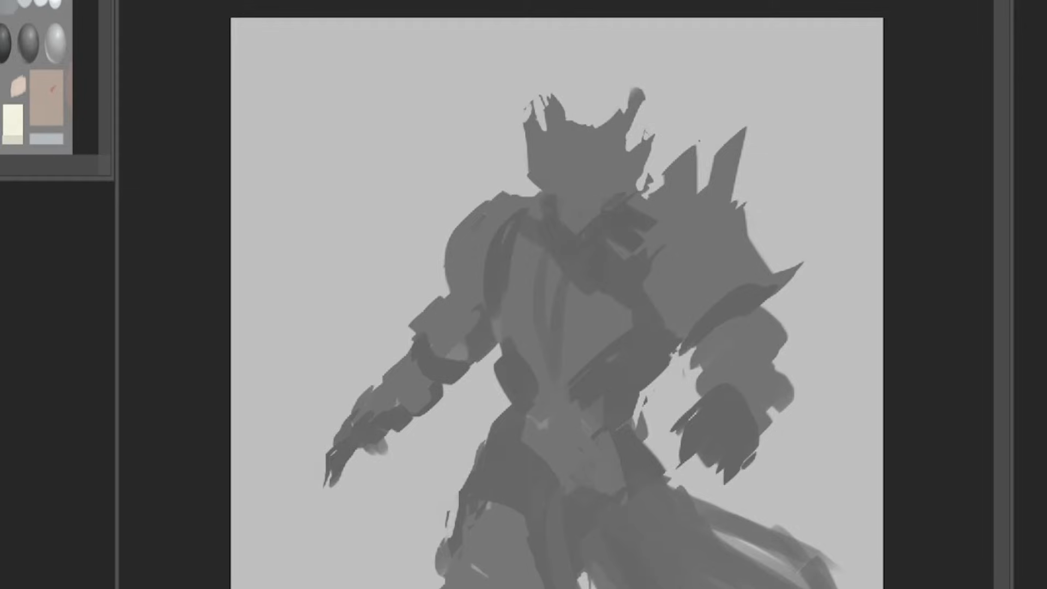
Step: Toggle the visibility of the grey knight silhouette layer to compare it with the plain background
{"action": "key", "text": "ctrl+comma"}
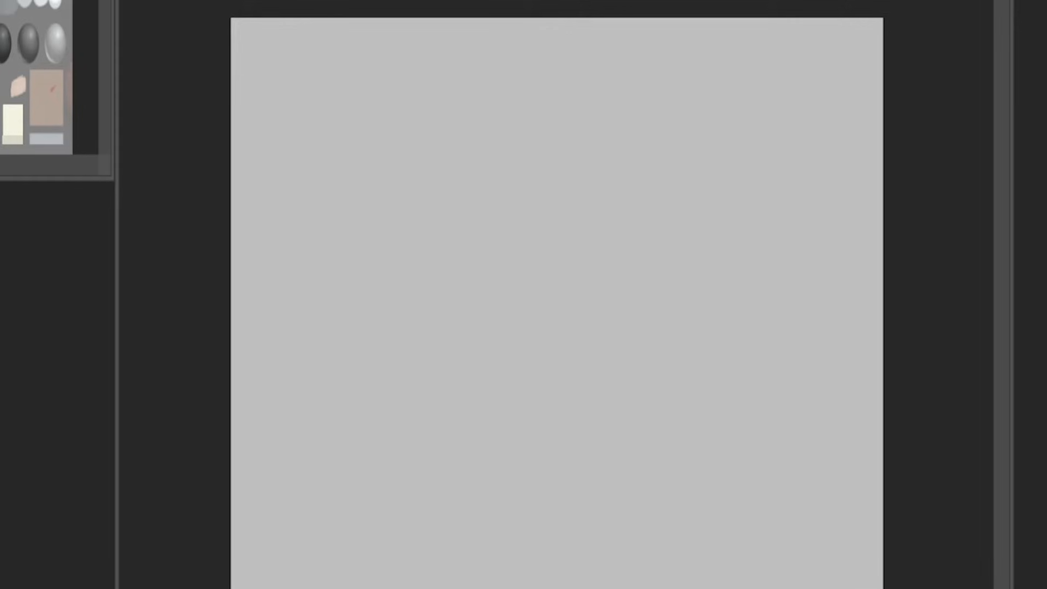
{"action": "key", "text": "ctrl+comma"}
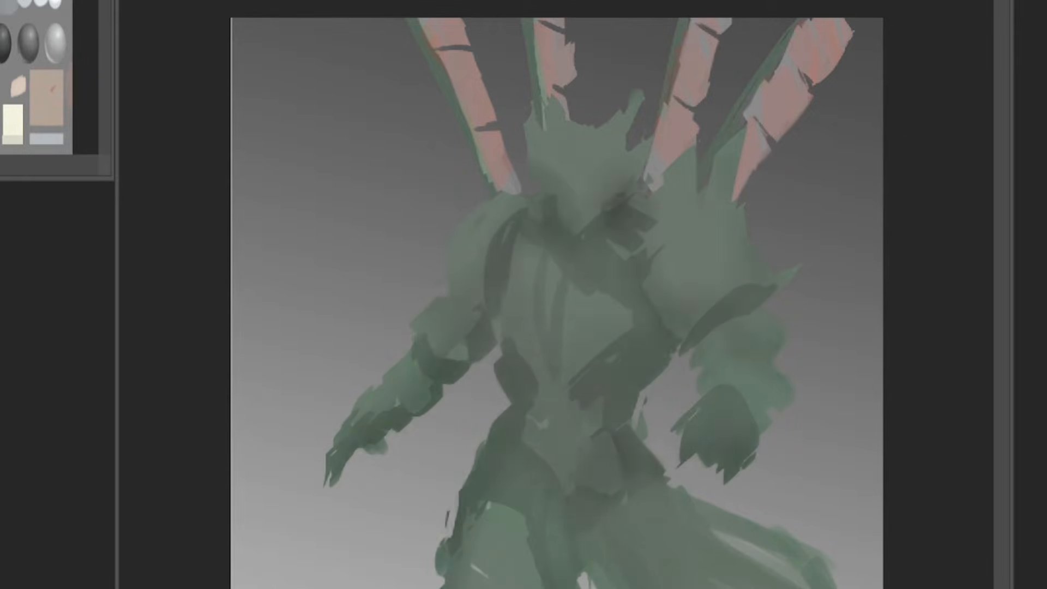
Step: Undo the last strokes and paint dark green textured shadows around the knight's collar, lower chest and both underarms
{"action": "key", "text": "ctrl+z"}
Step: Undo the last several brush strokes on the coloured knight
{"action": "key", "text": "ctrl+z"}
{"action": "key", "text": "ctrl+z"}
{"action": "left_click_drag", "start_coordinate": [523, 215], "coordinate": [624, 221]}
{"action": "left_click_drag", "start_coordinate": [619, 332], "coordinate": [657, 354]}
{"action": "left_click_drag", "start_coordinate": [695, 322], "coordinate": [731, 303]}
{"action": "left_click_drag", "start_coordinate": [510, 365], "coordinate": [489, 330]}
{"action": "key", "text": "ctrl+z"}
{"action": "key", "text": "ctrl+z"}
{"action": "key", "text": "ctrl+z"}
{"action": "key", "text": "ctrl+z"}
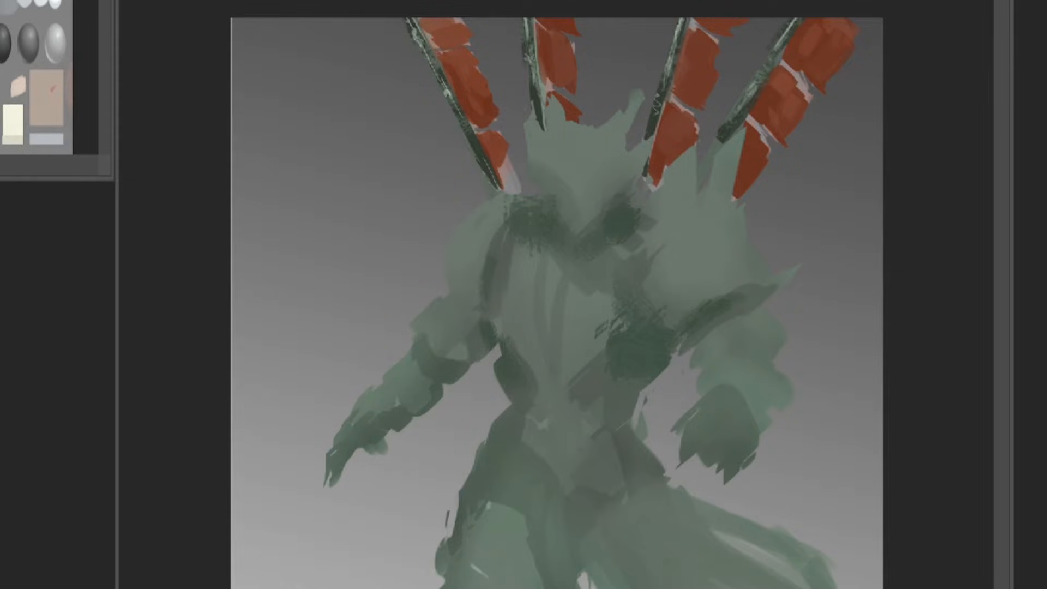
{"action": "key", "text": "ctrl+z"}
{"action": "key", "text": "ctrl+z"}
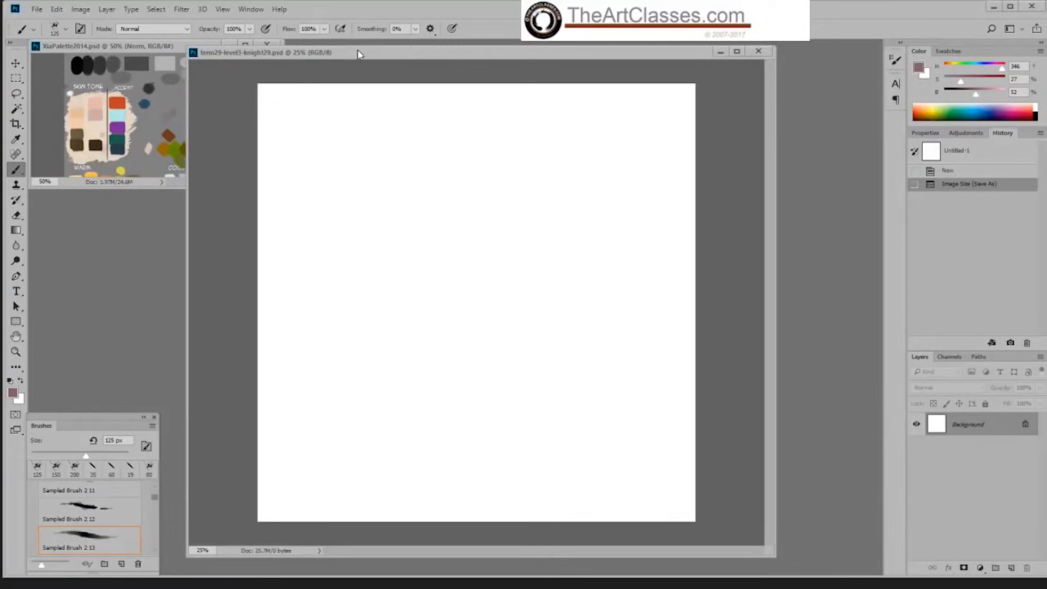
Step: Reposition the blank knight document window and choose the 19 px Hard Palette Left brush
{"action": "left_click_drag", "start_coordinate": [357, 52], "coordinate": [365, 54]}
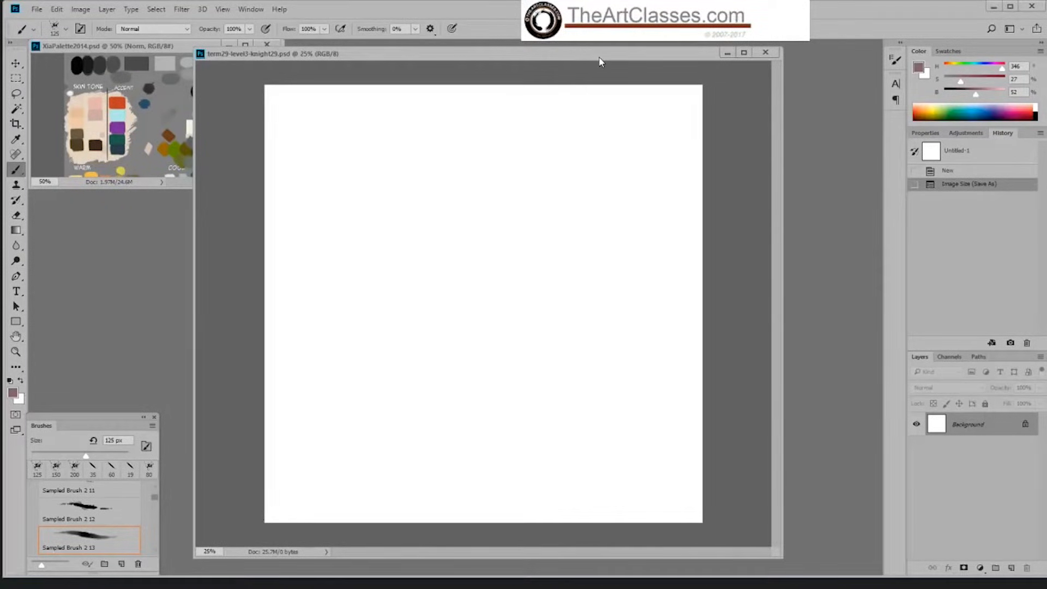
{"action": "left_click_drag", "start_coordinate": [604, 55], "coordinate": [613, 58]}
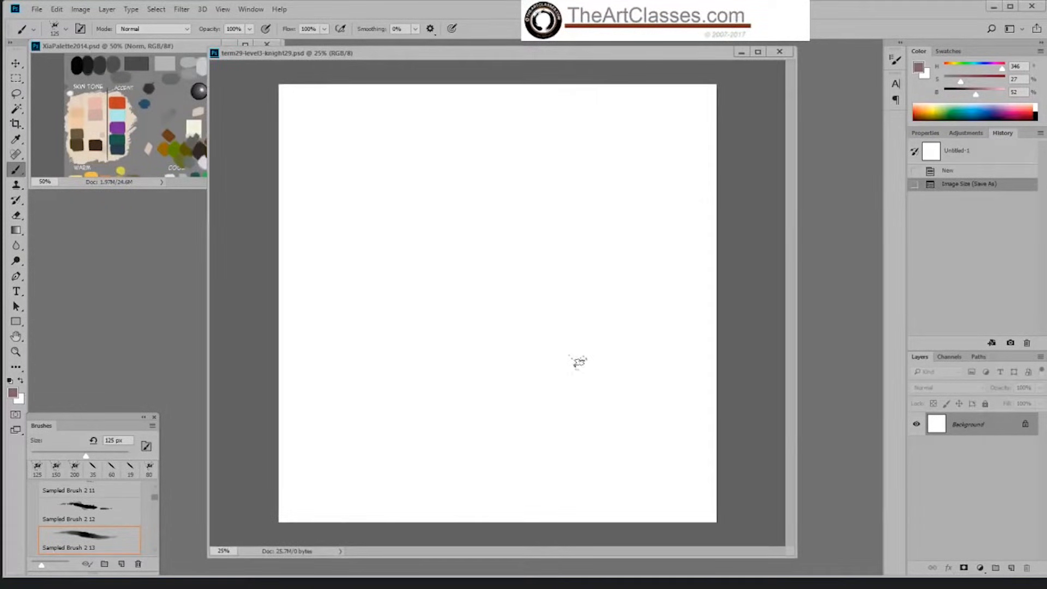
{"action": "right_click", "coordinate": [596, 363]}
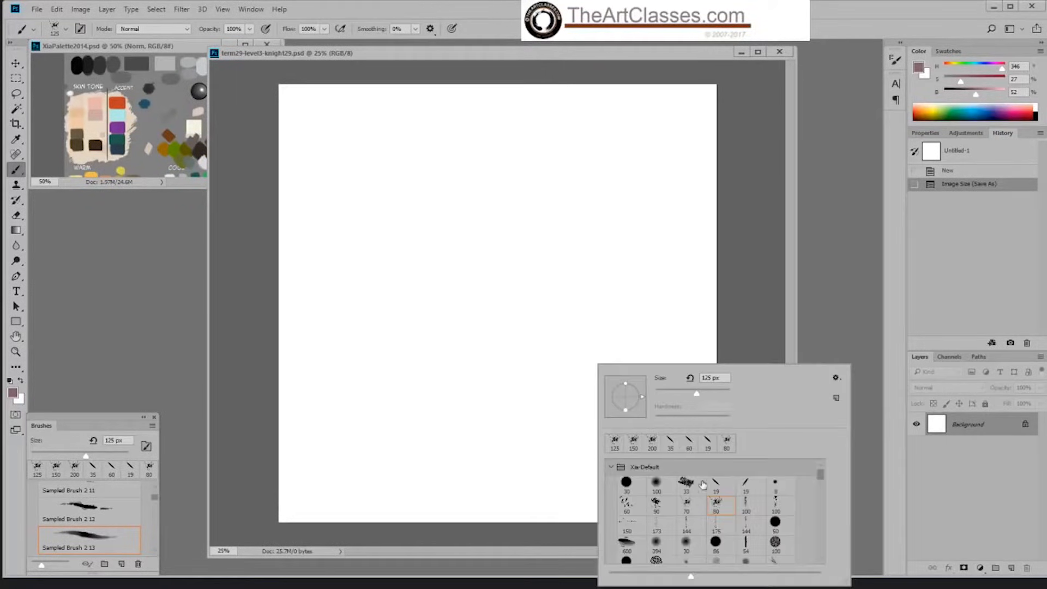
{"action": "left_click", "coordinate": [716, 482]}
{"action": "left_click", "coordinate": [726, 343]}
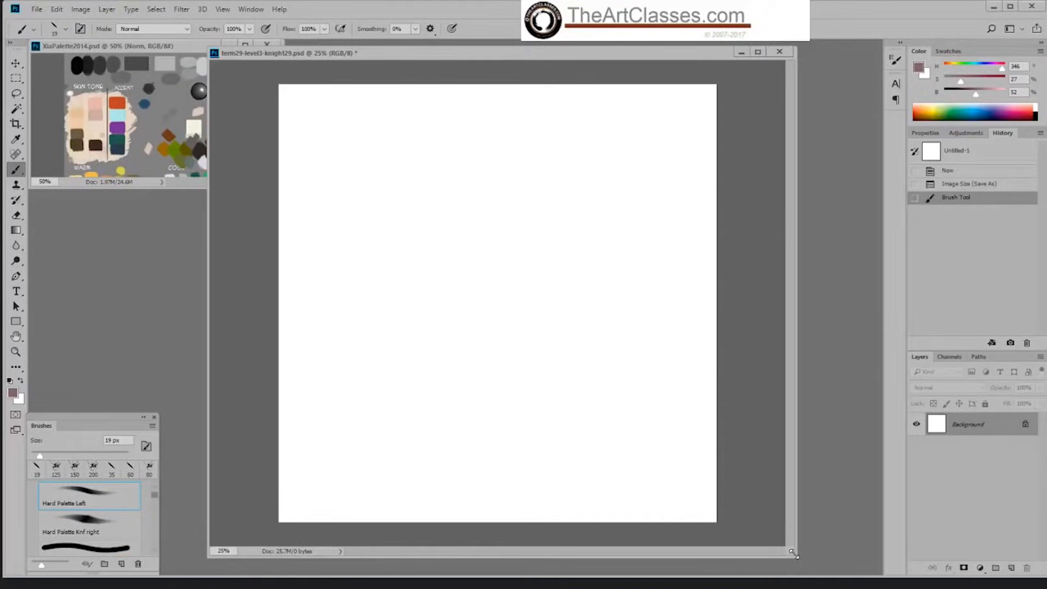
Step: Resize and reposition the document window so the blank canvas sits beside the palette document
{"action": "left_click_drag", "start_coordinate": [796, 559], "coordinate": [822, 567]}
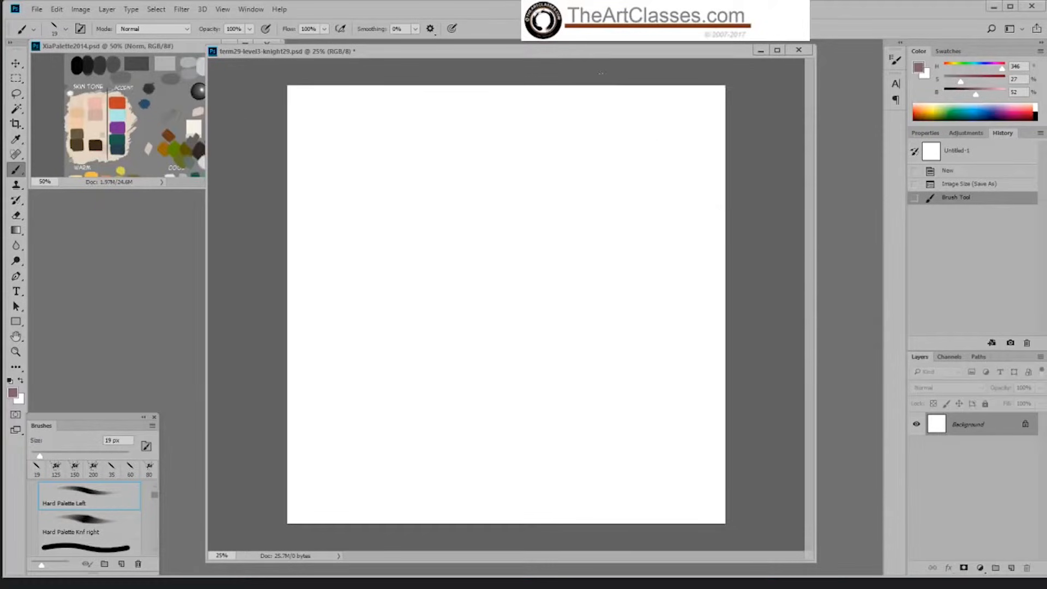
{"action": "left_click_drag", "start_coordinate": [603, 51], "coordinate": [606, 54]}
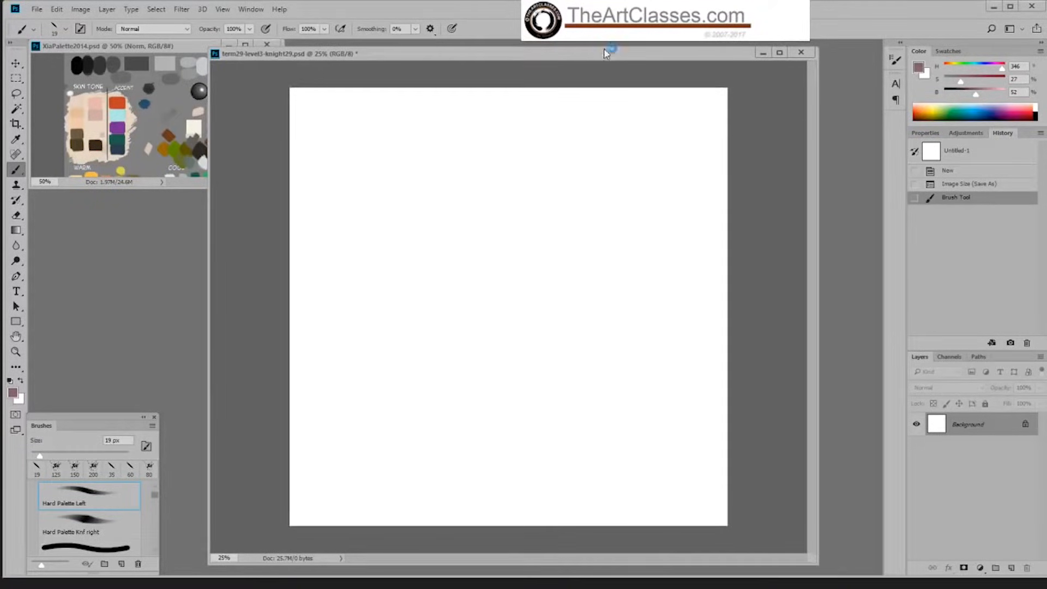
{"action": "left_click_drag", "start_coordinate": [602, 48], "coordinate": [602, 49]}
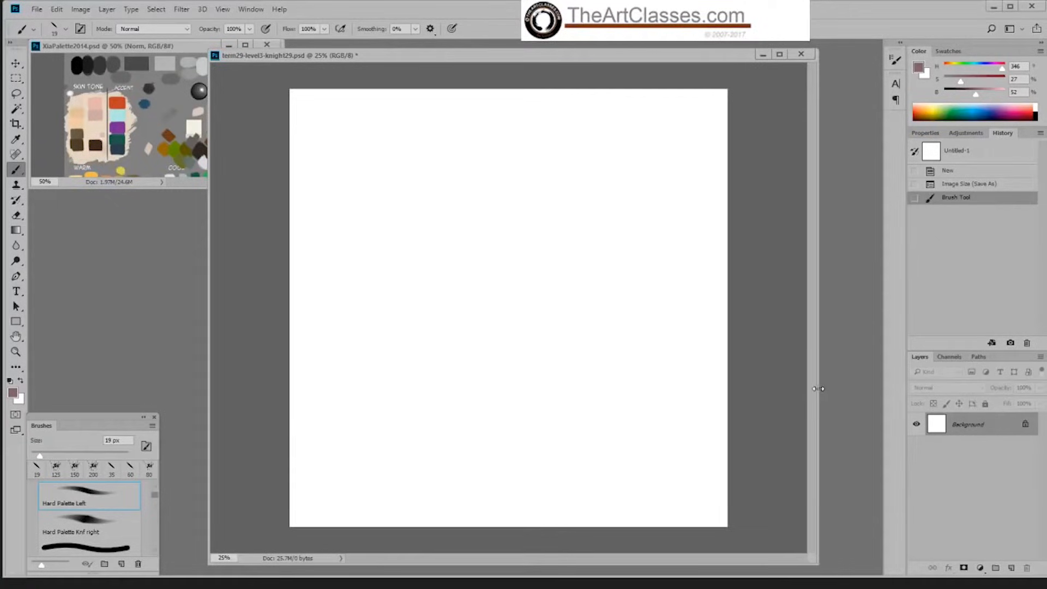
{"action": "left_click_drag", "start_coordinate": [818, 388], "coordinate": [808, 376]}
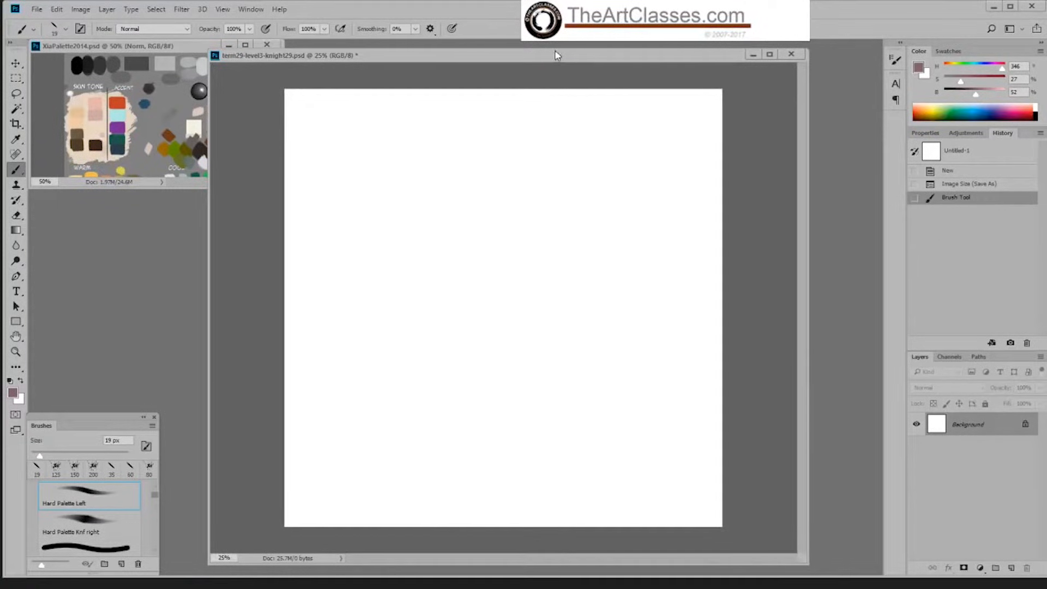
{"action": "left_click_drag", "start_coordinate": [556, 55], "coordinate": [559, 55]}
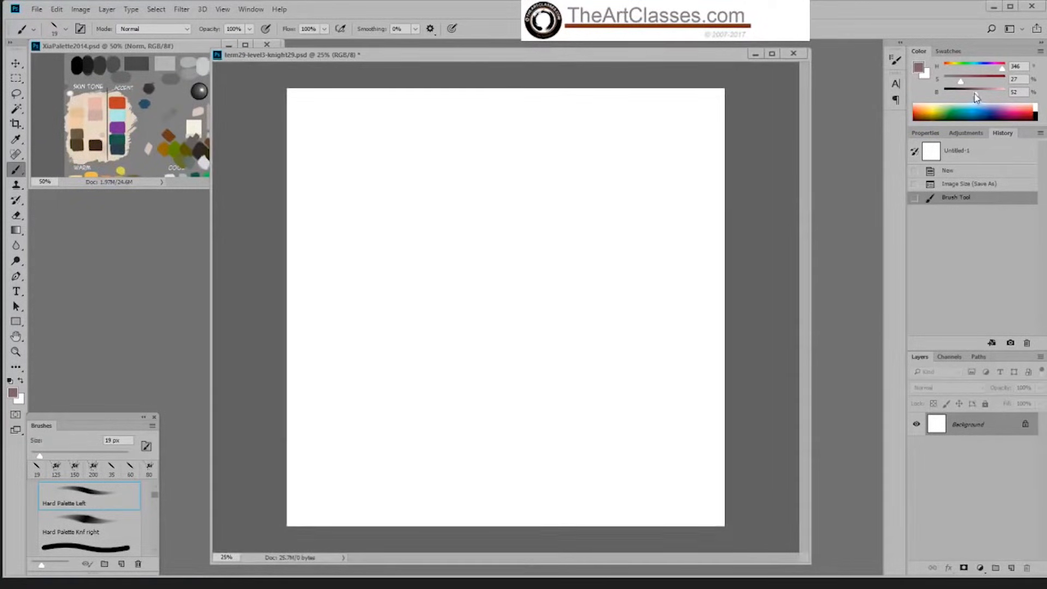
Step: Set the foreground colour to a neutral grey with 0% saturation and 75% brightness and fill the background with it
{"action": "left_click_drag", "start_coordinate": [961, 82], "coordinate": [945, 82]}
{"action": "left_click_drag", "start_coordinate": [974, 98], "coordinate": [973, 98]}
{"action": "left_click_drag", "start_coordinate": [970, 94], "coordinate": [990, 98]}
{"action": "left_click", "coordinate": [798, 348]}
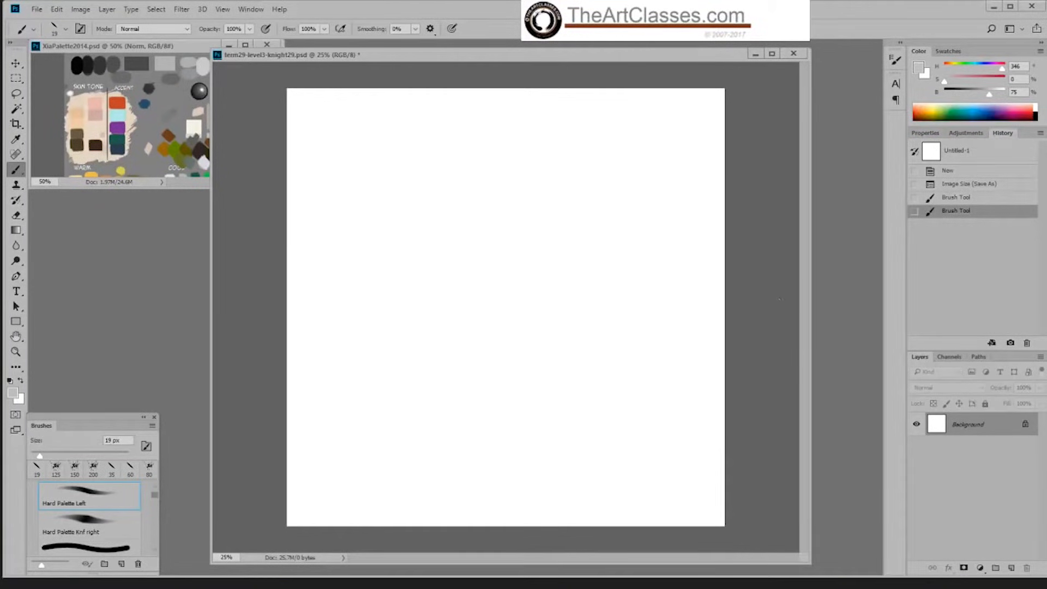
{"action": "key", "text": "shift+F5"}
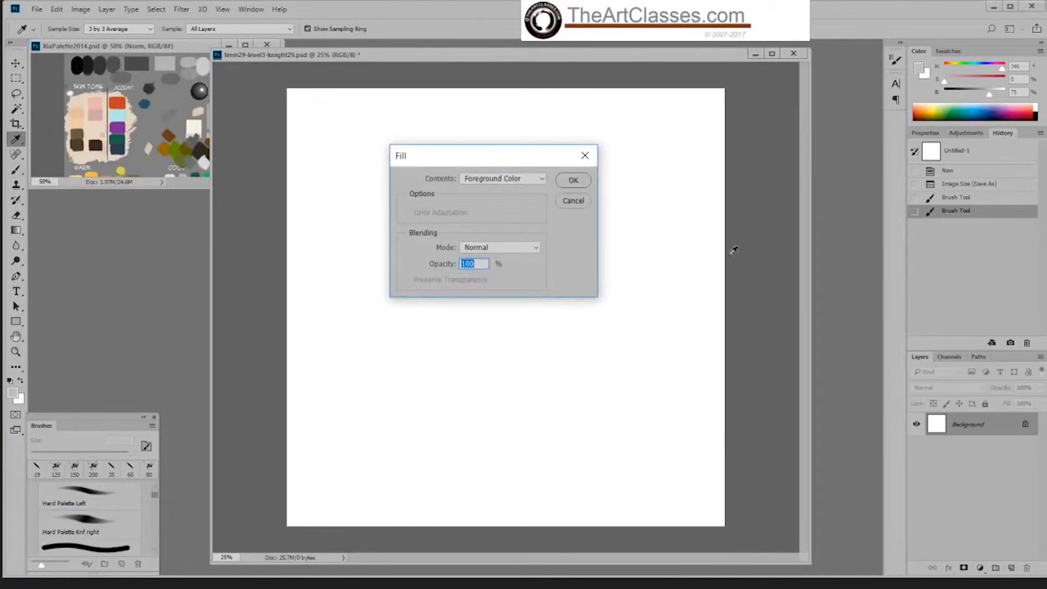
{"action": "left_click", "coordinate": [574, 201]}
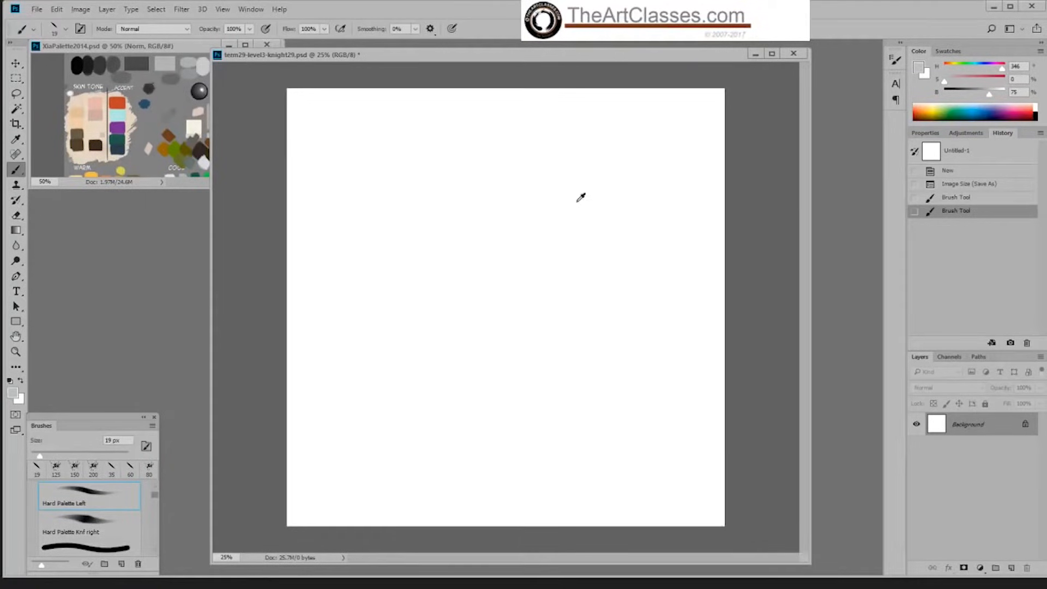
{"action": "key", "text": "alt+BackSpace"}
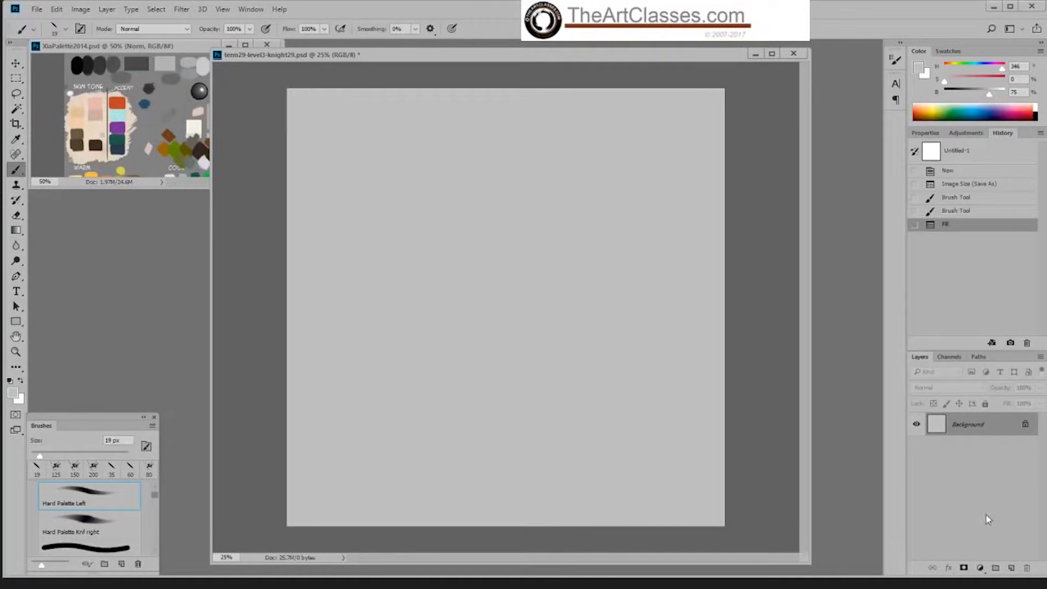
Step: Duplicate the background layer, put the copy in a new group and add an empty layer above it inside the group
{"action": "left_click_drag", "start_coordinate": [988, 430], "coordinate": [1011, 567]}
{"action": "left_click", "coordinate": [996, 568]}
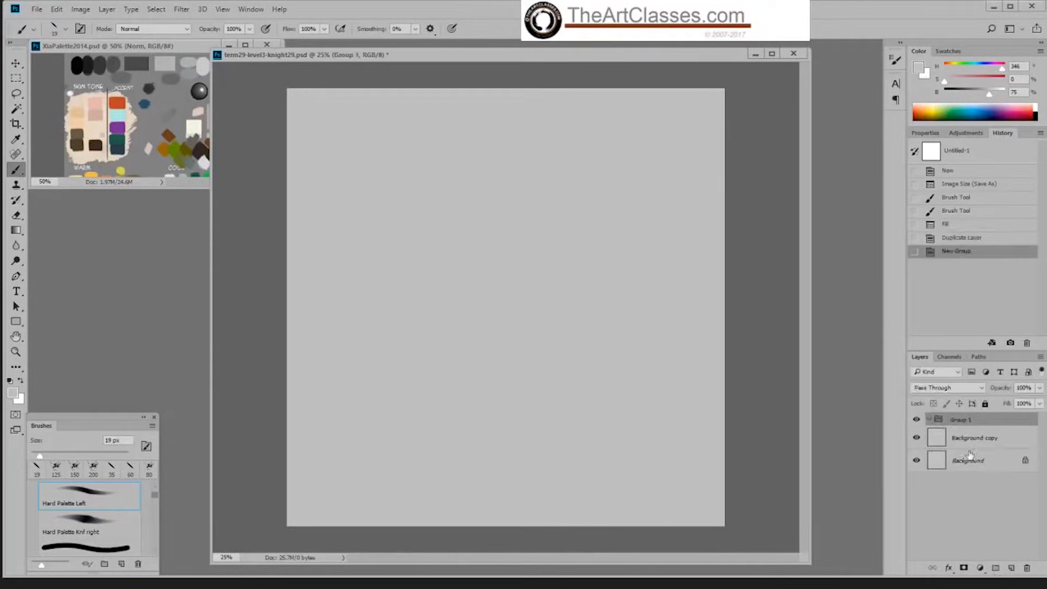
{"action": "left_click_drag", "start_coordinate": [967, 439], "coordinate": [1027, 568]}
{"action": "left_click", "coordinate": [996, 567]}
{"action": "left_click", "coordinate": [1012, 568]}
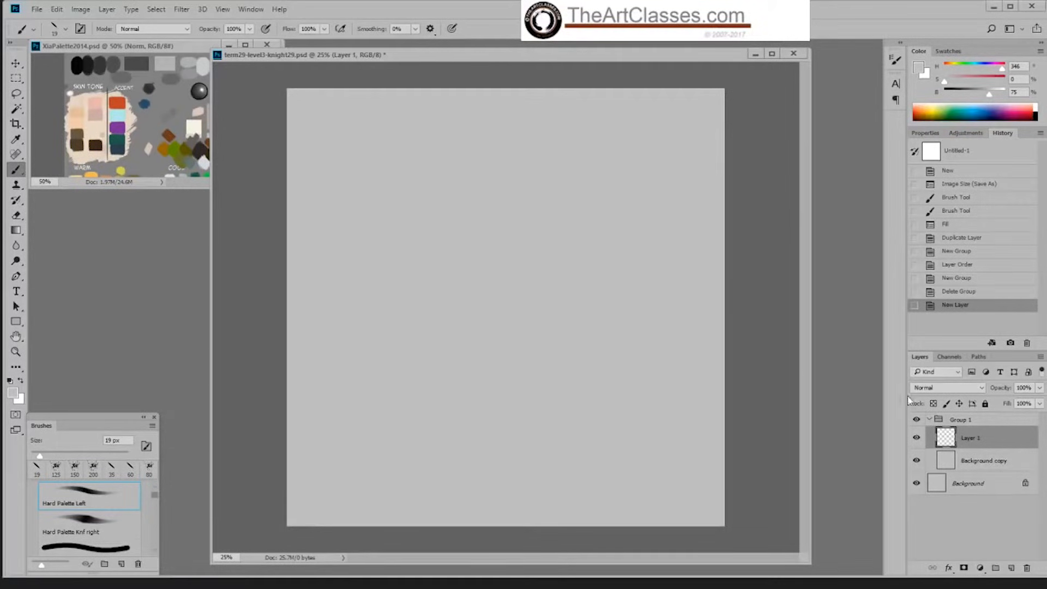
Step: Set the foreground colour to a darker neutral grey at 45% brightness, keeping the Hard Palette Left brush
{"action": "left_click_drag", "start_coordinate": [669, 66], "coordinate": [679, 67]}
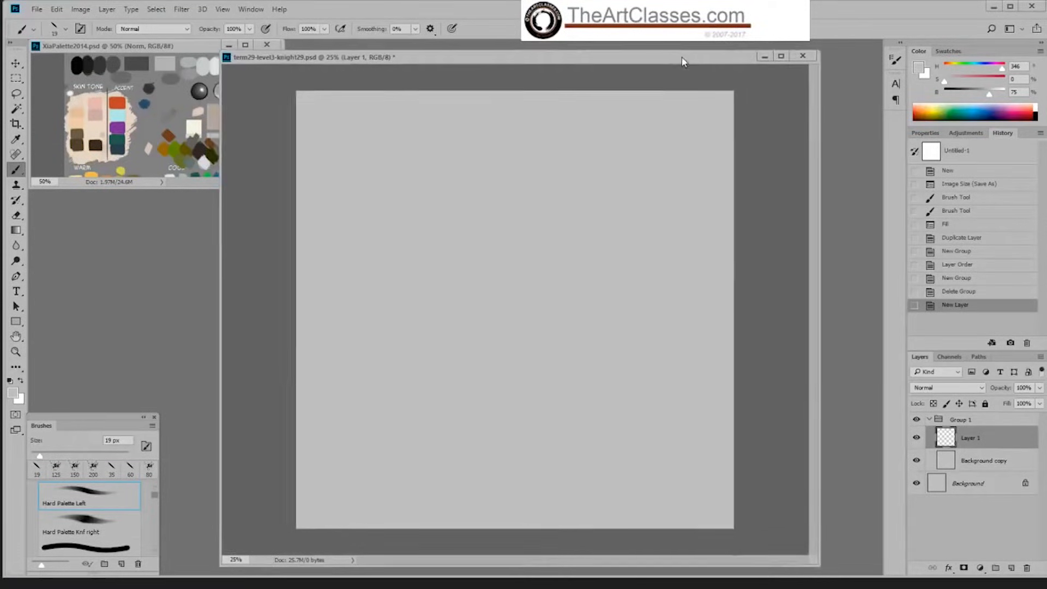
{"action": "right_click", "coordinate": [729, 427]}
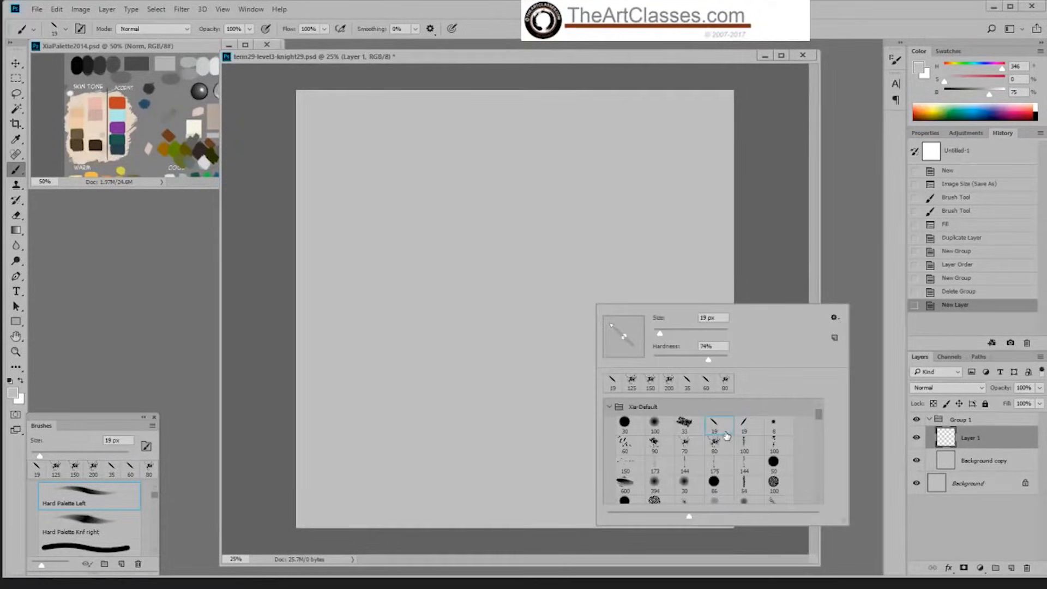
{"action": "left_click", "coordinate": [771, 262]}
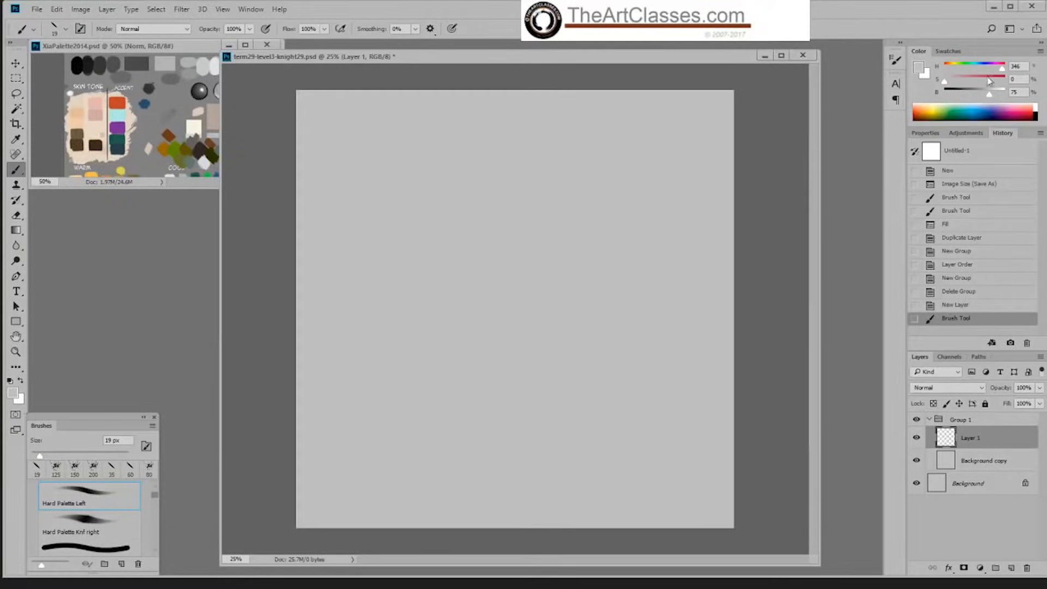
{"action": "left_click", "coordinate": [977, 94]}
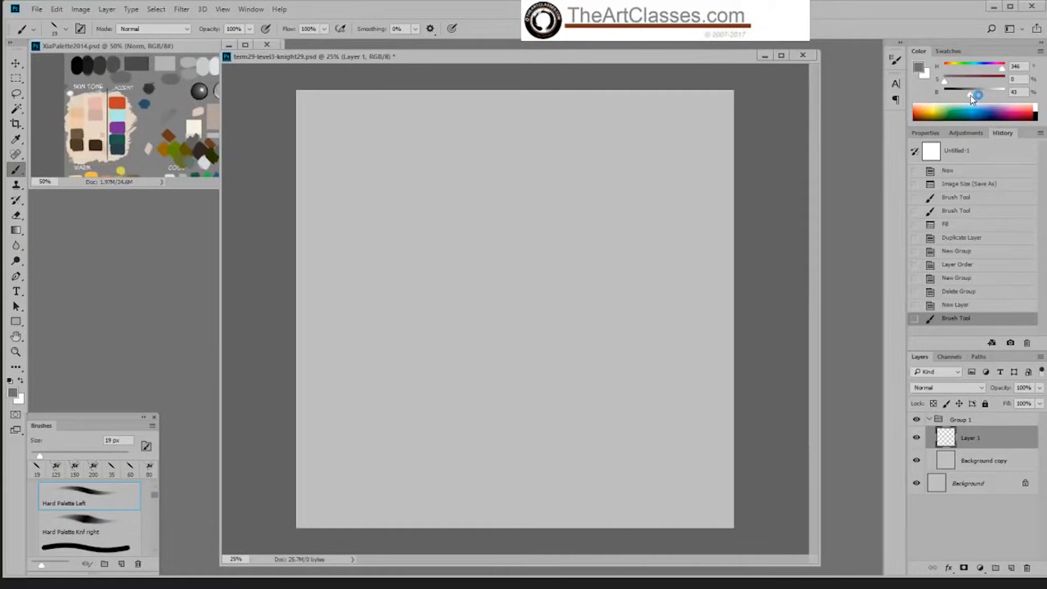
{"action": "left_click_drag", "start_coordinate": [971, 96], "coordinate": [971, 97]}
{"action": "key", "text": "ctrl+plus"}
{"action": "key", "text": "ctrl+minus"}
Step: Block in the knight's head as a solid grey shape with curved body lines below it, using a brush of about 60 px
{"action": "key", "text": "bracketright"}
{"action": "key", "text": "bracketright"}
{"action": "key", "text": "bracketright"}
{"action": "key", "text": "bracketright"}
{"action": "key", "text": "bracketright"}
{"action": "key", "text": "bracketright"}
{"action": "key", "text": "bracketright"}
{"action": "key", "text": "bracketright"}
{"action": "key", "text": "bracketright"}
{"action": "key", "text": "bracketright"}
{"action": "key", "text": "bracketright"}
{"action": "key", "text": "bracketright"}
{"action": "key", "text": "bracketright"}
{"action": "key", "text": "bracketright"}
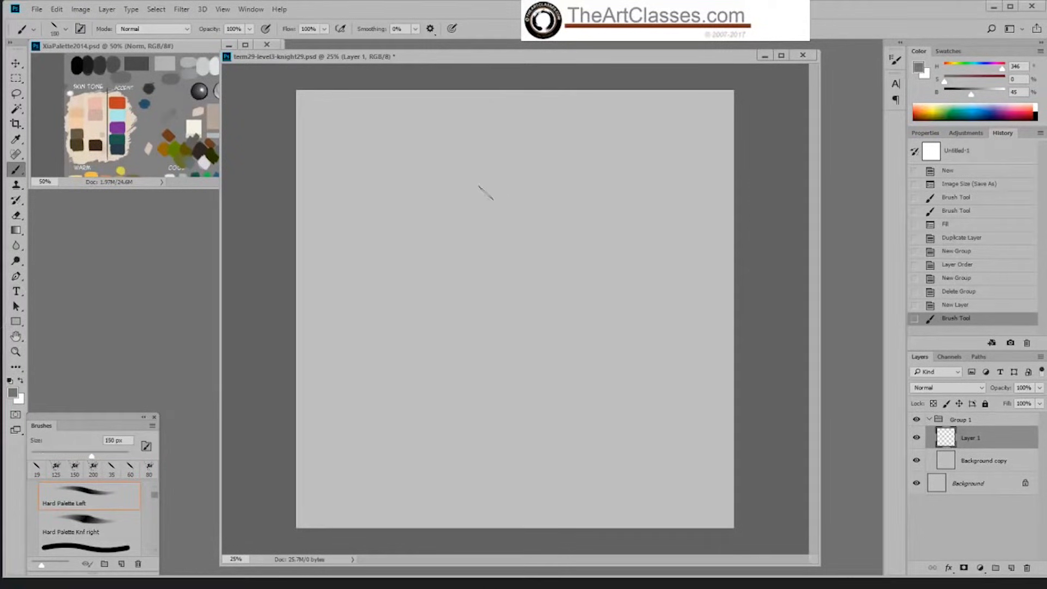
{"action": "key", "text": "bracketleft"}
{"action": "key", "text": "bracketleft"}
{"action": "key", "text": "bracketleft"}
{"action": "key", "text": "bracketleft"}
{"action": "mouse_move", "coordinate": [491, 182]}
{"action": "left_mouse_down"}
{"action": "mouse_move", "coordinate": [478, 211]}
{"action": "mouse_move", "coordinate": [511, 154]}
{"action": "mouse_move", "coordinate": [486, 153]}
{"action": "mouse_move", "coordinate": [532, 172]}
{"action": "mouse_move", "coordinate": [489, 187]}
{"action": "mouse_move", "coordinate": [534, 188]}
{"action": "mouse_move", "coordinate": [498, 213]}
{"action": "mouse_move", "coordinate": [492, 204]}
{"action": "mouse_move", "coordinate": [508, 218]}
{"action": "mouse_move", "coordinate": [524, 213]}
{"action": "mouse_move", "coordinate": [497, 221]}
{"action": "mouse_move", "coordinate": [523, 275]}
{"action": "left_mouse_up"}
{"action": "key", "text": "bracketleft"}
{"action": "key", "text": "bracketleft"}
{"action": "key", "text": "bracketleft"}
{"action": "key", "text": "bracketright"}
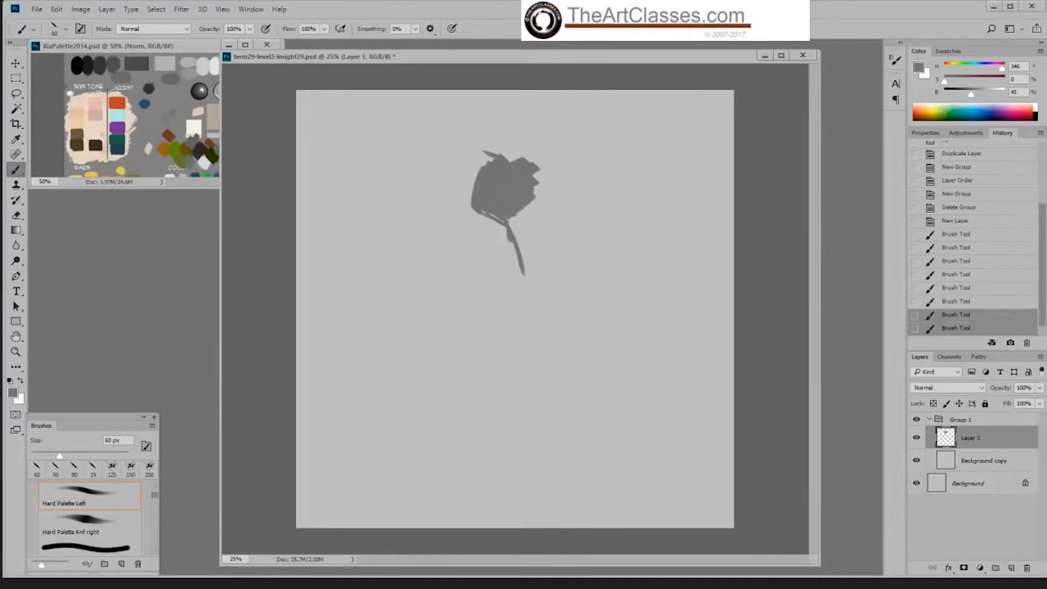
{"action": "mouse_move", "coordinate": [517, 217]}
{"action": "left_mouse_down"}
{"action": "mouse_move", "coordinate": [532, 308]}
{"action": "mouse_move", "coordinate": [512, 319]}
{"action": "left_mouse_up"}
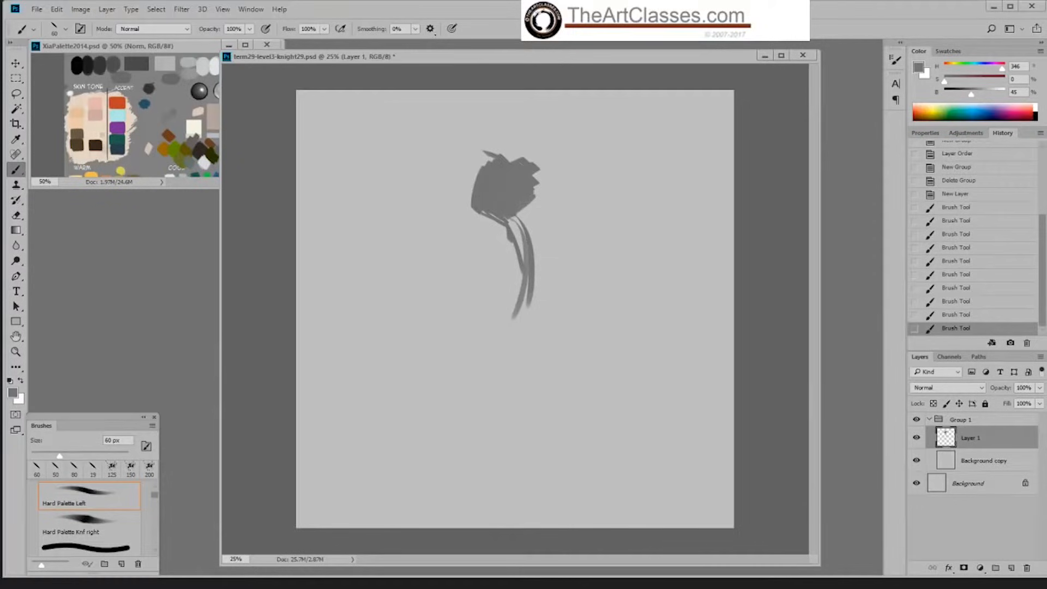
Step: Erase part of the jagged upper edge on the side of the head silhouette, and return to the brush
{"action": "key", "text": "e"}
{"action": "mouse_move", "coordinate": [534, 159]}
{"action": "left_mouse_down"}
{"action": "mouse_move", "coordinate": [522, 166]}
{"action": "mouse_move", "coordinate": [538, 170]}
{"action": "left_mouse_up"}
{"action": "key", "text": "b"}
Step: Switch to the Hard Palette Knf right brush and paint spikes around the head, enlarging the brush to 70 px
{"action": "right_click", "coordinate": [493, 164]}
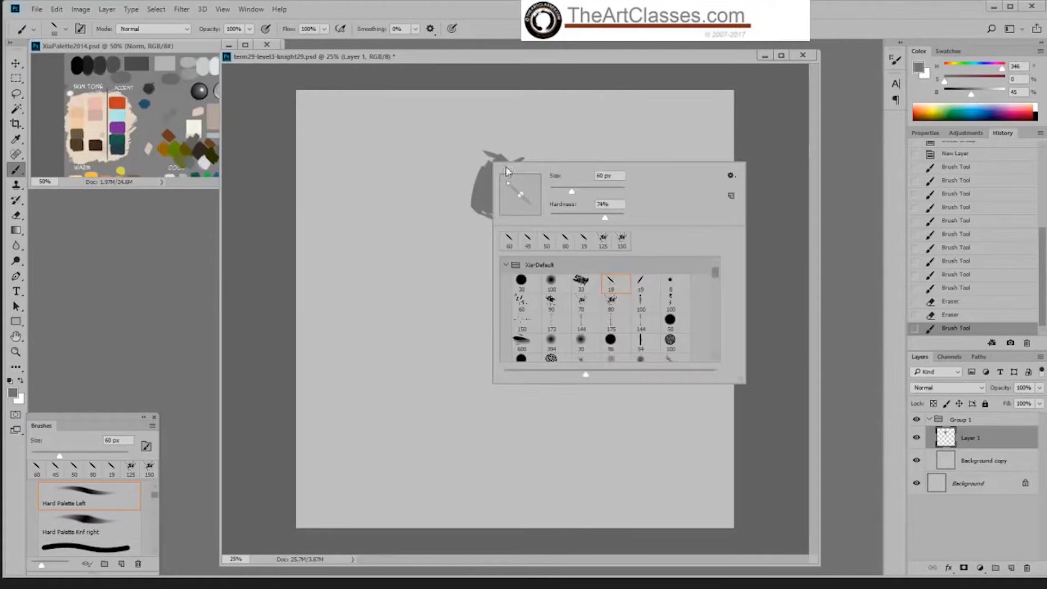
{"action": "left_click", "coordinate": [649, 282]}
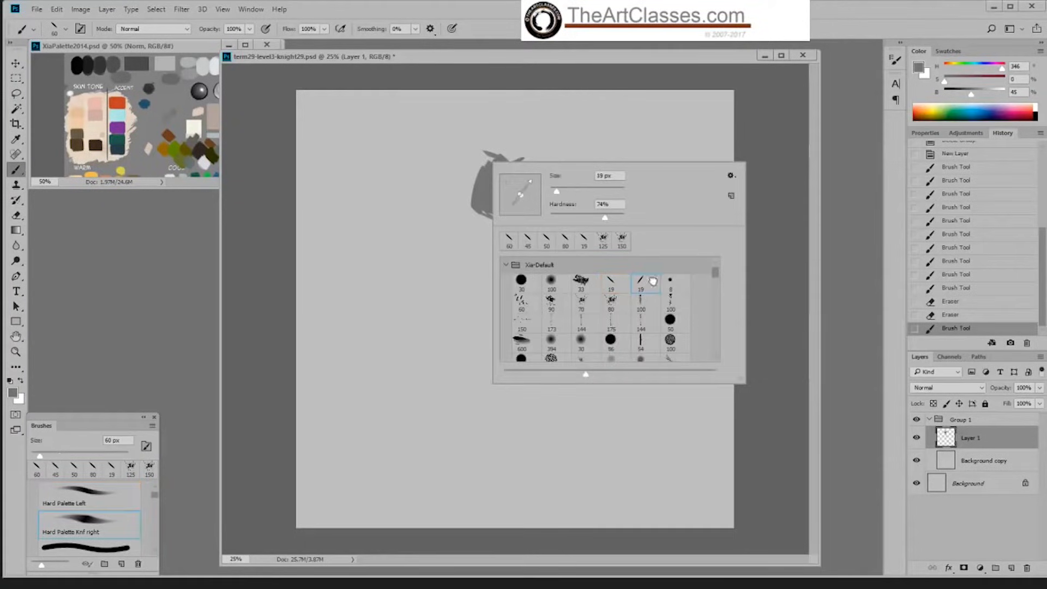
{"action": "key", "text": "bracketright"}
{"action": "key", "text": "bracketright"}
{"action": "mouse_move", "coordinate": [485, 165]}
{"action": "left_mouse_down"}
{"action": "mouse_move", "coordinate": [495, 157]}
{"action": "mouse_move", "coordinate": [487, 148]}
{"action": "mouse_move", "coordinate": [454, 174]}
{"action": "mouse_move", "coordinate": [454, 199]}
{"action": "left_mouse_up"}
{"action": "key", "text": "bracketright"}
{"action": "key", "text": "bracketright"}
{"action": "key", "text": "bracketright"}
{"action": "key", "text": "bracketright"}
{"action": "key", "text": "bracketright"}
{"action": "key", "text": "bracketright"}
{"action": "key", "text": "bracketright"}
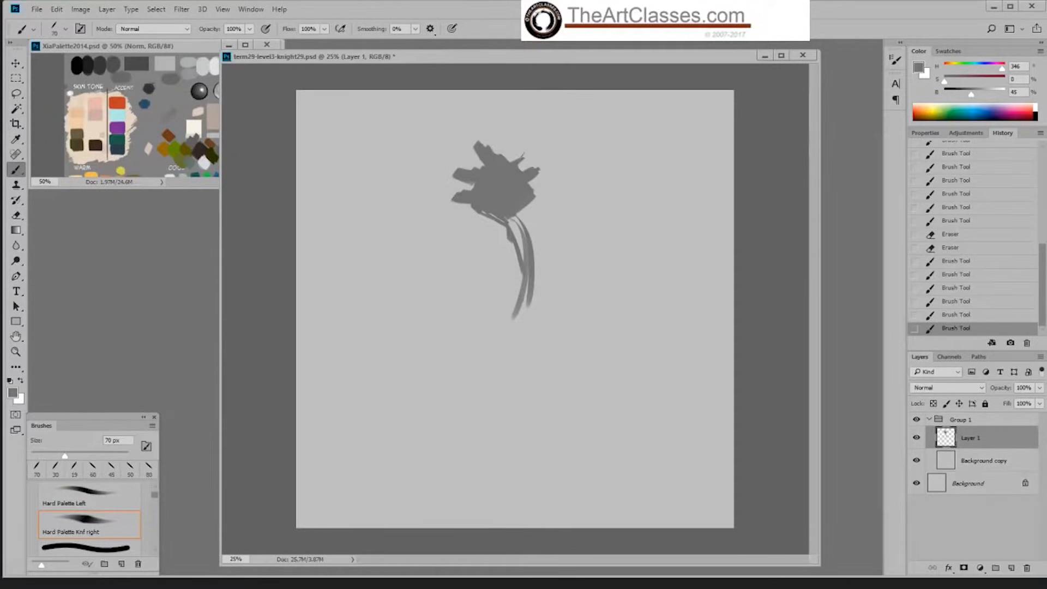
{"action": "left_click_drag", "start_coordinate": [520, 144], "coordinate": [512, 165]}
{"action": "left_click_drag", "start_coordinate": [515, 161], "coordinate": [512, 167]}
Step: Paint curved shoulder strokes beside the chest and thicken the collar under the head, enlarging the brush to 100 px
{"action": "mouse_move", "coordinate": [435, 231]}
{"action": "left_mouse_down"}
{"action": "mouse_move", "coordinate": [473, 250]}
{"action": "mouse_move", "coordinate": [484, 285]}
{"action": "left_mouse_up"}
{"action": "mouse_move", "coordinate": [419, 244]}
{"action": "left_mouse_down"}
{"action": "mouse_move", "coordinate": [483, 294]}
{"action": "mouse_move", "coordinate": [473, 313]}
{"action": "left_mouse_up"}
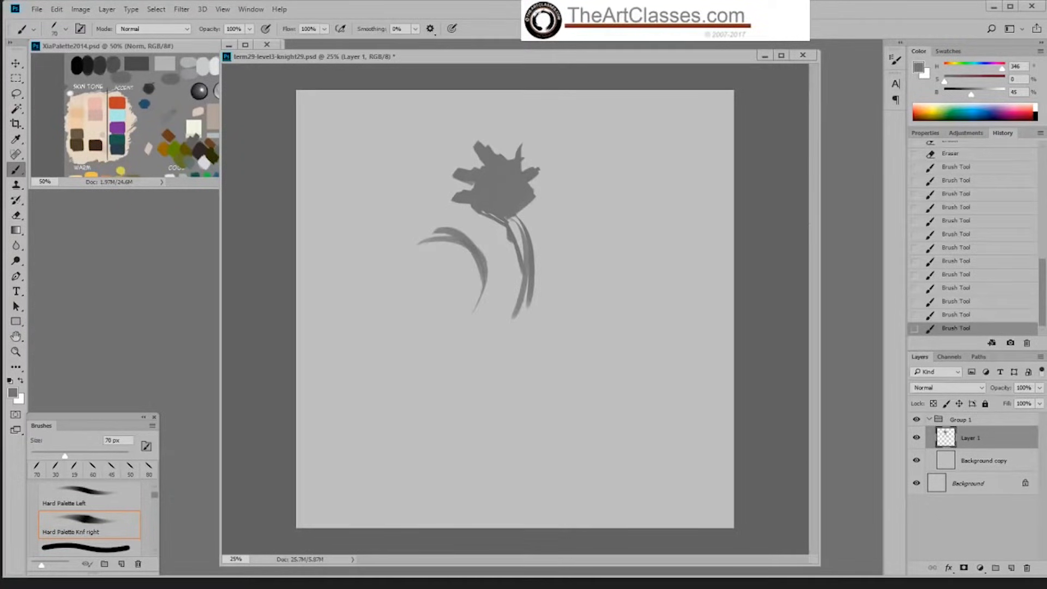
{"action": "mouse_move", "coordinate": [474, 207]}
{"action": "left_mouse_down"}
{"action": "mouse_move", "coordinate": [446, 225]}
{"action": "mouse_move", "coordinate": [462, 234]}
{"action": "mouse_move", "coordinate": [456, 208]}
{"action": "left_mouse_up"}
{"action": "key", "text": "bracketright"}
{"action": "key", "text": "bracketright"}
{"action": "key", "text": "bracketright"}
{"action": "mouse_move", "coordinate": [505, 217]}
{"action": "left_mouse_down"}
{"action": "mouse_move", "coordinate": [540, 224]}
{"action": "mouse_move", "coordinate": [543, 214]}
{"action": "mouse_move", "coordinate": [522, 211]}
{"action": "left_mouse_up"}
Step: Switch back to the Hard Palette Left brush and fill in the neck, near shoulder and upper chest of the silhouette
{"action": "right_click", "coordinate": [509, 250]}
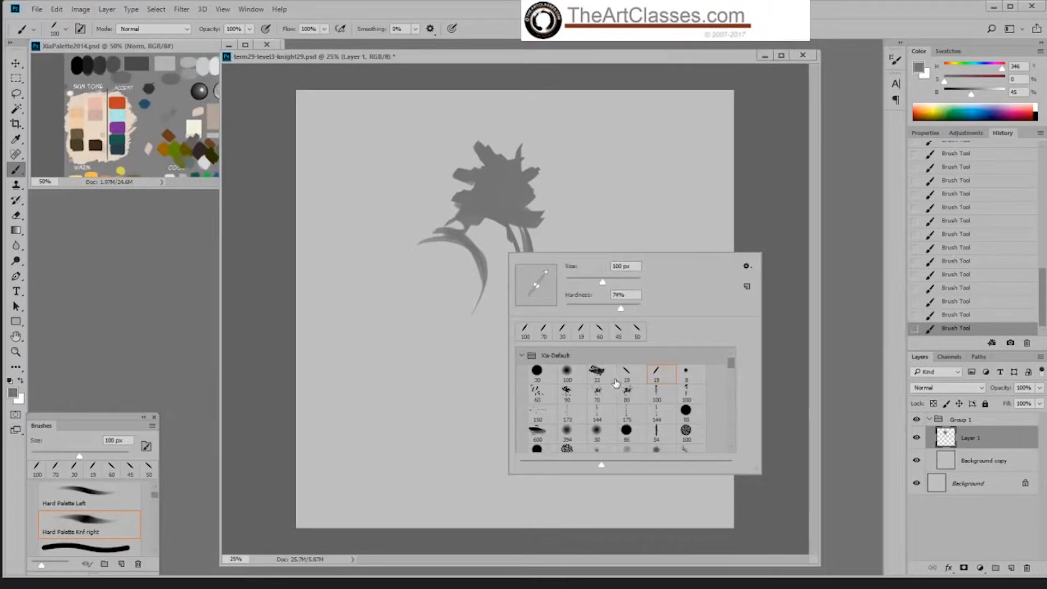
{"action": "left_click", "coordinate": [625, 374]}
{"action": "left_click", "coordinate": [550, 240]}
{"action": "key", "text": "bracketright"}
{"action": "key", "text": "bracketright"}
{"action": "key", "text": "bracketright"}
{"action": "key", "text": "bracketright"}
{"action": "key", "text": "bracketright"}
{"action": "key", "text": "bracketright"}
{"action": "key", "text": "bracketright"}
{"action": "key", "text": "bracketright"}
{"action": "key", "text": "bracketright"}
{"action": "mouse_move", "coordinate": [474, 225]}
{"action": "left_mouse_down"}
{"action": "mouse_move", "coordinate": [437, 233]}
{"action": "mouse_move", "coordinate": [494, 225]}
{"action": "left_mouse_up"}
{"action": "mouse_move", "coordinate": [494, 225]}
{"action": "left_mouse_down"}
{"action": "mouse_move", "coordinate": [471, 238]}
{"action": "mouse_move", "coordinate": [513, 228]}
{"action": "left_mouse_up"}
{"action": "mouse_move", "coordinate": [522, 233]}
{"action": "left_mouse_down"}
{"action": "mouse_move", "coordinate": [484, 252]}
{"action": "mouse_move", "coordinate": [488, 261]}
{"action": "left_mouse_up"}
{"action": "left_click_drag", "start_coordinate": [516, 257], "coordinate": [487, 276]}
{"action": "mouse_move", "coordinate": [531, 233]}
{"action": "left_mouse_down"}
{"action": "mouse_move", "coordinate": [533, 256]}
{"action": "mouse_move", "coordinate": [490, 313]}
{"action": "left_mouse_up"}
Step: Reduce the brush to 50 px and add narrower diagonal strokes across the torso
{"action": "key", "text": "bracketleft"}
{"action": "key", "text": "bracketleft"}
{"action": "left_click_drag", "start_coordinate": [520, 269], "coordinate": [485, 290]}
{"action": "left_click_drag", "start_coordinate": [516, 253], "coordinate": [489, 278]}
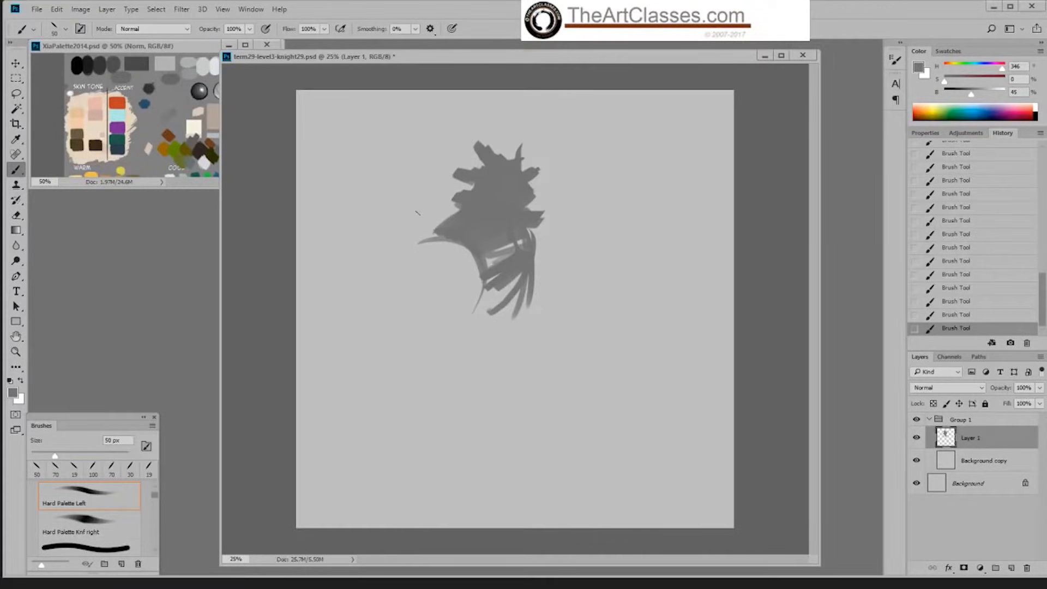
Step: Paint the outer shoulder armour and block in both sides of the torso with a 100 px brush
{"action": "key", "text": "bracketright"}
{"action": "key", "text": "bracketright"}
{"action": "key", "text": "bracketright"}
{"action": "key", "text": "bracketright"}
{"action": "key", "text": "bracketright"}
{"action": "left_click_drag", "start_coordinate": [420, 243], "coordinate": [436, 226]}
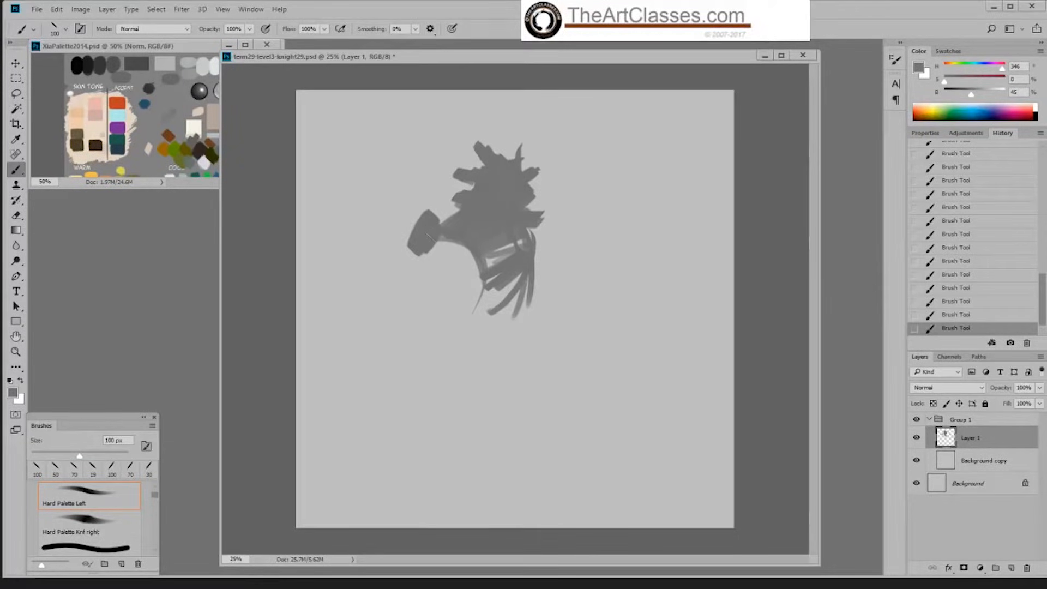
{"action": "mouse_move", "coordinate": [415, 237]}
{"action": "left_mouse_down"}
{"action": "mouse_move", "coordinate": [440, 218]}
{"action": "mouse_move", "coordinate": [488, 298]}
{"action": "mouse_move", "coordinate": [529, 286]}
{"action": "mouse_move", "coordinate": [472, 303]}
{"action": "mouse_move", "coordinate": [518, 308]}
{"action": "left_mouse_up"}
{"action": "mouse_move", "coordinate": [537, 246]}
{"action": "left_mouse_down"}
{"action": "mouse_move", "coordinate": [550, 275]}
{"action": "mouse_move", "coordinate": [518, 320]}
{"action": "left_mouse_up"}
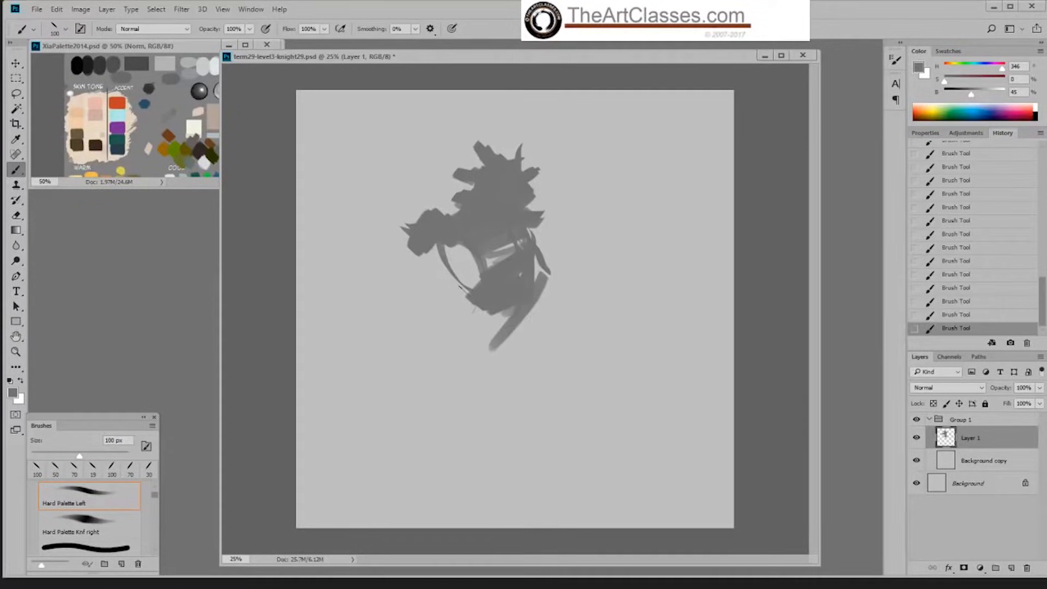
Step: Fill the gap in the torso and extend the waist down into the upper legs, reducing the brush to 70 px
{"action": "mouse_move", "coordinate": [448, 278]}
{"action": "left_mouse_down"}
{"action": "mouse_move", "coordinate": [490, 346]}
{"action": "mouse_move", "coordinate": [461, 379]}
{"action": "left_mouse_up"}
{"action": "mouse_move", "coordinate": [473, 324]}
{"action": "left_mouse_down"}
{"action": "mouse_move", "coordinate": [462, 268]}
{"action": "mouse_move", "coordinate": [450, 284]}
{"action": "mouse_move", "coordinate": [439, 251]}
{"action": "left_mouse_up"}
{"action": "key", "text": "bracketleft"}
{"action": "key", "text": "bracketleft"}
{"action": "key", "text": "bracketleft"}
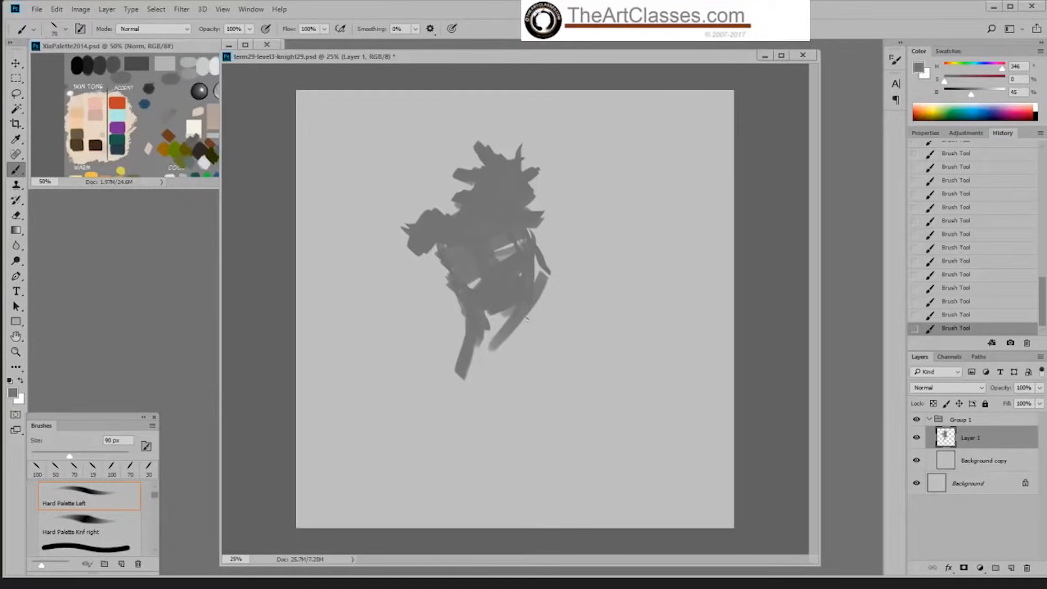
{"action": "mouse_move", "coordinate": [512, 308]}
{"action": "left_mouse_down"}
{"action": "mouse_move", "coordinate": [482, 377]}
{"action": "mouse_move", "coordinate": [491, 327]}
{"action": "mouse_move", "coordinate": [485, 340]}
{"action": "left_mouse_up"}
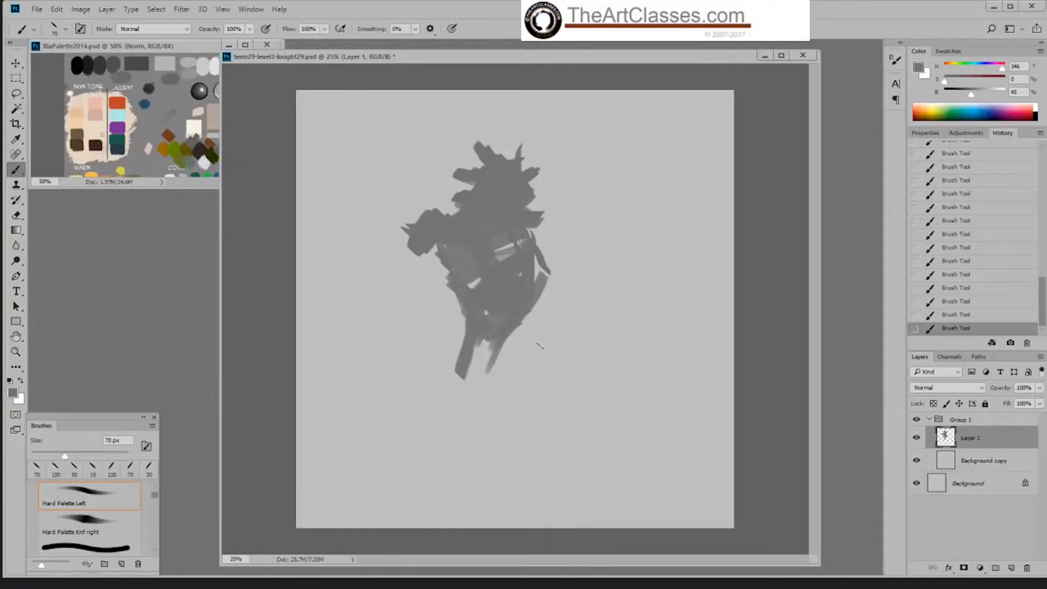
Step: Fill out the far shoulder and paint a tall curved spike rising from the near shoulder with a 100 px brush
{"action": "key", "text": "bracketright"}
{"action": "key", "text": "bracketright"}
{"action": "key", "text": "bracketright"}
{"action": "left_click_drag", "start_coordinate": [537, 218], "coordinate": [532, 243]}
{"action": "left_click_drag", "start_coordinate": [402, 207], "coordinate": [409, 221]}
{"action": "mouse_move", "coordinate": [417, 176]}
{"action": "left_mouse_down"}
{"action": "mouse_move", "coordinate": [428, 202]}
{"action": "mouse_move", "coordinate": [412, 209]}
{"action": "mouse_move", "coordinate": [414, 167]}
{"action": "left_mouse_up"}
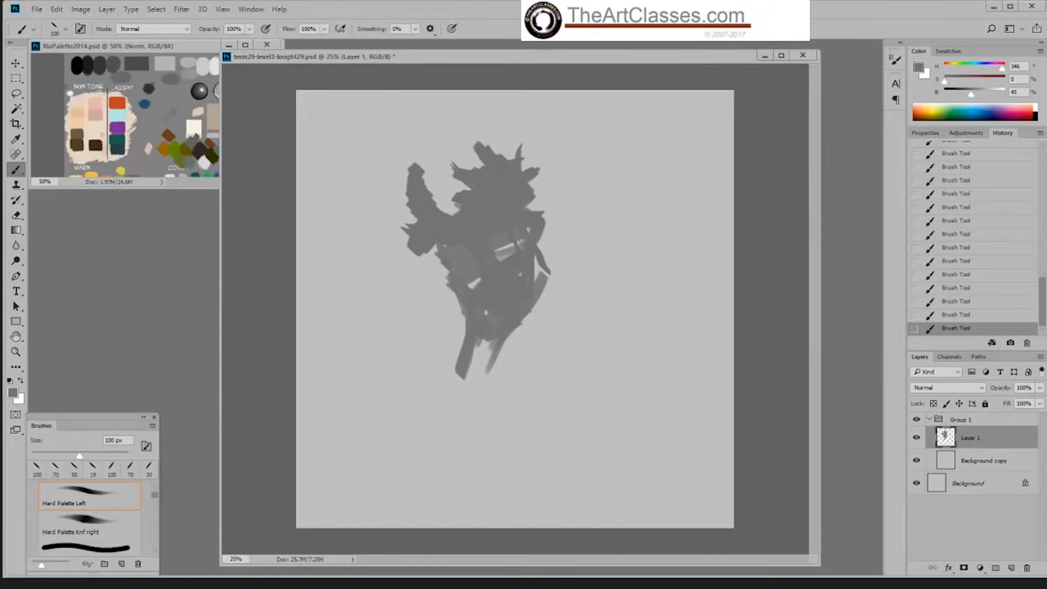
Step: Broaden the spike on the side of the head and erase the tallest spike of the head crest
{"action": "mouse_move", "coordinate": [450, 163]}
{"action": "left_mouse_down"}
{"action": "mouse_move", "coordinate": [463, 173]}
{"action": "mouse_move", "coordinate": [493, 141]}
{"action": "mouse_move", "coordinate": [478, 150]}
{"action": "left_mouse_up"}
{"action": "key", "text": "e"}
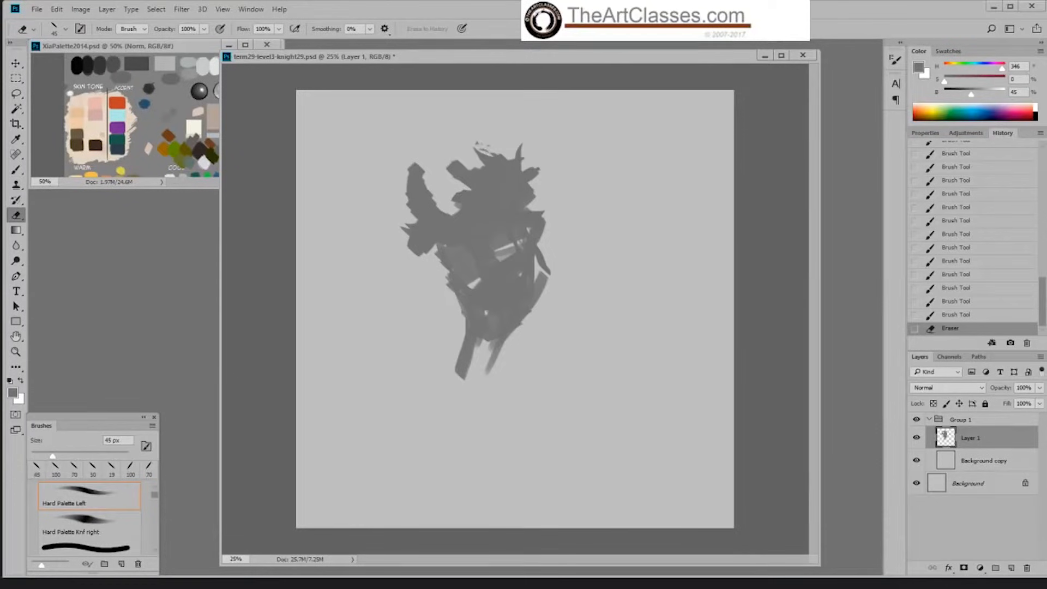
{"action": "key", "text": "b"}
{"action": "right_click", "coordinate": [500, 147]}
{"action": "left_click", "coordinate": [527, 267]}
{"action": "left_click", "coordinate": [487, 240]}
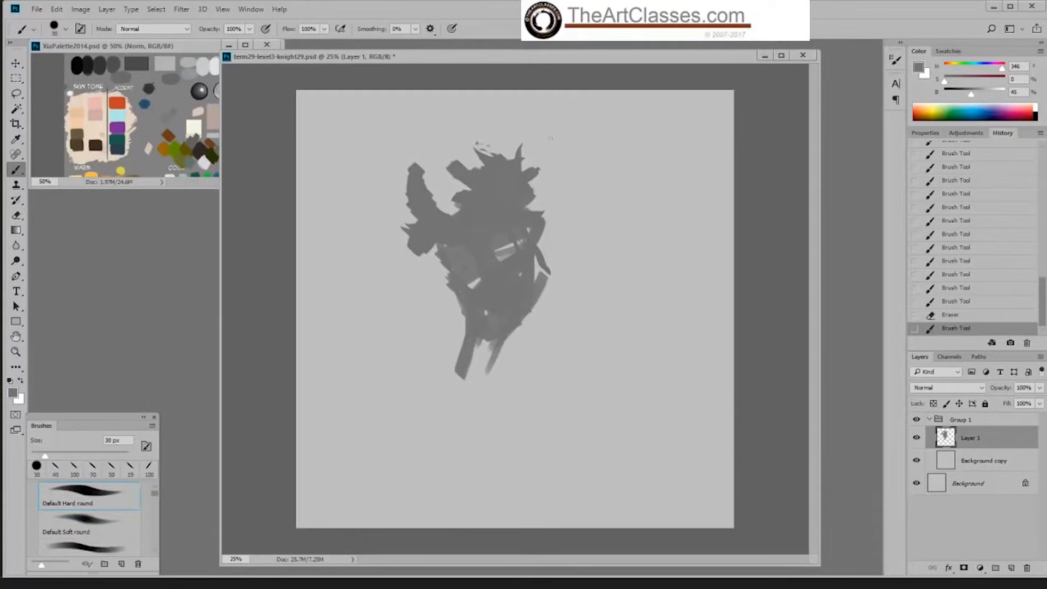
{"action": "key", "text": "e"}
{"action": "left_click_drag", "start_coordinate": [477, 141], "coordinate": [492, 147]}
Step: Restore Hard Palette Left at 19 px for the brush and erase the head crest's top with Default Hard round at 30 px
{"action": "key", "text": "b"}
{"action": "right_click", "coordinate": [495, 152]}
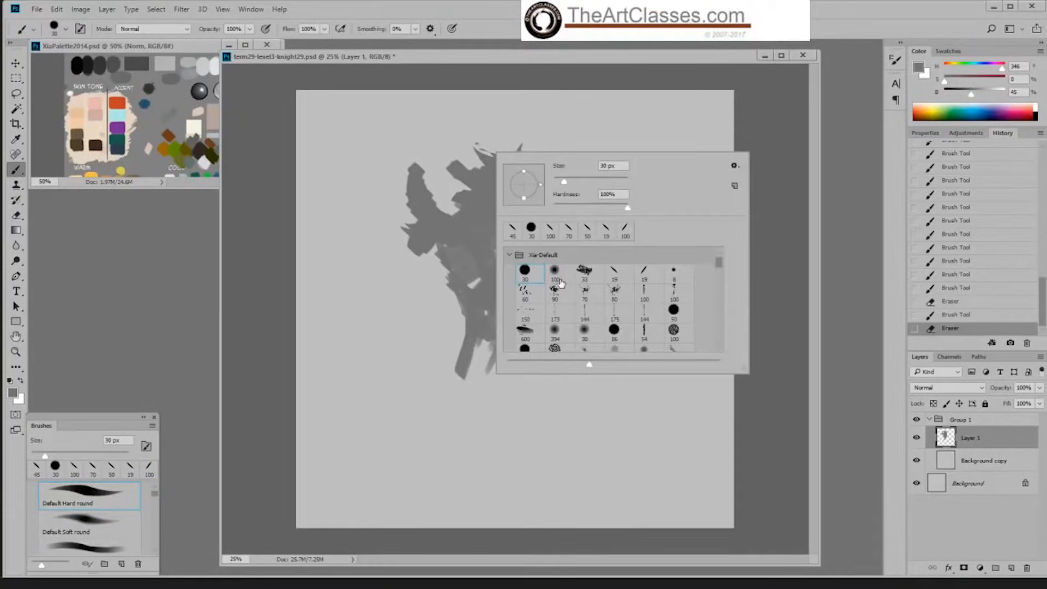
{"action": "left_click", "coordinate": [616, 274]}
{"action": "left_click", "coordinate": [482, 234]}
{"action": "key", "text": "e"}
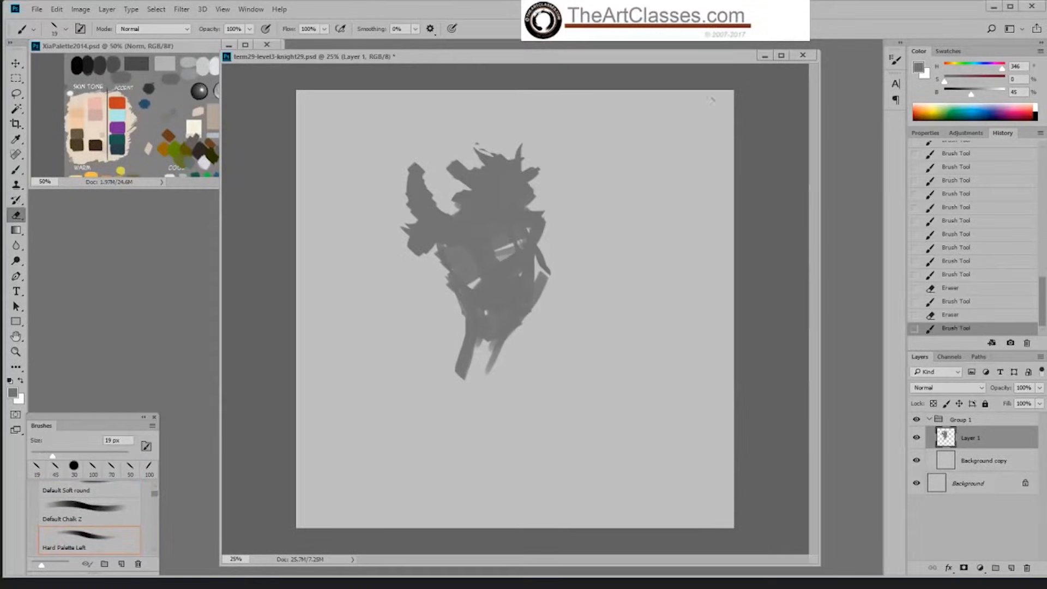
{"action": "right_click", "coordinate": [453, 192]}
{"action": "double_click", "coordinate": [487, 314]}
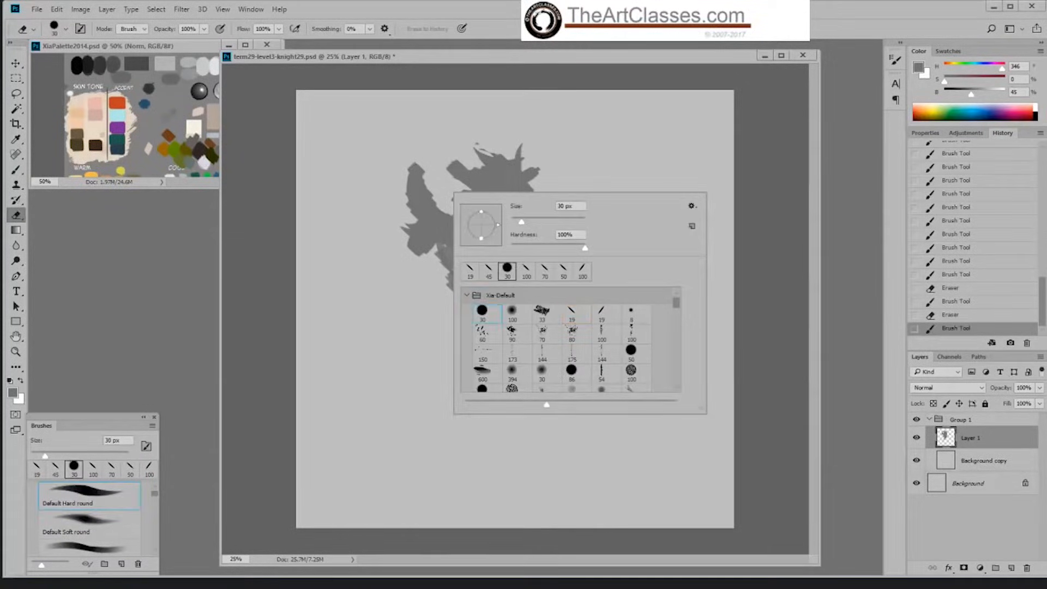
{"action": "left_click_drag", "start_coordinate": [471, 161], "coordinate": [504, 157]}
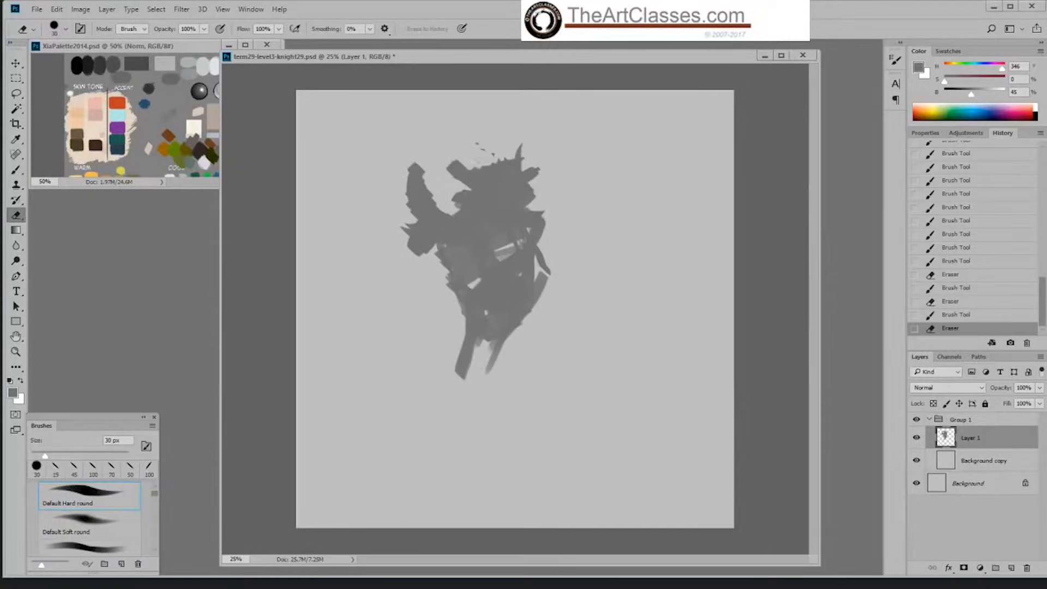
Step: Paint a new slanted spike on the head crest with the Hard Palette Knf right brush at 80 px
{"action": "key", "text": "b"}
{"action": "right_click", "coordinate": [482, 162]}
{"action": "left_click", "coordinate": [637, 288]}
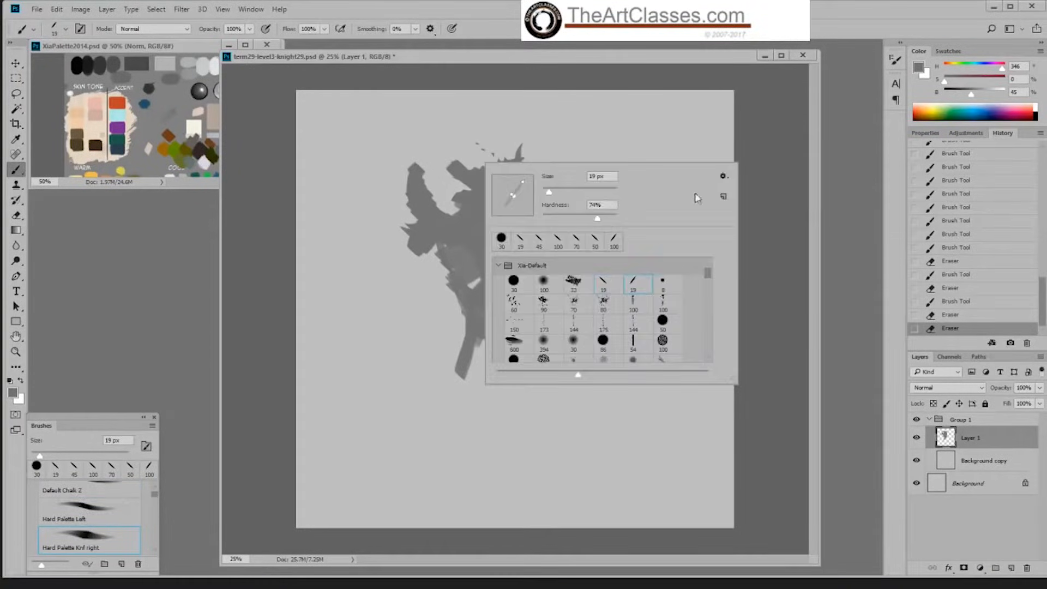
{"action": "left_click", "coordinate": [476, 227]}
{"action": "key", "text": "bracketright"}
{"action": "key", "text": "bracketright"}
{"action": "left_click_drag", "start_coordinate": [464, 146], "coordinate": [489, 164]}
Step: Erase the stray specks between the head spikes and reshape the far spike with the 80 px brush
{"action": "key", "text": "e"}
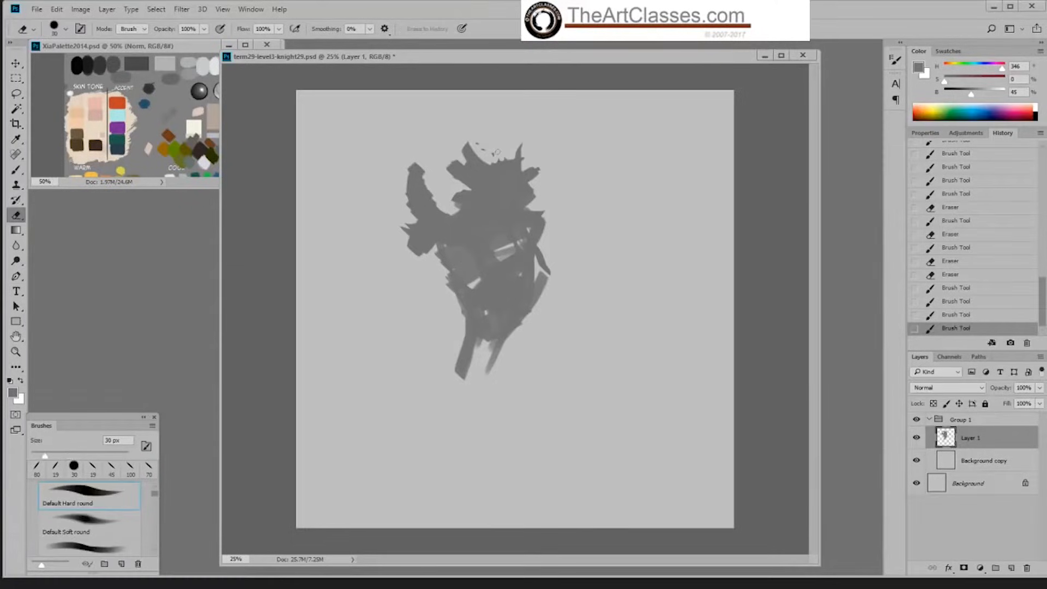
{"action": "left_click", "coordinate": [486, 155]}
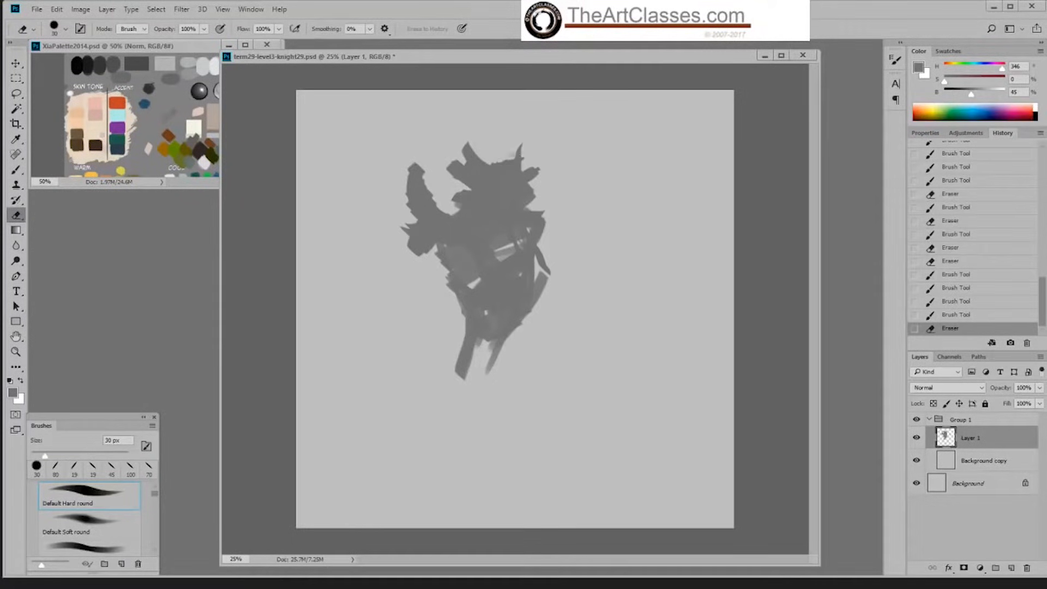
{"action": "left_click", "coordinate": [513, 162]}
{"action": "key", "text": "b"}
{"action": "left_click_drag", "start_coordinate": [514, 160], "coordinate": [518, 143]}
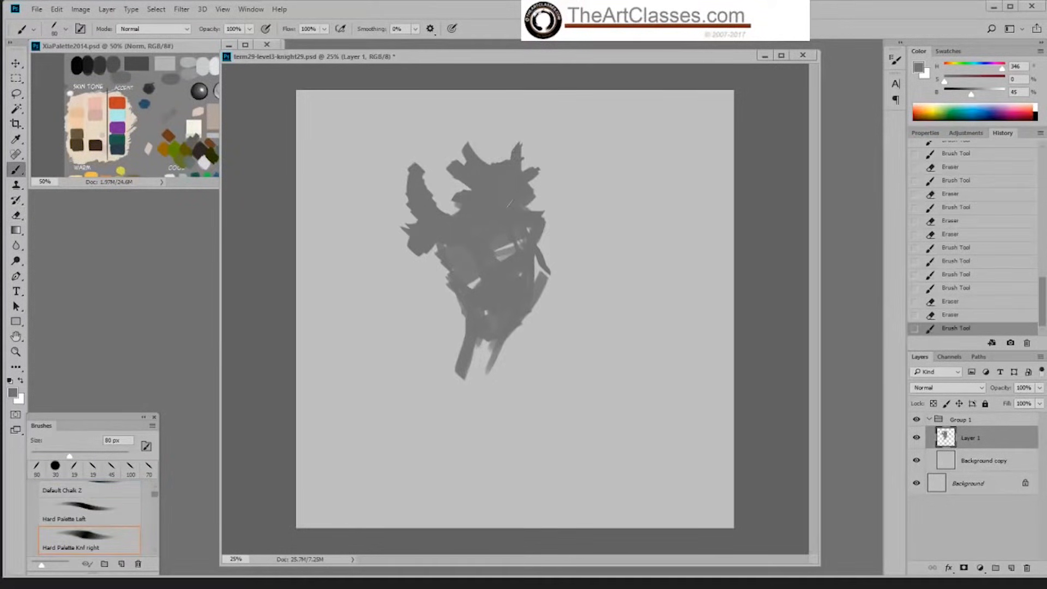
Step: Widen the tall near-shoulder spike and fill the area between it and the neck with the 80 px brush
{"action": "key", "text": "e"}
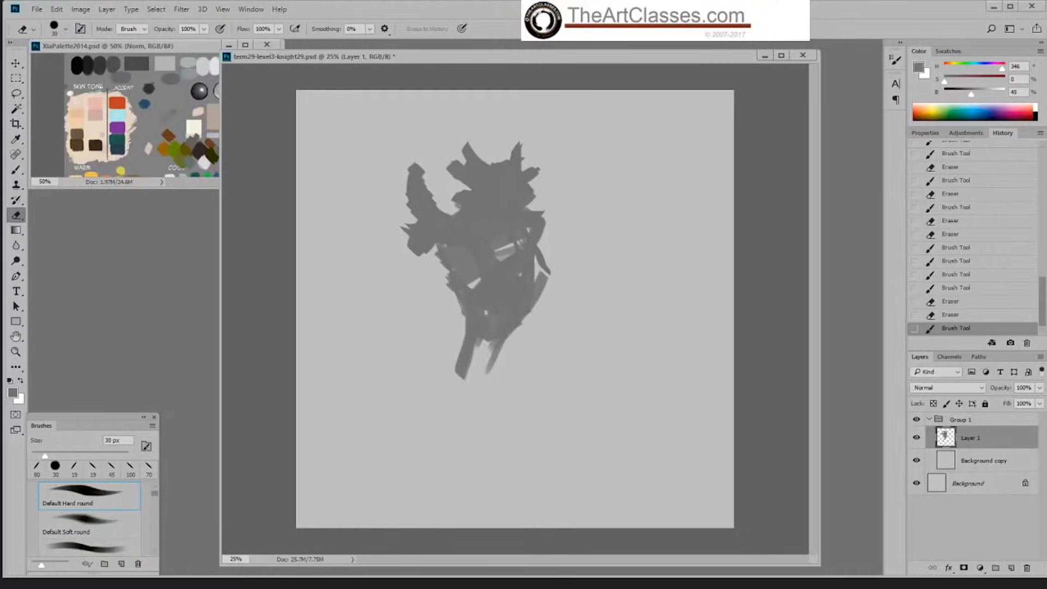
{"action": "key", "text": "b"}
{"action": "left_click_drag", "start_coordinate": [414, 221], "coordinate": [421, 208]}
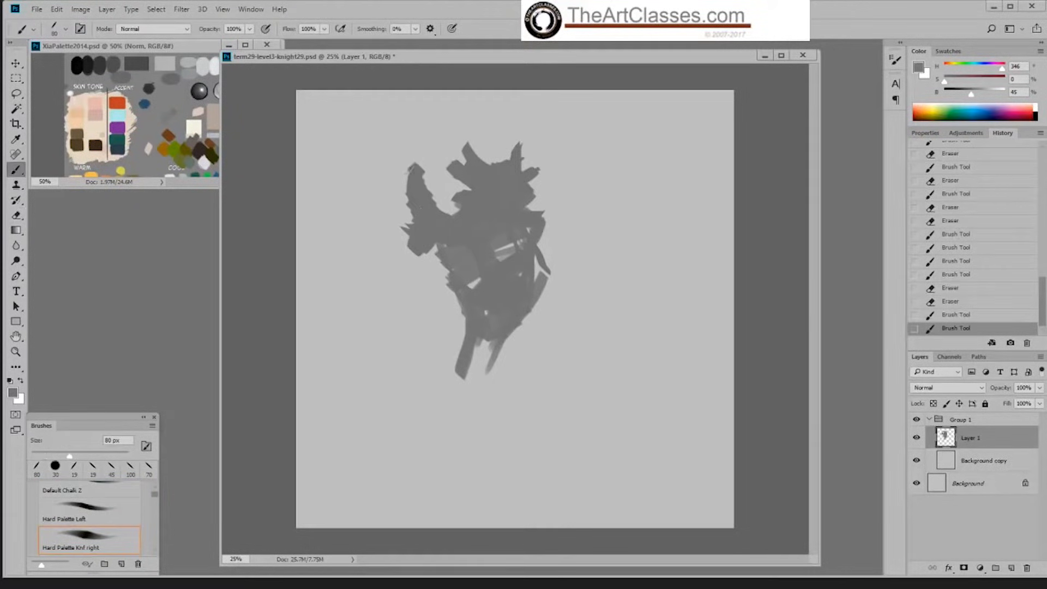
{"action": "mouse_move", "coordinate": [411, 169]}
{"action": "left_mouse_down"}
{"action": "mouse_move", "coordinate": [421, 231]}
{"action": "mouse_move", "coordinate": [427, 199]}
{"action": "mouse_move", "coordinate": [455, 198]}
{"action": "left_mouse_up"}
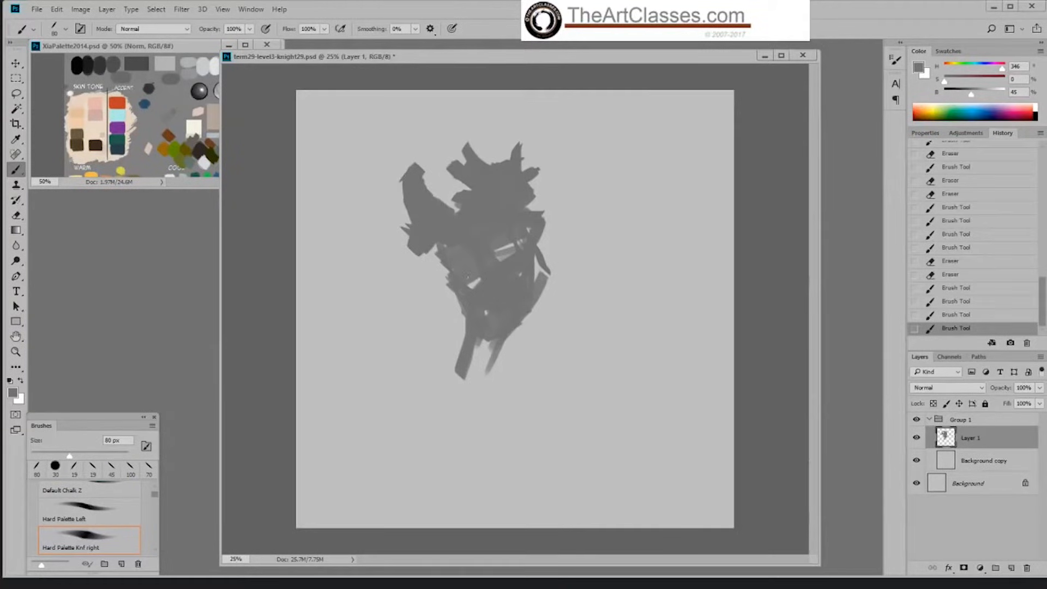
Step: Switch to Hard Palette Left at 125 px and bulk out the torso side, near upper arm and far shoulder
{"action": "right_click", "coordinate": [507, 279]}
{"action": "left_click", "coordinate": [634, 402]}
{"action": "key", "text": "Return"}
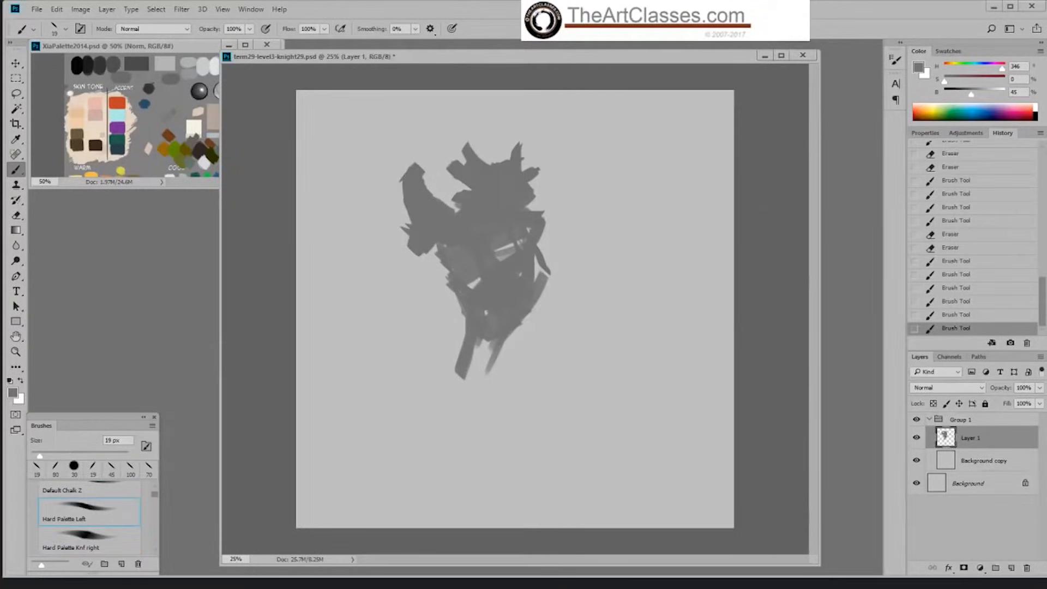
{"action": "key", "text": "bracketright"}
{"action": "key", "text": "bracketright"}
{"action": "key", "text": "bracketright"}
{"action": "mouse_move", "coordinate": [540, 268]}
{"action": "left_mouse_down"}
{"action": "mouse_move", "coordinate": [522, 337]}
{"action": "mouse_move", "coordinate": [540, 246]}
{"action": "mouse_move", "coordinate": [524, 243]}
{"action": "left_mouse_up"}
{"action": "mouse_move", "coordinate": [428, 258]}
{"action": "left_mouse_down"}
{"action": "mouse_move", "coordinate": [438, 247]}
{"action": "mouse_move", "coordinate": [417, 270]}
{"action": "mouse_move", "coordinate": [443, 273]}
{"action": "left_mouse_up"}
{"action": "left_click_drag", "start_coordinate": [406, 240], "coordinate": [401, 243]}
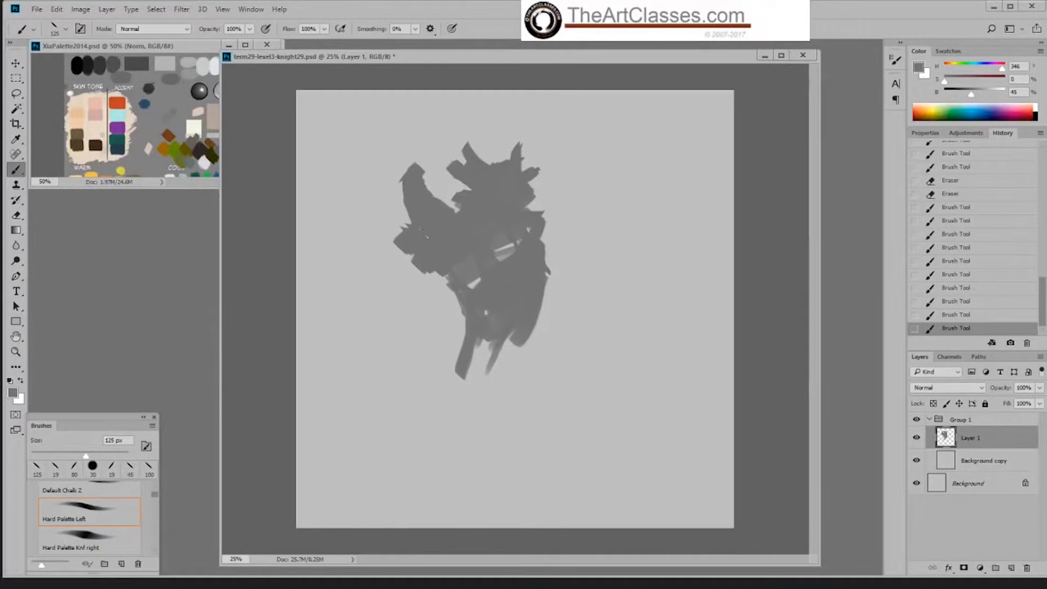
{"action": "mouse_move", "coordinate": [463, 236]}
{"action": "left_mouse_down"}
{"action": "mouse_move", "coordinate": [536, 236]}
{"action": "mouse_move", "coordinate": [550, 248]}
{"action": "mouse_move", "coordinate": [542, 217]}
{"action": "mouse_move", "coordinate": [534, 224]}
{"action": "mouse_move", "coordinate": [552, 219]}
{"action": "mouse_move", "coordinate": [550, 246]}
{"action": "mouse_move", "coordinate": [534, 245]}
{"action": "mouse_move", "coordinate": [539, 230]}
{"action": "mouse_move", "coordinate": [562, 214]}
{"action": "left_mouse_up"}
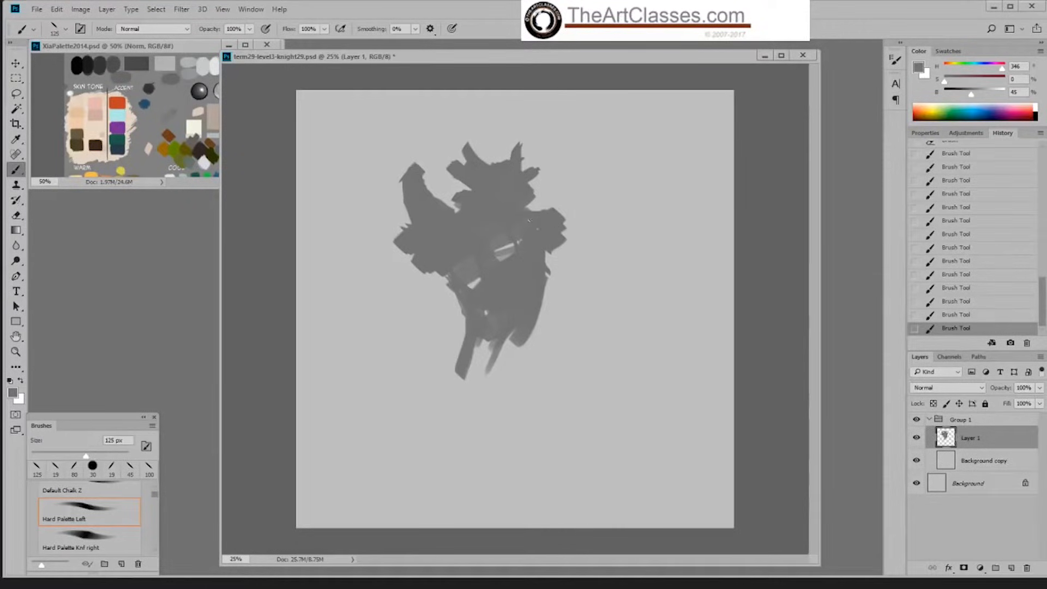
Step: Try a pointed stroke beyond the near shoulder and erase it together with the tall spike to round the shoulder outline
{"action": "key", "text": "e"}
{"action": "mouse_move", "coordinate": [413, 180]}
{"action": "left_mouse_down"}
{"action": "mouse_move", "coordinate": [403, 172]}
{"action": "mouse_move", "coordinate": [417, 167]}
{"action": "mouse_move", "coordinate": [425, 172]}
{"action": "mouse_move", "coordinate": [413, 168]}
{"action": "mouse_move", "coordinate": [400, 187]}
{"action": "left_mouse_up"}
{"action": "key", "text": "b"}
{"action": "mouse_move", "coordinate": [399, 230]}
{"action": "left_mouse_down"}
{"action": "mouse_move", "coordinate": [406, 235]}
{"action": "mouse_move", "coordinate": [381, 226]}
{"action": "left_mouse_up"}
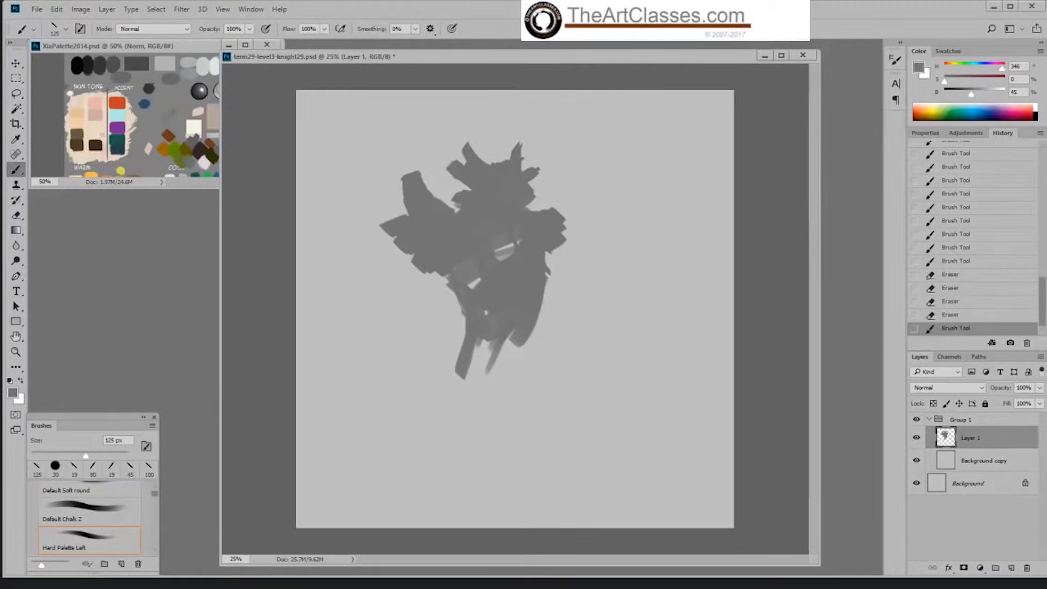
{"action": "key", "text": "e"}
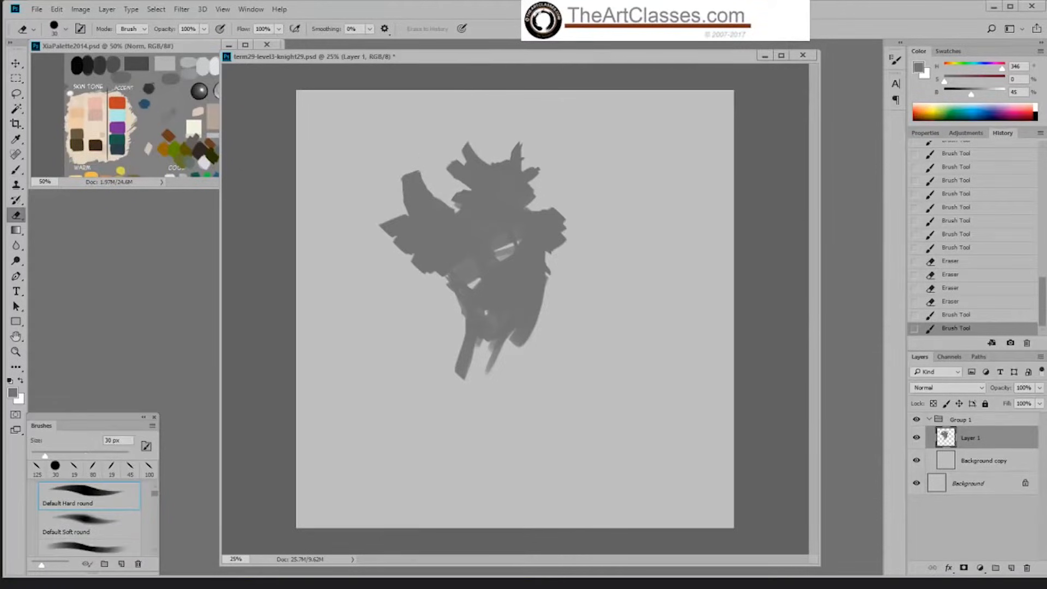
{"action": "mouse_move", "coordinate": [417, 172]}
{"action": "left_mouse_down"}
{"action": "mouse_move", "coordinate": [396, 221]}
{"action": "mouse_move", "coordinate": [381, 226]}
{"action": "mouse_move", "coordinate": [401, 248]}
{"action": "mouse_move", "coordinate": [421, 187]}
{"action": "left_mouse_up"}
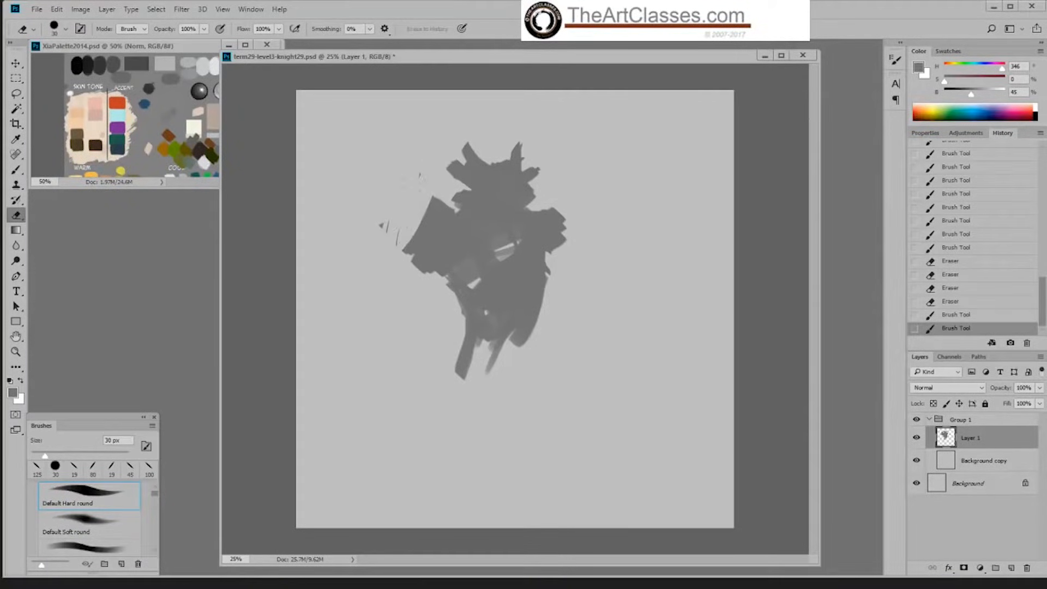
{"action": "mouse_move", "coordinate": [408, 252]}
{"action": "left_mouse_down"}
{"action": "mouse_move", "coordinate": [435, 200]}
{"action": "mouse_move", "coordinate": [435, 218]}
{"action": "left_mouse_up"}
Step: Fill the waist, widen the far side of the torso and close the chest gap with the 125 px brush
{"action": "key", "text": "b"}
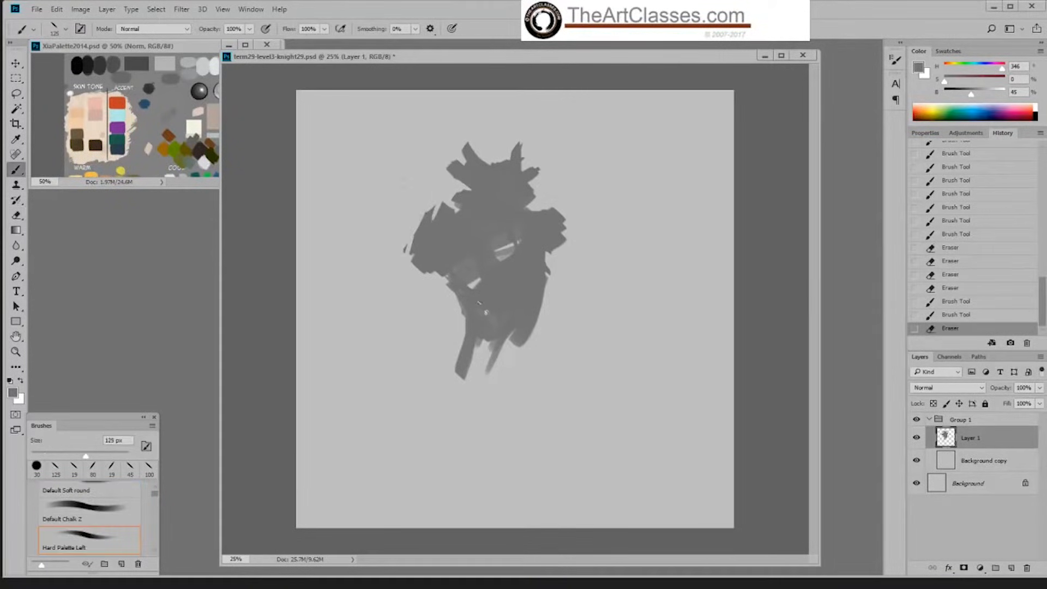
{"action": "mouse_move", "coordinate": [449, 282]}
{"action": "left_mouse_down"}
{"action": "mouse_move", "coordinate": [439, 293]}
{"action": "mouse_move", "coordinate": [482, 281]}
{"action": "mouse_move", "coordinate": [491, 322]}
{"action": "left_mouse_up"}
{"action": "mouse_move", "coordinate": [544, 258]}
{"action": "left_mouse_down"}
{"action": "mouse_move", "coordinate": [525, 352]}
{"action": "mouse_move", "coordinate": [471, 322]}
{"action": "mouse_move", "coordinate": [512, 352]}
{"action": "left_mouse_up"}
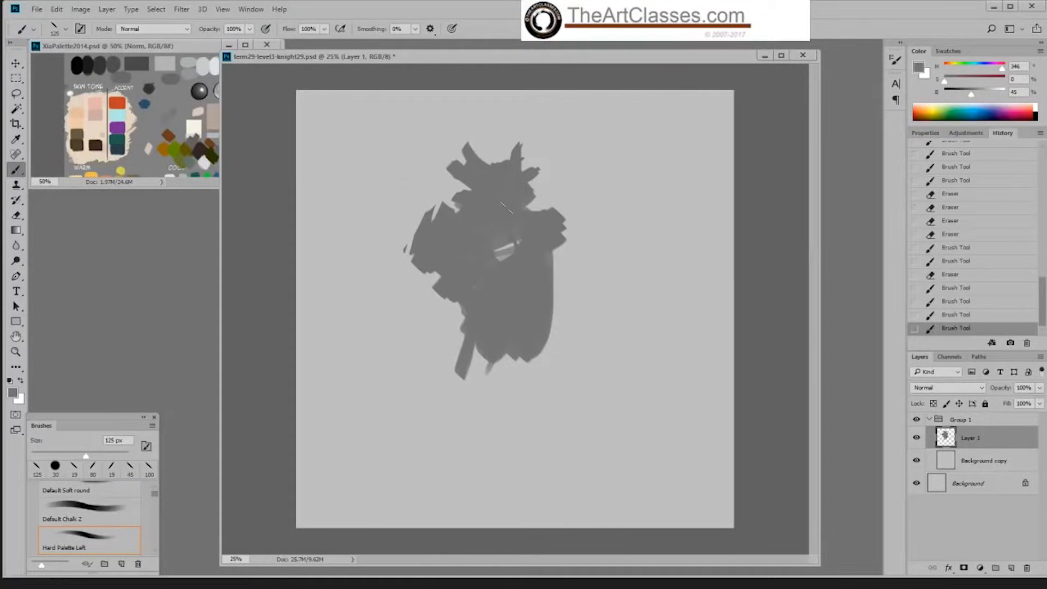
{"action": "left_click_drag", "start_coordinate": [495, 220], "coordinate": [507, 232]}
Step: Darken the grey to 40% brightness and paint shadow strokes across the chest, down the torso centre and on the far shoulder
{"action": "left_click_drag", "start_coordinate": [970, 98], "coordinate": [965, 98]}
{"action": "mouse_move", "coordinate": [470, 209]}
{"action": "left_mouse_down"}
{"action": "mouse_move", "coordinate": [504, 225]}
{"action": "mouse_move", "coordinate": [493, 236]}
{"action": "mouse_move", "coordinate": [478, 224]}
{"action": "mouse_move", "coordinate": [494, 256]}
{"action": "mouse_move", "coordinate": [458, 226]}
{"action": "mouse_move", "coordinate": [510, 210]}
{"action": "mouse_move", "coordinate": [517, 335]}
{"action": "left_mouse_up"}
{"action": "left_click", "coordinate": [499, 203], "text": "alt"}
{"action": "left_click", "coordinate": [509, 225], "text": "alt"}
{"action": "left_click_drag", "start_coordinate": [526, 254], "coordinate": [528, 312]}
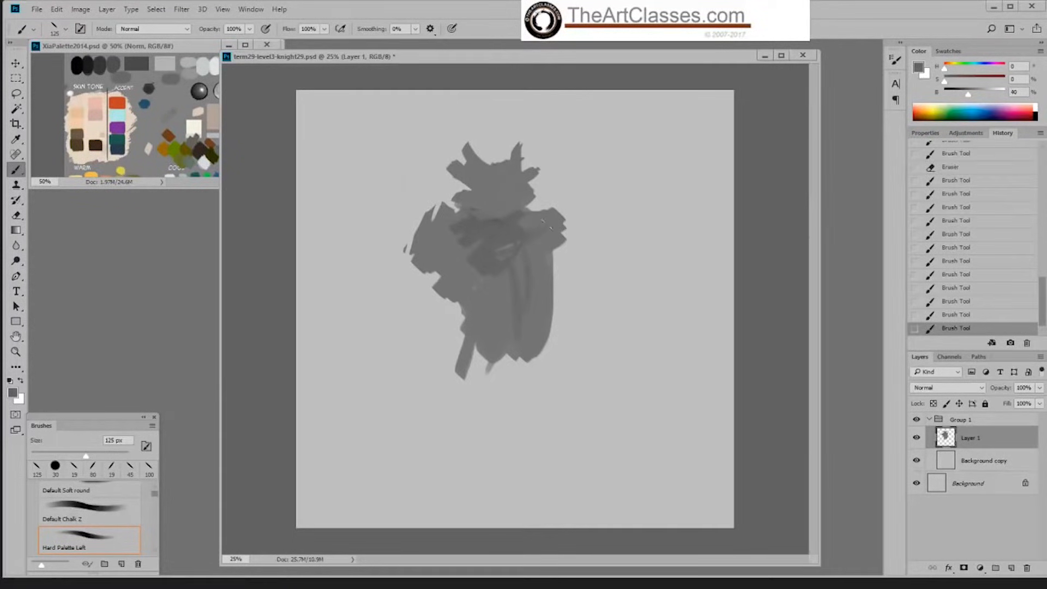
{"action": "mouse_move", "coordinate": [546, 224]}
{"action": "left_mouse_down"}
{"action": "mouse_move", "coordinate": [500, 246]}
{"action": "mouse_move", "coordinate": [510, 222]}
{"action": "mouse_move", "coordinate": [509, 233]}
{"action": "left_mouse_up"}
Step: Sample the 45% grey from the neck and paint over the upper chest to shape the base of the neck
{"action": "left_click", "coordinate": [501, 201], "text": "alt"}
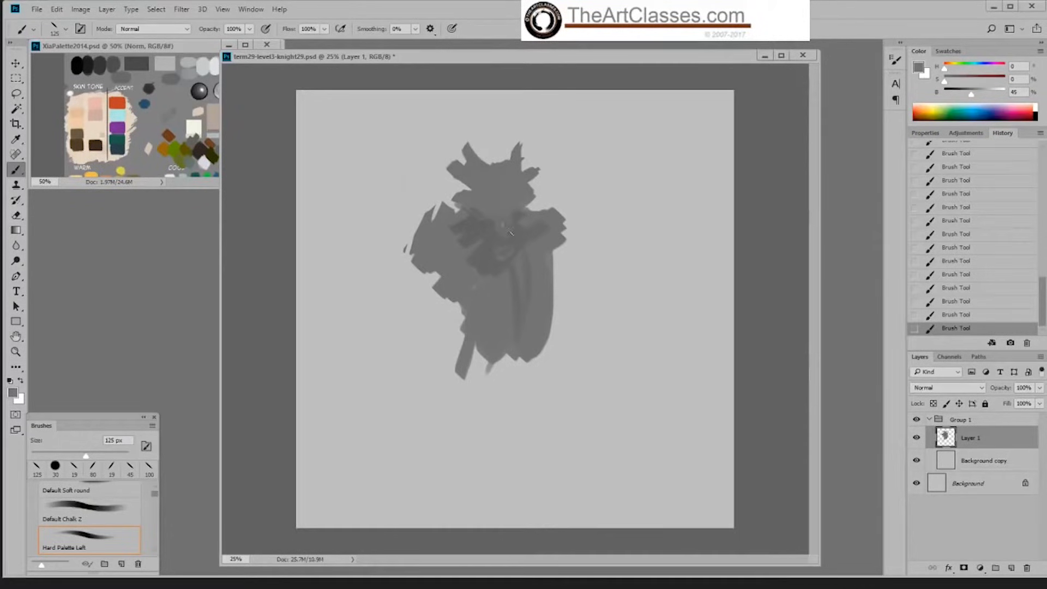
{"action": "left_click", "coordinate": [490, 236], "text": "alt"}
{"action": "left_click", "coordinate": [483, 204], "text": "alt"}
Step: Erase the side spike of the head and paint upright spikes on both sides, reducing the brush to 80 px
{"action": "key", "text": "e"}
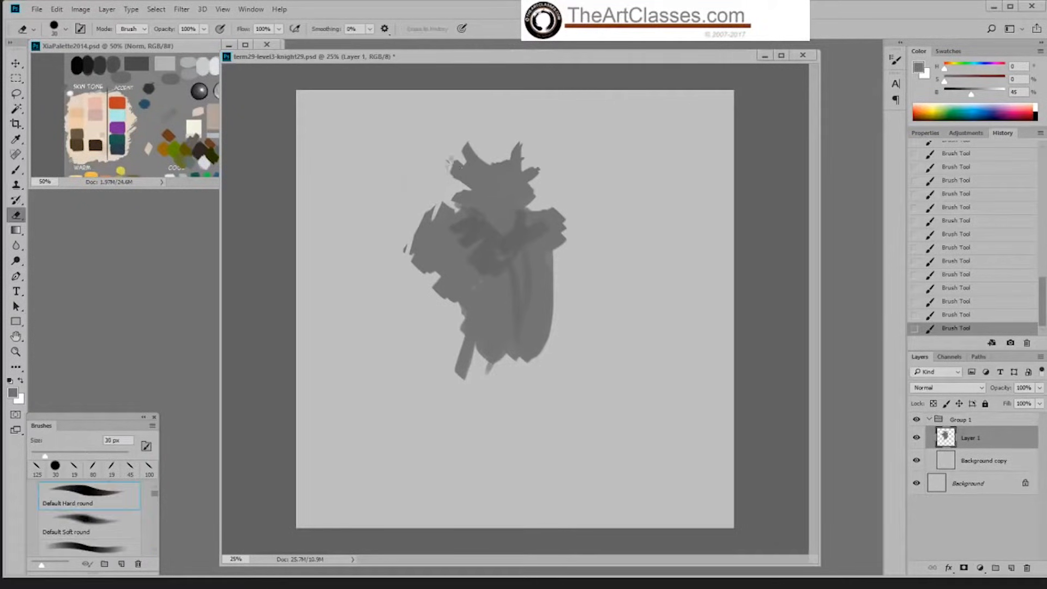
{"action": "left_click_drag", "start_coordinate": [448, 174], "coordinate": [461, 167]}
{"action": "key", "text": "b"}
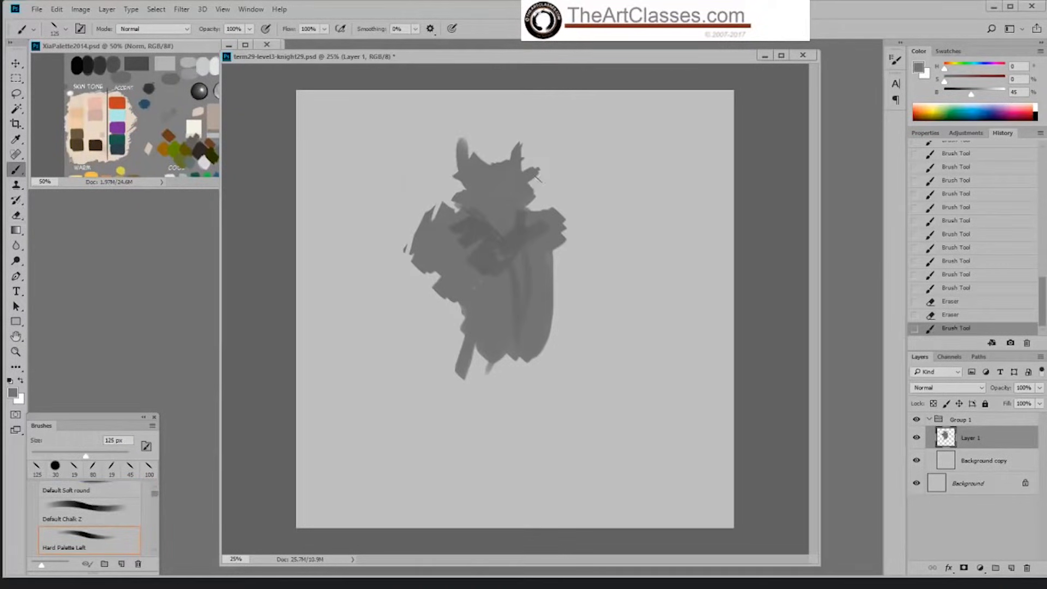
{"action": "mouse_move", "coordinate": [536, 177]}
{"action": "left_mouse_down"}
{"action": "mouse_move", "coordinate": [526, 144]}
{"action": "mouse_move", "coordinate": [543, 159]}
{"action": "mouse_move", "coordinate": [524, 164]}
{"action": "mouse_move", "coordinate": [538, 192]}
{"action": "left_mouse_up"}
{"action": "key", "text": "bracketleft"}
{"action": "key", "text": "bracketleft"}
{"action": "key", "text": "bracketleft"}
Step: Trim the outer edge of the near head spike and touch up the far side of the head at 80 px
{"action": "key", "text": "e"}
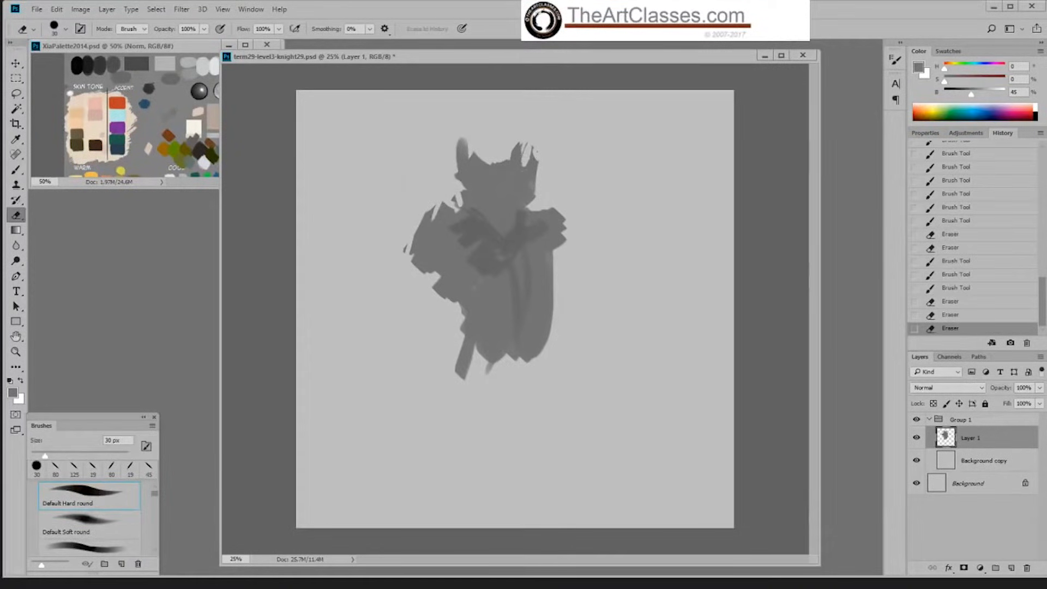
{"action": "mouse_move", "coordinate": [457, 147]}
{"action": "left_mouse_down"}
{"action": "mouse_move", "coordinate": [467, 182]}
{"action": "mouse_move", "coordinate": [473, 167]}
{"action": "mouse_move", "coordinate": [467, 194]}
{"action": "mouse_move", "coordinate": [454, 173]}
{"action": "left_mouse_up"}
{"action": "key", "text": "b"}
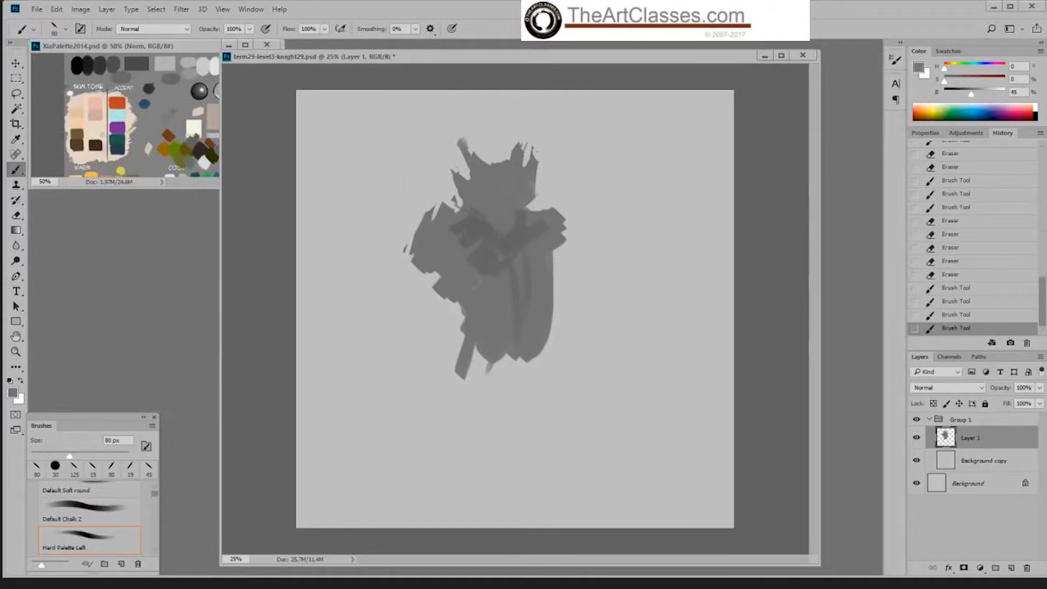
{"action": "left_click_drag", "start_coordinate": [530, 183], "coordinate": [527, 198]}
Step: Extend the far shoulder's lower edge, fill the near waist and soften the chest centre with short strokes
{"action": "left_click_drag", "start_coordinate": [555, 240], "coordinate": [563, 260]}
{"action": "left_click_drag", "start_coordinate": [453, 301], "coordinate": [465, 323]}
{"action": "left_click_drag", "start_coordinate": [489, 231], "coordinate": [501, 247]}
{"action": "left_click_drag", "start_coordinate": [491, 234], "coordinate": [499, 245]}
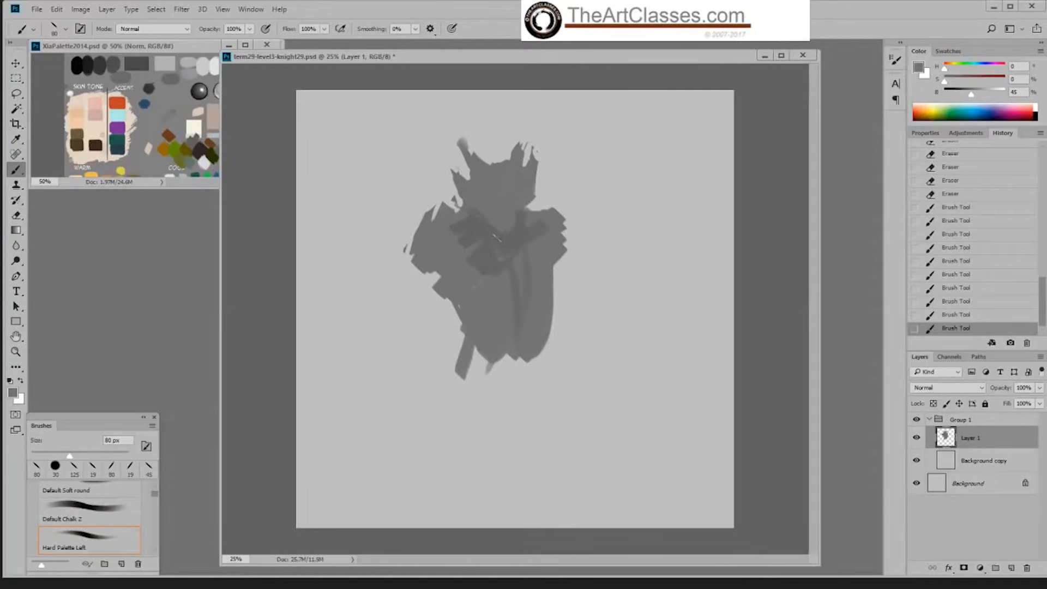
Step: Enlarge the brush to 250 px and paint a broad diagonal stroke across the near side of the waist
{"action": "key", "text": "]"}
{"action": "key", "text": "]"}
{"action": "key", "text": "]"}
{"action": "key", "text": "]"}
{"action": "key", "text": "]"}
{"action": "key", "text": "]"}
{"action": "key", "text": "]"}
{"action": "left_click_drag", "start_coordinate": [452, 311], "coordinate": [489, 340]}
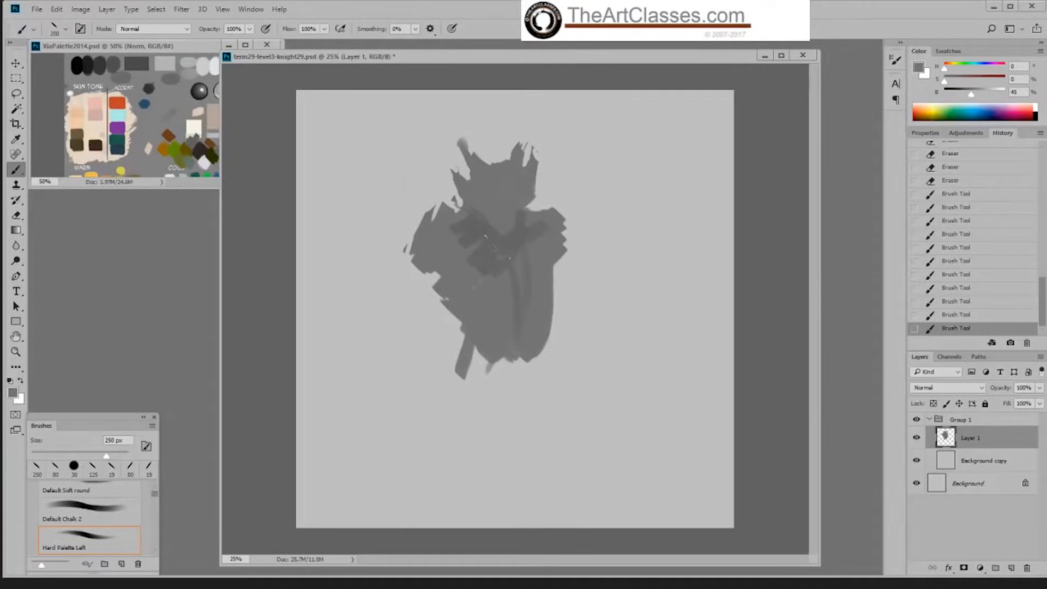
Step: Sample the darker chest grey and block in shadow shapes on both hips, reducing the brush to 100 px
{"action": "left_click", "coordinate": [495, 233], "text": "alt"}
{"action": "left_click_drag", "start_coordinate": [463, 303], "coordinate": [498, 330]}
{"action": "mouse_move", "coordinate": [446, 313]}
{"action": "left_mouse_down"}
{"action": "mouse_move", "coordinate": [464, 348]}
{"action": "mouse_move", "coordinate": [494, 343]}
{"action": "left_mouse_up"}
{"action": "key", "text": "["}
{"action": "key", "text": "["}
{"action": "key", "text": "["}
{"action": "key", "text": "["}
{"action": "key", "text": "["}
{"action": "mouse_move", "coordinate": [553, 315]}
{"action": "left_mouse_down"}
{"action": "mouse_move", "coordinate": [532, 367]}
{"action": "mouse_move", "coordinate": [543, 340]}
{"action": "left_mouse_up"}
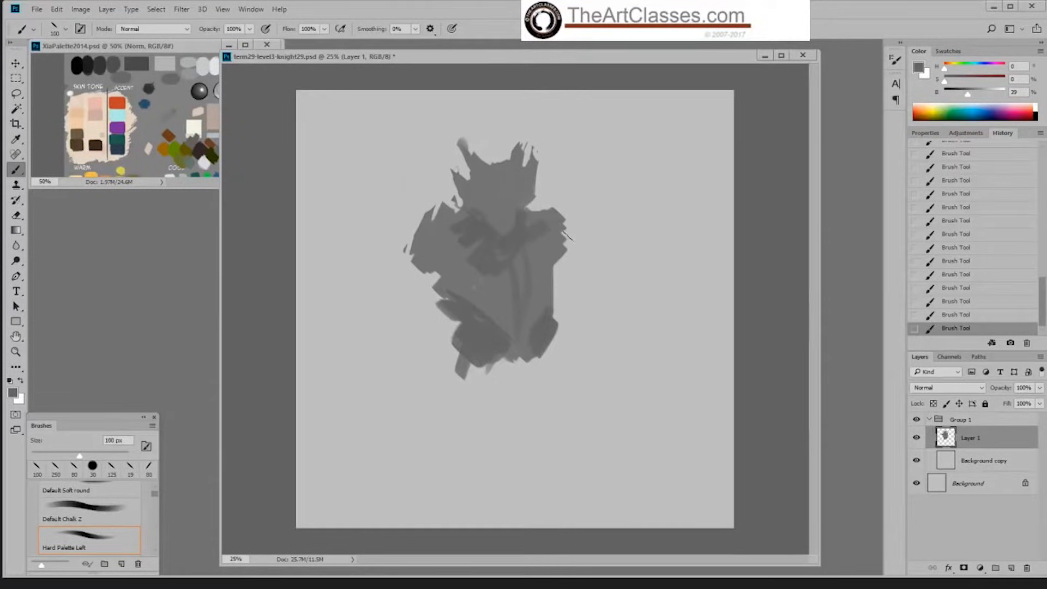
Step: Try scaling the silhouette to about 86% and shifting it toward the canvas centre, and undo the transform
{"action": "key", "text": "ctrl+t"}
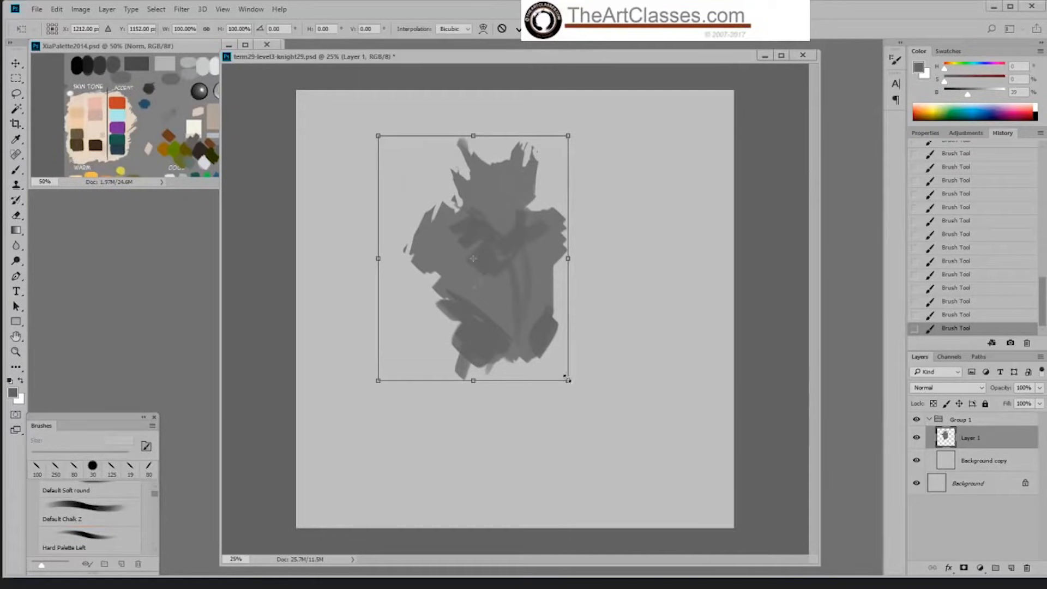
{"action": "left_click_drag", "start_coordinate": [567, 380], "coordinate": [543, 344]}
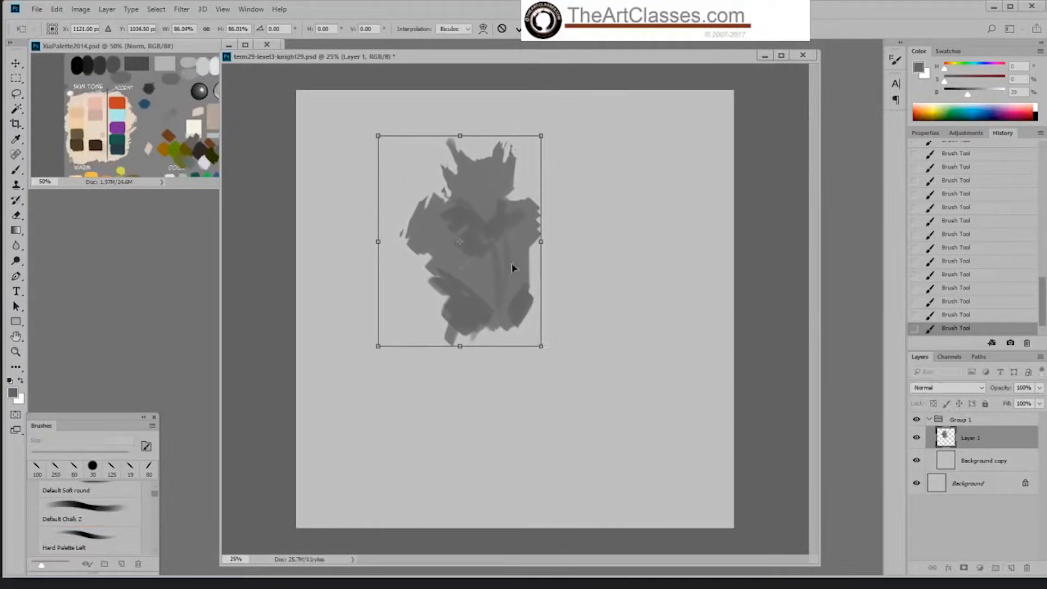
{"action": "left_click_drag", "start_coordinate": [512, 267], "coordinate": [531, 277]}
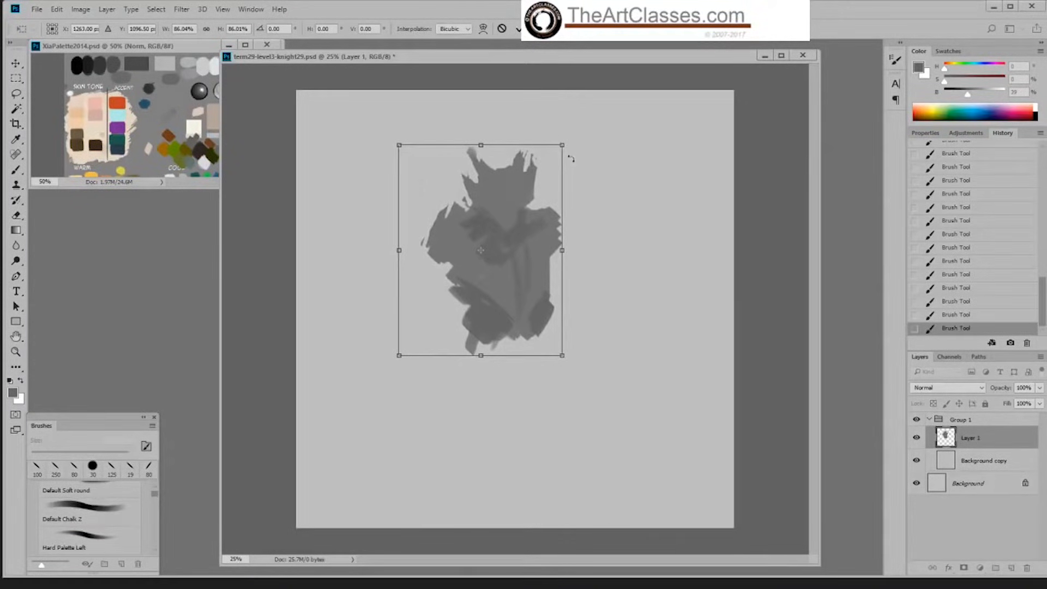
{"action": "key", "text": "b"}
{"action": "key", "text": "ctrl+z"}
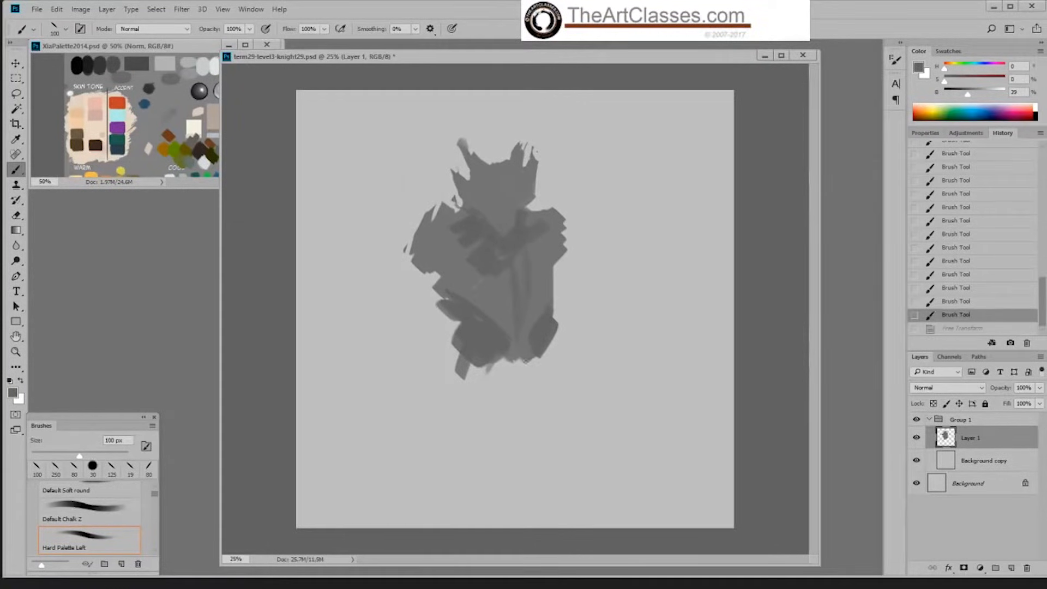
Step: Sample the lighter torso grey, enlarge the brush, and block in a long hanging cloth shape from the waist to the canvas bottom
{"action": "left_click", "coordinate": [524, 353], "text": "alt"}
{"action": "key", "text": "bracketright"}
{"action": "key", "text": "bracketright"}
{"action": "key", "text": "bracketright"}
{"action": "key", "text": "bracketright"}
{"action": "mouse_move", "coordinate": [511, 372]}
{"action": "left_mouse_down"}
{"action": "mouse_move", "coordinate": [516, 508]}
{"action": "mouse_move", "coordinate": [551, 474]}
{"action": "mouse_move", "coordinate": [549, 463]}
{"action": "mouse_move", "coordinate": [524, 517]}
{"action": "left_mouse_up"}
{"action": "key", "text": "bracketleft"}
{"action": "left_click_drag", "start_coordinate": [495, 366], "coordinate": [504, 524]}
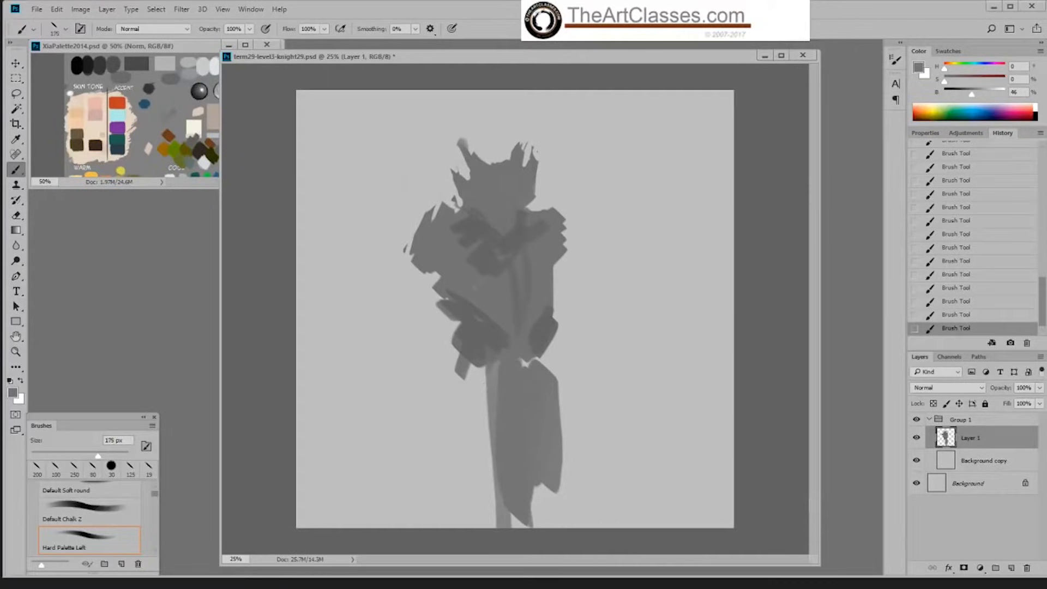
Step: Sample the darker hip grey and paint overlapping thigh plates on the near side plus narrow strips down the far side
{"action": "left_click", "coordinate": [529, 339], "text": "alt"}
{"action": "mouse_move", "coordinate": [493, 370]}
{"action": "left_mouse_down"}
{"action": "mouse_move", "coordinate": [456, 405]}
{"action": "mouse_move", "coordinate": [477, 429]}
{"action": "mouse_move", "coordinate": [444, 396]}
{"action": "mouse_move", "coordinate": [467, 437]}
{"action": "left_mouse_up"}
{"action": "left_click_drag", "start_coordinate": [541, 355], "coordinate": [572, 457]}
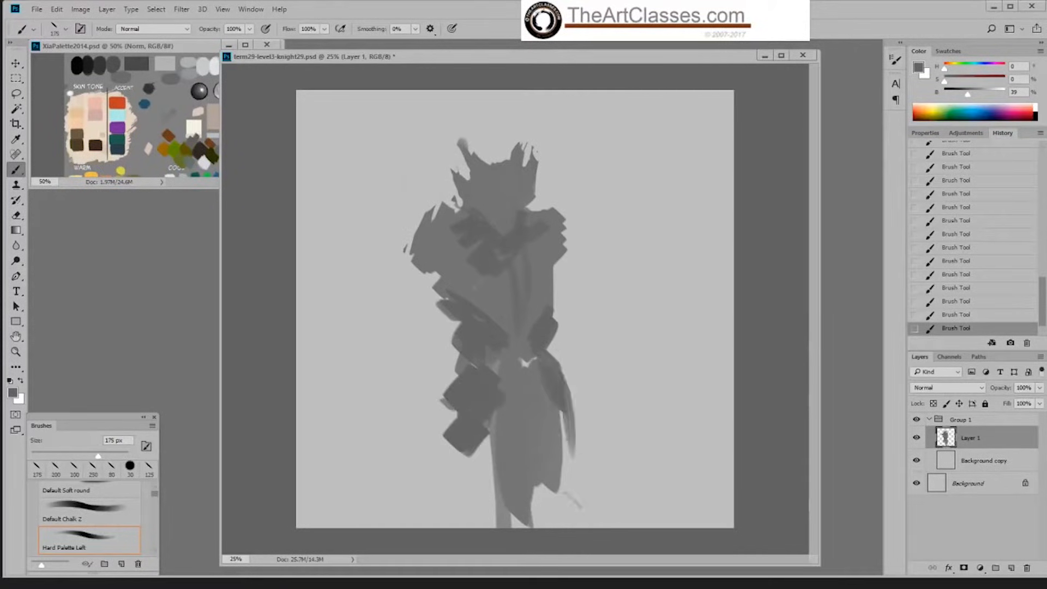
{"action": "left_click_drag", "start_coordinate": [569, 381], "coordinate": [583, 477]}
{"action": "left_click_drag", "start_coordinate": [454, 405], "coordinate": [428, 465]}
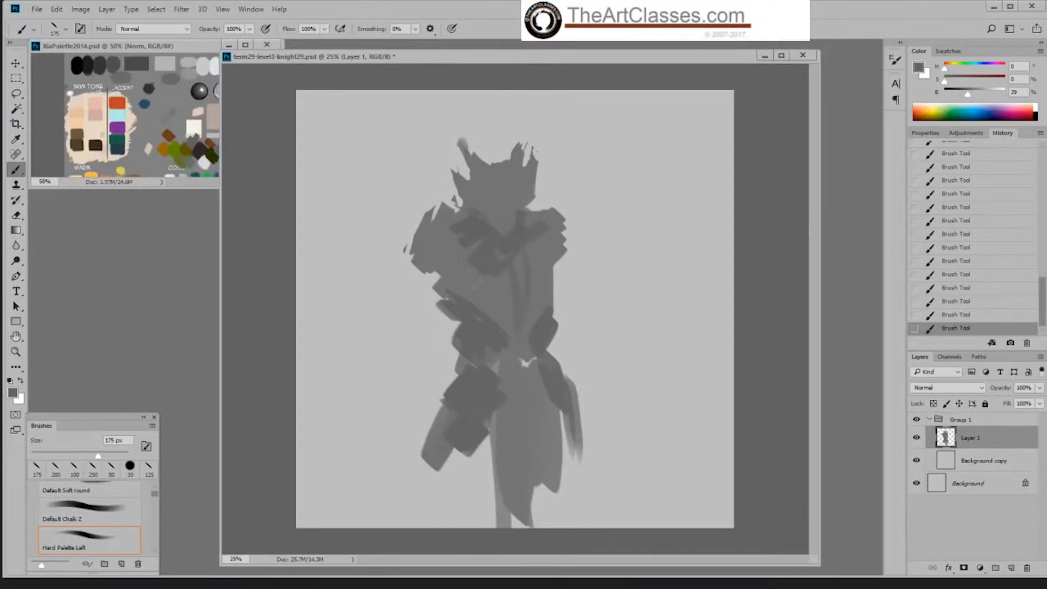
Step: Sample the mid grey and widen both shoulders into bulky pauldrons using 175 px strokes
{"action": "left_click", "coordinate": [471, 260], "text": "alt"}
{"action": "mouse_move", "coordinate": [418, 214]}
{"action": "left_mouse_down"}
{"action": "mouse_move", "coordinate": [408, 289]}
{"action": "mouse_move", "coordinate": [435, 283]}
{"action": "left_mouse_up"}
{"action": "left_click_drag", "start_coordinate": [391, 255], "coordinate": [395, 223]}
{"action": "mouse_move", "coordinate": [552, 244]}
{"action": "left_mouse_down"}
{"action": "mouse_move", "coordinate": [562, 272]}
{"action": "mouse_move", "coordinate": [576, 264]}
{"action": "left_mouse_up"}
{"action": "left_click_drag", "start_coordinate": [562, 229], "coordinate": [583, 269]}
{"action": "left_click_drag", "start_coordinate": [566, 219], "coordinate": [586, 272]}
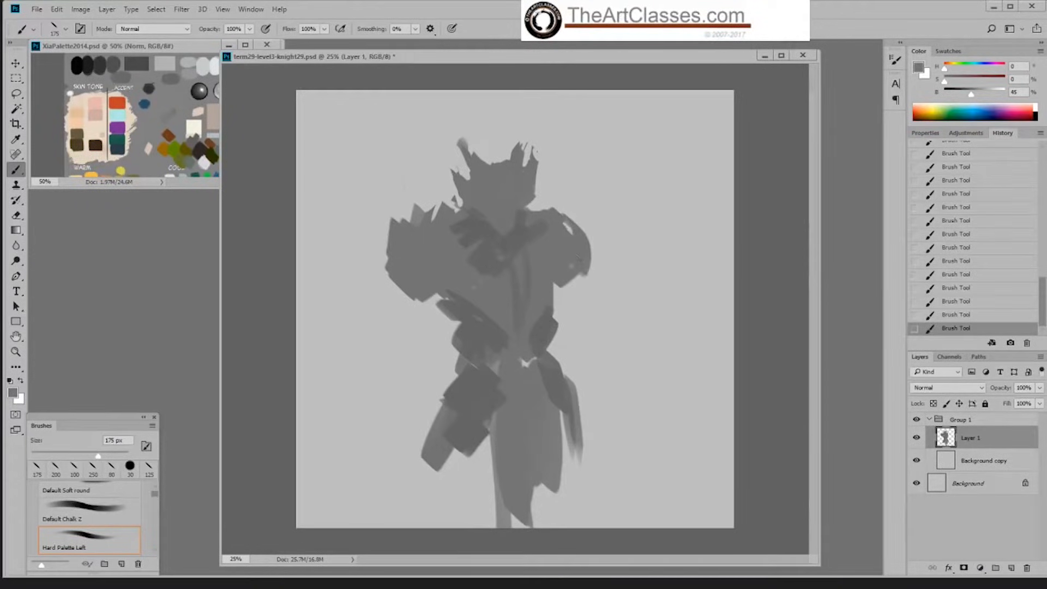
Step: Block in the near arm with curved strokes for the bent upper arm, elbow and forearm
{"action": "mouse_move", "coordinate": [404, 288]}
{"action": "left_mouse_down"}
{"action": "mouse_move", "coordinate": [379, 326]}
{"action": "mouse_move", "coordinate": [422, 323]}
{"action": "left_mouse_up"}
{"action": "mouse_move", "coordinate": [369, 323]}
{"action": "left_mouse_down"}
{"action": "mouse_move", "coordinate": [387, 340]}
{"action": "mouse_move", "coordinate": [412, 331]}
{"action": "left_mouse_up"}
{"action": "mouse_move", "coordinate": [377, 334]}
{"action": "left_mouse_down"}
{"action": "mouse_move", "coordinate": [366, 347]}
{"action": "mouse_move", "coordinate": [412, 349]}
{"action": "left_mouse_up"}
{"action": "left_click_drag", "start_coordinate": [412, 349], "coordinate": [387, 366]}
{"action": "left_click_drag", "start_coordinate": [386, 366], "coordinate": [410, 377]}
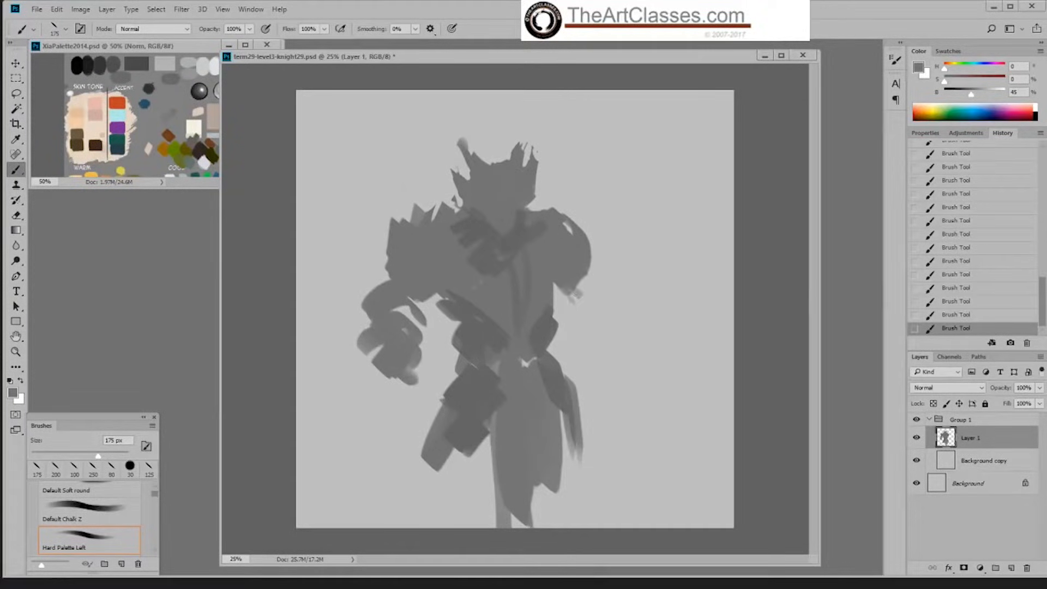
Step: Sample the darker grey and paint the near fist and a shadow at the far elbow
{"action": "left_click", "coordinate": [476, 384], "text": "alt"}
{"action": "mouse_move", "coordinate": [393, 362]}
{"action": "left_mouse_down"}
{"action": "mouse_move", "coordinate": [431, 397]}
{"action": "mouse_move", "coordinate": [391, 380]}
{"action": "mouse_move", "coordinate": [421, 353]}
{"action": "left_mouse_up"}
{"action": "left_click_drag", "start_coordinate": [419, 369], "coordinate": [412, 388]}
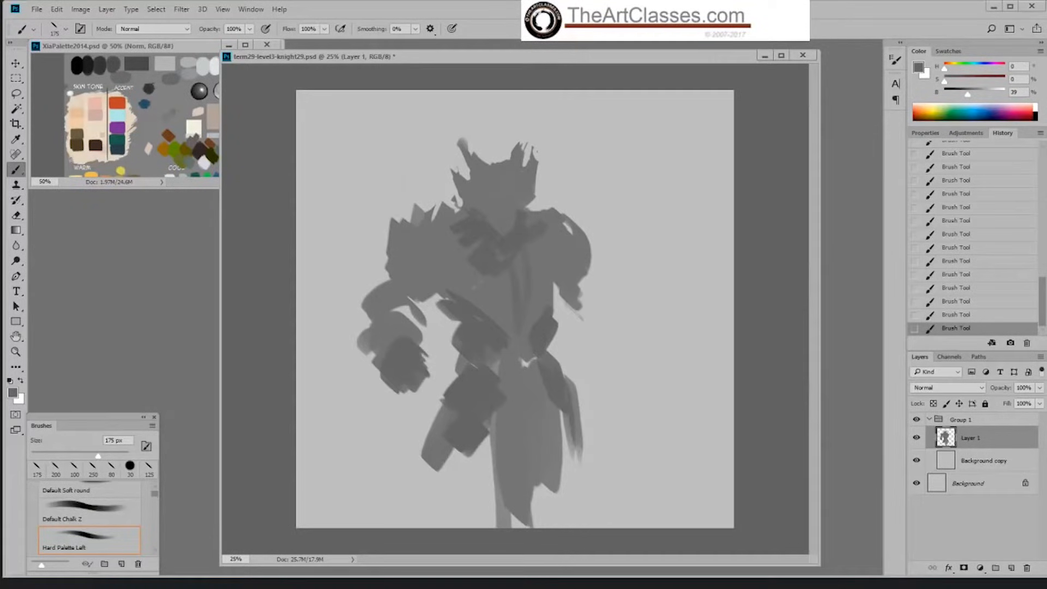
{"action": "left_click_drag", "start_coordinate": [576, 289], "coordinate": [567, 320]}
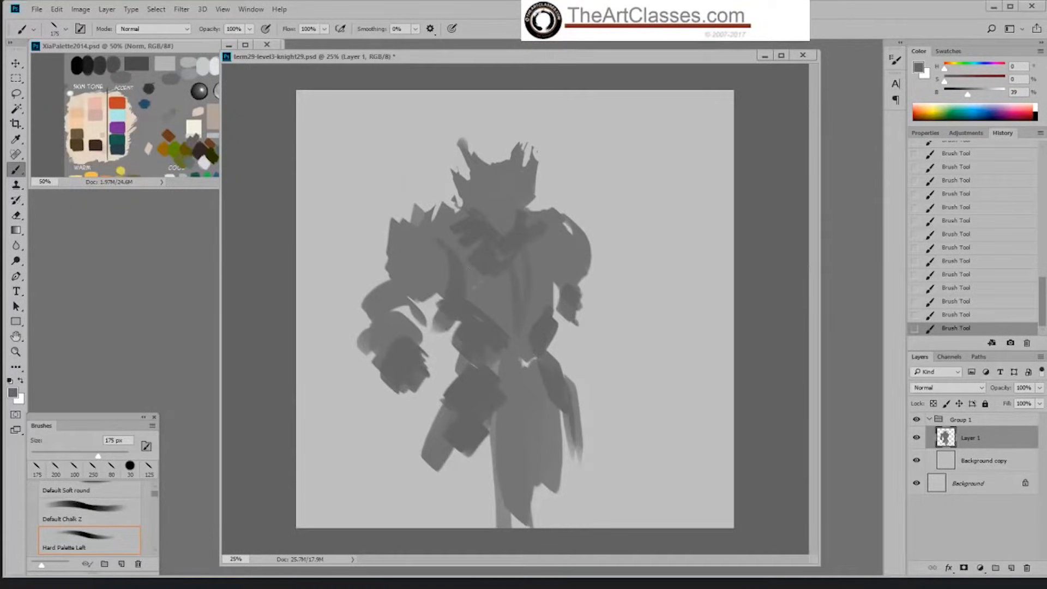
Step: Erase stray paint along the near side of the waist and repaint its edge in dark grey at 200 px
{"action": "key", "text": "e"}
{"action": "left_click_drag", "start_coordinate": [434, 314], "coordinate": [461, 365]}
{"action": "key", "text": "b"}
{"action": "left_click_drag", "start_coordinate": [438, 309], "coordinate": [463, 342]}
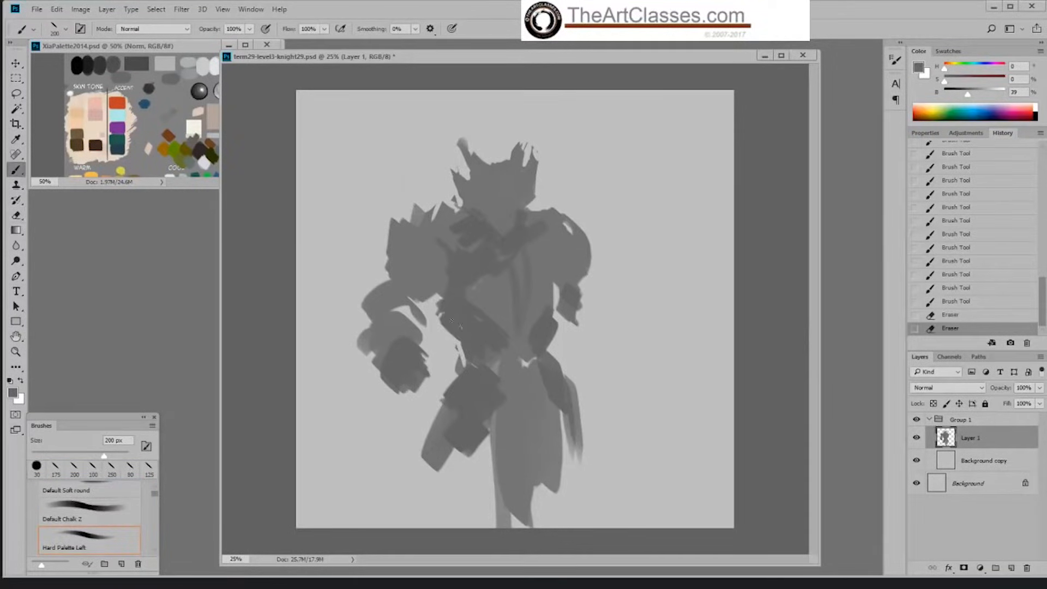
{"action": "left_click_drag", "start_coordinate": [577, 323], "coordinate": [593, 339]}
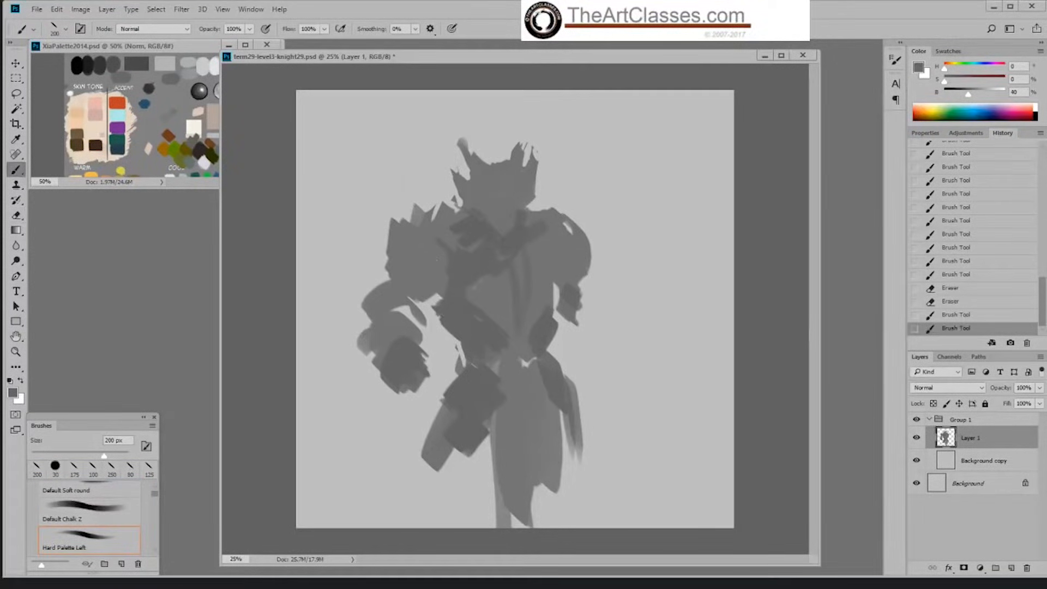
Step: Sample the shoulder grey and paint tall spikes and a flared outer point on the near pauldron
{"action": "left_click", "coordinate": [419, 247], "text": "alt"}
{"action": "left_click_drag", "start_coordinate": [390, 166], "coordinate": [414, 224]}
{"action": "mouse_move", "coordinate": [424, 178]}
{"action": "left_mouse_down"}
{"action": "mouse_move", "coordinate": [439, 221]}
{"action": "mouse_move", "coordinate": [396, 222]}
{"action": "mouse_move", "coordinate": [407, 246]}
{"action": "mouse_move", "coordinate": [374, 274]}
{"action": "left_mouse_up"}
{"action": "mouse_move", "coordinate": [387, 277]}
{"action": "left_mouse_down"}
{"action": "mouse_move", "coordinate": [355, 259]}
{"action": "mouse_move", "coordinate": [426, 307]}
{"action": "left_mouse_up"}
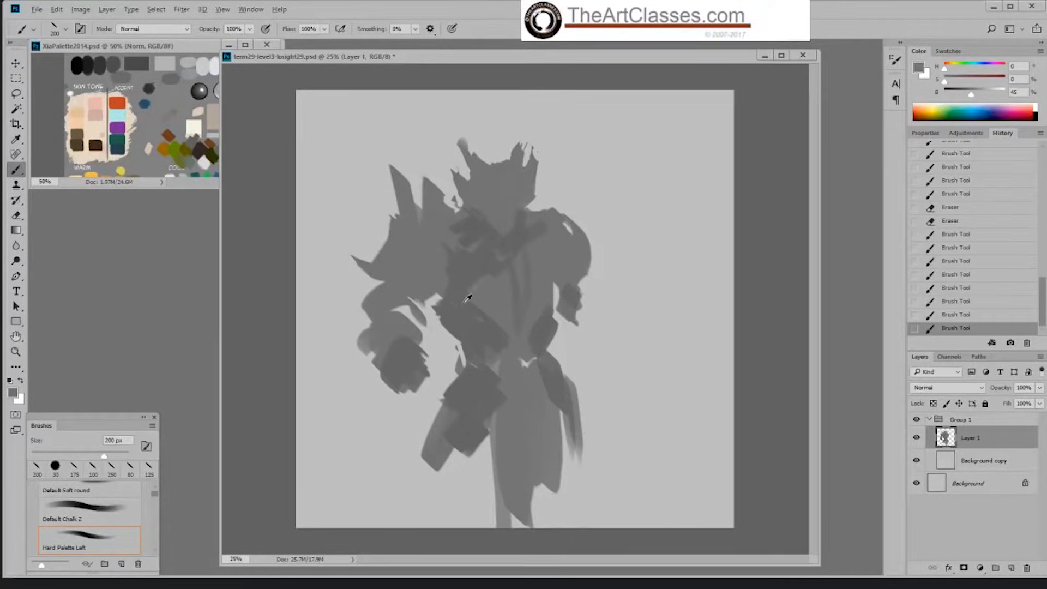
Step: Sample the darker torso grey to shade the near pauldron's underside, and clean its inner edge with mid grey
{"action": "left_click", "coordinate": [467, 298], "text": "alt"}
{"action": "mouse_move", "coordinate": [371, 270]}
{"action": "left_mouse_down"}
{"action": "mouse_move", "coordinate": [434, 315]}
{"action": "mouse_move", "coordinate": [447, 256]}
{"action": "left_mouse_up"}
{"action": "left_click", "coordinate": [435, 260], "text": "alt"}
{"action": "left_click_drag", "start_coordinate": [443, 281], "coordinate": [452, 255]}
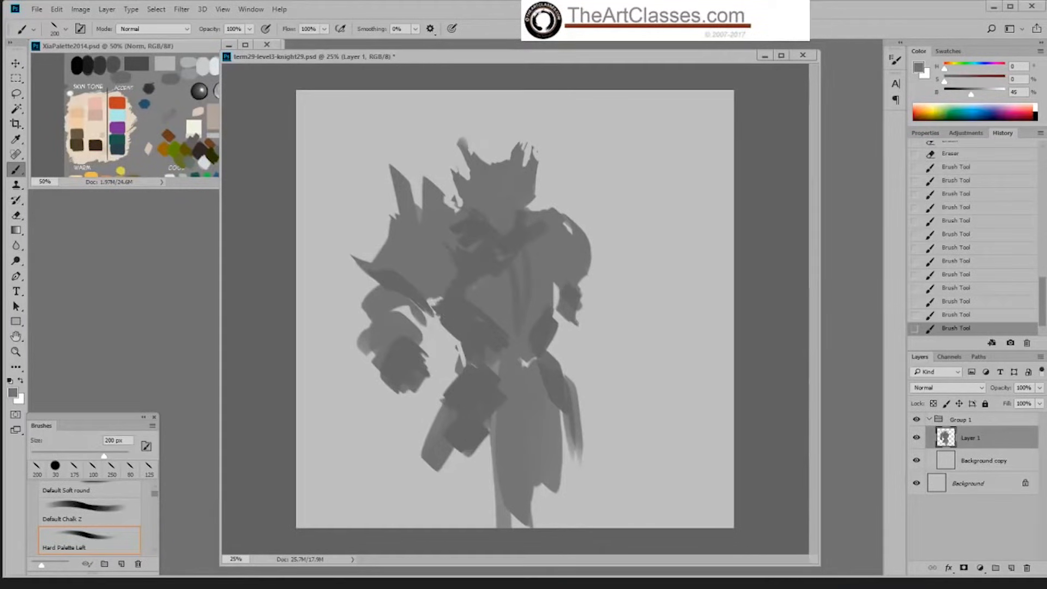
Step: Reduce the brush to 100 px, shade the far arm's inner edge in dark grey and sketch the forearm's lower line
{"action": "left_click", "coordinate": [473, 305], "text": "alt"}
{"action": "key", "text": "bracketleft"}
{"action": "mouse_move", "coordinate": [548, 228]}
{"action": "left_mouse_down"}
{"action": "mouse_move", "coordinate": [583, 286]}
{"action": "mouse_move", "coordinate": [591, 272]}
{"action": "mouse_move", "coordinate": [568, 251]}
{"action": "mouse_move", "coordinate": [622, 286]}
{"action": "mouse_move", "coordinate": [583, 255]}
{"action": "mouse_move", "coordinate": [614, 298]}
{"action": "mouse_move", "coordinate": [597, 315]}
{"action": "mouse_move", "coordinate": [617, 323]}
{"action": "mouse_move", "coordinate": [593, 330]}
{"action": "mouse_move", "coordinate": [580, 320]}
{"action": "mouse_move", "coordinate": [607, 311]}
{"action": "mouse_move", "coordinate": [593, 345]}
{"action": "mouse_move", "coordinate": [603, 339]}
{"action": "mouse_move", "coordinate": [644, 379]}
{"action": "left_mouse_up"}
{"action": "left_click", "coordinate": [581, 258], "text": "alt"}
{"action": "left_click", "coordinate": [574, 263], "text": "alt"}
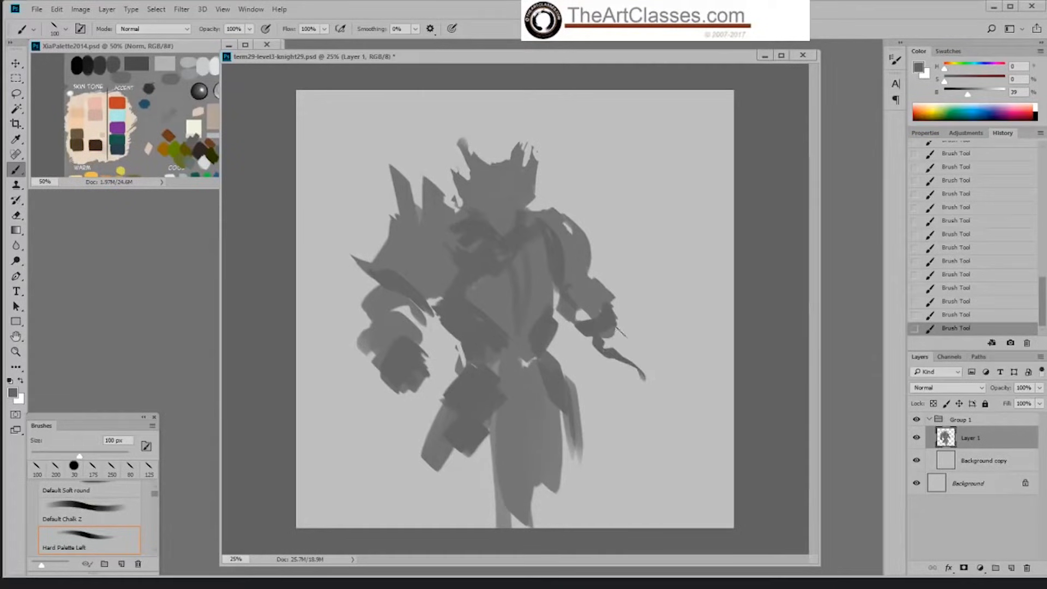
Step: Fill the far forearm and hand with sampled mid grey, and add jagged finger shapes to the near fist
{"action": "left_click", "coordinate": [602, 298], "text": "alt"}
{"action": "left_click_drag", "start_coordinate": [612, 326], "coordinate": [606, 346]}
{"action": "mouse_move", "coordinate": [616, 322]}
{"action": "left_mouse_down"}
{"action": "mouse_move", "coordinate": [621, 352]}
{"action": "mouse_move", "coordinate": [634, 343]}
{"action": "left_mouse_up"}
{"action": "mouse_move", "coordinate": [631, 343]}
{"action": "left_mouse_down"}
{"action": "mouse_move", "coordinate": [631, 356]}
{"action": "mouse_move", "coordinate": [652, 365]}
{"action": "mouse_move", "coordinate": [640, 378]}
{"action": "left_mouse_up"}
{"action": "left_click", "coordinate": [414, 357], "text": "alt"}
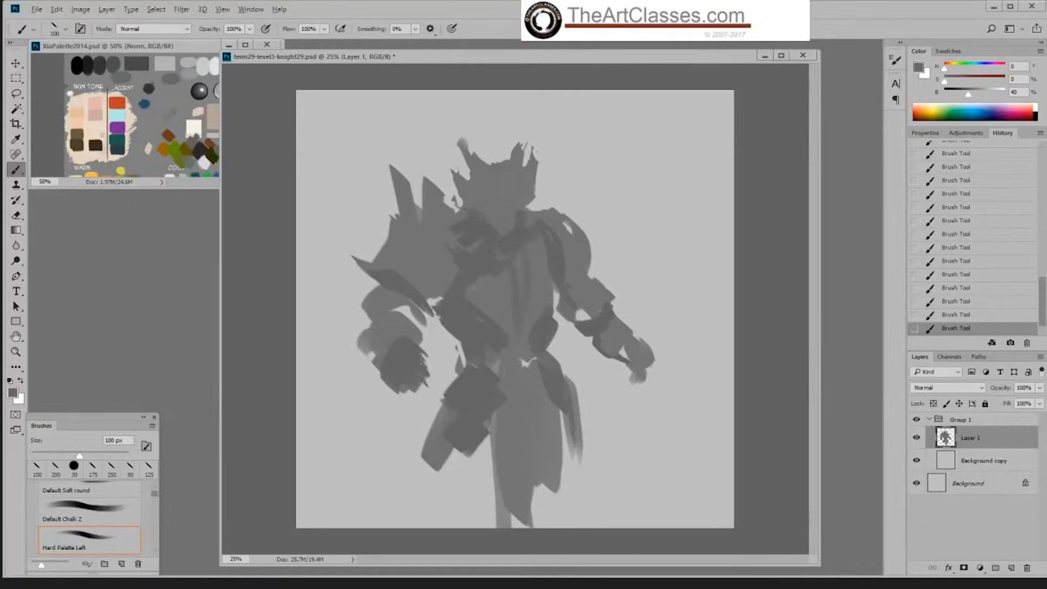
{"action": "mouse_move", "coordinate": [426, 361]}
{"action": "left_mouse_down"}
{"action": "mouse_move", "coordinate": [432, 388]}
{"action": "mouse_move", "coordinate": [392, 397]}
{"action": "left_mouse_up"}
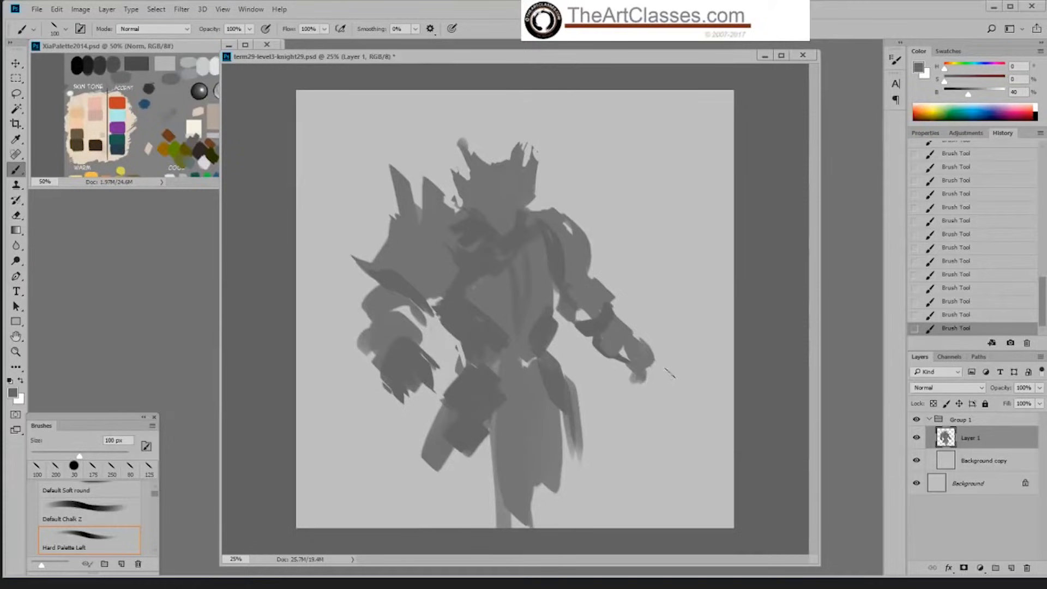
Step: Paint dark shading and pointed fingers on the far hand, and erase the overlong fingertips
{"action": "left_click", "coordinate": [615, 342], "text": "alt"}
{"action": "mouse_move", "coordinate": [614, 350]}
{"action": "left_mouse_down"}
{"action": "mouse_move", "coordinate": [654, 368]}
{"action": "mouse_move", "coordinate": [664, 393]}
{"action": "left_mouse_up"}
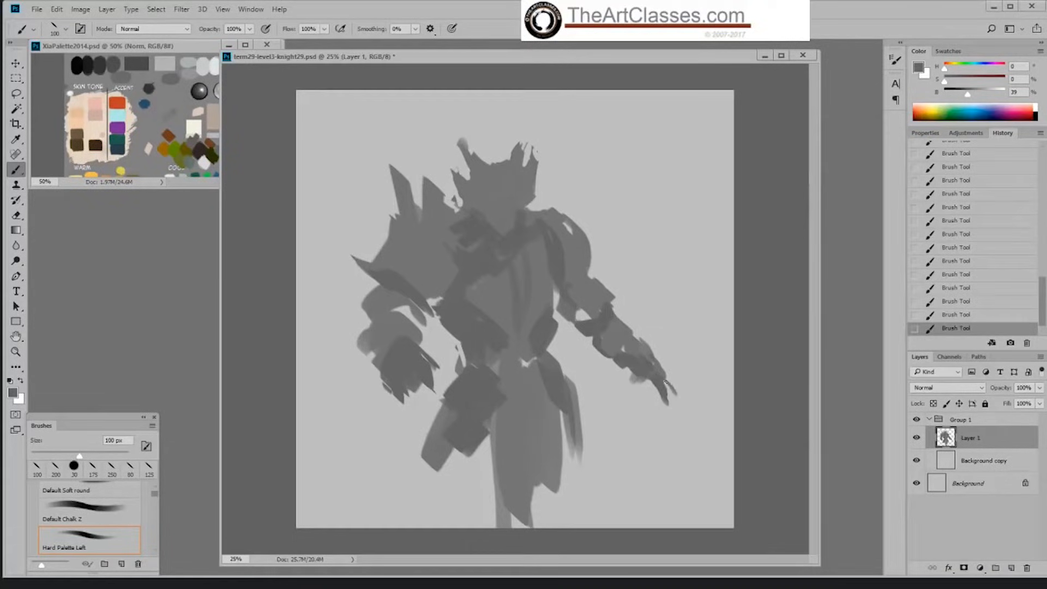
{"action": "mouse_move", "coordinate": [664, 383]}
{"action": "left_mouse_down"}
{"action": "mouse_move", "coordinate": [688, 399]}
{"action": "mouse_move", "coordinate": [681, 420]}
{"action": "left_mouse_up"}
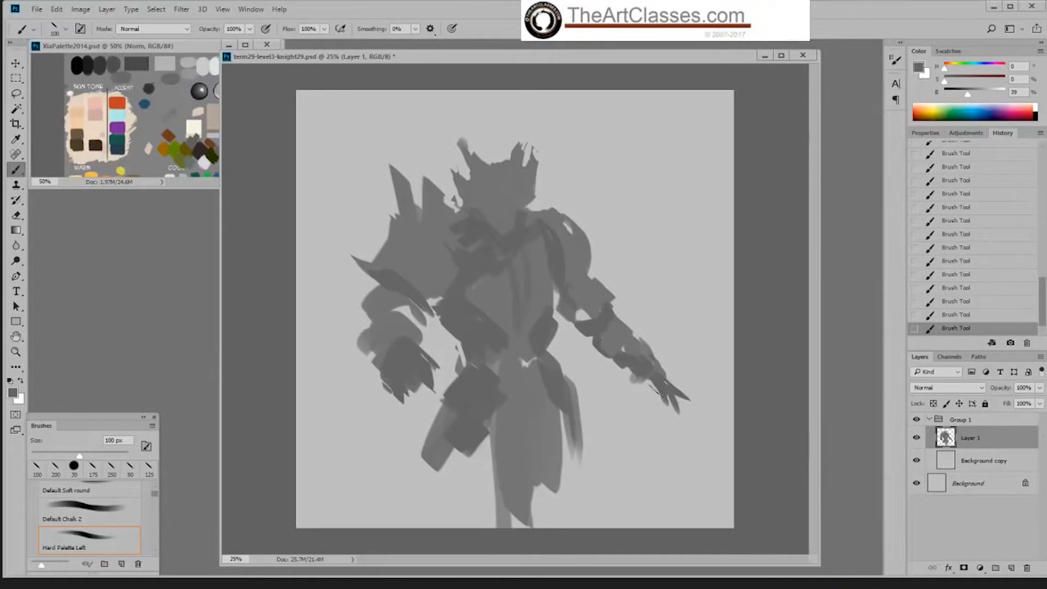
{"action": "key", "text": "e"}
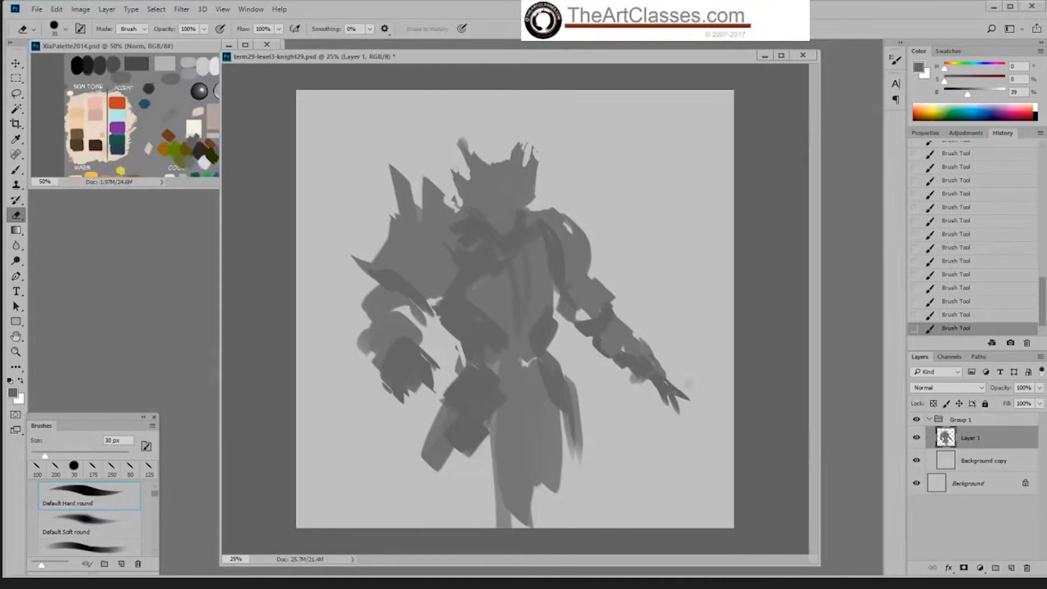
{"action": "mouse_move", "coordinate": [687, 394]}
{"action": "left_mouse_down"}
{"action": "mouse_move", "coordinate": [678, 412]}
{"action": "mouse_move", "coordinate": [676, 403]}
{"action": "left_mouse_up"}
{"action": "key", "text": "b"}
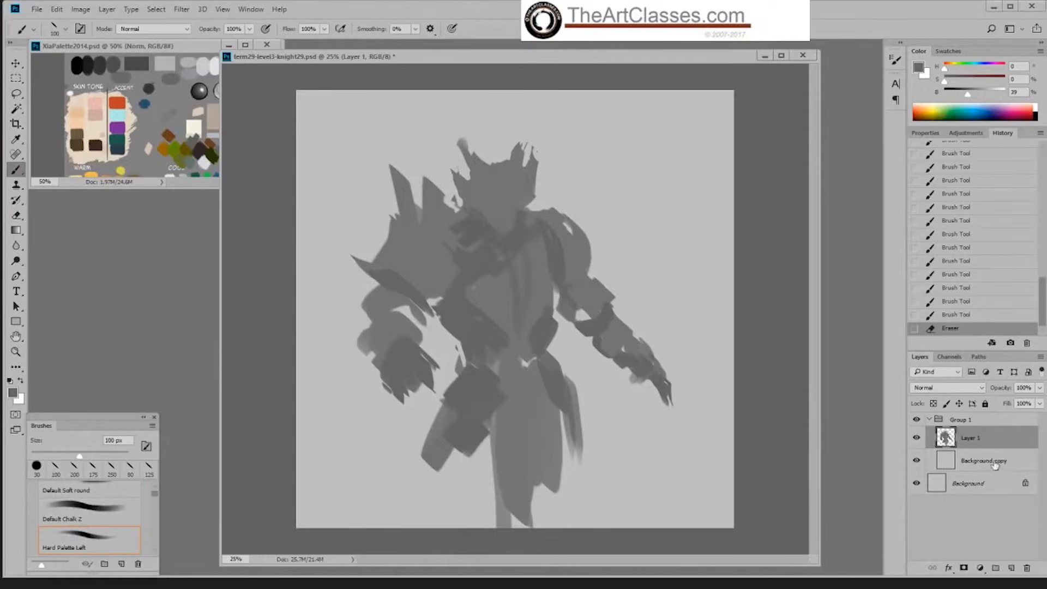
Step: Add a new layer beneath the figure and paint four thin poles rising behind the shoulders with a 50 px brush
{"action": "left_click", "coordinate": [997, 462]}
{"action": "left_click", "coordinate": [1011, 568]}
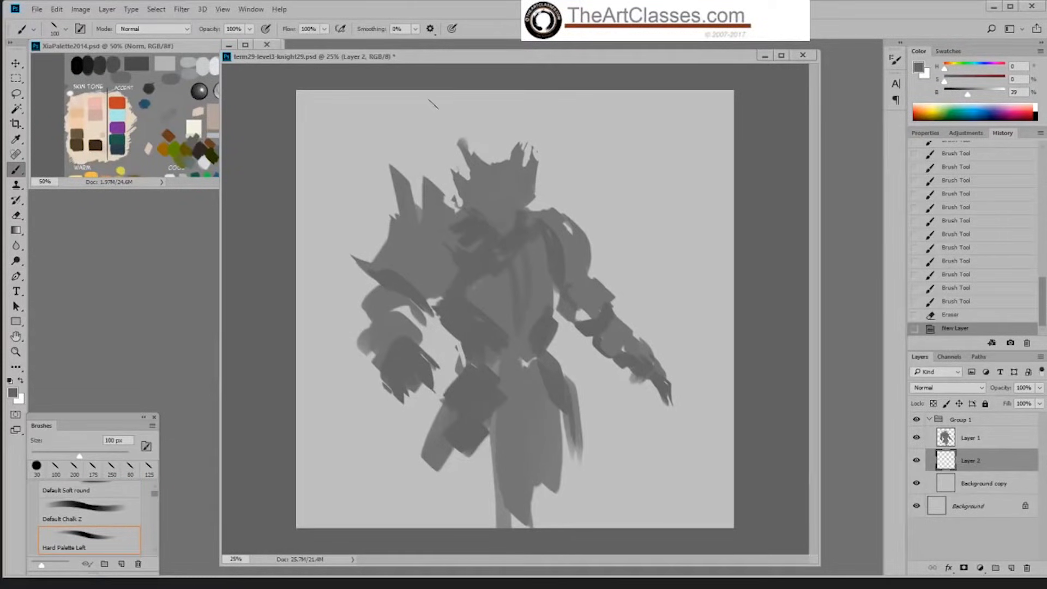
{"action": "key", "text": "bracketleft"}
{"action": "key", "text": "bracketleft"}
{"action": "key", "text": "bracketleft"}
{"action": "key", "text": "bracketleft"}
{"action": "key", "text": "bracketleft"}
{"action": "left_click_drag", "start_coordinate": [430, 89], "coordinate": [473, 261]}
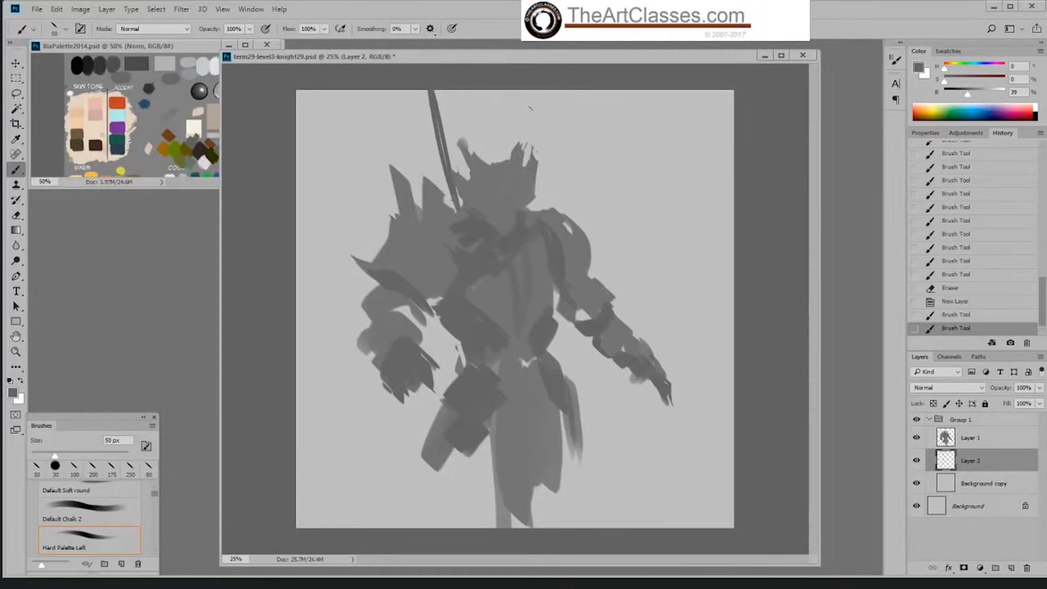
{"action": "left_click_drag", "start_coordinate": [536, 90], "coordinate": [525, 163]}
{"action": "left_click_drag", "start_coordinate": [610, 89], "coordinate": [558, 213]}
{"action": "left_click_drag", "start_coordinate": [355, 89], "coordinate": [422, 203]}
{"action": "left_click_drag", "start_coordinate": [355, 90], "coordinate": [423, 199]}
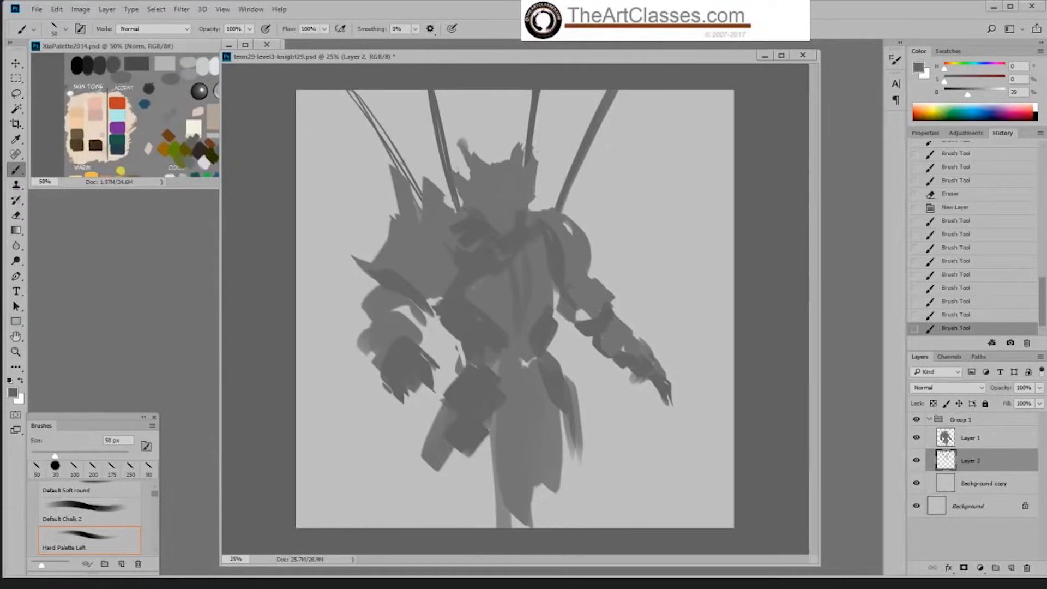
Step: Switch to the 19 px Hard Palette Knf right brush and fill in the near-side outermost pole
{"action": "right_click", "coordinate": [422, 199]}
{"action": "left_click", "coordinate": [570, 281]}
{"action": "left_click_drag", "start_coordinate": [355, 90], "coordinate": [396, 158]}
{"action": "mouse_move", "coordinate": [365, 108]}
{"action": "left_mouse_down"}
{"action": "mouse_move", "coordinate": [410, 178]}
{"action": "mouse_move", "coordinate": [393, 166]}
{"action": "left_mouse_up"}
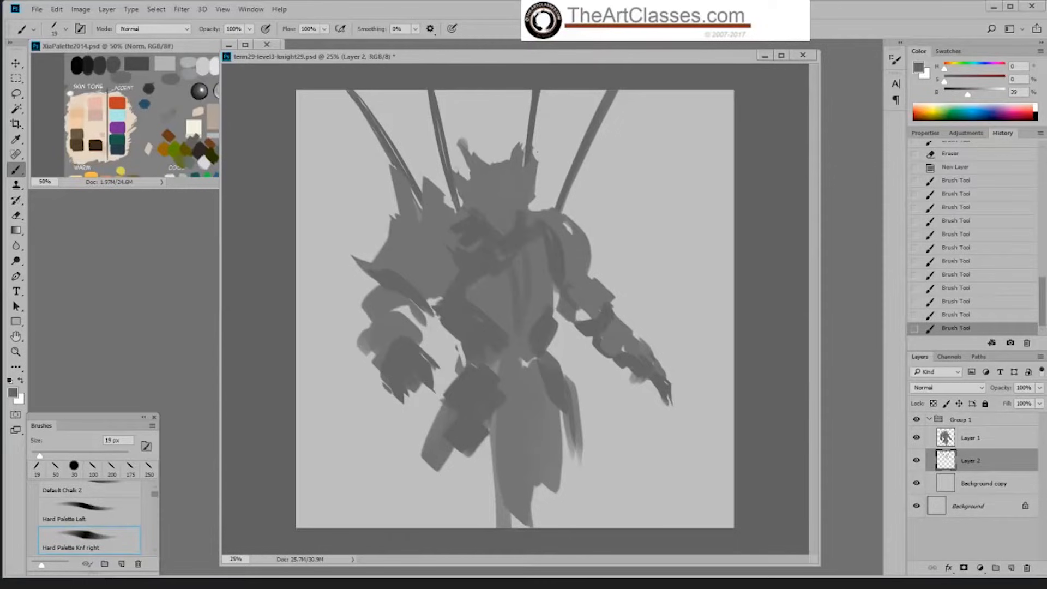
Step: Switch back to the Hard Palette Left brush and lighten the painting grey to 54% brightness
{"action": "right_click", "coordinate": [432, 141]}
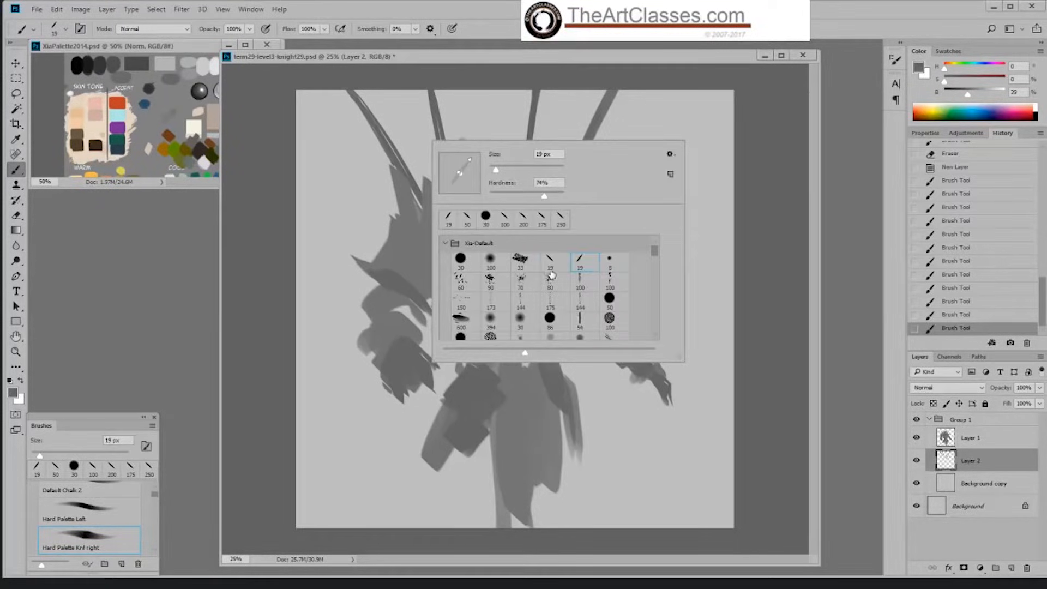
{"action": "double_click", "coordinate": [614, 243]}
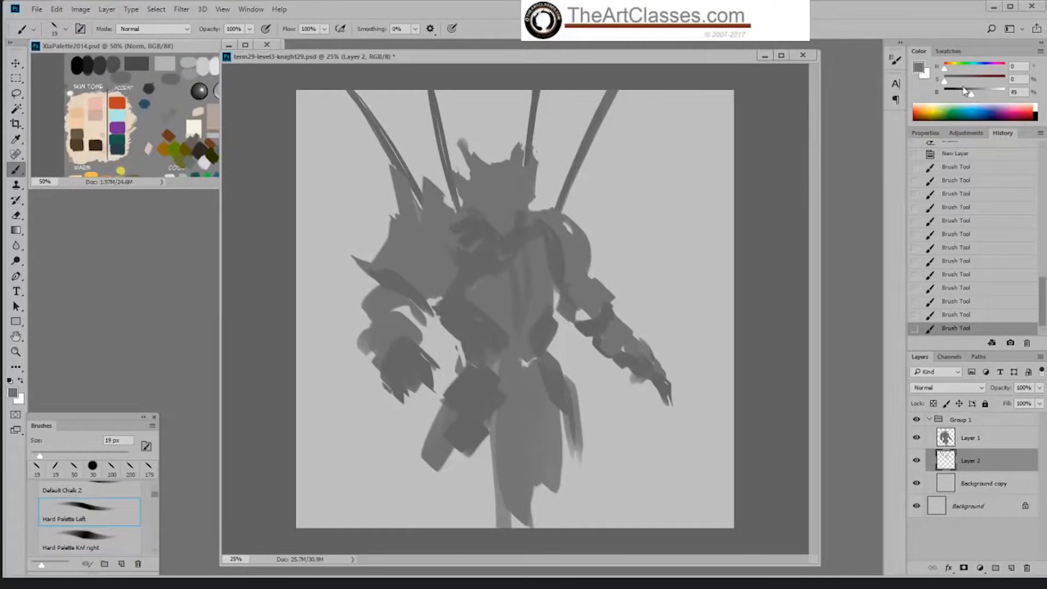
{"action": "left_click_drag", "start_coordinate": [967, 93], "coordinate": [977, 94]}
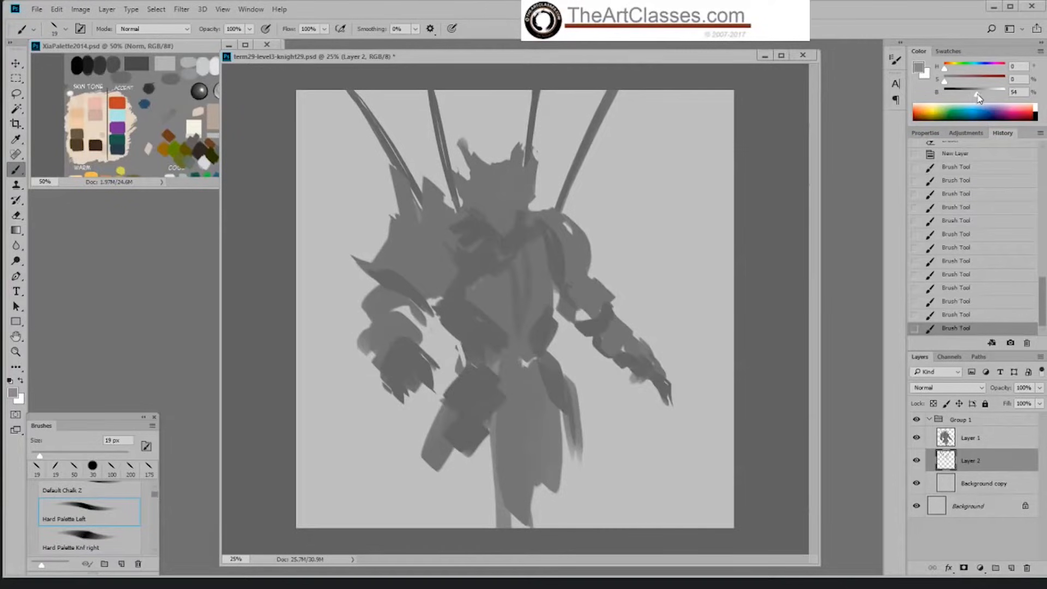
Step: Try broader strokes beside the near-side outermost pole with an enlarged brush, and step back in the history
{"action": "key", "text": "bracketright"}
{"action": "key", "text": "bracketright"}
{"action": "key", "text": "bracketright"}
{"action": "key", "text": "bracketright"}
{"action": "key", "text": "bracketright"}
{"action": "key", "text": "bracketright"}
{"action": "key", "text": "bracketright"}
{"action": "left_click", "coordinate": [349, 99]}
{"action": "key", "text": "bracketright"}
{"action": "key", "text": "bracketright"}
{"action": "mouse_move", "coordinate": [348, 96]}
{"action": "left_mouse_down"}
{"action": "mouse_move", "coordinate": [334, 107]}
{"action": "mouse_move", "coordinate": [351, 93]}
{"action": "mouse_move", "coordinate": [355, 110]}
{"action": "mouse_move", "coordinate": [328, 129]}
{"action": "mouse_move", "coordinate": [331, 97]}
{"action": "left_mouse_up"}
{"action": "left_click", "coordinate": [949, 318]}
Step: Choose the Hard Palette Knf right brush, enlarge it to 150 px, and paint a light grey banner along the near-side outermost pole
{"action": "right_click", "coordinate": [357, 121]}
{"action": "left_click", "coordinate": [506, 248]}
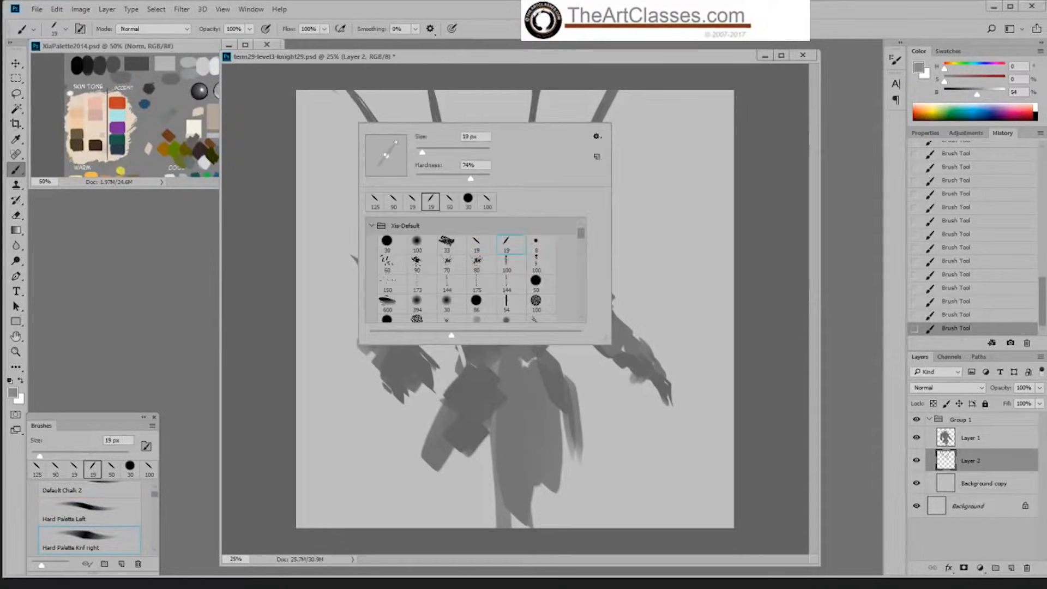
{"action": "key", "text": "Return"}
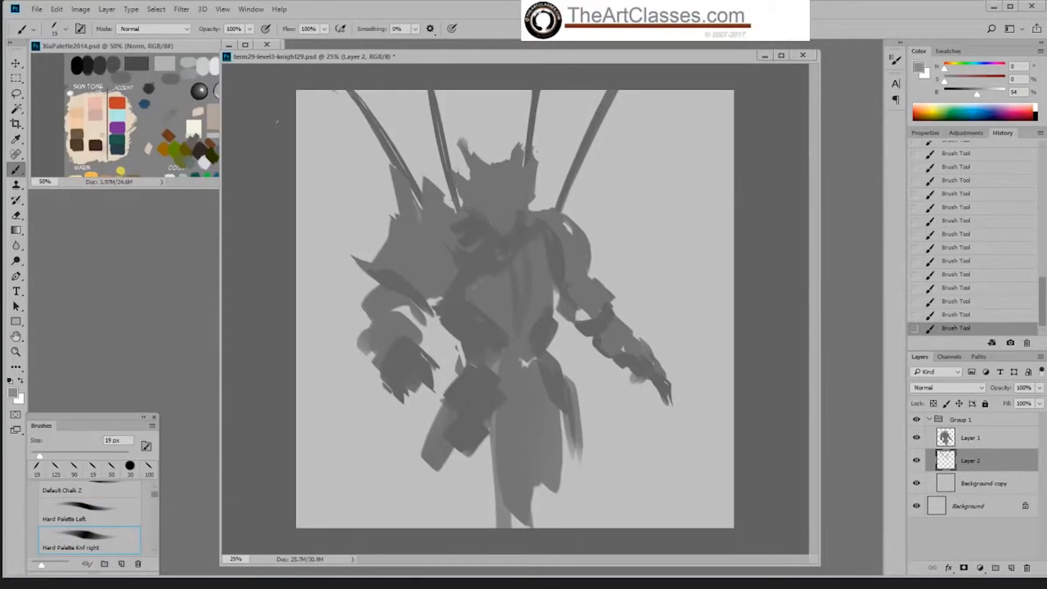
{"action": "left_click_drag", "start_coordinate": [334, 92], "coordinate": [371, 139]}
{"action": "mouse_move", "coordinate": [328, 102]}
{"action": "left_mouse_down"}
{"action": "mouse_move", "coordinate": [382, 166]}
{"action": "mouse_move", "coordinate": [396, 208]}
{"action": "mouse_move", "coordinate": [328, 103]}
{"action": "left_mouse_up"}
{"action": "key", "text": "bracketright"}
{"action": "key", "text": "bracketright"}
{"action": "key", "text": "bracketright"}
{"action": "key", "text": "bracketright"}
{"action": "key", "text": "bracketright"}
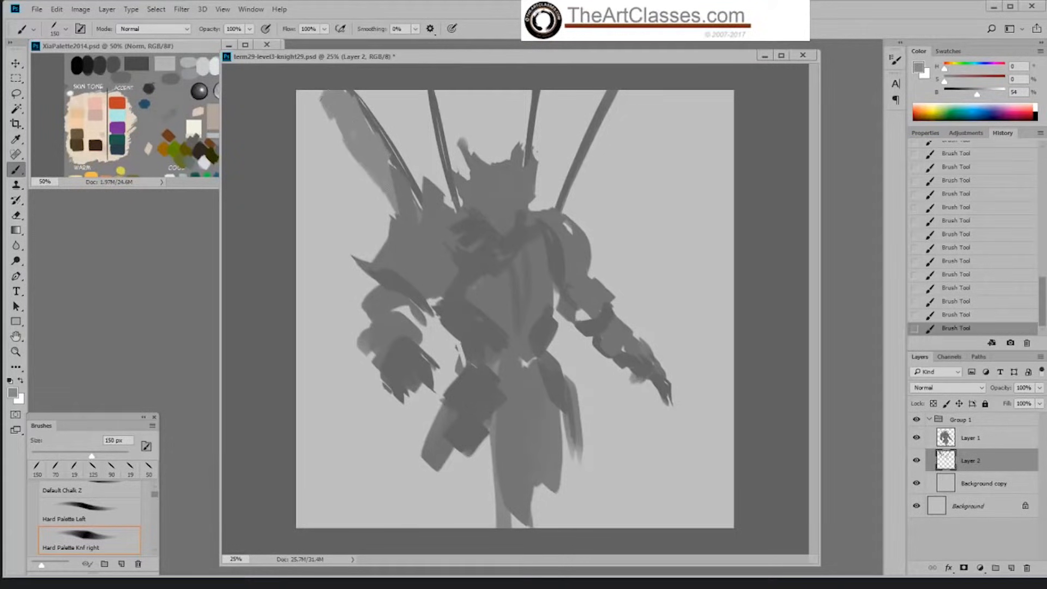
Step: Paint light grey banners along the two inner poles, reducing the brush to 90 px for the one above the head
{"action": "mouse_move", "coordinate": [419, 100]}
{"action": "left_mouse_down"}
{"action": "mouse_move", "coordinate": [440, 186]}
{"action": "mouse_move", "coordinate": [457, 207]}
{"action": "left_mouse_up"}
{"action": "key", "text": "bracketleft"}
{"action": "key", "text": "bracketleft"}
{"action": "key", "text": "bracketleft"}
{"action": "left_click_drag", "start_coordinate": [522, 93], "coordinate": [511, 159]}
{"action": "left_click_drag", "start_coordinate": [523, 138], "coordinate": [523, 153]}
Step: Switch to the Hard Palette Left brush at 80 px and paint a light grey banner along the far-side pole
{"action": "right_click", "coordinate": [582, 104]}
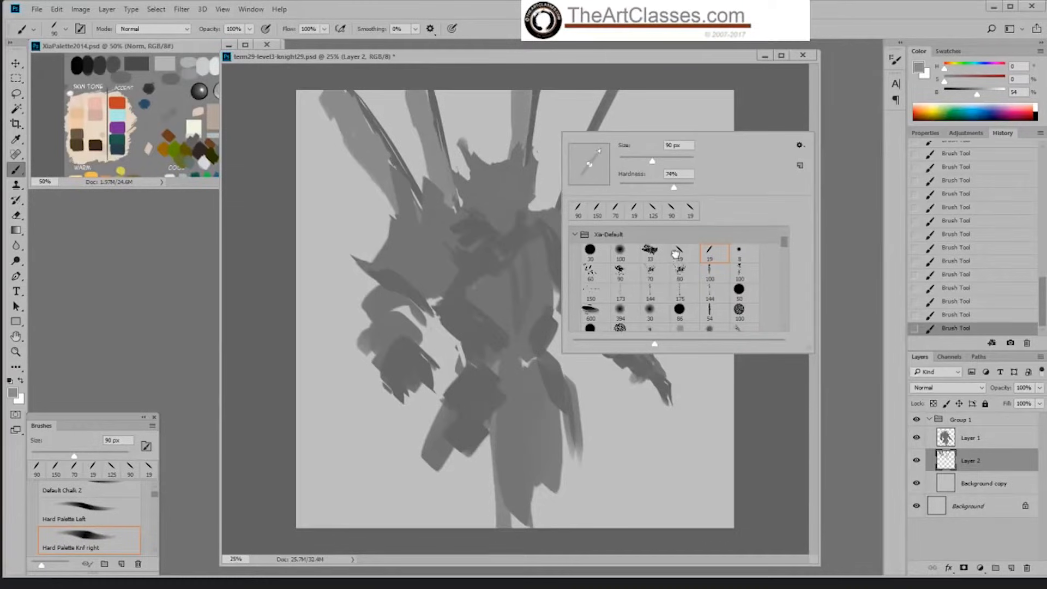
{"action": "double_click", "coordinate": [691, 211]}
{"action": "left_click_drag", "start_coordinate": [597, 93], "coordinate": [571, 132]}
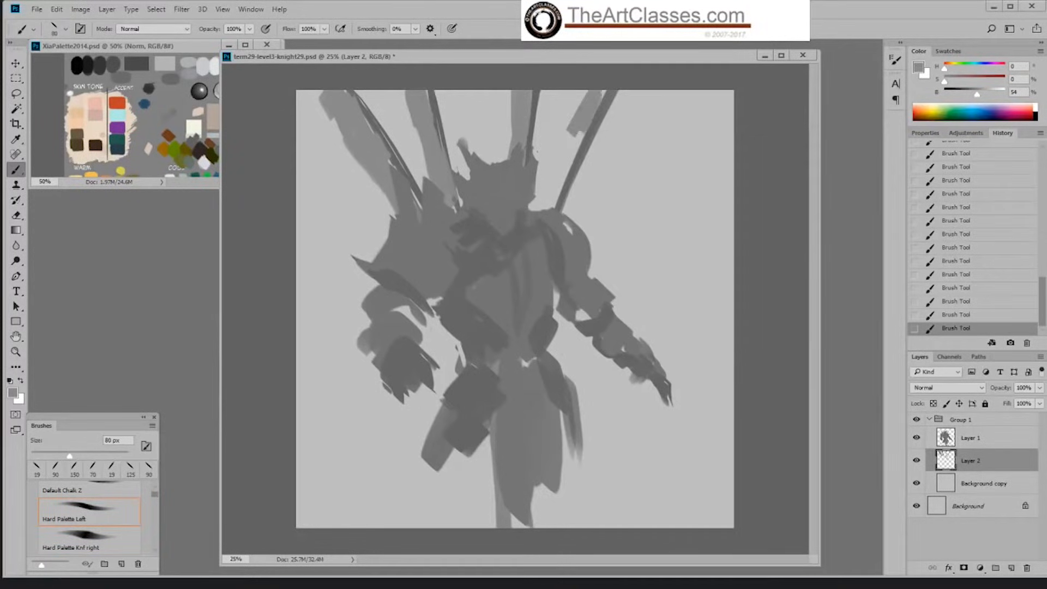
{"action": "left_click_drag", "start_coordinate": [586, 95], "coordinate": [559, 179]}
{"action": "mouse_move", "coordinate": [564, 135]}
{"action": "left_mouse_down"}
{"action": "mouse_move", "coordinate": [559, 197]}
{"action": "mouse_move", "coordinate": [543, 207]}
{"action": "left_mouse_up"}
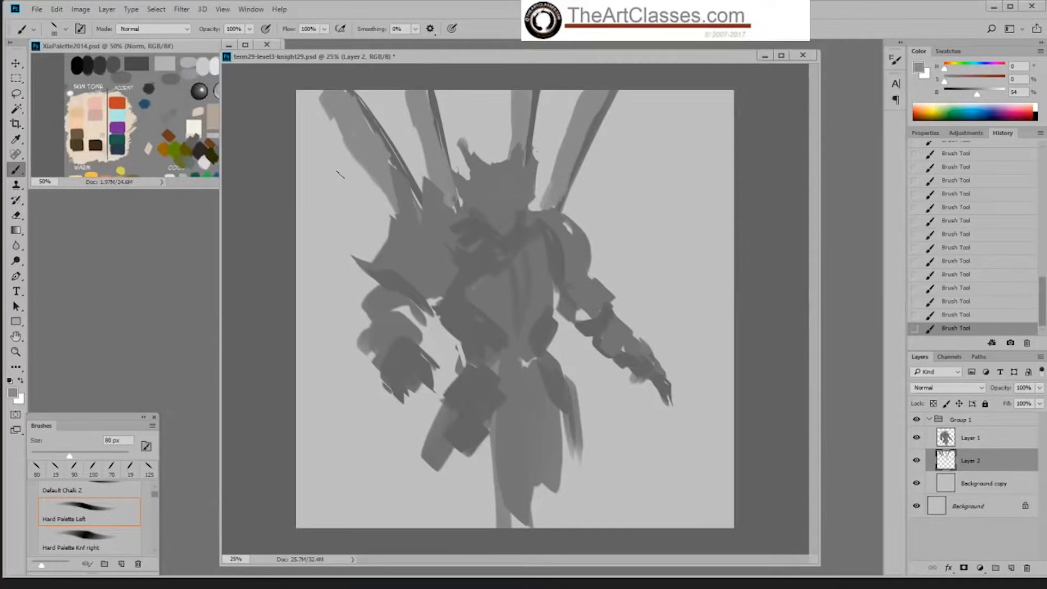
Step: Cut notches into the near-side outermost banner's outer edge with the 30 px eraser, adding a brush stroke between cuts
{"action": "key", "text": "e"}
{"action": "right_click", "coordinate": [347, 180]}
{"action": "left_click", "coordinate": [346, 133]}
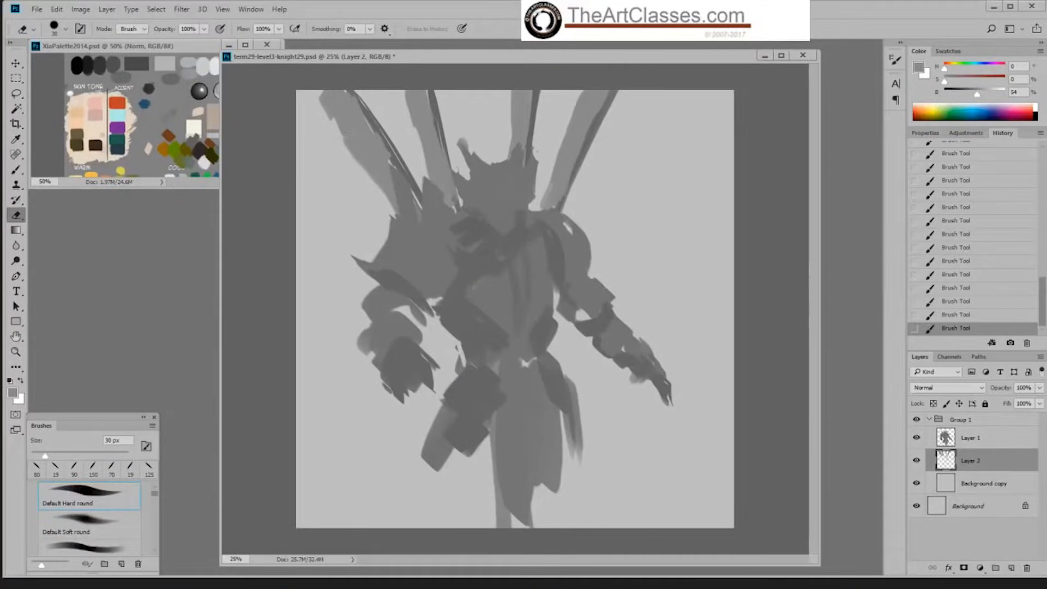
{"action": "left_click_drag", "start_coordinate": [349, 134], "coordinate": [361, 177]}
{"action": "key", "text": "b"}
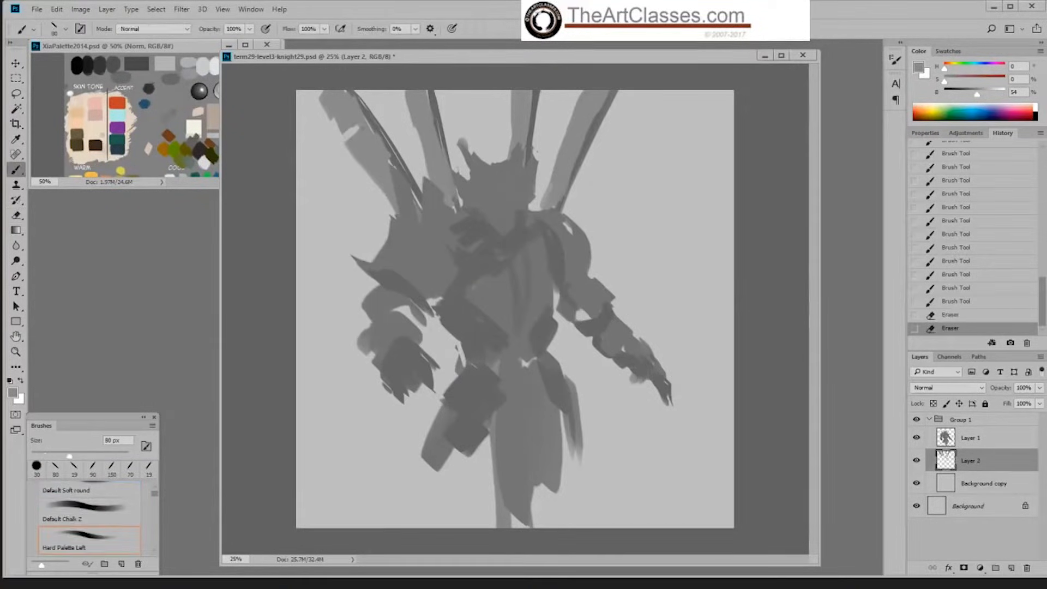
{"action": "mouse_move", "coordinate": [348, 128]}
{"action": "left_mouse_down"}
{"action": "mouse_move", "coordinate": [374, 181]}
{"action": "mouse_move", "coordinate": [380, 161]}
{"action": "left_mouse_up"}
{"action": "key", "text": "e"}
{"action": "left_click_drag", "start_coordinate": [369, 178], "coordinate": [364, 185]}
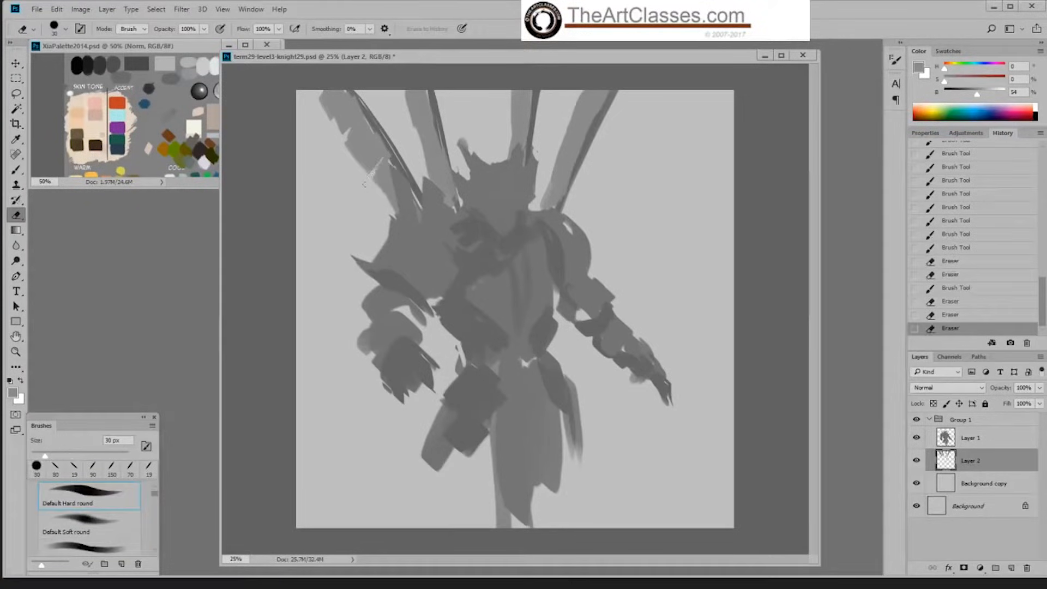
{"action": "left_click", "coordinate": [338, 163]}
{"action": "key", "text": "b"}
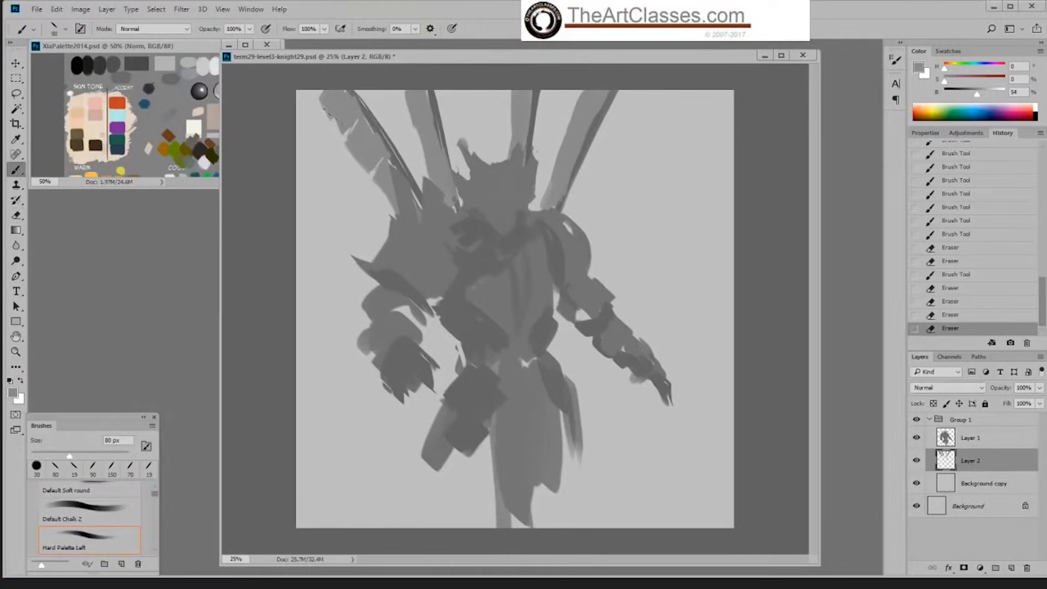
Step: Touch up the notched banner's upper outer edge and lower section with short 80 px strokes
{"action": "left_click_drag", "start_coordinate": [325, 108], "coordinate": [339, 128]}
{"action": "left_click_drag", "start_coordinate": [323, 103], "coordinate": [345, 131]}
{"action": "left_click_drag", "start_coordinate": [377, 155], "coordinate": [381, 164]}
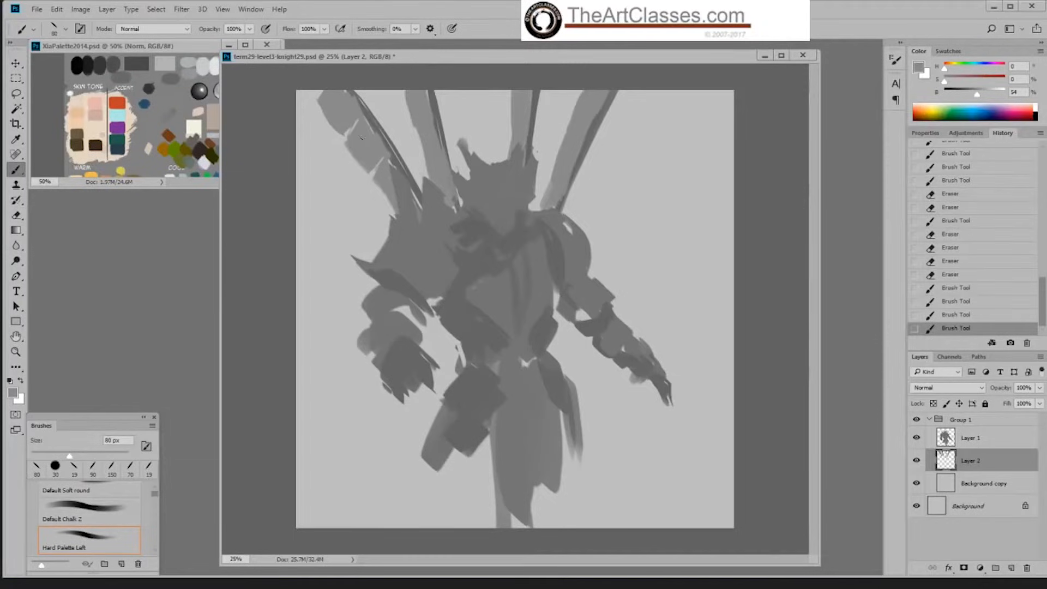
Step: Add short touch-up strokes to the near-side banners and cut notches into the inner one with the 30 px eraser
{"action": "left_click_drag", "start_coordinate": [448, 190], "coordinate": [452, 202]}
{"action": "left_click_drag", "start_coordinate": [380, 168], "coordinate": [386, 161]}
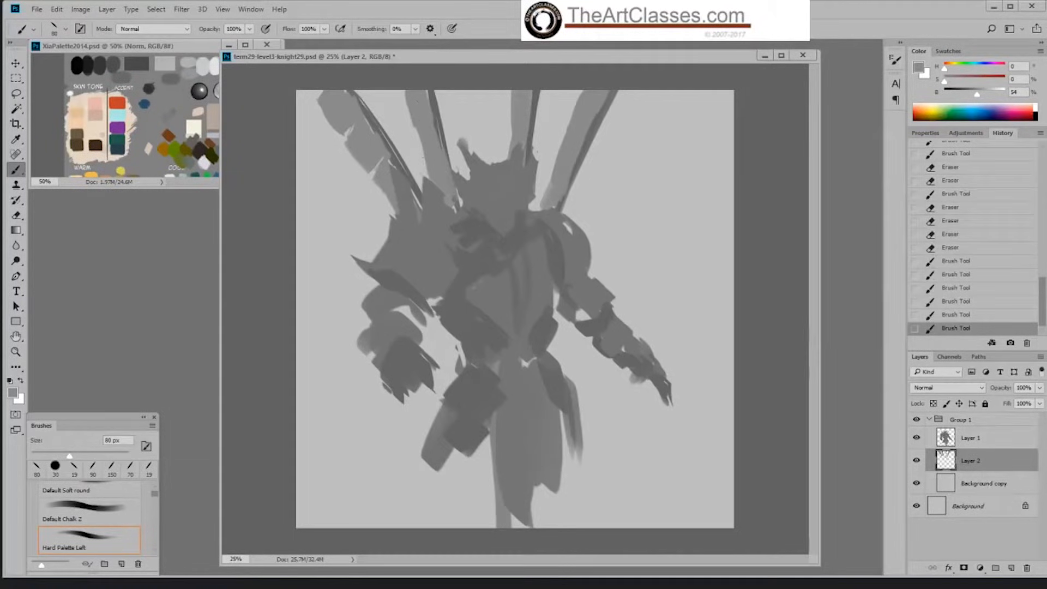
{"action": "key", "text": "e"}
{"action": "mouse_move", "coordinate": [408, 103]}
{"action": "left_mouse_down"}
{"action": "mouse_move", "coordinate": [424, 95]}
{"action": "mouse_move", "coordinate": [410, 114]}
{"action": "mouse_move", "coordinate": [424, 169]}
{"action": "left_mouse_up"}
{"action": "key", "text": "b"}
{"action": "key", "text": "e"}
{"action": "key", "text": "b"}
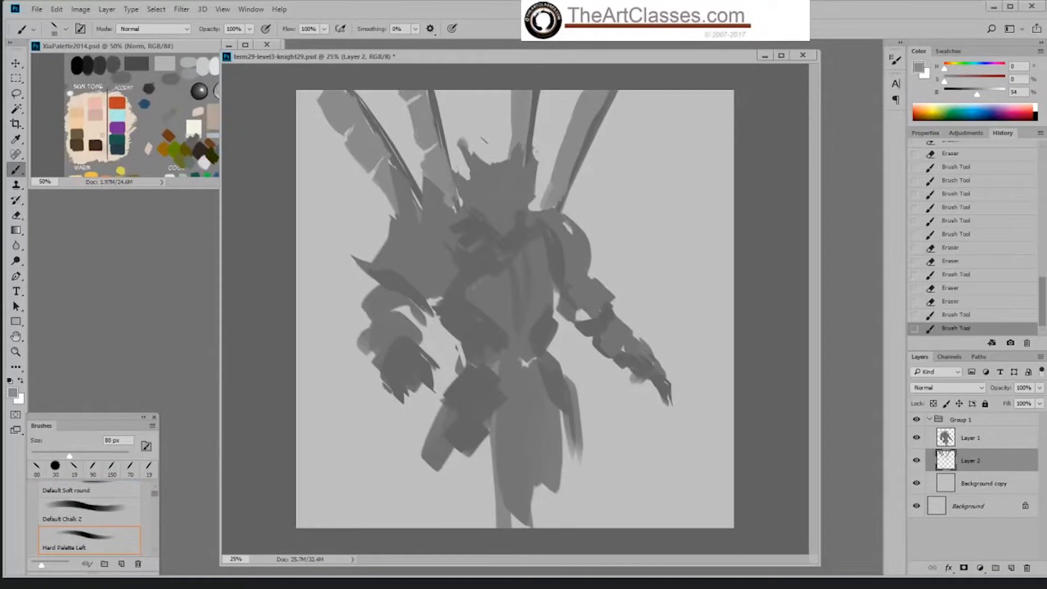
Step: Cut thin tears into the banner above the head and the far-side banner with the eraser, adding brush touch-ups
{"action": "key", "text": "e"}
{"action": "mouse_move", "coordinate": [529, 94]}
{"action": "left_mouse_down"}
{"action": "mouse_move", "coordinate": [513, 100]}
{"action": "mouse_move", "coordinate": [504, 131]}
{"action": "mouse_move", "coordinate": [518, 137]}
{"action": "mouse_move", "coordinate": [506, 123]}
{"action": "mouse_move", "coordinate": [506, 134]}
{"action": "left_mouse_up"}
{"action": "key", "text": "b"}
{"action": "key", "text": "e"}
{"action": "key", "text": "b"}
{"action": "key", "text": "e"}
{"action": "mouse_move", "coordinate": [571, 165]}
{"action": "left_mouse_down"}
{"action": "mouse_move", "coordinate": [557, 163]}
{"action": "mouse_move", "coordinate": [571, 165]}
{"action": "left_mouse_up"}
{"action": "key", "text": "b"}
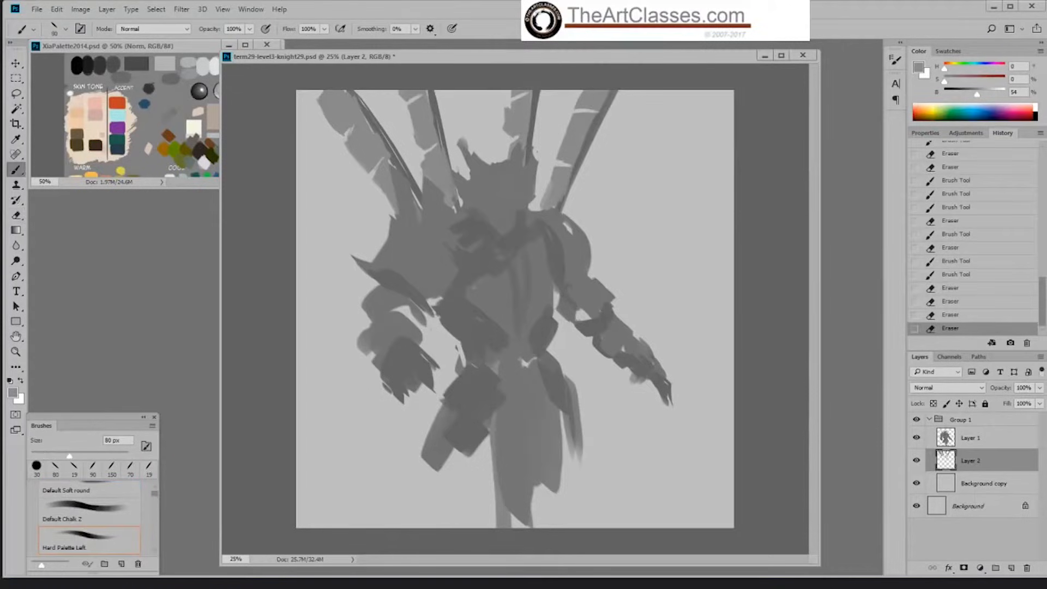
{"action": "left_click_drag", "start_coordinate": [564, 174], "coordinate": [551, 203]}
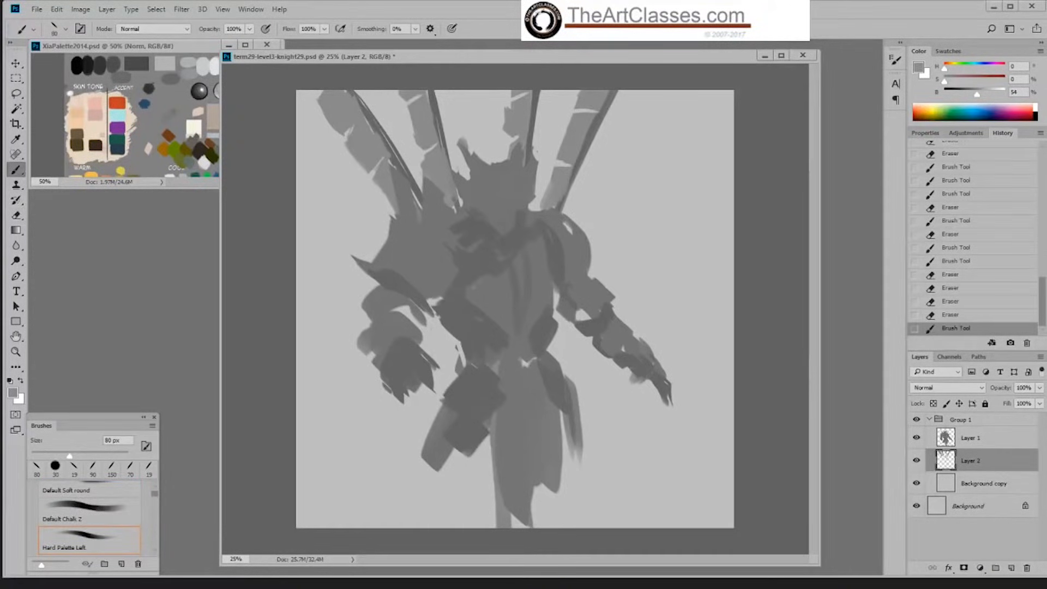
Step: Rename the banner layer as flags
{"action": "left_click", "coordinate": [976, 445]}
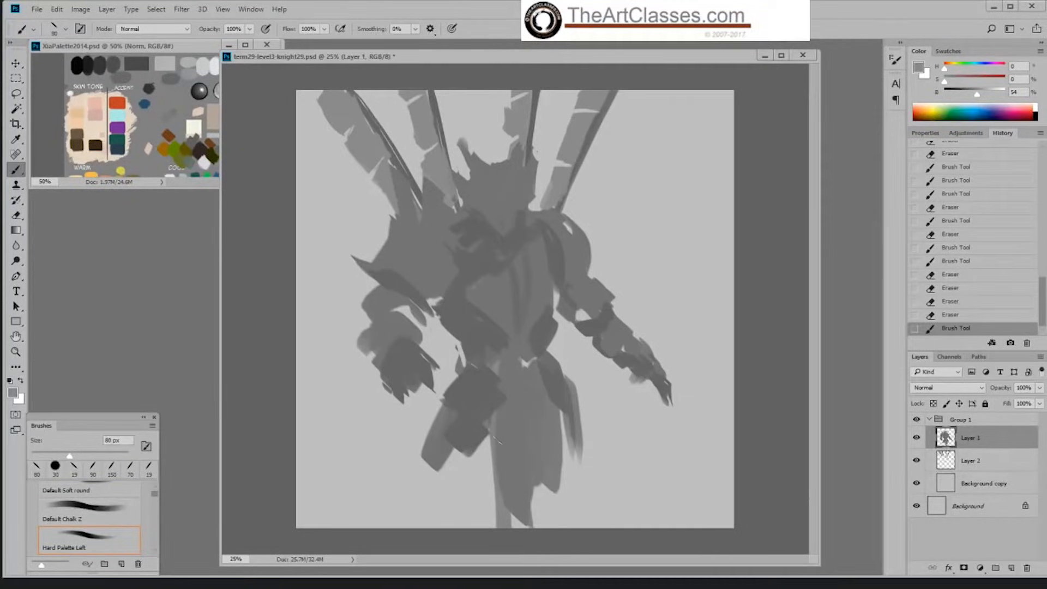
{"action": "double_click", "coordinate": [971, 461]}
{"action": "type", "text": "fl"}
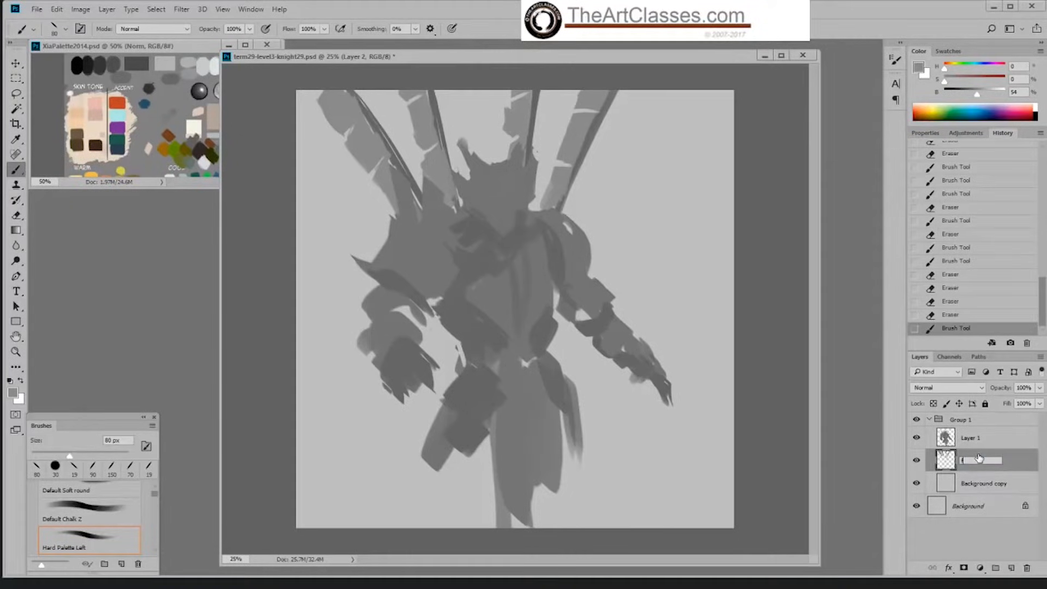
{"action": "type", "text": "ags"}
{"action": "key", "text": "Return"}
Step: Create a new layer above Layer 1 and draw the first grey axe blade strokes by the far-side hand at 60 px
{"action": "left_click", "coordinate": [993, 442]}
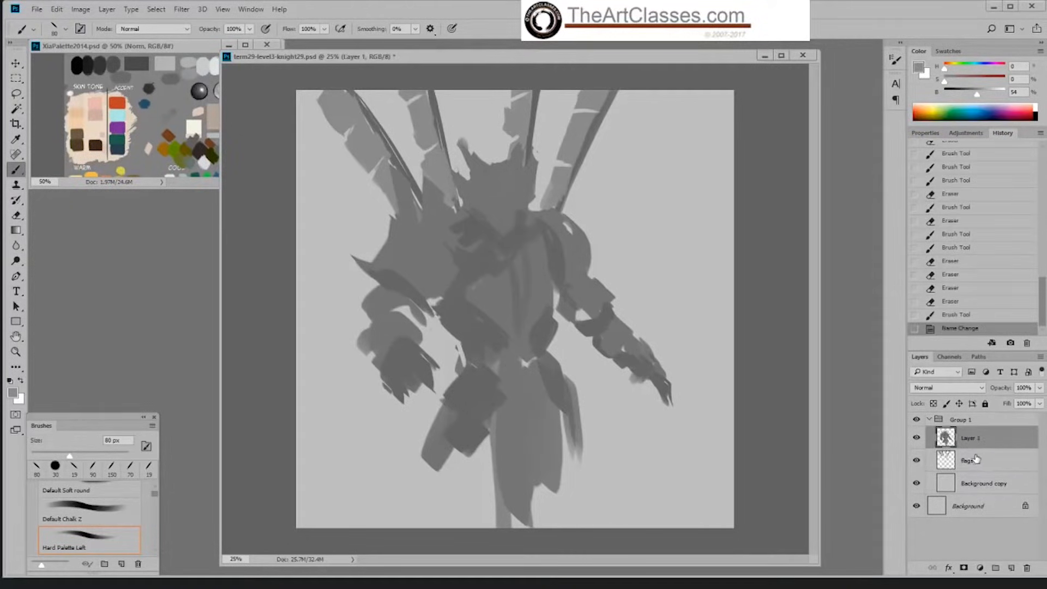
{"action": "left_click", "coordinate": [1011, 568]}
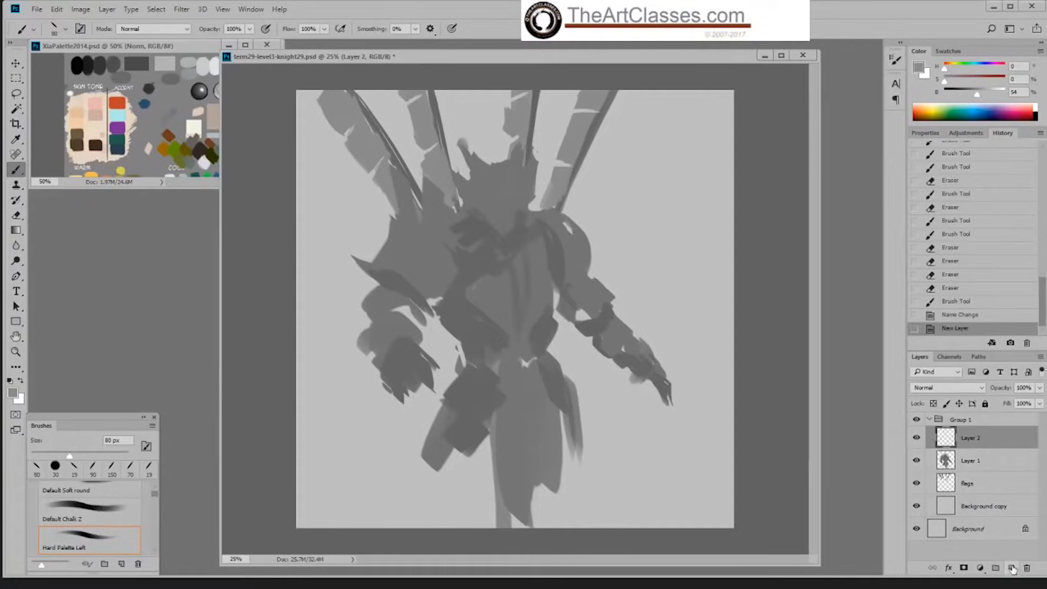
{"action": "left_click", "coordinate": [654, 373], "text": "alt"}
{"action": "key", "text": "["}
{"action": "key", "text": "["}
{"action": "left_click_drag", "start_coordinate": [647, 380], "coordinate": [651, 445]}
{"action": "left_click_drag", "start_coordinate": [693, 363], "coordinate": [679, 489]}
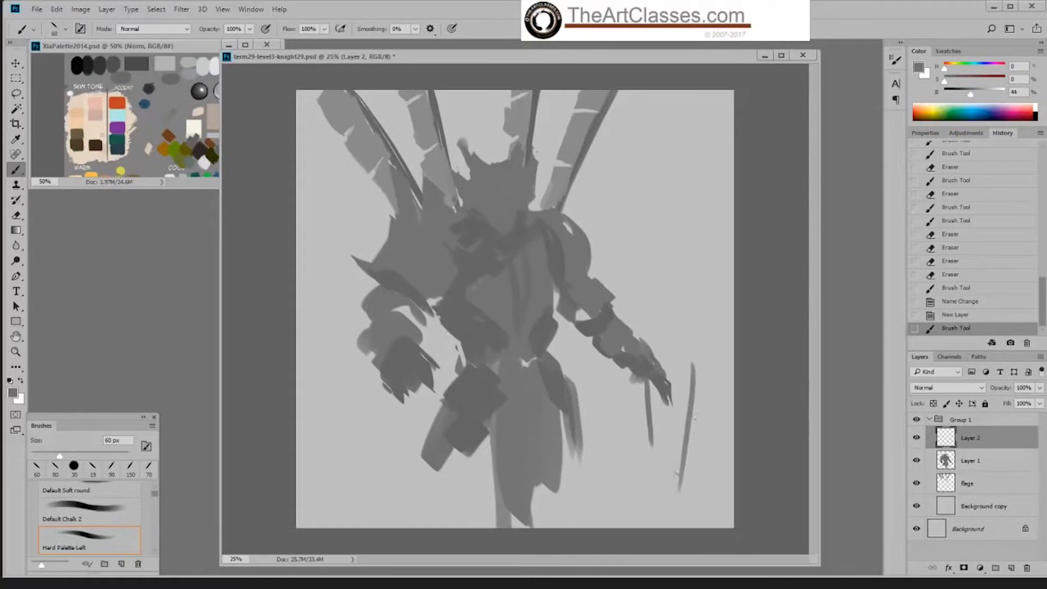
Step: Block in the curved axe blade with light grey strokes and paint a dark grey band along its inner side
{"action": "mouse_move", "coordinate": [694, 387]}
{"action": "left_mouse_down"}
{"action": "mouse_move", "coordinate": [673, 482]}
{"action": "mouse_move", "coordinate": [684, 399]}
{"action": "mouse_move", "coordinate": [666, 467]}
{"action": "mouse_move", "coordinate": [684, 384]}
{"action": "mouse_move", "coordinate": [695, 421]}
{"action": "left_mouse_up"}
{"action": "left_click", "coordinate": [559, 186], "text": "alt"}
{"action": "left_click_drag", "start_coordinate": [704, 318], "coordinate": [681, 510]}
{"action": "left_click", "coordinate": [661, 374], "text": "alt"}
{"action": "left_click_drag", "start_coordinate": [676, 363], "coordinate": [661, 442]}
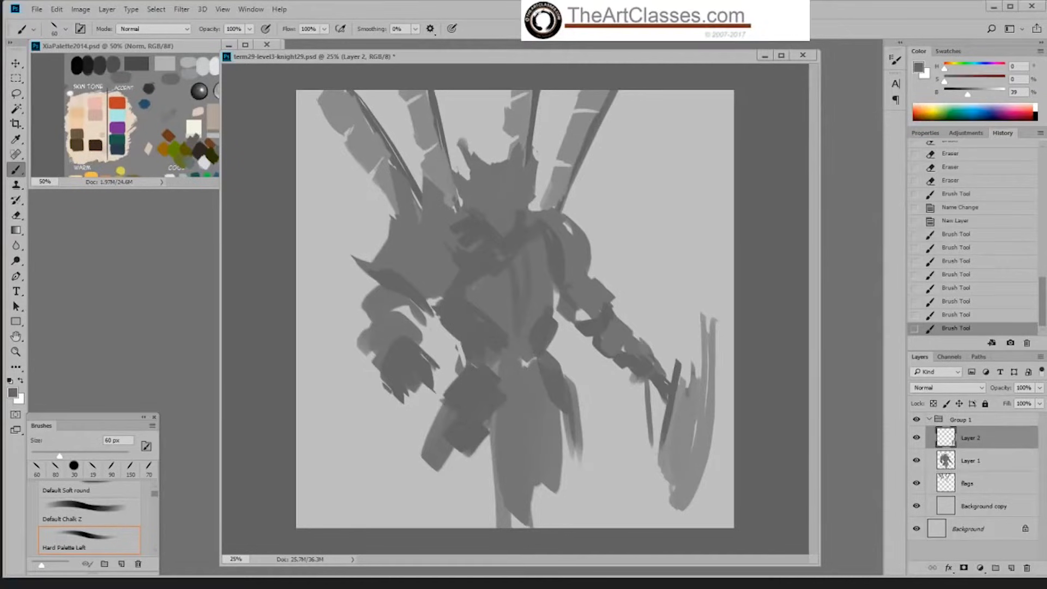
Step: Thicken the blade's dark inner band and erase stray paint around it and along the blade's lower inner edge
{"action": "mouse_move", "coordinate": [666, 398]}
{"action": "left_mouse_down"}
{"action": "mouse_move", "coordinate": [661, 436]}
{"action": "mouse_move", "coordinate": [655, 406]}
{"action": "left_mouse_up"}
{"action": "key", "text": "e"}
{"action": "mouse_move", "coordinate": [667, 471]}
{"action": "left_mouse_down"}
{"action": "mouse_move", "coordinate": [661, 449]}
{"action": "mouse_move", "coordinate": [676, 465]}
{"action": "mouse_move", "coordinate": [673, 502]}
{"action": "left_mouse_up"}
{"action": "mouse_move", "coordinate": [650, 420]}
{"action": "left_mouse_down"}
{"action": "mouse_move", "coordinate": [649, 384]}
{"action": "mouse_move", "coordinate": [652, 442]}
{"action": "mouse_move", "coordinate": [660, 406]}
{"action": "left_mouse_up"}
{"action": "key", "text": "b"}
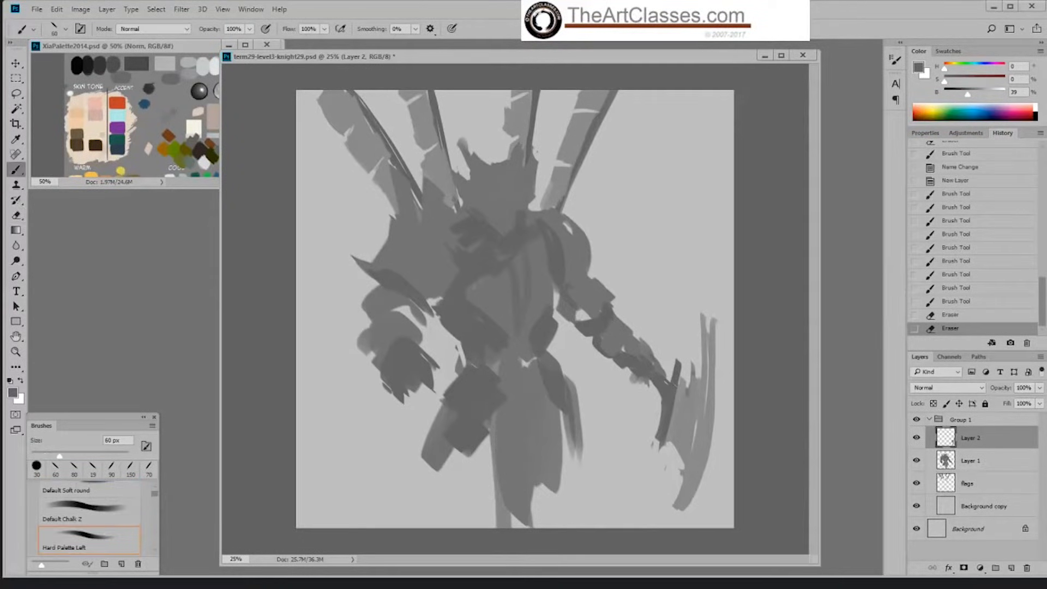
Step: Widen the dark band beside the hand and fill the axe blade's gaps with a sampled light grey
{"action": "left_click_drag", "start_coordinate": [671, 364], "coordinate": [654, 432]}
{"action": "left_click", "coordinate": [681, 409], "text": "alt"}
{"action": "mouse_move", "coordinate": [672, 395]}
{"action": "left_mouse_down"}
{"action": "mouse_move", "coordinate": [663, 424]}
{"action": "mouse_move", "coordinate": [687, 373]}
{"action": "mouse_move", "coordinate": [696, 428]}
{"action": "left_mouse_up"}
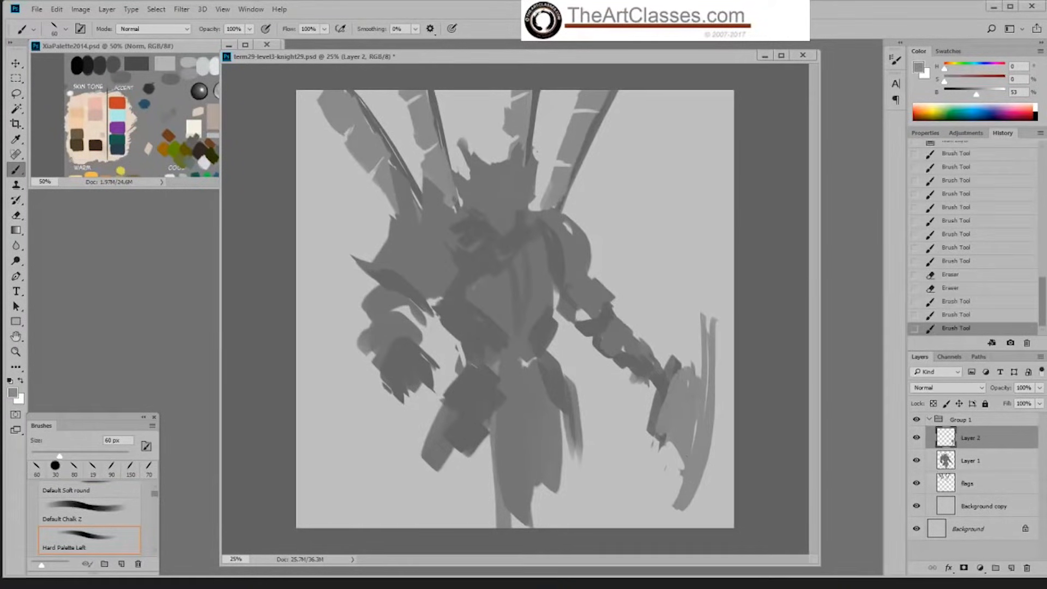
{"action": "mouse_move", "coordinate": [709, 376]}
{"action": "left_mouse_down"}
{"action": "mouse_move", "coordinate": [701, 437]}
{"action": "mouse_move", "coordinate": [716, 390]}
{"action": "mouse_move", "coordinate": [707, 400]}
{"action": "left_mouse_up"}
{"action": "left_click_drag", "start_coordinate": [717, 370], "coordinate": [719, 408]}
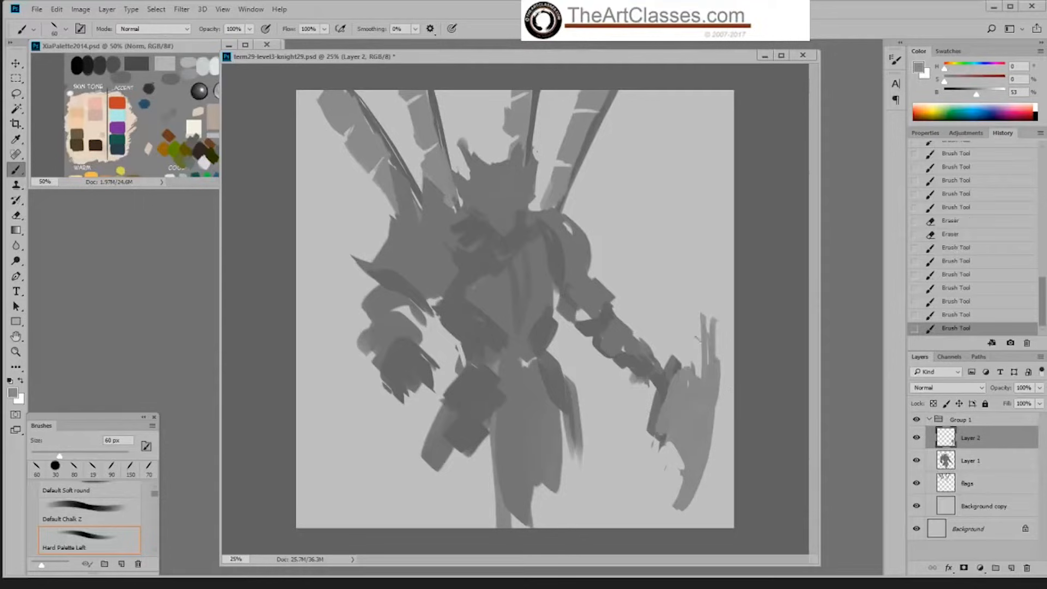
{"action": "mouse_move", "coordinate": [694, 341]}
{"action": "left_mouse_down"}
{"action": "mouse_move", "coordinate": [714, 316]}
{"action": "mouse_move", "coordinate": [692, 331]}
{"action": "left_mouse_up"}
Step: Erase the thin prongs above the axe blade and trim its lower tip
{"action": "key", "text": "e"}
{"action": "mouse_move", "coordinate": [689, 326]}
{"action": "left_mouse_down"}
{"action": "mouse_move", "coordinate": [719, 313]}
{"action": "mouse_move", "coordinate": [700, 333]}
{"action": "left_mouse_up"}
{"action": "mouse_move", "coordinate": [704, 342]}
{"action": "left_mouse_down"}
{"action": "mouse_move", "coordinate": [716, 340]}
{"action": "mouse_move", "coordinate": [706, 327]}
{"action": "mouse_move", "coordinate": [702, 342]}
{"action": "left_mouse_up"}
{"action": "left_click_drag", "start_coordinate": [703, 346], "coordinate": [692, 372]}
{"action": "left_click_drag", "start_coordinate": [673, 497], "coordinate": [675, 510]}
{"action": "left_click_drag", "start_coordinate": [679, 498], "coordinate": [677, 511]}
{"action": "key", "text": "b"}
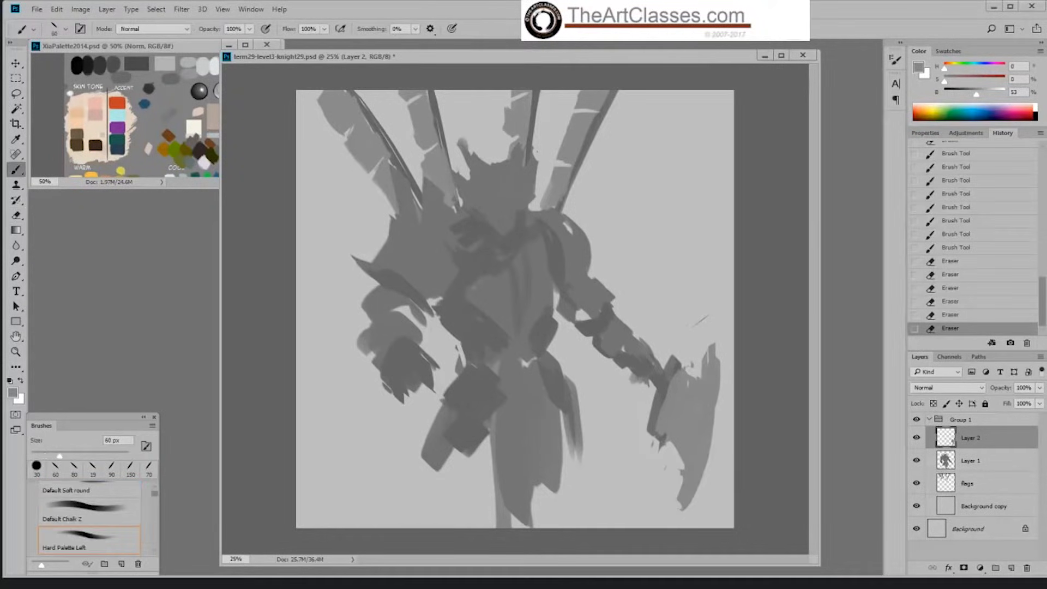
Step: Fill out the blade's curved cutting edge and lower inner side, and trim both its corners with the eraser
{"action": "left_click_drag", "start_coordinate": [718, 392], "coordinate": [705, 472]}
{"action": "mouse_move", "coordinate": [719, 361]}
{"action": "left_mouse_down"}
{"action": "mouse_move", "coordinate": [714, 425]}
{"action": "mouse_move", "coordinate": [717, 393]}
{"action": "left_mouse_up"}
{"action": "left_click_drag", "start_coordinate": [682, 456], "coordinate": [686, 480]}
{"action": "left_click_drag", "start_coordinate": [659, 436], "coordinate": [653, 447]}
{"action": "key", "text": "e"}
{"action": "left_click_drag", "start_coordinate": [715, 343], "coordinate": [701, 364]}
{"action": "mouse_move", "coordinate": [677, 496]}
{"action": "left_mouse_down"}
{"action": "mouse_move", "coordinate": [684, 511]}
{"action": "mouse_move", "coordinate": [685, 493]}
{"action": "left_mouse_up"}
{"action": "key", "text": "b"}
{"action": "key", "text": "e"}
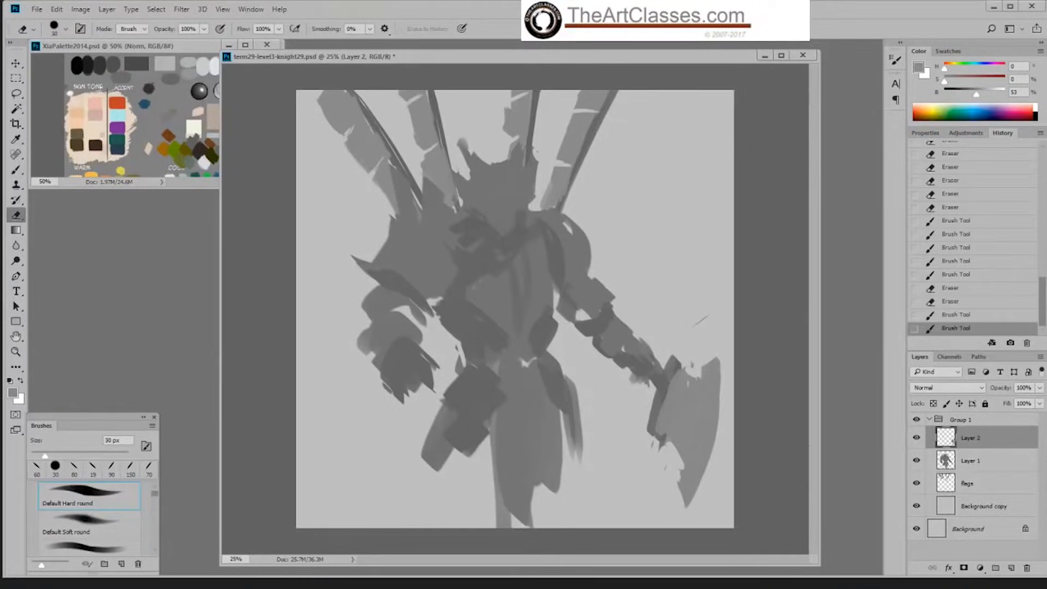
{"action": "key", "text": "b"}
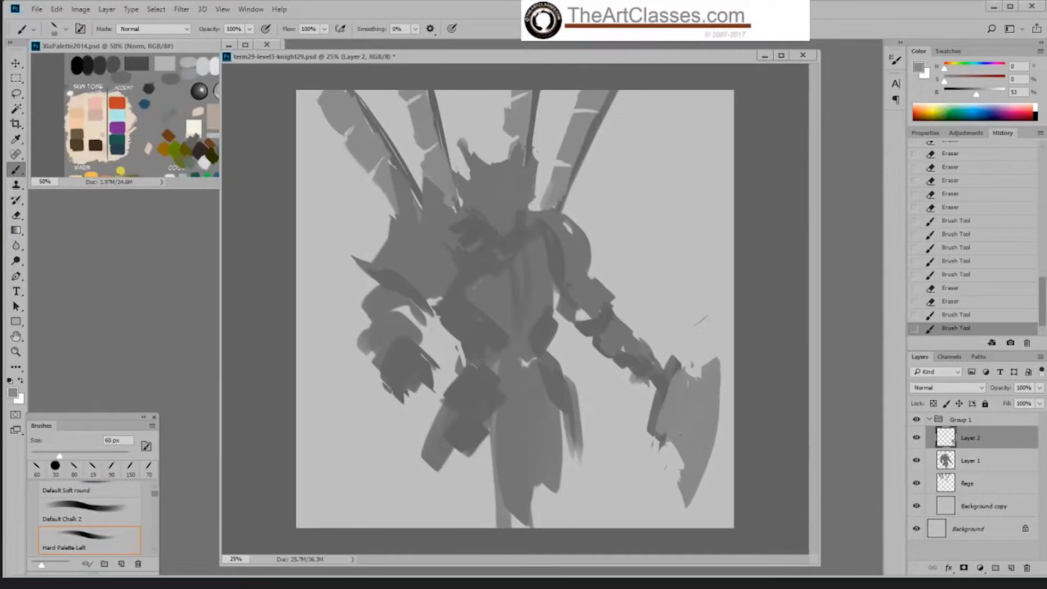
Step: Touch up the blade's inner side in light and dark grey, and clean its inner edges and lower tip with the eraser
{"action": "mouse_move", "coordinate": [670, 442]}
{"action": "left_mouse_down"}
{"action": "mouse_move", "coordinate": [683, 465]}
{"action": "mouse_move", "coordinate": [681, 456]}
{"action": "left_mouse_up"}
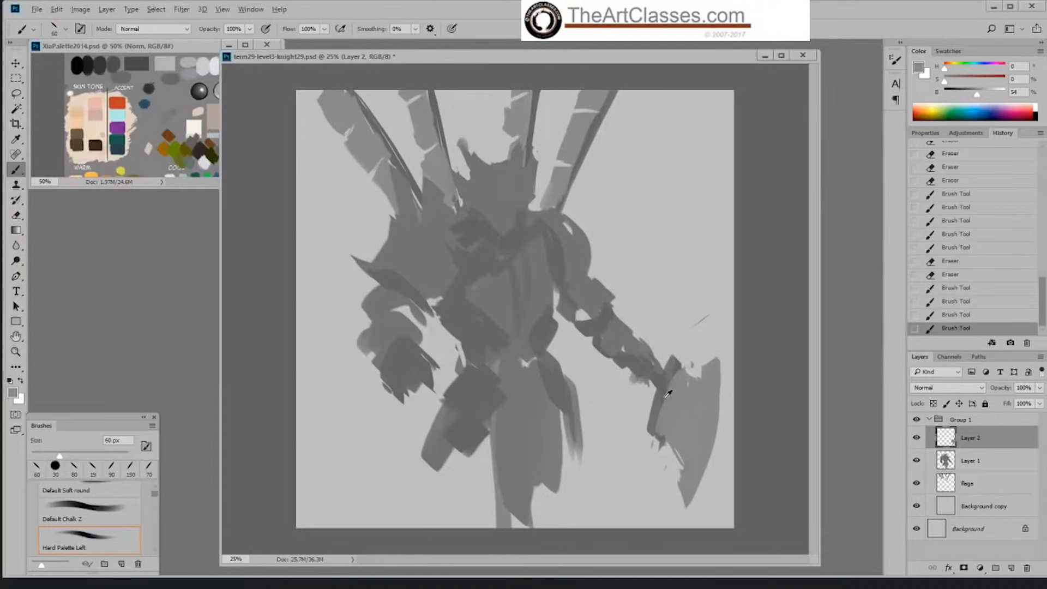
{"action": "left_click", "coordinate": [669, 392], "text": "alt"}
{"action": "mouse_move", "coordinate": [668, 389]}
{"action": "left_mouse_down"}
{"action": "mouse_move", "coordinate": [678, 363]}
{"action": "mouse_move", "coordinate": [686, 369]}
{"action": "mouse_move", "coordinate": [669, 384]}
{"action": "left_mouse_up"}
{"action": "key", "text": "e"}
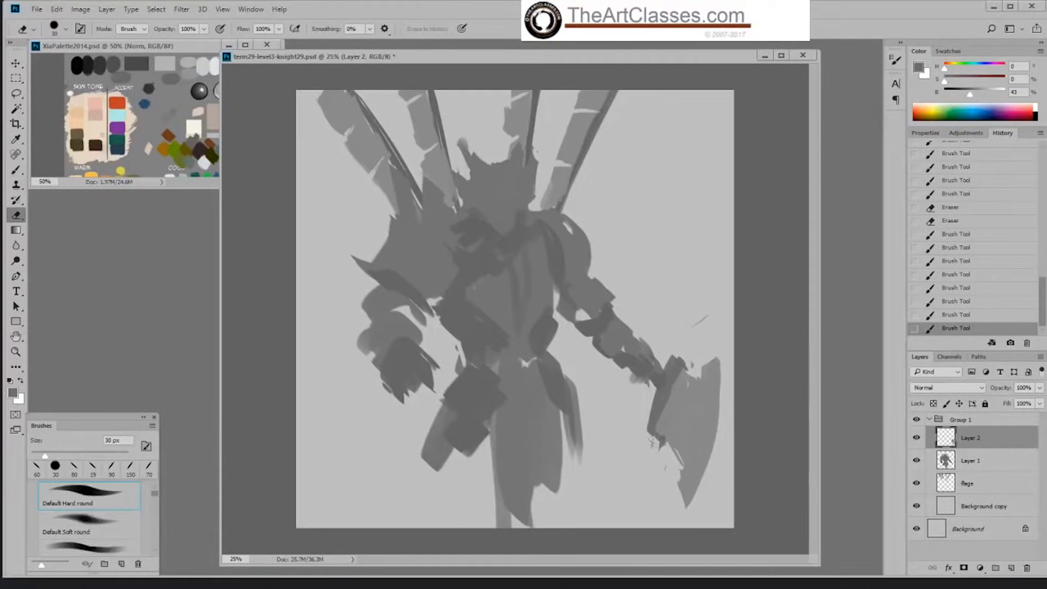
{"action": "left_click_drag", "start_coordinate": [664, 428], "coordinate": [657, 442]}
{"action": "left_click_drag", "start_coordinate": [688, 364], "coordinate": [699, 375]}
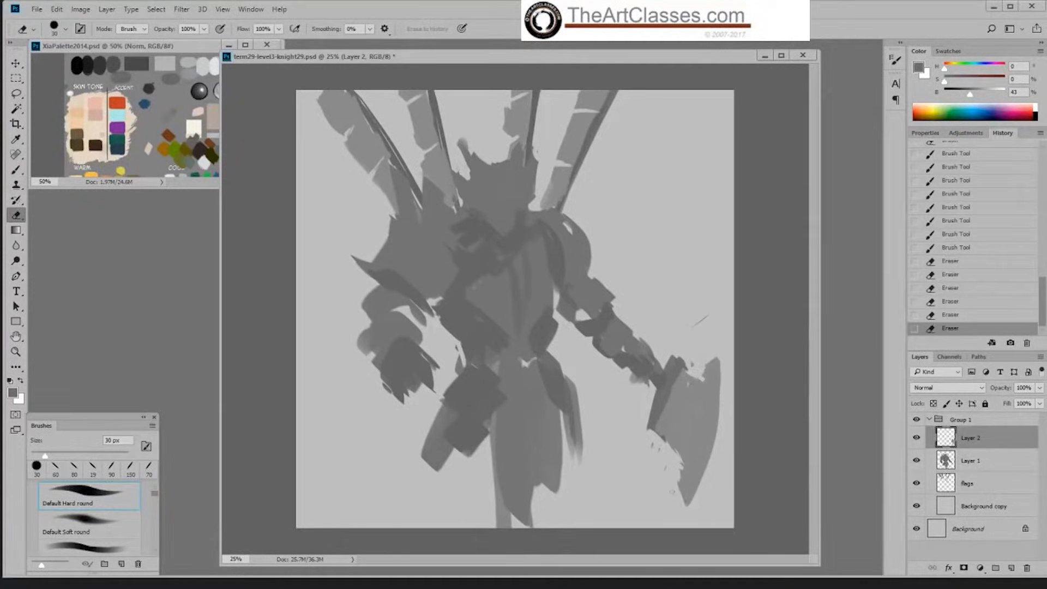
{"action": "left_click_drag", "start_coordinate": [688, 497], "coordinate": [684, 506]}
{"action": "left_click_drag", "start_coordinate": [705, 466], "coordinate": [684, 501]}
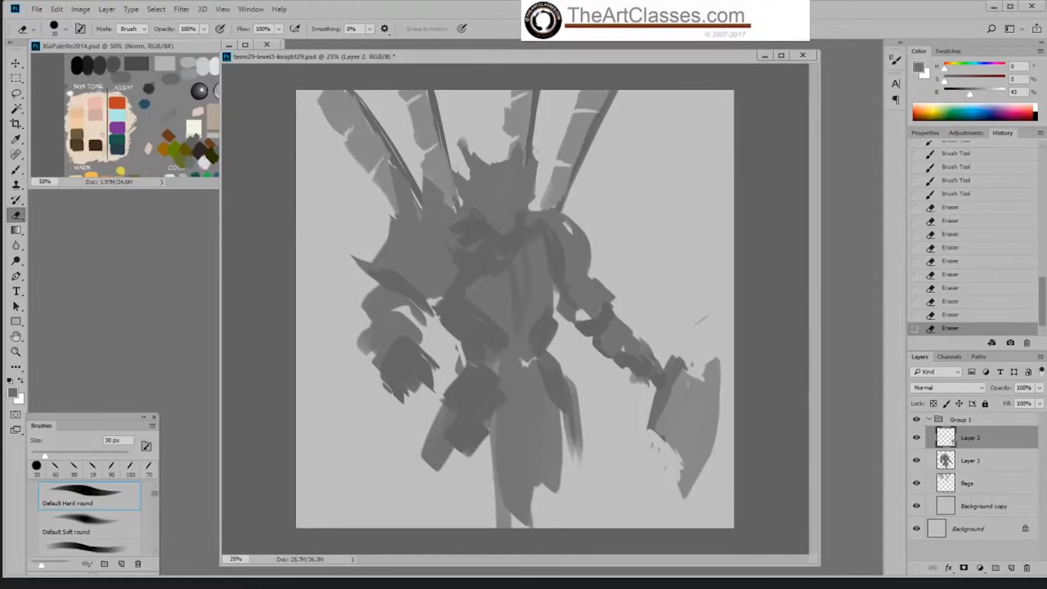
Step: Move the axe blade layer slightly up to sit against the far-side hand
{"action": "key", "text": "b"}
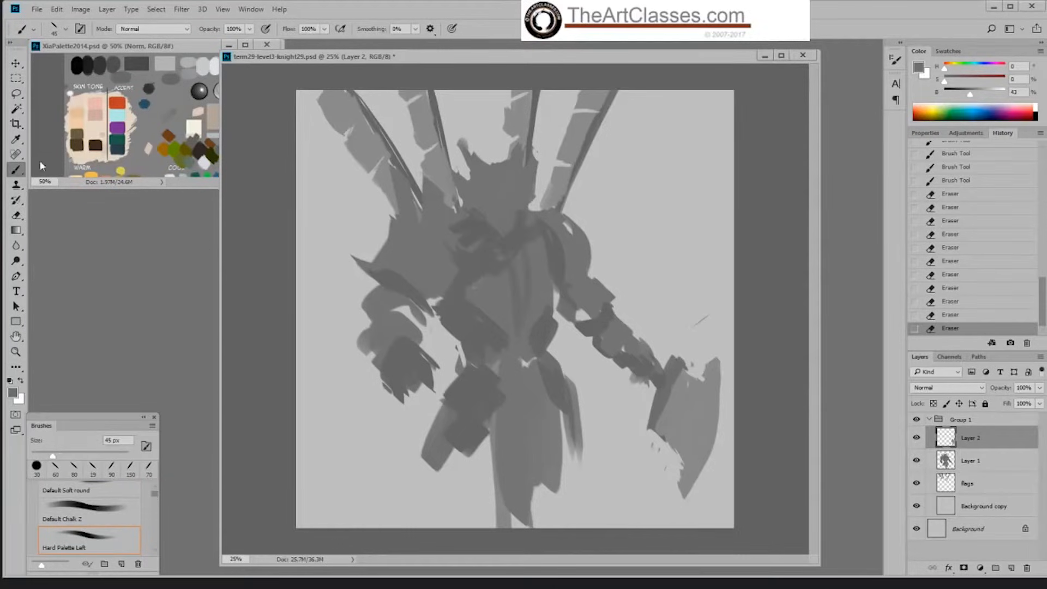
{"action": "left_click", "coordinate": [16, 64]}
{"action": "mouse_move", "coordinate": [688, 422]}
{"action": "left_mouse_down"}
{"action": "mouse_move", "coordinate": [689, 406]}
{"action": "mouse_move", "coordinate": [708, 421]}
{"action": "left_mouse_up"}
{"action": "left_click", "coordinate": [708, 420]}
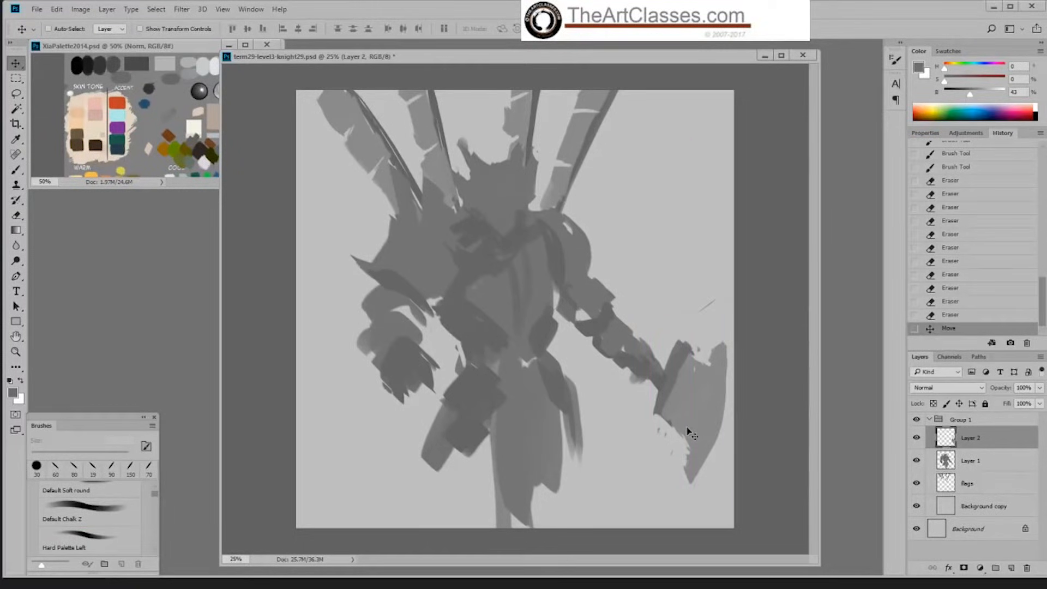
{"action": "left_click_drag", "start_coordinate": [686, 430], "coordinate": [678, 431]}
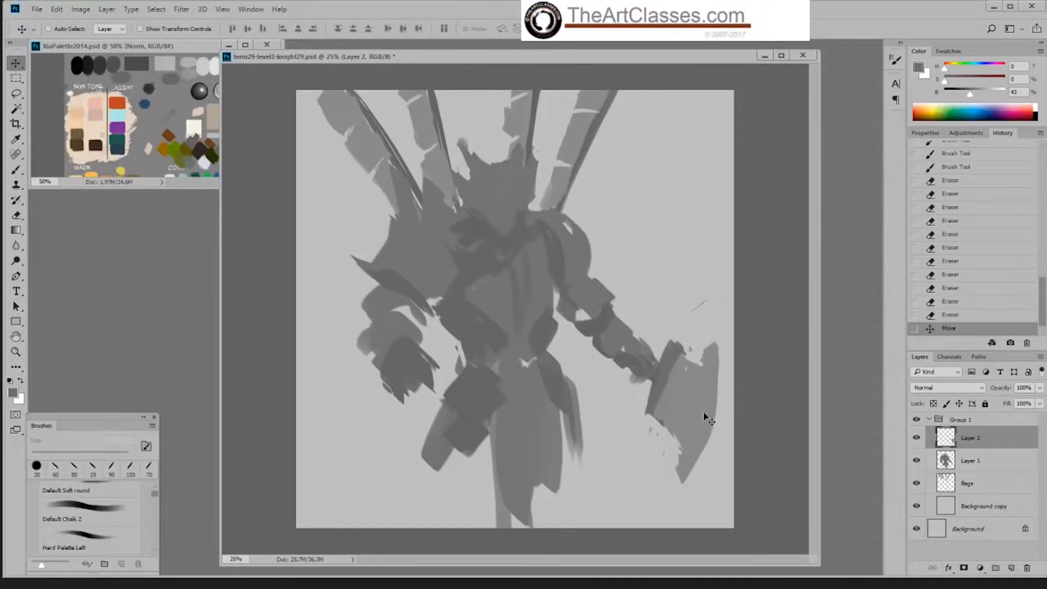
Step: Extend the blade's outer cutting edge with a sampled light grey at 45 px
{"action": "key", "text": "b"}
{"action": "left_click", "coordinate": [712, 387], "text": "alt"}
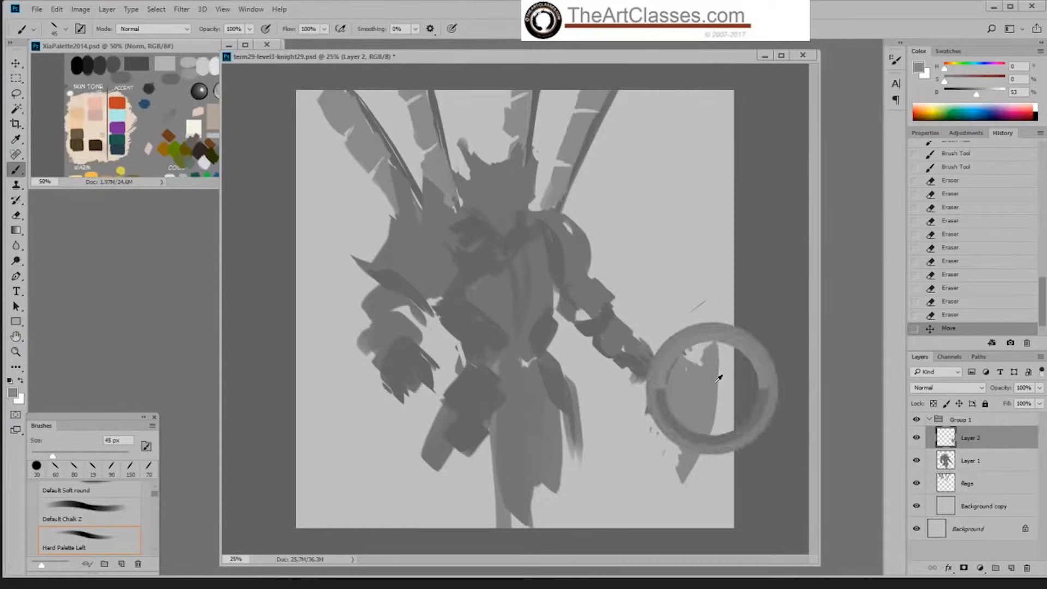
{"action": "mouse_move", "coordinate": [721, 353]}
{"action": "left_mouse_down"}
{"action": "mouse_move", "coordinate": [723, 405]}
{"action": "mouse_move", "coordinate": [698, 463]}
{"action": "mouse_move", "coordinate": [715, 427]}
{"action": "left_mouse_up"}
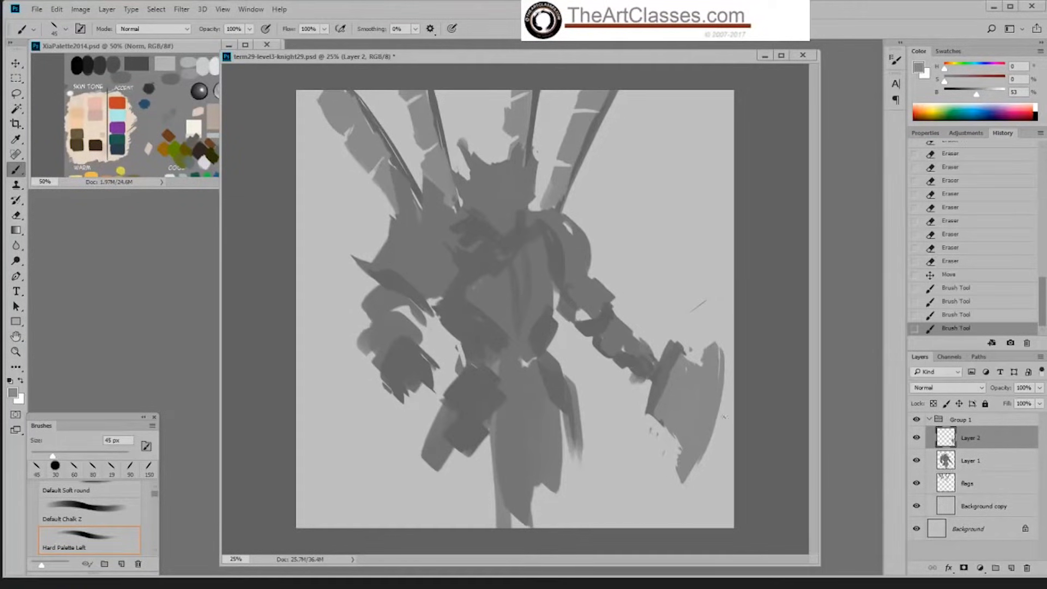
Step: On Layer 1, paint the far-side leg beside the hanging cloth in a sampled mid grey at 100 px
{"action": "left_click", "coordinate": [968, 462]}
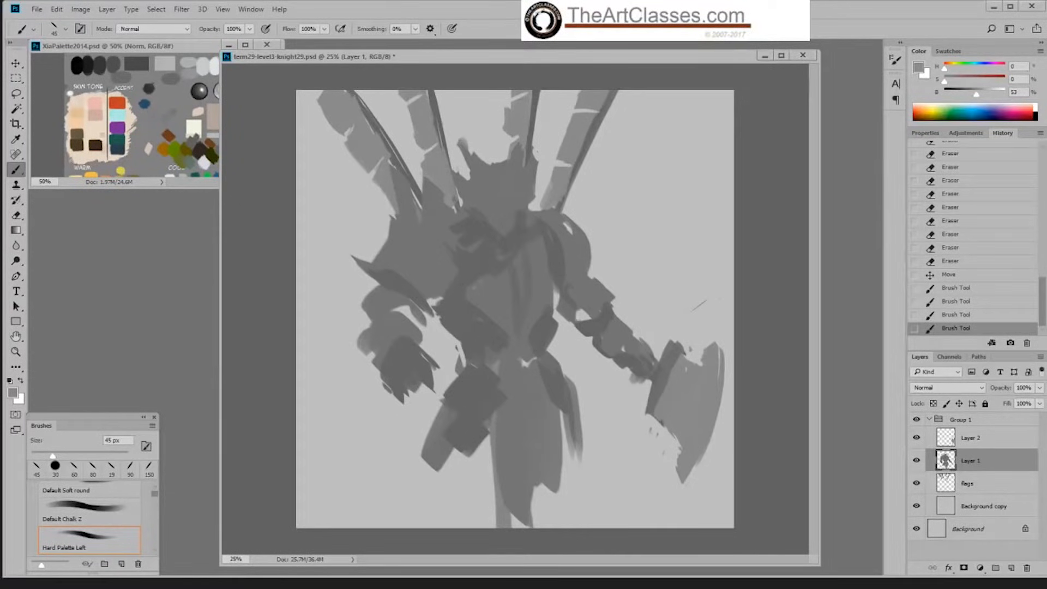
{"action": "left_click", "coordinate": [534, 403], "text": "alt"}
{"action": "key", "text": "]"}
{"action": "key", "text": "]"}
{"action": "key", "text": "]"}
{"action": "key", "text": "]"}
{"action": "key", "text": "]"}
{"action": "key", "text": "]"}
{"action": "left_click_drag", "start_coordinate": [564, 427], "coordinate": [577, 505]}
{"action": "mouse_move", "coordinate": [583, 443]}
{"action": "left_mouse_down"}
{"action": "mouse_move", "coordinate": [585, 471]}
{"action": "mouse_move", "coordinate": [592, 464]}
{"action": "left_mouse_up"}
{"action": "mouse_move", "coordinate": [563, 421]}
{"action": "left_mouse_down"}
{"action": "mouse_move", "coordinate": [584, 457]}
{"action": "mouse_move", "coordinate": [571, 488]}
{"action": "left_mouse_up"}
{"action": "mouse_move", "coordinate": [565, 439]}
{"action": "left_mouse_down"}
{"action": "mouse_move", "coordinate": [568, 460]}
{"action": "mouse_move", "coordinate": [545, 493]}
{"action": "mouse_move", "coordinate": [559, 519]}
{"action": "left_mouse_up"}
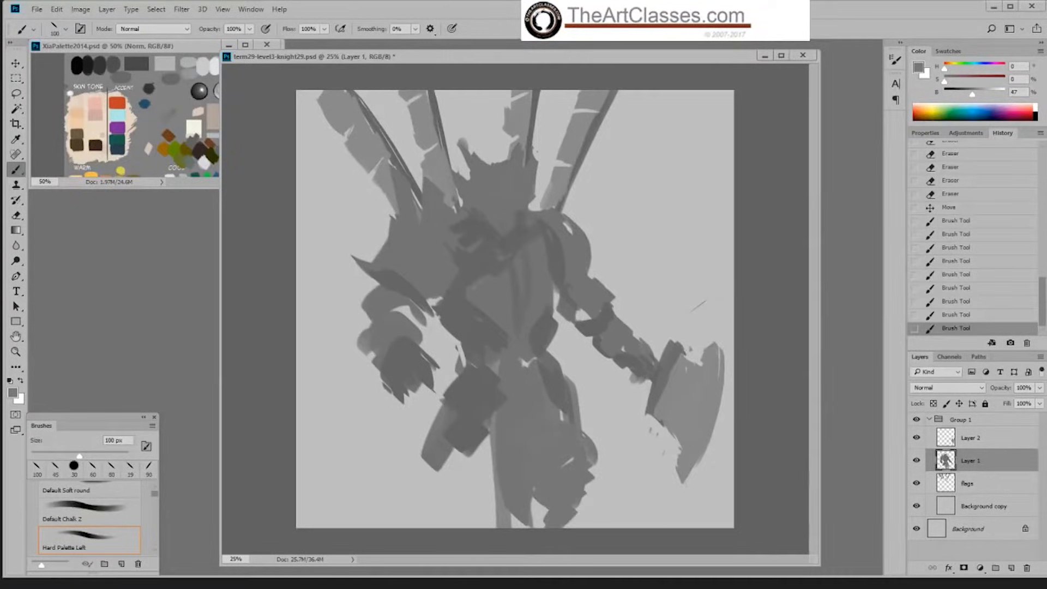
Step: Paint dark grey armor shapes over the far-side hip and down the outer thigh
{"action": "left_click", "coordinate": [554, 385], "text": "alt"}
{"action": "left_click_drag", "start_coordinate": [537, 391], "coordinate": [584, 444]}
{"action": "left_click_drag", "start_coordinate": [572, 401], "coordinate": [591, 429]}
{"action": "mouse_move", "coordinate": [536, 403]}
{"action": "left_mouse_down"}
{"action": "mouse_move", "coordinate": [584, 421]}
{"action": "mouse_move", "coordinate": [567, 403]}
{"action": "left_mouse_up"}
{"action": "left_click_drag", "start_coordinate": [537, 402], "coordinate": [573, 410]}
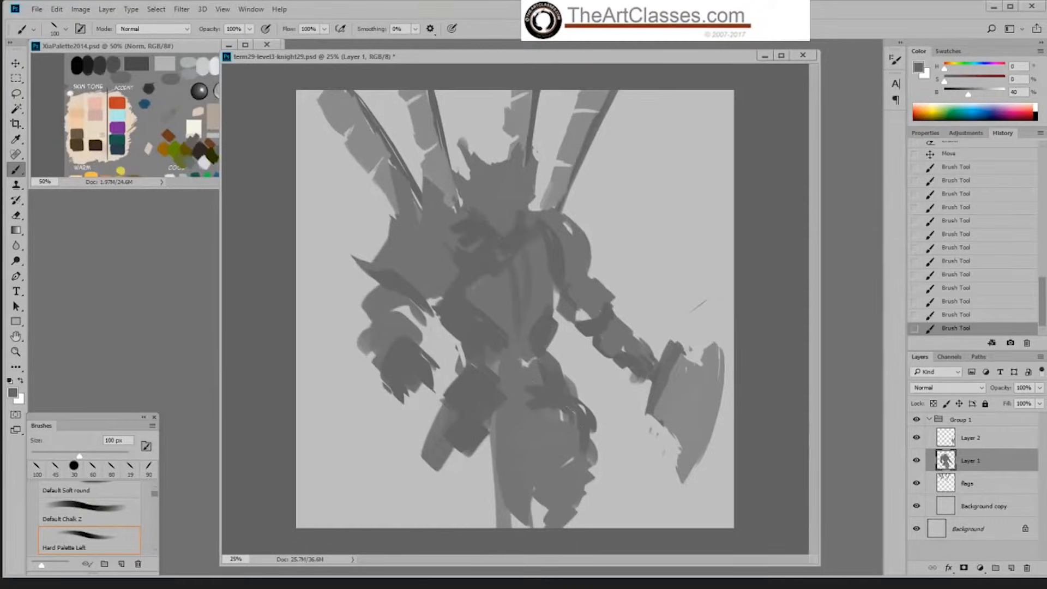
{"action": "left_click_drag", "start_coordinate": [545, 376], "coordinate": [567, 406]}
Step: Create a new layer and place it above Group 1
{"action": "left_click", "coordinate": [976, 436]}
{"action": "left_click", "coordinate": [1012, 568]}
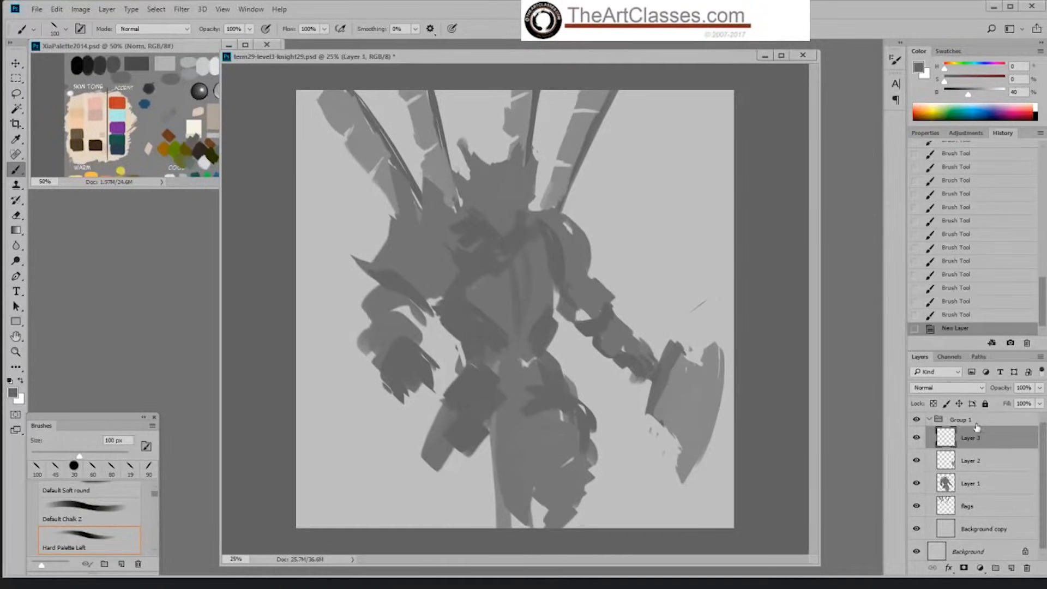
{"action": "left_click_drag", "start_coordinate": [976, 429], "coordinate": [968, 413]}
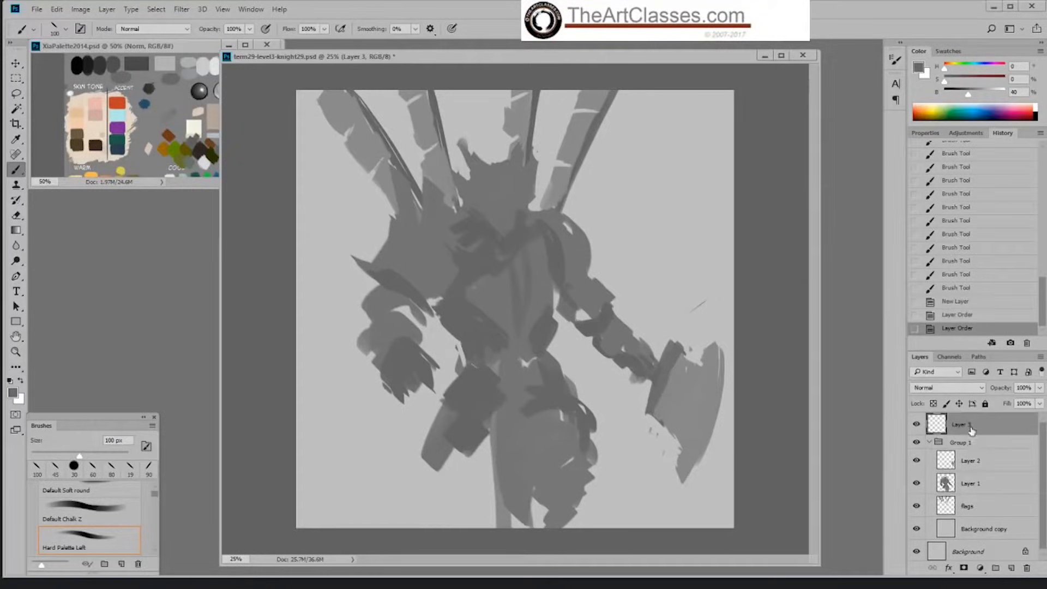
Step: Sample the bright green from the palette image and reduce the brush to 35 px
{"action": "left_click_drag", "start_coordinate": [221, 162], "coordinate": [281, 109]}
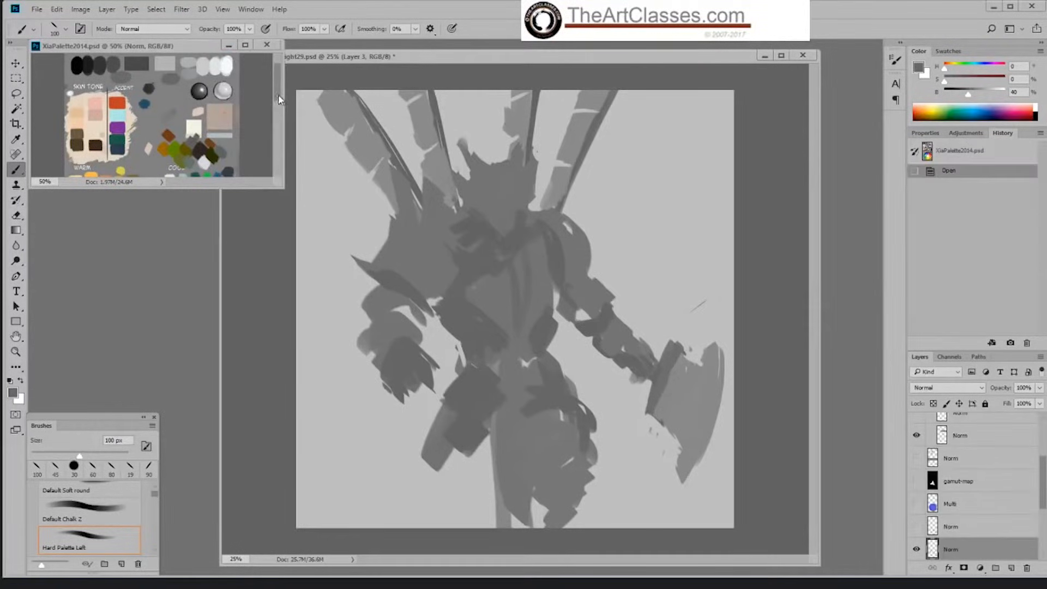
{"action": "scroll", "coordinate": [278, 100], "scroll_direction": "down", "scroll_amount": 3}
{"action": "left_click", "coordinate": [210, 131], "text": "alt"}
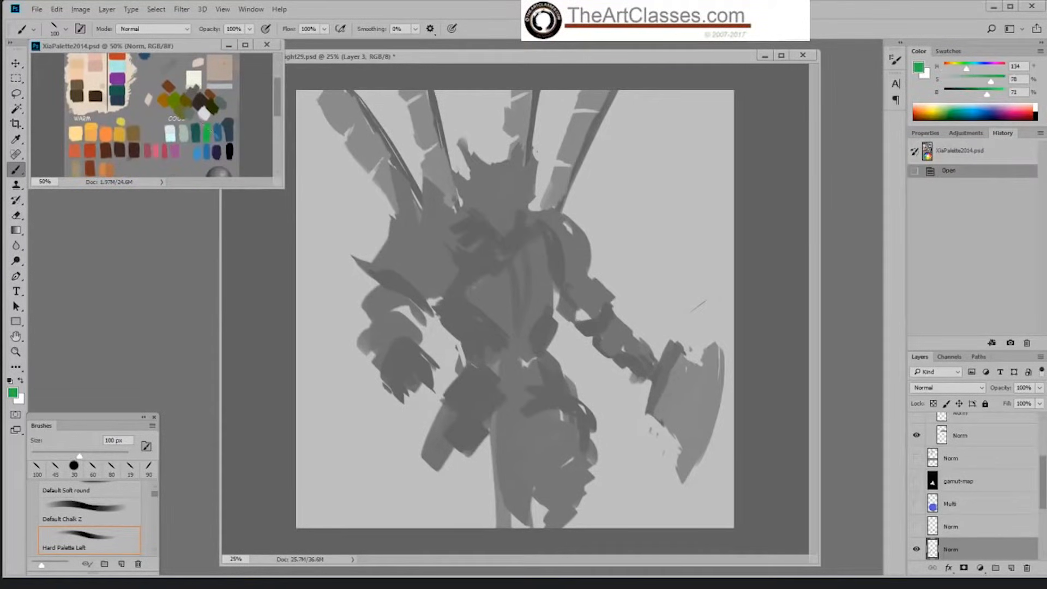
{"action": "key", "text": "bracketleft"}
{"action": "key", "text": "bracketleft"}
{"action": "key", "text": "bracketleft"}
{"action": "key", "text": "bracketleft"}
{"action": "key", "text": "bracketleft"}
{"action": "key", "text": "bracketleft"}
{"action": "left_click", "coordinate": [673, 171]}
{"action": "key", "text": "bracketleft"}
{"action": "key", "text": "bracketleft"}
Step: Draw green guide lines across the shoulders, down the torso and across the hips, including a slanted shoulder line
{"action": "mouse_move", "coordinate": [456, 241]}
{"action": "left_mouse_down"}
{"action": "mouse_move", "coordinate": [571, 244]}
{"action": "mouse_move", "coordinate": [546, 252]}
{"action": "mouse_move", "coordinate": [497, 392]}
{"action": "left_mouse_up"}
{"action": "mouse_move", "coordinate": [521, 252]}
{"action": "left_mouse_down"}
{"action": "mouse_move", "coordinate": [494, 402]}
{"action": "mouse_move", "coordinate": [530, 381]}
{"action": "mouse_move", "coordinate": [540, 412]}
{"action": "mouse_move", "coordinate": [558, 401]}
{"action": "mouse_move", "coordinate": [528, 413]}
{"action": "left_mouse_up"}
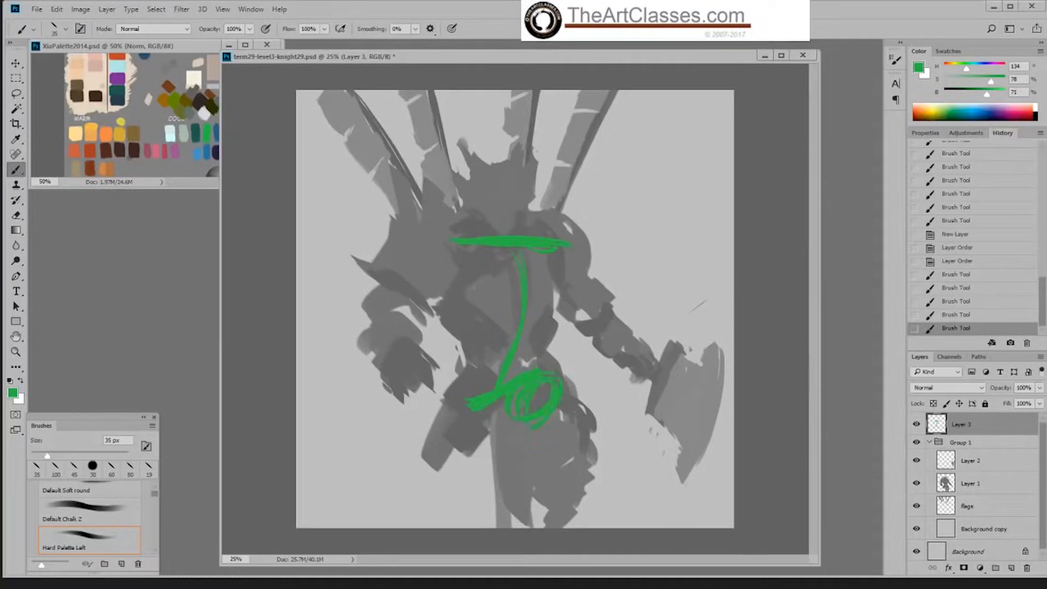
{"action": "mouse_move", "coordinate": [493, 239]}
{"action": "left_mouse_down"}
{"action": "mouse_move", "coordinate": [454, 226]}
{"action": "mouse_move", "coordinate": [548, 266]}
{"action": "left_mouse_up"}
Step: Draw green arrows pointing apart beside the raised shoulder and dropped hip, and arrows pointing together beside the compressed waist
{"action": "mouse_move", "coordinate": [449, 203]}
{"action": "left_mouse_down"}
{"action": "mouse_move", "coordinate": [446, 157]}
{"action": "mouse_move", "coordinate": [461, 169]}
{"action": "left_mouse_up"}
{"action": "left_click_drag", "start_coordinate": [452, 421], "coordinate": [457, 464]}
{"action": "left_click_drag", "start_coordinate": [449, 444], "coordinate": [468, 451]}
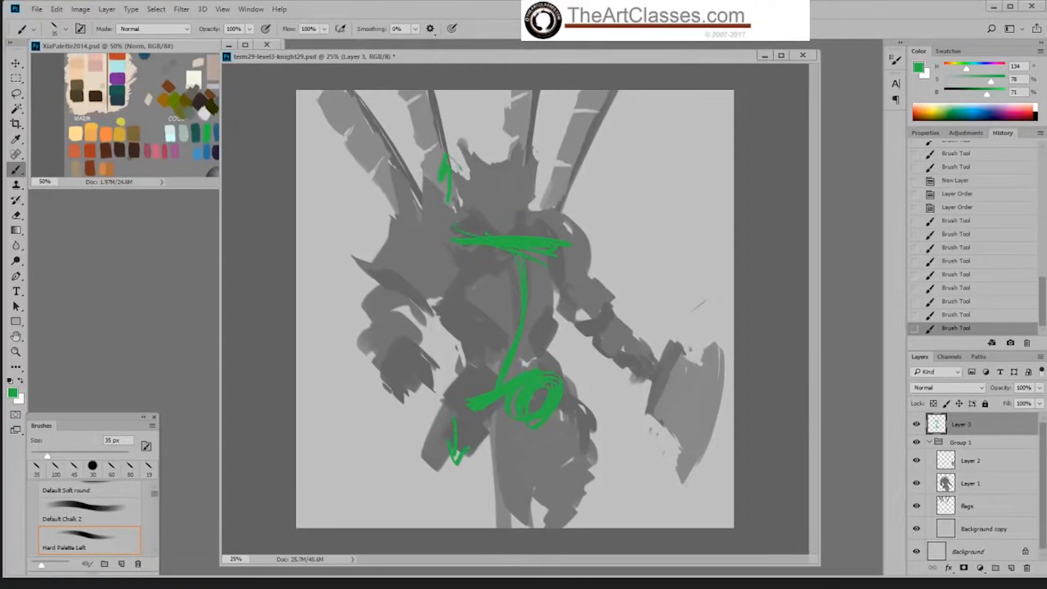
{"action": "left_click_drag", "start_coordinate": [593, 246], "coordinate": [589, 290]}
{"action": "left_click_drag", "start_coordinate": [583, 379], "coordinate": [588, 340]}
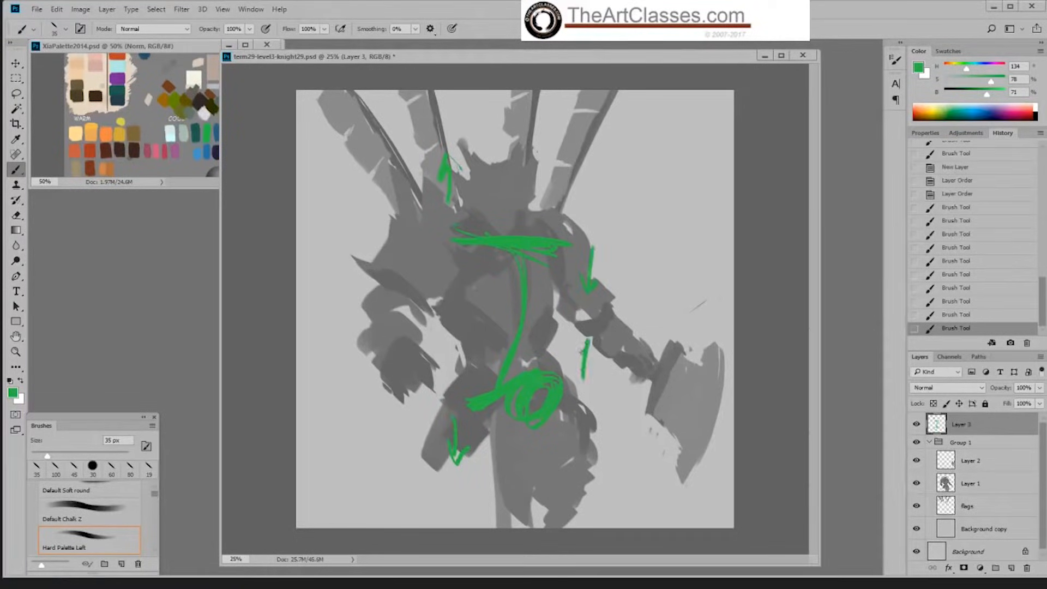
Step: Draw green leg guides with circles at the hip and knee joints and lines along both thighs
{"action": "mouse_move", "coordinate": [542, 419]}
{"action": "left_mouse_down"}
{"action": "mouse_move", "coordinate": [537, 508]}
{"action": "mouse_move", "coordinate": [573, 474]}
{"action": "left_mouse_up"}
{"action": "mouse_move", "coordinate": [468, 403]}
{"action": "left_mouse_down"}
{"action": "mouse_move", "coordinate": [482, 429]}
{"action": "mouse_move", "coordinate": [404, 487]}
{"action": "left_mouse_up"}
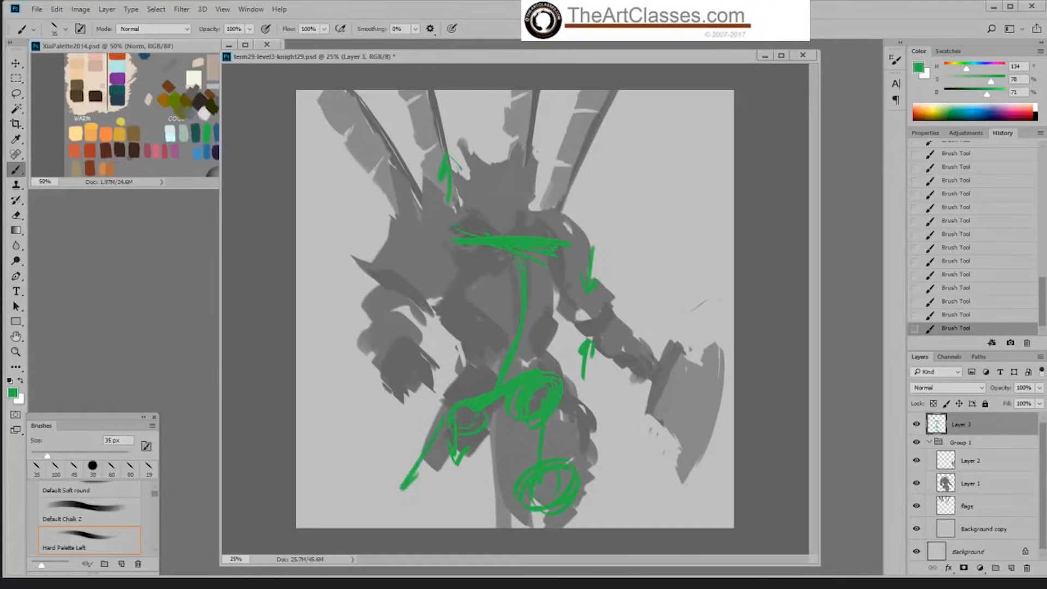
{"action": "left_click_drag", "start_coordinate": [479, 436], "coordinate": [431, 496]}
{"action": "left_click_drag", "start_coordinate": [409, 481], "coordinate": [438, 483]}
Step: Sketch green cylinder guides over both upper arms, from the shoulders to the elbows
{"action": "left_click_drag", "start_coordinate": [480, 247], "coordinate": [428, 323]}
{"action": "left_click_drag", "start_coordinate": [466, 279], "coordinate": [428, 323]}
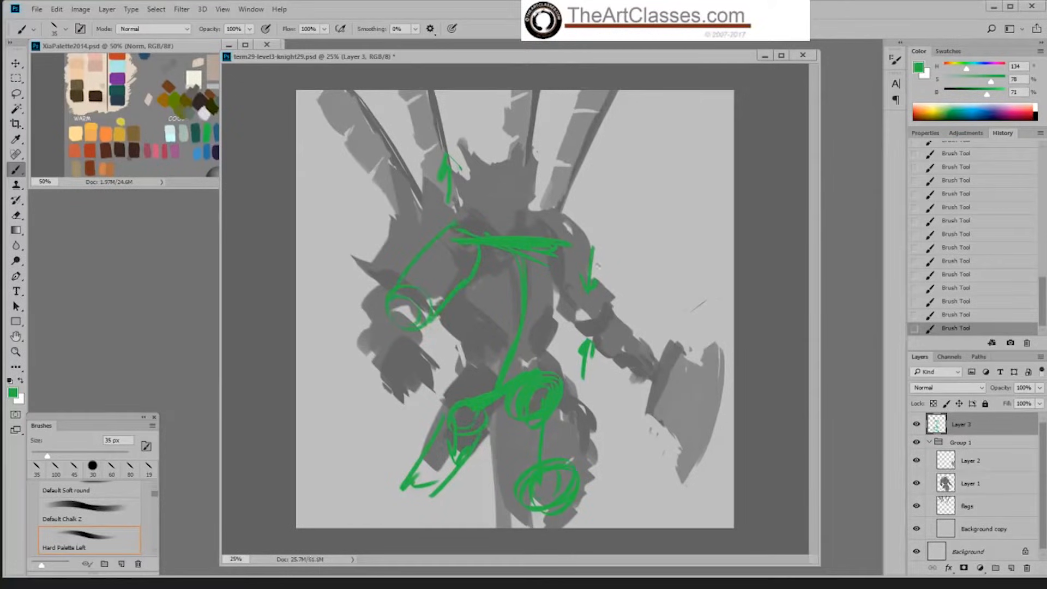
{"action": "left_click_drag", "start_coordinate": [577, 255], "coordinate": [555, 296]}
{"action": "mouse_move", "coordinate": [592, 262]}
{"action": "left_mouse_down"}
{"action": "mouse_move", "coordinate": [620, 298]}
{"action": "mouse_move", "coordinate": [558, 294]}
{"action": "left_mouse_up"}
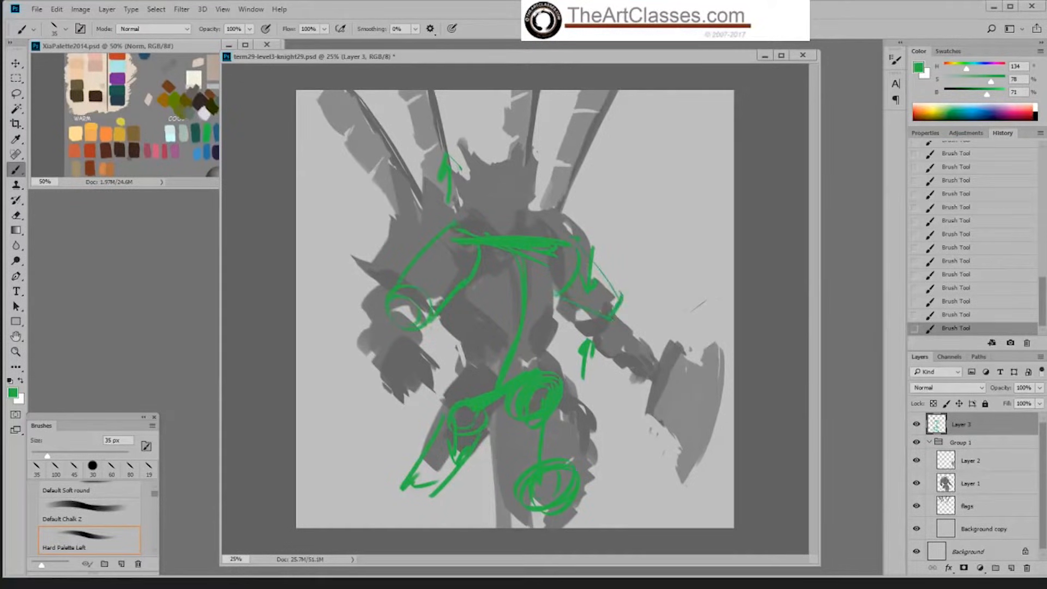
Step: Sketch a small green torso diagram beside the figure with slanted shoulder and hip lines, a spine and two circles under the hips
{"action": "left_click_drag", "start_coordinate": [617, 129], "coordinate": [683, 158]}
{"action": "left_click_drag", "start_coordinate": [615, 213], "coordinate": [682, 203]}
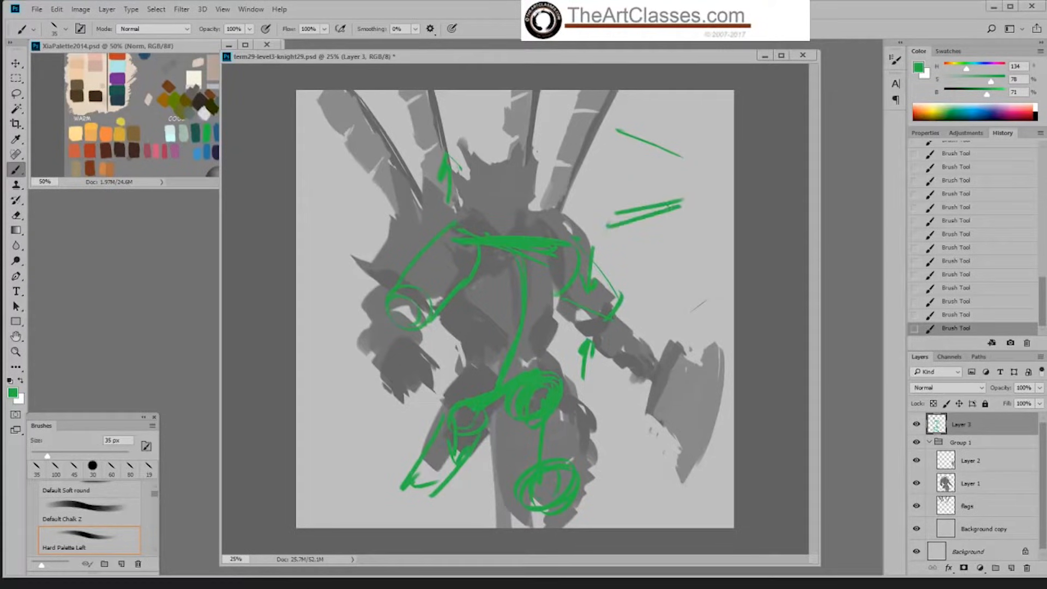
{"action": "mouse_move", "coordinate": [648, 93]}
{"action": "left_mouse_down"}
{"action": "mouse_move", "coordinate": [645, 121]}
{"action": "mouse_move", "coordinate": [615, 133]}
{"action": "mouse_move", "coordinate": [672, 149]}
{"action": "left_mouse_up"}
{"action": "left_click_drag", "start_coordinate": [610, 223], "coordinate": [665, 210]}
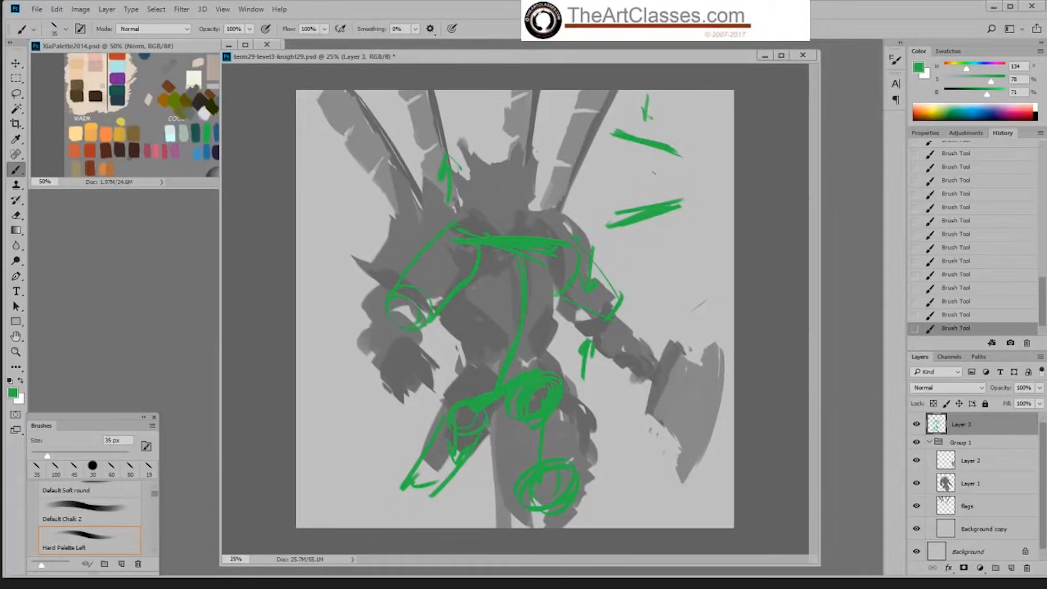
{"action": "left_click_drag", "start_coordinate": [641, 144], "coordinate": [642, 208]}
{"action": "mouse_move", "coordinate": [638, 150]}
{"action": "left_mouse_down"}
{"action": "mouse_move", "coordinate": [635, 200]}
{"action": "mouse_move", "coordinate": [632, 153]}
{"action": "mouse_move", "coordinate": [647, 205]}
{"action": "mouse_move", "coordinate": [639, 166]}
{"action": "left_mouse_up"}
{"action": "mouse_move", "coordinate": [636, 206]}
{"action": "left_mouse_down"}
{"action": "mouse_move", "coordinate": [649, 150]}
{"action": "mouse_move", "coordinate": [632, 208]}
{"action": "left_mouse_up"}
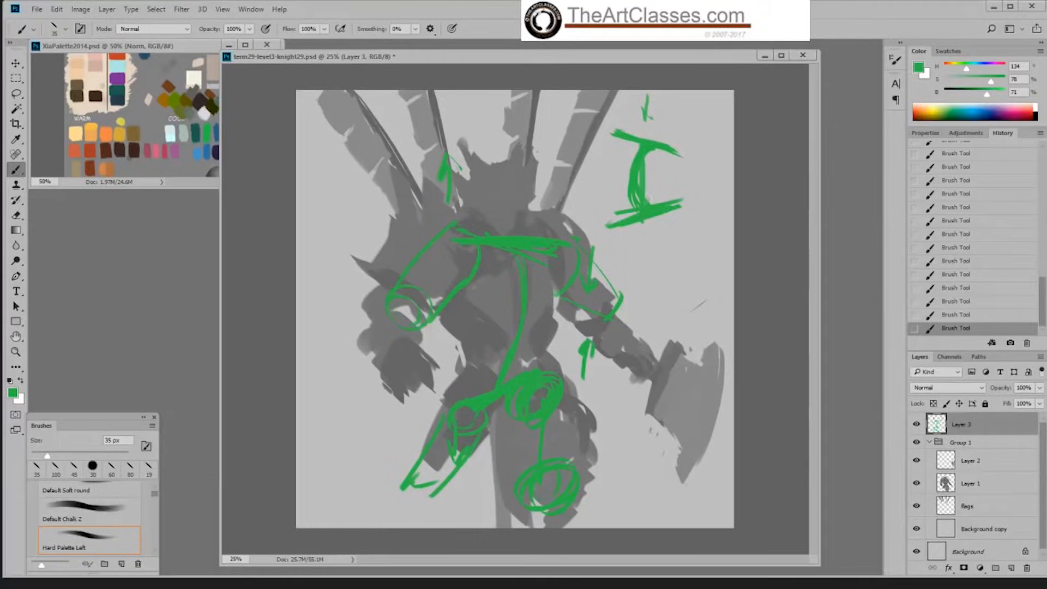
{"action": "left_click_drag", "start_coordinate": [653, 218], "coordinate": [634, 267]}
{"action": "mouse_move", "coordinate": [682, 221]}
{"action": "left_mouse_down"}
{"action": "mouse_move", "coordinate": [663, 249]}
{"action": "mouse_move", "coordinate": [619, 248]}
{"action": "left_mouse_up"}
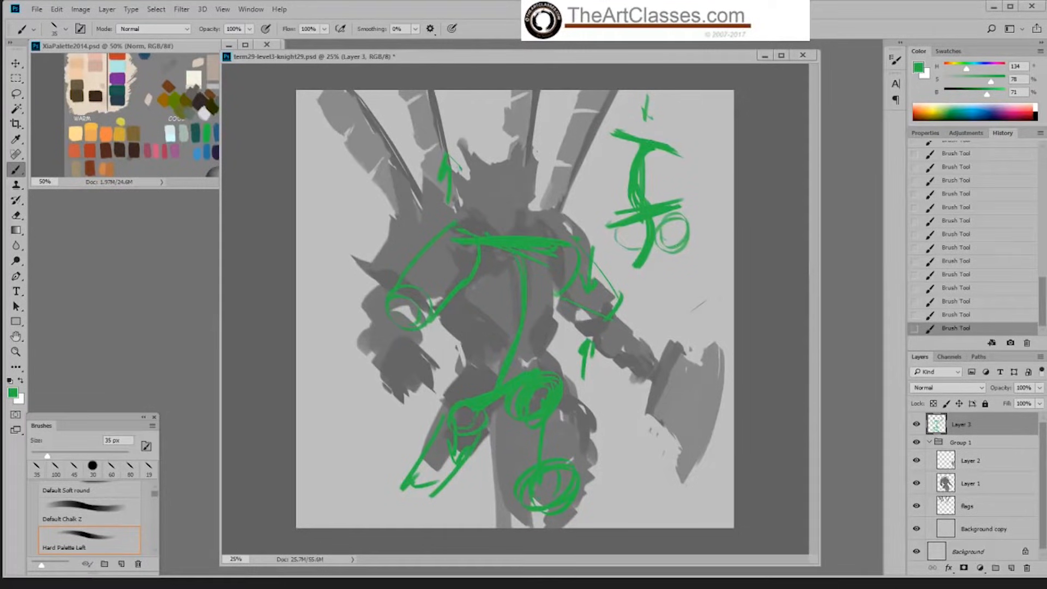
{"action": "left_click_drag", "start_coordinate": [653, 217], "coordinate": [656, 230]}
Step: Draw a green axis diagram beside the far shoulder with horizontal, vertical and depth arrows, labelled Y and -Z
{"action": "left_click_drag", "start_coordinate": [307, 218], "coordinate": [414, 223]}
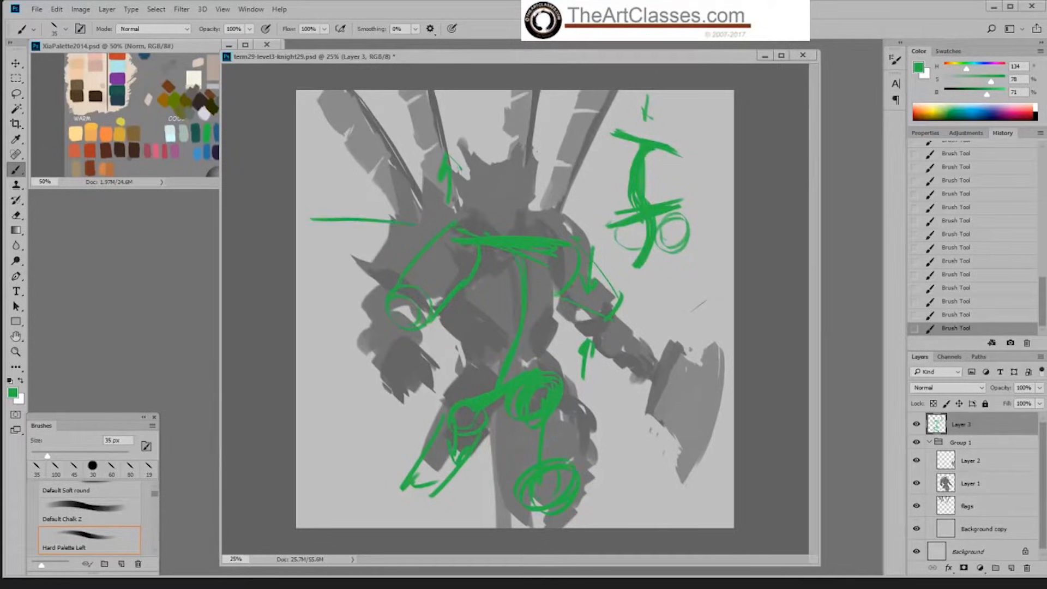
{"action": "mouse_move", "coordinate": [350, 159]}
{"action": "left_mouse_down"}
{"action": "mouse_move", "coordinate": [354, 293]}
{"action": "mouse_move", "coordinate": [359, 171]}
{"action": "left_mouse_up"}
{"action": "left_click_drag", "start_coordinate": [345, 282], "coordinate": [362, 284]}
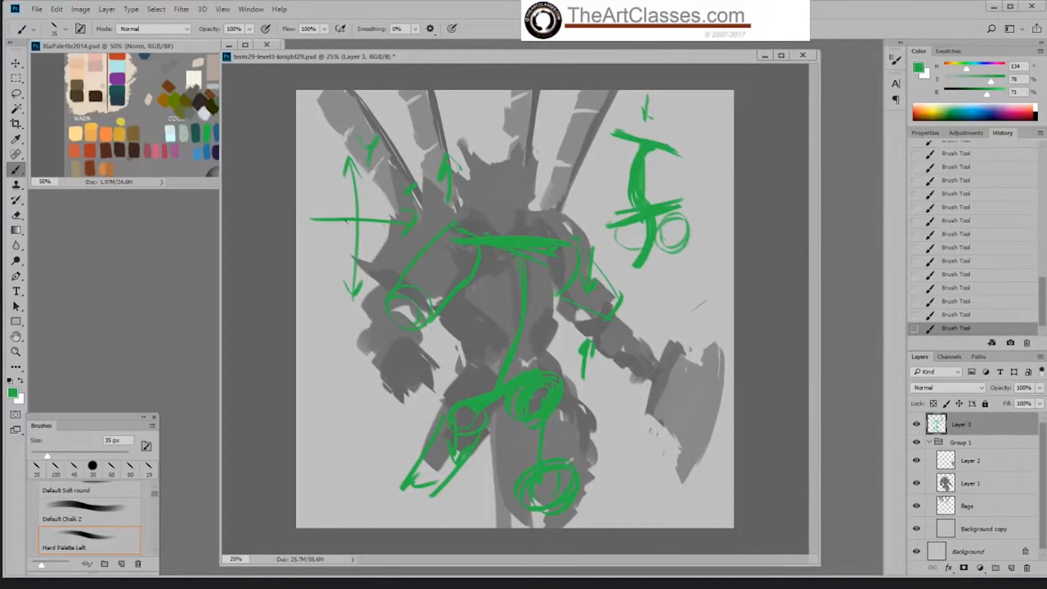
{"action": "left_click_drag", "start_coordinate": [472, 250], "coordinate": [468, 295]}
{"action": "mouse_move", "coordinate": [356, 224]}
{"action": "left_mouse_down"}
{"action": "mouse_move", "coordinate": [337, 252]}
{"action": "mouse_move", "coordinate": [348, 248]}
{"action": "mouse_move", "coordinate": [310, 251]}
{"action": "mouse_move", "coordinate": [327, 250]}
{"action": "left_mouse_up"}
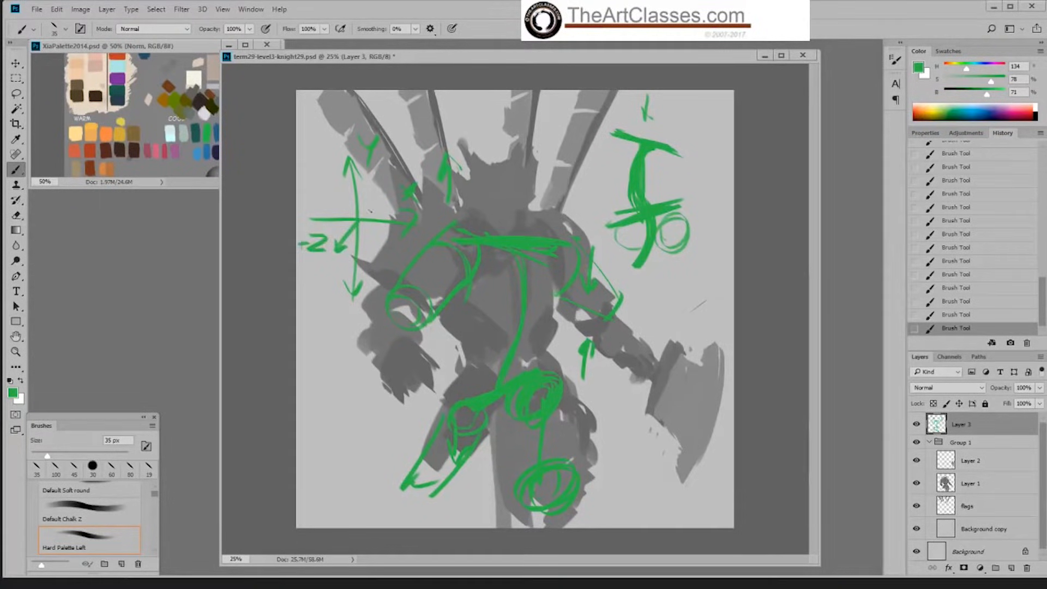
{"action": "mouse_move", "coordinate": [360, 219]}
{"action": "left_mouse_down"}
{"action": "mouse_move", "coordinate": [377, 191]}
{"action": "mouse_move", "coordinate": [400, 194]}
{"action": "left_mouse_up"}
Step: Hide the green guides on Layer 3, select Layer 1, sample the figure's grey and enlarge the brush to 70 px
{"action": "left_click", "coordinate": [917, 423]}
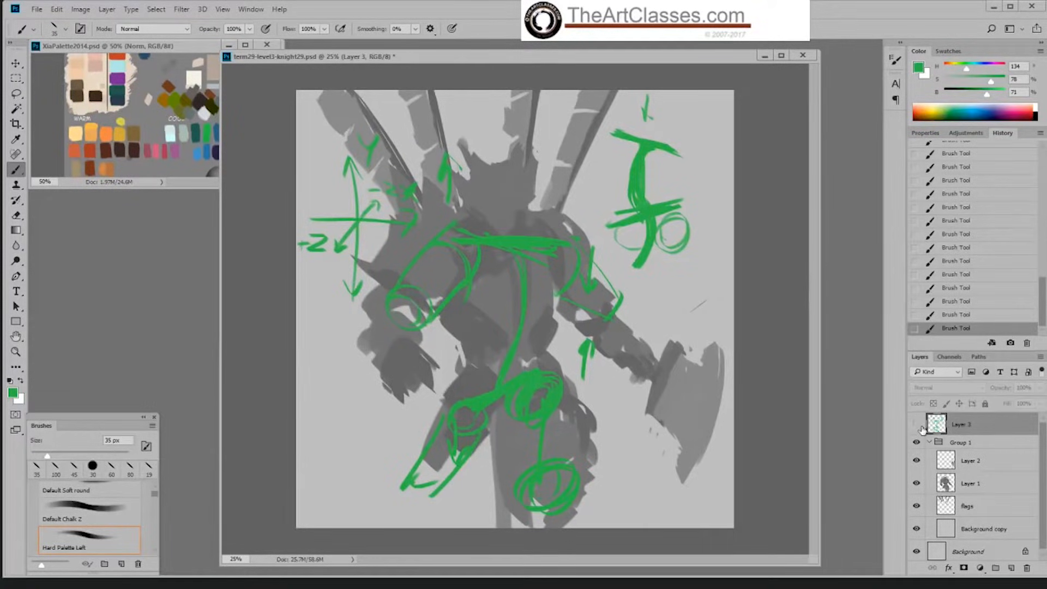
{"action": "left_click", "coordinate": [984, 485]}
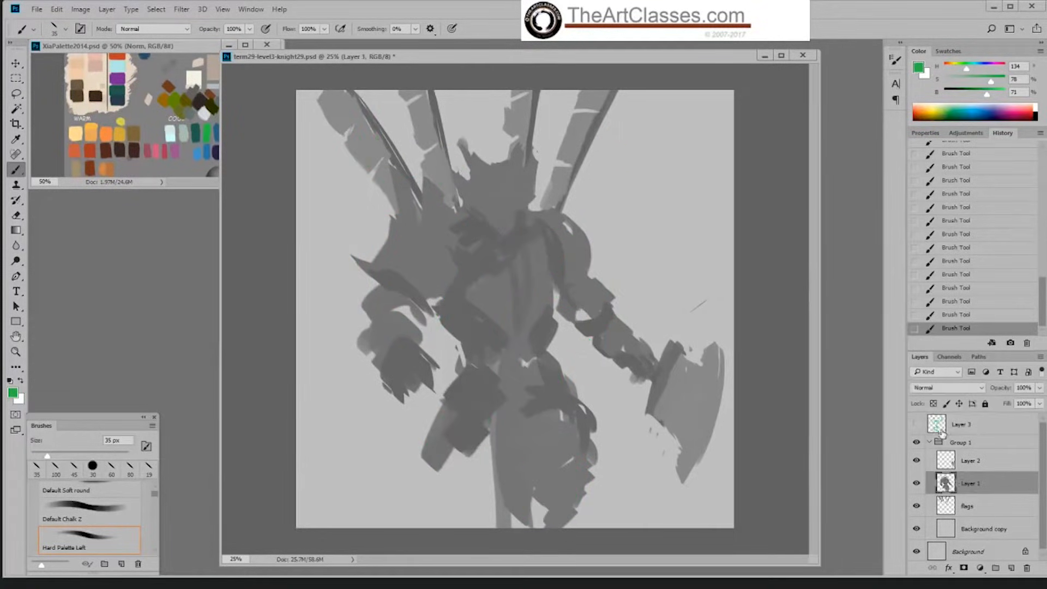
{"action": "left_click", "coordinate": [576, 395], "text": "alt"}
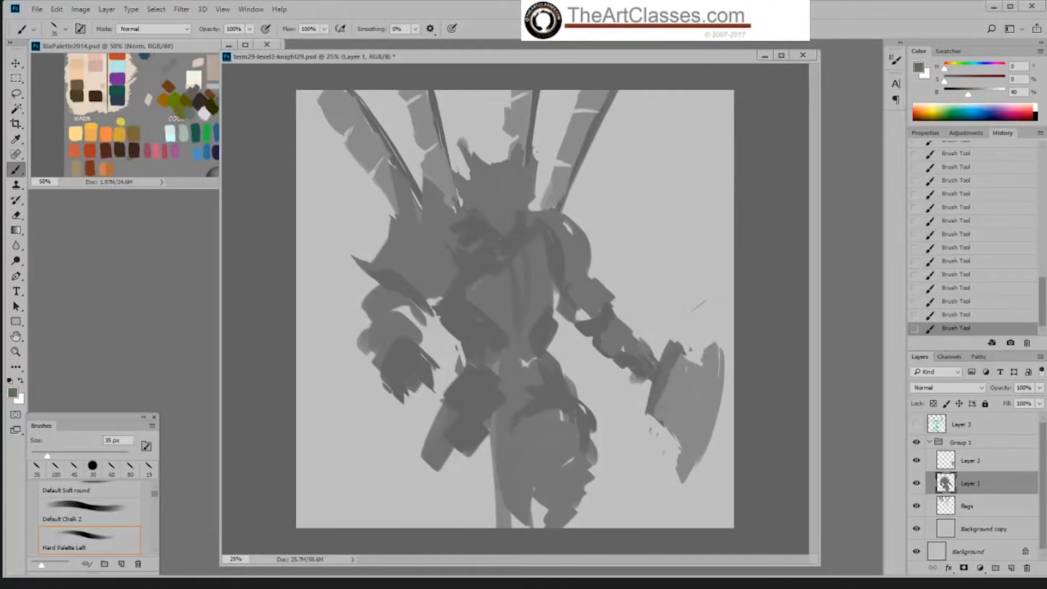
{"action": "left_click", "coordinate": [513, 387], "text": "alt"}
{"action": "key", "text": "bracketright"}
{"action": "key", "text": "bracketright"}
{"action": "key", "text": "bracketright"}
{"action": "key", "text": "bracketright"}
{"action": "key", "text": "bracketright"}
Step: On a new layer, draw opposing green arrows at the chest and hips joined by a curved torso line
{"action": "left_click", "coordinate": [1011, 567]}
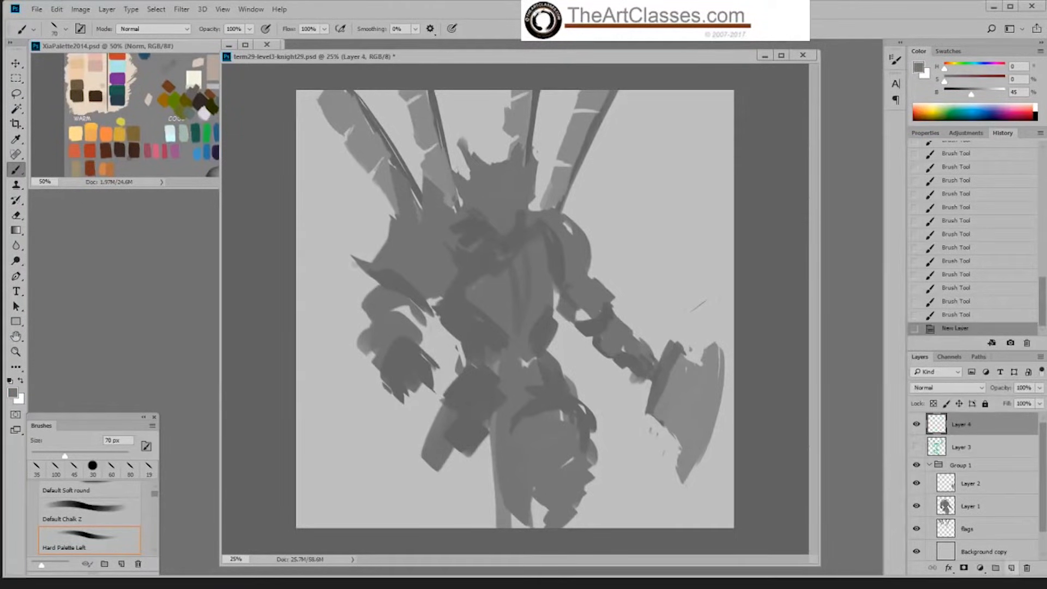
{"action": "left_click", "coordinate": [211, 137], "text": "alt"}
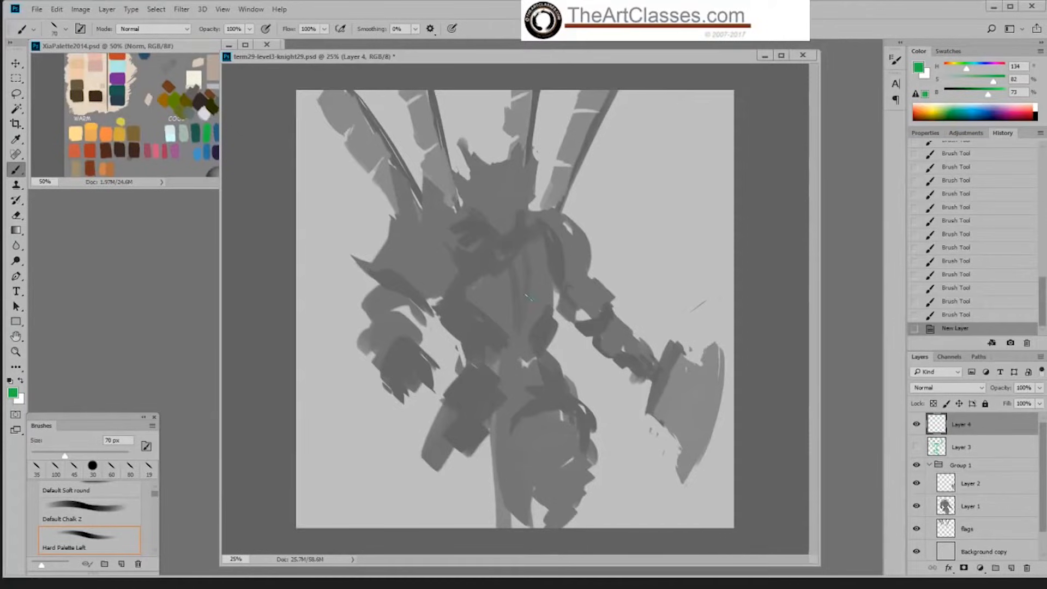
{"action": "mouse_move", "coordinate": [527, 297]}
{"action": "left_mouse_down"}
{"action": "mouse_move", "coordinate": [618, 302]}
{"action": "mouse_move", "coordinate": [597, 316]}
{"action": "left_mouse_up"}
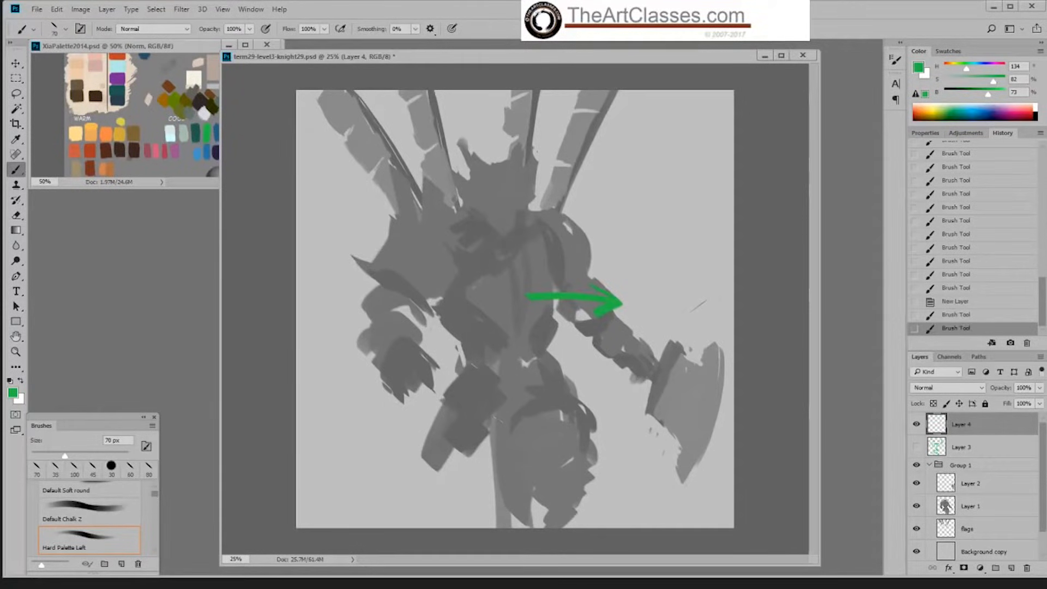
{"action": "mouse_move", "coordinate": [498, 419]}
{"action": "left_mouse_down"}
{"action": "mouse_move", "coordinate": [431, 420]}
{"action": "mouse_move", "coordinate": [443, 413]}
{"action": "mouse_move", "coordinate": [454, 436]}
{"action": "left_mouse_up"}
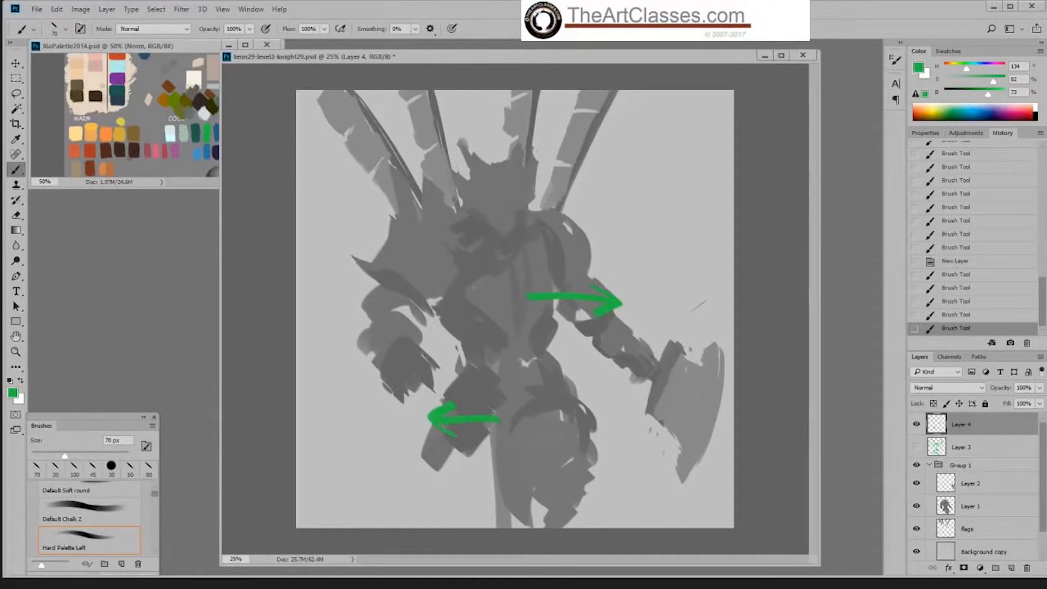
{"action": "left_click_drag", "start_coordinate": [487, 406], "coordinate": [490, 424]}
{"action": "mouse_move", "coordinate": [527, 326]}
{"action": "left_mouse_down"}
{"action": "mouse_move", "coordinate": [481, 403]}
{"action": "mouse_move", "coordinate": [485, 434]}
{"action": "left_mouse_up"}
{"action": "left_click_drag", "start_coordinate": [501, 375], "coordinate": [492, 436]}
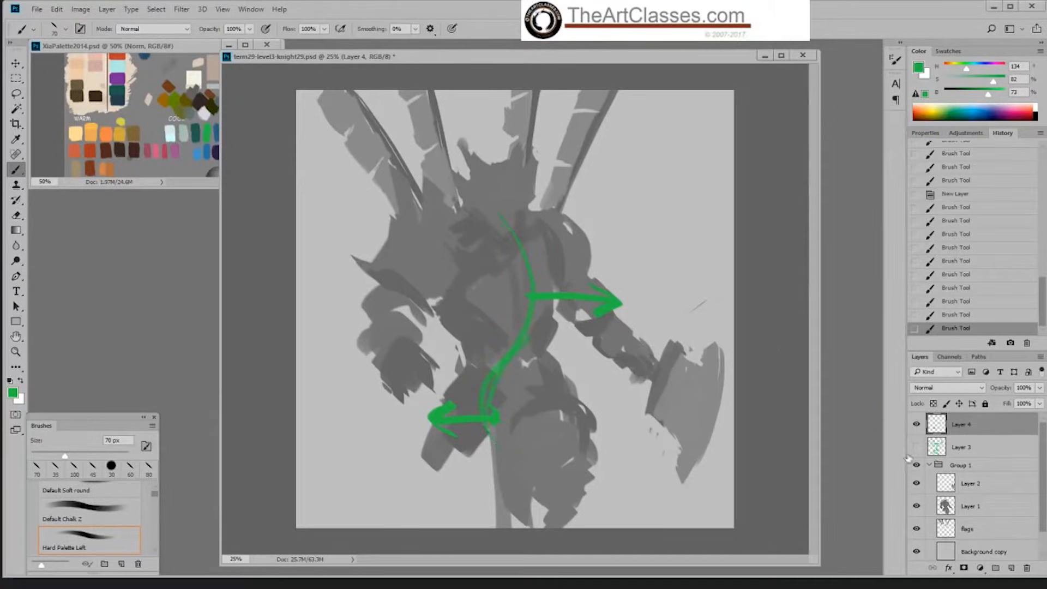
Step: Hide the Layer 4 guides, select Layer 1 and sample the dark grey from the hip
{"action": "left_click", "coordinate": [917, 428]}
{"action": "left_click", "coordinate": [982, 484]}
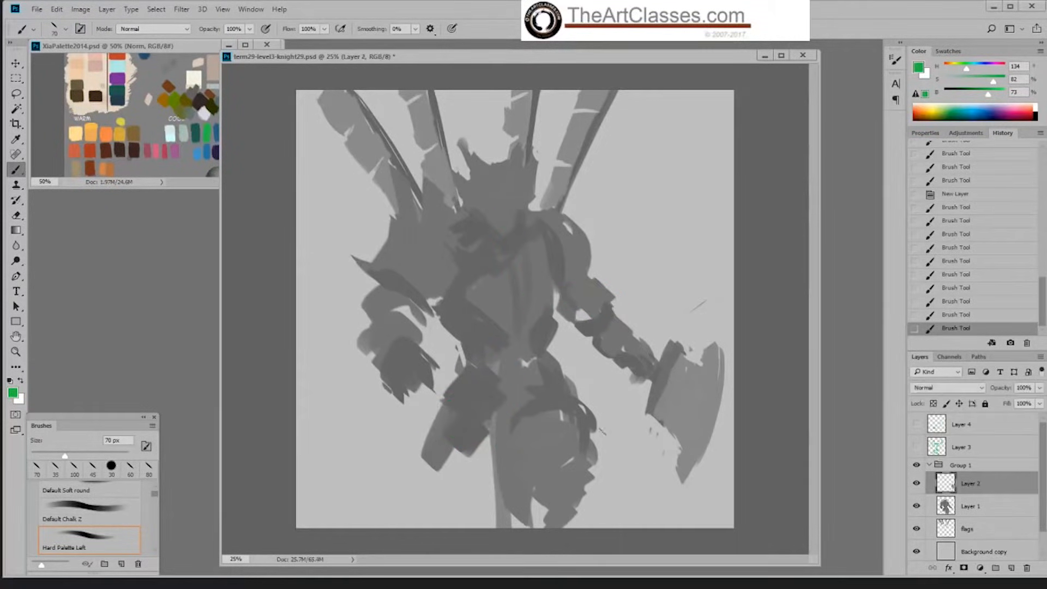
{"action": "left_click", "coordinate": [968, 510]}
{"action": "left_click", "coordinate": [557, 395], "text": "alt"}
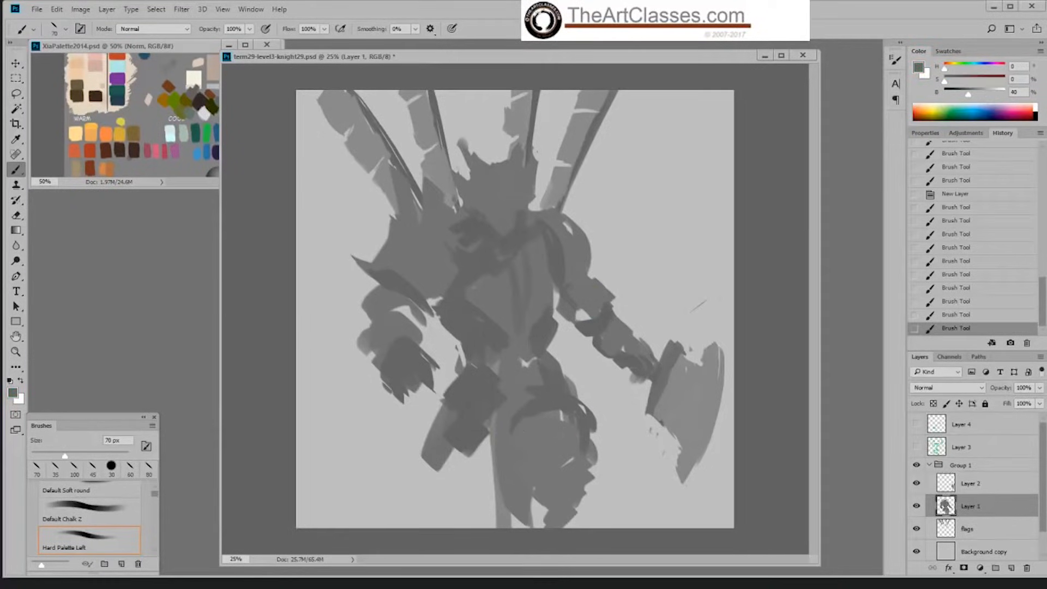
Step: Paint grey shapes over the thigh on the axe side, reshaping its upper edge, inner contour and knee
{"action": "left_click_drag", "start_coordinate": [561, 418], "coordinate": [525, 432]}
{"action": "left_click_drag", "start_coordinate": [562, 417], "coordinate": [539, 424]}
{"action": "left_click", "coordinate": [565, 444], "text": "alt"}
{"action": "left_click_drag", "start_coordinate": [588, 482], "coordinate": [581, 505]}
{"action": "left_click_drag", "start_coordinate": [545, 498], "coordinate": [513, 518]}
{"action": "left_click", "coordinate": [544, 408], "text": "alt"}
{"action": "left_click_drag", "start_coordinate": [531, 434], "coordinate": [515, 483]}
{"action": "mouse_move", "coordinate": [517, 438]}
{"action": "left_mouse_down"}
{"action": "mouse_move", "coordinate": [526, 416]}
{"action": "mouse_move", "coordinate": [506, 473]}
{"action": "left_mouse_up"}
{"action": "mouse_move", "coordinate": [486, 430]}
{"action": "left_mouse_down"}
{"action": "mouse_move", "coordinate": [497, 460]}
{"action": "mouse_move", "coordinate": [490, 443]}
{"action": "left_mouse_up"}
Step: Paint the pelvis in grey and extend the opposite thigh outward and down with dark strokes
{"action": "left_click", "coordinate": [516, 380], "text": "alt"}
{"action": "left_click_drag", "start_coordinate": [493, 374], "coordinate": [488, 436]}
{"action": "mouse_move", "coordinate": [485, 378]}
{"action": "left_mouse_down"}
{"action": "mouse_move", "coordinate": [473, 418]}
{"action": "mouse_move", "coordinate": [495, 401]}
{"action": "mouse_move", "coordinate": [510, 419]}
{"action": "left_mouse_up"}
{"action": "left_click", "coordinate": [547, 400], "text": "alt"}
{"action": "mouse_move", "coordinate": [508, 420]}
{"action": "left_mouse_down"}
{"action": "mouse_move", "coordinate": [501, 435]}
{"action": "mouse_move", "coordinate": [452, 463]}
{"action": "left_mouse_up"}
{"action": "mouse_move", "coordinate": [448, 409]}
{"action": "left_mouse_down"}
{"action": "mouse_move", "coordinate": [449, 470]}
{"action": "mouse_move", "coordinate": [460, 472]}
{"action": "mouse_move", "coordinate": [435, 511]}
{"action": "left_mouse_up"}
{"action": "left_click_drag", "start_coordinate": [430, 428], "coordinate": [423, 470]}
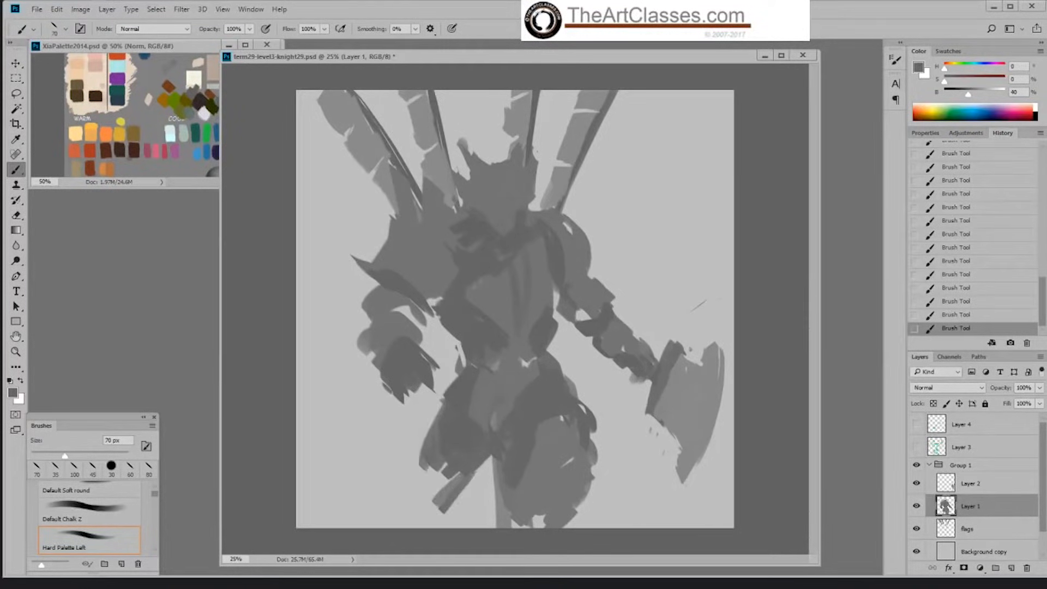
Step: Sample a lighter grey and paint ragged strokes along the outer edge of the extended thigh and down the leg
{"action": "left_click", "coordinate": [481, 390], "text": "alt"}
{"action": "left_click_drag", "start_coordinate": [432, 407], "coordinate": [419, 486]}
{"action": "left_click_drag", "start_coordinate": [420, 427], "coordinate": [412, 491]}
{"action": "left_click_drag", "start_coordinate": [433, 470], "coordinate": [428, 512]}
{"action": "left_click_drag", "start_coordinate": [419, 503], "coordinate": [410, 526]}
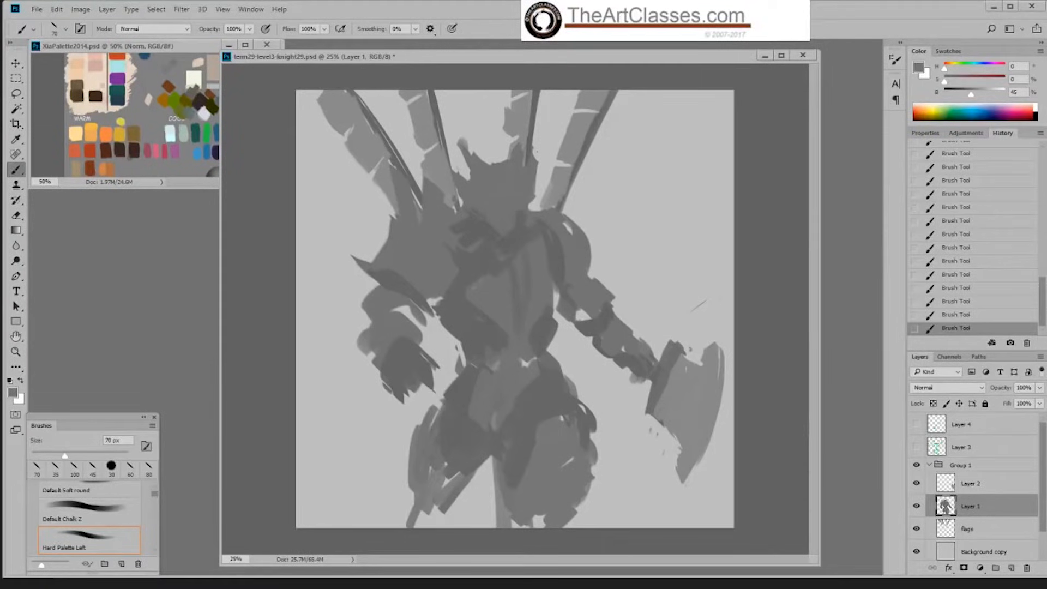
{"action": "left_click_drag", "start_coordinate": [411, 480], "coordinate": [401, 506]}
{"action": "mouse_move", "coordinate": [409, 453]}
{"action": "left_mouse_down"}
{"action": "mouse_move", "coordinate": [400, 482]}
{"action": "mouse_move", "coordinate": [432, 511]}
{"action": "left_mouse_up"}
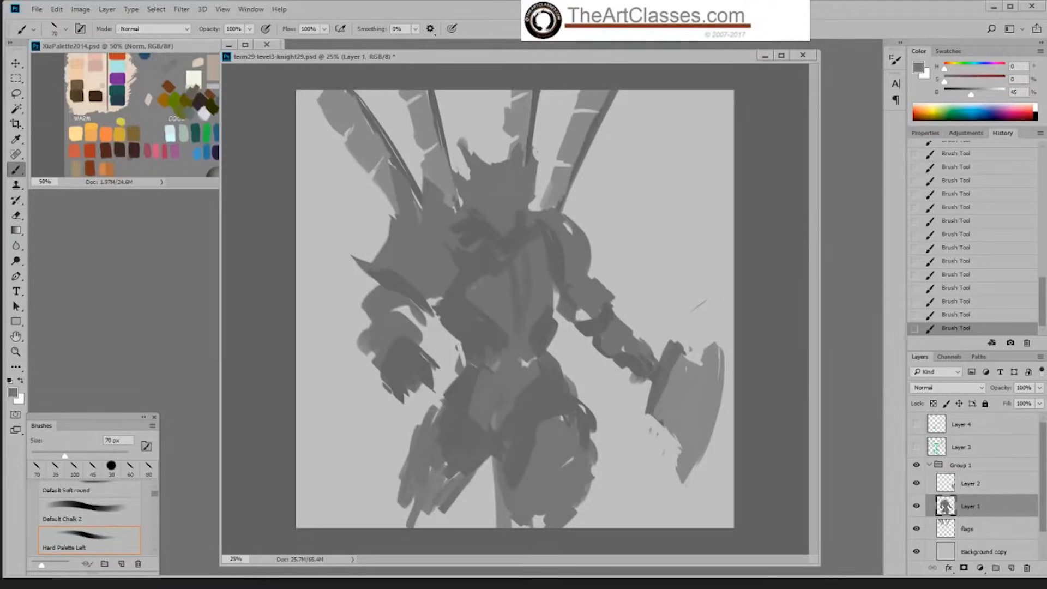
Step: Erase the strip hanging between the legs and trim the outer contour of the axe-side thigh
{"action": "key", "text": "e"}
{"action": "left_click_drag", "start_coordinate": [497, 463], "coordinate": [502, 527]}
{"action": "left_click_drag", "start_coordinate": [593, 432], "coordinate": [571, 377]}
{"action": "mouse_move", "coordinate": [588, 434]}
{"action": "left_mouse_down"}
{"action": "mouse_move", "coordinate": [582, 410]}
{"action": "mouse_move", "coordinate": [585, 420]}
{"action": "left_mouse_up"}
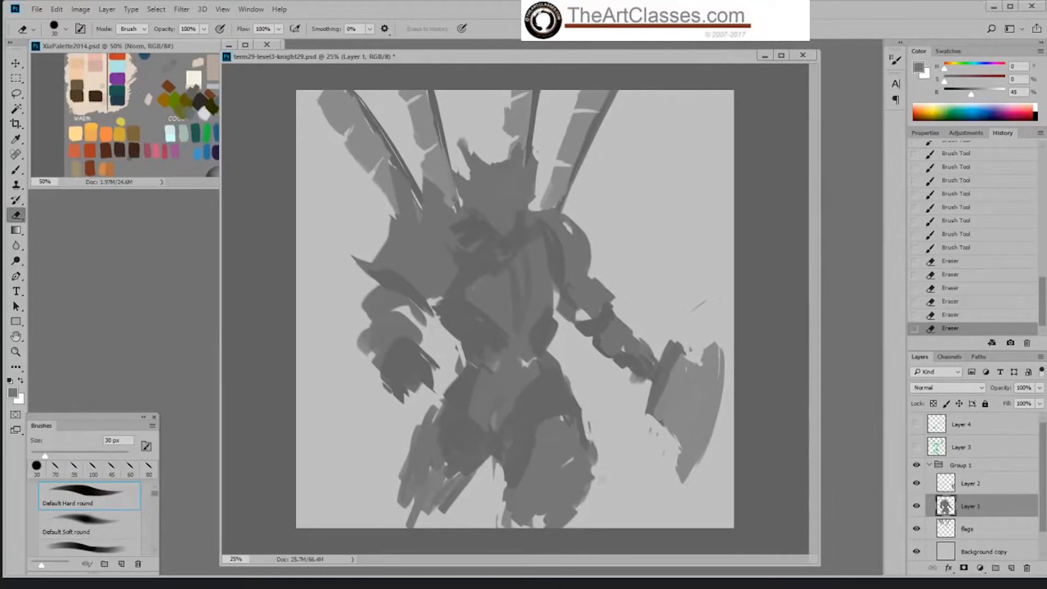
Step: Try the Multiply blend mode on the Background copy layer, and set it back to Normal
{"action": "key", "text": "b"}
{"action": "left_click", "coordinate": [999, 555]}
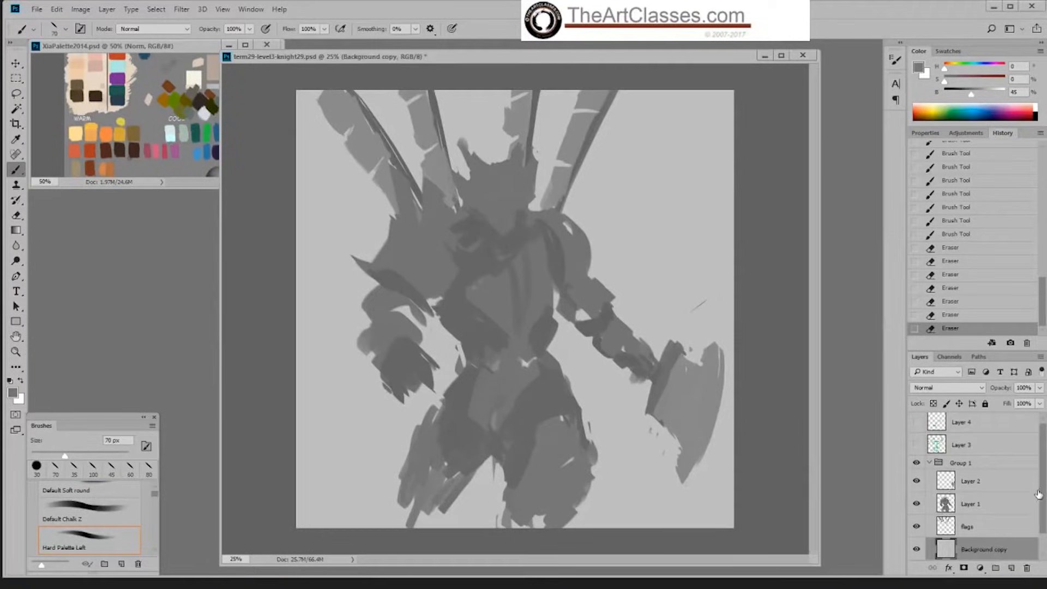
{"action": "left_click_drag", "start_coordinate": [1042, 495], "coordinate": [1044, 513]}
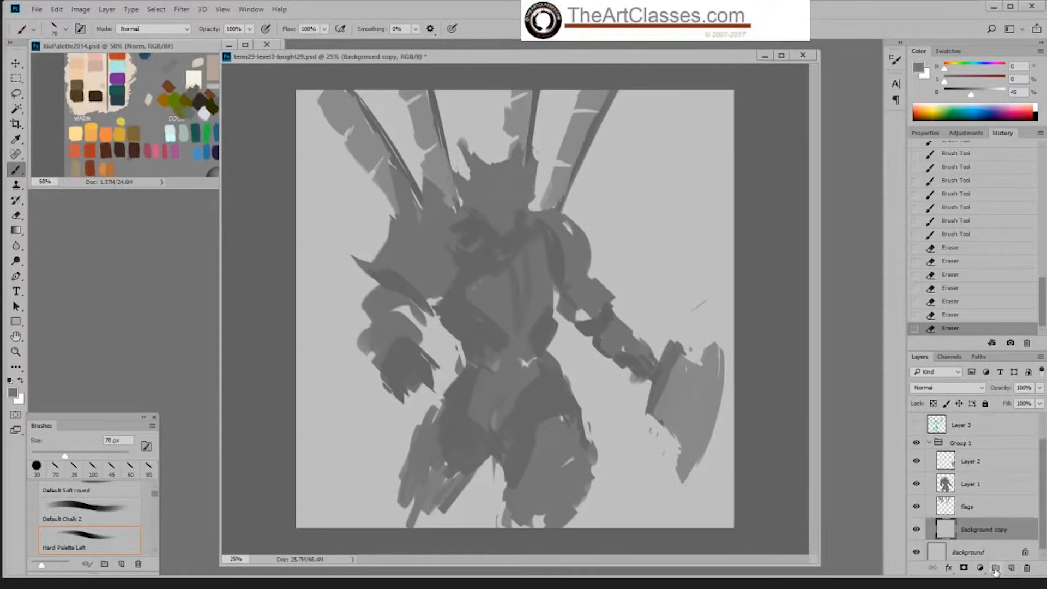
{"action": "left_click", "coordinate": [966, 389]}
{"action": "left_click", "coordinate": [938, 426]}
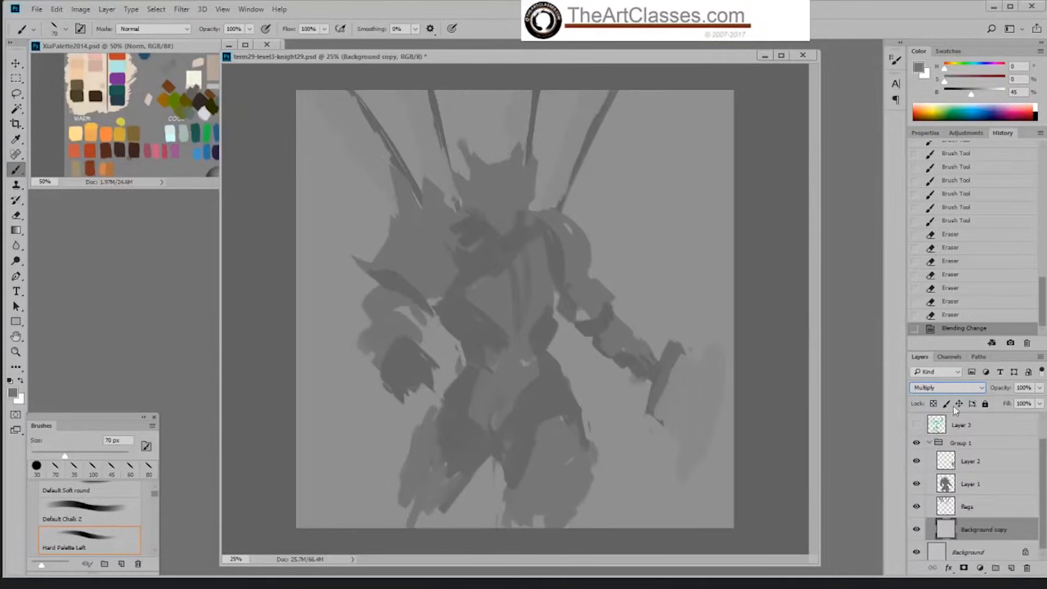
{"action": "left_click", "coordinate": [983, 389]}
{"action": "left_click", "coordinate": [956, 398]}
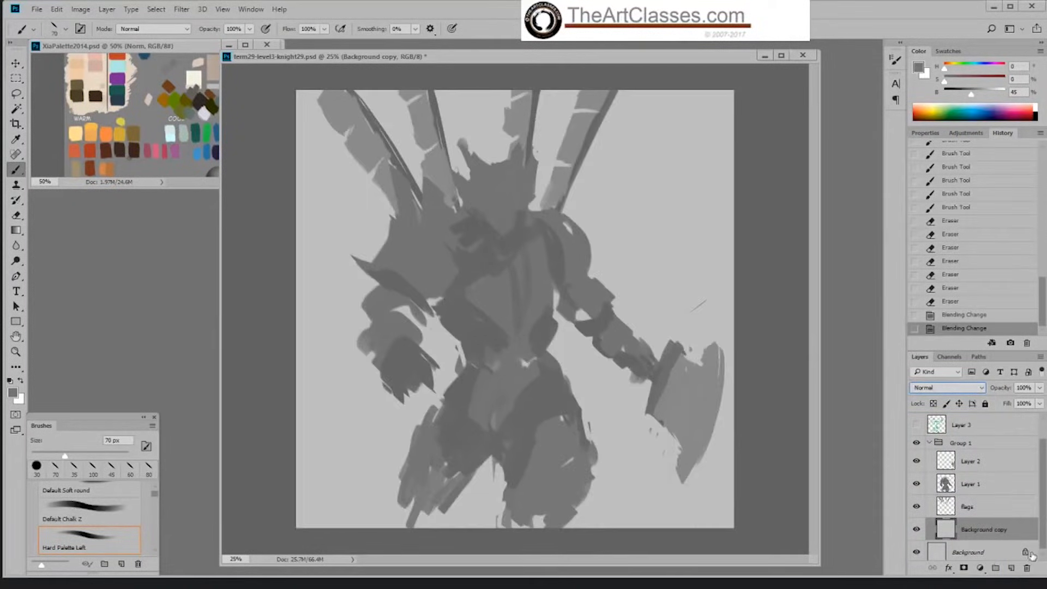
Step: Create a new layer above Background copy and choose the Gradient tool with the foreground grey darkened to 39% brightness
{"action": "left_click", "coordinate": [1012, 569]}
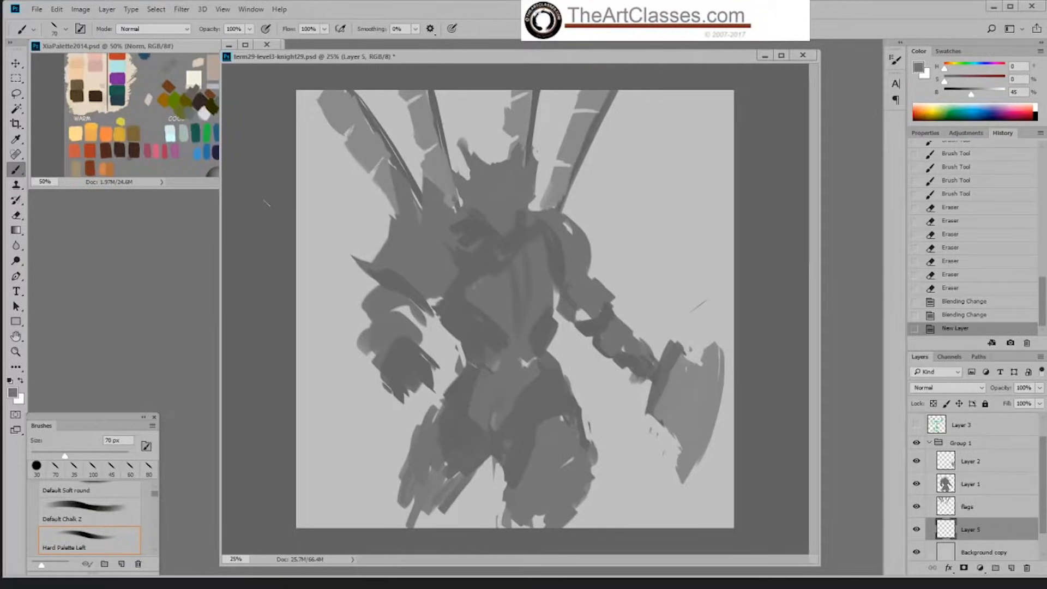
{"action": "left_click", "coordinate": [186, 120]}
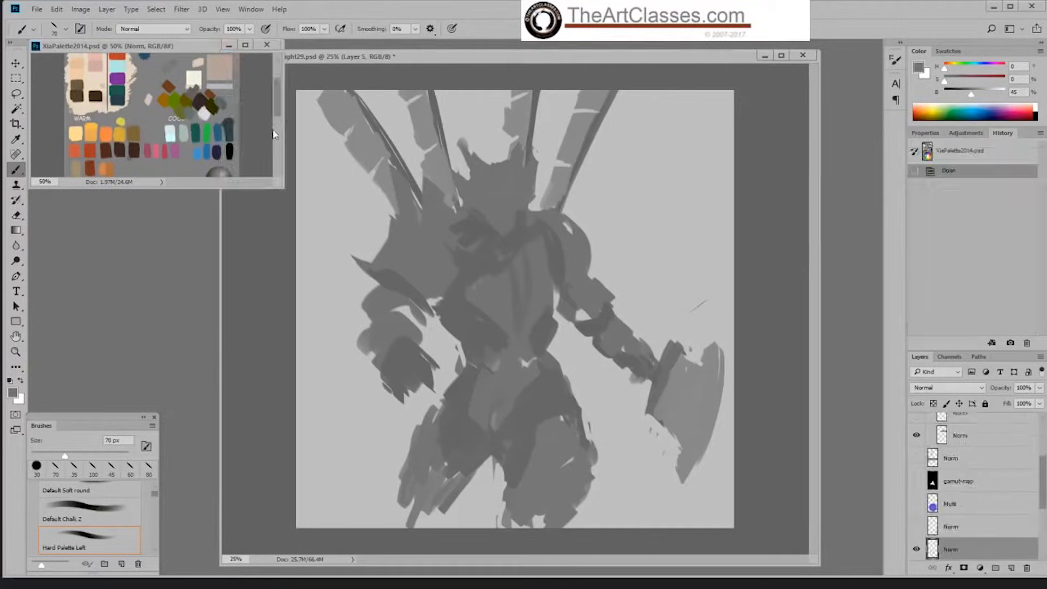
{"action": "scroll", "coordinate": [279, 109], "scroll_direction": "down", "scroll_amount": 2}
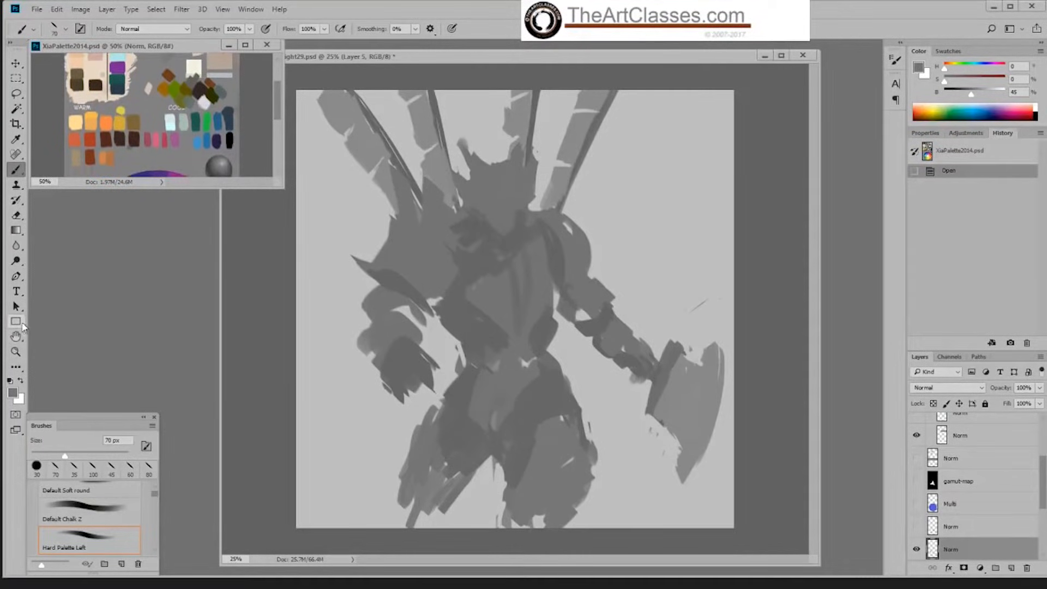
{"action": "left_click", "coordinate": [17, 231]}
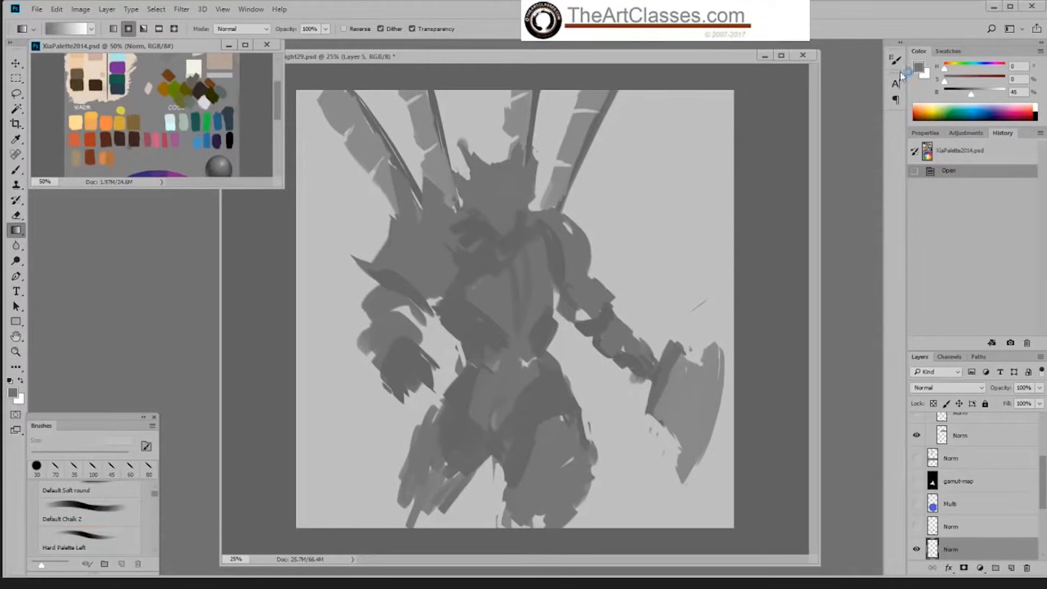
{"action": "left_click_drag", "start_coordinate": [976, 95], "coordinate": [969, 96]}
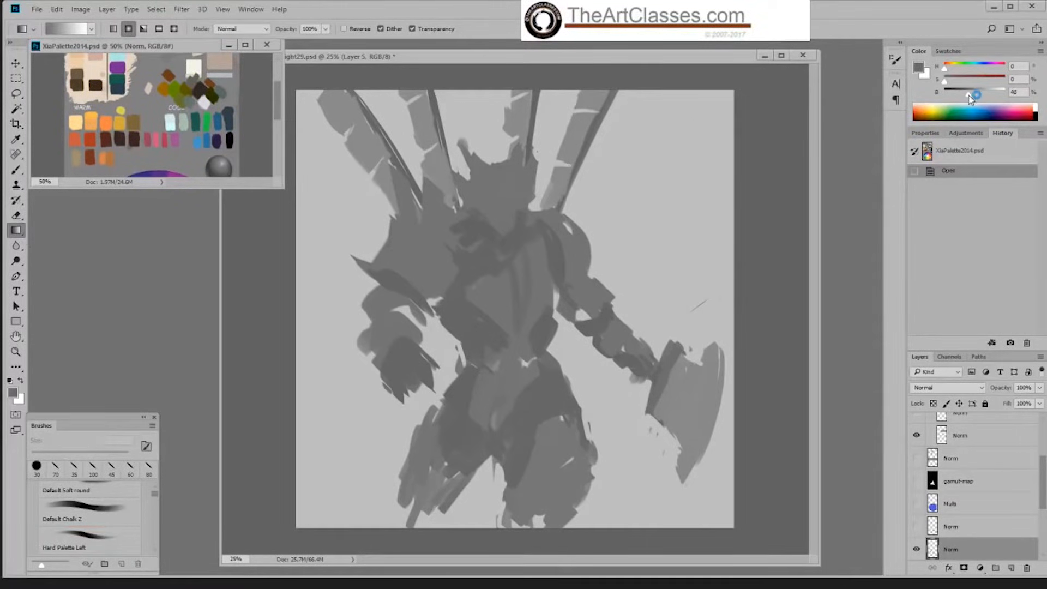
Step: Fill the new background layer with a grey-to-white radial gradient spreading down from the upper edge of the canvas
{"action": "left_click", "coordinate": [633, 94]}
{"action": "left_click_drag", "start_coordinate": [617, 78], "coordinate": [585, 295]}
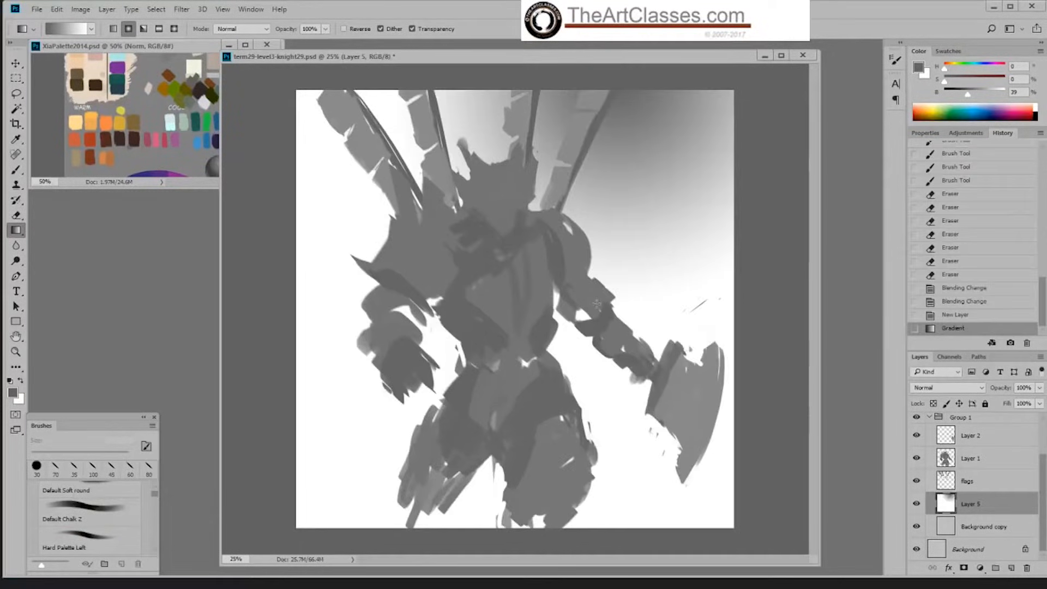
{"action": "left_click_drag", "start_coordinate": [527, 77], "coordinate": [464, 390]}
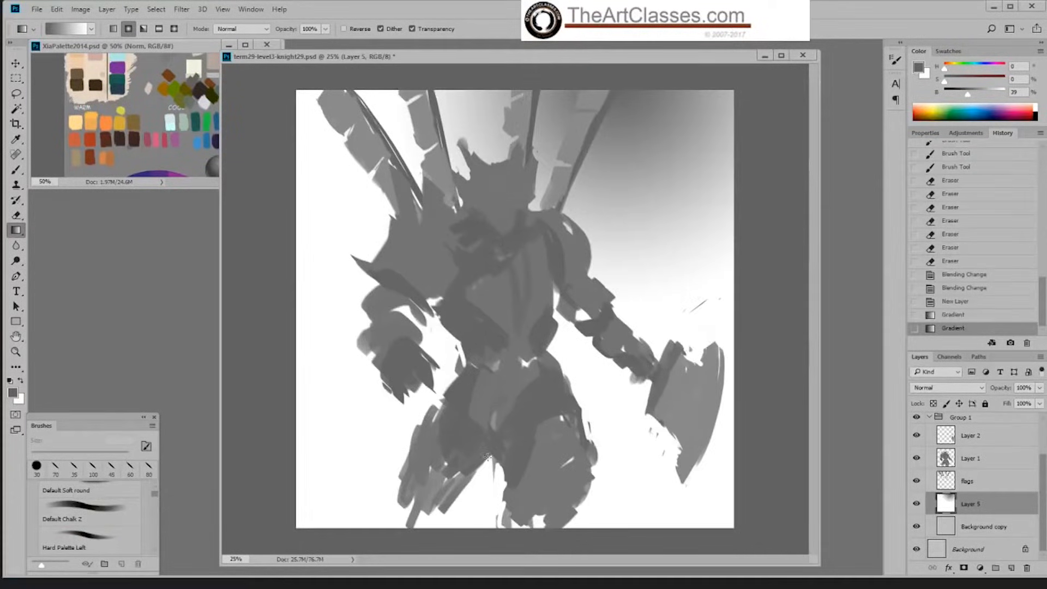
Step: Set the gradient layer's blend mode to Multiply and refill it with a radial gradient spreading down from the canvas's upper edge
{"action": "left_click", "coordinate": [954, 387]}
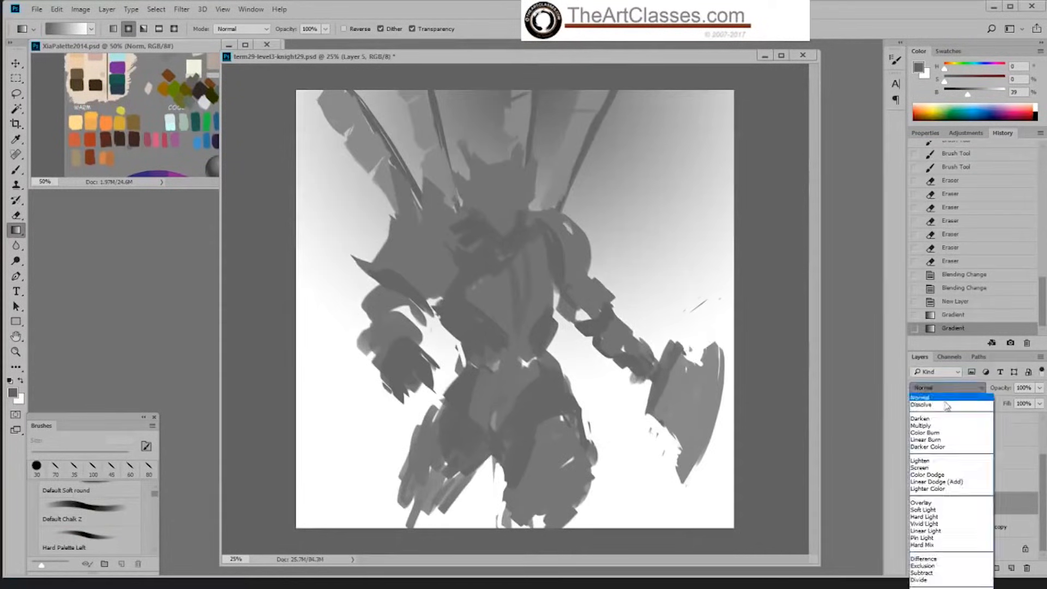
{"action": "left_click", "coordinate": [920, 426]}
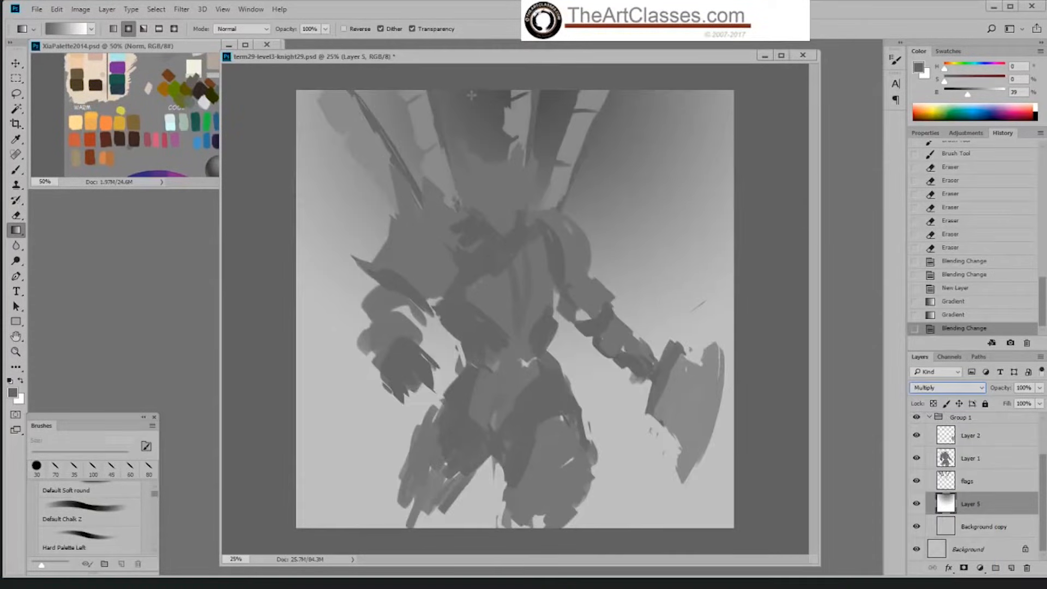
{"action": "left_click_drag", "start_coordinate": [496, 77], "coordinate": [397, 475]}
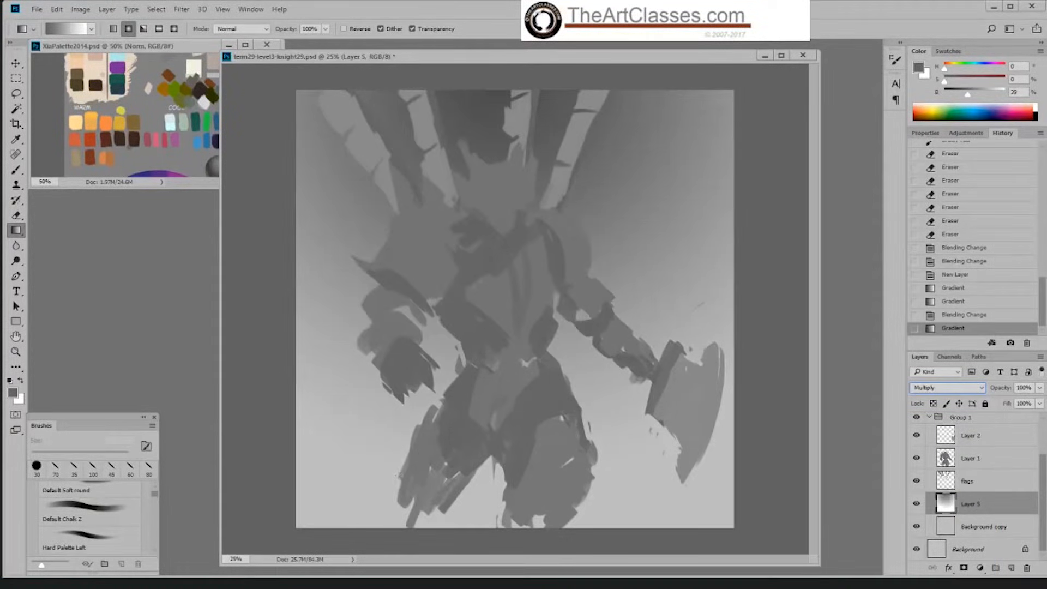
Step: Try radial gradients starting from different points along the canvas's upper edge, and compare the background with the gradient layer hidden
{"action": "left_click", "coordinate": [19, 231]}
{"action": "left_click", "coordinate": [99, 229]}
{"action": "left_click_drag", "start_coordinate": [663, 81], "coordinate": [478, 554]}
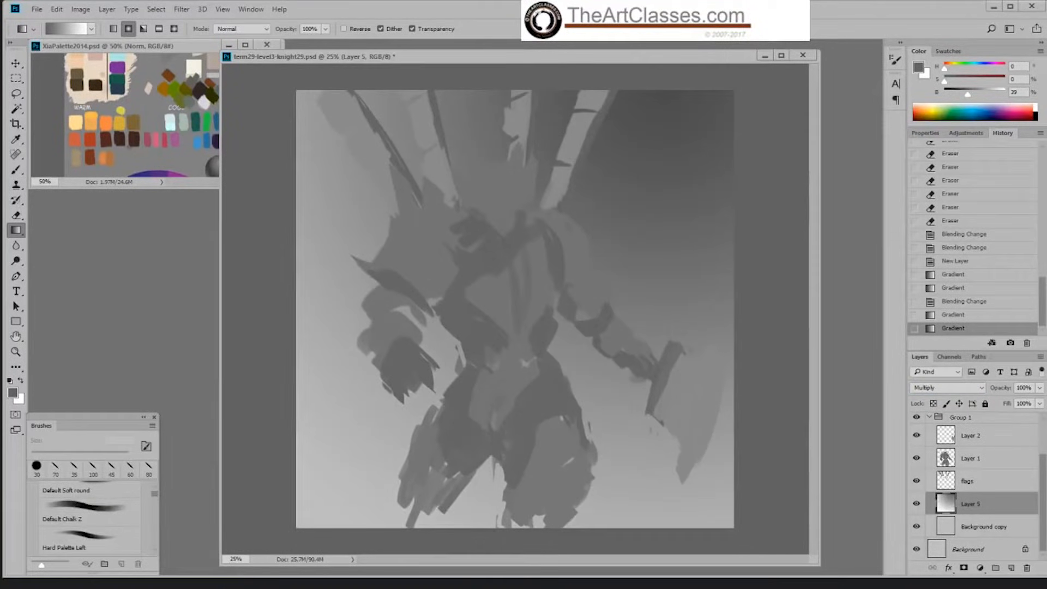
{"action": "left_click_drag", "start_coordinate": [426, 75], "coordinate": [405, 502]}
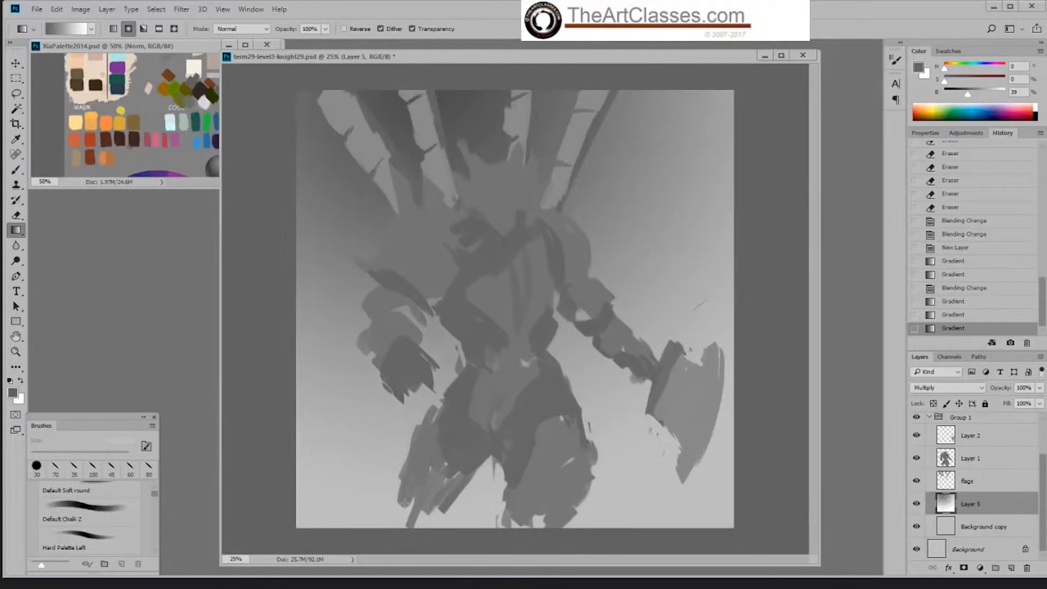
{"action": "right_click", "coordinate": [22, 231]}
{"action": "left_click", "coordinate": [23, 230]}
{"action": "left_click", "coordinate": [917, 503]}
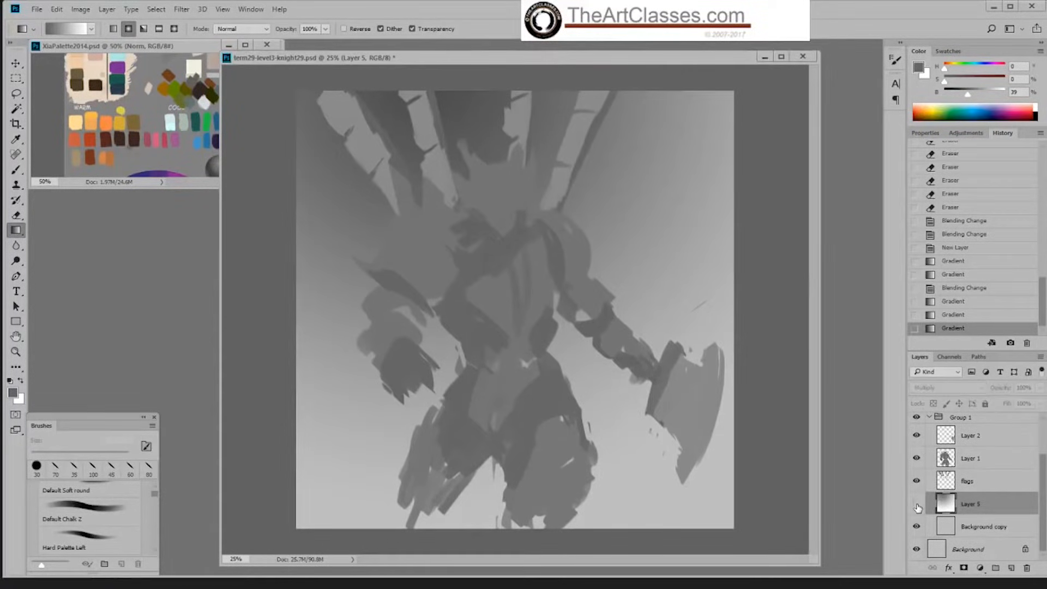
{"action": "left_click", "coordinate": [917, 503]}
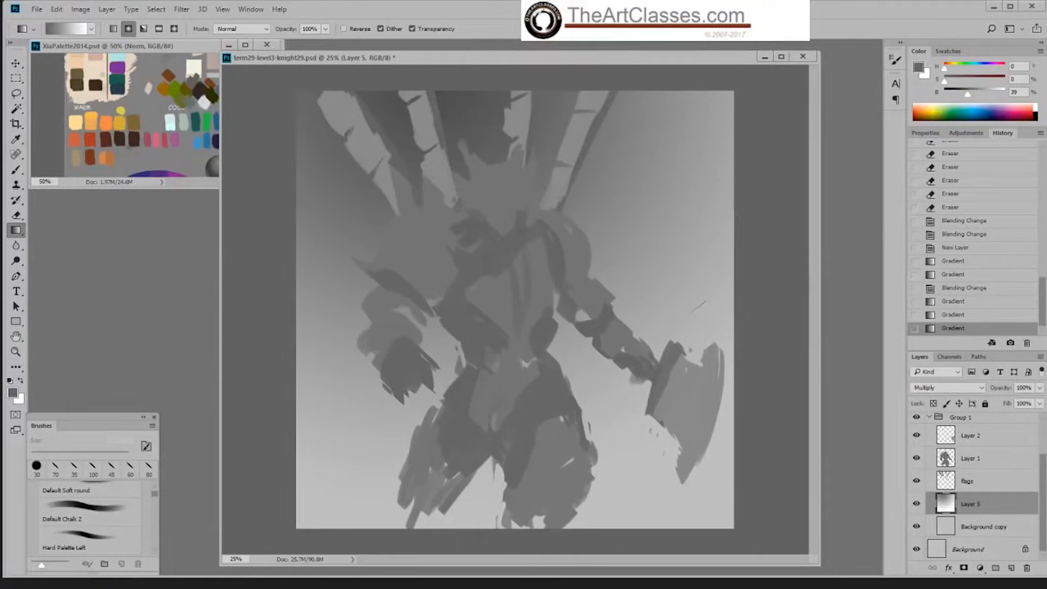
{"action": "left_click_drag", "start_coordinate": [646, 90], "coordinate": [551, 575]}
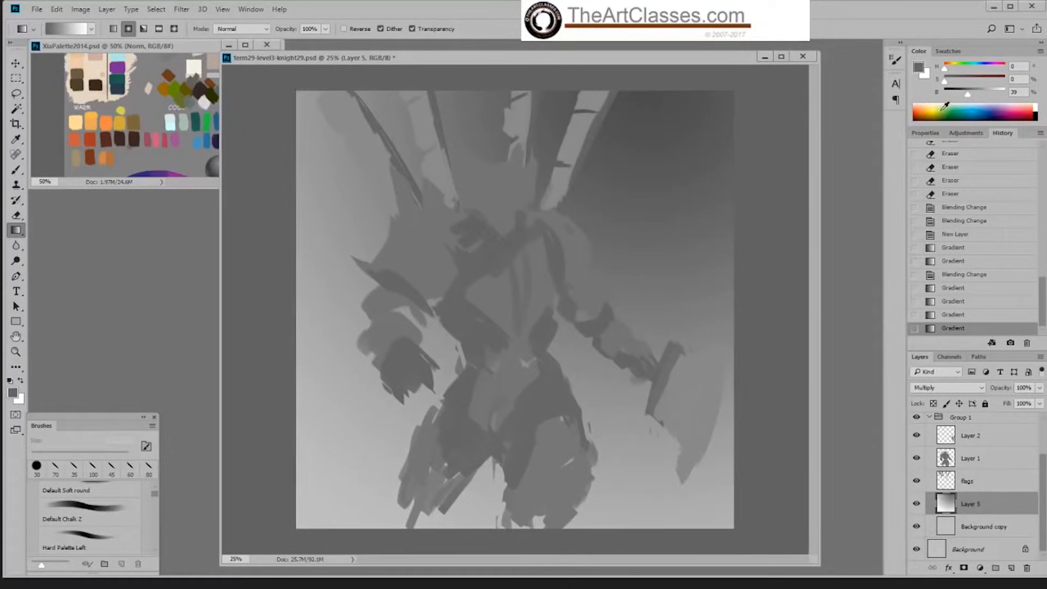
Step: Switch the Gradient tool to Linear and refill the background layer from dark grey above to light below, slanting slightly down-left
{"action": "right_click", "coordinate": [24, 238]}
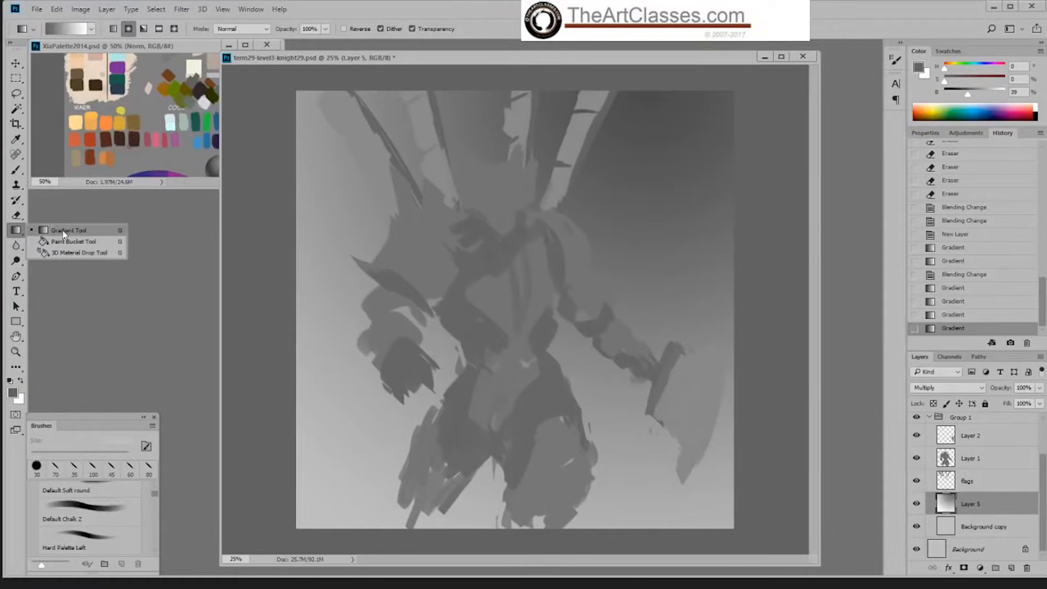
{"action": "left_click", "coordinate": [80, 230]}
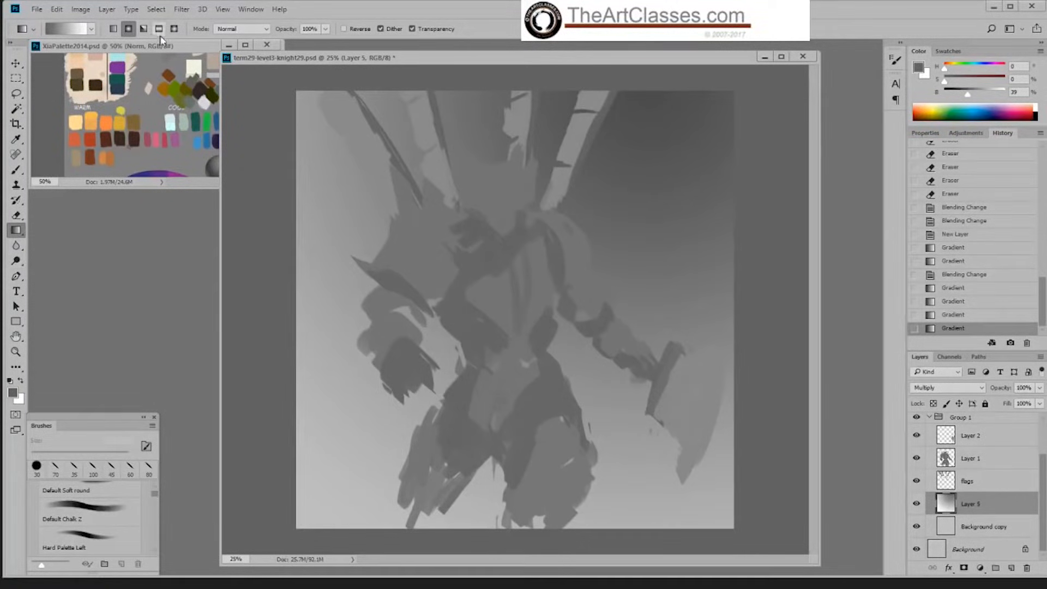
{"action": "left_click", "coordinate": [113, 29]}
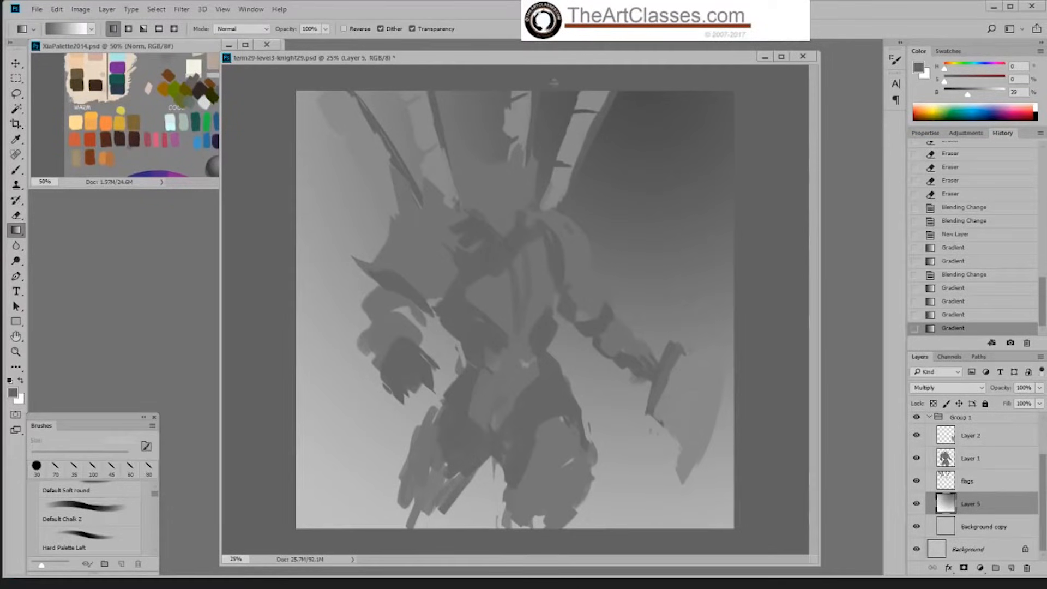
{"action": "left_click_drag", "start_coordinate": [554, 82], "coordinate": [473, 557]}
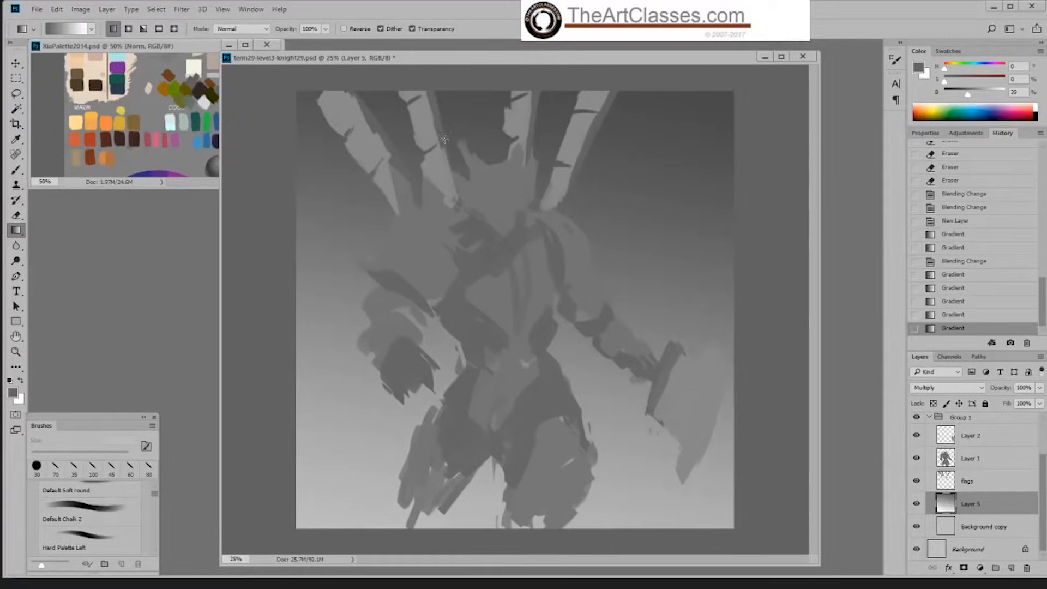
{"action": "key", "text": "bracketright"}
{"action": "key", "text": "bracketright"}
{"action": "key", "text": "bracketright"}
{"action": "key", "text": "bracketright"}
{"action": "key", "text": "bracketright"}
{"action": "key", "text": "bracketright"}
{"action": "key", "text": "bracketright"}
{"action": "key", "text": "bracketright"}
{"action": "key", "text": "bracketright"}
{"action": "key", "text": "bracketright"}
{"action": "key", "text": "bracketright"}
{"action": "key", "text": "bracketright"}
{"action": "key", "text": "bracketright"}
{"action": "left_click", "coordinate": [114, 28]}
{"action": "left_click_drag", "start_coordinate": [585, 85], "coordinate": [471, 547]}
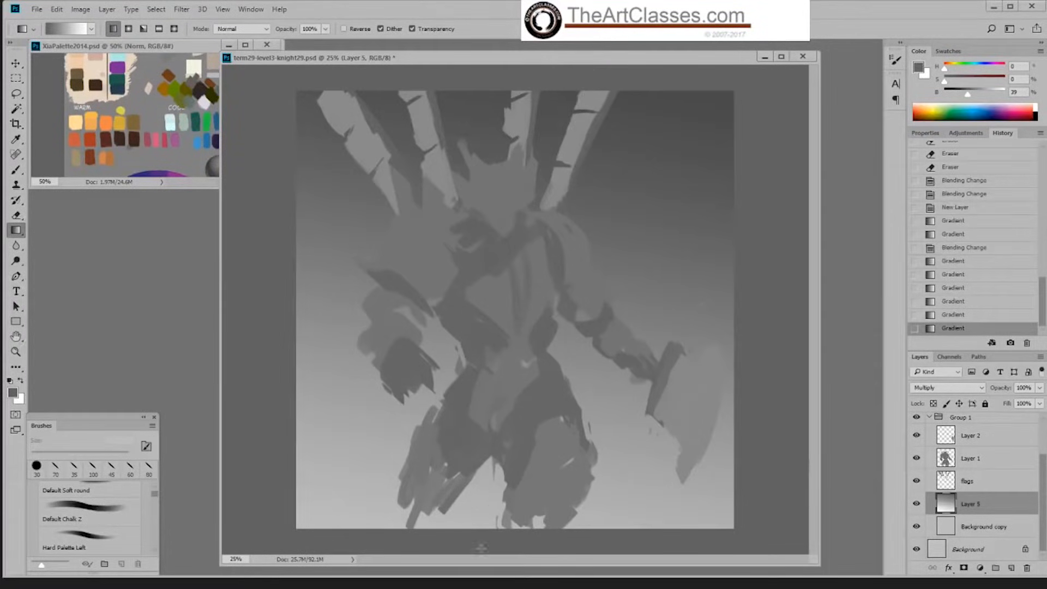
Step: Try linear gradients of varied length and angle behind the figure, mostly running diagonally from the upper-left area to the lower right
{"action": "key", "text": "ctrl+minus"}
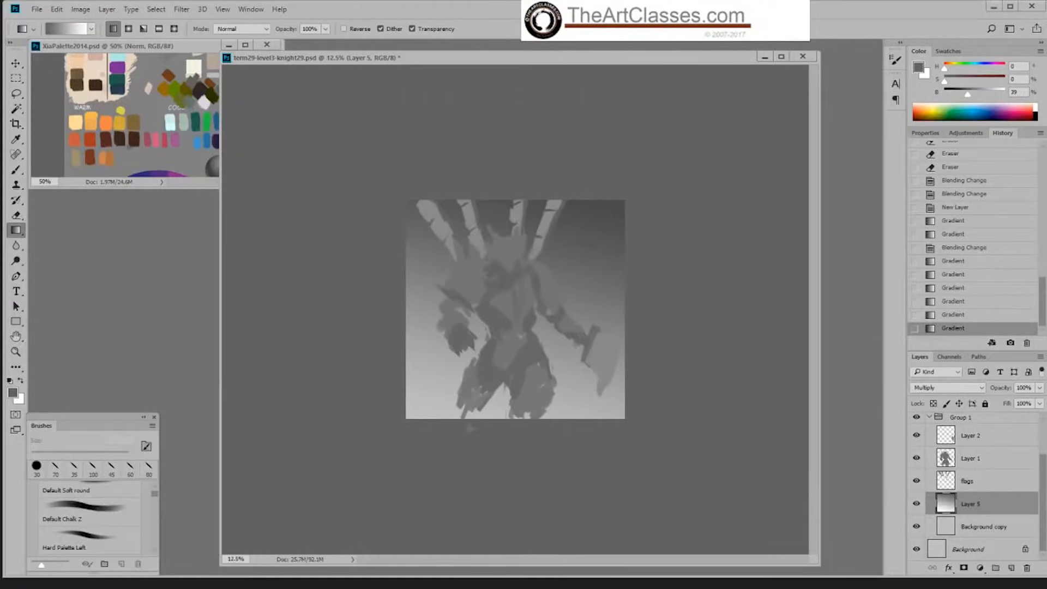
{"action": "left_click_drag", "start_coordinate": [500, 183], "coordinate": [467, 550]}
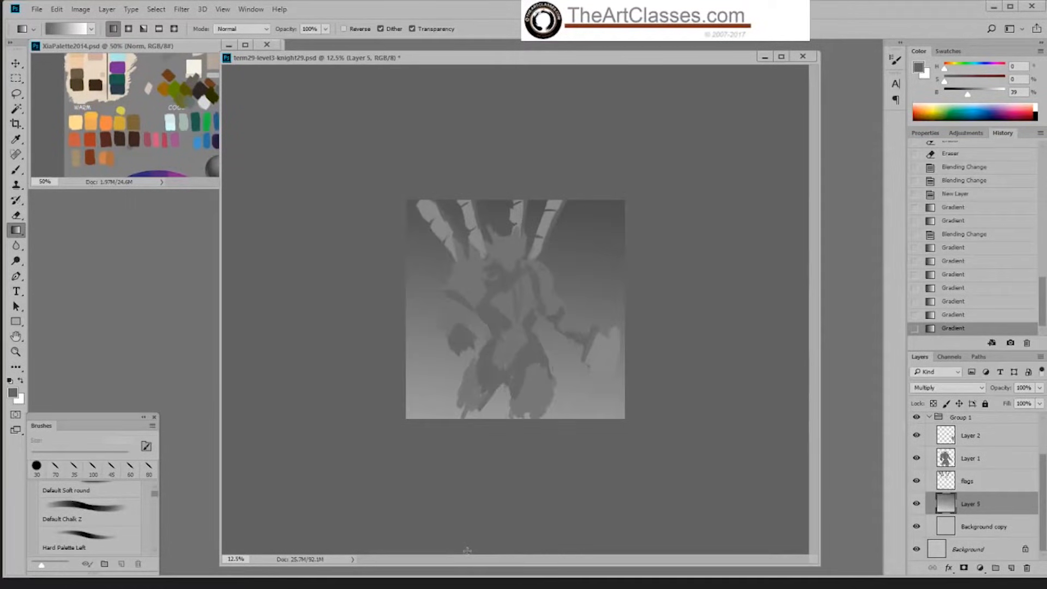
{"action": "left_click_drag", "start_coordinate": [505, 124], "coordinate": [474, 498]}
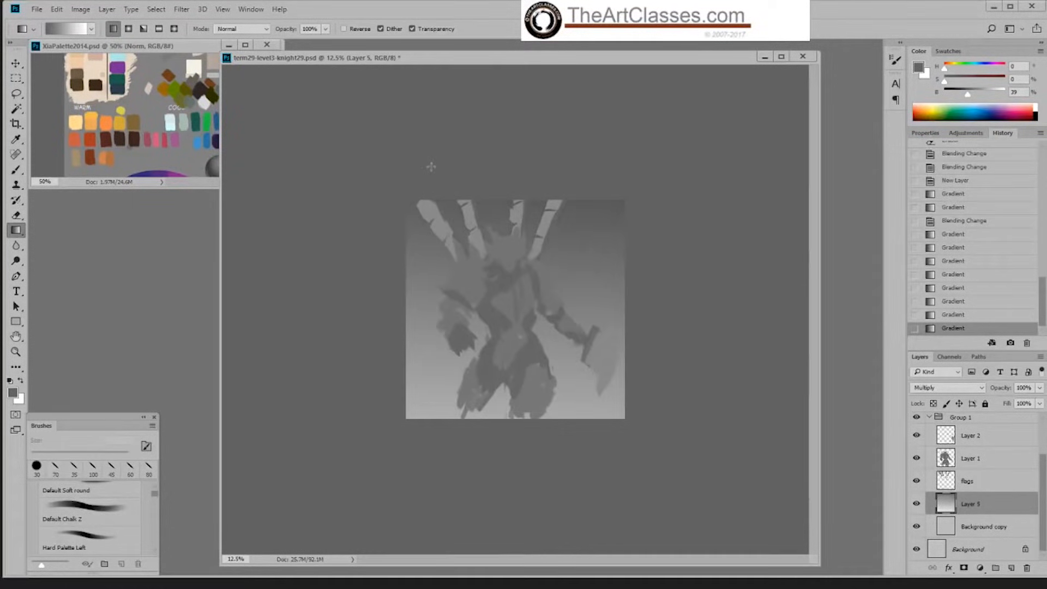
{"action": "left_click_drag", "start_coordinate": [431, 167], "coordinate": [577, 484]}
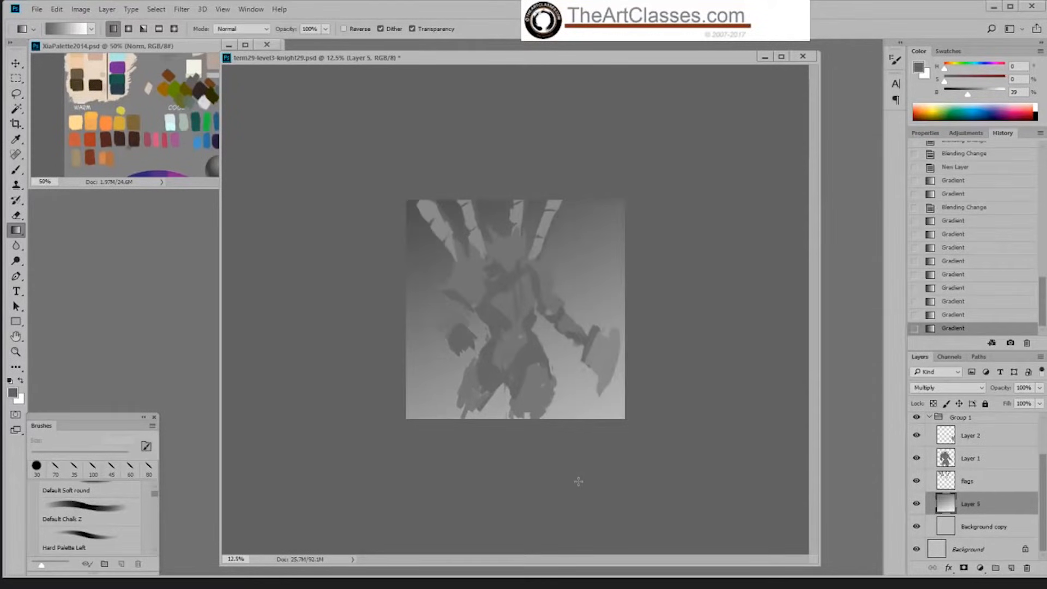
{"action": "left_click_drag", "start_coordinate": [420, 173], "coordinate": [616, 463]}
{"action": "left_click_drag", "start_coordinate": [505, 183], "coordinate": [597, 484]}
{"action": "left_click_drag", "start_coordinate": [425, 103], "coordinate": [565, 482]}
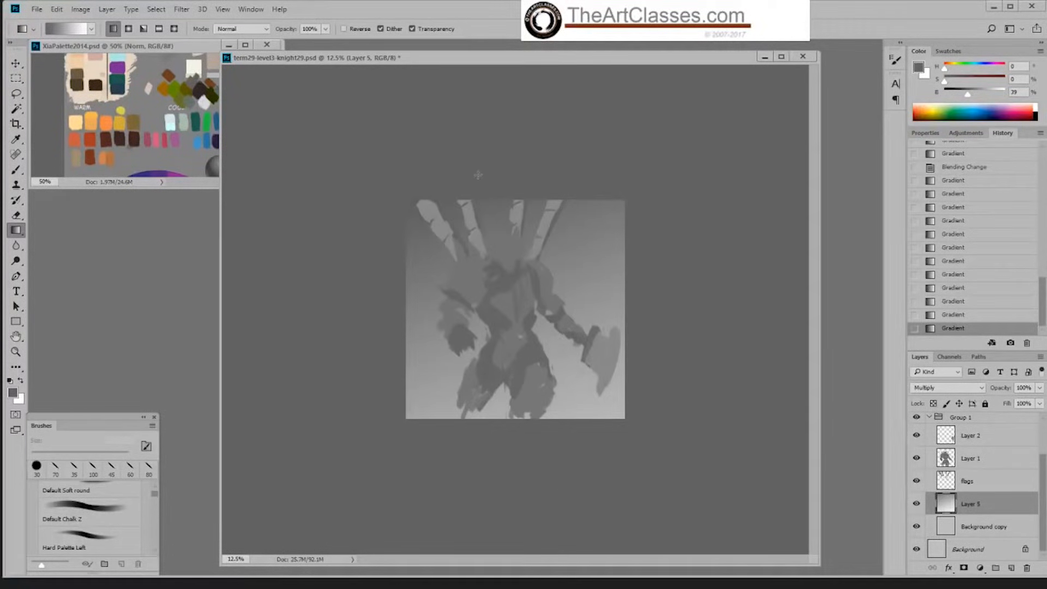
{"action": "left_click_drag", "start_coordinate": [477, 177], "coordinate": [557, 472]}
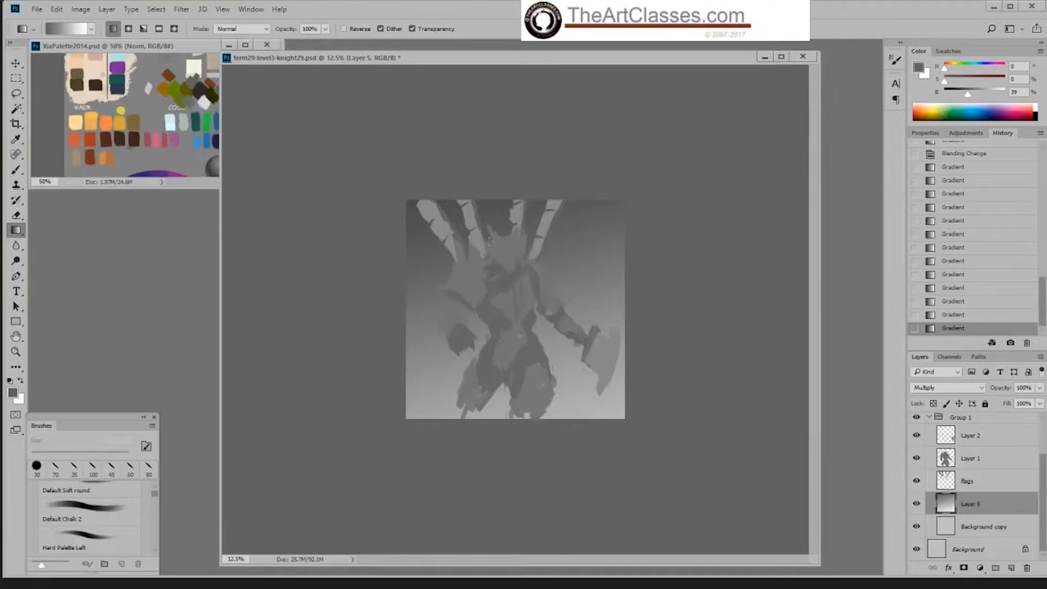
{"action": "left_click_drag", "start_coordinate": [409, 129], "coordinate": [572, 467]}
{"action": "left_click_drag", "start_coordinate": [445, 171], "coordinate": [523, 489]}
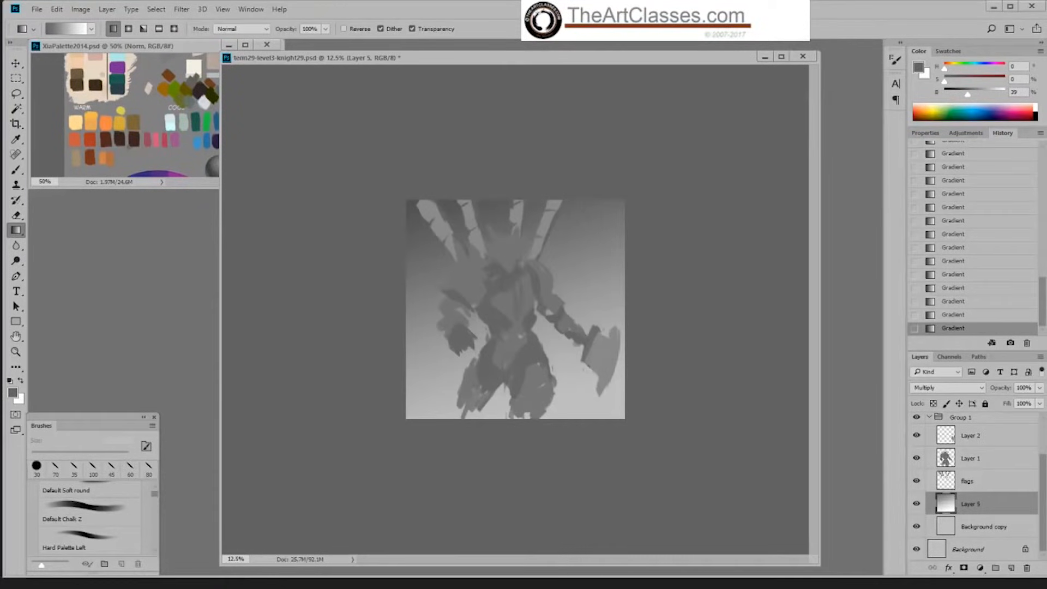
{"action": "left_click_drag", "start_coordinate": [459, 143], "coordinate": [518, 401]}
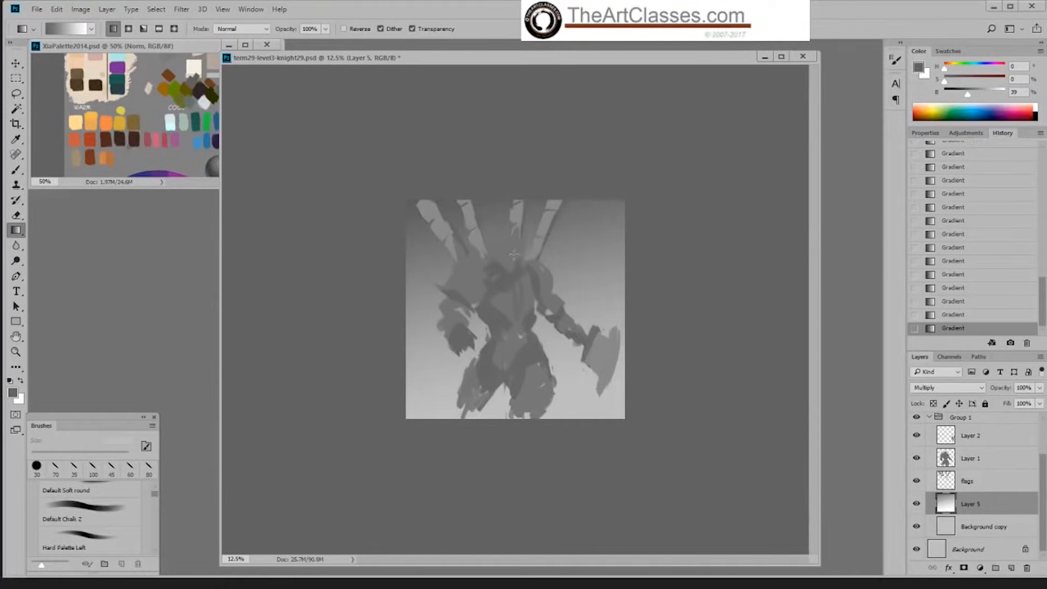
{"action": "left_click_drag", "start_coordinate": [453, 140], "coordinate": [577, 533]}
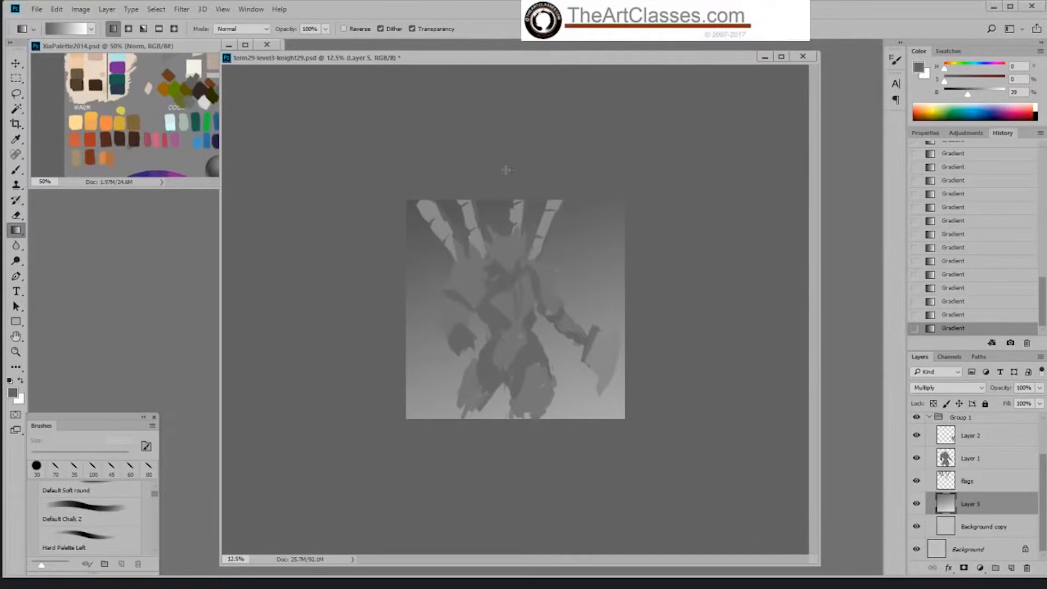
Step: Refill the background layer with a near-vertical linear gradient, dark above the banners and light at the legs, slanting slightly down-right
{"action": "left_click_drag", "start_coordinate": [503, 183], "coordinate": [549, 467]}
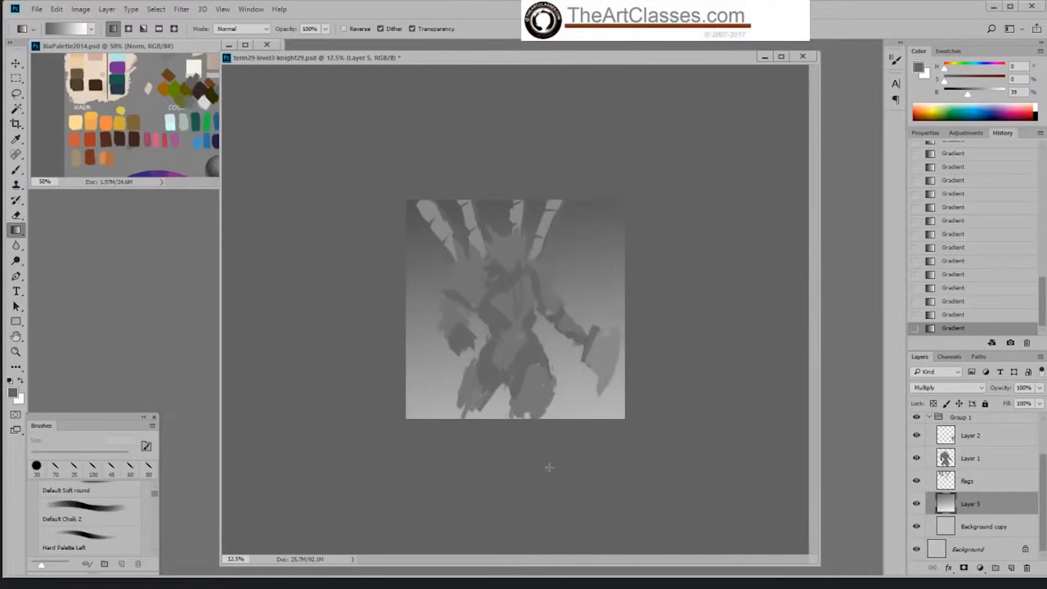
{"action": "left_click_drag", "start_coordinate": [508, 161], "coordinate": [548, 477]}
{"action": "left_click_drag", "start_coordinate": [382, 199], "coordinate": [572, 468]}
{"action": "left_click_drag", "start_coordinate": [458, 139], "coordinate": [571, 488]}
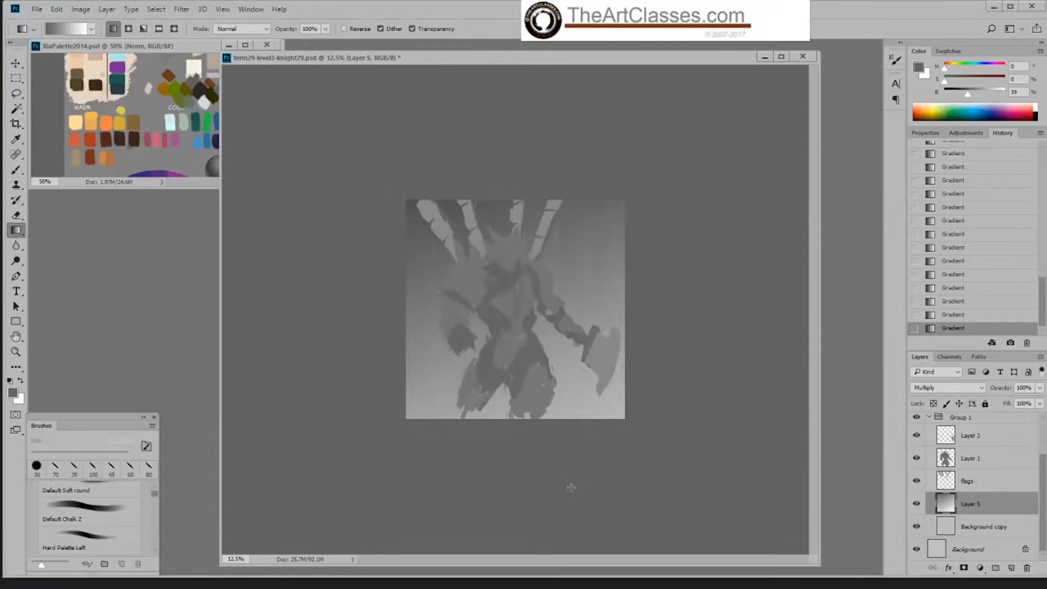
{"action": "left_click_drag", "start_coordinate": [438, 176], "coordinate": [571, 493]}
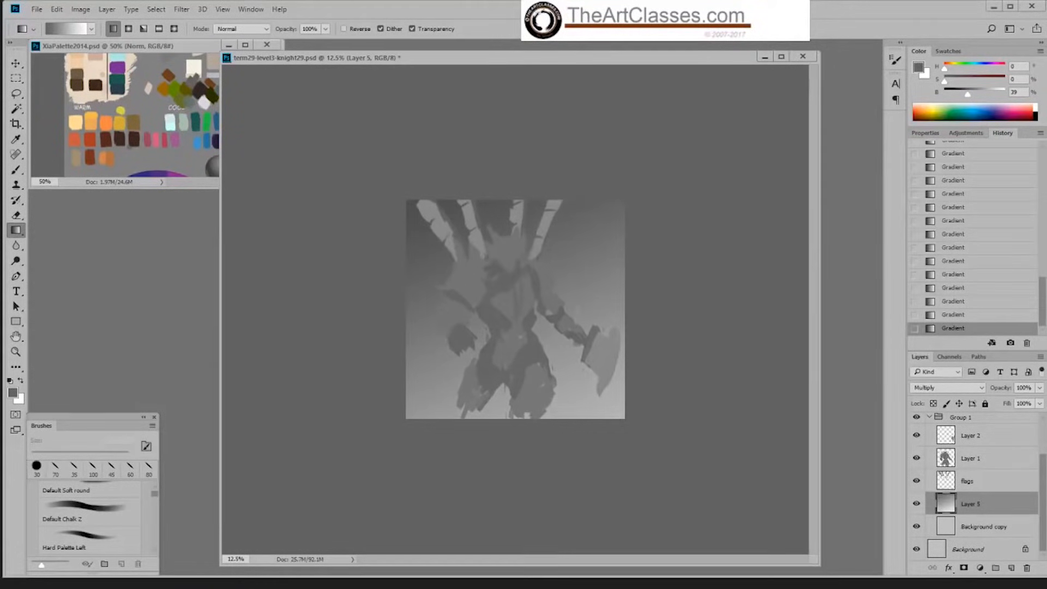
{"action": "left_click_drag", "start_coordinate": [502, 128], "coordinate": [587, 514]}
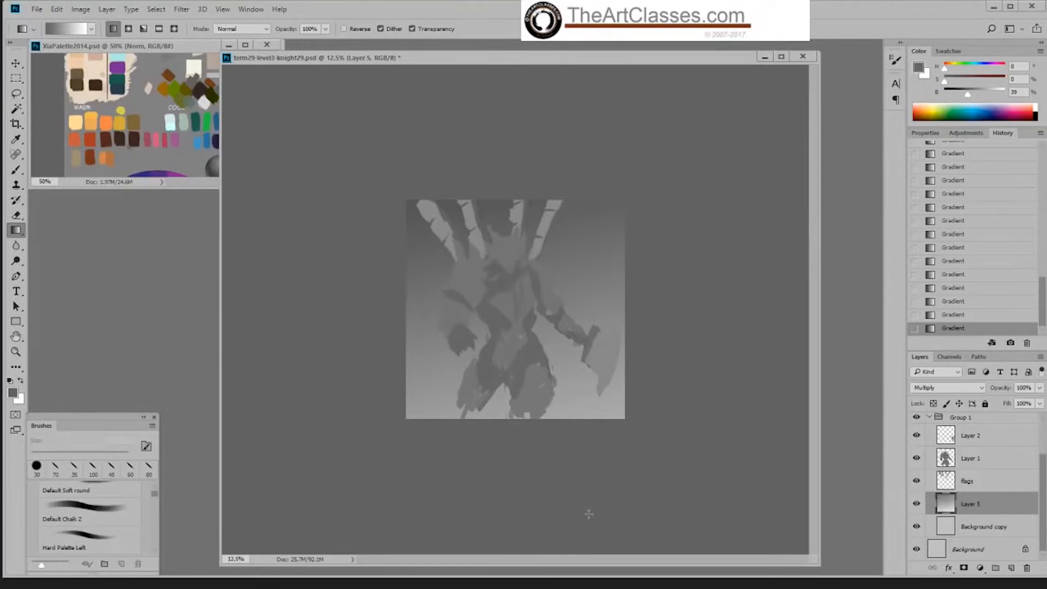
{"action": "left_click_drag", "start_coordinate": [442, 184], "coordinate": [567, 471]}
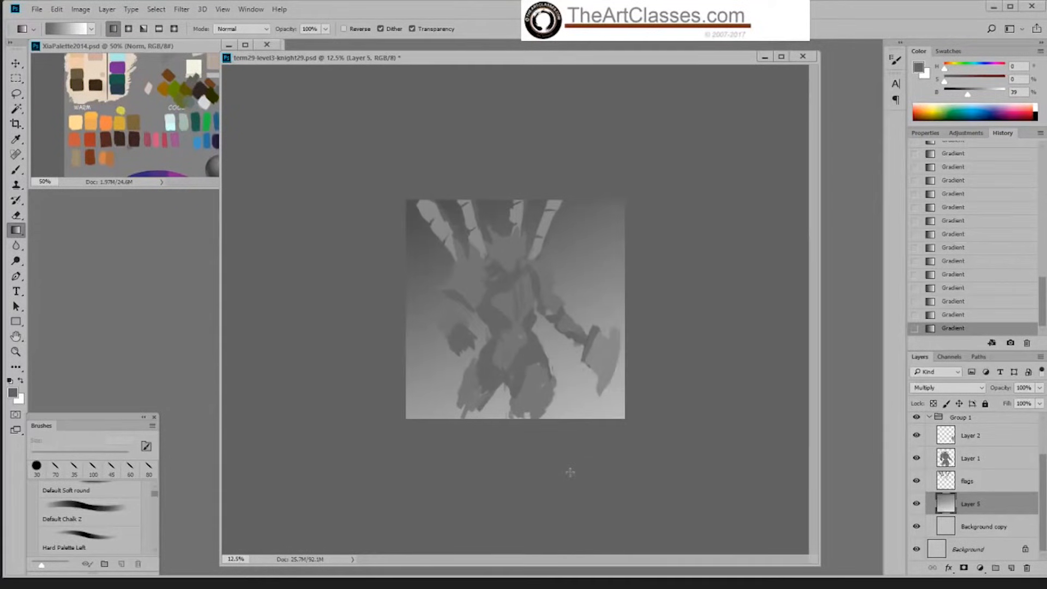
{"action": "left_click_drag", "start_coordinate": [518, 181], "coordinate": [583, 477]}
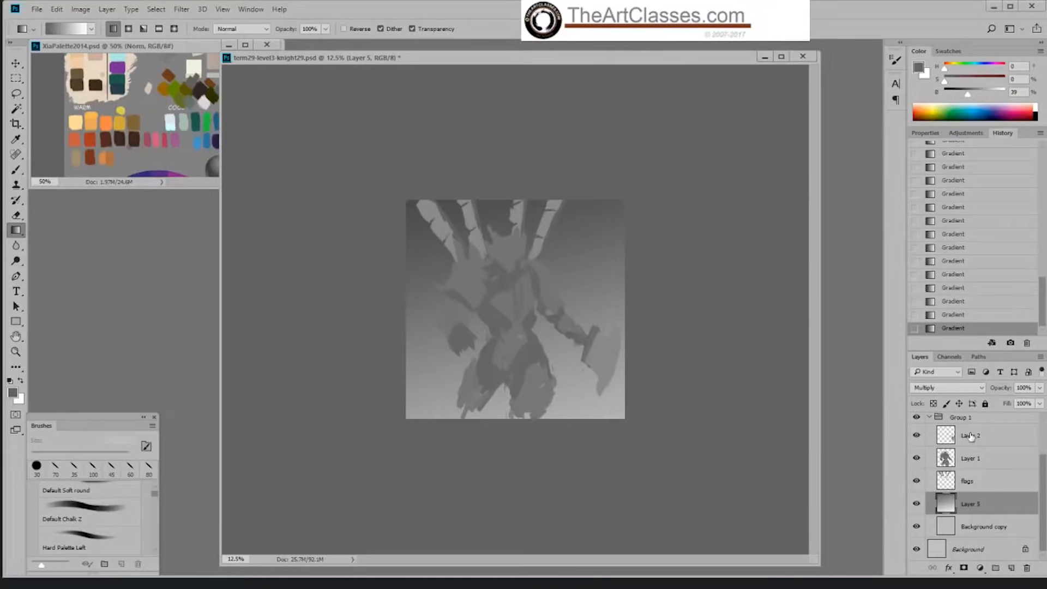
Step: Make Layer 1 active, load its silhouette as a selection to check the figure's outline, and deselect it
{"action": "left_click", "coordinate": [977, 459]}
{"action": "key", "text": "ctrl+plus"}
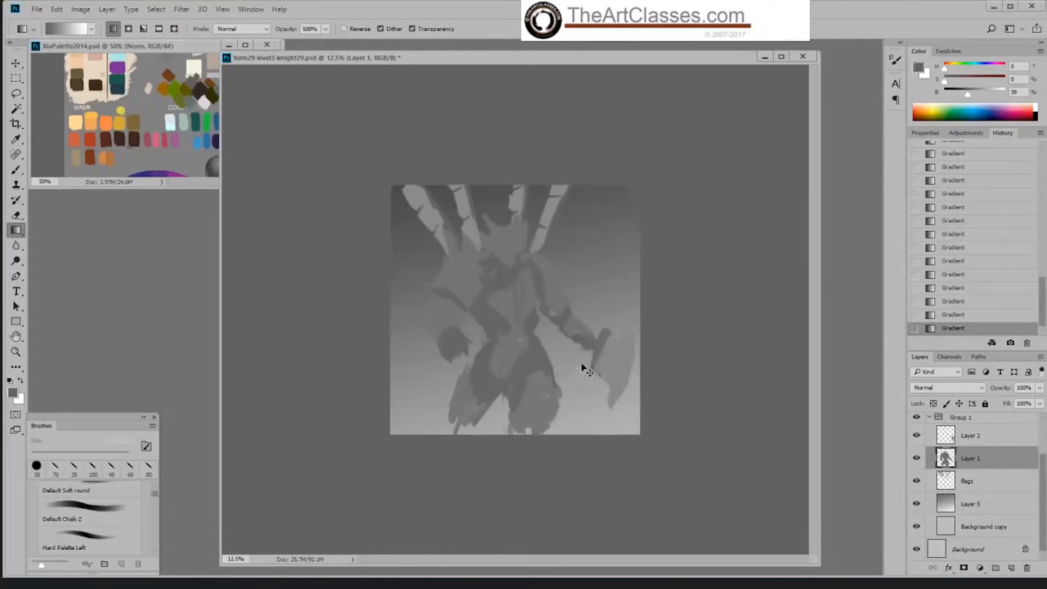
{"action": "key", "text": "ctrl+plus"}
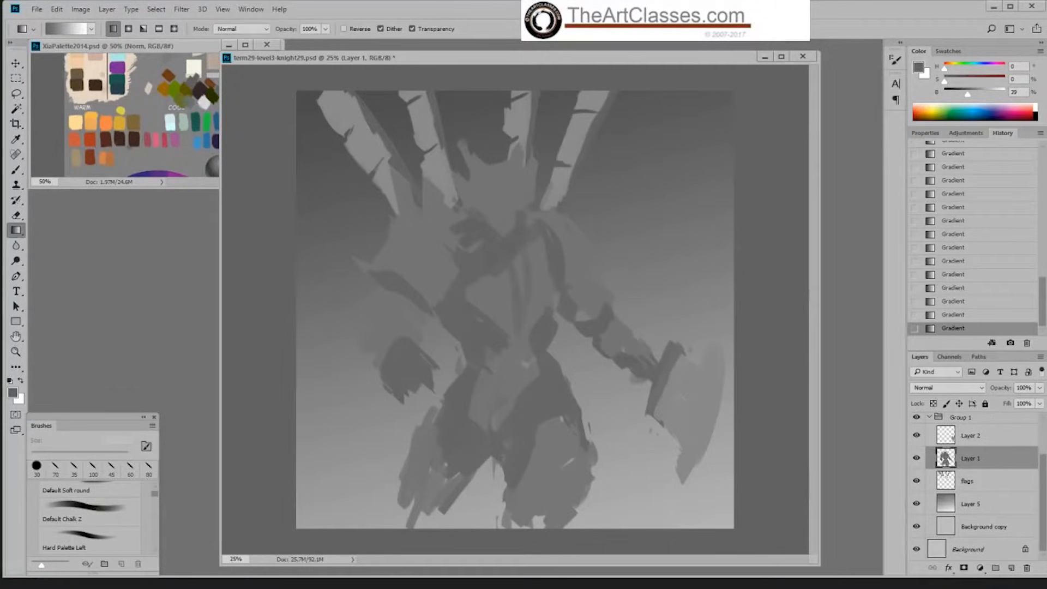
{"action": "key", "text": "ctrl+minus"}
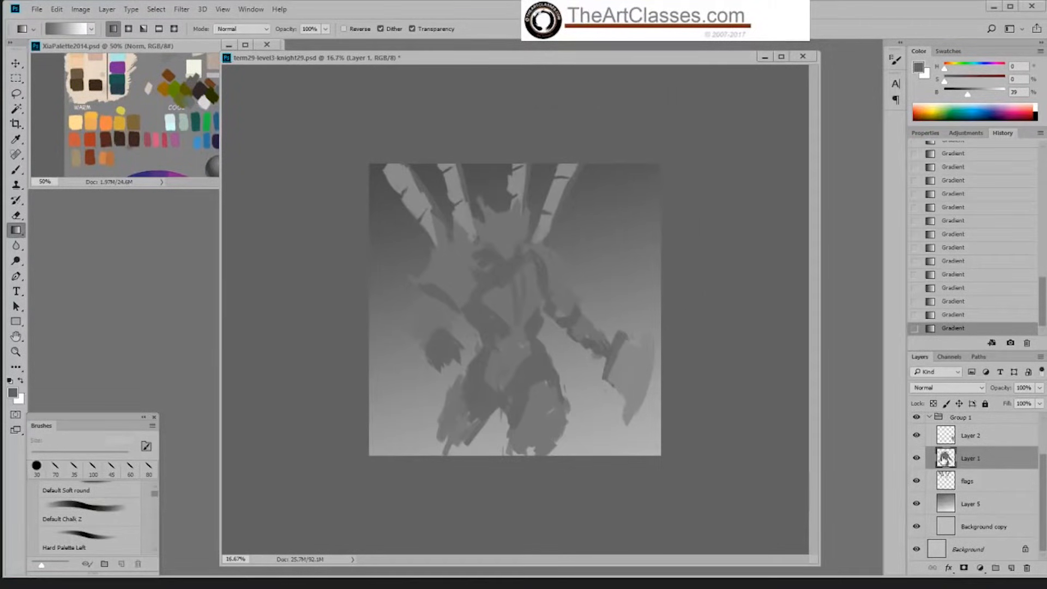
{"action": "left_click", "coordinate": [944, 460], "text": "ctrl"}
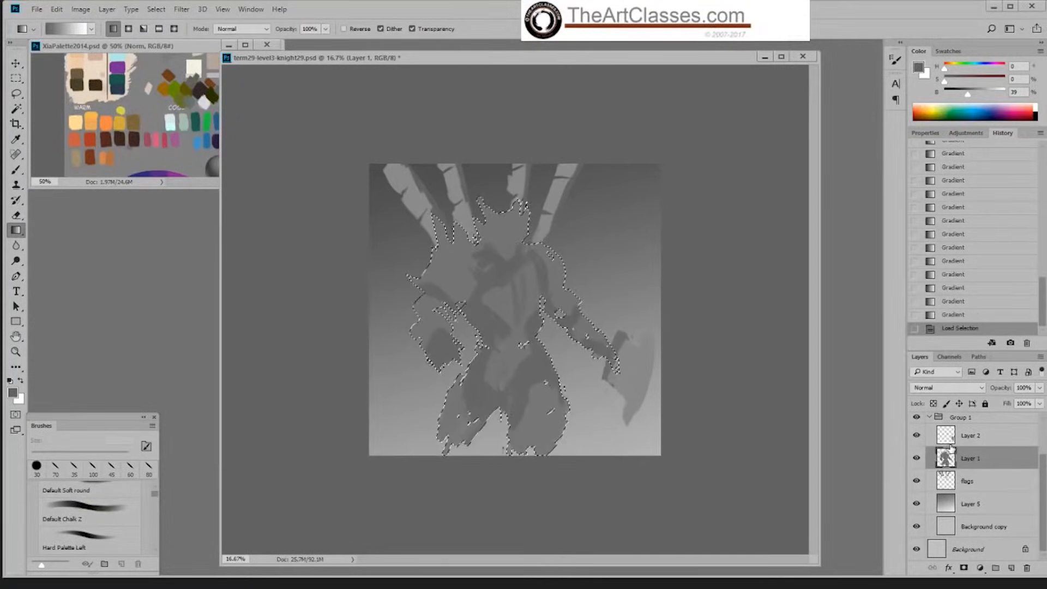
{"action": "key", "text": "ctrl+d"}
Step: Choose the Brush tool and sample the lighter grey of 47% brightness from the axe-side leg
{"action": "key", "text": "b"}
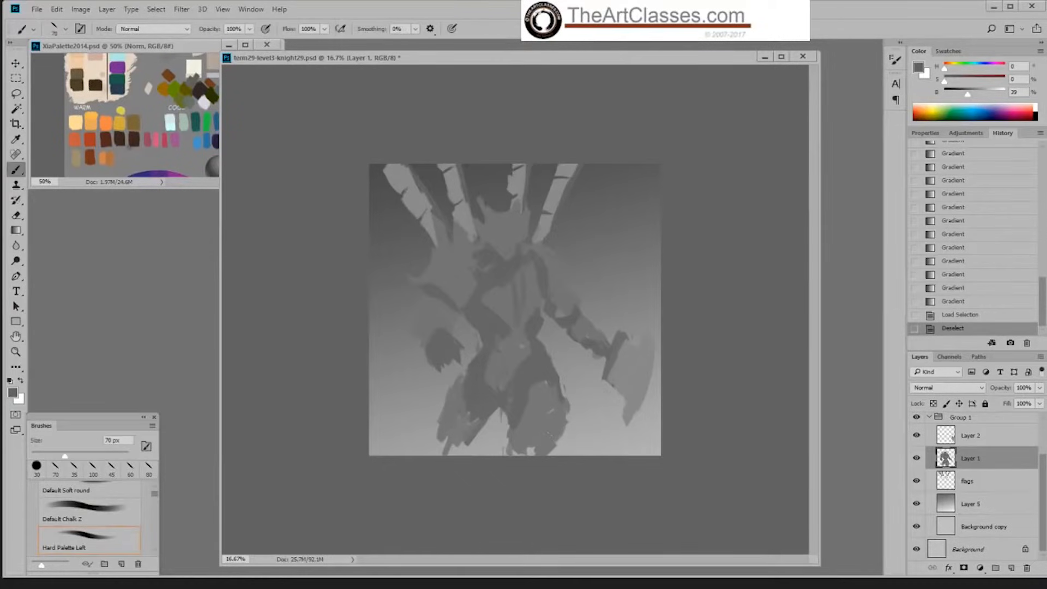
{"action": "left_click", "coordinate": [540, 432], "text": "alt"}
{"action": "key", "text": "ctrl+plus"}
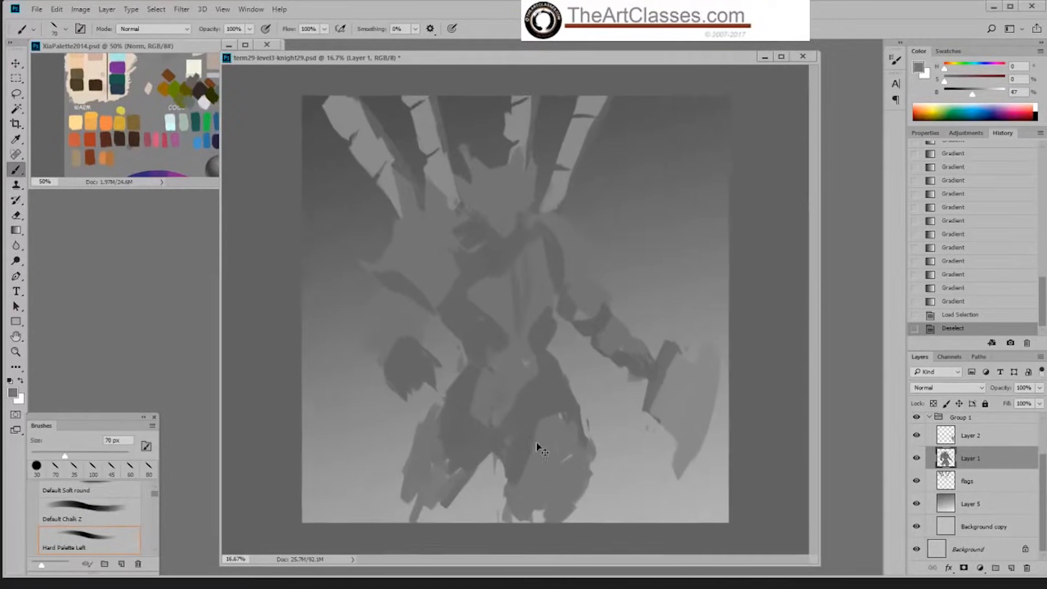
{"action": "key", "text": "ctrl+minus"}
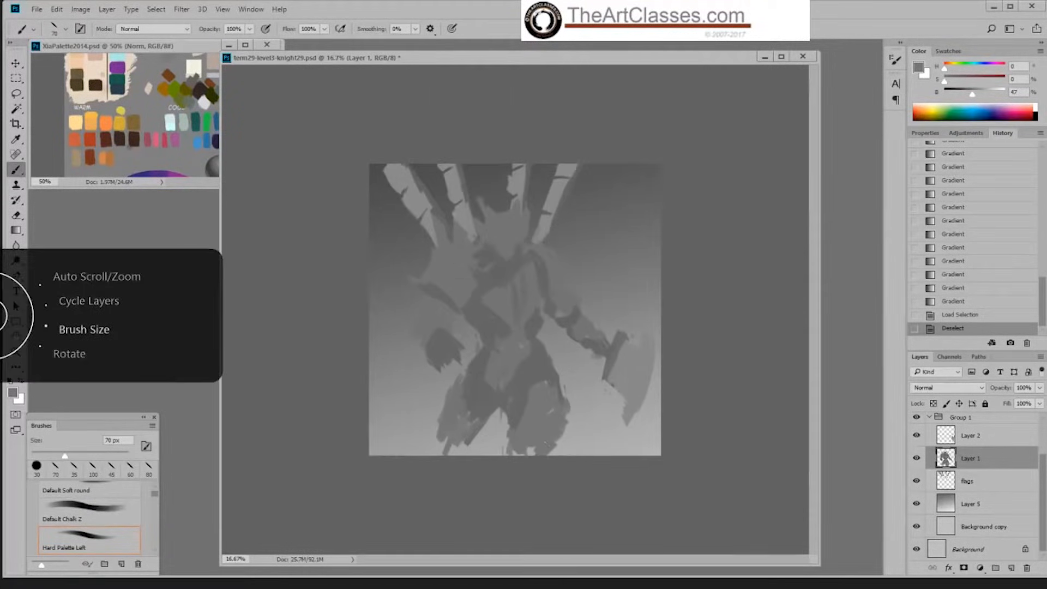
Step: Extend both of the knight's legs down to the canvas edge with a 175 px brush in the sampled grey
{"action": "key", "text": "bracketright"}
{"action": "key", "text": "bracketright"}
{"action": "key", "text": "bracketright"}
{"action": "key", "text": "bracketright"}
{"action": "key", "text": "bracketright"}
{"action": "key", "text": "bracketright"}
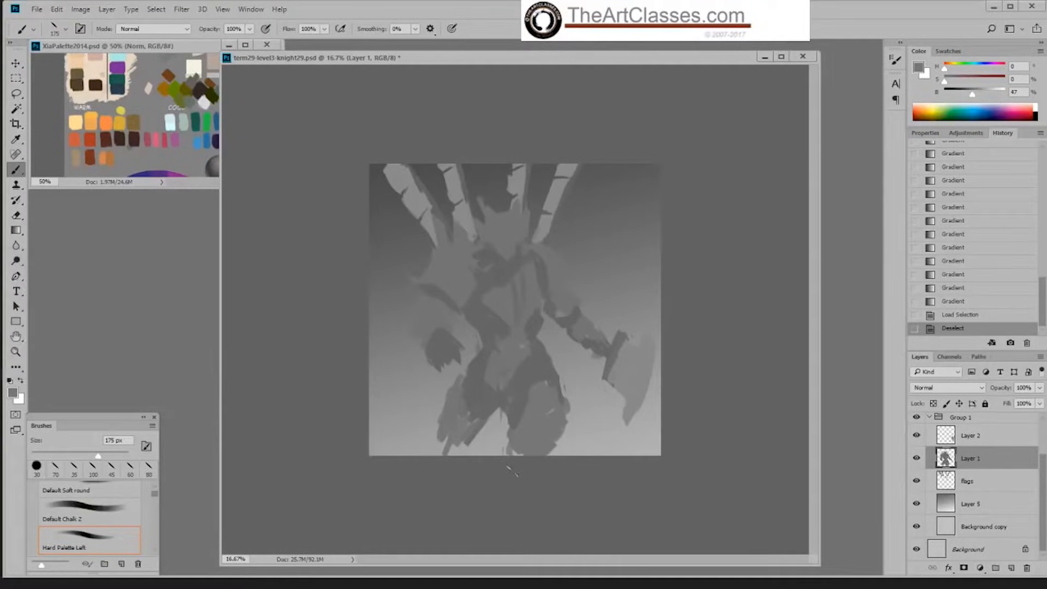
{"action": "left_click", "coordinate": [522, 478]}
{"action": "left_click", "coordinate": [522, 478]}
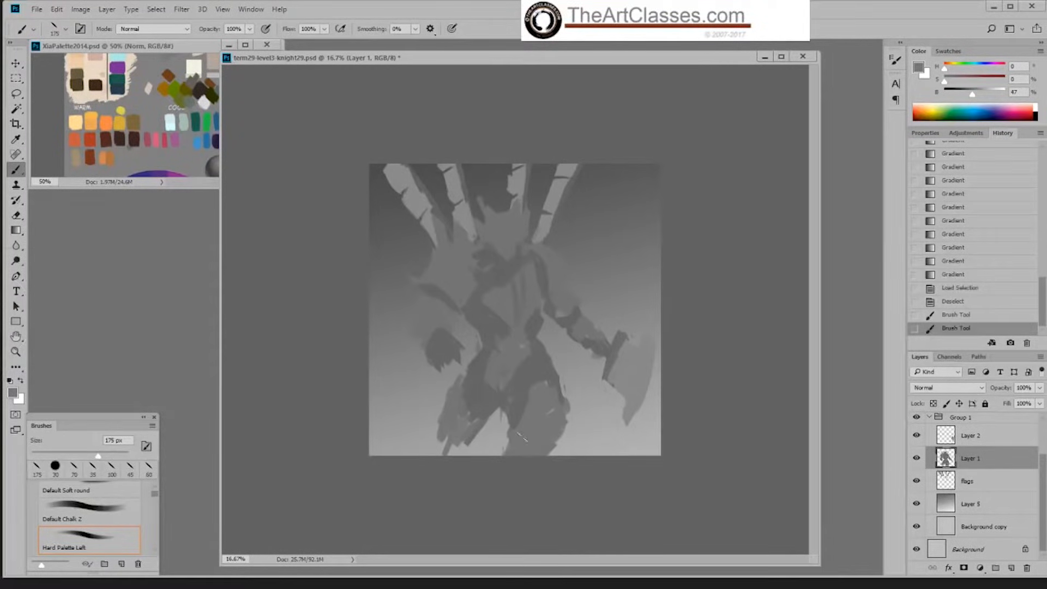
{"action": "left_click", "coordinate": [523, 438]}
{"action": "mouse_move", "coordinate": [445, 422]}
{"action": "left_mouse_down"}
{"action": "mouse_move", "coordinate": [429, 453]}
{"action": "mouse_move", "coordinate": [463, 450]}
{"action": "left_mouse_up"}
{"action": "left_click", "coordinate": [523, 443]}
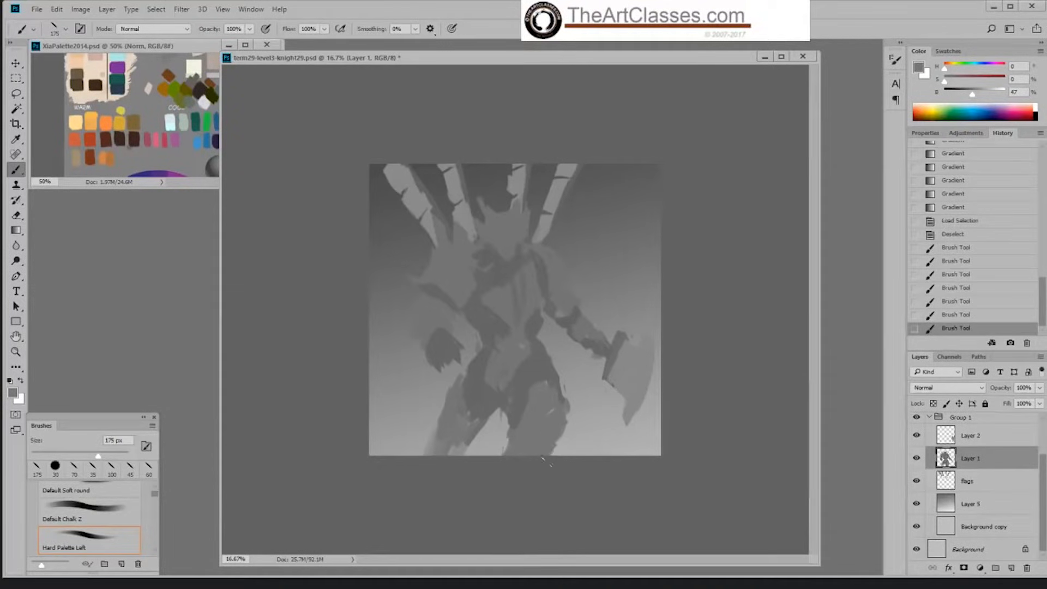
{"action": "left_click_drag", "start_coordinate": [551, 456], "coordinate": [567, 423]}
{"action": "left_click_drag", "start_coordinate": [570, 457], "coordinate": [564, 420]}
Step: Erase the ragged edges between the legs with the 30 px hard round eraser and repaint the leg opposite the axe as a smoother shape
{"action": "key", "text": "e"}
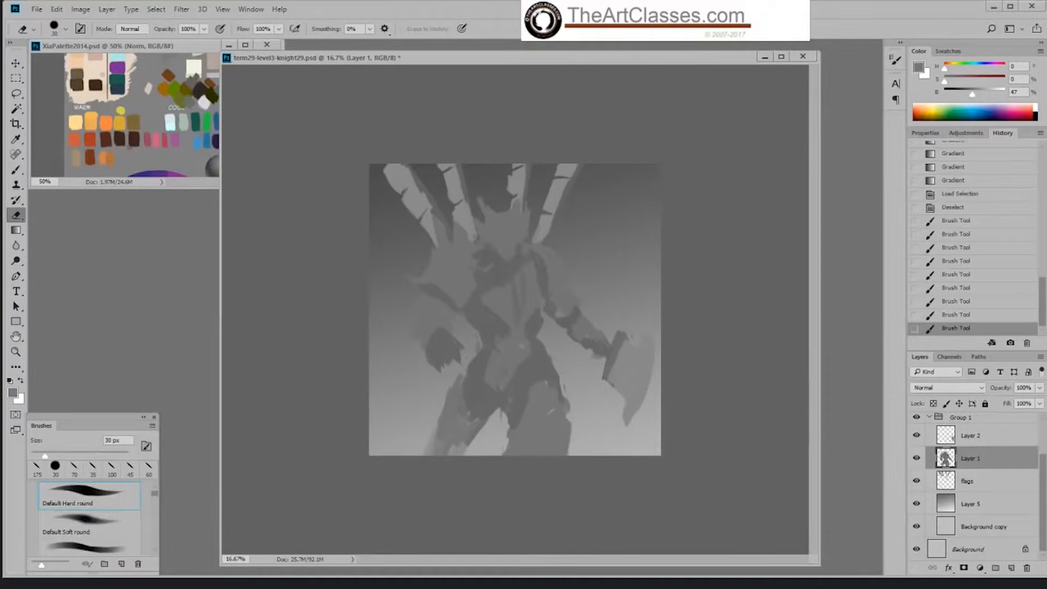
{"action": "left_click_drag", "start_coordinate": [507, 432], "coordinate": [511, 464]}
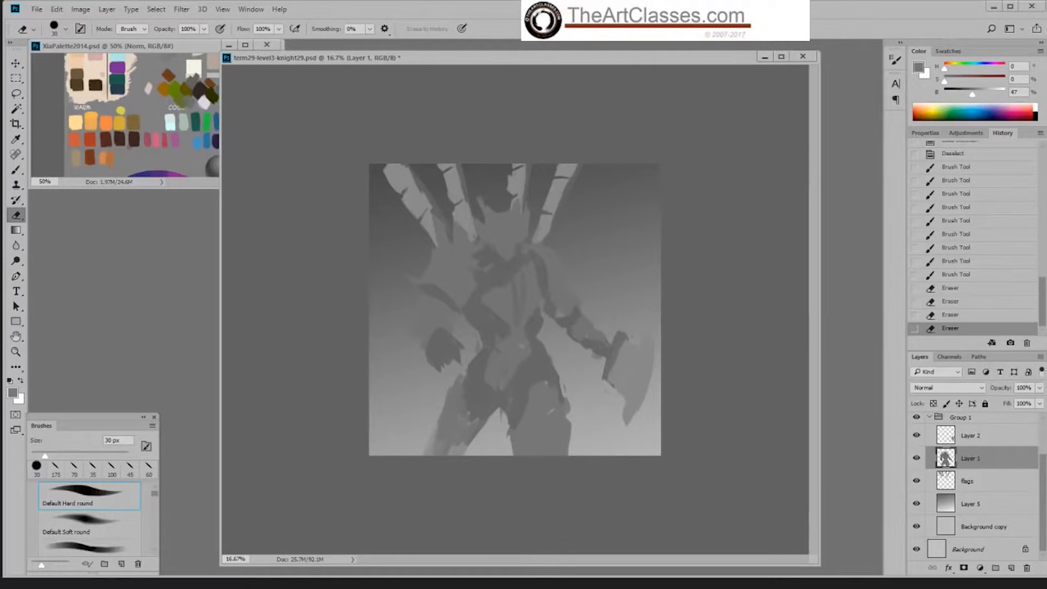
{"action": "key", "text": "b"}
{"action": "mouse_move", "coordinate": [457, 406]}
{"action": "left_mouse_down"}
{"action": "mouse_move", "coordinate": [443, 451]}
{"action": "mouse_move", "coordinate": [432, 453]}
{"action": "left_mouse_up"}
{"action": "mouse_move", "coordinate": [453, 415]}
{"action": "left_mouse_down"}
{"action": "mouse_move", "coordinate": [442, 452]}
{"action": "mouse_move", "coordinate": [456, 444]}
{"action": "left_mouse_up"}
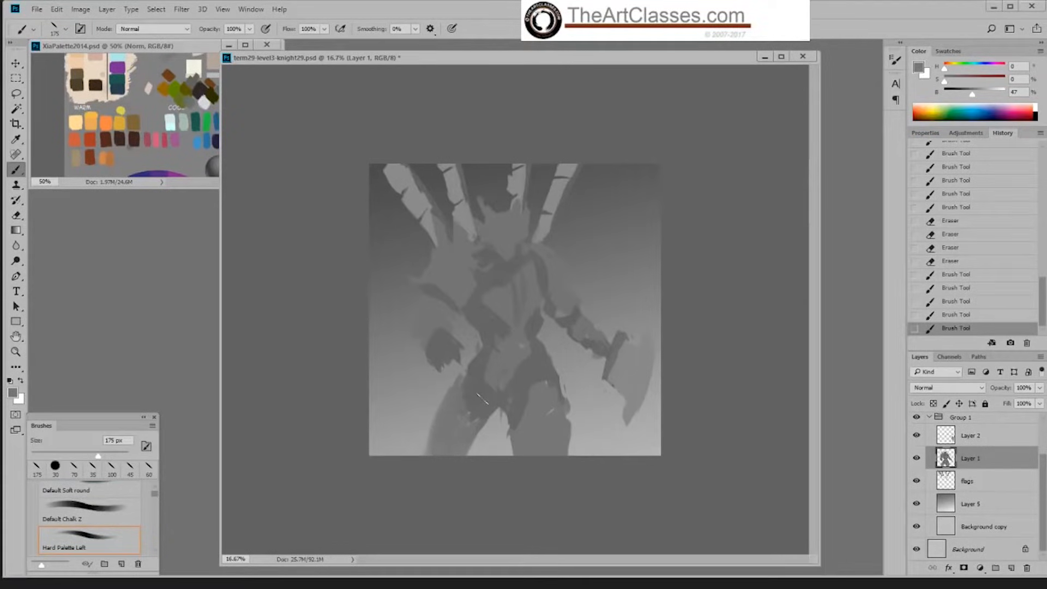
Step: Darken the crotch and inner thigh with a grey of 40% brightness, undoing the last stroke over the leg opposite the axe
{"action": "left_click", "coordinate": [486, 395], "text": "alt"}
{"action": "mouse_move", "coordinate": [470, 406]}
{"action": "left_mouse_down"}
{"action": "mouse_move", "coordinate": [459, 428]}
{"action": "mouse_move", "coordinate": [499, 405]}
{"action": "left_mouse_up"}
{"action": "left_click_drag", "start_coordinate": [493, 394], "coordinate": [507, 402]}
{"action": "mouse_move", "coordinate": [498, 394]}
{"action": "left_mouse_down"}
{"action": "mouse_move", "coordinate": [510, 402]}
{"action": "mouse_move", "coordinate": [492, 372]}
{"action": "mouse_move", "coordinate": [417, 439]}
{"action": "mouse_move", "coordinate": [480, 428]}
{"action": "mouse_move", "coordinate": [501, 451]}
{"action": "mouse_move", "coordinate": [471, 456]}
{"action": "mouse_move", "coordinate": [498, 458]}
{"action": "left_mouse_up"}
{"action": "left_click", "coordinate": [502, 398], "text": "alt"}
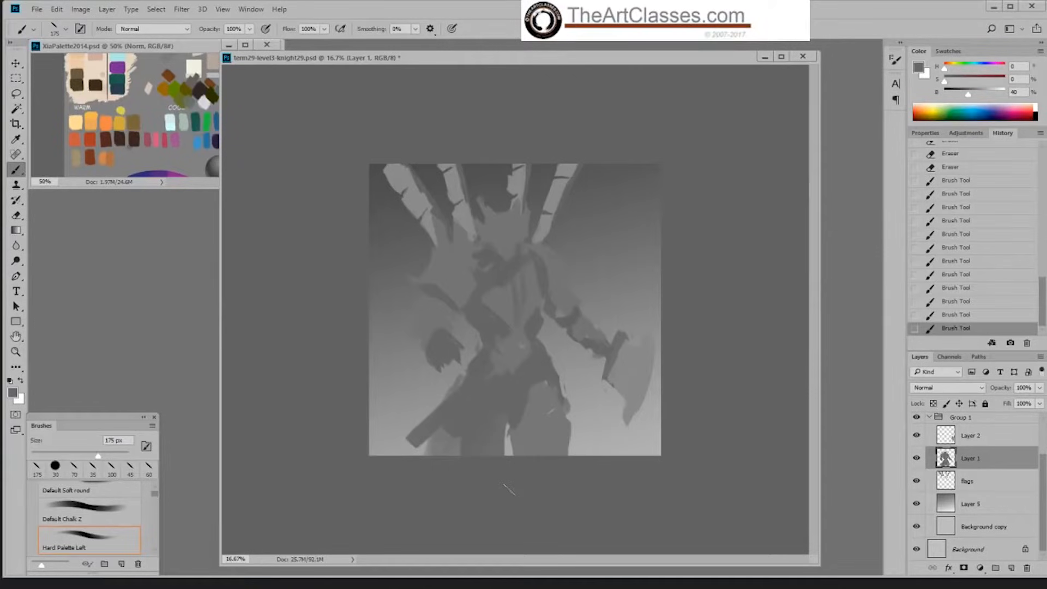
{"action": "key", "text": "ctrl+z"}
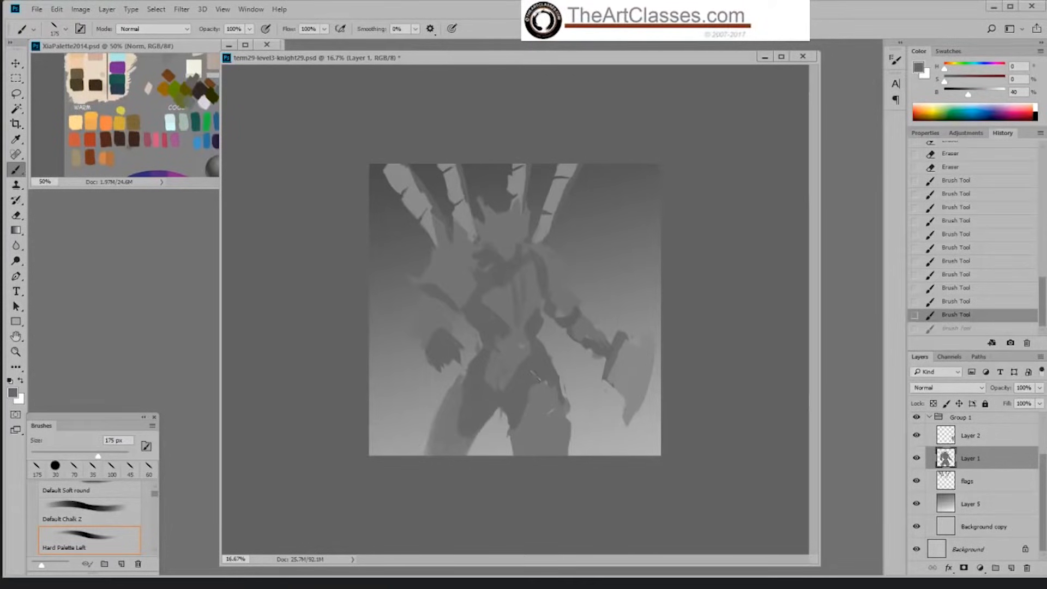
Step: Blend the hips with a grey of 42% brightness and paint broad cloth strips sweeping from the waist toward the canvas's lower-left corner
{"action": "left_click", "coordinate": [512, 391]}
{"action": "left_click", "coordinate": [508, 385], "text": "alt"}
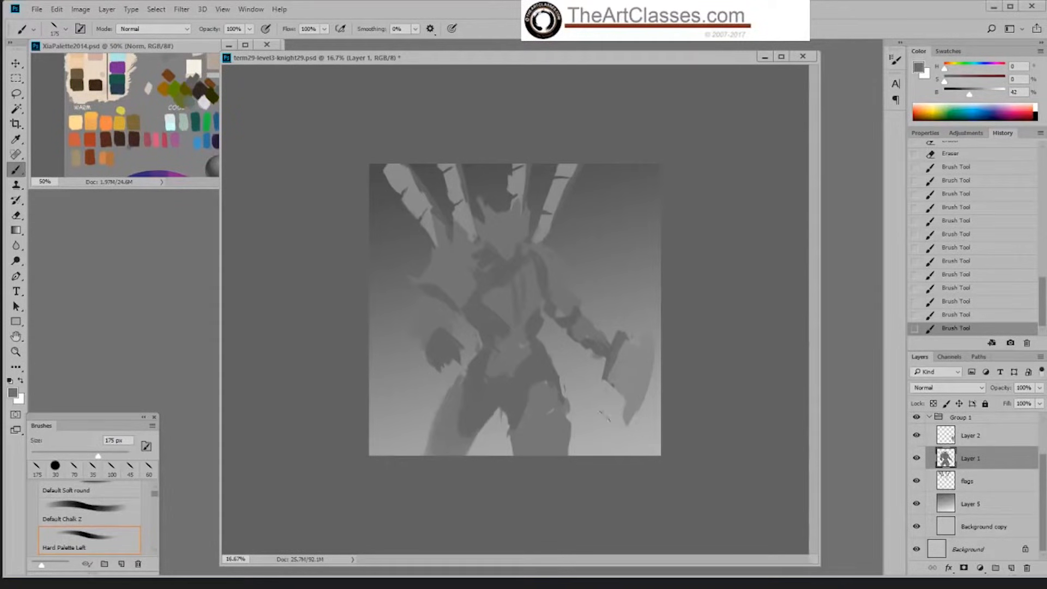
{"action": "left_click_drag", "start_coordinate": [376, 442], "coordinate": [458, 396]}
{"action": "mouse_move", "coordinate": [376, 451]}
{"action": "left_mouse_down"}
{"action": "mouse_move", "coordinate": [428, 404]}
{"action": "mouse_move", "coordinate": [419, 454]}
{"action": "left_mouse_up"}
{"action": "left_click_drag", "start_coordinate": [494, 413], "coordinate": [469, 434]}
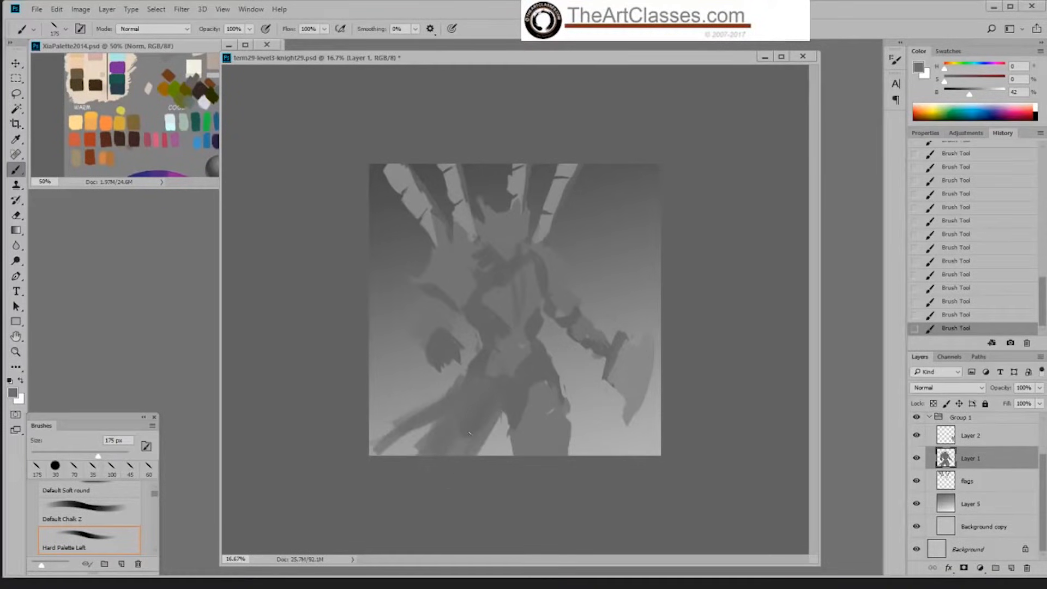
{"action": "left_click_drag", "start_coordinate": [397, 408], "coordinate": [454, 381]}
{"action": "left_click_drag", "start_coordinate": [493, 454], "coordinate": [501, 434]}
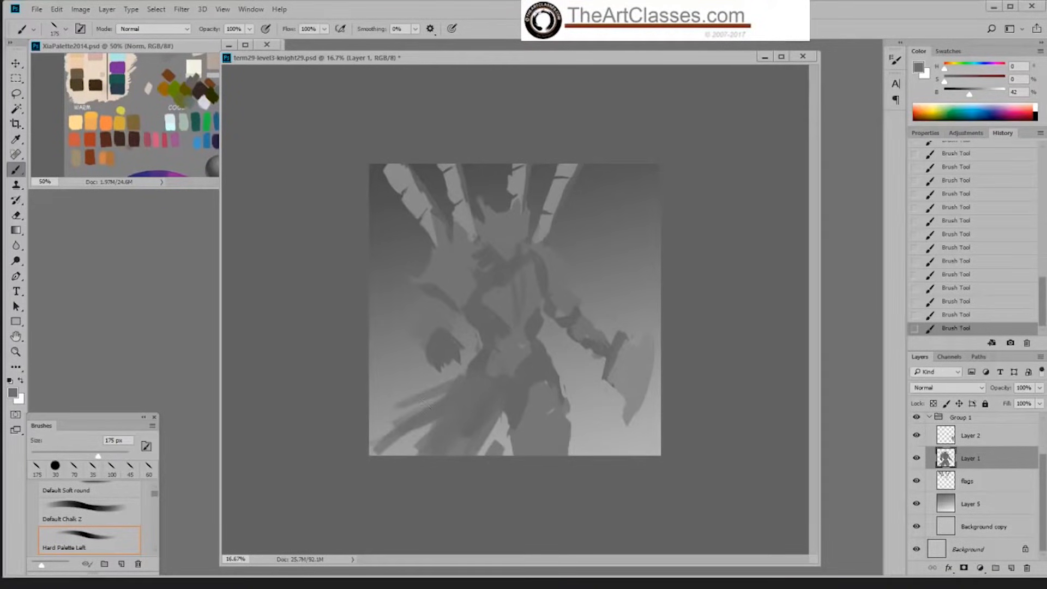
{"action": "mouse_move", "coordinate": [405, 409]}
{"action": "left_mouse_down"}
{"action": "mouse_move", "coordinate": [386, 434]}
{"action": "mouse_move", "coordinate": [402, 407]}
{"action": "left_mouse_up"}
{"action": "mouse_move", "coordinate": [495, 449]}
{"action": "left_mouse_down"}
{"action": "mouse_move", "coordinate": [462, 459]}
{"action": "mouse_move", "coordinate": [482, 440]}
{"action": "left_mouse_up"}
Step: Erase narrow gaps between the sweeping cloth strips and touch up their lower ends with the brush
{"action": "key", "text": "e"}
{"action": "left_click_drag", "start_coordinate": [425, 454], "coordinate": [484, 417]}
{"action": "key", "text": "b"}
{"action": "left_click", "coordinate": [401, 448]}
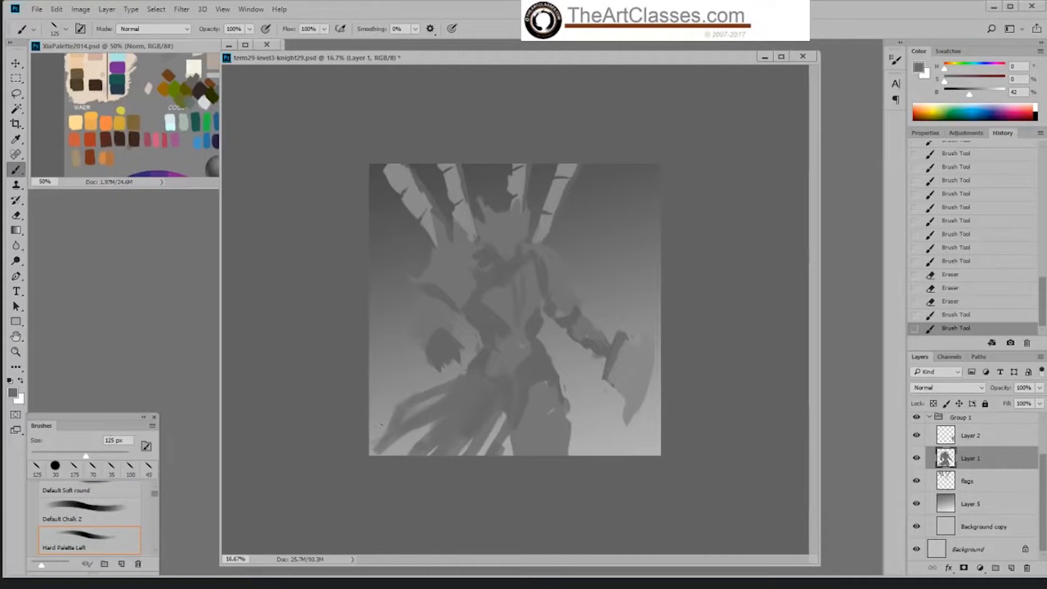
Step: Paint thin, tattered ends on the cloth strips along the lower canvas edge with a 60 px brush
{"action": "key", "text": "bracketleft"}
{"action": "key", "text": "bracketleft"}
{"action": "key", "text": "bracketleft"}
{"action": "key", "text": "bracketleft"}
{"action": "key", "text": "bracketleft"}
{"action": "mouse_move", "coordinate": [385, 435]}
{"action": "left_mouse_down"}
{"action": "mouse_move", "coordinate": [371, 434]}
{"action": "mouse_move", "coordinate": [372, 449]}
{"action": "left_mouse_up"}
{"action": "mouse_move", "coordinate": [382, 443]}
{"action": "left_mouse_down"}
{"action": "mouse_move", "coordinate": [376, 453]}
{"action": "mouse_move", "coordinate": [405, 459]}
{"action": "left_mouse_up"}
{"action": "left_click_drag", "start_coordinate": [402, 450], "coordinate": [450, 459]}
{"action": "left_click_drag", "start_coordinate": [492, 445], "coordinate": [485, 460]}
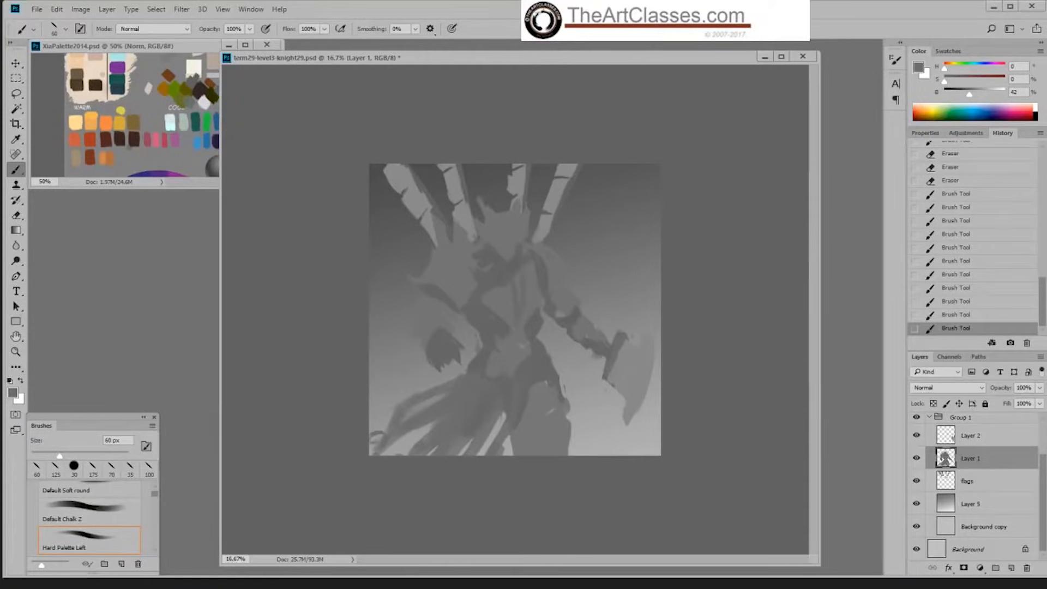
Step: Load Layer 1's silhouette as a selection, add its small interior gaps with the Lasso, and make Layer 5 active
{"action": "left_click", "coordinate": [947, 459], "text": "ctrl"}
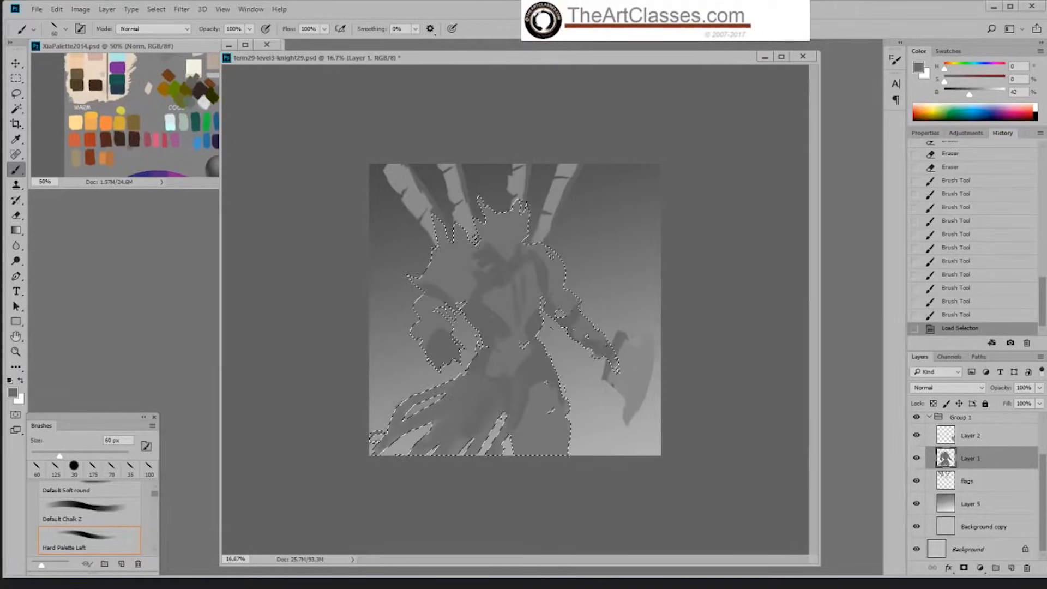
{"action": "key", "text": "l"}
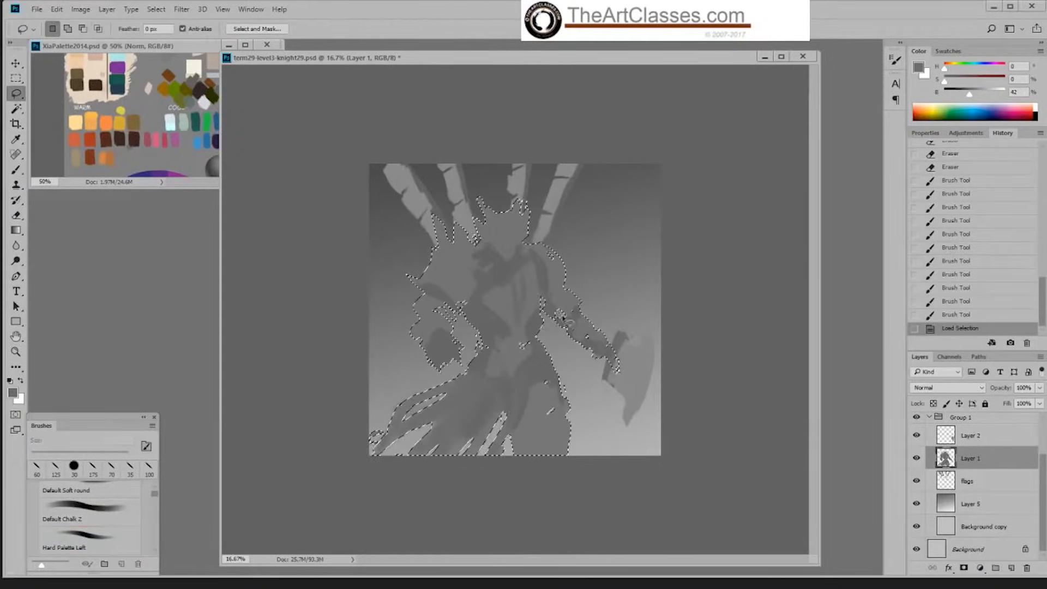
{"action": "key", "text": "shift"}
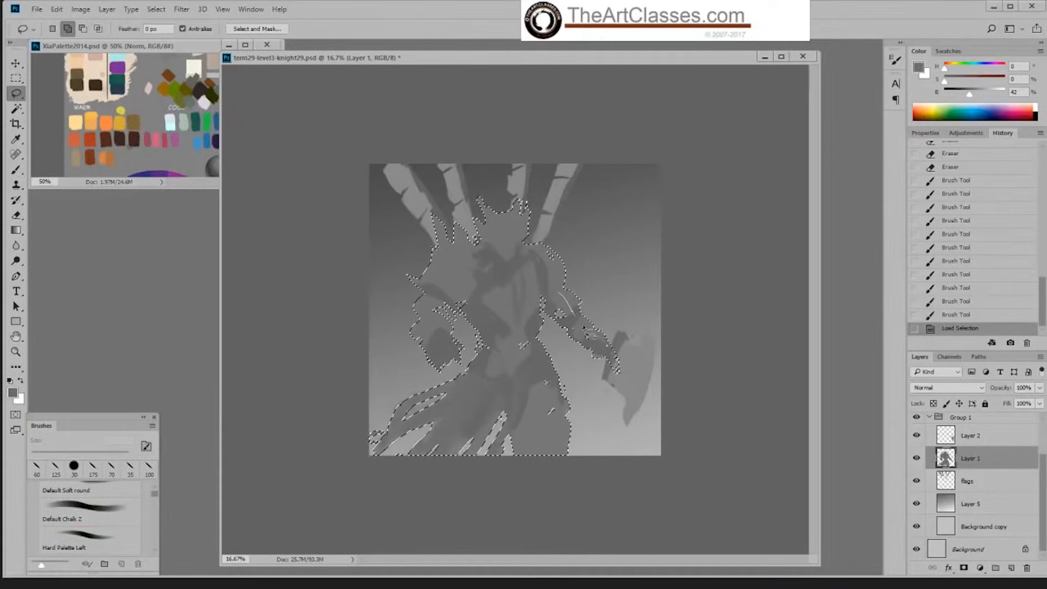
{"action": "left_click_drag", "start_coordinate": [572, 312], "coordinate": [567, 308]}
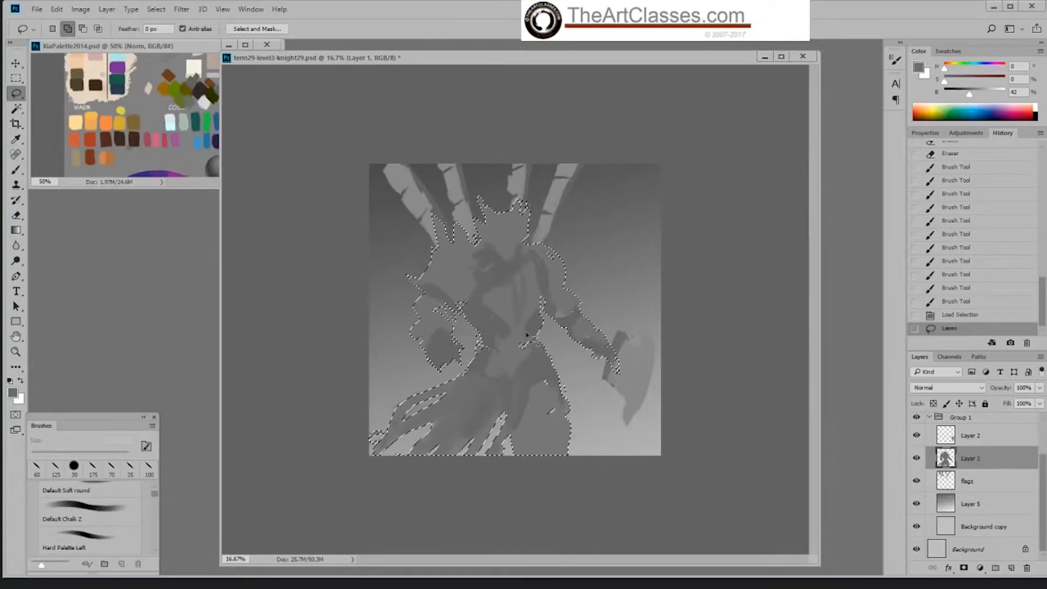
{"action": "left_click_drag", "start_coordinate": [552, 409], "coordinate": [538, 410]}
{"action": "mouse_move", "coordinate": [455, 327]}
{"action": "left_mouse_down"}
{"action": "mouse_move", "coordinate": [446, 286]}
{"action": "mouse_move", "coordinate": [460, 323]}
{"action": "mouse_move", "coordinate": [441, 300]}
{"action": "mouse_move", "coordinate": [475, 329]}
{"action": "mouse_move", "coordinate": [456, 316]}
{"action": "left_mouse_up"}
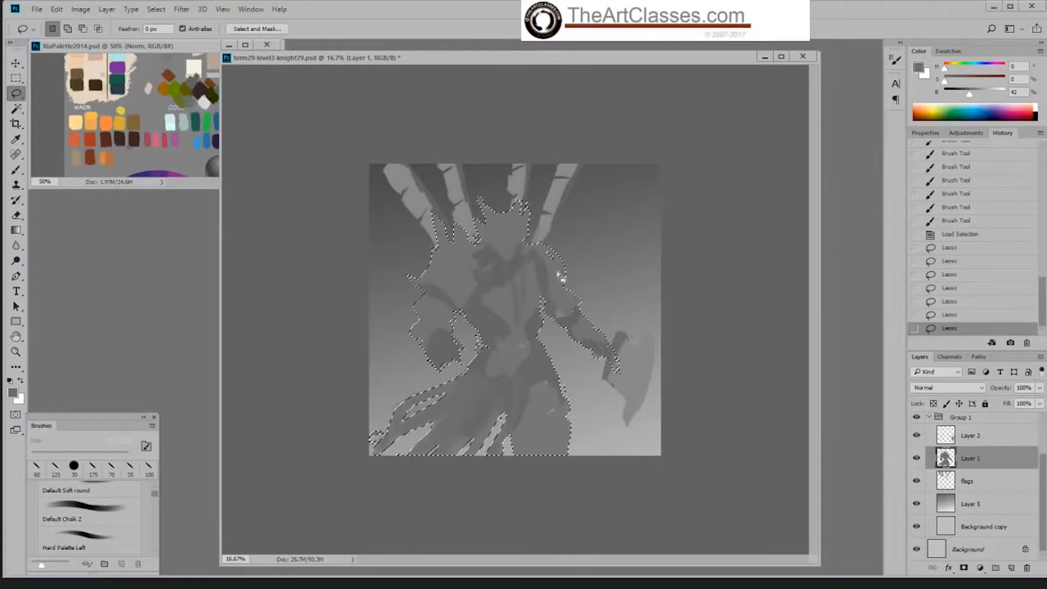
{"action": "mouse_move", "coordinate": [556, 276]}
{"action": "left_mouse_down"}
{"action": "mouse_move", "coordinate": [547, 267]}
{"action": "mouse_move", "coordinate": [562, 271]}
{"action": "left_mouse_up"}
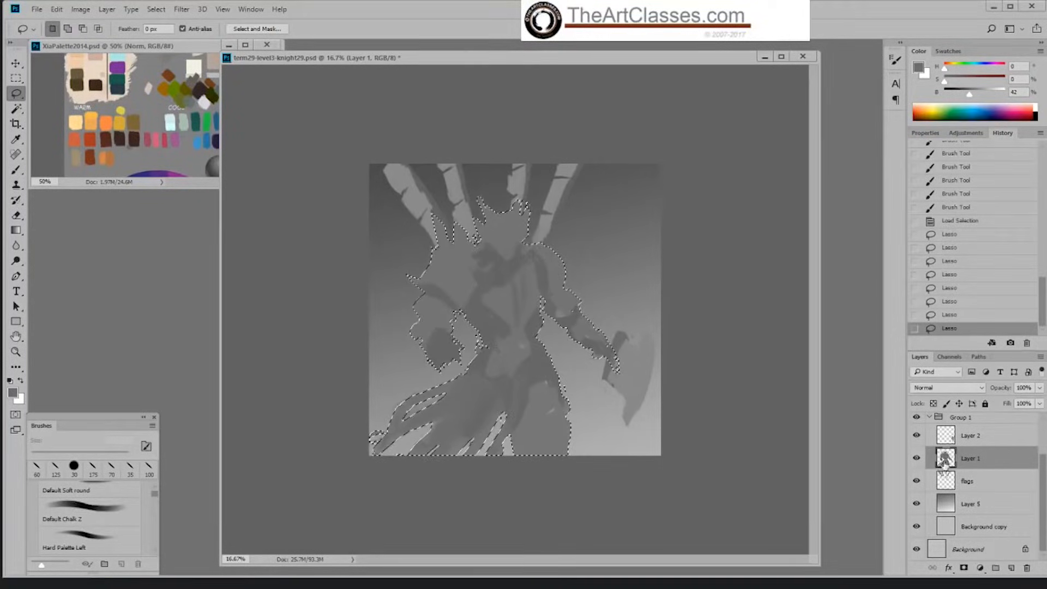
{"action": "left_click", "coordinate": [982, 508]}
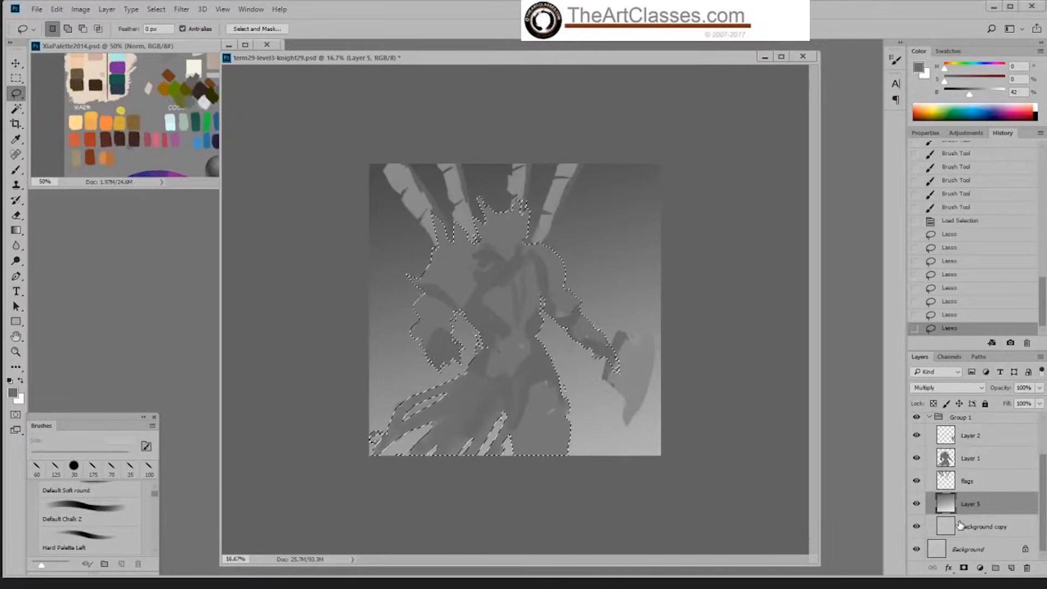
{"action": "left_click_drag", "start_coordinate": [539, 311], "coordinate": [512, 365]}
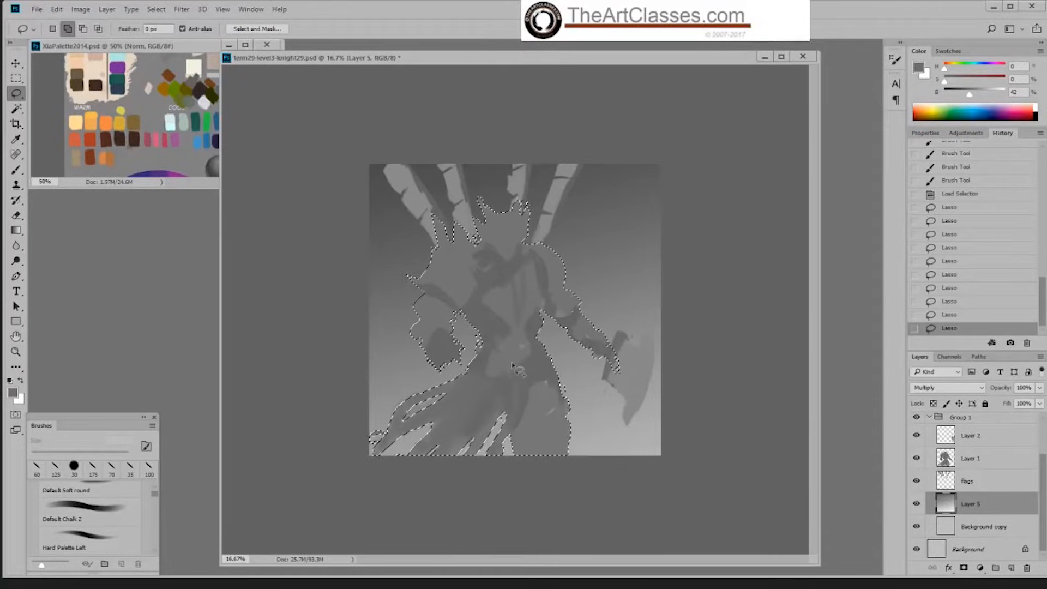
Step: Duplicate Layer 5 and Background copy, merge the duplicates into one layer, and place it directly below Layer 1
{"action": "left_click", "coordinate": [989, 531], "text": "ctrl"}
{"action": "left_click_drag", "start_coordinate": [989, 530], "coordinate": [1011, 567]}
{"action": "right_click", "coordinate": [977, 518]}
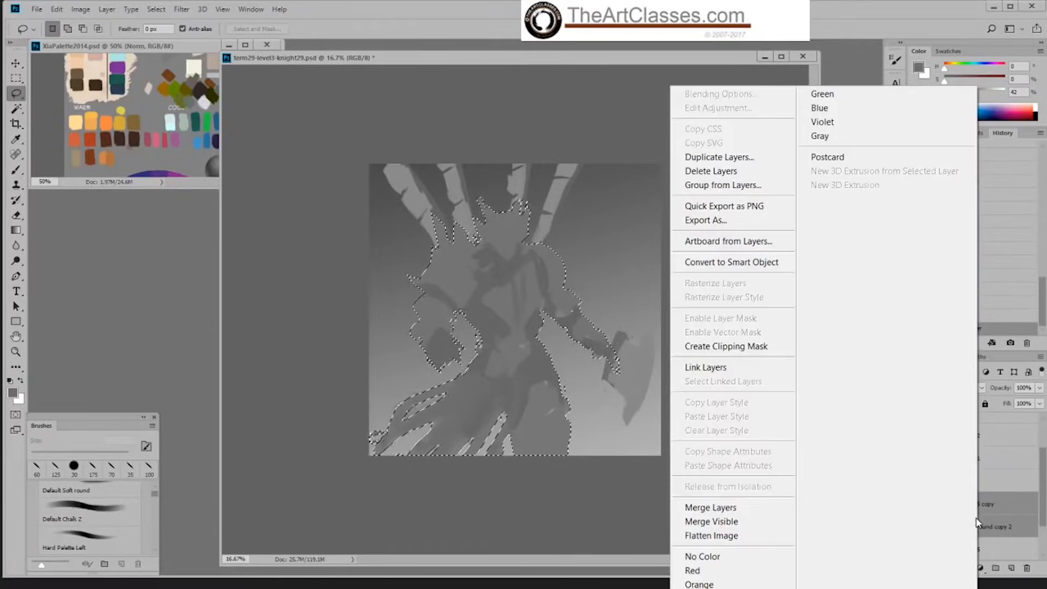
{"action": "left_click", "coordinate": [736, 508]}
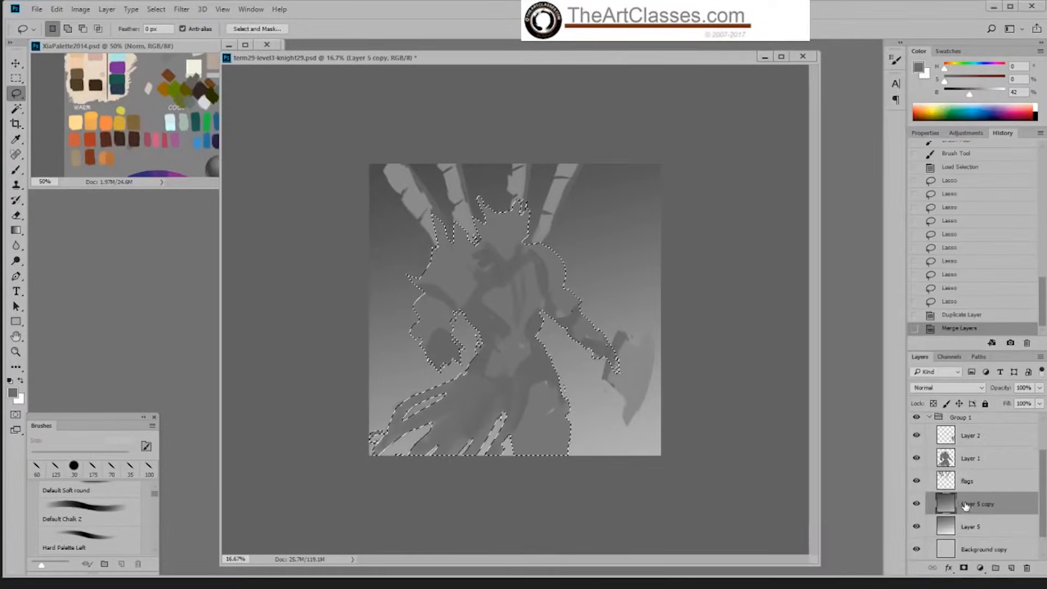
{"action": "left_click_drag", "start_coordinate": [965, 506], "coordinate": [962, 476]}
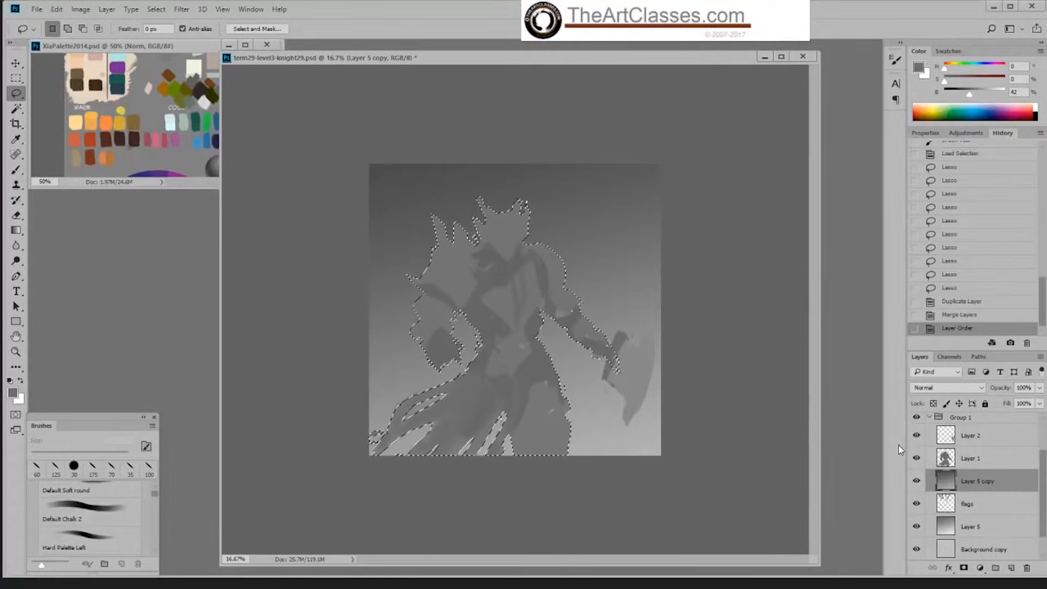
Step: Clear everything outside the knight's silhouette from Layer 5 copy, deselect, and merge Layer 1 down into it
{"action": "key", "text": "ctrl+shift+i"}
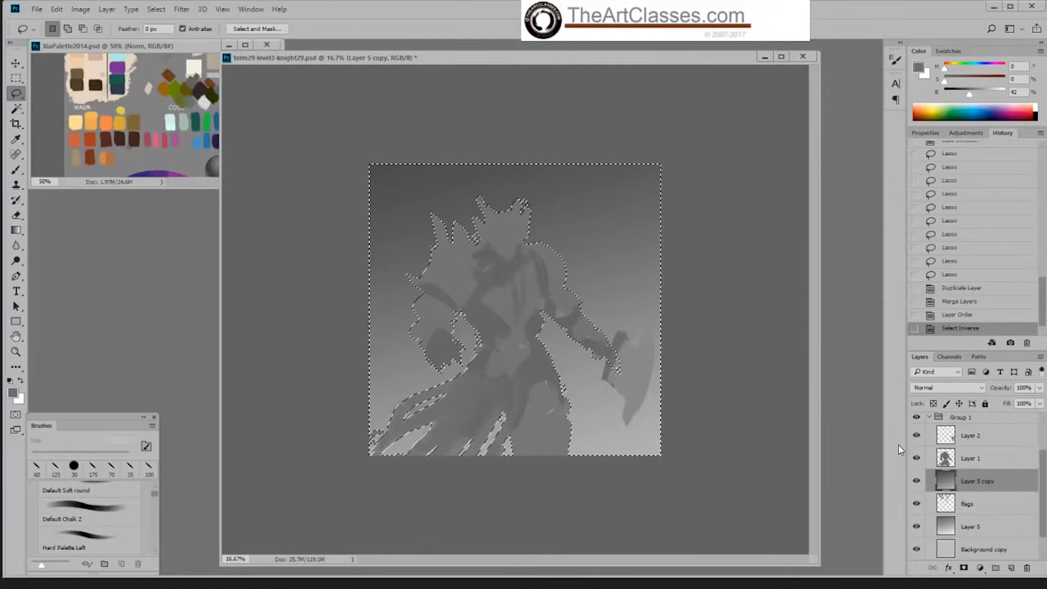
{"action": "key", "text": "Delete"}
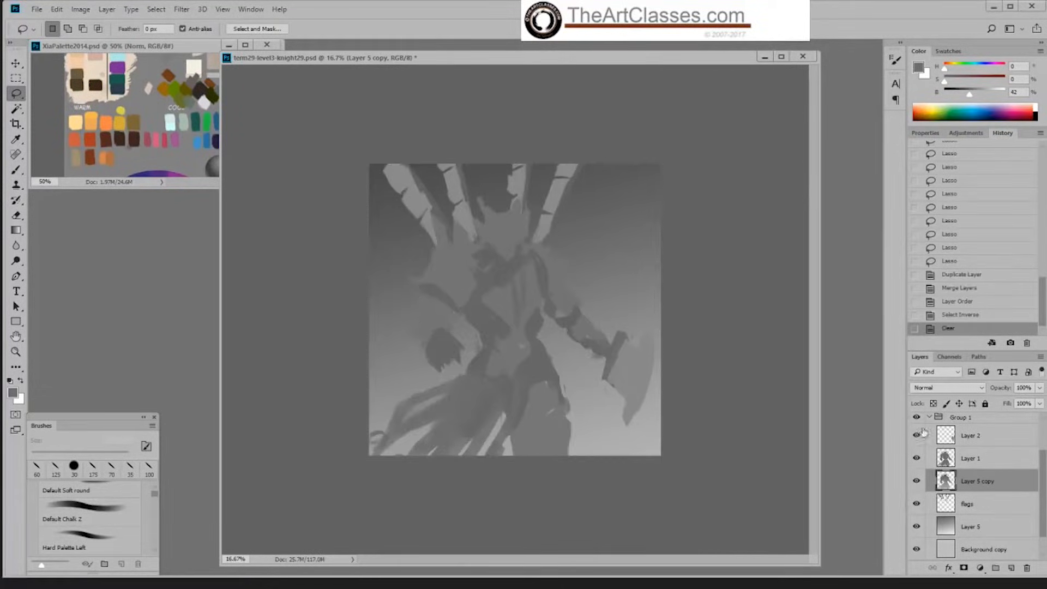
{"action": "key", "text": "ctrl+d"}
{"action": "left_click", "coordinate": [968, 463]}
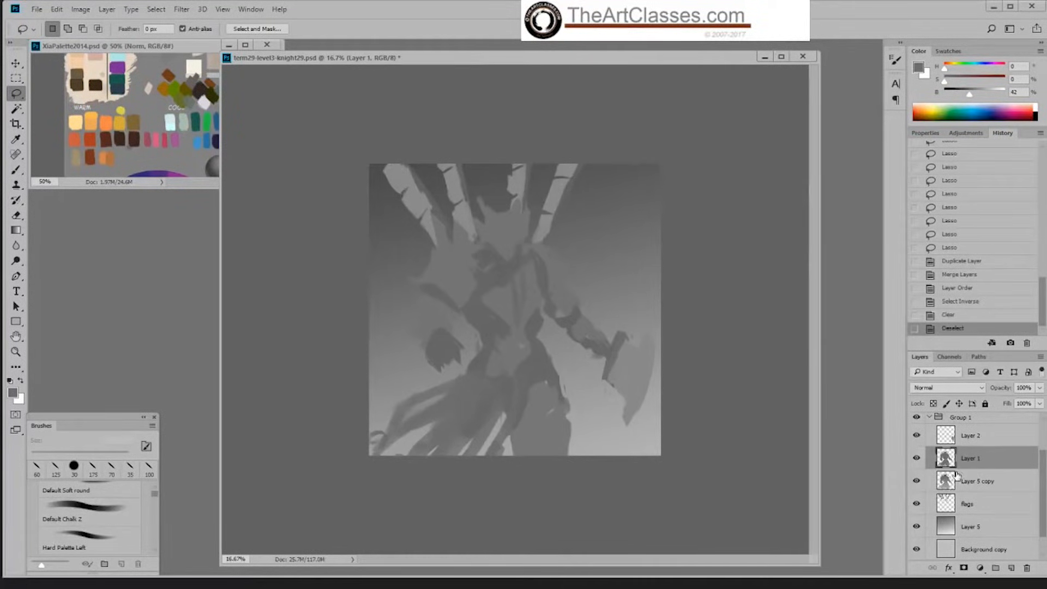
{"action": "key", "text": "ctrl+e"}
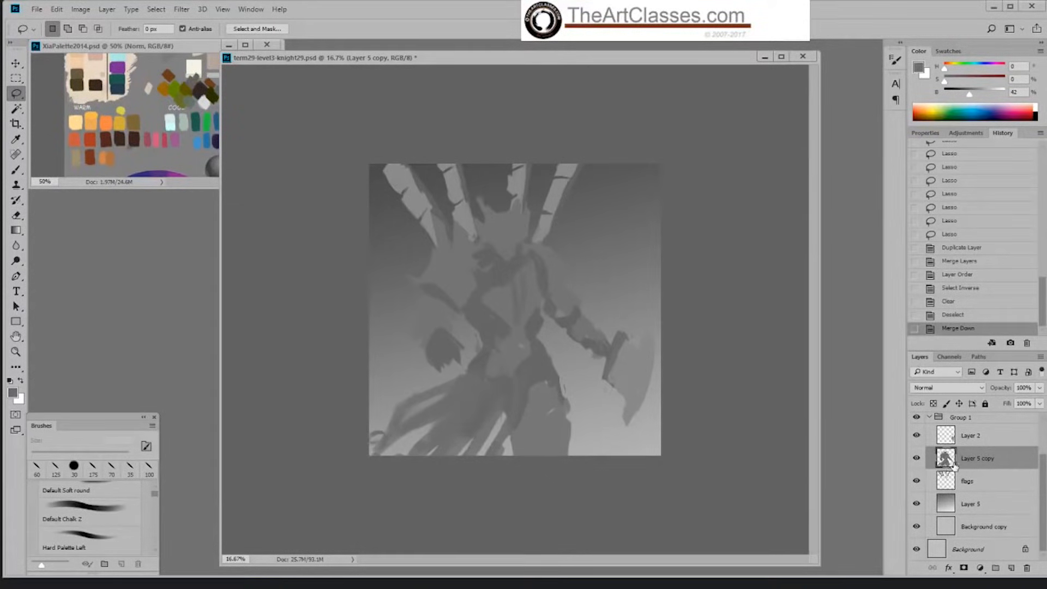
Step: Load the merged knight layer's silhouette as a selection and add a new layer above it set to Multiply
{"action": "left_click", "coordinate": [946, 464], "text": "ctrl"}
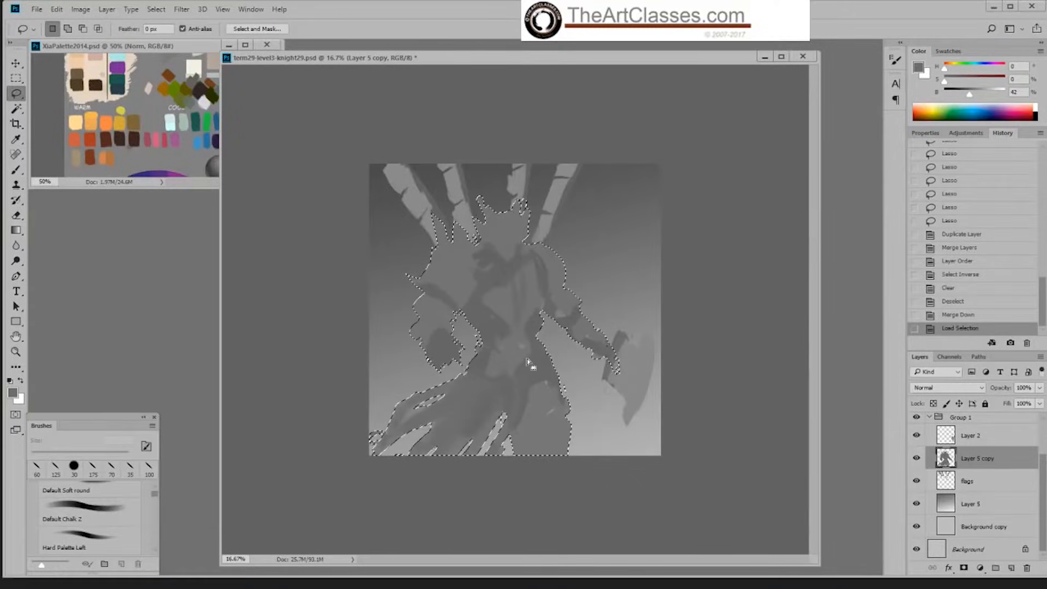
{"action": "left_click", "coordinate": [1012, 568]}
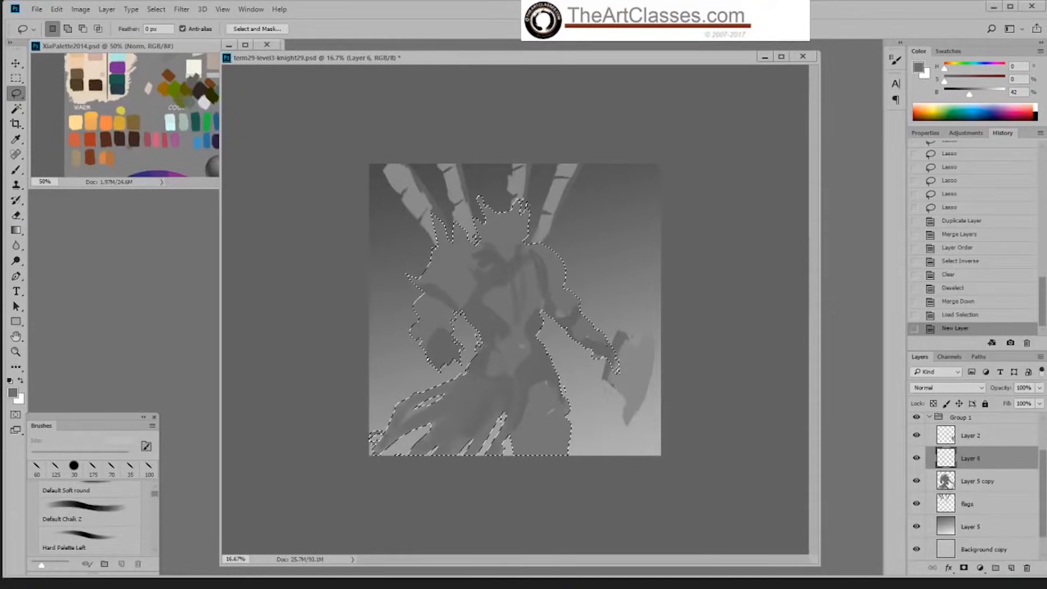
{"action": "left_click", "coordinate": [948, 387]}
{"action": "left_click", "coordinate": [936, 427]}
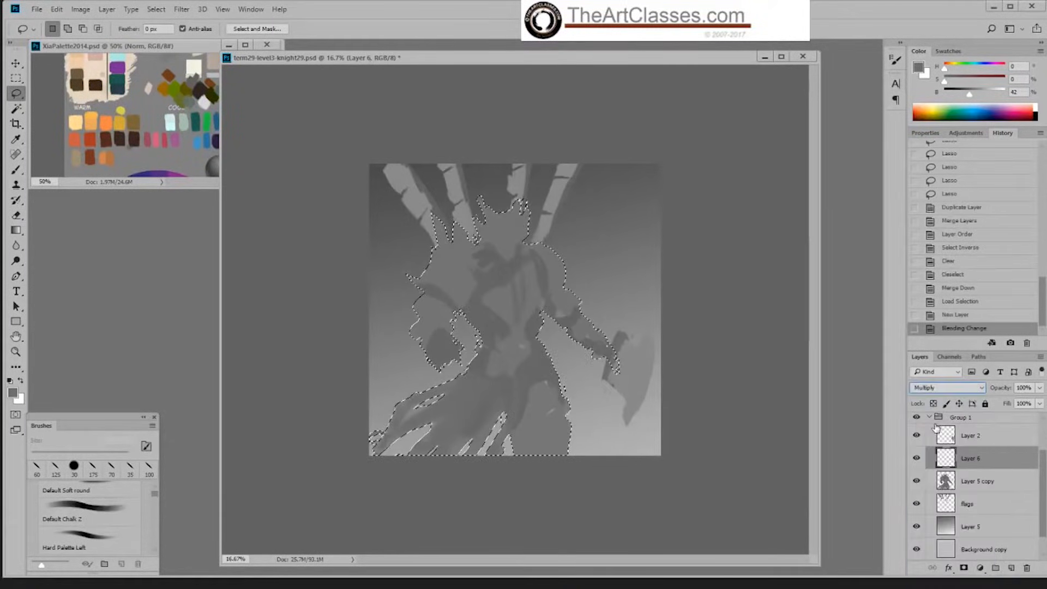
{"action": "right_click", "coordinate": [542, 332]}
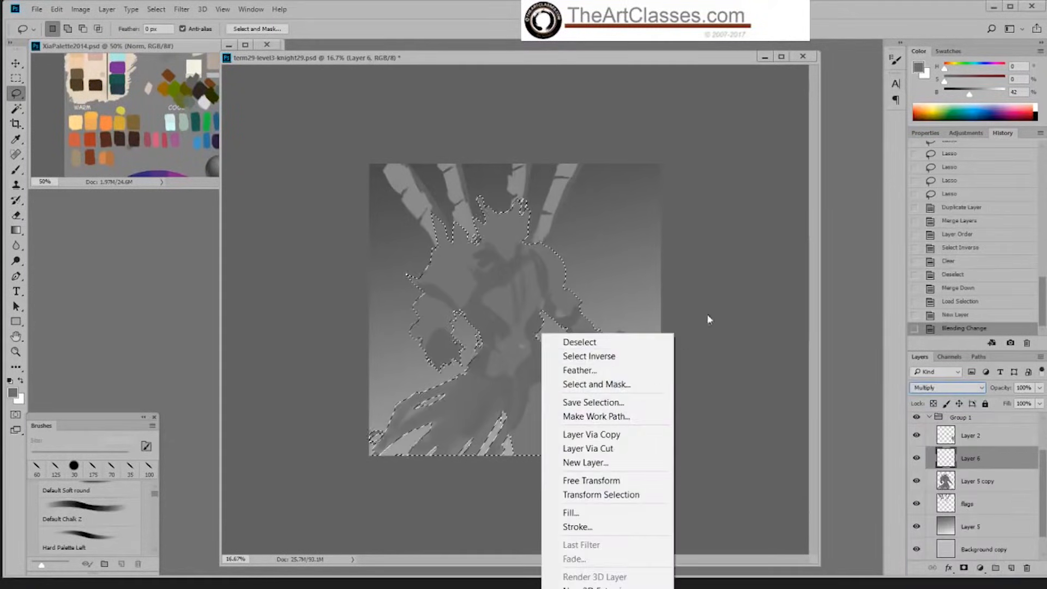
{"action": "left_click", "coordinate": [594, 177]}
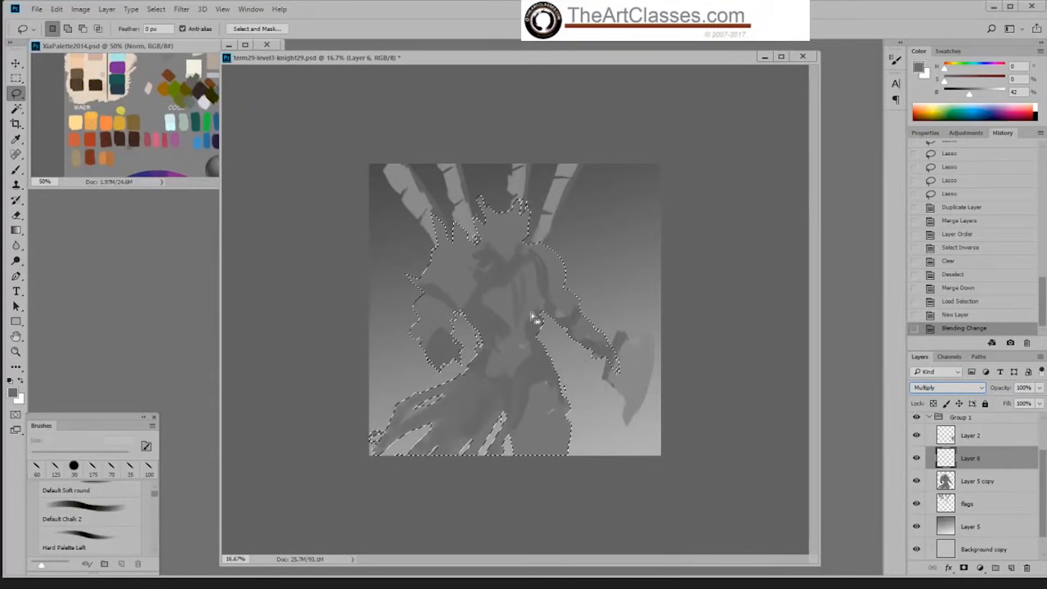
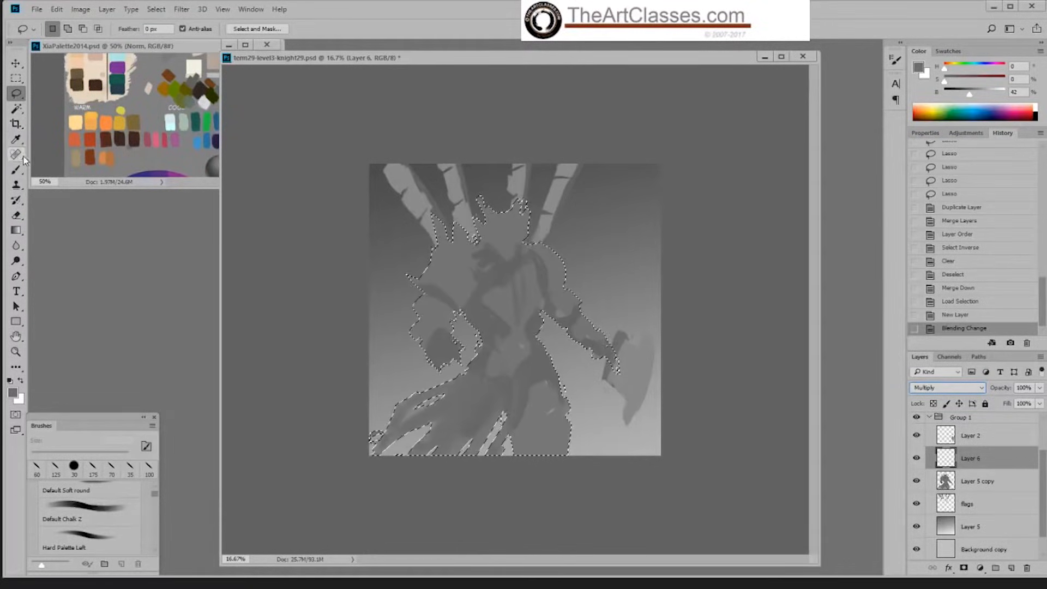
Step: Set up the Default Soft round brush at 1000 px with 33% opacity
{"action": "left_click", "coordinate": [17, 170]}
{"action": "right_click", "coordinate": [551, 377]}
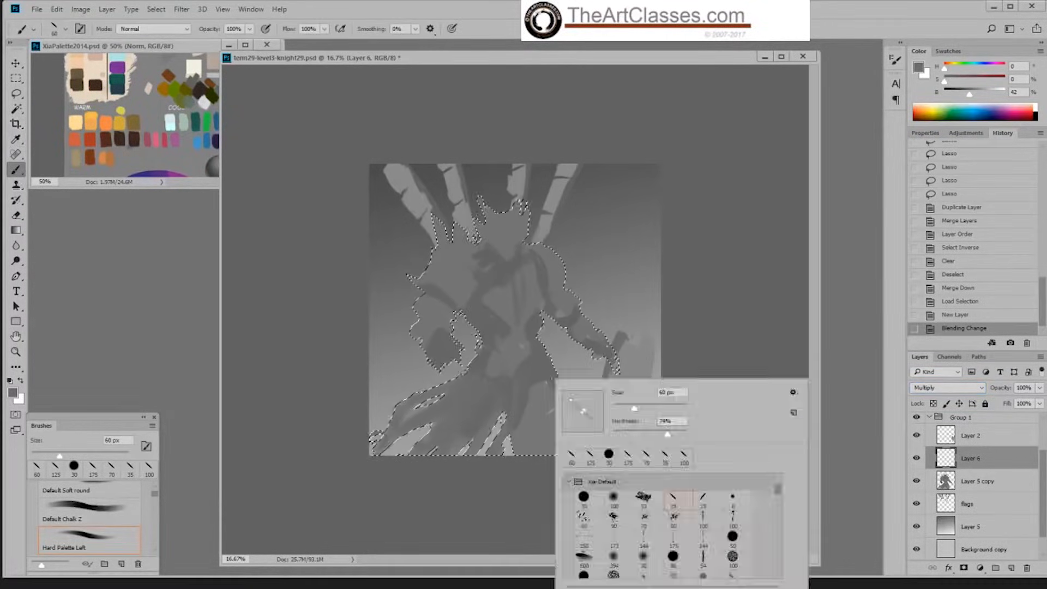
{"action": "left_click", "coordinate": [614, 497]}
{"action": "left_click", "coordinate": [714, 301]}
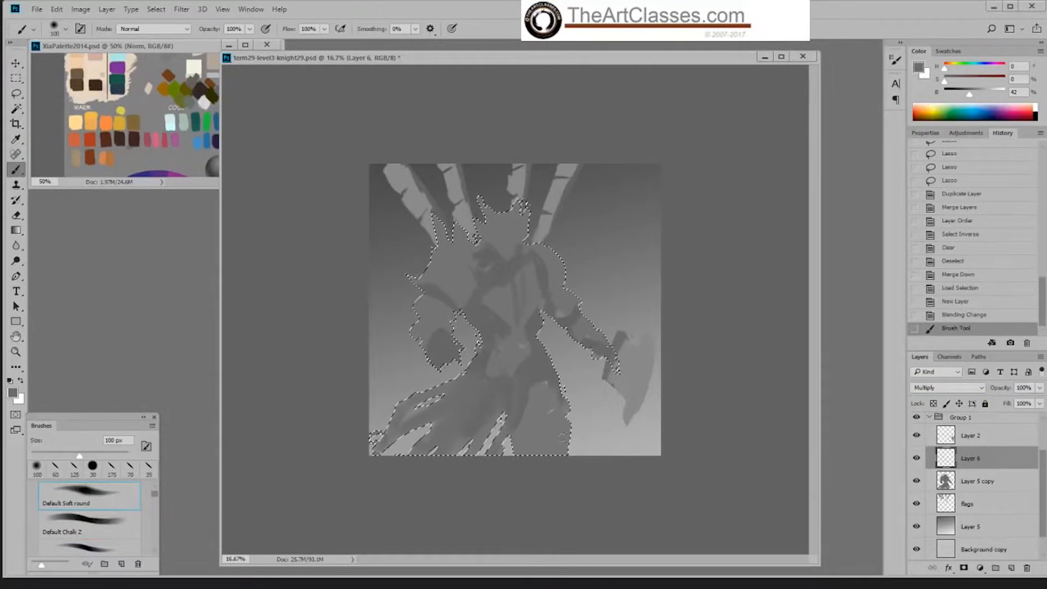
{"action": "key", "text": "bracketright"}
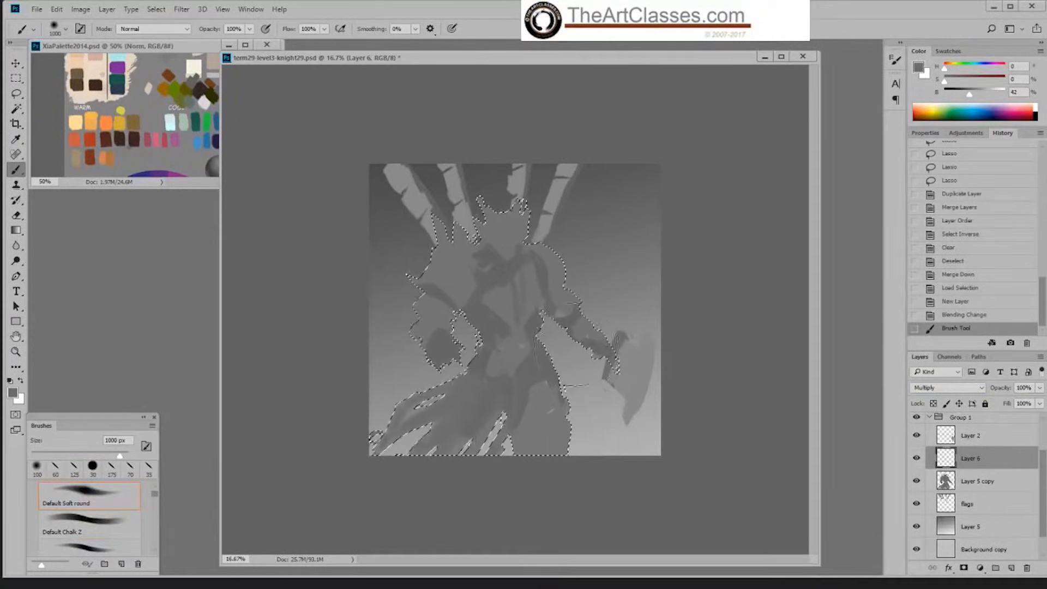
{"action": "left_click_drag", "start_coordinate": [252, 34], "coordinate": [214, 48]}
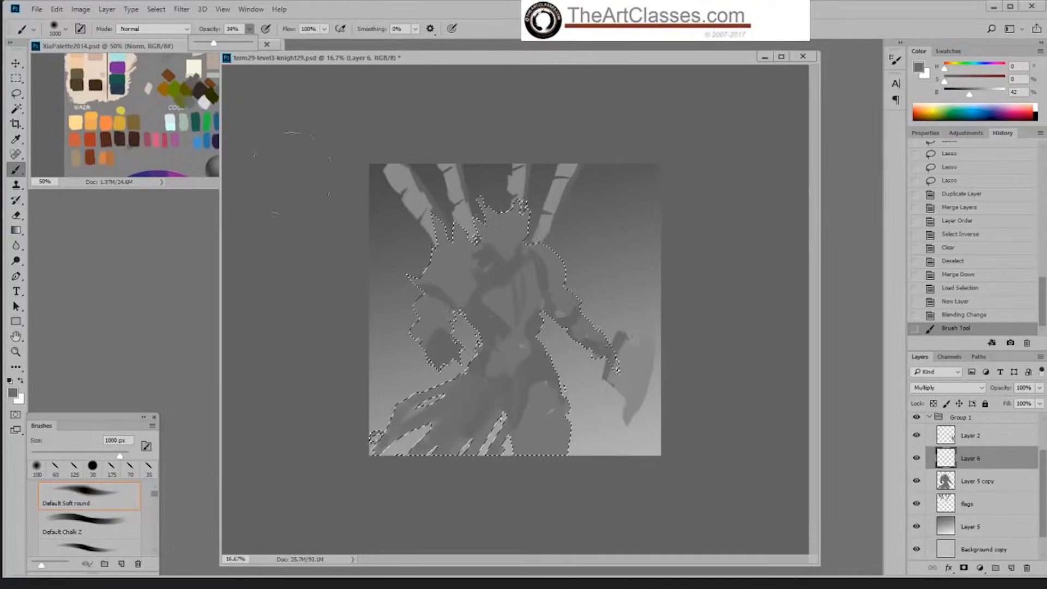
{"action": "left_click_drag", "start_coordinate": [214, 45], "coordinate": [213, 45]}
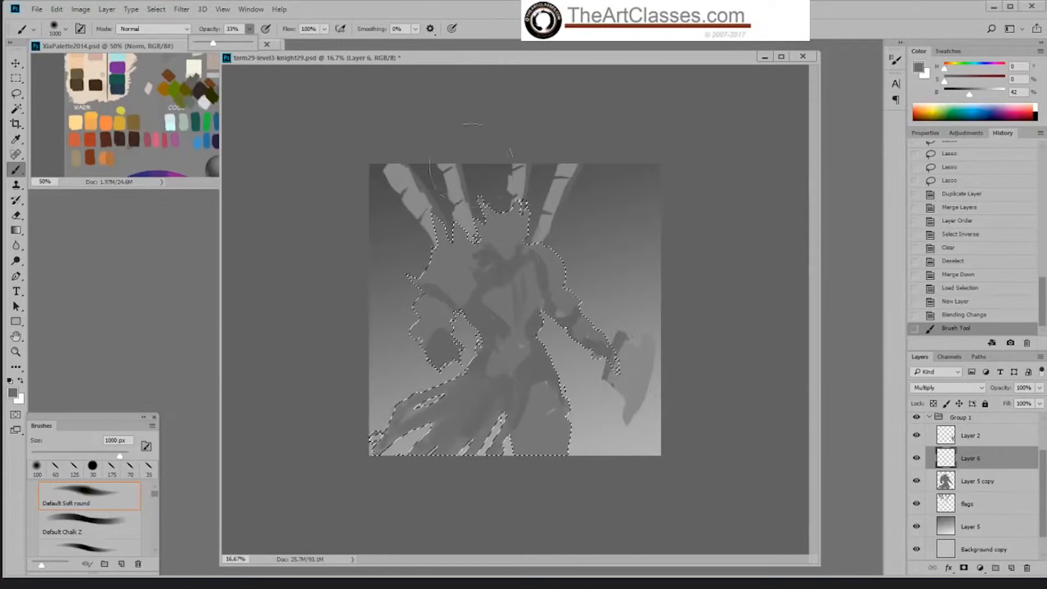
Step: Sample the background's mid-grey, shade the knight's torso and legs with the soft brush at 700 px, and hide the selection outline
{"action": "left_click", "coordinate": [624, 285], "text": "alt"}
{"action": "key", "text": "bracketleft"}
{"action": "key", "text": "bracketleft"}
{"action": "key", "text": "bracketleft"}
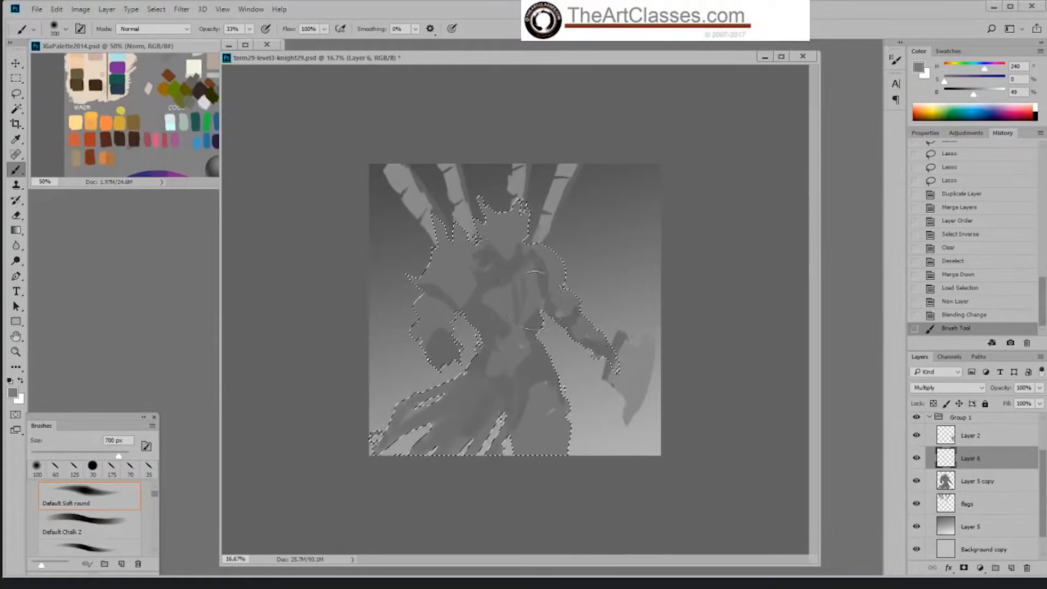
{"action": "mouse_move", "coordinate": [534, 312]}
{"action": "left_mouse_down"}
{"action": "mouse_move", "coordinate": [506, 341]}
{"action": "mouse_move", "coordinate": [499, 333]}
{"action": "mouse_move", "coordinate": [518, 349]}
{"action": "mouse_move", "coordinate": [545, 416]}
{"action": "mouse_move", "coordinate": [544, 488]}
{"action": "mouse_move", "coordinate": [555, 482]}
{"action": "left_mouse_up"}
{"action": "key", "text": "bracketright"}
{"action": "key", "text": "bracketright"}
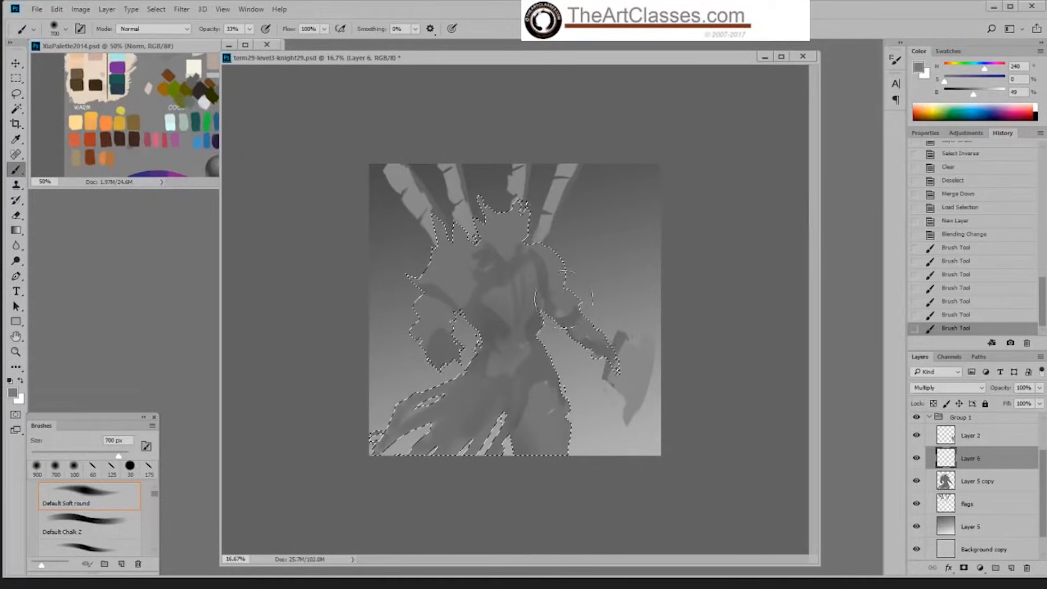
{"action": "key", "text": "bracketleft"}
{"action": "key", "text": "bracketleft"}
{"action": "key", "text": "ctrl+h"}
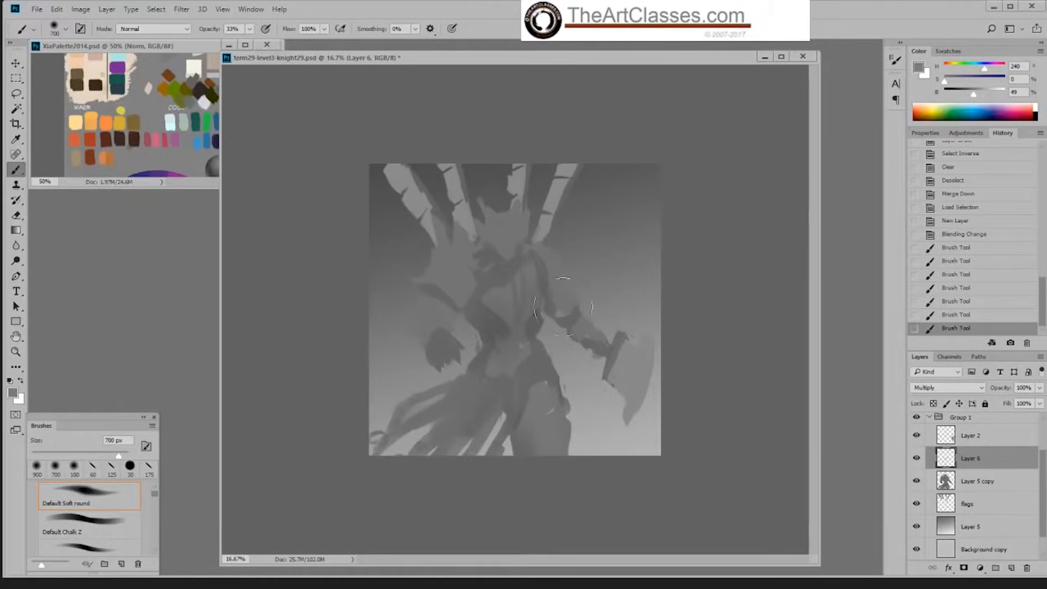
Step: Shade the axe-holding arm from the upper arm down to the hand with the soft brush at 400 px
{"action": "key", "text": "bracketleft"}
{"action": "key", "text": "bracketleft"}
{"action": "key", "text": "bracketleft"}
{"action": "left_click_drag", "start_coordinate": [567, 315], "coordinate": [581, 325]}
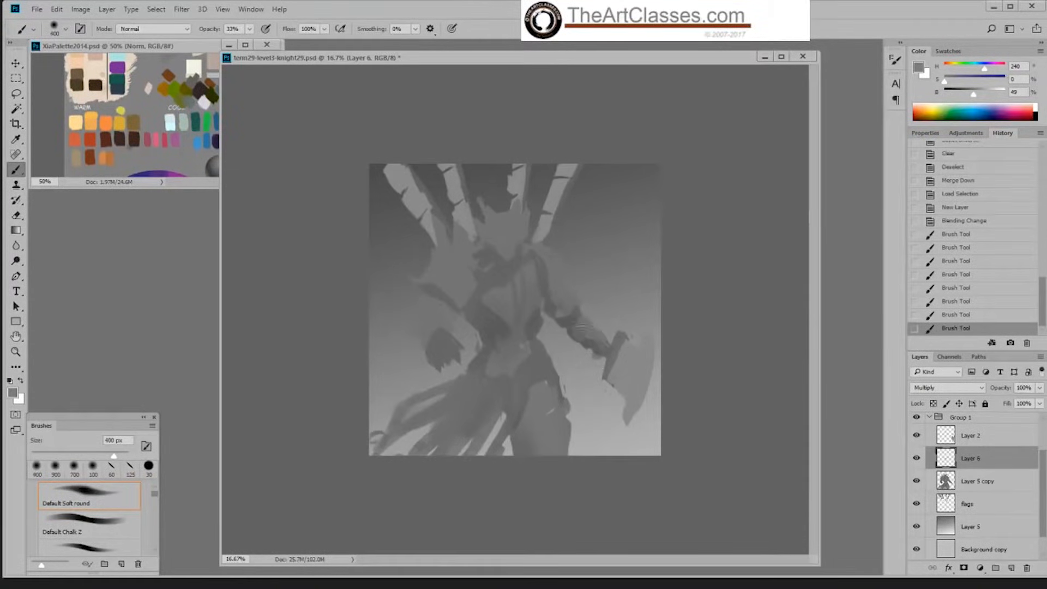
{"action": "left_click_drag", "start_coordinate": [552, 289], "coordinate": [545, 329]}
{"action": "left_click_drag", "start_coordinate": [626, 384], "coordinate": [619, 366]}
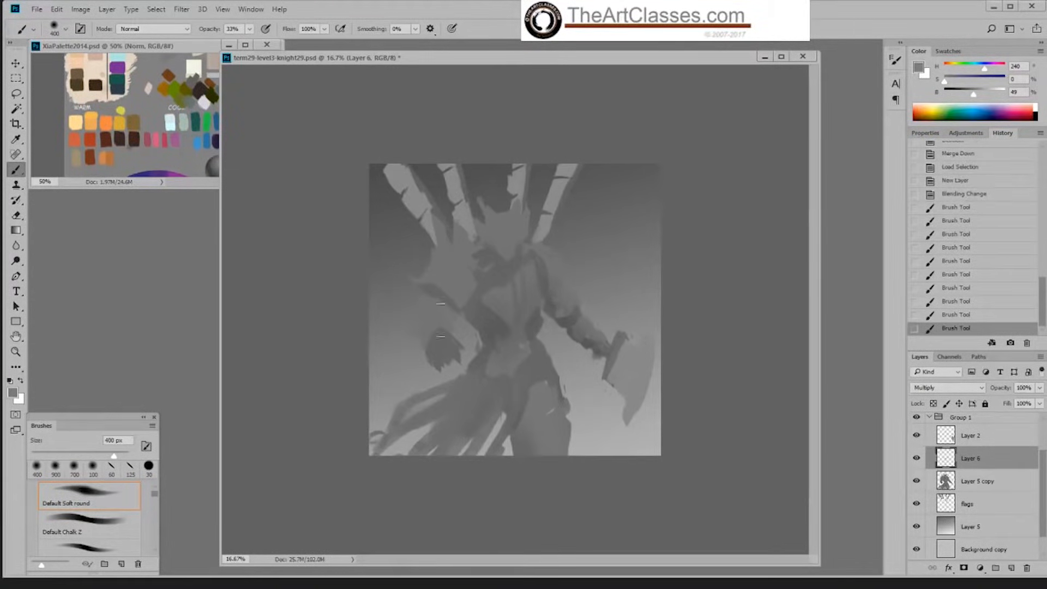
Step: Shade the empty-handed arm and its shoulder armour, reducing the soft brush to 300 px
{"action": "left_click_drag", "start_coordinate": [449, 322], "coordinate": [465, 312]}
{"action": "mouse_move", "coordinate": [475, 254]}
{"action": "left_mouse_down"}
{"action": "mouse_move", "coordinate": [490, 269]}
{"action": "mouse_move", "coordinate": [423, 268]}
{"action": "left_mouse_up"}
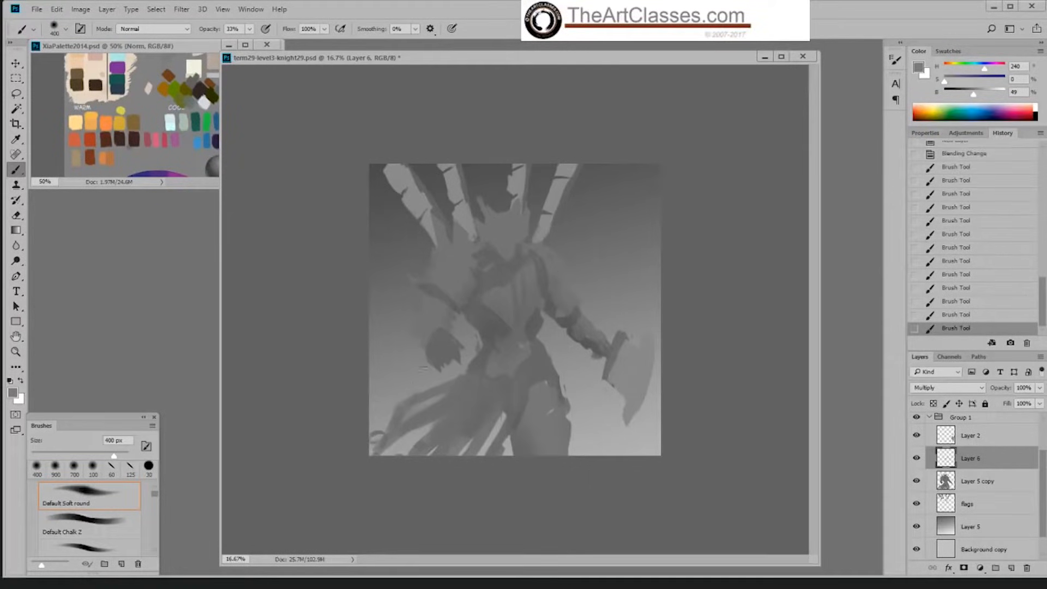
{"action": "left_click_drag", "start_coordinate": [435, 318], "coordinate": [450, 344]}
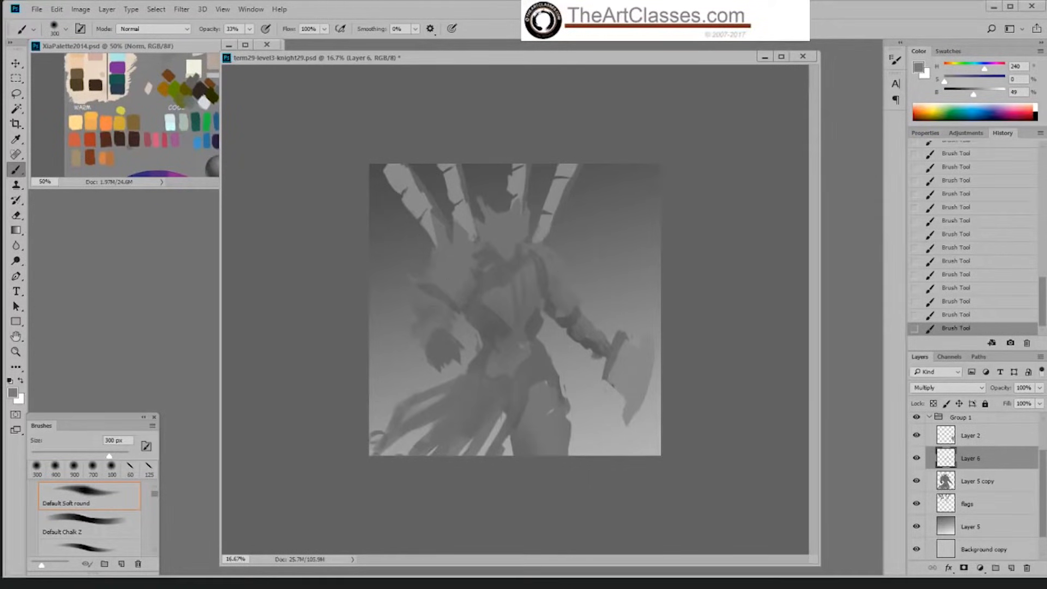
Step: Brush soft shading across the knight's neck and collar area, and undo the last stroke
{"action": "key", "text": "bracketright"}
{"action": "key", "text": "bracketright"}
{"action": "mouse_move", "coordinate": [487, 232]}
{"action": "left_mouse_down"}
{"action": "mouse_move", "coordinate": [517, 283]}
{"action": "mouse_move", "coordinate": [532, 243]}
{"action": "left_mouse_up"}
{"action": "left_click", "coordinate": [960, 315]}
Step: Paint darker accents around the face and chest with the Hard Palette Left brush, undoing the unwanted stroke
{"action": "right_click", "coordinate": [534, 264]}
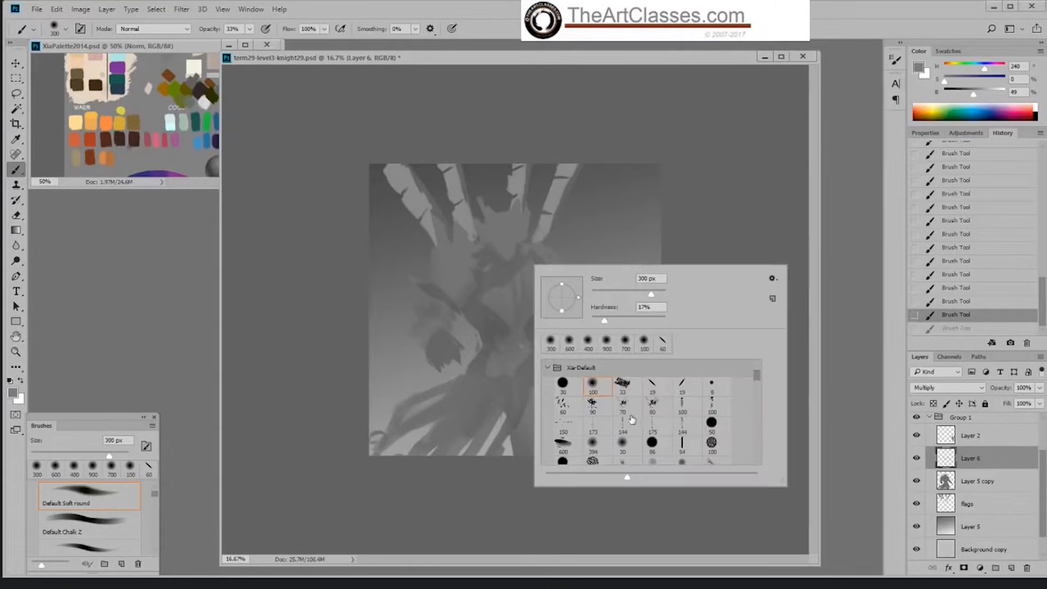
{"action": "left_click", "coordinate": [654, 383]}
{"action": "left_click_drag", "start_coordinate": [531, 245], "coordinate": [535, 251]}
{"action": "key", "text": "bracketright"}
{"action": "key", "text": "bracketright"}
{"action": "key", "text": "bracketright"}
{"action": "key", "text": "bracketright"}
{"action": "key", "text": "bracketright"}
{"action": "key", "text": "bracketright"}
{"action": "key", "text": "bracketright"}
{"action": "key", "text": "bracketright"}
{"action": "key", "text": "bracketright"}
{"action": "key", "text": "bracketright"}
{"action": "key", "text": "bracketright"}
{"action": "key", "text": "bracketright"}
{"action": "key", "text": "bracketright"}
{"action": "key", "text": "bracketright"}
{"action": "key", "text": "bracketright"}
{"action": "key", "text": "bracketright"}
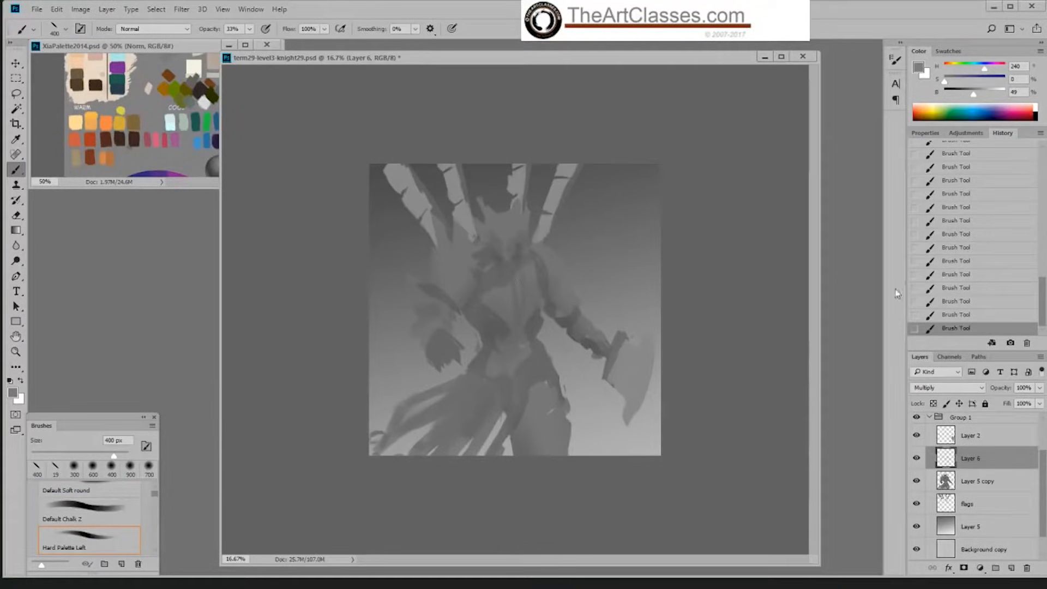
{"action": "key", "text": "ctrl+z"}
{"action": "left_click_drag", "start_coordinate": [500, 288], "coordinate": [504, 277]}
Step: Return to the Default Soft round brush at 500 px and darken the area under the knight's head and the upper body
{"action": "right_click", "coordinate": [511, 259]}
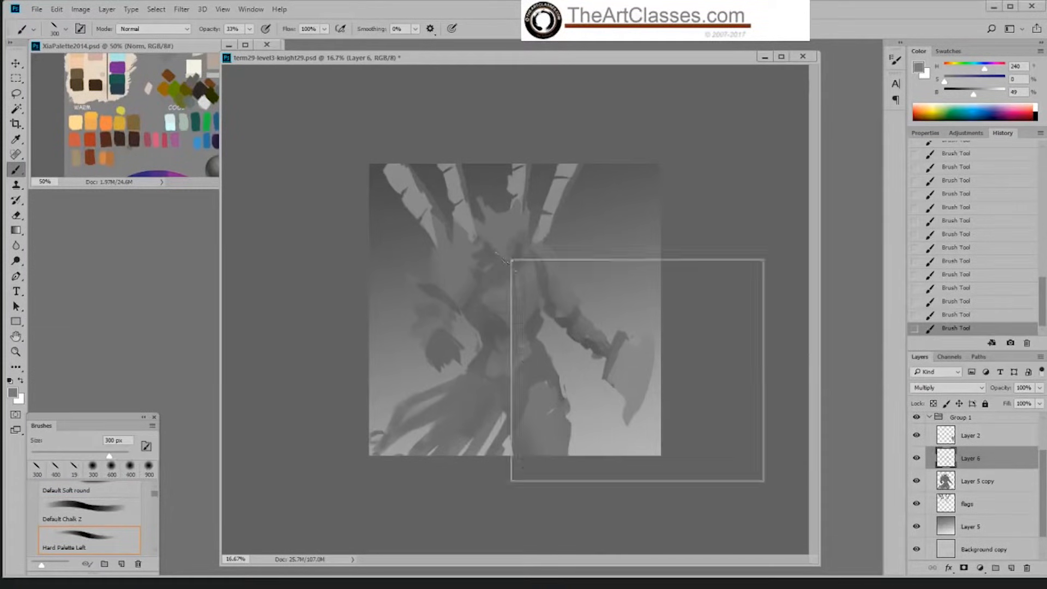
{"action": "left_click", "coordinate": [570, 379]}
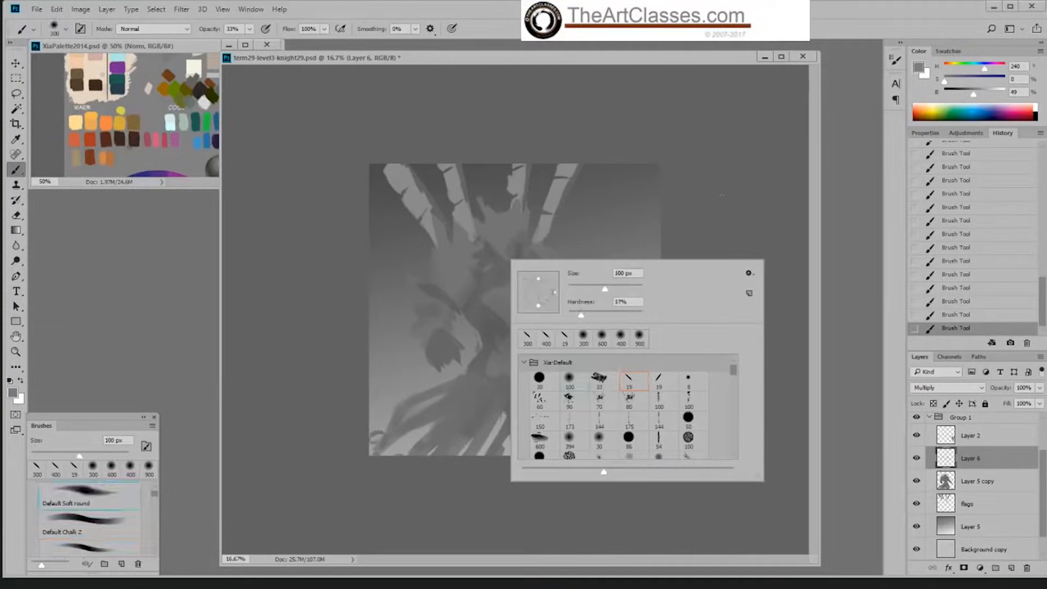
{"action": "key", "text": "Return"}
{"action": "key", "text": "bracketright"}
{"action": "key", "text": "bracketright"}
{"action": "key", "text": "bracketright"}
{"action": "key", "text": "bracketright"}
{"action": "key", "text": "bracketright"}
{"action": "key", "text": "bracketright"}
{"action": "key", "text": "bracketright"}
{"action": "key", "text": "bracketright"}
{"action": "left_click", "coordinate": [497, 250]}
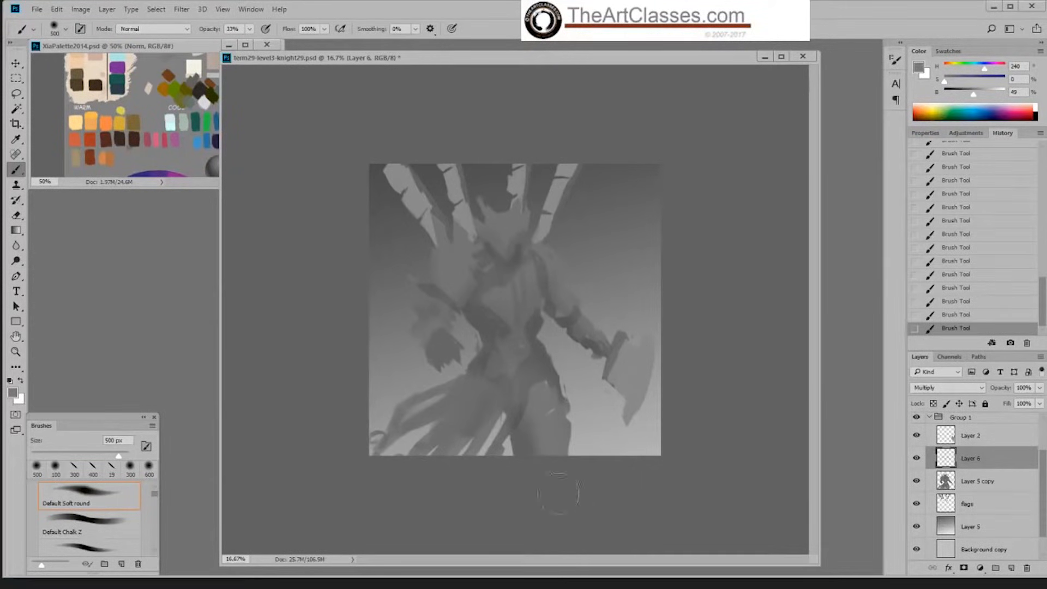
{"action": "key", "text": "ctrl+z"}
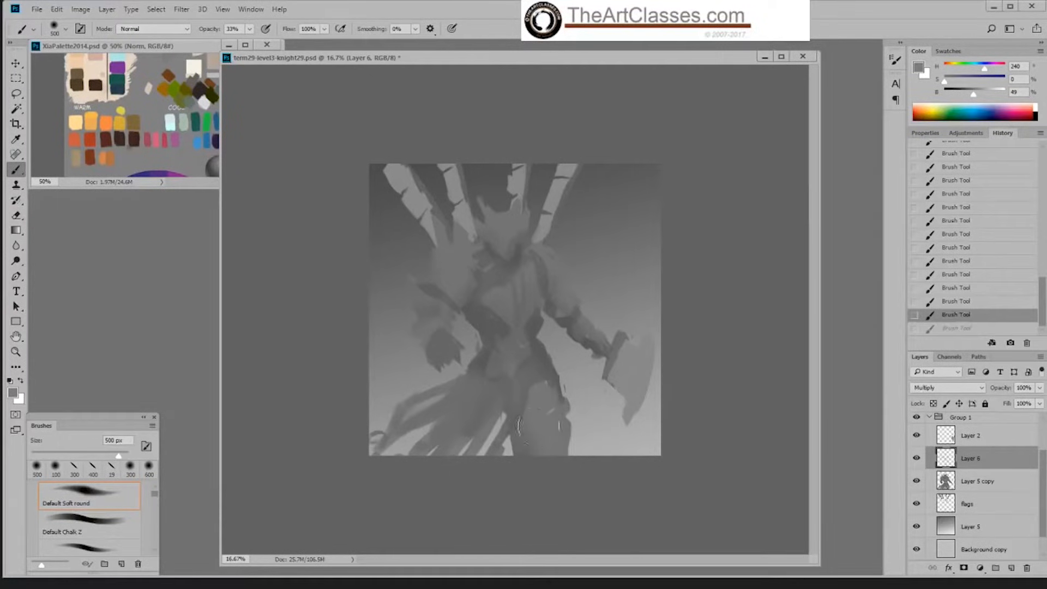
{"action": "key", "text": "ctrl+z"}
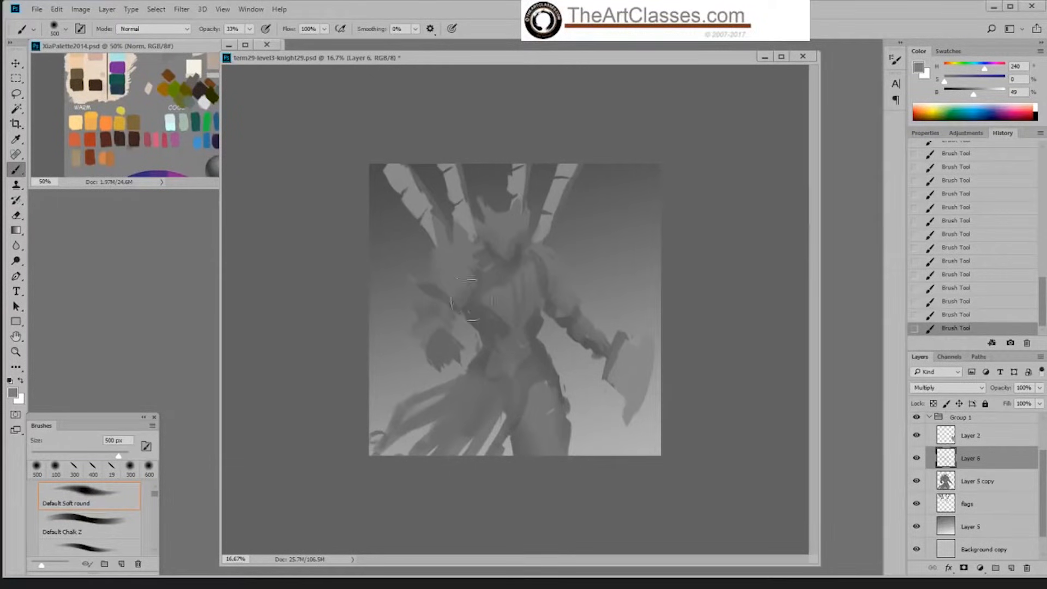
Step: Deepen the soft shading around the neck, waist and hips, finishing with a 400 px brush
{"action": "key", "text": "bracketleft"}
{"action": "key", "text": "bracketleft"}
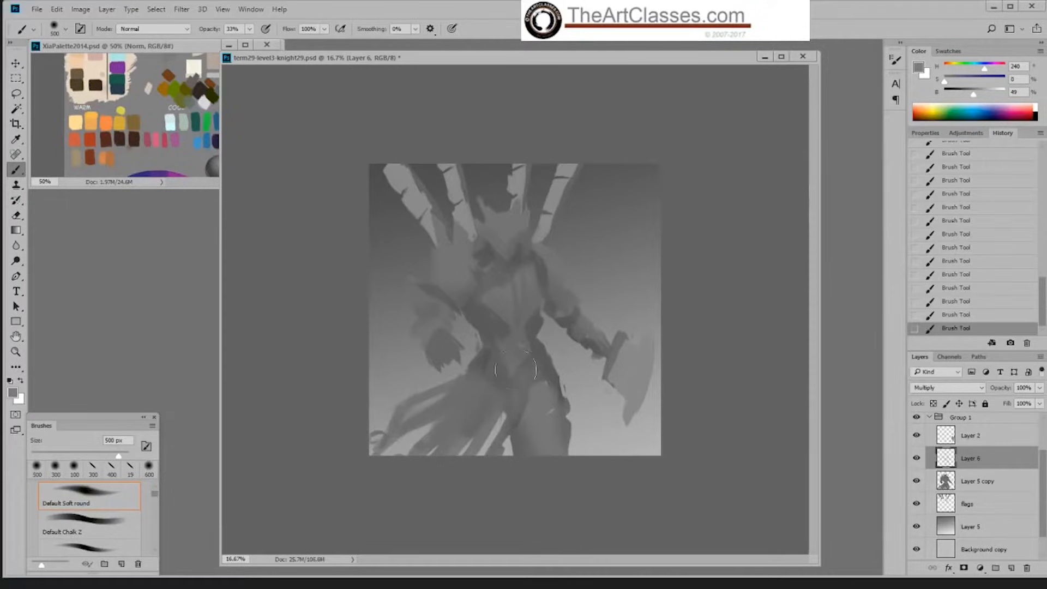
{"action": "key", "text": "bracketleft"}
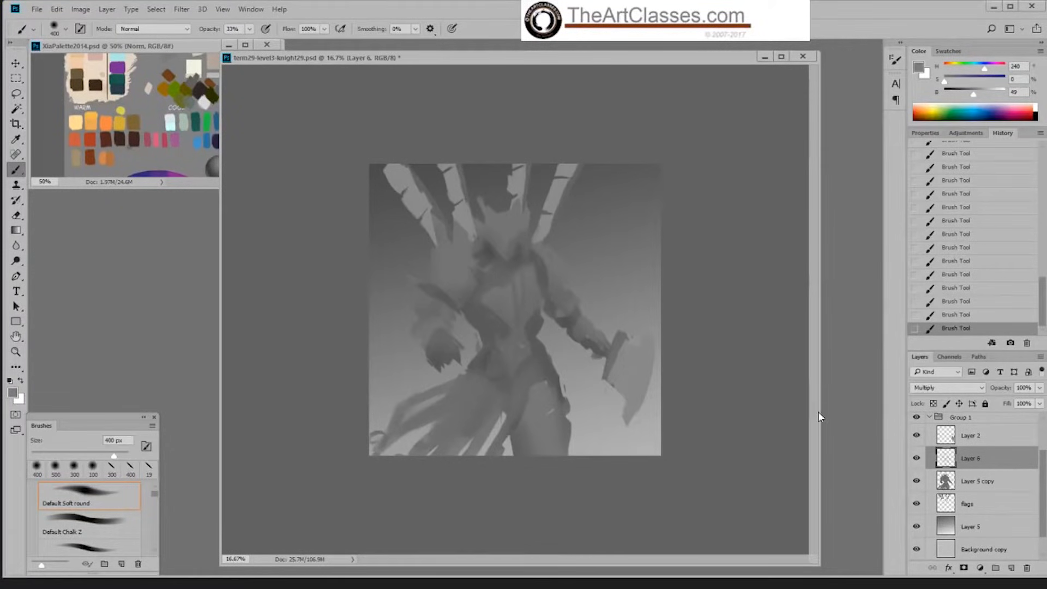
Step: Add a new layer above Layer 6 and set its blending mode to Overlay
{"action": "left_click_drag", "start_coordinate": [820, 412], "coordinate": [825, 423]}
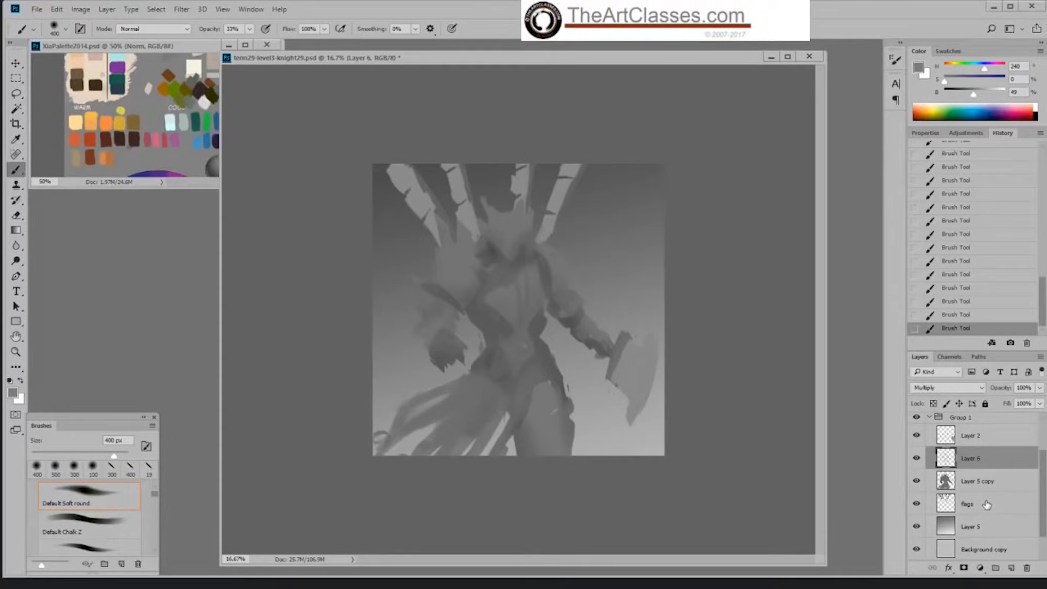
{"action": "left_click", "coordinate": [1012, 568]}
{"action": "left_click", "coordinate": [938, 386]}
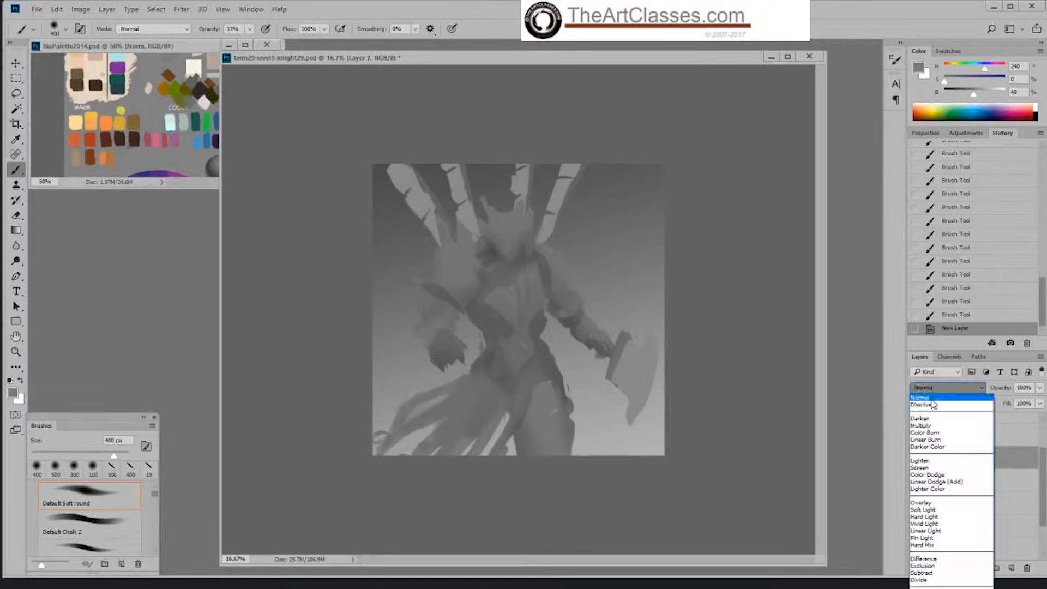
{"action": "left_click", "coordinate": [933, 504]}
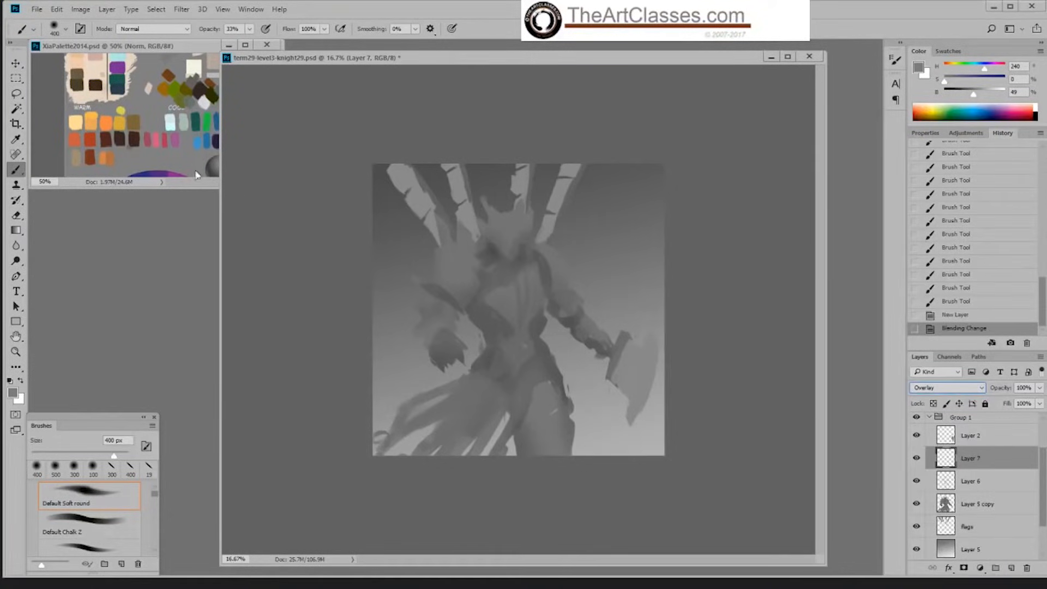
Step: Sample the pale grey-green swatch from the palette document and lower its brightness to 52%
{"action": "left_click", "coordinate": [189, 125]}
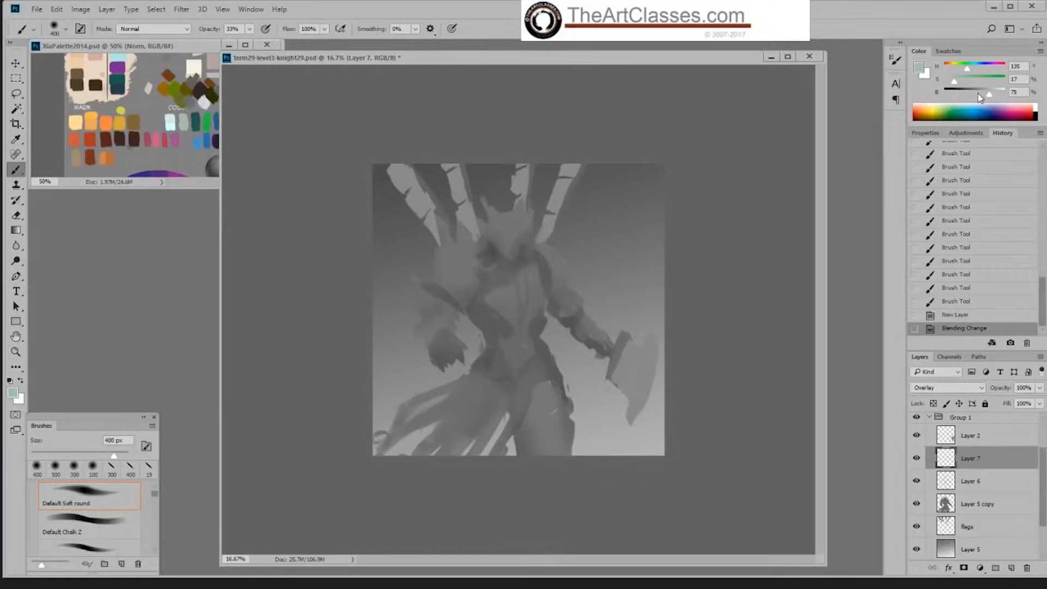
{"action": "left_click_drag", "start_coordinate": [986, 96], "coordinate": [979, 98]}
{"action": "left_click_drag", "start_coordinate": [978, 100], "coordinate": [976, 100]}
{"action": "left_click", "coordinate": [966, 390]}
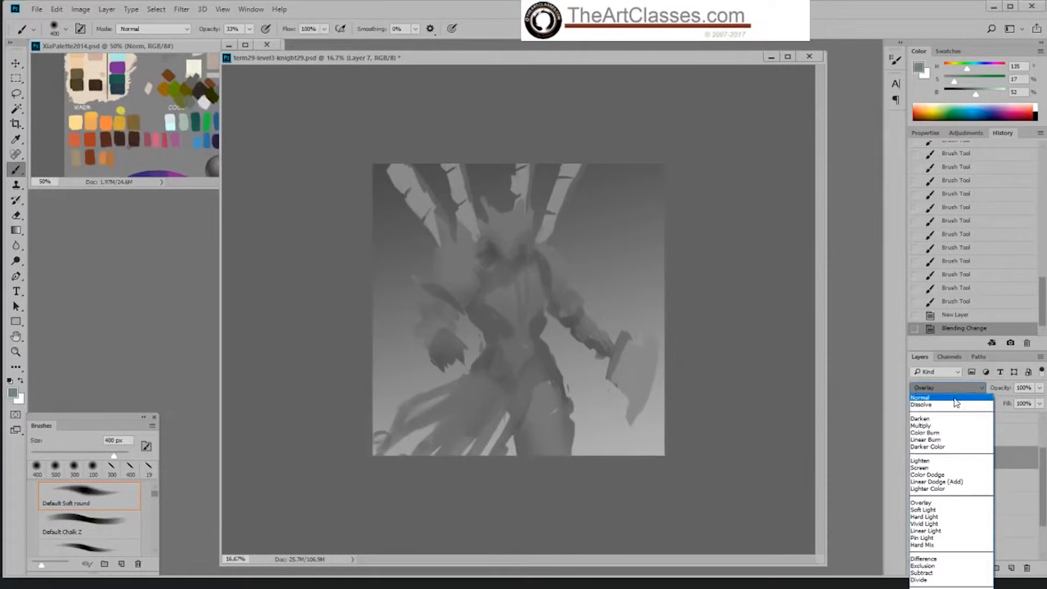
{"action": "left_click", "coordinate": [1010, 465]}
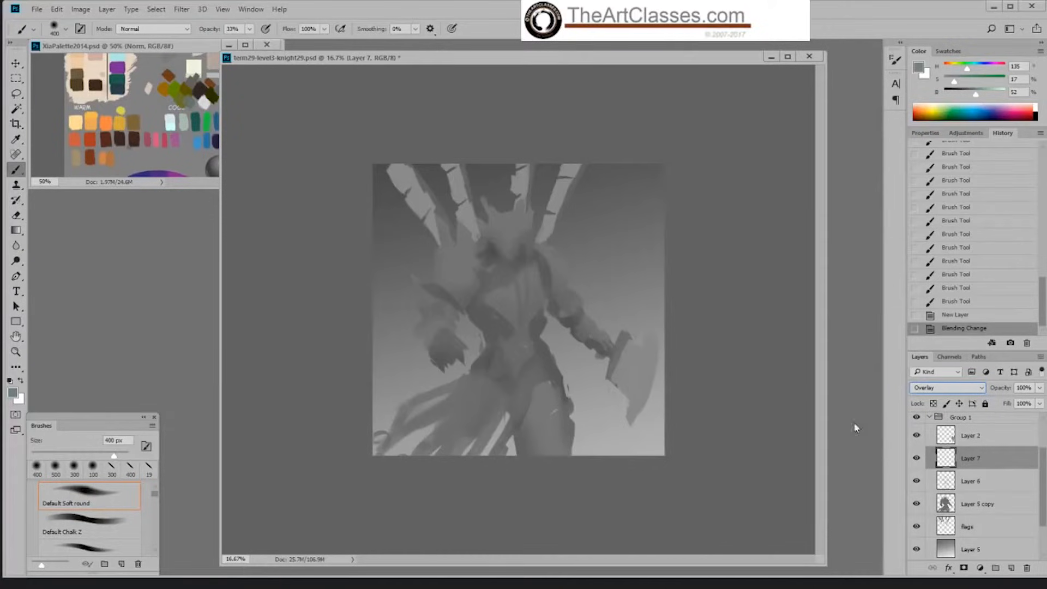
{"action": "left_click", "coordinate": [937, 497], "text": "ctrl"}
{"action": "key", "text": "ctrl+h"}
{"action": "left_click_drag", "start_coordinate": [580, 58], "coordinate": [581, 57]}
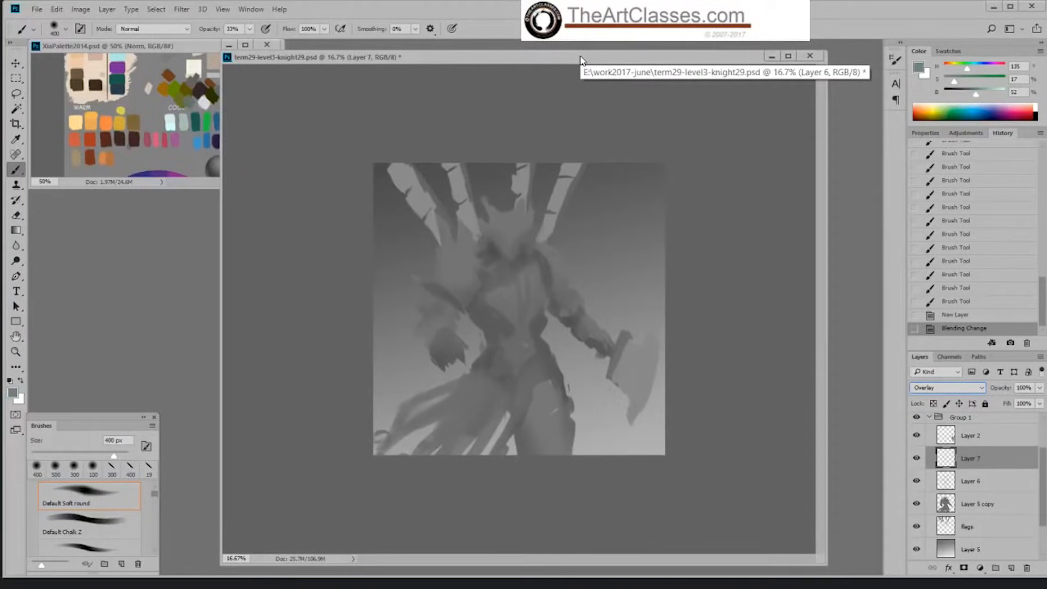
{"action": "left_click_drag", "start_coordinate": [609, 62], "coordinate": [604, 63]}
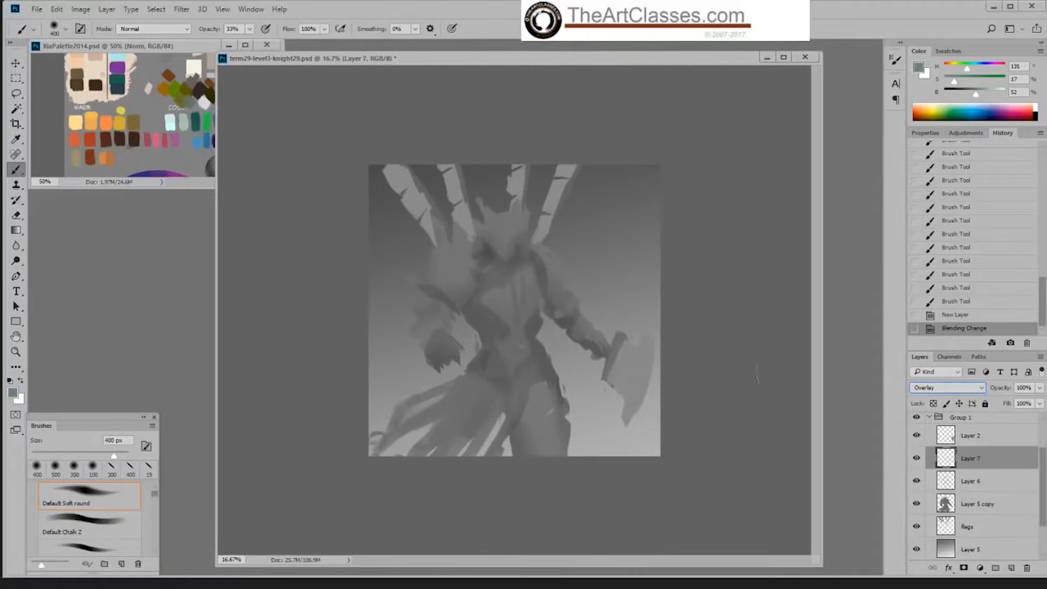
{"action": "left_click", "coordinate": [946, 507], "text": "ctrl"}
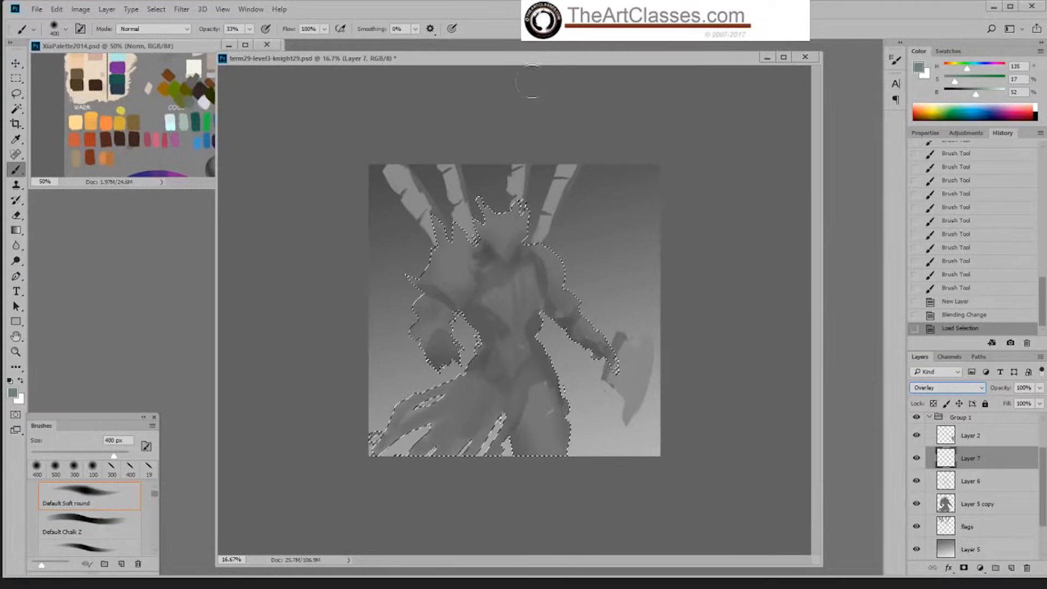
{"action": "left_click_drag", "start_coordinate": [542, 62], "coordinate": [534, 66]}
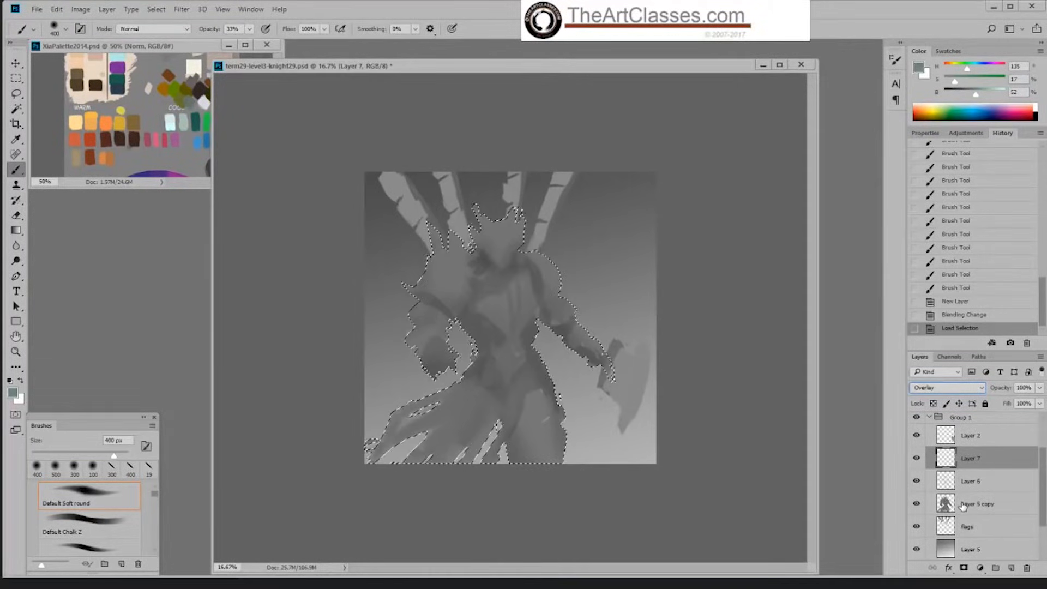
{"action": "key", "text": "ctrl+d"}
Step: Load the silhouette of Layer 5 copy as a selection and make Layer 7 active
{"action": "left_click", "coordinate": [945, 508]}
{"action": "left_click", "coordinate": [945, 508], "text": "ctrl"}
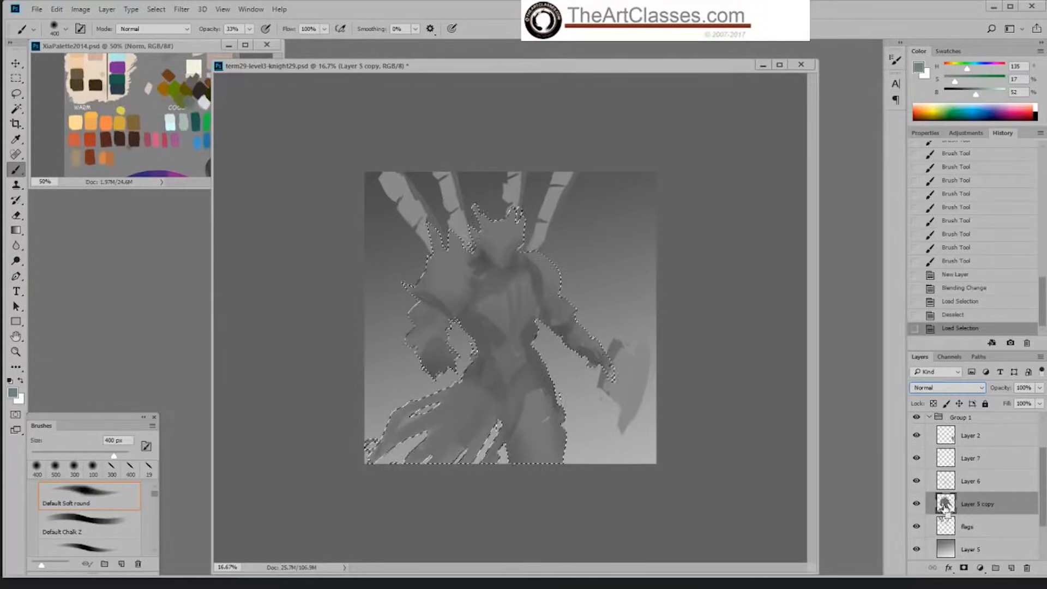
{"action": "left_click", "coordinate": [966, 460]}
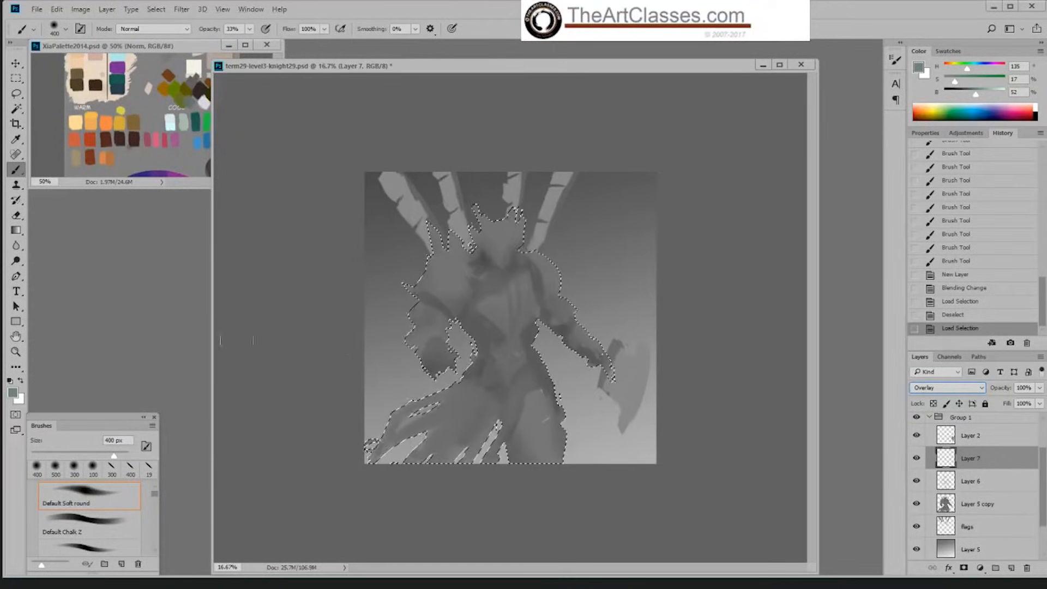
Step: Fill the selected knight silhouette on Layer 7 with the grey-green using the Paint Bucket, and deselect
{"action": "left_click_drag", "start_coordinate": [16, 230], "coordinate": [34, 246]}
{"action": "left_click", "coordinate": [491, 300]}
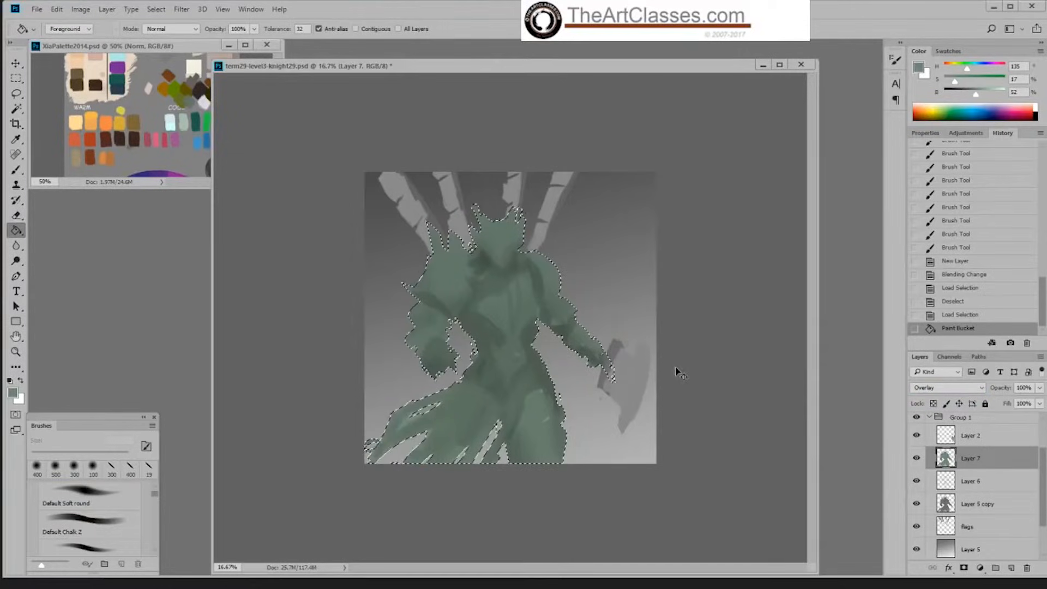
{"action": "key", "text": "ctrl+d"}
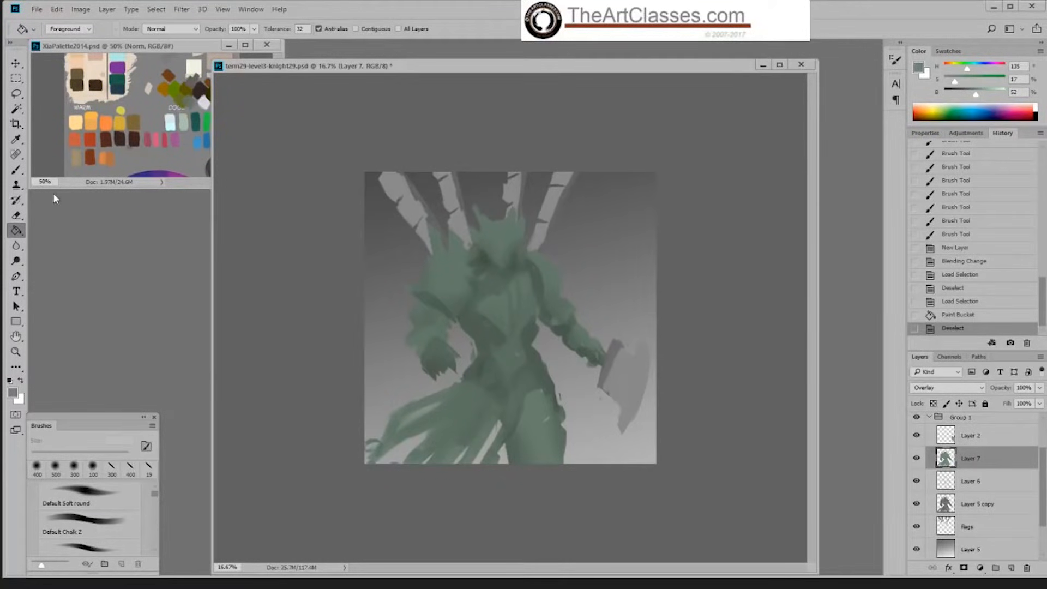
Step: Set up the Eraser with the 80 px textured Sampled Brush 2 13 at 24% opacity
{"action": "left_click", "coordinate": [18, 173]}
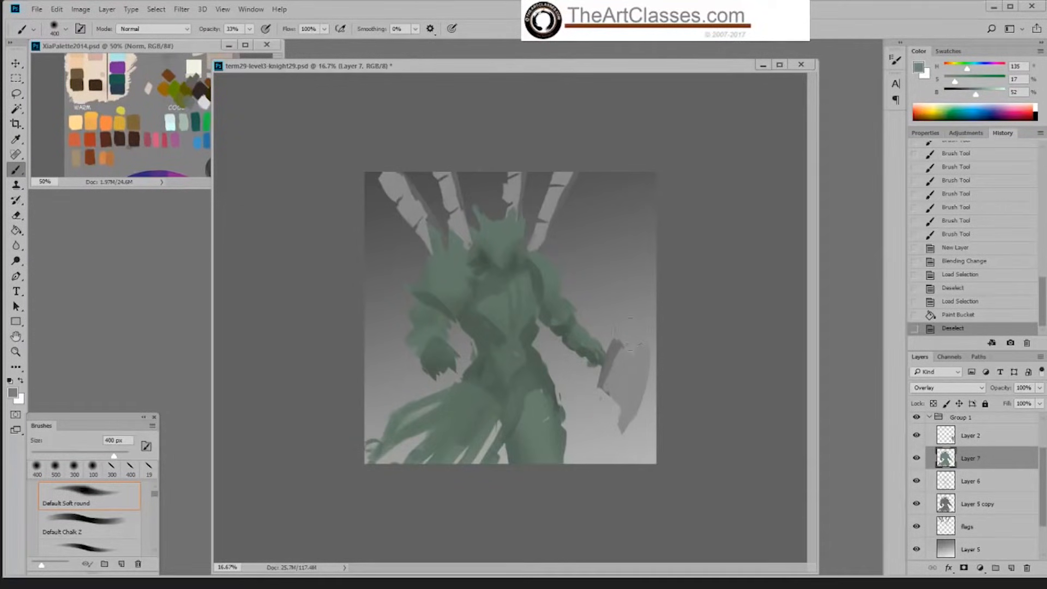
{"action": "key", "text": "e"}
{"action": "right_click", "coordinate": [626, 333]}
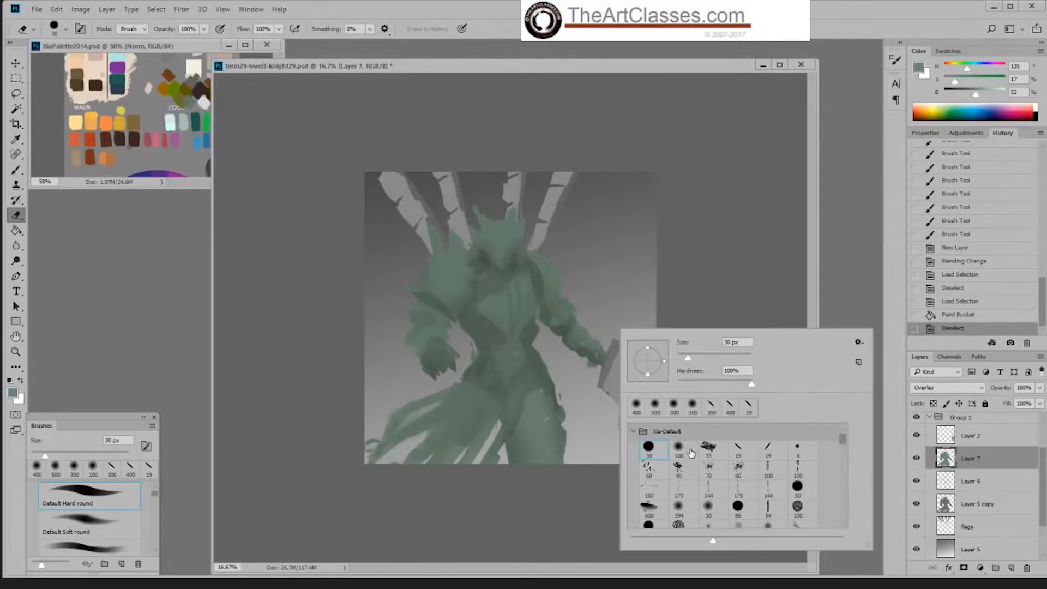
{"action": "left_click", "coordinate": [738, 469]}
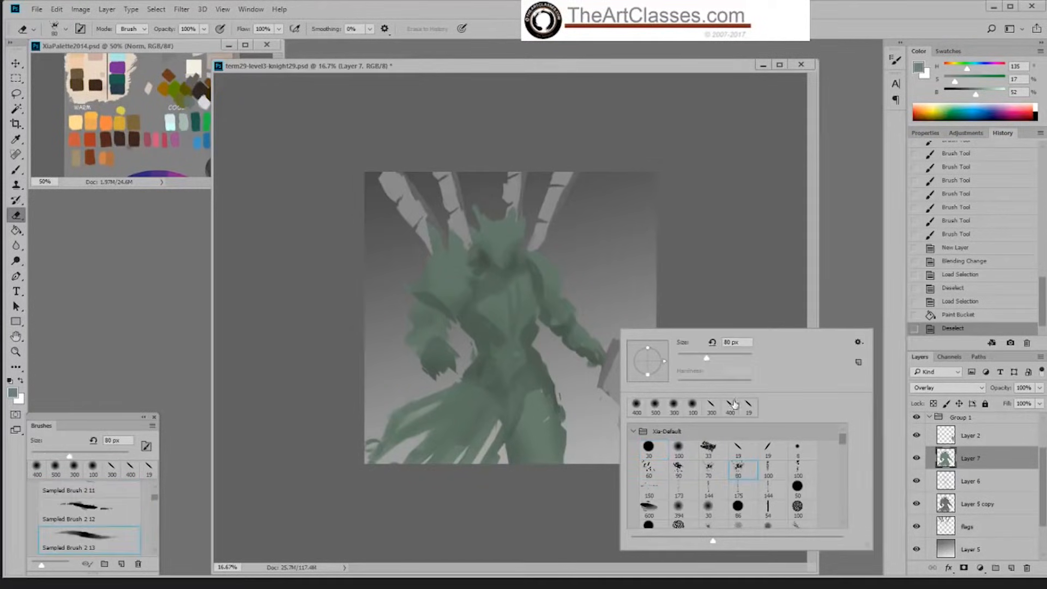
{"action": "left_click", "coordinate": [513, 219]}
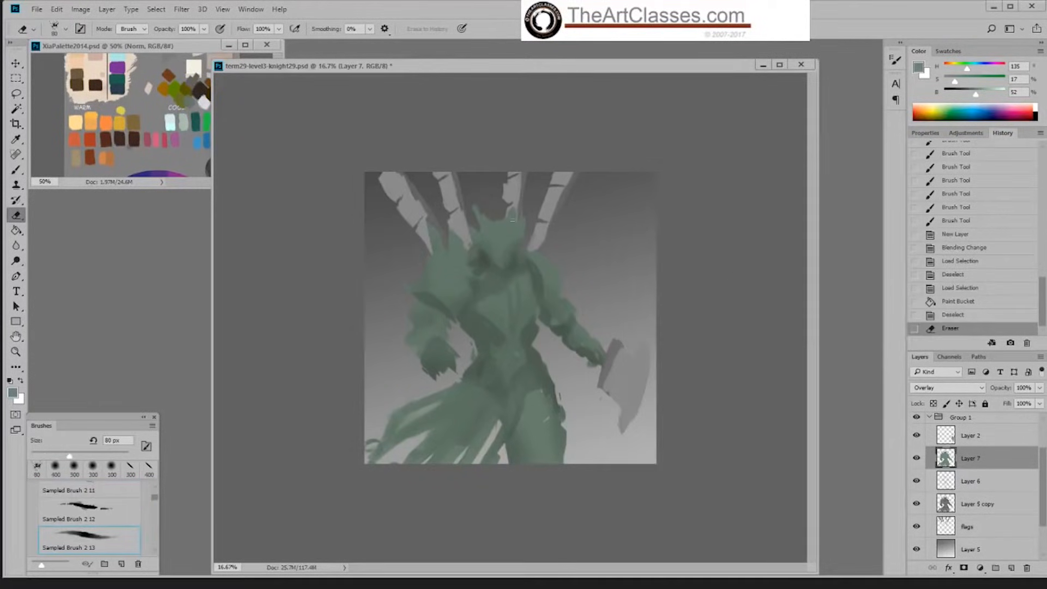
{"action": "left_click", "coordinate": [203, 28]}
{"action": "left_click_drag", "start_coordinate": [203, 43], "coordinate": [163, 45]}
Step: Enlarge the eraser to 1300 px and lightly fade the green tint over the knight's chest on Layer 7
{"action": "left_click", "coordinate": [553, 223]}
{"action": "key", "text": "]"}
{"action": "key", "text": "]"}
{"action": "key", "text": "]"}
{"action": "key", "text": "]"}
{"action": "key", "text": "]"}
{"action": "key", "text": "]"}
{"action": "key", "text": "]"}
{"action": "key", "text": "]"}
{"action": "key", "text": "]"}
{"action": "key", "text": "]"}
{"action": "key", "text": "]"}
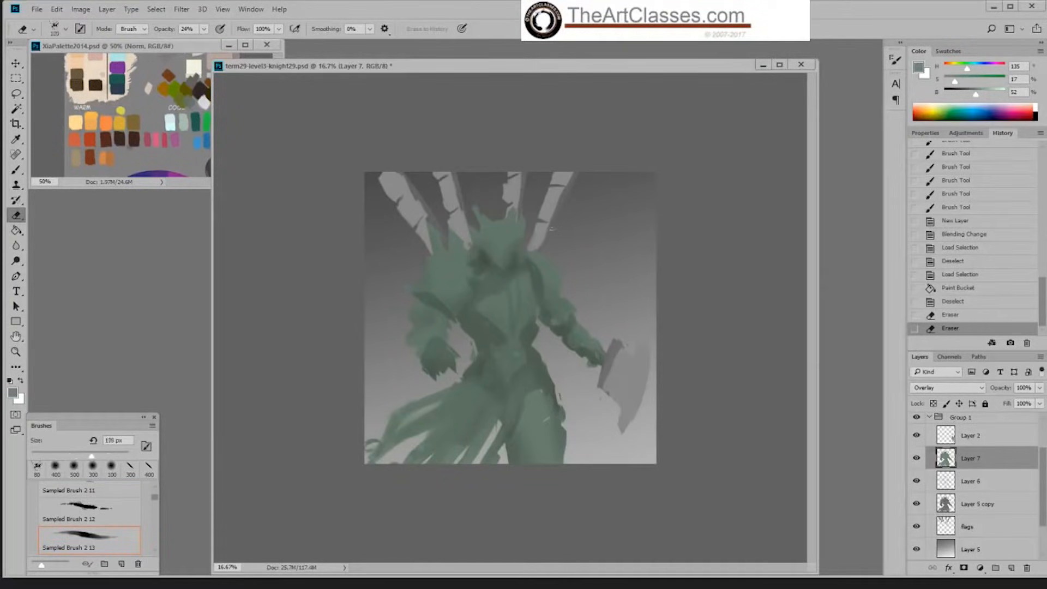
{"action": "key", "text": "]"}
{"action": "key", "text": "]"}
{"action": "key", "text": "]"}
{"action": "key", "text": "]"}
{"action": "key", "text": "]"}
{"action": "key", "text": "]"}
{"action": "key", "text": "]"}
{"action": "mouse_move", "coordinate": [514, 260]}
{"action": "left_mouse_down"}
{"action": "mouse_move", "coordinate": [449, 351]}
{"action": "mouse_move", "coordinate": [470, 306]}
{"action": "left_mouse_up"}
{"action": "mouse_move", "coordinate": [603, 193]}
{"action": "left_mouse_down"}
{"action": "mouse_move", "coordinate": [578, 190]}
{"action": "mouse_move", "coordinate": [556, 203]}
{"action": "left_mouse_up"}
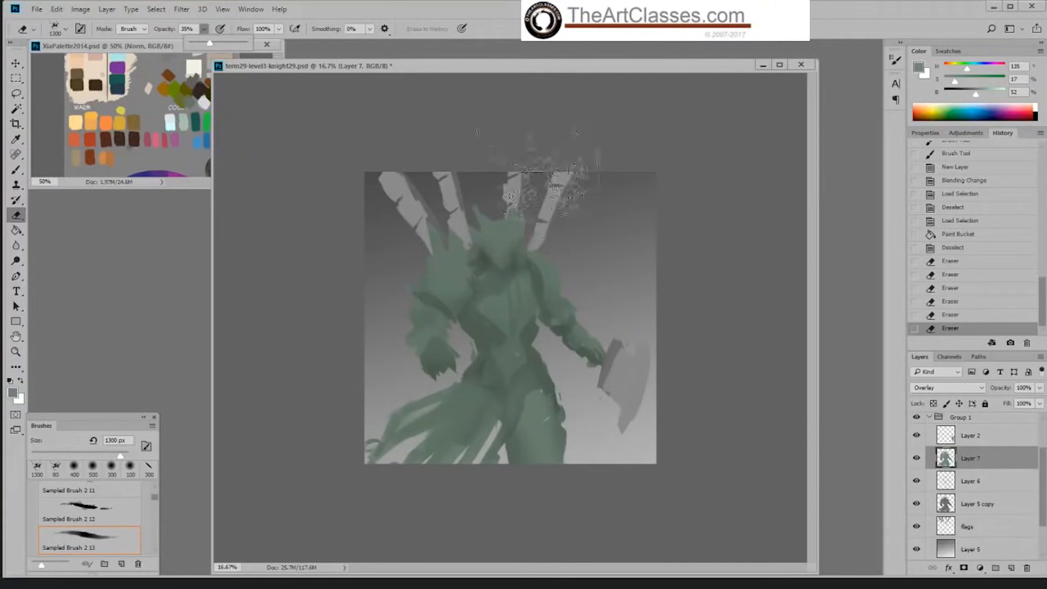
Step: Raise the eraser opacity to 35%, erase more green over the knight's torso, and save the document
{"action": "key", "text": "3"}
{"action": "key", "text": "5"}
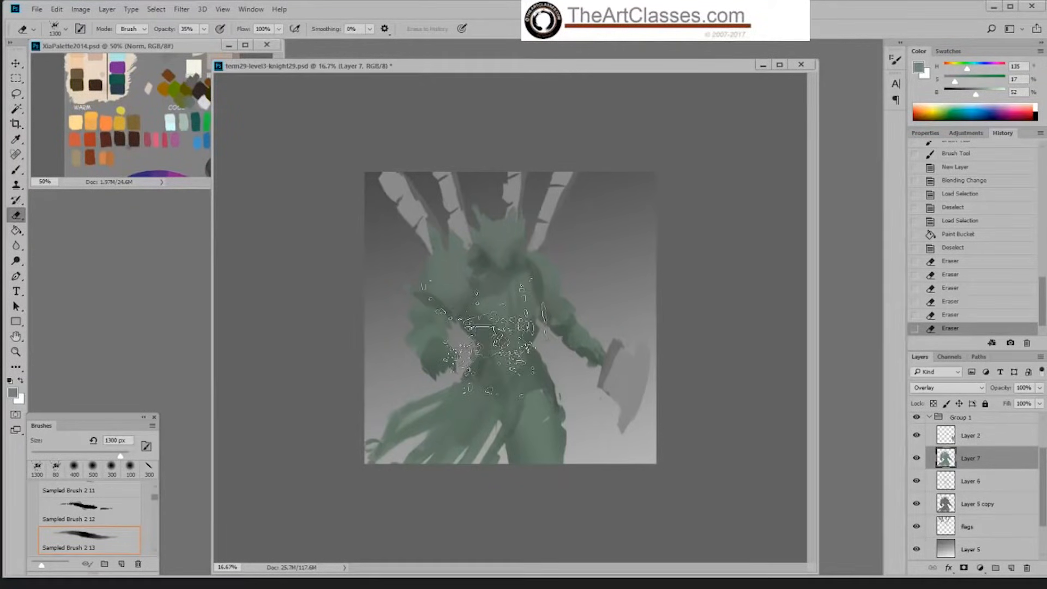
{"action": "left_click", "coordinate": [491, 327]}
{"action": "key", "text": "ctrl+s"}
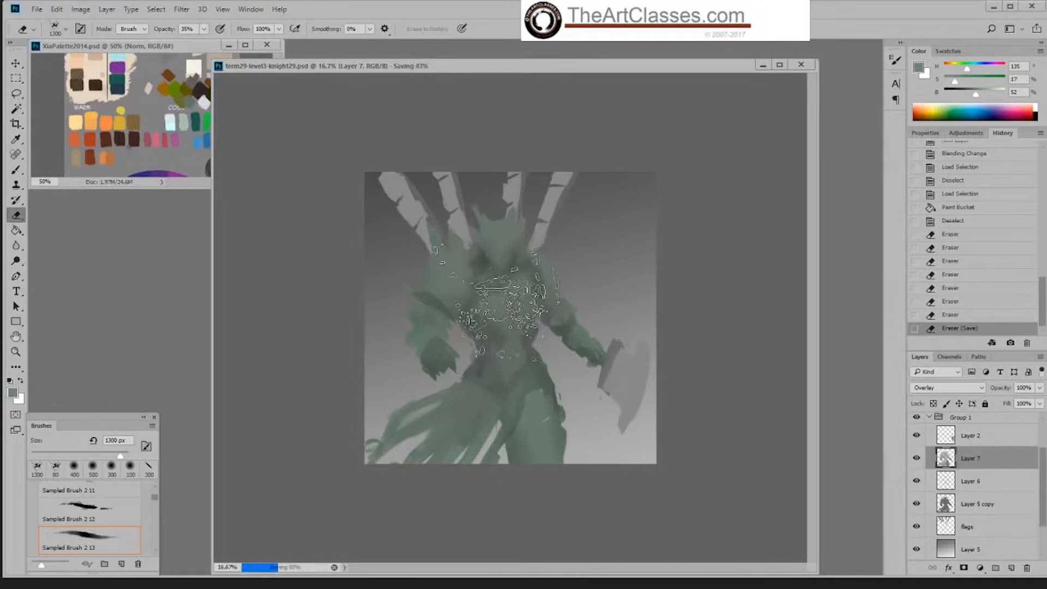
Step: Reduce the eraser to 900 px and 800 px and soften the green around the knight's hip, forearm and thigh
{"action": "key", "text": "bracketleft"}
{"action": "key", "text": "bracketleft"}
{"action": "key", "text": "bracketleft"}
{"action": "key", "text": "bracketleft"}
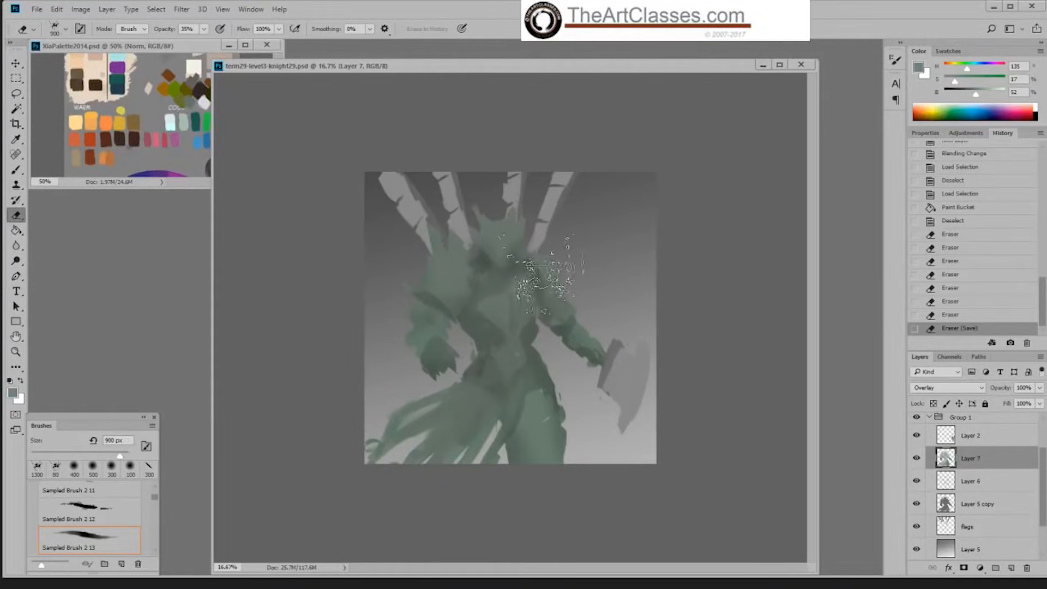
{"action": "left_click", "coordinate": [551, 384]}
{"action": "left_click_drag", "start_coordinate": [546, 380], "coordinate": [546, 375]}
{"action": "left_click", "coordinate": [578, 349]}
{"action": "left_click_drag", "start_coordinate": [562, 448], "coordinate": [556, 406]}
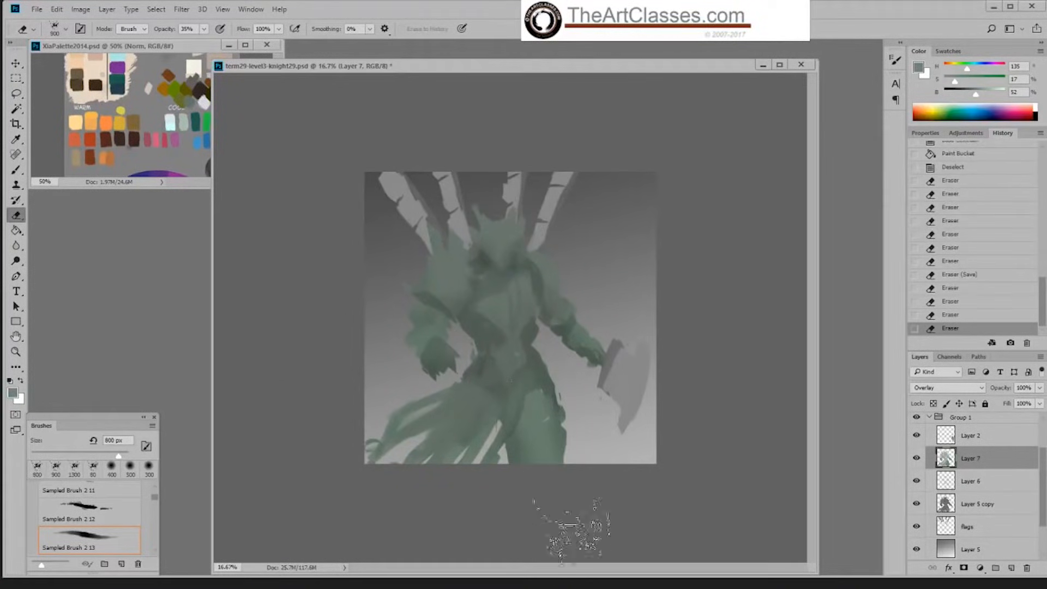
{"action": "left_click", "coordinate": [543, 480]}
{"action": "left_click", "coordinate": [543, 494]}
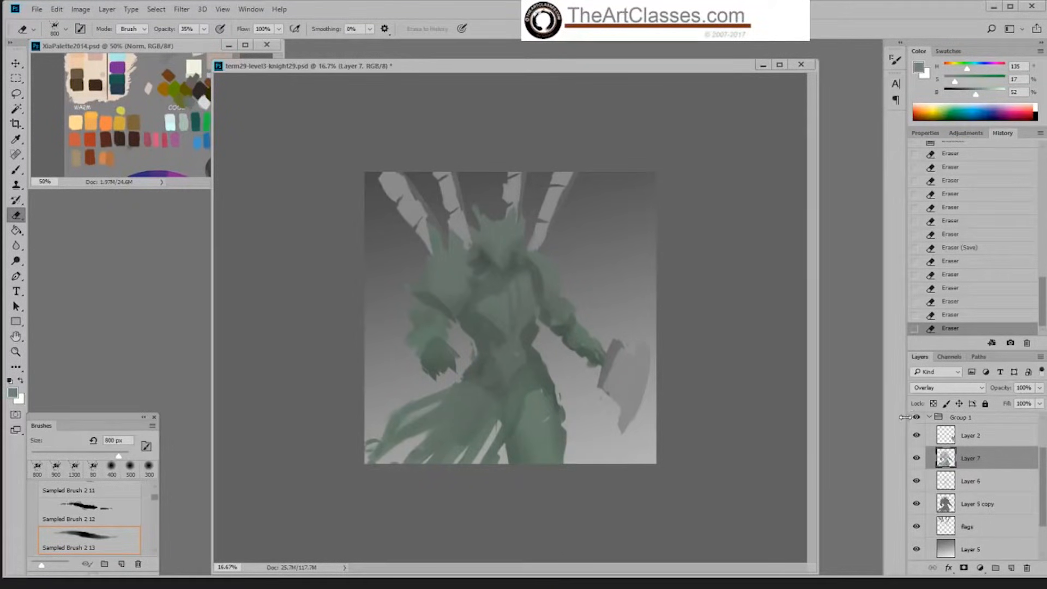
Step: Load the flags layer's shape as a selection and add a new layer above it in Overlay mode
{"action": "left_click", "coordinate": [961, 534]}
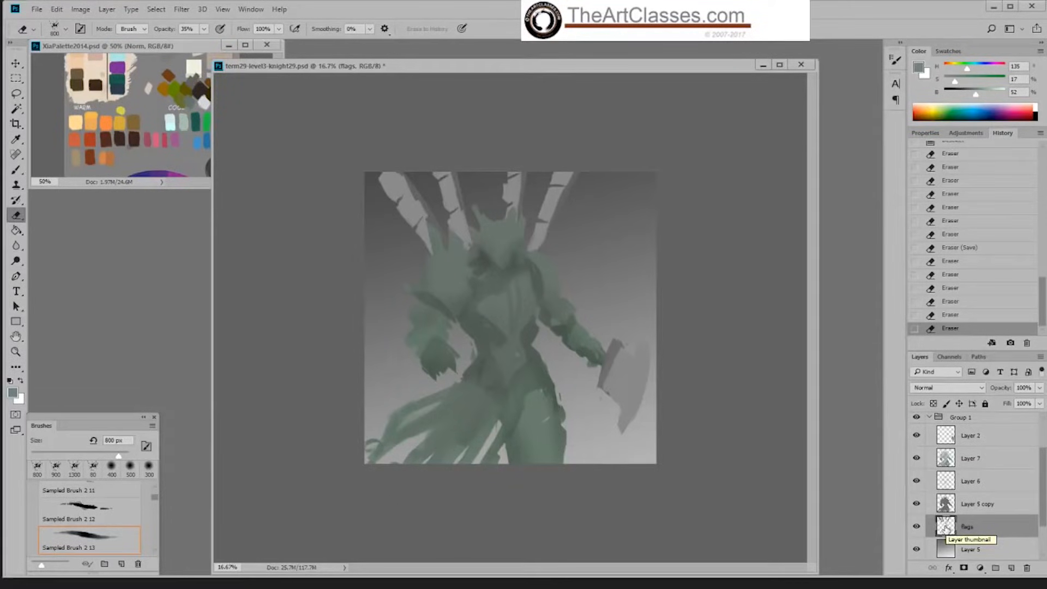
{"action": "left_click", "coordinate": [945, 528], "text": "ctrl"}
{"action": "left_click", "coordinate": [1012, 568]}
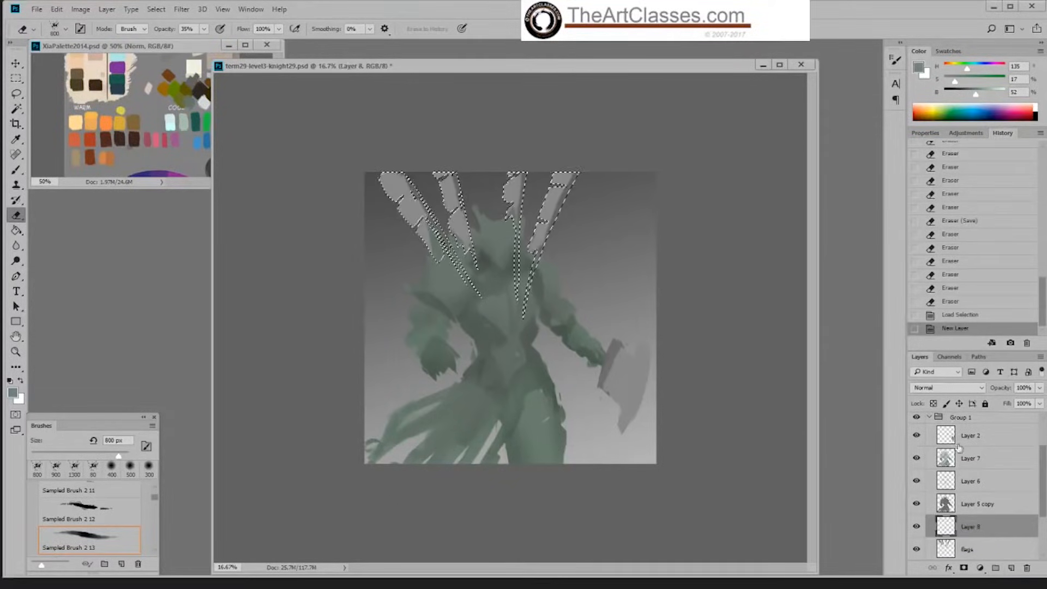
{"action": "left_click", "coordinate": [946, 387]}
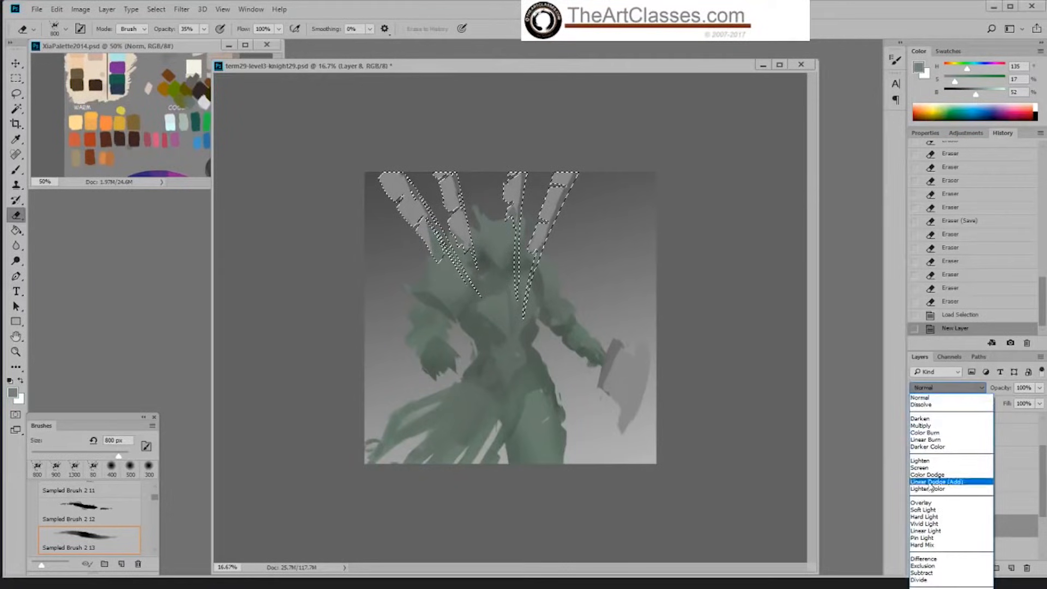
{"action": "left_click", "coordinate": [927, 502]}
{"action": "right_click", "coordinate": [546, 268]}
{"action": "left_click", "coordinate": [665, 390]}
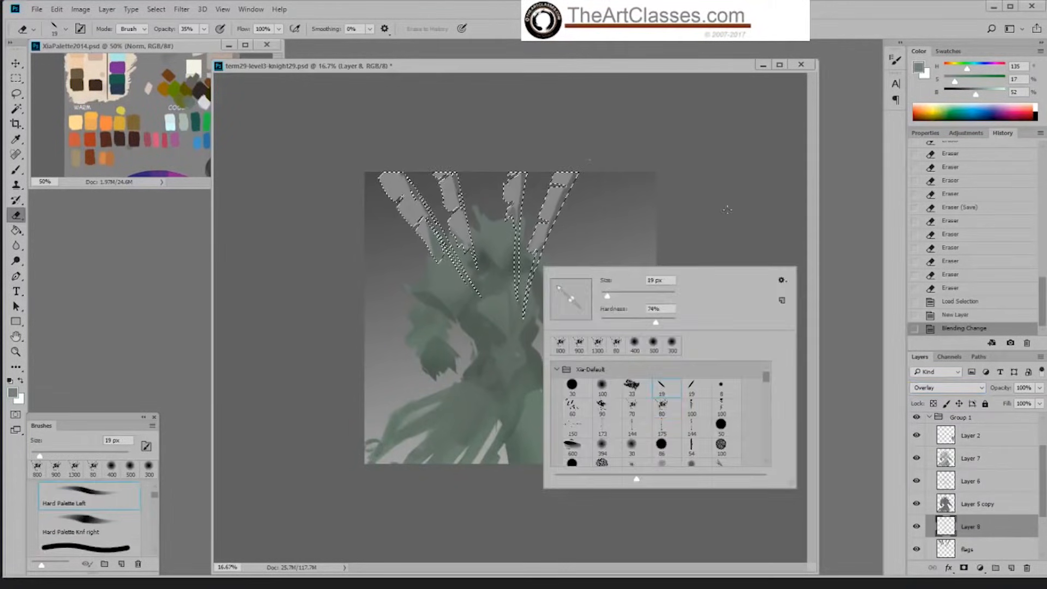
{"action": "left_click", "coordinate": [725, 211]}
{"action": "left_click_drag", "start_coordinate": [204, 29], "coordinate": [258, 43]}
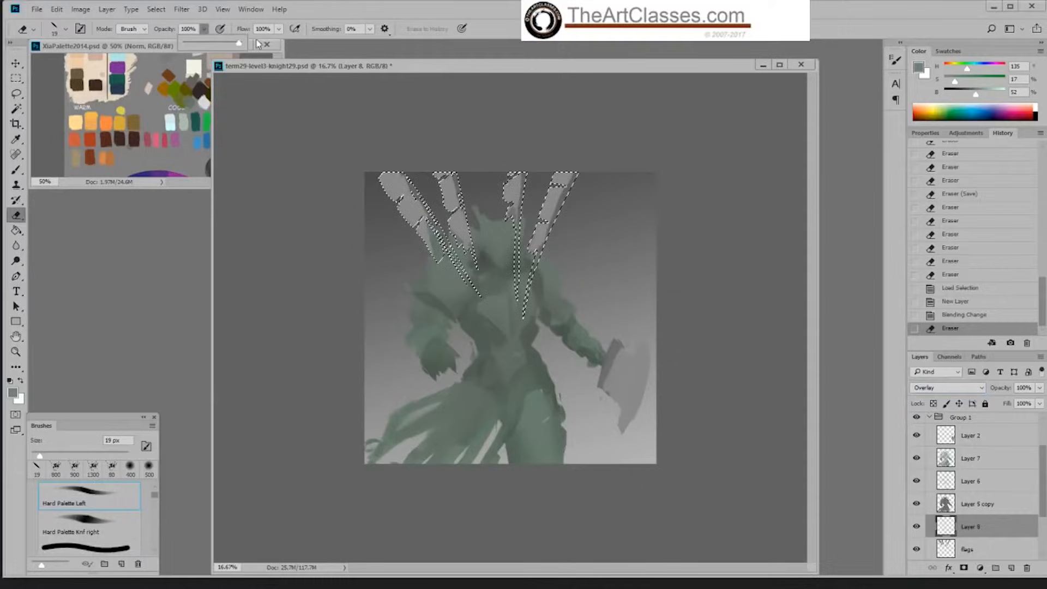
{"action": "left_click", "coordinate": [598, 198]}
{"action": "key", "text": "]"}
{"action": "key", "text": "]"}
{"action": "left_click", "coordinate": [585, 183]}
{"action": "key", "text": "]"}
{"action": "key", "text": "]"}
{"action": "key", "text": "]"}
{"action": "key", "text": "]"}
{"action": "key", "text": "]"}
{"action": "key", "text": "]"}
{"action": "key", "text": "]"}
{"action": "key", "text": "]"}
{"action": "key", "text": "]"}
{"action": "key", "text": "]"}
{"action": "key", "text": "]"}
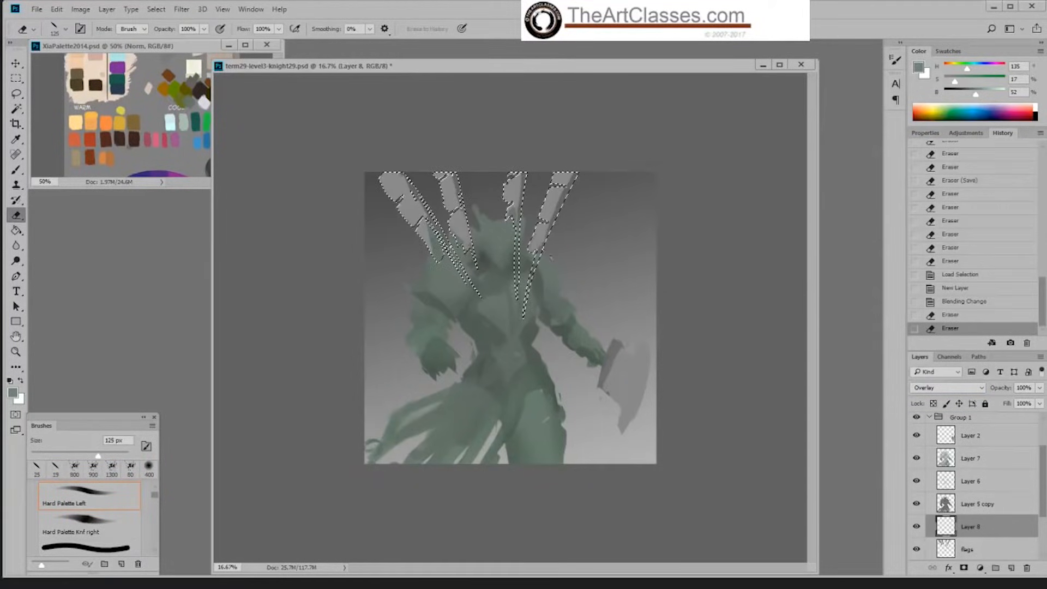
{"action": "key", "text": "]"}
{"action": "key", "text": "]"}
{"action": "left_click", "coordinate": [576, 185]}
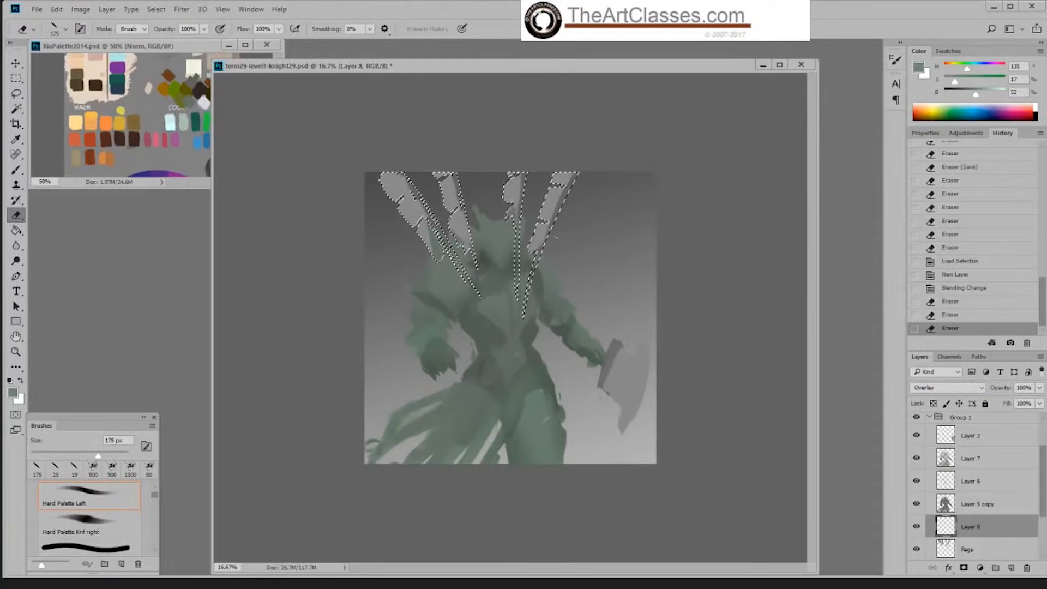
{"action": "left_click_drag", "start_coordinate": [556, 238], "coordinate": [546, 256]}
{"action": "mouse_move", "coordinate": [574, 196]}
{"action": "left_mouse_down"}
{"action": "mouse_move", "coordinate": [577, 172]}
{"action": "mouse_move", "coordinate": [541, 288]}
{"action": "mouse_move", "coordinate": [542, 259]}
{"action": "left_mouse_up"}
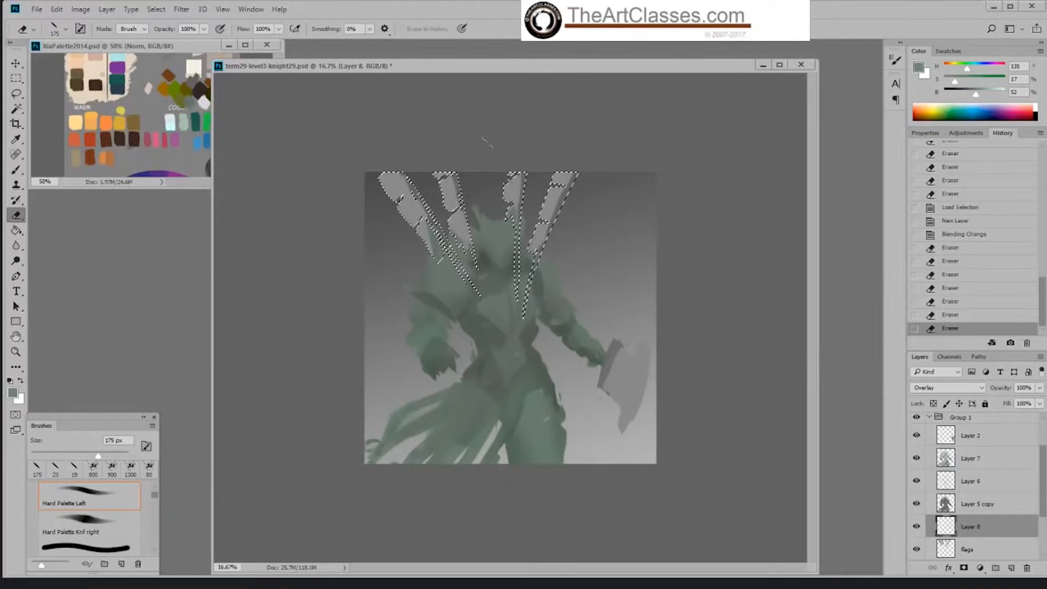
{"action": "right_click", "coordinate": [306, 205]}
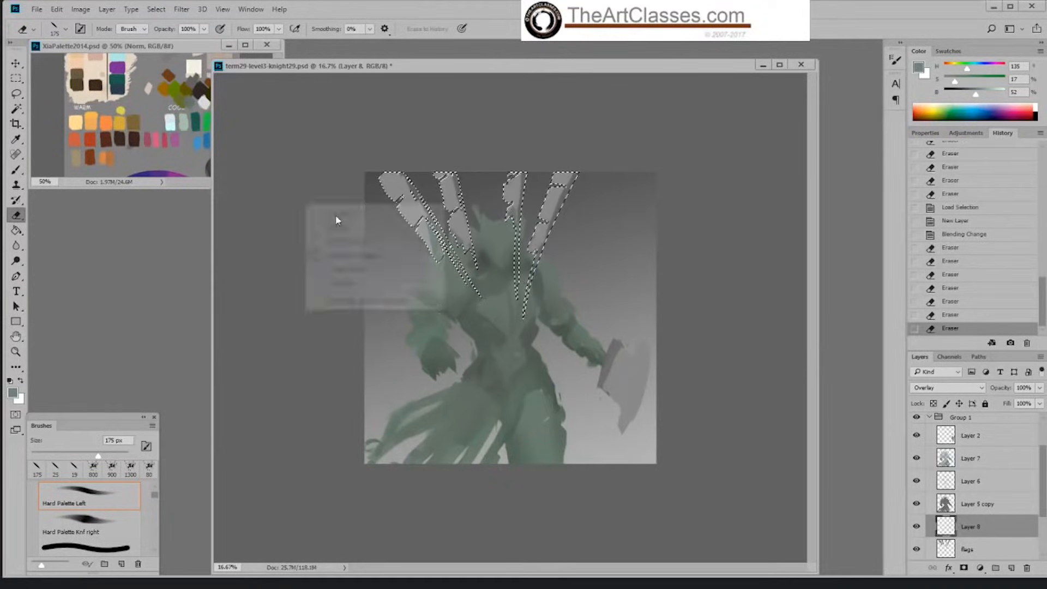
{"action": "left_click", "coordinate": [22, 177]}
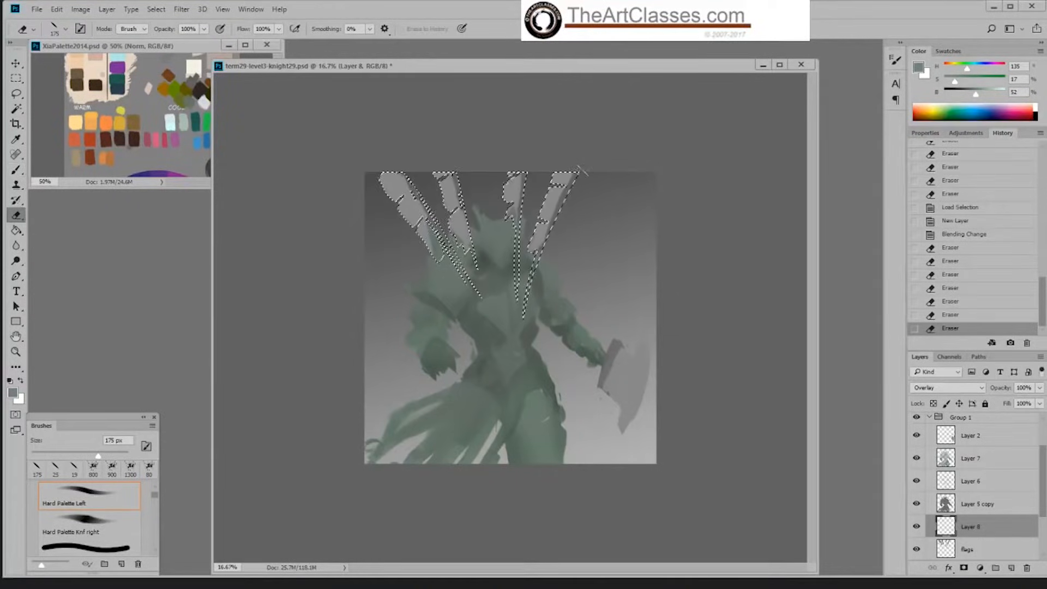
{"action": "mouse_move", "coordinate": [548, 261]}
{"action": "left_mouse_down"}
{"action": "mouse_move", "coordinate": [539, 273]}
{"action": "mouse_move", "coordinate": [546, 252]}
{"action": "left_mouse_up"}
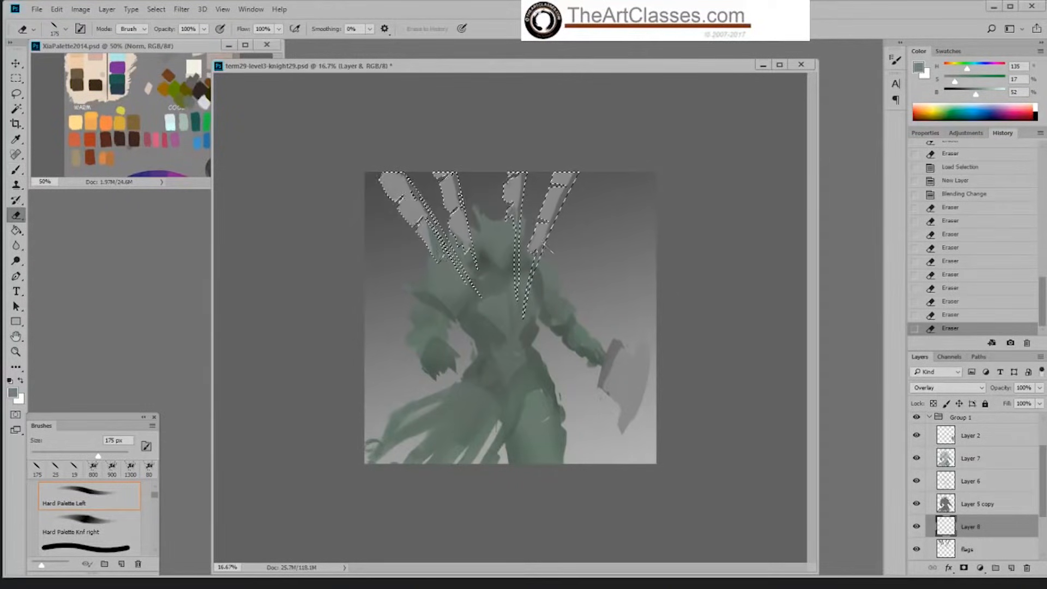
Step: Set up the Brush tool with the Hard Palette Left tip at 80 px and 100% opacity
{"action": "left_click", "coordinate": [17, 169]}
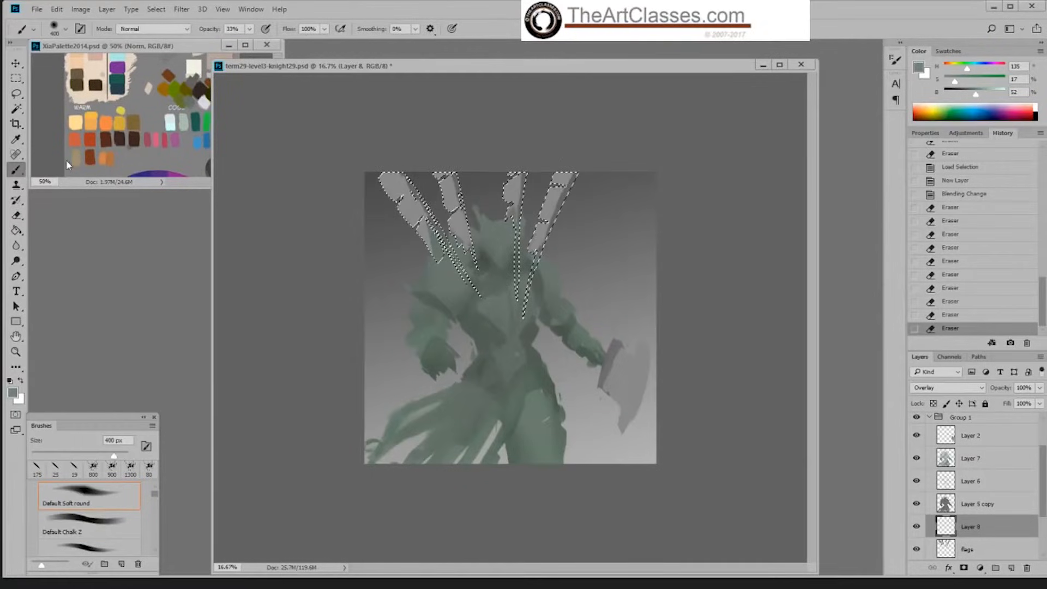
{"action": "right_click", "coordinate": [572, 173]}
{"action": "left_click", "coordinate": [694, 304]}
{"action": "left_click", "coordinate": [609, 171]}
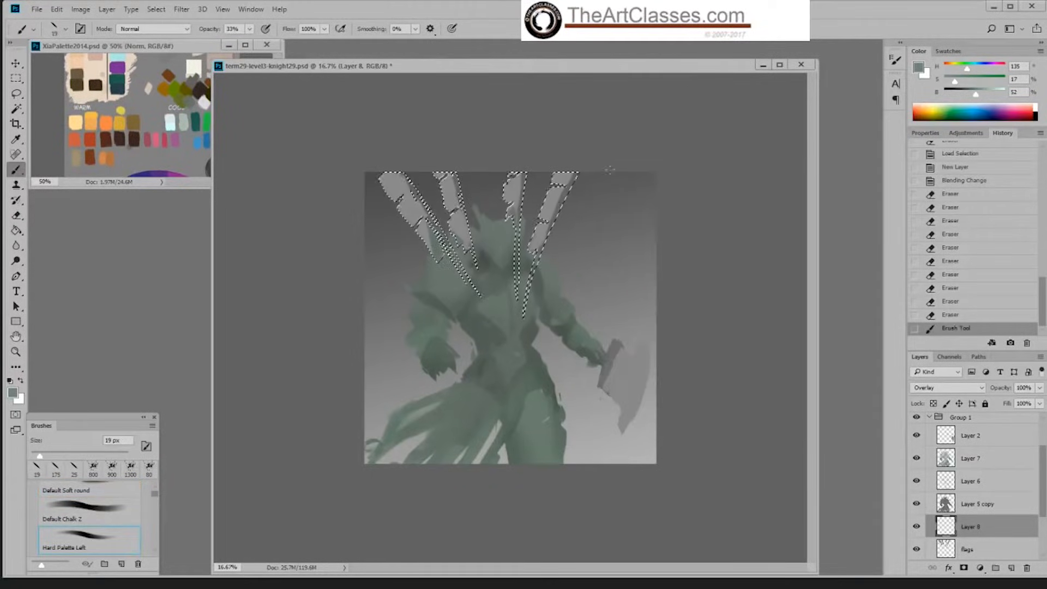
{"action": "left_click", "coordinate": [249, 29]}
{"action": "left_click_drag", "start_coordinate": [250, 42], "coordinate": [336, 48]}
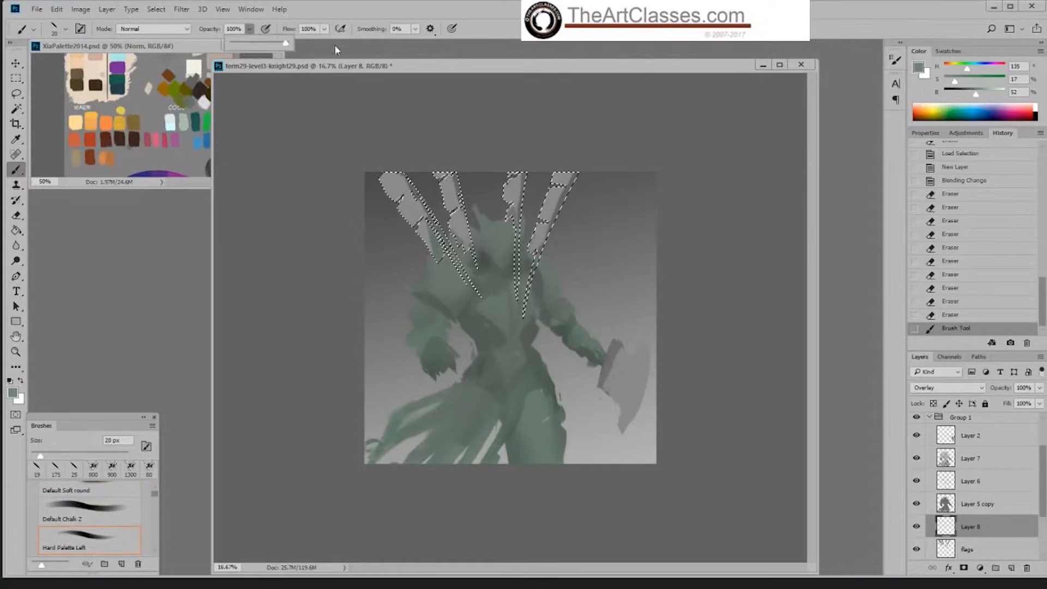
{"action": "left_click", "coordinate": [721, 151]}
{"action": "key", "text": "bracketright"}
{"action": "key", "text": "bracketright"}
{"action": "key", "text": "bracketright"}
{"action": "key", "text": "bracketright"}
{"action": "key", "text": "bracketright"}
{"action": "key", "text": "bracketright"}
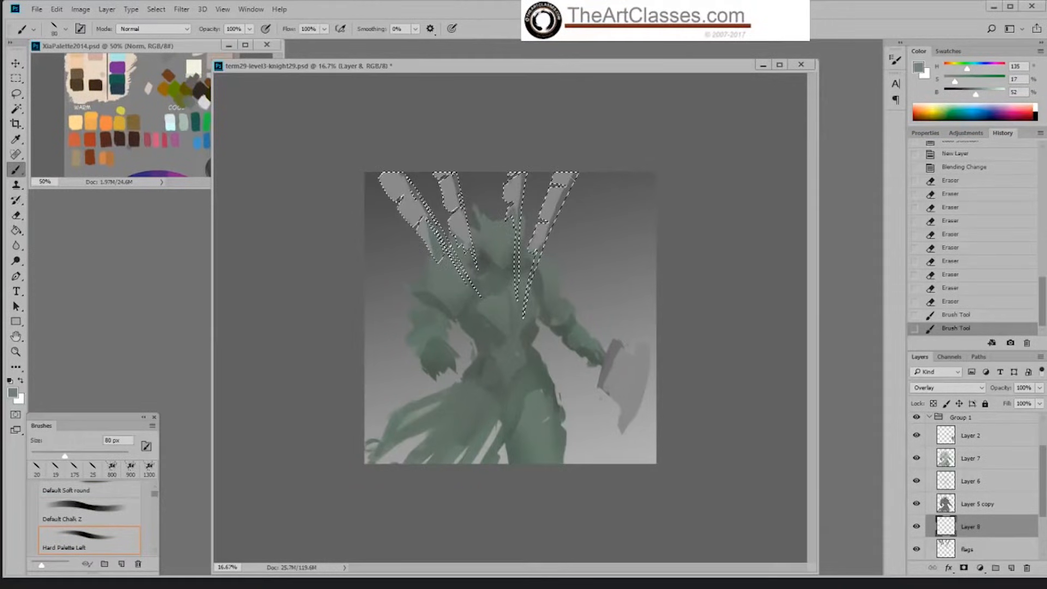
Step: Paint the grey-green along the poles of the three flags nearest the helmet on Layer 8 with a 70 px brush
{"action": "left_click_drag", "start_coordinate": [550, 258], "coordinate": [541, 263]}
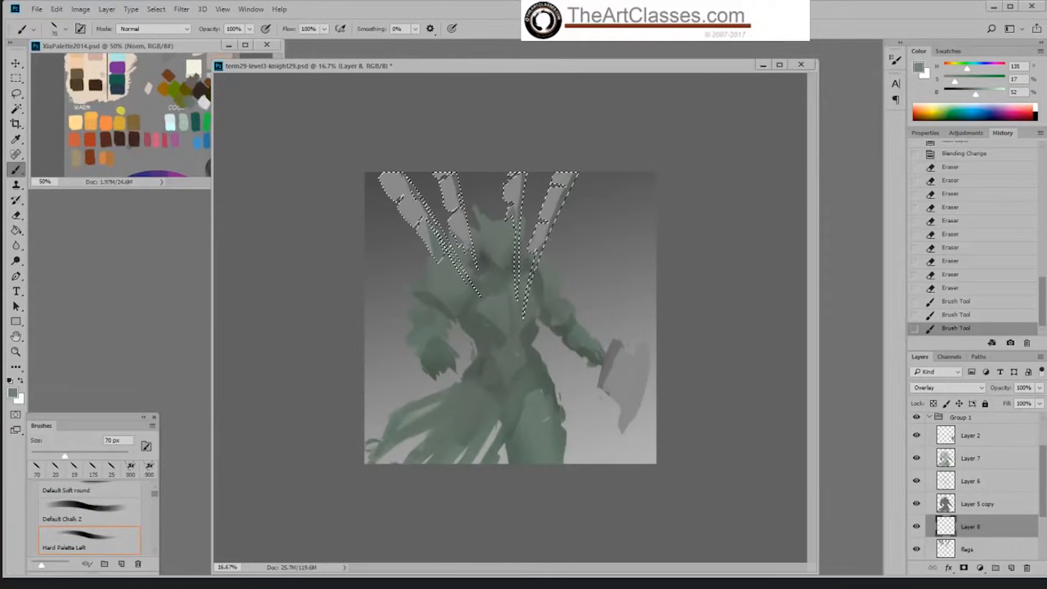
{"action": "left_click_drag", "start_coordinate": [457, 191], "coordinate": [468, 240]}
{"action": "left_click_drag", "start_coordinate": [525, 174], "coordinate": [519, 219]}
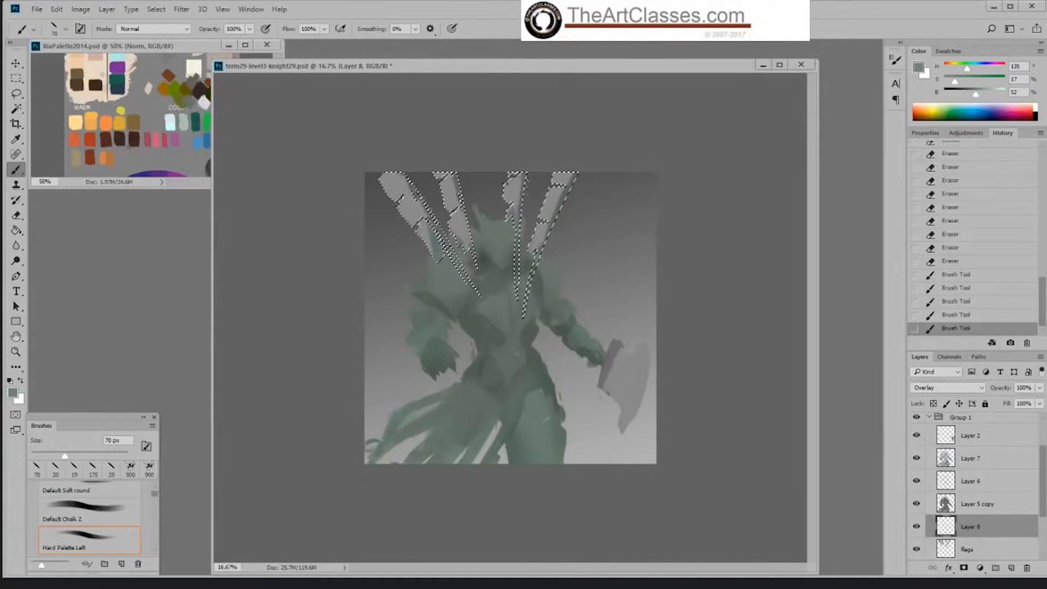
{"action": "left_click_drag", "start_coordinate": [571, 179], "coordinate": [551, 222]}
{"action": "left_click_drag", "start_coordinate": [460, 224], "coordinate": [469, 248]}
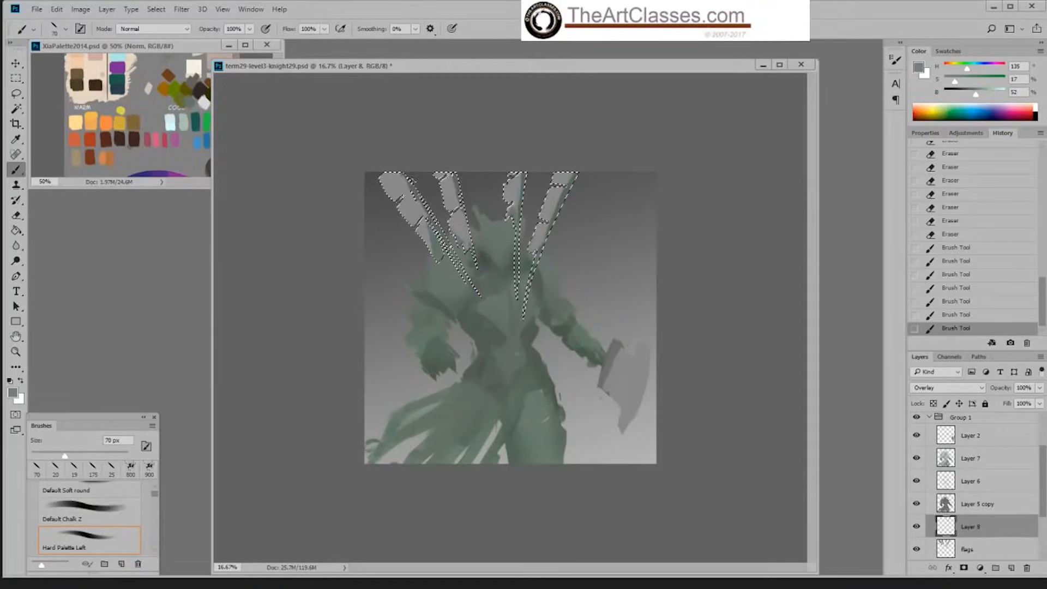
{"action": "left_click_drag", "start_coordinate": [521, 182], "coordinate": [517, 221]}
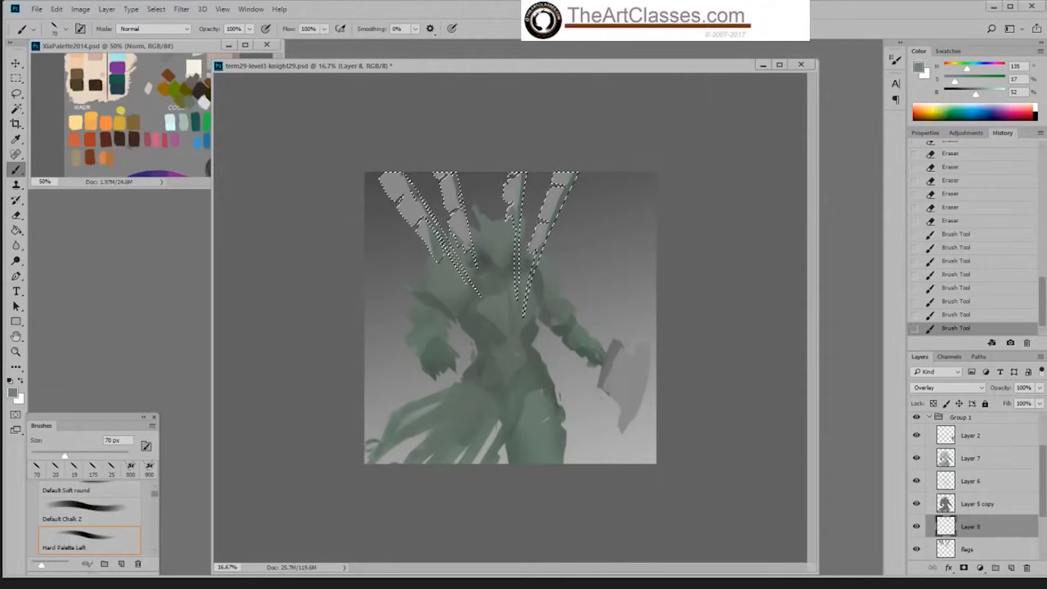
{"action": "left_click_drag", "start_coordinate": [452, 176], "coordinate": [462, 210]}
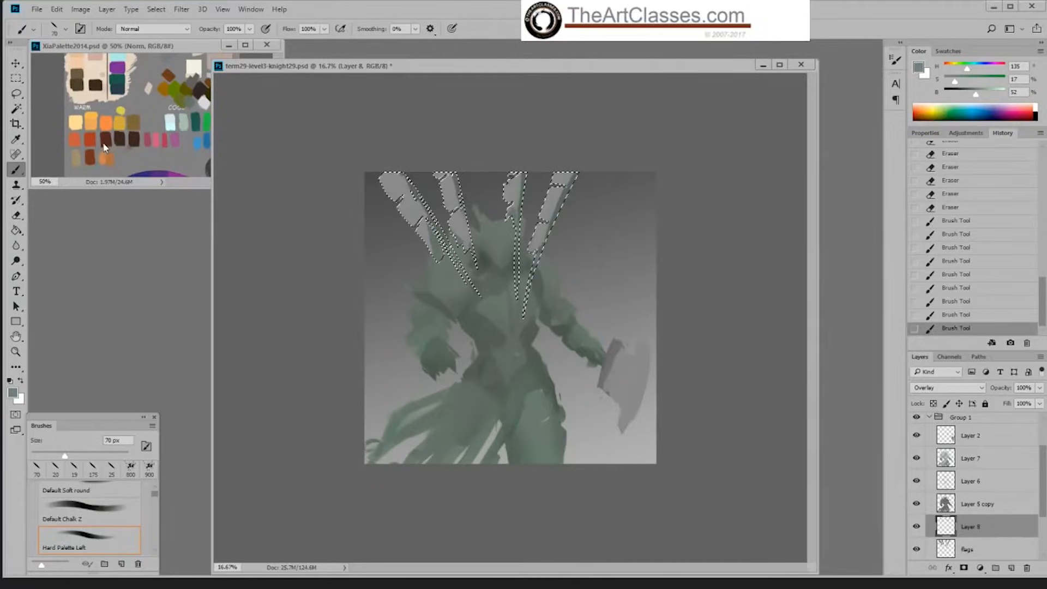
Step: Sample the orange-red swatch from the palette document and test it at 175 px on the rightmost flag, undoing the stroke
{"action": "left_click", "coordinate": [75, 139], "text": "alt"}
{"action": "left_click_drag", "start_coordinate": [566, 177], "coordinate": [552, 212]}
{"action": "key", "text": "bracketright"}
{"action": "key", "text": "bracketright"}
{"action": "key", "text": "bracketright"}
{"action": "key", "text": "bracketright"}
{"action": "key", "text": "bracketright"}
{"action": "key", "text": "bracketright"}
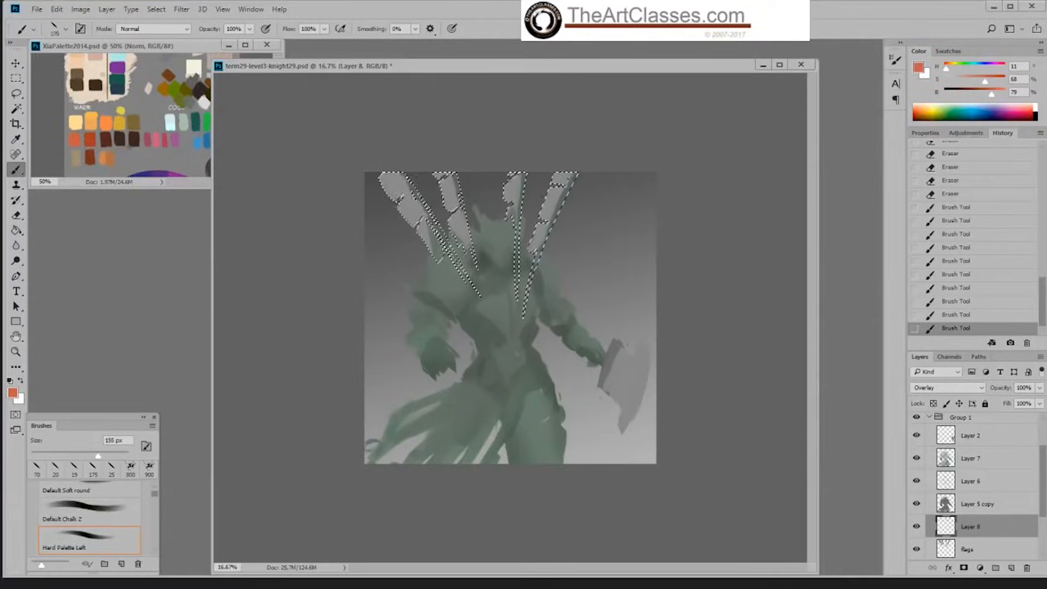
{"action": "left_click", "coordinate": [562, 177]}
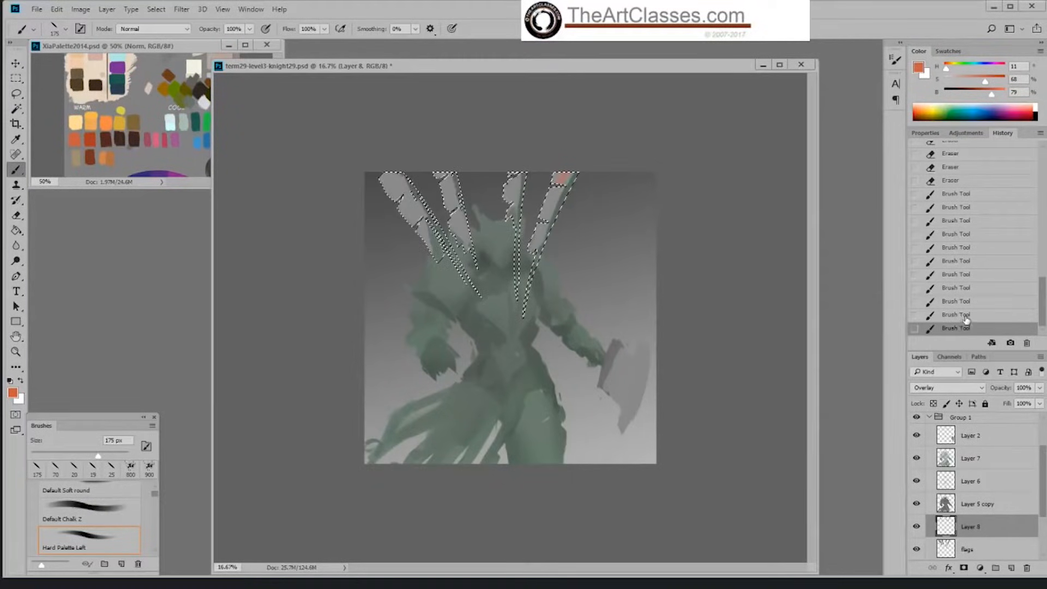
{"action": "key", "text": "ctrl+z"}
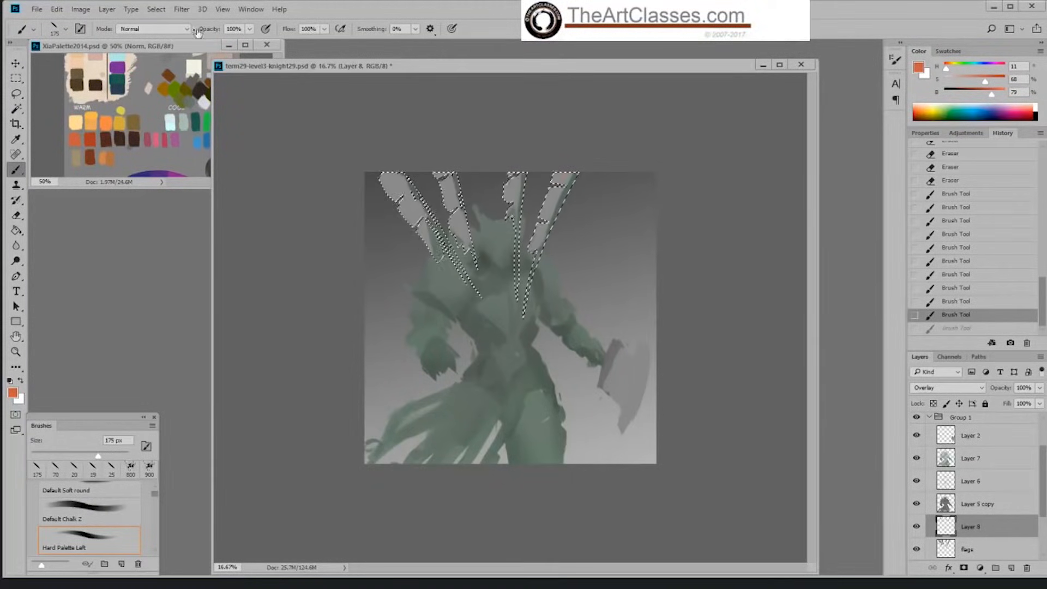
Step: Paint all four flags orange-red on Layer 8 at 53% brush opacity, then hide the selection edges
{"action": "left_click", "coordinate": [250, 29]}
{"action": "left_click_drag", "start_coordinate": [253, 42], "coordinate": [224, 45]}
{"action": "mouse_move", "coordinate": [539, 235]}
{"action": "left_mouse_down"}
{"action": "mouse_move", "coordinate": [517, 188]}
{"action": "mouse_move", "coordinate": [511, 203]}
{"action": "left_mouse_up"}
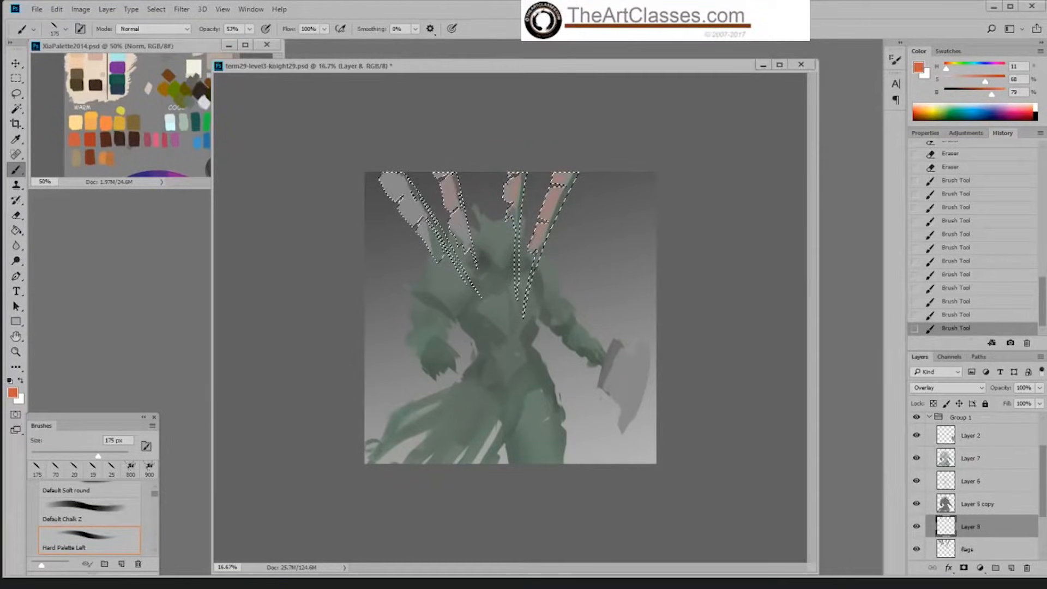
{"action": "left_click_drag", "start_coordinate": [450, 191], "coordinate": [462, 239]}
{"action": "left_click_drag", "start_coordinate": [391, 178], "coordinate": [431, 245]}
{"action": "left_click_drag", "start_coordinate": [564, 177], "coordinate": [537, 244]}
{"action": "key", "text": "ctrl+h"}
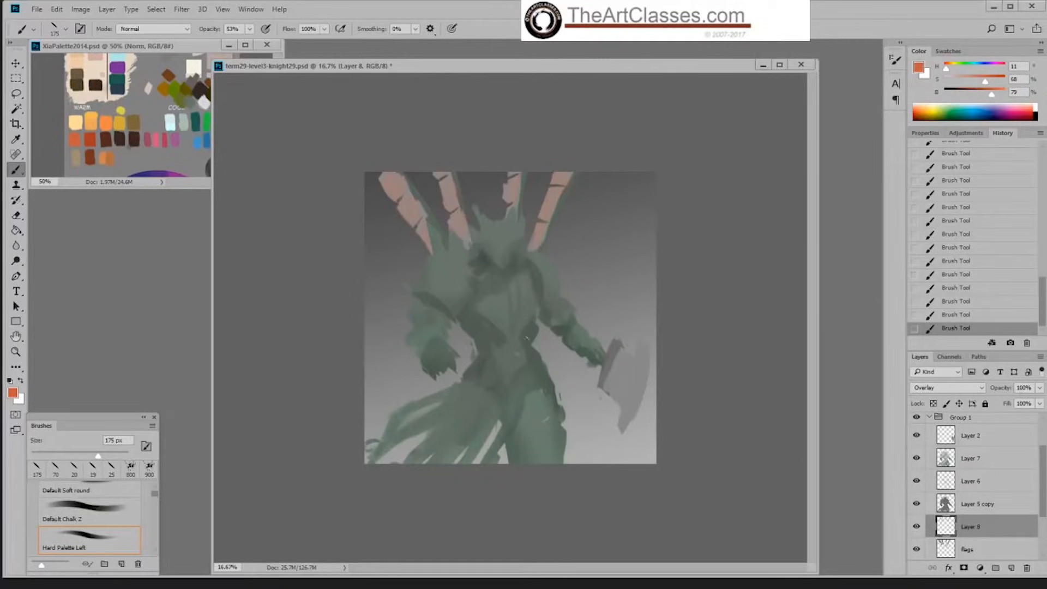
Step: Add a new layer above Layer 4 and sample the light orange swatch from the palette document
{"action": "scroll", "coordinate": [982, 437], "scroll_direction": "up", "scroll_amount": 1}
{"action": "left_click", "coordinate": [985, 432]}
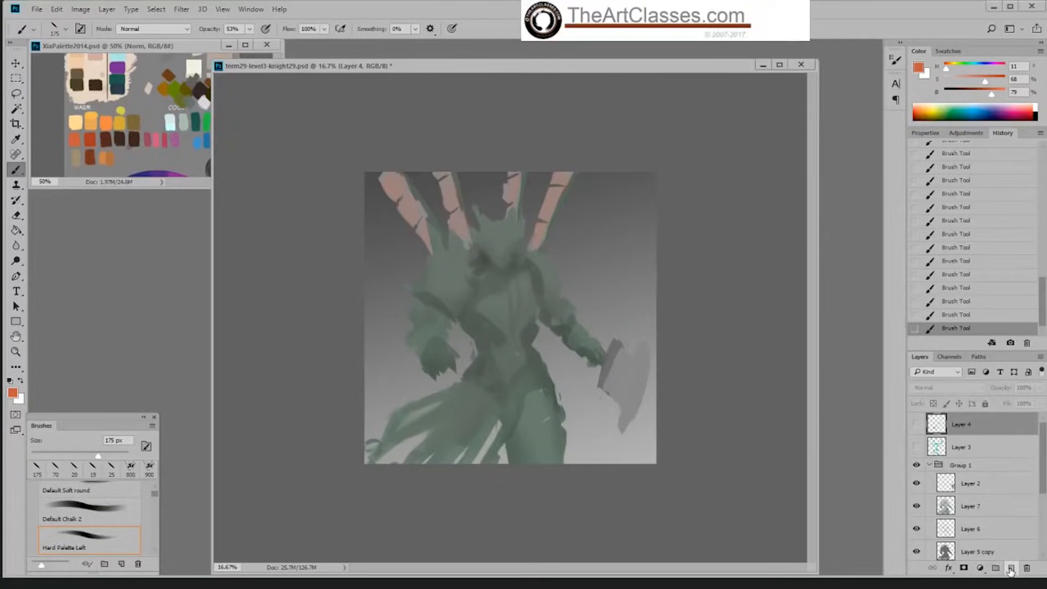
{"action": "left_click", "coordinate": [1012, 567]}
{"action": "left_click", "coordinate": [155, 139]}
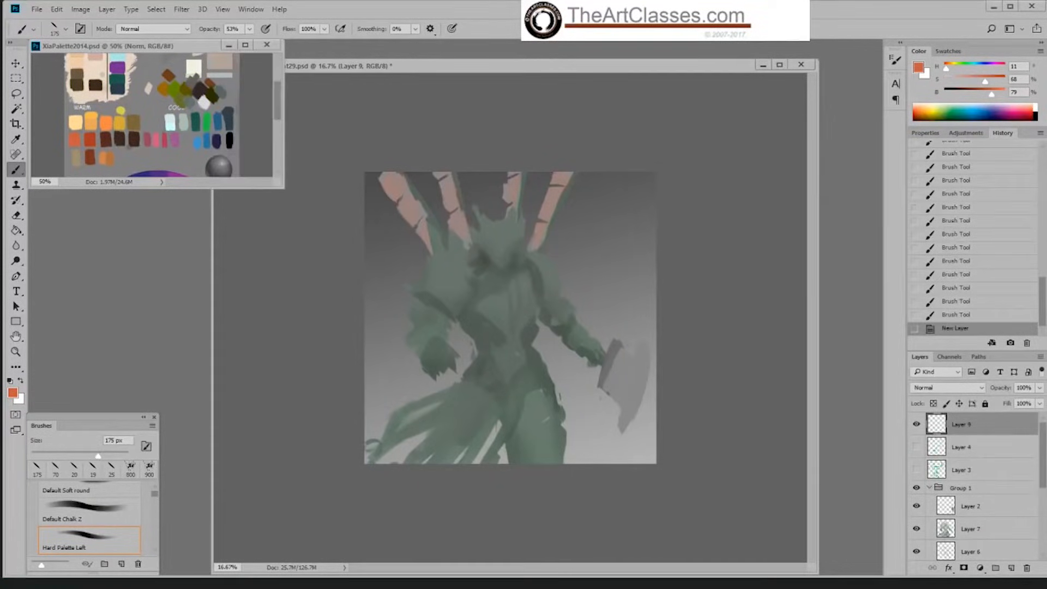
{"action": "left_click", "coordinate": [92, 118], "text": "alt"}
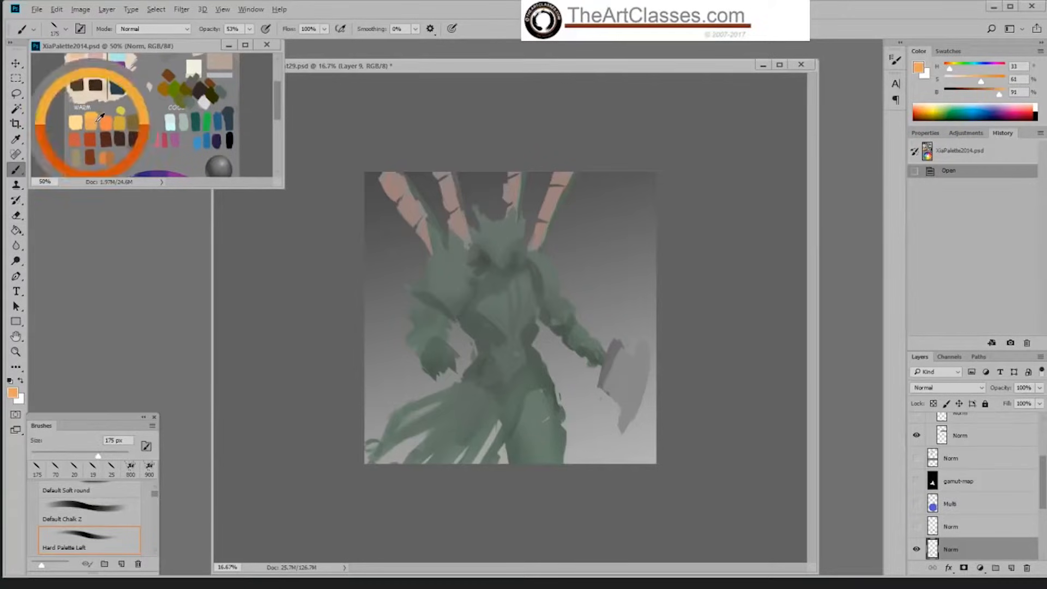
{"action": "left_click", "coordinate": [569, 289]}
{"action": "right_click", "coordinate": [569, 290]}
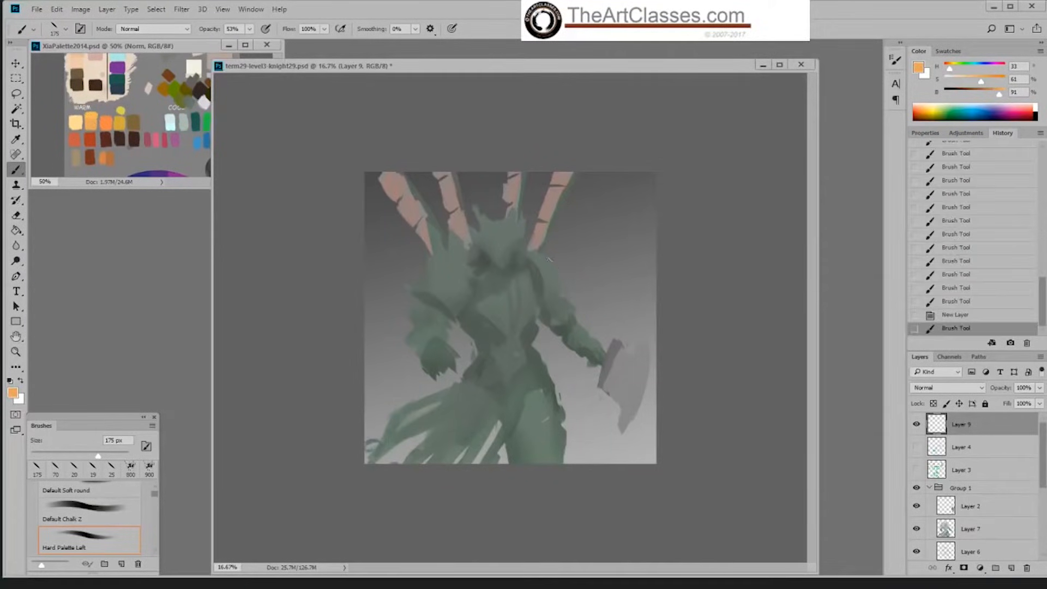
Step: Save the knight document and clear the flags selection, reducing the brush to 40 px
{"action": "key", "text": "ctrl+h"}
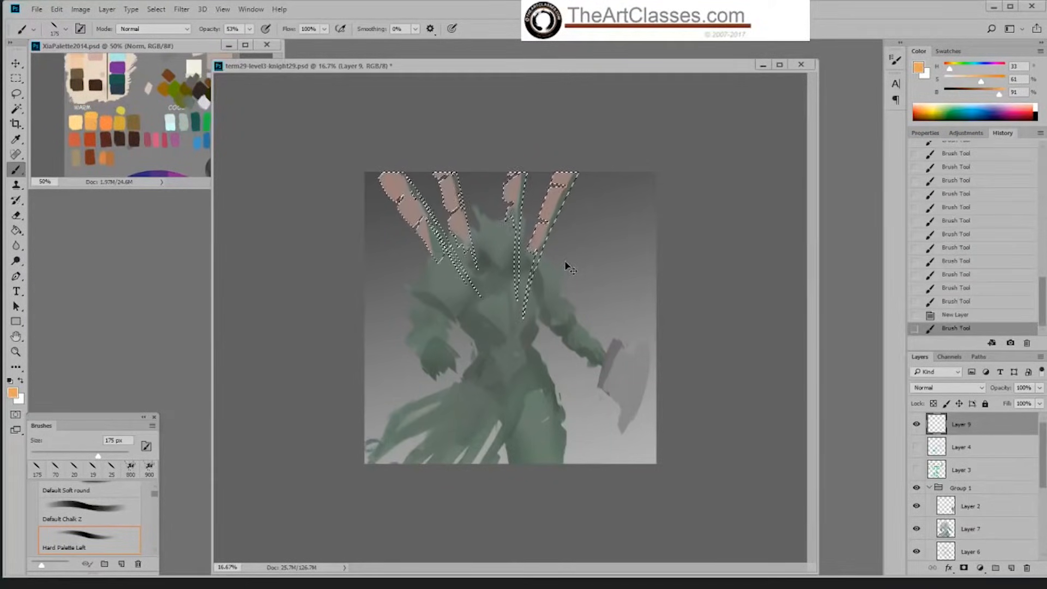
{"action": "key", "text": "ctrl+s"}
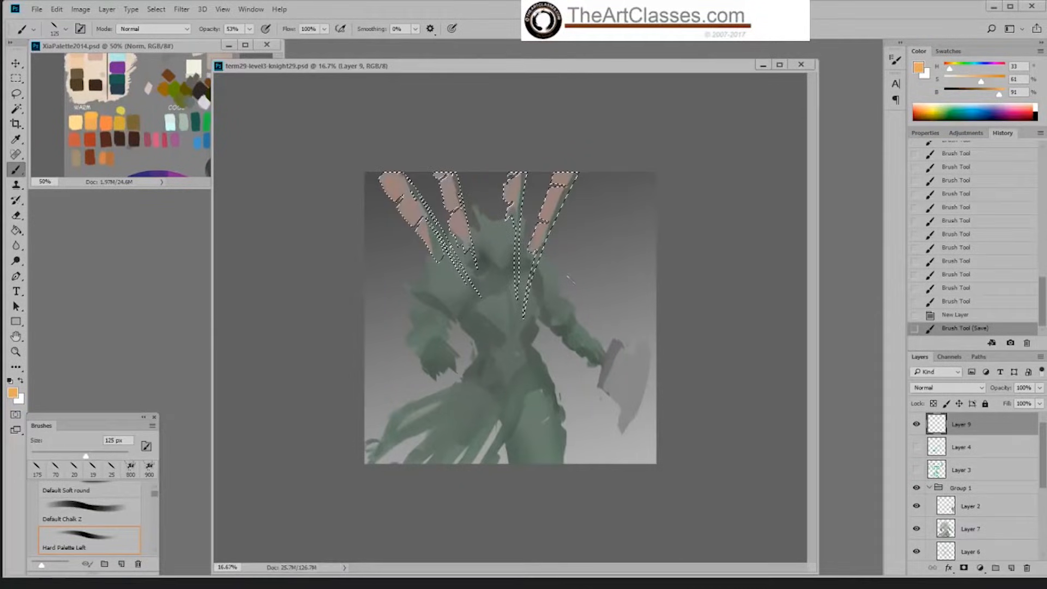
{"action": "key", "text": "bracketleft"}
{"action": "key", "text": "bracketleft"}
{"action": "key", "text": "ctrl+d"}
{"action": "key", "text": "bracketleft"}
{"action": "key", "text": "bracketleft"}
{"action": "key", "text": "bracketleft"}
{"action": "key", "text": "bracketleft"}
{"action": "key", "text": "bracketleft"}
{"action": "key", "text": "bracketleft"}
{"action": "key", "text": "bracketleft"}
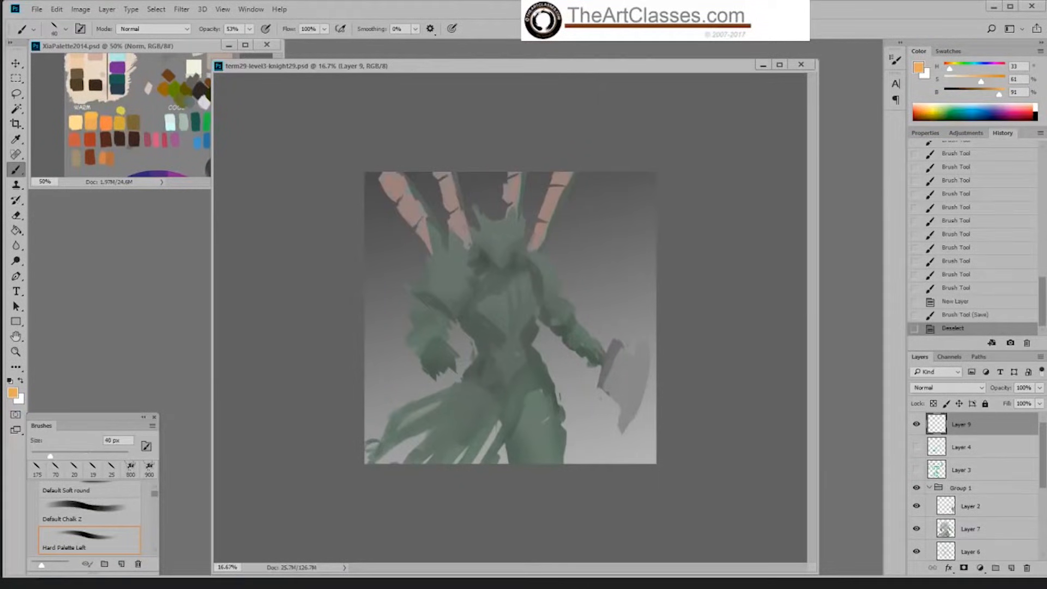
Step: Sketch an orange cylinder with an elliptical lower opening over the knight's empty-handed arm on Layer 9
{"action": "mouse_move", "coordinate": [463, 268]}
{"action": "left_mouse_down"}
{"action": "mouse_move", "coordinate": [471, 298]}
{"action": "mouse_move", "coordinate": [458, 261]}
{"action": "mouse_move", "coordinate": [410, 327]}
{"action": "left_mouse_up"}
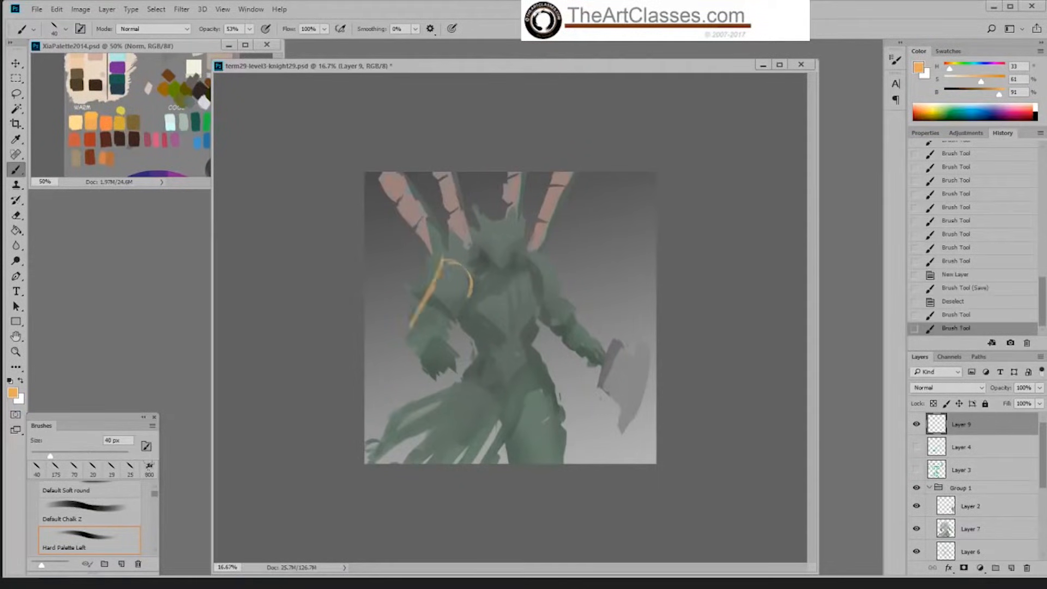
{"action": "mouse_move", "coordinate": [470, 292]}
{"action": "left_mouse_down"}
{"action": "mouse_move", "coordinate": [449, 333]}
{"action": "mouse_move", "coordinate": [416, 323]}
{"action": "mouse_move", "coordinate": [434, 327]}
{"action": "left_mouse_up"}
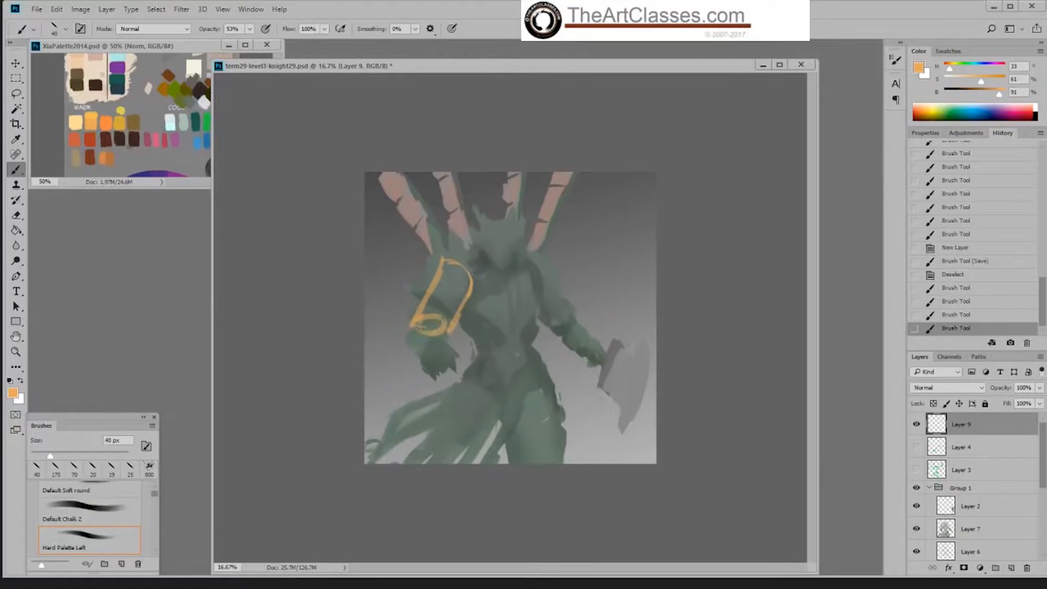
{"action": "left_click_drag", "start_coordinate": [445, 256], "coordinate": [424, 306]}
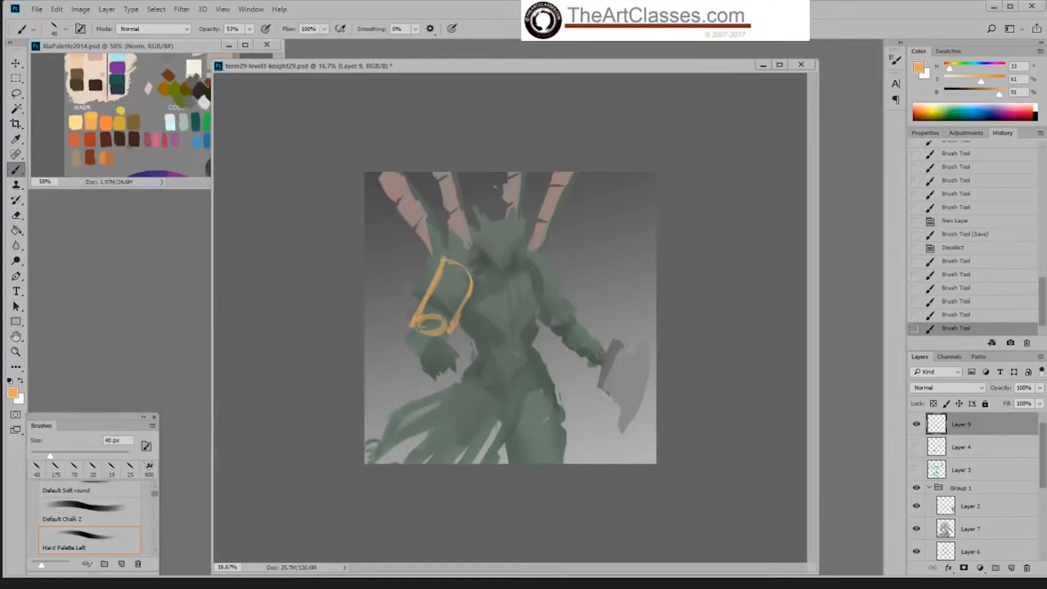
{"action": "left_click", "coordinate": [156, 165]}
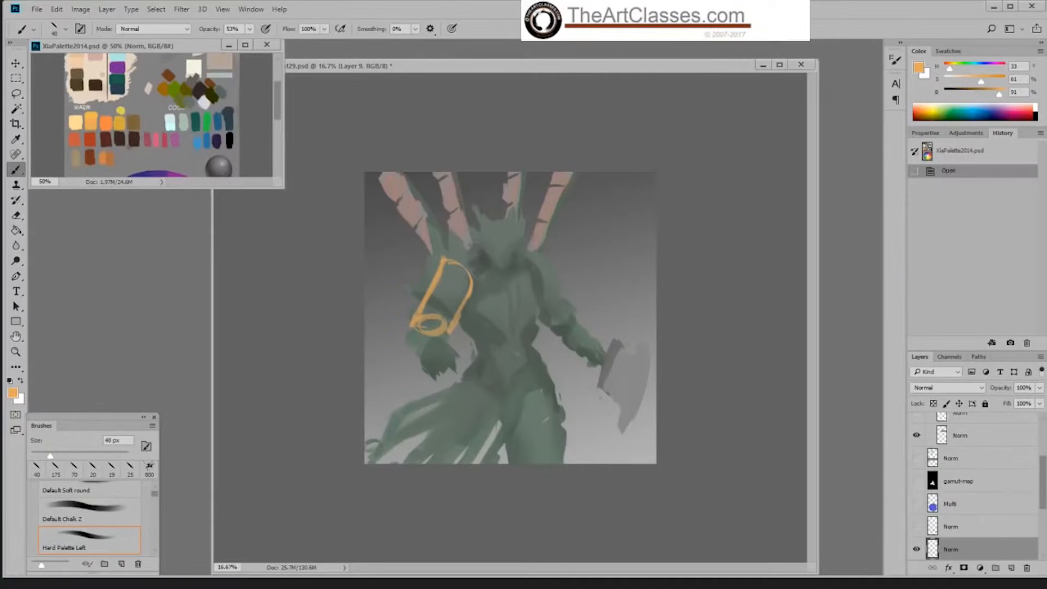
{"action": "scroll", "coordinate": [224, 145], "scroll_direction": "down", "scroll_amount": 2}
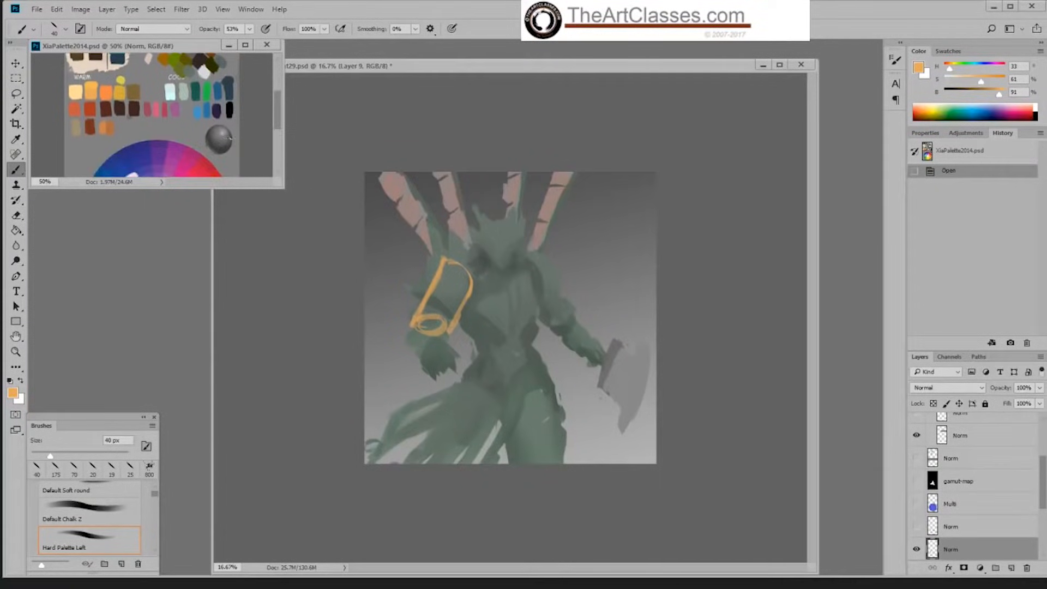
{"action": "left_click", "coordinate": [457, 265]}
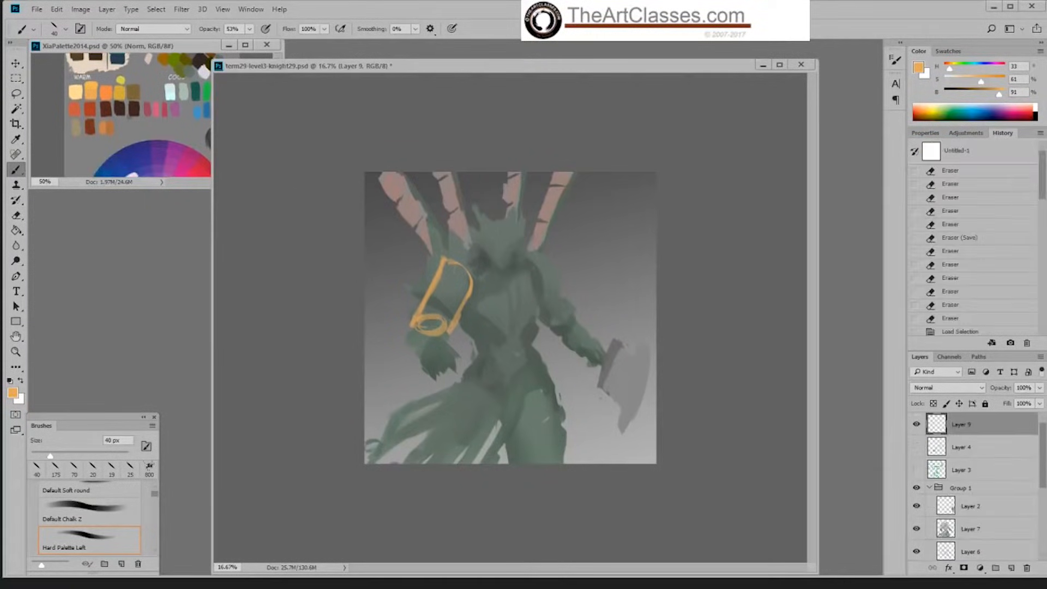
Step: Add lengthwise lines to the arm cylinder and sketch the forearm below and a wider cuff above it
{"action": "mouse_move", "coordinate": [454, 268]}
{"action": "left_mouse_down"}
{"action": "mouse_move", "coordinate": [426, 327]}
{"action": "mouse_move", "coordinate": [450, 305]}
{"action": "mouse_move", "coordinate": [461, 312]}
{"action": "mouse_move", "coordinate": [410, 352]}
{"action": "left_mouse_up"}
{"action": "left_click_drag", "start_coordinate": [442, 334], "coordinate": [444, 343]}
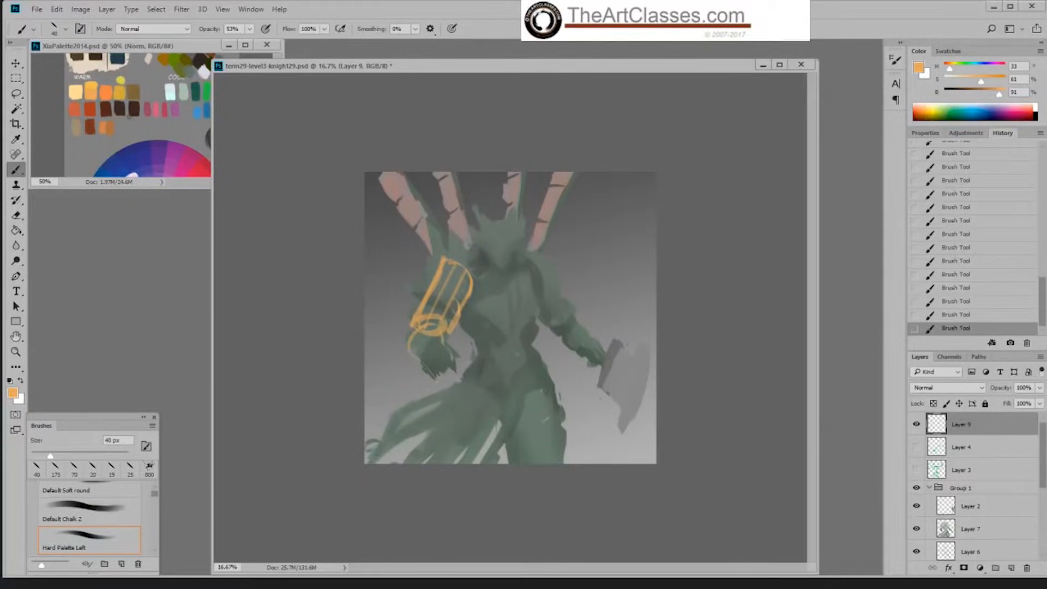
{"action": "mouse_move", "coordinate": [434, 380]}
{"action": "left_mouse_down"}
{"action": "mouse_move", "coordinate": [456, 376]}
{"action": "mouse_move", "coordinate": [424, 345]}
{"action": "left_mouse_up"}
{"action": "mouse_move", "coordinate": [413, 290]}
{"action": "left_mouse_down"}
{"action": "mouse_move", "coordinate": [430, 285]}
{"action": "mouse_move", "coordinate": [434, 243]}
{"action": "mouse_move", "coordinate": [421, 279]}
{"action": "mouse_move", "coordinate": [475, 270]}
{"action": "left_mouse_up"}
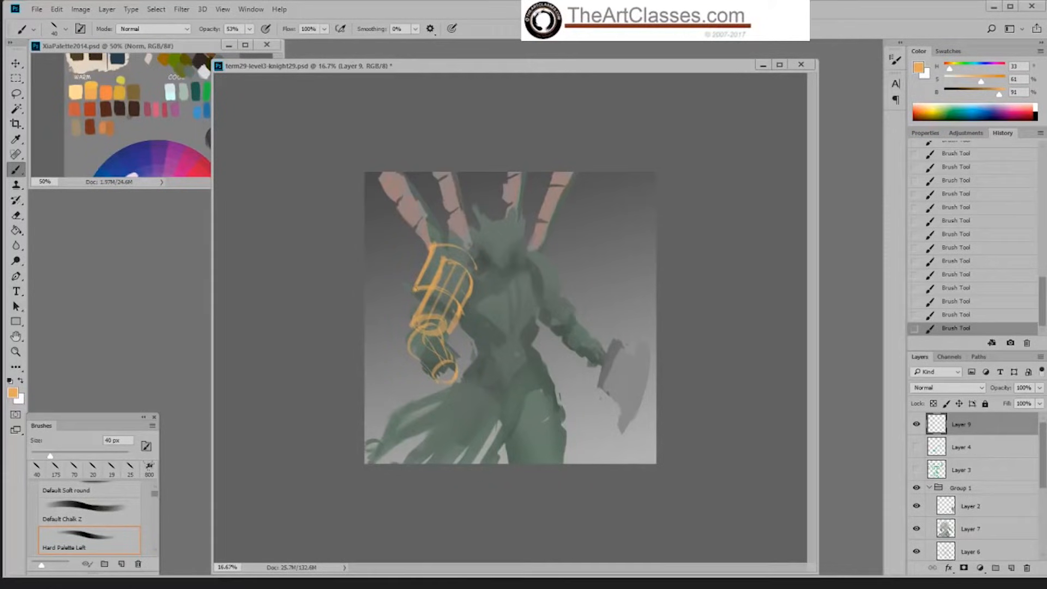
Step: Raise the brush opacity to 100% and sketch curved bands and a shoulder ring at the top of the arm
{"action": "mouse_move", "coordinate": [420, 290]}
{"action": "left_mouse_down"}
{"action": "mouse_move", "coordinate": [423, 263]}
{"action": "mouse_move", "coordinate": [420, 279]}
{"action": "left_mouse_up"}
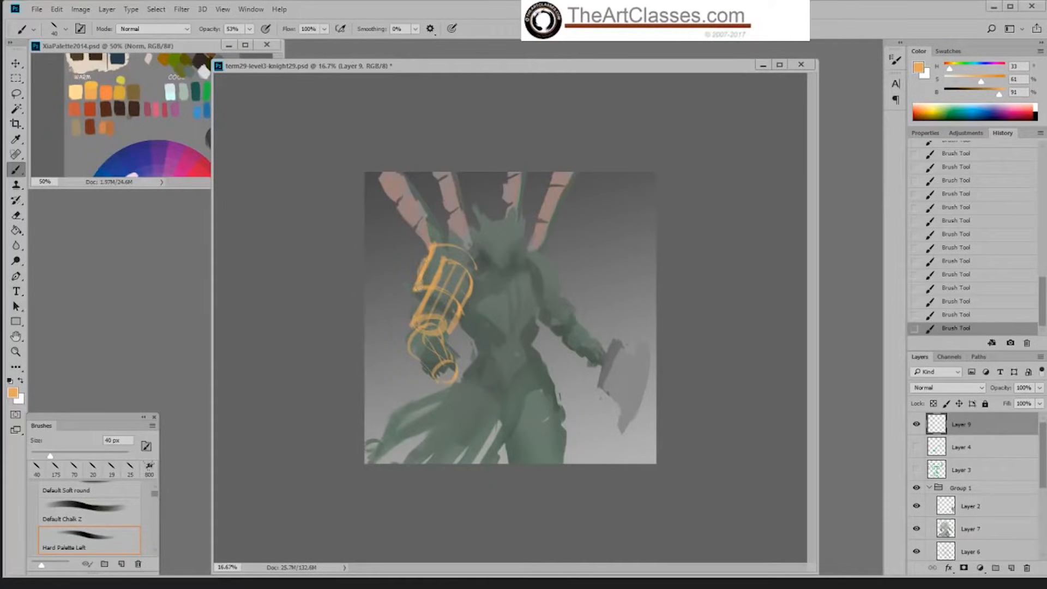
{"action": "left_click", "coordinate": [249, 28]}
{"action": "left_click_drag", "start_coordinate": [248, 43], "coordinate": [275, 43]}
{"action": "left_click_drag", "start_coordinate": [422, 277], "coordinate": [467, 267]}
{"action": "mouse_move", "coordinate": [427, 224]}
{"action": "left_mouse_down"}
{"action": "mouse_move", "coordinate": [432, 250]}
{"action": "mouse_move", "coordinate": [476, 252]}
{"action": "mouse_move", "coordinate": [471, 262]}
{"action": "left_mouse_up"}
{"action": "mouse_move", "coordinate": [435, 225]}
{"action": "left_mouse_down"}
{"action": "mouse_move", "coordinate": [437, 241]}
{"action": "mouse_move", "coordinate": [472, 242]}
{"action": "mouse_move", "coordinate": [455, 255]}
{"action": "mouse_move", "coordinate": [470, 257]}
{"action": "left_mouse_up"}
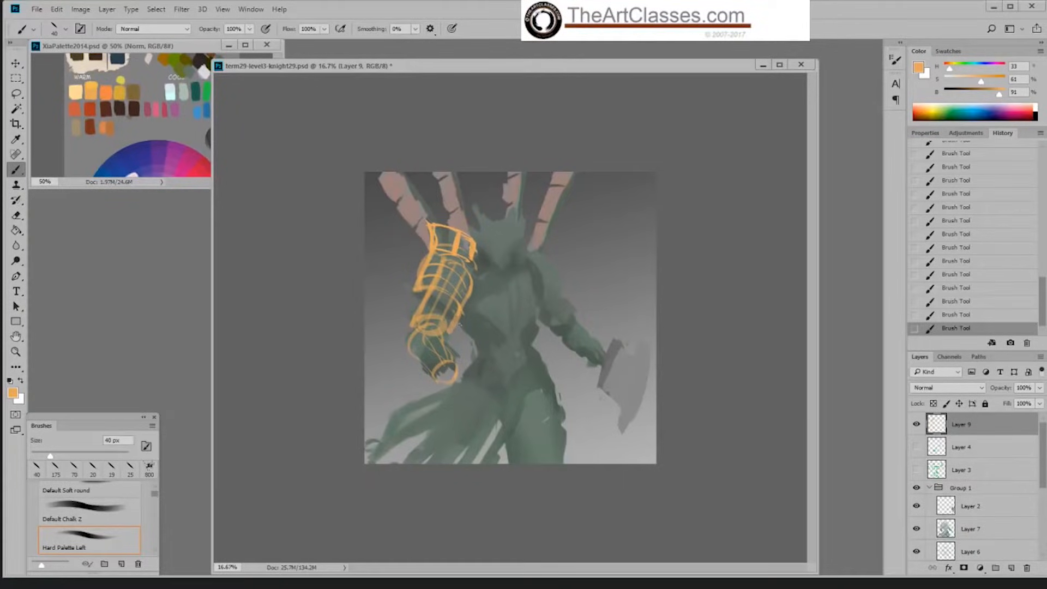
Step: Sketch the torso as an orange cylinder with a neck ellipse, side edges, front centre line and waist curve
{"action": "left_click_drag", "start_coordinate": [461, 326], "coordinate": [480, 369]}
{"action": "mouse_move", "coordinate": [491, 289]}
{"action": "left_mouse_down"}
{"action": "mouse_move", "coordinate": [475, 262]}
{"action": "mouse_move", "coordinate": [523, 295]}
{"action": "mouse_move", "coordinate": [529, 260]}
{"action": "mouse_move", "coordinate": [491, 275]}
{"action": "mouse_move", "coordinate": [508, 358]}
{"action": "left_mouse_up"}
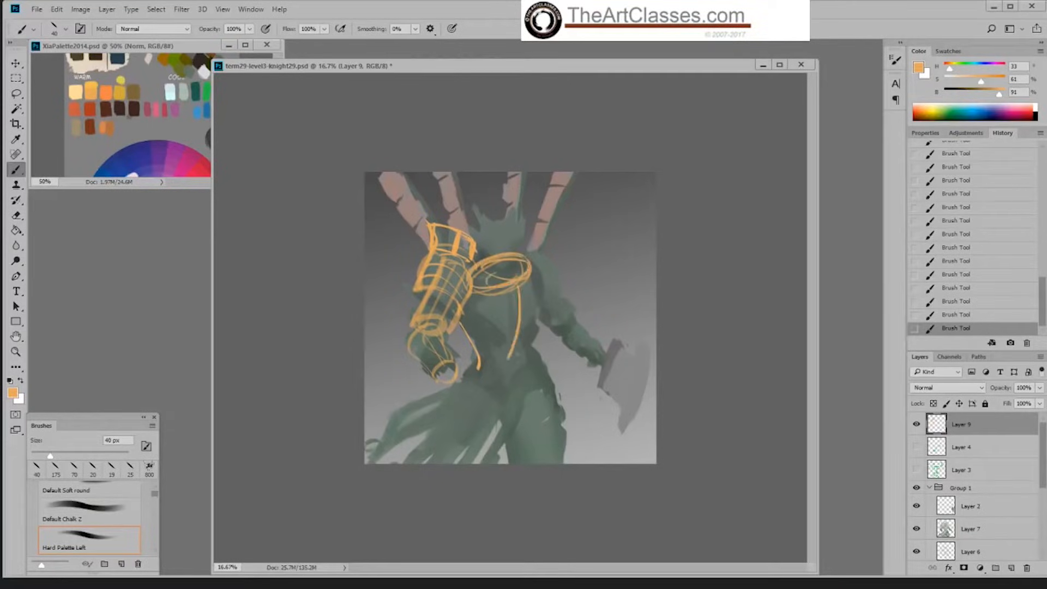
{"action": "left_click_drag", "start_coordinate": [535, 272], "coordinate": [530, 361]}
{"action": "mouse_move", "coordinate": [494, 290]}
{"action": "left_mouse_down"}
{"action": "mouse_move", "coordinate": [471, 292]}
{"action": "mouse_move", "coordinate": [508, 288]}
{"action": "mouse_move", "coordinate": [539, 264]}
{"action": "left_mouse_up"}
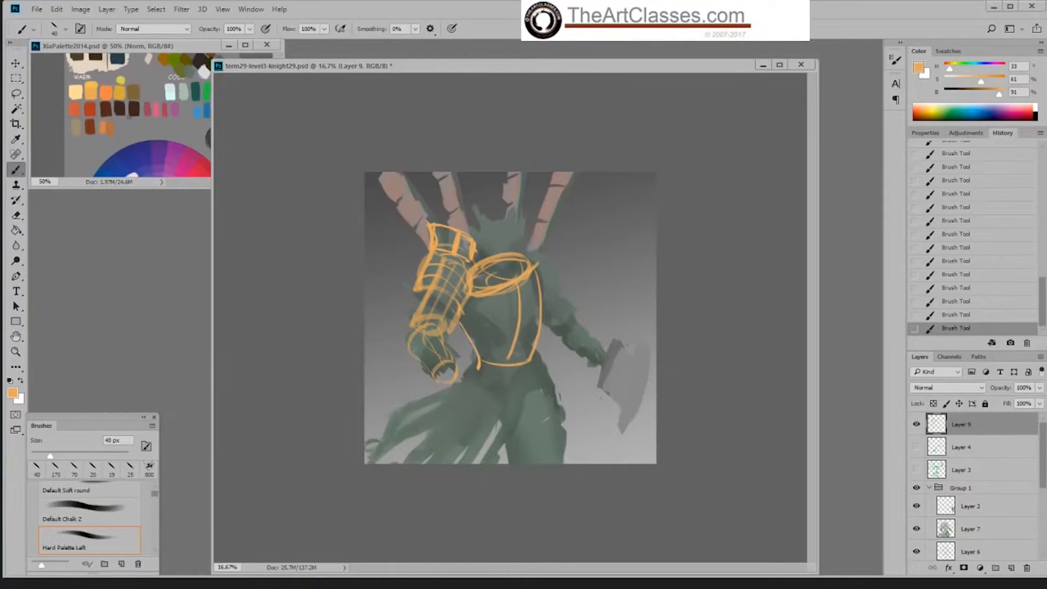
Step: Reinforce the torso cylinder's edge and draw curved cross-contour lines around its lower half
{"action": "left_click_drag", "start_coordinate": [464, 313], "coordinate": [474, 360]}
{"action": "mouse_move", "coordinate": [463, 320]}
{"action": "left_mouse_down"}
{"action": "mouse_move", "coordinate": [483, 361]}
{"action": "mouse_move", "coordinate": [535, 355]}
{"action": "mouse_move", "coordinate": [509, 362]}
{"action": "left_mouse_up"}
{"action": "left_click_drag", "start_coordinate": [470, 327], "coordinate": [539, 314]}
{"action": "left_click_drag", "start_coordinate": [473, 345], "coordinate": [514, 342]}
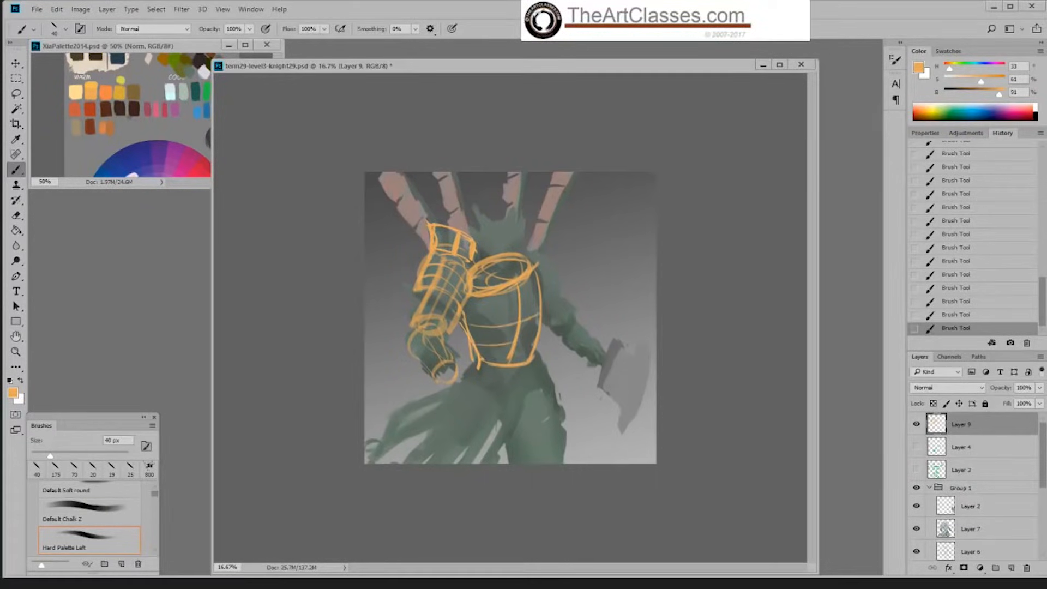
Step: Sketch a small banded cylinder in the background beside the rightmost flag, then hide Layer 9
{"action": "mouse_move", "coordinate": [605, 214]}
{"action": "left_mouse_down"}
{"action": "mouse_move", "coordinate": [588, 235]}
{"action": "mouse_move", "coordinate": [614, 216]}
{"action": "mouse_move", "coordinate": [622, 251]}
{"action": "mouse_move", "coordinate": [599, 255]}
{"action": "left_mouse_up"}
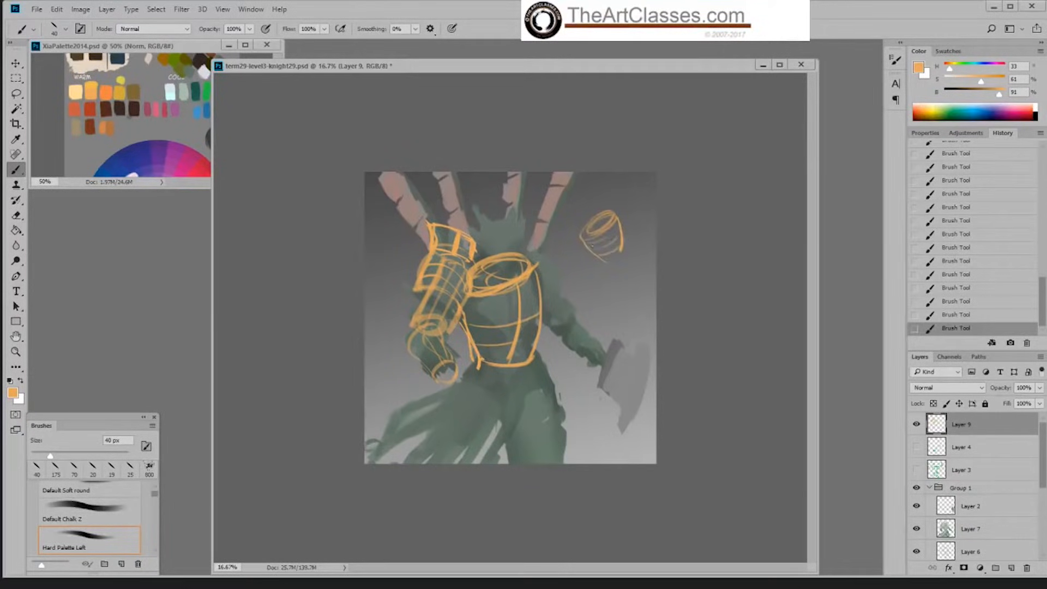
{"action": "left_click_drag", "start_coordinate": [626, 218], "coordinate": [635, 242]}
{"action": "left_click", "coordinate": [916, 423]}
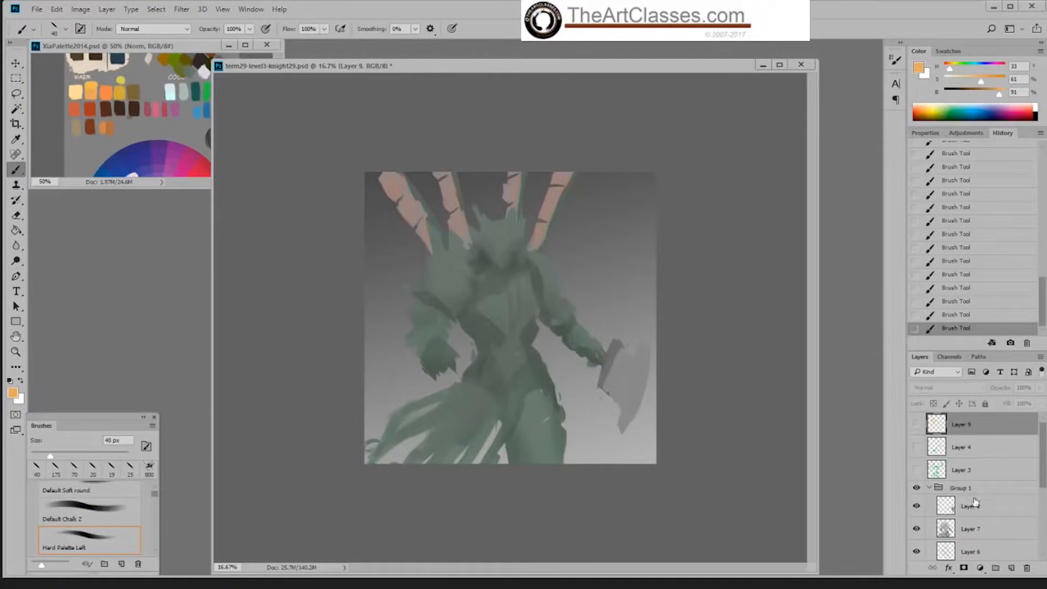
Step: Add a new layer directly beneath Layer 2 in Group 1
{"action": "mouse_move", "coordinate": [1044, 456]}
{"action": "left_mouse_down"}
{"action": "mouse_move", "coordinate": [1041, 477]}
{"action": "mouse_move", "coordinate": [1037, 454]}
{"action": "left_mouse_up"}
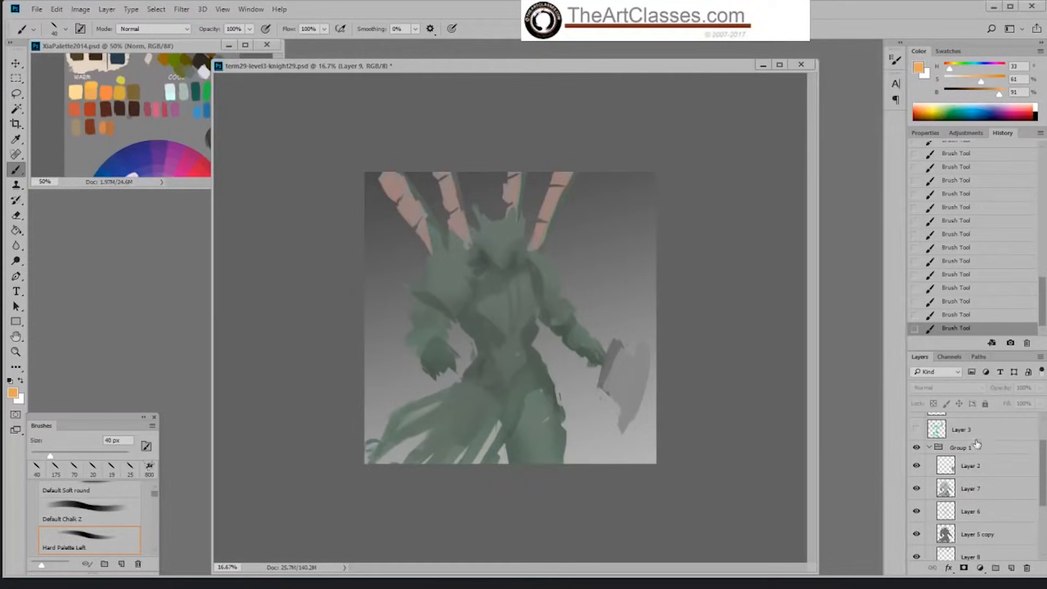
{"action": "left_click", "coordinate": [981, 470]}
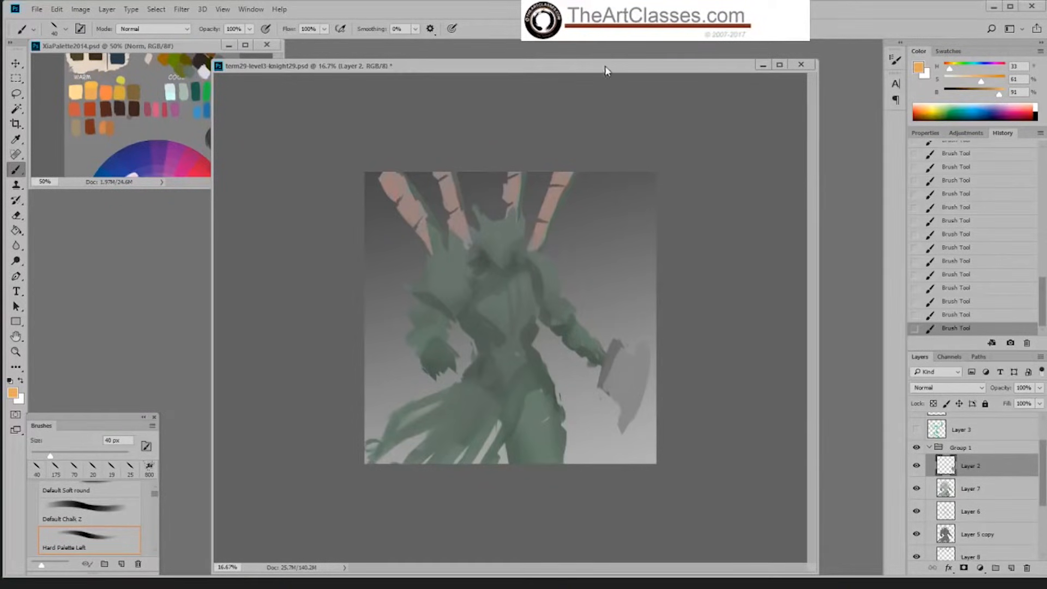
{"action": "left_click_drag", "start_coordinate": [605, 66], "coordinate": [603, 61]}
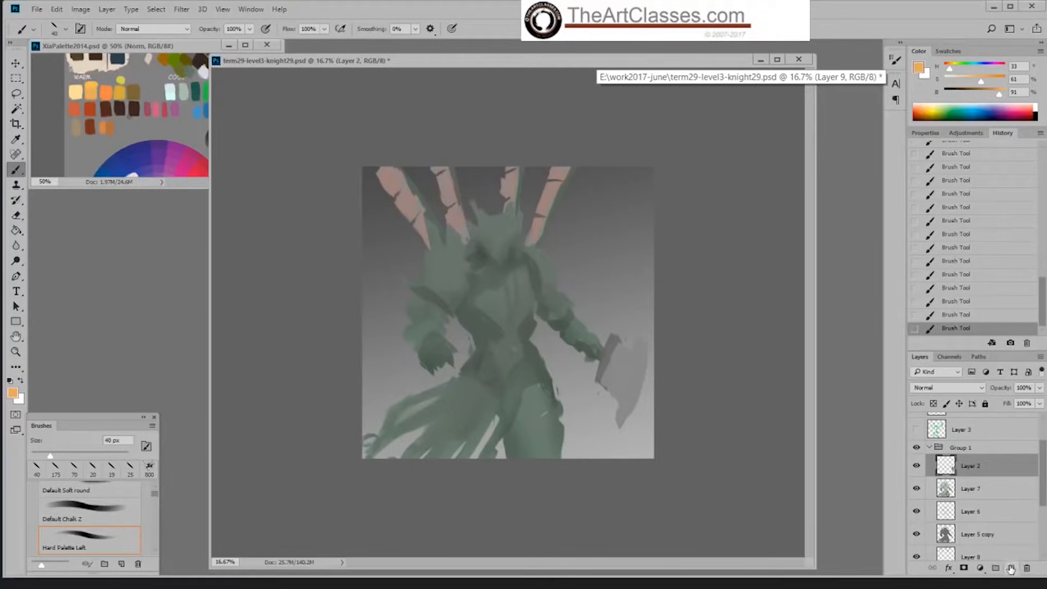
{"action": "key", "text": "shift+alt+o"}
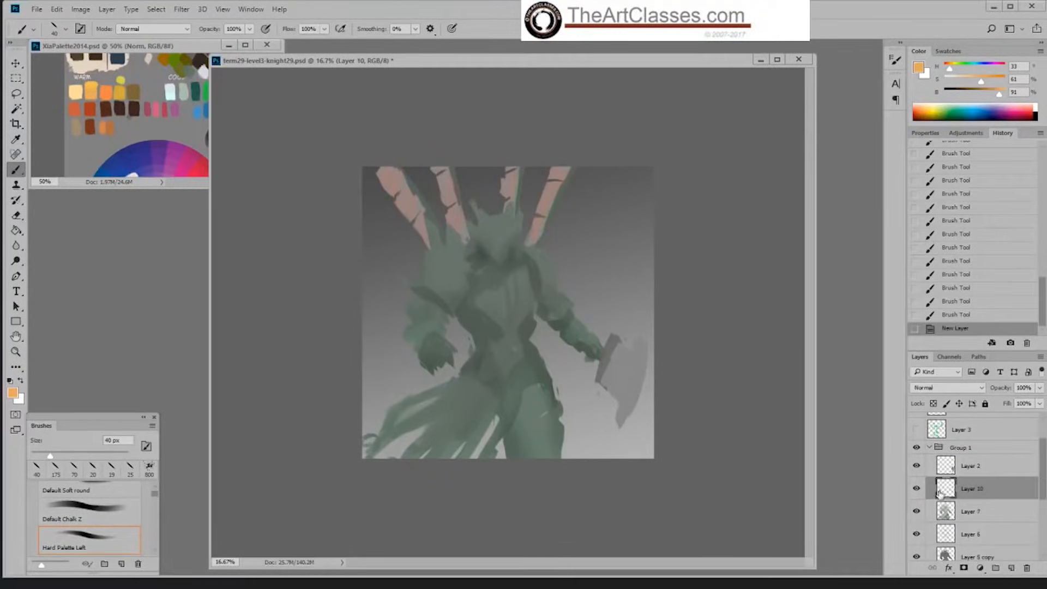
Step: Choose the Sampled Brush 2 13 tip at 80 px and load Layer 5 copy's shape as a selection with hidden edges
{"action": "right_click", "coordinate": [616, 449]}
{"action": "scroll", "coordinate": [783, 407], "scroll_direction": "down", "scroll_amount": 2}
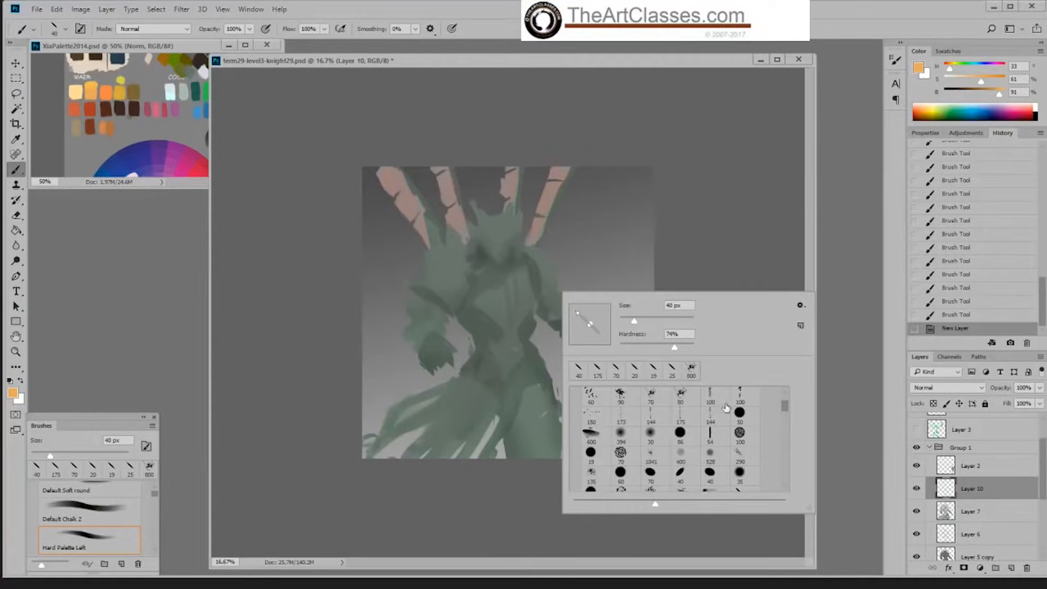
{"action": "left_click", "coordinate": [683, 398]}
{"action": "left_click", "coordinate": [713, 267]}
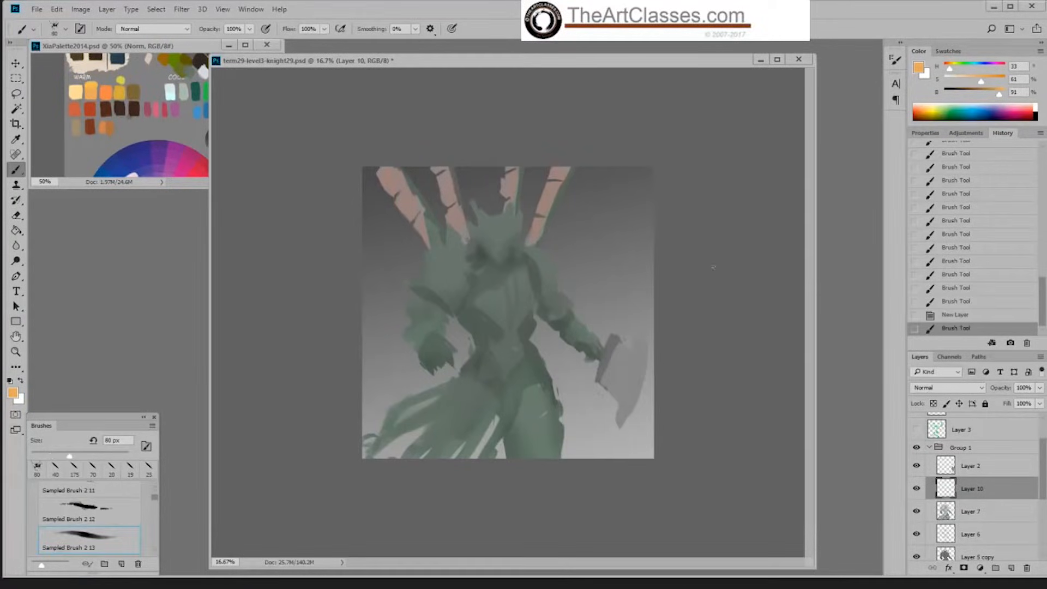
{"action": "left_click", "coordinate": [947, 555], "text": "ctrl"}
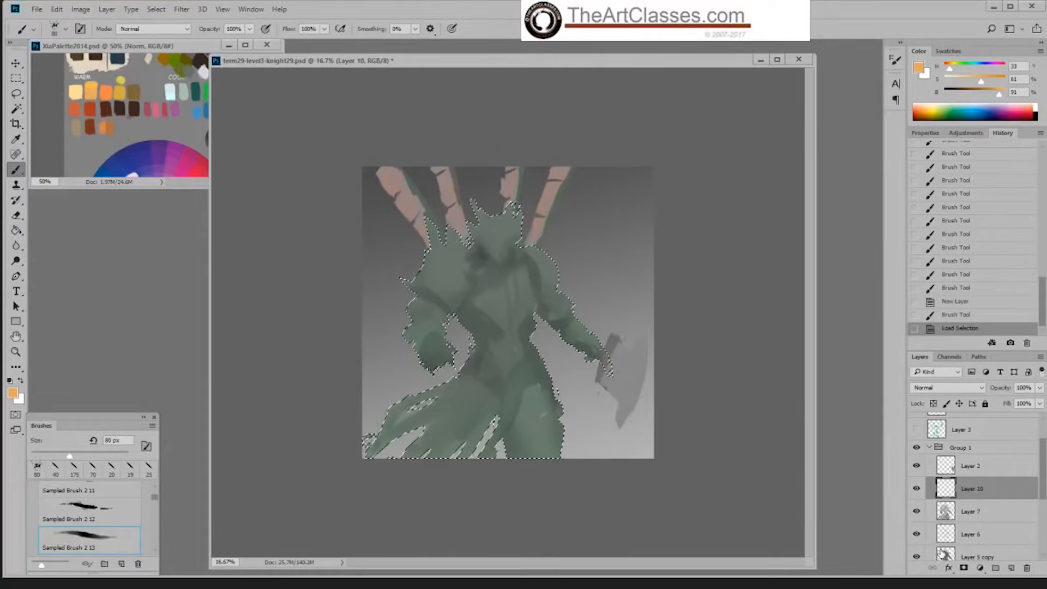
{"action": "key", "text": "ctrl+h"}
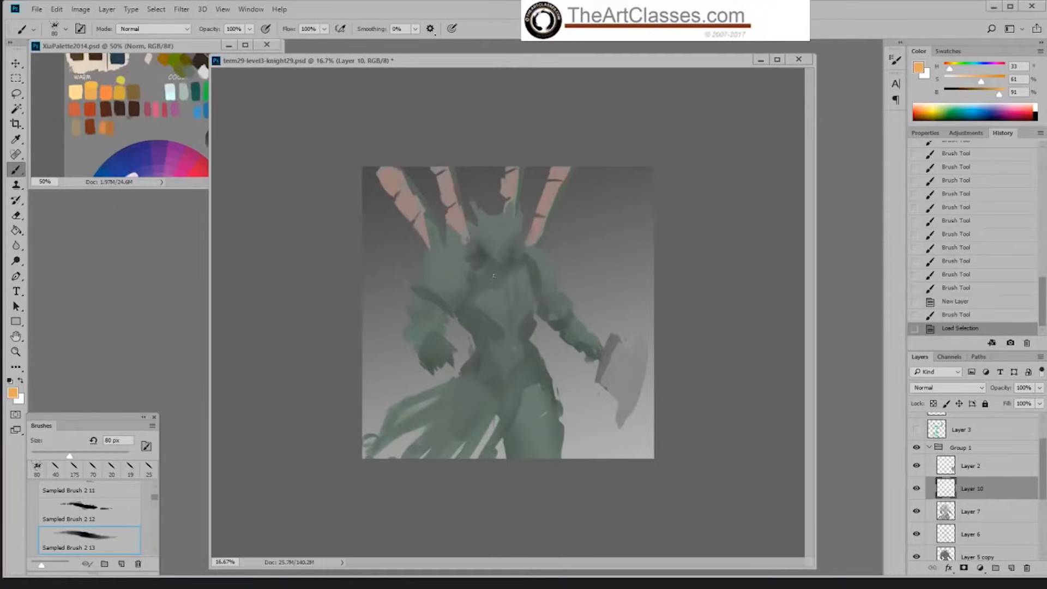
Step: Sample the dark green beside the torso, raise its saturation to 22%, and paint shadow between arm and torso with a larger brush
{"action": "left_click", "coordinate": [464, 306], "text": "alt"}
{"action": "left_click_drag", "start_coordinate": [954, 85], "coordinate": [959, 86]}
{"action": "key", "text": "]"}
{"action": "key", "text": "]"}
{"action": "key", "text": "]"}
{"action": "key", "text": "]"}
{"action": "key", "text": "]"}
{"action": "key", "text": "]"}
{"action": "key", "text": "]"}
{"action": "key", "text": "]"}
{"action": "key", "text": "]"}
{"action": "key", "text": "]"}
{"action": "left_click_drag", "start_coordinate": [469, 313], "coordinate": [482, 310]}
Step: Sample the shadow under the helmet, set it to 23% saturation and 30% brightness, and darken the neck area starting at 200 px
{"action": "key", "text": "["}
{"action": "key", "text": "["}
{"action": "key", "text": "["}
{"action": "key", "text": "["}
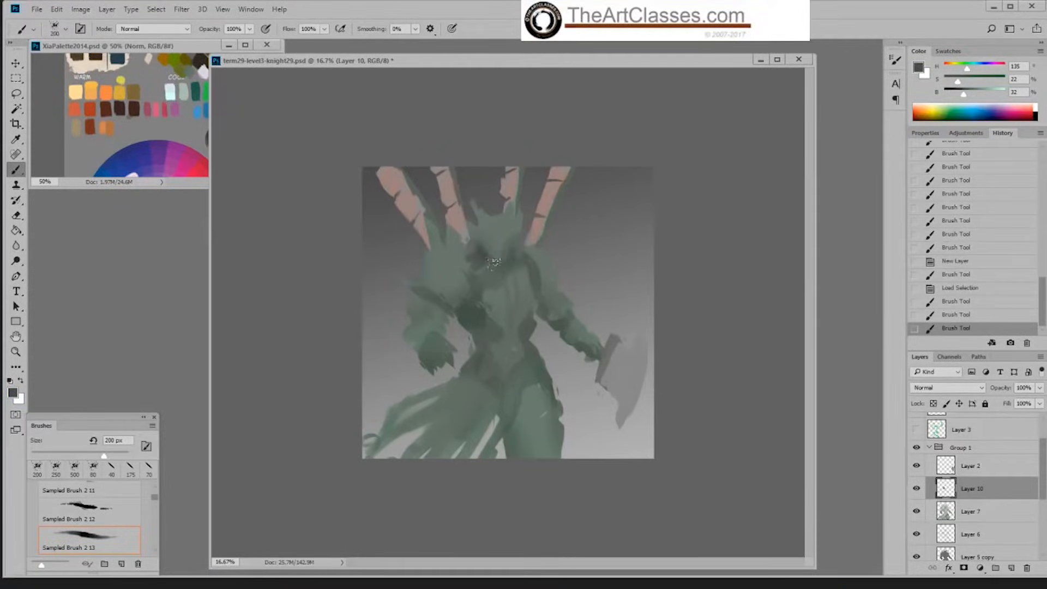
{"action": "left_click", "coordinate": [488, 250], "text": "alt"}
{"action": "left_click_drag", "start_coordinate": [963, 87], "coordinate": [960, 86]}
{"action": "left_click_drag", "start_coordinate": [479, 258], "coordinate": [525, 258]}
Step: Enlarge the brush to 400 px and paint dark green shadow on the hip nearest the axe
{"action": "key", "text": "]"}
{"action": "key", "text": "]"}
{"action": "key", "text": "]"}
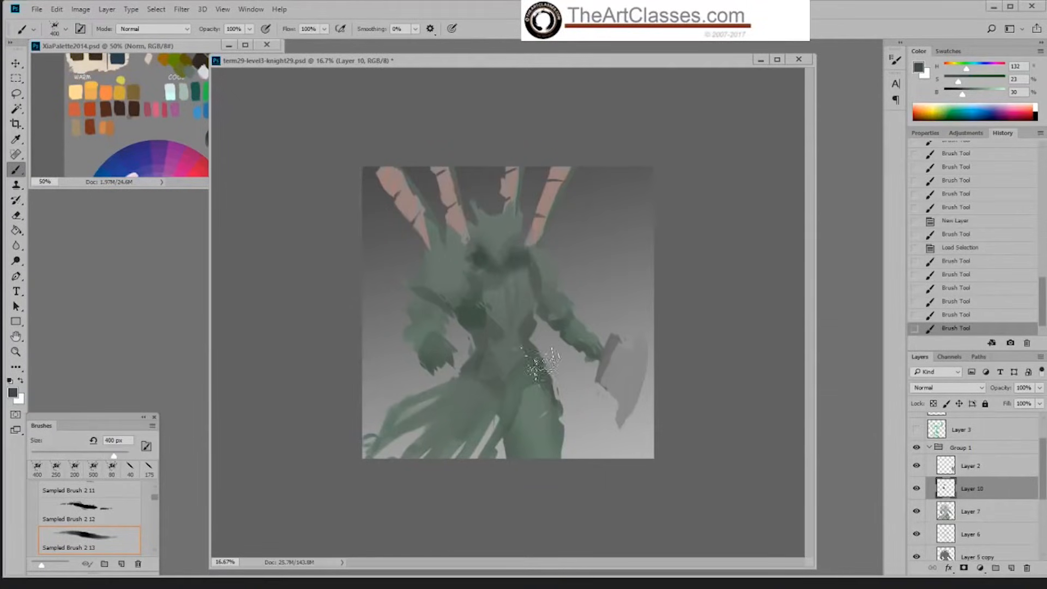
{"action": "left_click_drag", "start_coordinate": [542, 364], "coordinate": [547, 376]}
Step: Reduce the brush to 100 px and darken the torso's side beside the axe arm and the underside of the other arm
{"action": "key", "text": "["}
{"action": "key", "text": "["}
{"action": "key", "text": "["}
{"action": "key", "text": "["}
{"action": "mouse_move", "coordinate": [539, 311]}
{"action": "left_mouse_down"}
{"action": "mouse_move", "coordinate": [527, 367]}
{"action": "mouse_move", "coordinate": [529, 347]}
{"action": "mouse_move", "coordinate": [513, 337]}
{"action": "left_mouse_up"}
{"action": "left_click_drag", "start_coordinate": [434, 297], "coordinate": [448, 306]}
{"action": "mouse_move", "coordinate": [547, 312]}
{"action": "left_mouse_down"}
{"action": "mouse_move", "coordinate": [539, 284]}
{"action": "mouse_move", "coordinate": [534, 350]}
{"action": "left_mouse_up"}
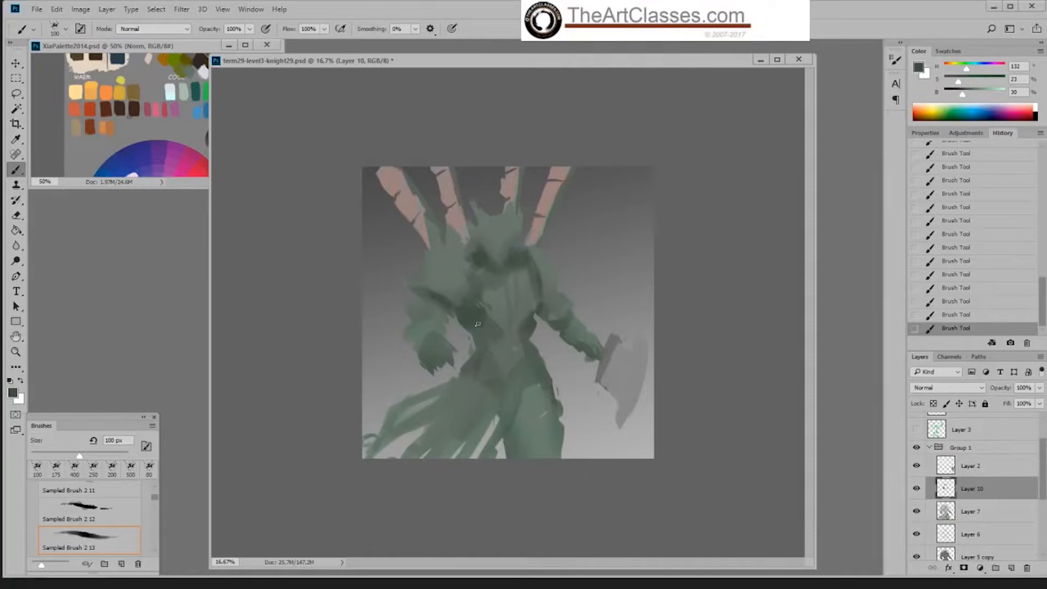
Step: Compare the painting with earlier brush-stroke states in the history and return to the latest state
{"action": "key", "text": "]"}
{"action": "left_click", "coordinate": [970, 317]}
{"action": "left_click", "coordinate": [973, 279]}
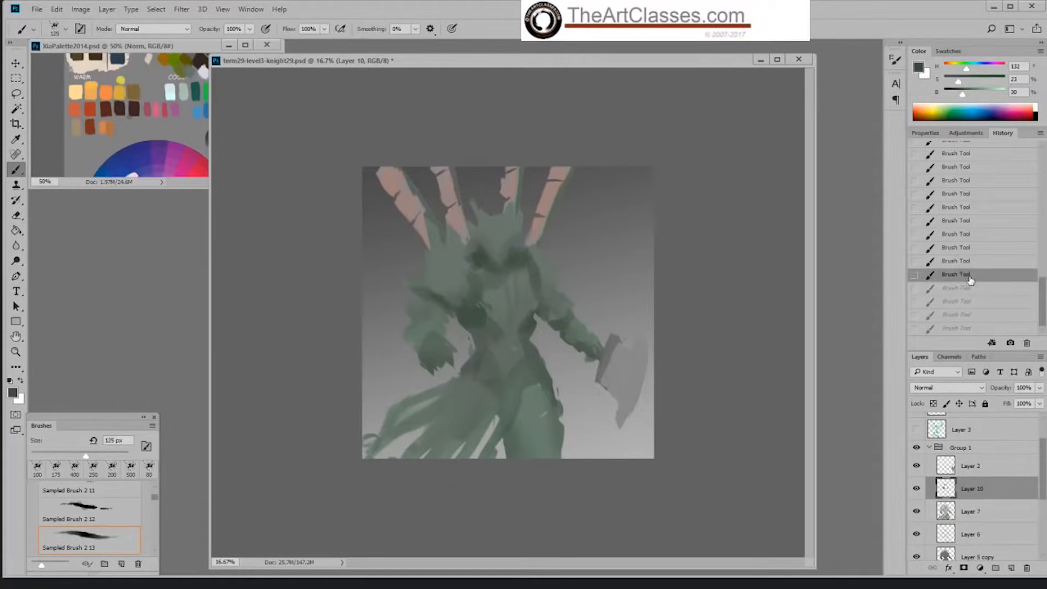
{"action": "left_click", "coordinate": [972, 264]}
{"action": "left_click", "coordinate": [976, 236]}
{"action": "left_click", "coordinate": [976, 206]}
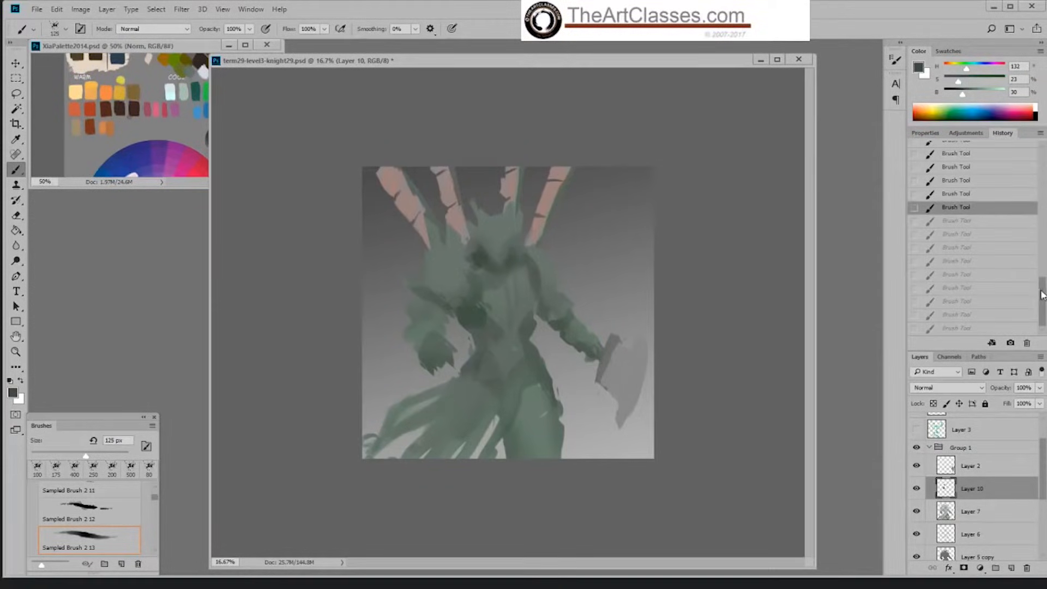
{"action": "left_click_drag", "start_coordinate": [1043, 296], "coordinate": [1043, 294]}
{"action": "left_click", "coordinate": [1006, 333]}
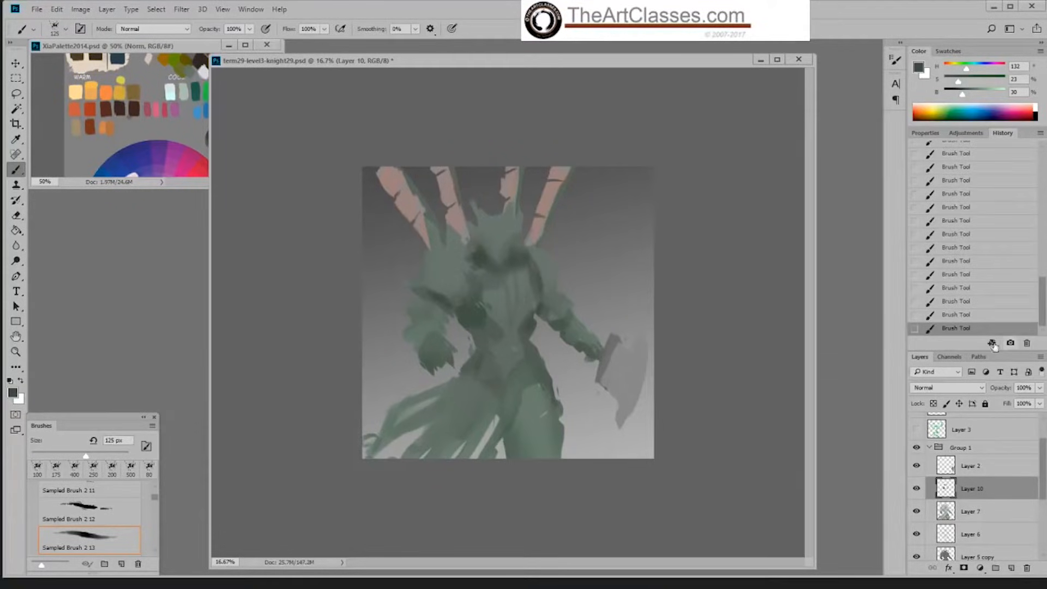
Step: Add a new layer above Layer 10, set its blend mode to Overlay, and choose the Hard Palette Left brush
{"action": "left_click", "coordinate": [1012, 568]}
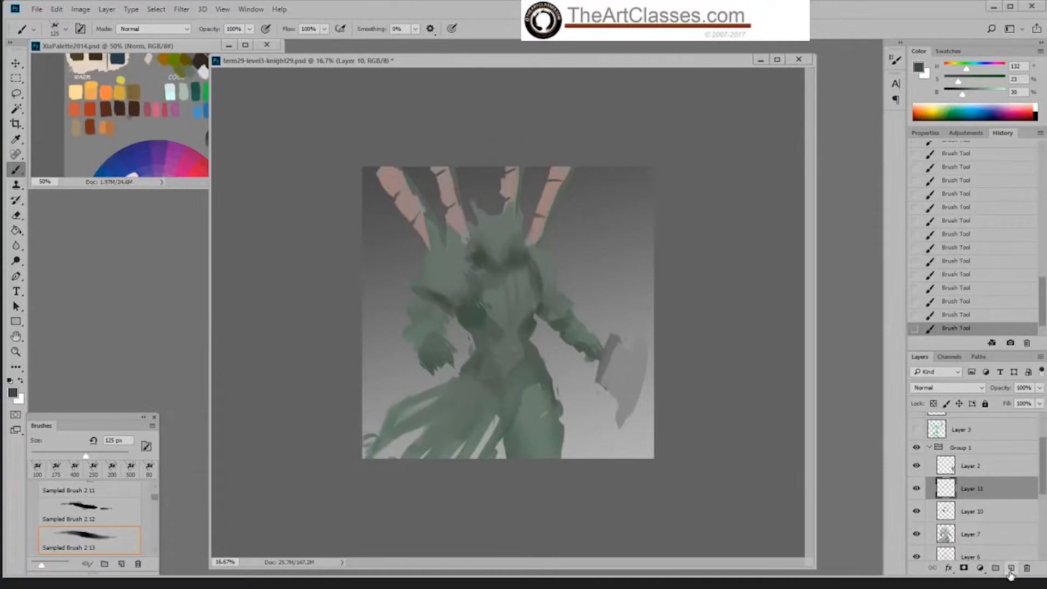
{"action": "left_click", "coordinate": [946, 388]}
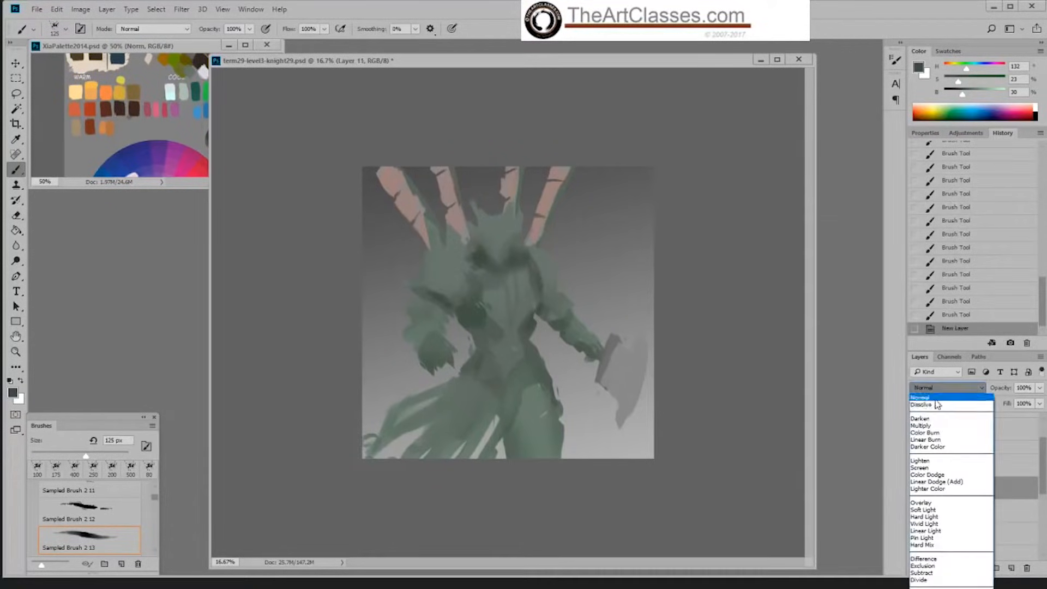
{"action": "left_click", "coordinate": [937, 502]}
{"action": "right_click", "coordinate": [509, 273]}
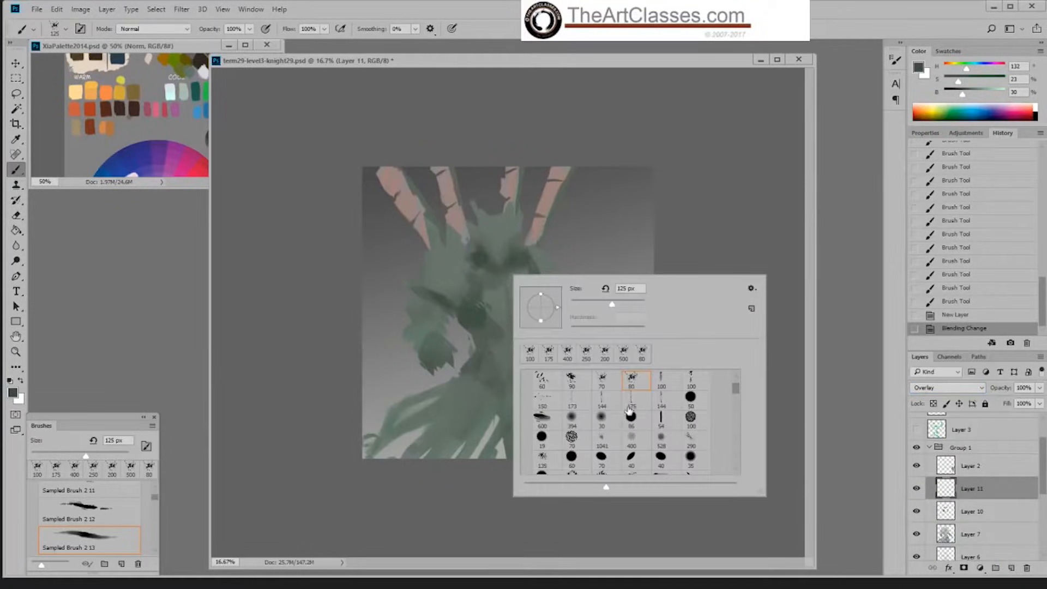
{"action": "left_click_drag", "start_coordinate": [735, 388], "coordinate": [733, 381]}
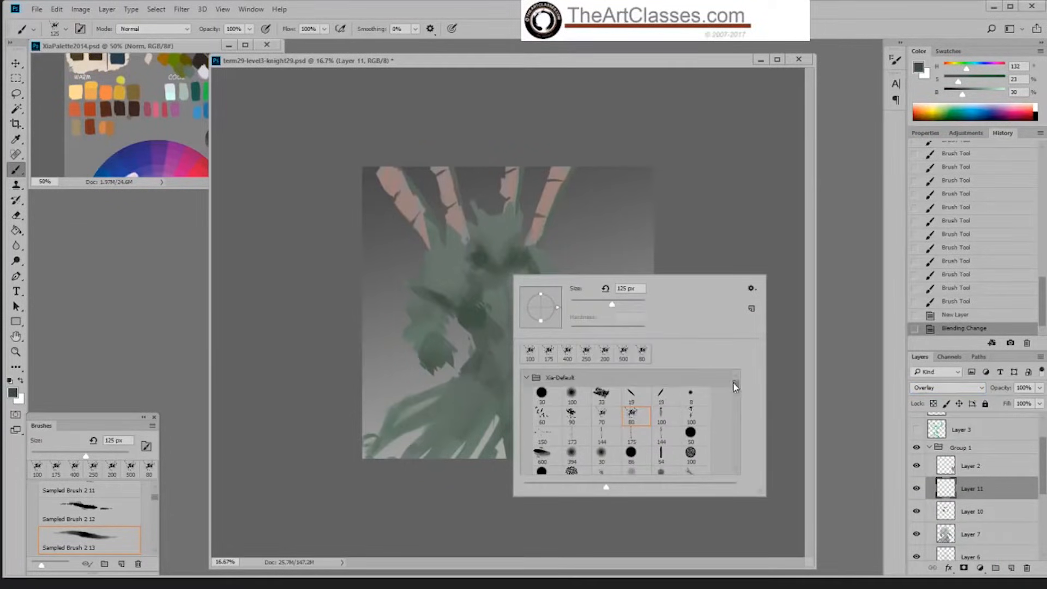
{"action": "left_click", "coordinate": [636, 395]}
{"action": "left_click", "coordinate": [308, 156]}
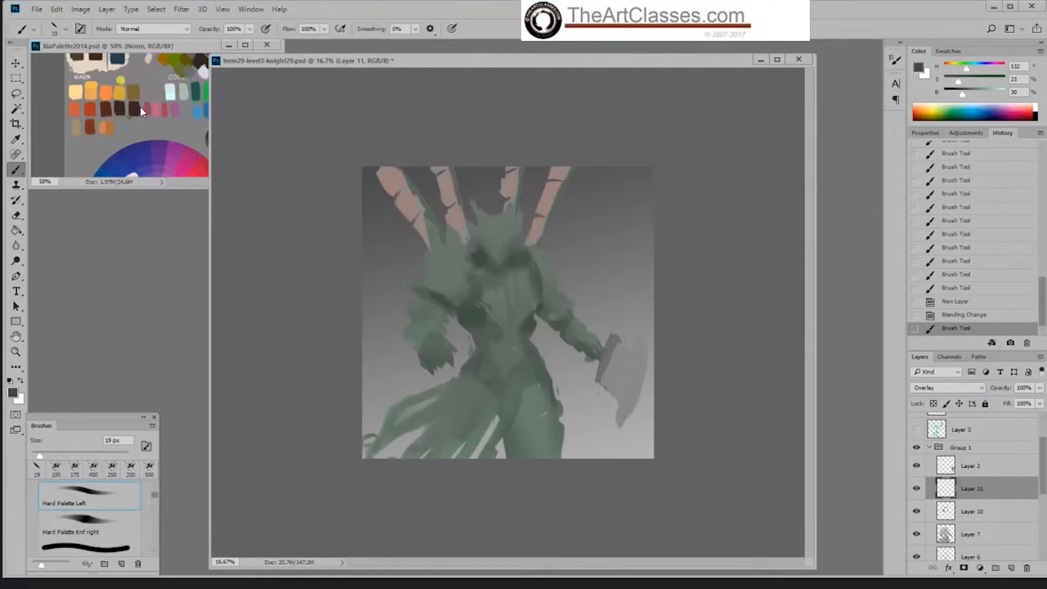
Step: Sample a warm orange-brown from the palette image and set it to 63% saturation and 48% brightness
{"action": "left_click", "coordinate": [113, 86], "text": "alt"}
{"action": "left_click", "coordinate": [975, 93]}
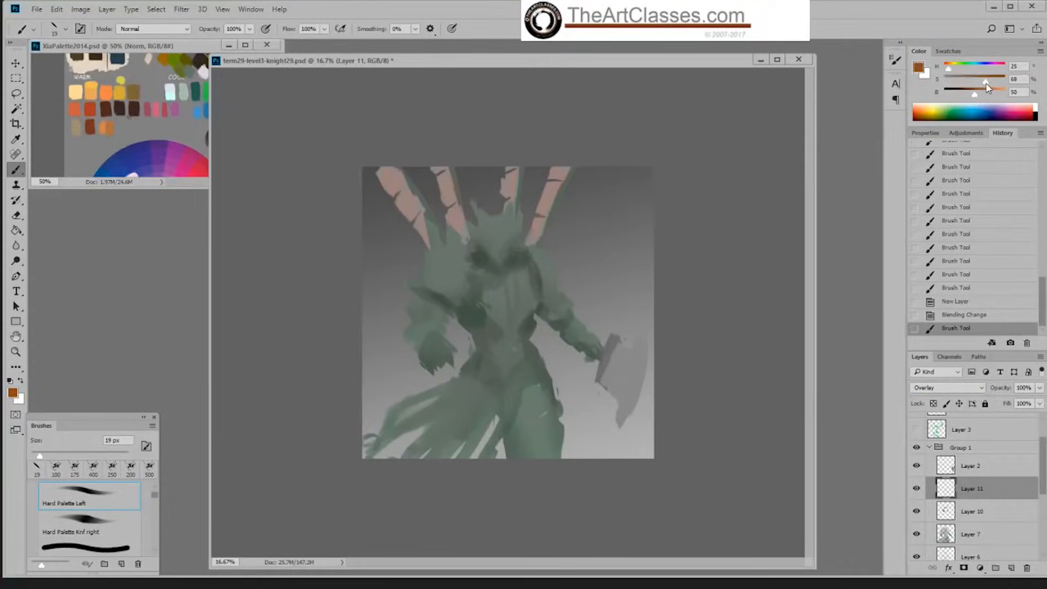
{"action": "left_click_drag", "start_coordinate": [987, 85], "coordinate": [973, 93]}
Step: Try painting brown over the shadowed side of the waist away from the axe with an enlarged brush
{"action": "key", "text": "bracketright"}
{"action": "key", "text": "bracketright"}
Step: Try brown on the waist and hip nearest the axe with a resized brush, and revert the brown strokes through the history
{"action": "key", "text": "bracketright"}
{"action": "key", "text": "bracketright"}
{"action": "key", "text": "bracketright"}
{"action": "key", "text": "bracketright"}
{"action": "key", "text": "bracketright"}
{"action": "key", "text": "bracketright"}
{"action": "key", "text": "bracketright"}
{"action": "key", "text": "bracketright"}
{"action": "key", "text": "bracketright"}
{"action": "key", "text": "bracketright"}
{"action": "key", "text": "bracketright"}
{"action": "key", "text": "bracketright"}
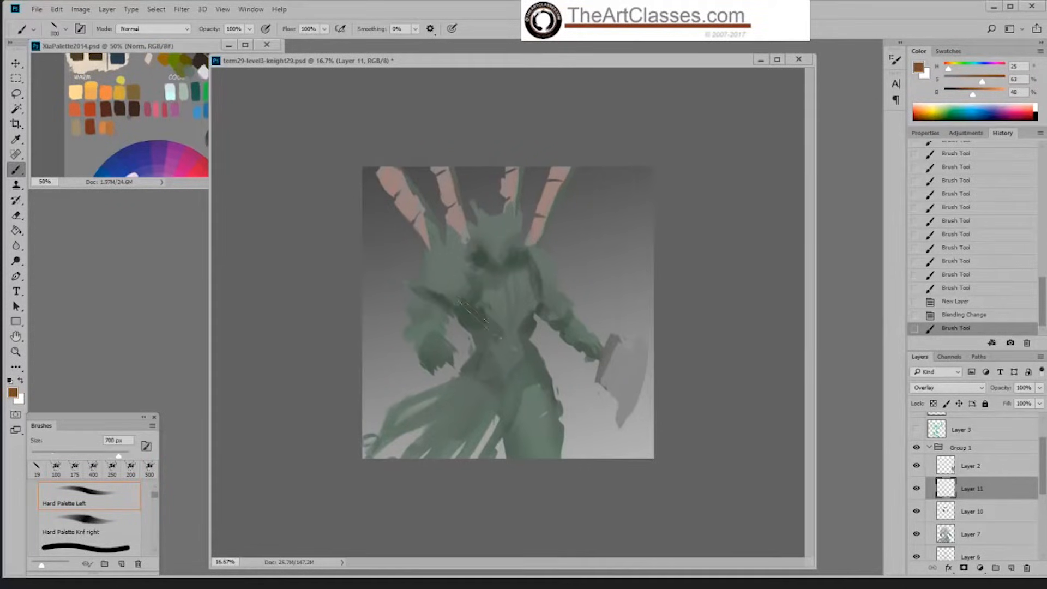
{"action": "mouse_move", "coordinate": [455, 304]}
{"action": "left_mouse_down"}
{"action": "mouse_move", "coordinate": [488, 344]}
{"action": "mouse_move", "coordinate": [464, 314]}
{"action": "mouse_move", "coordinate": [494, 328]}
{"action": "mouse_move", "coordinate": [475, 370]}
{"action": "left_mouse_up"}
{"action": "key", "text": "ctrl+z"}
{"action": "key", "text": "bracketleft"}
{"action": "key", "text": "bracketleft"}
{"action": "key", "text": "bracketleft"}
{"action": "key", "text": "bracketleft"}
{"action": "key", "text": "bracketleft"}
{"action": "key", "text": "bracketleft"}
{"action": "key", "text": "bracketleft"}
{"action": "mouse_move", "coordinate": [529, 319]}
{"action": "left_mouse_down"}
{"action": "mouse_move", "coordinate": [533, 373]}
{"action": "mouse_move", "coordinate": [512, 369]}
{"action": "mouse_move", "coordinate": [525, 383]}
{"action": "mouse_move", "coordinate": [508, 383]}
{"action": "mouse_move", "coordinate": [511, 397]}
{"action": "mouse_move", "coordinate": [550, 387]}
{"action": "left_mouse_up"}
{"action": "key", "text": "bracketright"}
{"action": "key", "text": "bracketright"}
{"action": "key", "text": "bracketright"}
{"action": "left_click", "coordinate": [953, 318]}
{"action": "key", "text": "bracketleft"}
{"action": "key", "text": "bracketleft"}
{"action": "key", "text": "bracketleft"}
{"action": "key", "text": "bracketleft"}
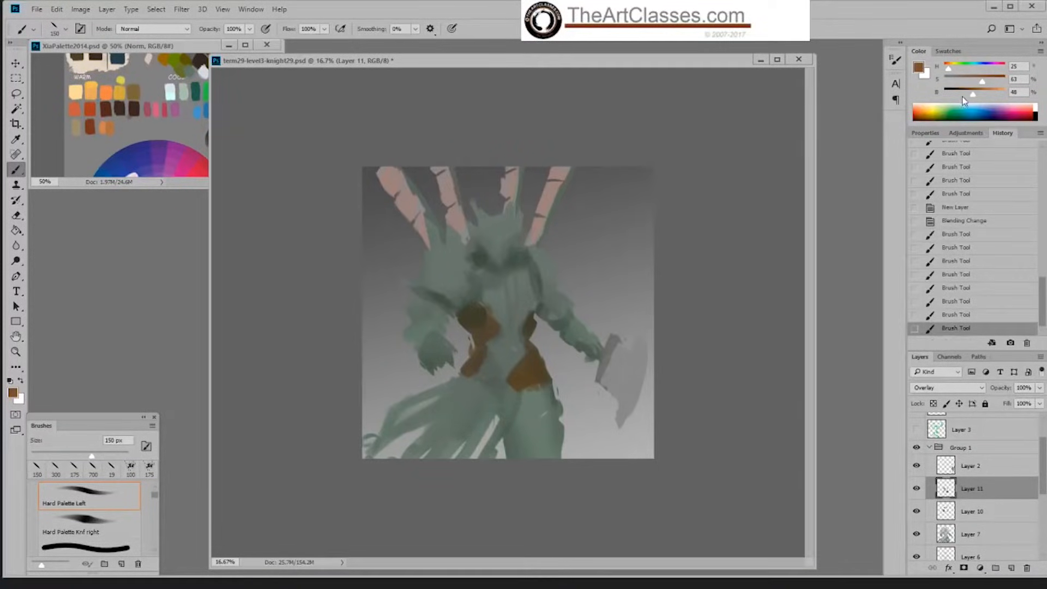
{"action": "left_click", "coordinate": [979, 288]}
{"action": "left_click", "coordinate": [984, 234]}
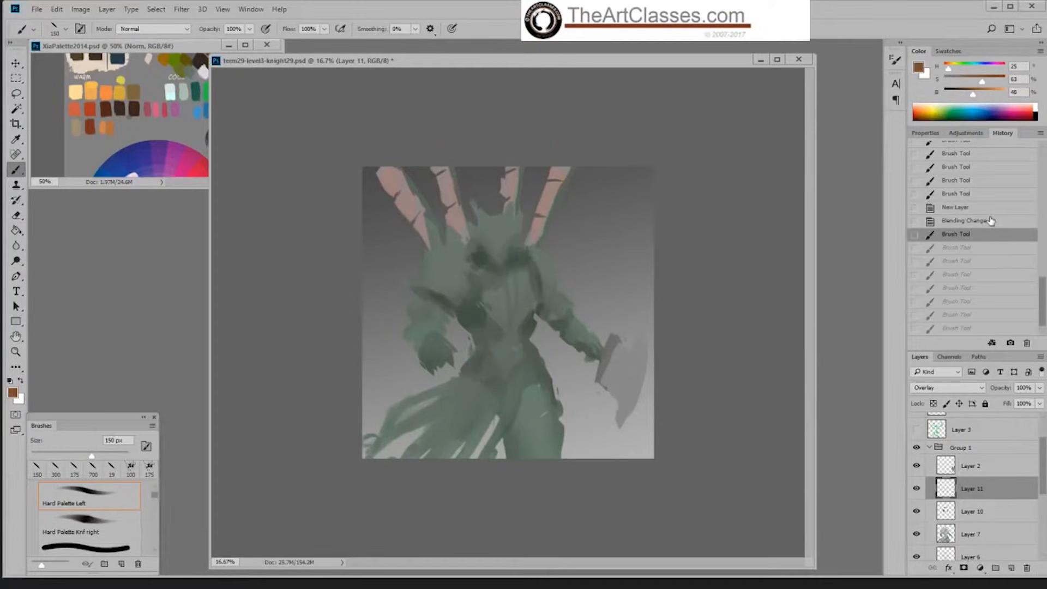
Step: Lower the brown's saturation to 38% and paint it over the shadows under the shoulder, neck, chest edge and waist
{"action": "left_click_drag", "start_coordinate": [982, 81], "coordinate": [967, 81]}
{"action": "mouse_move", "coordinate": [483, 318]}
{"action": "left_mouse_down"}
{"action": "mouse_move", "coordinate": [468, 322]}
{"action": "mouse_move", "coordinate": [482, 334]}
{"action": "mouse_move", "coordinate": [474, 315]}
{"action": "mouse_move", "coordinate": [421, 293]}
{"action": "mouse_move", "coordinate": [452, 308]}
{"action": "left_mouse_up"}
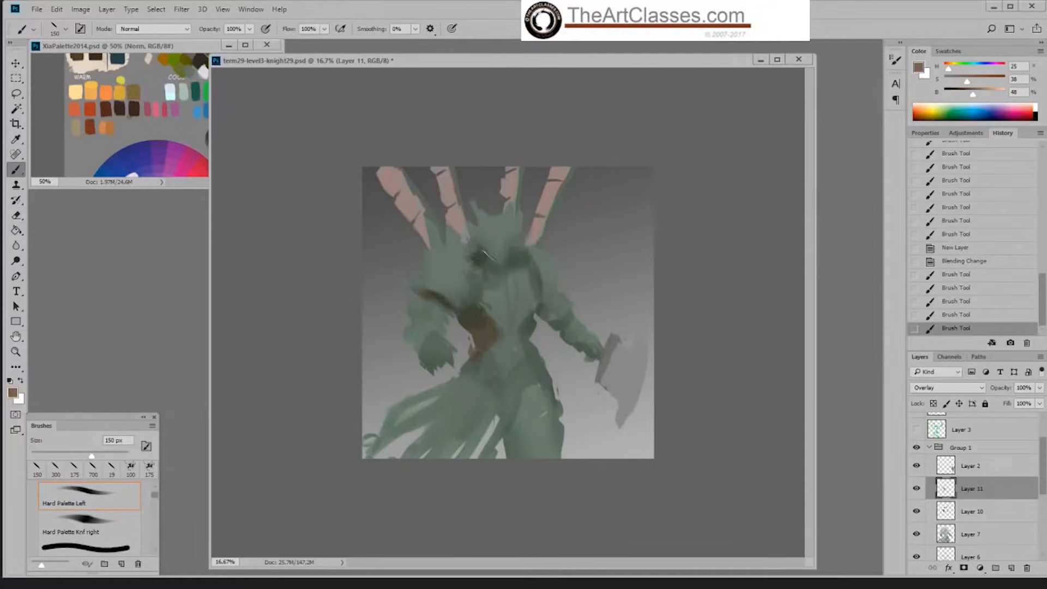
{"action": "mouse_move", "coordinate": [494, 271]}
{"action": "left_mouse_down"}
{"action": "mouse_move", "coordinate": [530, 270]}
{"action": "mouse_move", "coordinate": [526, 262]}
{"action": "mouse_move", "coordinate": [538, 278]}
{"action": "mouse_move", "coordinate": [527, 259]}
{"action": "mouse_move", "coordinate": [542, 287]}
{"action": "mouse_move", "coordinate": [526, 257]}
{"action": "mouse_move", "coordinate": [538, 280]}
{"action": "left_mouse_up"}
{"action": "left_click", "coordinate": [956, 314]}
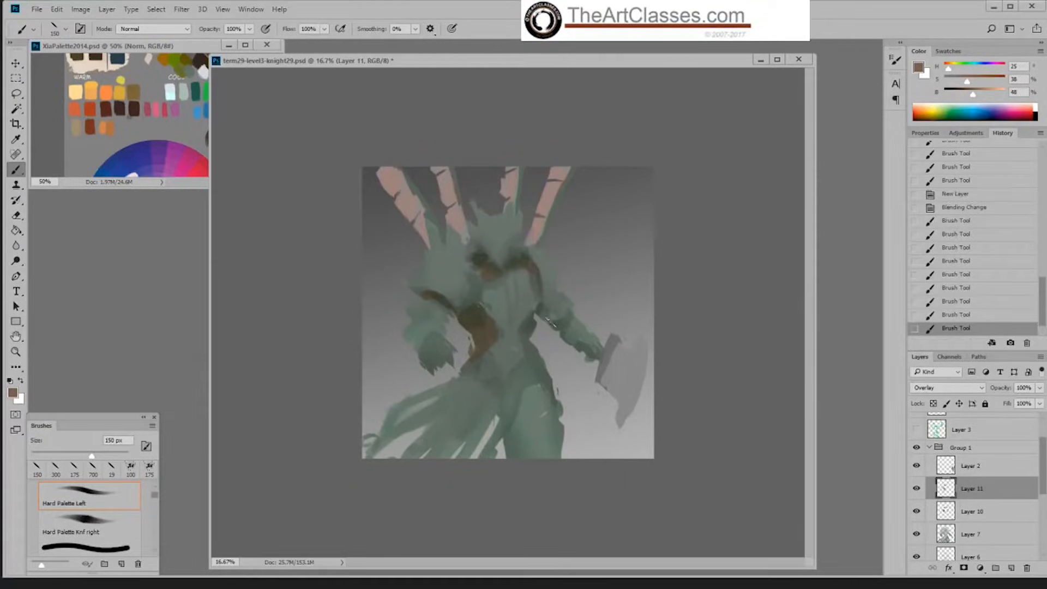
{"action": "mouse_move", "coordinate": [532, 326]}
{"action": "left_mouse_down"}
{"action": "mouse_move", "coordinate": [560, 334]}
{"action": "mouse_move", "coordinate": [552, 324]}
{"action": "mouse_move", "coordinate": [530, 345]}
{"action": "left_mouse_up"}
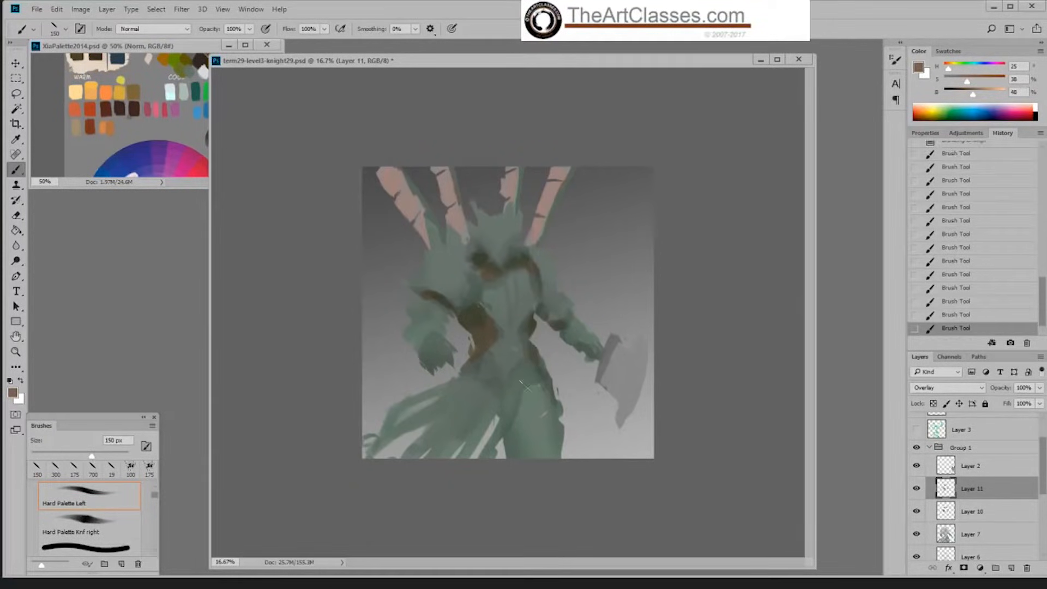
Step: Reduce the brush to 80 px, paint brown bands on the hip and both forearms, and compare with Layer 11 hidden
{"action": "key", "text": "bracketleft"}
{"action": "key", "text": "bracketleft"}
{"action": "key", "text": "bracketleft"}
{"action": "key", "text": "bracketleft"}
{"action": "left_click_drag", "start_coordinate": [545, 381], "coordinate": [517, 393]}
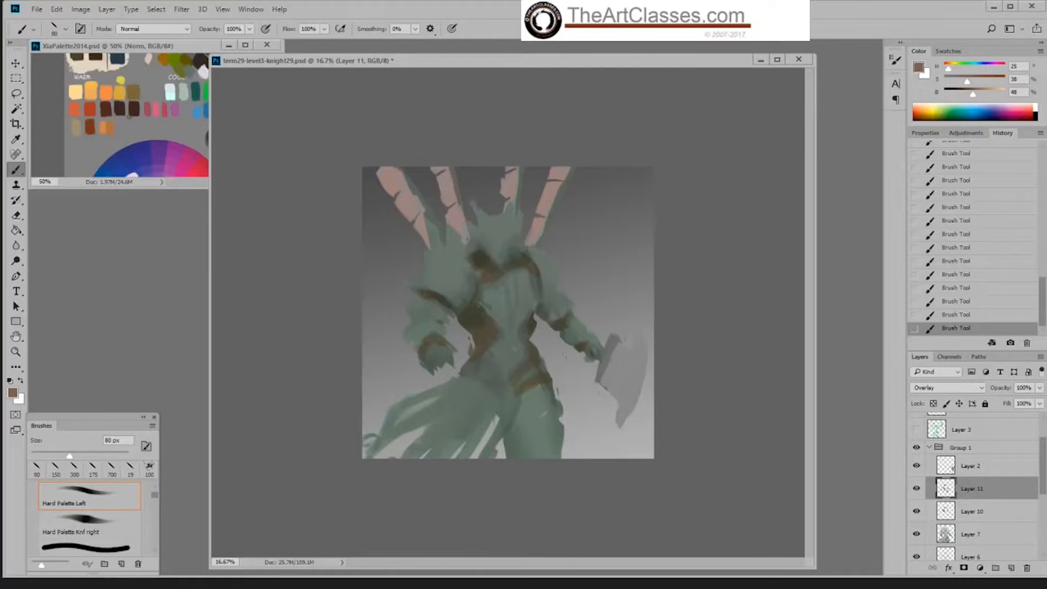
{"action": "left_click", "coordinate": [917, 489]}
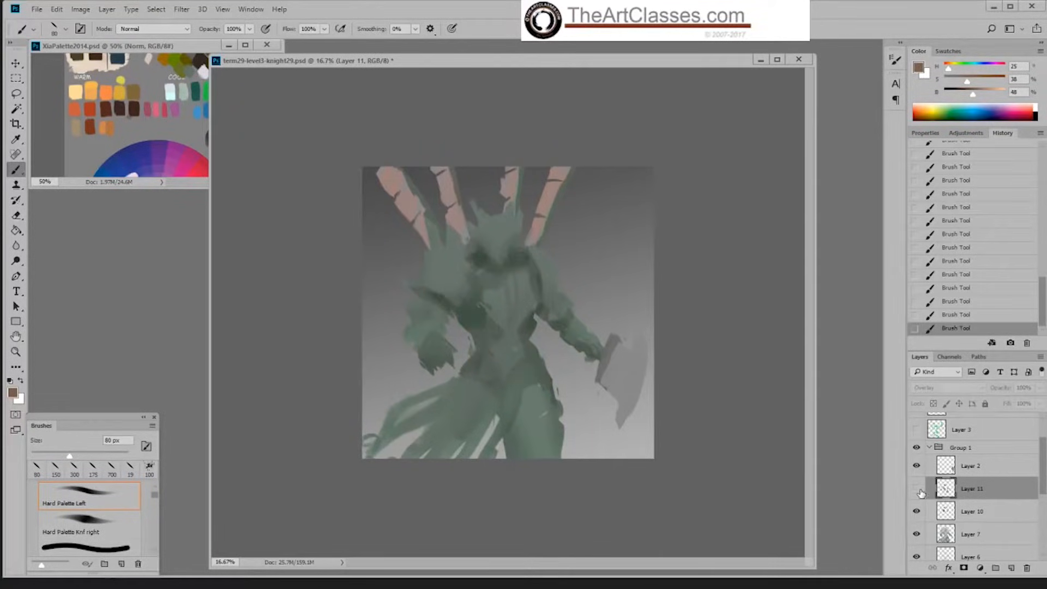
{"action": "left_click", "coordinate": [917, 489]}
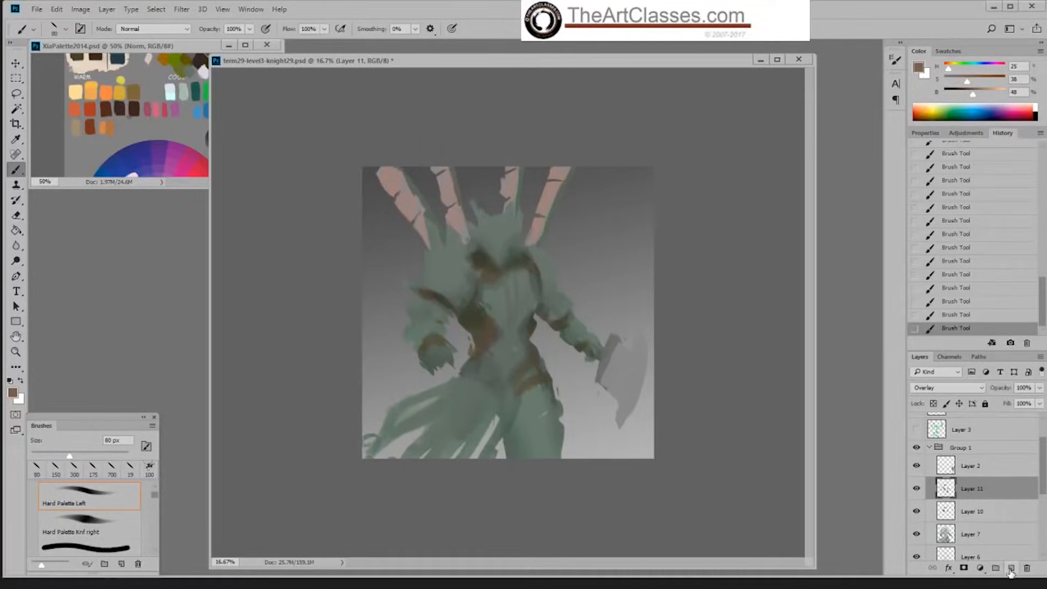
Step: Add a new layer above Layer 11, sample the dark neck shadow, and set up Sampled Brush 2 13 at 65% opacity
{"action": "left_click", "coordinate": [1011, 568]}
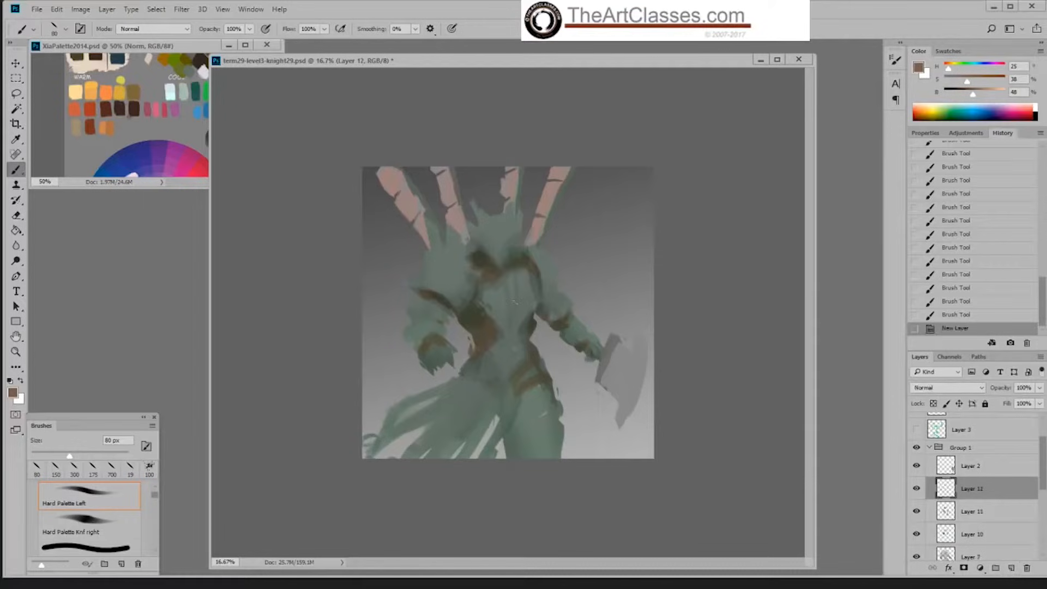
{"action": "left_click", "coordinate": [487, 256], "text": "alt"}
{"action": "right_click", "coordinate": [493, 259]}
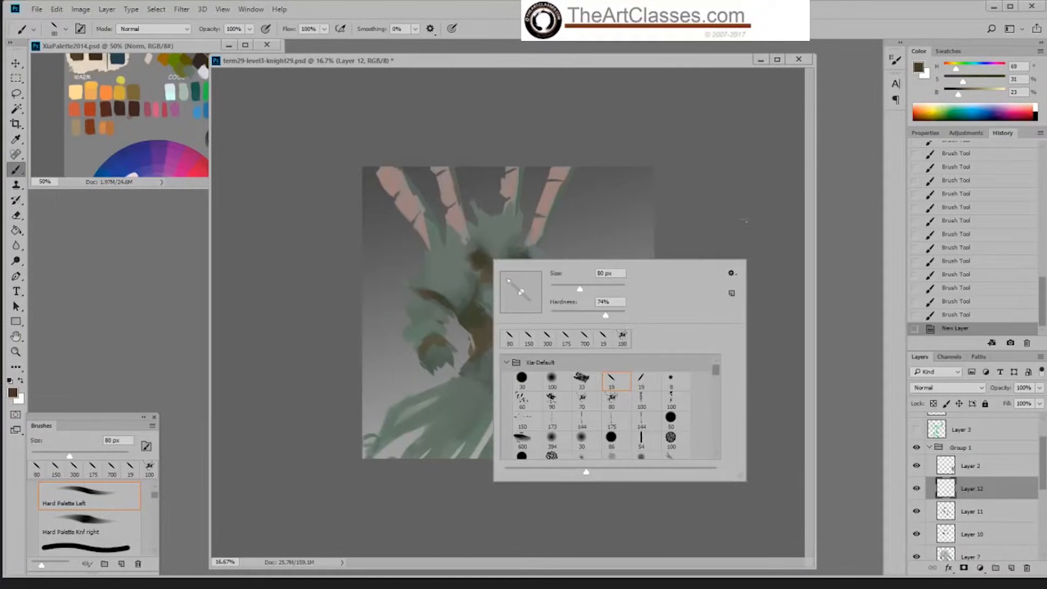
{"action": "left_click", "coordinate": [621, 402]}
{"action": "left_click", "coordinate": [551, 161]}
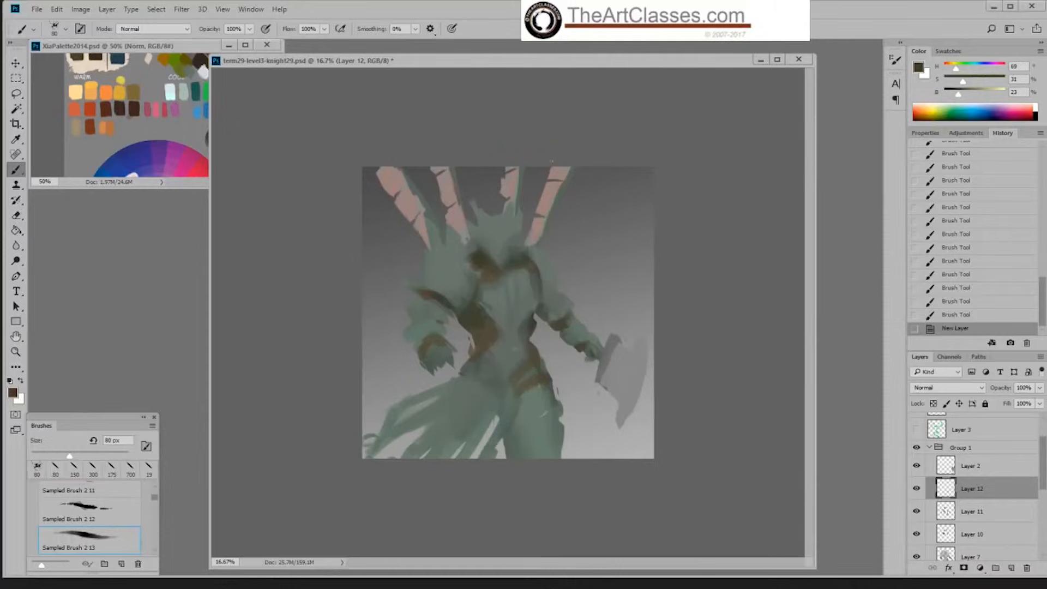
{"action": "left_click", "coordinate": [250, 28]}
{"action": "left_click_drag", "start_coordinate": [251, 42], "coordinate": [230, 42]}
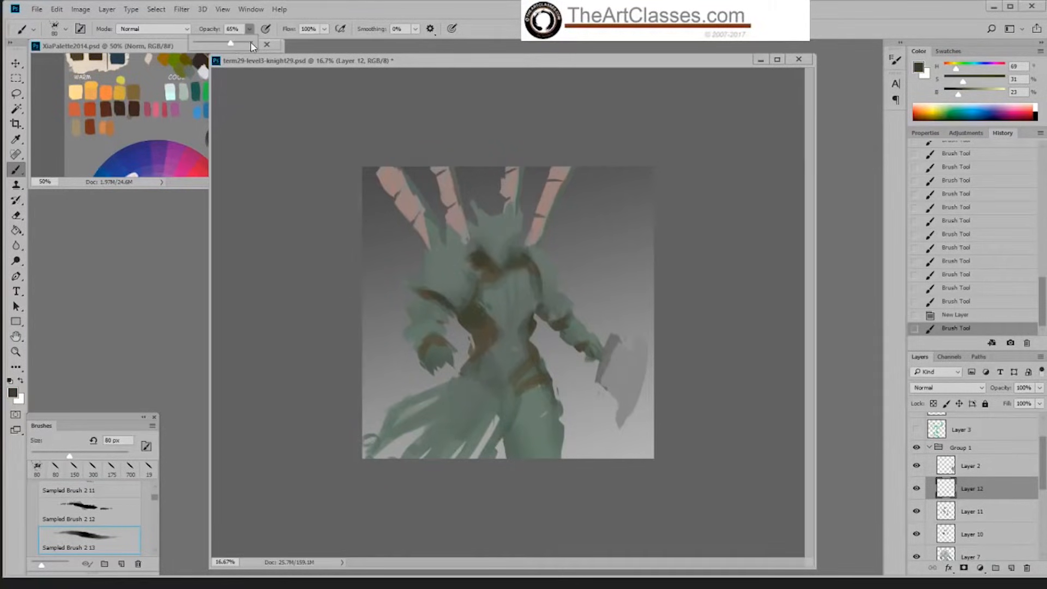
Step: Enlarge the brush to 250 px and blend sampled colours over the neck shadow, the torso's side and the hip
{"action": "left_click", "coordinate": [480, 262]}
{"action": "key", "text": "bracketright"}
{"action": "key", "text": "bracketright"}
{"action": "key", "text": "bracketright"}
{"action": "key", "text": "bracketright"}
{"action": "key", "text": "bracketright"}
{"action": "key", "text": "bracketright"}
{"action": "key", "text": "bracketright"}
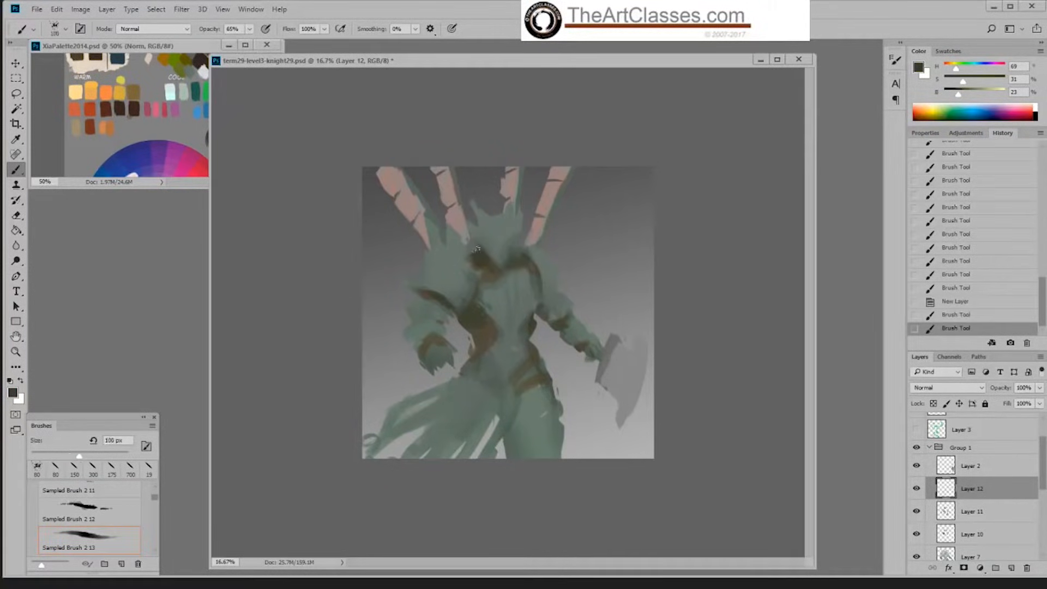
{"action": "mouse_move", "coordinate": [479, 265]}
{"action": "left_mouse_down"}
{"action": "mouse_move", "coordinate": [546, 296]}
{"action": "mouse_move", "coordinate": [521, 270]}
{"action": "mouse_move", "coordinate": [523, 334]}
{"action": "mouse_move", "coordinate": [472, 312]}
{"action": "left_mouse_up"}
{"action": "left_click_drag", "start_coordinate": [521, 364], "coordinate": [525, 368]}
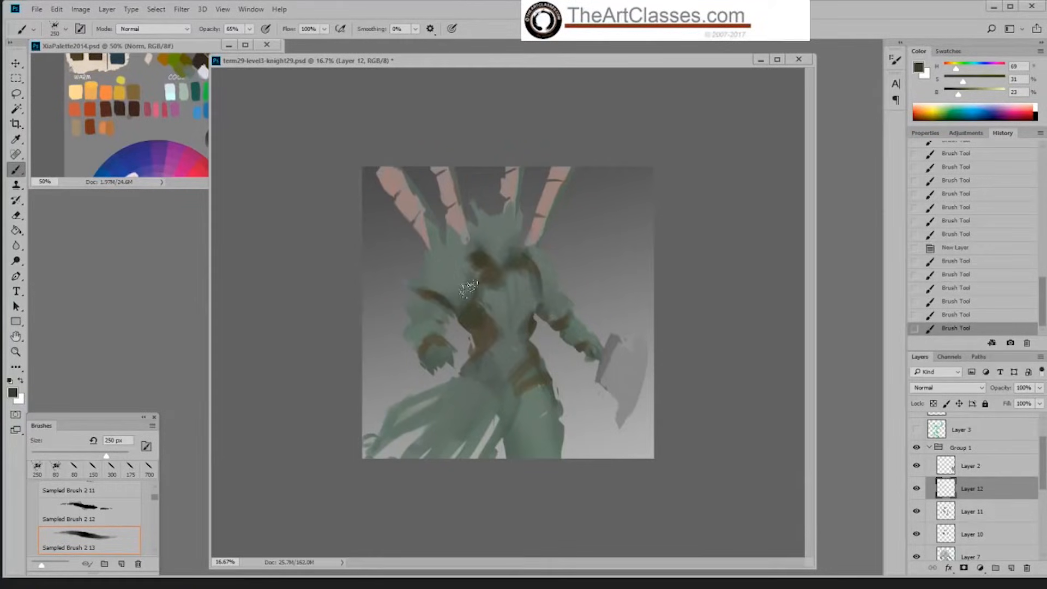
Step: Try painting a sampled grey-green at 55% brightness over the lower shoulder armour, and undo the stroke
{"action": "left_click", "coordinate": [458, 288], "text": "alt"}
{"action": "left_click_drag", "start_coordinate": [973, 95], "coordinate": [978, 96]}
{"action": "key", "text": "bracketright"}
{"action": "key", "text": "bracketright"}
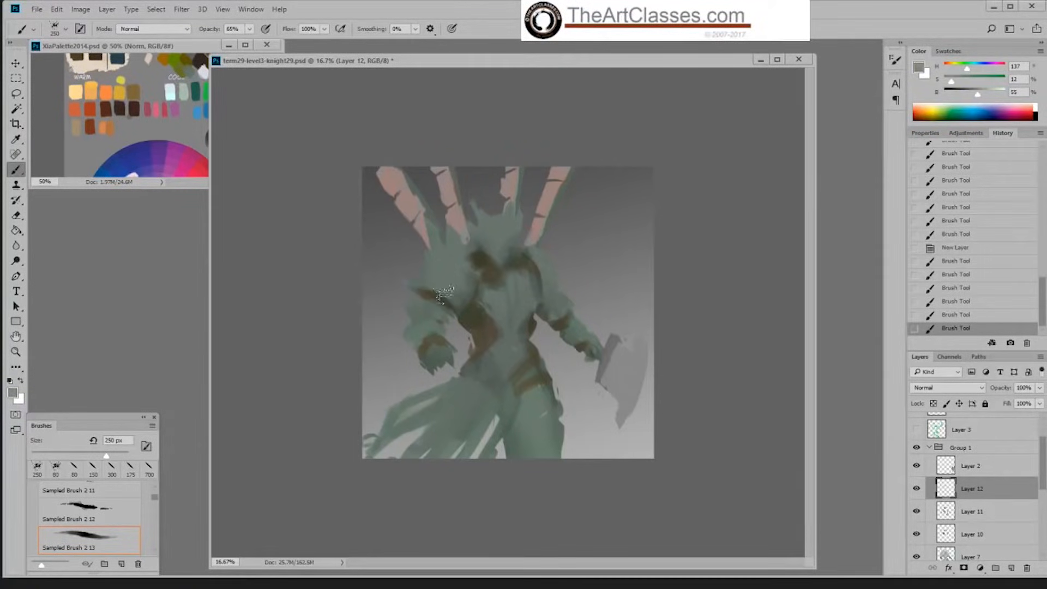
{"action": "left_click_drag", "start_coordinate": [441, 294], "coordinate": [454, 292]}
{"action": "key", "text": "bracketleft"}
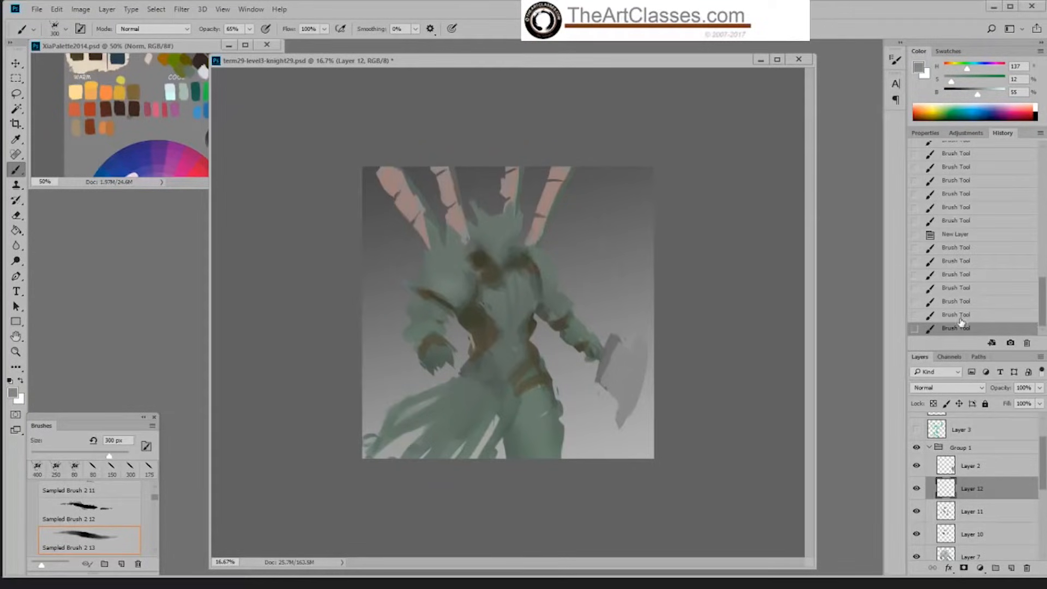
{"action": "key", "text": "ctrl+z"}
Step: Sample the dark green beside the shoulder and shade the shoulder armour and adjoining torso with a 250 px brush
{"action": "left_click", "coordinate": [464, 295], "text": "alt"}
{"action": "mouse_move", "coordinate": [461, 290]}
{"action": "left_mouse_down"}
{"action": "mouse_move", "coordinate": [476, 235]}
{"action": "mouse_move", "coordinate": [478, 299]}
{"action": "mouse_move", "coordinate": [492, 330]}
{"action": "left_mouse_up"}
{"action": "key", "text": "bracketright"}
{"action": "key", "text": "bracketright"}
{"action": "key", "text": "bracketright"}
{"action": "key", "text": "bracketright"}
{"action": "key", "text": "bracketleft"}
{"action": "key", "text": "bracketleft"}
{"action": "key", "text": "bracketleft"}
{"action": "key", "text": "bracketleft"}
{"action": "key", "text": "bracketleft"}
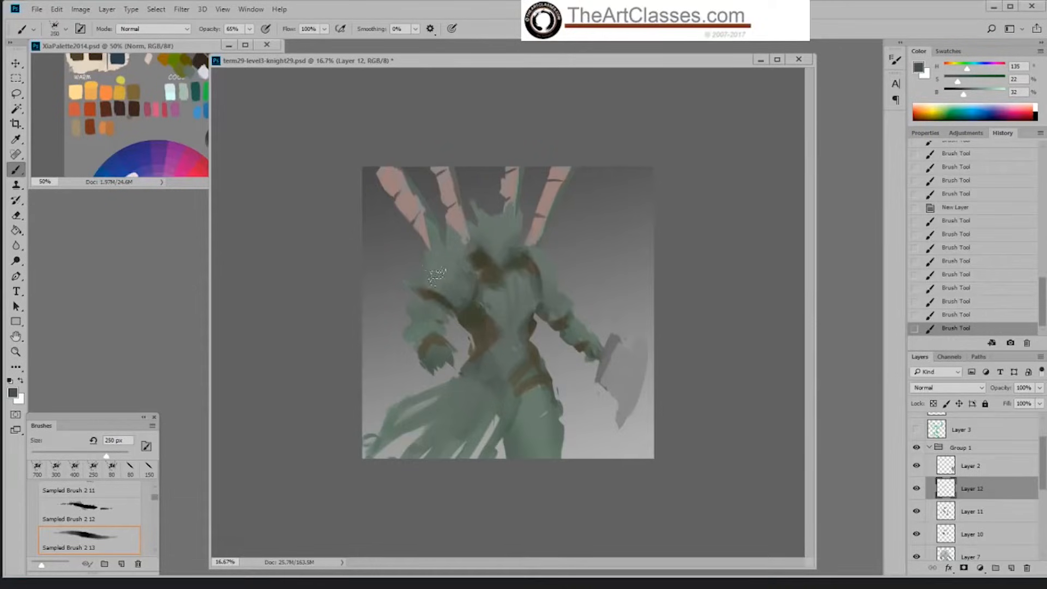
{"action": "mouse_move", "coordinate": [437, 275]}
{"action": "left_mouse_down"}
{"action": "mouse_move", "coordinate": [436, 233]}
{"action": "mouse_move", "coordinate": [431, 247]}
{"action": "mouse_move", "coordinate": [485, 300]}
{"action": "left_mouse_up"}
Step: Switch to the Hard Palette Left brush, enlarge it to 100 px, and paint dark green at the top of the shoulder
{"action": "key", "text": "bracketright"}
{"action": "right_click", "coordinate": [475, 247]}
{"action": "double_click", "coordinate": [596, 371]}
{"action": "left_click", "coordinate": [706, 200]}
{"action": "key", "text": "bracketright"}
{"action": "key", "text": "bracketright"}
{"action": "key", "text": "bracketright"}
{"action": "key", "text": "bracketright"}
{"action": "key", "text": "bracketright"}
{"action": "key", "text": "bracketright"}
{"action": "key", "text": "bracketright"}
{"action": "key", "text": "bracketright"}
{"action": "key", "text": "bracketright"}
{"action": "key", "text": "bracketright"}
{"action": "key", "text": "bracketright"}
{"action": "key", "text": "bracketright"}
{"action": "key", "text": "bracketright"}
{"action": "key", "text": "bracketright"}
{"action": "key", "text": "bracketright"}
{"action": "key", "text": "bracketright"}
{"action": "key", "text": "bracketright"}
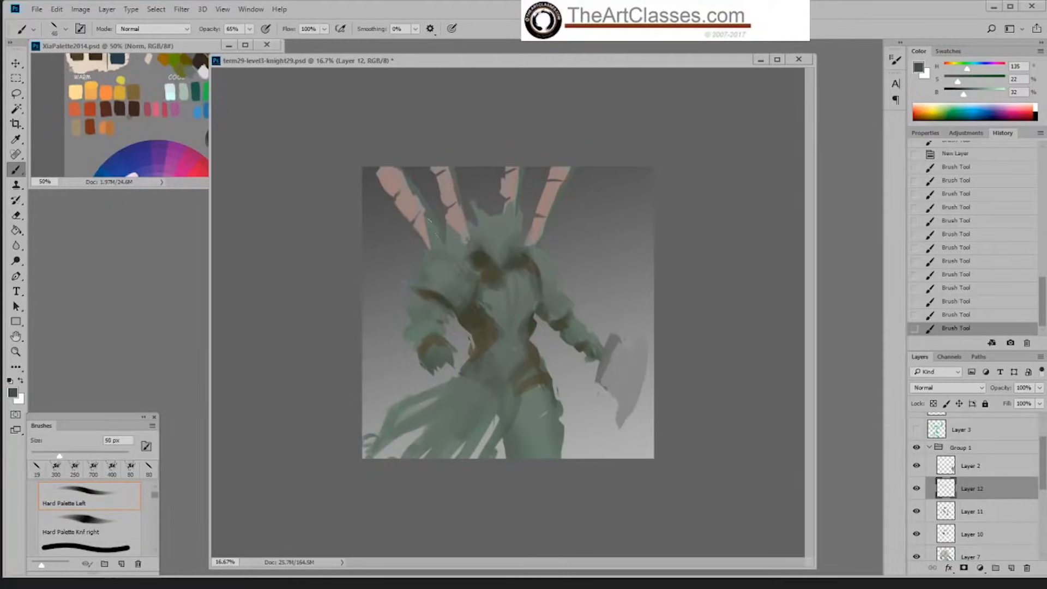
{"action": "key", "text": "bracketright"}
{"action": "key", "text": "bracketright"}
{"action": "key", "text": "bracketright"}
{"action": "key", "text": "bracketright"}
{"action": "key", "text": "bracketright"}
{"action": "left_click_drag", "start_coordinate": [434, 246], "coordinate": [451, 250]}
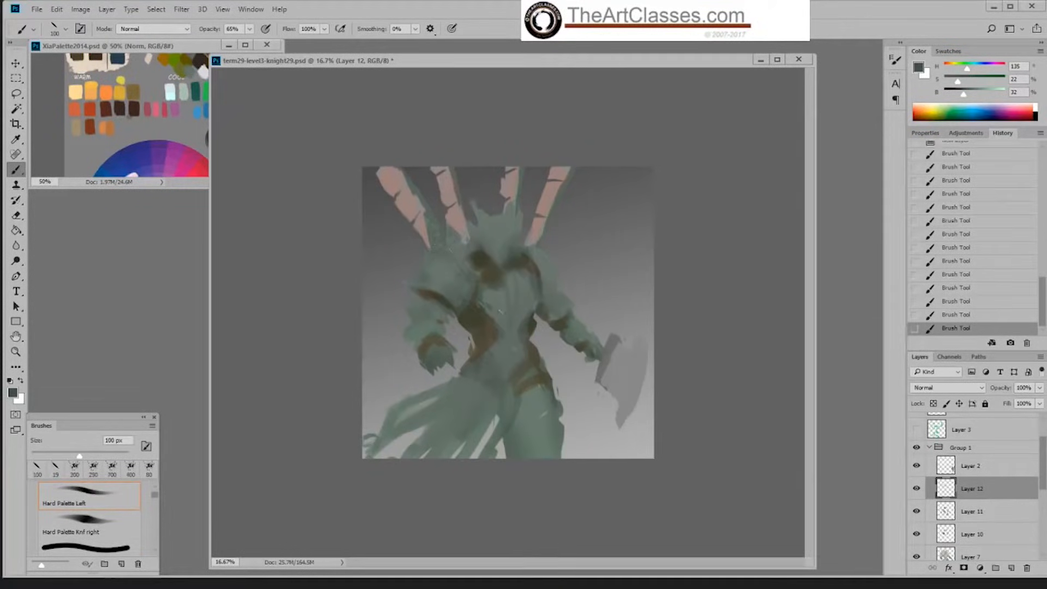
Step: Revert the last shoulder stroke, raise the green's brightness to 43%, and touch up the arm away from the axe
{"action": "left_click", "coordinate": [968, 314]}
{"action": "left_click_drag", "start_coordinate": [961, 94], "coordinate": [966, 94]}
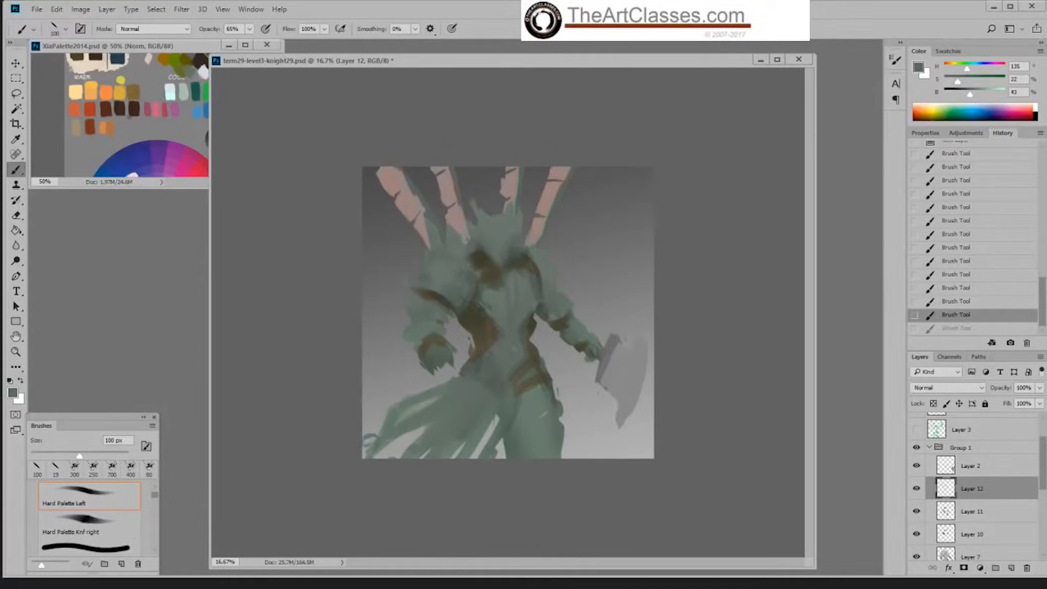
{"action": "left_click_drag", "start_coordinate": [426, 321], "coordinate": [437, 327]}
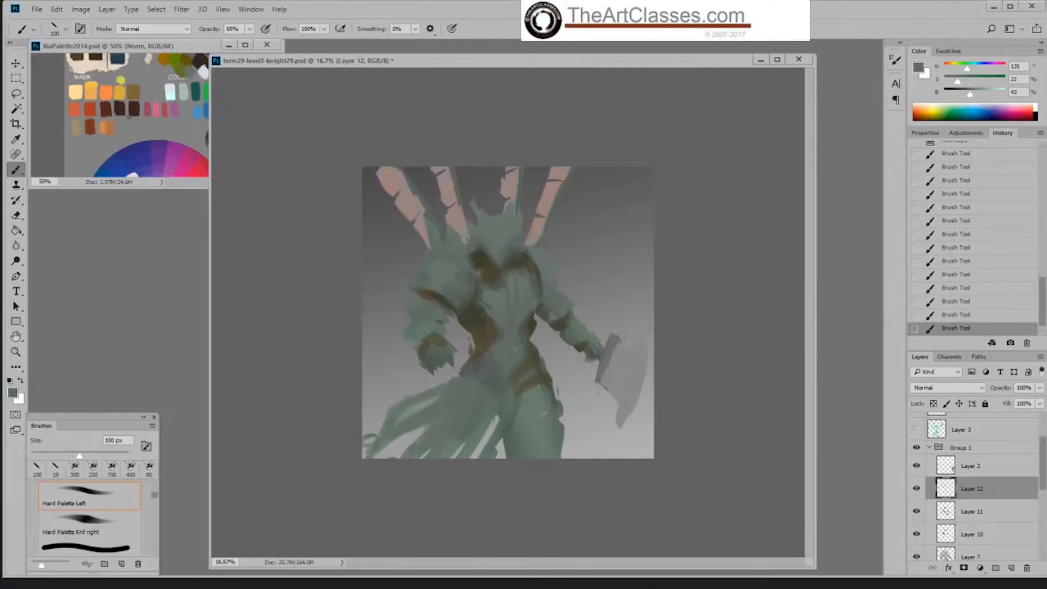
Step: Switch to Sampled Brush 2 13, enlarge it to 250 px, and blend the mid-green over the arm away from the axe
{"action": "right_click", "coordinate": [419, 344]}
{"action": "double_click", "coordinate": [542, 492]}
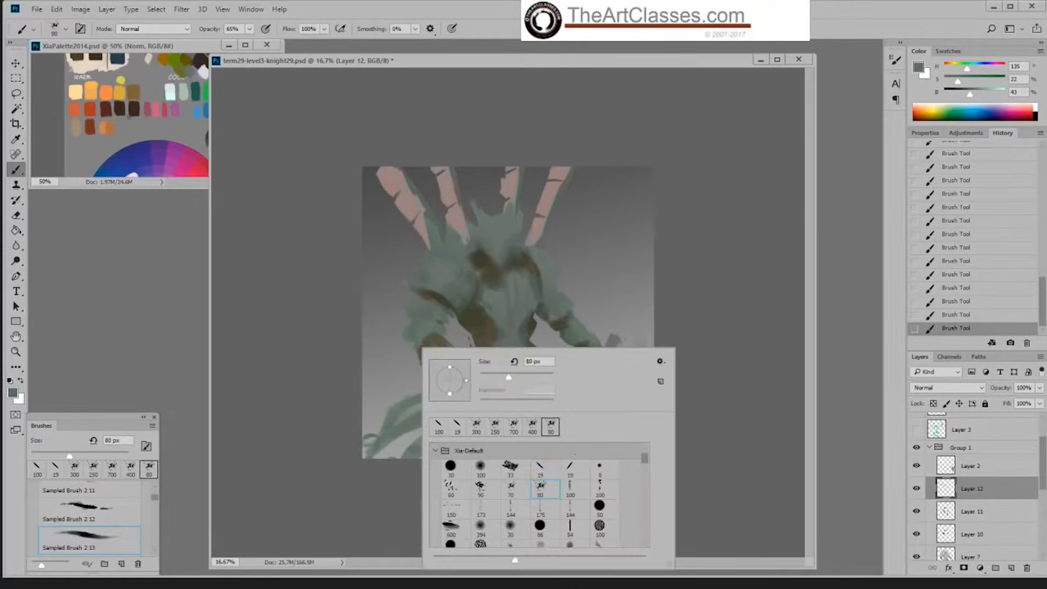
{"action": "key", "text": "bracketright"}
{"action": "key", "text": "bracketright"}
{"action": "key", "text": "bracketright"}
{"action": "key", "text": "bracketright"}
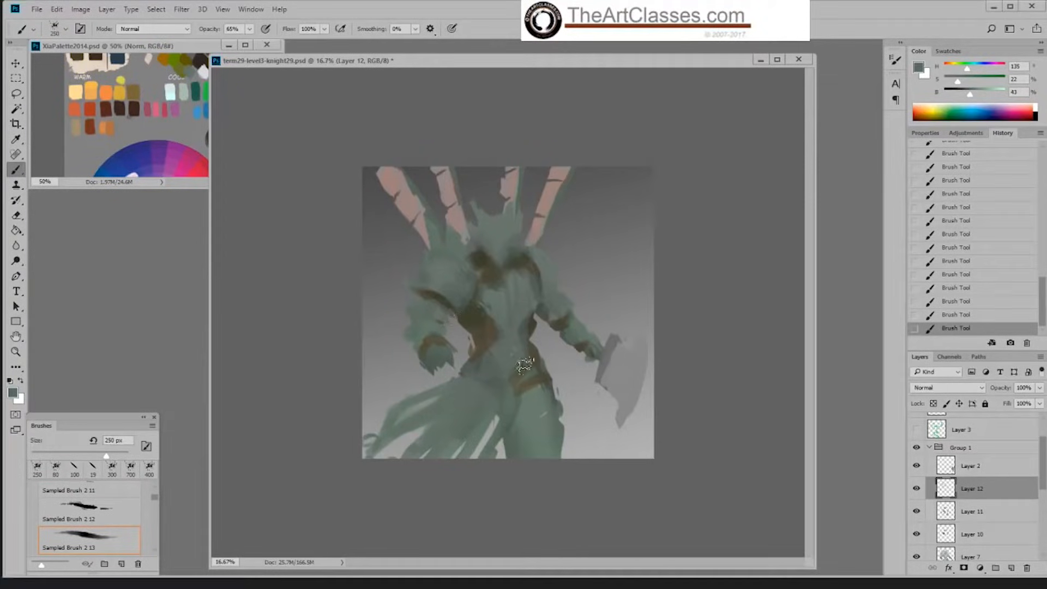
Step: Sample the darker green on the chest and soften the torso shading with the brush enlarged to 600 px
{"action": "left_click", "coordinate": [483, 295], "text": "alt"}
{"action": "left_click", "coordinate": [529, 326], "text": "alt"}
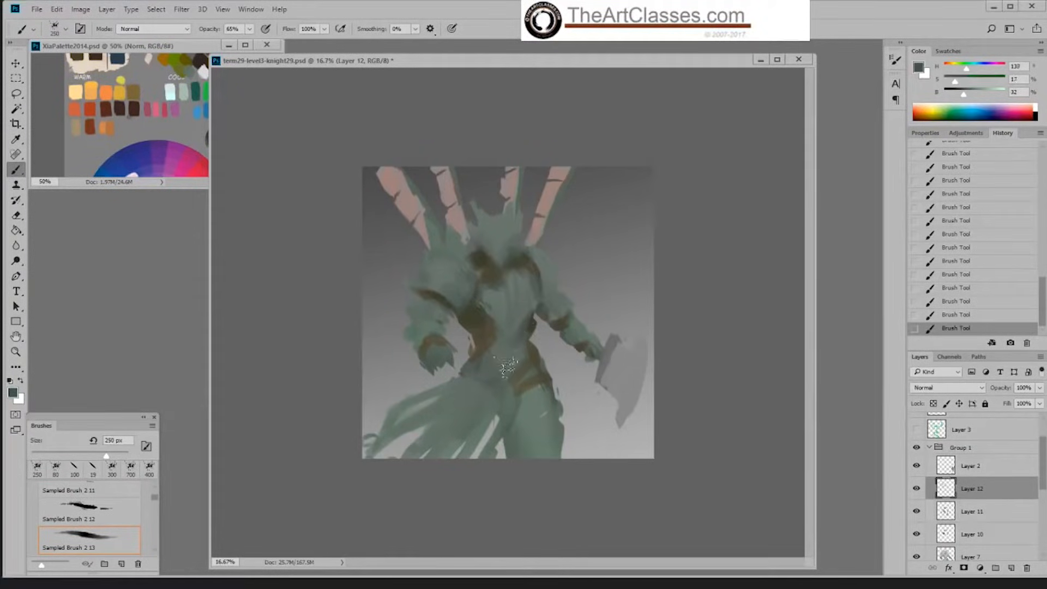
{"action": "key", "text": "bracketright"}
{"action": "key", "text": "bracketright"}
{"action": "key", "text": "bracketright"}
{"action": "key", "text": "bracketright"}
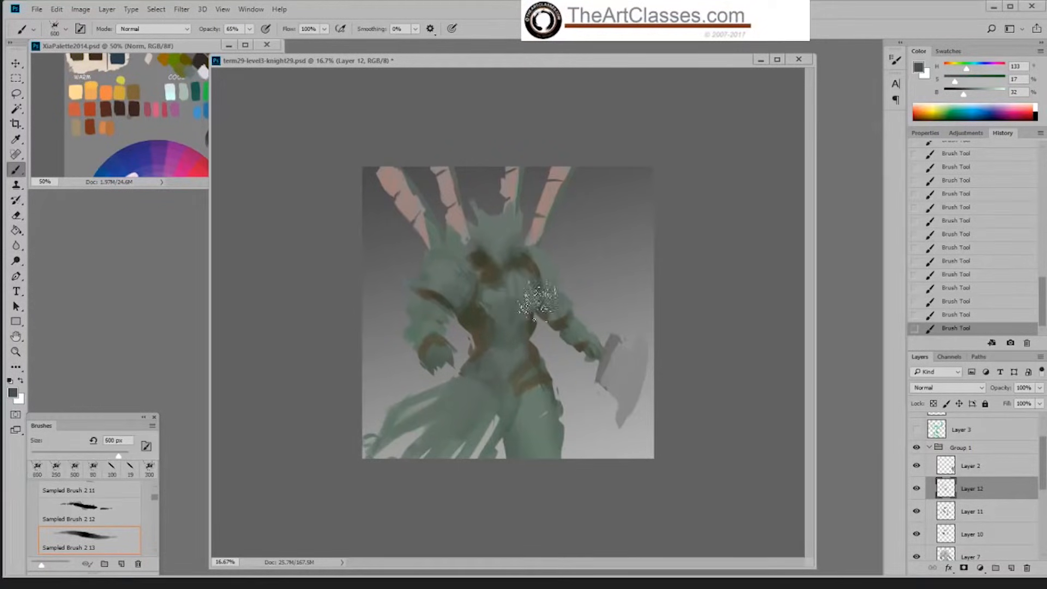
Step: Reduce the brush to 200 px and paint the dark green around the lower helmet and upper chest
{"action": "key", "text": "bracketleft"}
{"action": "key", "text": "bracketleft"}
{"action": "key", "text": "bracketleft"}
{"action": "key", "text": "bracketleft"}
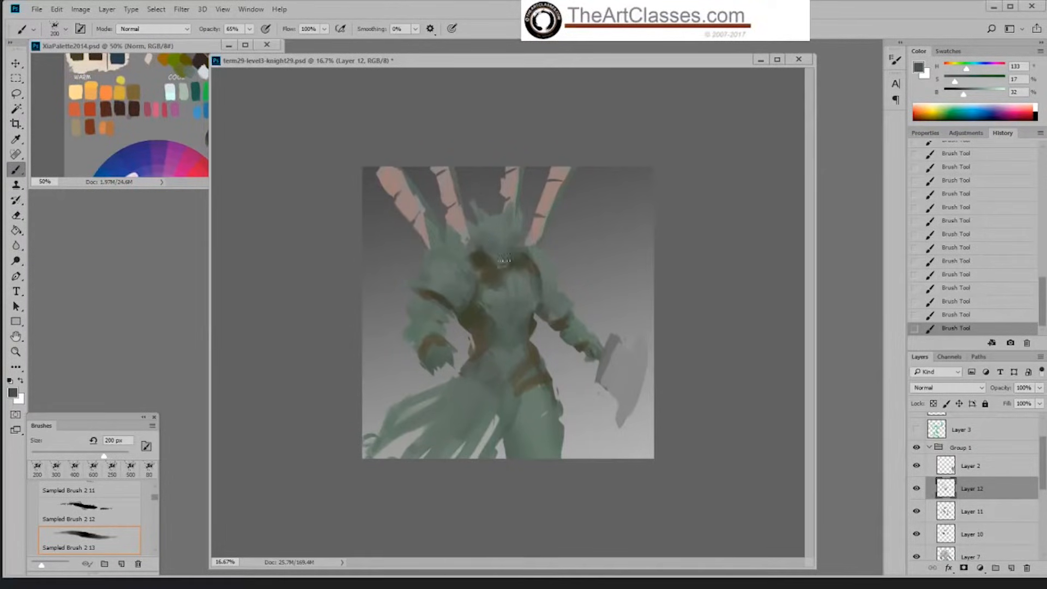
Step: Switch to the Hard Palette Left brush, enlarge it to 150 px, and paint a green plane on the helmet's face
{"action": "right_click", "coordinate": [513, 271]}
{"action": "left_click", "coordinate": [648, 392]}
{"action": "left_click", "coordinate": [490, 237]}
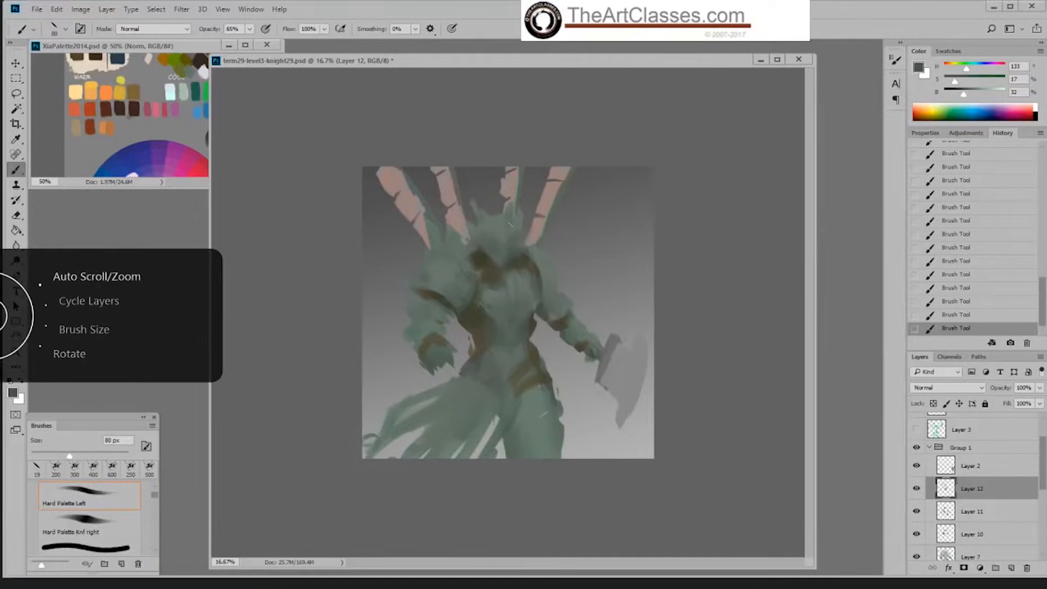
{"action": "key", "text": "ctrl+plus"}
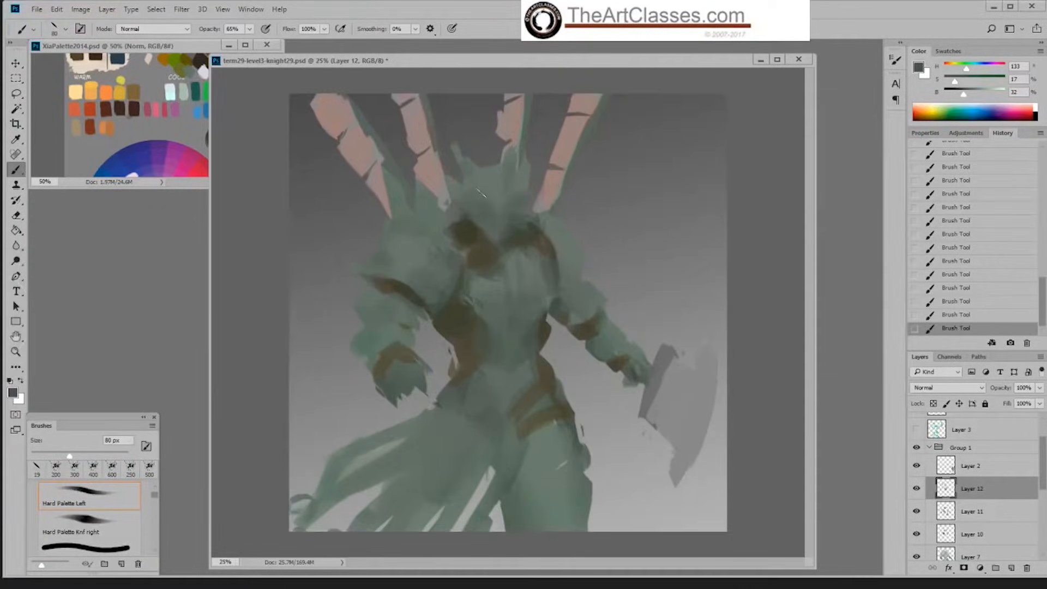
{"action": "key", "text": "bracketright"}
{"action": "key", "text": "bracketright"}
{"action": "key", "text": "bracketright"}
{"action": "key", "text": "bracketright"}
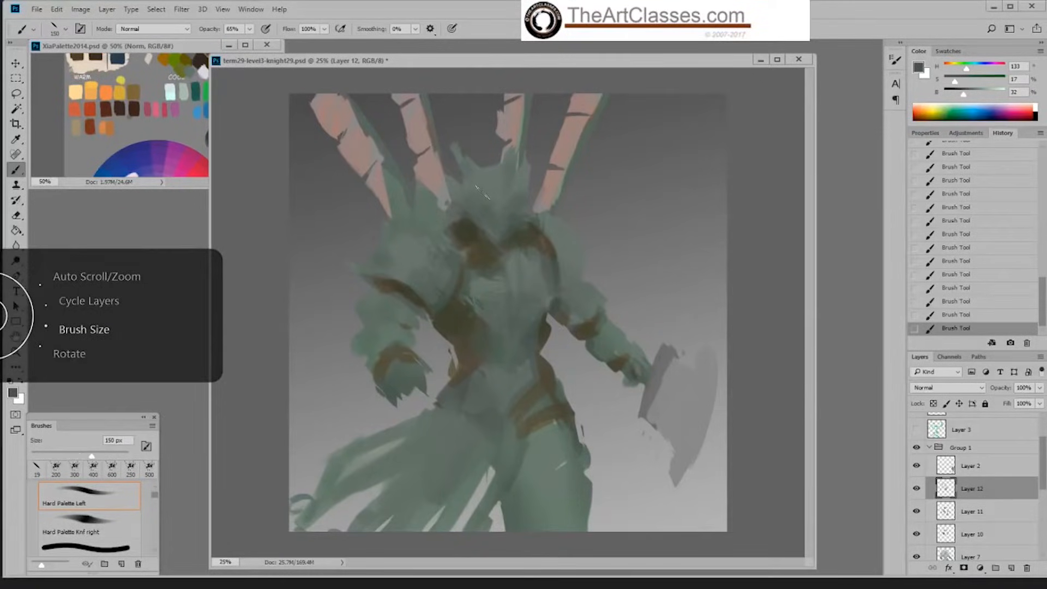
{"action": "left_click", "coordinate": [494, 210], "text": "alt"}
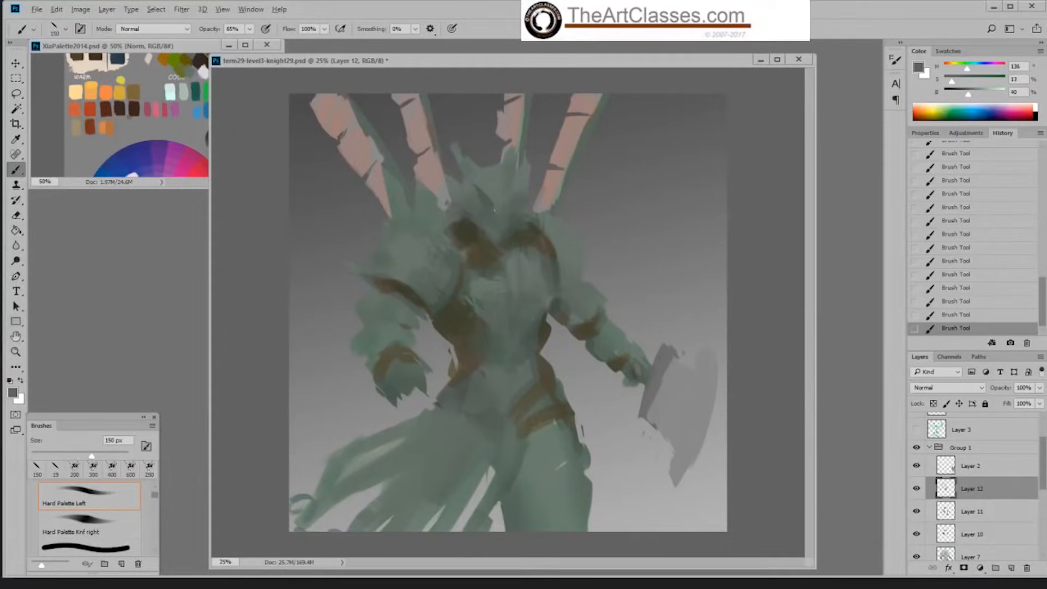
Step: Reduce the brush to 70 px and define the helmet's face planes and eye area with sampled greens
{"action": "left_click", "coordinate": [518, 200], "text": "alt"}
{"action": "key", "text": "bracketleft"}
{"action": "key", "text": "bracketleft"}
{"action": "key", "text": "bracketleft"}
{"action": "key", "text": "bracketleft"}
{"action": "key", "text": "bracketleft"}
{"action": "mouse_move", "coordinate": [491, 204]}
{"action": "left_mouse_down"}
{"action": "mouse_move", "coordinate": [511, 204]}
{"action": "mouse_move", "coordinate": [518, 160]}
{"action": "left_mouse_up"}
{"action": "left_click", "coordinate": [500, 195], "text": "alt"}
{"action": "left_click", "coordinate": [484, 199], "text": "alt"}
{"action": "mouse_move", "coordinate": [495, 197]}
{"action": "left_mouse_down"}
{"action": "mouse_move", "coordinate": [482, 210]}
{"action": "mouse_move", "coordinate": [475, 202]}
{"action": "left_mouse_up"}
{"action": "left_click", "coordinate": [480, 189], "text": "alt"}
{"action": "left_click", "coordinate": [474, 224], "text": "alt"}
{"action": "left_click", "coordinate": [467, 229], "text": "alt"}
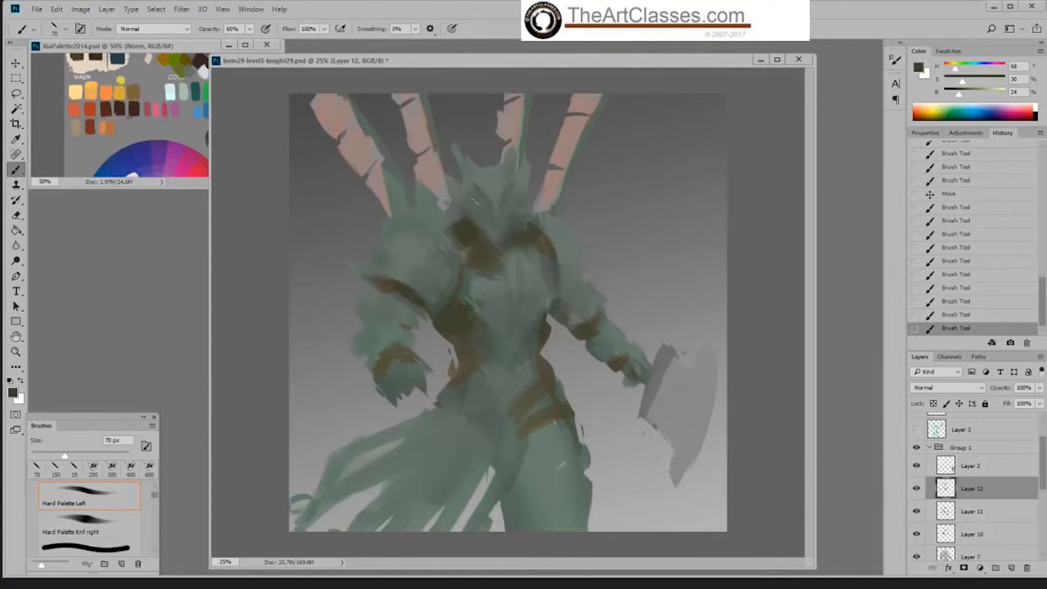
Step: Raise the brush opacity to 100%, dab dark olive on the helmet's face, and clear the selection
{"action": "left_click", "coordinate": [469, 231], "text": "alt"}
{"action": "left_click", "coordinate": [249, 29]}
{"action": "left_click_drag", "start_coordinate": [261, 40], "coordinate": [295, 42]}
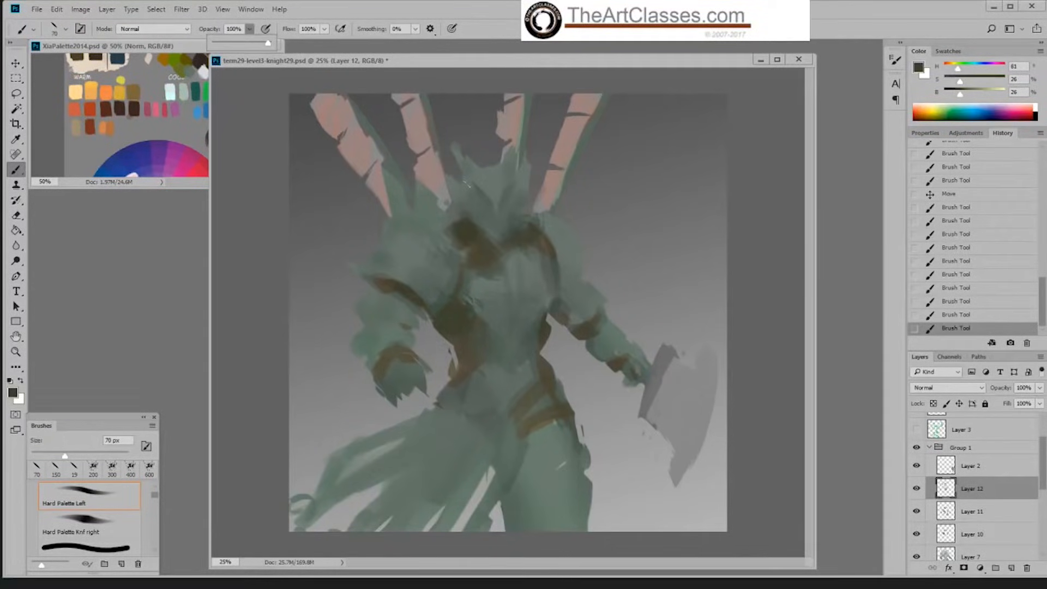
{"action": "left_click_drag", "start_coordinate": [478, 209], "coordinate": [482, 213]}
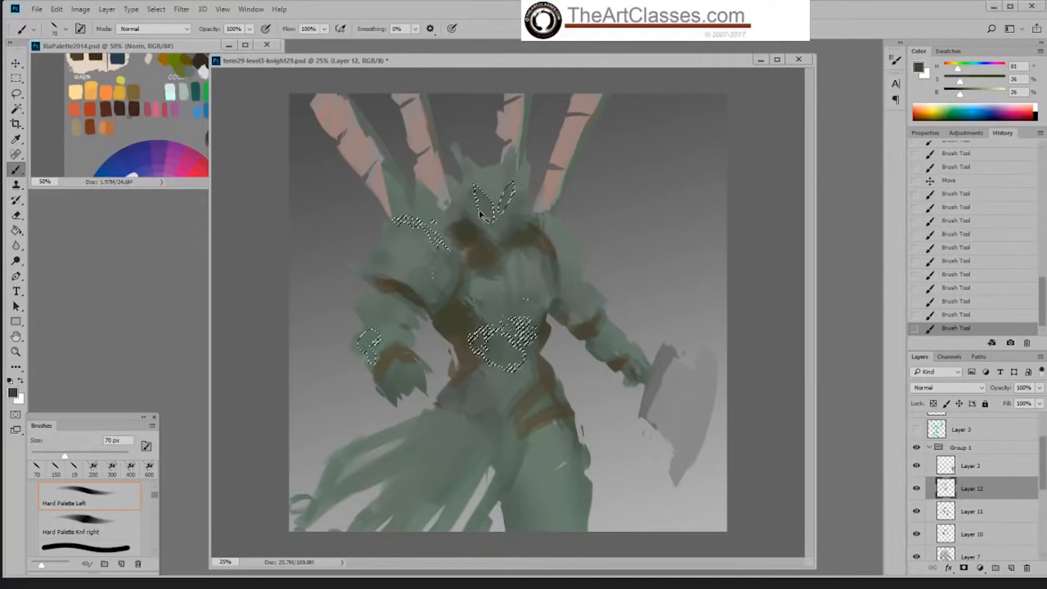
{"action": "key", "text": "ctrl+d"}
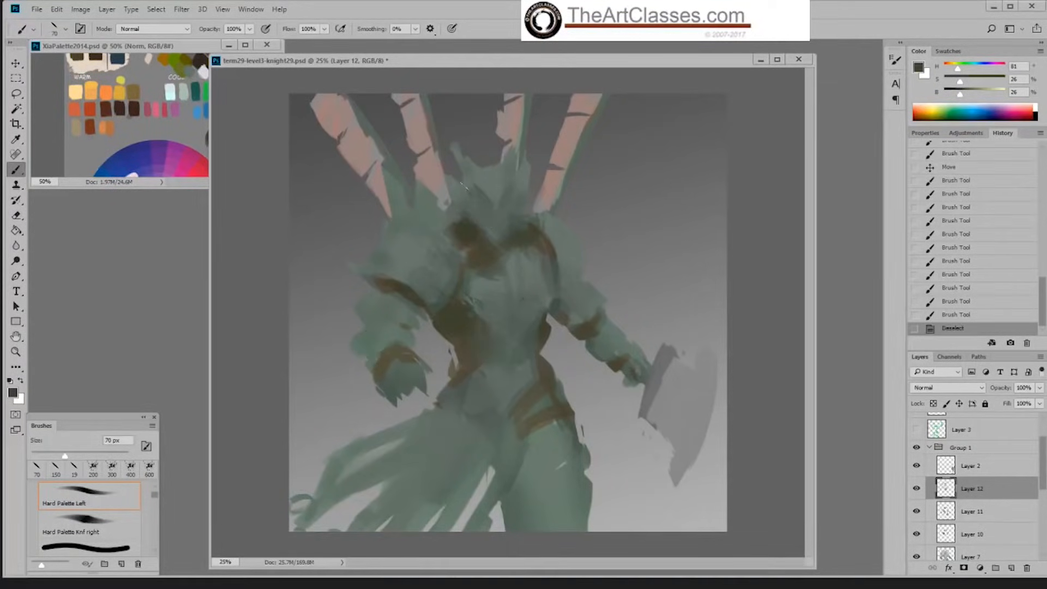
Step: Try a dark olive stroke beside the upper edge of the helmet
{"action": "left_click", "coordinate": [463, 186]}
{"action": "key", "text": "ctrl+z"}
{"action": "left_click", "coordinate": [473, 225], "text": "alt"}
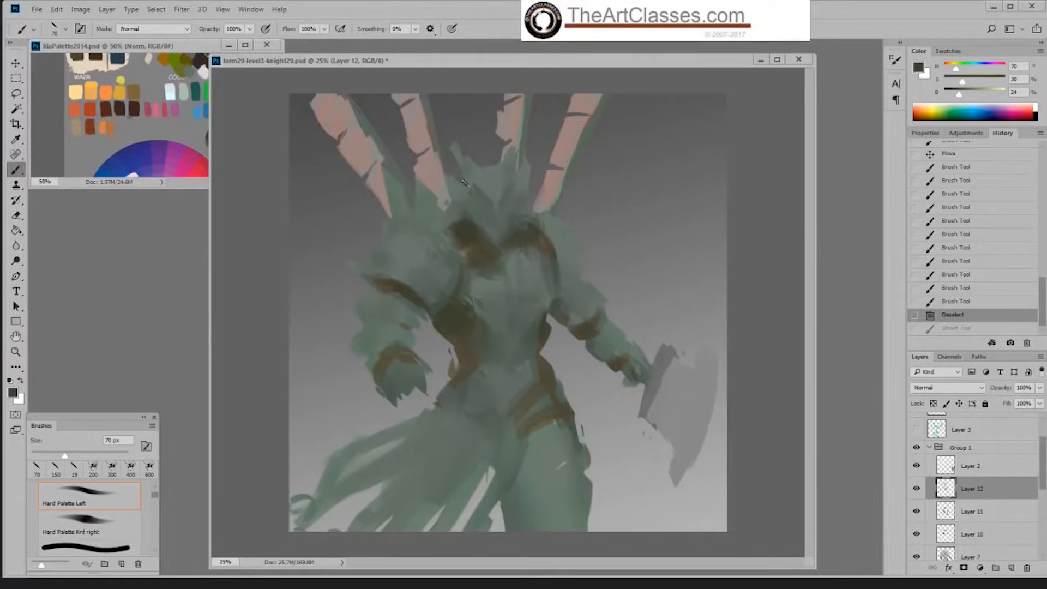
{"action": "left_click", "coordinate": [465, 184]}
Step: Switch to Hard Palette Knf right, enlarge it to 40 px, and paint dark strokes along both sides of the helmet
{"action": "right_click", "coordinate": [537, 196]}
{"action": "left_click", "coordinate": [688, 316]}
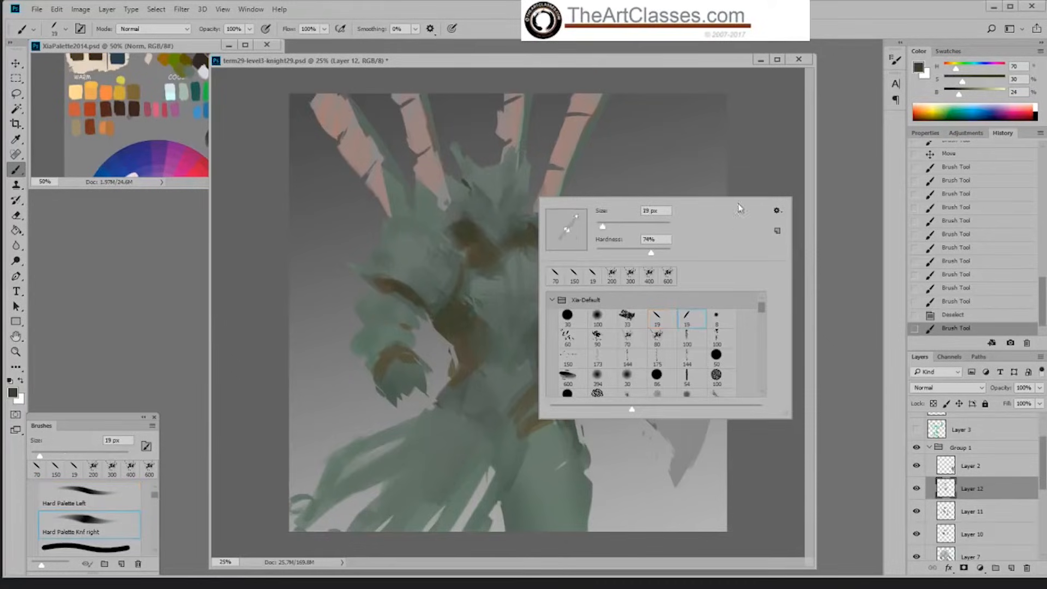
{"action": "left_click_drag", "start_coordinate": [462, 178], "coordinate": [516, 188]}
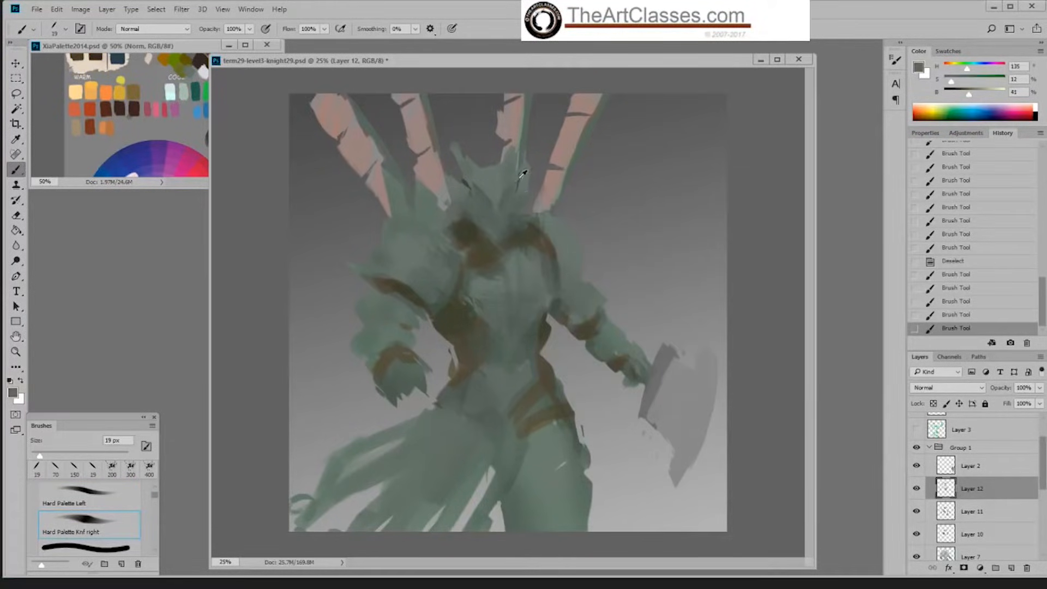
{"action": "left_click", "coordinate": [514, 237], "text": "alt"}
{"action": "key", "text": "bracketright"}
{"action": "key", "text": "bracketright"}
{"action": "left_click_drag", "start_coordinate": [514, 210], "coordinate": [525, 239]}
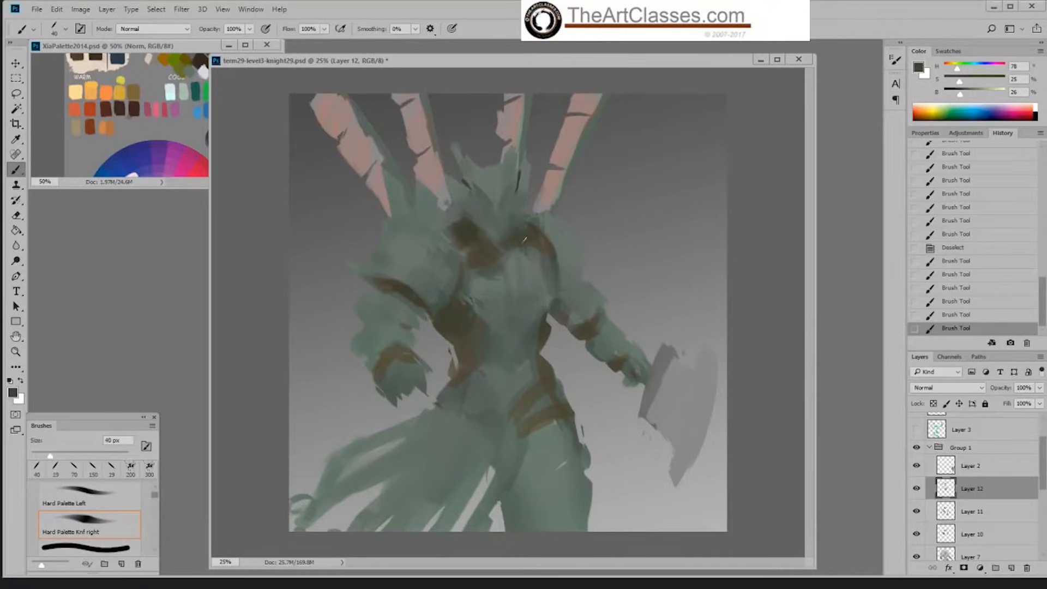
{"action": "left_click_drag", "start_coordinate": [463, 180], "coordinate": [473, 202]}
Step: Revert the dark strokes beside the helmet to the Deselect history state
{"action": "left_click", "coordinate": [975, 276]}
{"action": "left_click", "coordinate": [981, 248]}
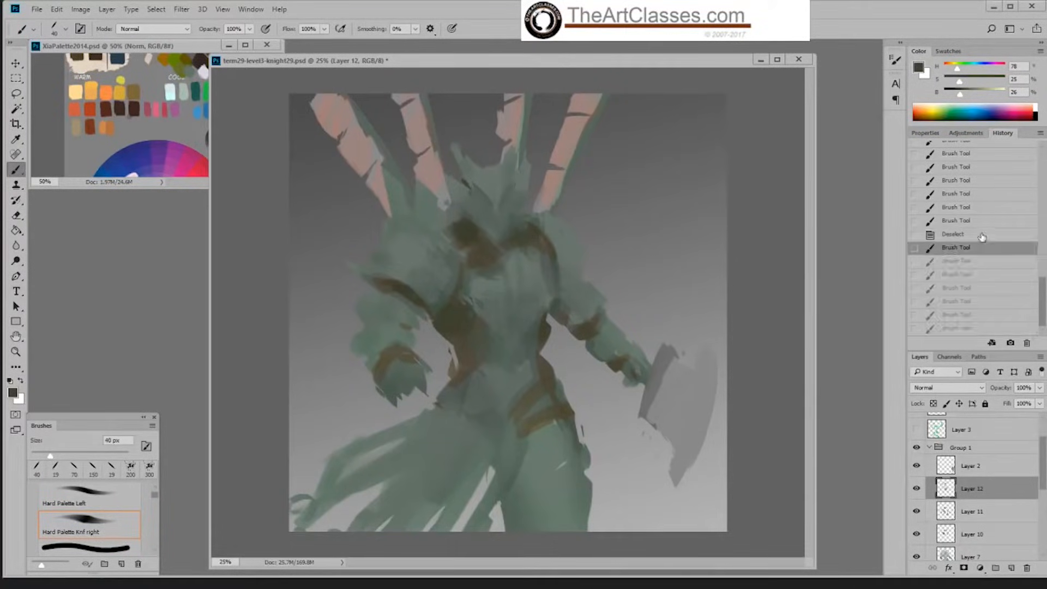
{"action": "left_click", "coordinate": [942, 225]}
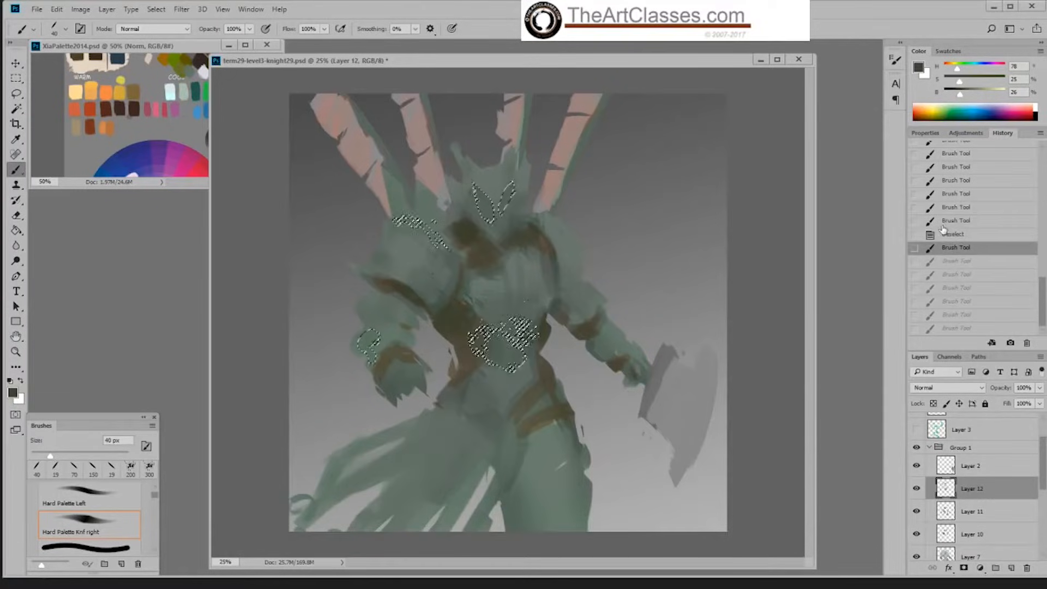
{"action": "left_click", "coordinate": [975, 243]}
{"action": "left_click", "coordinate": [974, 237]}
Step: Sample a grey-green from the lower helmet and shape the pointed chin over the brown collar
{"action": "left_click", "coordinate": [483, 221], "text": "alt"}
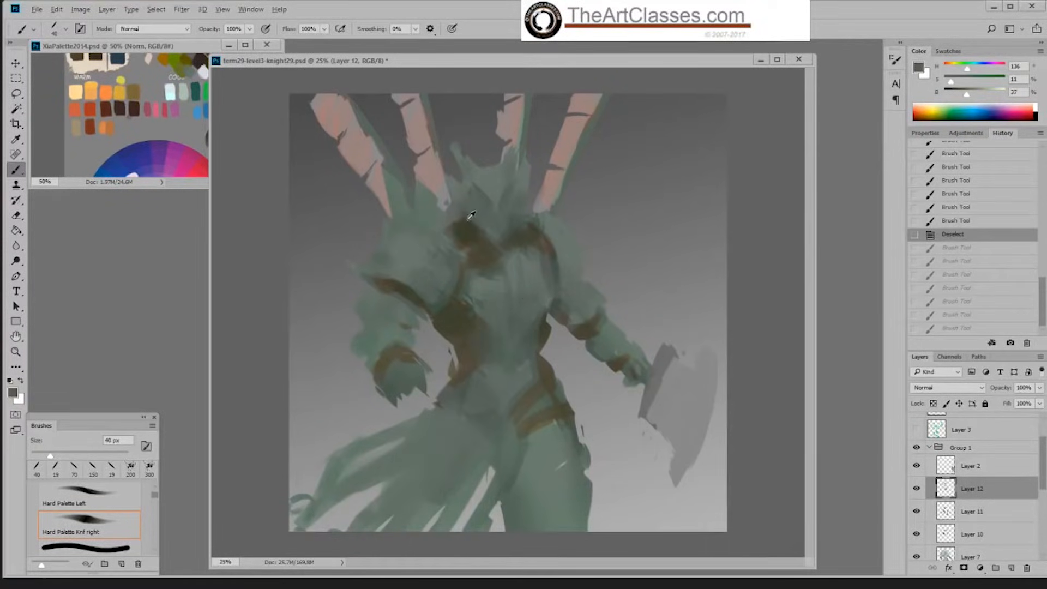
{"action": "mouse_move", "coordinate": [471, 216]}
{"action": "left_mouse_down"}
{"action": "mouse_move", "coordinate": [493, 233]}
{"action": "mouse_move", "coordinate": [503, 218]}
{"action": "mouse_move", "coordinate": [503, 240]}
{"action": "left_mouse_up"}
{"action": "left_click", "coordinate": [495, 226], "text": "alt"}
{"action": "left_click_drag", "start_coordinate": [497, 230], "coordinate": [502, 243]}
{"action": "left_click_drag", "start_coordinate": [506, 234], "coordinate": [496, 244]}
{"action": "left_click", "coordinate": [500, 243], "text": "alt"}
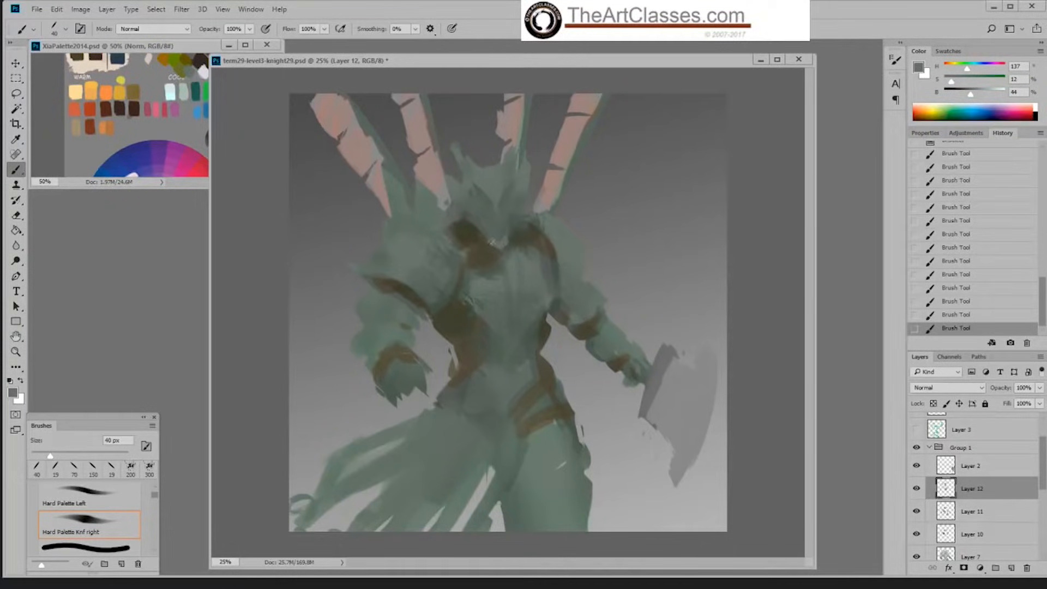
Step: Touch up the helmet's horns and side edges, and sample the dark olive from the collar
{"action": "left_click", "coordinate": [532, 171], "text": "alt"}
{"action": "left_click", "coordinate": [525, 178], "text": "alt"}
{"action": "left_click", "coordinate": [483, 200], "text": "alt"}
{"action": "left_click", "coordinate": [468, 224], "text": "alt"}
Step: Switch to the Okragla textura 5 brush and rework the lower edge of the brown collar, varying the brush size
{"action": "right_click", "coordinate": [502, 257]}
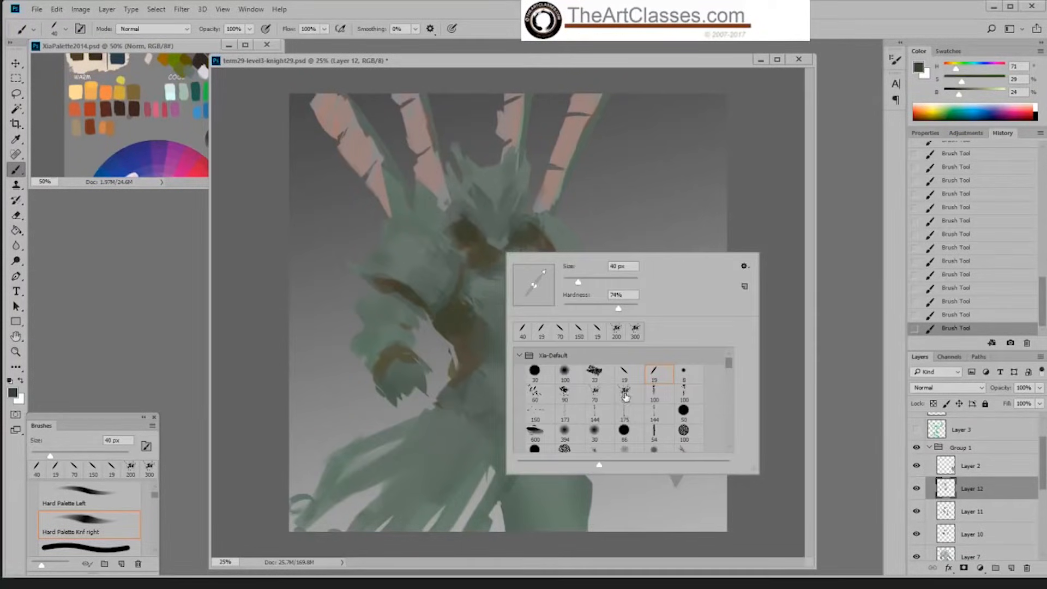
{"action": "left_click_drag", "start_coordinate": [729, 367], "coordinate": [726, 373]}
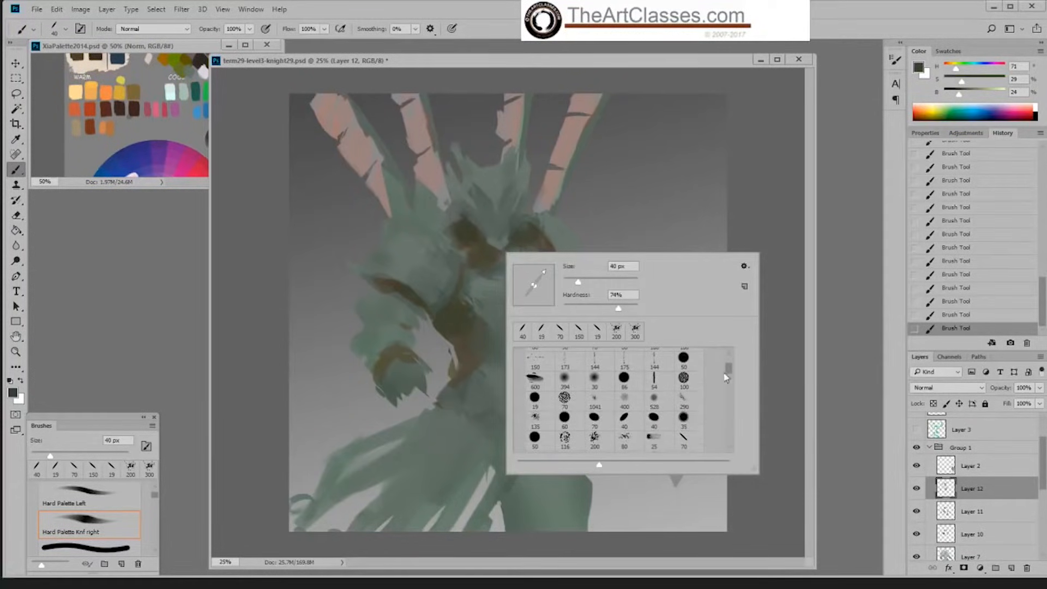
{"action": "double_click", "coordinate": [653, 425]}
{"action": "left_click", "coordinate": [477, 245], "text": "alt"}
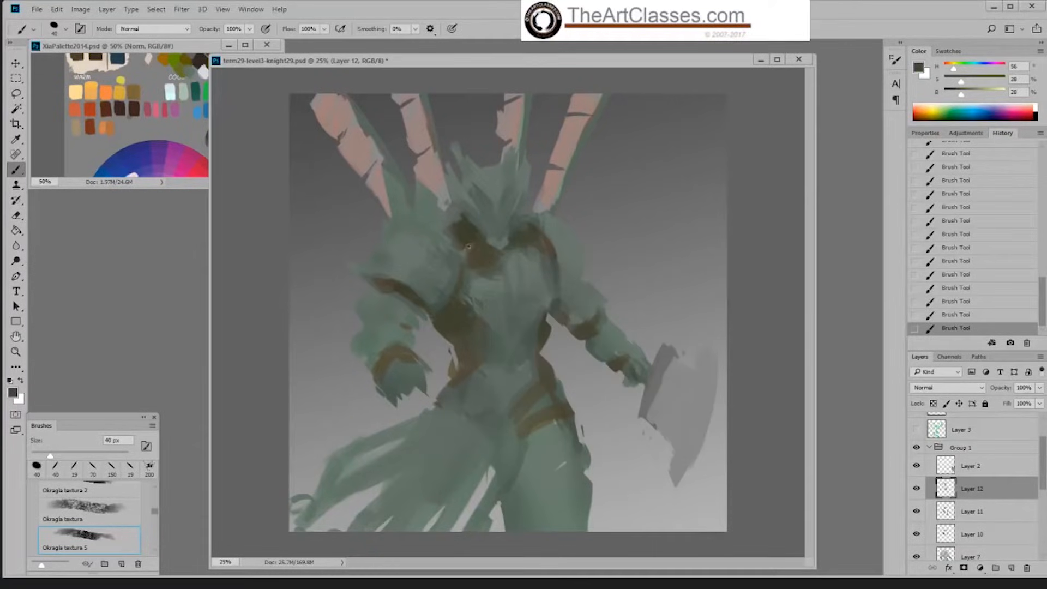
{"action": "key", "text": "bracketright"}
{"action": "key", "text": "bracketright"}
{"action": "key", "text": "bracketright"}
{"action": "key", "text": "bracketright"}
{"action": "mouse_move", "coordinate": [477, 247]}
{"action": "left_mouse_down"}
{"action": "mouse_move", "coordinate": [458, 236]}
{"action": "mouse_move", "coordinate": [470, 224]}
{"action": "mouse_move", "coordinate": [476, 265]}
{"action": "mouse_move", "coordinate": [500, 260]}
{"action": "left_mouse_up"}
{"action": "key", "text": "bracketleft"}
{"action": "key", "text": "bracketleft"}
{"action": "key", "text": "bracketleft"}
{"action": "left_click", "coordinate": [501, 263], "text": "alt"}
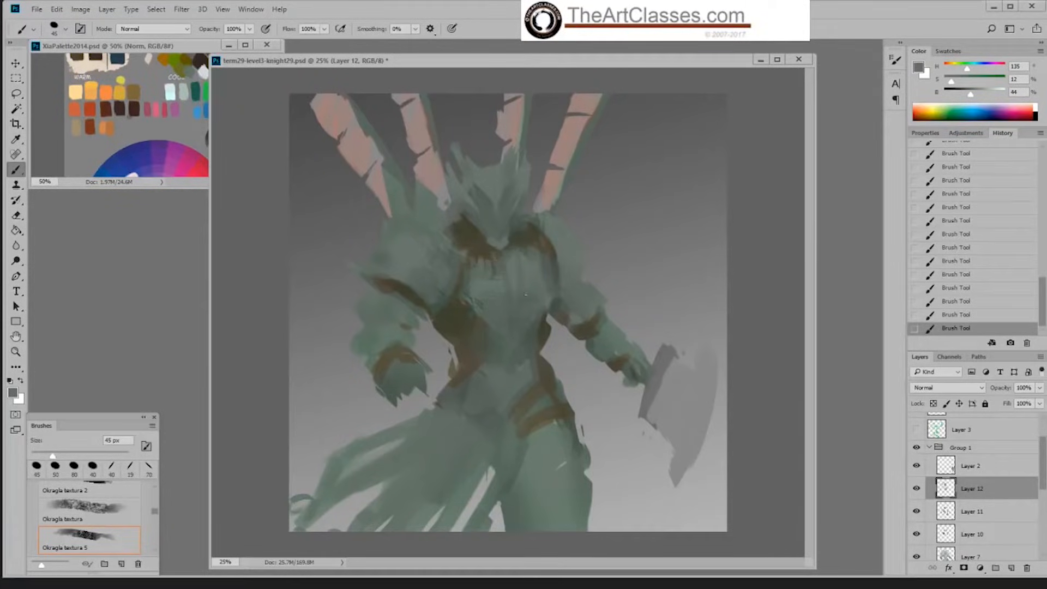
Step: Raise the grey-green's brightness to 67% and paint textured highlights on the helmet and the shoulder away from the axe
{"action": "left_click", "coordinate": [524, 268], "text": "alt"}
{"action": "left_click", "coordinate": [412, 263], "text": "alt"}
{"action": "left_click", "coordinate": [418, 252], "text": "alt"}
{"action": "left_click", "coordinate": [984, 93]}
{"action": "mouse_move", "coordinate": [412, 246]}
{"action": "left_mouse_down"}
{"action": "mouse_move", "coordinate": [443, 276]}
{"action": "mouse_move", "coordinate": [415, 268]}
{"action": "left_mouse_up"}
{"action": "key", "text": "["}
{"action": "key", "text": "["}
{"action": "key", "text": "["}
{"action": "key", "text": "["}
{"action": "key", "text": "["}
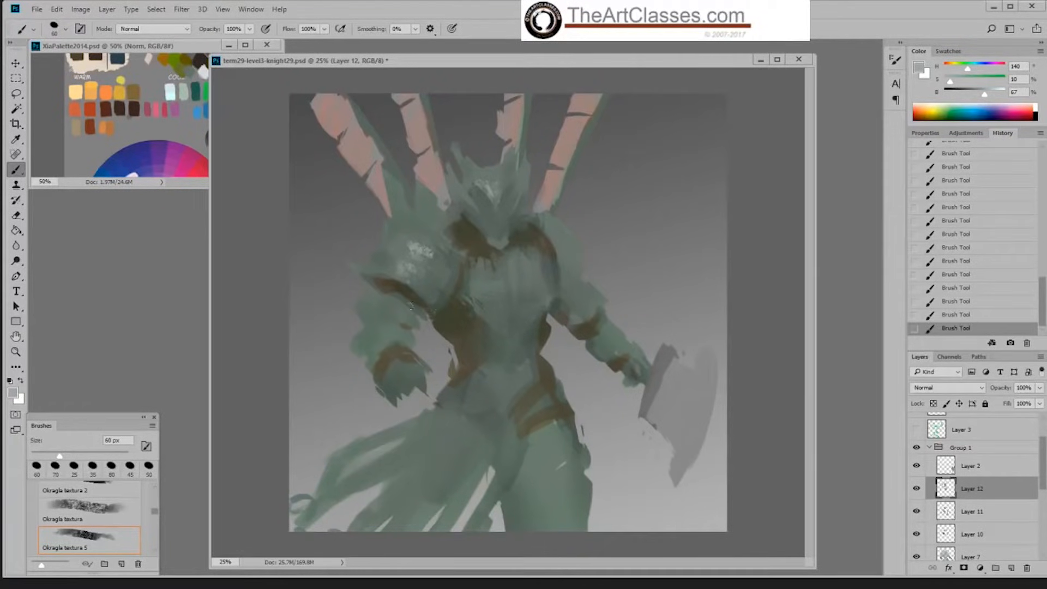
Step: Switch to Sampled Brush 3 3 and paint scratchy light highlights on the upper chest away from the axe
{"action": "right_click", "coordinate": [436, 320]}
{"action": "left_click", "coordinate": [550, 475]}
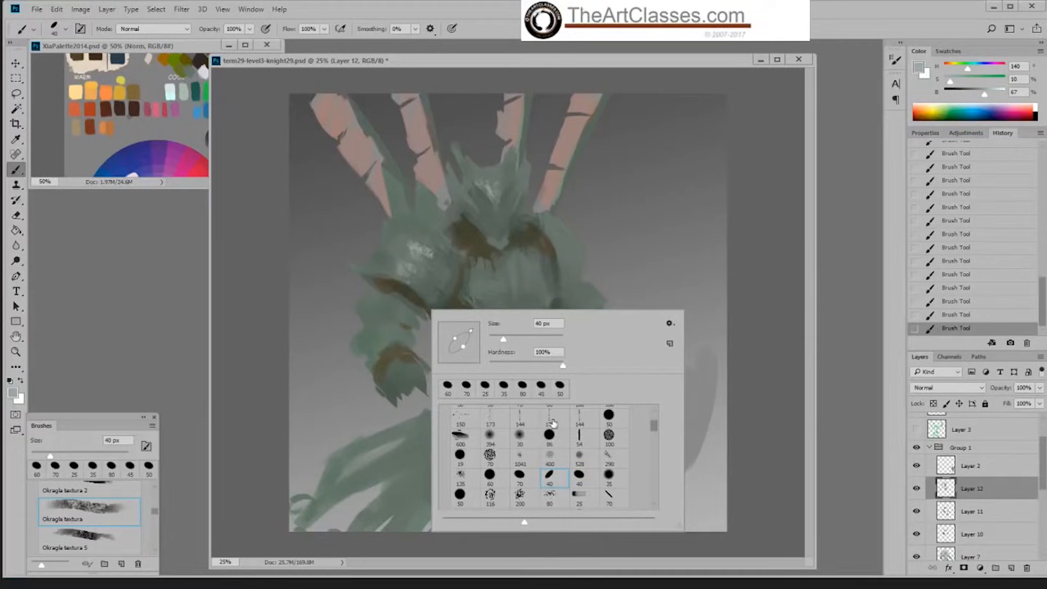
{"action": "left_click", "coordinate": [551, 420]}
{"action": "left_click", "coordinate": [789, 267]}
{"action": "key", "text": "["}
{"action": "key", "text": "["}
{"action": "key", "text": "bracketleft"}
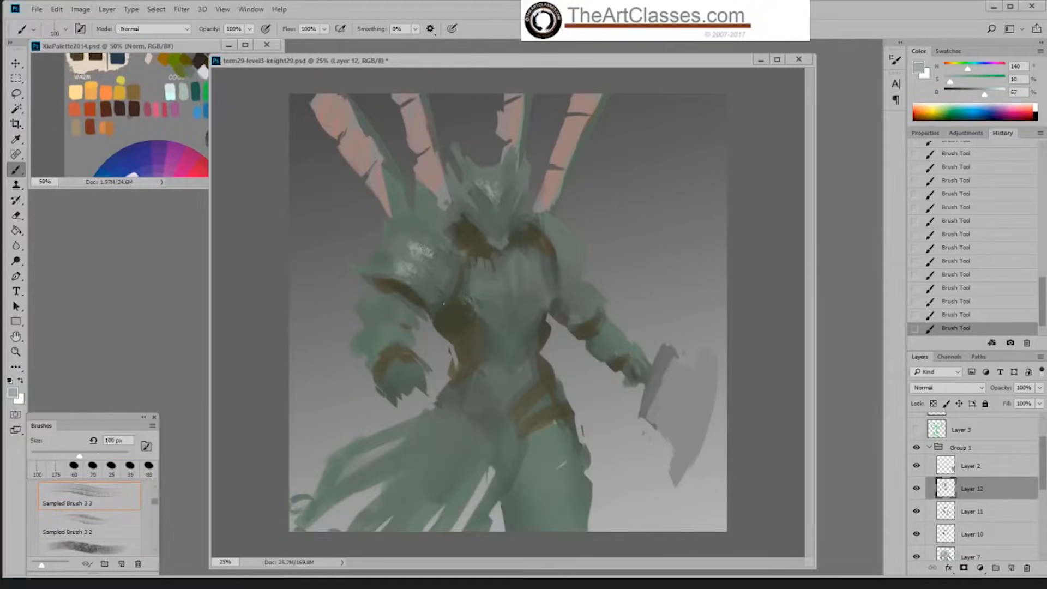
{"action": "key", "text": "bracketleft"}
{"action": "mouse_move", "coordinate": [479, 272]}
{"action": "left_mouse_down"}
{"action": "mouse_move", "coordinate": [500, 286]}
{"action": "mouse_move", "coordinate": [492, 280]}
{"action": "left_mouse_up"}
{"action": "key", "text": "bracketright"}
{"action": "key", "text": "bracketright"}
{"action": "key", "text": "bracketright"}
{"action": "key", "text": "bracketright"}
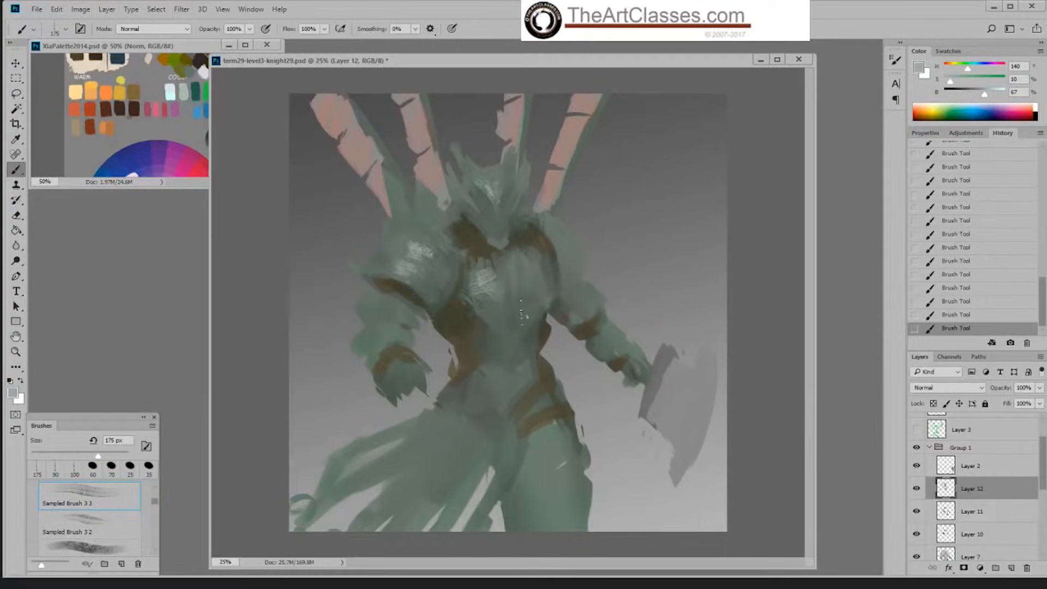
Step: Switch to Sampled Brush 2 13, enlarge it to 200 px, and blend sampled green over the axe side of the chest
{"action": "right_click", "coordinate": [522, 315]}
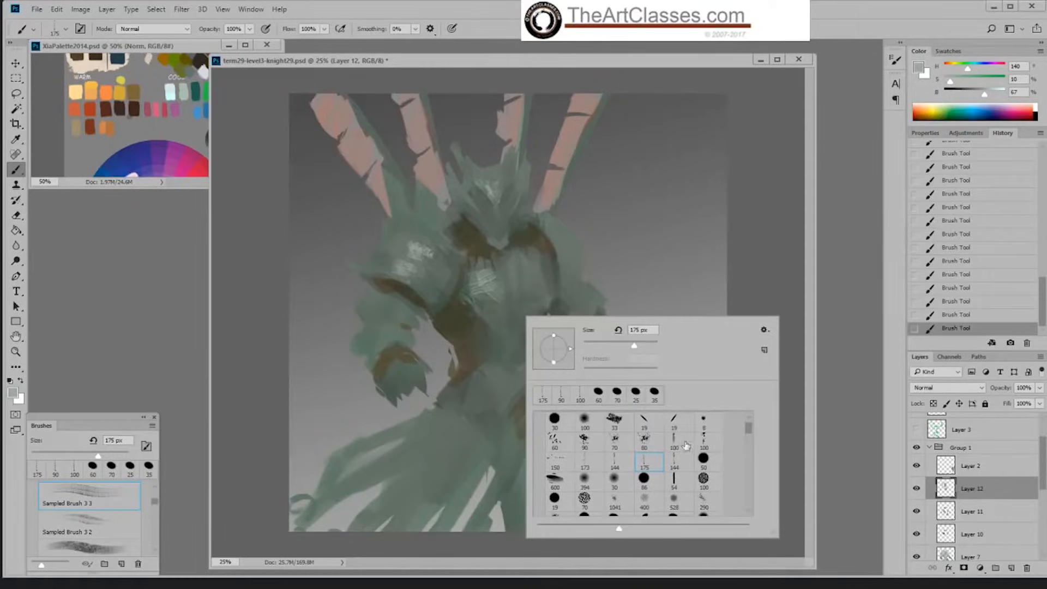
{"action": "key", "text": "Escape"}
{"action": "right_click", "coordinate": [613, 385]}
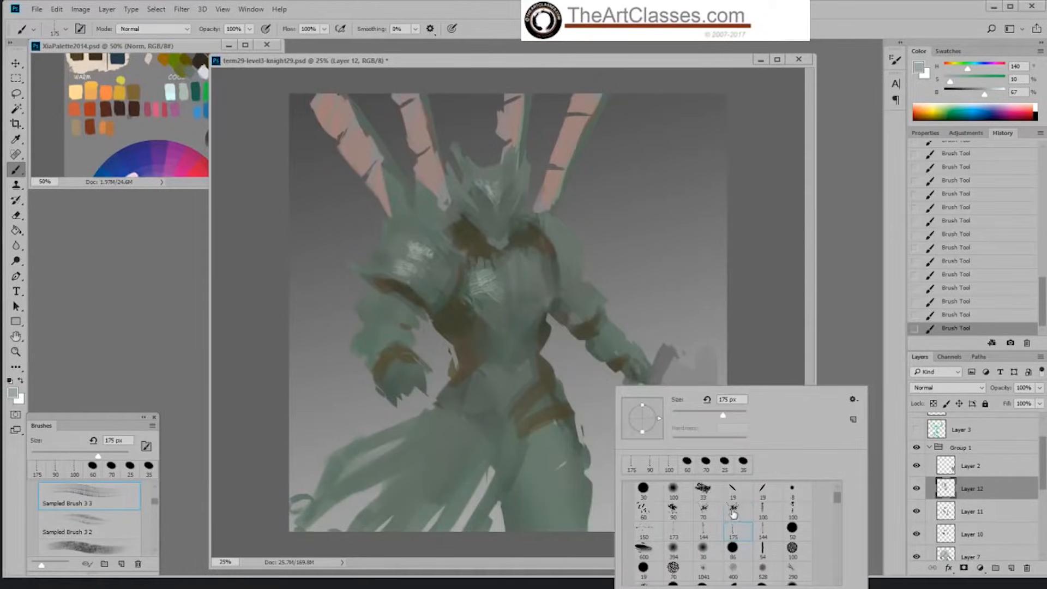
{"action": "double_click", "coordinate": [733, 508]}
{"action": "left_click", "coordinate": [484, 300], "text": "alt"}
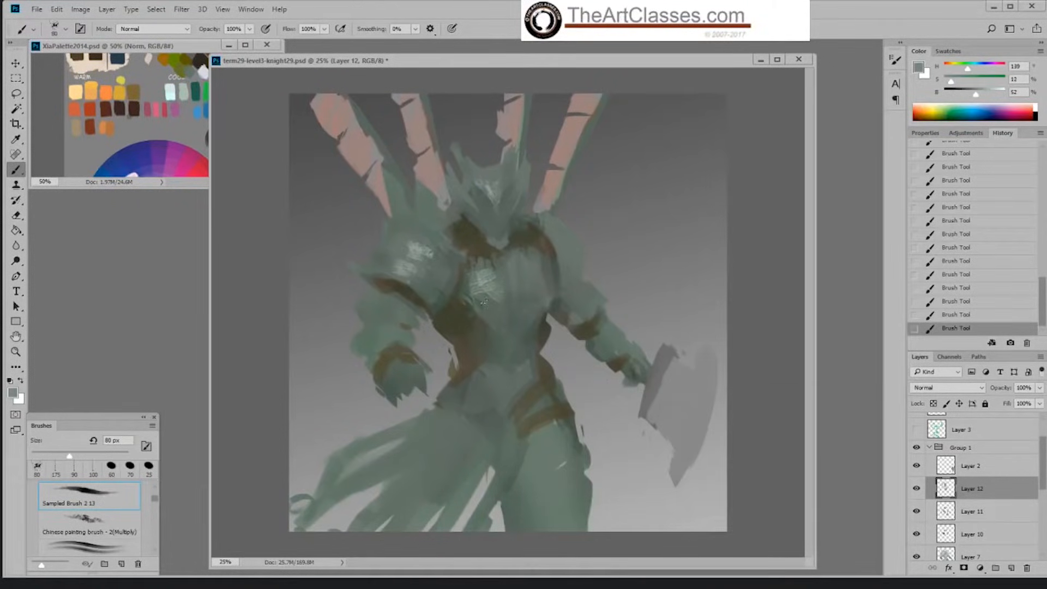
{"action": "key", "text": "bracketright"}
{"action": "key", "text": "bracketright"}
{"action": "key", "text": "bracketright"}
{"action": "key", "text": "bracketright"}
{"action": "key", "text": "bracketright"}
{"action": "key", "text": "bracketright"}
{"action": "mouse_move", "coordinate": [546, 307]}
{"action": "left_mouse_down"}
{"action": "mouse_move", "coordinate": [518, 302]}
{"action": "mouse_move", "coordinate": [535, 287]}
{"action": "mouse_move", "coordinate": [520, 283]}
{"action": "mouse_move", "coordinate": [484, 305]}
{"action": "mouse_move", "coordinate": [550, 269]}
{"action": "left_mouse_up"}
{"action": "left_click", "coordinate": [484, 308], "text": "alt"}
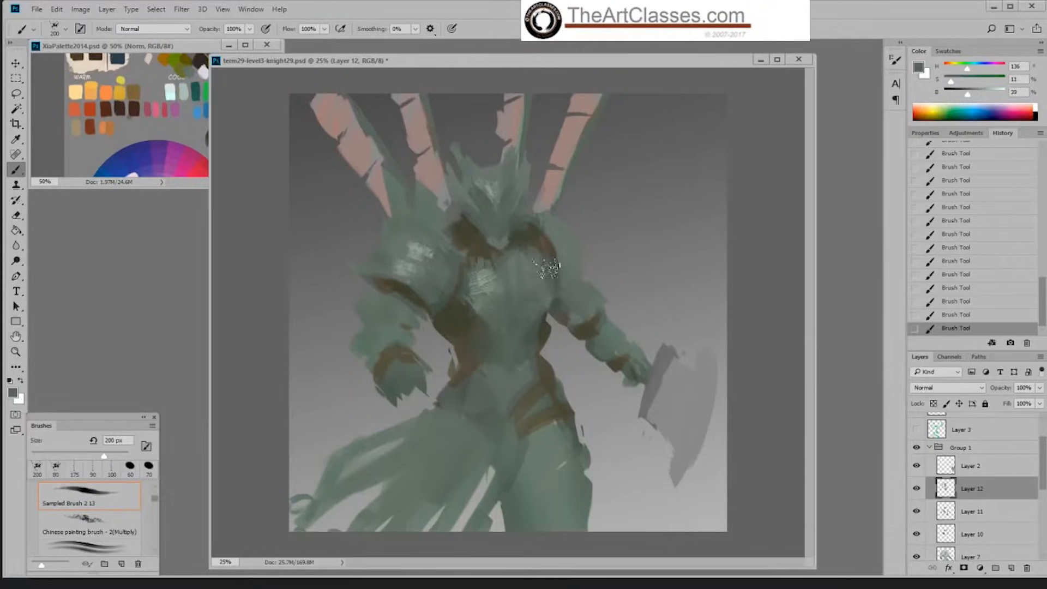
Step: Blend the chest highlight with a lighter sampled green, then reduce the brush to 125 px and soften the lower chest
{"action": "left_click", "coordinate": [487, 282], "text": "alt"}
{"action": "left_click", "coordinate": [488, 271], "text": "alt"}
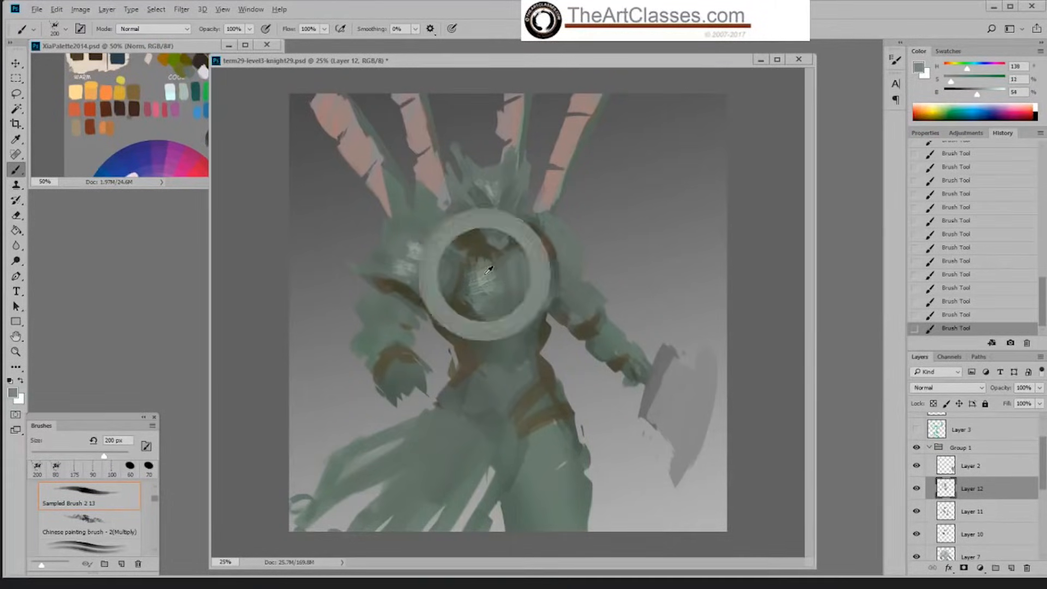
{"action": "mouse_move", "coordinate": [493, 260]}
{"action": "left_mouse_down"}
{"action": "mouse_move", "coordinate": [477, 259]}
{"action": "mouse_move", "coordinate": [492, 260]}
{"action": "left_mouse_up"}
{"action": "key", "text": "bracketleft"}
{"action": "key", "text": "bracketleft"}
{"action": "key", "text": "bracketleft"}
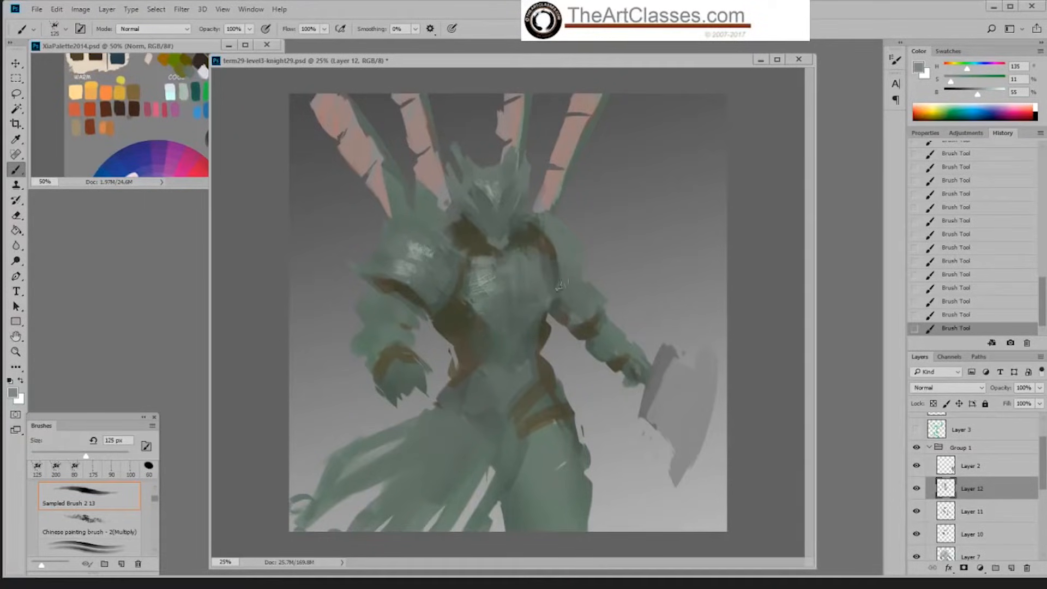
{"action": "left_click", "coordinate": [498, 317], "text": "alt"}
{"action": "left_click", "coordinate": [482, 312], "text": "alt"}
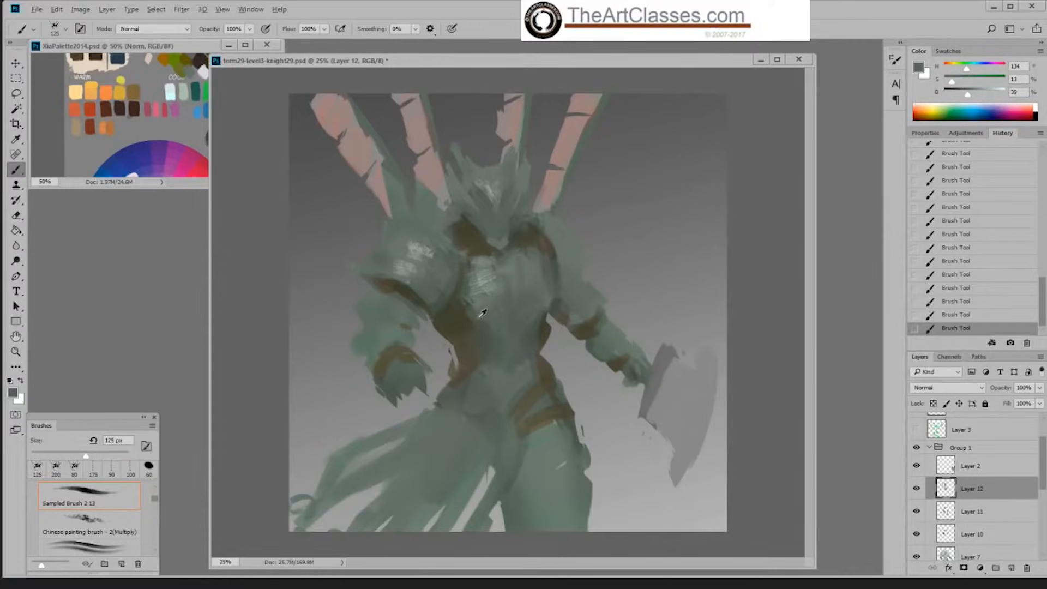
{"action": "left_click", "coordinate": [481, 314], "text": "alt"}
Step: Switch to Hard Palette Left, enlarge it to 50 px, and paint dark olive on the waist beneath the chest plate
{"action": "right_click", "coordinate": [478, 352]}
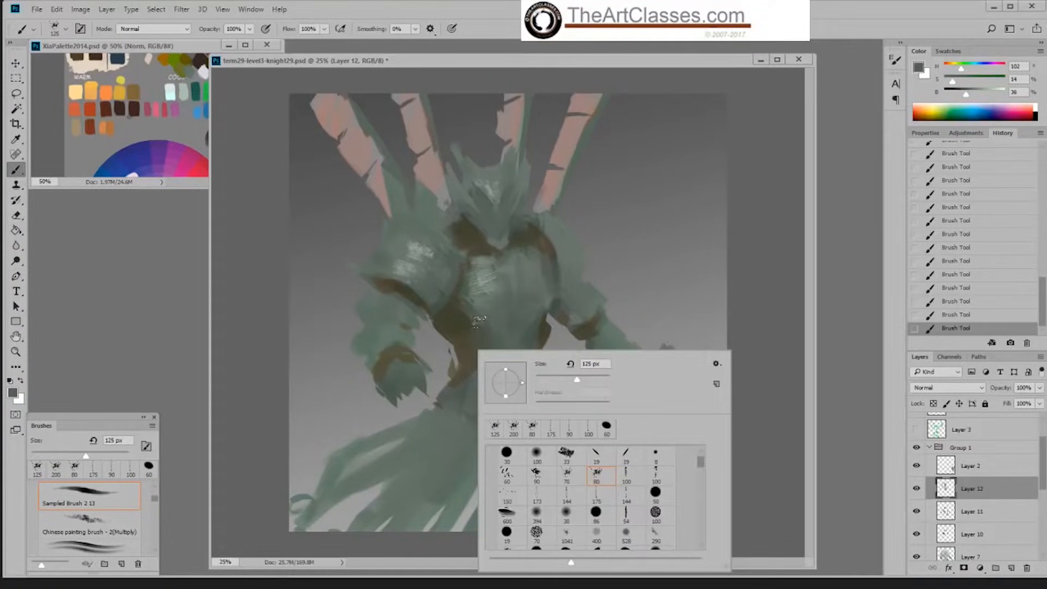
{"action": "left_click", "coordinate": [463, 305], "text": "alt"}
{"action": "right_click", "coordinate": [474, 335]}
{"action": "left_click", "coordinate": [590, 437]}
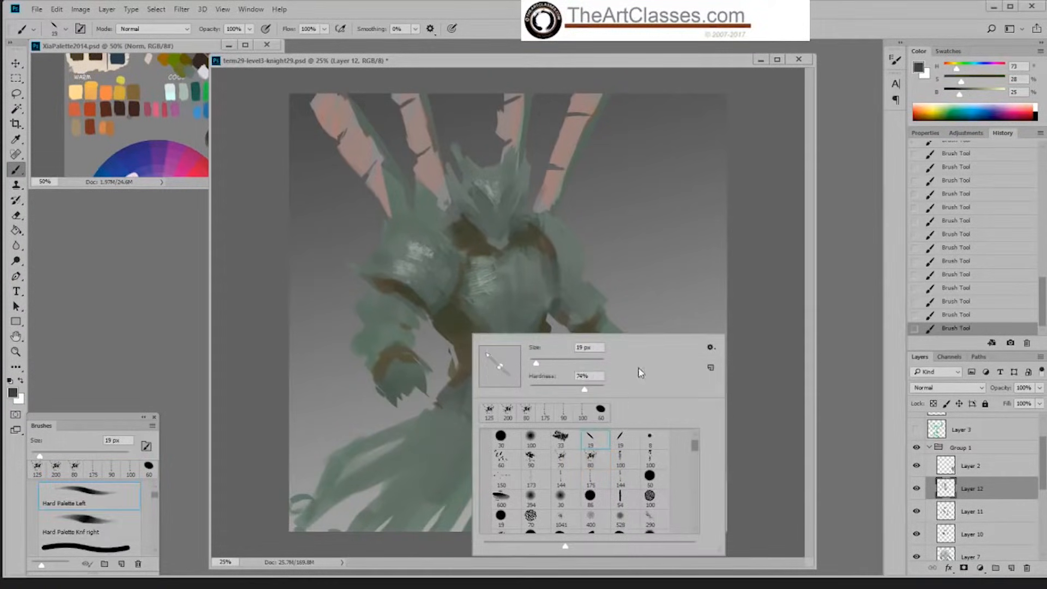
{"action": "left_click", "coordinate": [453, 326]}
{"action": "key", "text": "bracketright"}
{"action": "key", "text": "bracketright"}
{"action": "key", "text": "bracketright"}
{"action": "key", "text": "bracketright"}
{"action": "key", "text": "bracketright"}
{"action": "key", "text": "bracketright"}
{"action": "key", "text": "bracketright"}
{"action": "left_click_drag", "start_coordinate": [457, 321], "coordinate": [451, 328]}
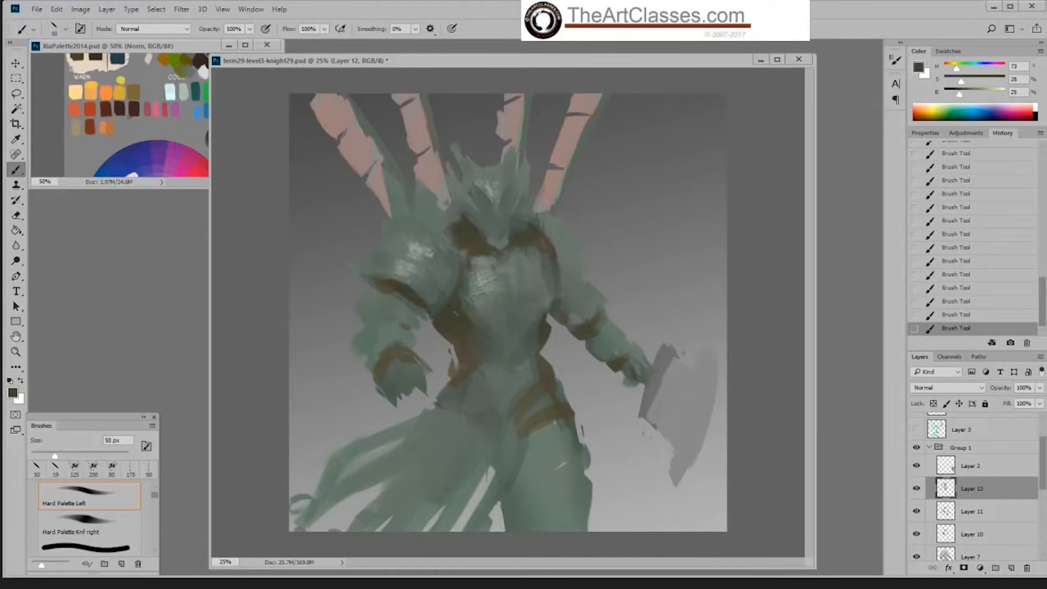
Step: Refine the lower edges of the chest plate on both sides of the torso
{"action": "left_click", "coordinate": [471, 311], "text": "alt"}
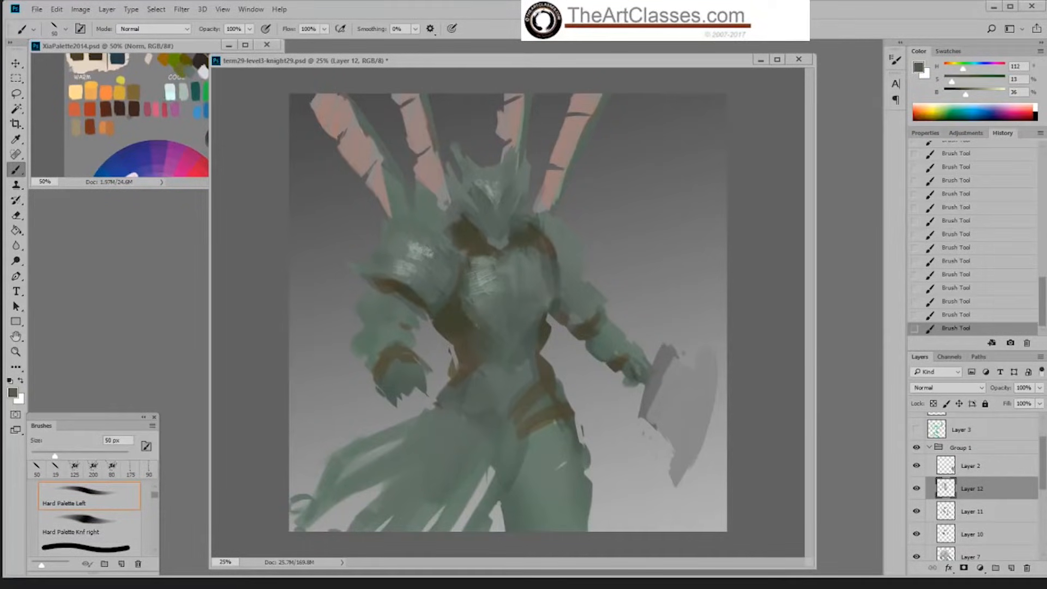
{"action": "left_click", "coordinate": [547, 316], "text": "alt"}
{"action": "left_click", "coordinate": [549, 305], "text": "alt"}
{"action": "left_click", "coordinate": [536, 321], "text": "alt"}
Step: Enlarge the brush to 90 px and touch up the chest plate's upper edge beneath the collar
{"action": "key", "text": "bracketright"}
{"action": "key", "text": "bracketright"}
{"action": "key", "text": "bracketright"}
{"action": "key", "text": "bracketright"}
{"action": "left_click", "coordinate": [484, 250], "text": "alt"}
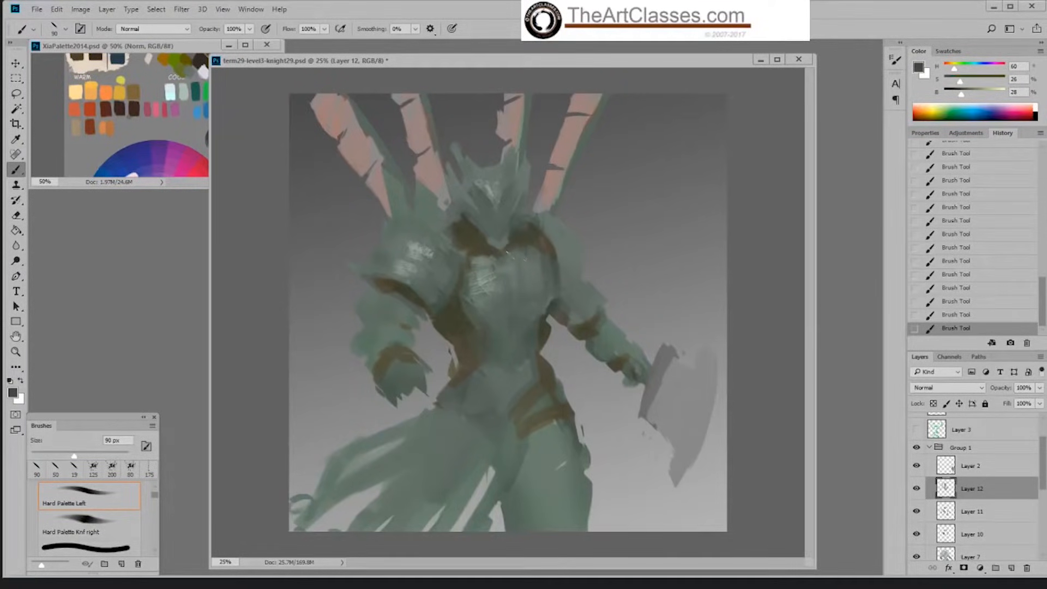
{"action": "left_click", "coordinate": [526, 248], "text": "alt"}
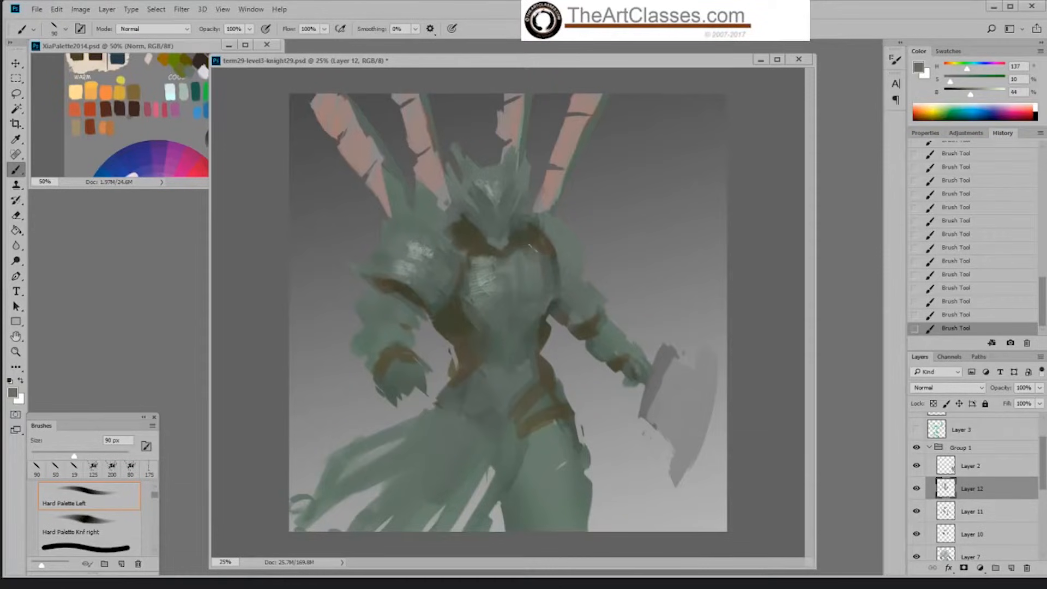
Step: Blend the lower chest and upper waist with sampled darker greens, keeping the 90 px brush
{"action": "left_click", "coordinate": [517, 316], "text": "alt"}
{"action": "left_click", "coordinate": [481, 329], "text": "alt"}
{"action": "left_click", "coordinate": [496, 339], "text": "alt"}
{"action": "left_click", "coordinate": [532, 327], "text": "alt"}
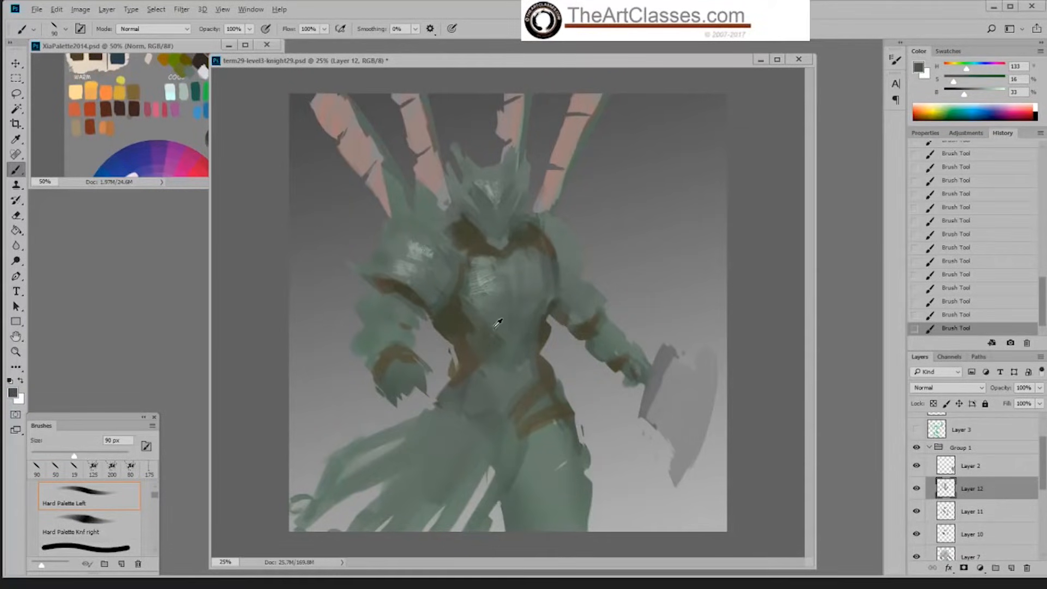
Step: Sample dark olive, reduce the brush to 40 px, sharpen the waist edge beneath the chest plate and touch up the collar
{"action": "left_click", "coordinate": [460, 312], "text": "alt"}
{"action": "key", "text": "bracketleft"}
{"action": "key", "text": "bracketleft"}
{"action": "key", "text": "bracketleft"}
{"action": "key", "text": "bracketleft"}
{"action": "key", "text": "bracketleft"}
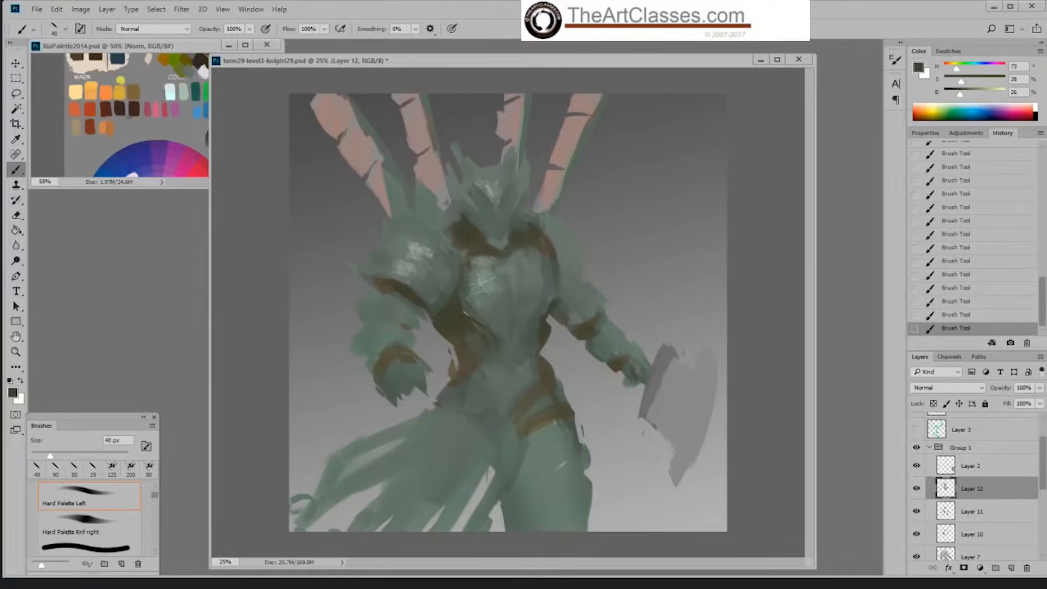
{"action": "left_click", "coordinate": [465, 314], "text": "alt"}
{"action": "left_click", "coordinate": [474, 329], "text": "alt"}
{"action": "left_click", "coordinate": [480, 236], "text": "alt"}
{"action": "left_click", "coordinate": [503, 239], "text": "alt"}
Step: Paint a sampled green rim along the large shoulder plate's inner edge and step back the last two strokes
{"action": "left_click_drag", "start_coordinate": [454, 286], "coordinate": [440, 306]}
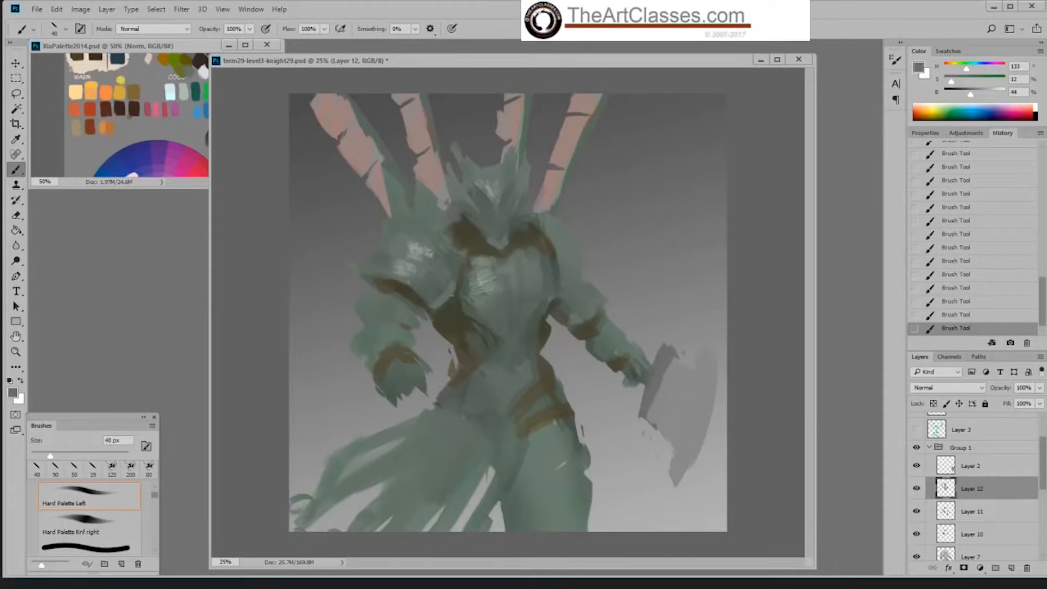
{"action": "left_click_drag", "start_coordinate": [459, 264], "coordinate": [443, 304]}
{"action": "left_click", "coordinate": [431, 270], "text": "alt"}
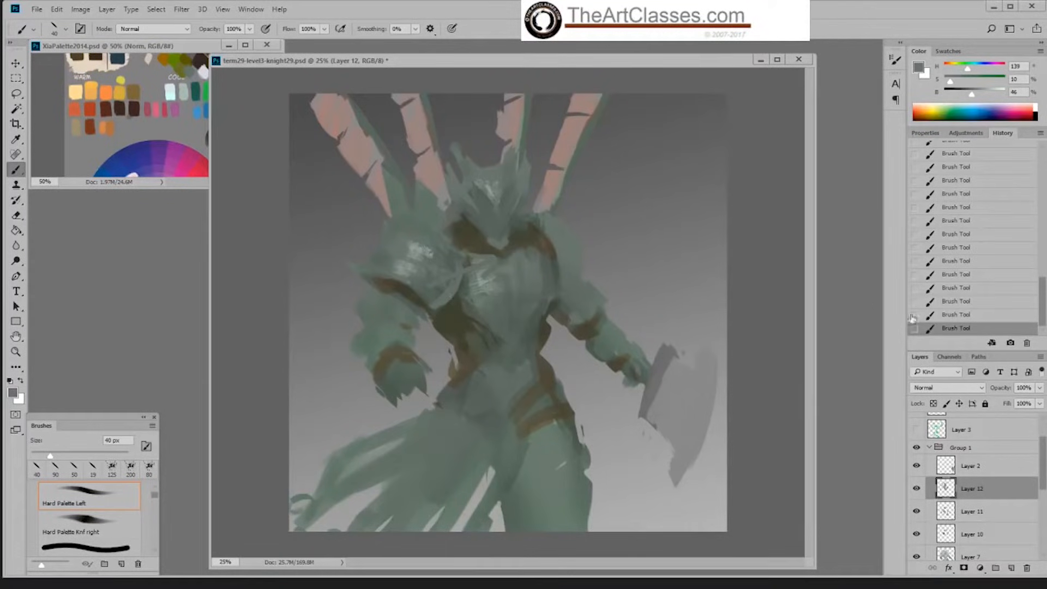
{"action": "left_click", "coordinate": [984, 299]}
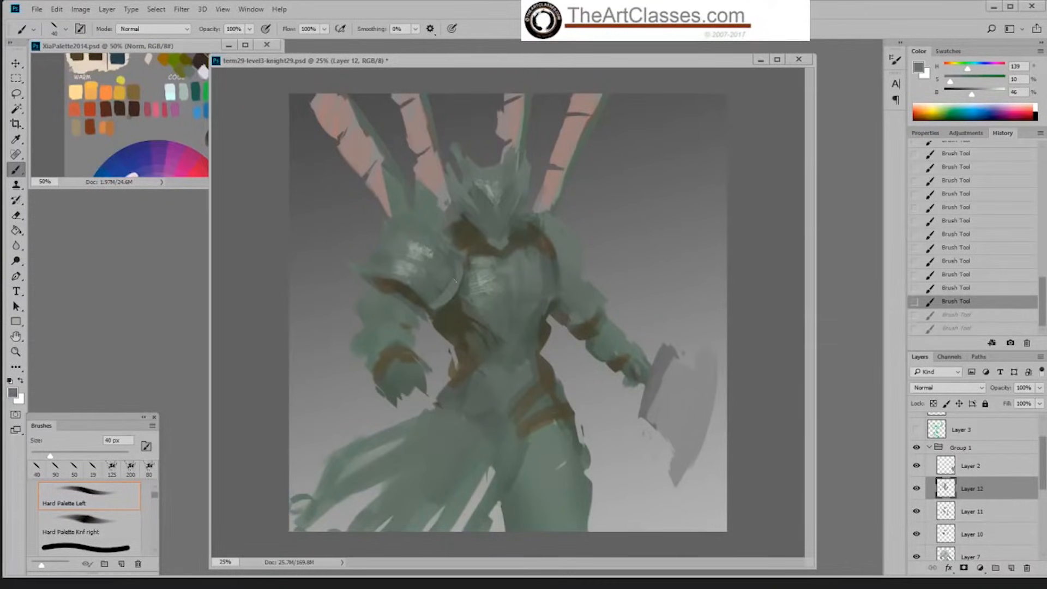
Step: Sample a lighter green, enlarge the brush to 70 px, and paint a highlight on the shoulder plate's inner rim
{"action": "left_click", "coordinate": [420, 267], "text": "alt"}
{"action": "key", "text": "bracketright"}
{"action": "left_click_drag", "start_coordinate": [439, 304], "coordinate": [446, 301]}
{"action": "left_click_drag", "start_coordinate": [446, 301], "coordinate": [453, 303]}
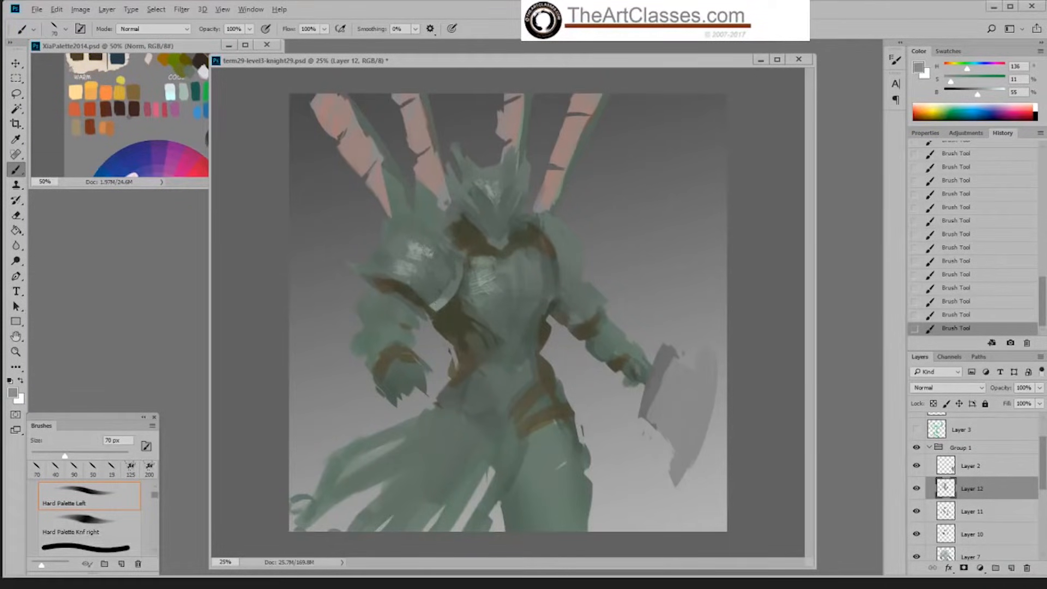
{"action": "left_click", "coordinate": [453, 291], "text": "alt"}
{"action": "left_click", "coordinate": [428, 287], "text": "alt"}
{"action": "left_click", "coordinate": [443, 301], "text": "alt"}
Step: Reduce the brush to 45 px and define the shoulder plate's lower rim and outer tip with sampled greens and dark olive
{"action": "key", "text": "bracketleft"}
{"action": "key", "text": "bracketleft"}
{"action": "key", "text": "bracketleft"}
{"action": "left_click_drag", "start_coordinate": [349, 263], "coordinate": [371, 276]}
{"action": "left_click", "coordinate": [385, 262], "text": "alt"}
{"action": "left_click", "coordinate": [375, 267], "text": "alt"}
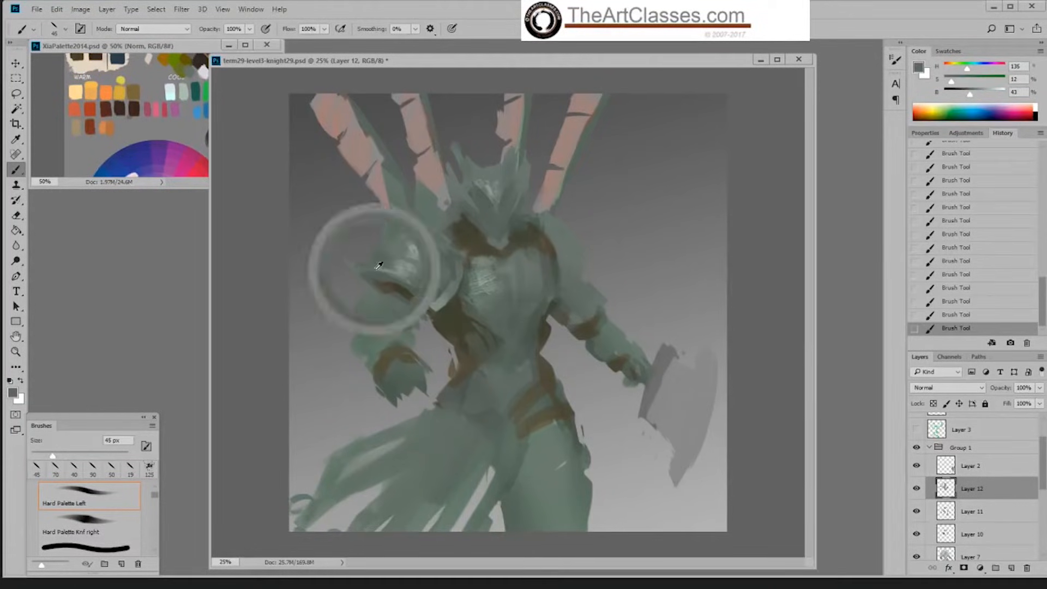
{"action": "left_click", "coordinate": [390, 275], "text": "alt"}
{"action": "left_click", "coordinate": [375, 272], "text": "alt"}
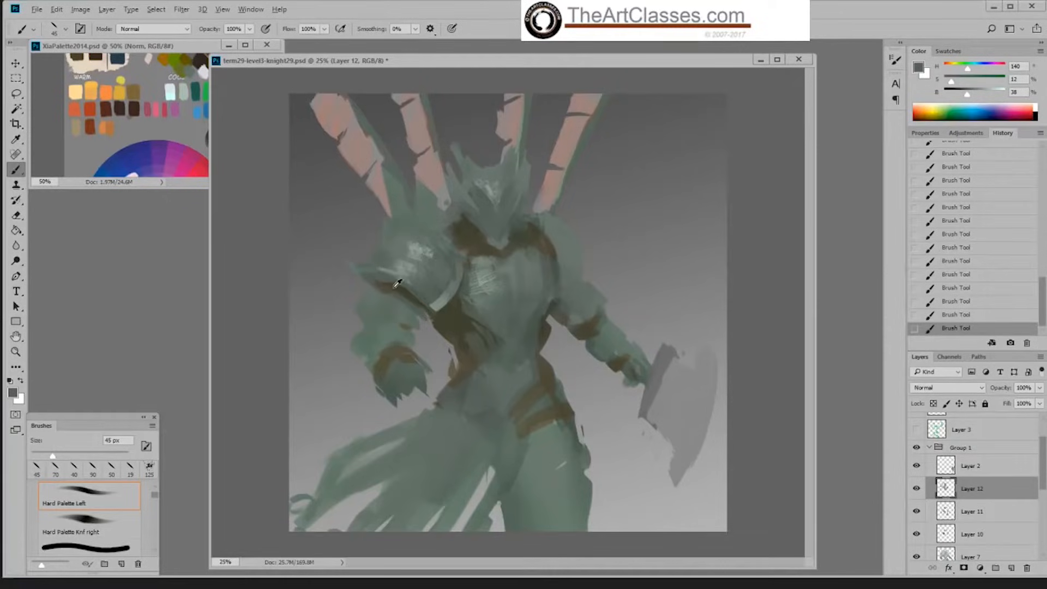
{"action": "left_click", "coordinate": [385, 287], "text": "alt"}
{"action": "left_click", "coordinate": [390, 282], "text": "alt"}
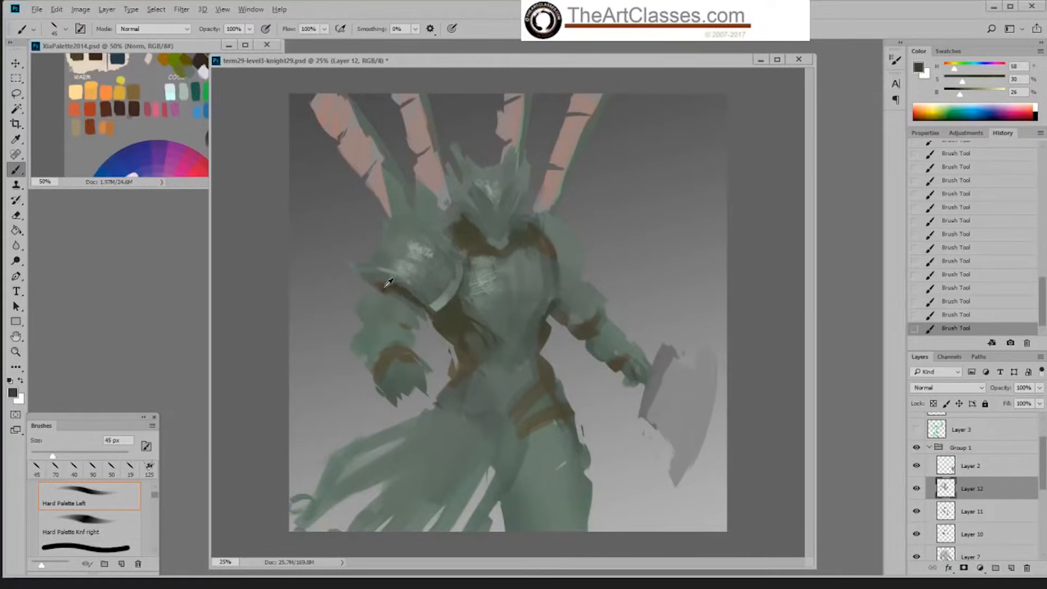
Step: Enlarge the brush to 100 px and shade the area between the shoulder plate and the helmet with darker green
{"action": "left_click", "coordinate": [438, 224], "text": "alt"}
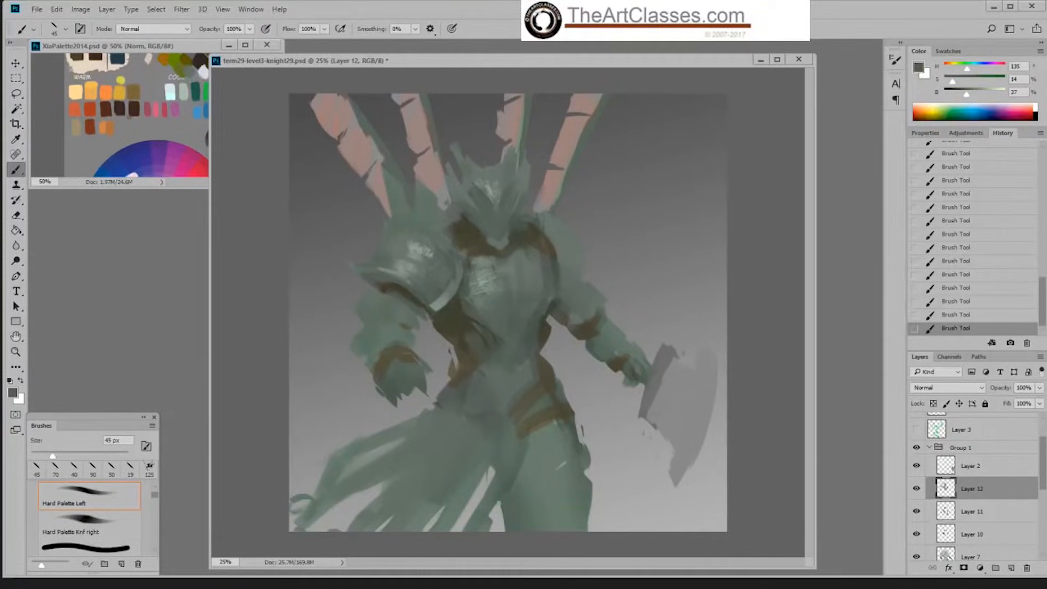
{"action": "key", "text": "bracketright"}
{"action": "key", "text": "bracketright"}
{"action": "key", "text": "bracketright"}
{"action": "key", "text": "bracketright"}
{"action": "key", "text": "bracketright"}
{"action": "key", "text": "bracketright"}
{"action": "left_click", "coordinate": [439, 200], "text": "alt"}
Step: Paint lighter green strokes above the shoulder plate with the brush at 60 px and blend them at 150 px
{"action": "key", "text": "bracketleft"}
{"action": "key", "text": "bracketleft"}
{"action": "key", "text": "bracketleft"}
{"action": "key", "text": "bracketleft"}
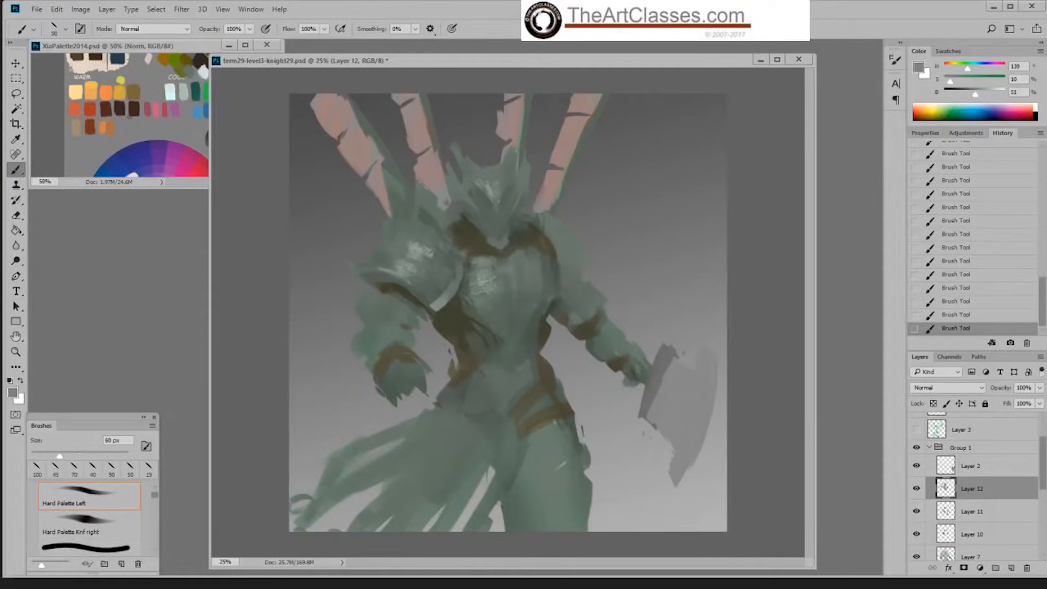
{"action": "left_click", "coordinate": [415, 262], "text": "alt"}
{"action": "left_click", "coordinate": [444, 301], "text": "alt"}
{"action": "left_click", "coordinate": [395, 226], "text": "alt"}
{"action": "left_click", "coordinate": [374, 199], "text": "alt"}
{"action": "left_click", "coordinate": [404, 239], "text": "alt"}
{"action": "key", "text": "bracketright"}
{"action": "key", "text": "bracketright"}
{"action": "key", "text": "bracketright"}
{"action": "key", "text": "bracketright"}
{"action": "key", "text": "bracketright"}
{"action": "key", "text": "bracketright"}
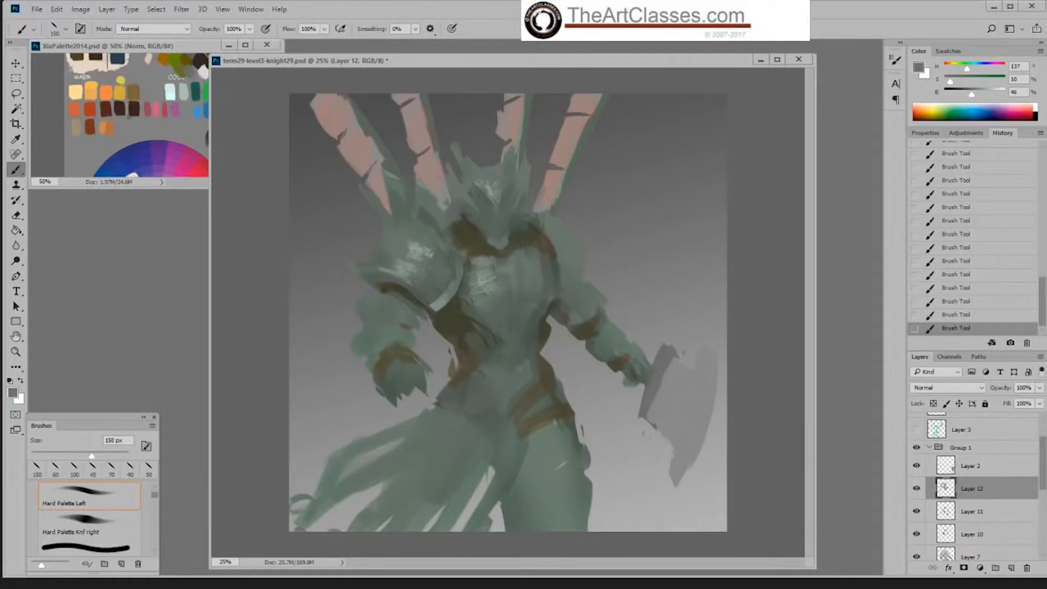
Step: Switch to the Okragla textura brush, enlarge it to 80 px, and texture the shoulder plate with a darkened green
{"action": "right_click", "coordinate": [460, 233]}
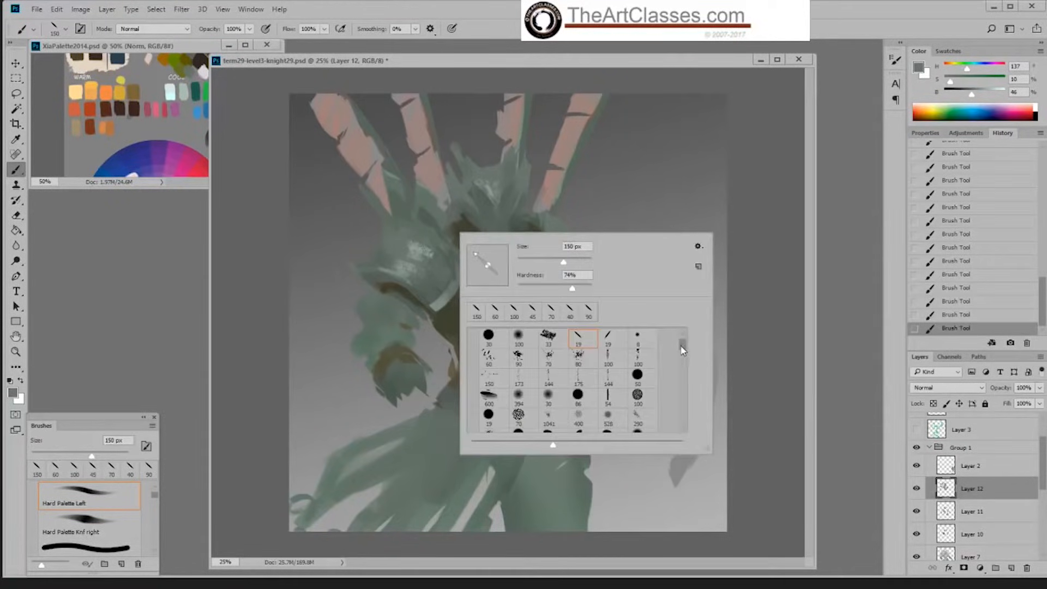
{"action": "scroll", "coordinate": [682, 349], "scroll_direction": "down", "scroll_amount": 1}
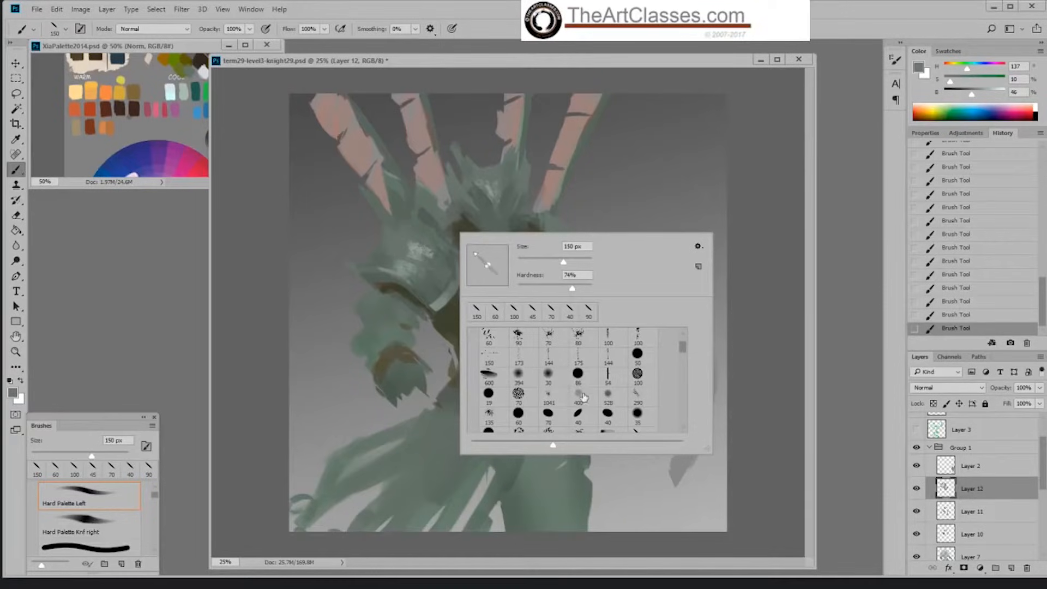
{"action": "left_click", "coordinate": [608, 415]}
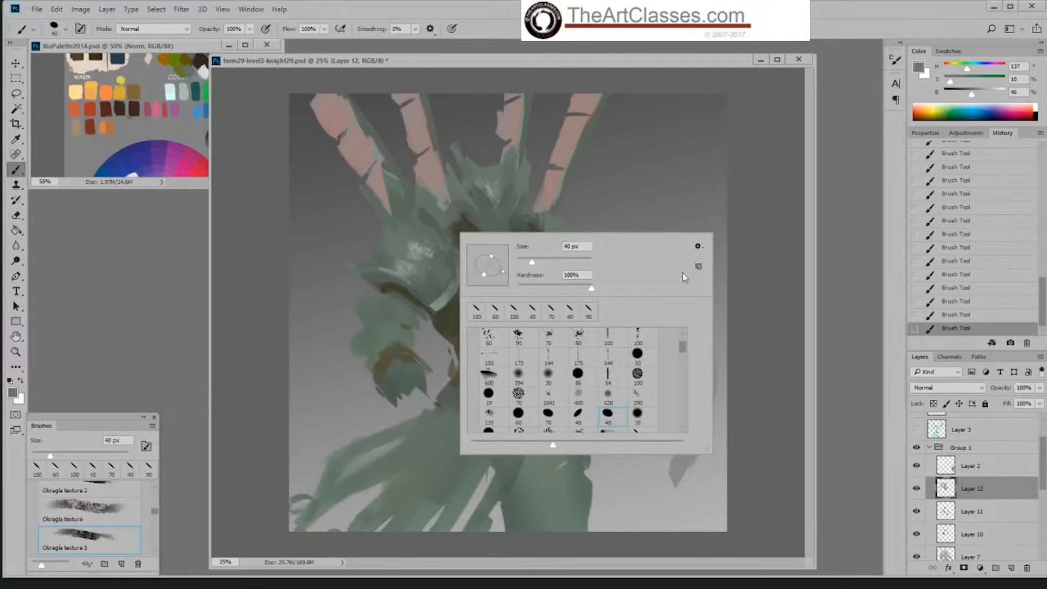
{"action": "double_click", "coordinate": [578, 415]}
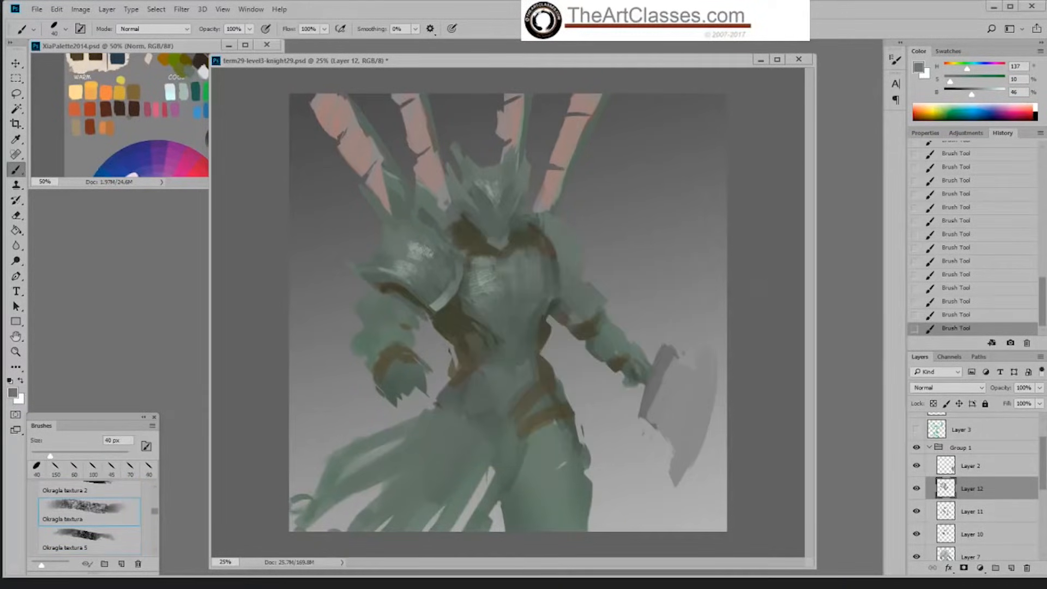
{"action": "left_click", "coordinate": [453, 260], "text": "alt"}
{"action": "left_click_drag", "start_coordinate": [971, 93], "coordinate": [955, 82]}
{"action": "key", "text": "bracketright"}
{"action": "key", "text": "bracketright"}
{"action": "key", "text": "bracketright"}
{"action": "key", "text": "bracketright"}
{"action": "key", "text": "bracketright"}
{"action": "mouse_move", "coordinate": [404, 240]}
{"action": "left_mouse_down"}
{"action": "mouse_move", "coordinate": [413, 251]}
{"action": "mouse_move", "coordinate": [382, 261]}
{"action": "left_mouse_up"}
Step: Reduce the textured brush to 45 px and refine the shoulder plate's shading with sampled greens
{"action": "key", "text": "bracketleft"}
{"action": "key", "text": "bracketleft"}
{"action": "key", "text": "bracketleft"}
{"action": "key", "text": "bracketleft"}
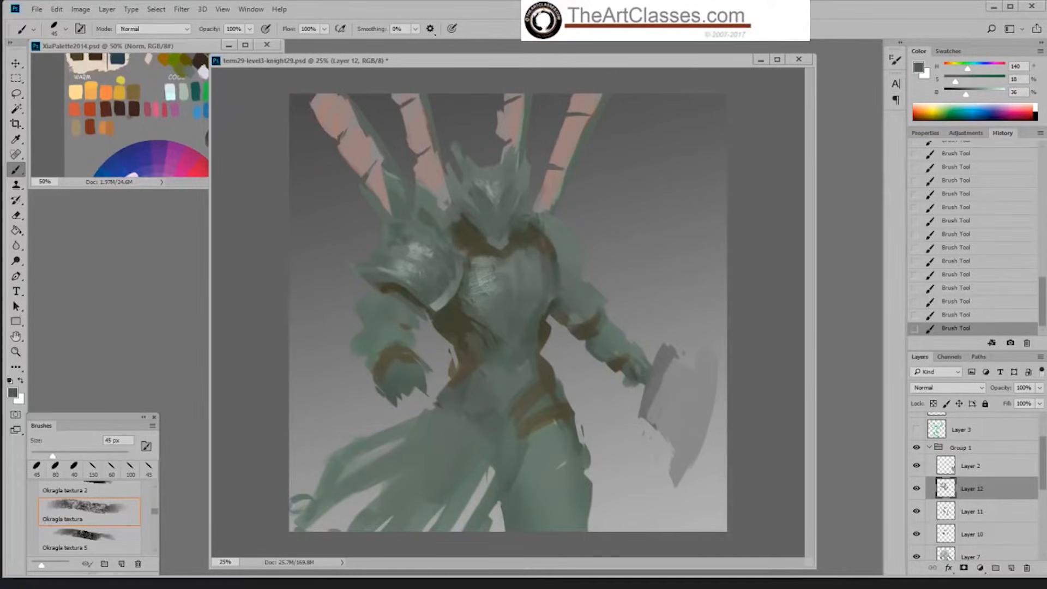
{"action": "left_click", "coordinate": [418, 266], "text": "alt"}
{"action": "left_click", "coordinate": [449, 257], "text": "alt"}
Step: Switch to Sampled Brush 3 2, darken the green to 28% brightness, and streak shadows on the shoulder plate, reducing the brush to 100 px
{"action": "right_click", "coordinate": [443, 250]}
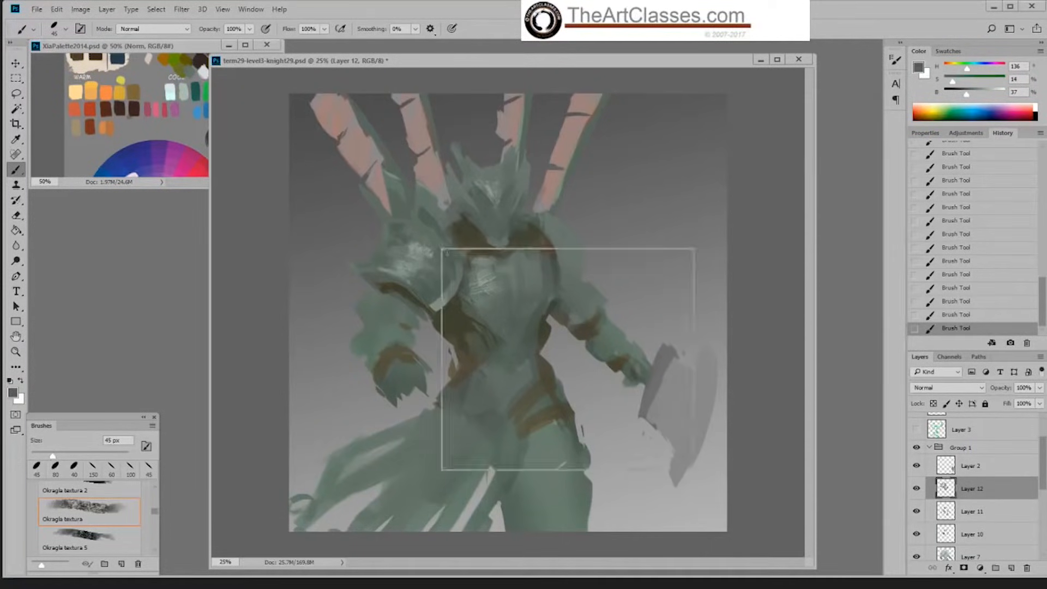
{"action": "left_click", "coordinate": [562, 354]}
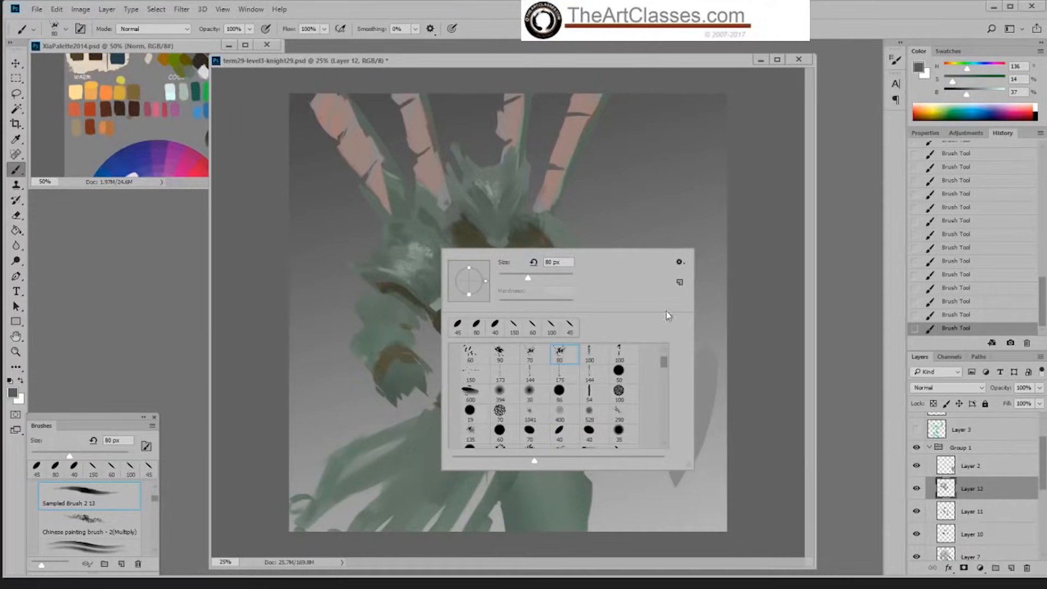
{"action": "left_click", "coordinate": [539, 377]}
{"action": "key", "text": "Return"}
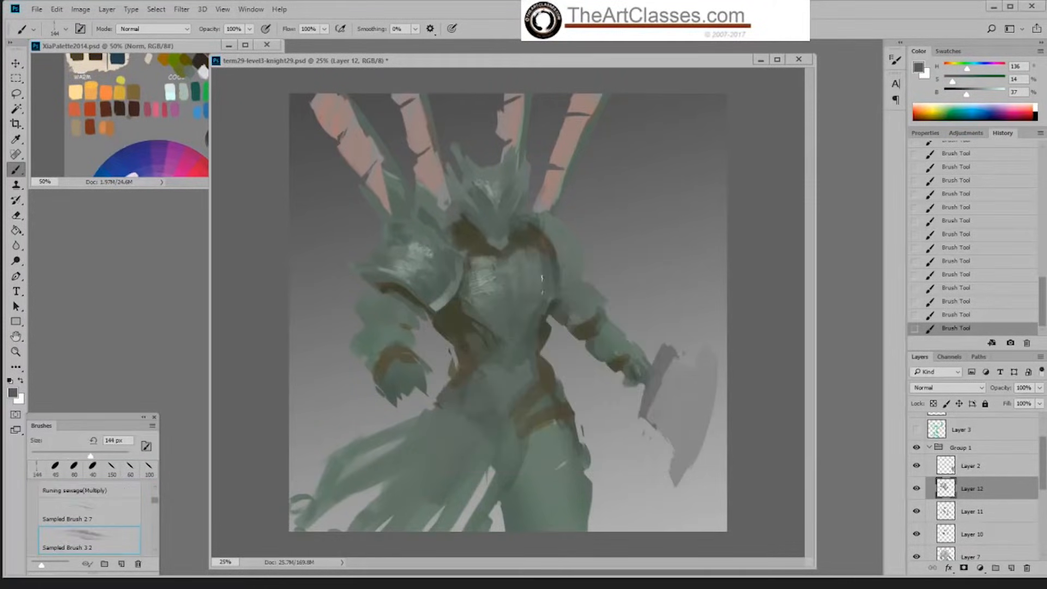
{"action": "left_click", "coordinate": [426, 266], "text": "alt"}
{"action": "left_click", "coordinate": [442, 278], "text": "alt"}
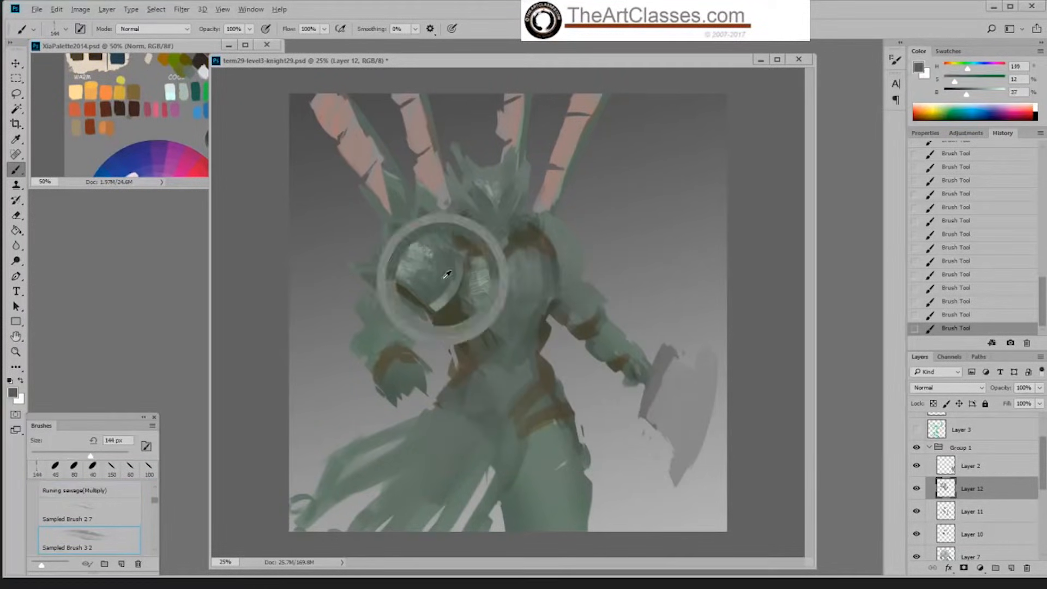
{"action": "left_click_drag", "start_coordinate": [972, 96], "coordinate": [962, 98]}
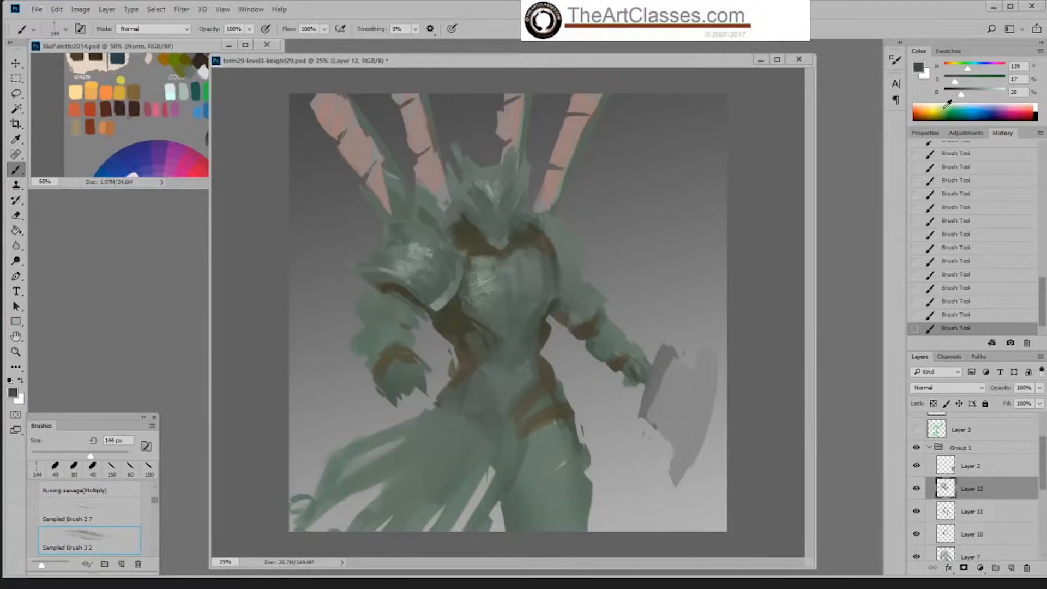
{"action": "key", "text": "bracketleft"}
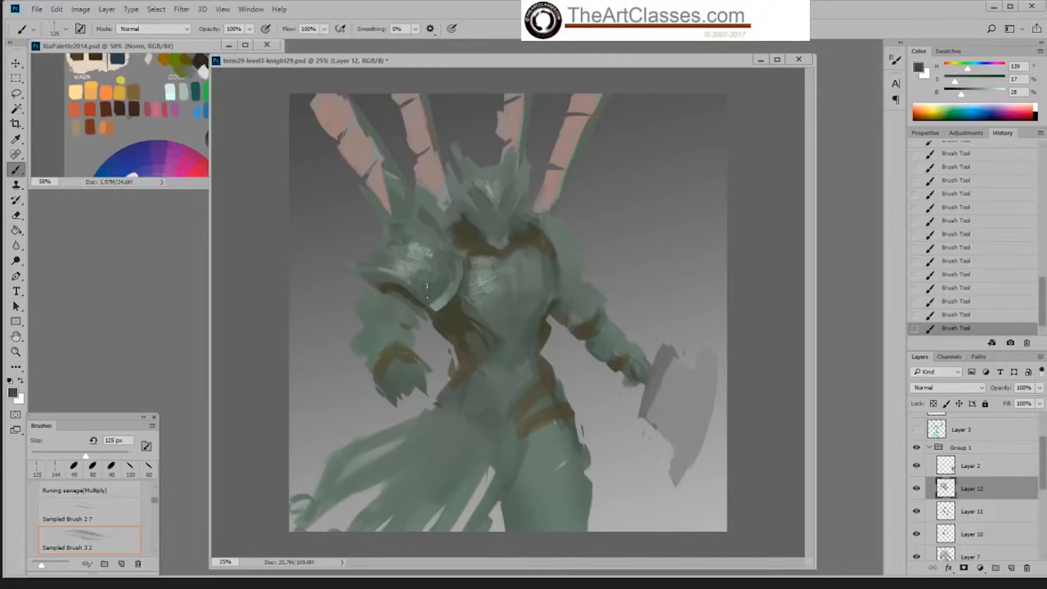
{"action": "key", "text": "bracketleft"}
Step: Switch to the Okragla textura 5 brush, enlarge it to 45 px, and work sampled dark and light greens into the shoulder plate
{"action": "left_click", "coordinate": [485, 172], "text": "alt"}
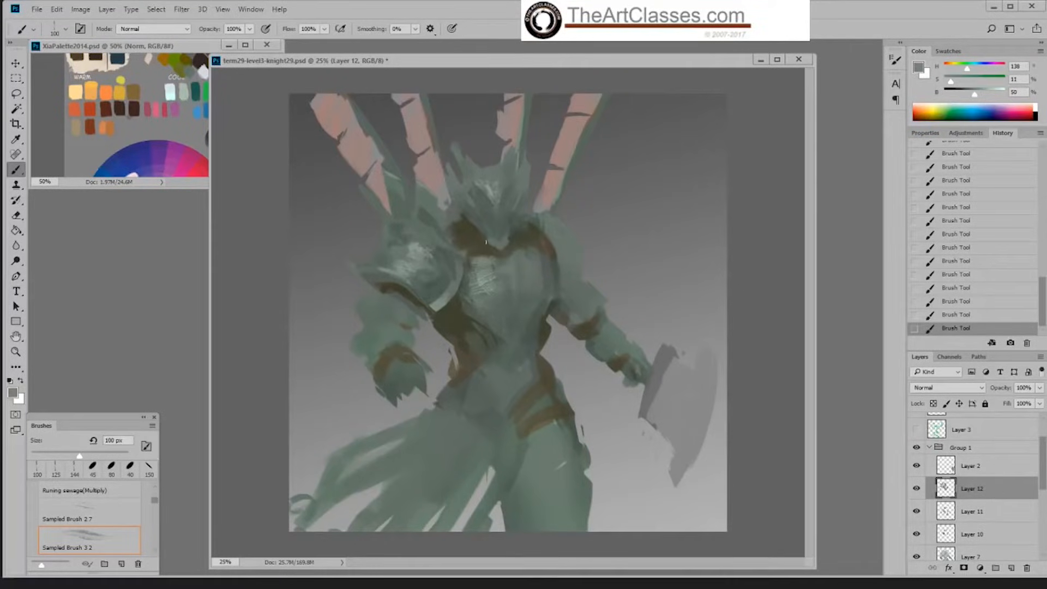
{"action": "left_click", "coordinate": [442, 247], "text": "alt"}
{"action": "right_click", "coordinate": [443, 247]}
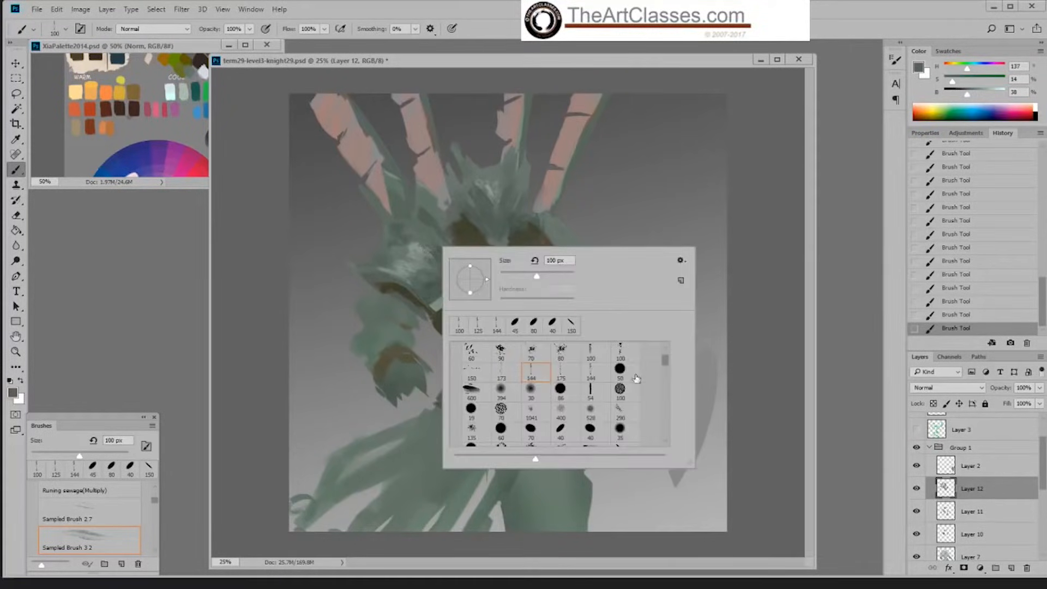
{"action": "left_click_drag", "start_coordinate": [666, 361], "coordinate": [665, 362]}
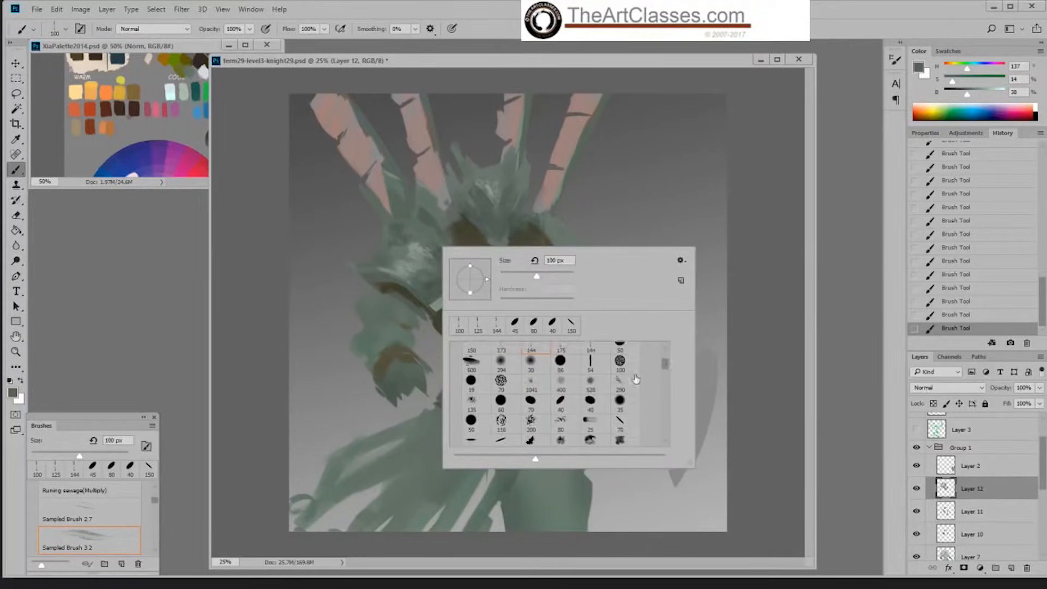
{"action": "left_click", "coordinate": [583, 403]}
{"action": "key", "text": "Return"}
{"action": "left_click", "coordinate": [433, 280], "text": "alt"}
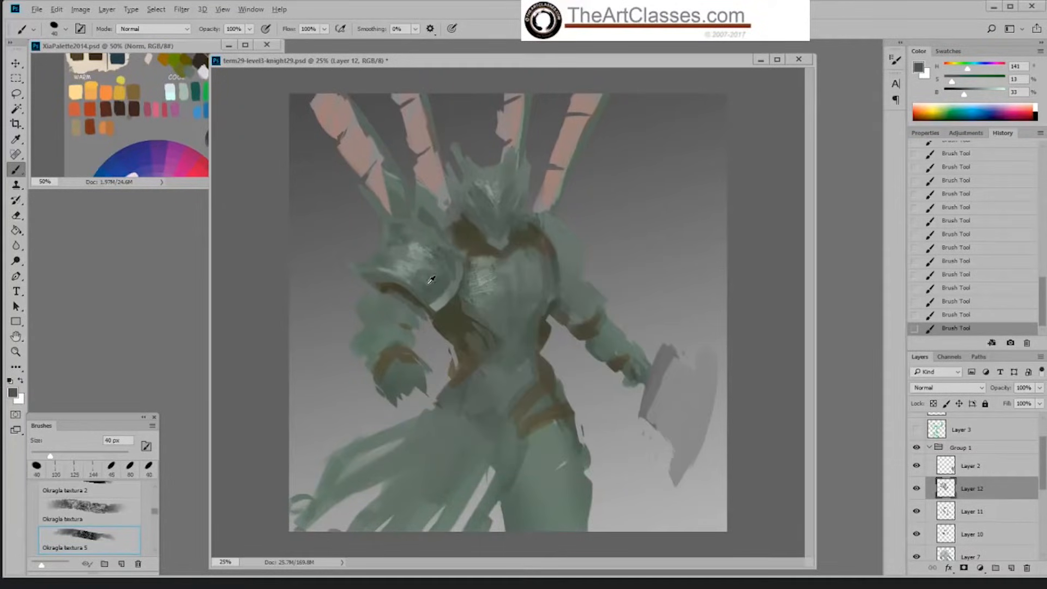
{"action": "key", "text": "bracketright"}
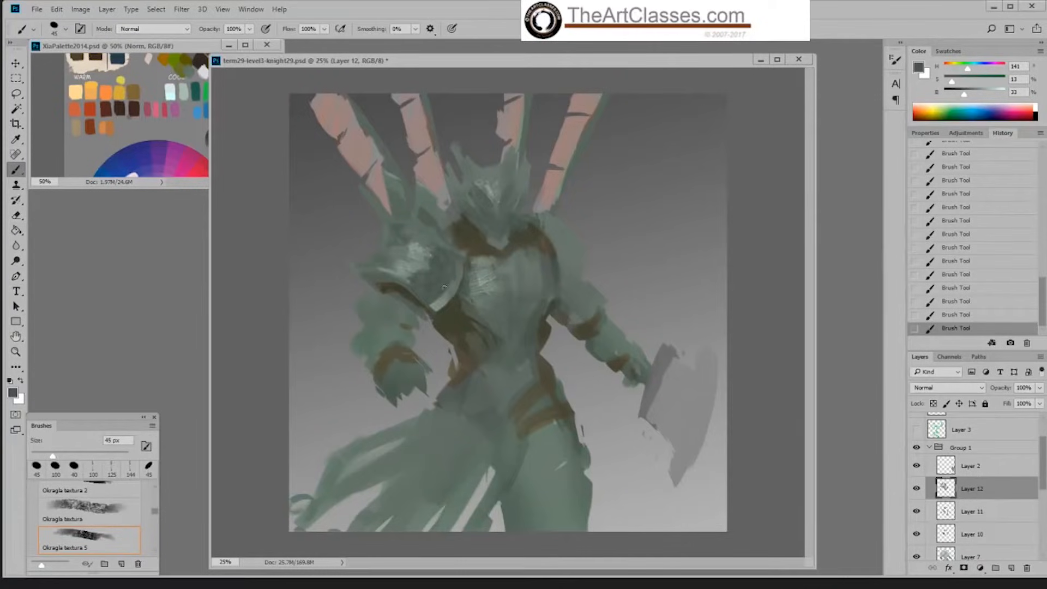
{"action": "left_click", "coordinate": [430, 262], "text": "alt"}
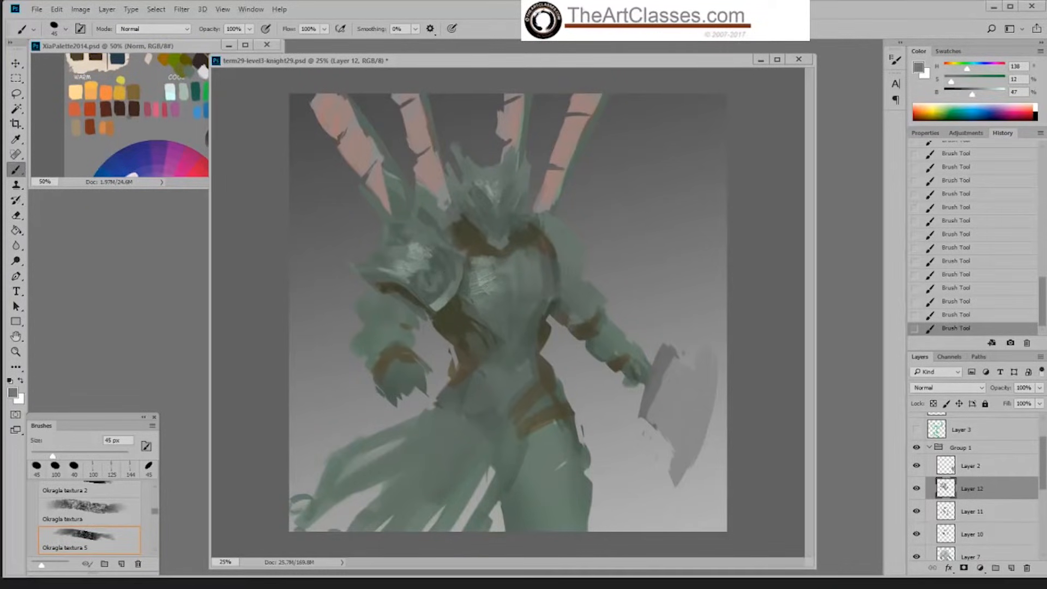
{"action": "left_click", "coordinate": [420, 285], "text": "alt"}
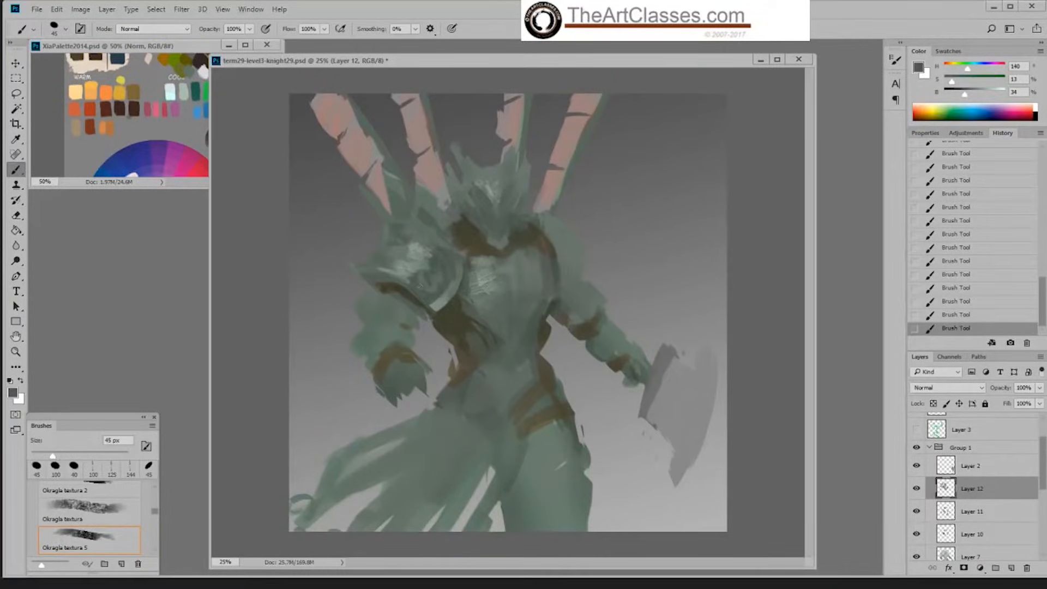
Step: Enlarge the brush to 70 px and shade the shoulder plate's inner side along the rim with darker green
{"action": "left_click", "coordinate": [442, 261], "text": "alt"}
{"action": "key", "text": "]"}
{"action": "key", "text": "]"}
{"action": "key", "text": "]"}
{"action": "left_click_drag", "start_coordinate": [446, 258], "coordinate": [429, 299]}
{"action": "left_click", "coordinate": [431, 296], "text": "alt"}
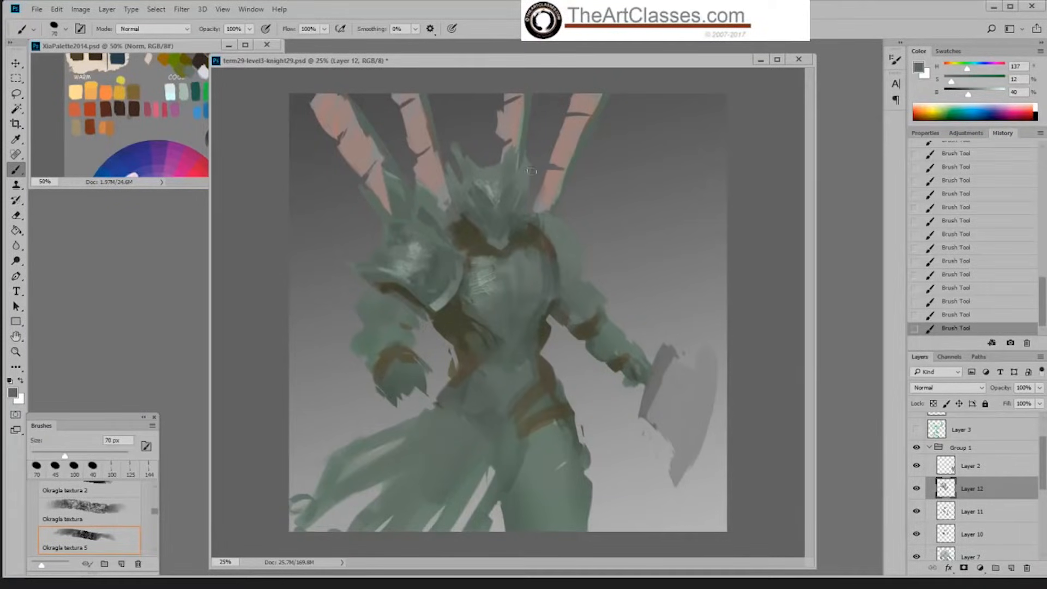
{"action": "left_click_drag", "start_coordinate": [1043, 482], "coordinate": [1043, 498]}
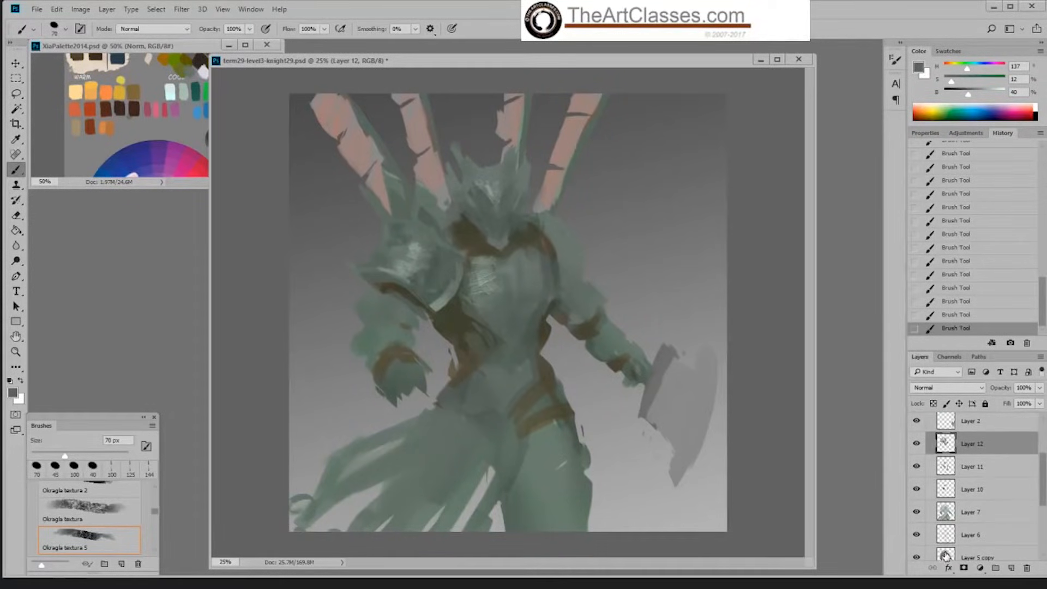
{"action": "left_click", "coordinate": [946, 556], "text": "ctrl"}
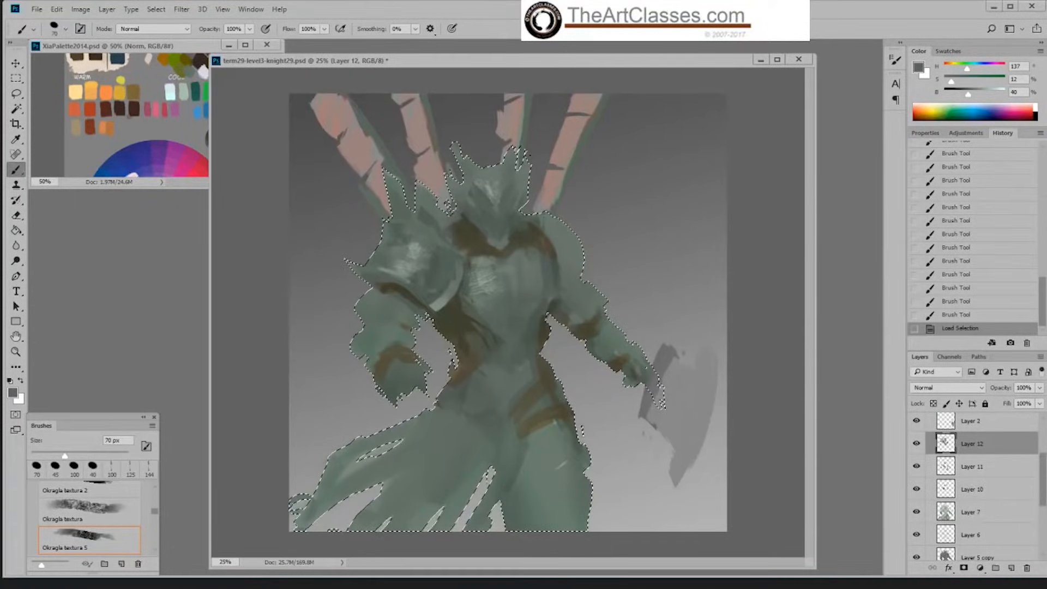
{"action": "mouse_move", "coordinate": [557, 261]}
{"action": "left_mouse_down"}
{"action": "mouse_move", "coordinate": [555, 304]}
{"action": "mouse_move", "coordinate": [568, 252]}
{"action": "mouse_move", "coordinate": [548, 245]}
{"action": "mouse_move", "coordinate": [529, 257]}
{"action": "left_mouse_up"}
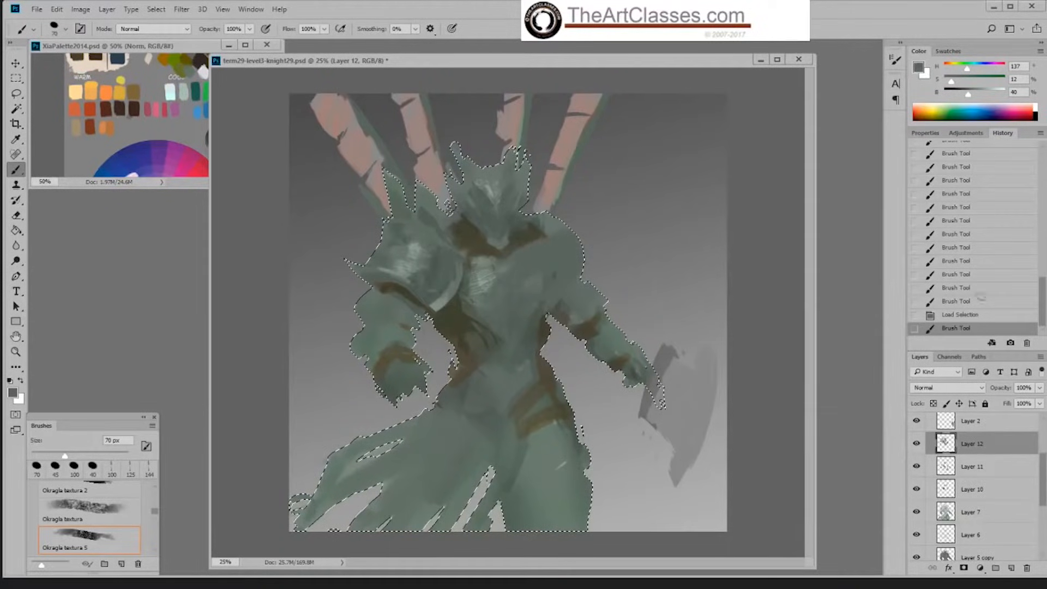
{"action": "left_click", "coordinate": [974, 314]}
{"action": "left_click", "coordinate": [974, 304]}
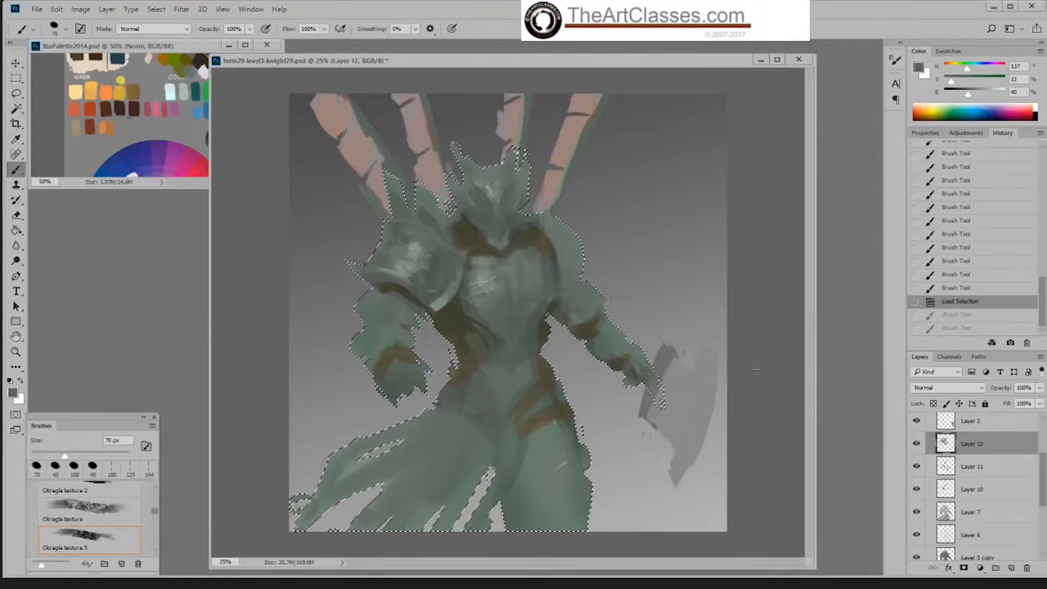
{"action": "left_click", "coordinate": [567, 343]}
{"action": "key", "text": "ctrl+d"}
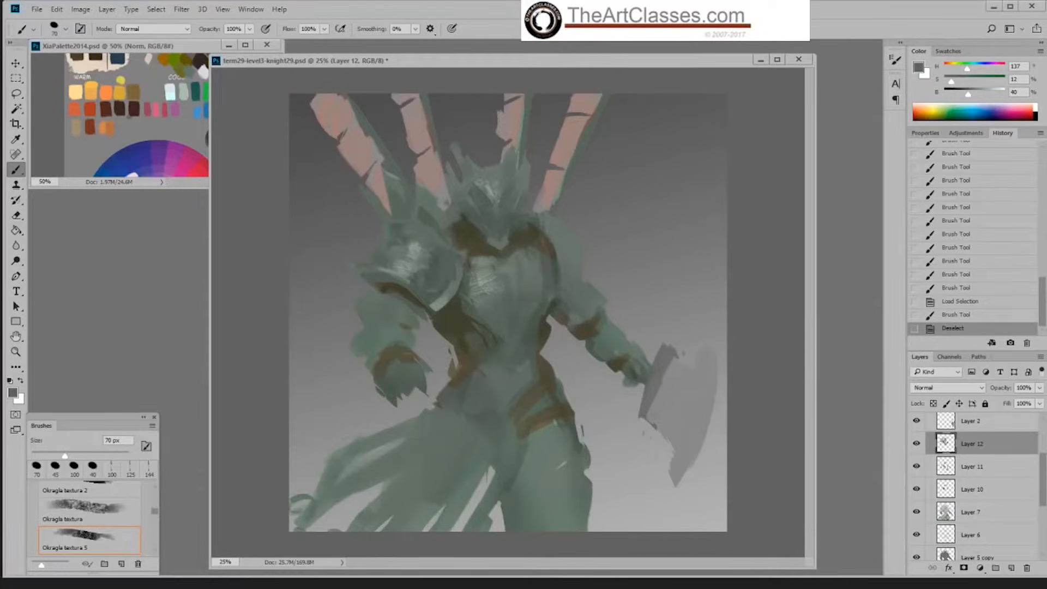
Step: Enlarge the textured brush to 90 px and blend sampled dark green across the shoulder plate's upper and inner areas
{"action": "left_click", "coordinate": [438, 258], "text": "alt"}
{"action": "key", "text": "bracketright"}
{"action": "key", "text": "bracketright"}
{"action": "left_click", "coordinate": [440, 263]}
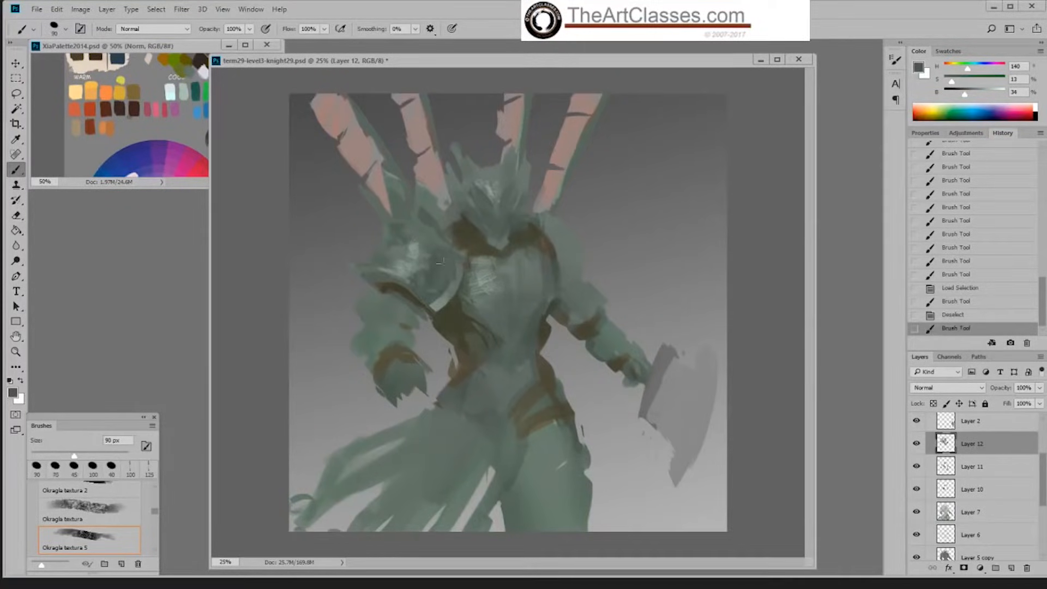
{"action": "left_click", "coordinate": [424, 243], "text": "alt"}
{"action": "mouse_move", "coordinate": [424, 242]}
{"action": "left_mouse_down"}
{"action": "mouse_move", "coordinate": [433, 267]}
{"action": "mouse_move", "coordinate": [400, 260]}
{"action": "left_mouse_up"}
{"action": "left_click", "coordinate": [435, 264], "text": "alt"}
{"action": "left_click", "coordinate": [385, 251], "text": "alt"}
{"action": "left_click_drag", "start_coordinate": [400, 256], "coordinate": [456, 275]}
{"action": "left_click", "coordinate": [440, 255], "text": "alt"}
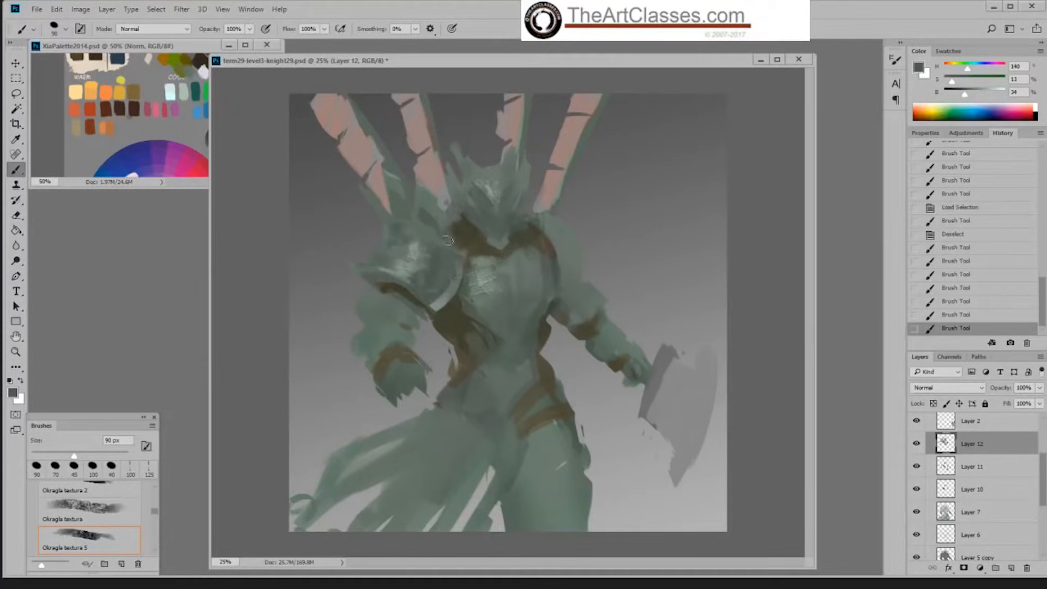
Step: Switch to the Hard Palette Left brush, sample the dark olive under the shoulder plate, and add a new layer above Layer 12
{"action": "right_click", "coordinate": [456, 241]}
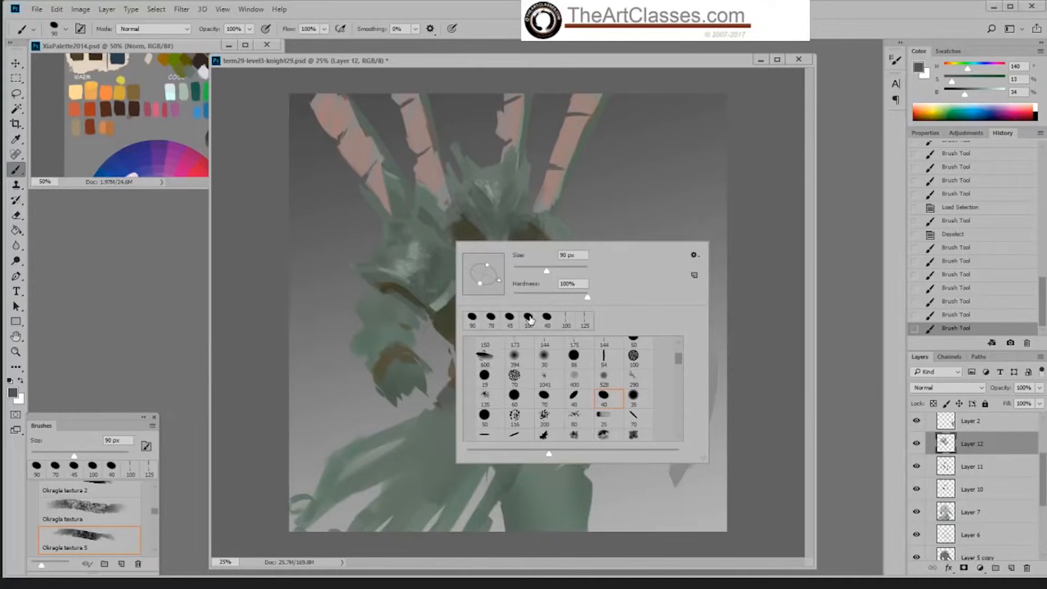
{"action": "left_click_drag", "start_coordinate": [679, 361], "coordinate": [678, 343]}
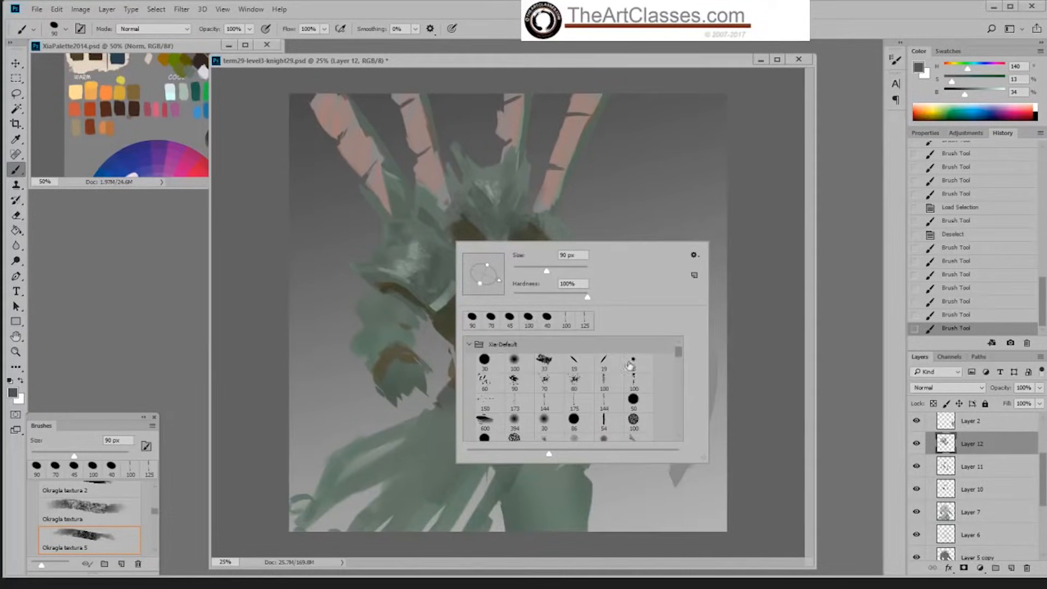
{"action": "left_click", "coordinate": [584, 361]}
{"action": "left_click", "coordinate": [721, 203]}
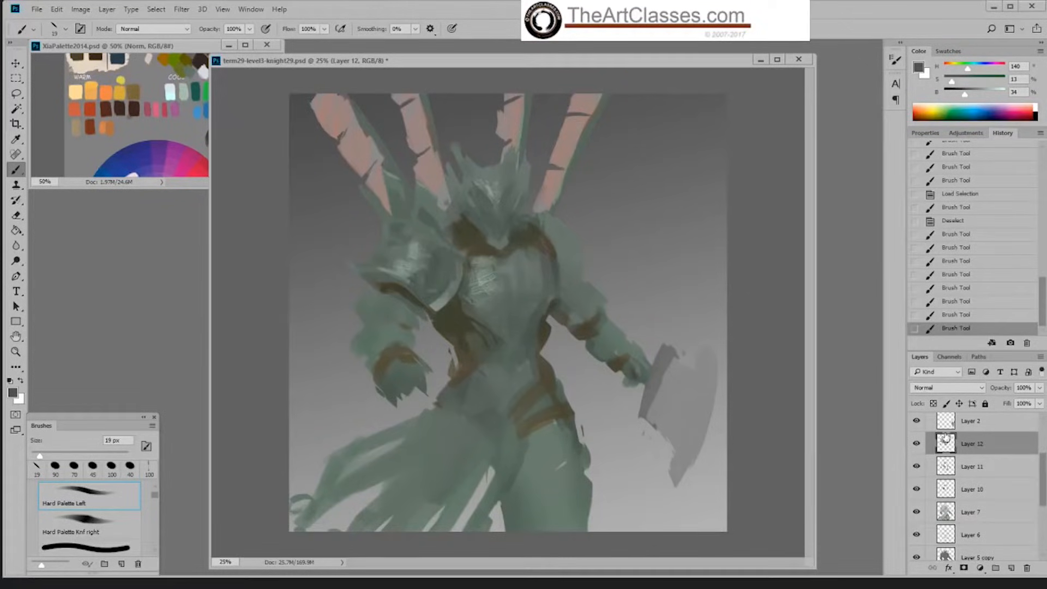
{"action": "scroll", "coordinate": [1042, 483], "scroll_direction": "up", "scroll_amount": 1}
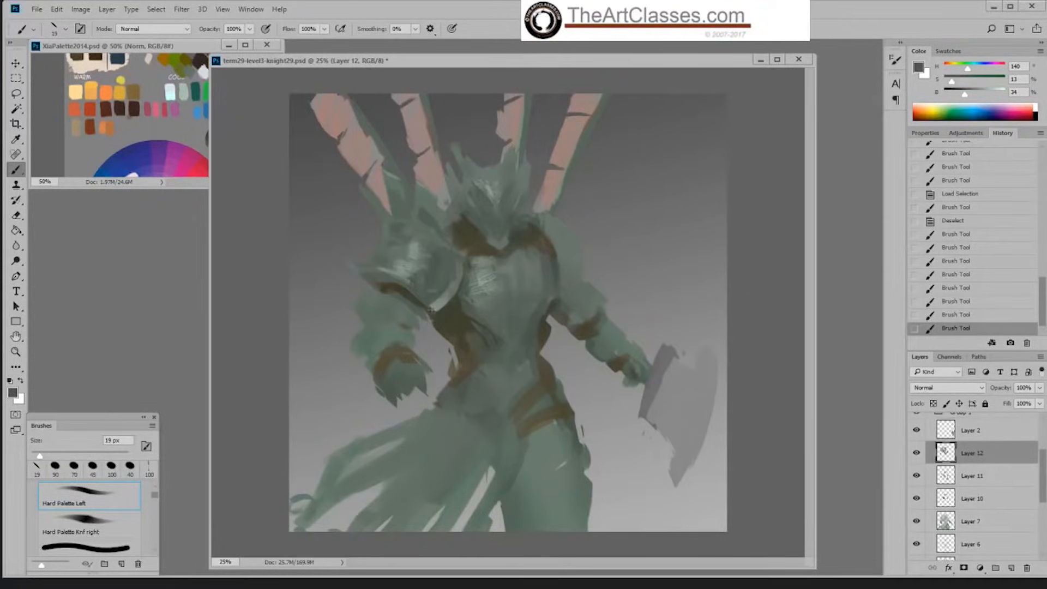
{"action": "left_click", "coordinate": [403, 282], "text": "alt"}
{"action": "left_click", "coordinate": [1010, 569]}
Step: Enlarge the brush to 100 px and paint a crisp dark olive edge beneath the shoulder plate's lower rim
{"action": "key", "text": "]"}
{"action": "key", "text": "]"}
{"action": "key", "text": "]"}
{"action": "key", "text": "]"}
{"action": "key", "text": "]"}
{"action": "key", "text": "]"}
{"action": "key", "text": "]"}
{"action": "key", "text": "]"}
{"action": "key", "text": "]"}
{"action": "key", "text": "]"}
{"action": "key", "text": "]"}
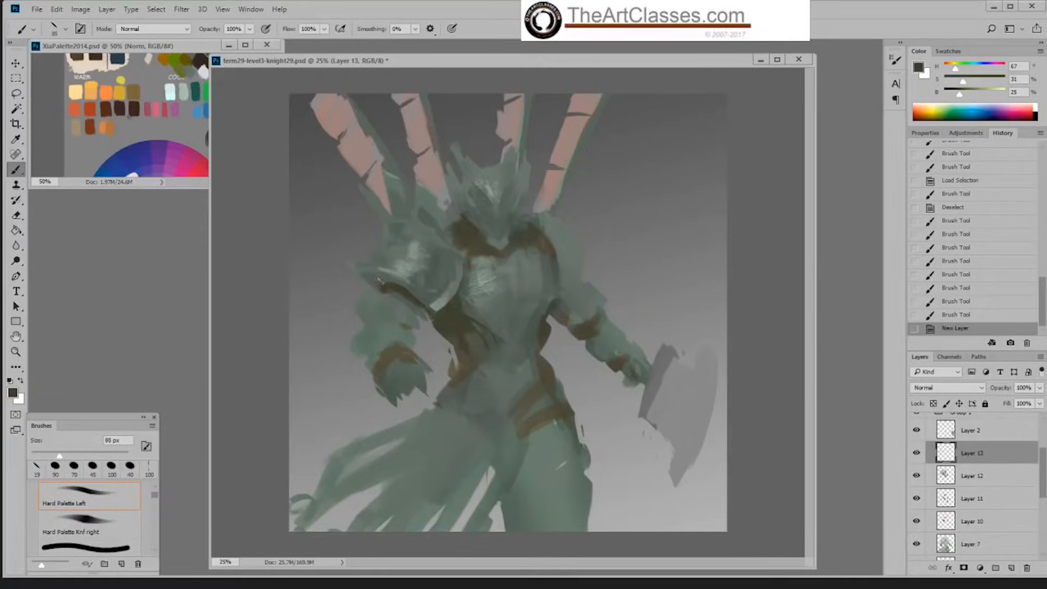
{"action": "left_click_drag", "start_coordinate": [381, 281], "coordinate": [401, 284]}
{"action": "key", "text": "]"}
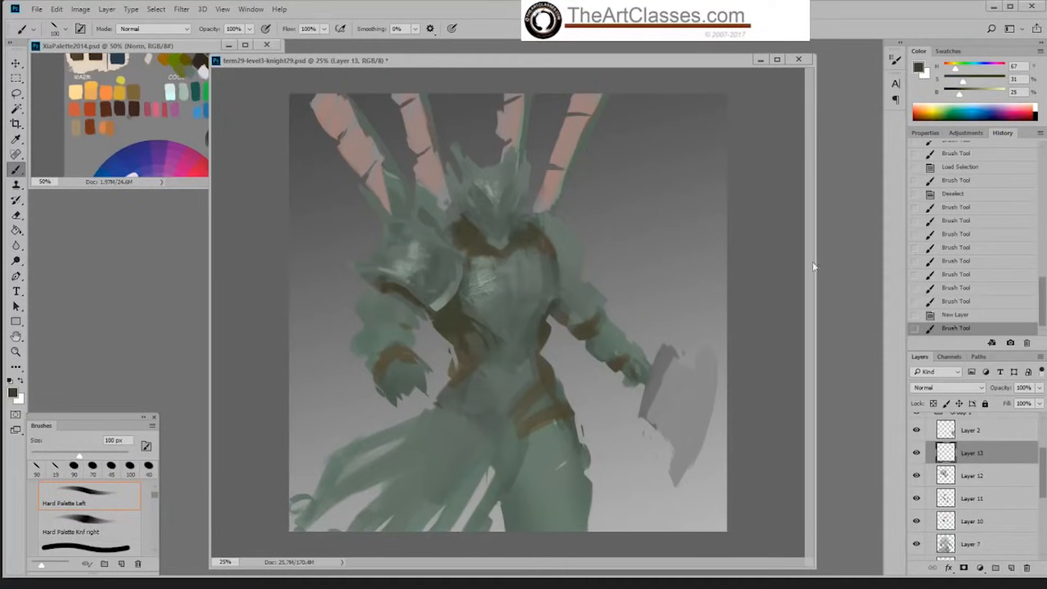
{"action": "left_click", "coordinate": [960, 315]}
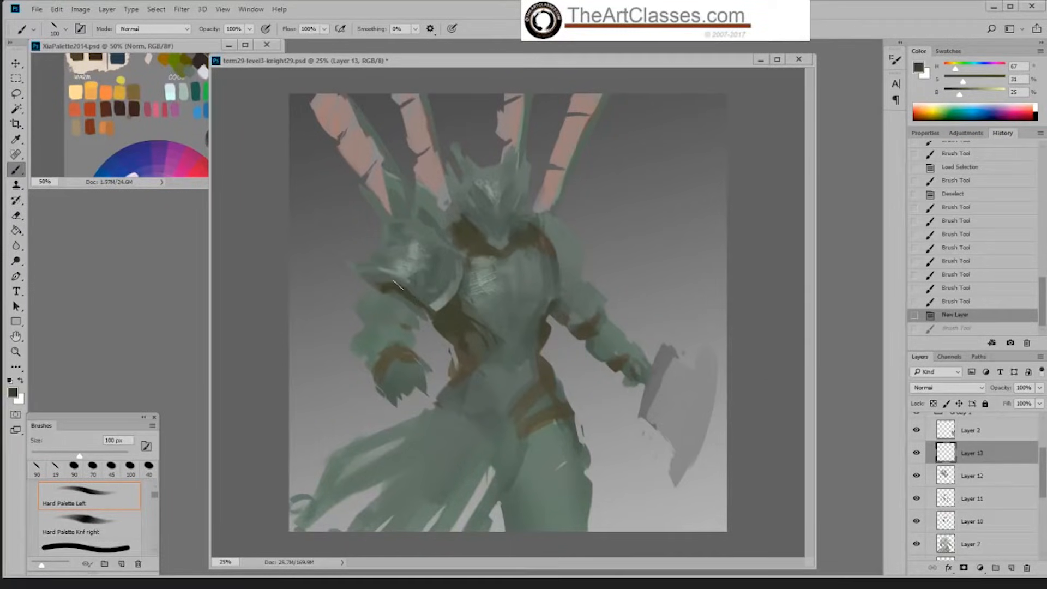
{"action": "left_click_drag", "start_coordinate": [381, 278], "coordinate": [436, 317]}
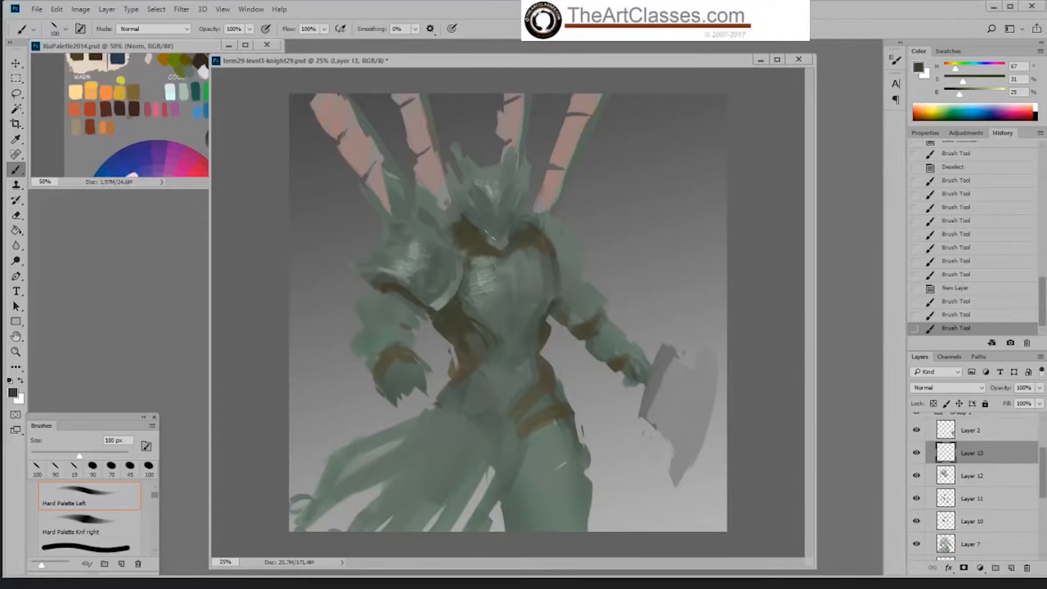
Step: Work sampled greens into the shoulder plate's highlight and the outer end of its rim
{"action": "left_click", "coordinate": [426, 249], "text": "alt"}
{"action": "mouse_move", "coordinate": [425, 248]}
{"action": "left_mouse_down"}
{"action": "mouse_move", "coordinate": [435, 240]}
{"action": "mouse_move", "coordinate": [420, 240]}
{"action": "mouse_move", "coordinate": [427, 231]}
{"action": "mouse_move", "coordinate": [405, 273]}
{"action": "mouse_move", "coordinate": [367, 275]}
{"action": "mouse_move", "coordinate": [406, 292]}
{"action": "left_mouse_up"}
{"action": "left_click", "coordinate": [416, 249], "text": "alt"}
{"action": "left_click", "coordinate": [382, 276], "text": "alt"}
{"action": "left_click", "coordinate": [376, 271], "text": "alt"}
Step: Reduce the brush to 80 px and sharpen the shoulder plate's lower rim and outer tip with sampled colours
{"action": "key", "text": "bracketleft"}
{"action": "key", "text": "bracketleft"}
{"action": "left_click", "coordinate": [379, 279], "text": "alt"}
{"action": "left_click_drag", "start_coordinate": [413, 296], "coordinate": [435, 310]}
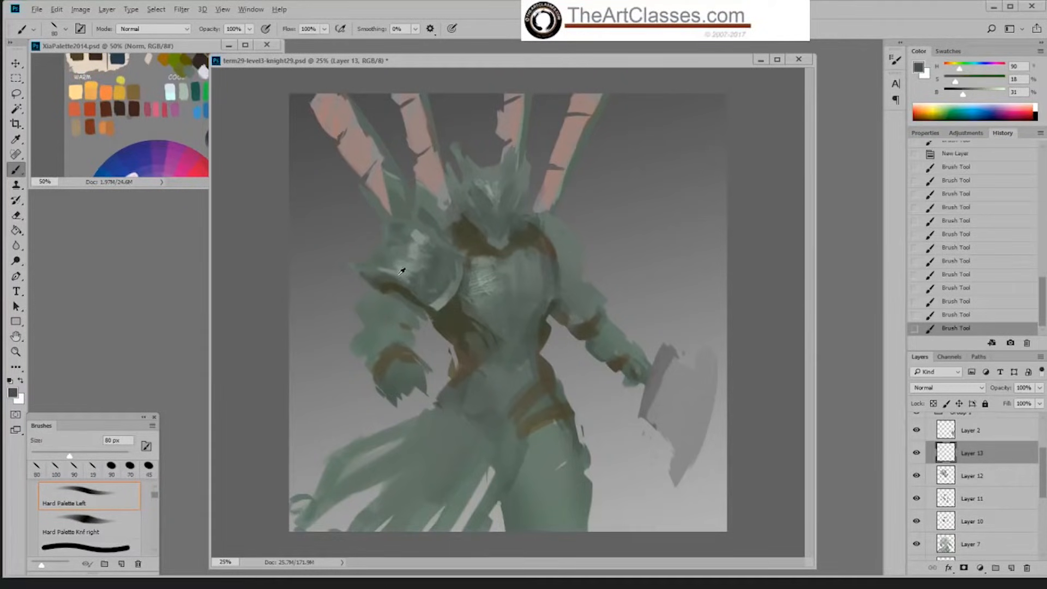
{"action": "left_click", "coordinate": [381, 275], "text": "alt"}
{"action": "left_click_drag", "start_coordinate": [364, 276], "coordinate": [375, 272]}
{"action": "left_click", "coordinate": [371, 270], "text": "alt"}
Step: Darken a sampled helmet green to 16% saturation and 26% brightness, and paint a diagonal visor slit with a 45 px brush
{"action": "left_click", "coordinate": [486, 195], "text": "alt"}
{"action": "left_click_drag", "start_coordinate": [963, 96], "coordinate": [961, 96]}
{"action": "key", "text": "bracketleft"}
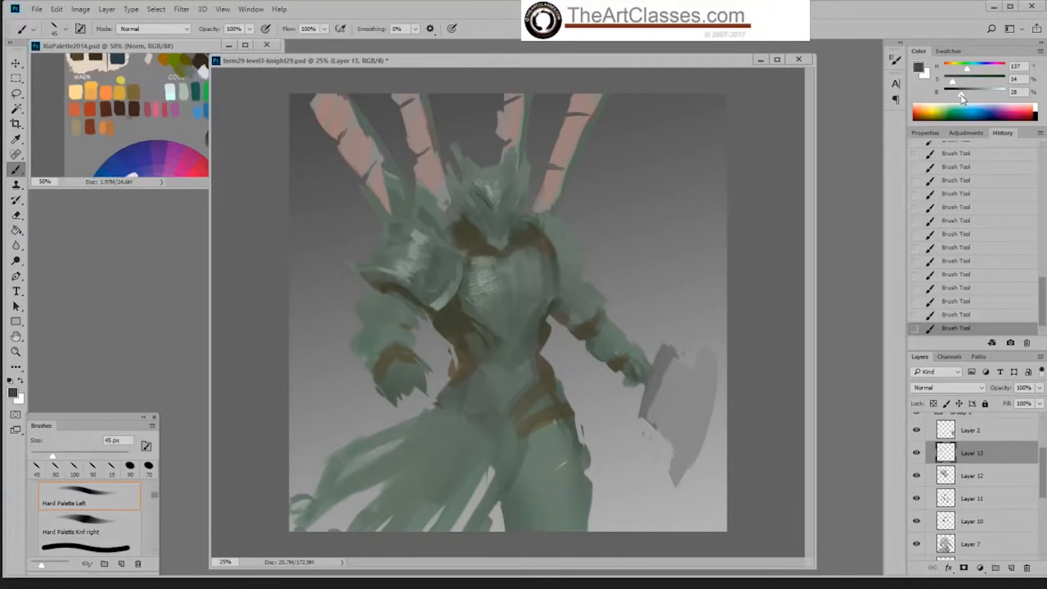
{"action": "left_click_drag", "start_coordinate": [962, 96], "coordinate": [954, 82]}
Step: Switch to the Hard Palette Knf right brush at 25 px, step back through the visor strokes, and repaint the slit's lower end
{"action": "right_click", "coordinate": [616, 289]}
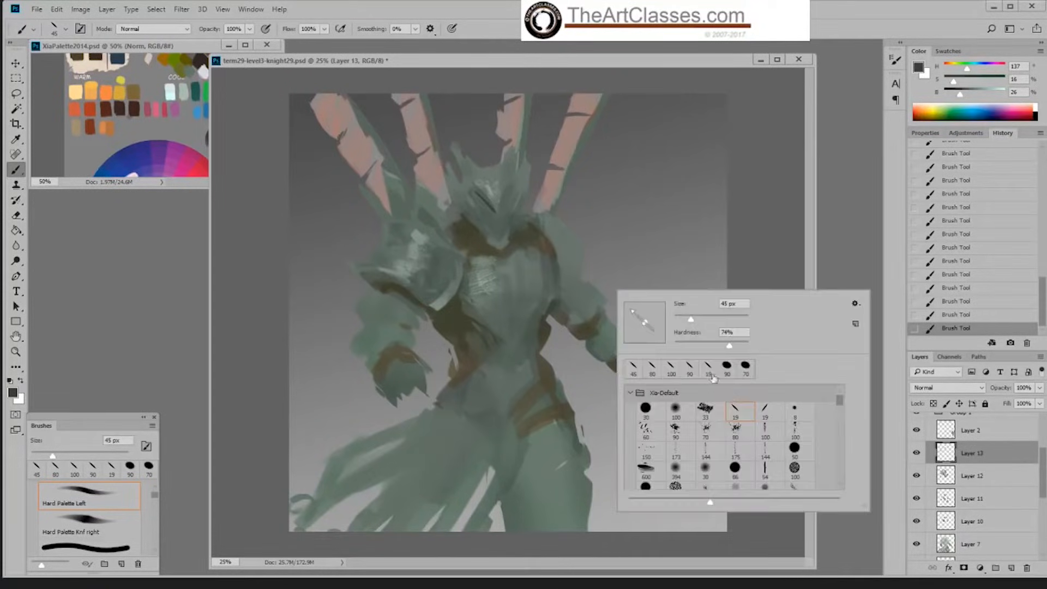
{"action": "left_click", "coordinate": [766, 411]}
{"action": "key", "text": "Return"}
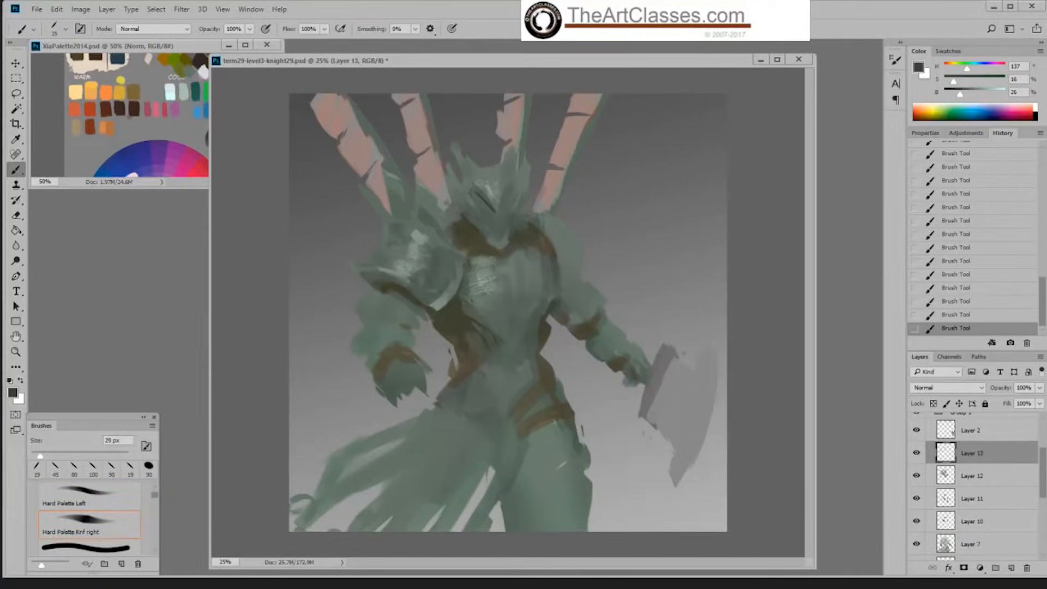
{"action": "key", "text": "bracketleft"}
{"action": "left_click", "coordinate": [963, 275]}
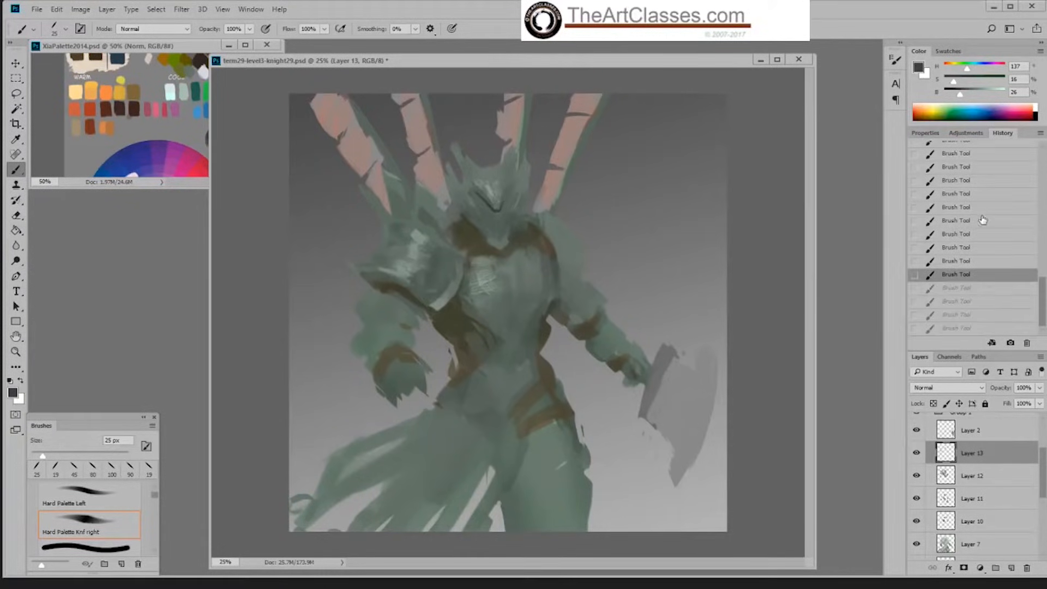
{"action": "left_click", "coordinate": [979, 220]}
{"action": "left_click", "coordinate": [983, 196]}
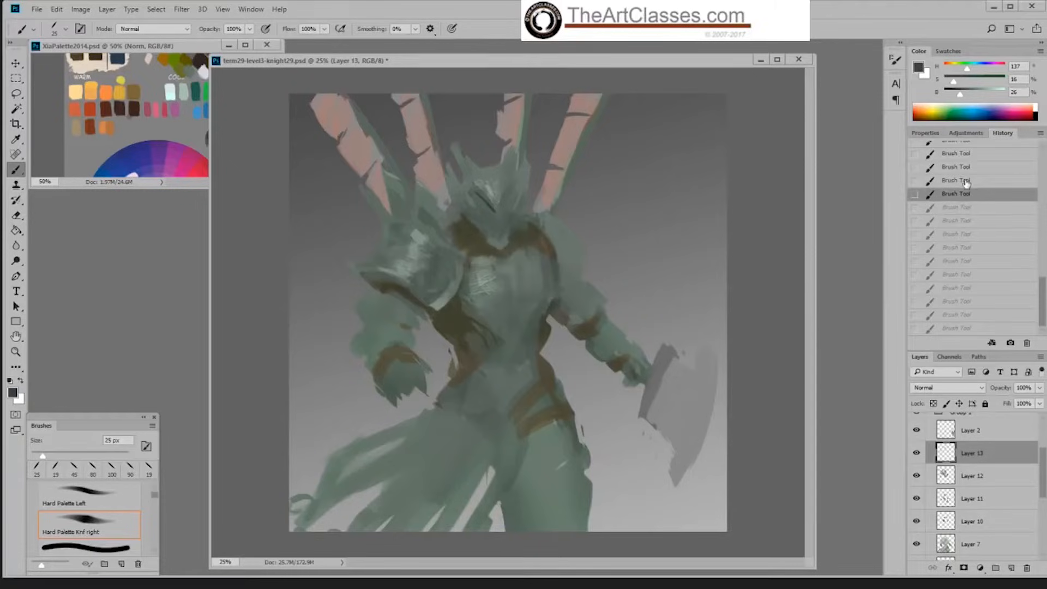
{"action": "left_click", "coordinate": [969, 180]}
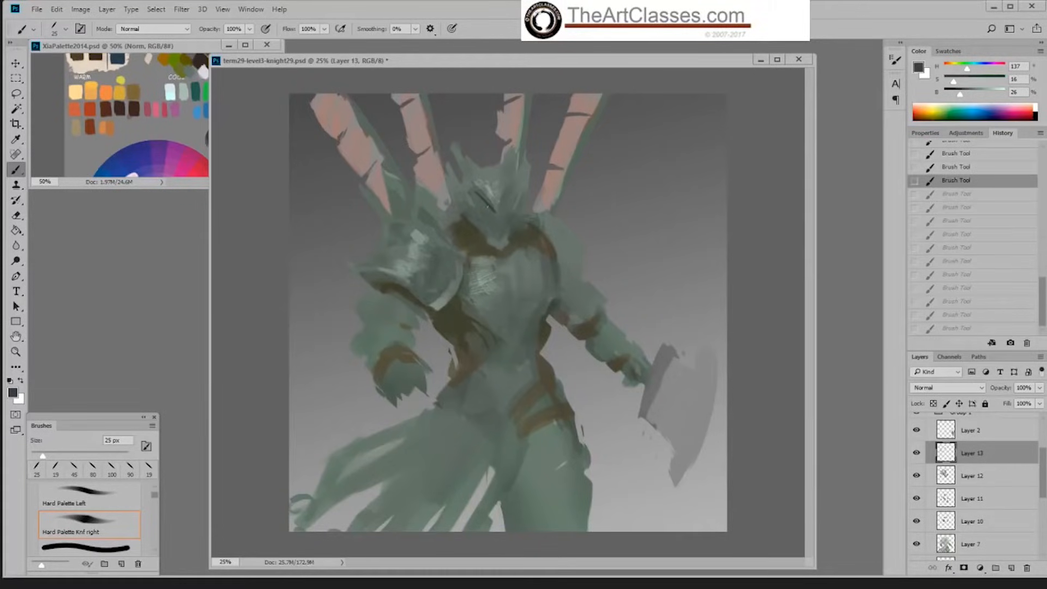
{"action": "left_click_drag", "start_coordinate": [482, 199], "coordinate": [494, 207]}
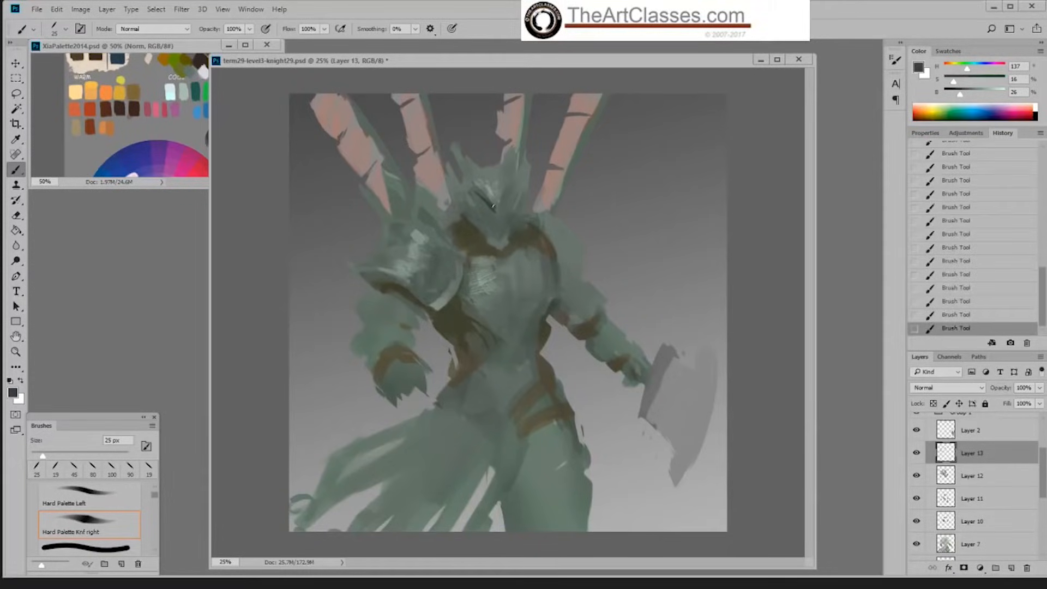
Step: Switch to the Hard Palette Left brush at 30 px and reshape the dark V-shaped visor slit, undoing unwanted strokes
{"action": "right_click", "coordinate": [561, 192]}
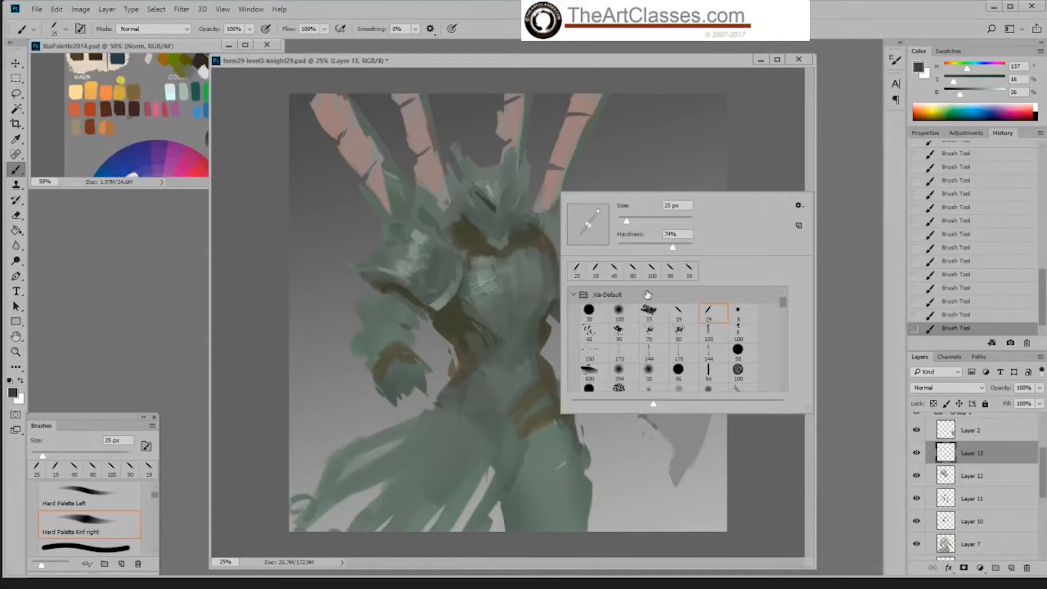
{"action": "double_click", "coordinate": [665, 315]}
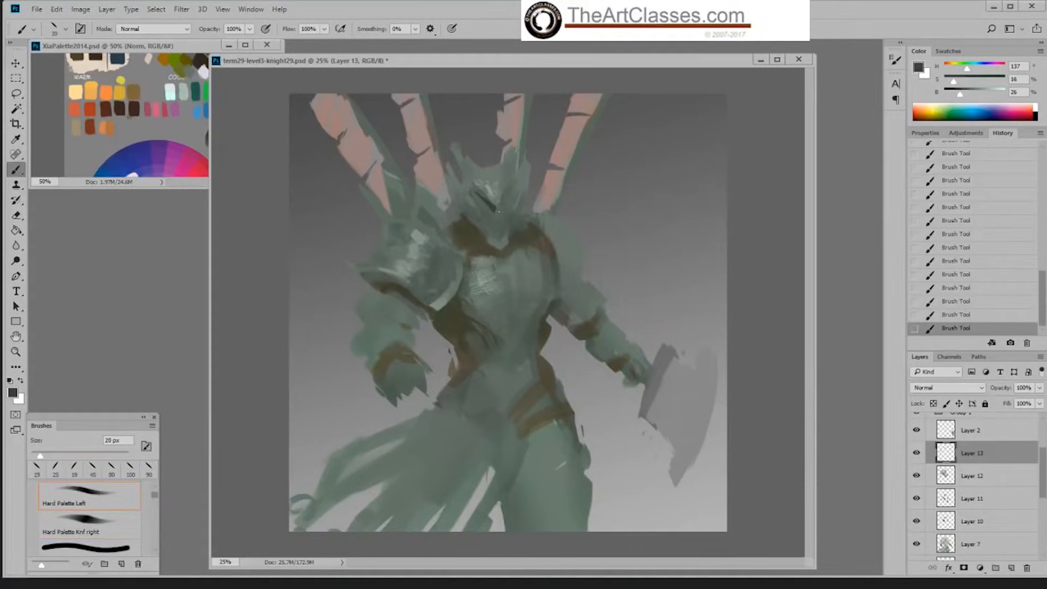
{"action": "key", "text": "bracketright"}
{"action": "left_click_drag", "start_coordinate": [484, 198], "coordinate": [502, 204]}
{"action": "key", "text": "ctrl+z"}
{"action": "key", "text": "ctrl+z"}
{"action": "key", "text": "ctrl+z"}
{"action": "key", "text": "ctrl+z"}
{"action": "key", "text": "ctrl+z"}
{"action": "key", "text": "ctrl+z"}
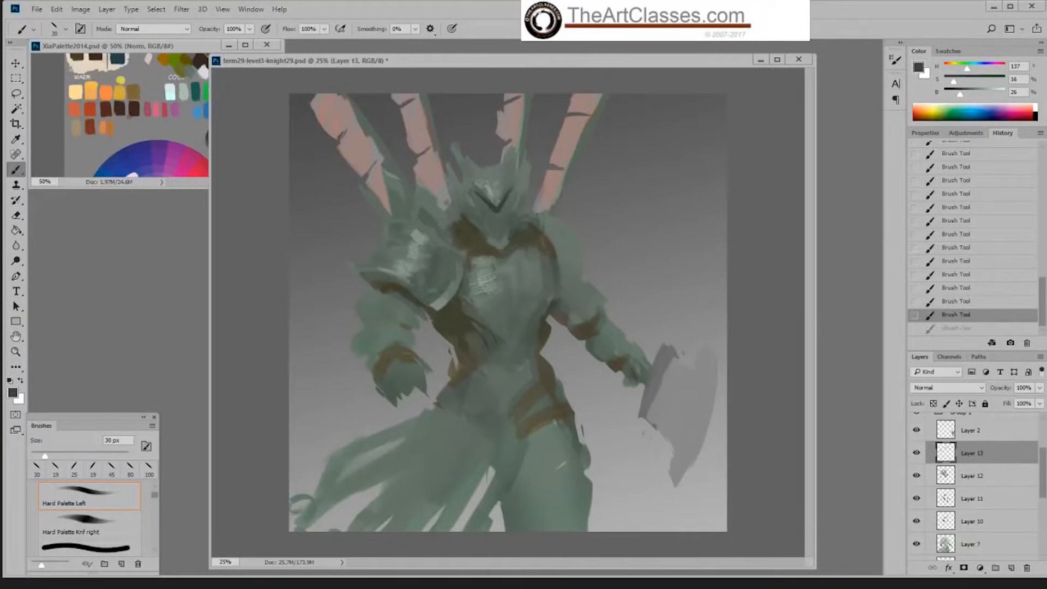
Step: Refine the visor slit's rising right arm with the Hard Palette Knf right brush, enlarging it to 25 px
{"action": "left_click", "coordinate": [663, 326]}
{"action": "left_click_drag", "start_coordinate": [498, 209], "coordinate": [510, 192]}
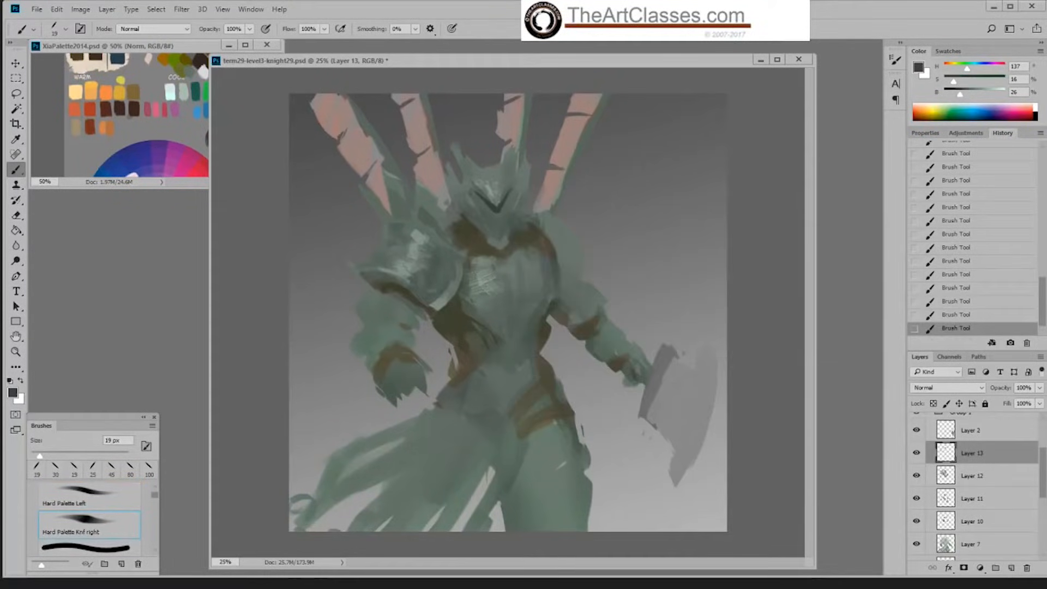
{"action": "key", "text": "]"}
{"action": "key", "text": "]"}
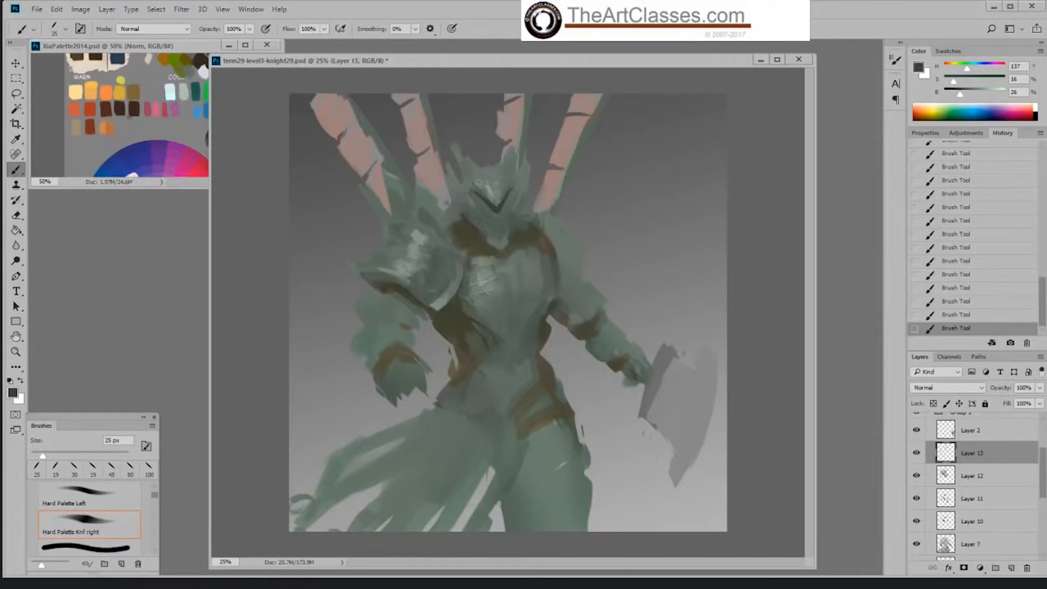
Step: Sample a light helmet green and paint thin highlights below the visor slit and on the helmet's brow
{"action": "left_click", "coordinate": [499, 190], "text": "alt"}
{"action": "key", "text": "ctrl+z"}
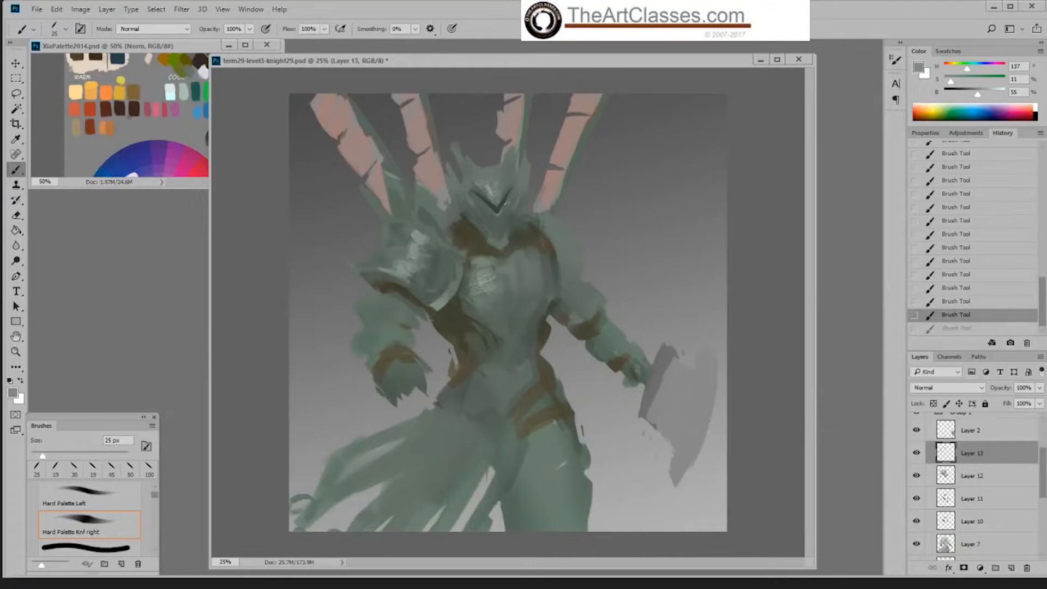
{"action": "key", "text": "ctrl+z"}
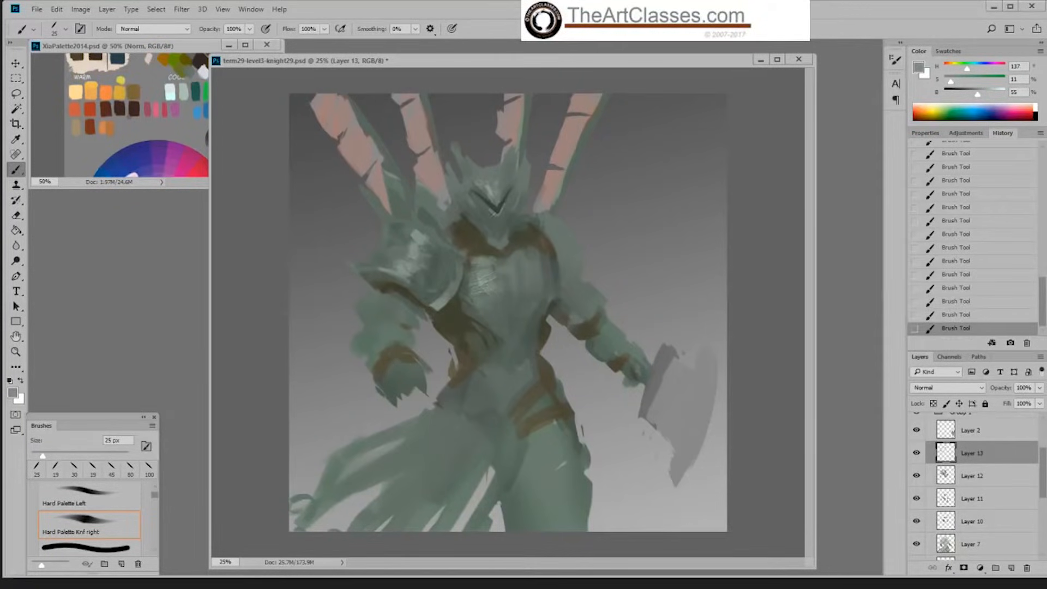
{"action": "left_click", "coordinate": [493, 191], "text": "alt"}
{"action": "left_click_drag", "start_coordinate": [491, 190], "coordinate": [497, 182]}
Step: Brighten the green to 65% brightness, enlarge the brush to 30 px, and dab highlights on the helmet's brow and chin tip
{"action": "left_click_drag", "start_coordinate": [982, 99], "coordinate": [985, 97]}
{"action": "key", "text": "bracketright"}
{"action": "left_click", "coordinate": [494, 189]}
{"action": "left_click", "coordinate": [505, 243], "text": "alt"}
{"action": "left_click", "coordinate": [501, 242], "text": "alt"}
{"action": "left_click", "coordinate": [498, 185], "text": "alt"}
Step: Switch to the Hard Palette Left brush at 25 px, sample the collar's dark brown, and undo the last stroke
{"action": "right_click", "coordinate": [570, 127]}
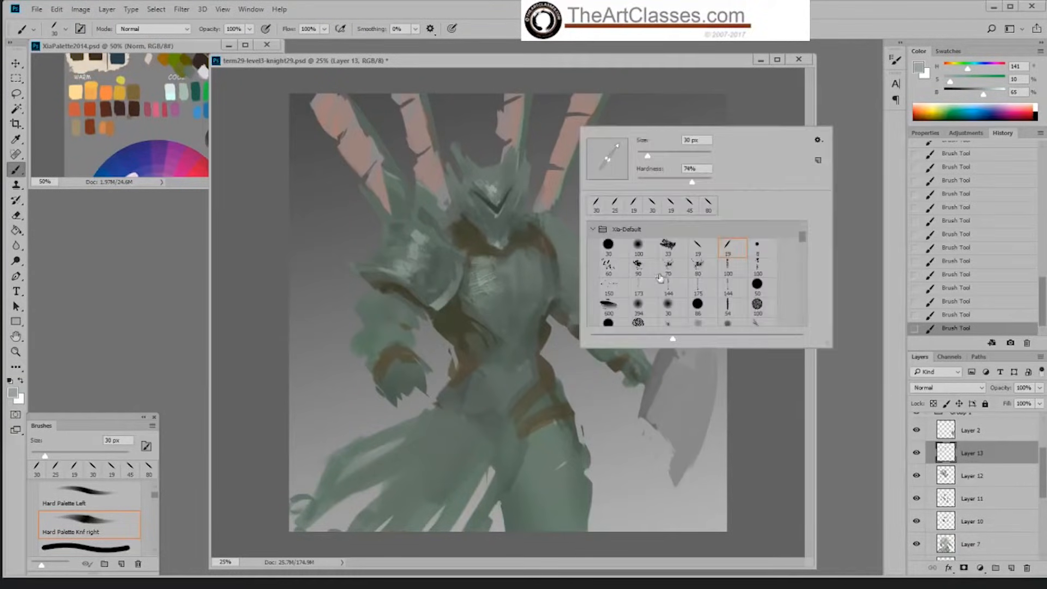
{"action": "left_click", "coordinate": [700, 251]}
{"action": "left_click", "coordinate": [740, 112]}
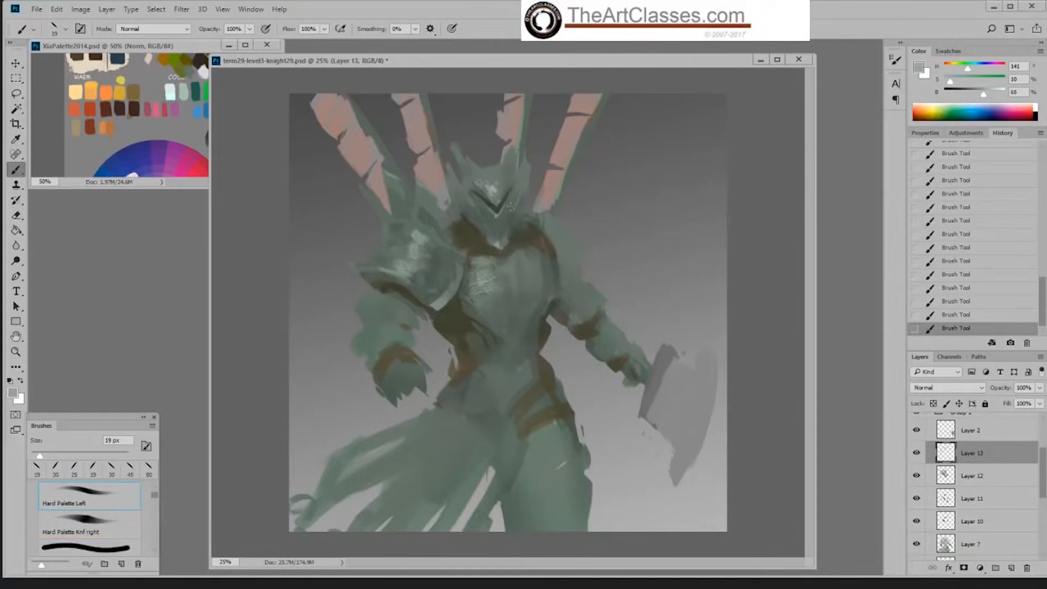
{"action": "left_click", "coordinate": [473, 228], "text": "alt"}
{"action": "key", "text": "bracketright"}
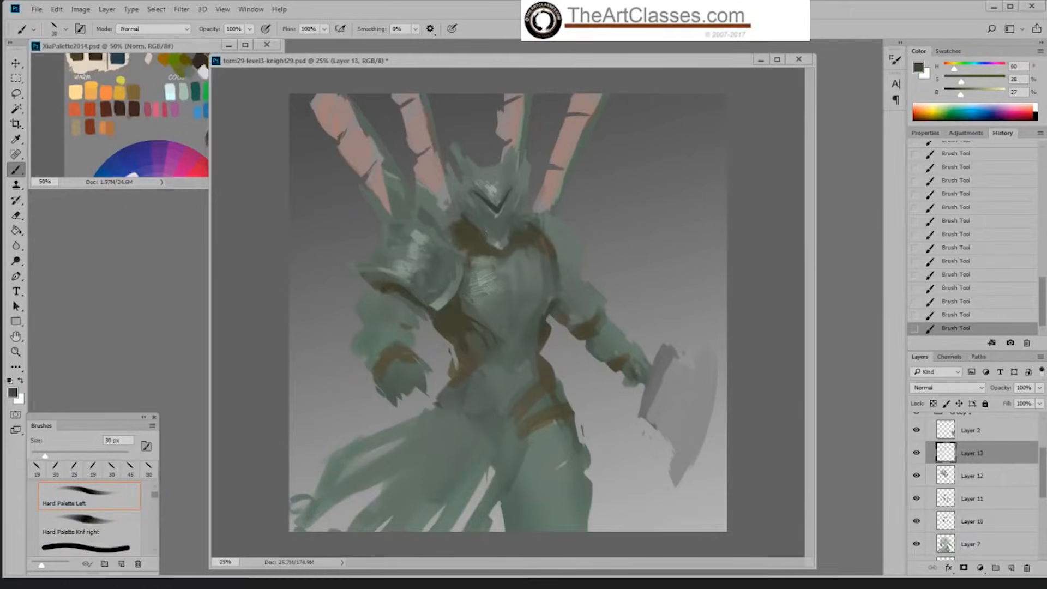
{"action": "key", "text": "bracketleft"}
{"action": "key", "text": "ctrl+z"}
Step: Sample greens around the visor slit and paint tonal touches on the helmet's face plate just below it
{"action": "left_click", "coordinate": [480, 218], "text": "alt"}
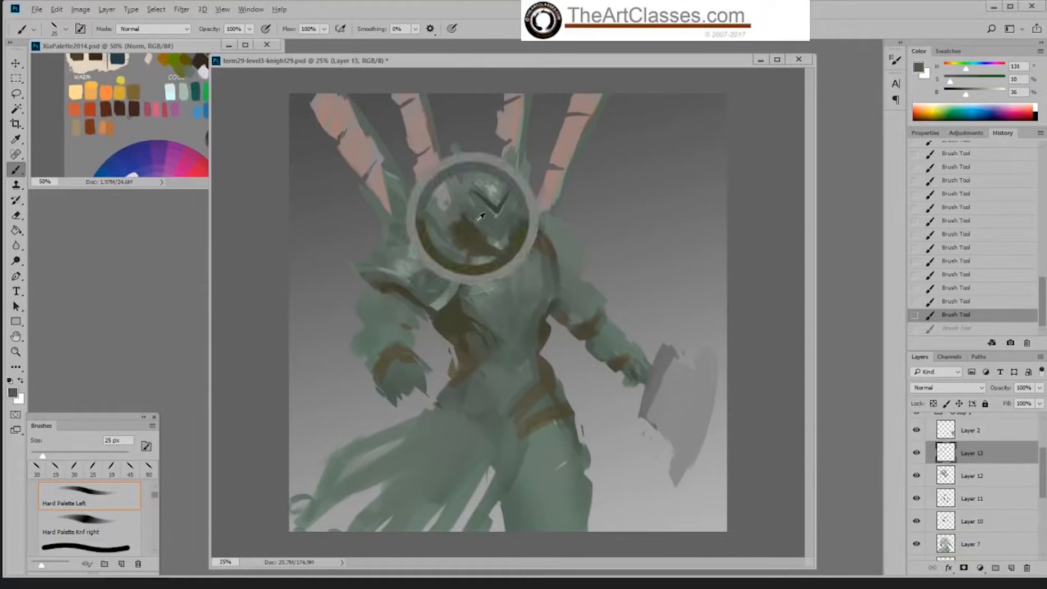
{"action": "left_click", "coordinate": [492, 210], "text": "alt"}
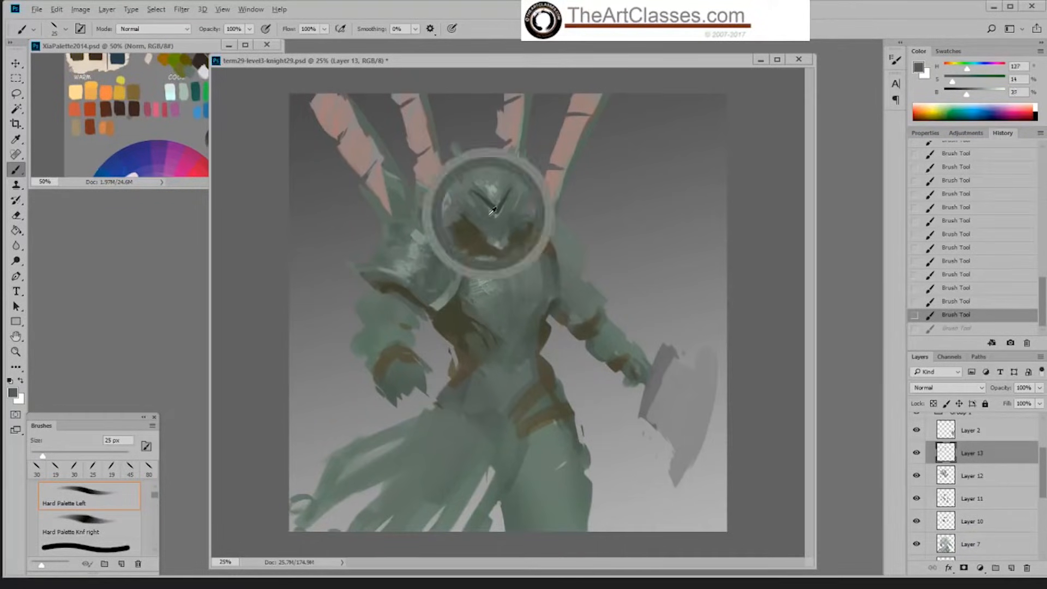
{"action": "left_click_drag", "start_coordinate": [494, 211], "coordinate": [499, 216]}
{"action": "left_click", "coordinate": [491, 219], "text": "alt"}
{"action": "left_click", "coordinate": [501, 219], "text": "alt"}
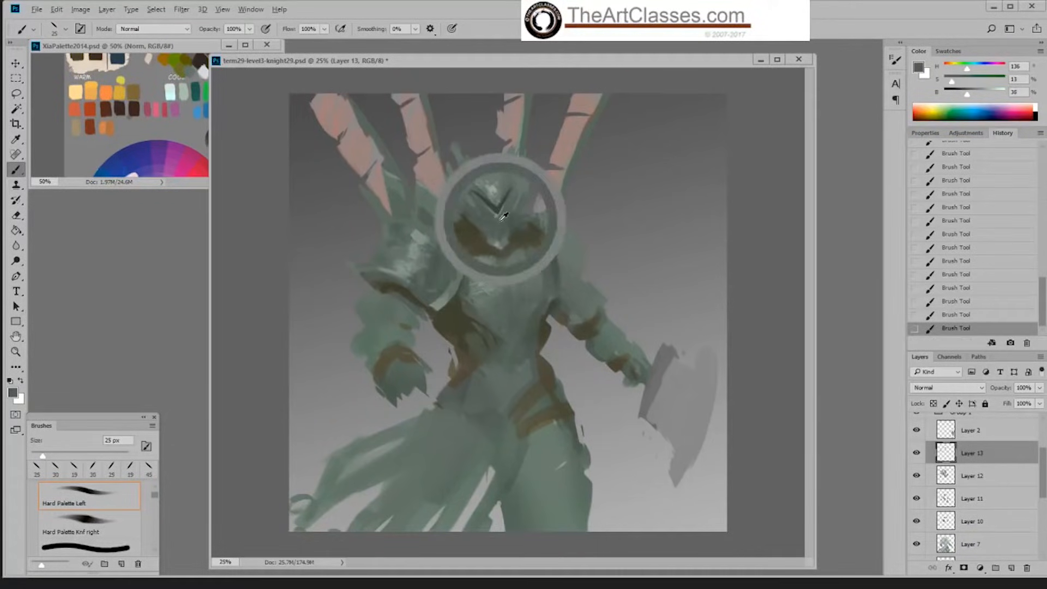
{"action": "left_click", "coordinate": [501, 195], "text": "alt"}
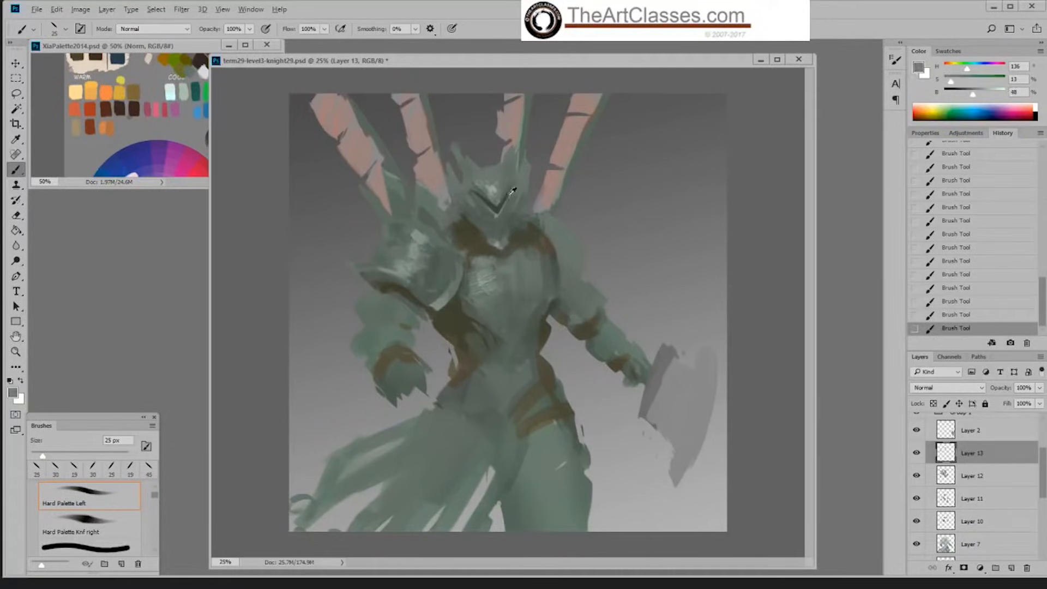
Step: Enlarge the brush to 35 px and, with darkened sampled greens, paint shadows on the helmet's cheek and chin below the visor
{"action": "left_click", "coordinate": [507, 221], "text": "alt"}
{"action": "left_click_drag", "start_coordinate": [964, 95], "coordinate": [954, 82]}
{"action": "key", "text": "bracketright"}
{"action": "key", "text": "bracketright"}
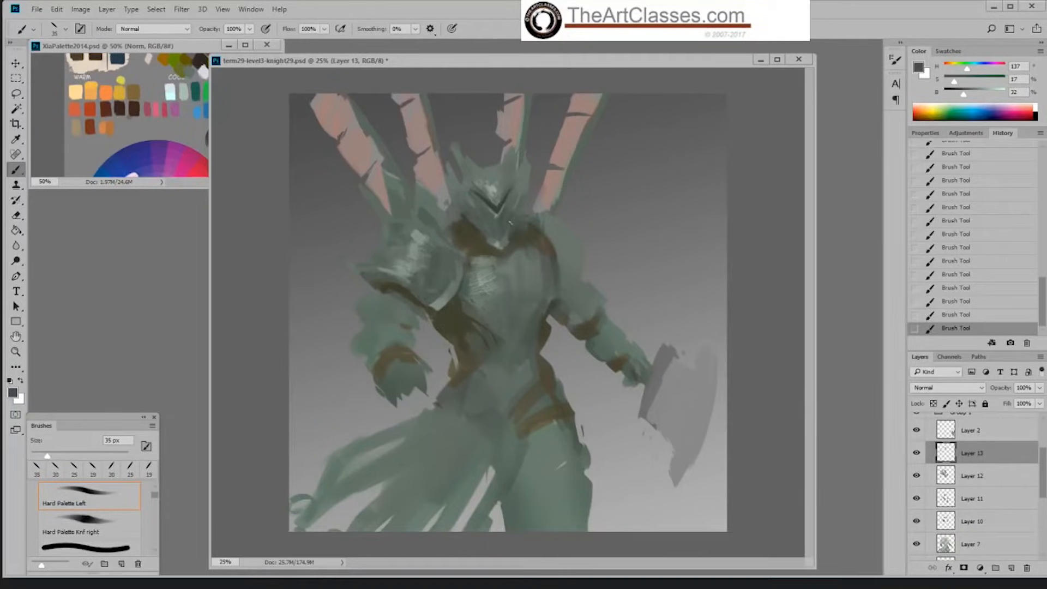
{"action": "left_click", "coordinate": [501, 234], "text": "alt"}
{"action": "left_click", "coordinate": [510, 210], "text": "alt"}
{"action": "left_click_drag", "start_coordinate": [964, 95], "coordinate": [955, 82]}
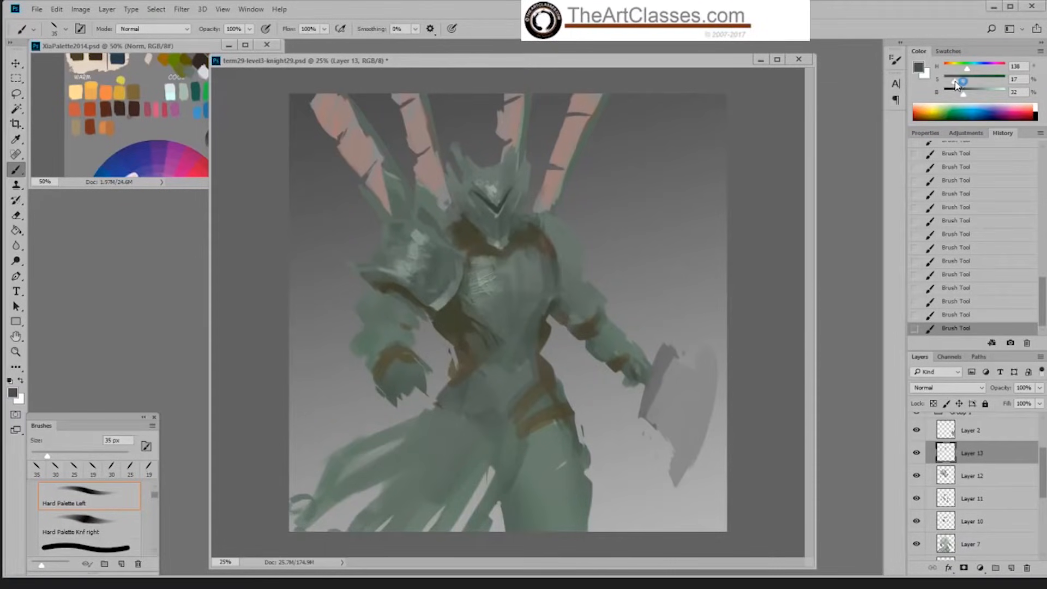
{"action": "left_click", "coordinate": [503, 213], "text": "alt"}
{"action": "left_click_drag", "start_coordinate": [964, 95], "coordinate": [956, 82]}
Step: Sample colours from the brown collar and its surroundings to rework the edges on both sides of the helmet's jaw
{"action": "left_click", "coordinate": [473, 227], "text": "alt"}
{"action": "left_click", "coordinate": [511, 237], "text": "alt"}
{"action": "left_click", "coordinate": [519, 227], "text": "alt"}
{"action": "left_click", "coordinate": [464, 226], "text": "alt"}
{"action": "left_click", "coordinate": [470, 224], "text": "alt"}
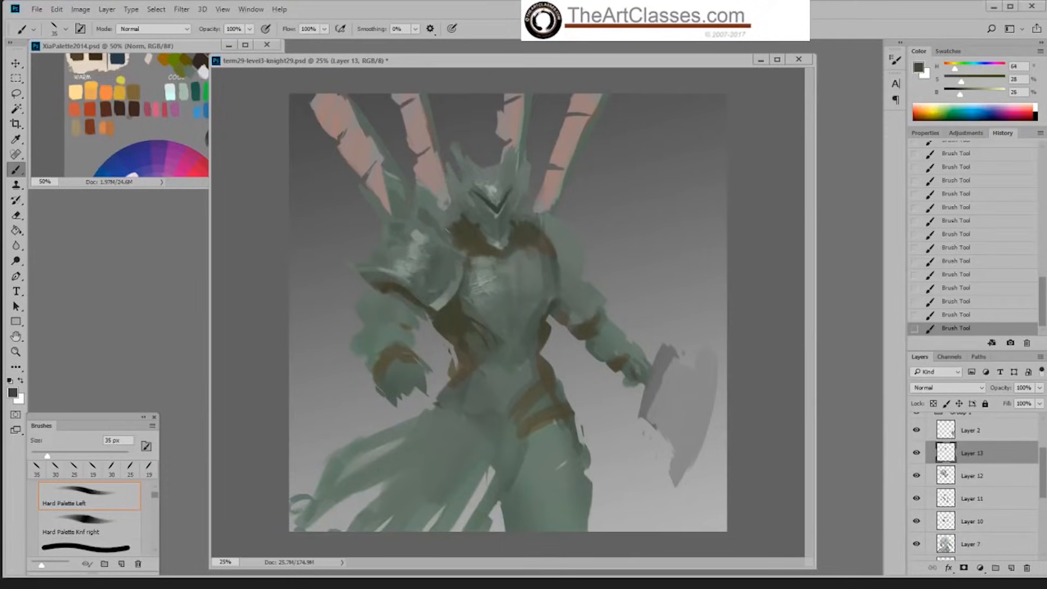
{"action": "left_click", "coordinate": [449, 226], "text": "alt"}
Step: Sample the brow's light green and the visor's dark tones to touch up the edges of the visor slit
{"action": "left_click", "coordinate": [497, 187], "text": "alt"}
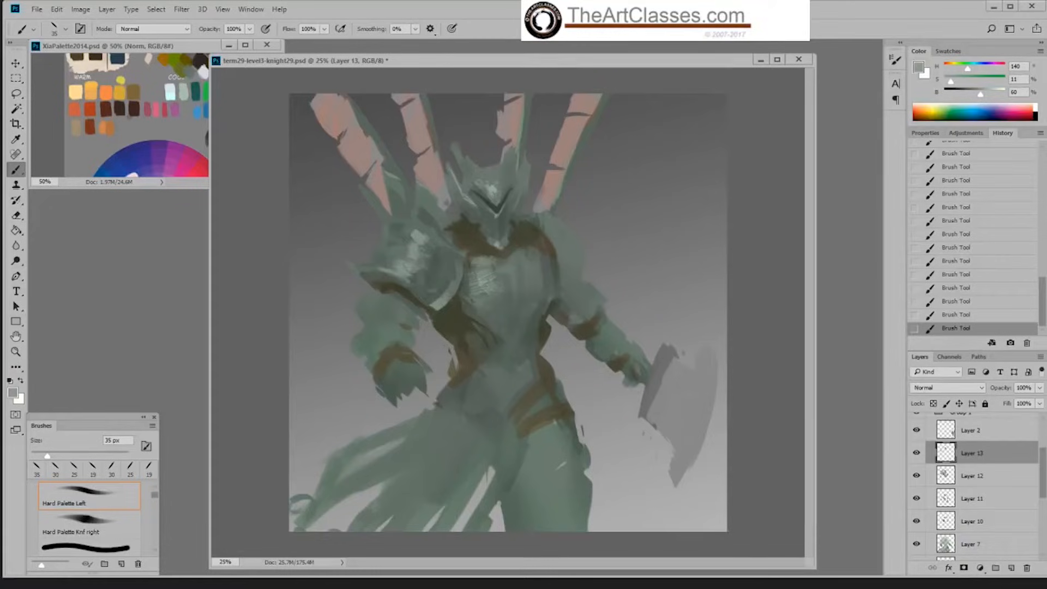
{"action": "left_click", "coordinate": [491, 205], "text": "alt"}
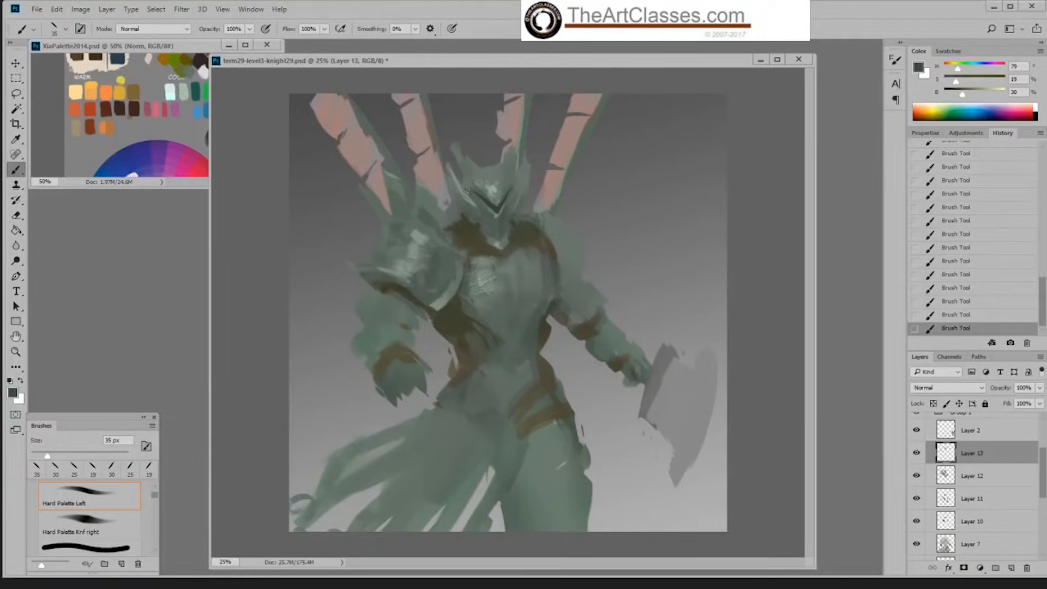
{"action": "left_click", "coordinate": [483, 203], "text": "alt"}
{"action": "left_click", "coordinate": [504, 205], "text": "alt"}
Step: Switch to the Hard Palette Knf right brush at 19 px and sharpen the visor slit's rising right arm in dark green
{"action": "right_click", "coordinate": [551, 165]}
{"action": "double_click", "coordinate": [701, 283]}
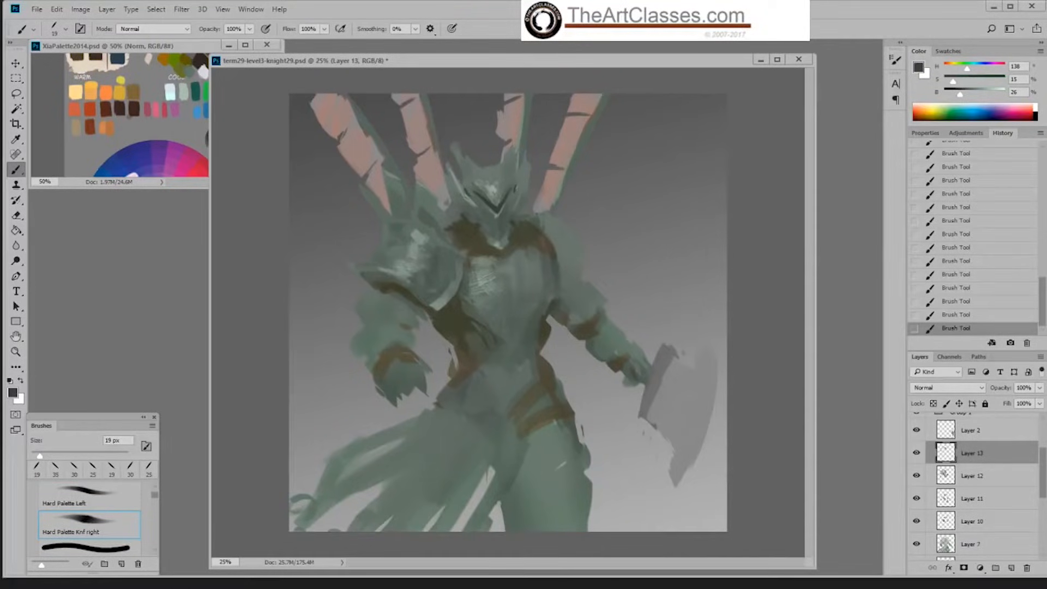
{"action": "left_click", "coordinate": [512, 195], "text": "alt"}
{"action": "left_click", "coordinate": [515, 188], "text": "alt"}
{"action": "left_click", "coordinate": [499, 203], "text": "alt"}
Step: Sample the brow's light green, switch to the Hard Palette Left brush at 35 px, and paint highlights on the helmet's horns
{"action": "left_click", "coordinate": [493, 187], "text": "alt"}
{"action": "right_click", "coordinate": [566, 163]}
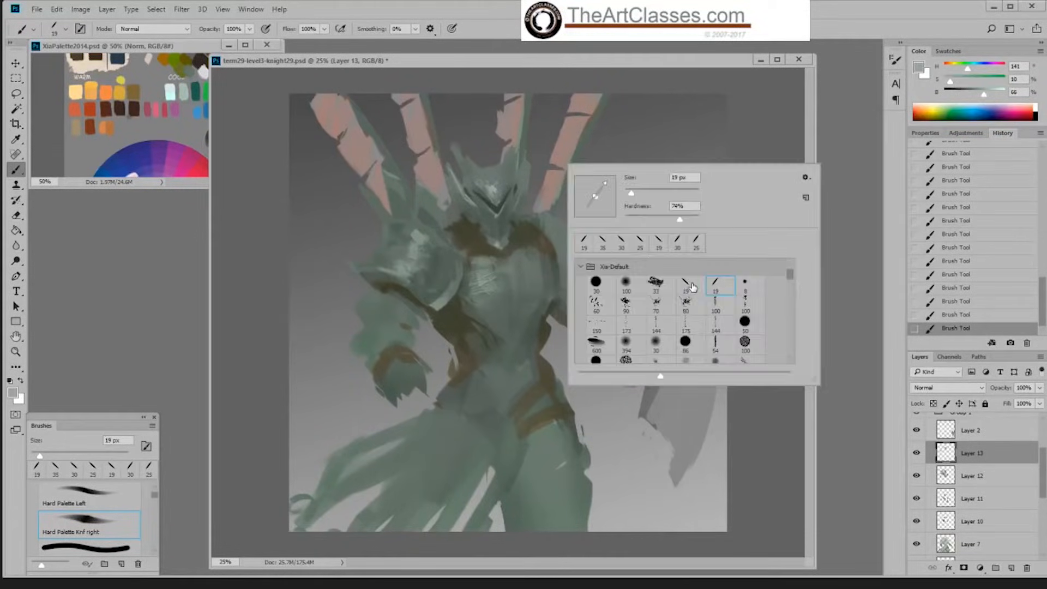
{"action": "double_click", "coordinate": [689, 289]}
{"action": "key", "text": "bracketright"}
{"action": "key", "text": "bracketright"}
{"action": "key", "text": "bracketright"}
{"action": "key", "text": "bracketright"}
{"action": "mouse_move", "coordinate": [512, 147]}
{"action": "left_mouse_down"}
{"action": "mouse_move", "coordinate": [508, 165]}
{"action": "mouse_move", "coordinate": [465, 163]}
{"action": "left_mouse_up"}
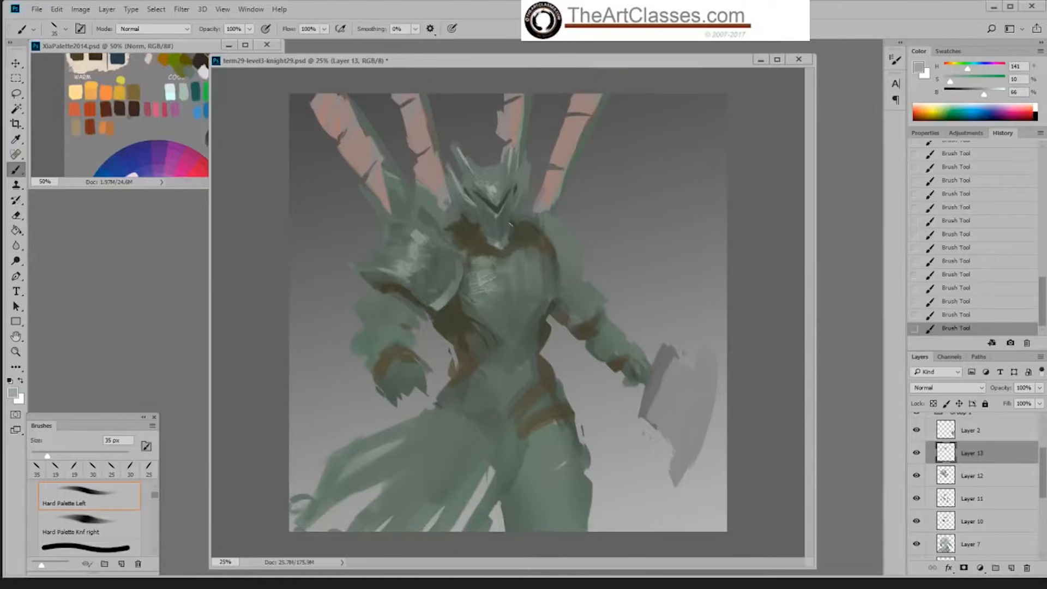
Step: Sample the visor's dark green and shade the helmet with the textured Sampled Brush 3 3, reduced to 90 px
{"action": "left_click", "coordinate": [497, 205], "text": "alt"}
{"action": "right_click", "coordinate": [531, 210]}
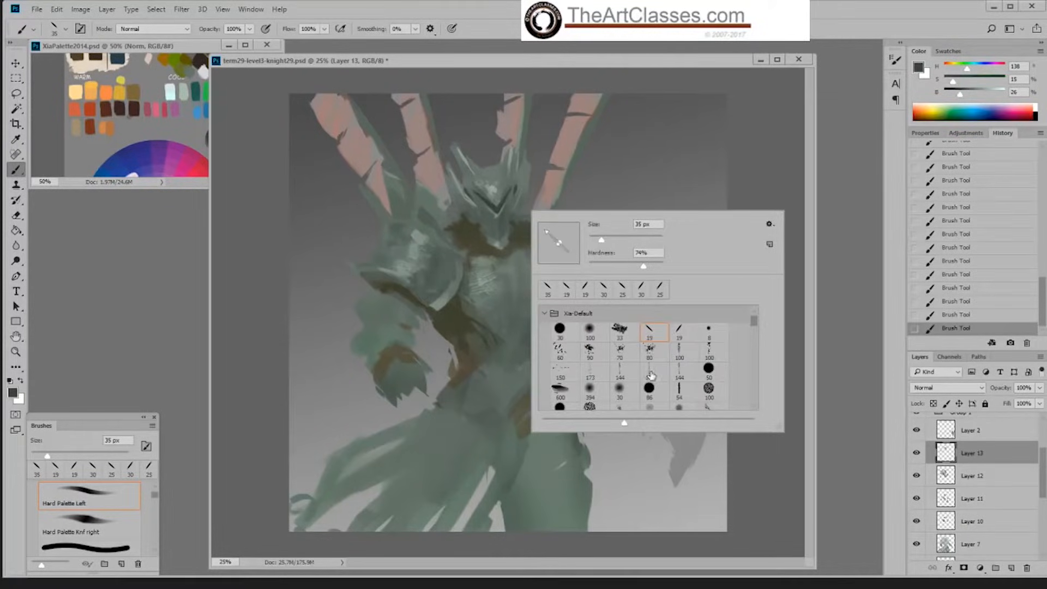
{"action": "double_click", "coordinate": [652, 368]}
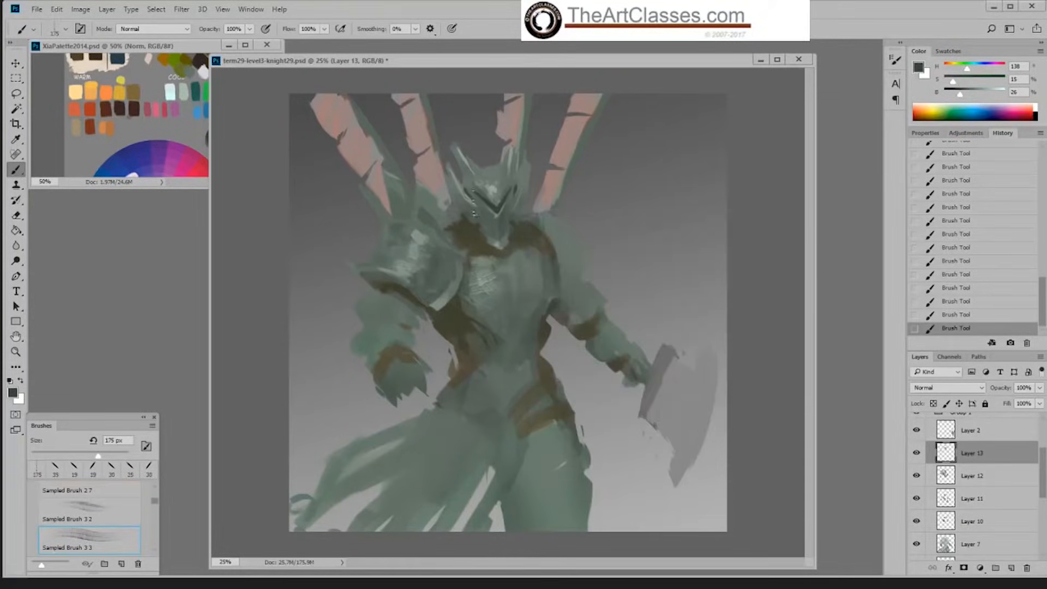
{"action": "key", "text": "bracketleft"}
{"action": "key", "text": "bracketleft"}
{"action": "key", "text": "bracketleft"}
{"action": "key", "text": "bracketleft"}
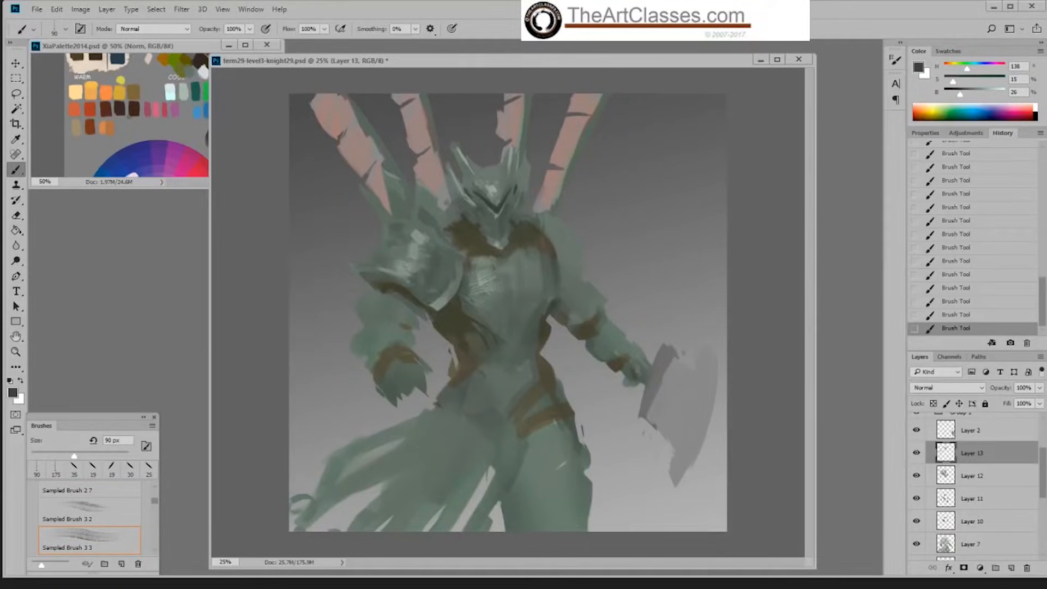
Step: Return to the Hard Palette Left brush, enlarge it to 45 px, and paint light green strokes along both sides of the helmet
{"action": "right_click", "coordinate": [539, 170]}
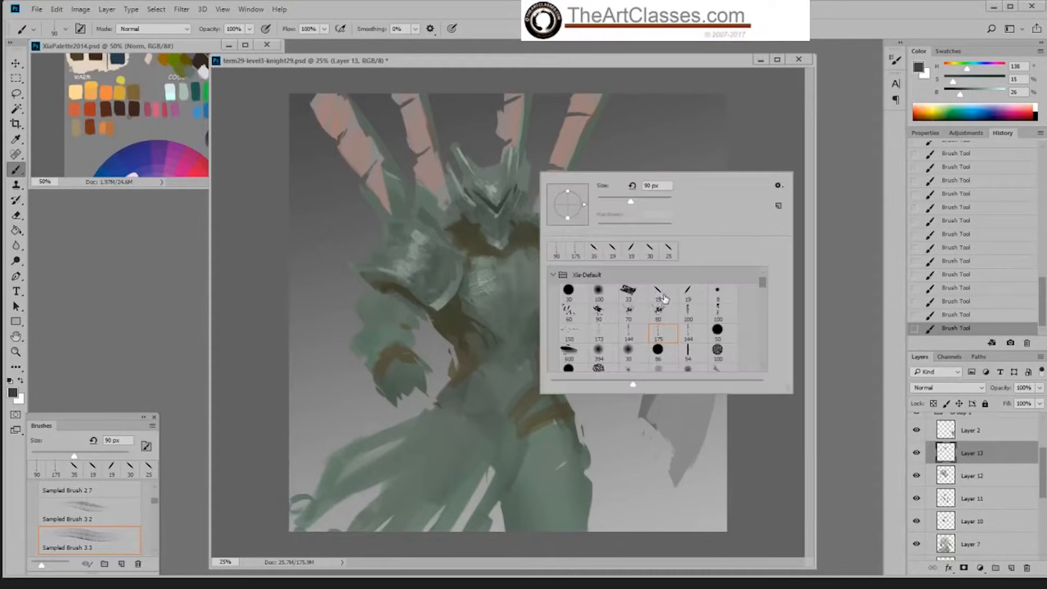
{"action": "double_click", "coordinate": [612, 249]}
{"action": "left_click", "coordinate": [493, 189], "text": "alt"}
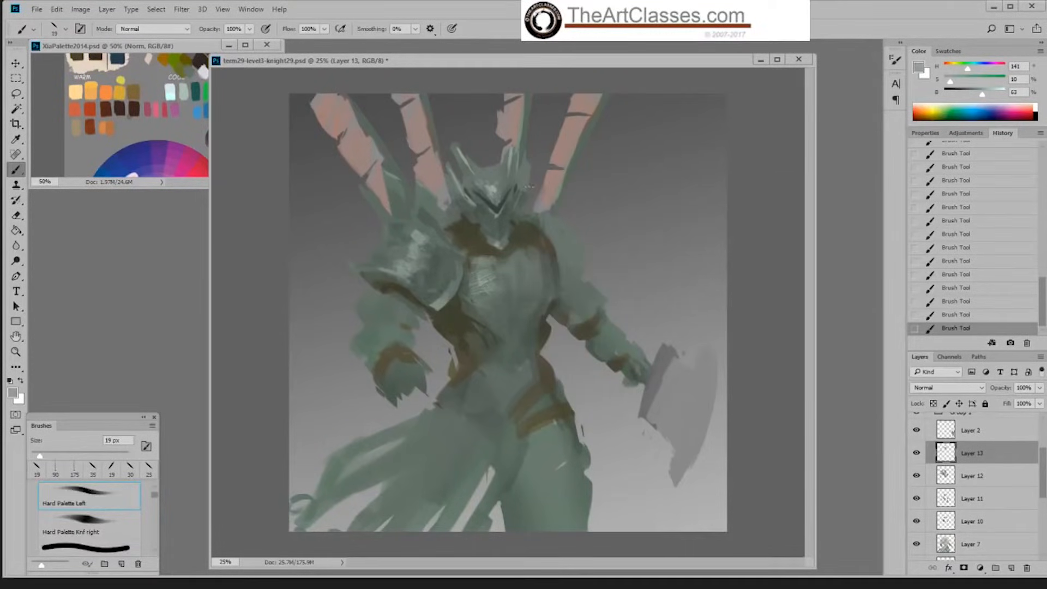
{"action": "key", "text": "bracketright"}
{"action": "key", "text": "bracketright"}
{"action": "key", "text": "bracketright"}
{"action": "key", "text": "bracketright"}
{"action": "mouse_move", "coordinate": [520, 190]}
{"action": "left_mouse_down"}
{"action": "mouse_move", "coordinate": [524, 167]}
{"action": "mouse_move", "coordinate": [526, 197]}
{"action": "left_mouse_up"}
{"action": "key", "text": "bracketleft"}
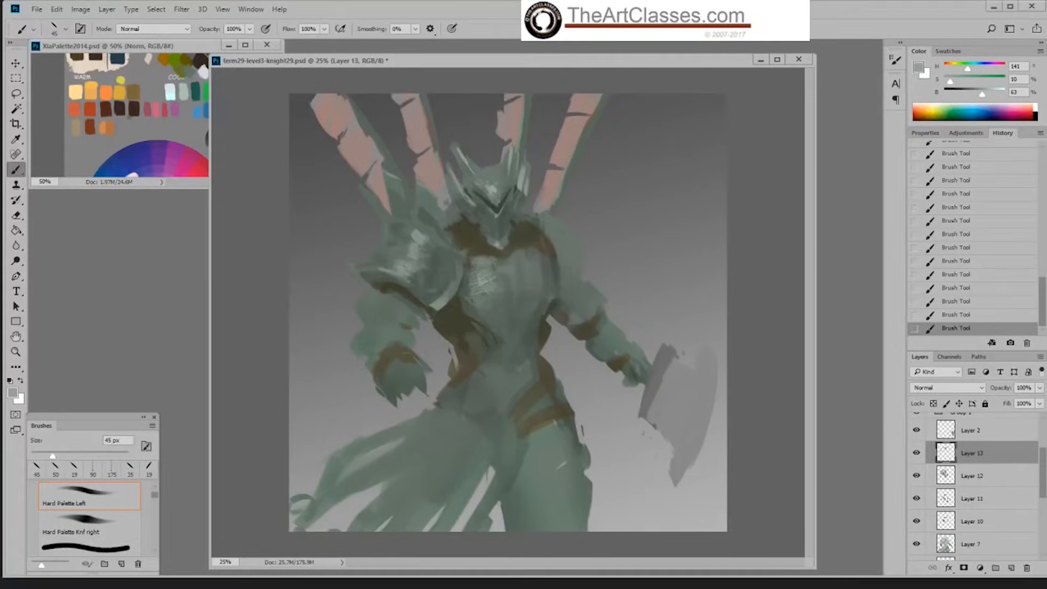
{"action": "left_click_drag", "start_coordinate": [448, 184], "coordinate": [456, 198]}
Step: Sample dark visor greens and refine the visor slit, switching to the Hard Palette Knf right brush at 19 px
{"action": "left_click", "coordinate": [500, 203], "text": "alt"}
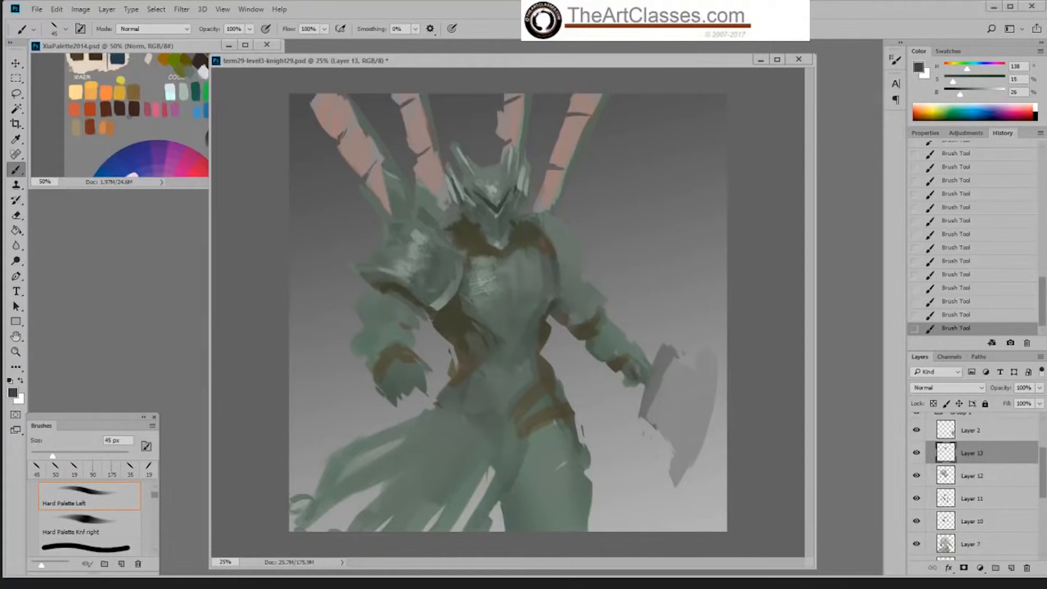
{"action": "left_click", "coordinate": [503, 201], "text": "alt"}
{"action": "left_click", "coordinate": [497, 200], "text": "alt"}
{"action": "right_click", "coordinate": [500, 202]}
{"action": "double_click", "coordinate": [675, 318]}
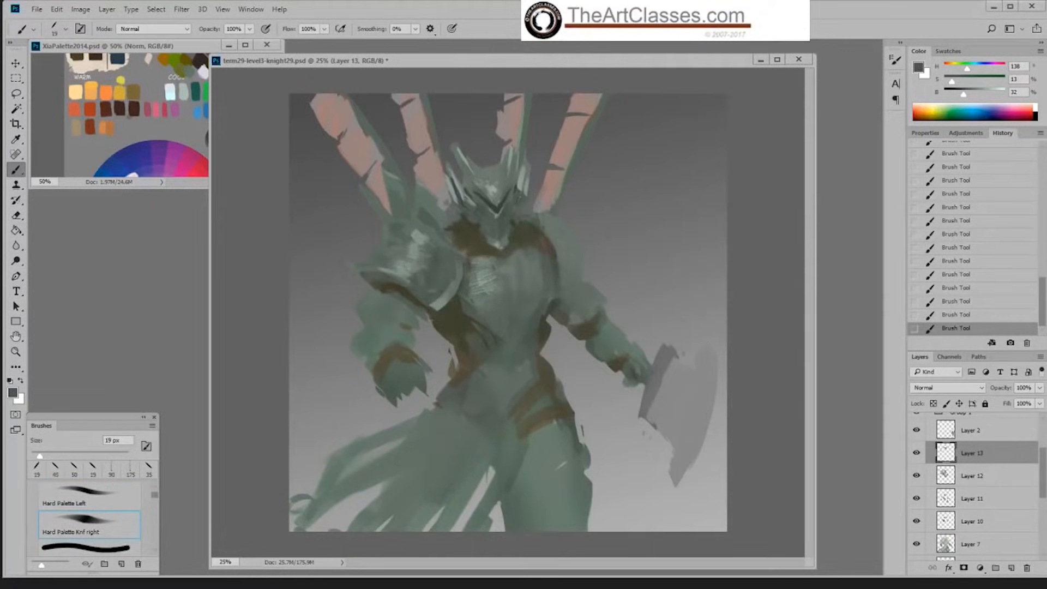
{"action": "left_click", "coordinate": [503, 203], "text": "alt"}
{"action": "left_click", "coordinate": [499, 211], "text": "alt"}
Step: Switch to the textured Sampled Brush 2 13, enlarge it to 150 px, and shade the helmet's right side and brow in dark green
{"action": "left_click", "coordinate": [494, 189], "text": "alt"}
{"action": "right_click", "coordinate": [528, 195]}
{"action": "left_click", "coordinate": [650, 342]}
{"action": "left_click", "coordinate": [773, 157]}
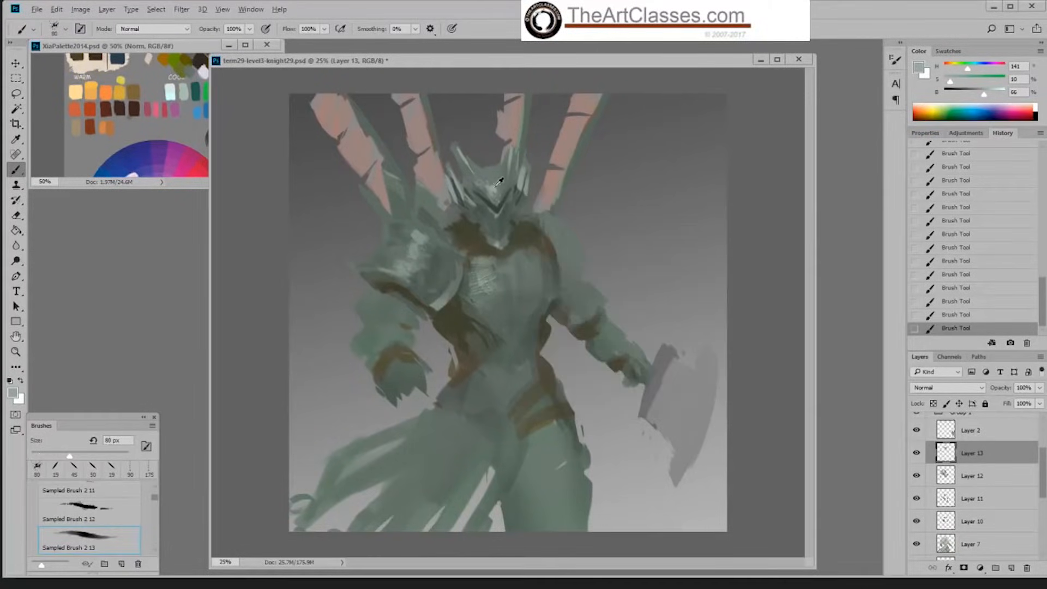
{"action": "left_click", "coordinate": [488, 211], "text": "alt"}
{"action": "key", "text": "]"}
{"action": "key", "text": "]"}
{"action": "key", "text": "]"}
{"action": "key", "text": "]"}
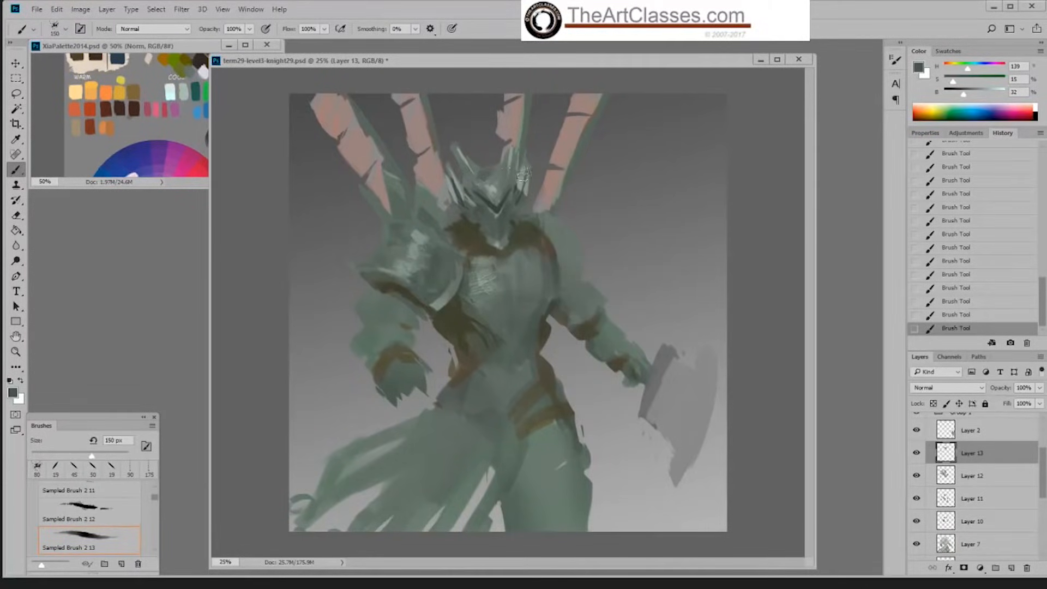
{"action": "left_click_drag", "start_coordinate": [525, 175], "coordinate": [503, 173]}
{"action": "key", "text": "["}
Step: Switch to the Hard Palette Left brush at 30 px and paint highlights on the helmet with the brow's light green
{"action": "right_click", "coordinate": [516, 248]}
{"action": "double_click", "coordinate": [653, 325]}
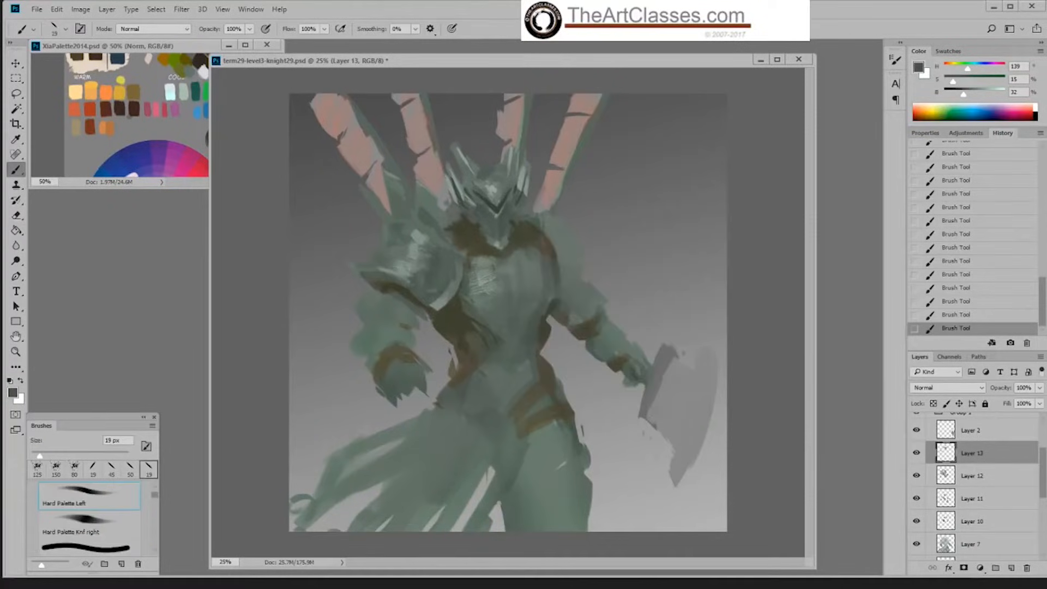
{"action": "left_click", "coordinate": [496, 190], "text": "alt"}
{"action": "key", "text": "bracketright"}
{"action": "key", "text": "bracketright"}
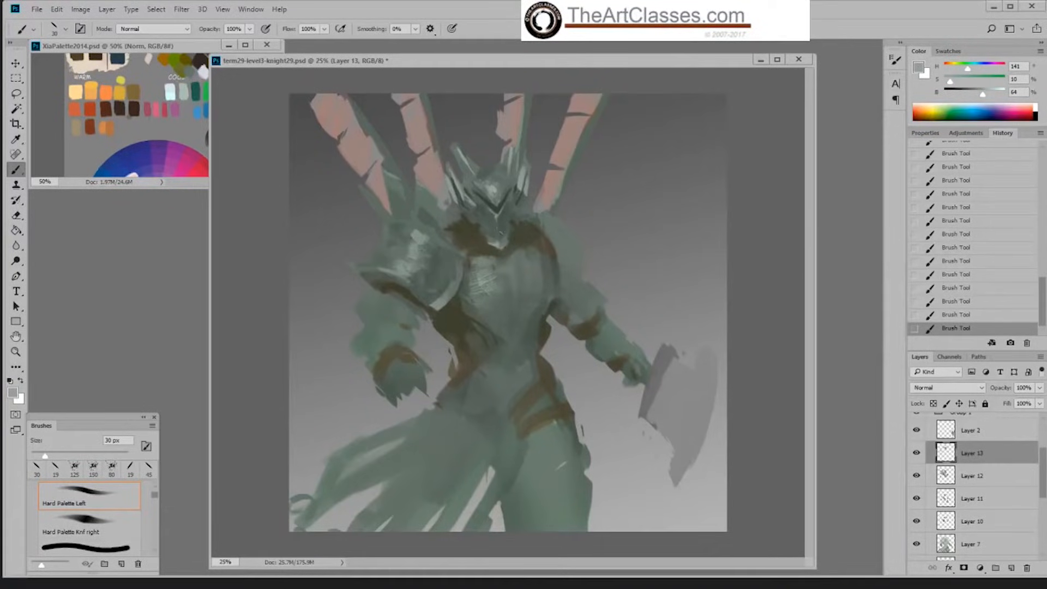
Step: Sample light and dark helmet greens and detail the mouth and chin plates, undoing and restoring the last stroke to compare
{"action": "left_click", "coordinate": [499, 234], "text": "alt"}
{"action": "left_click", "coordinate": [498, 240], "text": "alt"}
{"action": "left_click", "coordinate": [494, 221], "text": "alt"}
{"action": "left_click", "coordinate": [503, 239], "text": "alt"}
{"action": "left_click", "coordinate": [496, 201], "text": "alt"}
{"action": "key", "text": "ctrl+z"}
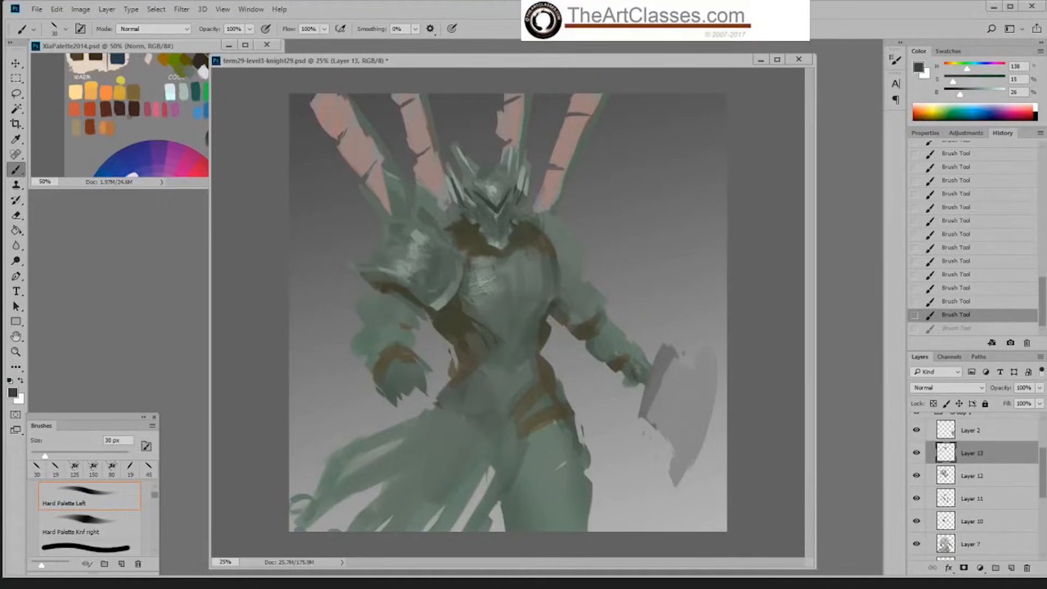
{"action": "key", "text": "ctrl+z"}
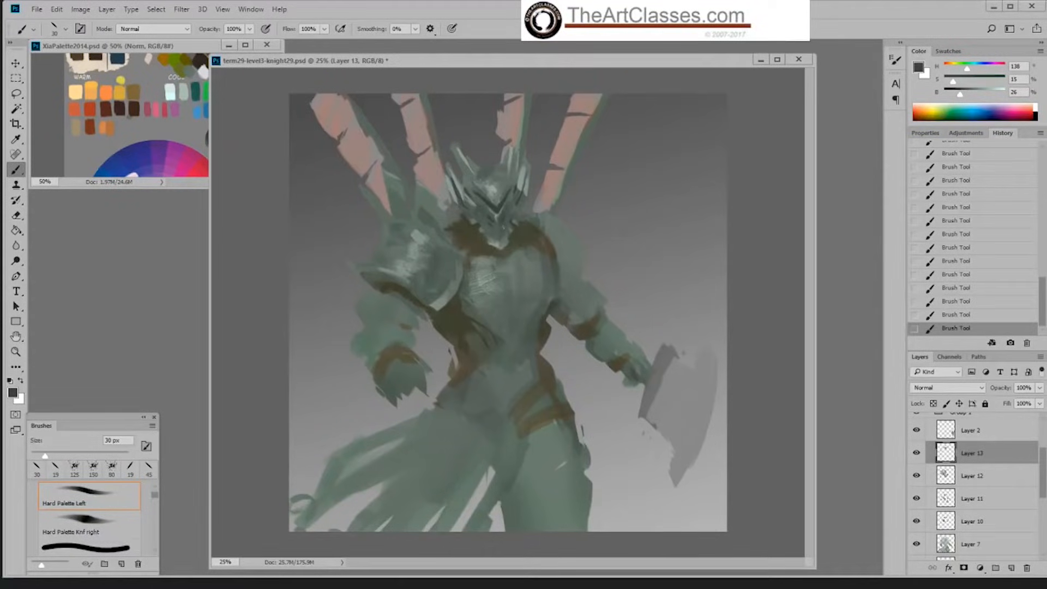
Step: Switch to the Hard Palette Knf right brush at 19 px and refine the chin plates with sampled greens
{"action": "right_click", "coordinate": [569, 144]}
{"action": "double_click", "coordinate": [717, 271]}
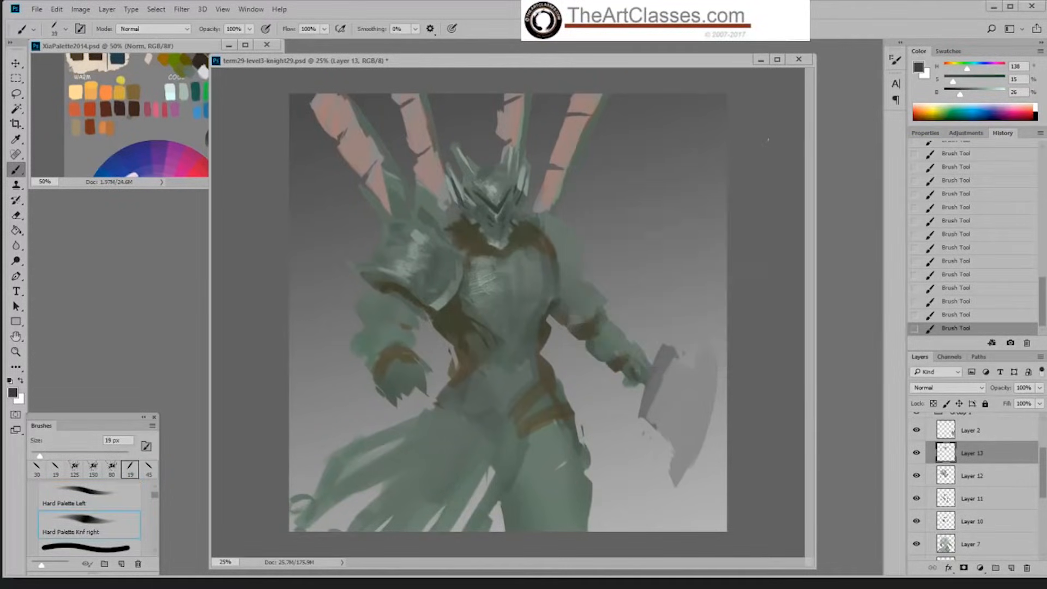
{"action": "left_click", "coordinate": [503, 229], "text": "alt"}
{"action": "left_click", "coordinate": [504, 241], "text": "alt"}
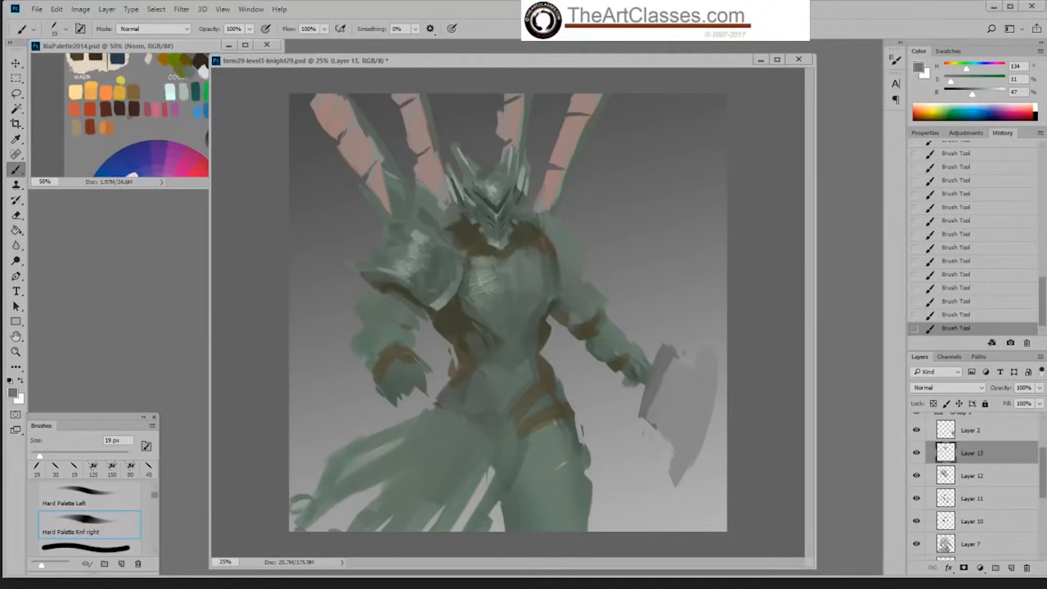
Step: Darken the visor green to 17% saturation and 22% brightness, deepen the visor slit, and sample a dark helmet green
{"action": "left_click", "coordinate": [500, 205], "text": "alt"}
{"action": "left_click_drag", "start_coordinate": [954, 83], "coordinate": [960, 97]}
{"action": "left_click", "coordinate": [503, 200], "text": "alt"}
{"action": "left_click", "coordinate": [468, 162], "text": "alt"}
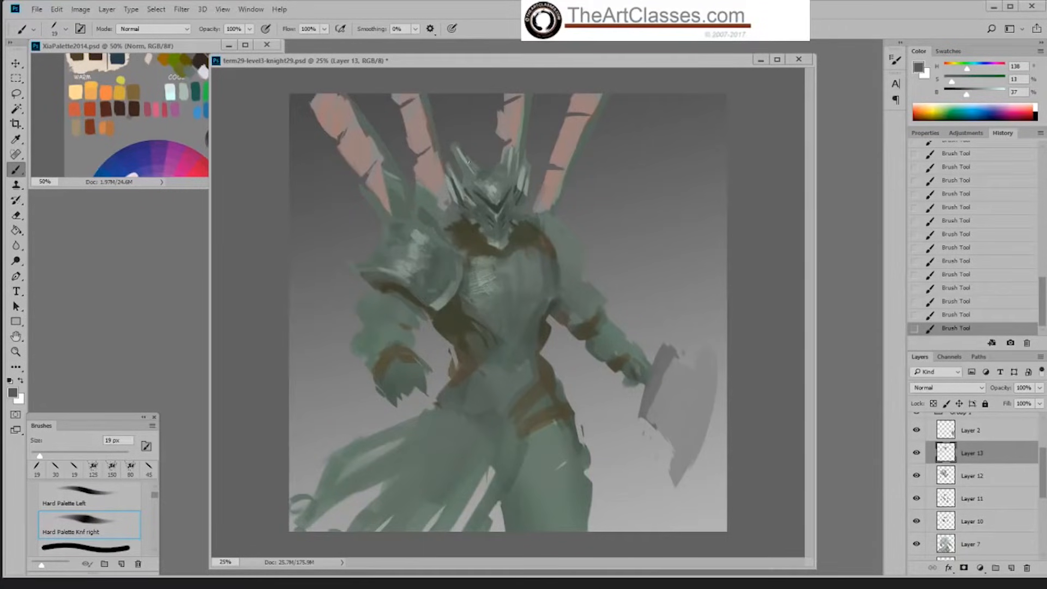
{"action": "left_click", "coordinate": [483, 196], "text": "alt"}
{"action": "right_click", "coordinate": [479, 179]}
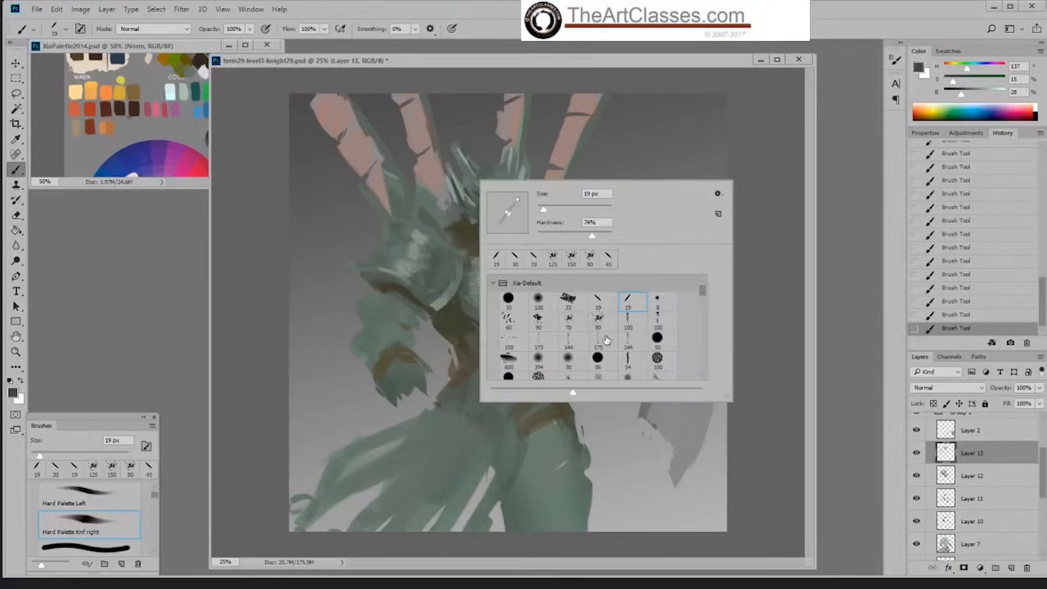
{"action": "left_click_drag", "start_coordinate": [702, 293], "coordinate": [703, 302]}
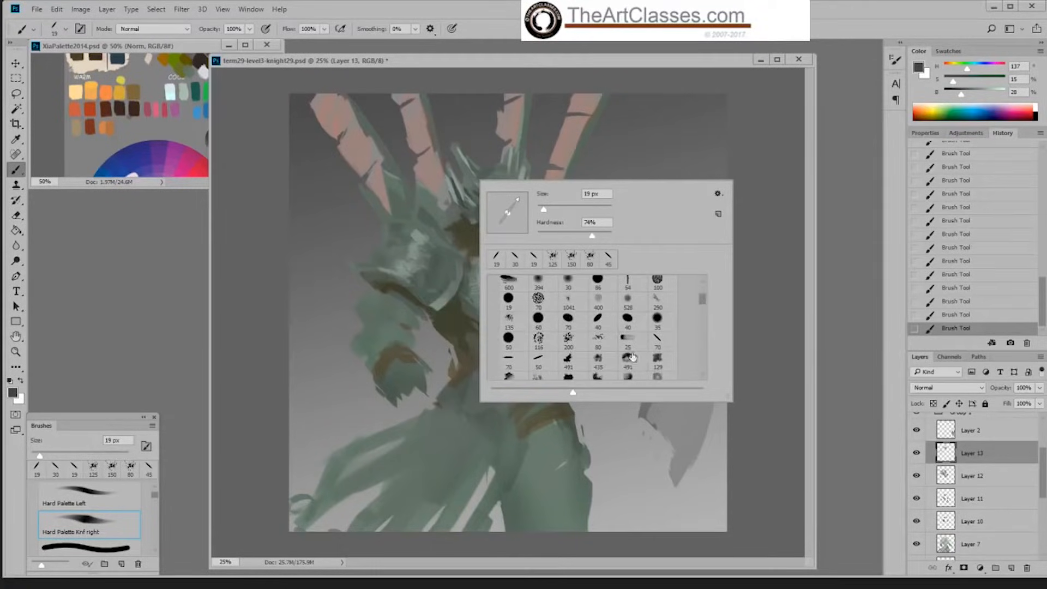
{"action": "double_click", "coordinate": [626, 320]}
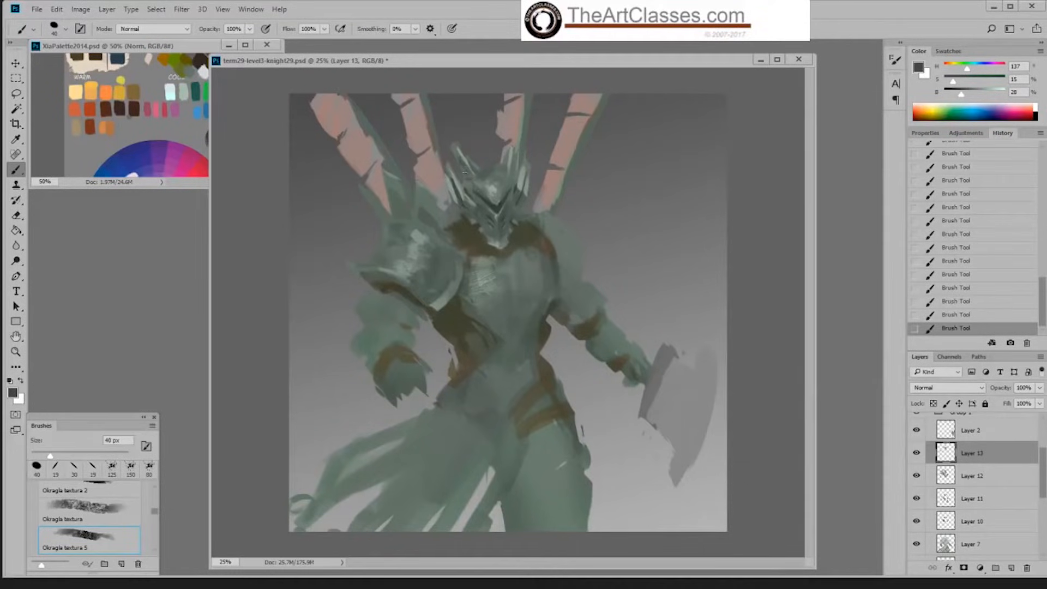
Step: Choose the Hard Palette Knf right brush, enlarge it to 50 px, and paint dark green shading at the base of the left horn
{"action": "right_click", "coordinate": [528, 161]}
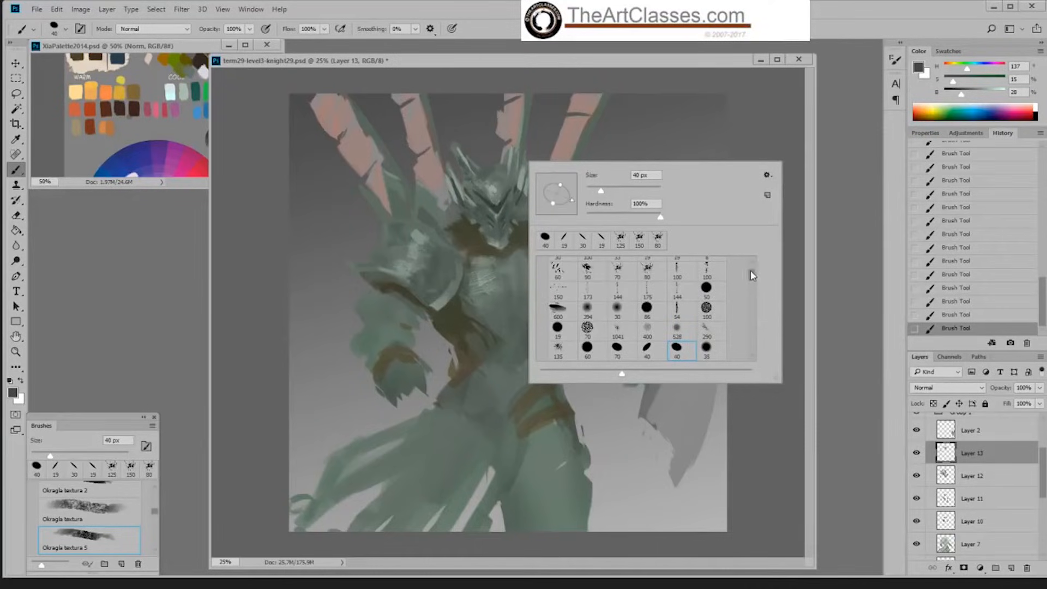
{"action": "left_click_drag", "start_coordinate": [752, 278], "coordinate": [750, 273]}
{"action": "left_click", "coordinate": [676, 277]}
{"action": "left_click", "coordinate": [748, 113]}
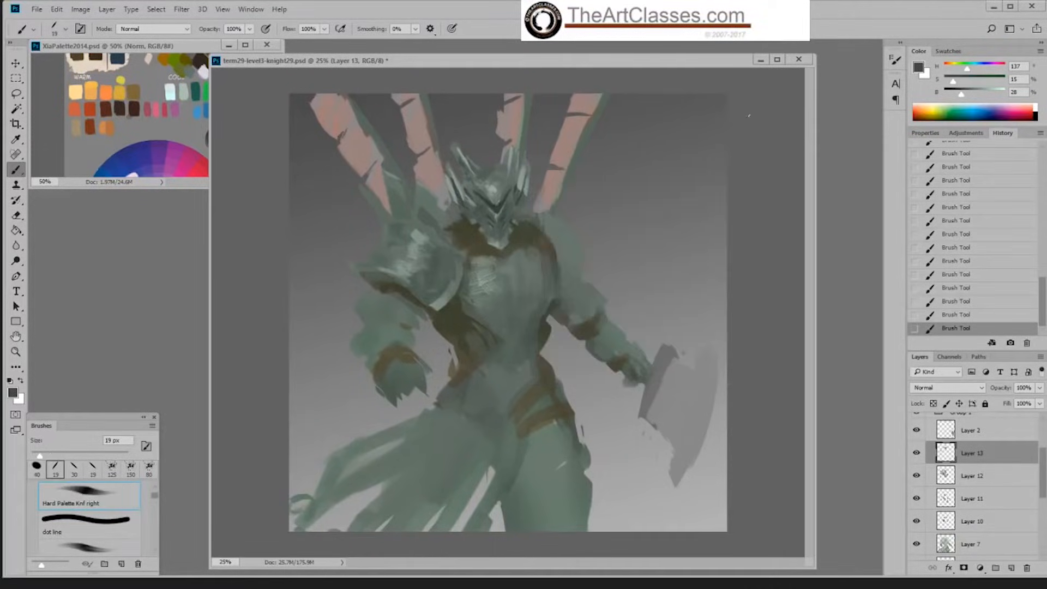
{"action": "key", "text": "bracketright"}
{"action": "key", "text": "bracketright"}
{"action": "key", "text": "bracketright"}
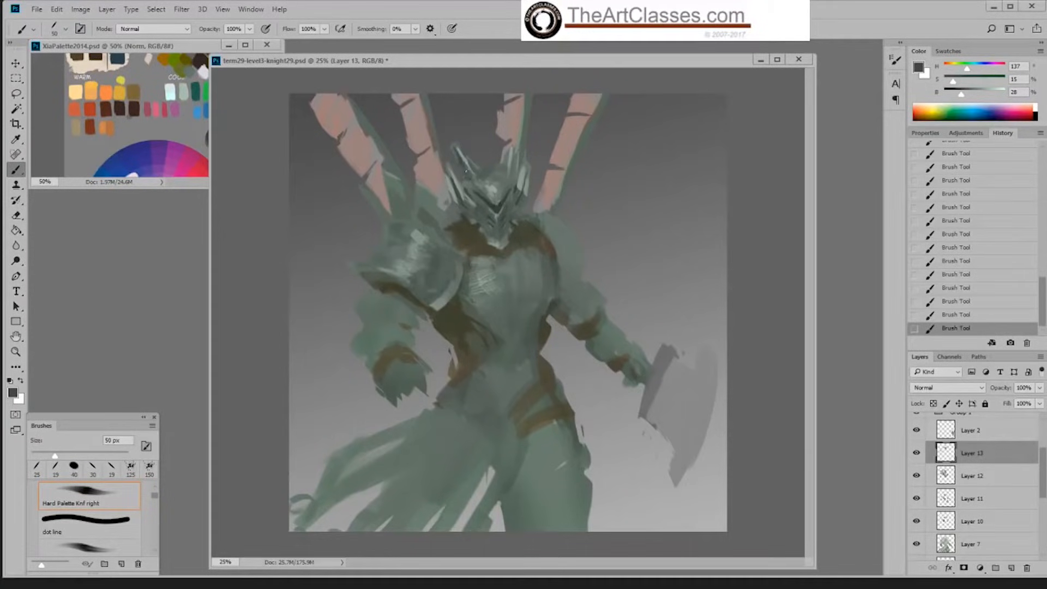
{"action": "left_click_drag", "start_coordinate": [467, 170], "coordinate": [468, 181]}
Step: Shade the base of the right horn, sample lighter greens for the helmet's forehead, and reduce the brush to 40 px
{"action": "left_click_drag", "start_coordinate": [513, 142], "coordinate": [512, 177]}
{"action": "left_click", "coordinate": [511, 186], "text": "alt"}
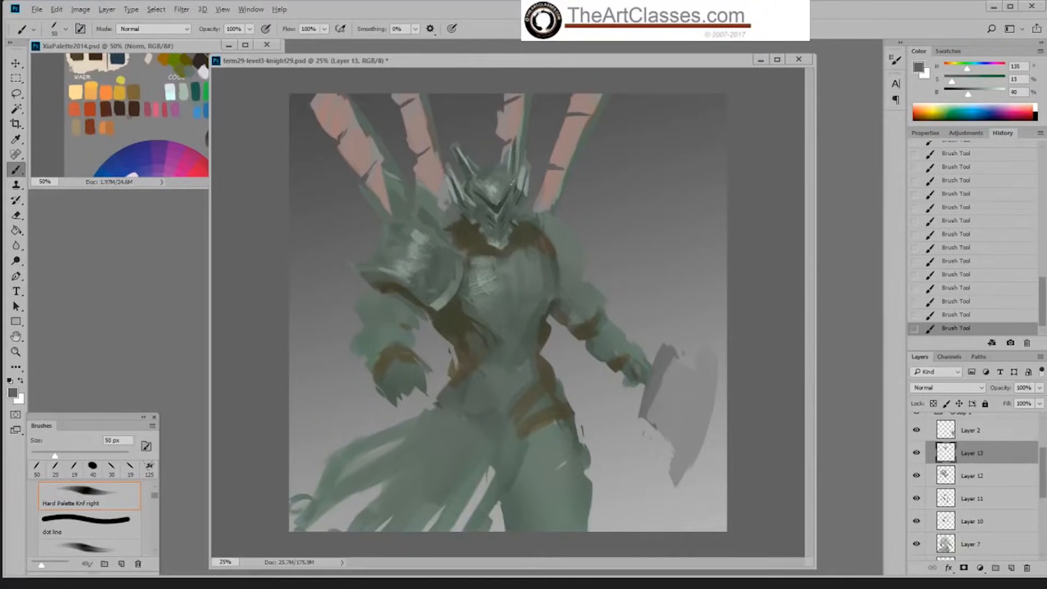
{"action": "left_click", "coordinate": [510, 180], "text": "alt"}
{"action": "left_click", "coordinate": [482, 171], "text": "alt"}
{"action": "left_click", "coordinate": [494, 188], "text": "alt"}
{"action": "left_click", "coordinate": [497, 184], "text": "alt"}
{"action": "key", "text": "bracketleft"}
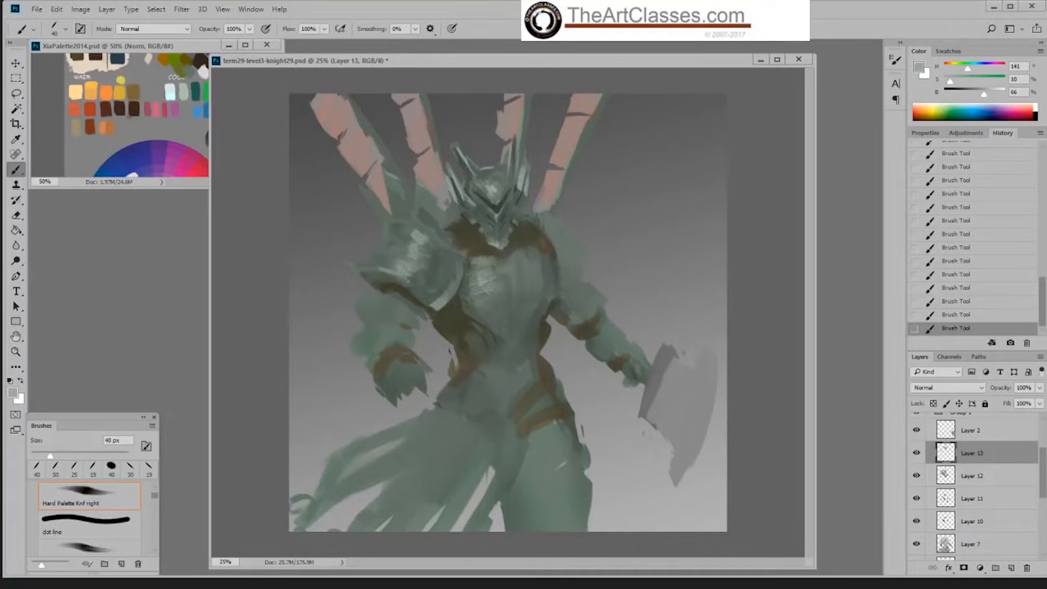
Step: Undo the last stroke and brighten the forehead highlight with a light green at 9% saturation and 78% brightness, reducing the brush to 35 px
{"action": "key", "text": "ctrl+z"}
{"action": "left_click_drag", "start_coordinate": [481, 171], "coordinate": [495, 165]}
{"action": "left_click", "coordinate": [495, 164], "text": "alt"}
{"action": "left_click", "coordinate": [494, 191], "text": "alt"}
{"action": "left_click", "coordinate": [992, 95]}
{"action": "left_click_drag", "start_coordinate": [951, 82], "coordinate": [949, 82]}
{"action": "key", "text": "bracketleft"}
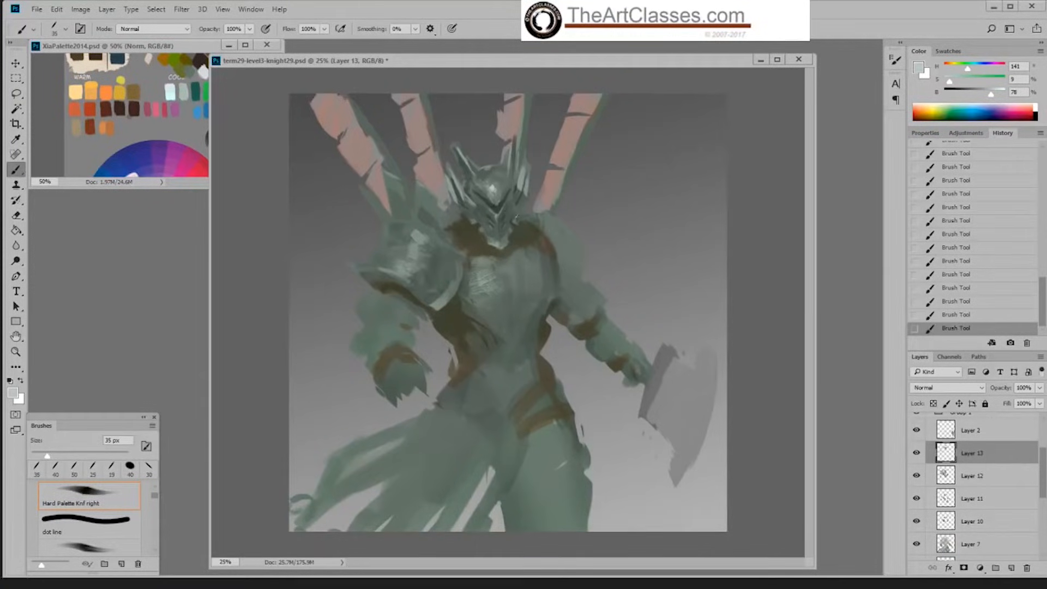
{"action": "right_click", "coordinate": [527, 195]}
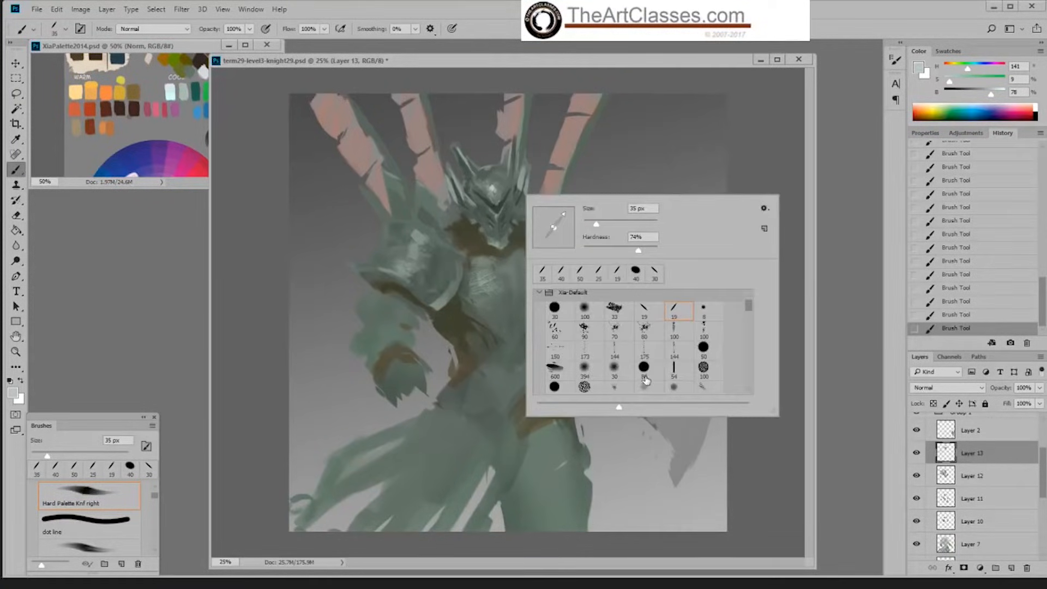
{"action": "left_click", "coordinate": [643, 380]}
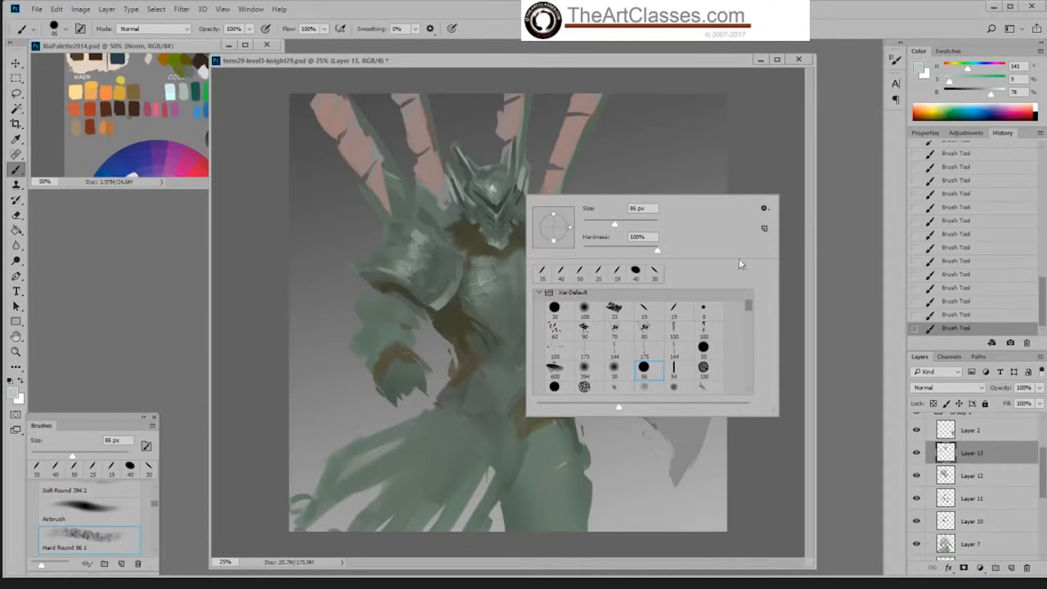
{"action": "key", "text": "Return"}
{"action": "key", "text": "bracketleft"}
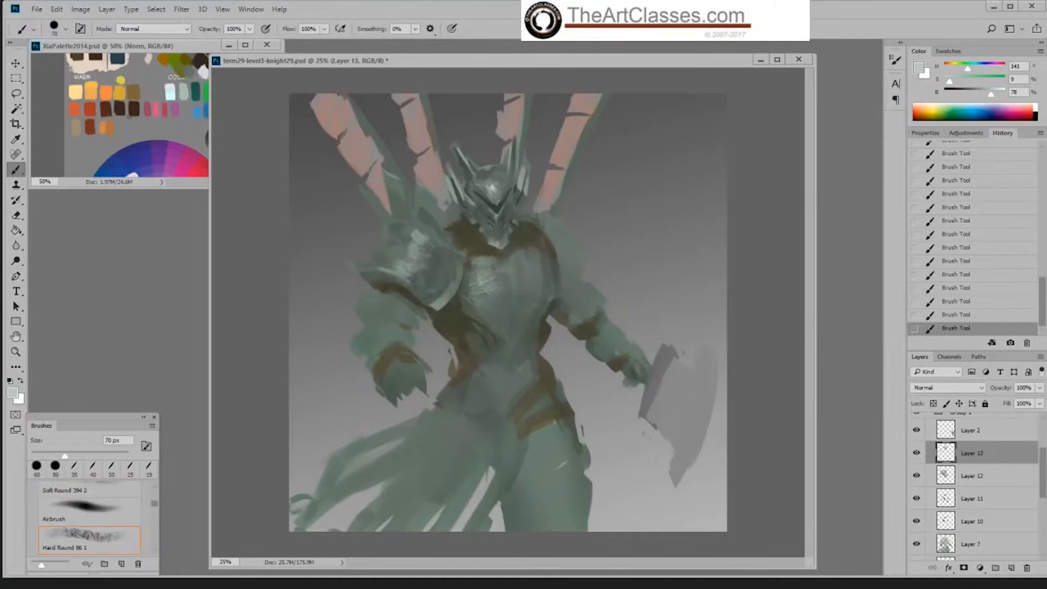
{"action": "key", "text": "bracketleft"}
{"action": "key", "text": "bracketleft"}
{"action": "left_click", "coordinate": [954, 317]}
Step: Choose the Hard Palette Knf right brush at 19 px, revert the last stroke, and paint a light edge below the visor
{"action": "right_click", "coordinate": [583, 241]}
{"action": "left_click", "coordinate": [734, 363]}
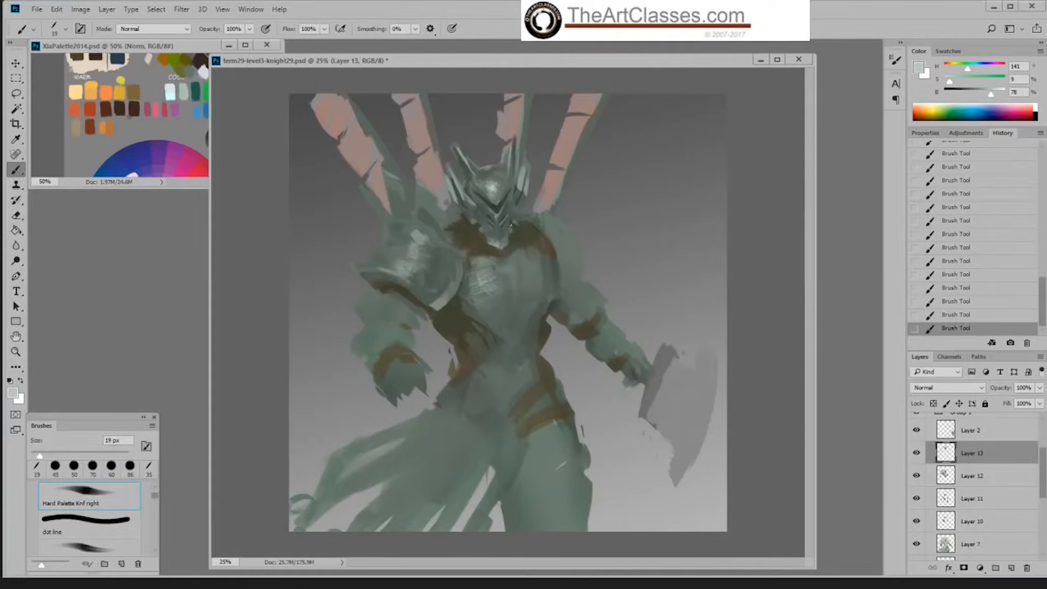
{"action": "left_click", "coordinate": [958, 315]}
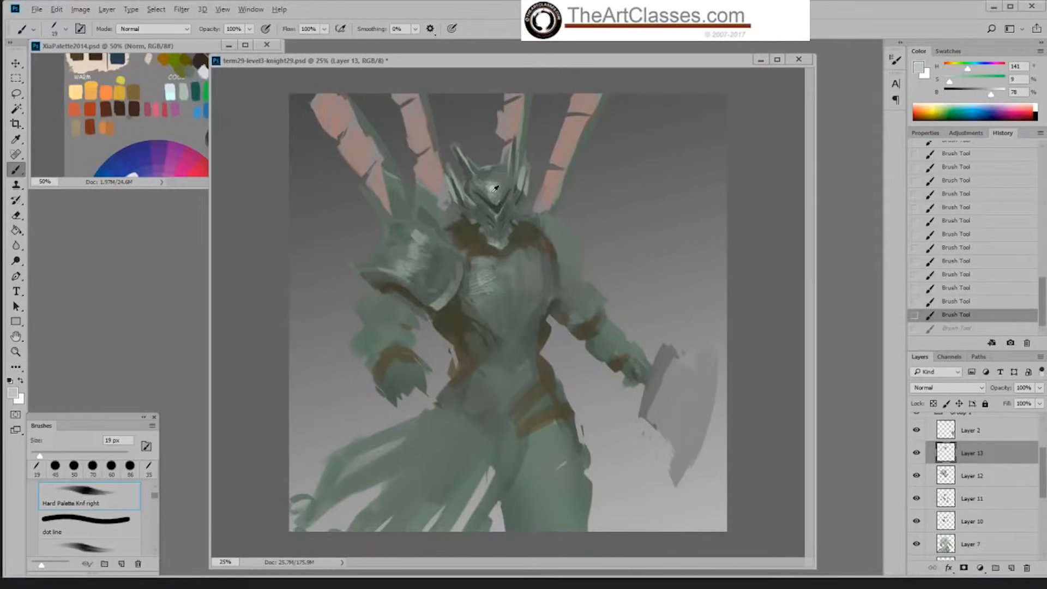
{"action": "left_click", "coordinate": [497, 207], "text": "alt"}
{"action": "left_click_drag", "start_coordinate": [496, 208], "coordinate": [494, 215]}
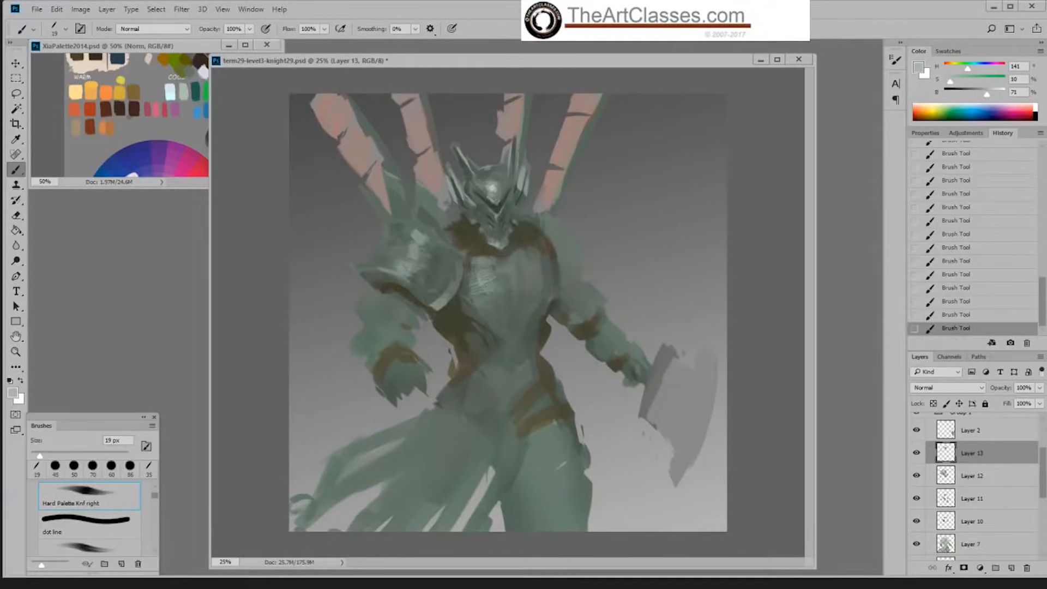
Step: Sample the forehead's light green and paint highlights along the plate edges below the visor
{"action": "left_click", "coordinate": [496, 185], "text": "alt"}
{"action": "left_click", "coordinate": [498, 216], "text": "alt"}
{"action": "left_click_drag", "start_coordinate": [510, 208], "coordinate": [500, 216]}
{"action": "left_click", "coordinate": [498, 216], "text": "alt"}
{"action": "left_click", "coordinate": [492, 212], "text": "alt"}
{"action": "left_click", "coordinate": [494, 185], "text": "alt"}
Step: Revert the last highlight stroke and refine the right side of the chin plate with a sampled mid green
{"action": "left_click", "coordinate": [969, 317]}
{"action": "left_click", "coordinate": [505, 224], "text": "alt"}
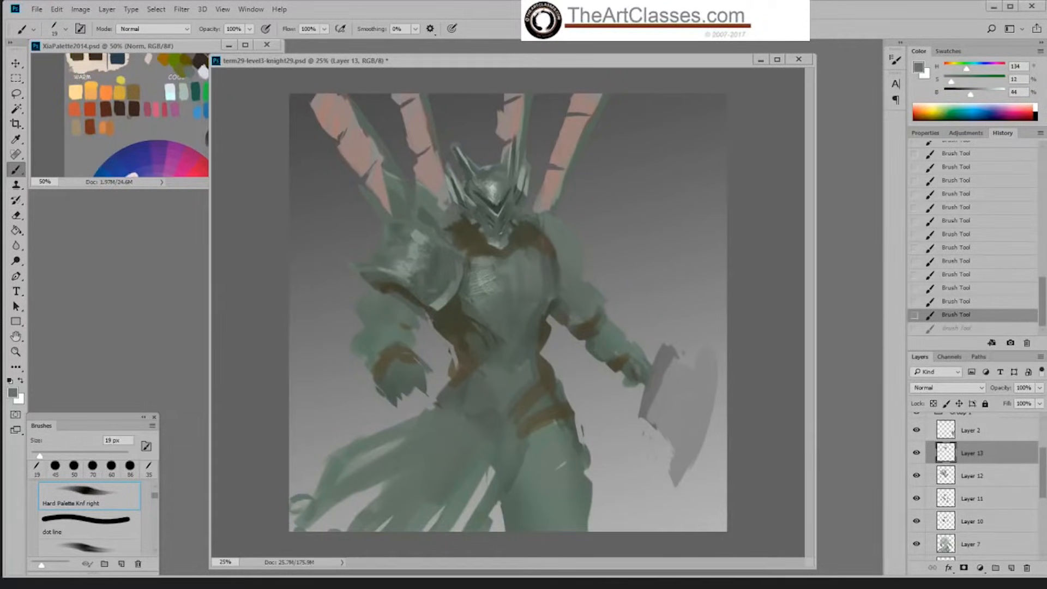
{"action": "left_click_drag", "start_coordinate": [505, 221], "coordinate": [500, 228]}
Step: Switch to the Hard Palette Left brush at 45 px and darken the helmet's left cheek with a sampled dark green
{"action": "right_click", "coordinate": [536, 200]}
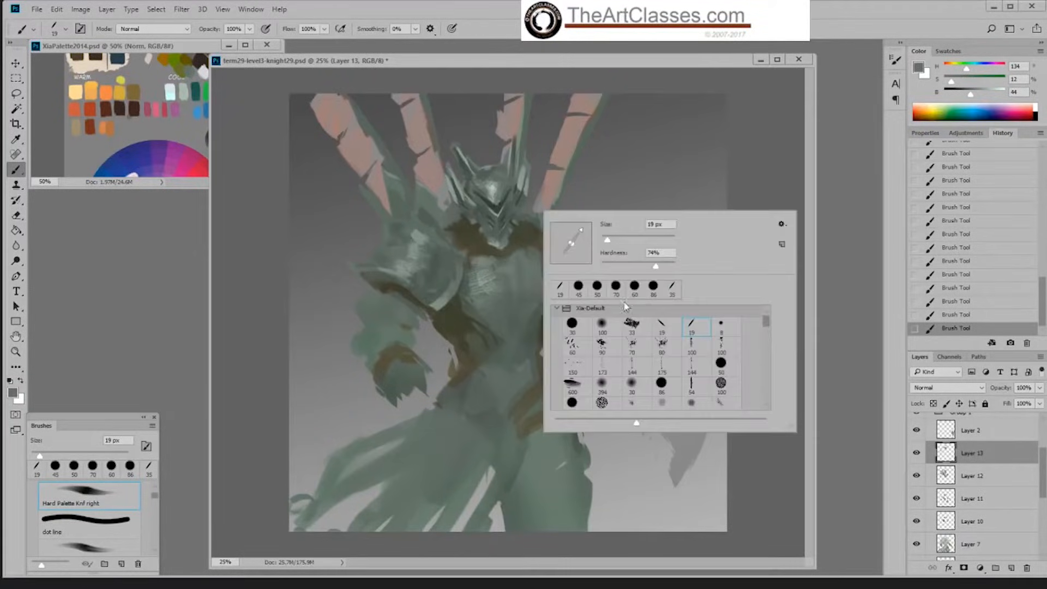
{"action": "double_click", "coordinate": [665, 328]}
{"action": "left_click", "coordinate": [514, 236], "text": "alt"}
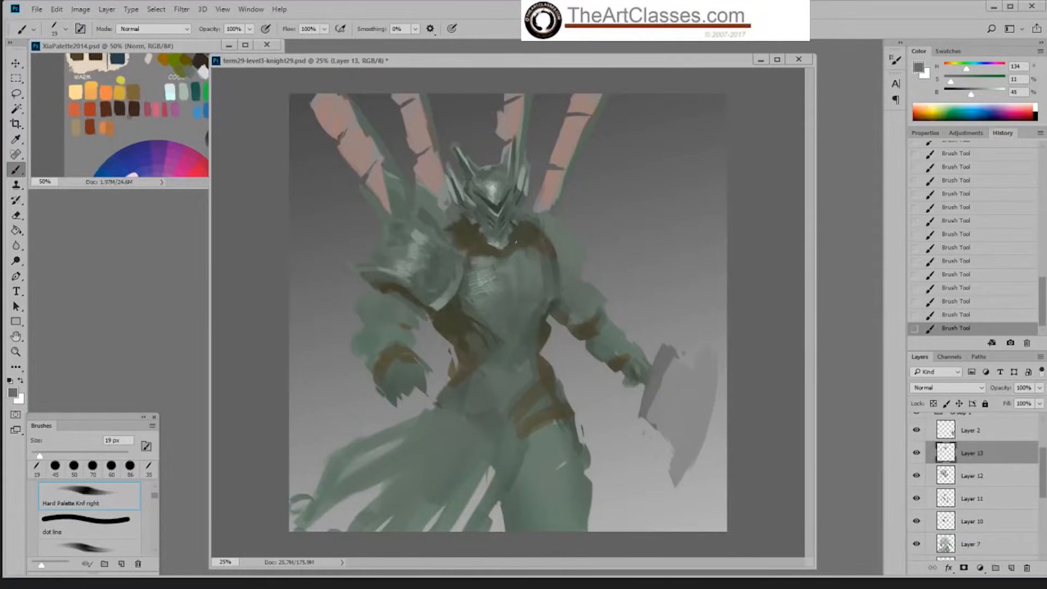
{"action": "right_click", "coordinate": [514, 237]}
{"action": "double_click", "coordinate": [667, 370]}
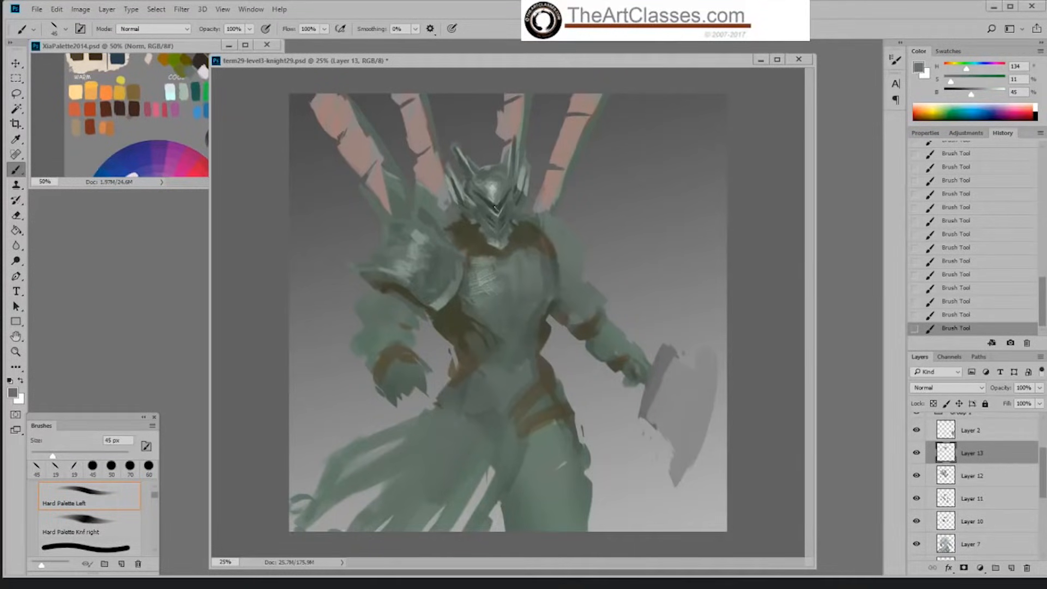
{"action": "key", "text": "alt"}
{"action": "left_click", "coordinate": [480, 207], "text": "alt"}
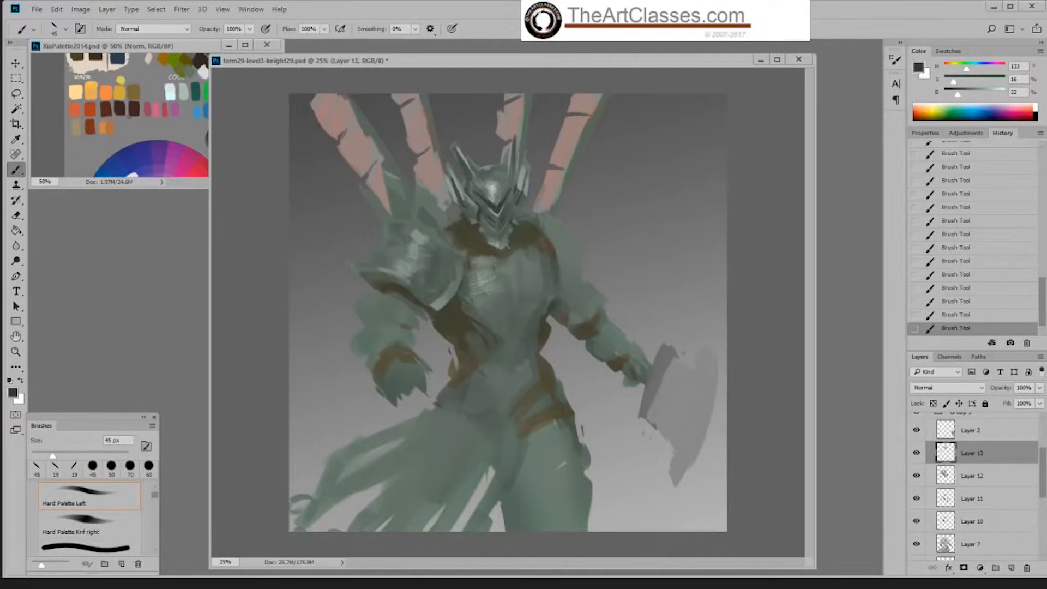
Step: Undo and restore the last two strokes to compare, reduce the brush to 20 px, and step back several helmet strokes
{"action": "key", "text": "ctrl+alt+z"}
{"action": "key", "text": "ctrl+alt+z"}
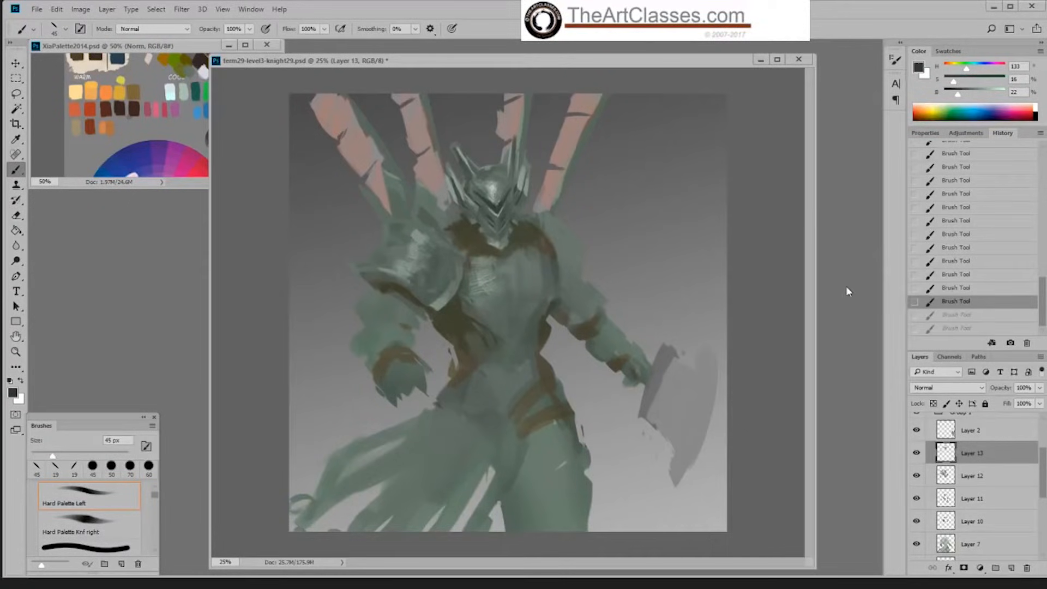
{"action": "key", "text": "bracketleft"}
{"action": "key", "text": "ctrl+shift+z"}
{"action": "key", "text": "ctrl+shift+z"}
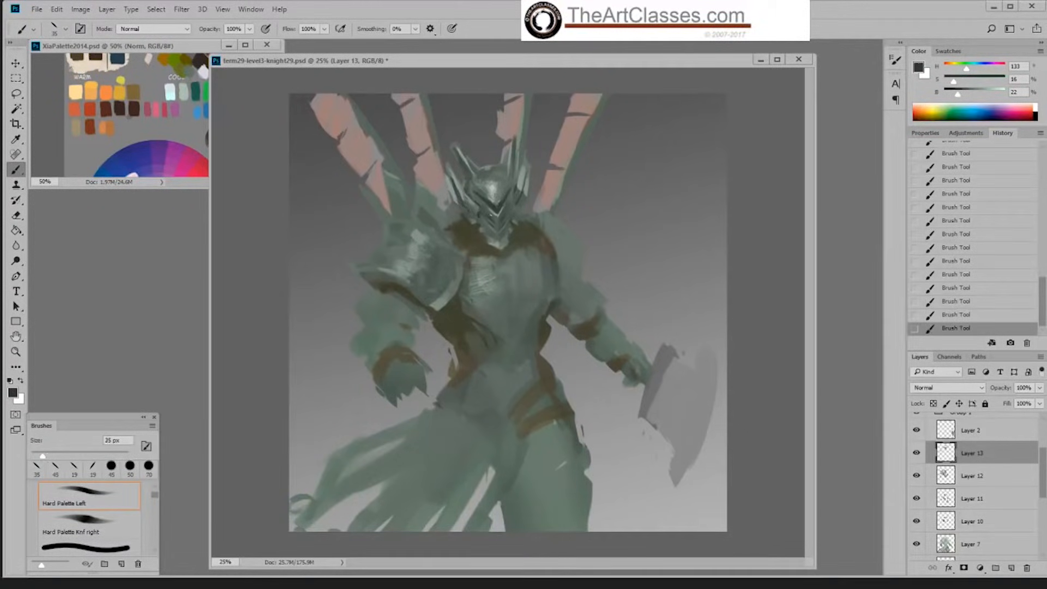
{"action": "key", "text": "bracketleft"}
{"action": "left_click", "coordinate": [977, 261]}
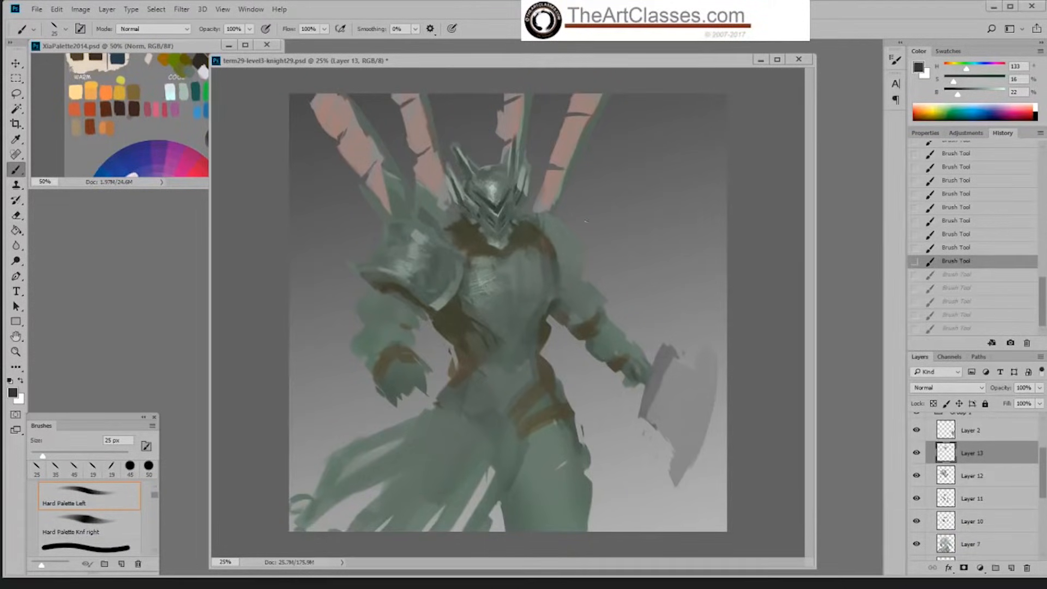
{"action": "key", "text": "bracketleft"}
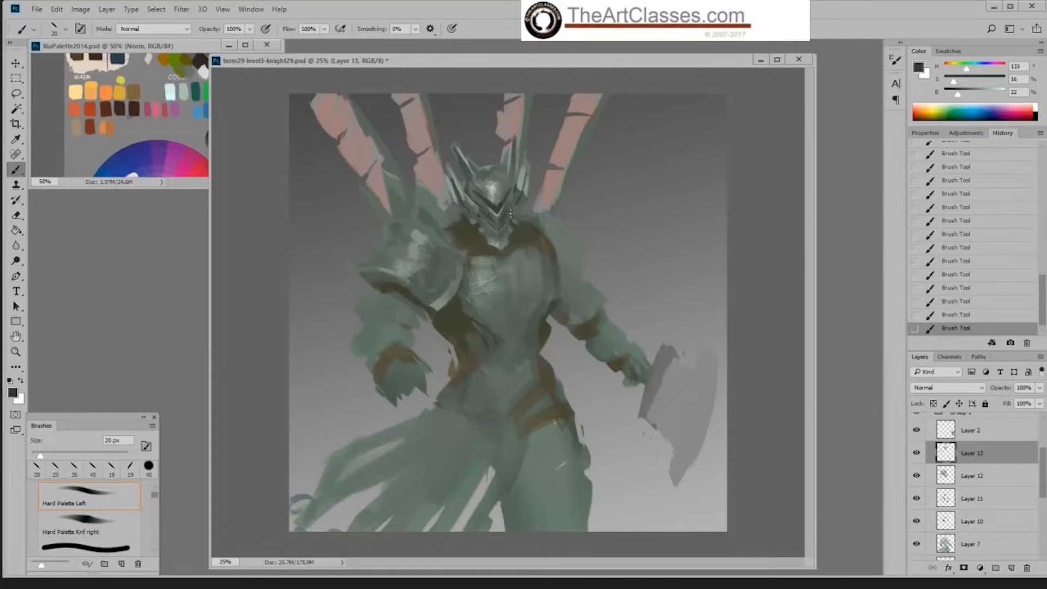
Step: Detail the visor edge and left cheek with sampled light and dark greens, enlarging the brush to 40 px and reverting the last stroke
{"action": "left_click", "coordinate": [507, 209], "text": "alt"}
{"action": "left_click_drag", "start_coordinate": [954, 81], "coordinate": [955, 94]}
{"action": "key", "text": "bracketright"}
{"action": "key", "text": "bracketright"}
{"action": "left_click", "coordinate": [485, 185], "text": "alt"}
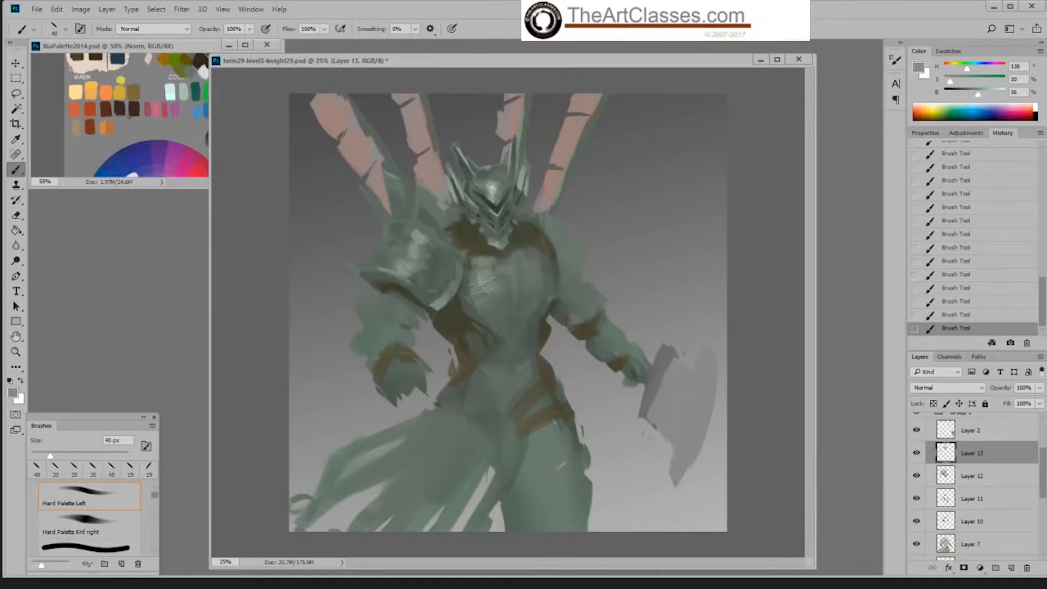
{"action": "left_click", "coordinate": [468, 201], "text": "alt"}
{"action": "left_click", "coordinate": [954, 315]}
Step: Switch to the Hard Palette Knf right brush, enlarge it to 45 px, and work dark green into the left side of the helmet
{"action": "right_click", "coordinate": [609, 367]}
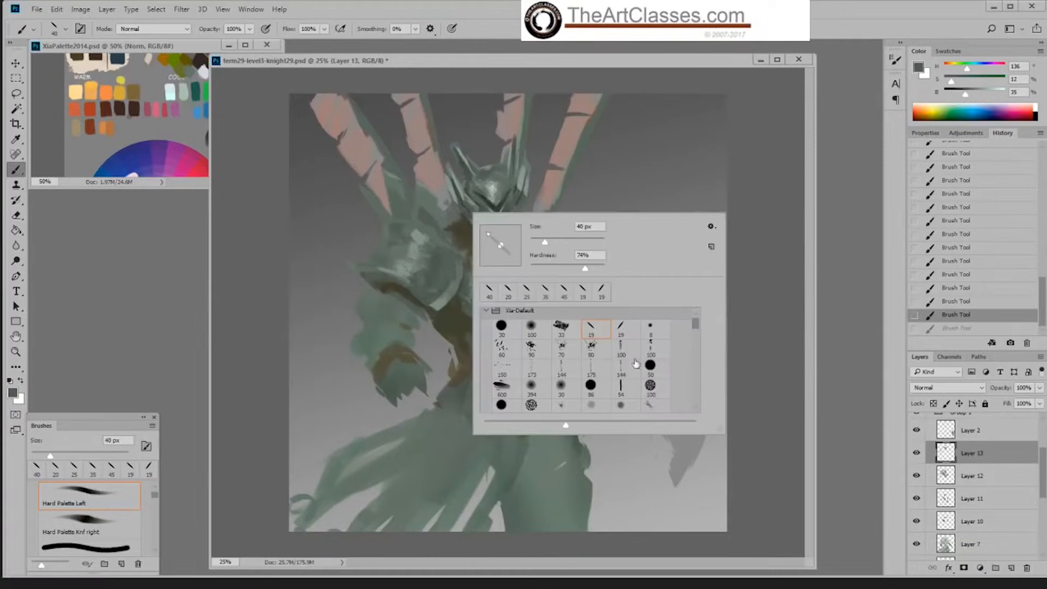
{"action": "left_click", "coordinate": [602, 292]}
{"action": "left_click", "coordinate": [446, 180]}
{"action": "key", "text": "bracketright"}
{"action": "key", "text": "bracketright"}
{"action": "key", "text": "bracketright"}
{"action": "key", "text": "bracketright"}
{"action": "key", "text": "bracketright"}
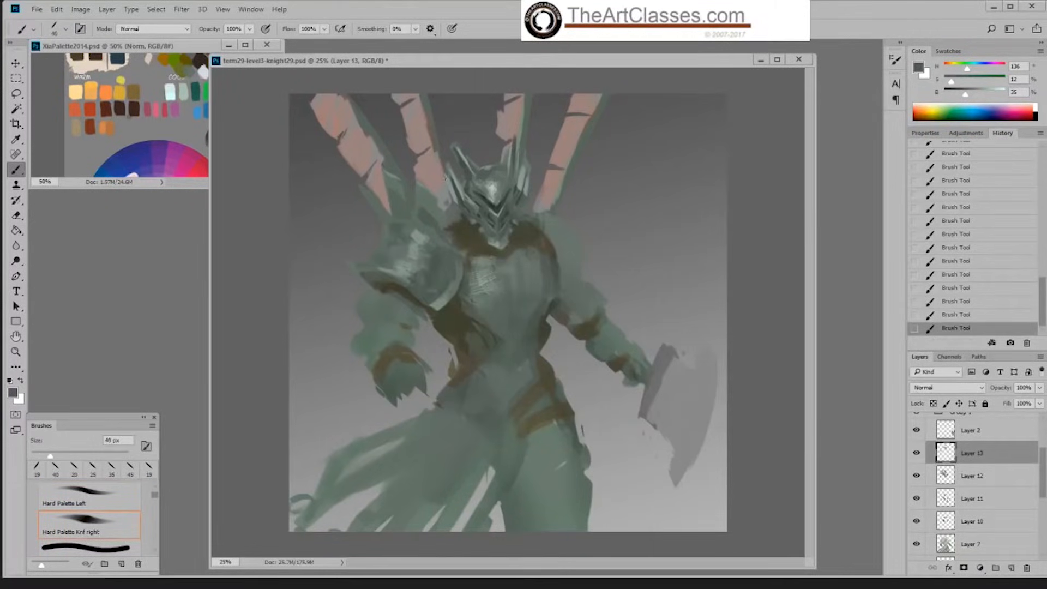
{"action": "key", "text": "bracketright"}
{"action": "right_click", "coordinate": [527, 239]}
{"action": "key", "text": "Escape"}
Step: Choose the Hard Palette Left brush, enlarge it to 25 px, and refine the helmet's left jaw with a sampled dark green
{"action": "right_click", "coordinate": [624, 304]}
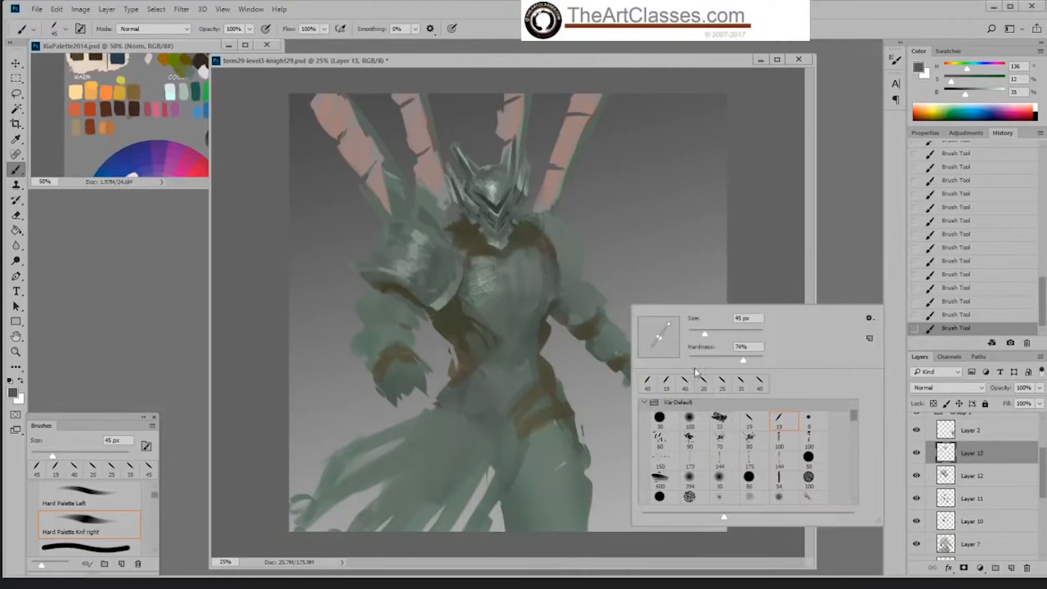
{"action": "left_click", "coordinate": [749, 419]}
{"action": "key", "text": "Return"}
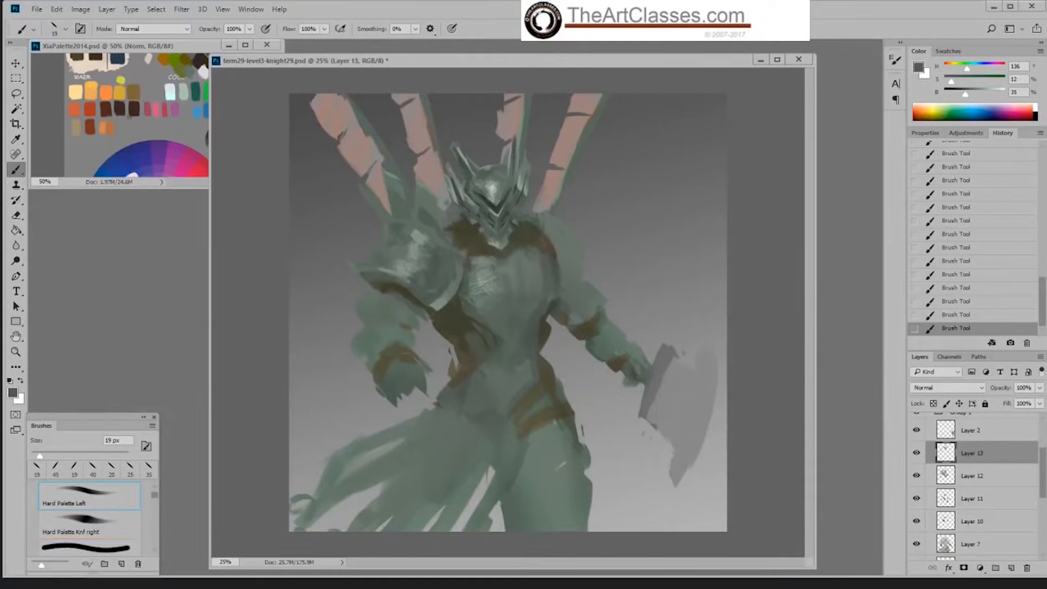
{"action": "left_click", "coordinate": [477, 220], "text": "alt"}
{"action": "key", "text": "bracketright"}
{"action": "key", "text": "bracketright"}
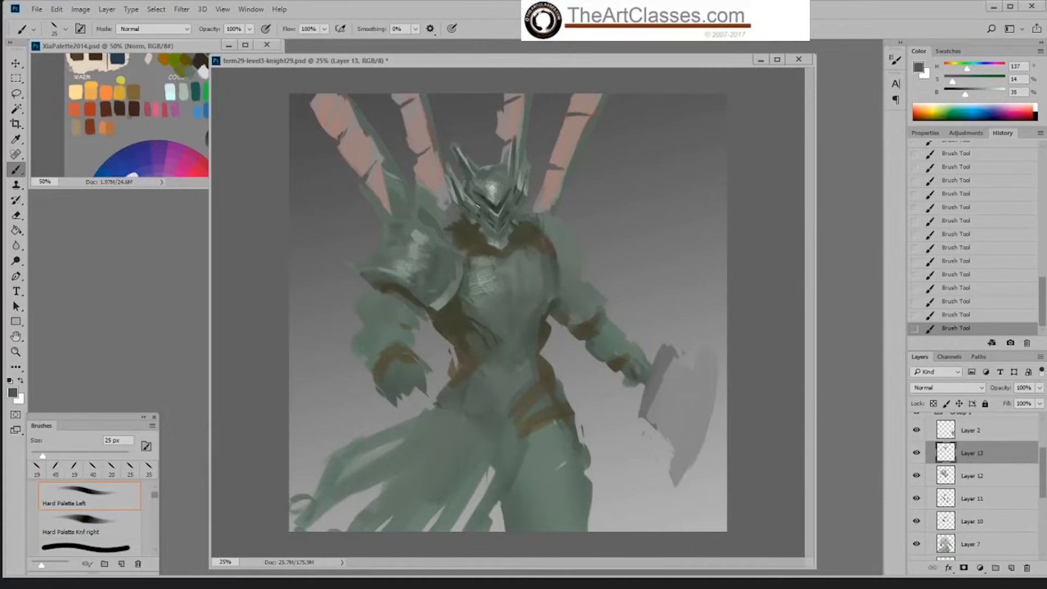
Step: Try erasing paint below the helmet's left jaw with the 175 px eraser and undo the erasure
{"action": "key", "text": "e"}
{"action": "left_click_drag", "start_coordinate": [474, 225], "coordinate": [478, 230]}
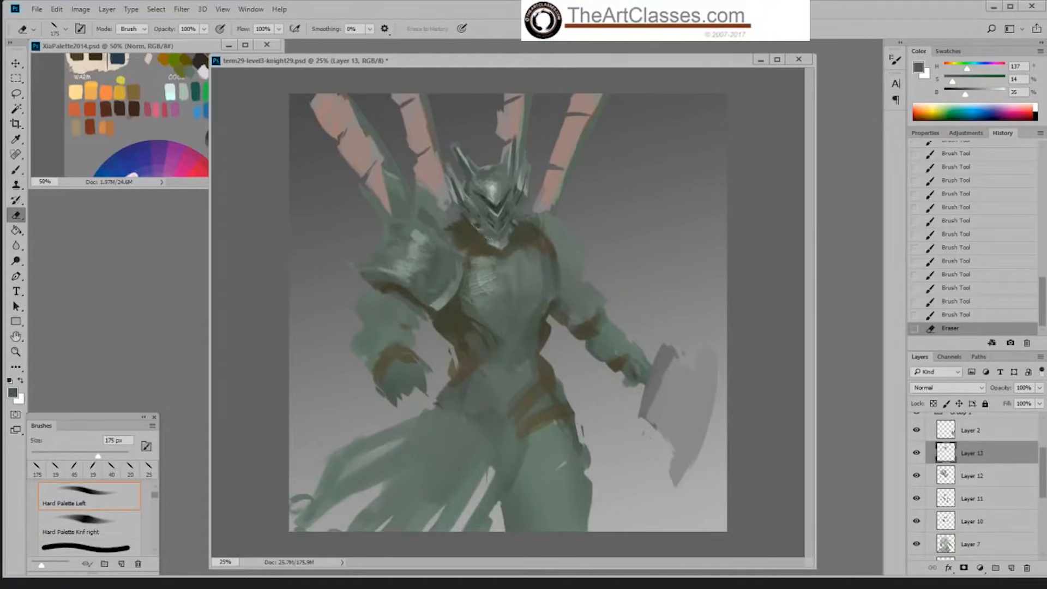
{"action": "key", "text": "b"}
{"action": "left_click", "coordinate": [937, 314]}
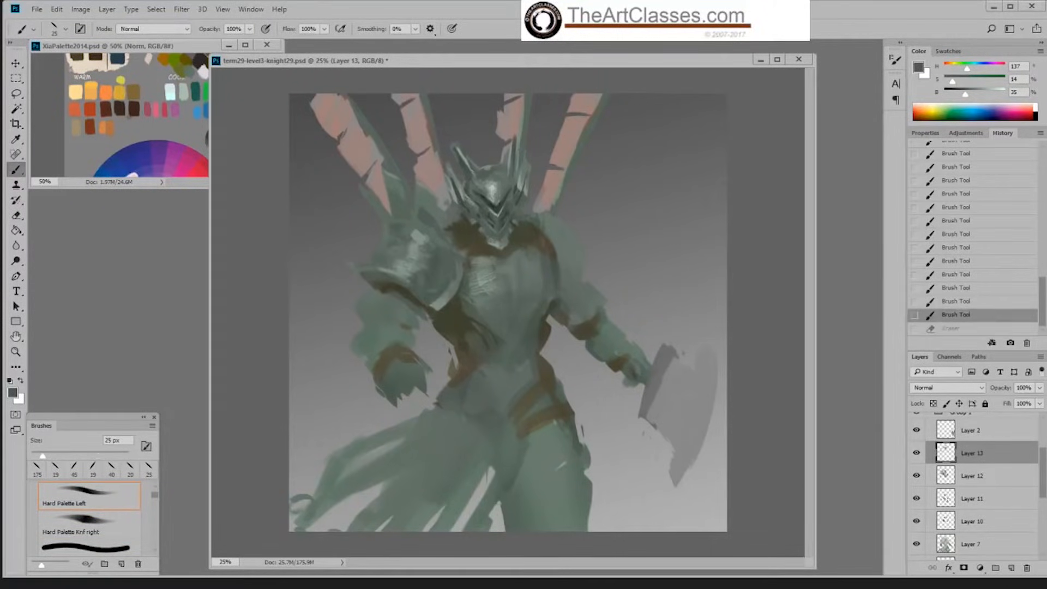
Step: Reduce the eraser to 87 px and erase excess paint along the helmet's left jaw
{"action": "key", "text": "e"}
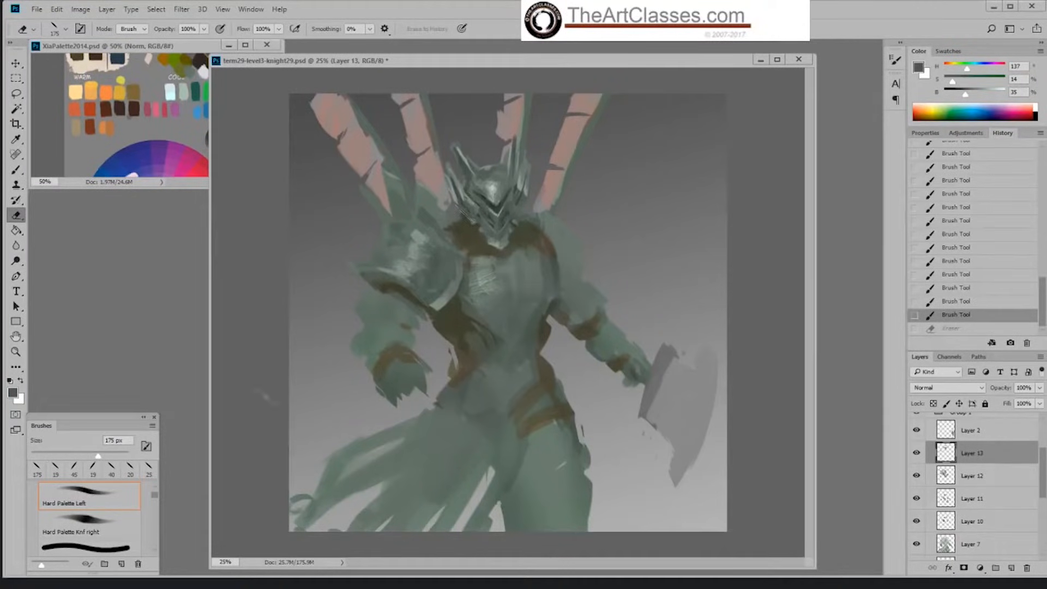
{"action": "left_click", "coordinate": [73, 456]}
{"action": "left_click_drag", "start_coordinate": [477, 207], "coordinate": [483, 219]}
{"action": "left_click_drag", "start_coordinate": [476, 213], "coordinate": [481, 221]}
{"action": "key", "text": "b"}
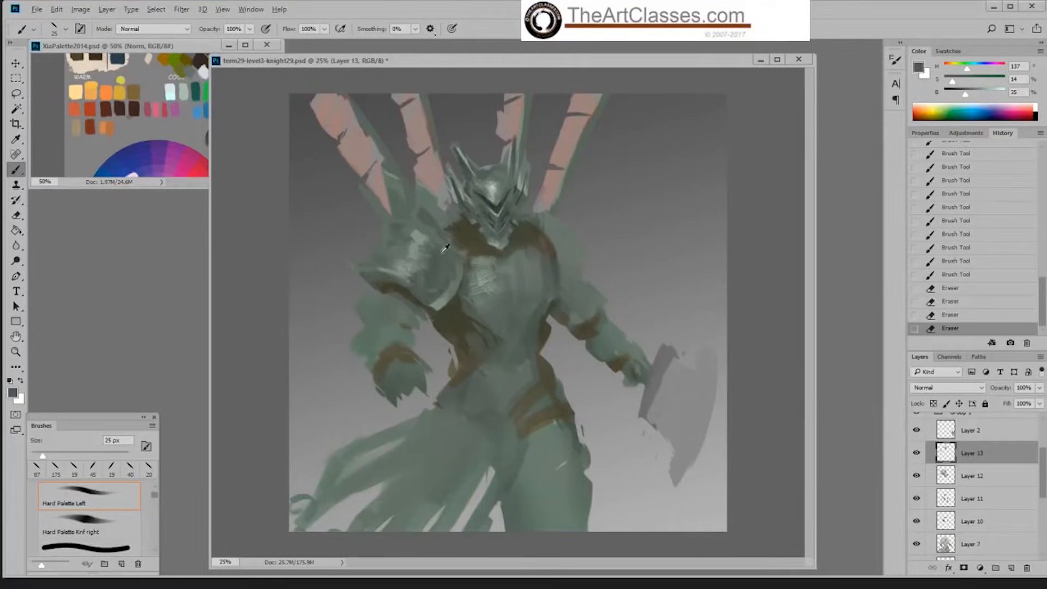
Step: Highlight the rim of the left shoulder plate with a light green at 10% saturation and 76% brightness
{"action": "left_click", "coordinate": [397, 271], "text": "alt"}
{"action": "left_click", "coordinate": [987, 95]}
{"action": "left_click_drag", "start_coordinate": [394, 271], "coordinate": [409, 279]}
{"action": "left_click", "coordinate": [990, 94]}
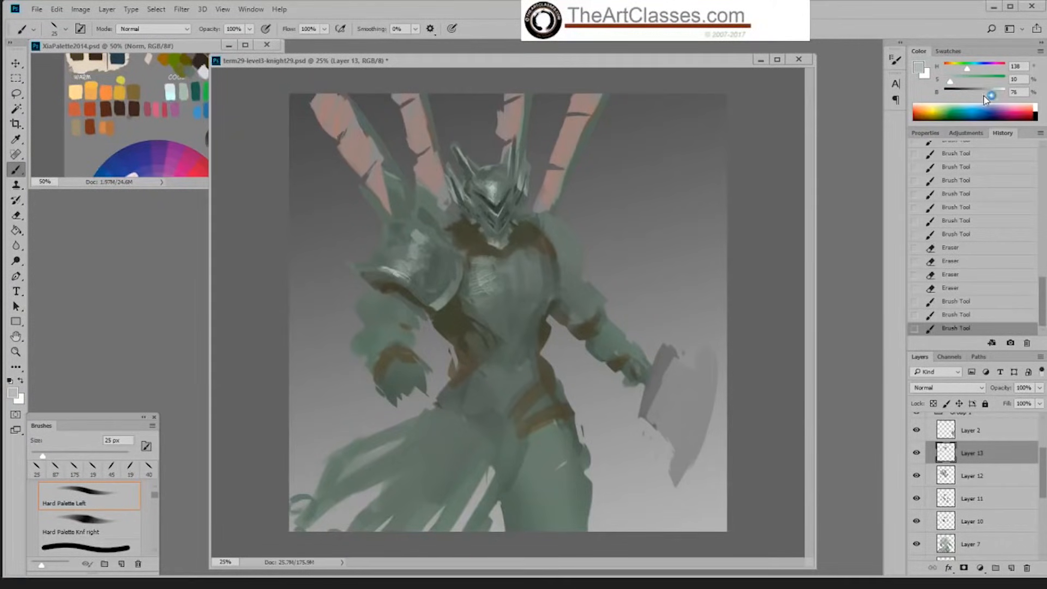
{"action": "left_click_drag", "start_coordinate": [392, 272], "coordinate": [408, 255]}
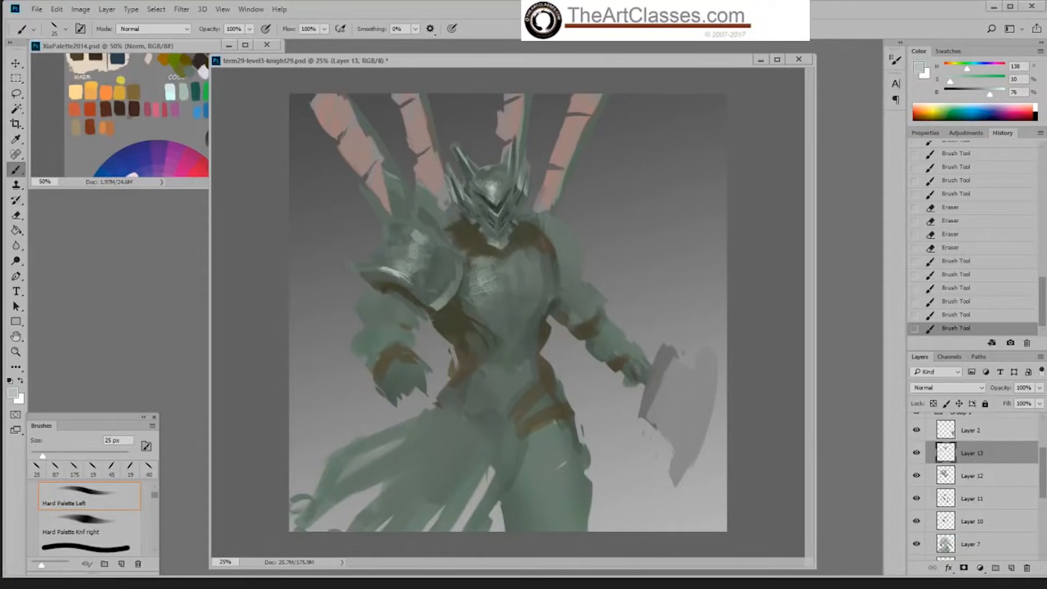
Step: Extend the light edge along the shoulder plate's lower rim, enlarge the brush to 100 px, and sample the rim's green
{"action": "mouse_move", "coordinate": [405, 269]}
{"action": "left_mouse_down"}
{"action": "mouse_move", "coordinate": [415, 256]}
{"action": "mouse_move", "coordinate": [461, 283]}
{"action": "mouse_move", "coordinate": [455, 293]}
{"action": "left_mouse_up"}
{"action": "key", "text": "bracketright"}
{"action": "key", "text": "bracketright"}
{"action": "key", "text": "bracketright"}
{"action": "key", "text": "bracketright"}
{"action": "key", "text": "bracketright"}
{"action": "key", "text": "bracketright"}
{"action": "key", "text": "bracketright"}
{"action": "key", "text": "bracketright"}
{"action": "key", "text": "bracketright"}
{"action": "key", "text": "bracketright"}
{"action": "left_click", "coordinate": [438, 305], "text": "alt"}
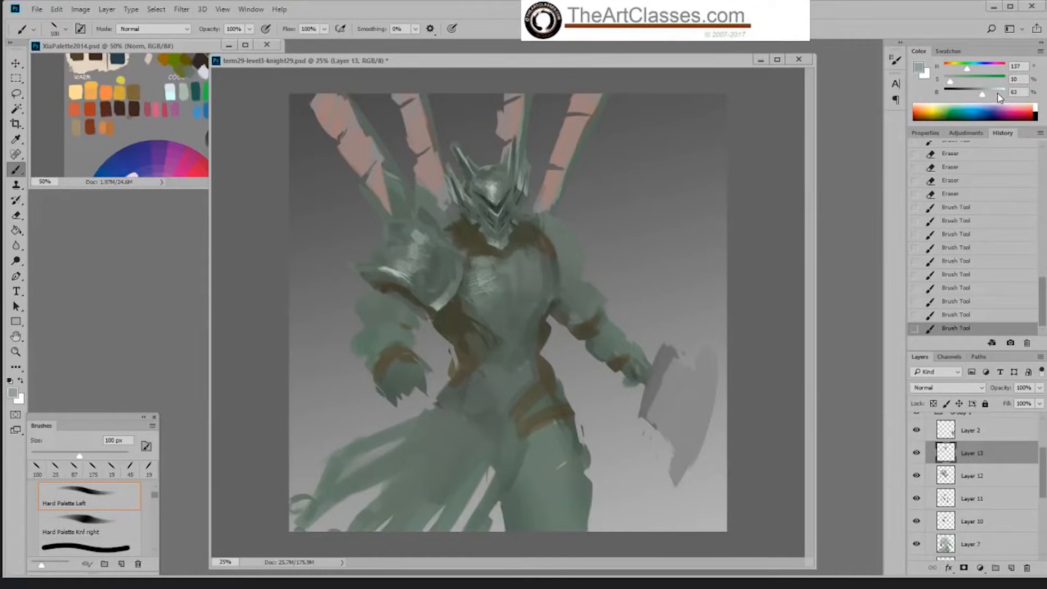
Step: Sample the shoulder plate's greens and blend its inner edge with the Hard Palette Left brush reduced to 80 px
{"action": "left_click", "coordinate": [998, 94]}
{"action": "left_click", "coordinate": [962, 93]}
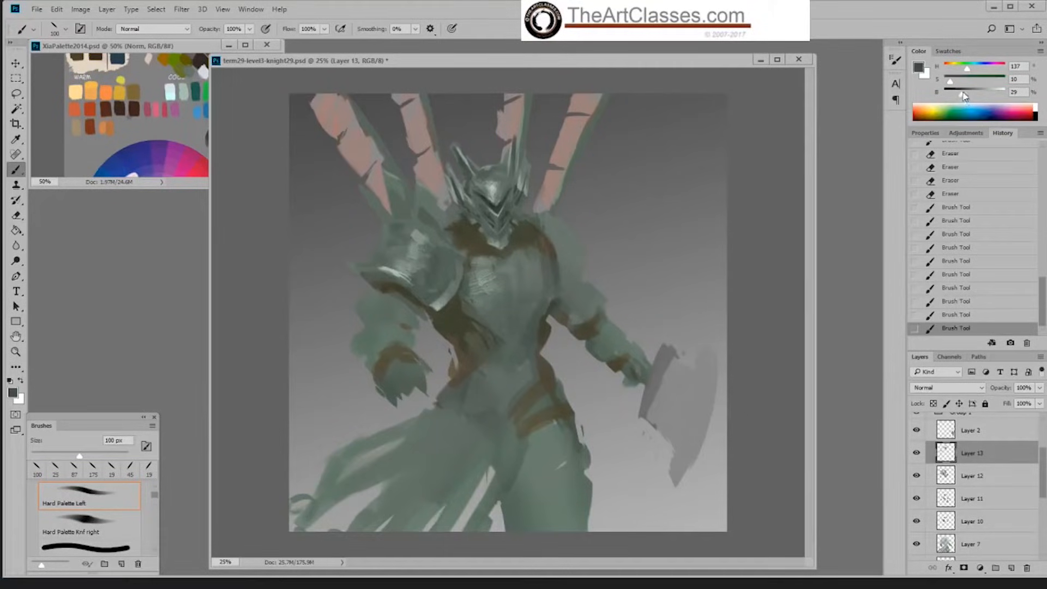
{"action": "left_click", "coordinate": [443, 285], "text": "alt"}
{"action": "mouse_move", "coordinate": [452, 290]}
{"action": "left_mouse_down"}
{"action": "mouse_move", "coordinate": [468, 272]}
{"action": "mouse_move", "coordinate": [457, 292]}
{"action": "left_mouse_up"}
{"action": "key", "text": "bracketleft"}
{"action": "key", "text": "bracketleft"}
{"action": "left_click", "coordinate": [450, 291], "text": "alt"}
{"action": "left_click", "coordinate": [436, 303], "text": "alt"}
{"action": "left_click", "coordinate": [463, 273], "text": "alt"}
{"action": "left_click", "coordinate": [449, 298], "text": "alt"}
Step: Choose Sampled Brush 3 3, reduce it to 125 px, and set the paint color to 26% saturation and 30% brightness
{"action": "right_click", "coordinate": [457, 304]}
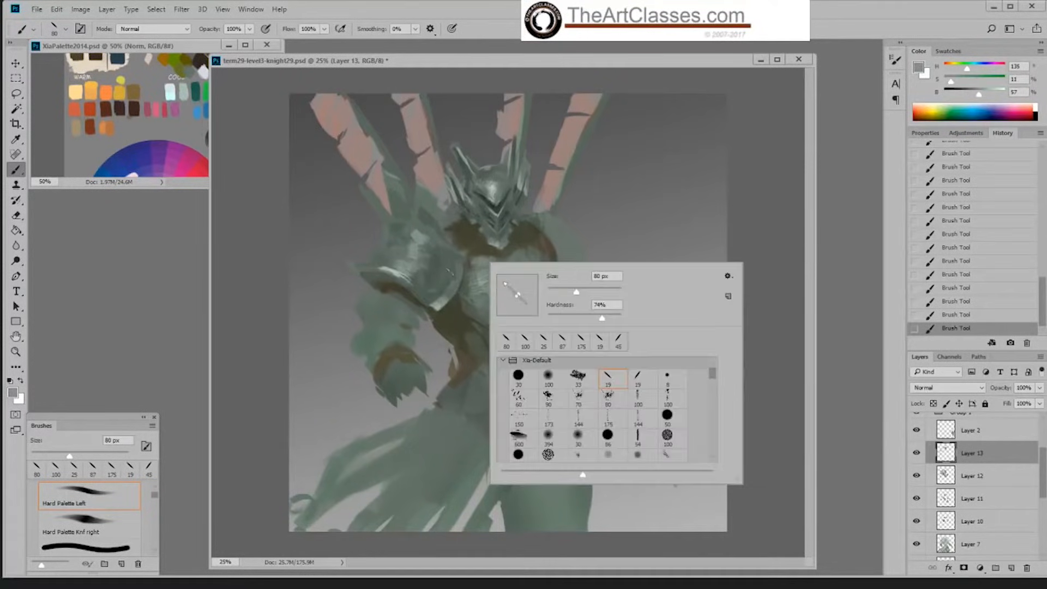
{"action": "left_click", "coordinate": [456, 266], "text": "alt"}
{"action": "right_click", "coordinate": [454, 263]}
{"action": "left_click", "coordinate": [631, 382]}
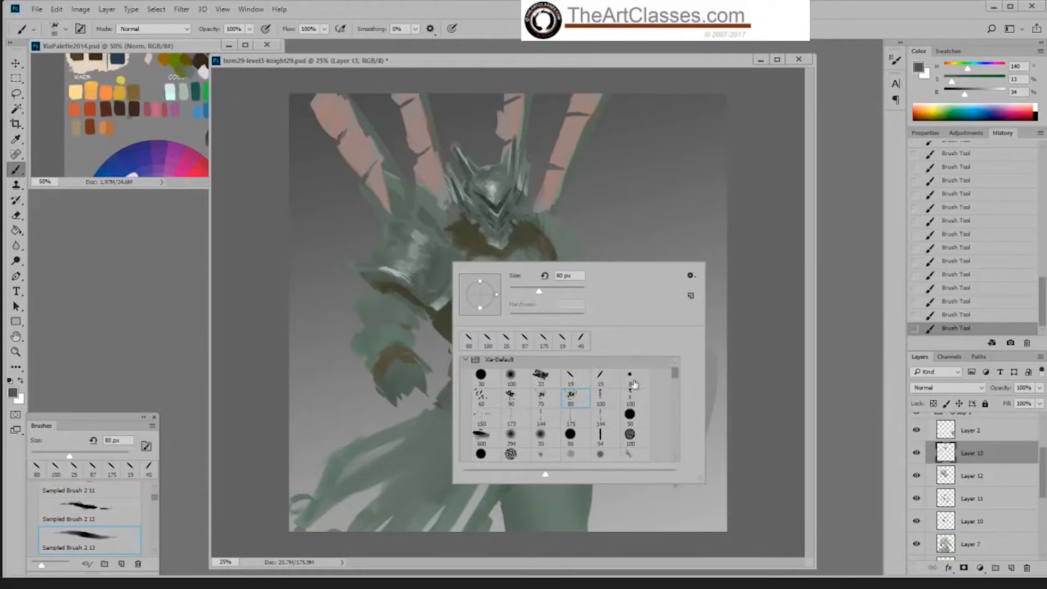
{"action": "left_click", "coordinate": [579, 412]}
{"action": "left_click", "coordinate": [541, 250]}
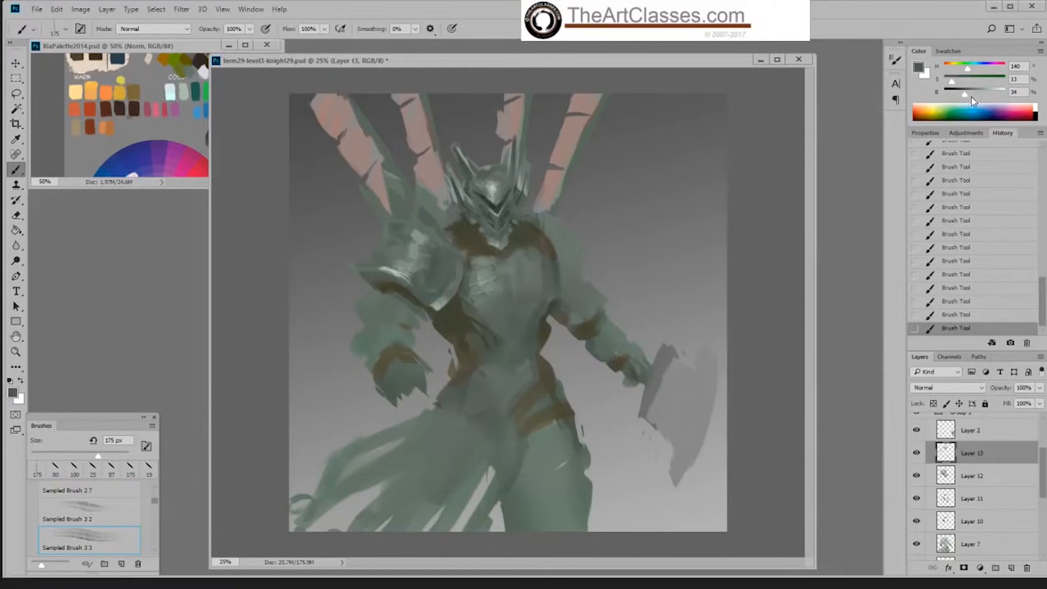
{"action": "left_click_drag", "start_coordinate": [952, 81], "coordinate": [963, 95]}
{"action": "key", "text": "bracketleft"}
{"action": "key", "text": "bracketleft"}
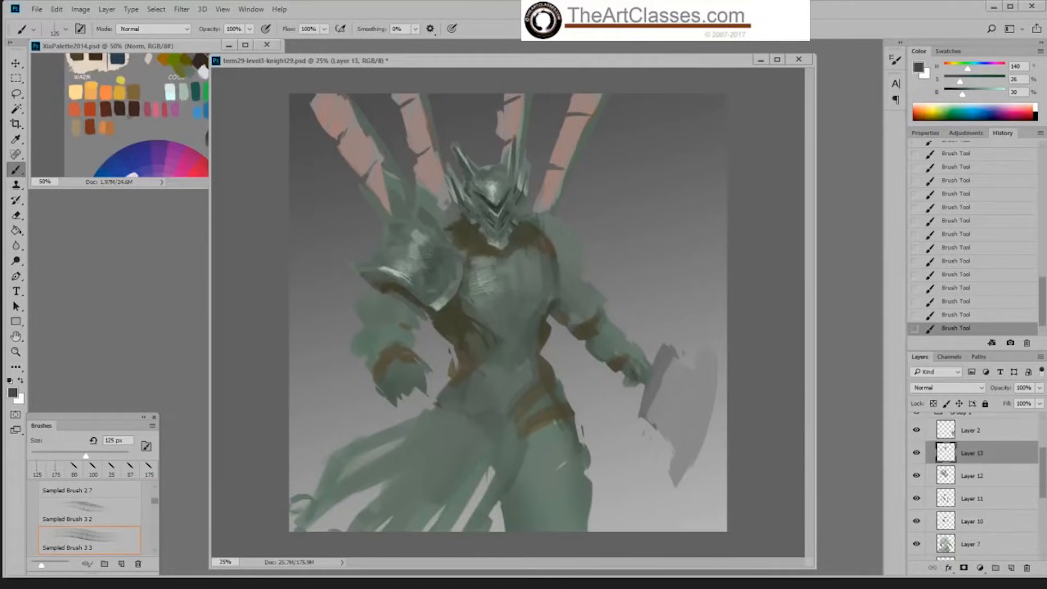
Step: Texture the left shoulder plate with dark green strokes, reducing the brush to 90 px for the upper part
{"action": "mouse_move", "coordinate": [393, 249]}
{"action": "left_mouse_down"}
{"action": "mouse_move", "coordinate": [430, 272]}
{"action": "mouse_move", "coordinate": [407, 260]}
{"action": "left_mouse_up"}
{"action": "key", "text": "bracketleft"}
{"action": "key", "text": "bracketleft"}
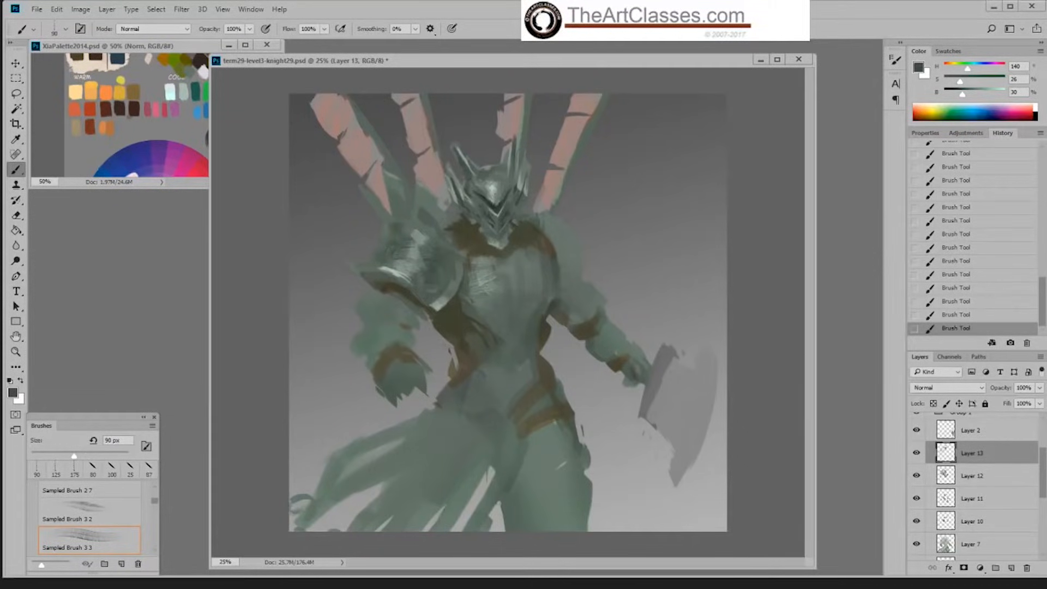
{"action": "left_click_drag", "start_coordinate": [415, 235], "coordinate": [420, 243]}
Step: Choose the Hard Palette Left brush, sample the plate's green at 18% saturation and 35% brightness, and enlarge the brush to 45 px
{"action": "right_click", "coordinate": [454, 267]}
{"action": "left_click", "coordinate": [582, 376]}
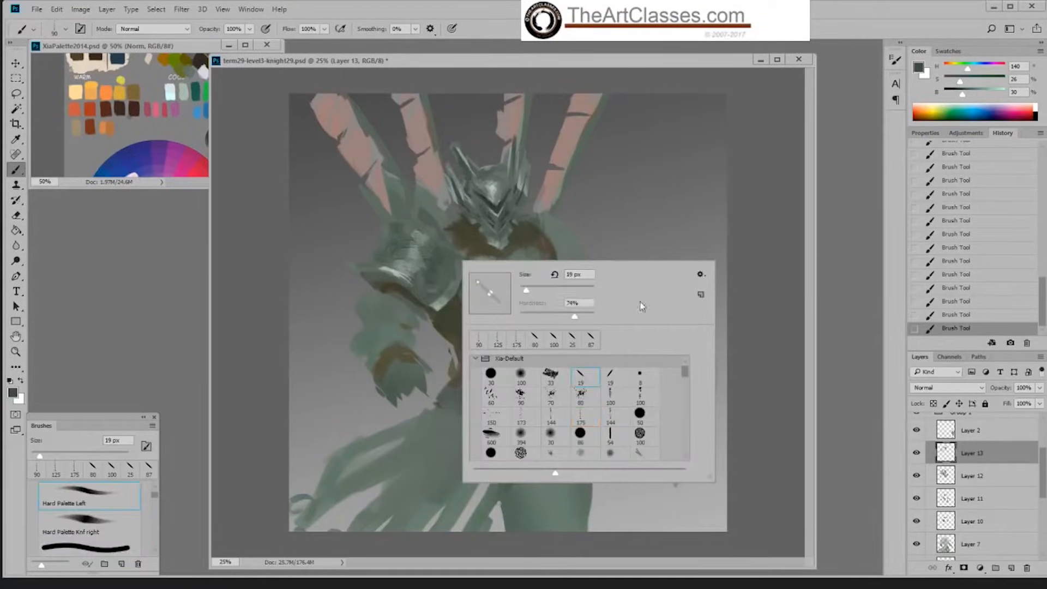
{"action": "key", "text": "Return"}
{"action": "left_click", "coordinate": [435, 283], "text": "alt"}
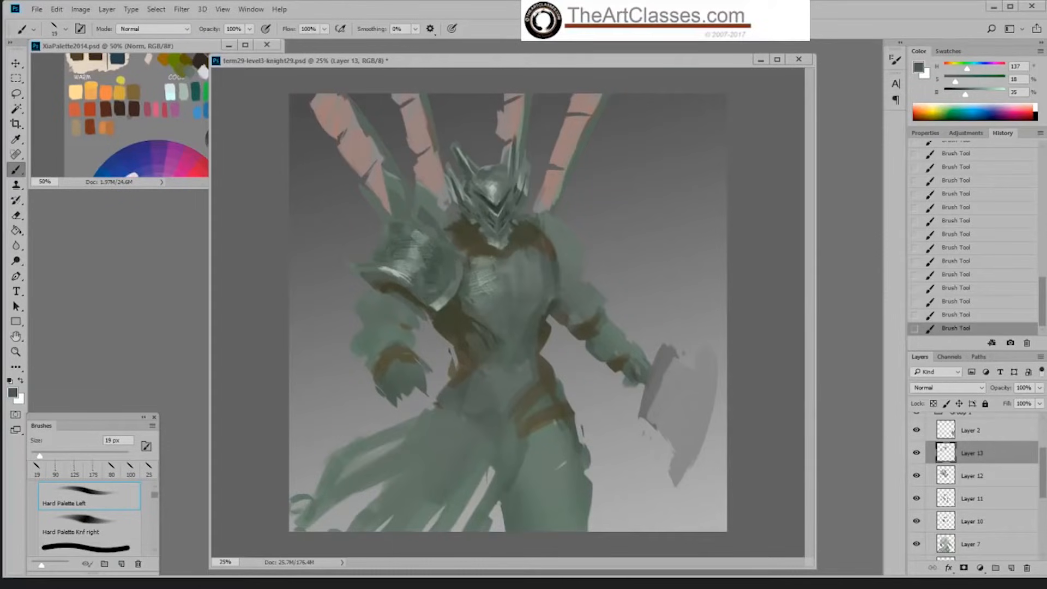
{"action": "key", "text": "bracketright"}
{"action": "key", "text": "bracketright"}
{"action": "key", "text": "bracketright"}
{"action": "key", "text": "bracketright"}
{"action": "key", "text": "bracketright"}
{"action": "key", "text": "bracketright"}
Step: Refine the shoulder plate's lower rim with sampled greens, including a light tone at 10% saturation and 71% brightness
{"action": "left_click", "coordinate": [389, 267], "text": "alt"}
{"action": "left_click", "coordinate": [388, 270], "text": "alt"}
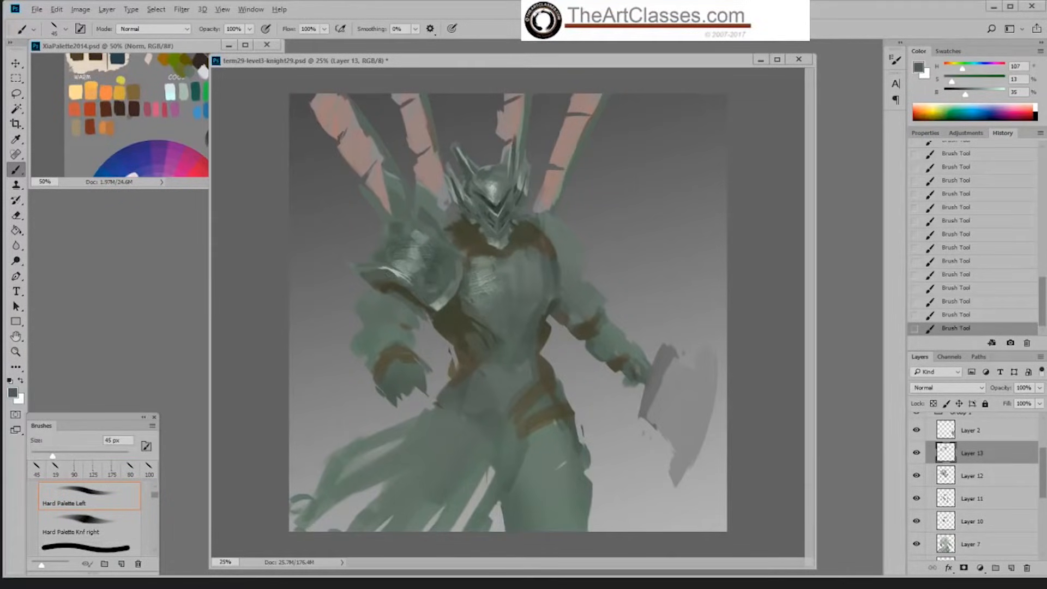
{"action": "left_click", "coordinate": [388, 272], "text": "alt"}
{"action": "left_click", "coordinate": [398, 270], "text": "alt"}
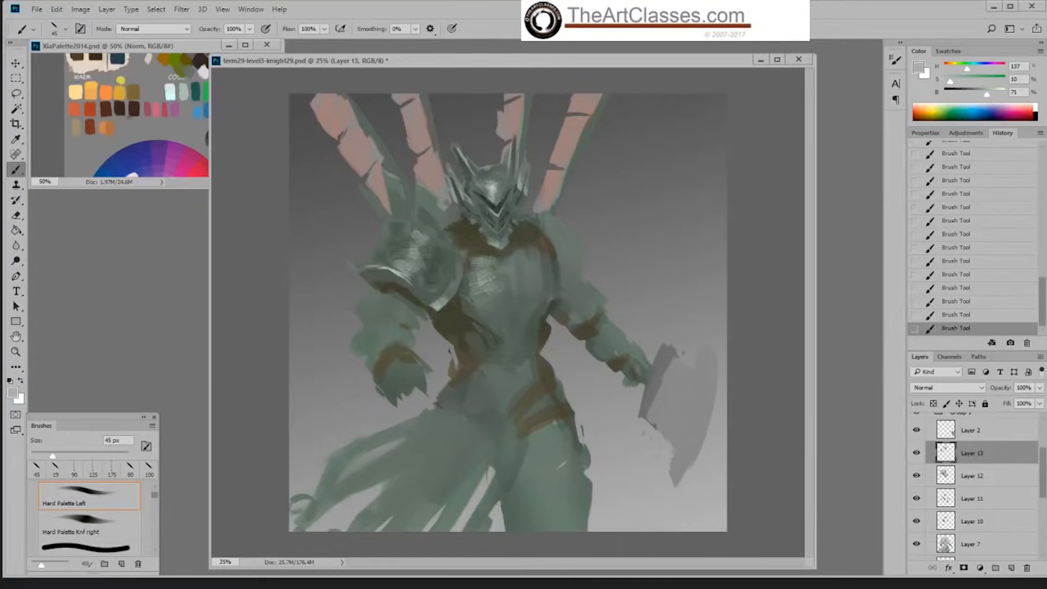
{"action": "left_click", "coordinate": [402, 270], "text": "alt"}
{"action": "left_click", "coordinate": [415, 290], "text": "alt"}
{"action": "left_click", "coordinate": [388, 278], "text": "alt"}
Step: Blend the shoulder plate's upper surface with sampled greens, including one at 11% saturation and 54% brightness
{"action": "left_click", "coordinate": [426, 275], "text": "alt"}
{"action": "left_click", "coordinate": [415, 252], "text": "alt"}
{"action": "left_click", "coordinate": [417, 250], "text": "alt"}
{"action": "left_click", "coordinate": [442, 247], "text": "alt"}
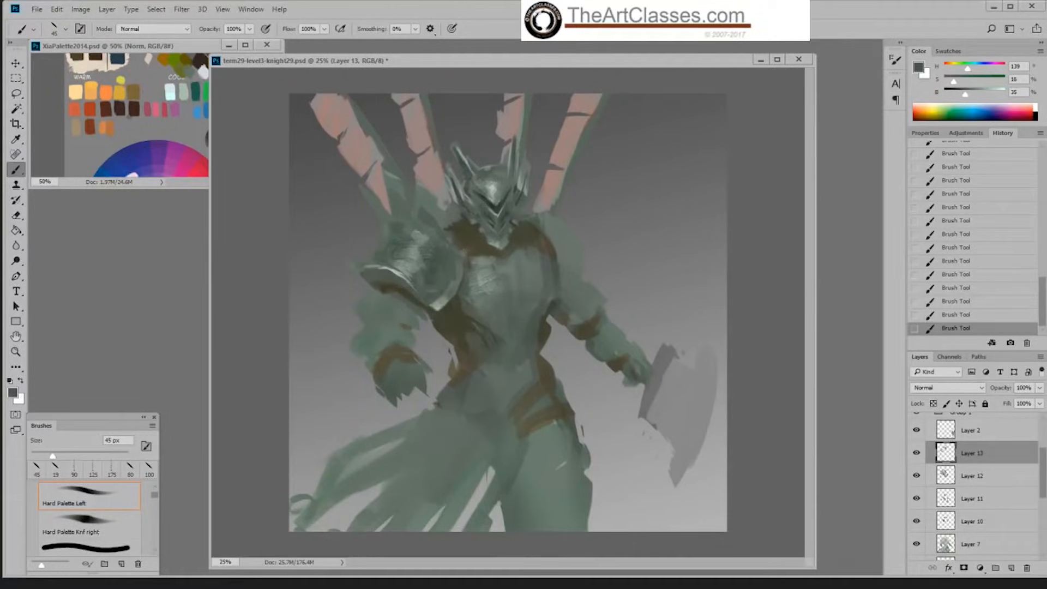
{"action": "left_click", "coordinate": [387, 251], "text": "alt"}
Step: Sample the dark brown beneath the shoulder plate's rim and darken the shadow along the rim
{"action": "left_click", "coordinate": [385, 281], "text": "alt"}
{"action": "left_click", "coordinate": [384, 282], "text": "alt"}
{"action": "left_click", "coordinate": [390, 277], "text": "alt"}
{"action": "left_click", "coordinate": [408, 286], "text": "alt"}
Step: Choose Sampled Brush 3 3, reduce its size, and texture the dark band under the shoulder plate's rim
{"action": "right_click", "coordinate": [409, 286]}
{"action": "left_click", "coordinate": [527, 441]}
{"action": "key", "text": "Return"}
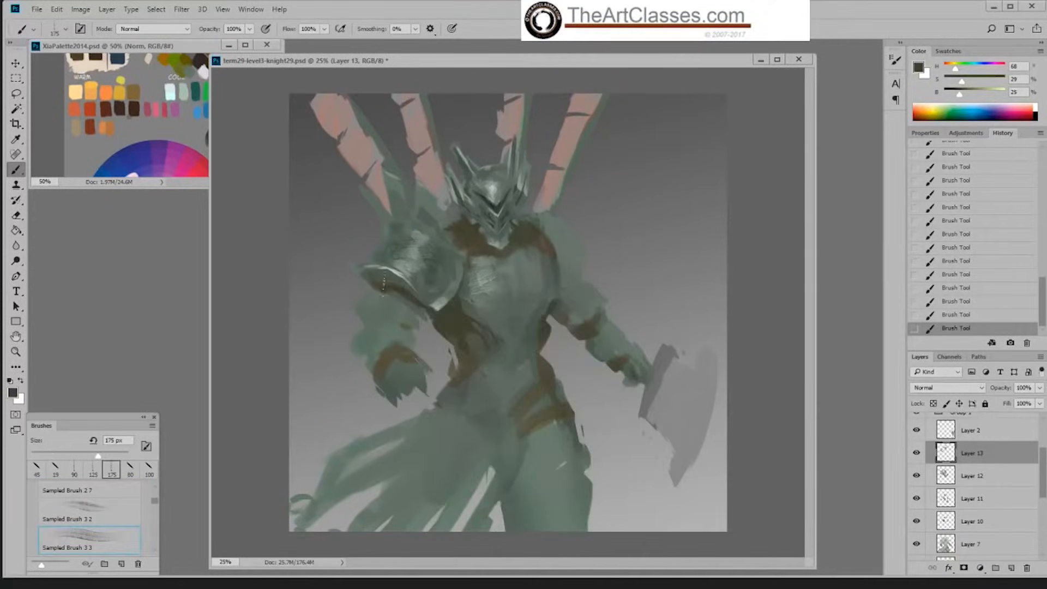
{"action": "key", "text": "bracketleft"}
{"action": "key", "text": "bracketleft"}
{"action": "key", "text": "bracketleft"}
{"action": "key", "text": "bracketleft"}
{"action": "key", "text": "bracketleft"}
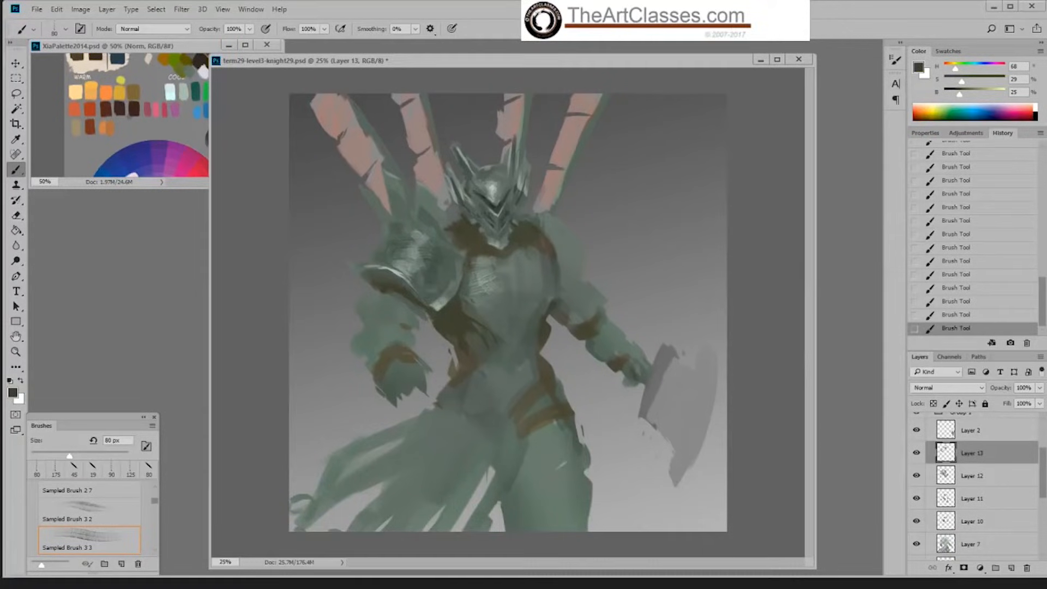
Step: Choose the Hard Palette Knf right brush at 70 px and paint the collar beside the helmet with sampled greens
{"action": "right_click", "coordinate": [476, 235]}
{"action": "left_click", "coordinate": [631, 352]}
{"action": "key", "text": "Return"}
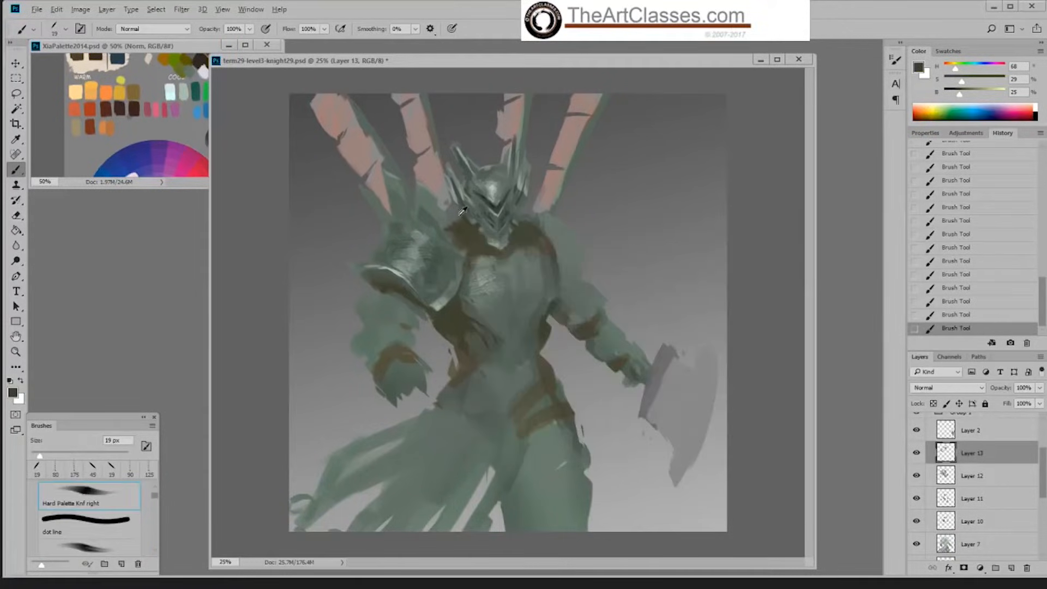
{"action": "left_click", "coordinate": [452, 254], "text": "alt"}
{"action": "key", "text": "bracketright"}
{"action": "key", "text": "bracketright"}
{"action": "key", "text": "bracketright"}
{"action": "key", "text": "bracketright"}
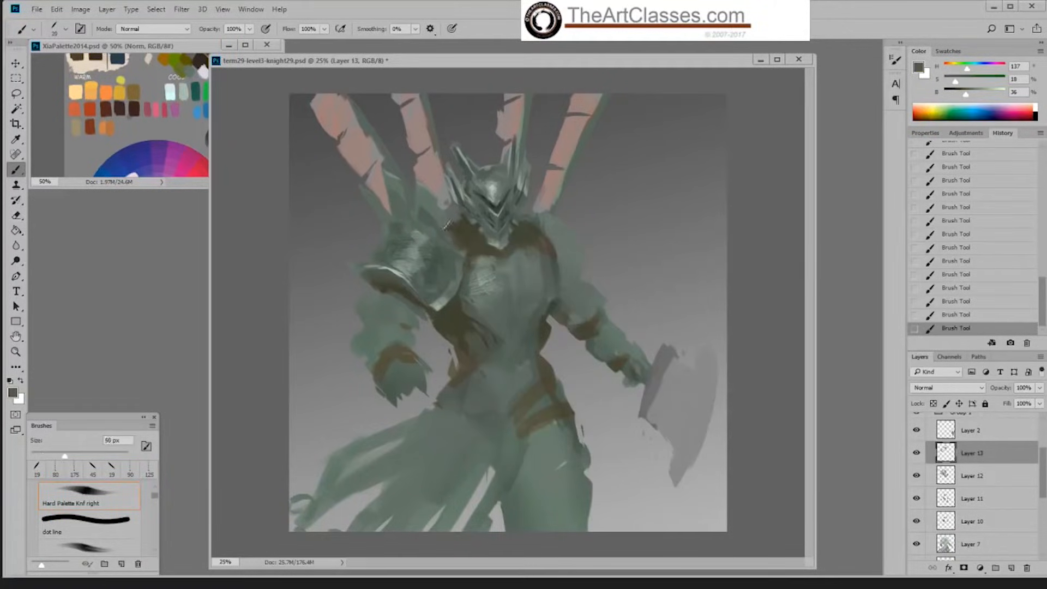
{"action": "key", "text": "bracketright"}
{"action": "key", "text": "bracketright"}
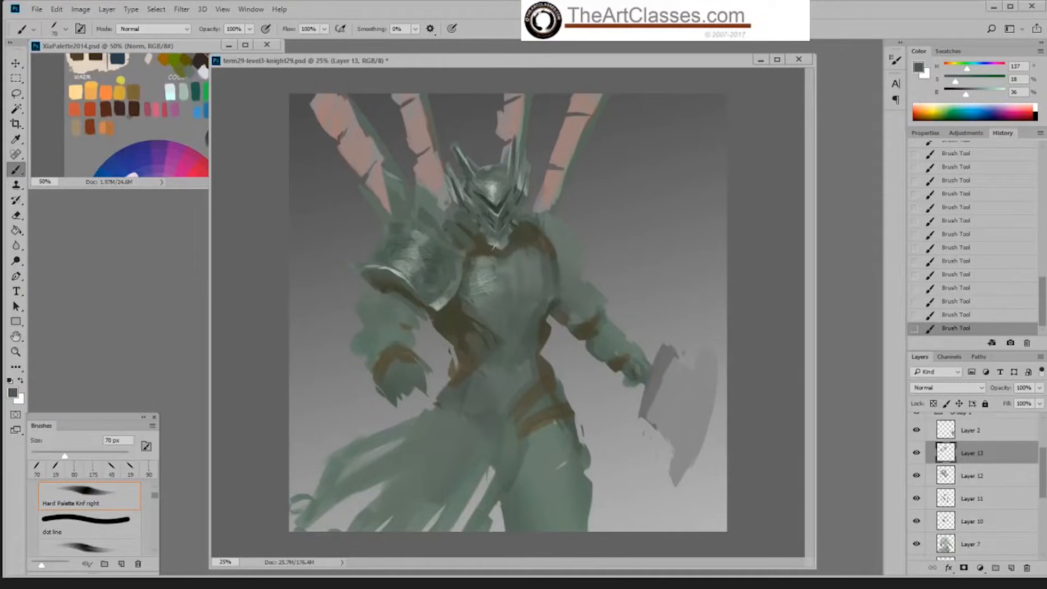
{"action": "left_click", "coordinate": [501, 191], "text": "alt"}
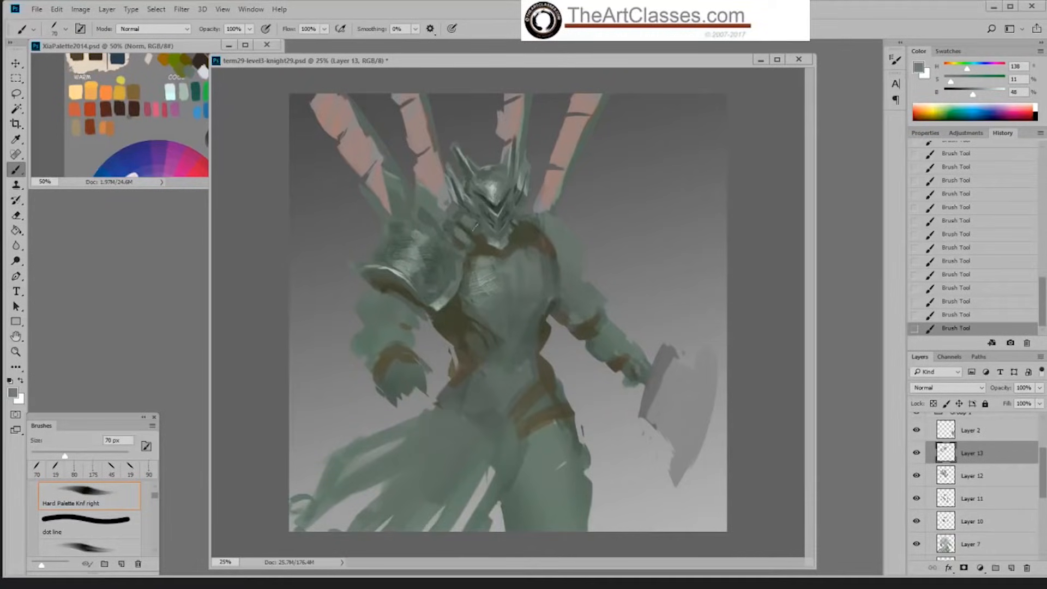
Step: Sample the visor's dark green, reduce the brush to 40 px, and undo the last strokes around the chin
{"action": "left_click", "coordinate": [490, 211], "text": "alt"}
{"action": "key", "text": "bracketleft"}
{"action": "key", "text": "bracketleft"}
{"action": "key", "text": "bracketleft"}
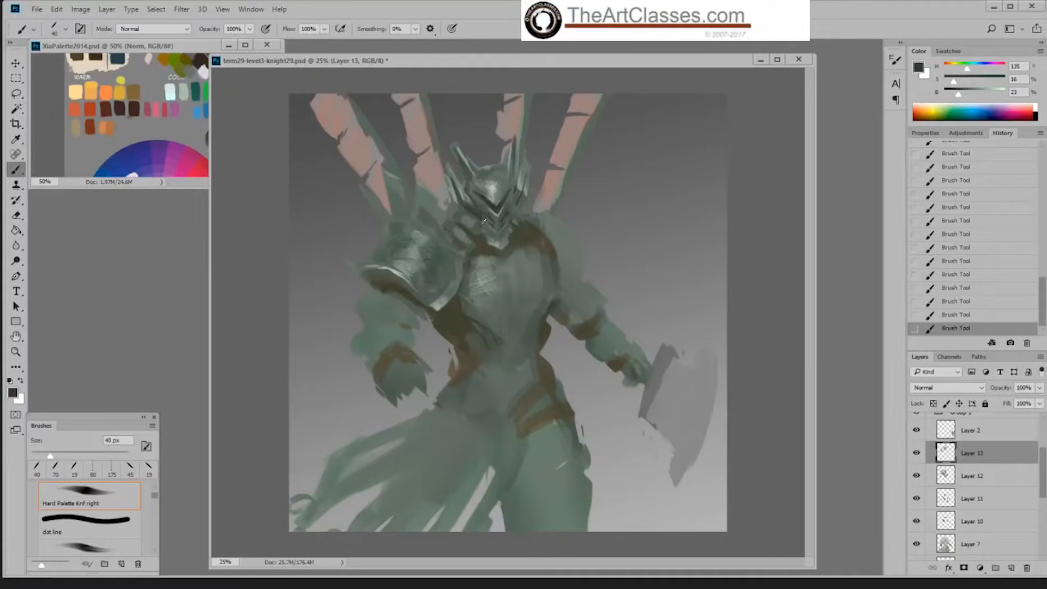
{"action": "key", "text": "ctrl+alt+z"}
{"action": "key", "text": "ctrl+alt+z"}
{"action": "key", "text": "ctrl+alt+z"}
{"action": "key", "text": "ctrl+alt+z"}
Step: Touch up the helmet's side and highlight the collar with sampled greens, including one at 10% saturation and 67% brightness
{"action": "left_click", "coordinate": [471, 202], "text": "alt"}
{"action": "left_click_drag", "start_coordinate": [467, 198], "coordinate": [458, 187]}
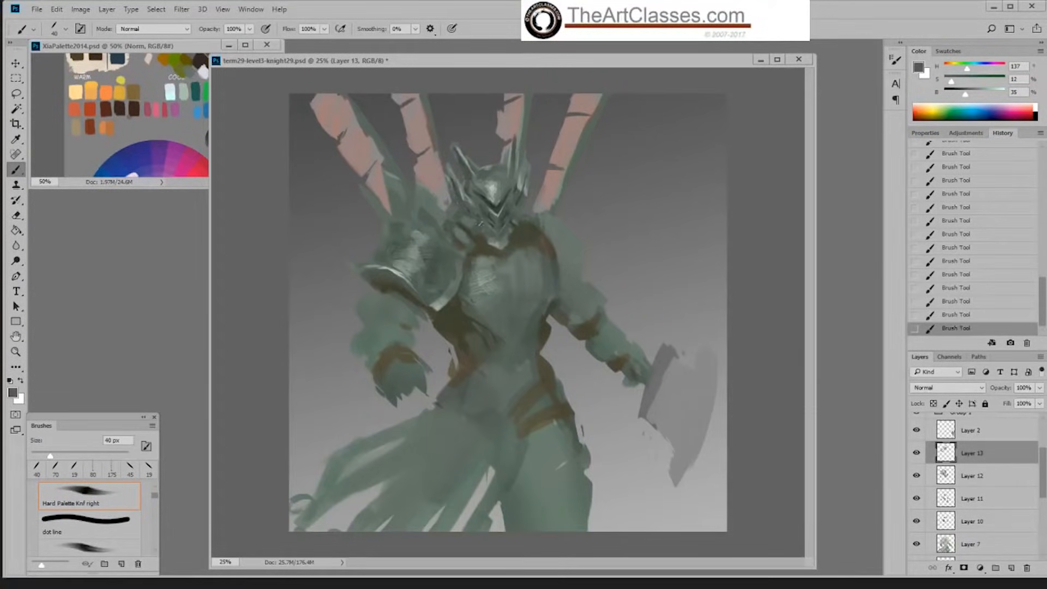
{"action": "left_click", "coordinate": [498, 190], "text": "alt"}
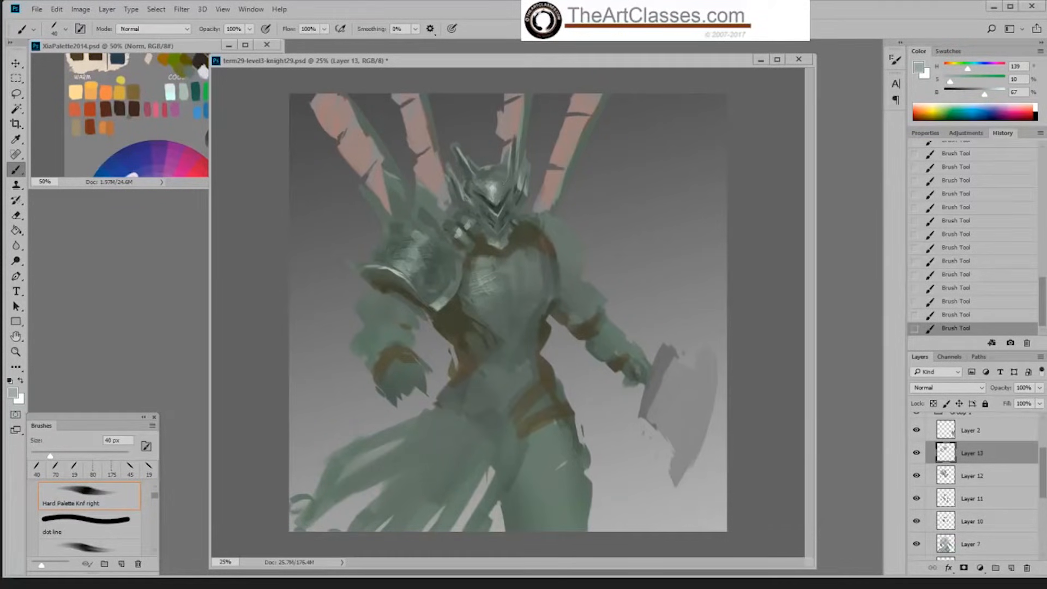
Step: Choose the Hard Palette Left brush at 19 px and add fine light accents to the collar beside the chin
{"action": "right_click", "coordinate": [658, 292]}
{"action": "double_click", "coordinate": [775, 409]}
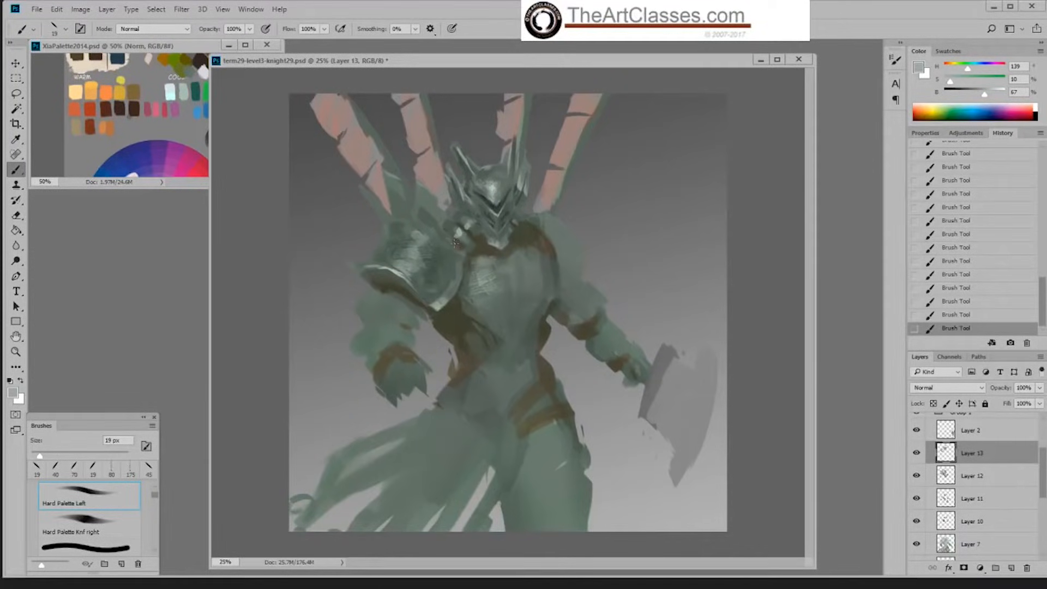
{"action": "left_click", "coordinate": [462, 233], "text": "alt"}
{"action": "left_click_drag", "start_coordinate": [469, 228], "coordinate": [463, 233]}
Step: Hide Layers 13, 12, 11 and 10 and show them again to compare the painting's stages
{"action": "left_click_drag", "start_coordinate": [916, 456], "coordinate": [917, 475]}
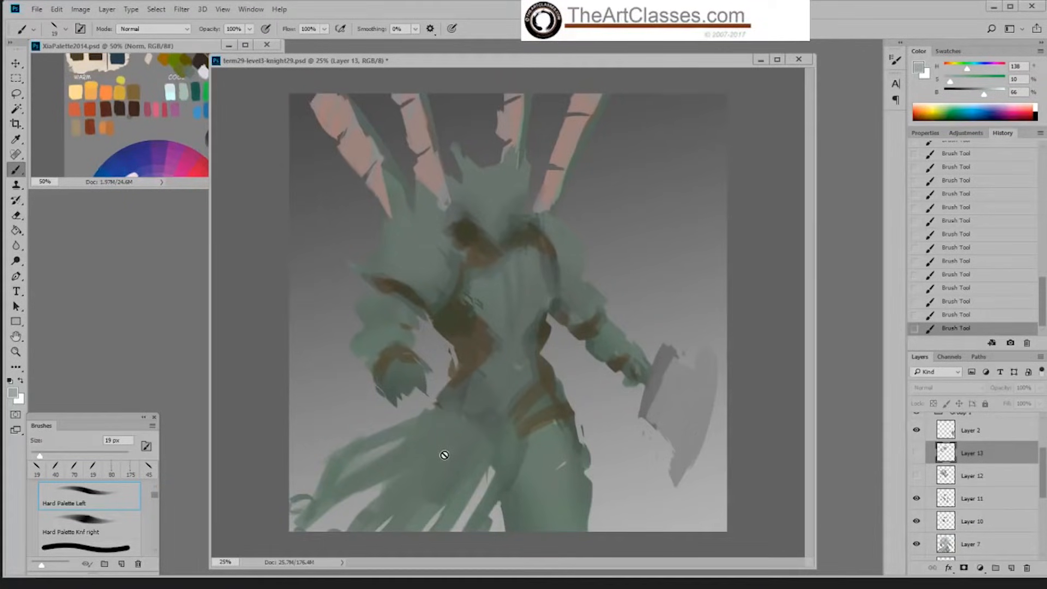
{"action": "left_click_drag", "start_coordinate": [916, 498], "coordinate": [917, 521]}
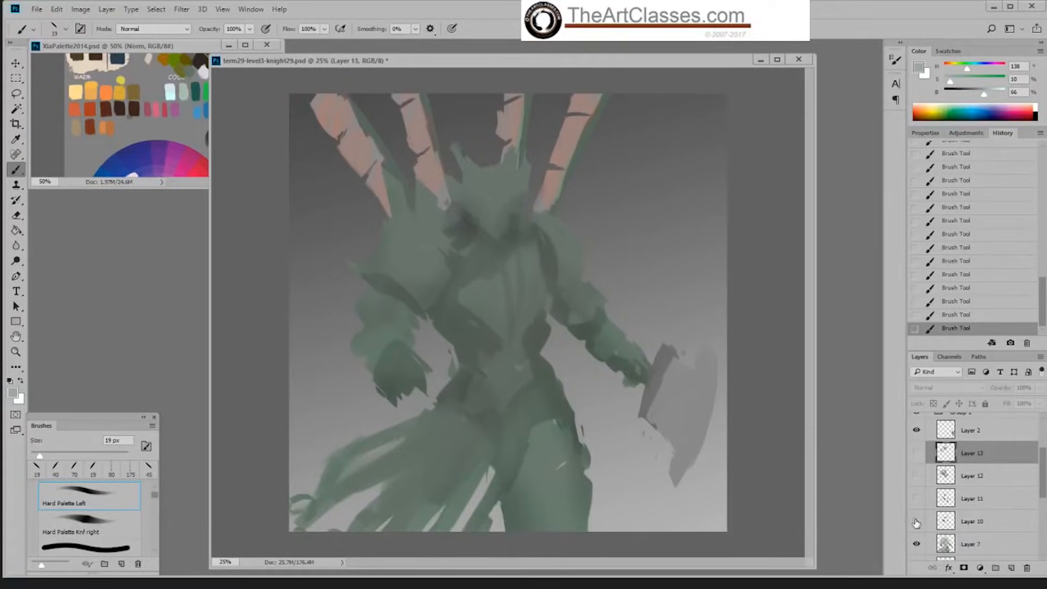
{"action": "left_click_drag", "start_coordinate": [917, 523], "coordinate": [917, 453]}
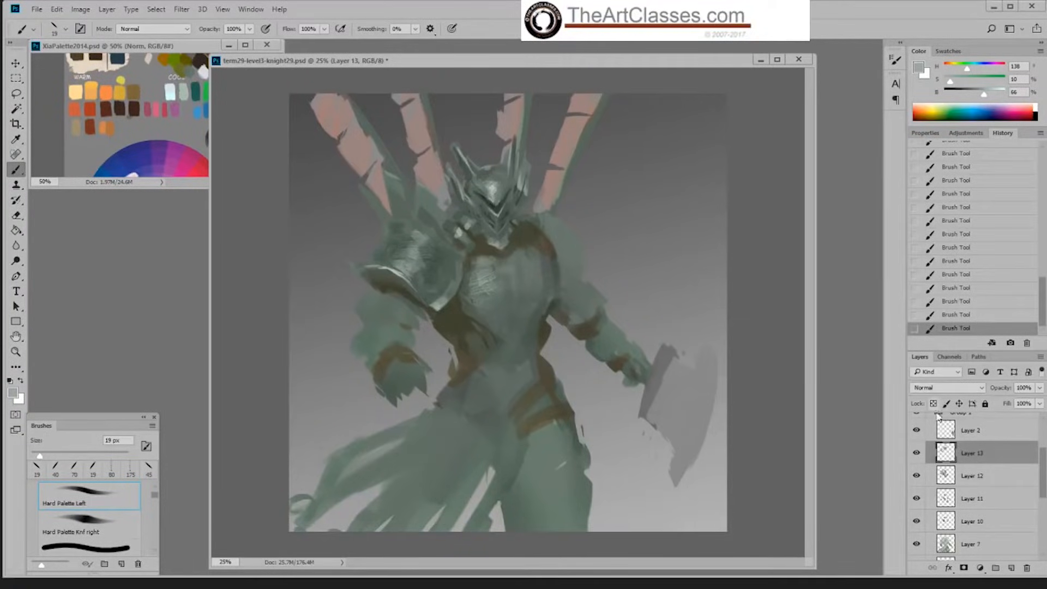
{"action": "scroll", "coordinate": [1044, 465], "scroll_direction": "up", "scroll_amount": 2}
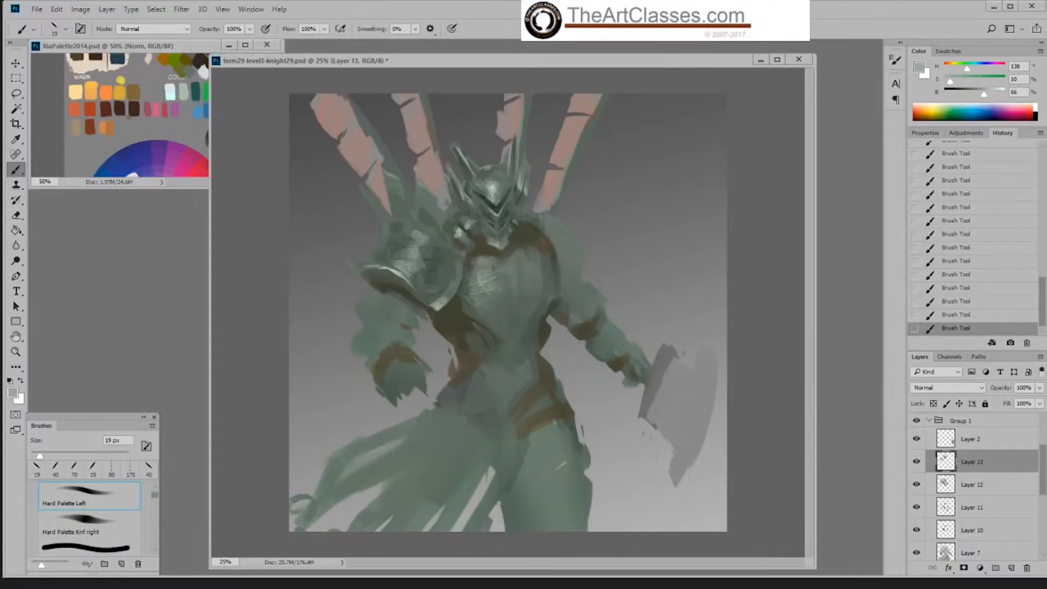
Step: Choose the Hard Round 86 1 brush, reduce it to 70 px, and paint the collar beside the helmet
{"action": "right_click", "coordinate": [470, 232]}
{"action": "left_click", "coordinate": [588, 403]}
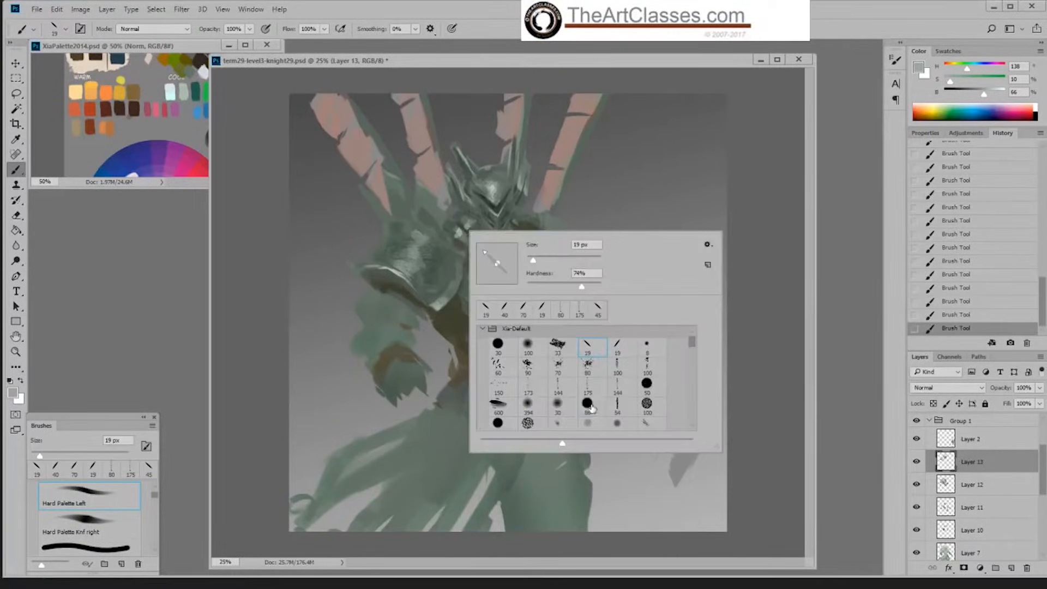
{"action": "left_click", "coordinate": [761, 286]}
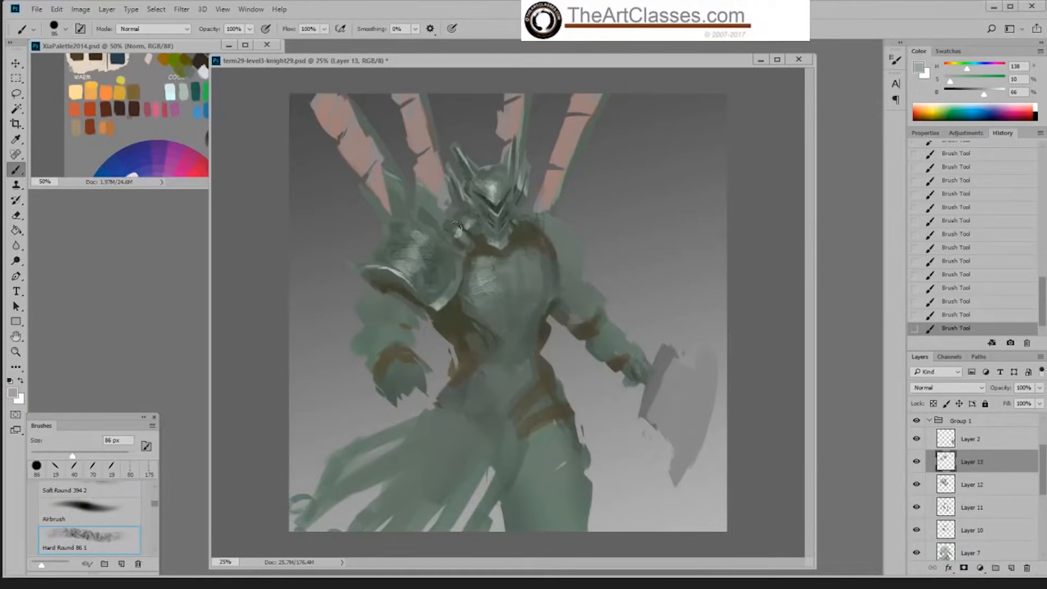
{"action": "key", "text": "bracketleft"}
{"action": "key", "text": "bracketleft"}
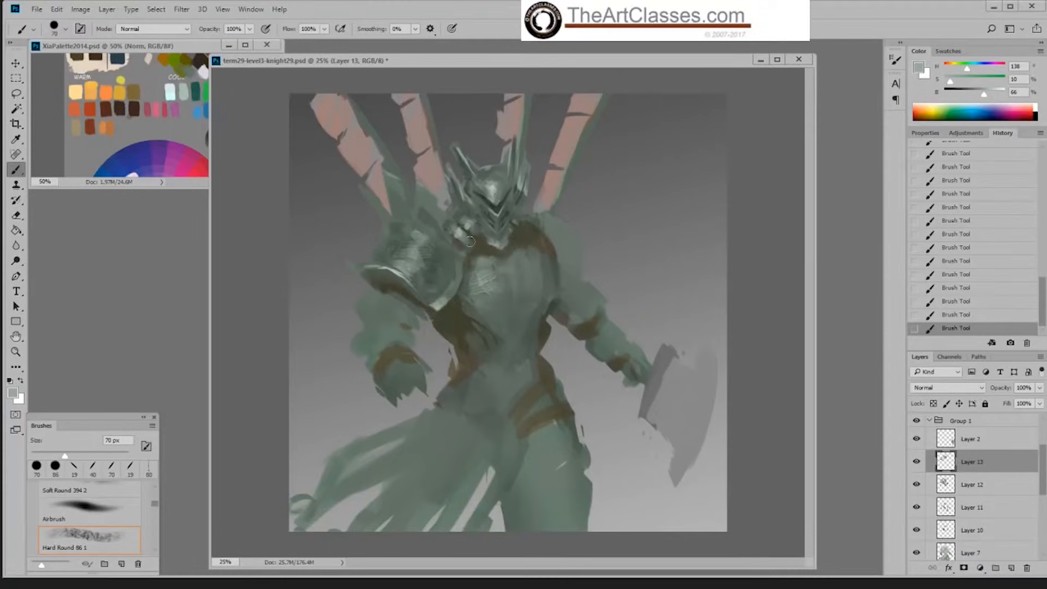
Step: Switch to the Hard Palette Left brush at 60 px, undo the last stroke, and repaint the collar segments with a sampled green
{"action": "right_click", "coordinate": [521, 246]}
{"action": "left_click", "coordinate": [638, 360]}
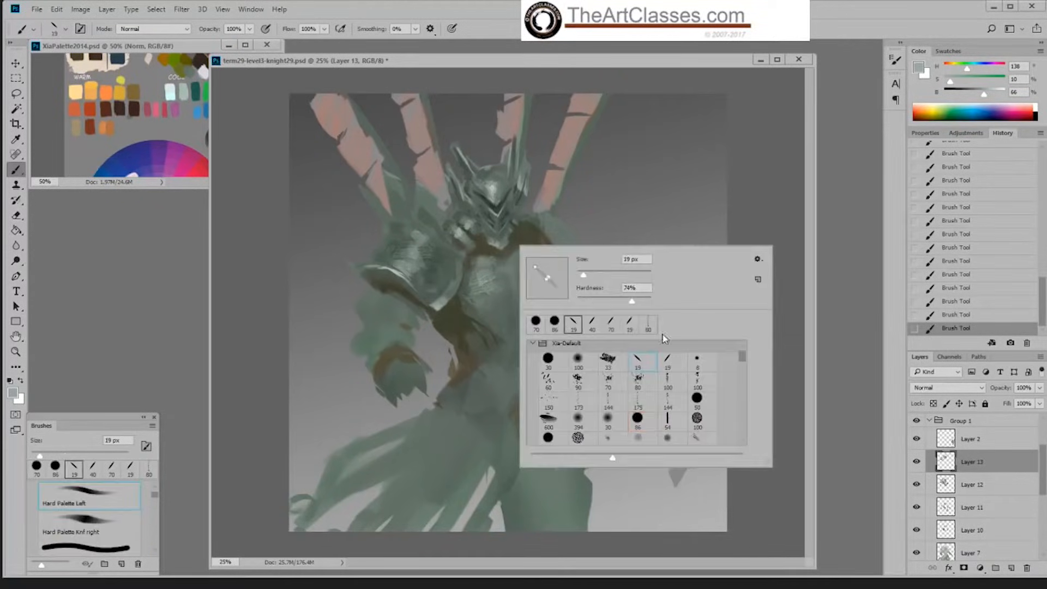
{"action": "double_click", "coordinate": [647, 323]}
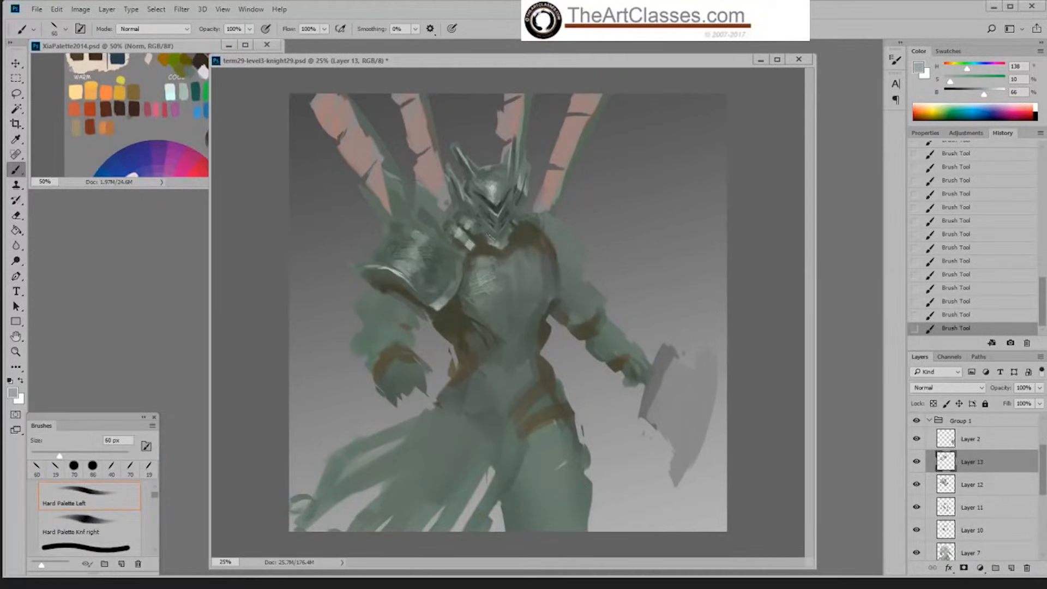
{"action": "key", "text": "ctrl+z"}
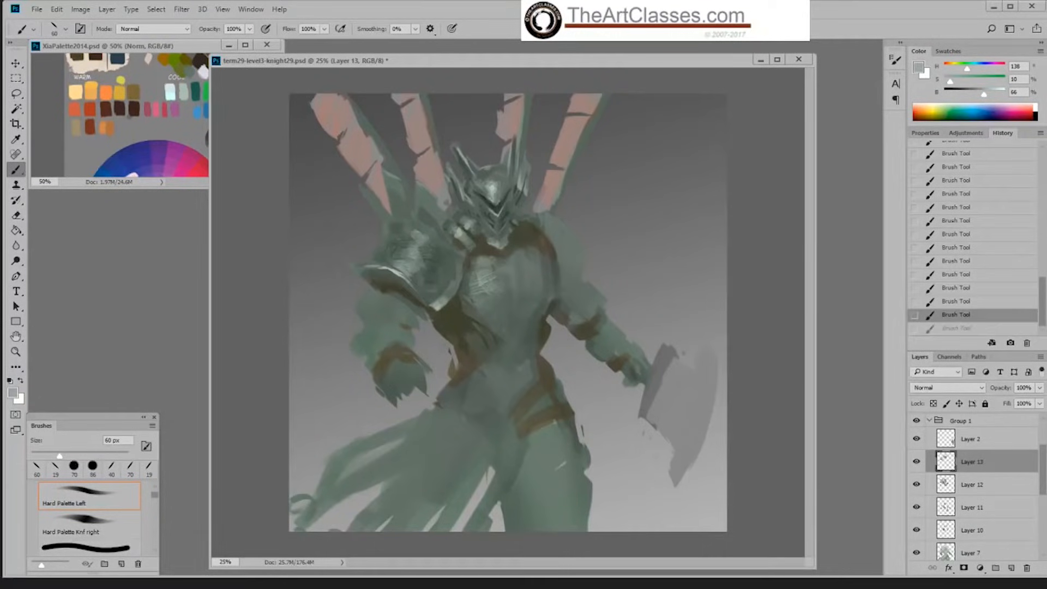
{"action": "left_click", "coordinate": [468, 229], "text": "alt"}
{"action": "mouse_move", "coordinate": [467, 230]}
{"action": "left_mouse_down"}
{"action": "mouse_move", "coordinate": [472, 244]}
{"action": "mouse_move", "coordinate": [482, 233]}
{"action": "left_mouse_up"}
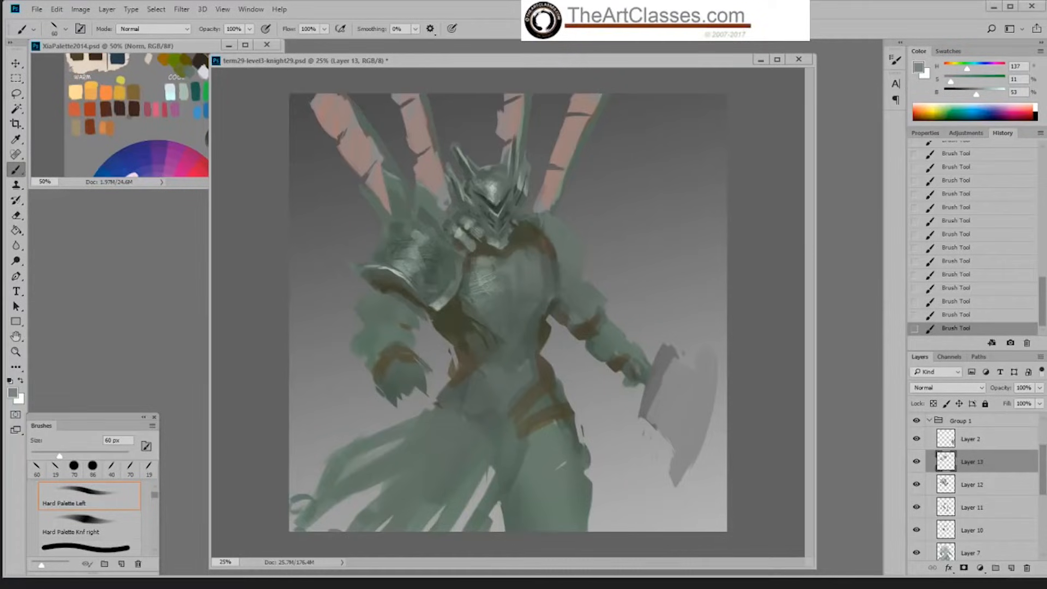
Step: Enlarge the brush to 90 px and paint matching light collar segments on the other side of the chin with sampled greens
{"action": "left_click", "coordinate": [473, 220], "text": "alt"}
{"action": "left_click", "coordinate": [521, 210], "text": "alt"}
{"action": "key", "text": "bracketright"}
{"action": "key", "text": "bracketright"}
{"action": "key", "text": "bracketright"}
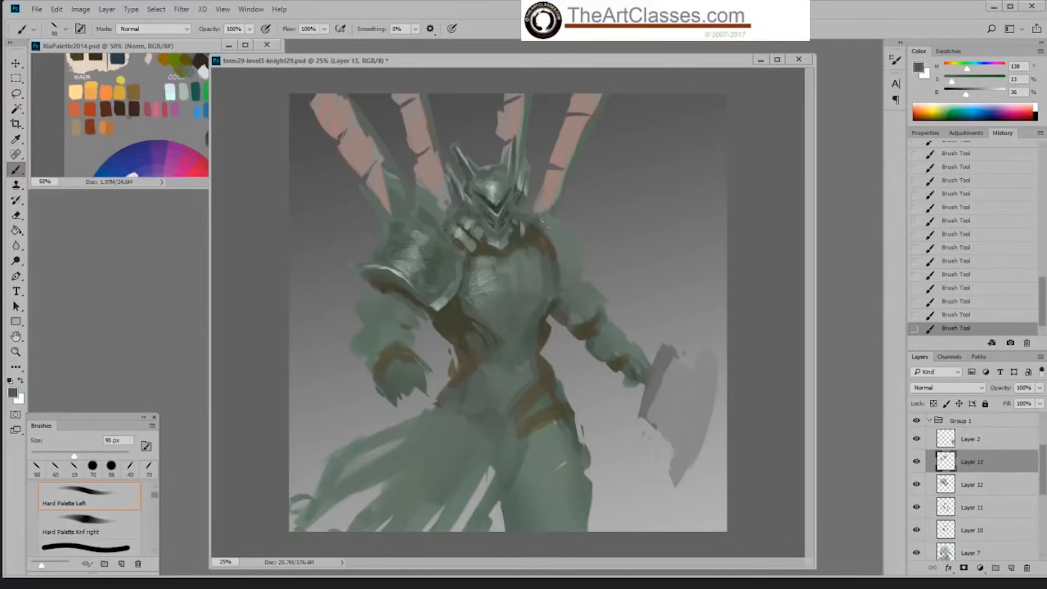
{"action": "left_click", "coordinate": [528, 182], "text": "alt"}
{"action": "mouse_move", "coordinate": [525, 221]}
{"action": "left_mouse_down"}
{"action": "mouse_move", "coordinate": [525, 240]}
{"action": "mouse_move", "coordinate": [537, 241]}
{"action": "left_mouse_up"}
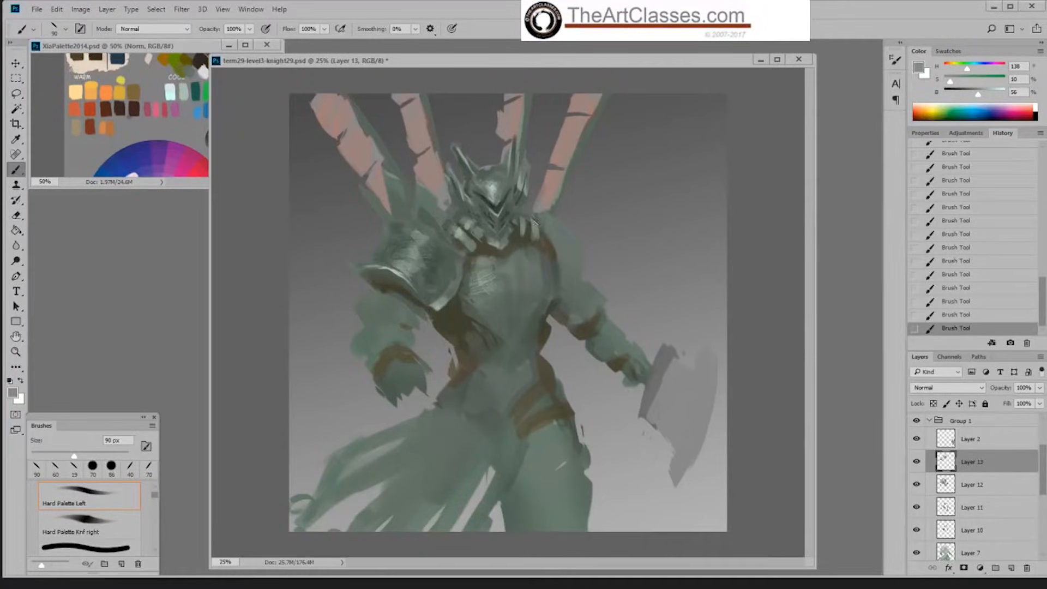
Step: Reduce the brush to 50 px and define the gaps and edges of the new collar segments with sampled dark and light tones
{"action": "left_click", "coordinate": [532, 218], "text": "alt"}
{"action": "key", "text": "bracketleft"}
{"action": "key", "text": "bracketleft"}
{"action": "key", "text": "bracketleft"}
{"action": "key", "text": "bracketleft"}
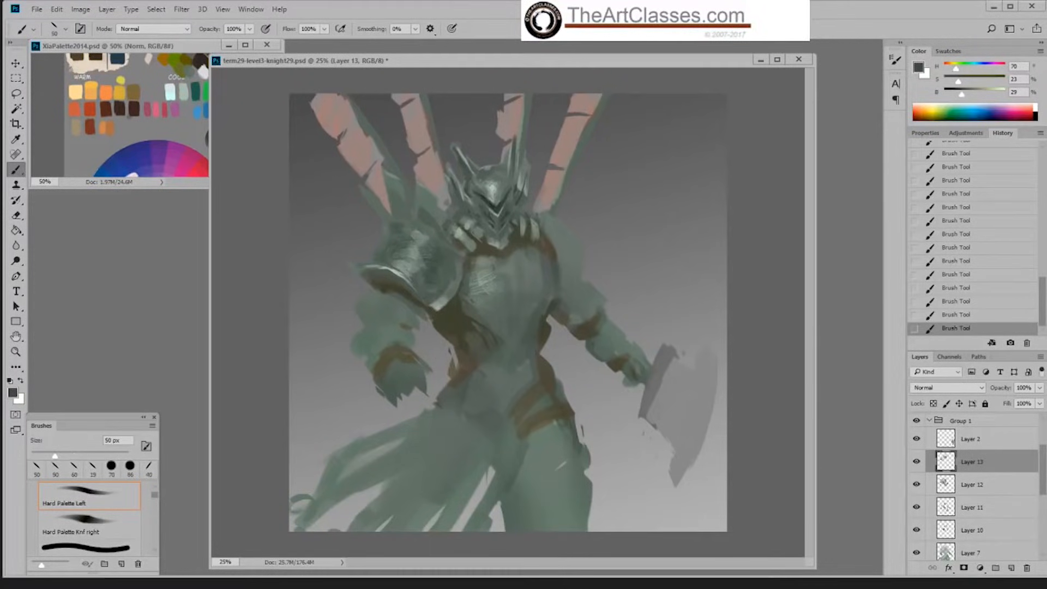
{"action": "left_click", "coordinate": [539, 220], "text": "alt"}
{"action": "left_click", "coordinate": [528, 214], "text": "alt"}
{"action": "left_click", "coordinate": [518, 229], "text": "alt"}
Step: Try light strokes on the collar segment beside the chin and revert to an earlier history state
{"action": "left_click", "coordinate": [480, 226], "text": "alt"}
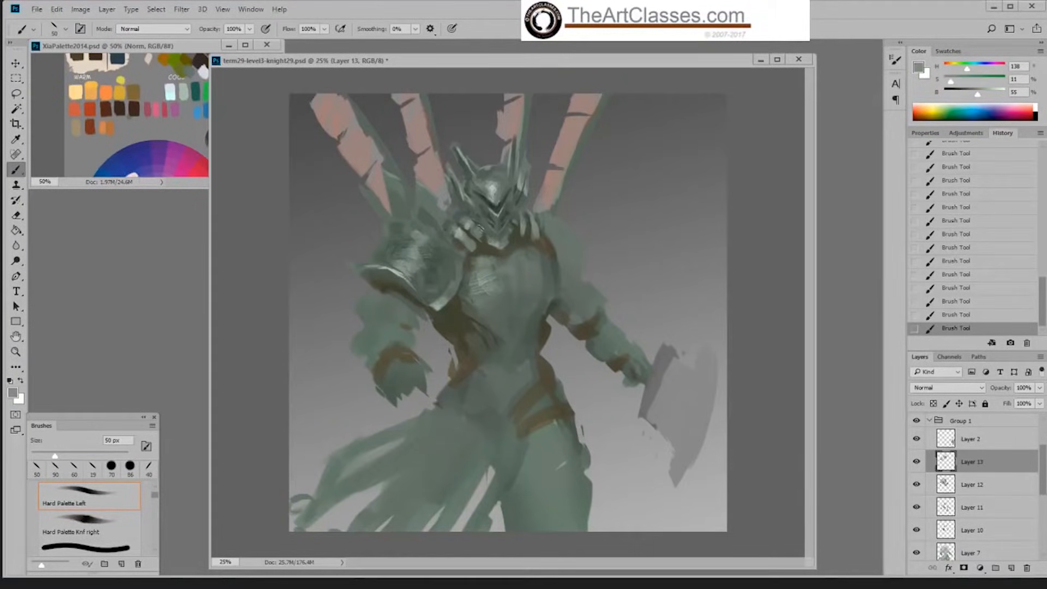
{"action": "left_click", "coordinate": [482, 233], "text": "alt"}
{"action": "left_click", "coordinate": [952, 316]}
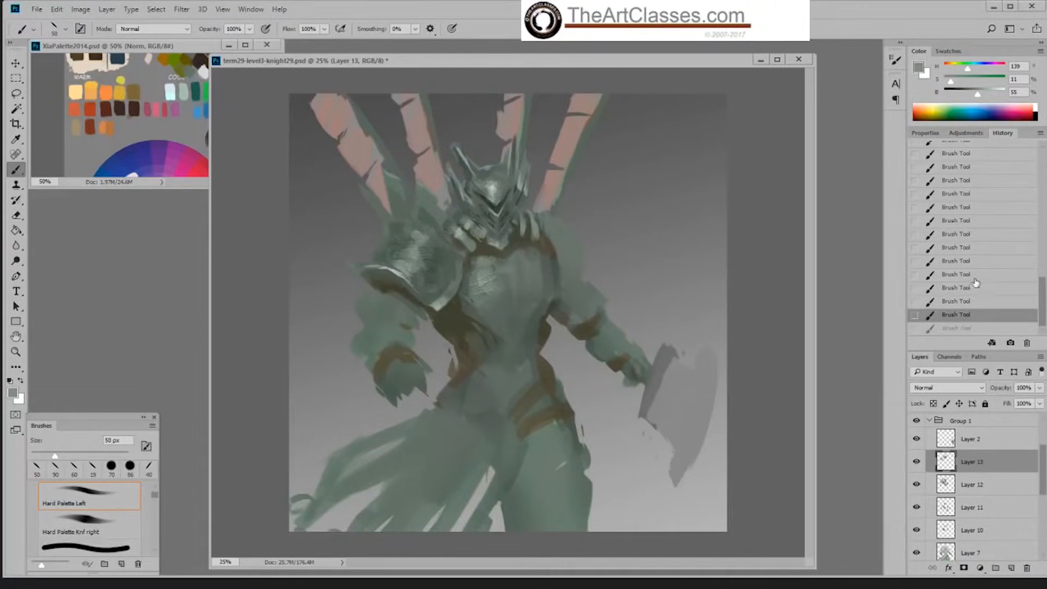
{"action": "left_click", "coordinate": [966, 279]}
Step: Paint dark gaps between the collar and chin with a sampled green at 15% saturation and 24% brightness
{"action": "left_click", "coordinate": [497, 206], "text": "alt"}
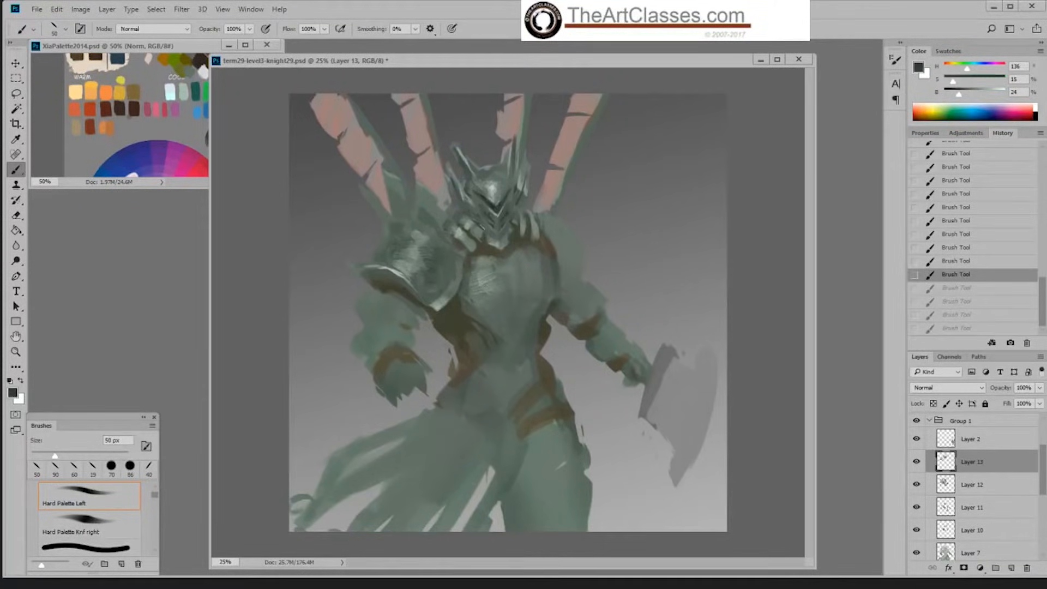
{"action": "left_click_drag", "start_coordinate": [479, 226], "coordinate": [484, 235]}
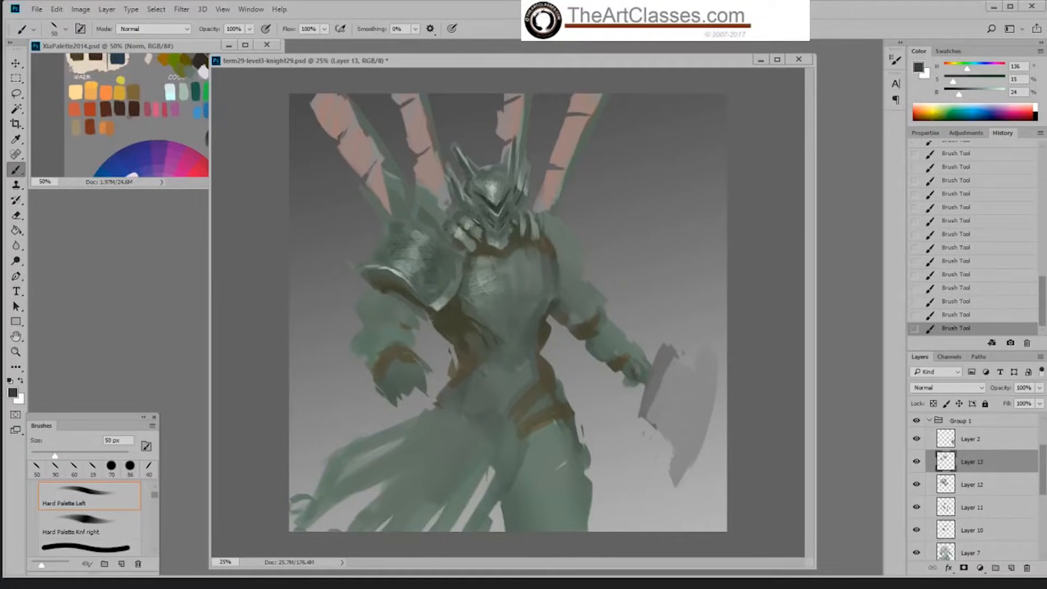
{"action": "left_click_drag", "start_coordinate": [473, 213], "coordinate": [476, 215]}
Step: Sample the helmet's green at 13% saturation and 39% brightness and create a new layer above Layer 13
{"action": "left_click", "coordinate": [469, 174], "text": "alt"}
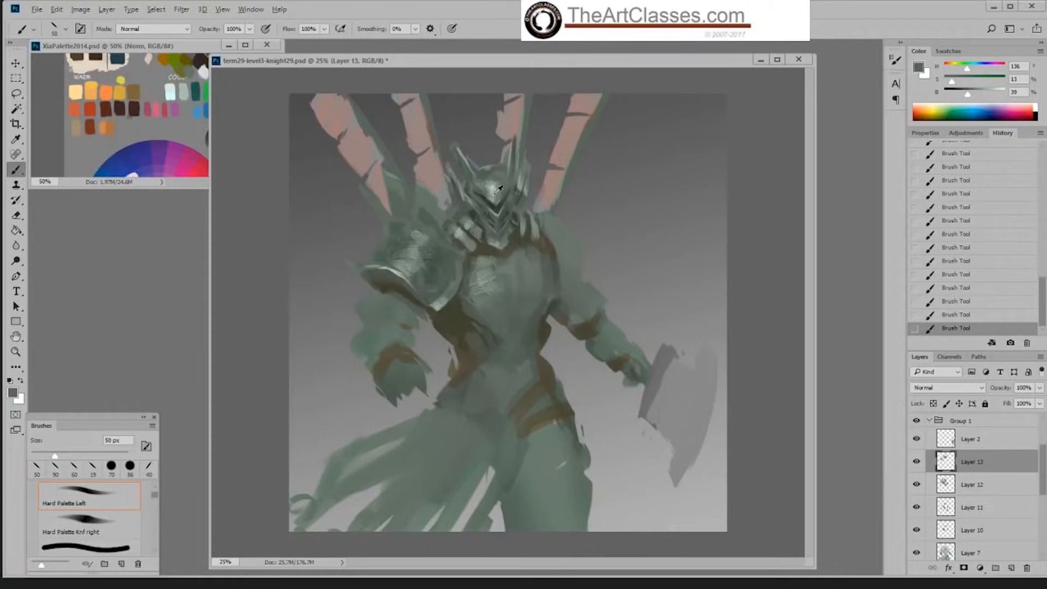
{"action": "left_click", "coordinate": [485, 203], "text": "alt"}
{"action": "key", "text": "ctrl+shift+alt+n"}
{"action": "left_click", "coordinate": [486, 203], "text": "alt"}
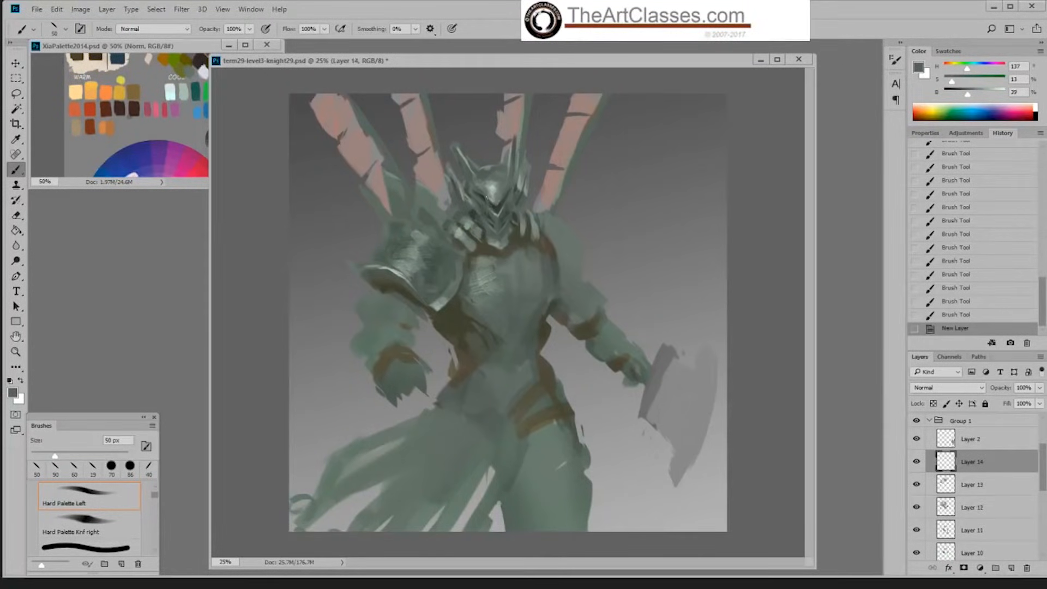
Step: Paint mid-green strokes over the helmet's pointed faceplate with tones sampled from the helmet
{"action": "mouse_move", "coordinate": [497, 207]}
{"action": "left_mouse_down"}
{"action": "mouse_move", "coordinate": [511, 189]}
{"action": "mouse_move", "coordinate": [497, 210]}
{"action": "left_mouse_up"}
{"action": "left_click", "coordinate": [501, 210], "text": "alt"}
{"action": "left_click", "coordinate": [497, 194], "text": "alt"}
{"action": "mouse_move", "coordinate": [495, 197]}
{"action": "left_mouse_down"}
{"action": "mouse_move", "coordinate": [497, 211]}
{"action": "mouse_move", "coordinate": [495, 182]}
{"action": "mouse_move", "coordinate": [496, 206]}
{"action": "left_mouse_up"}
{"action": "left_click", "coordinate": [499, 188], "text": "alt"}
{"action": "left_click", "coordinate": [499, 178], "text": "alt"}
{"action": "left_click", "coordinate": [495, 200], "text": "alt"}
{"action": "left_click_drag", "start_coordinate": [493, 198], "coordinate": [497, 207]}
{"action": "left_click", "coordinate": [491, 203], "text": "alt"}
{"action": "left_click", "coordinate": [495, 202], "text": "alt"}
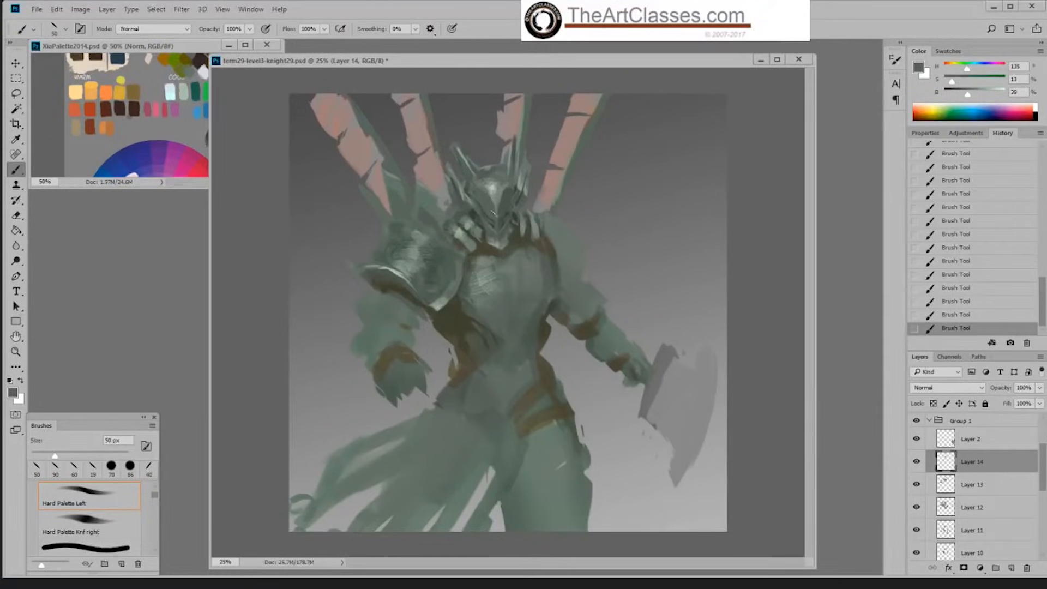
Step: Refine the faceplate planes with sampled greens, picking up a lighter tone at 11% saturation and 53% brightness
{"action": "left_click", "coordinate": [499, 209], "text": "alt"}
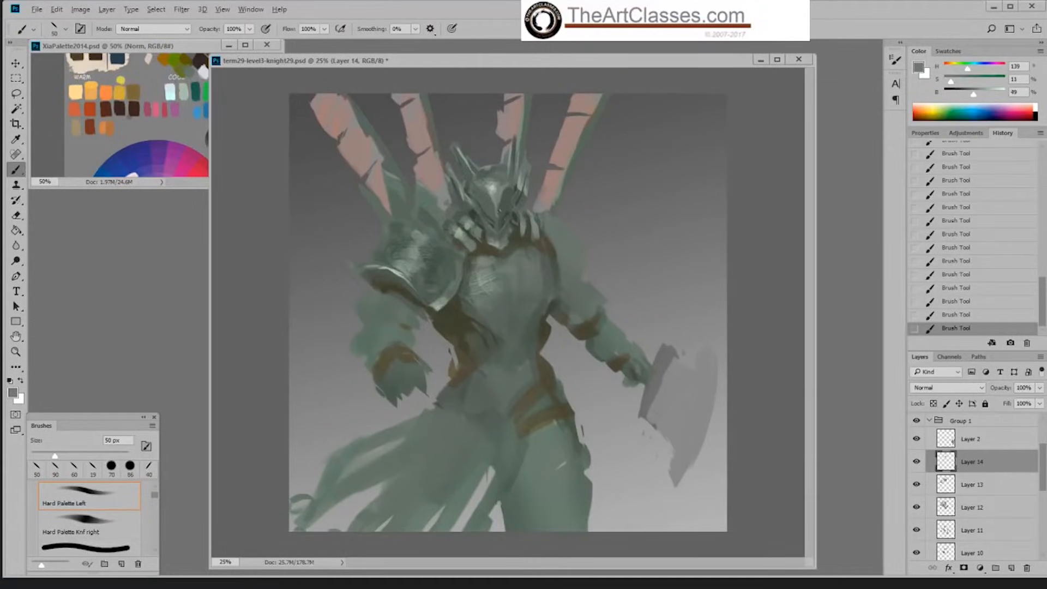
{"action": "left_click", "coordinate": [499, 198], "text": "alt"}
{"action": "left_click", "coordinate": [507, 184], "text": "alt"}
{"action": "left_click", "coordinate": [504, 181], "text": "alt"}
{"action": "left_click", "coordinate": [496, 197], "text": "alt"}
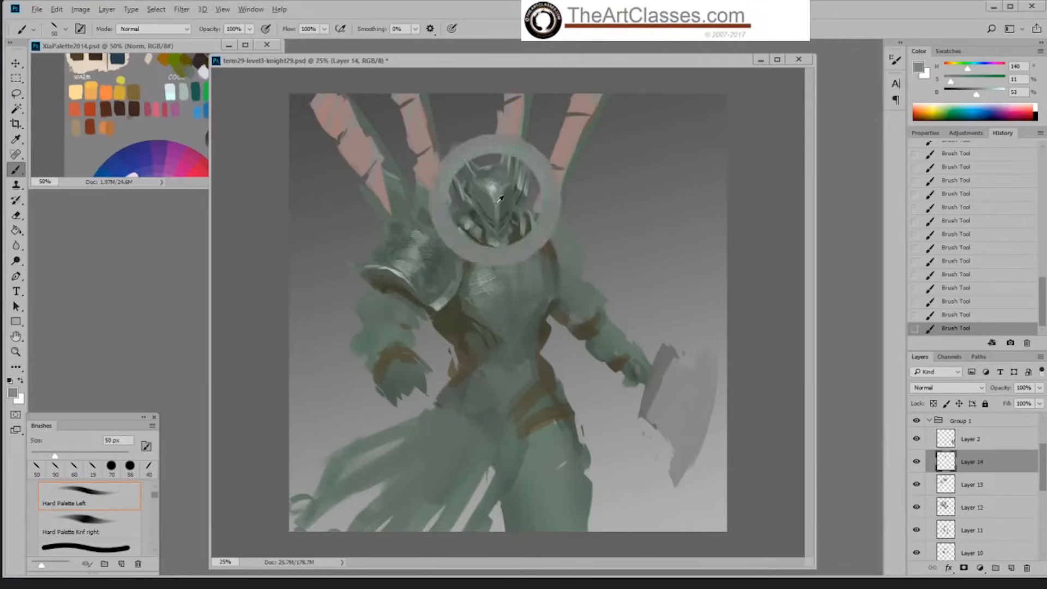
Step: Add textured light strokes to the faceplate with Sampled Brush 3 3 at 90 px and compare them with an earlier history state
{"action": "right_click", "coordinate": [508, 208]}
{"action": "double_click", "coordinate": [624, 363]}
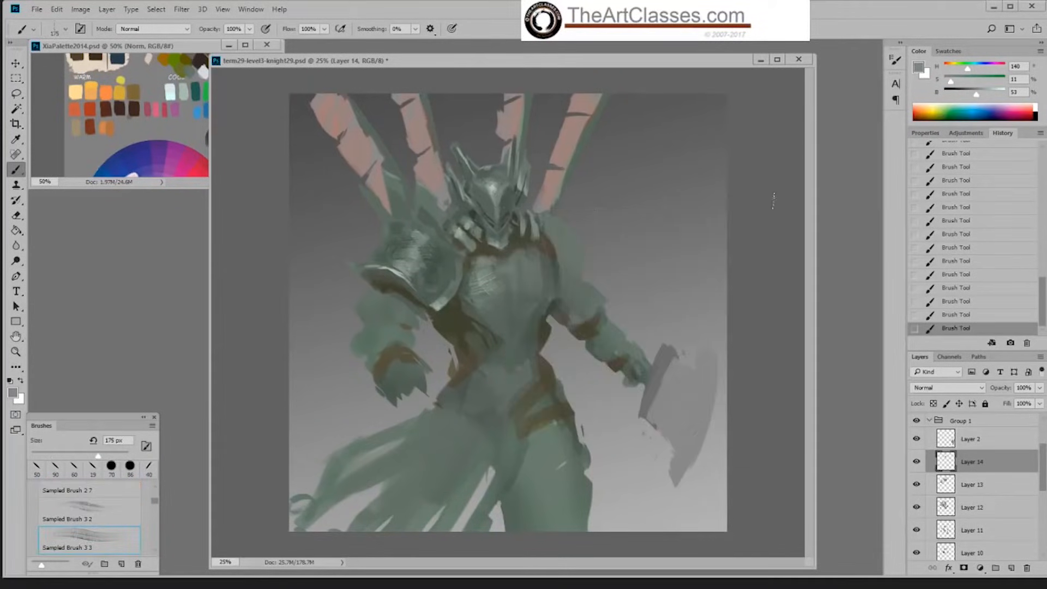
{"action": "left_click", "coordinate": [499, 188], "text": "alt"}
{"action": "key", "text": "bracketleft"}
{"action": "key", "text": "bracketleft"}
{"action": "key", "text": "bracketleft"}
{"action": "key", "text": "bracketleft"}
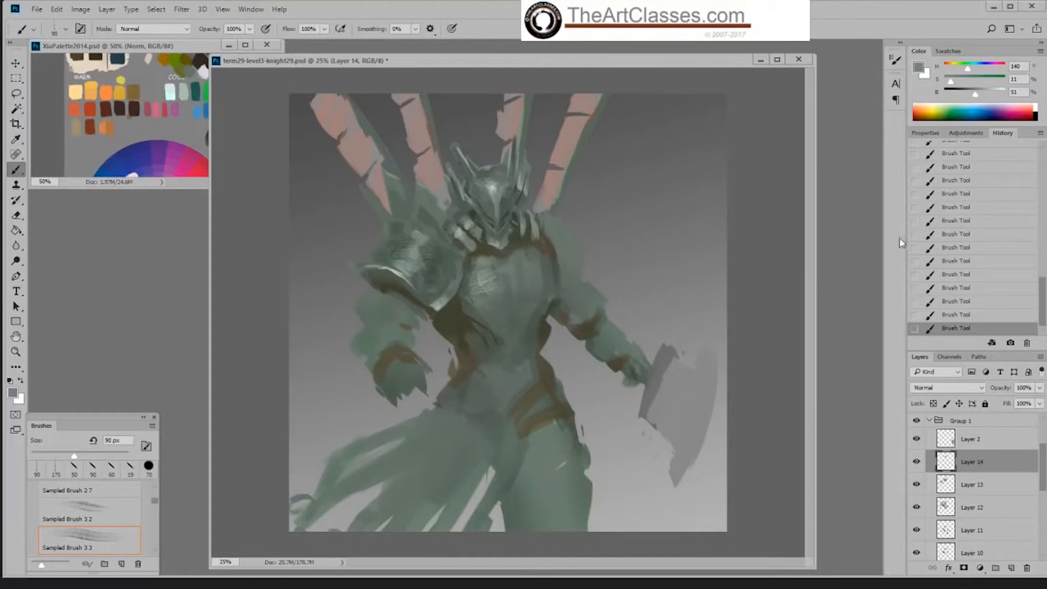
{"action": "left_click", "coordinate": [965, 301]}
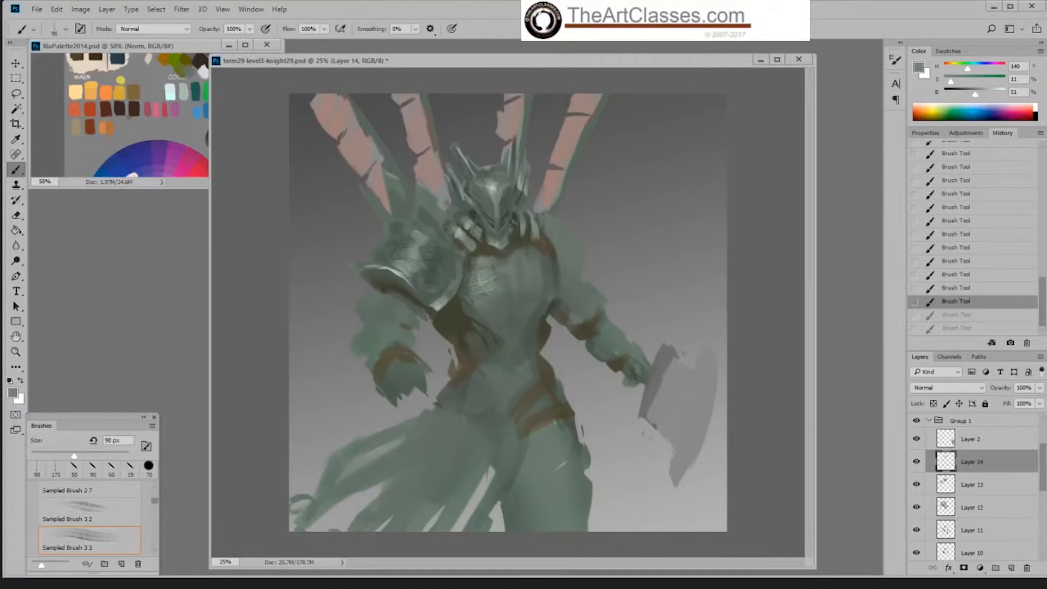
{"action": "left_click", "coordinate": [970, 328]}
Step: Define the lower helmet's shadows and planes with Hard Palette Left at 70 px, starting from a sampled green at 30% brightness
{"action": "left_click", "coordinate": [510, 211], "text": "alt"}
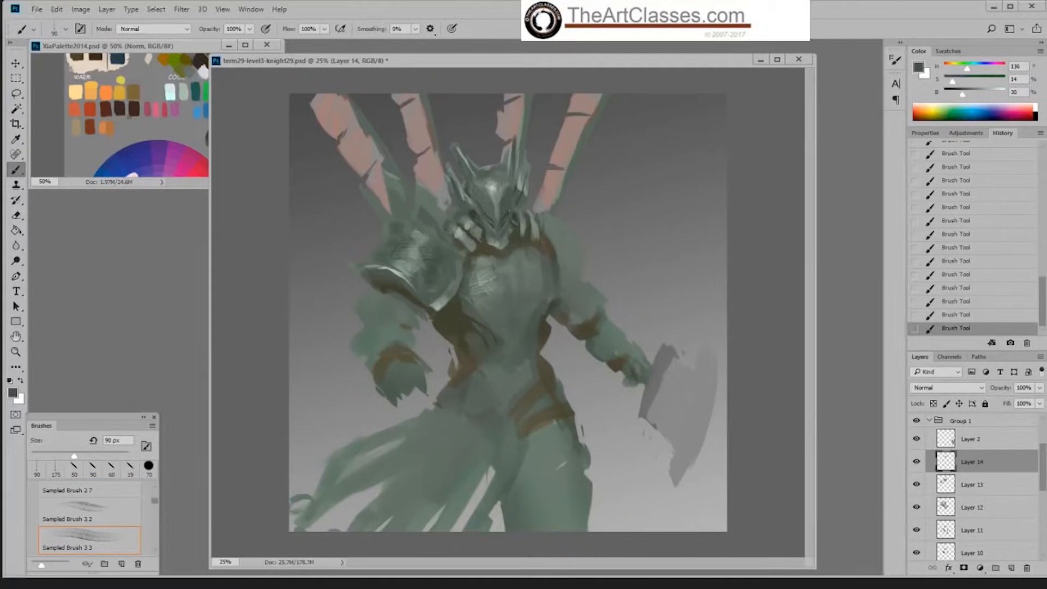
{"action": "right_click", "coordinate": [513, 197]}
{"action": "double_click", "coordinate": [639, 318]}
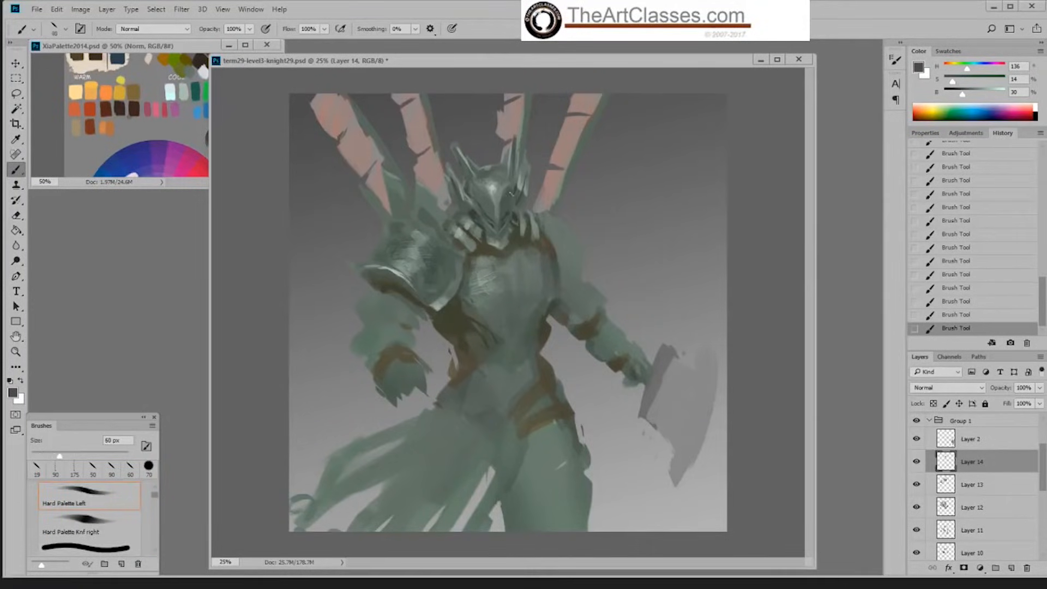
{"action": "key", "text": "bracketright"}
{"action": "left_click", "coordinate": [476, 218], "text": "alt"}
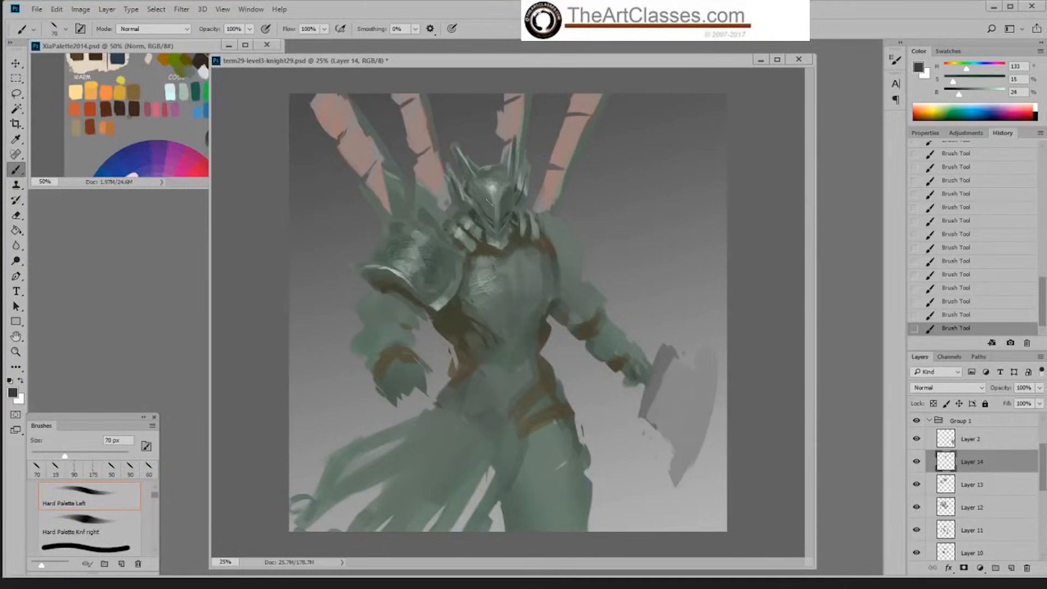
{"action": "left_click", "coordinate": [492, 203], "text": "alt"}
{"action": "left_click", "coordinate": [512, 210], "text": "alt"}
{"action": "left_click", "coordinate": [494, 210], "text": "alt"}
{"action": "left_click", "coordinate": [496, 190], "text": "alt"}
Step: Paint fine light edges on the lower helmet with Hard Palette Left at 40 px and Hard Palette Knf right at 19 px
{"action": "key", "text": "bracketleft"}
{"action": "key", "text": "bracketleft"}
{"action": "key", "text": "bracketleft"}
{"action": "left_click", "coordinate": [482, 211]}
{"action": "right_click", "coordinate": [543, 205]}
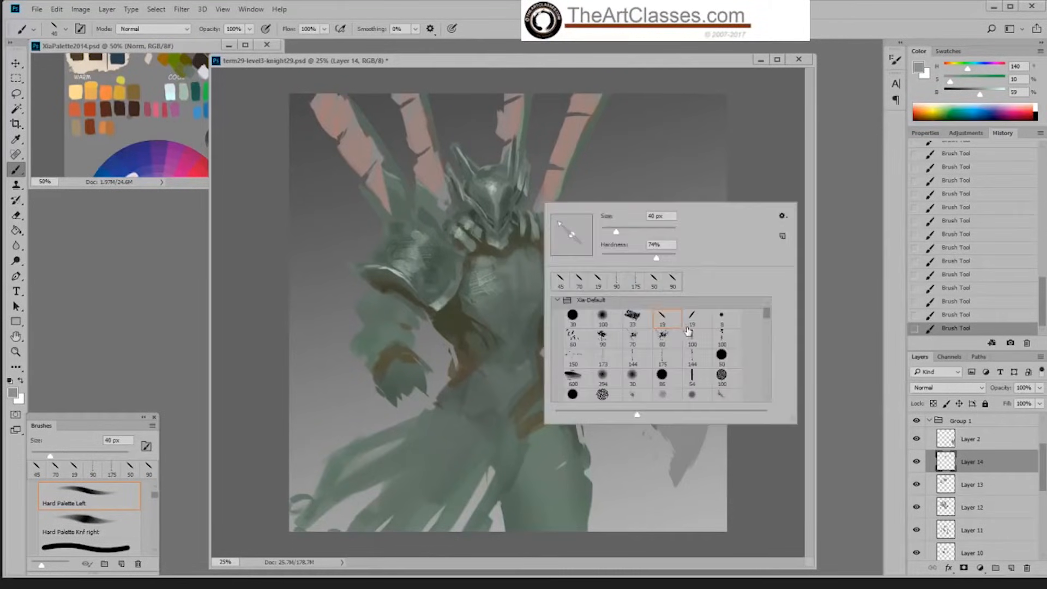
{"action": "double_click", "coordinate": [685, 326]}
{"action": "left_click", "coordinate": [518, 198], "text": "alt"}
{"action": "left_click_drag", "start_coordinate": [523, 194], "coordinate": [502, 221]}
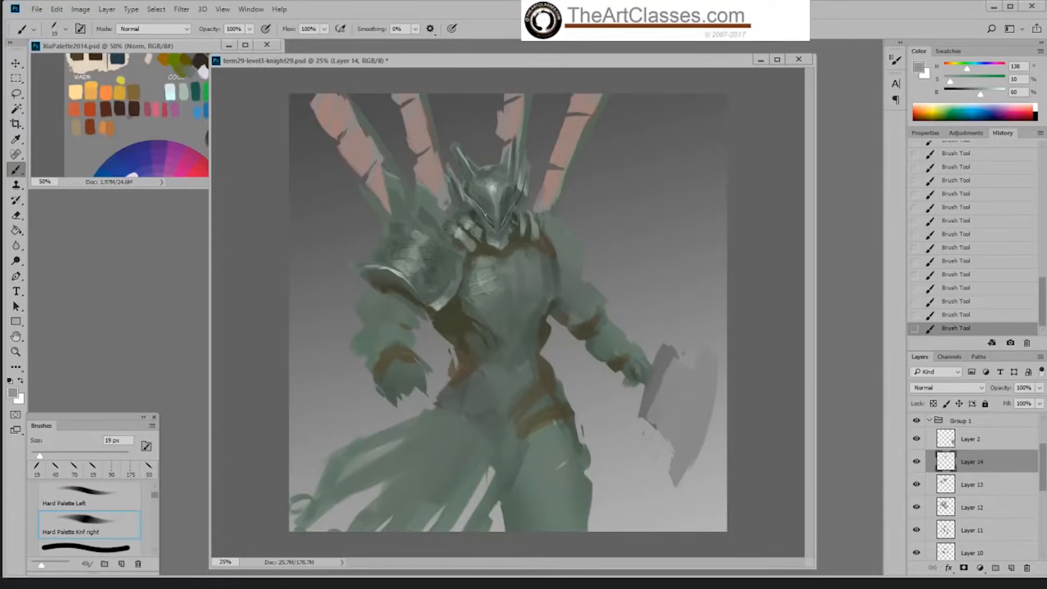
Step: Paint curved dark lines across the shoulder plate with Hard Palette Left at 30 px in a sampled green at 27% brightness
{"action": "left_click", "coordinate": [416, 249], "text": "alt"}
{"action": "left_click", "coordinate": [436, 264], "text": "alt"}
{"action": "right_click", "coordinate": [435, 256]}
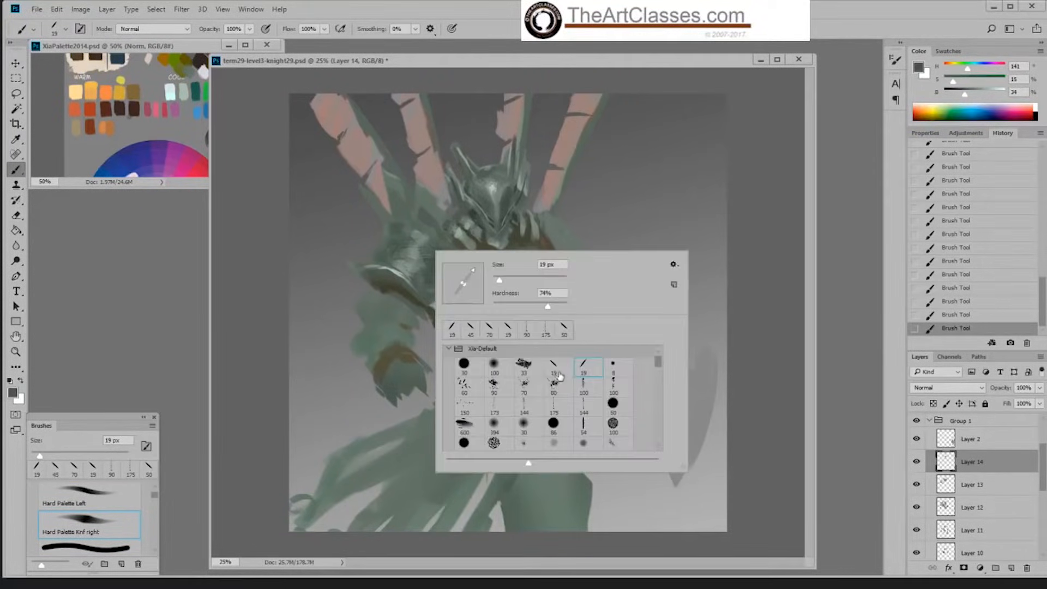
{"action": "double_click", "coordinate": [559, 374]}
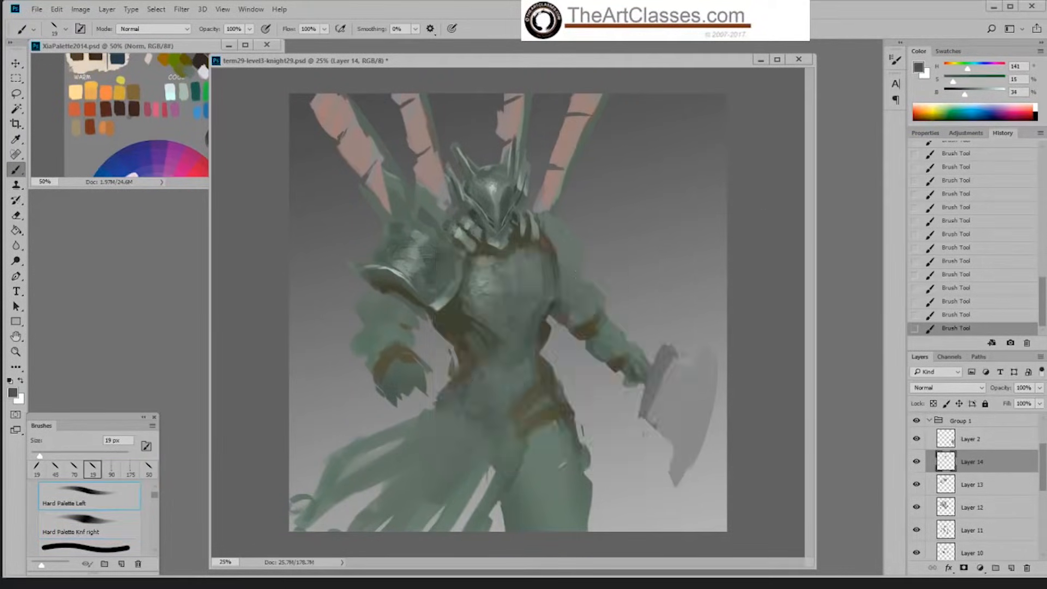
{"action": "left_click", "coordinate": [480, 213], "text": "alt"}
{"action": "key", "text": "bracketright"}
{"action": "mouse_move", "coordinate": [376, 236]}
{"action": "left_mouse_down"}
{"action": "mouse_move", "coordinate": [428, 241]}
{"action": "mouse_move", "coordinate": [418, 258]}
{"action": "left_mouse_up"}
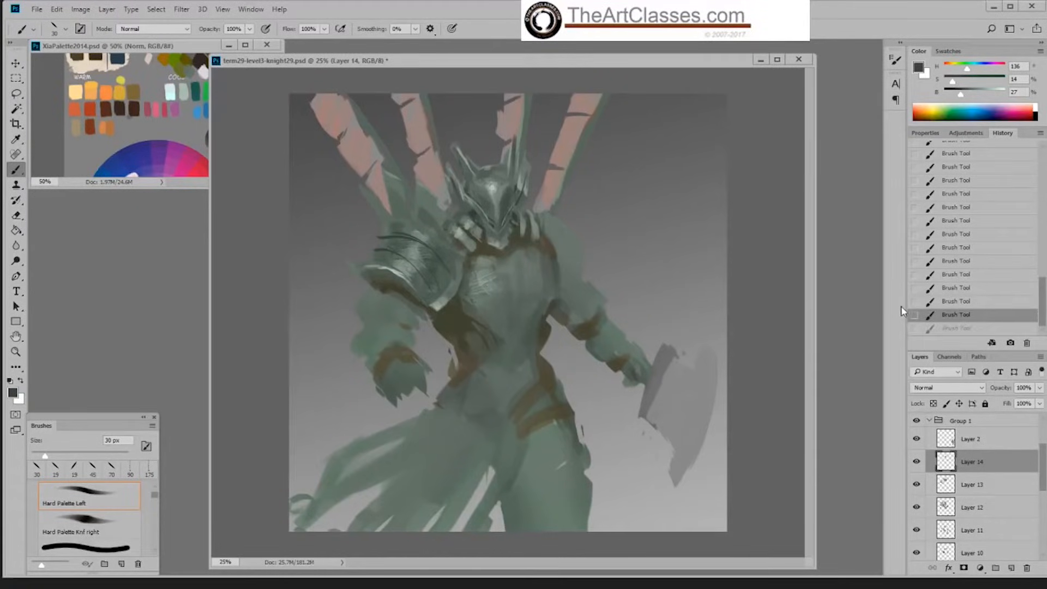
{"action": "left_click", "coordinate": [951, 315]}
{"action": "key", "text": "ctrl+shift+z"}
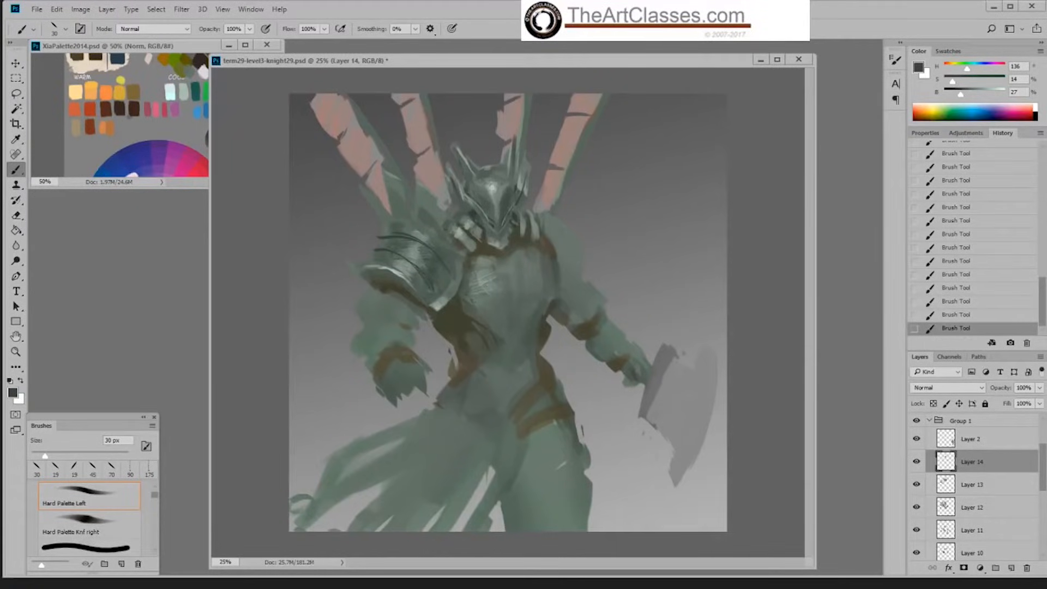
Step: Set brush smoothing to 22% and extend the shoulder plate's dark lines, deepening the green to 21% saturation and 21% brightness
{"action": "left_click", "coordinate": [416, 29]}
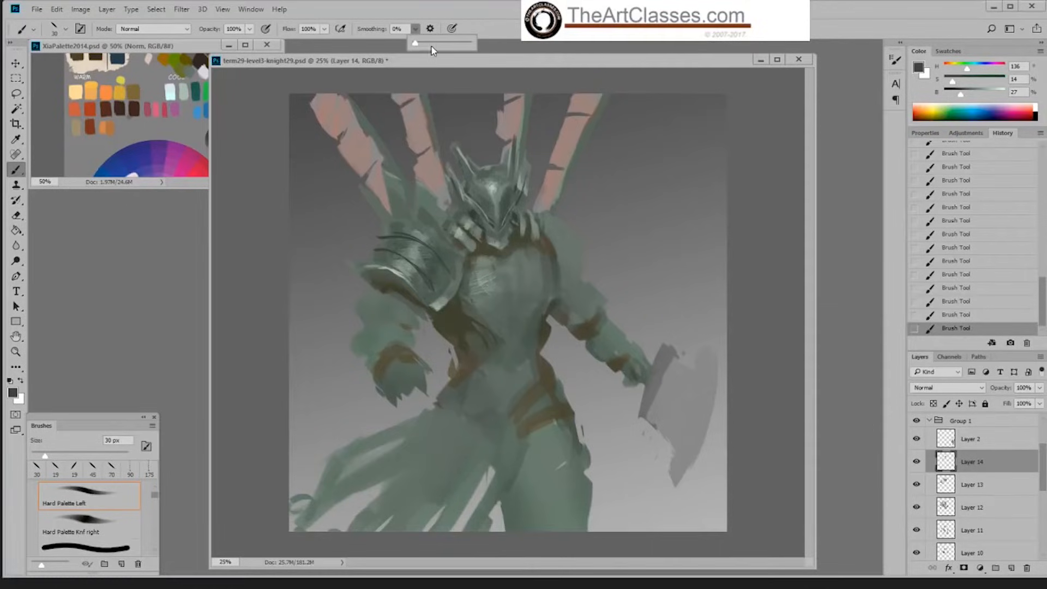
{"action": "left_click_drag", "start_coordinate": [429, 47], "coordinate": [427, 47]}
{"action": "left_click", "coordinate": [401, 255]}
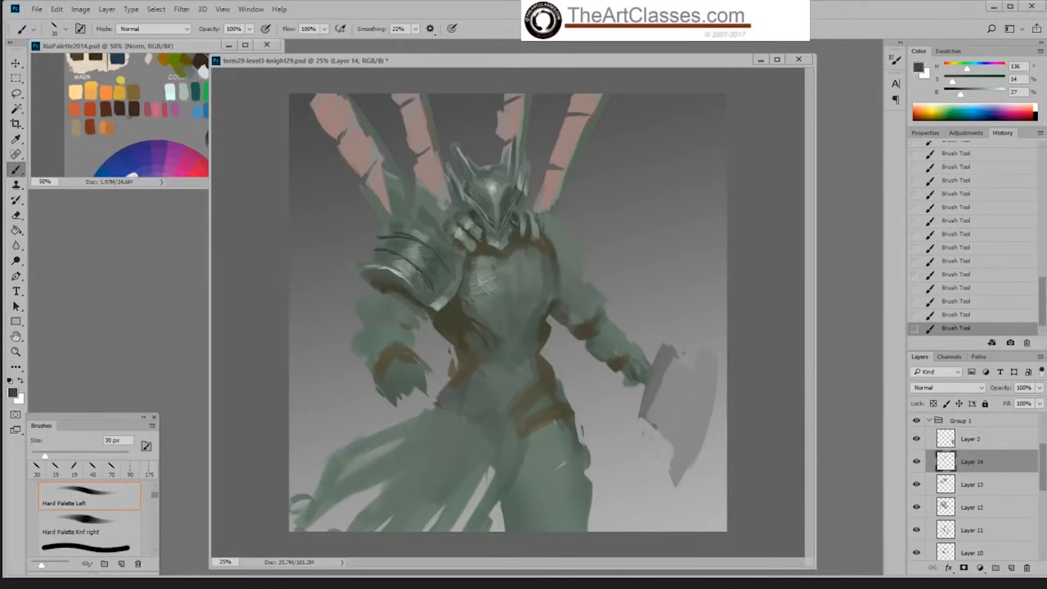
{"action": "left_click_drag", "start_coordinate": [404, 256], "coordinate": [428, 278]}
{"action": "left_click_drag", "start_coordinate": [953, 81], "coordinate": [957, 95]}
{"action": "left_click_drag", "start_coordinate": [432, 284], "coordinate": [435, 291]}
{"action": "left_click_drag", "start_coordinate": [425, 246], "coordinate": [434, 255]}
Step: Return brush smoothing to 0% and set the brush size to 60 px
{"action": "left_click", "coordinate": [415, 28]}
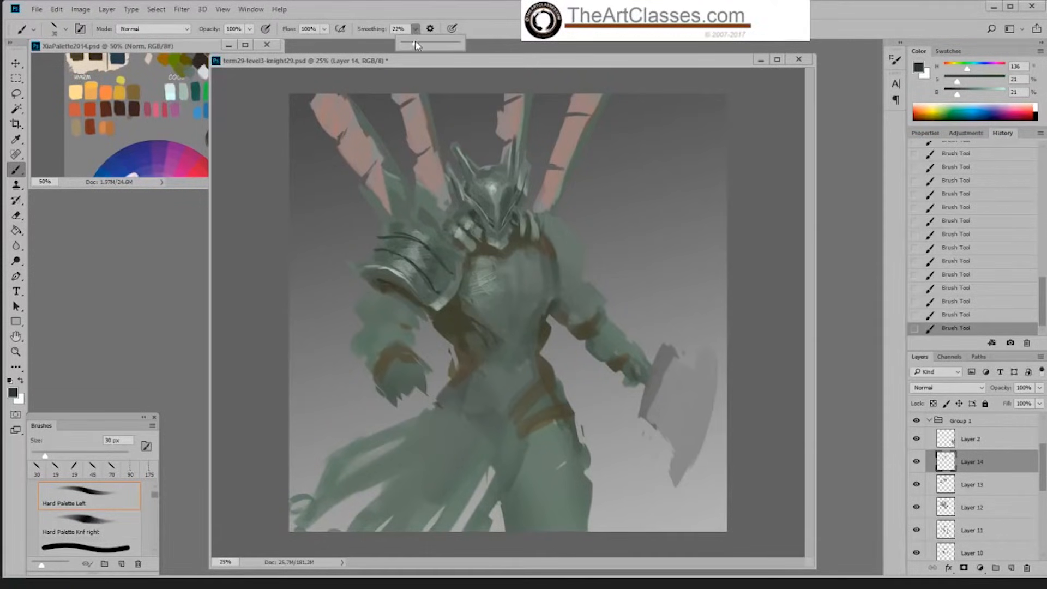
{"action": "left_click_drag", "start_coordinate": [418, 43], "coordinate": [376, 58]}
{"action": "key", "text": "bracketright"}
{"action": "key", "text": "bracketright"}
{"action": "key", "text": "bracketright"}
{"action": "key", "text": "bracketright"}
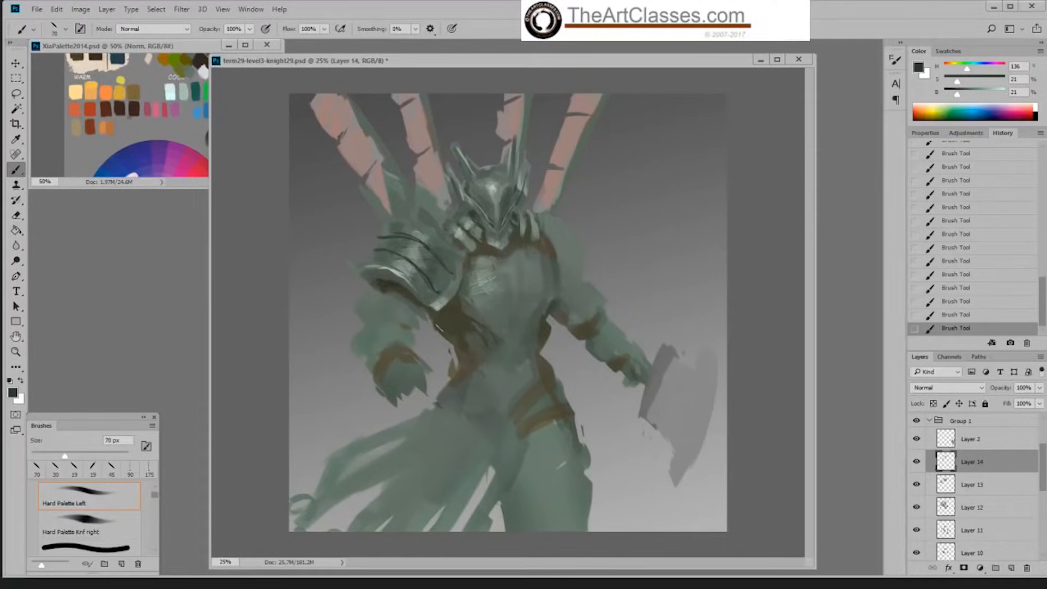
{"action": "key", "text": "bracketleft"}
Step: Erase parts of the dark lines along the upper shoulder plate to break and thin them
{"action": "key", "text": "e"}
{"action": "left_click_drag", "start_coordinate": [416, 227], "coordinate": [382, 246]}
{"action": "left_click_drag", "start_coordinate": [397, 251], "coordinate": [384, 246]}
{"action": "left_click_drag", "start_coordinate": [399, 252], "coordinate": [387, 247]}
{"action": "mouse_move", "coordinate": [400, 253]}
{"action": "left_mouse_down"}
{"action": "mouse_move", "coordinate": [388, 249]}
{"action": "mouse_move", "coordinate": [410, 236]}
{"action": "left_mouse_up"}
{"action": "key", "text": "b"}
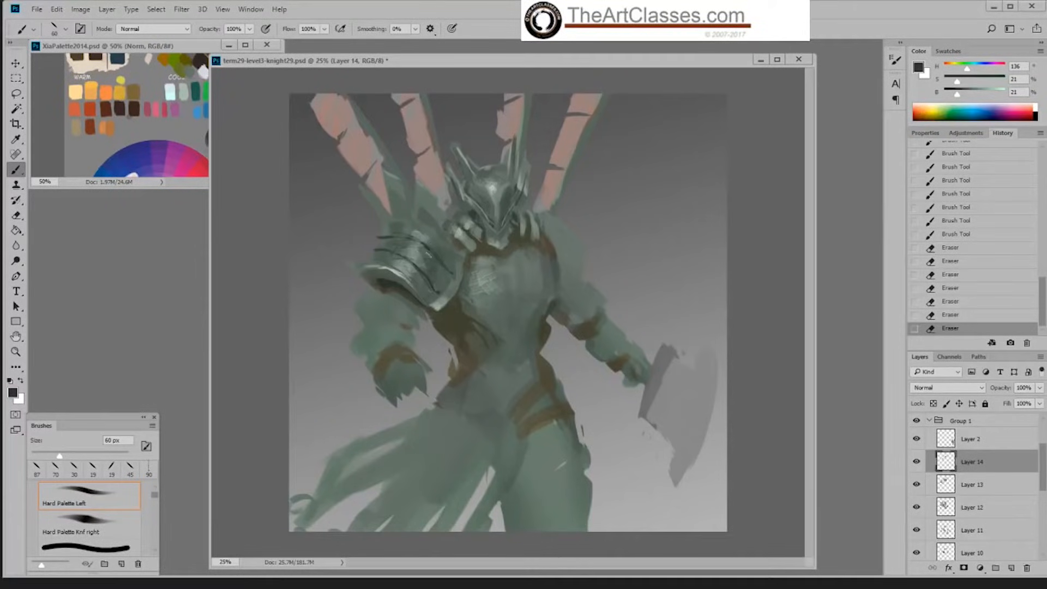
{"action": "key", "text": "e"}
{"action": "left_click_drag", "start_coordinate": [409, 217], "coordinate": [404, 214]}
Step: Try dark strokes at the shoulder plate's lower corner, revert to the last eraser state, and repaint the corner
{"action": "key", "text": "b"}
{"action": "left_click_drag", "start_coordinate": [451, 302], "coordinate": [454, 308]}
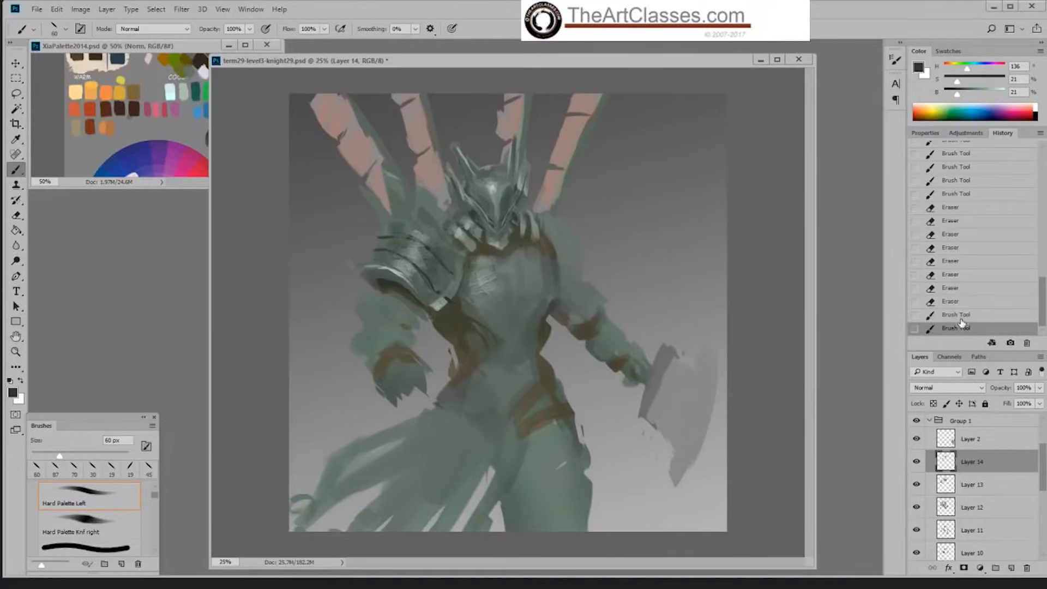
{"action": "left_click", "coordinate": [974, 301]}
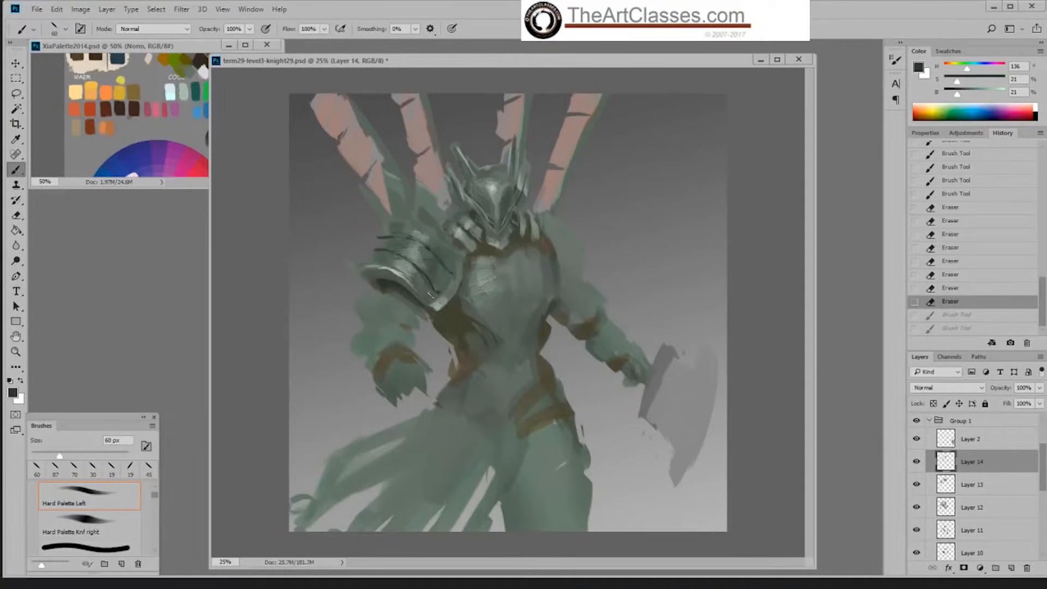
{"action": "left_click_drag", "start_coordinate": [459, 301], "coordinate": [462, 306]}
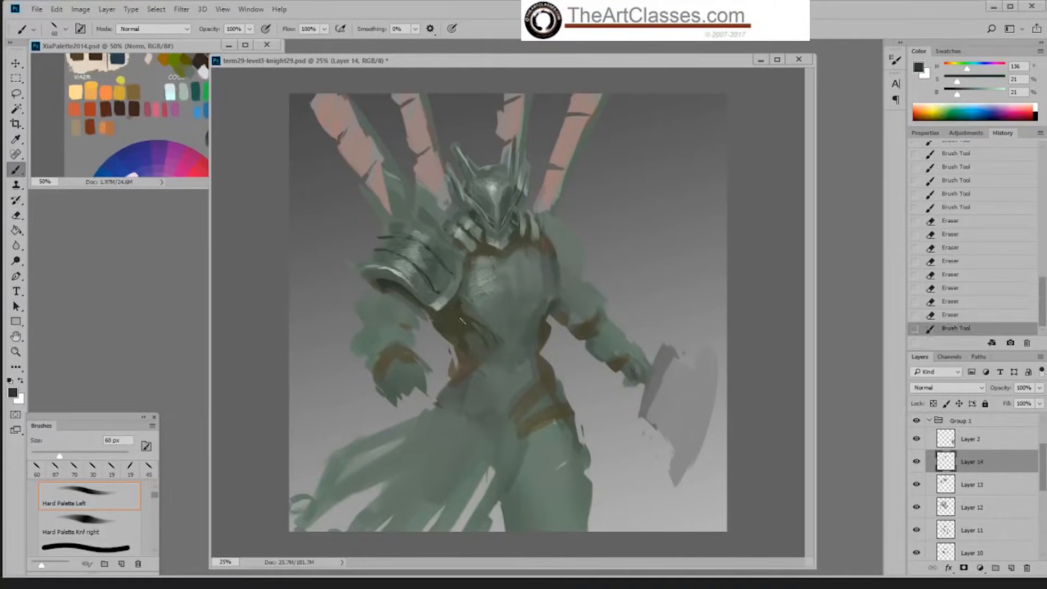
Step: Paint the shadow beneath the shoulder plate's lower corner, using a dark olive at 38% saturation and 24% brightness
{"action": "left_click", "coordinate": [456, 303], "text": "alt"}
{"action": "left_click", "coordinate": [966, 83]}
{"action": "left_click_drag", "start_coordinate": [965, 83], "coordinate": [959, 94]}
{"action": "left_click_drag", "start_coordinate": [448, 312], "coordinate": [451, 315]}
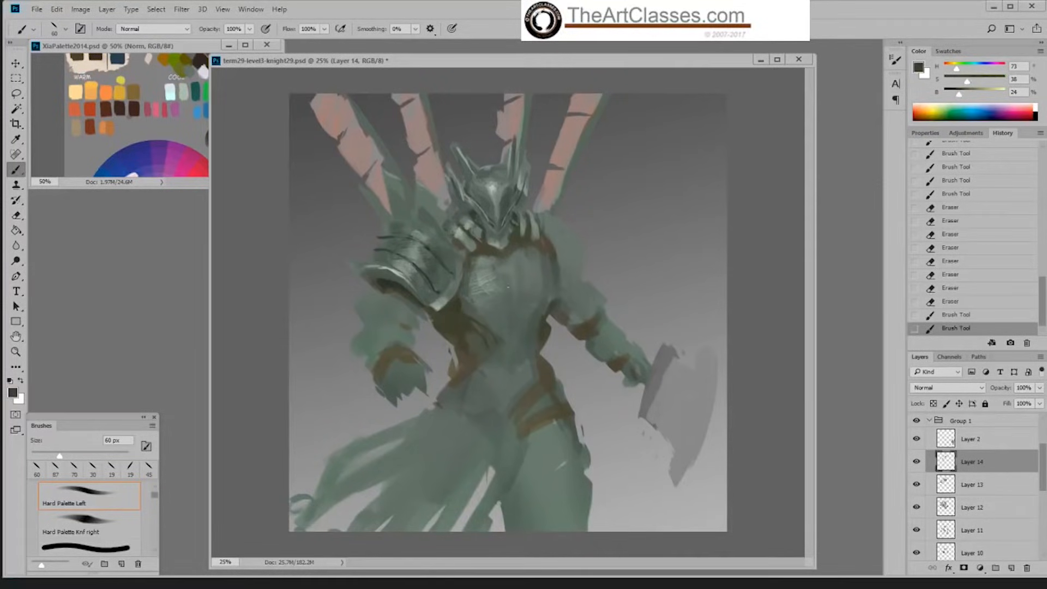
{"action": "mouse_move", "coordinate": [967, 82]}
{"action": "left_mouse_down"}
{"action": "mouse_move", "coordinate": [958, 94]}
{"action": "mouse_move", "coordinate": [955, 69]}
{"action": "left_mouse_up"}
{"action": "left_click_drag", "start_coordinate": [454, 319], "coordinate": [458, 317]}
{"action": "left_click_drag", "start_coordinate": [459, 318], "coordinate": [473, 323]}
Step: Paint dark and light armor bands on the upper arm below the shoulder plate, sampling a green at 58% brightness
{"action": "left_click_drag", "start_coordinate": [388, 286], "coordinate": [397, 295]}
{"action": "mouse_move", "coordinate": [391, 288]}
{"action": "left_mouse_down"}
{"action": "mouse_move", "coordinate": [419, 312]}
{"action": "mouse_move", "coordinate": [398, 324]}
{"action": "mouse_move", "coordinate": [400, 305]}
{"action": "left_mouse_up"}
{"action": "left_click", "coordinate": [409, 291], "text": "alt"}
{"action": "left_click", "coordinate": [404, 268], "text": "alt"}
{"action": "left_click_drag", "start_coordinate": [380, 315], "coordinate": [399, 312]}
Step: Switch to the Okragla textura 5 brush at 40 px for light strokes on the upper arm
{"action": "right_click", "coordinate": [443, 280]}
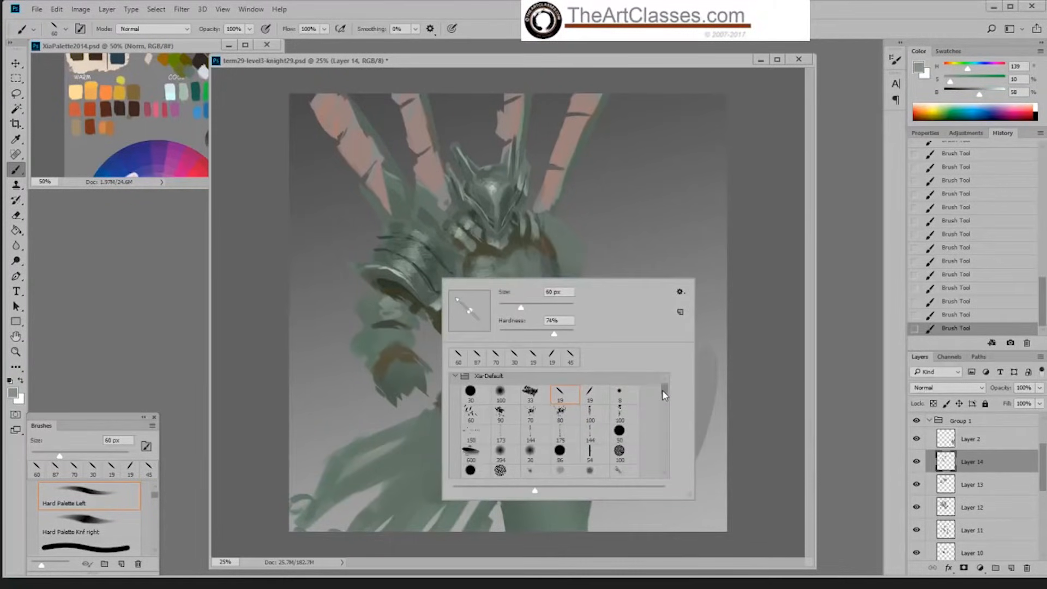
{"action": "scroll", "coordinate": [664, 395], "scroll_direction": "down", "scroll_amount": 2}
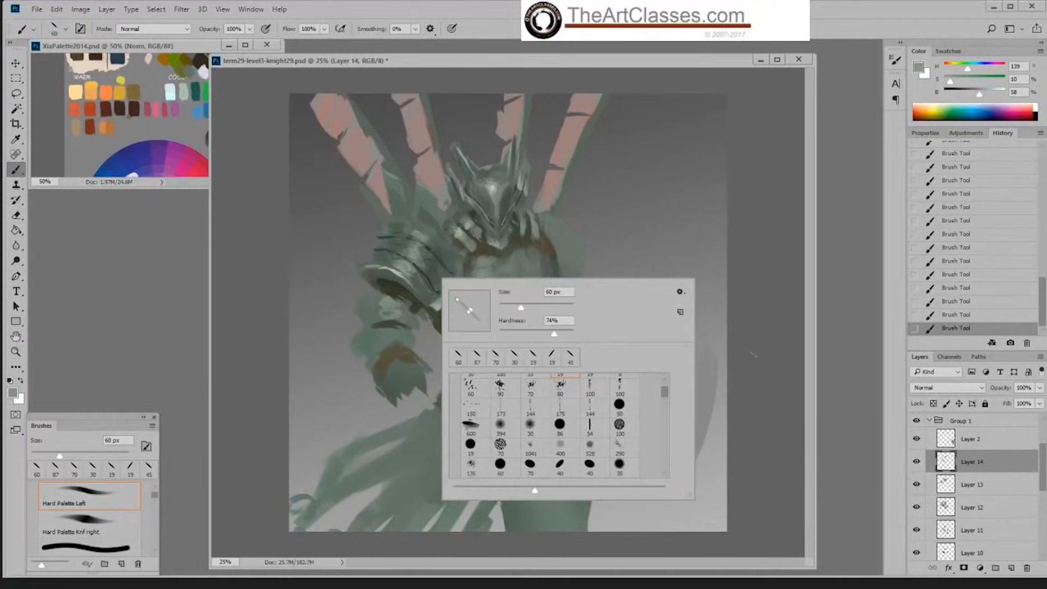
{"action": "left_click", "coordinate": [591, 473]}
{"action": "left_click", "coordinate": [715, 406]}
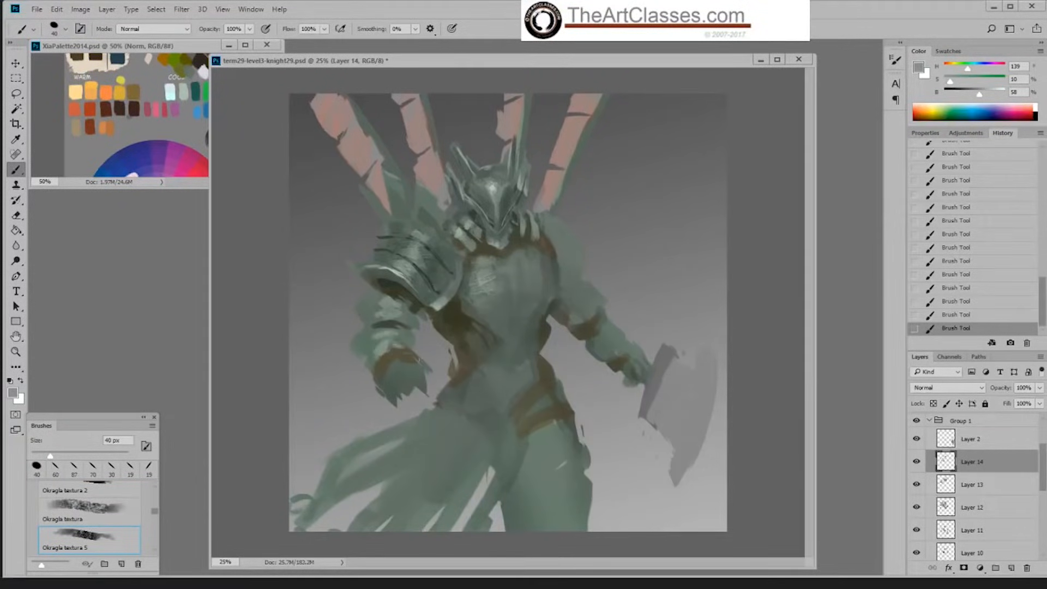
Step: Switch to the Hard Palette Knf right brush and enlarge it to 60 px
{"action": "right_click", "coordinate": [400, 328]}
{"action": "left_click_drag", "start_coordinate": [623, 445], "coordinate": [619, 436]}
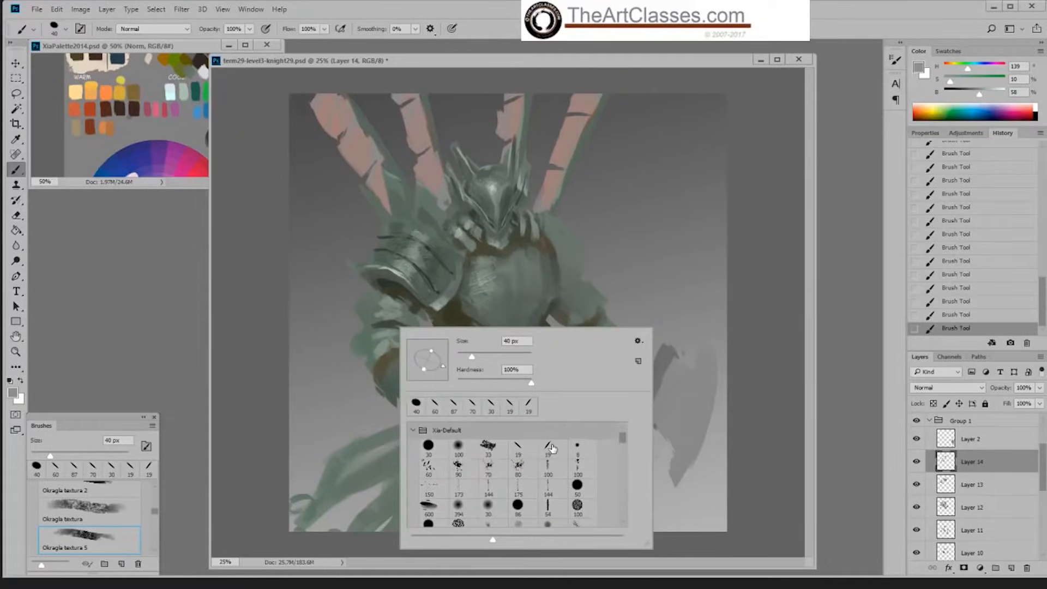
{"action": "left_click", "coordinate": [548, 447]}
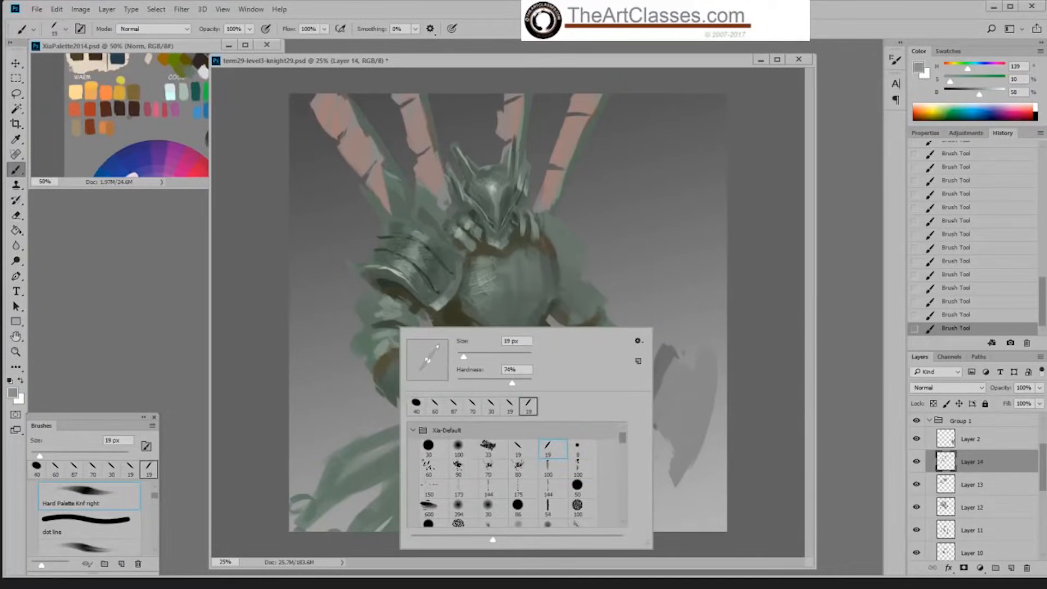
{"action": "key", "text": "Return"}
{"action": "key", "text": "bracketright"}
{"action": "key", "text": "bracketright"}
{"action": "key", "text": "bracketright"}
{"action": "key", "text": "bracketright"}
{"action": "key", "text": "bracketright"}
{"action": "key", "text": "bracketright"}
{"action": "key", "text": "bracketright"}
{"action": "key", "text": "bracketright"}
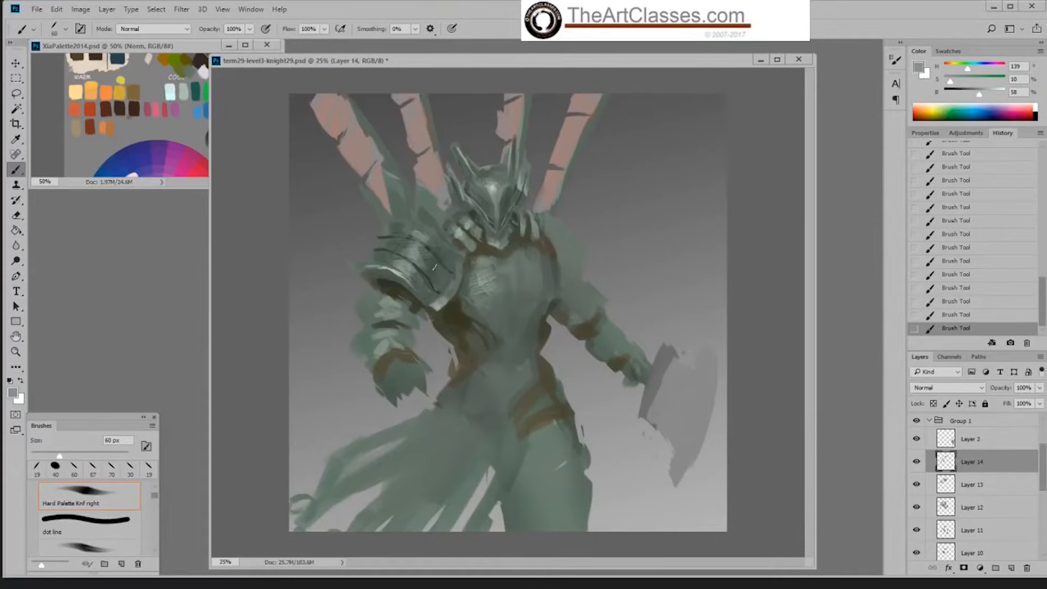
Step: Sample the shoulder plate's dark green at 22% saturation and 31% brightness and switch to Sampled Brush 3 3 at 175 px
{"action": "left_click", "coordinate": [435, 268], "text": "alt"}
{"action": "key", "text": "bracketright"}
{"action": "key", "text": "bracketright"}
{"action": "key", "text": "bracketright"}
{"action": "key", "text": "bracketright"}
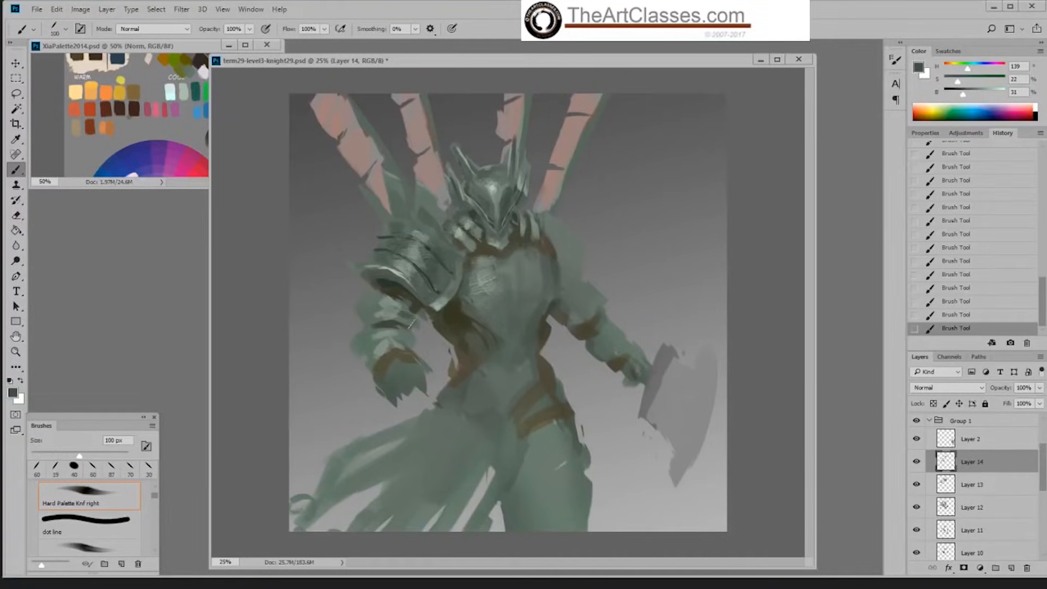
{"action": "right_click", "coordinate": [409, 317]}
{"action": "left_click", "coordinate": [539, 443]}
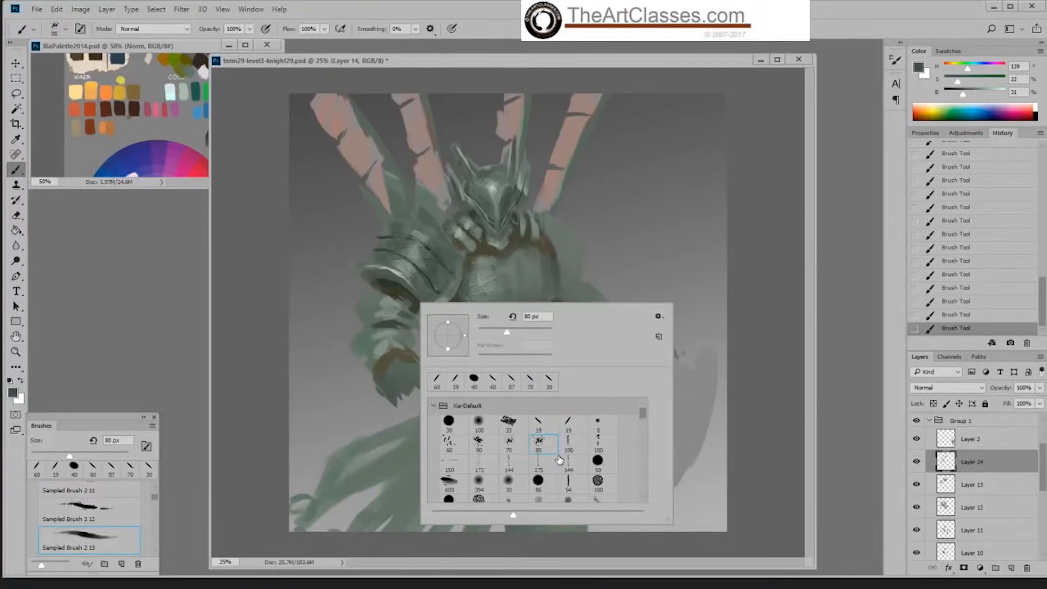
{"action": "left_click", "coordinate": [540, 464]}
{"action": "key", "text": "Return"}
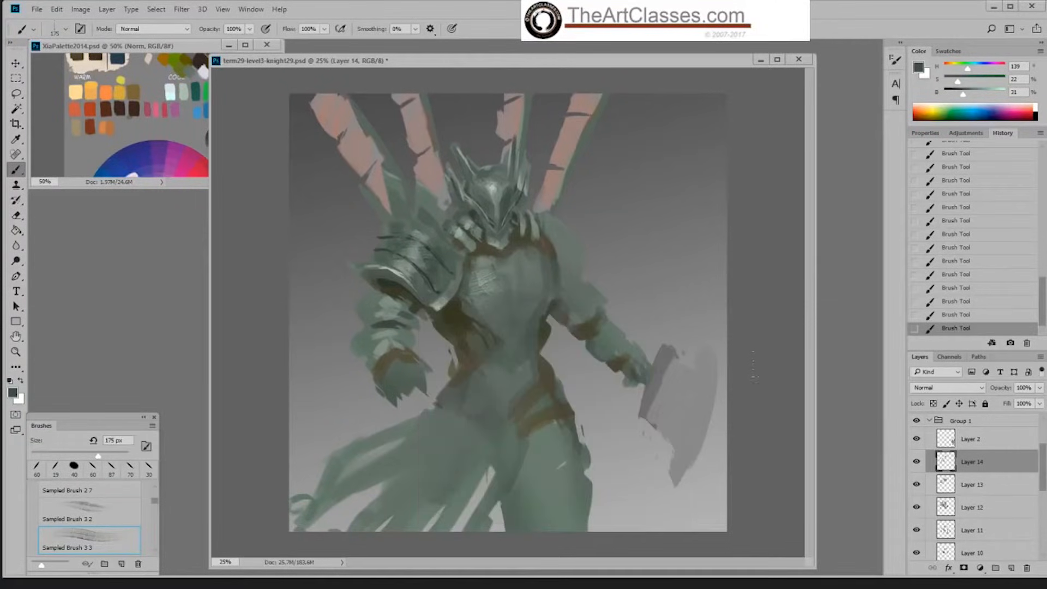
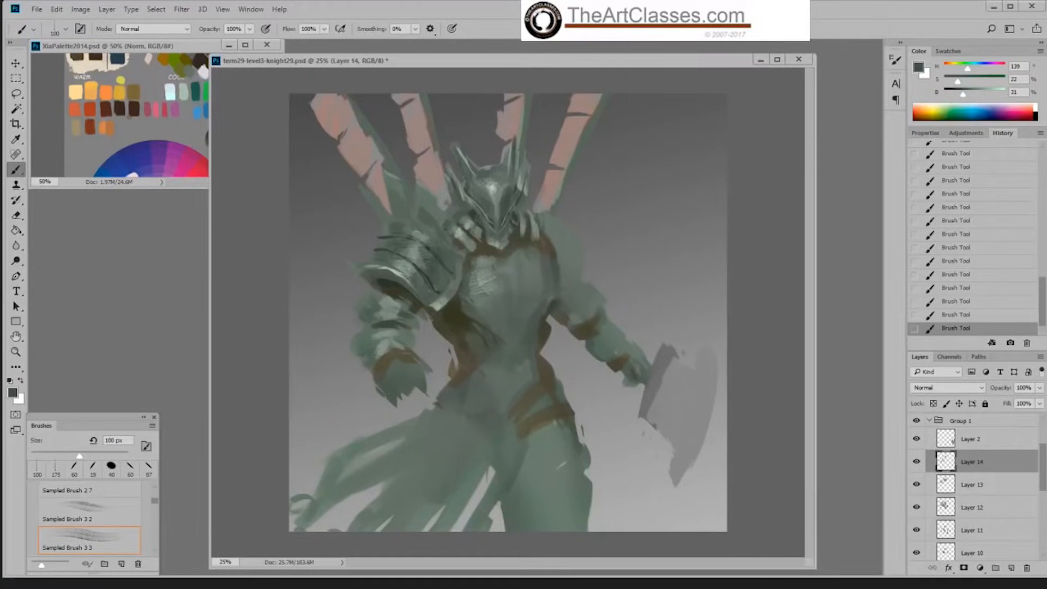
Step: Paint light green strokes on the forearm with the Hard Palette Left brush at 30 px, raising the sampled green's brightness to 72%
{"action": "right_click", "coordinate": [448, 261]}
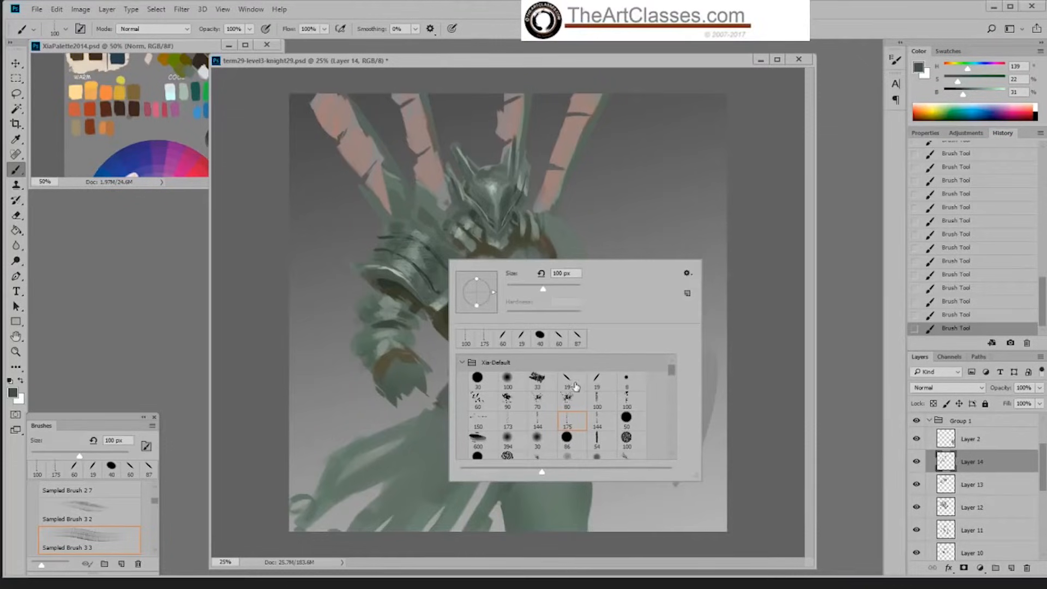
{"action": "double_click", "coordinate": [571, 383]}
{"action": "left_click", "coordinate": [395, 338], "text": "alt"}
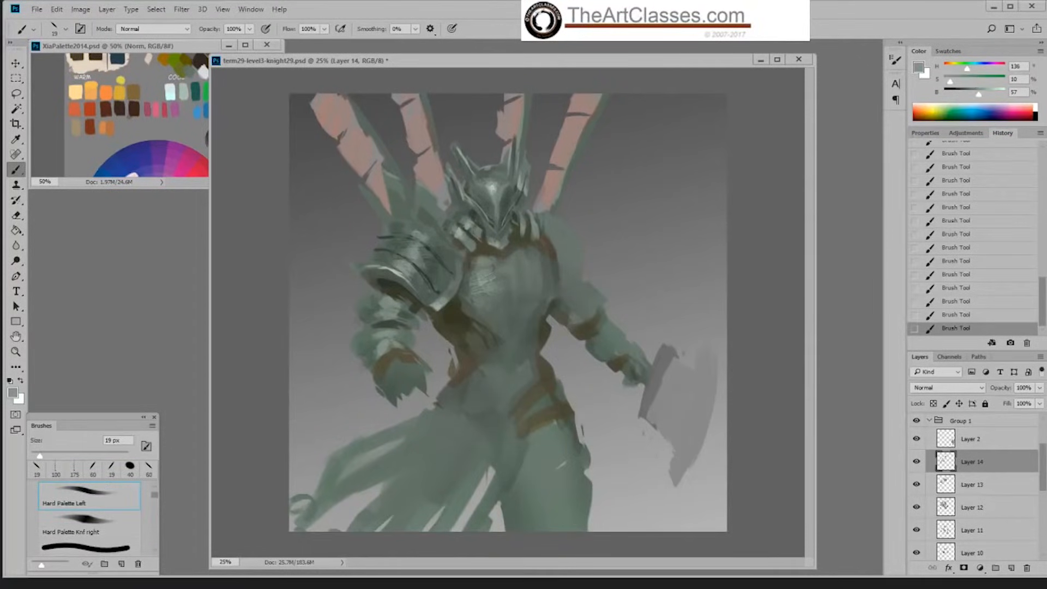
{"action": "left_click", "coordinate": [986, 95]}
{"action": "key", "text": "bracketright"}
{"action": "key", "text": "bracketright"}
{"action": "key", "text": "bracketright"}
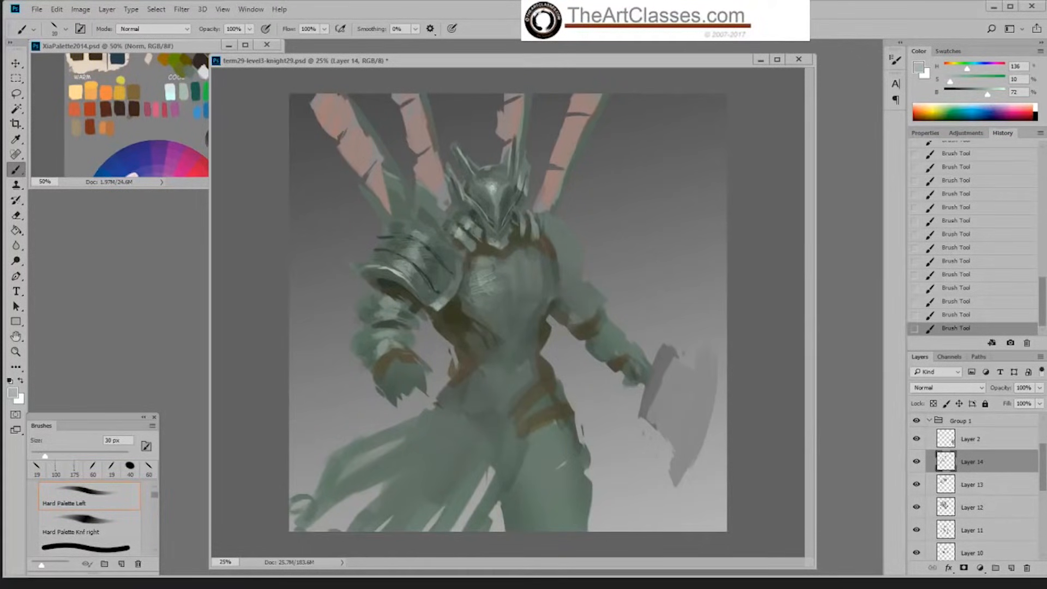
{"action": "left_click_drag", "start_coordinate": [382, 351], "coordinate": [393, 342]}
Step: Paint dark olive marks on the forearm around the wrist band, sampling colours from the arm and the shadow below the shoulder plate
{"action": "left_click", "coordinate": [376, 371], "text": "alt"}
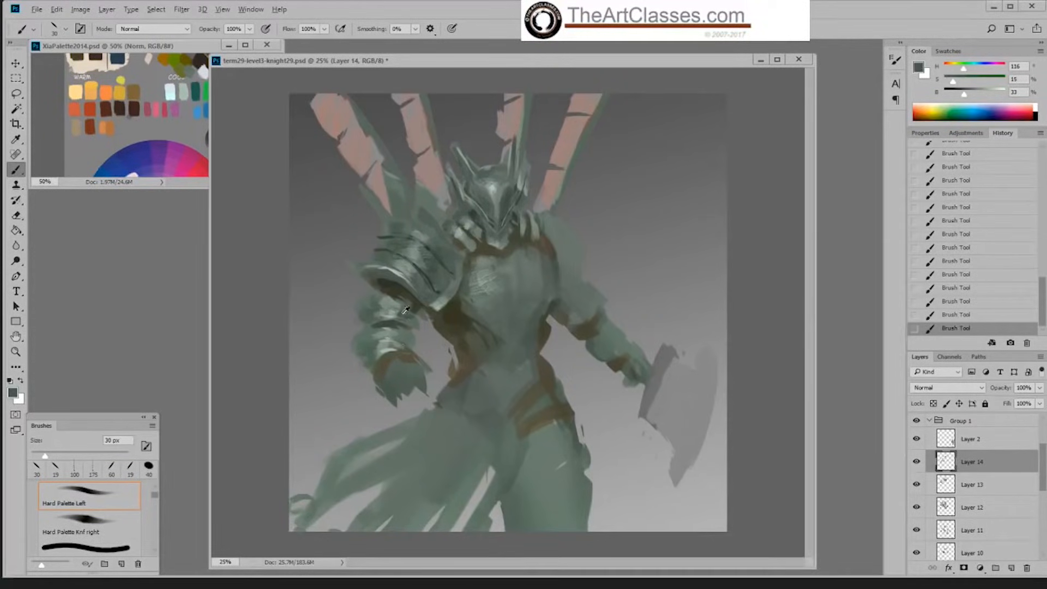
{"action": "left_click", "coordinate": [399, 358], "text": "alt"}
{"action": "left_click", "coordinate": [454, 313], "text": "alt"}
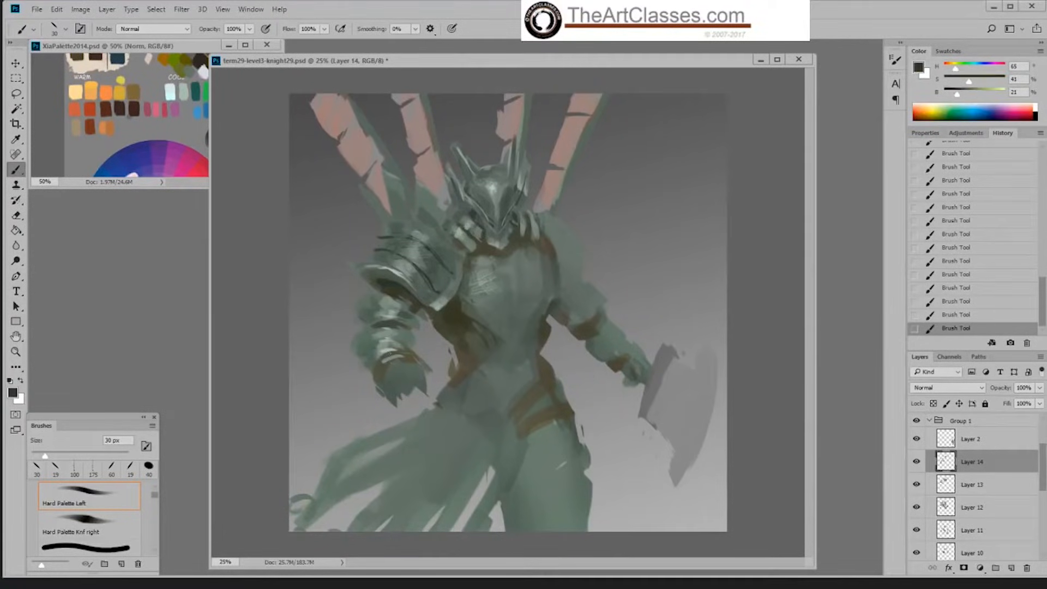
{"action": "left_click", "coordinate": [390, 356], "text": "alt"}
{"action": "left_click", "coordinate": [451, 312], "text": "alt"}
{"action": "left_click", "coordinate": [393, 343], "text": "alt"}
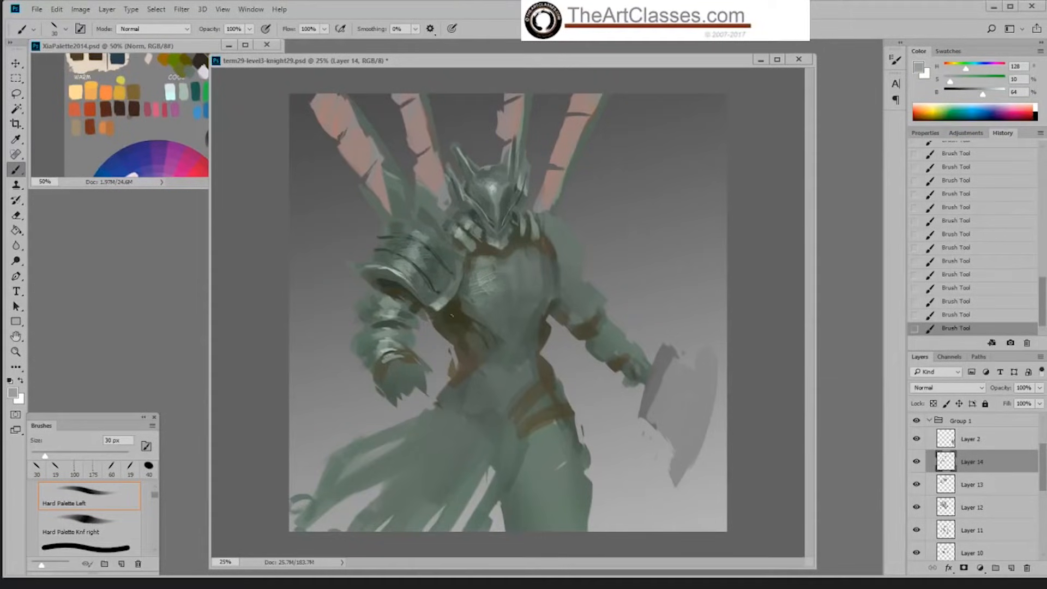
Step: Paint fine dark and light lines at the wrist band with the Hard Palette Knf right brush at 25 px
{"action": "left_click", "coordinate": [452, 315], "text": "alt"}
{"action": "right_click", "coordinate": [427, 329]}
{"action": "double_click", "coordinate": [570, 448]}
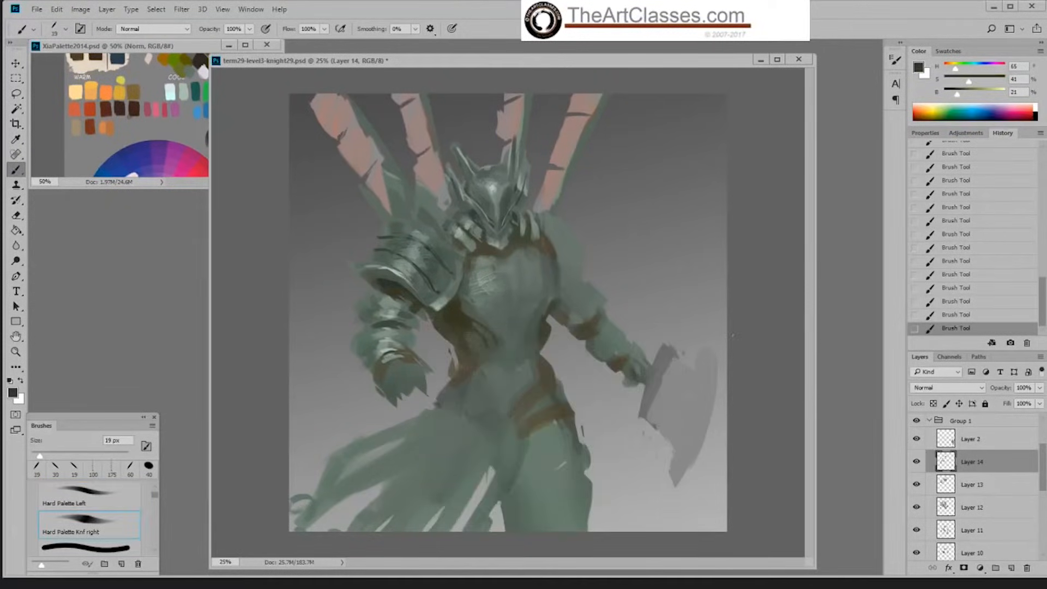
{"action": "key", "text": "bracketright"}
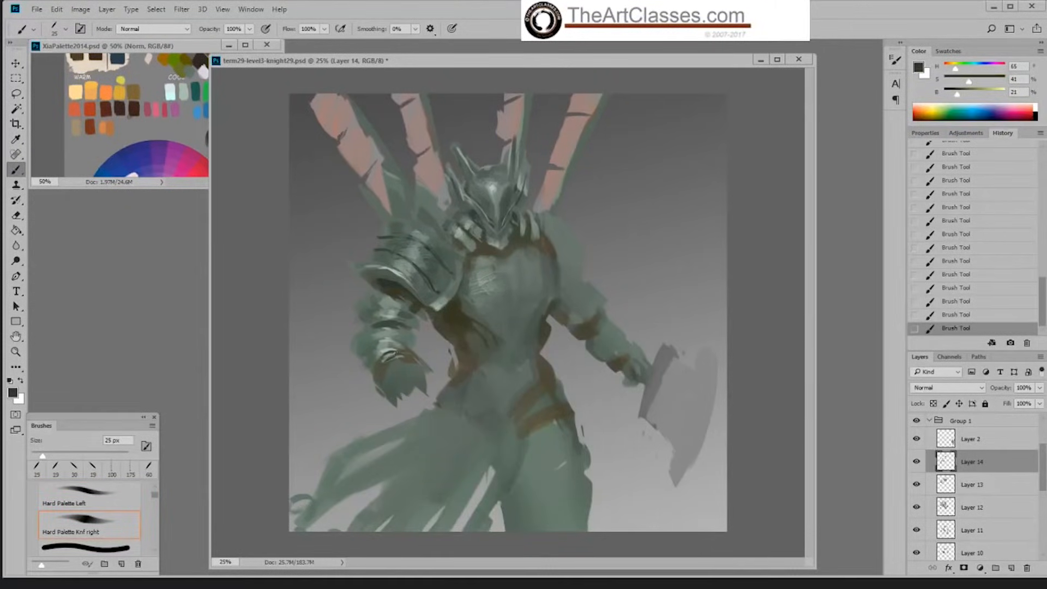
{"action": "left_click", "coordinate": [396, 347], "text": "alt"}
{"action": "left_click_drag", "start_coordinate": [386, 367], "coordinate": [398, 359]}
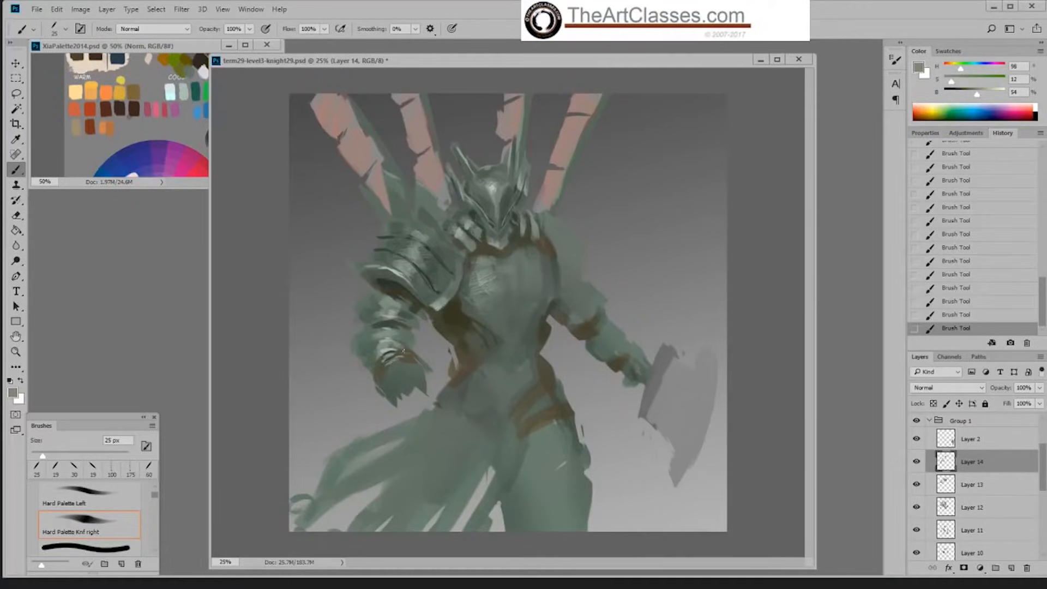
Step: Sample a green at 44% brightness and paint over the wrist band with the Hard Palette Left brush at 50 px
{"action": "left_click", "coordinate": [410, 338], "text": "alt"}
{"action": "right_click", "coordinate": [419, 343]}
{"action": "left_click", "coordinate": [538, 476]}
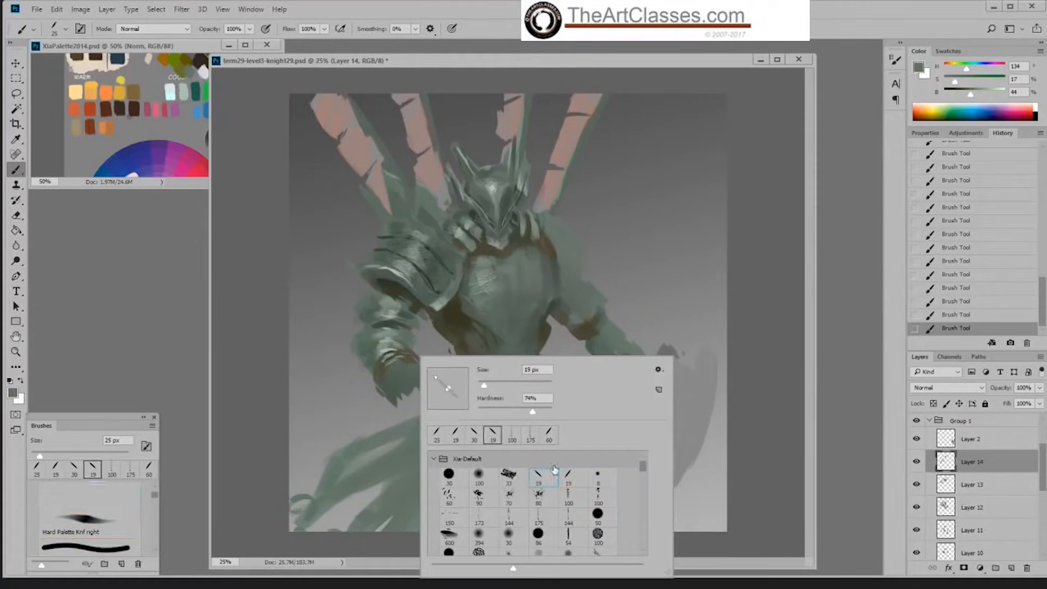
{"action": "left_click", "coordinate": [413, 351]}
{"action": "key", "text": "]"}
{"action": "key", "text": "]"}
{"action": "key", "text": "]"}
{"action": "key", "text": "]"}
{"action": "key", "text": "]"}
{"action": "key", "text": "]"}
{"action": "key", "text": "]"}
{"action": "left_click_drag", "start_coordinate": [401, 358], "coordinate": [412, 353]}
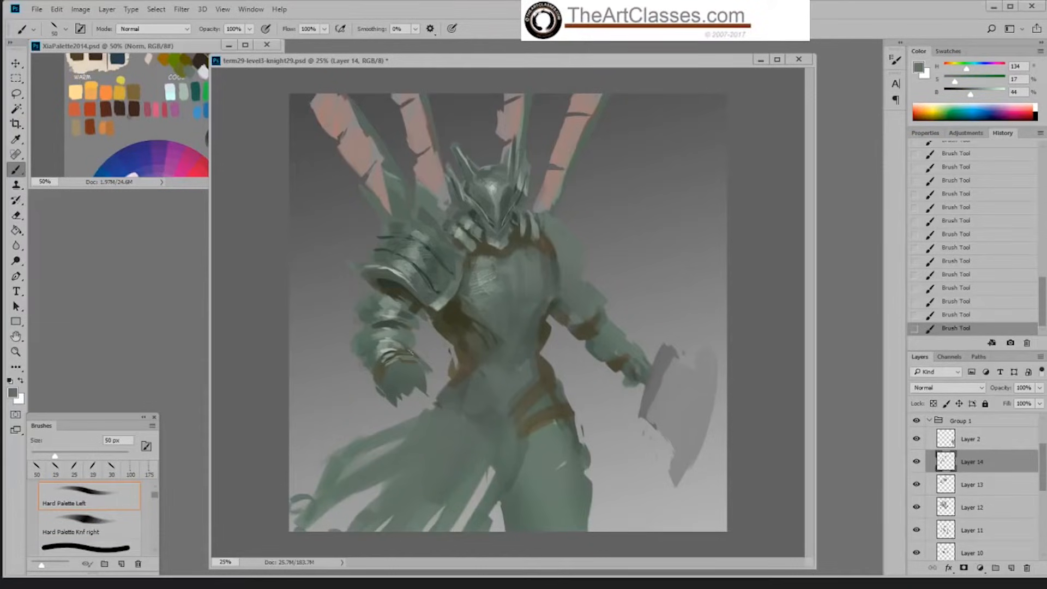
Step: Sample the dark olive beside the torso at 21% brightness and add wrist lines with the Hard Palette Knf right brush at 19 px
{"action": "left_click", "coordinate": [411, 341], "text": "alt"}
{"action": "left_click", "coordinate": [383, 372], "text": "alt"}
{"action": "left_click", "coordinate": [458, 315], "text": "alt"}
{"action": "right_click", "coordinate": [443, 332]}
{"action": "double_click", "coordinate": [515, 414]}
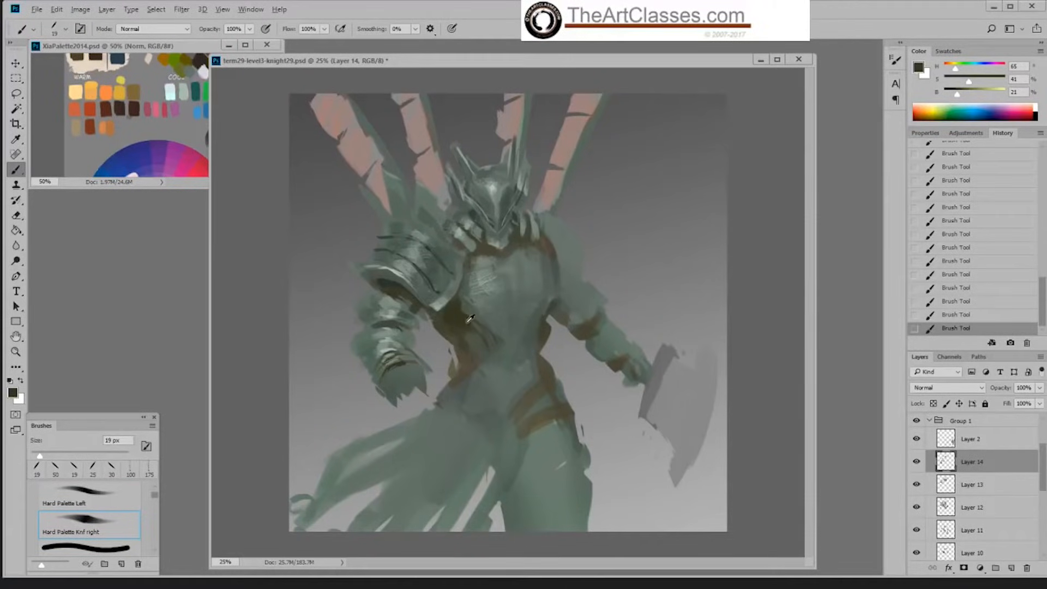
{"action": "right_click", "coordinate": [458, 315]}
{"action": "double_click", "coordinate": [597, 423]}
Step: Switch to the Hard Palette Left brush at 45 px and paint light strokes on the upper arm plate, sampling a green at 59% brightness
{"action": "right_click", "coordinate": [535, 342]}
{"action": "double_click", "coordinate": [653, 459]}
{"action": "key", "text": "bracketright"}
{"action": "key", "text": "bracketright"}
{"action": "key", "text": "bracketright"}
{"action": "key", "text": "bracketright"}
{"action": "key", "text": "bracketright"}
{"action": "key", "text": "bracketright"}
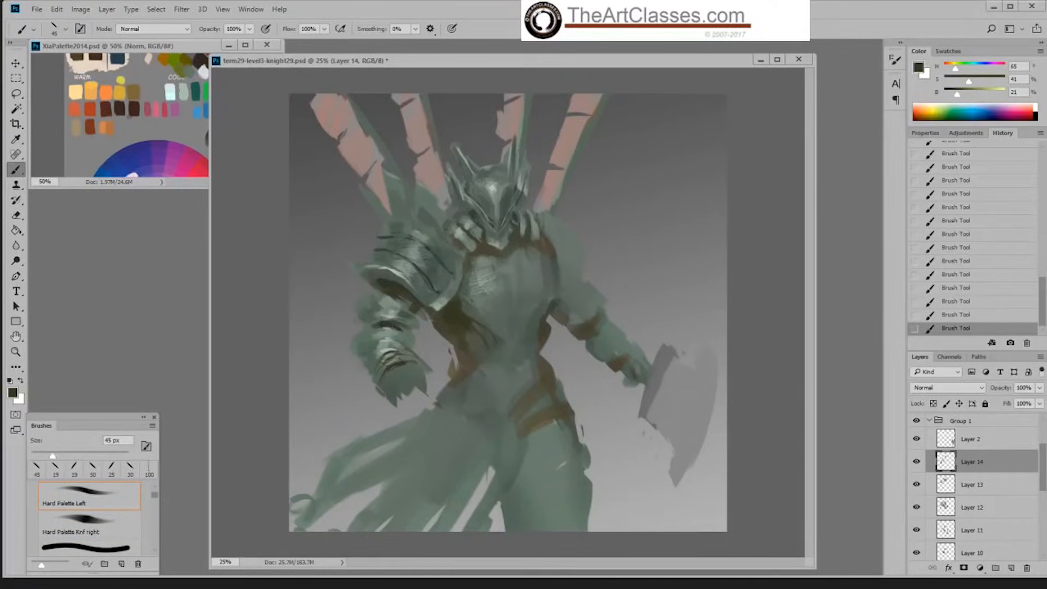
{"action": "left_click", "coordinate": [393, 309], "text": "alt"}
{"action": "left_click", "coordinate": [390, 311], "text": "alt"}
{"action": "left_click", "coordinate": [376, 311], "text": "alt"}
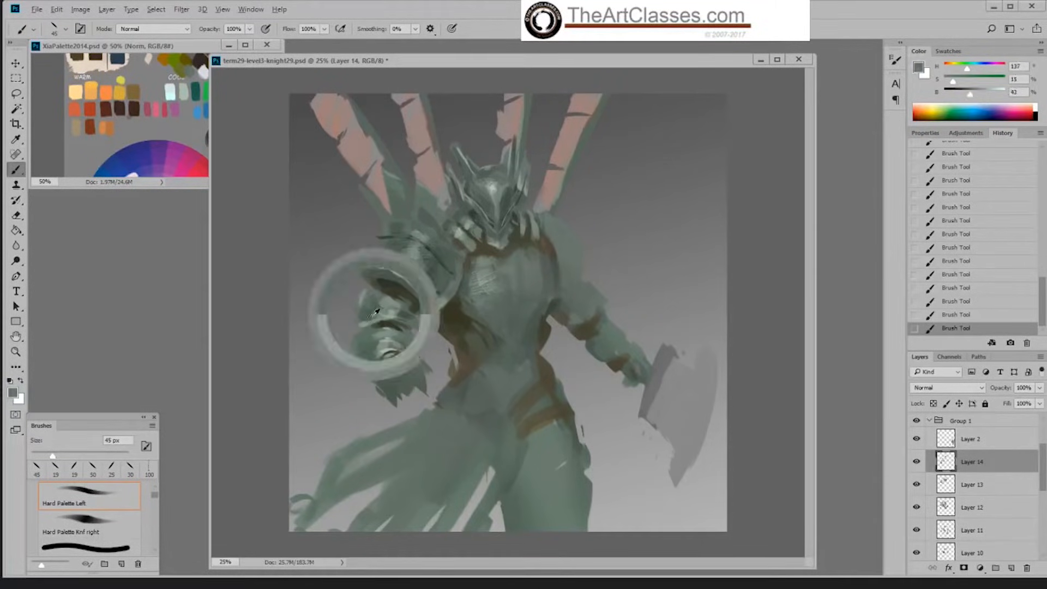
{"action": "left_click", "coordinate": [387, 315], "text": "alt"}
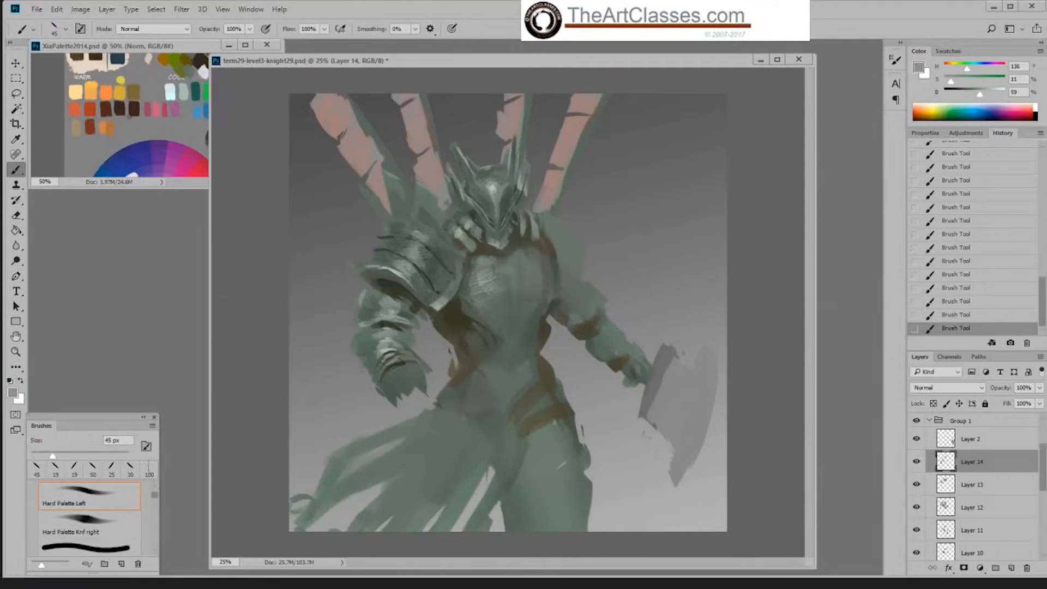
Step: Sample a dark green at 33% brightness and paint the dark lower edge of the upper arm plate
{"action": "left_click", "coordinate": [404, 314], "text": "alt"}
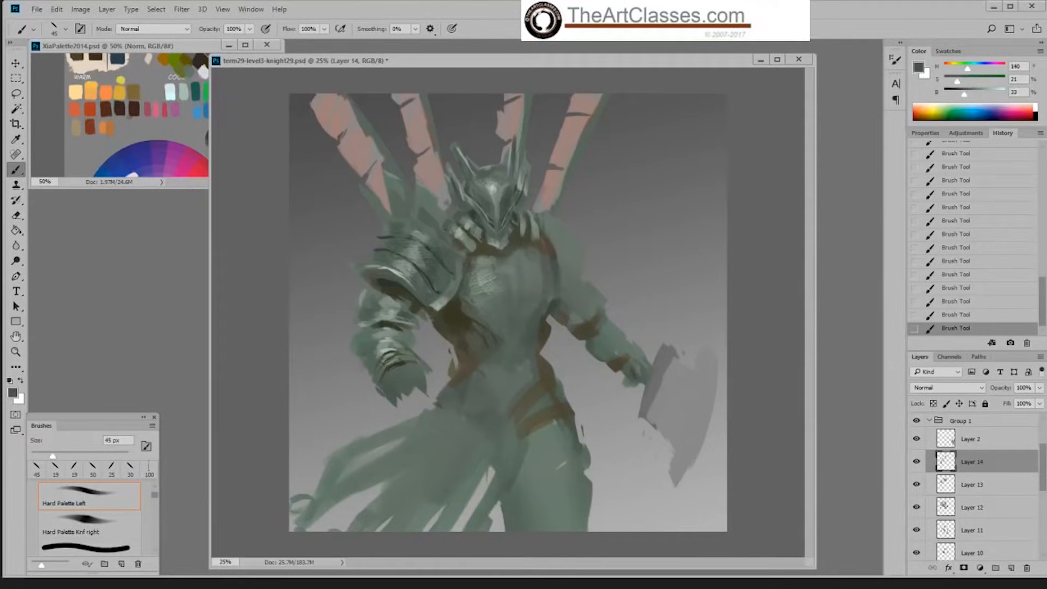
{"action": "left_click", "coordinate": [417, 322], "text": "alt"}
{"action": "left_click", "coordinate": [417, 318], "text": "alt"}
{"action": "left_click", "coordinate": [391, 322], "text": "alt"}
{"action": "left_click_drag", "start_coordinate": [358, 326], "coordinate": [371, 328]}
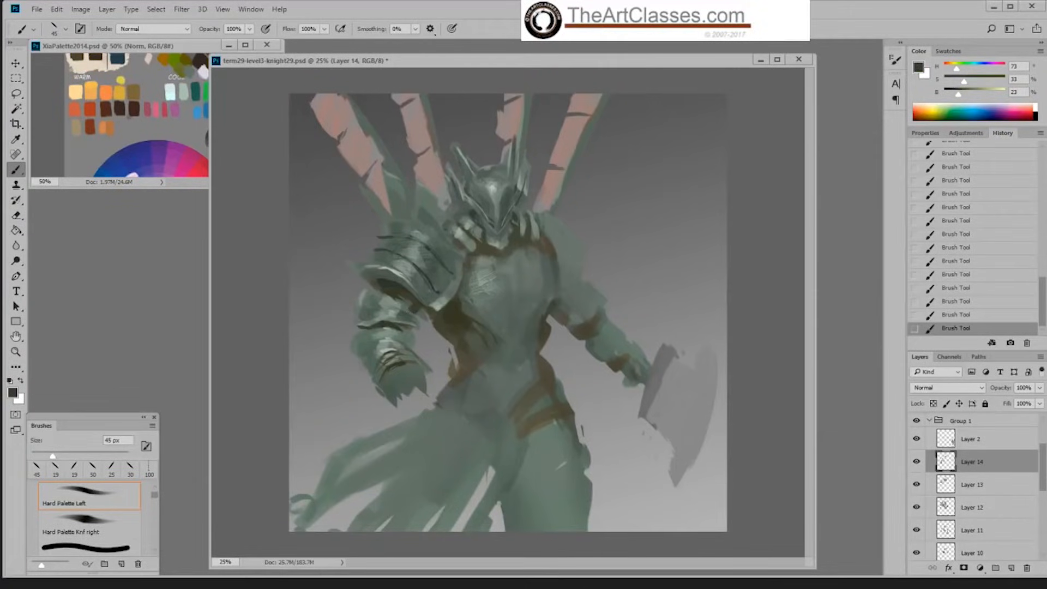
Step: Touch up the upper arm plate's lower edge with sampled mid greens, and undo the last stroke
{"action": "left_click", "coordinate": [372, 316], "text": "alt"}
{"action": "left_click", "coordinate": [367, 318], "text": "alt"}
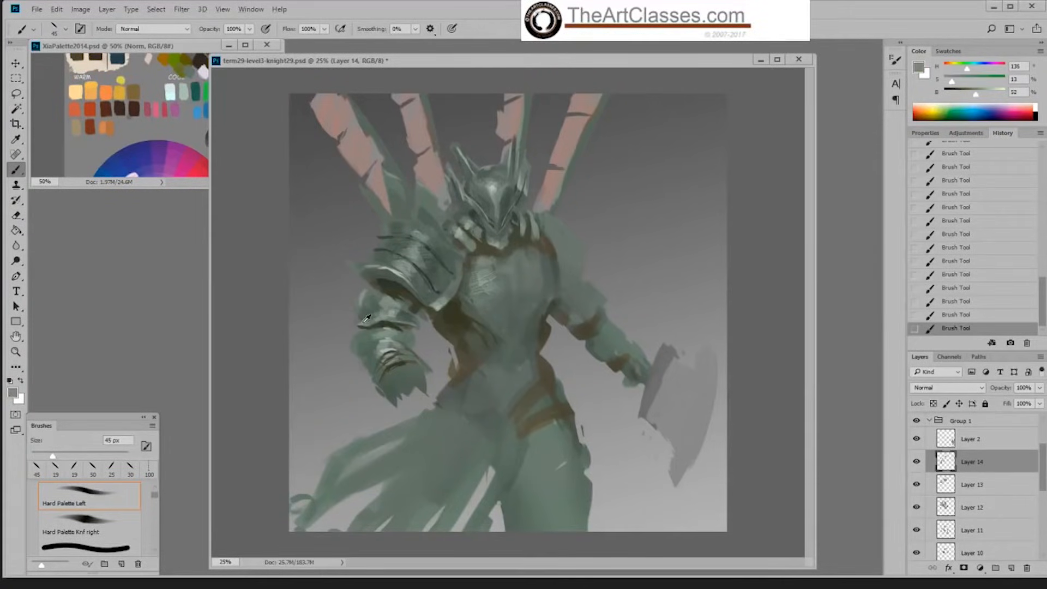
{"action": "left_click", "coordinate": [373, 316], "text": "alt"}
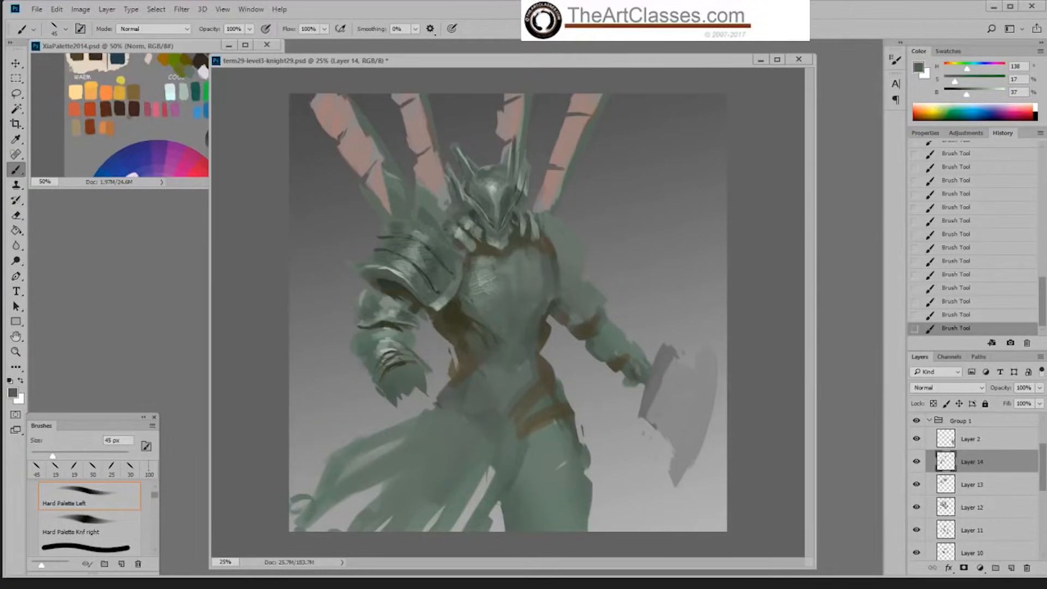
{"action": "left_click", "coordinate": [374, 318], "text": "alt"}
{"action": "left_click", "coordinate": [982, 318]}
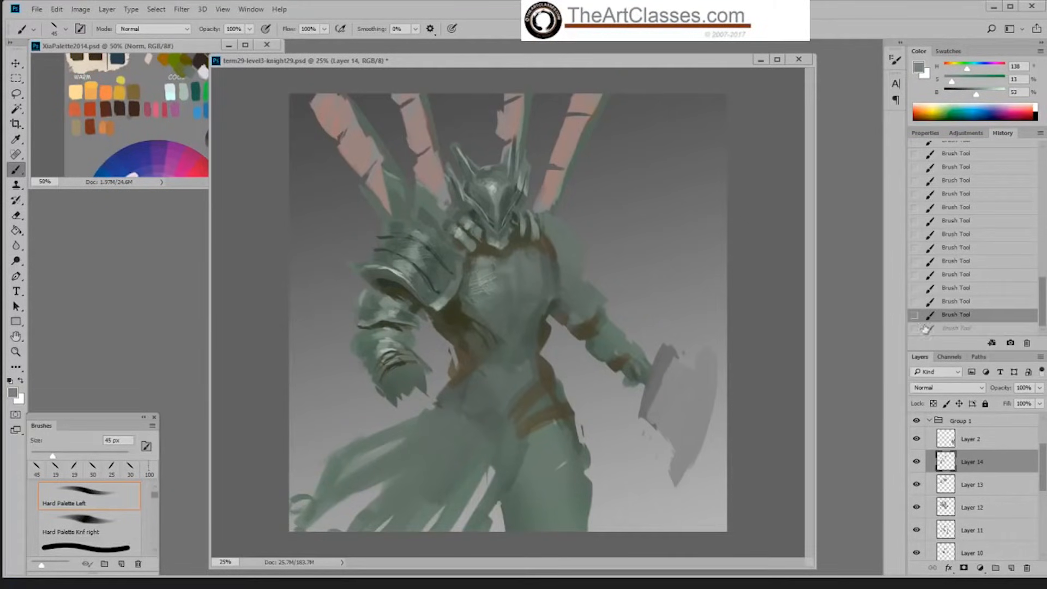
Step: Enlarge the brush to 90 px and paint the forearm's outer side in a sampled green at 39% brightness
{"action": "left_click", "coordinate": [371, 334], "text": "alt"}
{"action": "key", "text": "bracketright"}
{"action": "key", "text": "bracketright"}
{"action": "key", "text": "bracketright"}
{"action": "key", "text": "bracketright"}
{"action": "key", "text": "bracketright"}
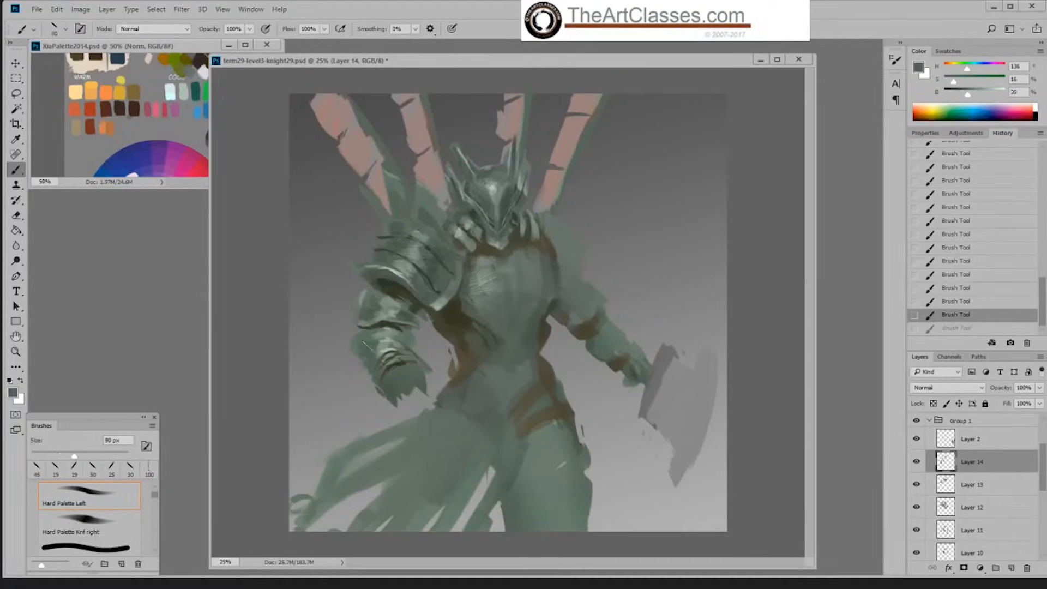
{"action": "left_click_drag", "start_coordinate": [364, 344], "coordinate": [389, 365]}
{"action": "left_click", "coordinate": [381, 322], "text": "alt"}
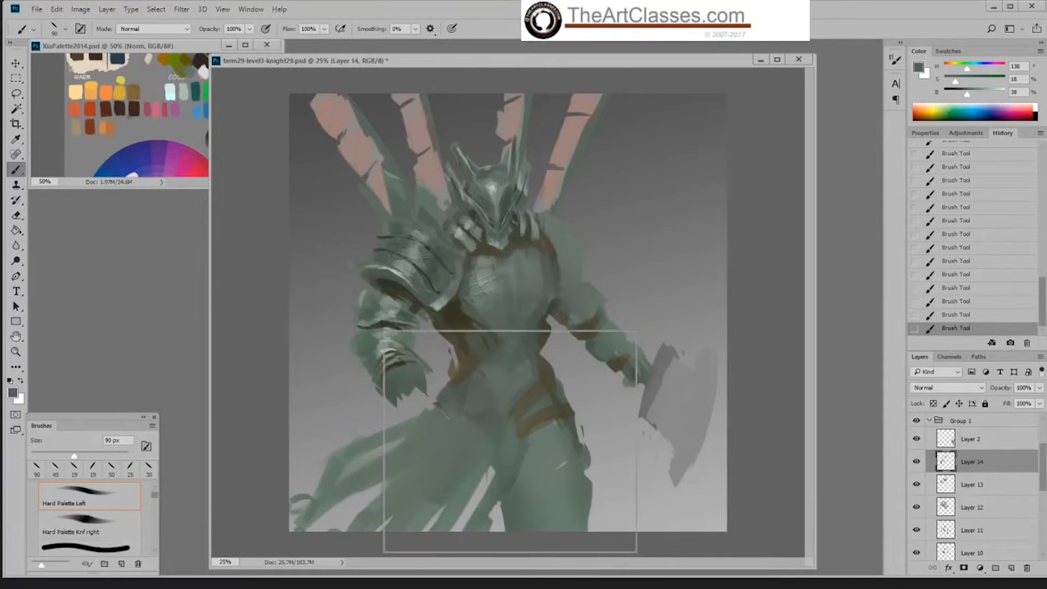
Step: Paint dark green shadows at the elbow with the Okragla textura 5 brush at 60 px, sampling a colour at 22% brightness
{"action": "right_click", "coordinate": [383, 330]}
{"action": "scroll", "coordinate": [607, 443], "scroll_direction": "down", "scroll_amount": 3}
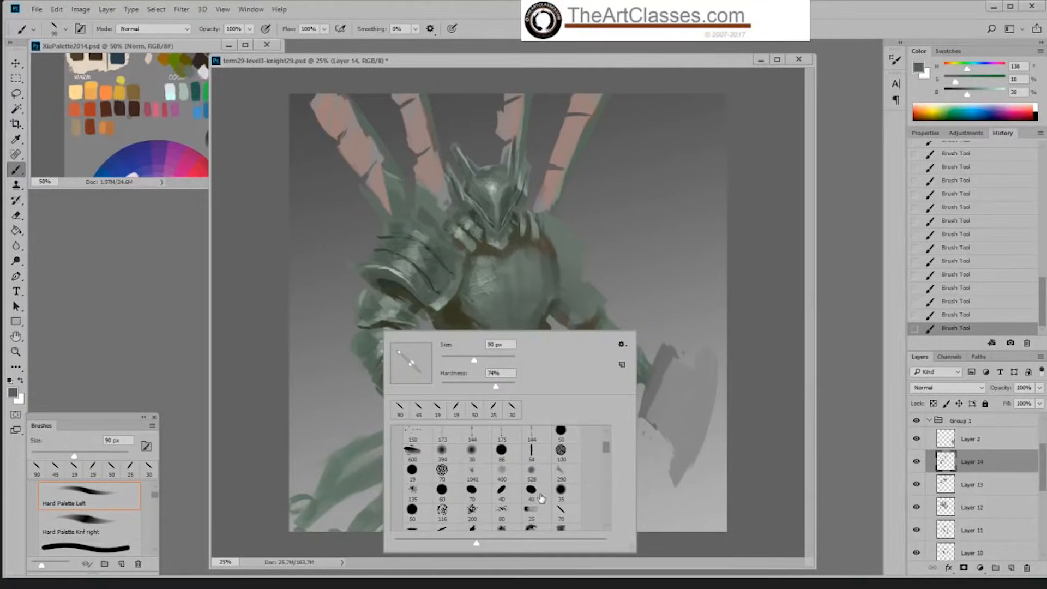
{"action": "left_click", "coordinate": [531, 489]}
{"action": "key", "text": "Return"}
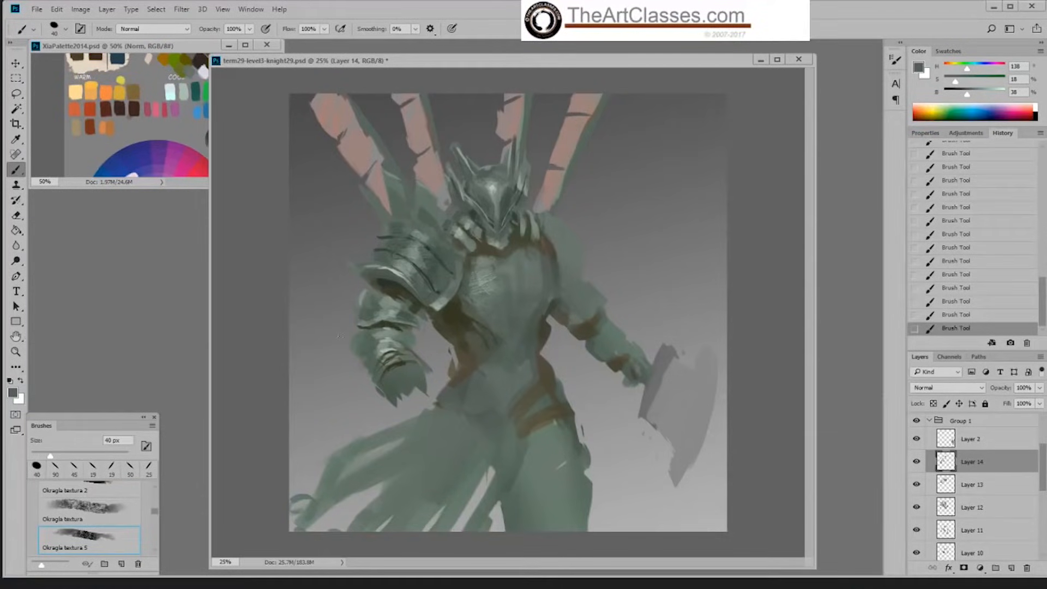
{"action": "key", "text": "bracketright"}
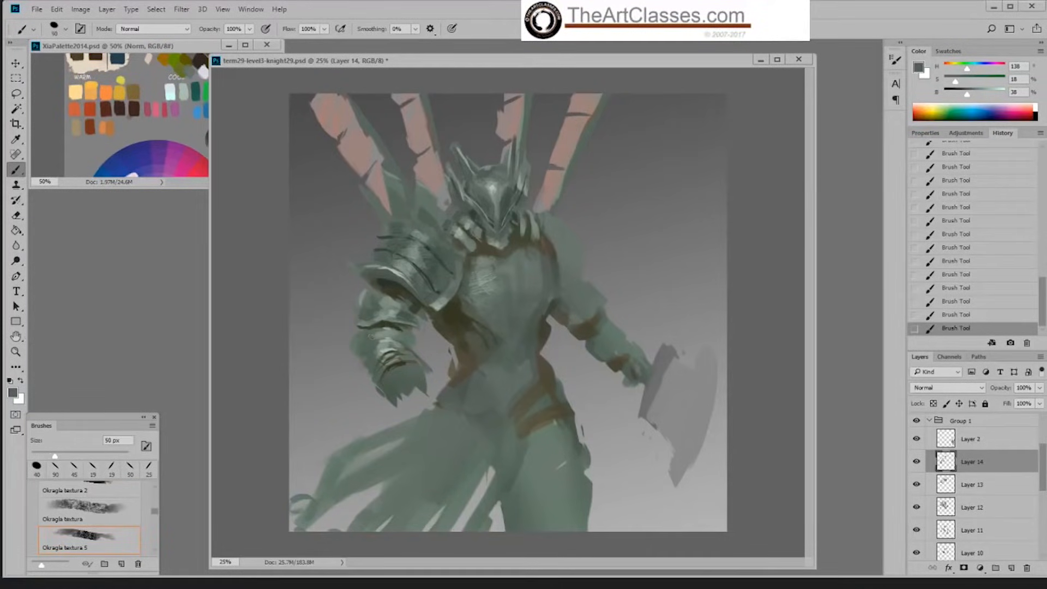
{"action": "key", "text": "bracketright"}
{"action": "left_click", "coordinate": [392, 280], "text": "alt"}
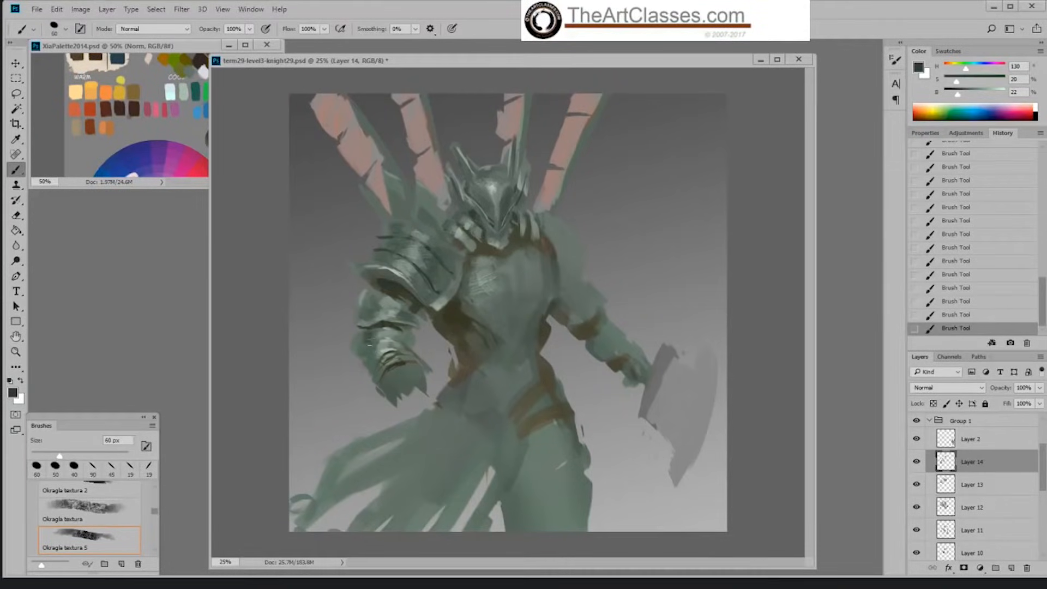
{"action": "left_click_drag", "start_coordinate": [363, 330], "coordinate": [373, 337]}
{"action": "left_click", "coordinate": [364, 337], "text": "alt"}
{"action": "left_click", "coordinate": [367, 337], "text": "alt"}
Step: Switch to the Hard Palette Left brush at 19 px and sample a dark olive at 40% saturation from the arm
{"action": "right_click", "coordinate": [448, 277]}
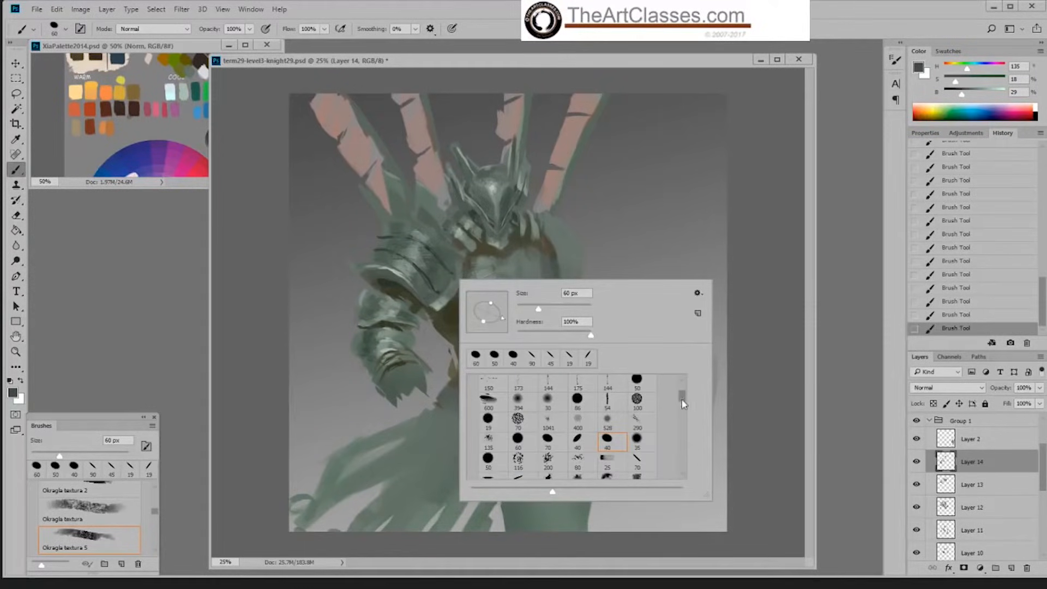
{"action": "left_click_drag", "start_coordinate": [682, 404], "coordinate": [685, 397]}
{"action": "left_click", "coordinate": [570, 356]}
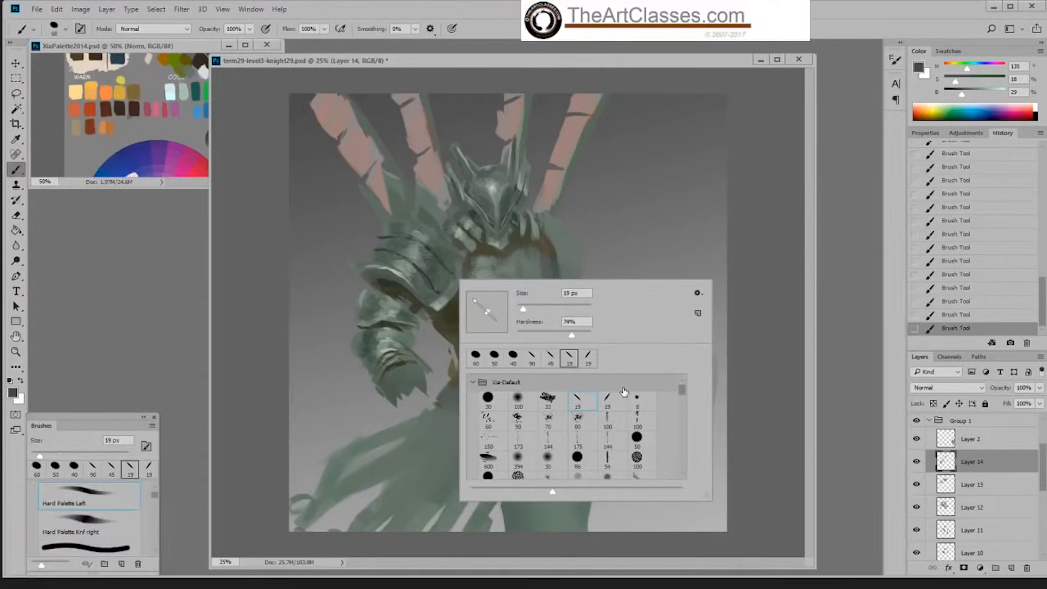
{"action": "left_click", "coordinate": [742, 321]}
{"action": "left_click", "coordinate": [402, 321], "text": "alt"}
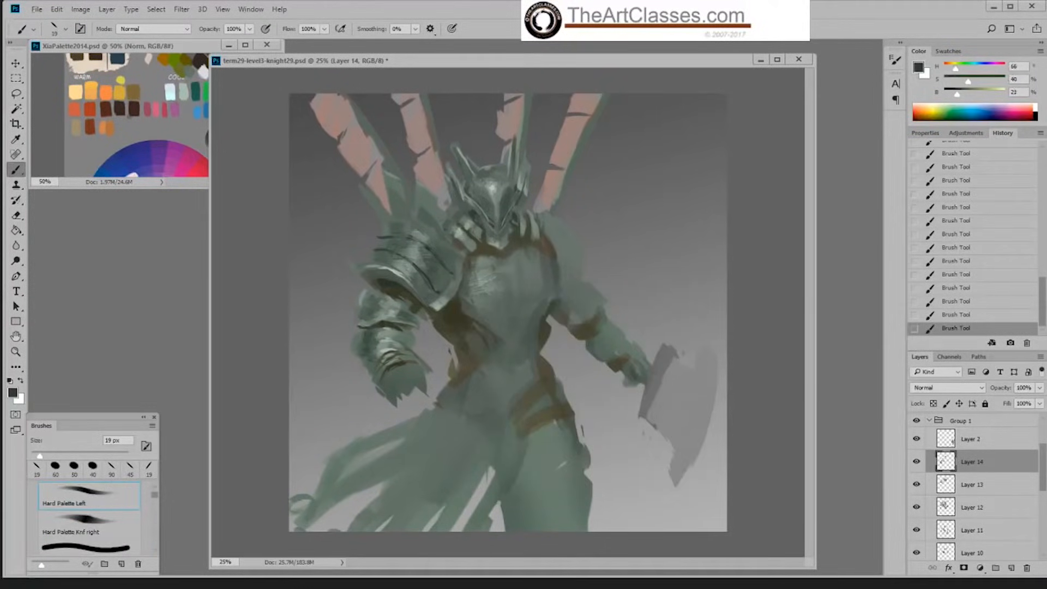
Step: Paint dark dividing lines between the forearm bands with the Hard Palette Knf right brush at 35 px
{"action": "right_click", "coordinate": [565, 446]}
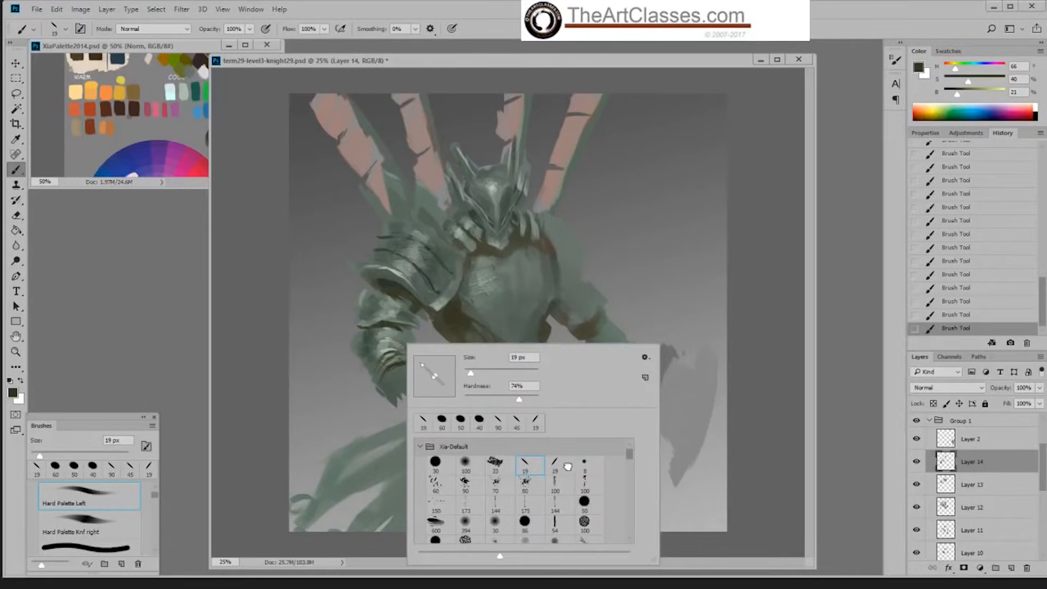
{"action": "left_click", "coordinate": [751, 397]}
{"action": "key", "text": "bracketright"}
{"action": "key", "text": "bracketright"}
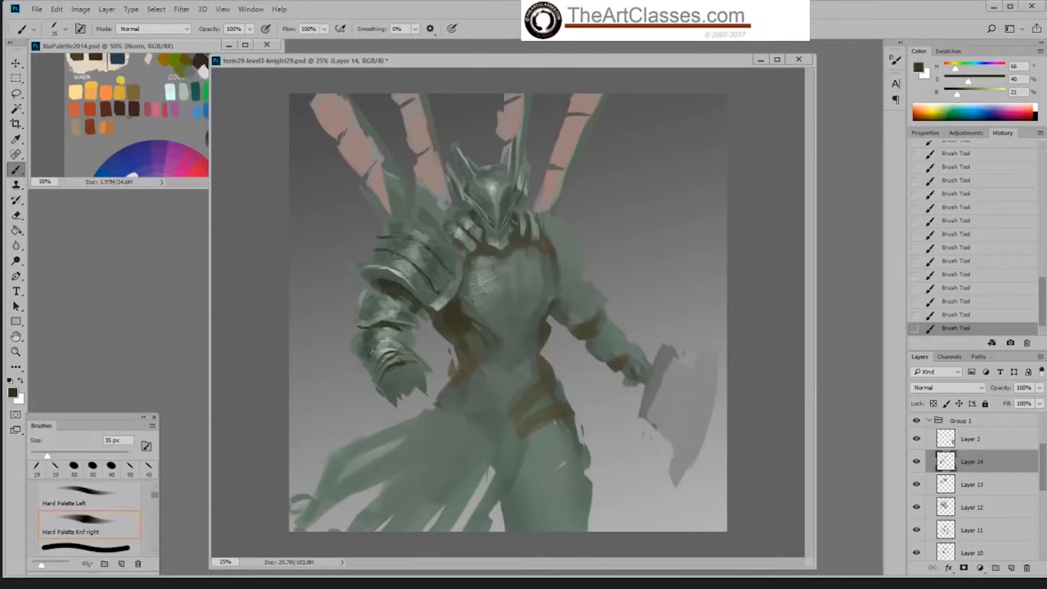
{"action": "left_click_drag", "start_coordinate": [373, 351], "coordinate": [375, 350]}
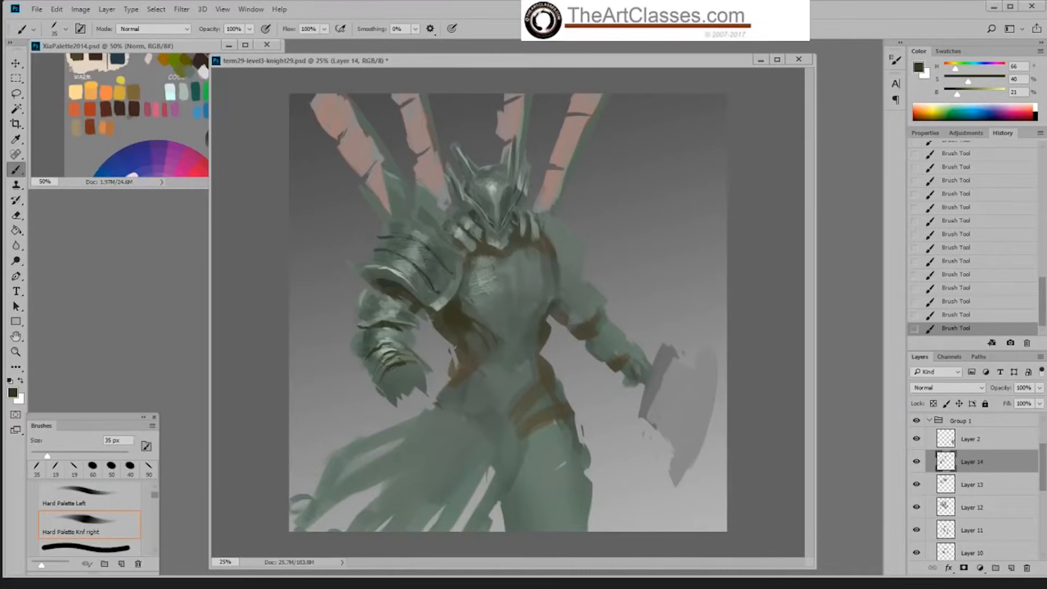
{"action": "left_click", "coordinate": [384, 348], "text": "alt"}
Step: Refine the upper forearm band below the elbow with strokes in sampled dark and light greens, up to 56% brightness
{"action": "left_click", "coordinate": [388, 328], "text": "alt"}
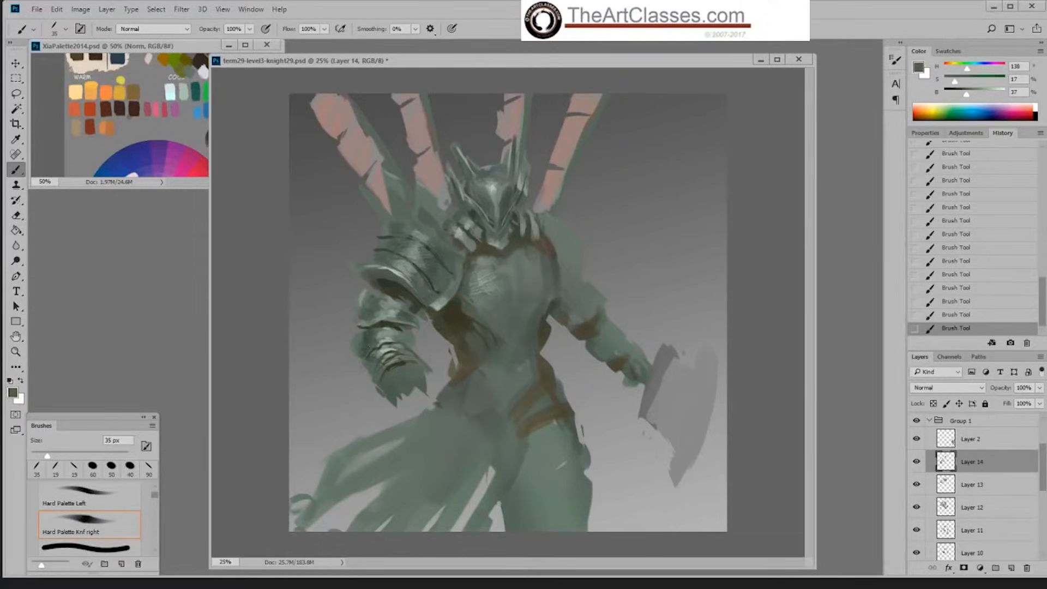
{"action": "left_click", "coordinate": [380, 334], "text": "alt"}
{"action": "left_click", "coordinate": [377, 332], "text": "alt"}
{"action": "left_click", "coordinate": [379, 332], "text": "alt"}
{"action": "left_click", "coordinate": [373, 331], "text": "alt"}
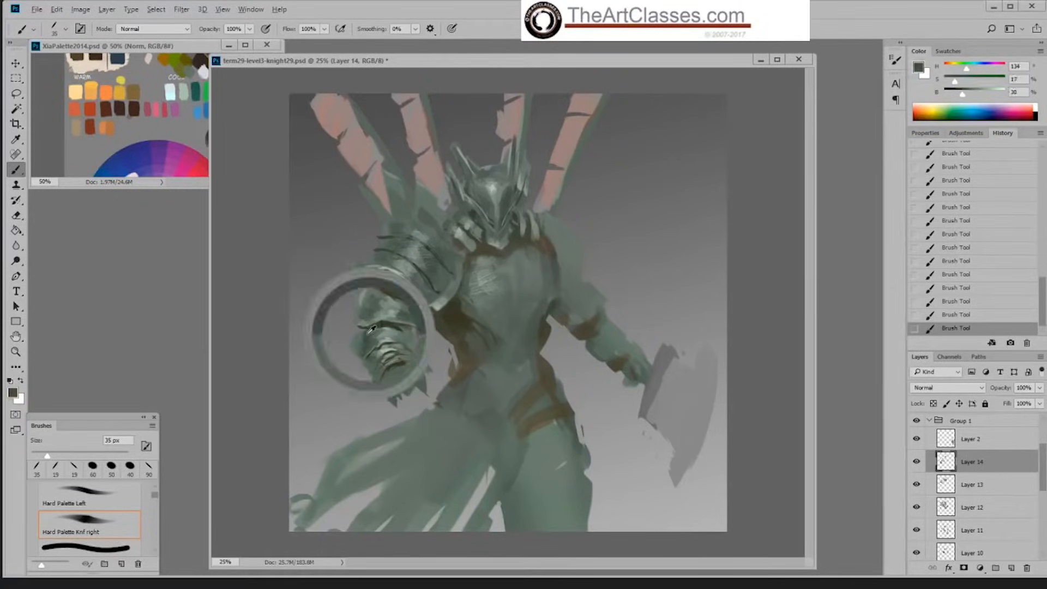
{"action": "left_click", "coordinate": [391, 329], "text": "alt"}
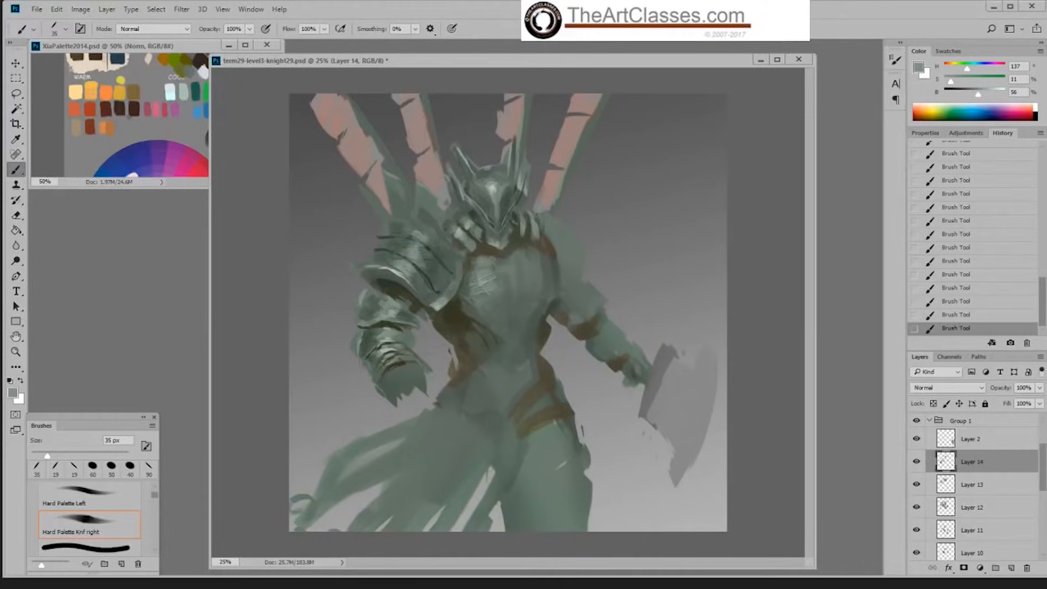
Step: Paint small strokes on the upper arm plate below the shoulder, sampling a dark green at 33% brightness
{"action": "left_click", "coordinate": [398, 302], "text": "alt"}
{"action": "left_click", "coordinate": [405, 313], "text": "alt"}
{"action": "left_click", "coordinate": [405, 309], "text": "alt"}
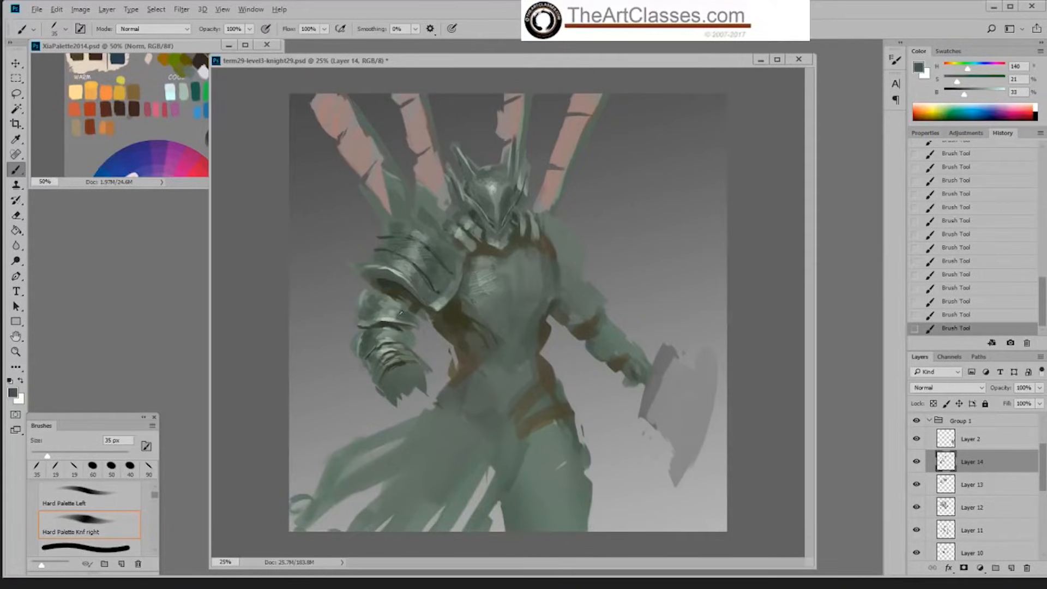
Step: Add dark green texture to the upper arm plate with the Sampled Brush 2 13 brush at 150 px
{"action": "right_click", "coordinate": [404, 306]}
{"action": "left_click", "coordinate": [746, 315]}
{"action": "key", "text": "bracketright"}
{"action": "key", "text": "bracketright"}
{"action": "key", "text": "bracketright"}
{"action": "key", "text": "bracketright"}
{"action": "right_click", "coordinate": [401, 311]}
{"action": "left_click", "coordinate": [561, 448]}
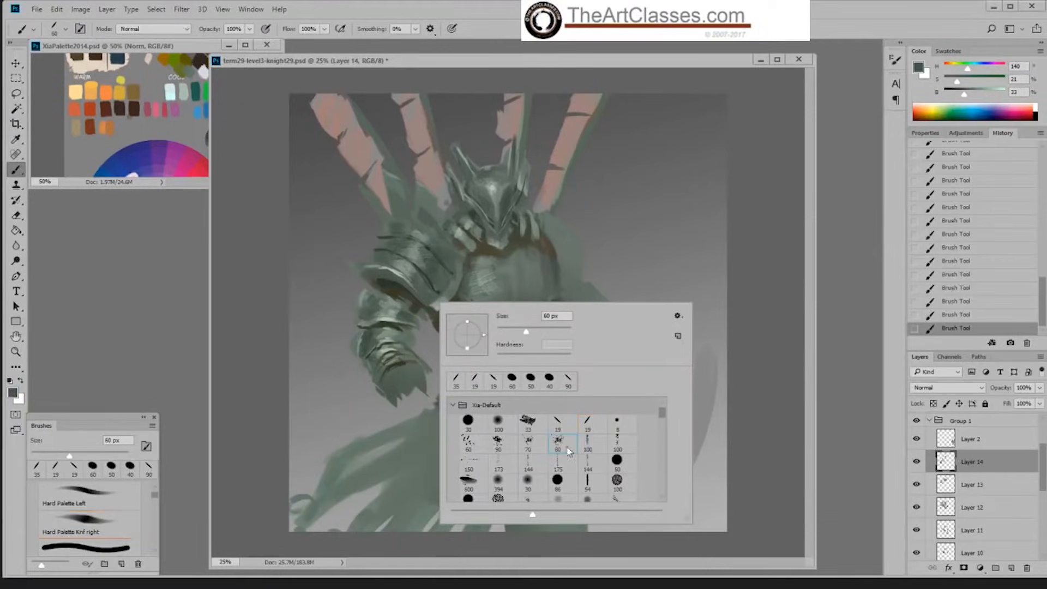
{"action": "left_click", "coordinate": [757, 342]}
{"action": "key", "text": "bracketright"}
{"action": "key", "text": "bracketright"}
{"action": "key", "text": "bracketright"}
{"action": "key", "text": "bracketright"}
{"action": "left_click_drag", "start_coordinate": [409, 318], "coordinate": [377, 310]}
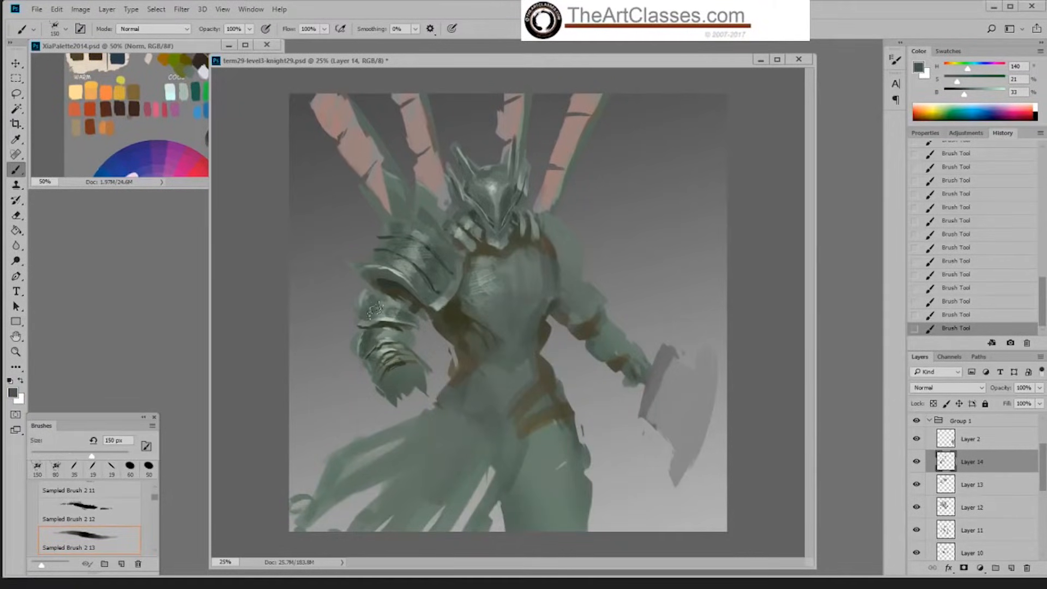
Step: Refine the shoulder plate's lower rim with the Hard Palette Left brush at 45 px in sampled light green at 67% brightness
{"action": "key", "text": "bracketleft"}
{"action": "key", "text": "bracketleft"}
{"action": "key", "text": "bracketleft"}
{"action": "key", "text": "bracketleft"}
{"action": "key", "text": "bracketleft"}
{"action": "right_click", "coordinate": [497, 325]}
{"action": "double_click", "coordinate": [632, 458]}
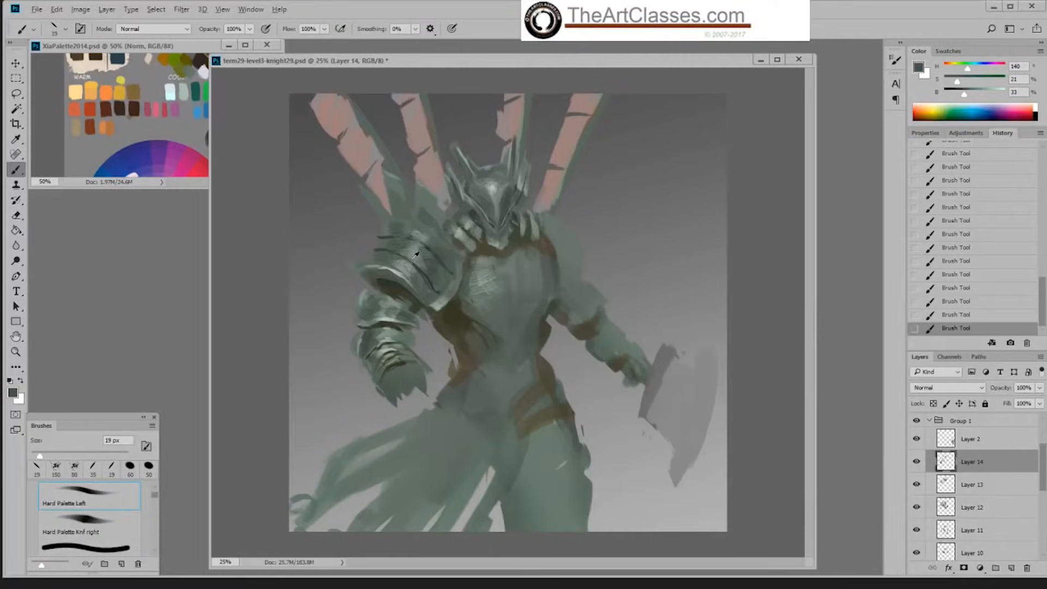
{"action": "left_click", "coordinate": [439, 300], "text": "alt"}
{"action": "key", "text": "bracketright"}
{"action": "key", "text": "bracketright"}
{"action": "key", "text": "bracketright"}
{"action": "key", "text": "bracketright"}
{"action": "key", "text": "bracketright"}
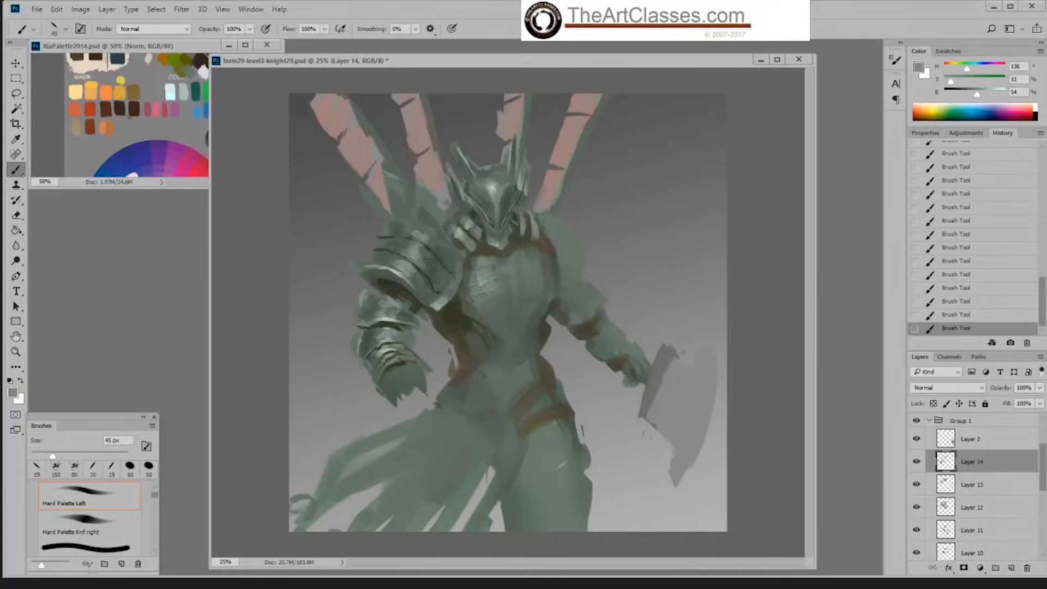
{"action": "left_click", "coordinate": [440, 304], "text": "alt"}
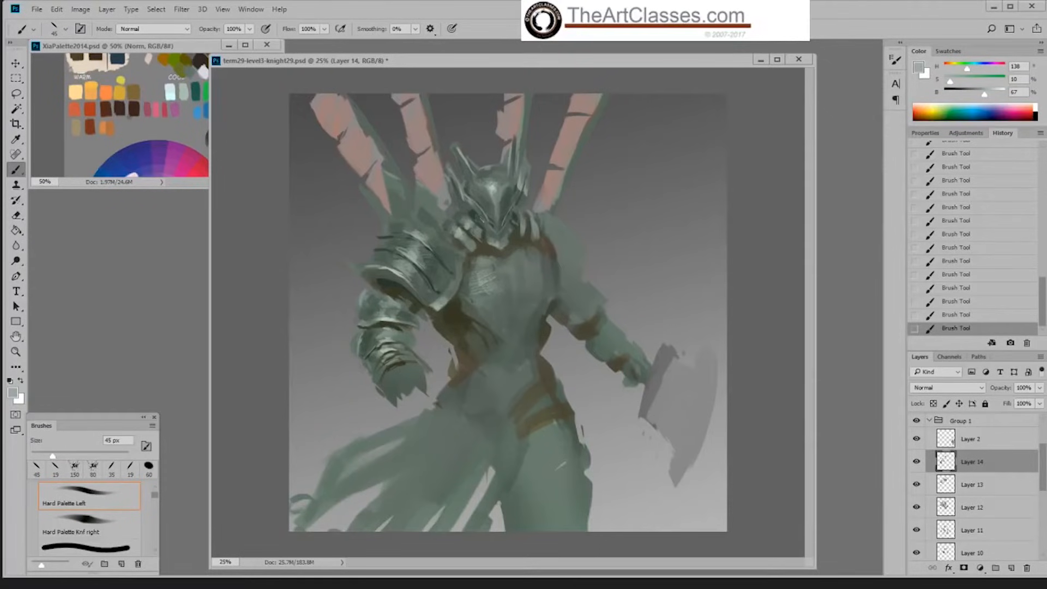
Step: Switch to the Okragla textura 5 brush at 70 px
{"action": "right_click", "coordinate": [485, 219]}
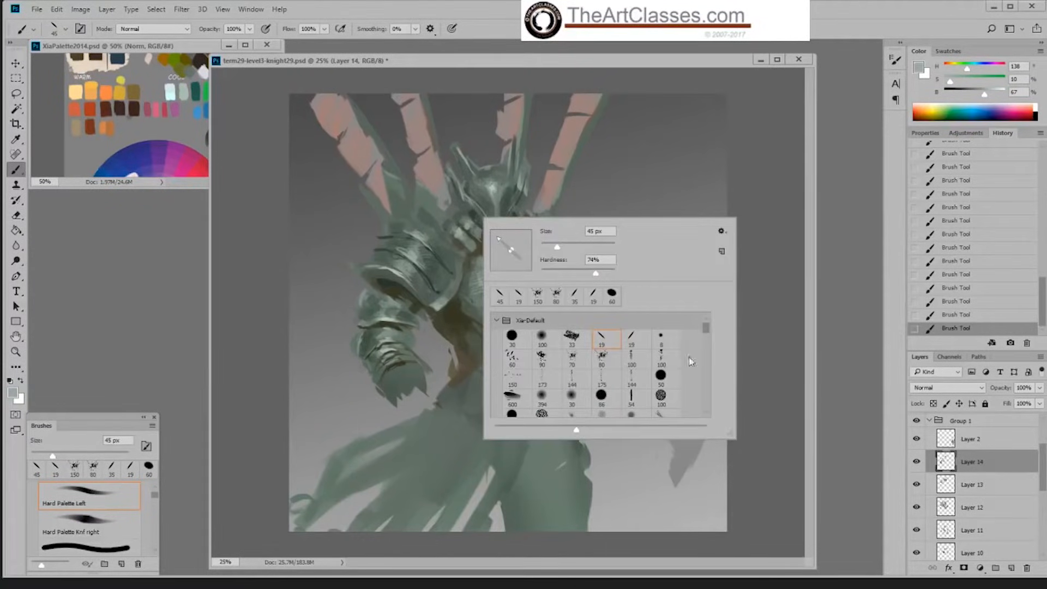
{"action": "left_click_drag", "start_coordinate": [707, 332], "coordinate": [706, 334]}
{"action": "left_click", "coordinate": [642, 399]}
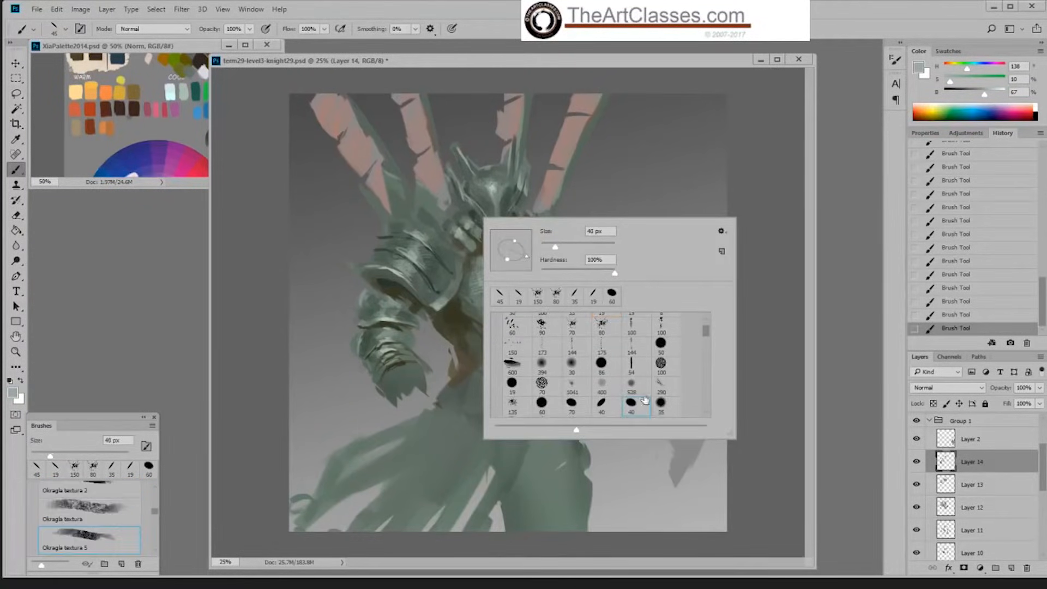
{"action": "left_click", "coordinate": [759, 221]}
{"action": "key", "text": "bracketright"}
{"action": "key", "text": "bracketright"}
{"action": "key", "text": "bracketright"}
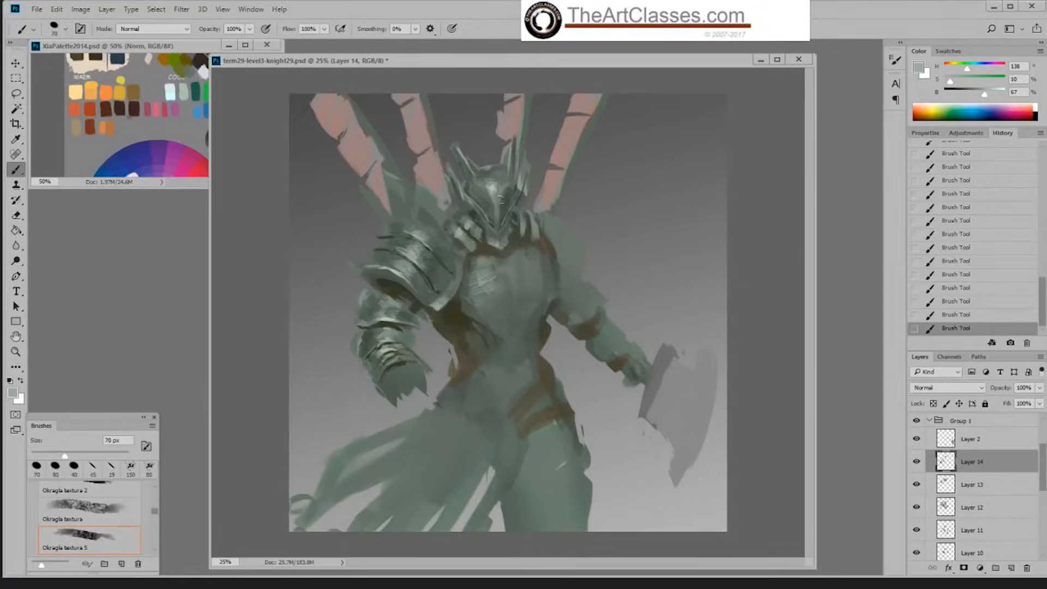
Step: Texture the forearm bands at 45 px in grey-green and dark green tones sampled from the arm
{"action": "key", "text": "bracketleft"}
{"action": "key", "text": "bracketleft"}
{"action": "left_click", "coordinate": [387, 341], "text": "alt"}
{"action": "left_click", "coordinate": [403, 344], "text": "alt"}
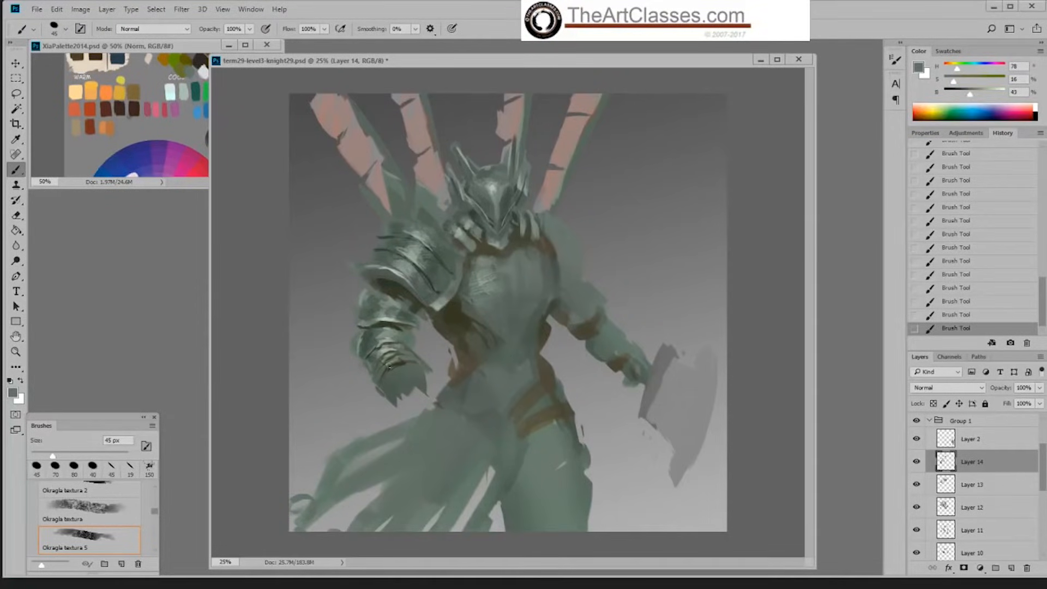
{"action": "left_click", "coordinate": [398, 327], "text": "alt"}
{"action": "left_click", "coordinate": [371, 350], "text": "alt"}
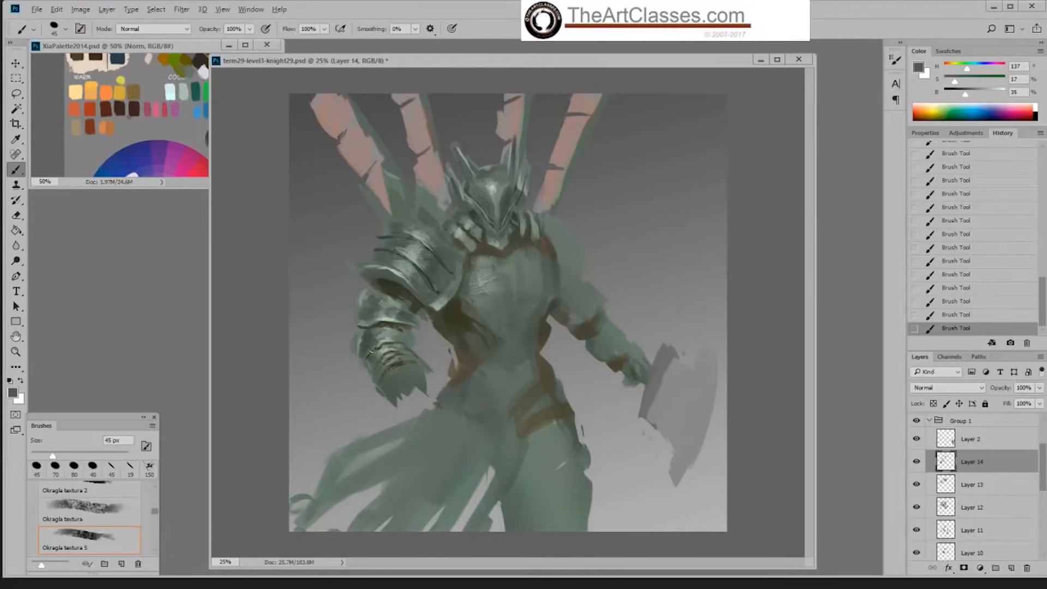
Step: Block in the hand below the wrist in sampled dark olive at 31% brightness with the Hard Palette Left brush at 80 px
{"action": "right_click", "coordinate": [519, 324]}
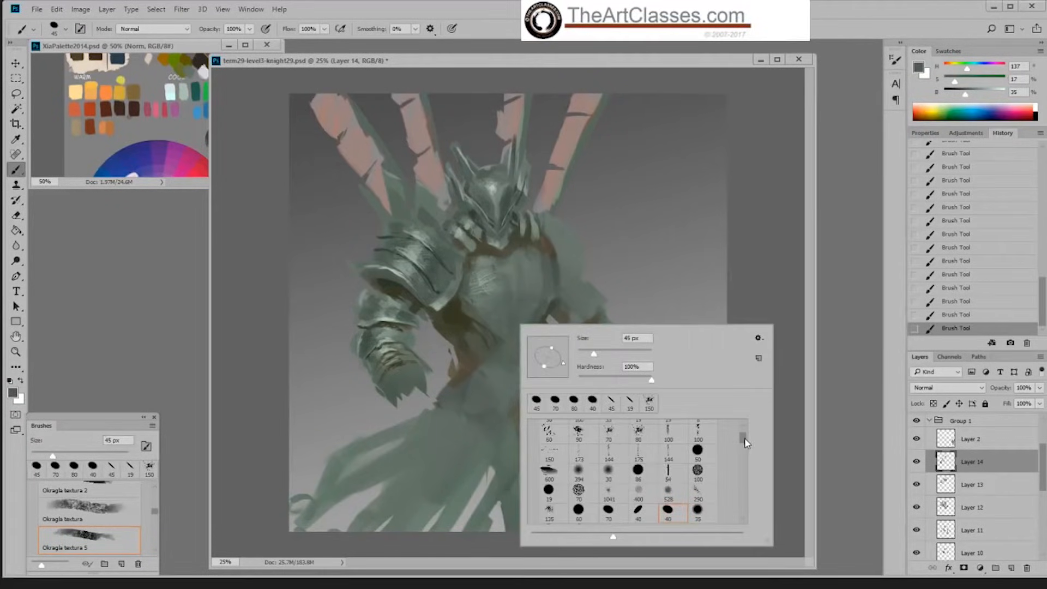
{"action": "left_click_drag", "start_coordinate": [745, 437], "coordinate": [747, 436]}
{"action": "left_click", "coordinate": [640, 445]}
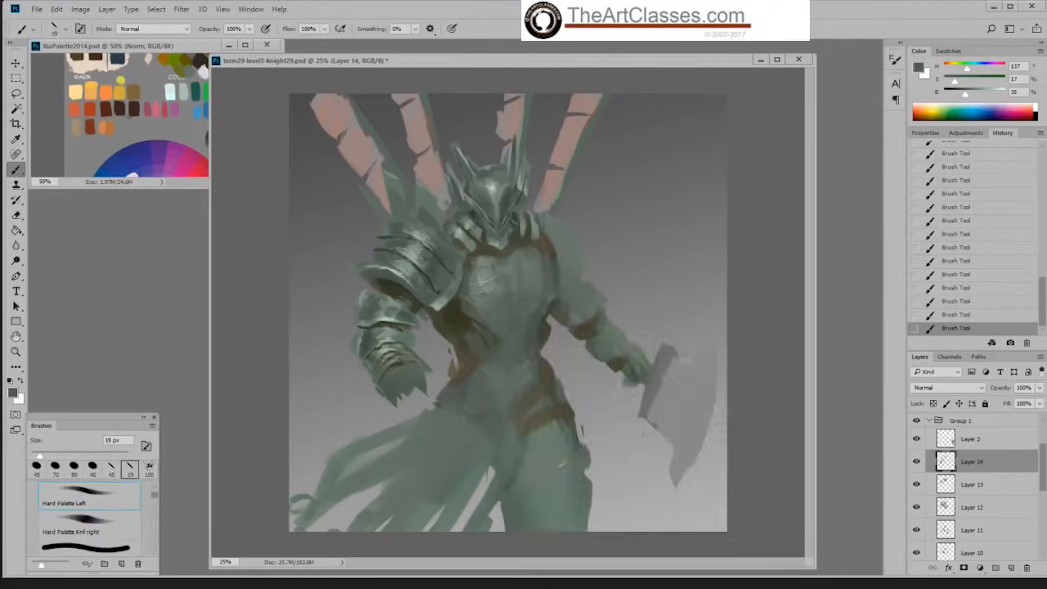
{"action": "key", "text": "Return"}
{"action": "left_click", "coordinate": [401, 352], "text": "alt"}
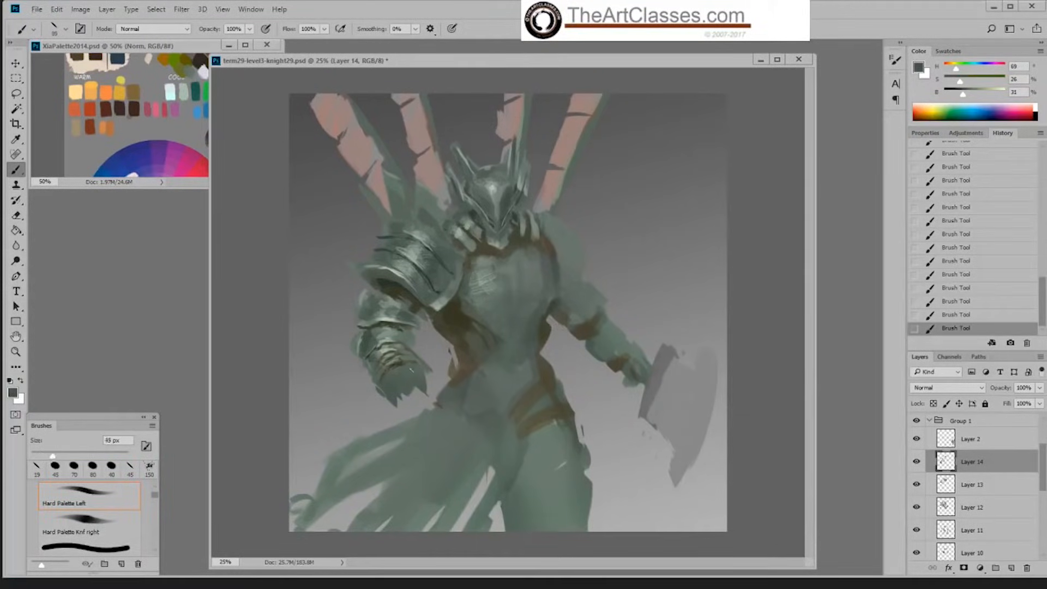
{"action": "key", "text": "bracketright"}
{"action": "key", "text": "bracketright"}
{"action": "key", "text": "bracketright"}
{"action": "key", "text": "bracketright"}
{"action": "mouse_move", "coordinate": [418, 386]}
{"action": "left_mouse_down"}
{"action": "mouse_move", "coordinate": [392, 377]}
{"action": "mouse_move", "coordinate": [407, 397]}
{"action": "mouse_move", "coordinate": [393, 410]}
{"action": "mouse_move", "coordinate": [396, 384]}
{"action": "mouse_move", "coordinate": [379, 389]}
{"action": "mouse_move", "coordinate": [412, 378]}
{"action": "mouse_move", "coordinate": [396, 410]}
{"action": "left_mouse_up"}
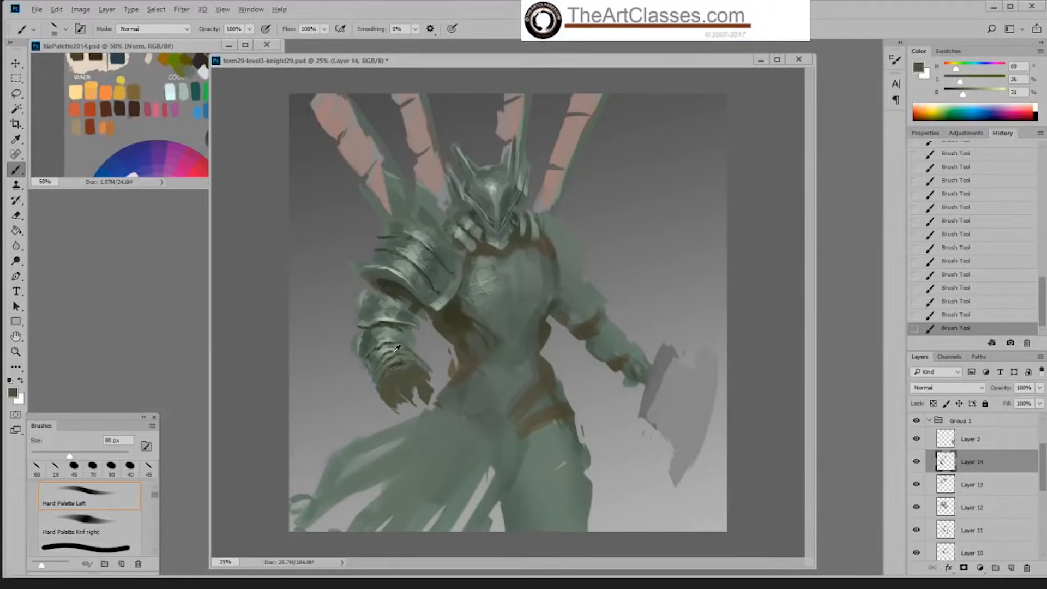
Step: Refine the wrist edge with sampled grey-greens up to 52% brightness and reduce the brush to 45 px
{"action": "left_click", "coordinate": [396, 366], "text": "alt"}
{"action": "left_click", "coordinate": [396, 343], "text": "alt"}
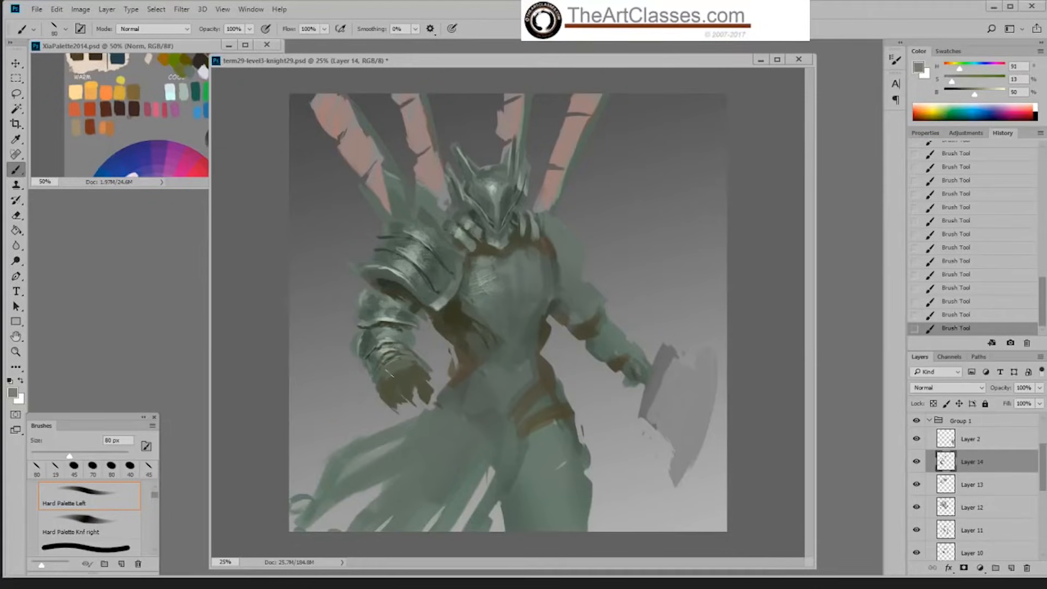
{"action": "left_click", "coordinate": [393, 339], "text": "alt"}
{"action": "key", "text": "bracketleft"}
{"action": "key", "text": "bracketleft"}
{"action": "key", "text": "bracketleft"}
{"action": "key", "text": "bracketleft"}
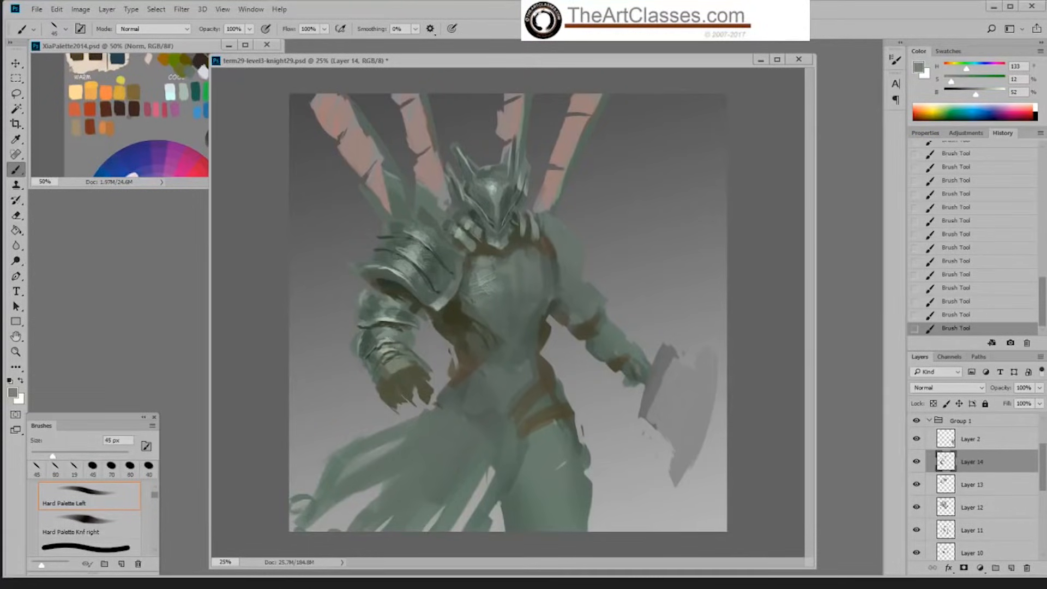
Step: Paint light plates on the back of the hand and fingers in sampled pale green at 73% brightness
{"action": "left_click", "coordinate": [391, 334], "text": "alt"}
{"action": "left_click", "coordinate": [394, 315], "text": "alt"}
{"action": "left_click_drag", "start_coordinate": [403, 364], "coordinate": [421, 368]}
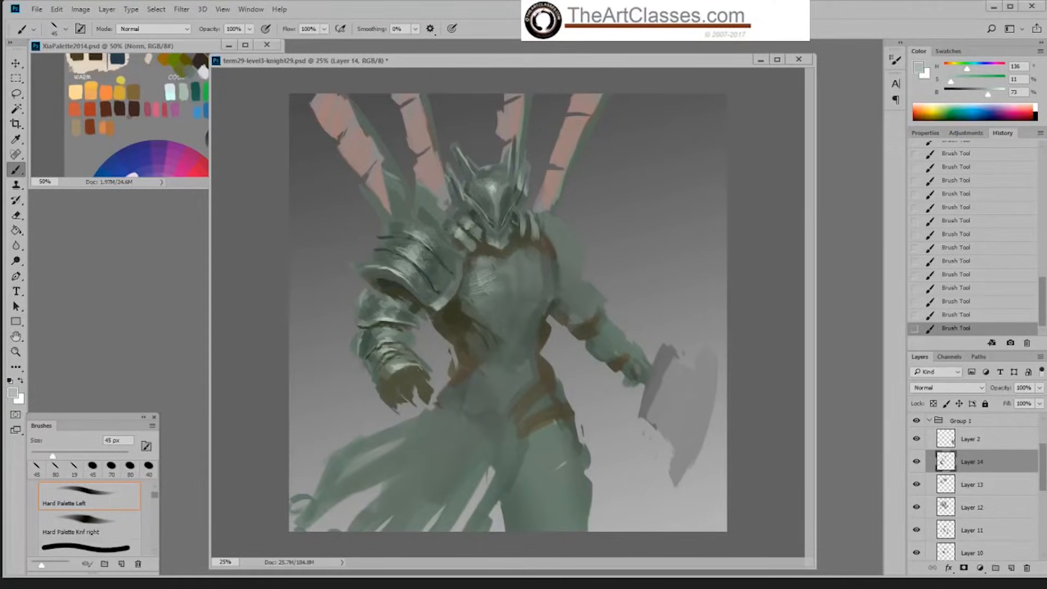
{"action": "left_click", "coordinate": [406, 349], "text": "alt"}
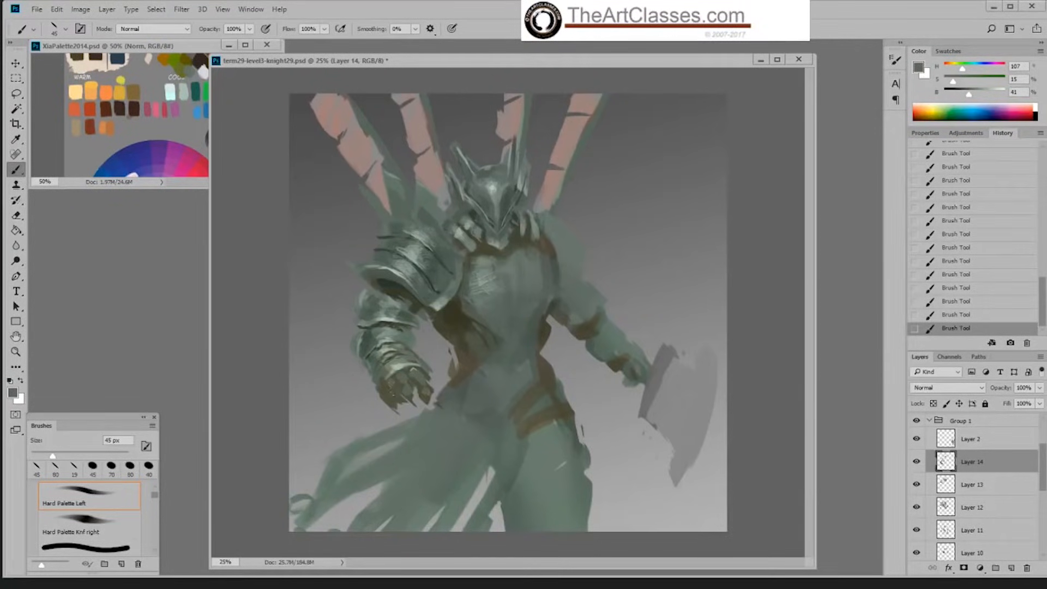
{"action": "left_click", "coordinate": [402, 355], "text": "alt"}
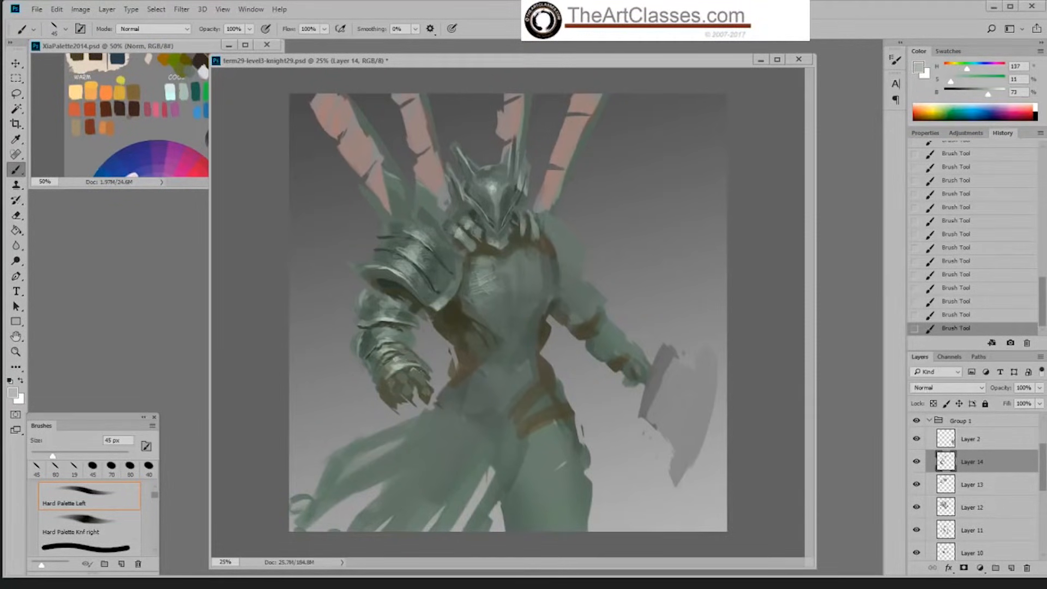
{"action": "left_click_drag", "start_coordinate": [415, 374], "coordinate": [420, 381]}
Step: Darken the gaps below the helmet and collar with the Hard Palette Knf right brush at 19 px in a sampled dark green
{"action": "right_click", "coordinate": [522, 208]}
{"action": "left_click", "coordinate": [677, 328]}
{"action": "left_click", "coordinate": [814, 203]}
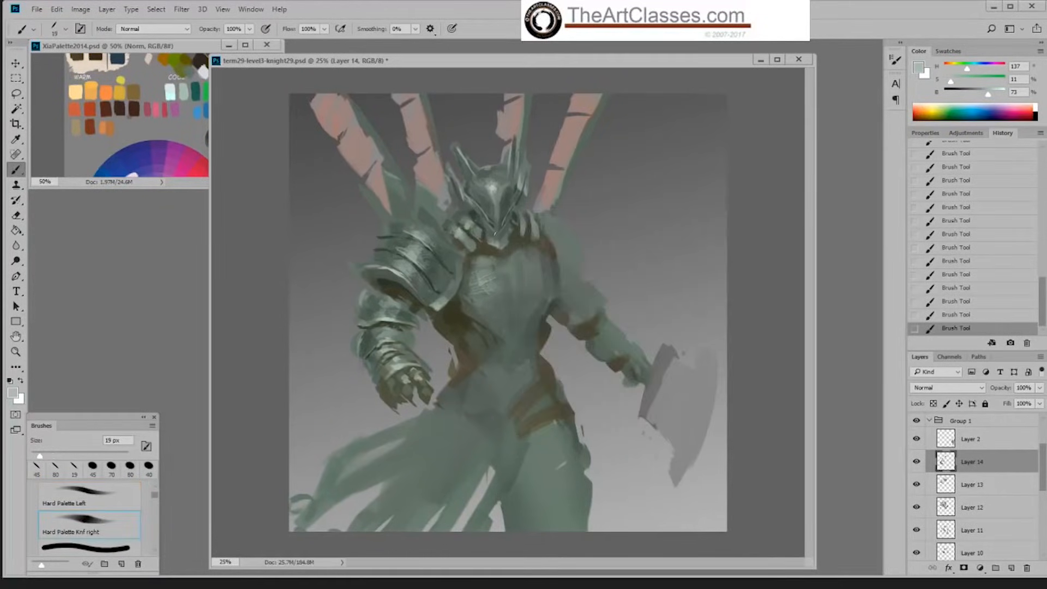
{"action": "left_click", "coordinate": [473, 212], "text": "alt"}
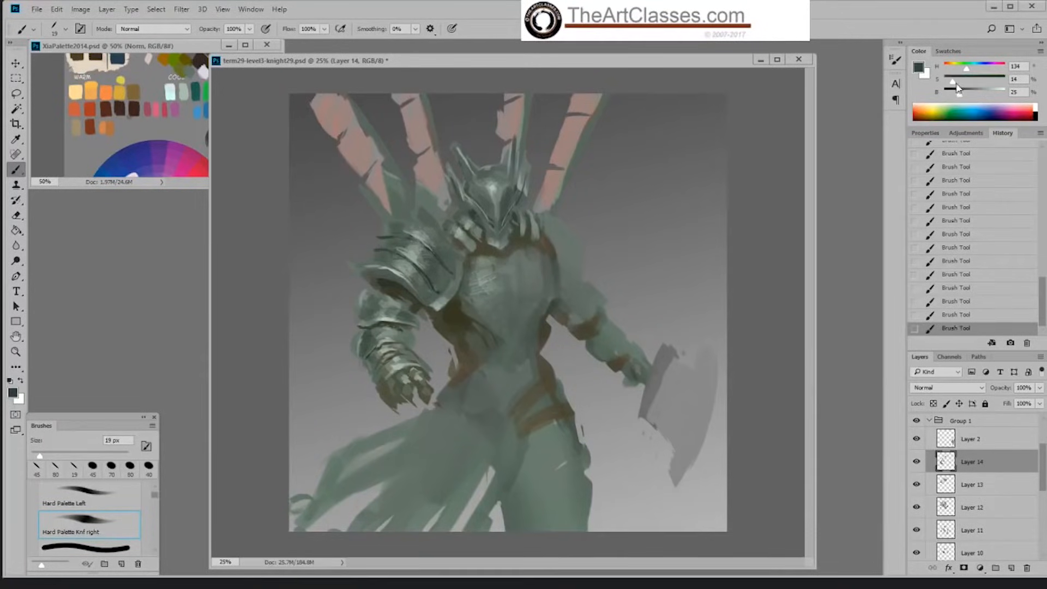
{"action": "left_click_drag", "start_coordinate": [958, 87], "coordinate": [957, 94]}
{"action": "left_click", "coordinate": [488, 240], "text": "alt"}
Step: Paint a dark line along the chest plate's lower edge beside the arm with an enlarged Hard Palette Left brush
{"action": "right_click", "coordinate": [489, 242]}
{"action": "left_click", "coordinate": [613, 368]}
{"action": "left_click", "coordinate": [750, 251]}
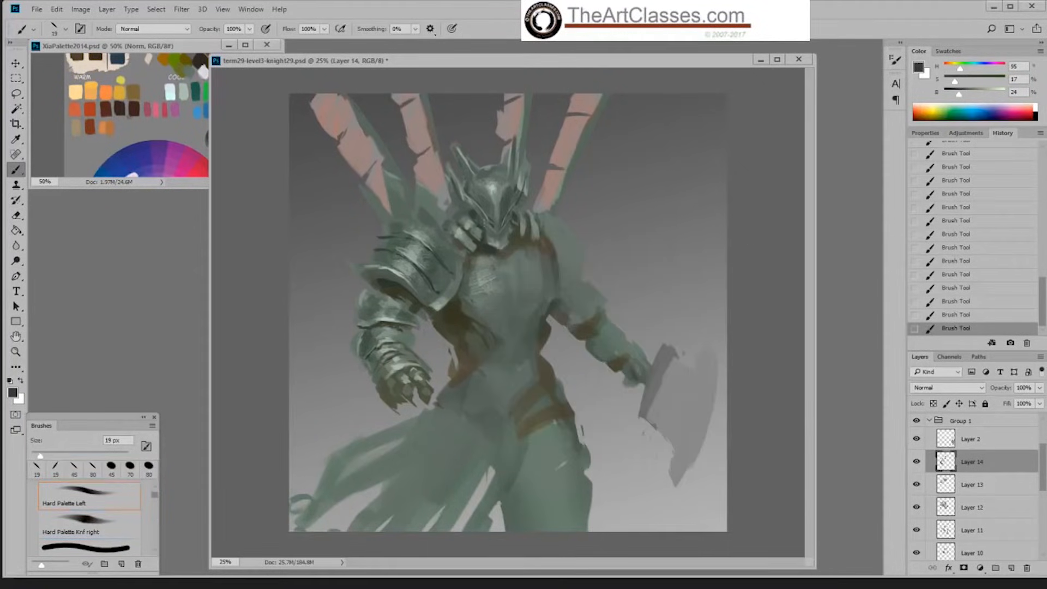
{"action": "key", "text": "bracketright"}
{"action": "key", "text": "bracketright"}
{"action": "key", "text": "bracketright"}
{"action": "key", "text": "bracketright"}
{"action": "key", "text": "bracketright"}
{"action": "left_click", "coordinate": [470, 302], "text": "alt"}
{"action": "left_click", "coordinate": [453, 314], "text": "alt"}
Step: Continue the chest plate's lower edge past its point with the Hard Palette Knf right brush at 45 px in dark olive
{"action": "right_click", "coordinate": [556, 296]}
{"action": "double_click", "coordinate": [703, 423]}
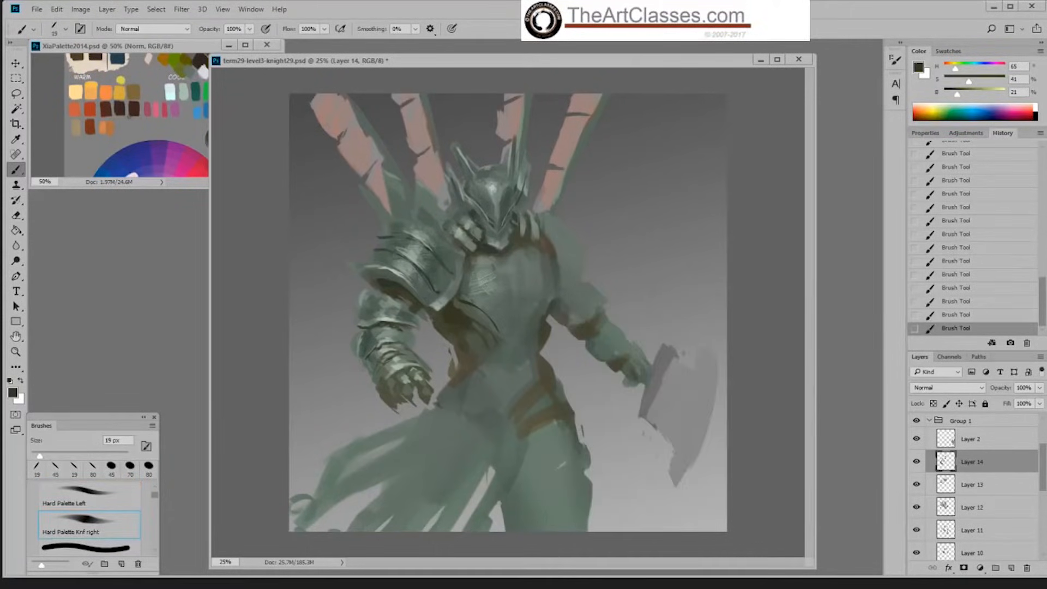
{"action": "key", "text": "bracketright"}
{"action": "key", "text": "bracketright"}
{"action": "key", "text": "bracketright"}
{"action": "key", "text": "bracketright"}
{"action": "key", "text": "bracketright"}
{"action": "key", "text": "bracketright"}
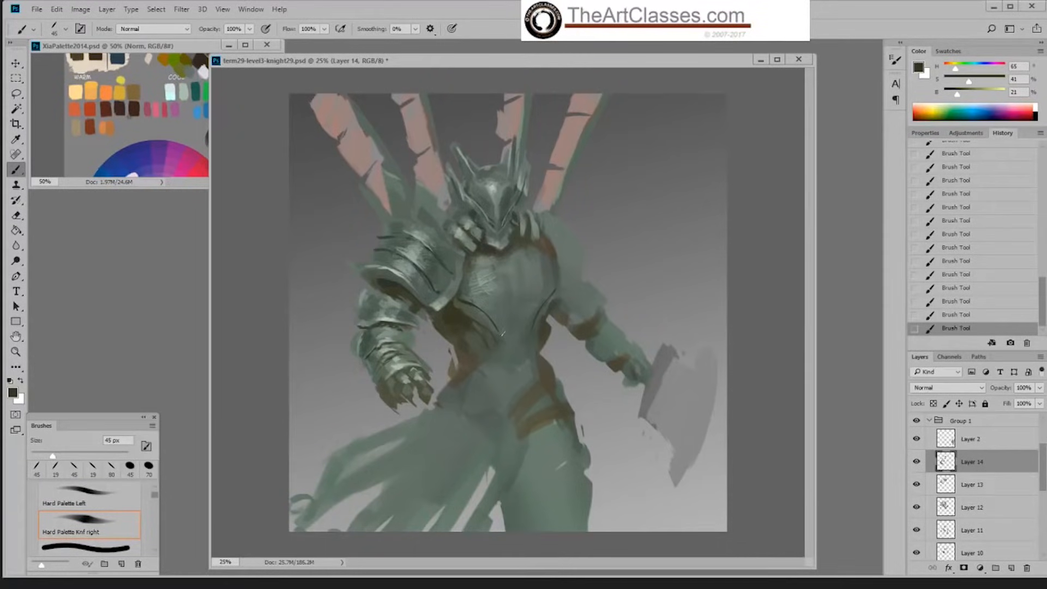
{"action": "left_click_drag", "start_coordinate": [500, 334], "coordinate": [513, 328]}
Step: Paint the waist shading, abdomen centre seam and waistline in sampled dark olive at 21% brightness
{"action": "left_click", "coordinate": [485, 328], "text": "alt"}
{"action": "left_click", "coordinate": [451, 316], "text": "alt"}
{"action": "left_click", "coordinate": [542, 328], "text": "alt"}
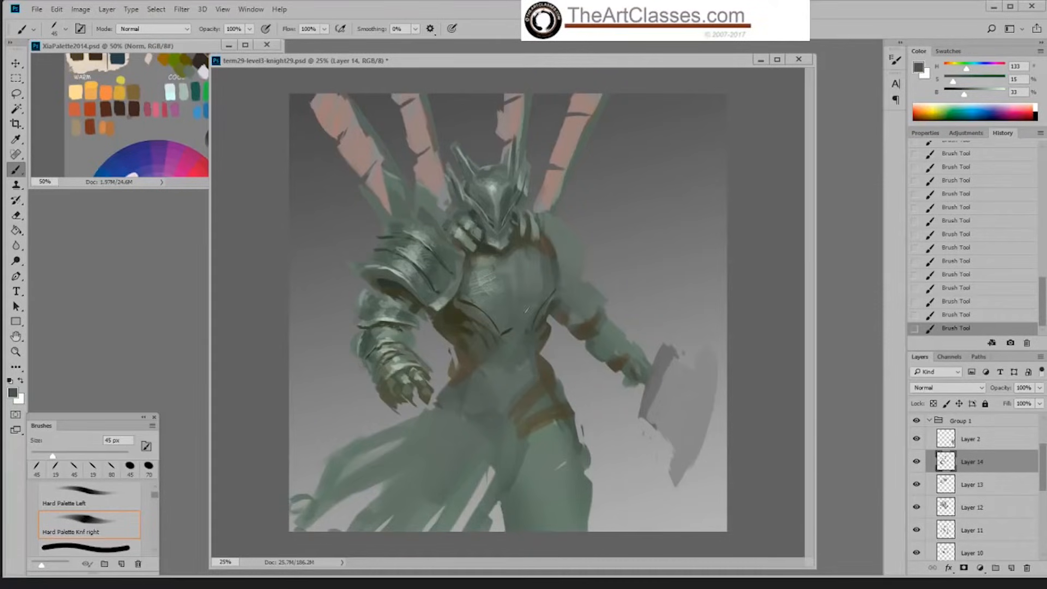
{"action": "left_click", "coordinate": [517, 339], "text": "alt"}
{"action": "left_click_drag", "start_coordinate": [516, 330], "coordinate": [502, 400]}
{"action": "left_click", "coordinate": [516, 334], "text": "alt"}
{"action": "left_click", "coordinate": [458, 316], "text": "alt"}
{"action": "mouse_move", "coordinate": [520, 326]}
{"action": "left_mouse_down"}
{"action": "mouse_move", "coordinate": [494, 364]}
{"action": "mouse_move", "coordinate": [532, 362]}
{"action": "left_mouse_up"}
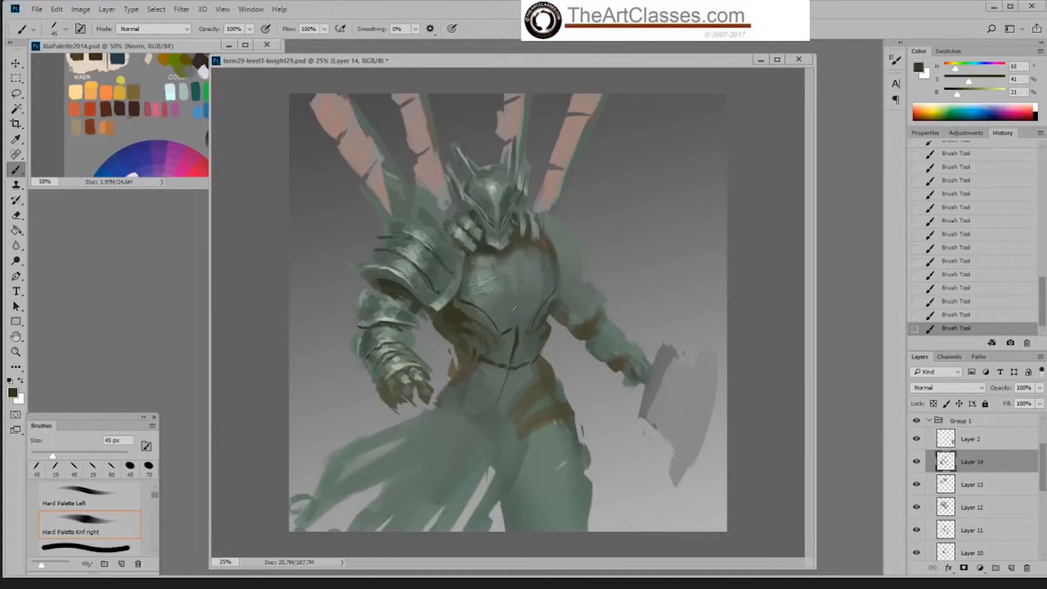
Step: Switch to the Hard Palette Left brush at 90 px and sample a grey-green at 43% brightness from the chest plate
{"action": "right_click", "coordinate": [519, 304]}
{"action": "left_click", "coordinate": [646, 427]}
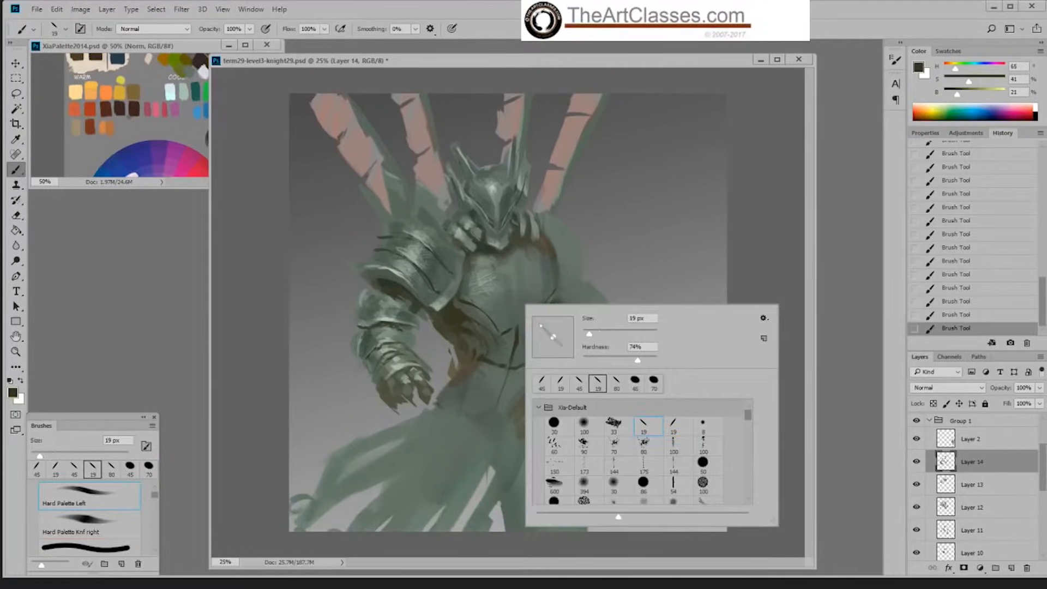
{"action": "left_click", "coordinate": [484, 295]}
{"action": "left_click", "coordinate": [482, 308], "text": "alt"}
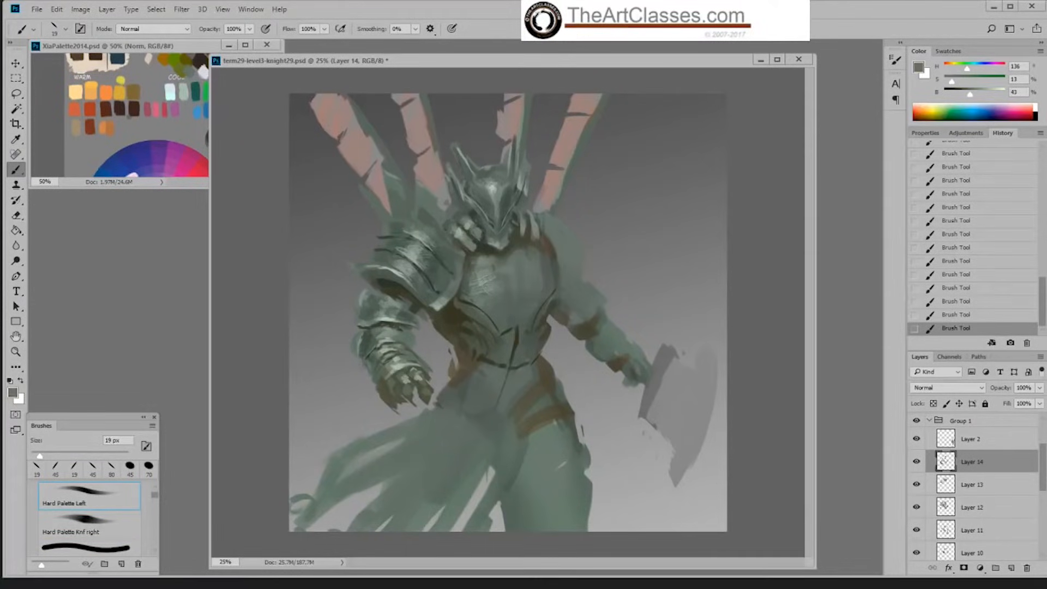
{"action": "key", "text": "bracketright"}
{"action": "key", "text": "bracketright"}
{"action": "key", "text": "bracketright"}
{"action": "key", "text": "bracketright"}
{"action": "key", "text": "bracketright"}
{"action": "key", "text": "bracketright"}
{"action": "key", "text": "bracketright"}
Step: Add highlights to the chest and shoulder plates at 50 px in pale green raised to 78% brightness
{"action": "left_click", "coordinate": [447, 295], "text": "alt"}
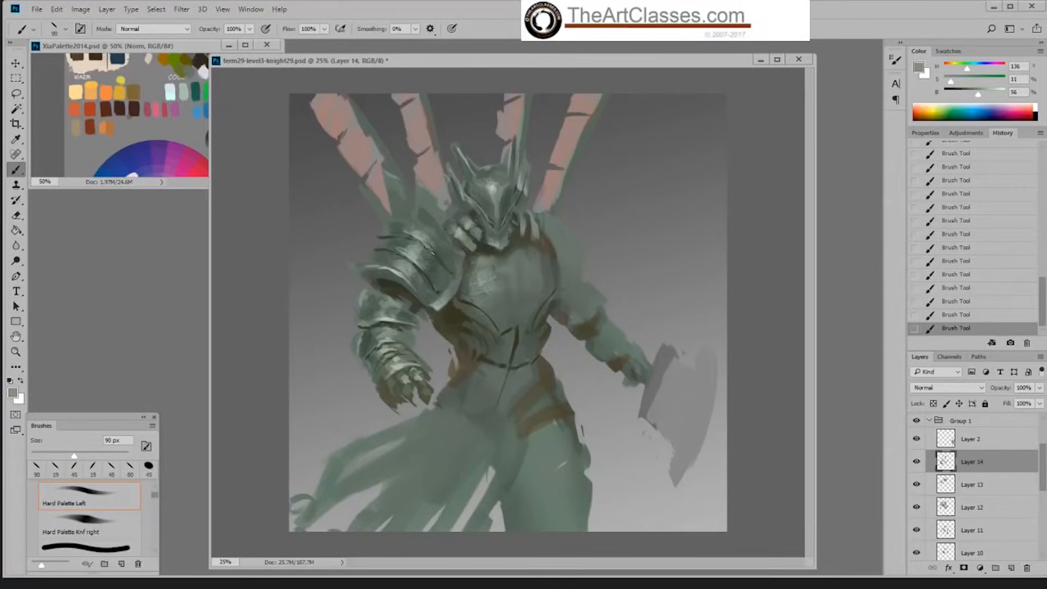
{"action": "left_click", "coordinate": [416, 256], "text": "alt"}
{"action": "left_click_drag", "start_coordinate": [980, 94], "coordinate": [987, 94]}
{"action": "key", "text": "bracketleft"}
{"action": "key", "text": "bracketleft"}
{"action": "key", "text": "bracketleft"}
{"action": "left_click_drag", "start_coordinate": [986, 94], "coordinate": [991, 94]}
{"action": "key", "text": "bracketleft"}
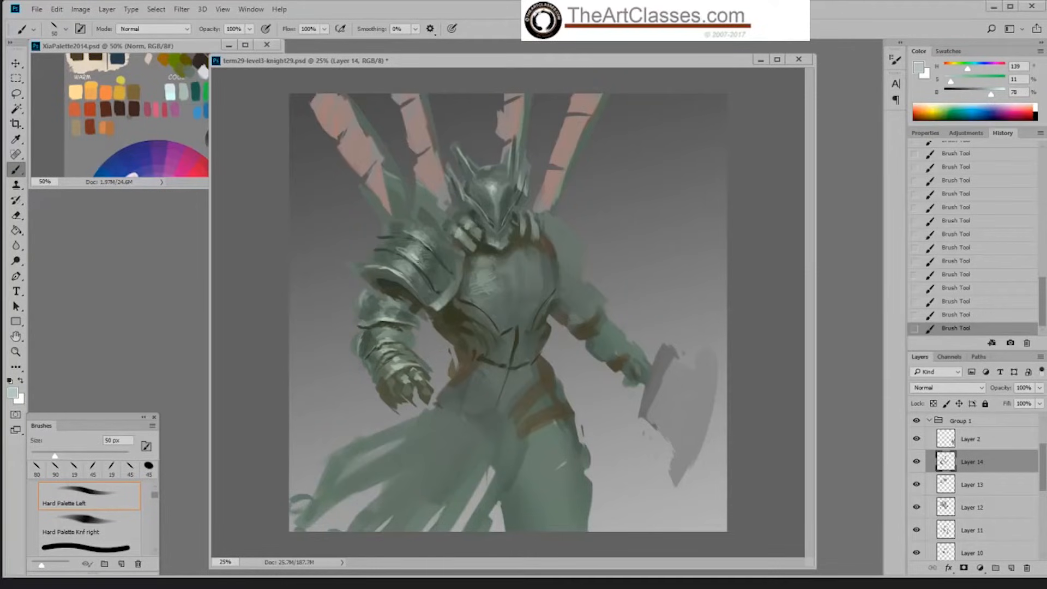
{"action": "left_click_drag", "start_coordinate": [419, 259], "coordinate": [409, 252]}
Step: Texture the chest plate's highlight with the Okragla textura 5 brush at 90 px
{"action": "key", "text": "bracketright"}
{"action": "key", "text": "bracketright"}
{"action": "key", "text": "bracketright"}
{"action": "key", "text": "bracketright"}
{"action": "key", "text": "bracketright"}
{"action": "key", "text": "bracketright"}
{"action": "key", "text": "bracketright"}
{"action": "right_click", "coordinate": [521, 291]}
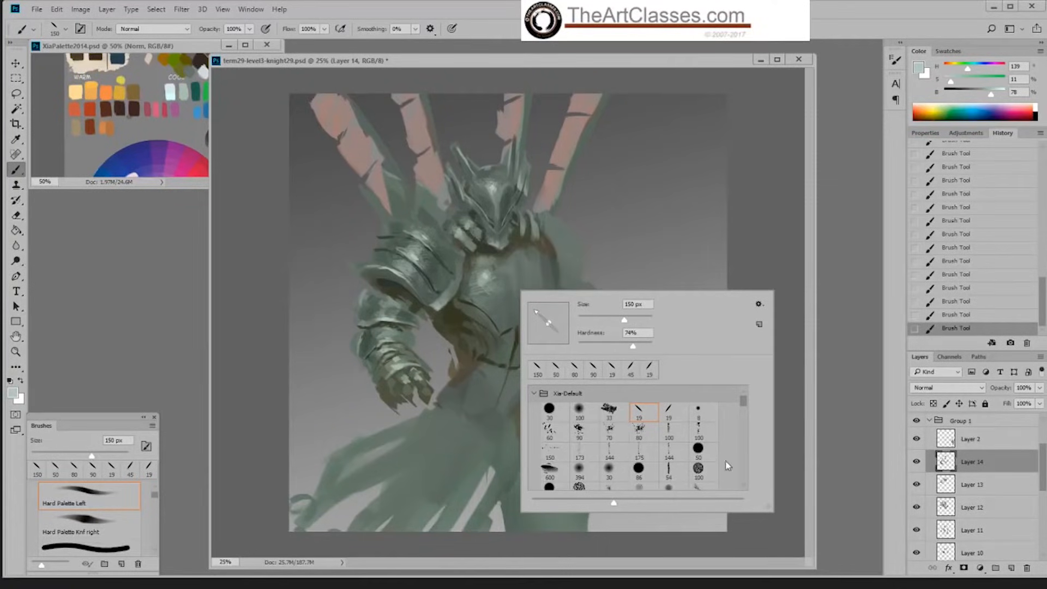
{"action": "scroll", "coordinate": [744, 406], "scroll_direction": "down", "scroll_amount": 2}
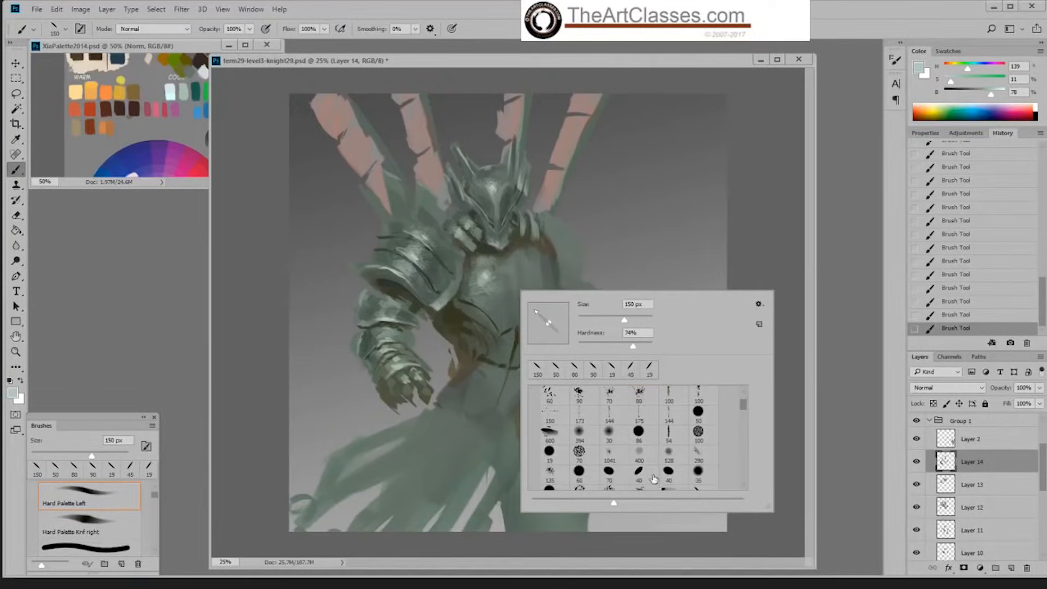
{"action": "double_click", "coordinate": [668, 472]}
{"action": "key", "text": "bracketright"}
{"action": "key", "text": "bracketright"}
{"action": "key", "text": "bracketright"}
{"action": "key", "text": "bracketright"}
{"action": "key", "text": "bracketright"}
{"action": "key", "text": "bracketright"}
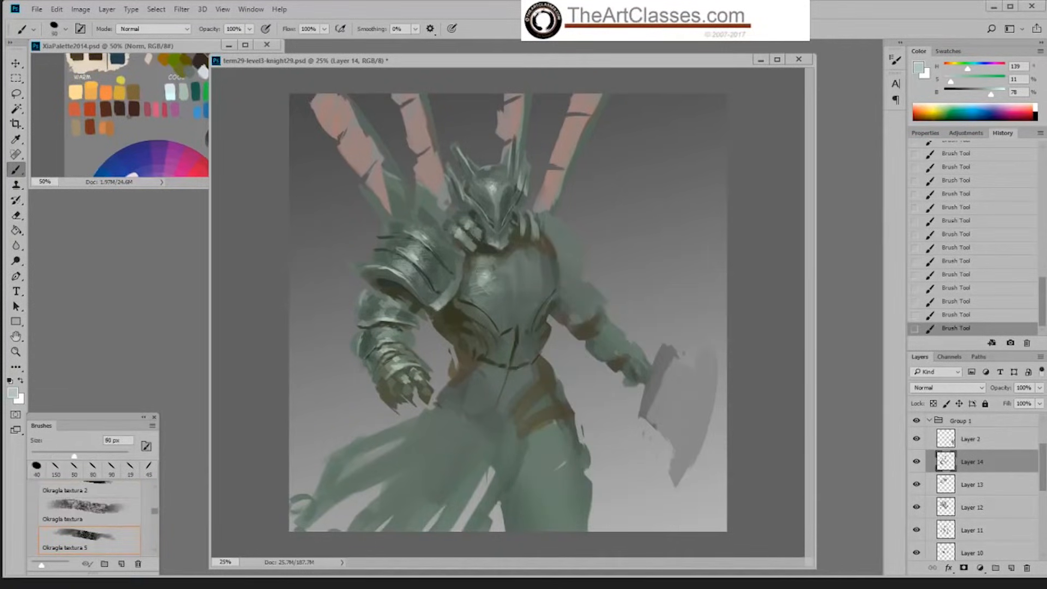
{"action": "left_click_drag", "start_coordinate": [485, 269], "coordinate": [492, 274]}
Step: Texture the middle of the chest plate in sampled dark olive at 21% brightness with the brush at 150 px
{"action": "key", "text": "bracketleft"}
{"action": "key", "text": "bracketleft"}
{"action": "left_click", "coordinate": [510, 326], "text": "alt"}
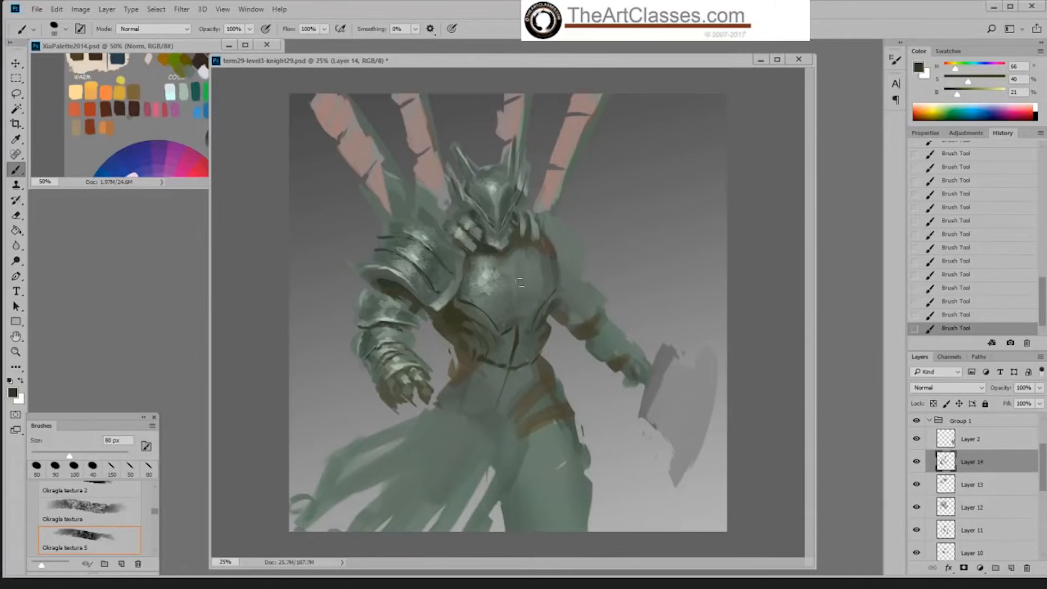
{"action": "key", "text": "]"}
{"action": "key", "text": "]"}
{"action": "key", "text": "]"}
{"action": "key", "text": "]"}
{"action": "left_click_drag", "start_coordinate": [519, 263], "coordinate": [521, 293]}
{"action": "left_click_drag", "start_coordinate": [486, 344], "coordinate": [522, 365]}
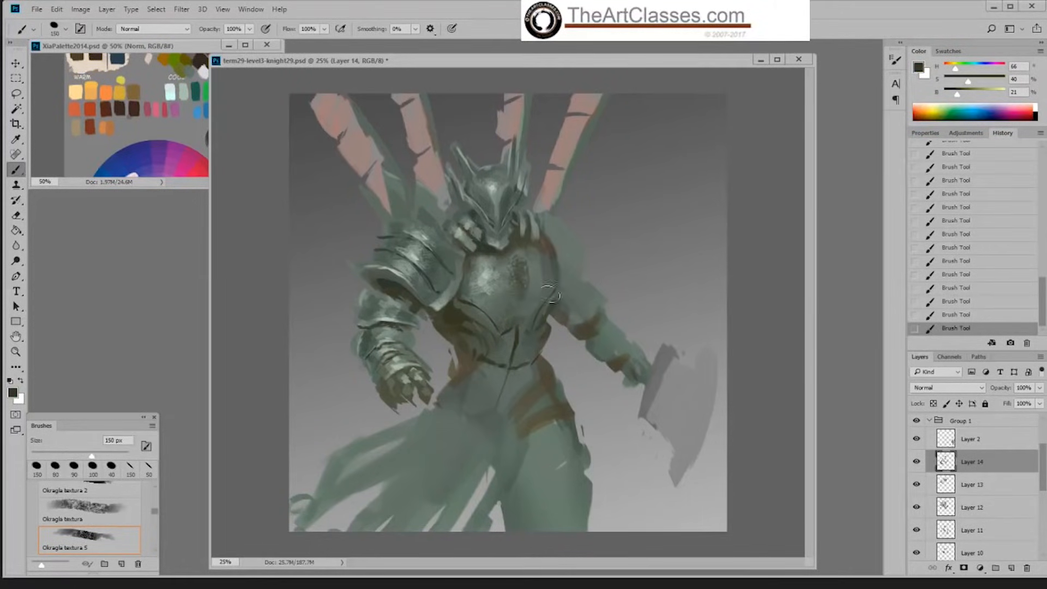
Step: Refine the chest plate's shaded side with sampled grey-green at 52% and dark green at 27% brightness, reducing the brush to 90 px
{"action": "left_click", "coordinate": [505, 271], "text": "alt"}
{"action": "key", "text": "["}
{"action": "key", "text": "["}
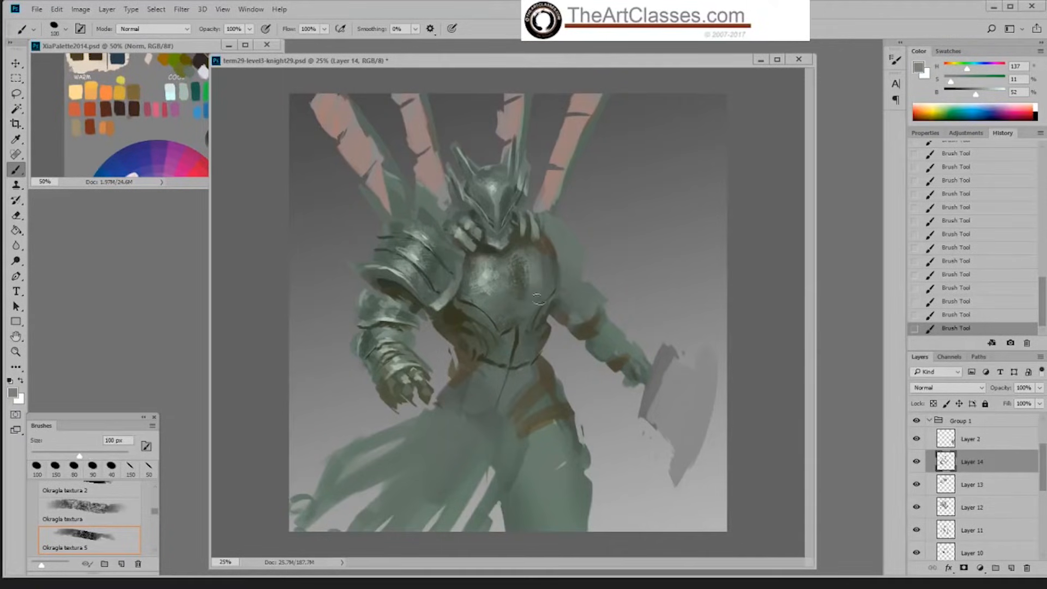
{"action": "key", "text": "bracketleft"}
{"action": "left_click", "coordinate": [551, 255], "text": "alt"}
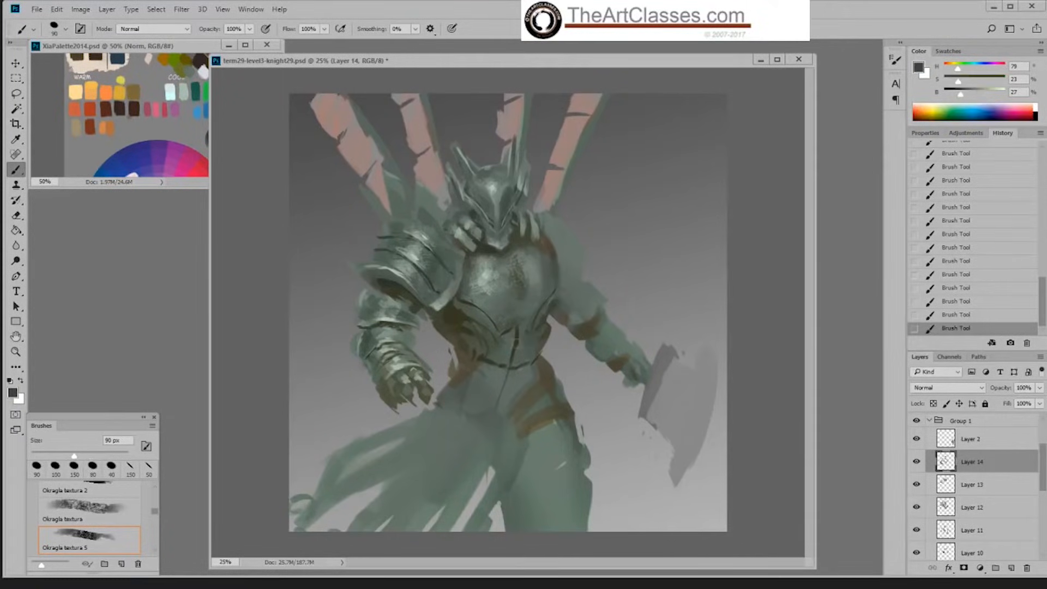
Step: Refine the abdomen and the chest plate's lower edge, adding sampled grey-green at 61% brightness with the brush reduced to 60 px
{"action": "left_click_drag", "start_coordinate": [527, 322], "coordinate": [545, 308]}
{"action": "mouse_move", "coordinate": [514, 361]}
{"action": "left_mouse_down"}
{"action": "mouse_move", "coordinate": [529, 375]}
{"action": "mouse_move", "coordinate": [515, 405]}
{"action": "mouse_move", "coordinate": [465, 413]}
{"action": "left_mouse_up"}
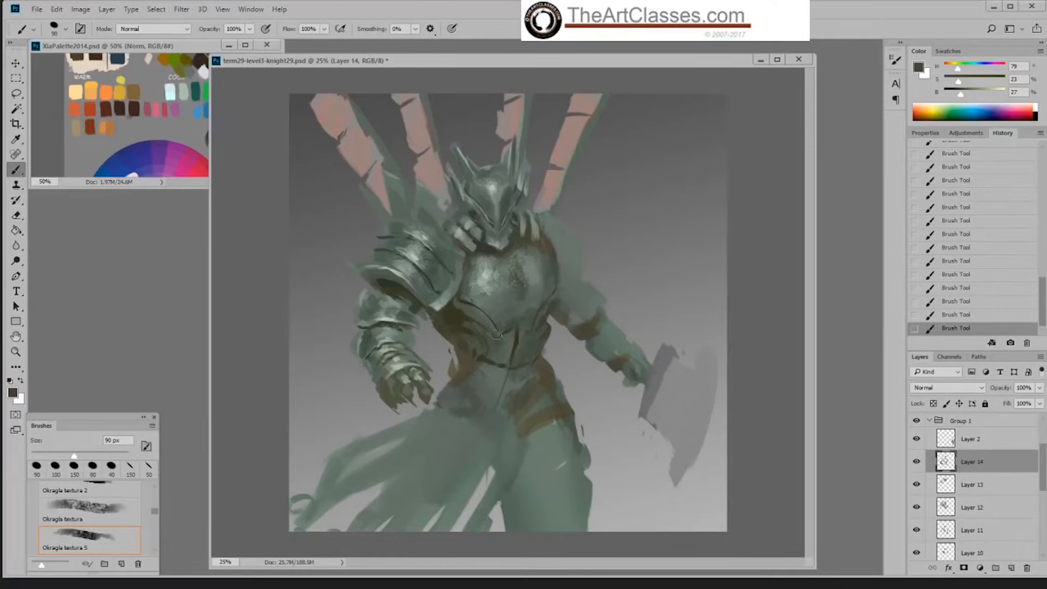
{"action": "left_click", "coordinate": [493, 284], "text": "alt"}
{"action": "key", "text": "bracketleft"}
{"action": "key", "text": "bracketleft"}
{"action": "key", "text": "bracketleft"}
{"action": "left_click_drag", "start_coordinate": [470, 308], "coordinate": [485, 330]}
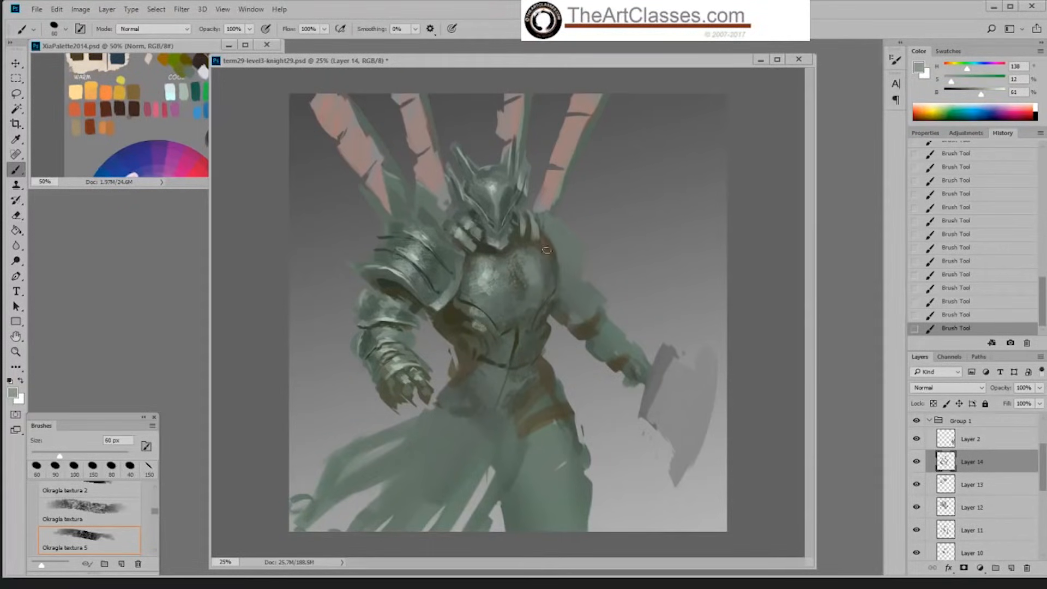
Step: Darken the chest plate's upper edge beside the far shoulder in sampled dark green with the Hard Palette Left brush, enlarging it to 60 px
{"action": "left_click", "coordinate": [528, 236], "text": "alt"}
{"action": "right_click", "coordinate": [560, 222]}
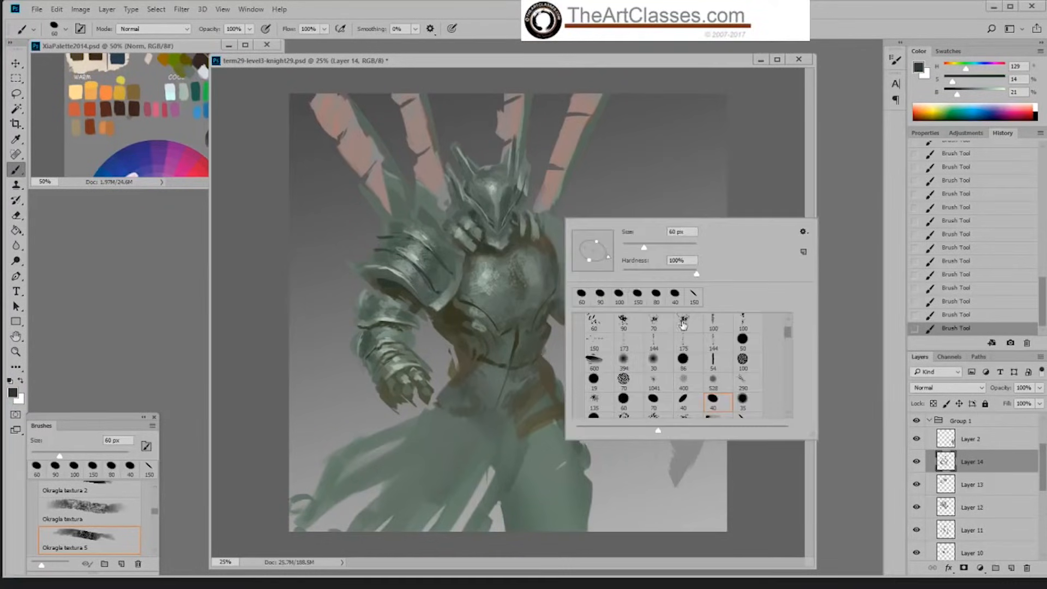
{"action": "left_click_drag", "start_coordinate": [786, 339], "coordinate": [785, 325]}
{"action": "double_click", "coordinate": [684, 339]}
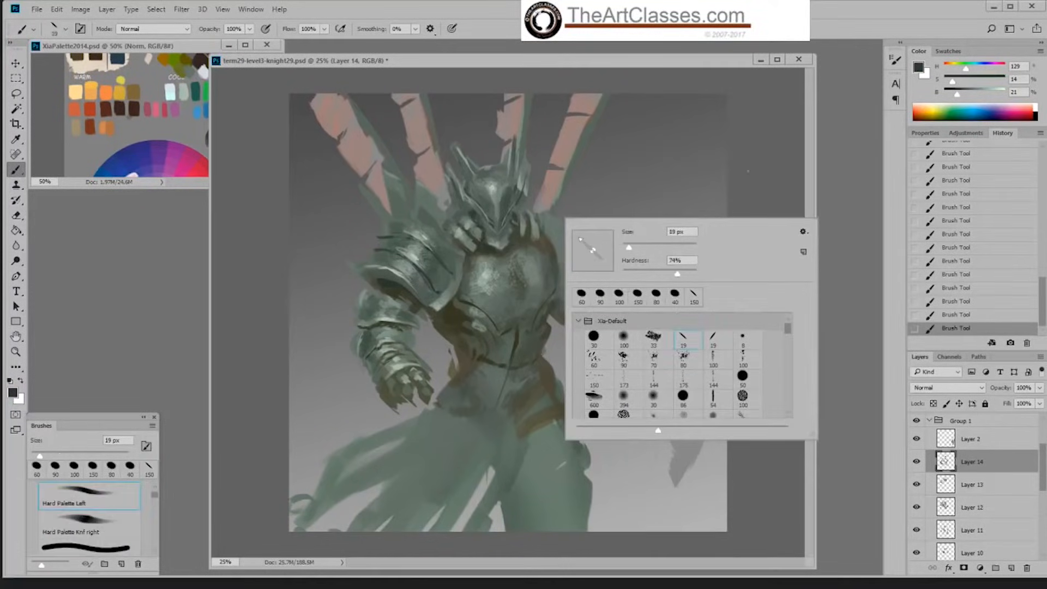
{"action": "key", "text": "bracketright"}
{"action": "key", "text": "bracketright"}
{"action": "key", "text": "bracketright"}
{"action": "key", "text": "bracketright"}
{"action": "key", "text": "bracketright"}
{"action": "key", "text": "bracketright"}
{"action": "mouse_move", "coordinate": [515, 221]}
{"action": "left_mouse_down"}
{"action": "mouse_move", "coordinate": [519, 237]}
{"action": "mouse_move", "coordinate": [551, 248]}
{"action": "mouse_move", "coordinate": [551, 232]}
{"action": "left_mouse_up"}
{"action": "left_click", "coordinate": [553, 240], "text": "alt"}
{"action": "key", "text": "bracketright"}
{"action": "key", "text": "bracketright"}
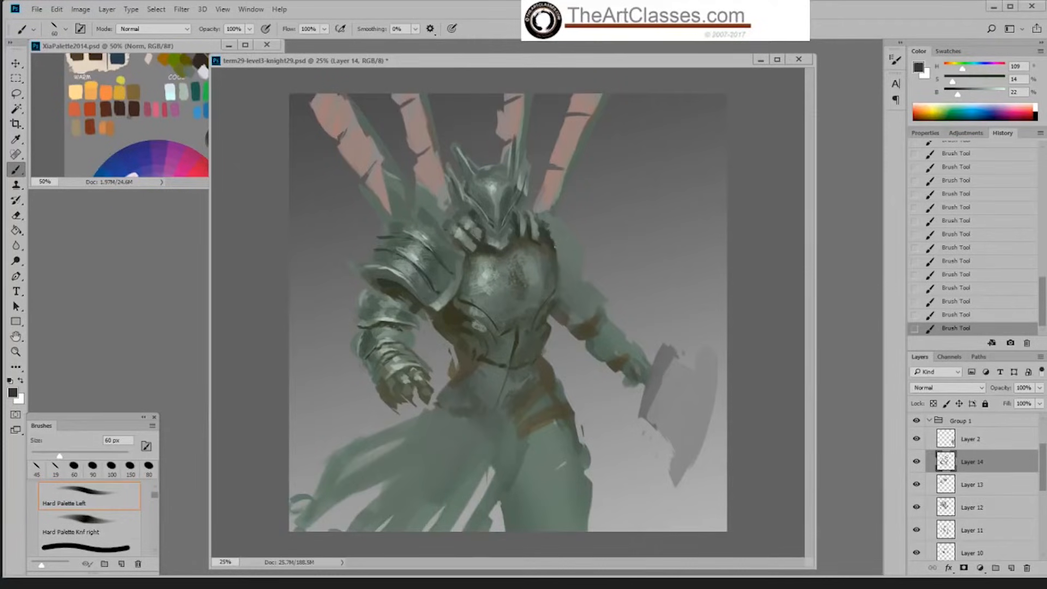
Step: Shade the far armpit and the inner upper arm with sampled grey-green at 33% and dark green at 25% brightness
{"action": "left_click", "coordinate": [547, 228], "text": "alt"}
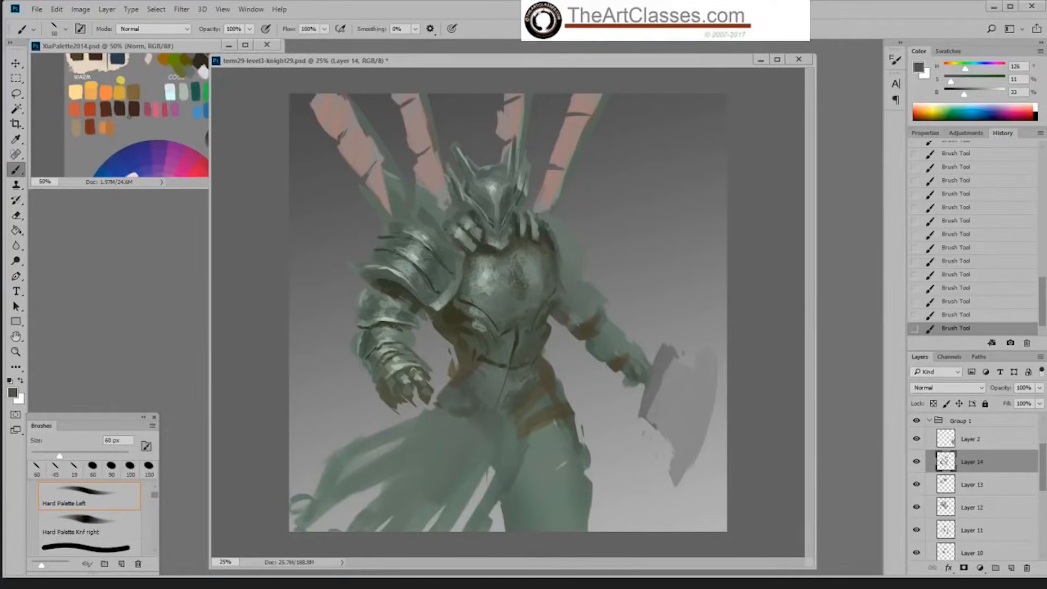
{"action": "left_click", "coordinate": [585, 331], "text": "alt"}
{"action": "left_click", "coordinate": [559, 296], "text": "alt"}
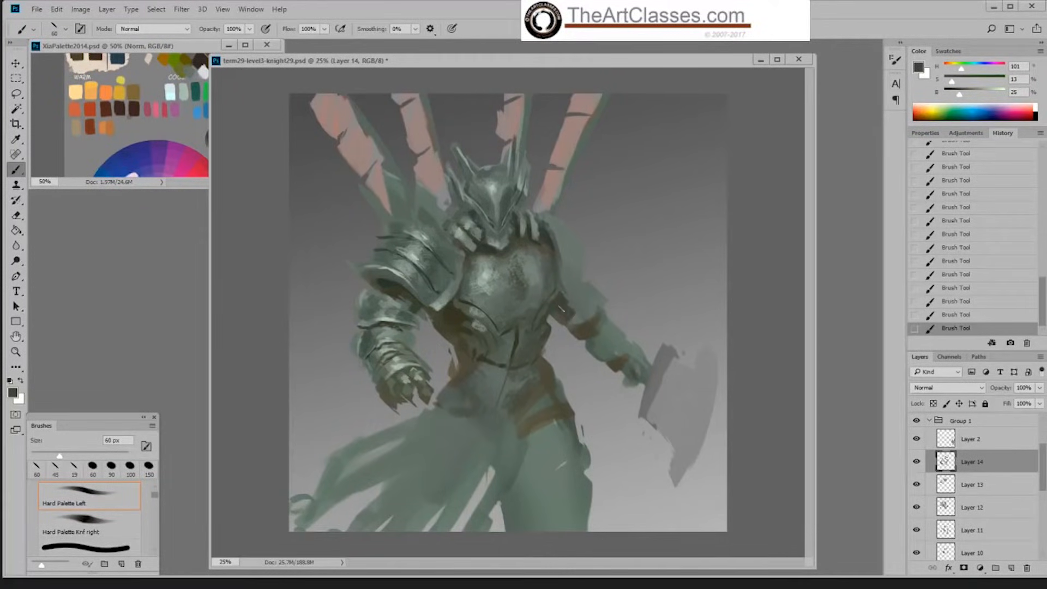
{"action": "left_click_drag", "start_coordinate": [561, 309], "coordinate": [571, 316]}
{"action": "left_click", "coordinate": [566, 292], "text": "alt"}
{"action": "mouse_move", "coordinate": [564, 288]}
{"action": "left_mouse_down"}
{"action": "mouse_move", "coordinate": [583, 288]}
{"action": "mouse_move", "coordinate": [564, 304]}
{"action": "left_mouse_up"}
Step: Block in the far shoulder plate in sampled grey-green at 33% brightness, enlarging the brush to 175 px
{"action": "left_click", "coordinate": [558, 249], "text": "alt"}
{"action": "key", "text": "bracketright"}
{"action": "key", "text": "bracketright"}
{"action": "key", "text": "bracketright"}
{"action": "key", "text": "bracketright"}
{"action": "key", "text": "bracketright"}
{"action": "key", "text": "bracketright"}
{"action": "key", "text": "bracketright"}
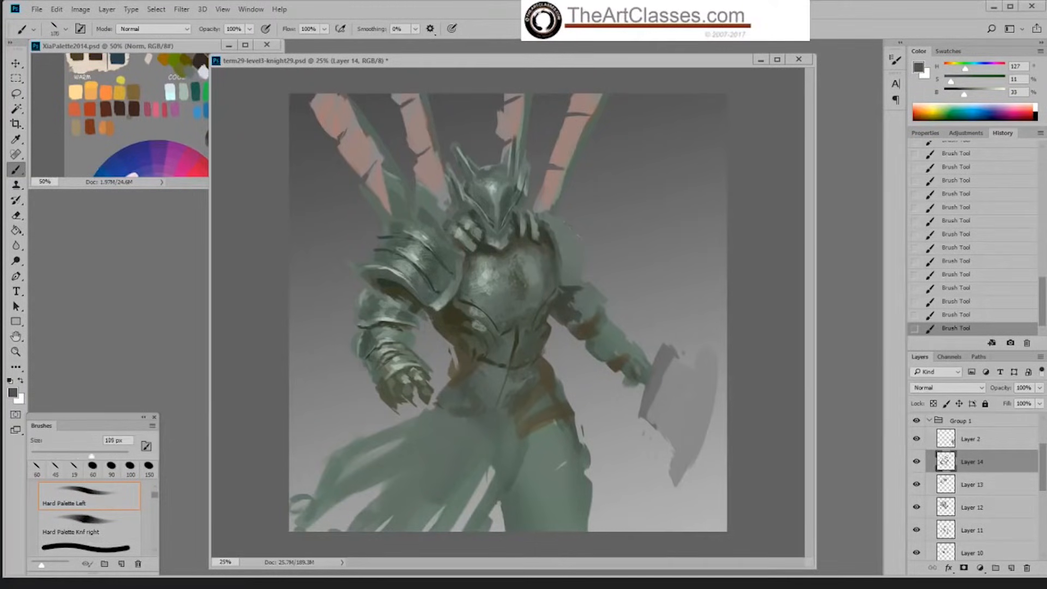
{"action": "left_click_drag", "start_coordinate": [568, 228], "coordinate": [582, 271]}
Step: Texture the far shoulder plate with Sampled Brush 2 13 at 200 px, and reduce the brush to 90 px
{"action": "right_click", "coordinate": [616, 245]}
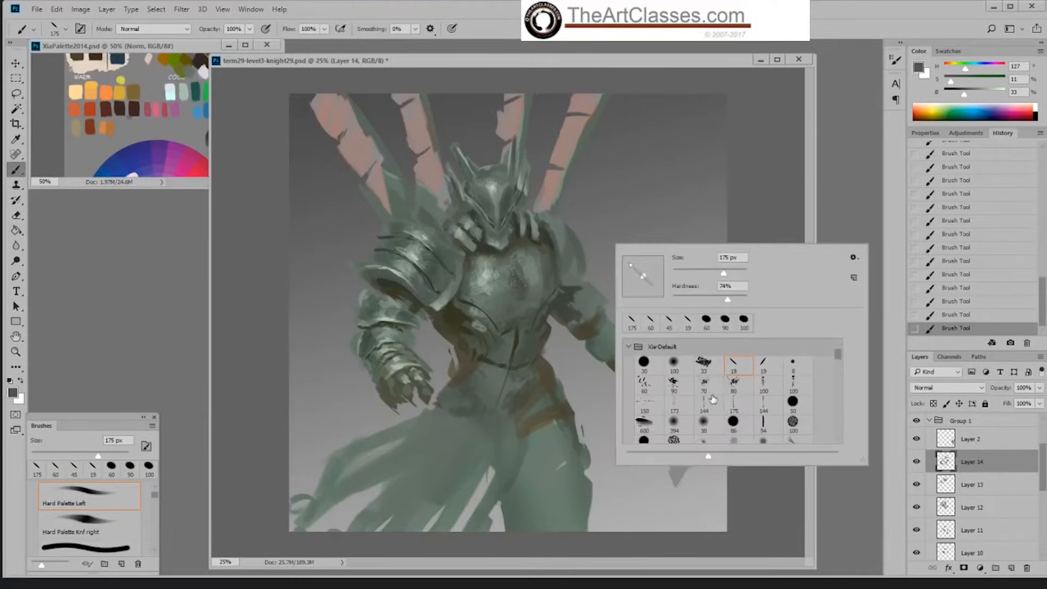
{"action": "left_click", "coordinate": [739, 391]}
{"action": "left_click", "coordinate": [762, 215]}
{"action": "key", "text": "bracketright"}
{"action": "key", "text": "bracketright"}
{"action": "key", "text": "bracketright"}
{"action": "key", "text": "bracketright"}
{"action": "key", "text": "bracketright"}
{"action": "key", "text": "bracketright"}
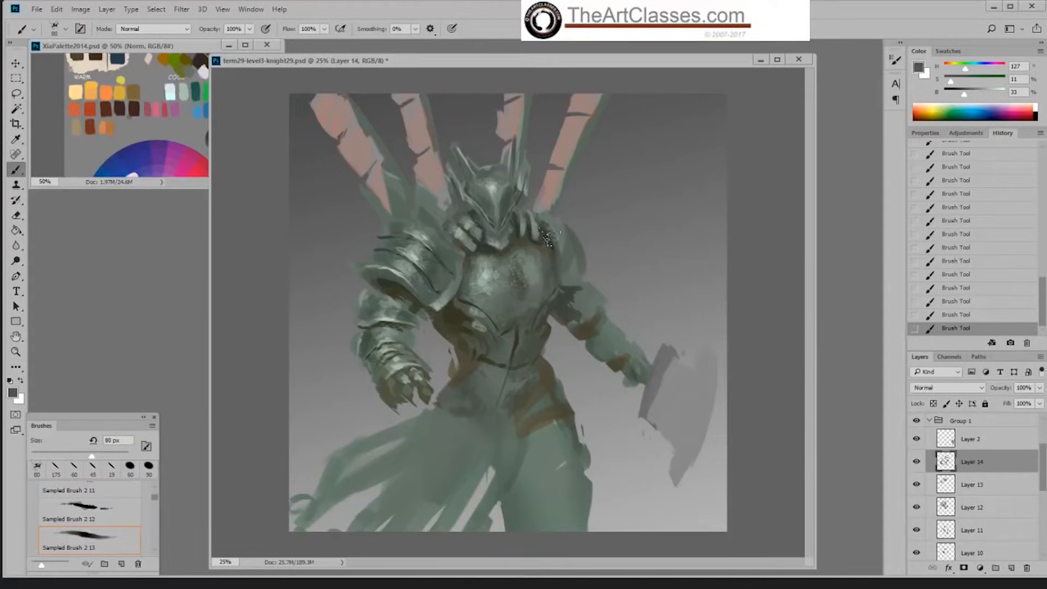
{"action": "left_click_drag", "start_coordinate": [575, 273], "coordinate": [572, 254]}
{"action": "key", "text": "bracketleft"}
{"action": "key", "text": "bracketleft"}
{"action": "key", "text": "bracketleft"}
{"action": "key", "text": "bracketleft"}
{"action": "key", "text": "bracketleft"}
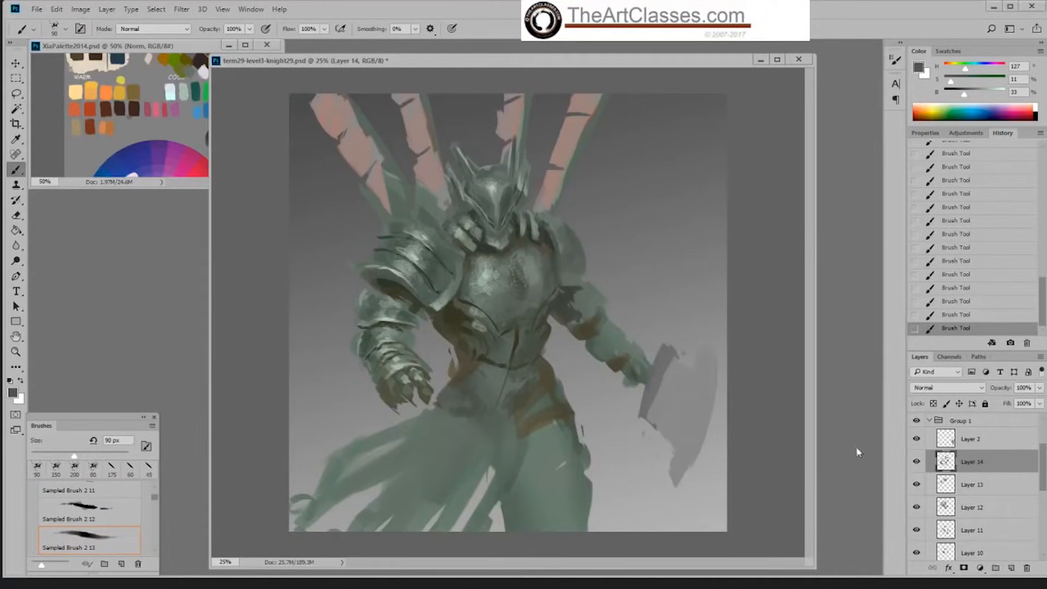
Step: Compare the painted armor with the construction sketches by briefly showing Layer 4 and Layer 9
{"action": "left_click_drag", "start_coordinate": [1043, 473], "coordinate": [1044, 449]}
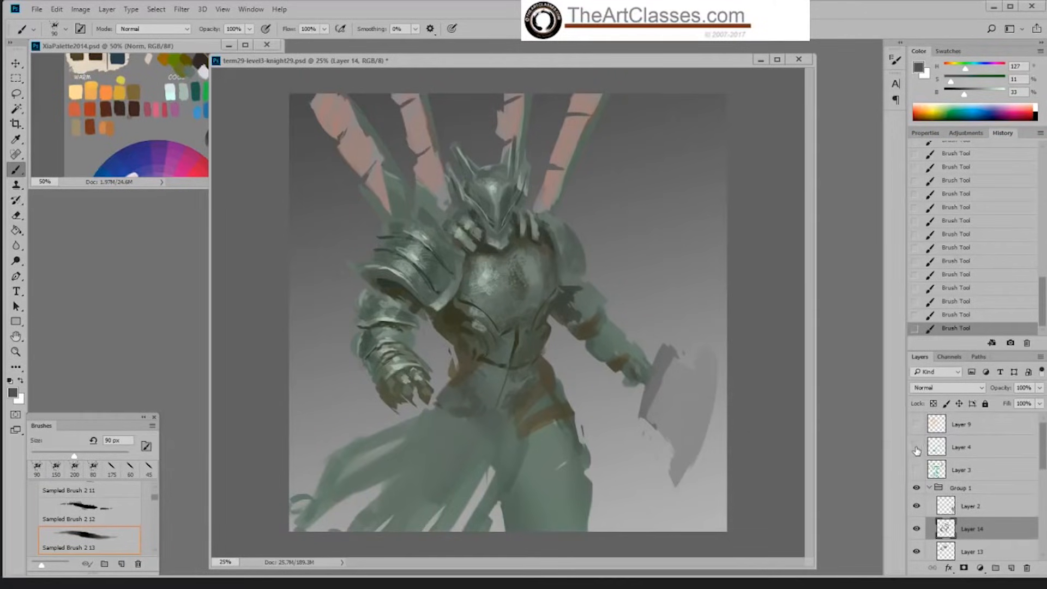
{"action": "left_click", "coordinate": [917, 447]}
{"action": "left_click", "coordinate": [917, 447]}
{"action": "left_click", "coordinate": [917, 424]}
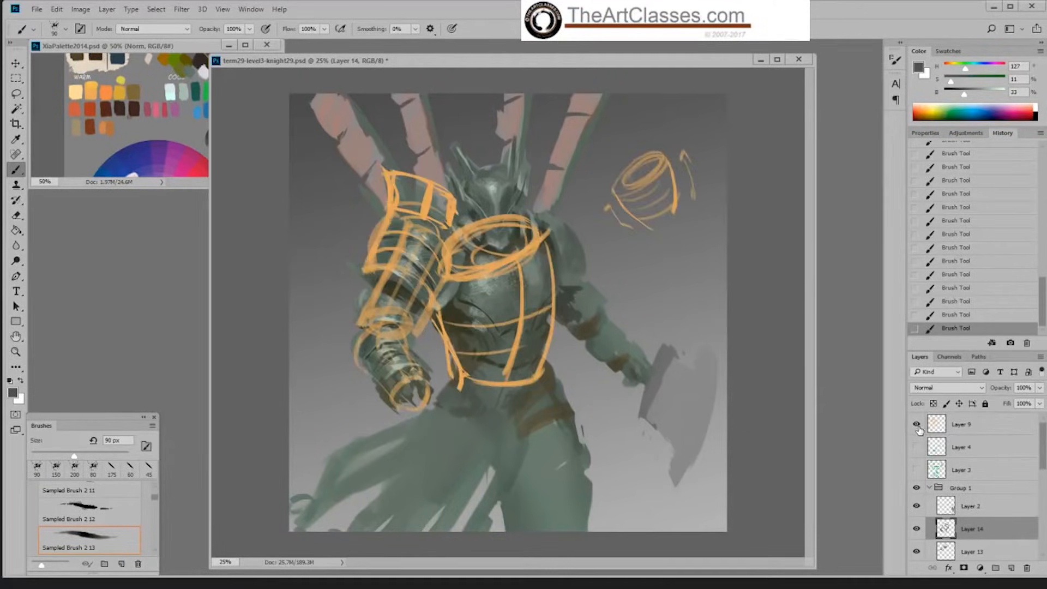
{"action": "left_click", "coordinate": [918, 426]}
{"action": "scroll", "coordinate": [1016, 463], "scroll_direction": "down", "scroll_amount": 1}
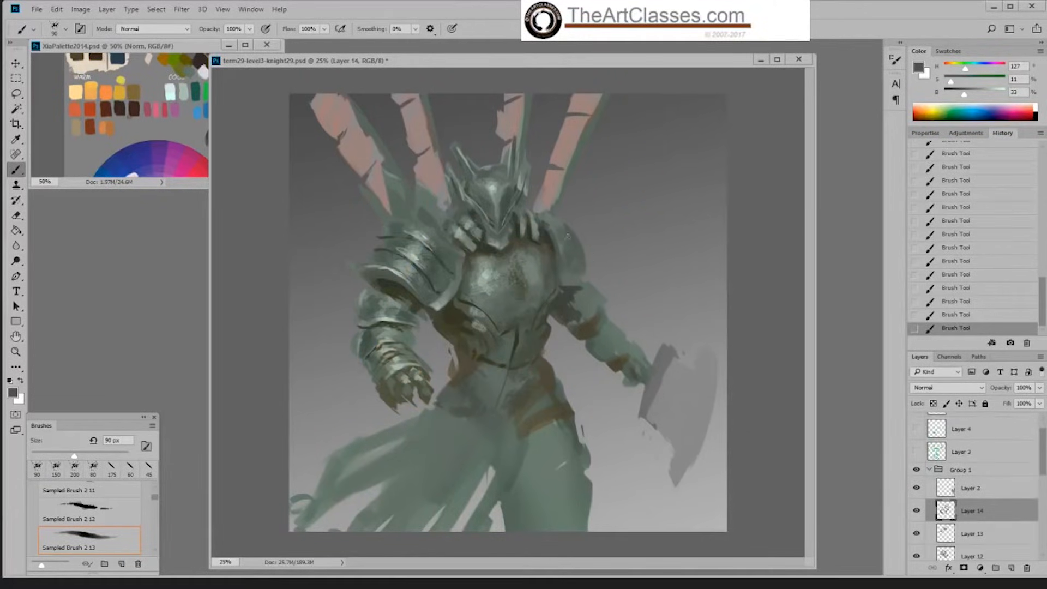
Step: Texture the chest plate's far edge in sampled grey-green at 50% brightness at 150 px, and switch to the Hard Palette Left brush
{"action": "key", "text": "bracketright"}
{"action": "key", "text": "bracketright"}
{"action": "key", "text": "bracketright"}
{"action": "left_click", "coordinate": [548, 260], "text": "alt"}
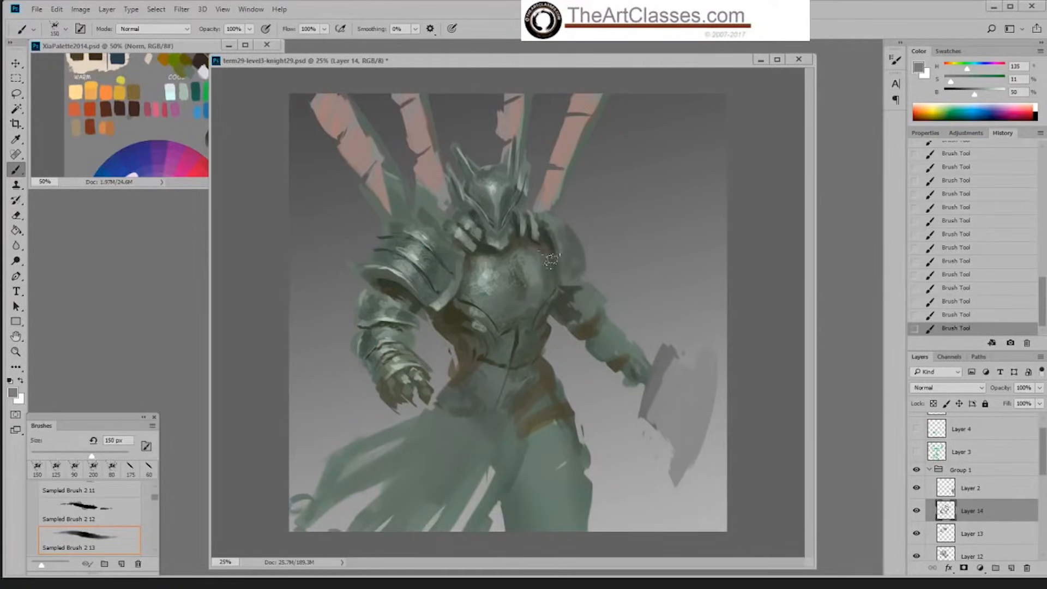
{"action": "right_click", "coordinate": [555, 258]}
{"action": "left_click", "coordinate": [742, 206]}
{"action": "right_click", "coordinate": [566, 218]}
{"action": "left_click", "coordinate": [715, 342]}
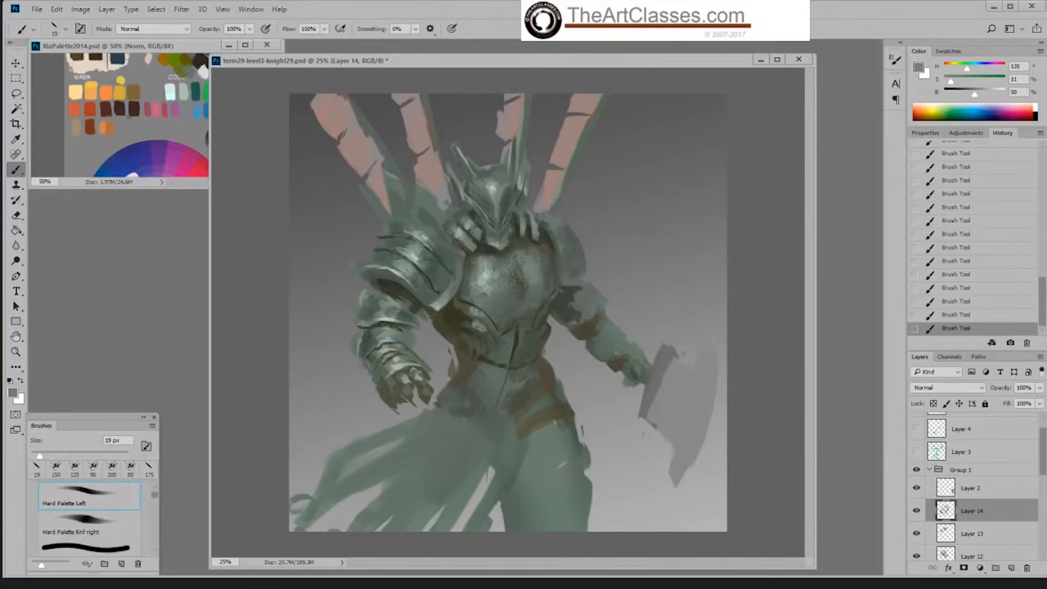
Step: Try a dark green spike rising behind the far shoulder at 27% brightness with the brush at 60 px
{"action": "left_click", "coordinate": [555, 238], "text": "alt"}
{"action": "key", "text": "bracketright"}
{"action": "key", "text": "bracketright"}
{"action": "key", "text": "bracketright"}
{"action": "key", "text": "bracketright"}
{"action": "key", "text": "bracketright"}
{"action": "left_click_drag", "start_coordinate": [571, 187], "coordinate": [554, 240]}
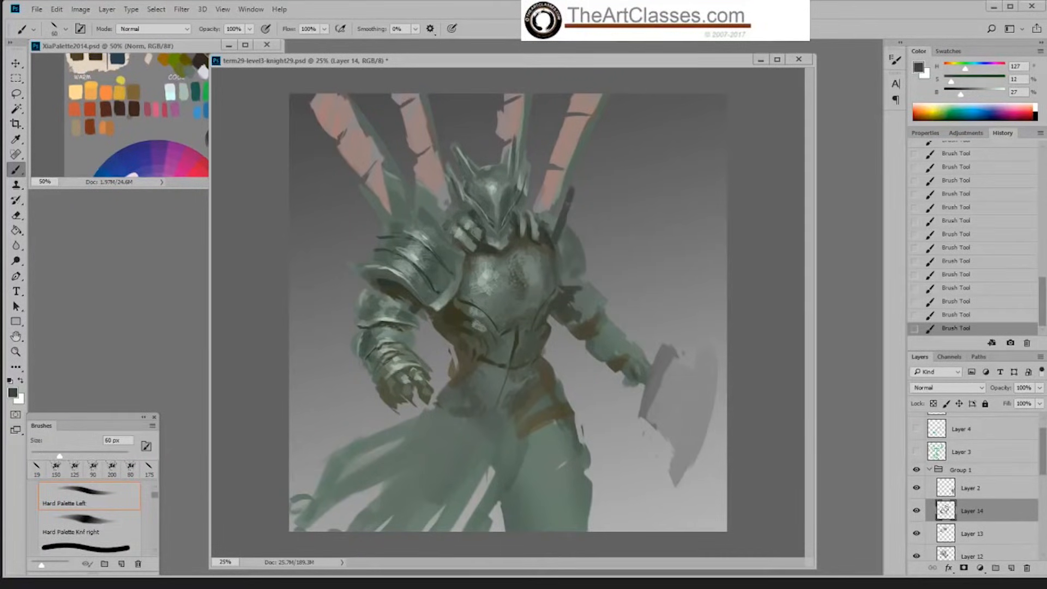
{"action": "key", "text": "ctrl+z"}
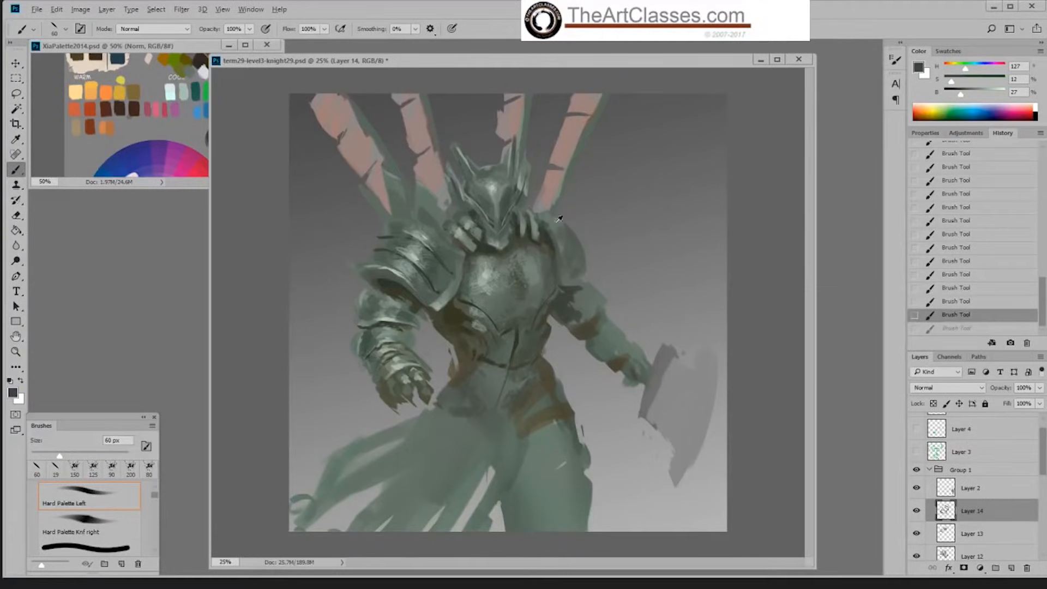
Step: Block in the raised plate behind the far shoulder in sampled grey-green at 34% brightness with the brush at 90 px
{"action": "left_click", "coordinate": [555, 236], "text": "alt"}
{"action": "key", "text": "bracketright"}
{"action": "key", "text": "bracketright"}
{"action": "mouse_move", "coordinate": [571, 198]}
{"action": "left_mouse_down"}
{"action": "mouse_move", "coordinate": [570, 210]}
{"action": "mouse_move", "coordinate": [541, 215]}
{"action": "left_mouse_up"}
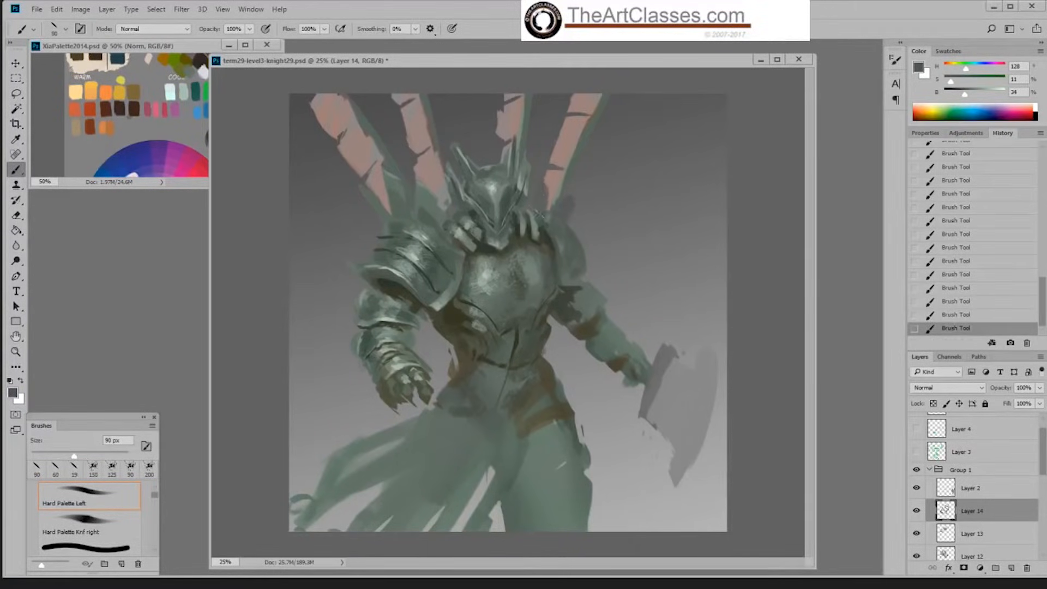
{"action": "left_click_drag", "start_coordinate": [546, 177], "coordinate": [545, 181]}
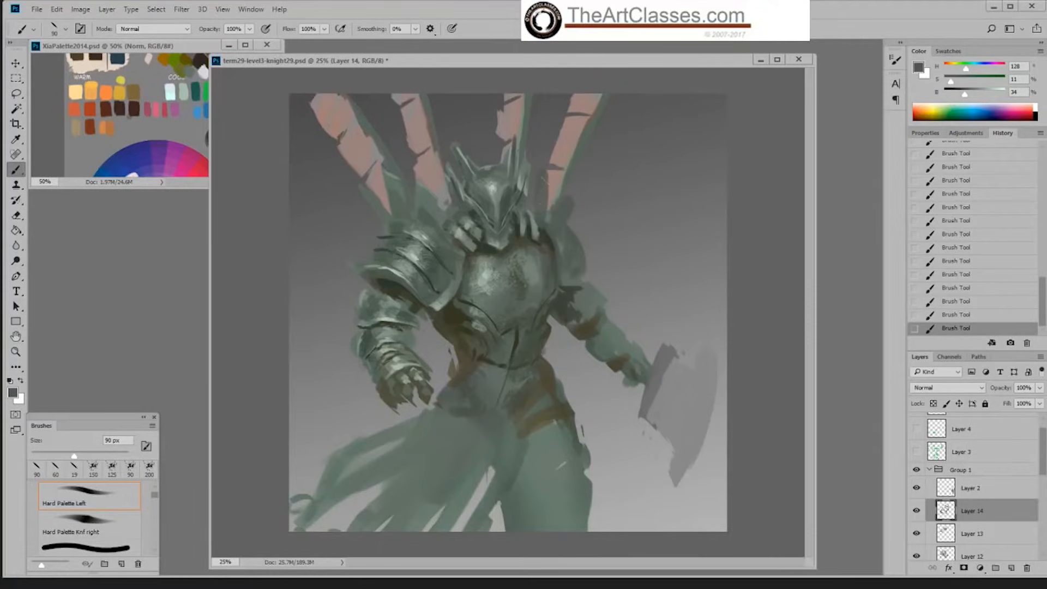
Step: Sharpen the outer edge of the raised plate behind the far shoulder in sampled dark green at 26% brightness at 40 px
{"action": "left_click", "coordinate": [547, 231], "text": "alt"}
{"action": "left_click", "coordinate": [570, 285], "text": "alt"}
{"action": "key", "text": "bracketleft"}
{"action": "key", "text": "bracketleft"}
{"action": "key", "text": "bracketleft"}
{"action": "key", "text": "bracketleft"}
{"action": "key", "text": "bracketleft"}
{"action": "left_click_drag", "start_coordinate": [573, 205], "coordinate": [565, 231]}
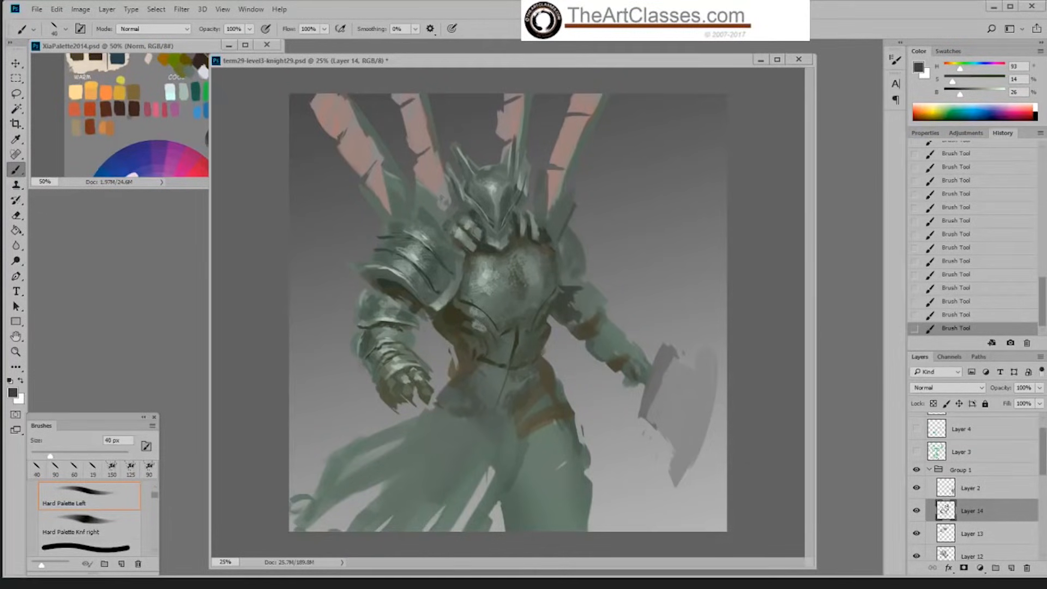
Step: Add a dark edge above the near shoulder and texture the area with Sampled Brush 3 3 in sampled light grey-green, reducing it to 100 px
{"action": "left_click_drag", "start_coordinate": [441, 197], "coordinate": [436, 218]}
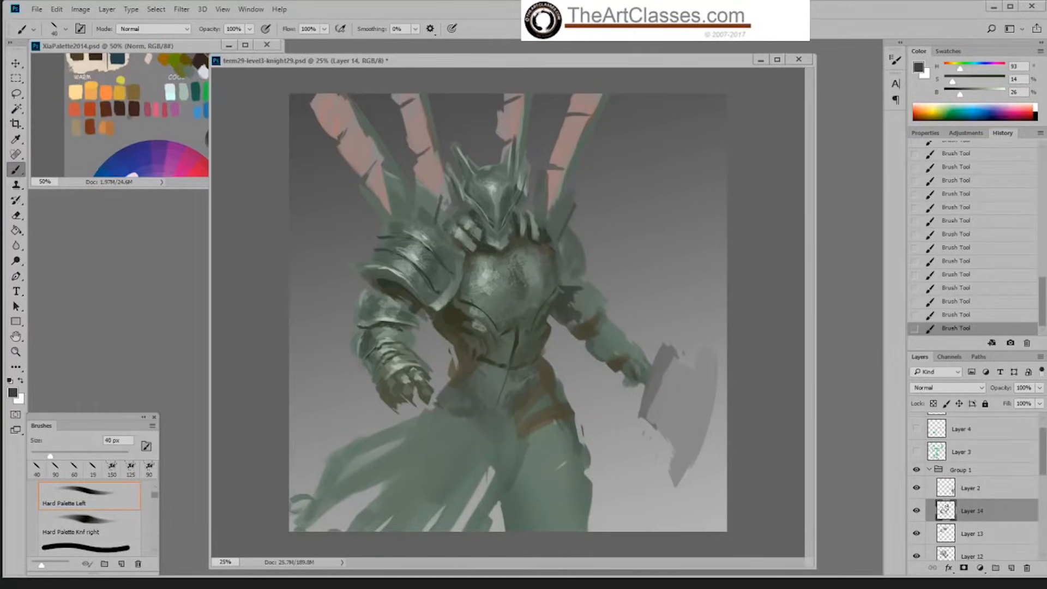
{"action": "left_click", "coordinate": [432, 213], "text": "alt"}
{"action": "right_click", "coordinate": [438, 218]}
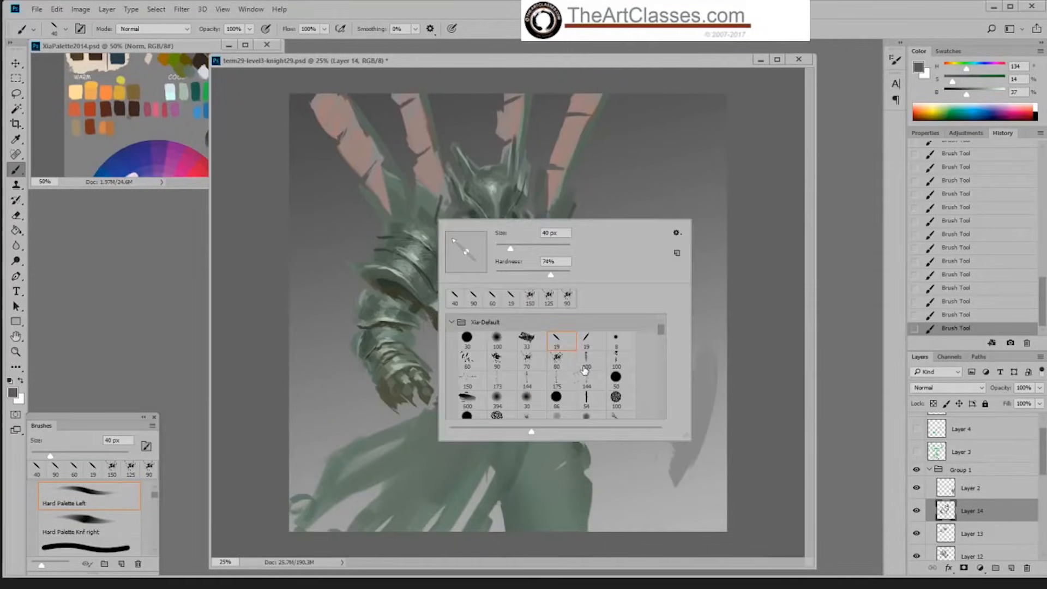
{"action": "left_click", "coordinate": [557, 376]}
{"action": "key", "text": "Return"}
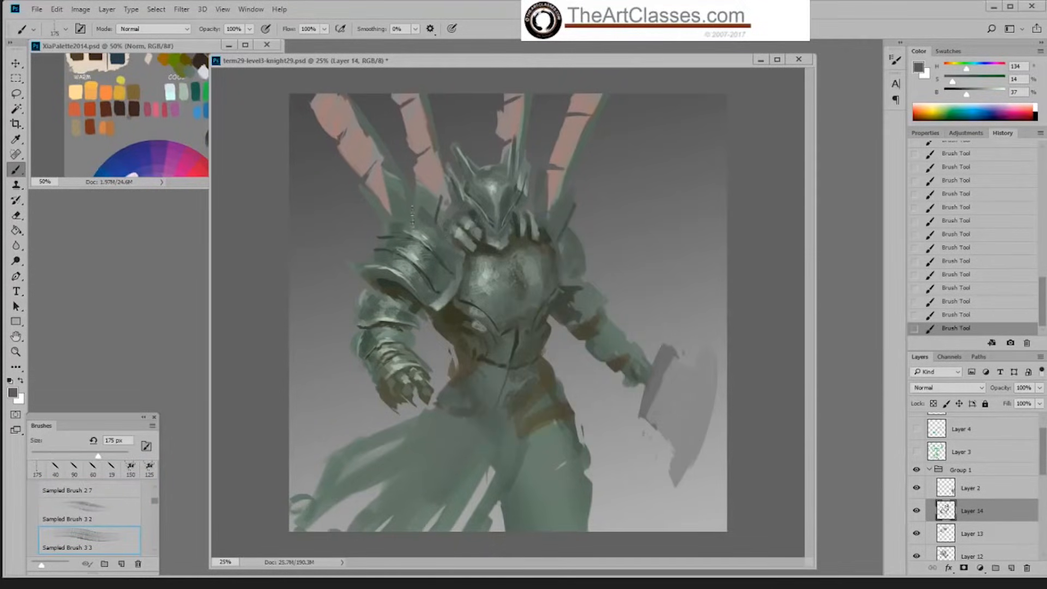
{"action": "left_click", "coordinate": [426, 235], "text": "alt"}
{"action": "key", "text": "bracketleft"}
{"action": "key", "text": "bracketleft"}
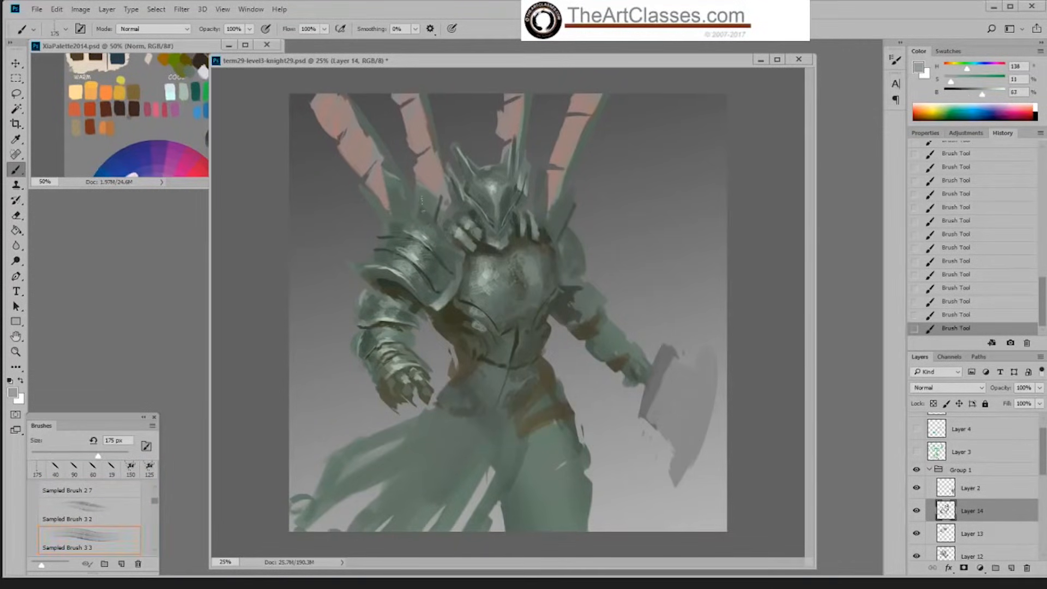
{"action": "left_click_drag", "start_coordinate": [425, 199], "coordinate": [418, 211]}
{"action": "key", "text": "bracketleft"}
Step: Extend the texture below the outermost wing on the near shoulder in sampled dark grey-green at 35% brightness
{"action": "left_click", "coordinate": [443, 243], "text": "alt"}
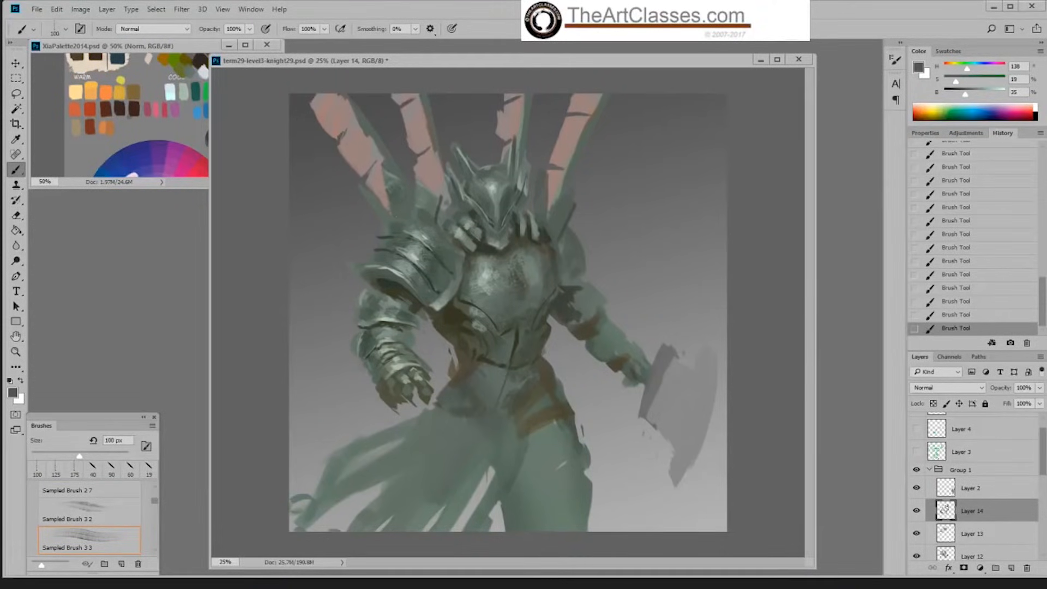
{"action": "left_click_drag", "start_coordinate": [374, 193], "coordinate": [383, 207]}
{"action": "right_click", "coordinate": [407, 230]}
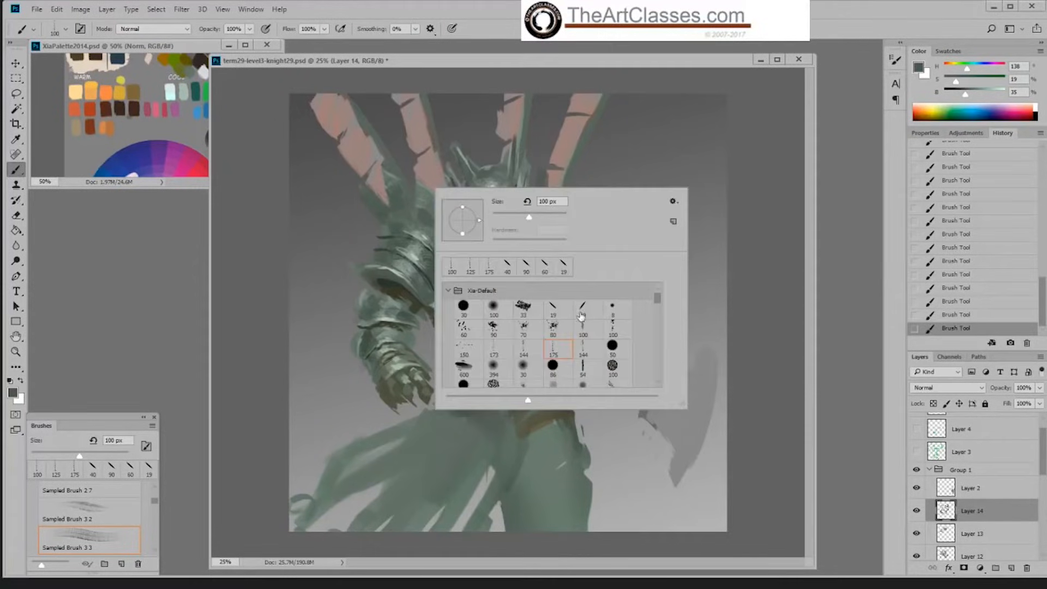
{"action": "key", "text": "Escape"}
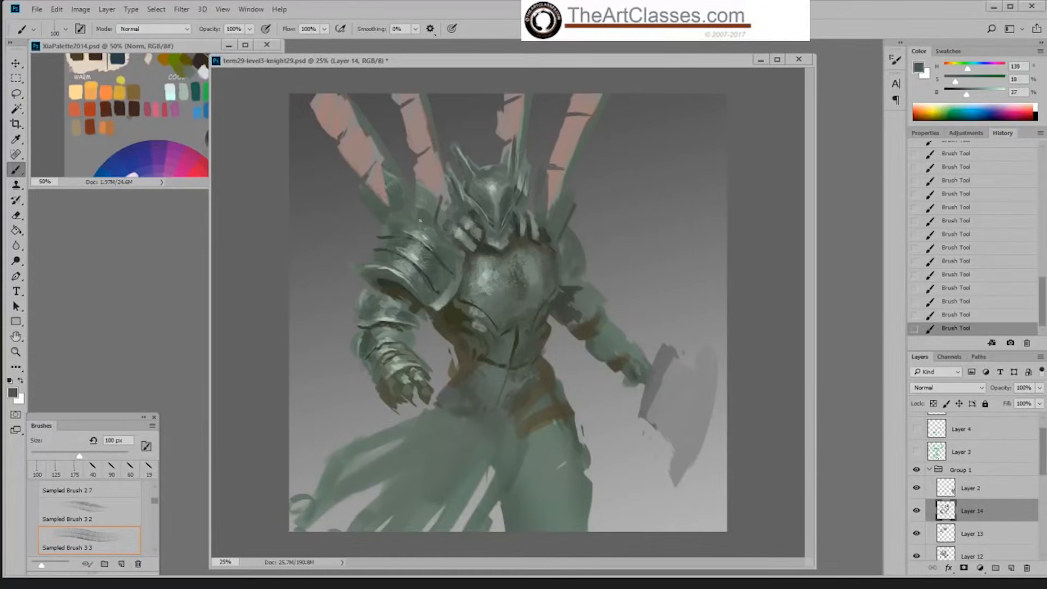
Step: Highlight the upper rim of the near shoulder below the outermost wing with Hard Palette Left at 45 px in grey-green at 66% brightness
{"action": "right_click", "coordinate": [408, 220]}
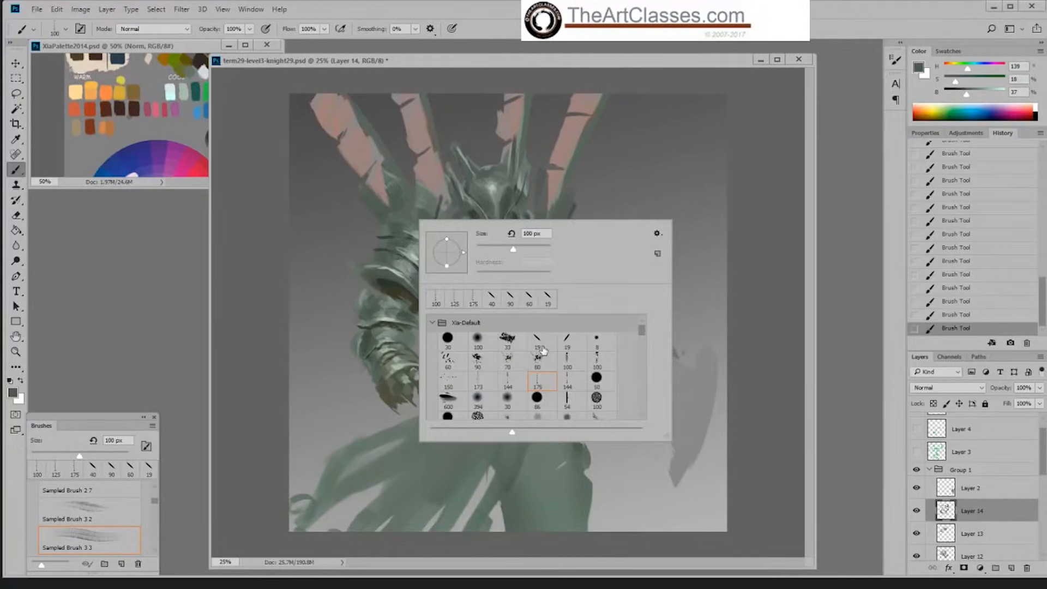
{"action": "left_click", "coordinate": [546, 345]}
{"action": "key", "text": "Return"}
{"action": "key", "text": "bracketright"}
{"action": "key", "text": "bracketright"}
{"action": "key", "text": "bracketright"}
{"action": "key", "text": "bracketright"}
{"action": "key", "text": "bracketright"}
{"action": "key", "text": "bracketright"}
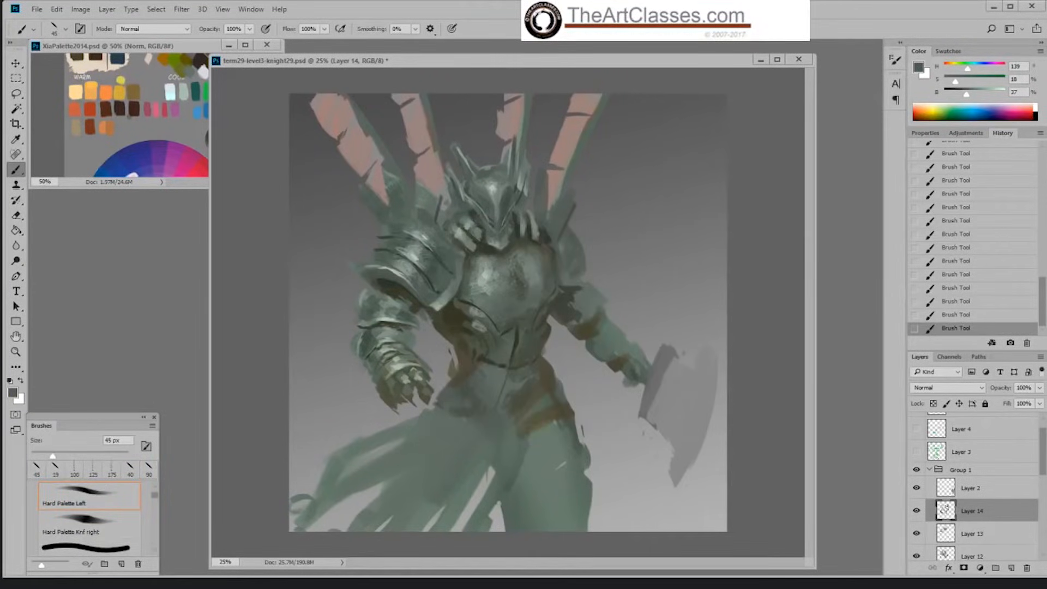
{"action": "left_click", "coordinate": [427, 234], "text": "alt"}
{"action": "left_click_drag", "start_coordinate": [379, 176], "coordinate": [400, 171]}
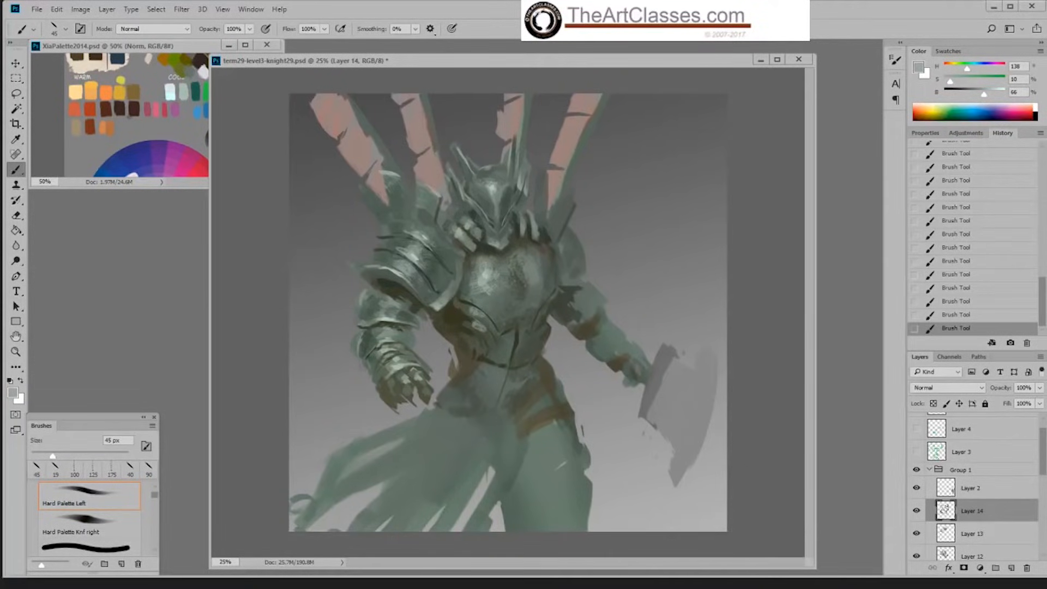
Step: Refine the plates between the near shoulder and the helmet with sampled light and dark grey-greens, down to 33% brightness
{"action": "left_click", "coordinate": [422, 249], "text": "alt"}
{"action": "left_click", "coordinate": [434, 209], "text": "alt"}
{"action": "left_click", "coordinate": [433, 213], "text": "alt"}
{"action": "left_click", "coordinate": [444, 255], "text": "alt"}
{"action": "left_click_drag", "start_coordinate": [443, 195], "coordinate": [438, 201]}
{"action": "left_click", "coordinate": [440, 195], "text": "alt"}
{"action": "left_click", "coordinate": [438, 200], "text": "alt"}
{"action": "left_click", "coordinate": [434, 222], "text": "alt"}
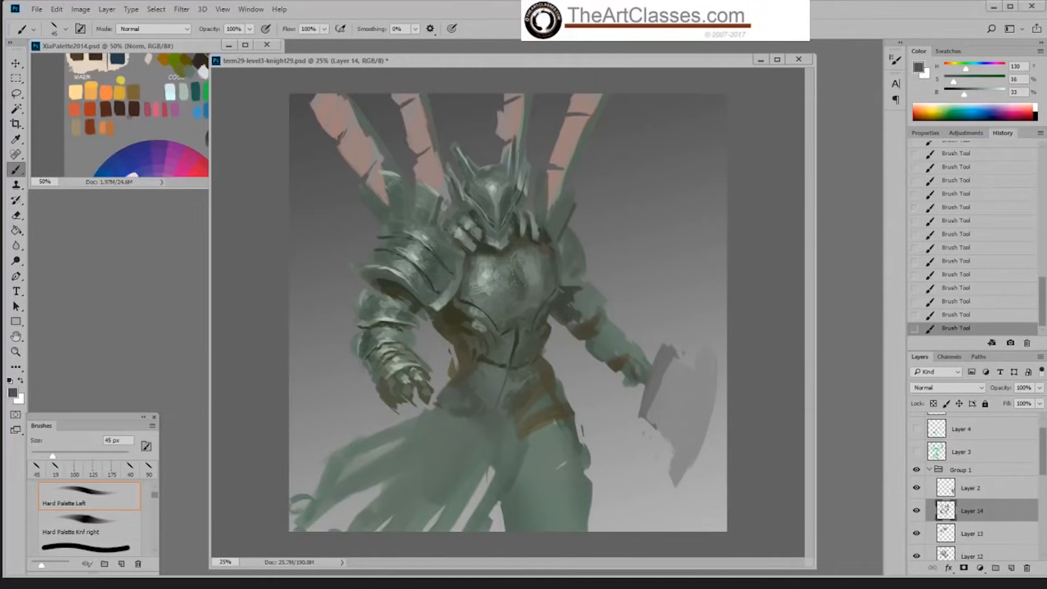
Step: Lighten the upper plates of the near shoulder with sampled grey-green at 56% brightness
{"action": "left_click", "coordinate": [430, 206], "text": "alt"}
{"action": "left_click", "coordinate": [429, 232], "text": "alt"}
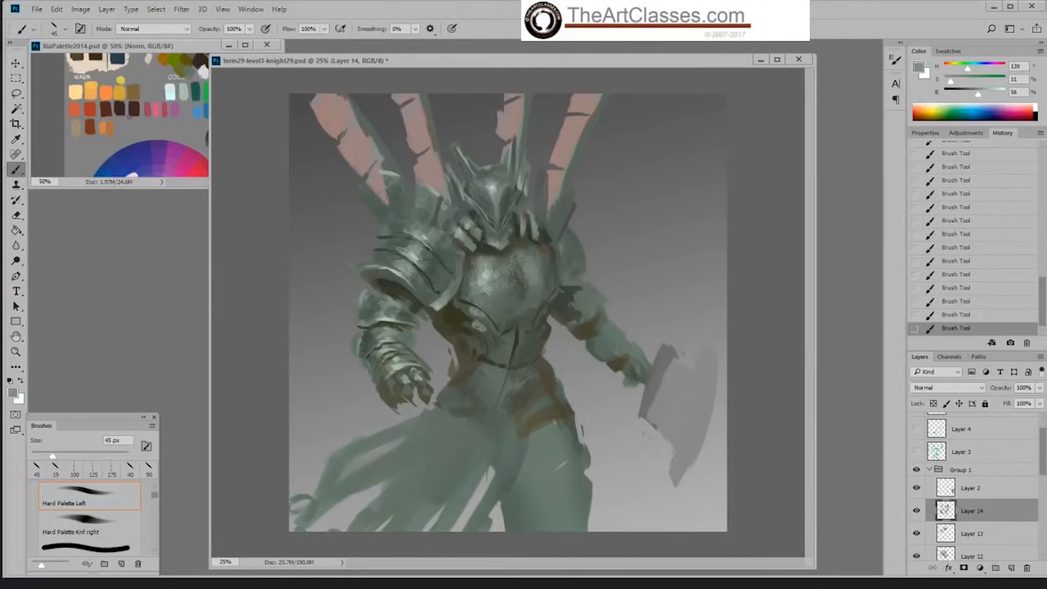
{"action": "left_click", "coordinate": [428, 233], "text": "alt"}
{"action": "left_click", "coordinate": [419, 241], "text": "alt"}
{"action": "left_click", "coordinate": [391, 227], "text": "alt"}
Step: Define the gaps between the near shoulder's upper plates in sampled dark green at 21% brightness, reducing the brush to 30 px
{"action": "left_click", "coordinate": [392, 282], "text": "alt"}
{"action": "left_click", "coordinate": [393, 277], "text": "alt"}
{"action": "key", "text": "bracketleft"}
{"action": "key", "text": "bracketleft"}
{"action": "key", "text": "bracketleft"}
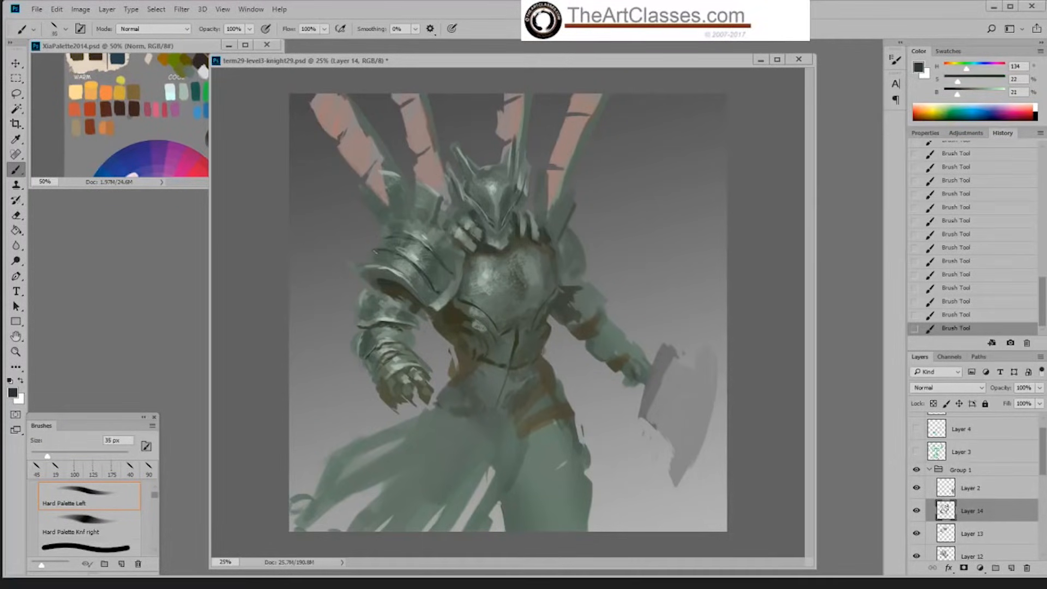
{"action": "left_click_drag", "start_coordinate": [380, 238], "coordinate": [390, 236]}
{"action": "left_click", "coordinate": [378, 234], "text": "alt"}
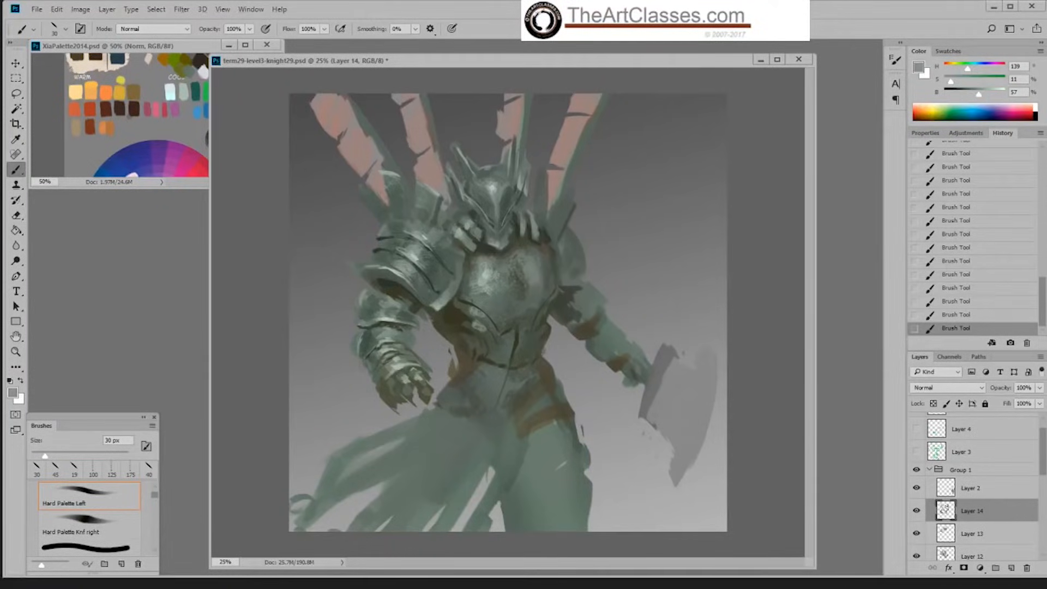
Step: Define the outer rim of the near shoulder plate and deepen its underside with sampled dark olive at 25% brightness
{"action": "left_click", "coordinate": [431, 235], "text": "alt"}
{"action": "left_click_drag", "start_coordinate": [363, 266], "coordinate": [362, 278]}
{"action": "left_click", "coordinate": [406, 295], "text": "alt"}
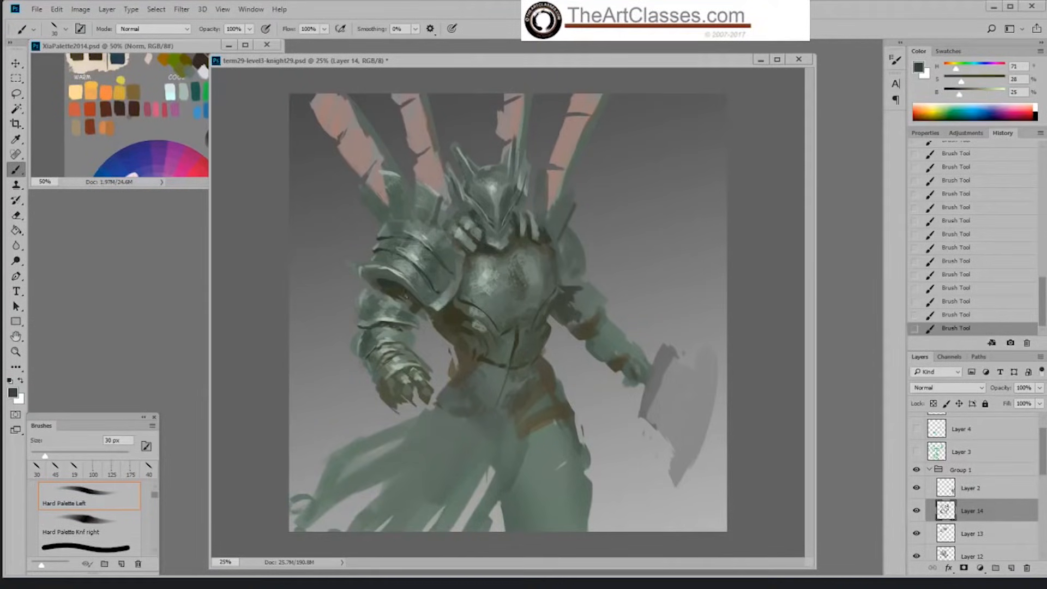
{"action": "left_click", "coordinate": [403, 292], "text": "alt"}
Step: Flip the whole canvas horizontally and save the painting
{"action": "left_click", "coordinate": [107, 9]}
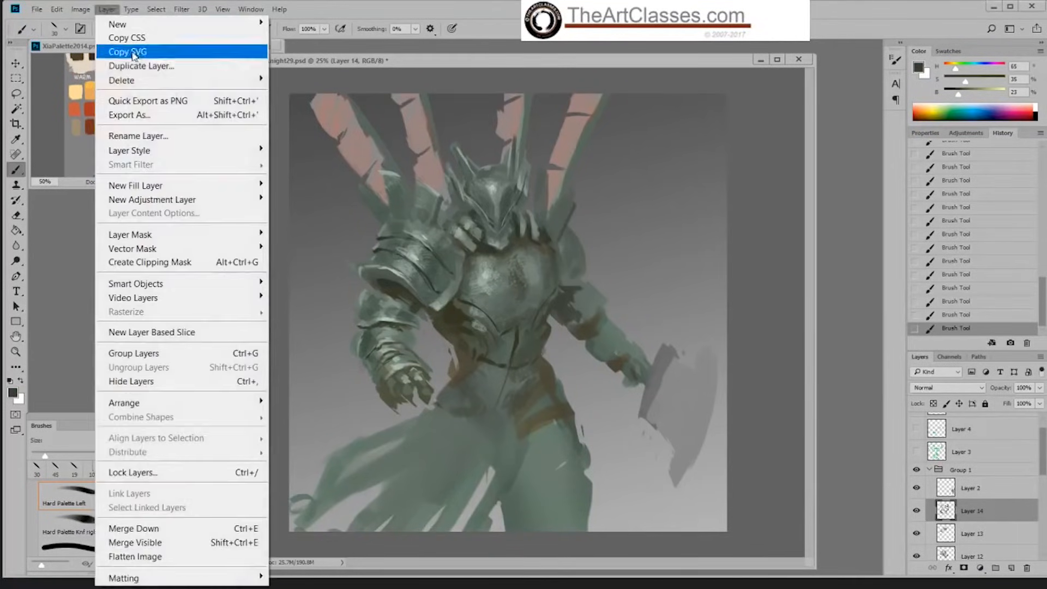
{"action": "mouse_move", "coordinate": [187, 202]}
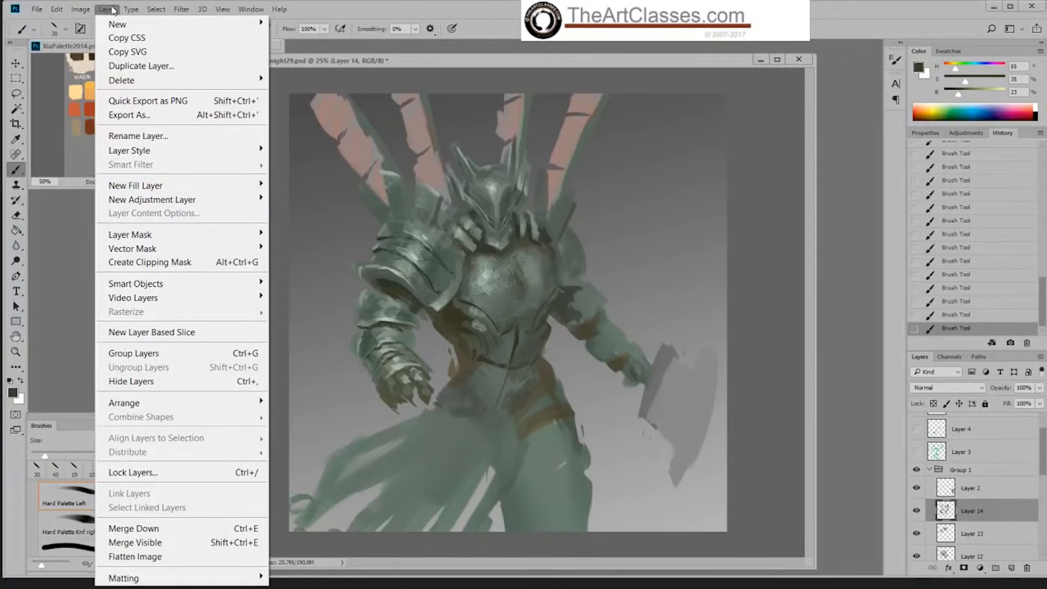
{"action": "mouse_move", "coordinate": [80, 9]}
{"action": "mouse_move", "coordinate": [126, 151]}
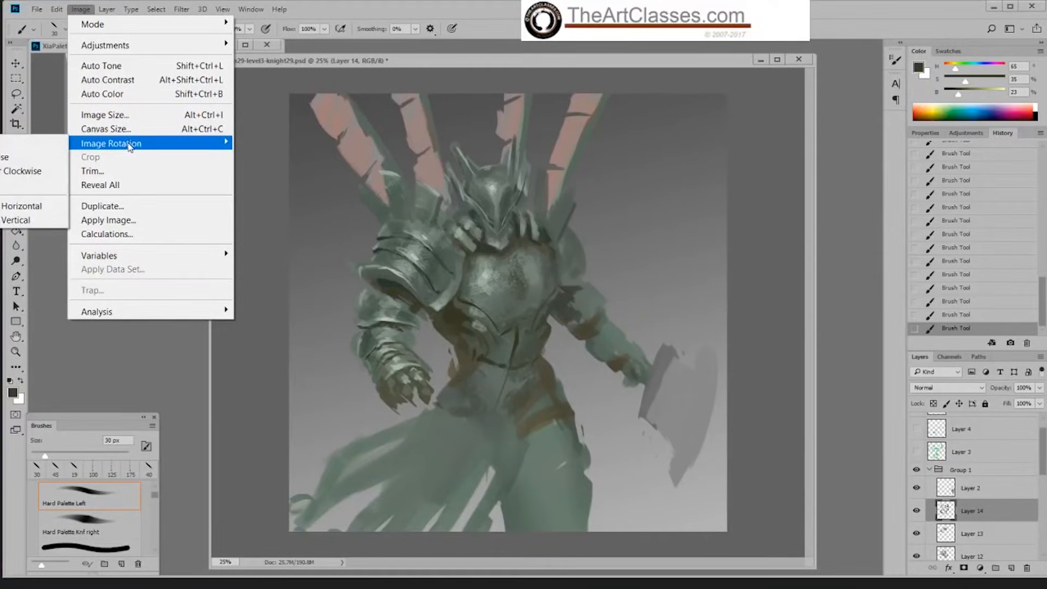
{"action": "left_click", "coordinate": [38, 207]}
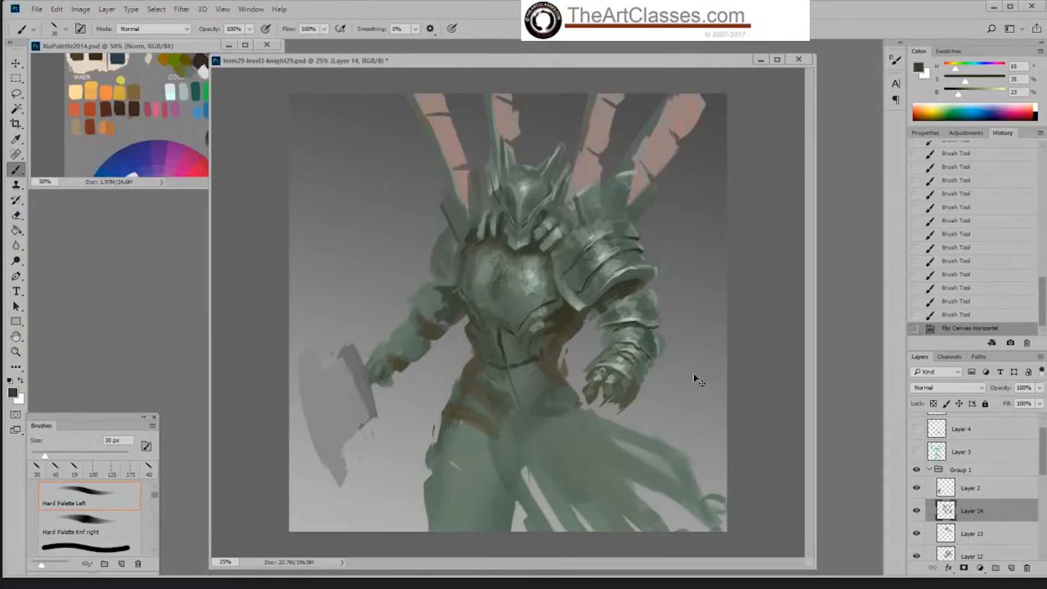
{"action": "key", "text": "ctrl+s"}
Step: Define the gaps between the near forearm plates in sampled dark grey-green at 31% brightness
{"action": "mouse_move", "coordinate": [609, 326]}
{"action": "left_mouse_down"}
{"action": "mouse_move", "coordinate": [637, 327]}
{"action": "mouse_move", "coordinate": [604, 312]}
{"action": "mouse_move", "coordinate": [654, 339]}
{"action": "left_mouse_up"}
{"action": "left_click", "coordinate": [628, 339], "text": "alt"}
{"action": "left_click", "coordinate": [643, 334], "text": "alt"}
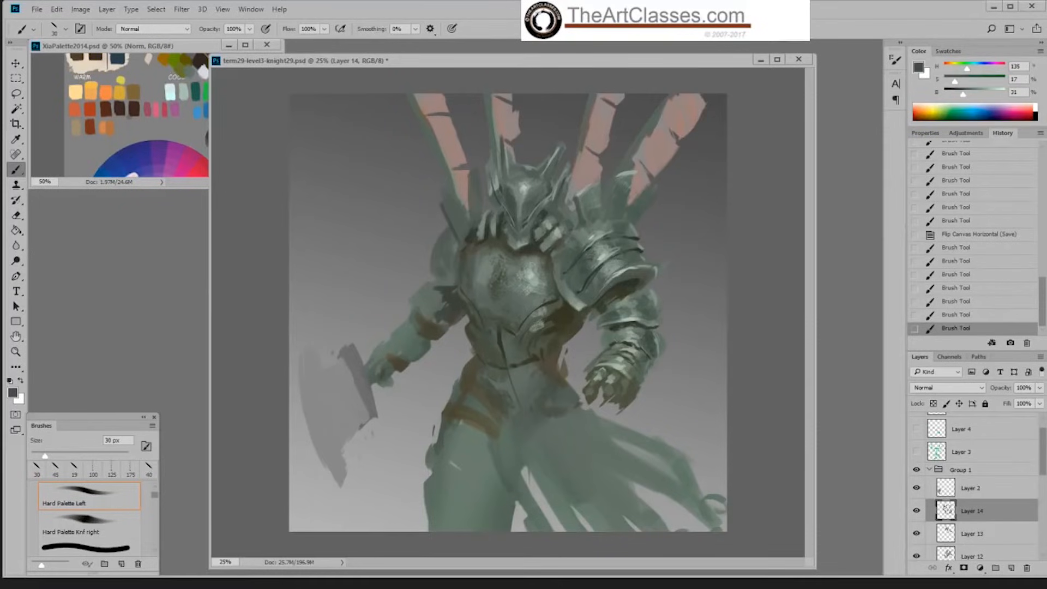
Step: Refine the near upper arm and forearm plates with a 60 px brush in sampled grey-greens at 37% and 29% brightness
{"action": "key", "text": "bracketright"}
{"action": "key", "text": "bracketright"}
{"action": "key", "text": "bracketright"}
{"action": "mouse_move", "coordinate": [645, 304]}
{"action": "left_mouse_down"}
{"action": "mouse_move", "coordinate": [652, 315]}
{"action": "mouse_move", "coordinate": [620, 340]}
{"action": "left_mouse_up"}
{"action": "left_click_drag", "start_coordinate": [618, 335], "coordinate": [622, 340]}
{"action": "left_click_drag", "start_coordinate": [619, 335], "coordinate": [623, 341]}
{"action": "left_click_drag", "start_coordinate": [622, 335], "coordinate": [618, 335]}
{"action": "left_click", "coordinate": [632, 330], "text": "alt"}
{"action": "left_click", "coordinate": [615, 330], "text": "alt"}
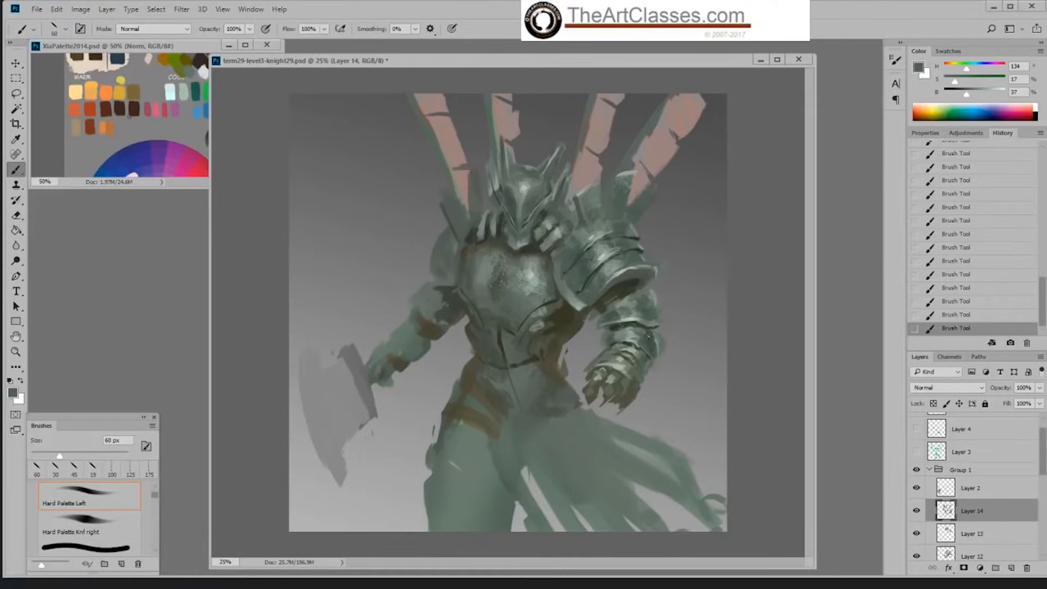
{"action": "left_click", "coordinate": [655, 339], "text": "alt"}
{"action": "left_click", "coordinate": [651, 340], "text": "alt"}
{"action": "right_click", "coordinate": [595, 272]}
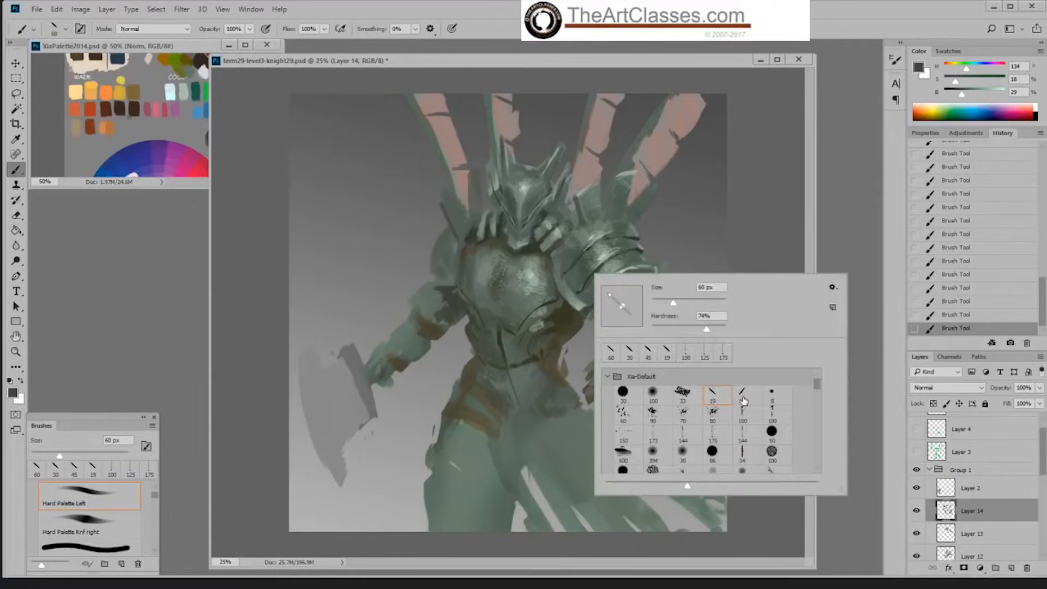
{"action": "left_click", "coordinate": [755, 252]}
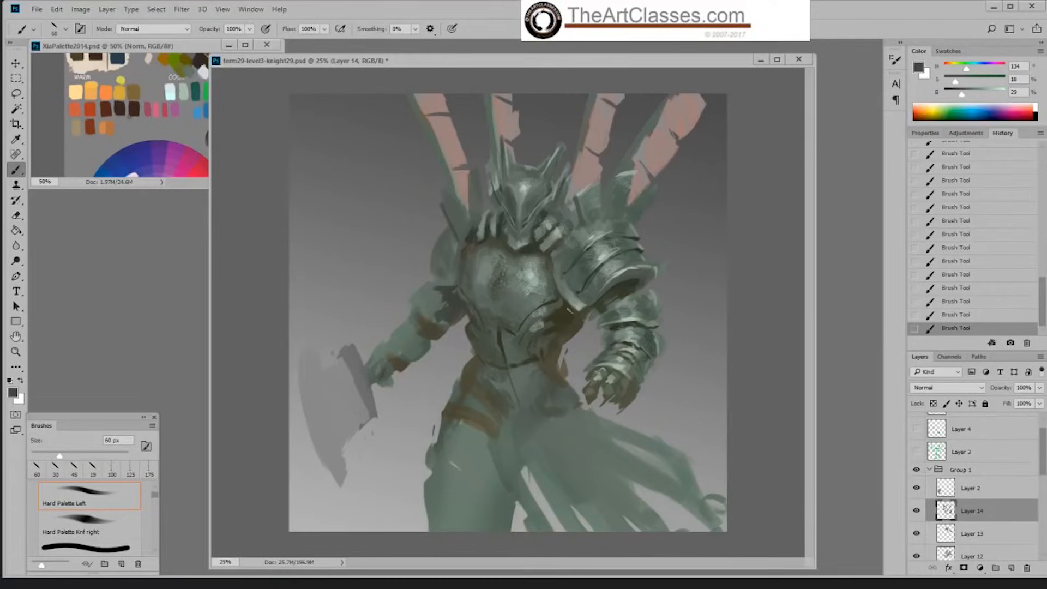
Step: Deepen the shadow under the inner edge of the near shoulder plate in dark green at 35% saturation and 20% brightness, redoing the first stroke
{"action": "left_click", "coordinate": [640, 276], "text": "alt"}
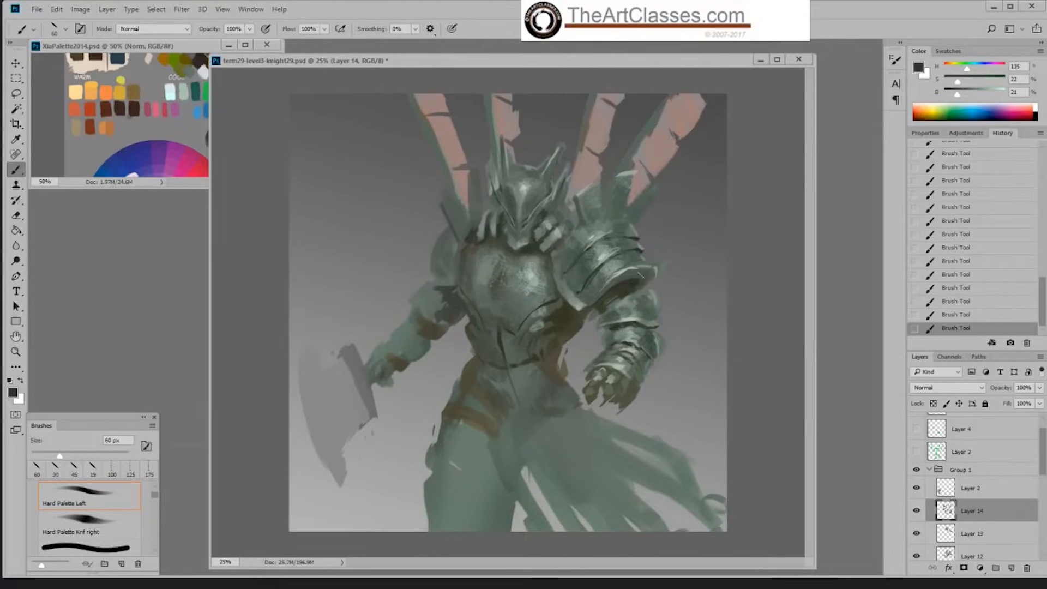
{"action": "left_click", "coordinate": [967, 81]}
{"action": "left_click", "coordinate": [956, 95]}
{"action": "left_click", "coordinate": [570, 315], "text": "alt"}
{"action": "key", "text": "ctrl+z"}
{"action": "left_click_drag", "start_coordinate": [568, 309], "coordinate": [579, 315]}
Step: Darken the chest plate's neckline and the area beside the far upper arm in sampled dark grey-green at 22% brightness
{"action": "left_click", "coordinate": [538, 244], "text": "alt"}
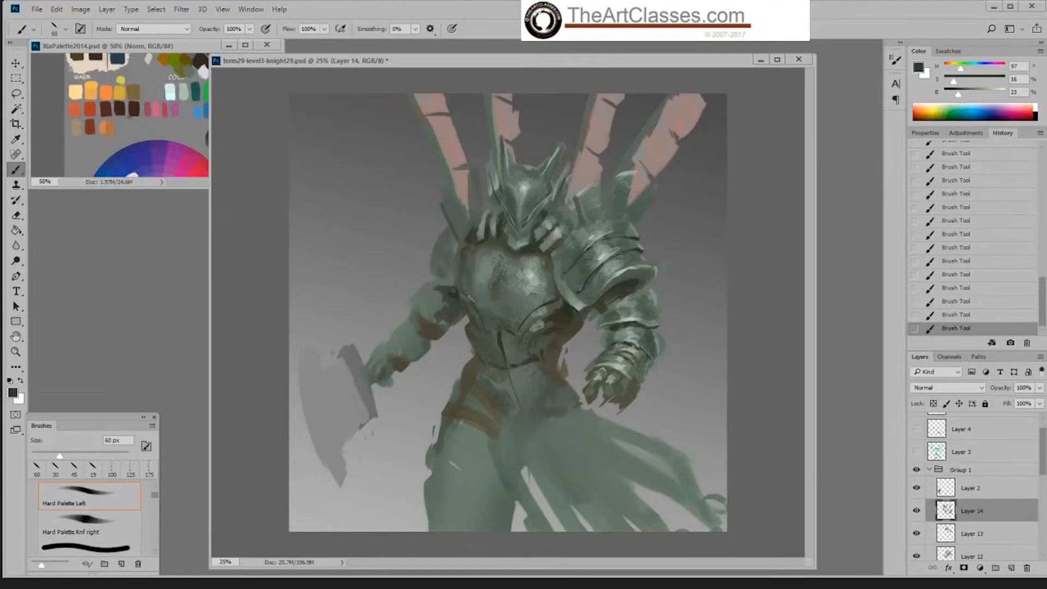
{"action": "left_click", "coordinate": [461, 292], "text": "alt"}
{"action": "left_click", "coordinate": [461, 293], "text": "alt"}
{"action": "left_click", "coordinate": [532, 247], "text": "alt"}
Step: Highlight the edge of the far raised collar piece in sampled grey-green at 65% brightness with the 19 px Hard Palette Knf right brush
{"action": "right_click", "coordinate": [664, 345]}
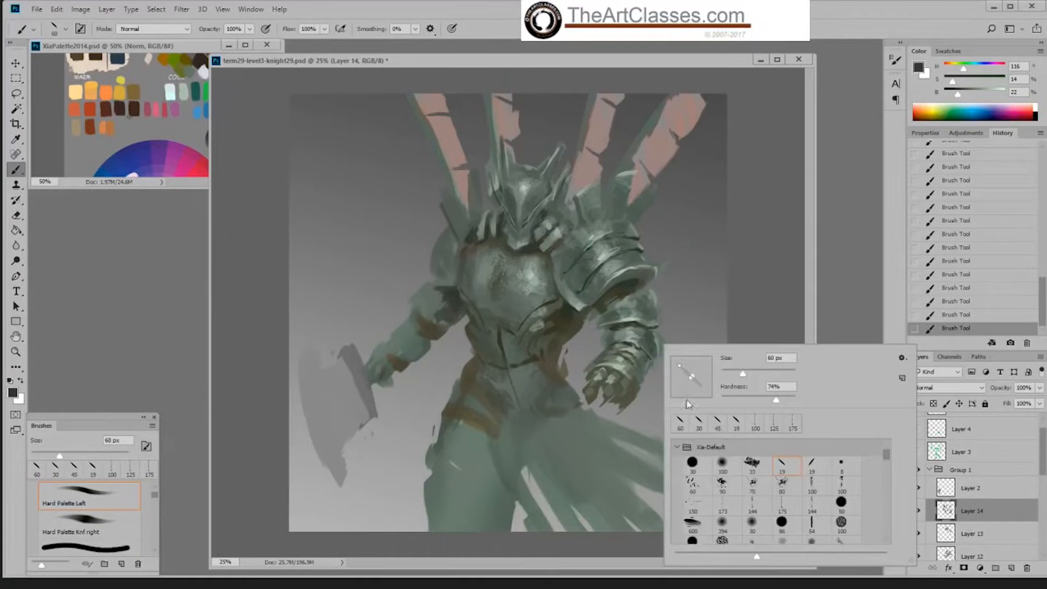
{"action": "left_click", "coordinate": [813, 465]}
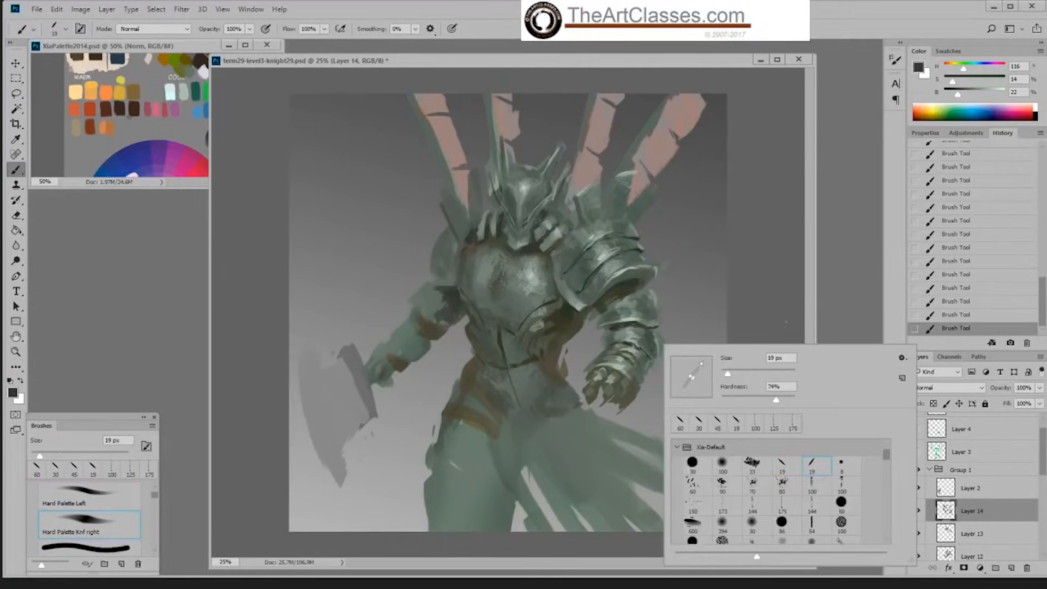
{"action": "key", "text": "Return"}
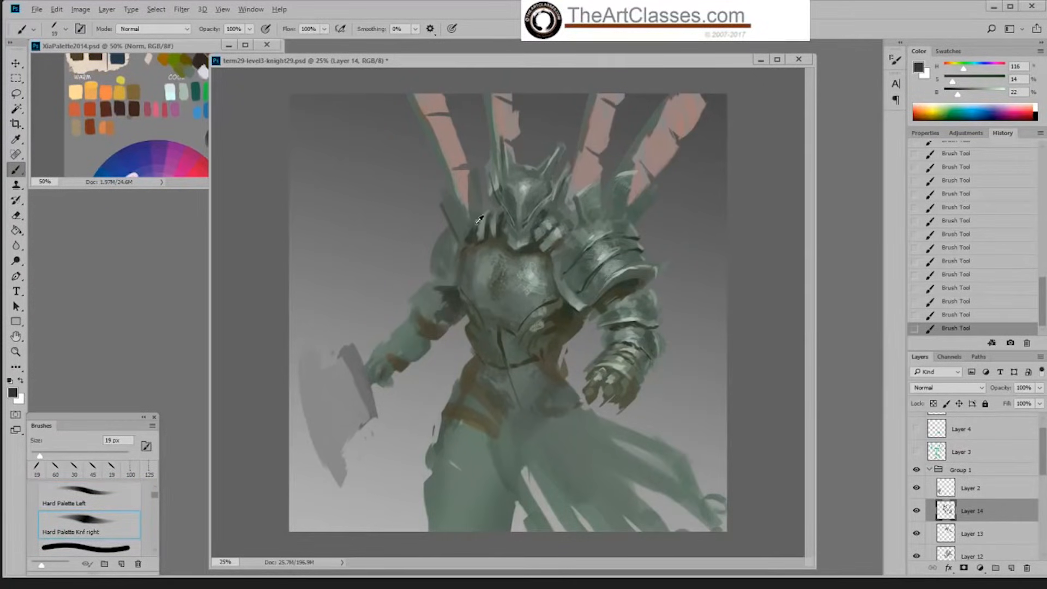
{"action": "left_click", "coordinate": [591, 235], "text": "alt"}
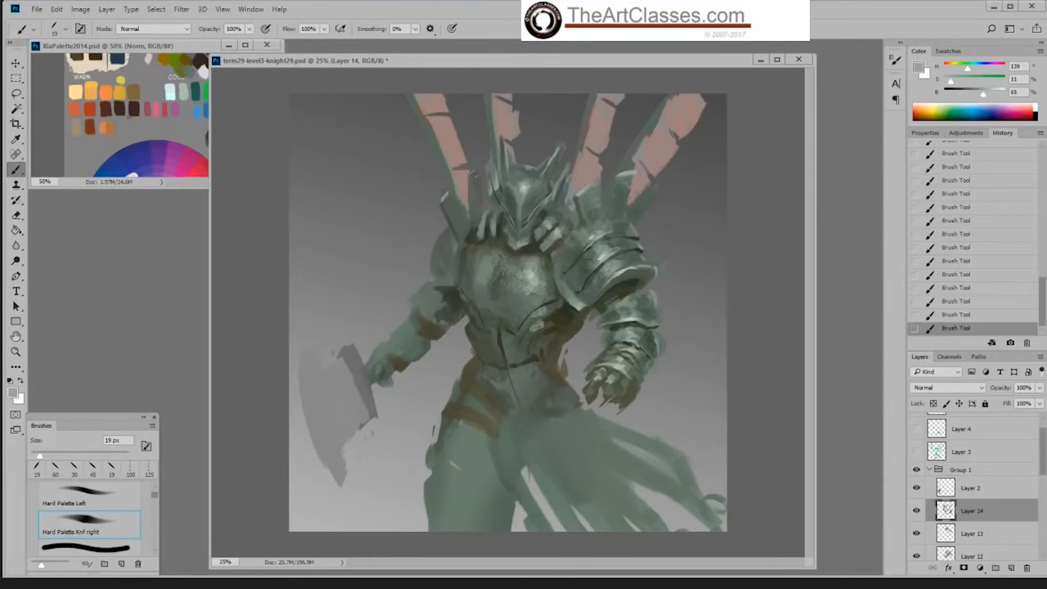
{"action": "right_click", "coordinate": [541, 261]}
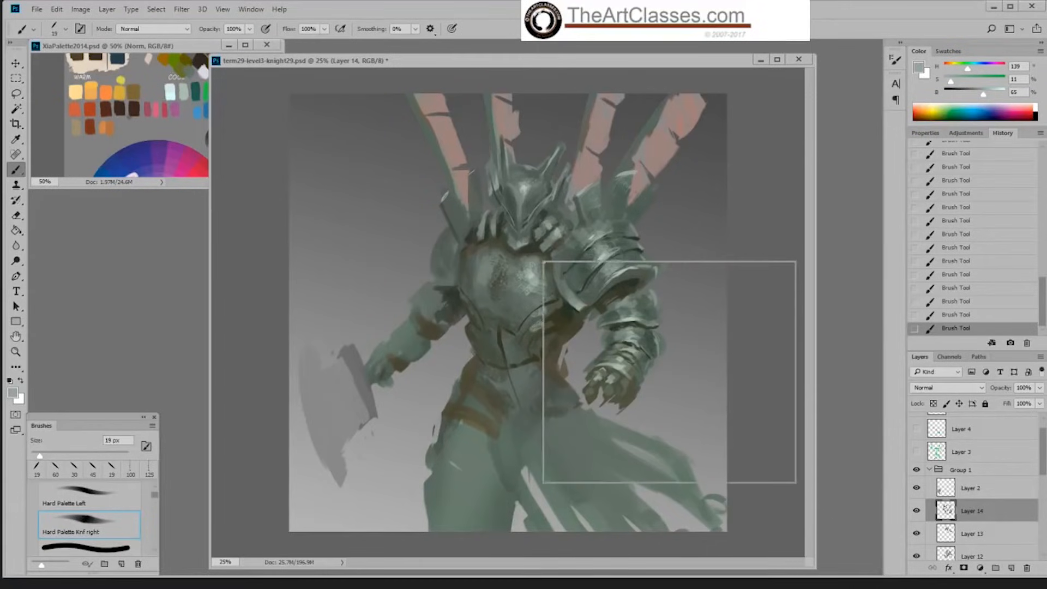
{"action": "key", "text": "Escape"}
Step: Darken the area between the far collar piece and the helmet at 22% brightness with the Hard Palette Left brush at 50 px
{"action": "left_click", "coordinate": [473, 234], "text": "alt"}
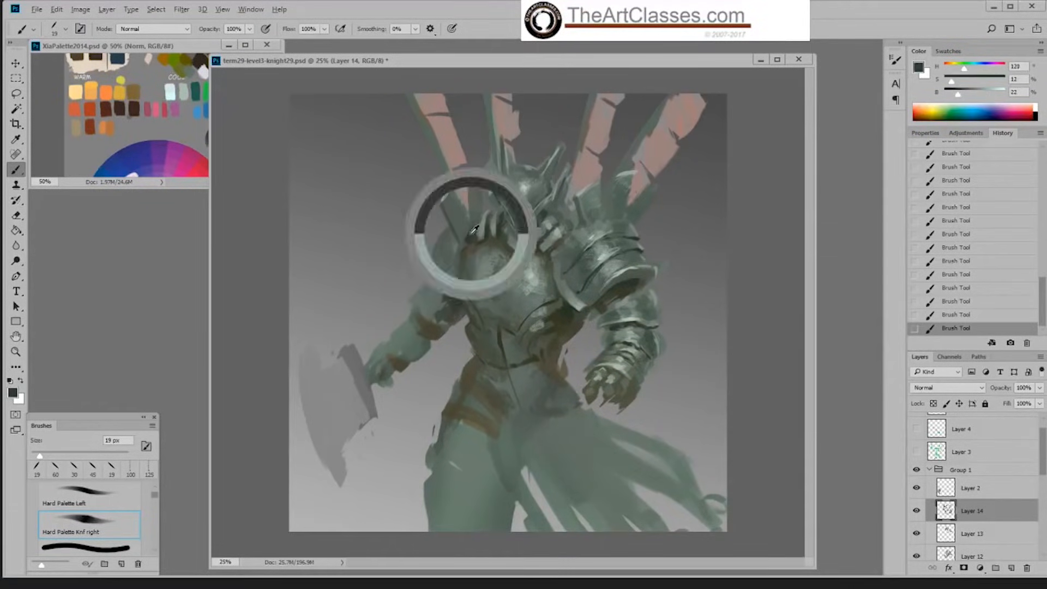
{"action": "key", "text": "bracketright"}
{"action": "key", "text": "bracketright"}
{"action": "key", "text": "bracketright"}
{"action": "key", "text": "bracketright"}
{"action": "key", "text": "bracketright"}
{"action": "right_click", "coordinate": [473, 225]}
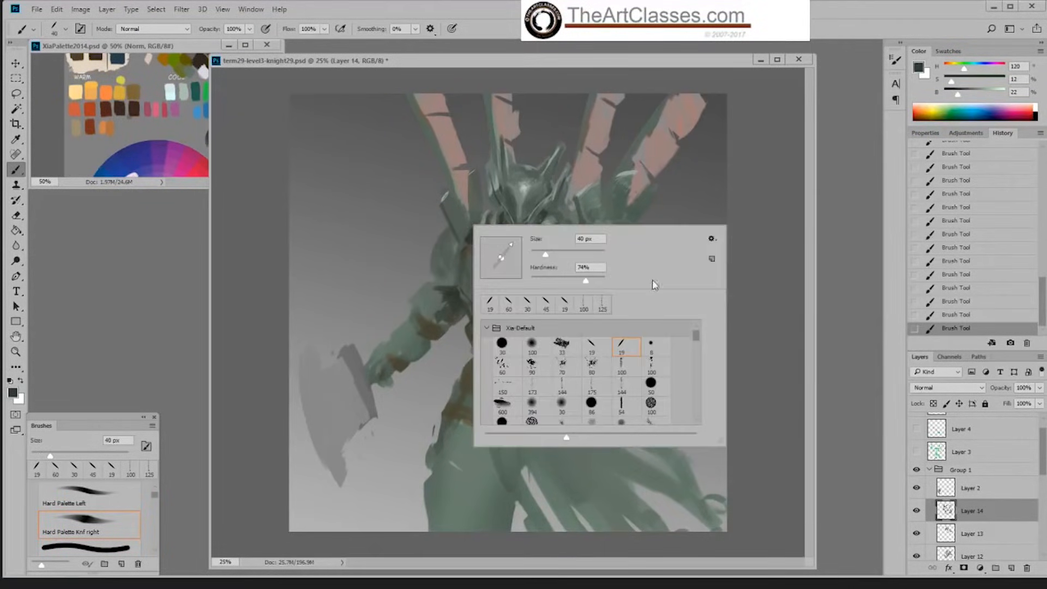
{"action": "left_click", "coordinate": [592, 349]}
{"action": "key", "text": "Return"}
{"action": "key", "text": "bracketright"}
{"action": "key", "text": "bracketright"}
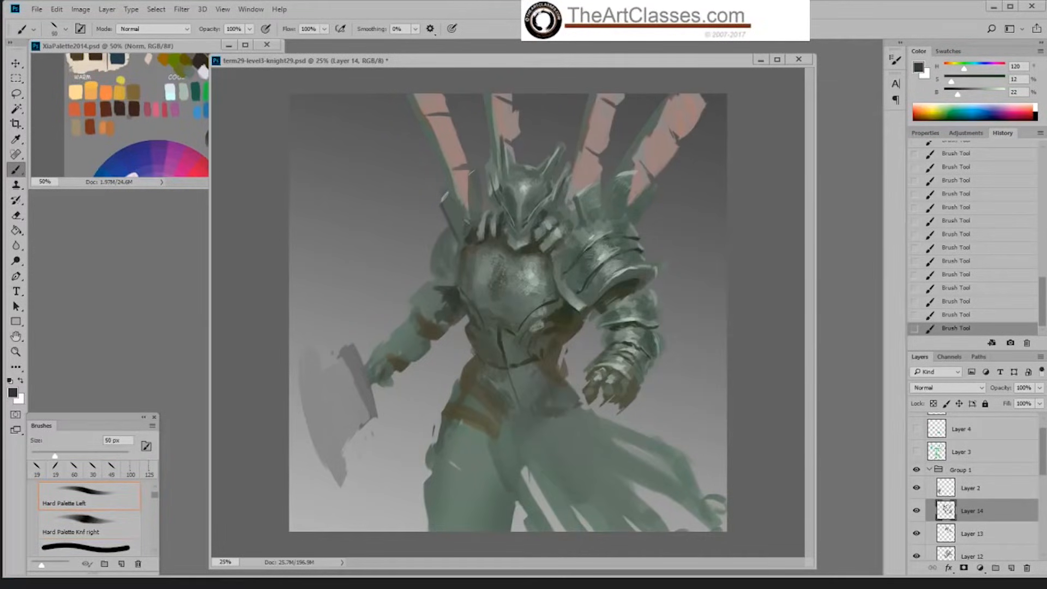
{"action": "left_click", "coordinate": [468, 221], "text": "alt"}
{"action": "left_click_drag", "start_coordinate": [477, 221], "coordinate": [478, 207]}
Step: Refine the outer side of the far raised collar piece in sampled grey-green at 37% brightness
{"action": "left_click", "coordinate": [447, 199], "text": "alt"}
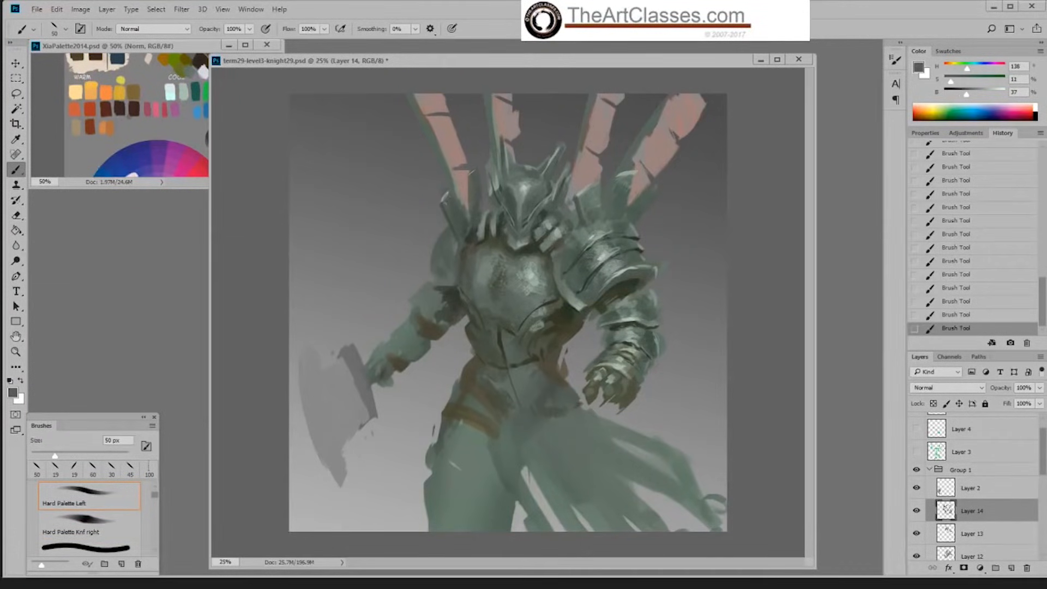
{"action": "left_click", "coordinate": [566, 265], "text": "alt"}
{"action": "left_click_drag", "start_coordinate": [444, 207], "coordinate": [450, 225]}
Step: Define the lower rim of the far shoulder plate with an 80 px brush in sampled grey-greens at 55% and 23% brightness
{"action": "left_click", "coordinate": [574, 293], "text": "alt"}
{"action": "key", "text": "bracketright"}
{"action": "key", "text": "bracketright"}
{"action": "key", "text": "bracketright"}
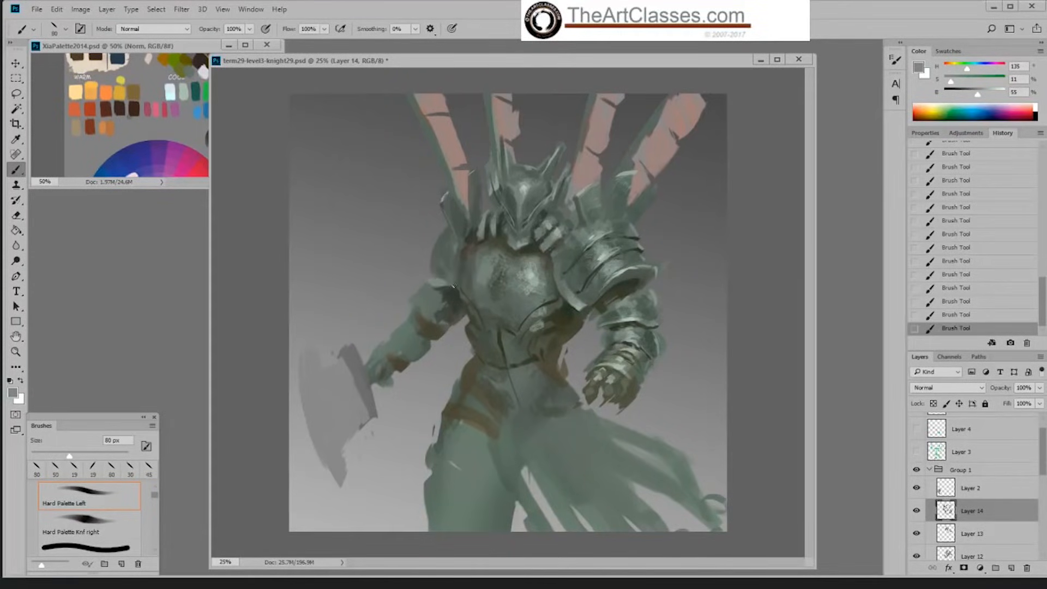
{"action": "left_click", "coordinate": [452, 284], "text": "alt"}
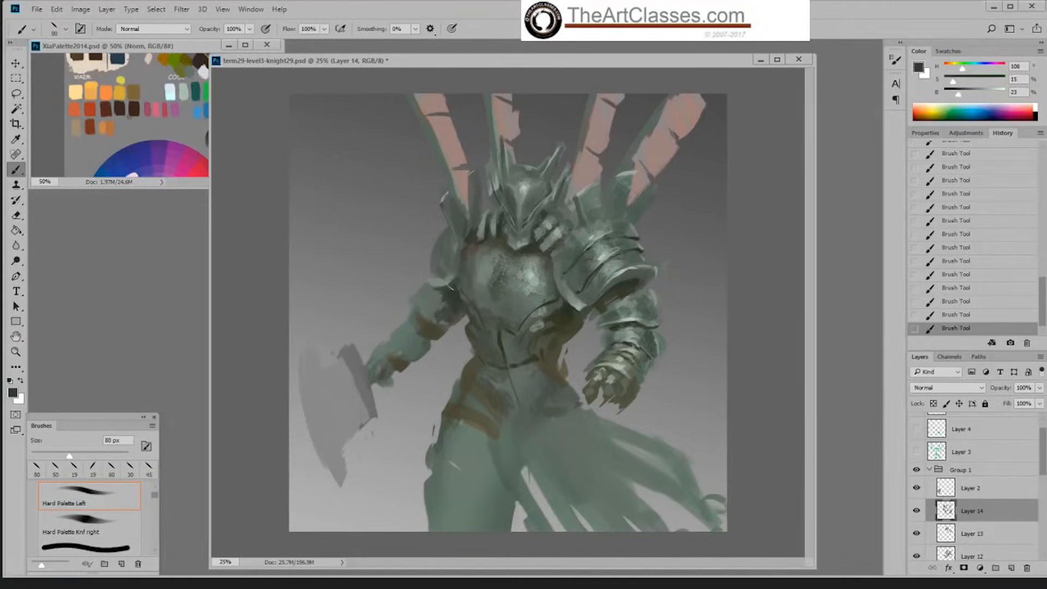
{"action": "left_click", "coordinate": [441, 279], "text": "alt"}
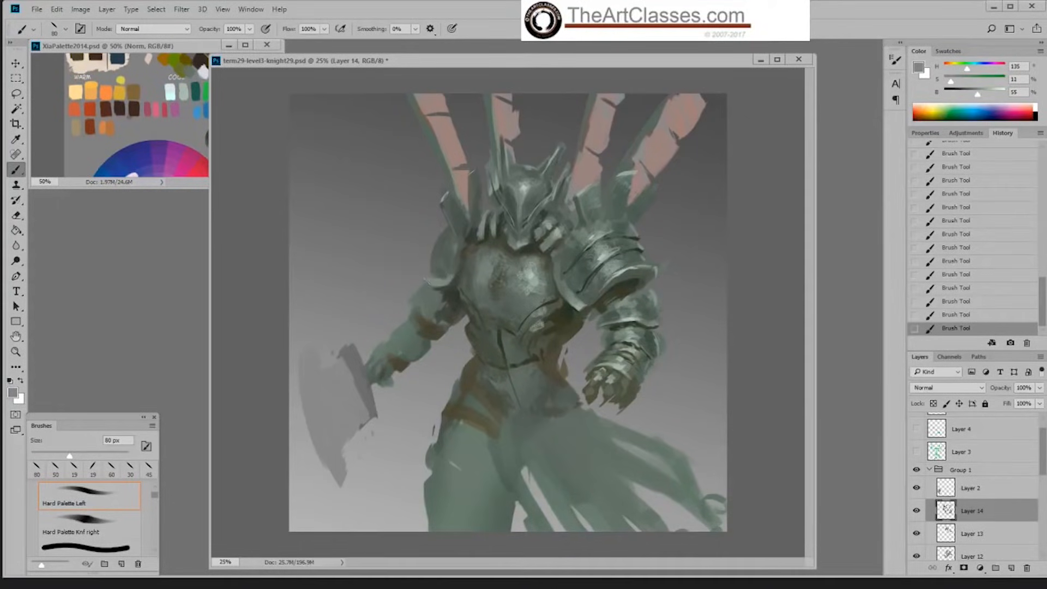
{"action": "left_click", "coordinate": [437, 278], "text": "alt"}
{"action": "left_click", "coordinate": [443, 278], "text": "alt"}
Step: Refine the surface and lower rim of the far shoulder plate with a 35 px brush in grey-greens at 37% and 52% brightness
{"action": "key", "text": "bracketleft"}
{"action": "key", "text": "bracketleft"}
{"action": "key", "text": "bracketleft"}
{"action": "key", "text": "bracketleft"}
{"action": "key", "text": "bracketleft"}
{"action": "key", "text": "bracketleft"}
{"action": "left_click_drag", "start_coordinate": [435, 255], "coordinate": [443, 233]}
{"action": "left_click", "coordinate": [461, 266], "text": "alt"}
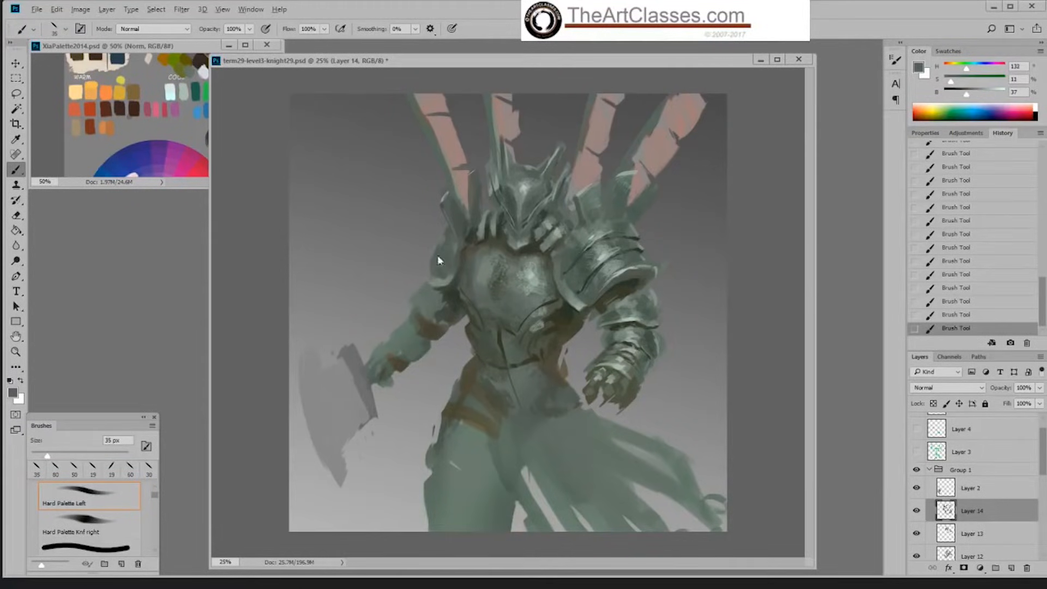
{"action": "left_click", "coordinate": [440, 281], "text": "alt"}
{"action": "left_click", "coordinate": [441, 275], "text": "alt"}
{"action": "left_click", "coordinate": [453, 269], "text": "alt"}
{"action": "left_click", "coordinate": [453, 276], "text": "alt"}
{"action": "left_click", "coordinate": [451, 283], "text": "alt"}
Step: Shade under the far shoulder's rim at 25% brightness and highlight its outer edge at 76% with the Hard Palette Knf right brush at 40 px
{"action": "right_click", "coordinate": [520, 215]}
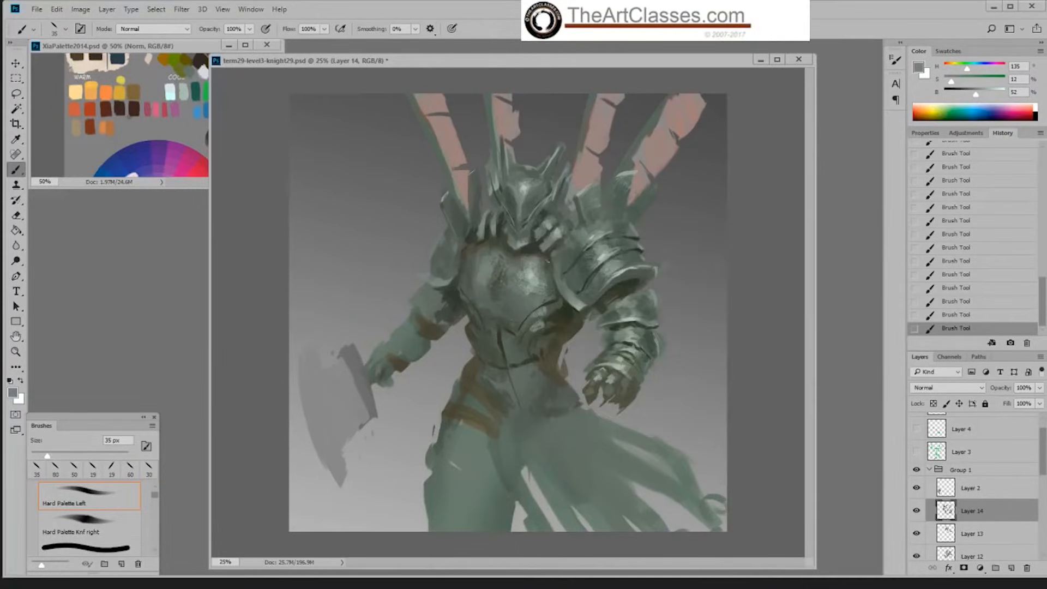
{"action": "key", "text": "bracketright"}
{"action": "right_click", "coordinate": [615, 304]}
{"action": "double_click", "coordinate": [762, 430]}
{"action": "key", "text": "bracketright"}
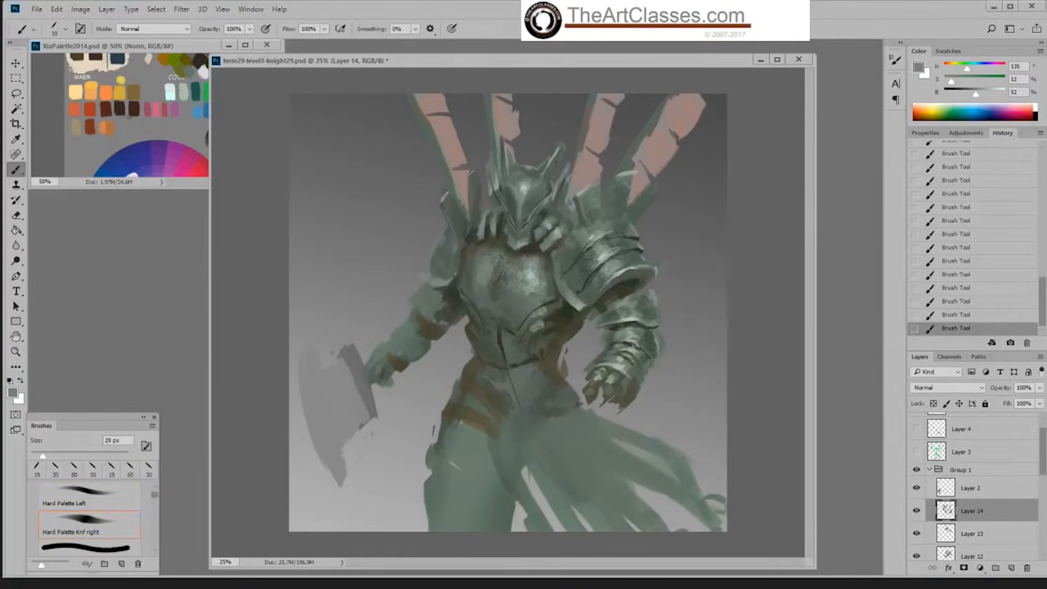
{"action": "key", "text": "bracketright"}
{"action": "key", "text": "bracketright"}
{"action": "key", "text": "bracketright"}
{"action": "left_click", "coordinate": [460, 288], "text": "alt"}
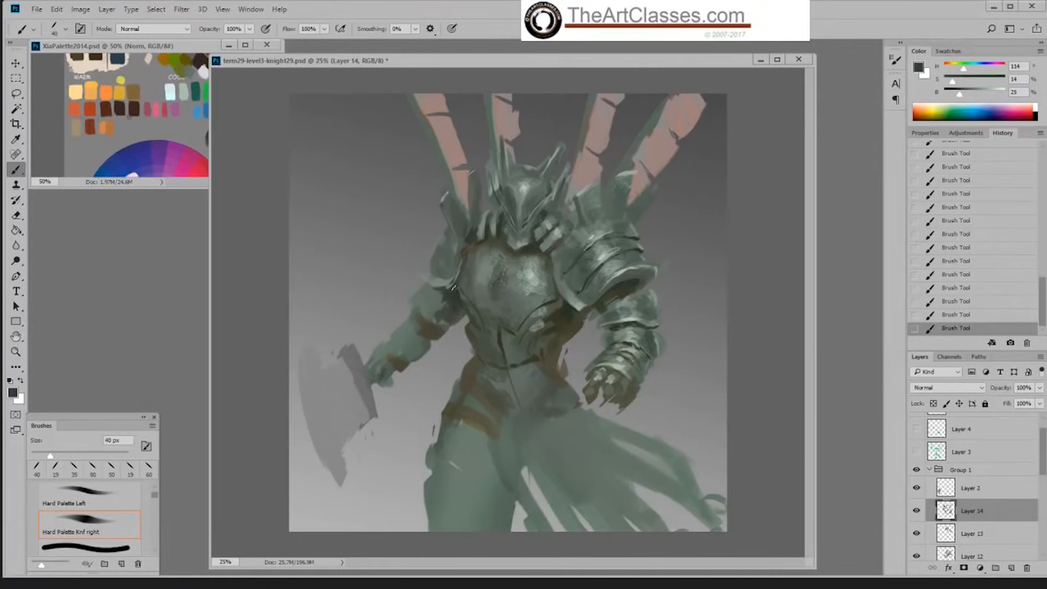
{"action": "left_click_drag", "start_coordinate": [457, 280], "coordinate": [451, 285]}
{"action": "left_click", "coordinate": [532, 274], "text": "alt"}
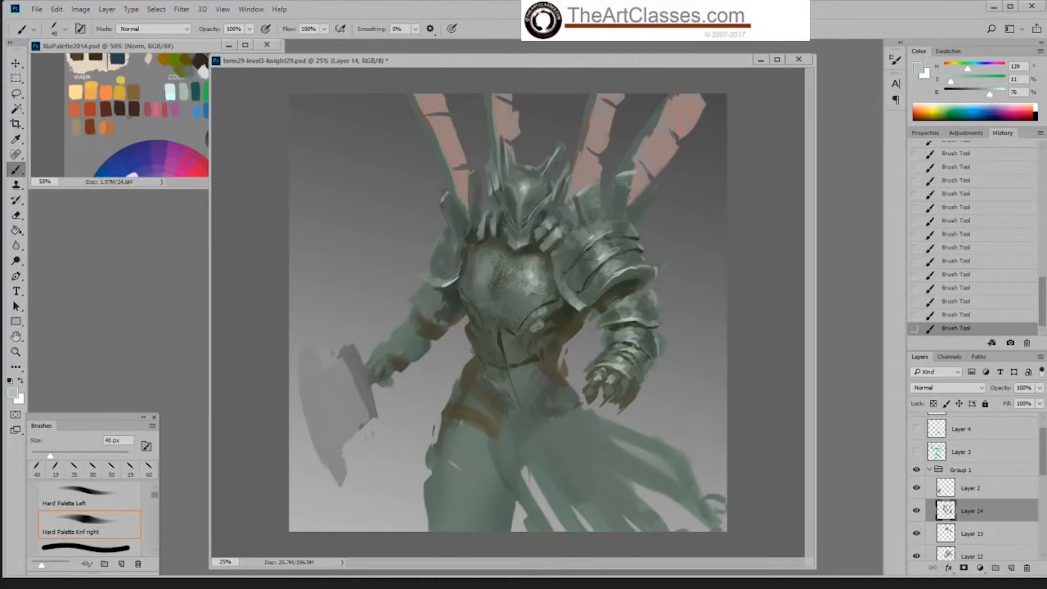
{"action": "mouse_move", "coordinate": [442, 206]}
{"action": "left_mouse_down"}
{"action": "mouse_move", "coordinate": [448, 218]}
{"action": "mouse_move", "coordinate": [434, 247]}
{"action": "left_mouse_up"}
Step: Texture the far arm in sampled dark green at 22% brightness with the Okragle textura 5 brush, enlarged to 90 px
{"action": "left_click", "coordinate": [456, 308], "text": "alt"}
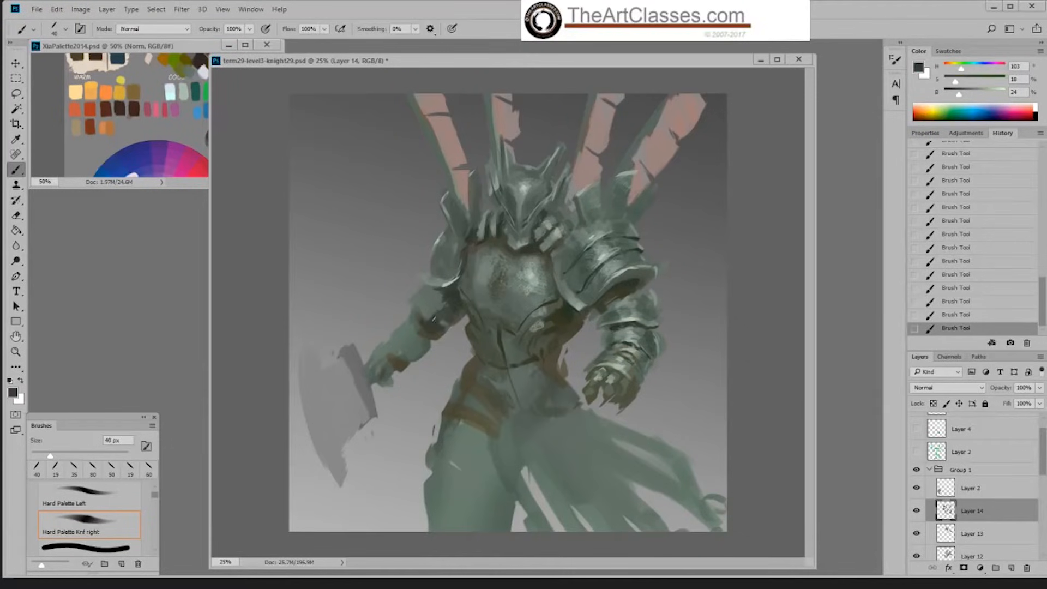
{"action": "right_click", "coordinate": [441, 319]}
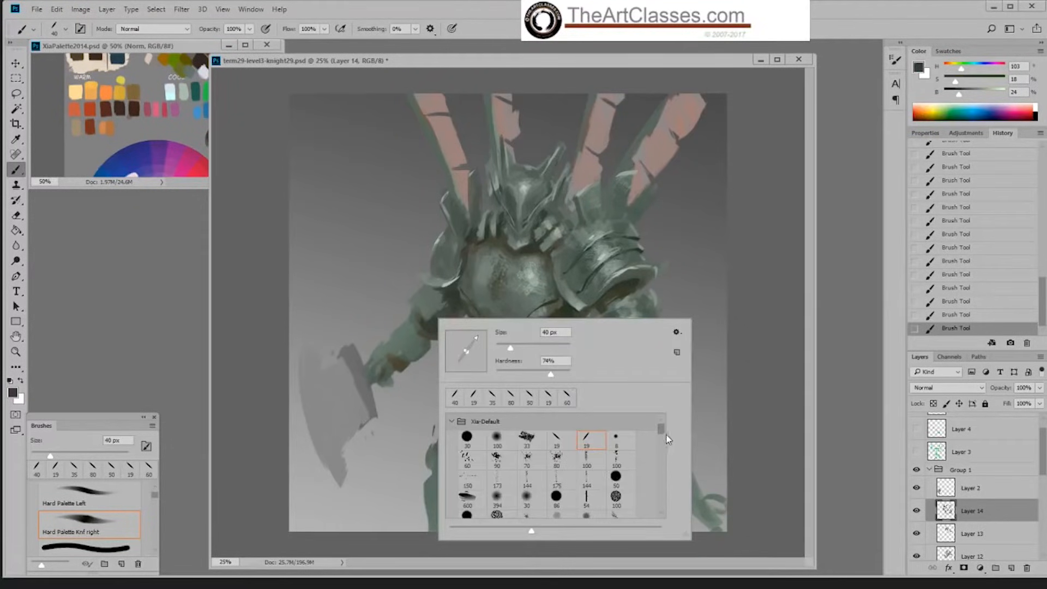
{"action": "scroll", "coordinate": [661, 434], "scroll_direction": "down", "scroll_amount": 3}
{"action": "left_click", "coordinate": [590, 477]}
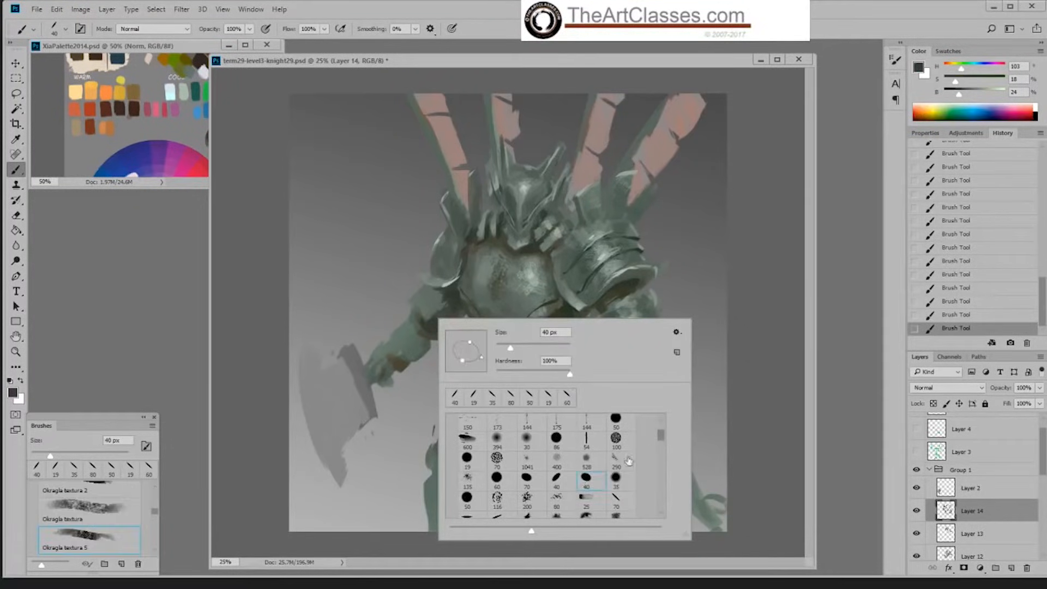
{"action": "left_click", "coordinate": [467, 298]}
{"action": "left_click", "coordinate": [458, 300], "text": "alt"}
{"action": "key", "text": "bracketright"}
{"action": "key", "text": "bracketright"}
{"action": "key", "text": "bracketright"}
{"action": "key", "text": "bracketright"}
{"action": "key", "text": "bracketright"}
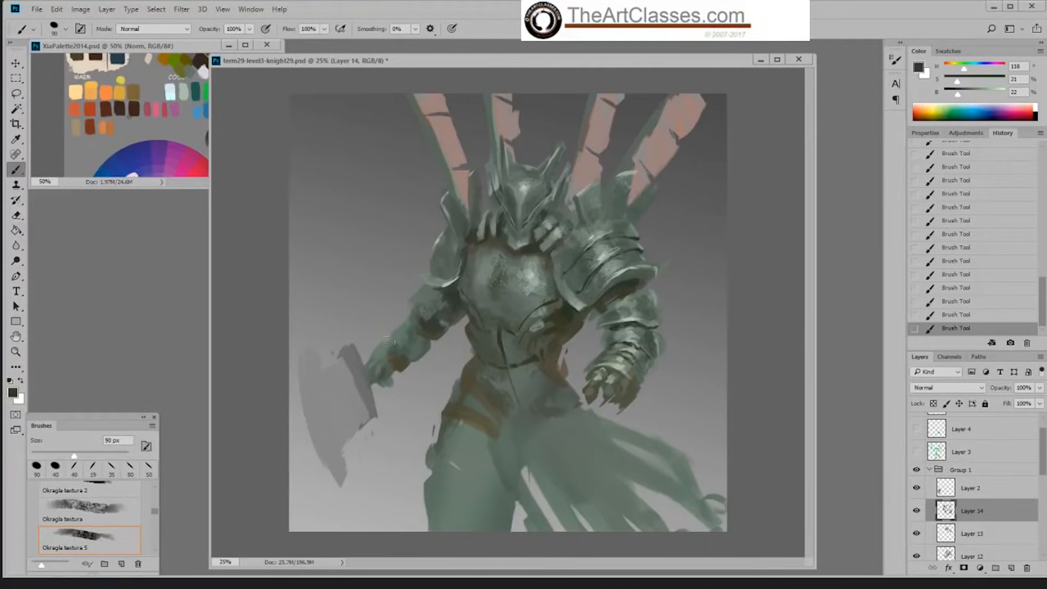
{"action": "right_click", "coordinate": [438, 319]}
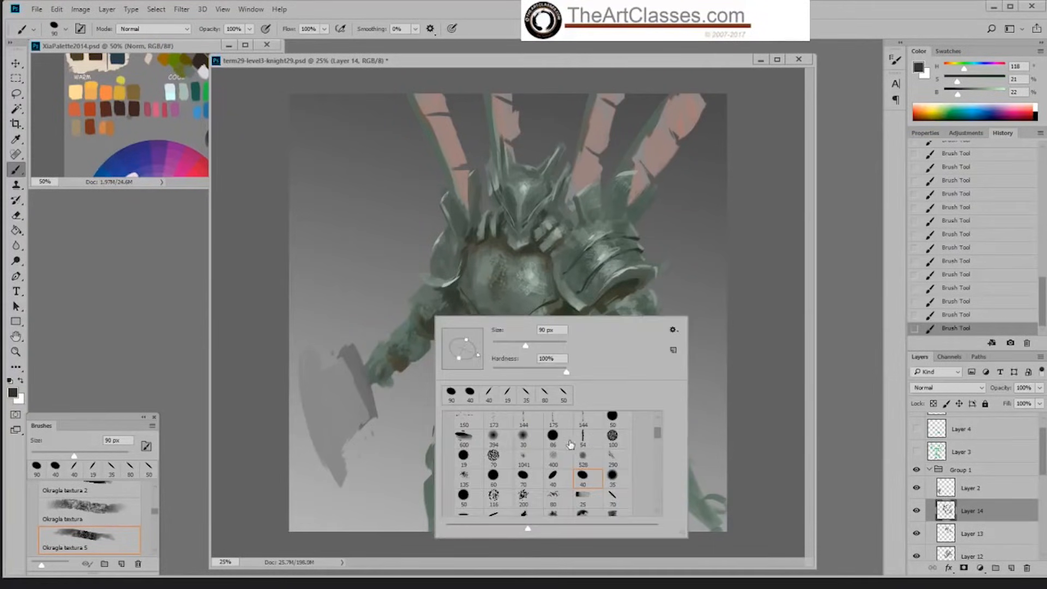
{"action": "left_click_drag", "start_coordinate": [658, 435], "coordinate": [650, 422]}
{"action": "left_click", "coordinate": [755, 373]}
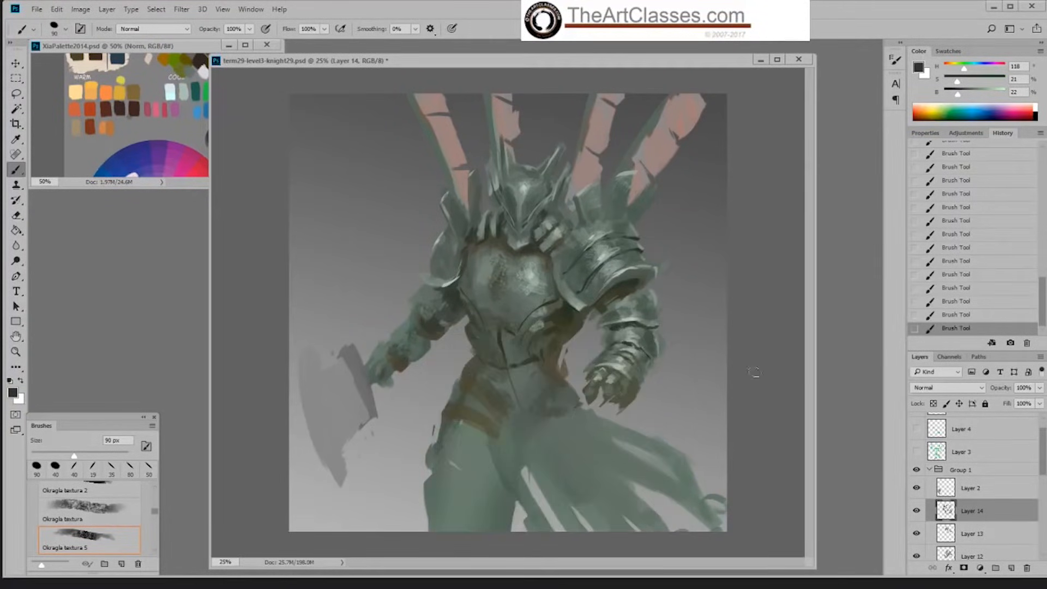
Step: Separate the near forearm's overlapping plates in sampled dark green at 23% brightness with the Hard Palette Left brush at 50 px
{"action": "right_click", "coordinate": [617, 395]}
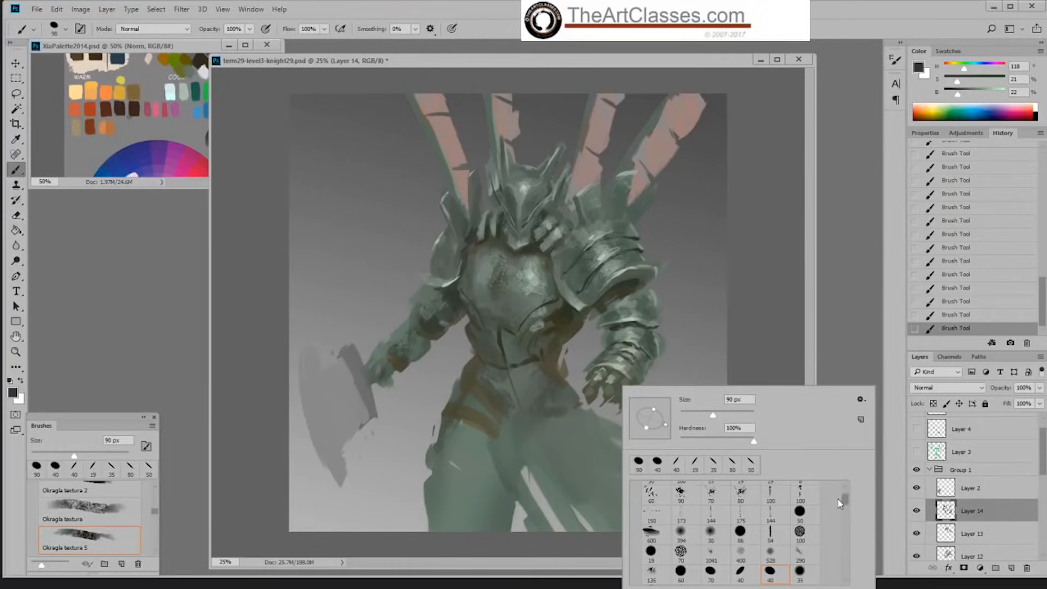
{"action": "scroll", "coordinate": [842, 496], "scroll_direction": "up", "scroll_amount": 2}
{"action": "left_click", "coordinate": [743, 507]}
{"action": "key", "text": "Return"}
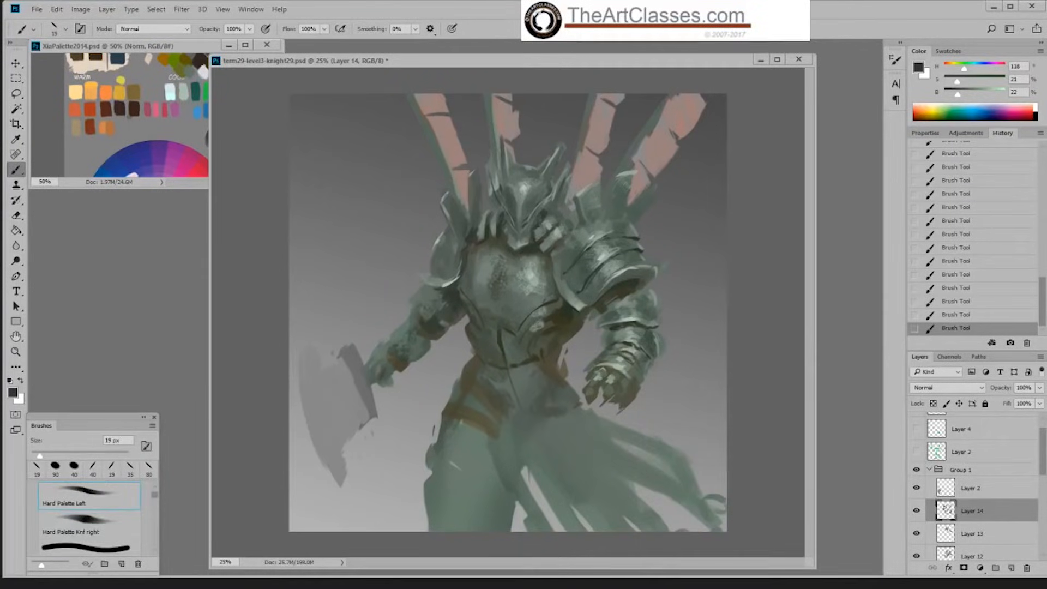
{"action": "left_click", "coordinate": [631, 338], "text": "alt"}
{"action": "key", "text": "bracketright"}
{"action": "key", "text": "bracketright"}
{"action": "key", "text": "bracketright"}
{"action": "key", "text": "bracketright"}
{"action": "key", "text": "bracketright"}
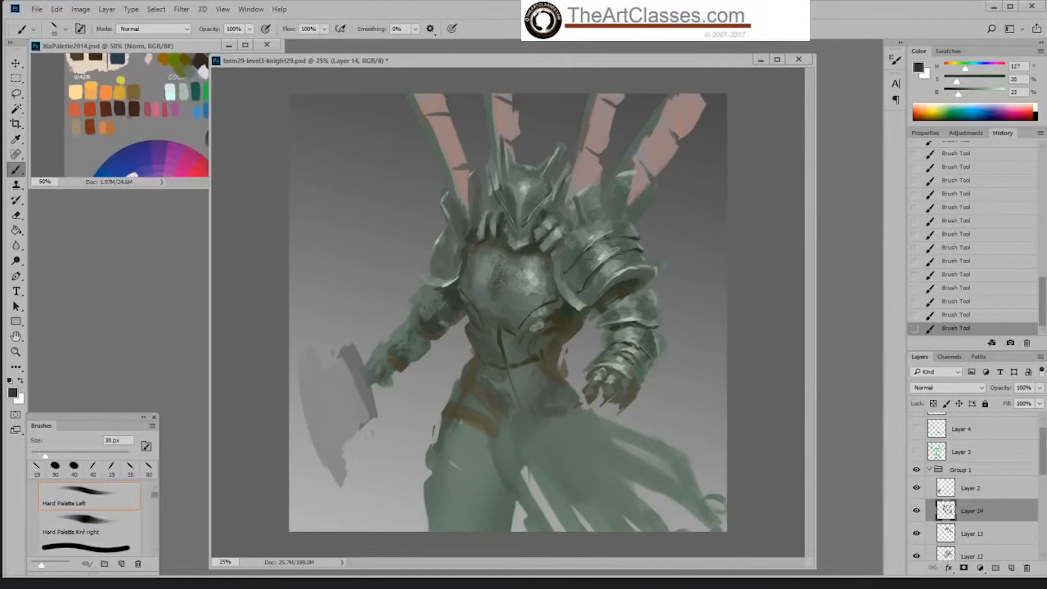
{"action": "key", "text": "bracketleft"}
{"action": "mouse_move", "coordinate": [642, 370]}
{"action": "left_mouse_down"}
{"action": "mouse_move", "coordinate": [640, 381]}
{"action": "mouse_move", "coordinate": [616, 373]}
{"action": "left_mouse_up"}
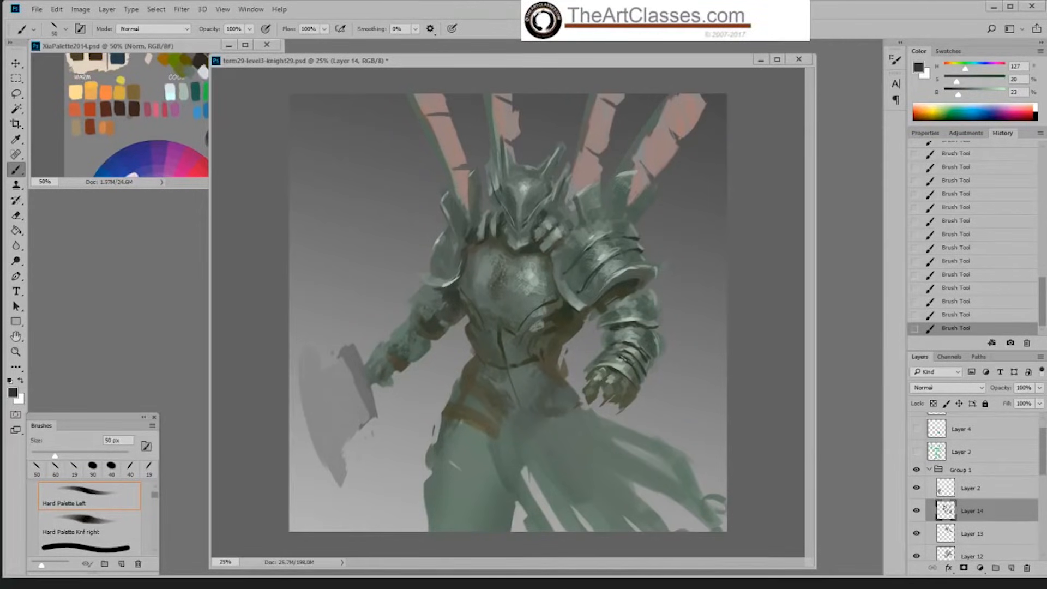
Step: Refine the outer edge of the near forearm with a 45 px brush in sampled grey-greens at 40% and 60% brightness
{"action": "key", "text": "bracketleft"}
{"action": "left_click_drag", "start_coordinate": [640, 348], "coordinate": [654, 364]}
{"action": "left_click", "coordinate": [649, 336], "text": "alt"}
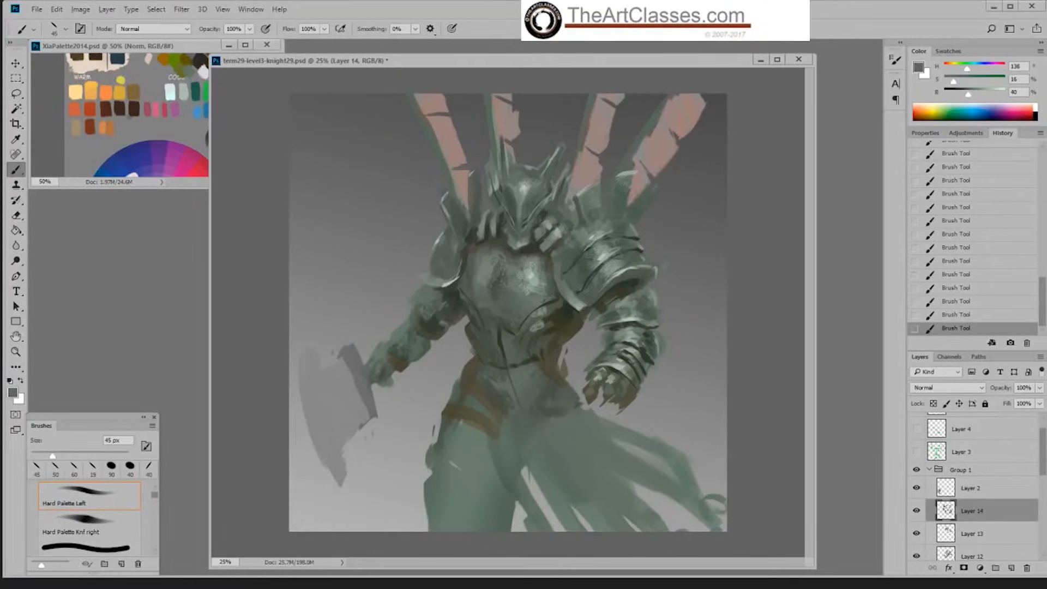
{"action": "left_click", "coordinate": [639, 334], "text": "alt"}
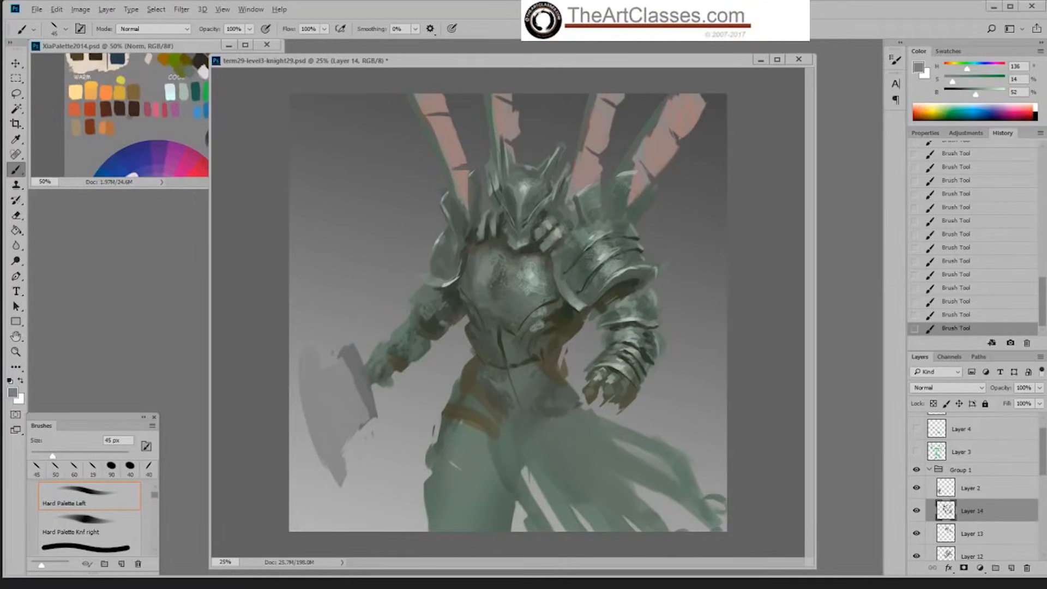
{"action": "left_click", "coordinate": [661, 343], "text": "alt"}
{"action": "left_click_drag", "start_coordinate": [658, 338], "coordinate": [657, 357]}
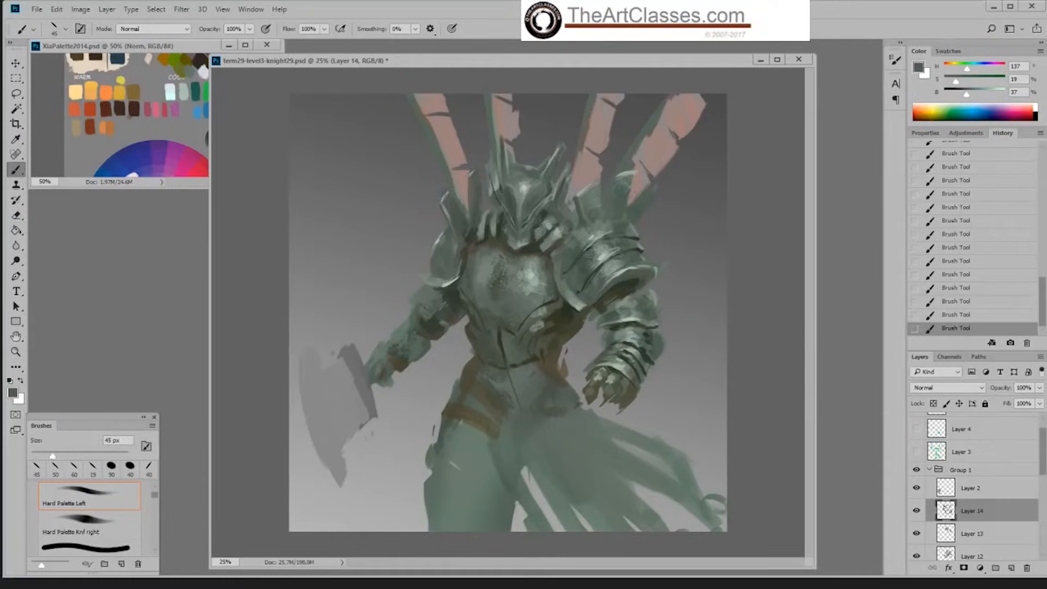
{"action": "left_click", "coordinate": [637, 331], "text": "alt"}
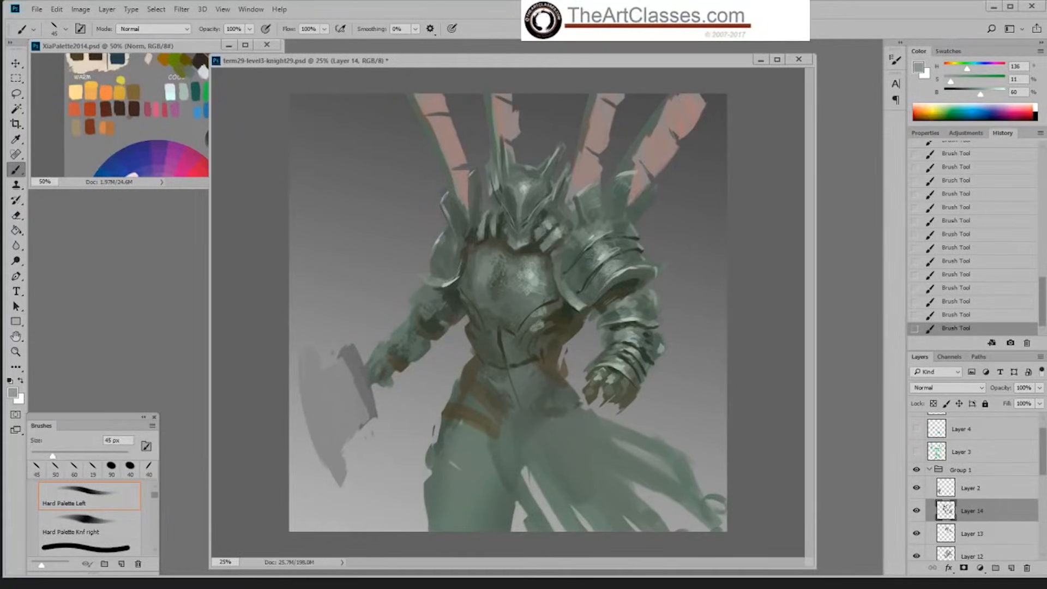
{"action": "left_click", "coordinate": [661, 337], "text": "alt"}
Step: Draw dark waist and groin plate lines at 20% brightness with the Hard Palette Knf right brush enlarged to 35 px
{"action": "left_click", "coordinate": [583, 304], "text": "alt"}
{"action": "right_click", "coordinate": [564, 322]}
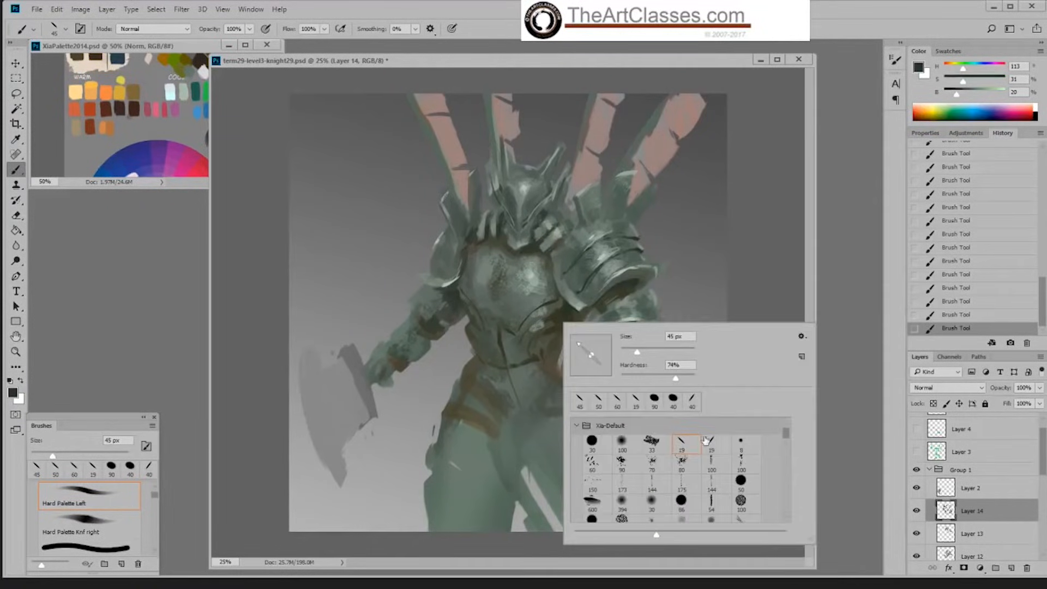
{"action": "key", "text": "Escape"}
{"action": "right_click", "coordinate": [649, 350]}
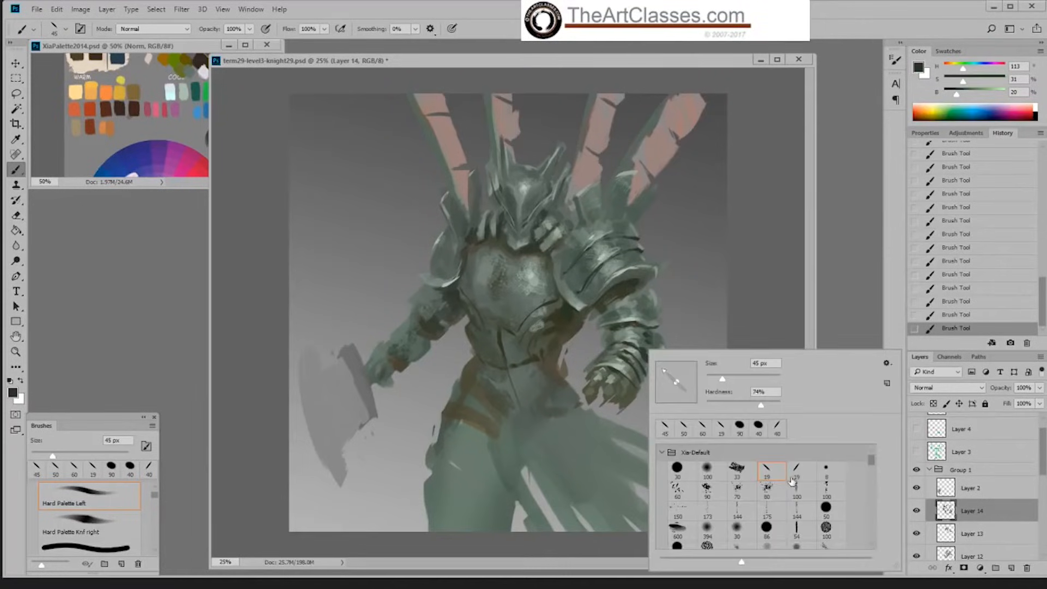
{"action": "left_click", "coordinate": [797, 469]}
{"action": "key", "text": "Escape"}
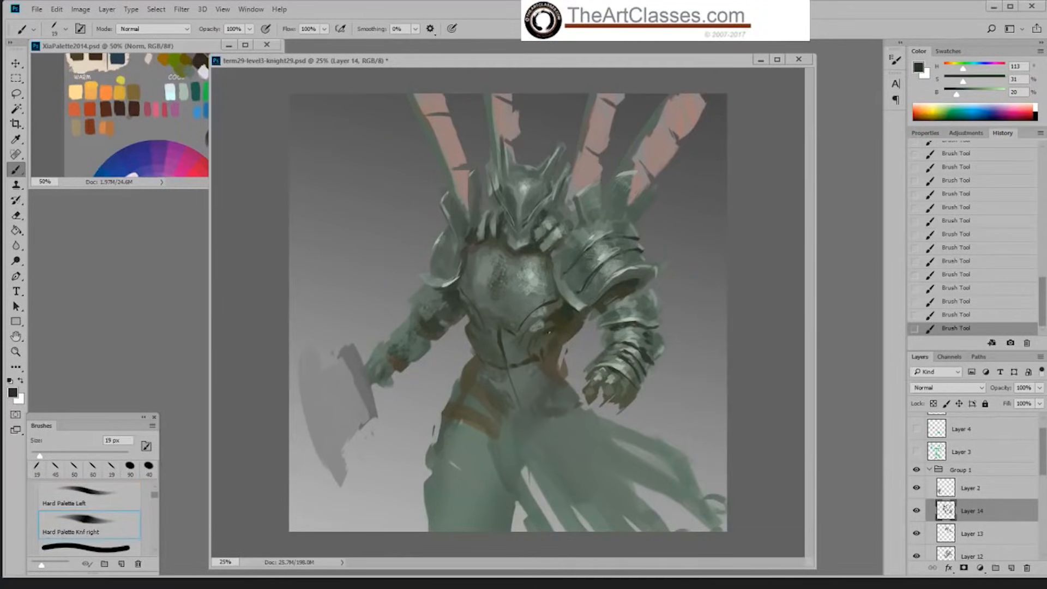
{"action": "left_click", "coordinate": [568, 320], "text": "alt"}
{"action": "left_click", "coordinate": [569, 317], "text": "alt"}
{"action": "key", "text": "bracketright"}
{"action": "key", "text": "bracketright"}
{"action": "key", "text": "bracketright"}
{"action": "key", "text": "bracketright"}
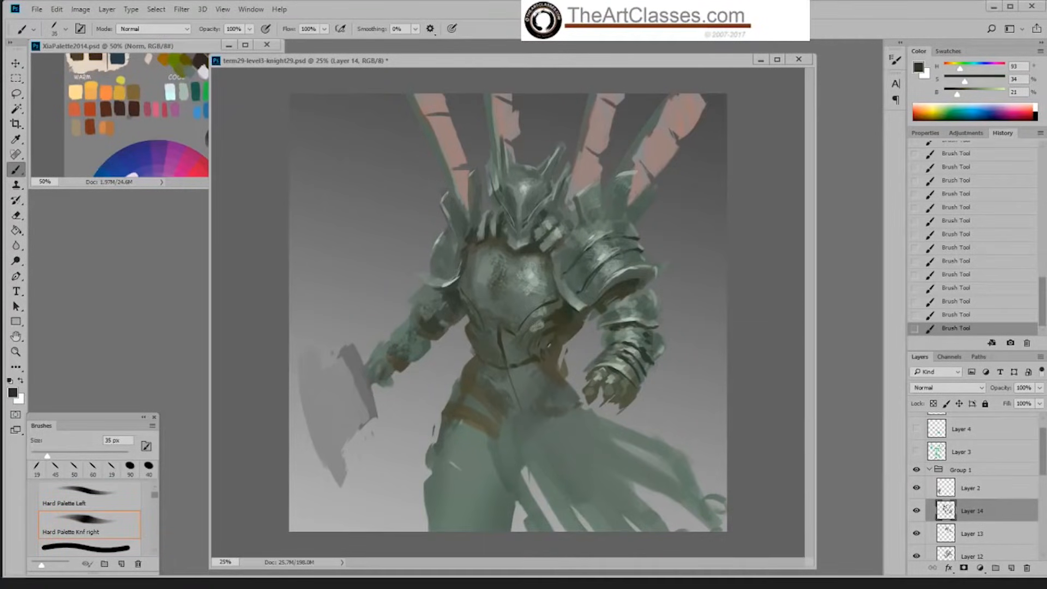
{"action": "mouse_move", "coordinate": [550, 352]}
{"action": "left_mouse_down"}
{"action": "mouse_move", "coordinate": [551, 389]}
{"action": "mouse_move", "coordinate": [524, 407]}
{"action": "left_mouse_up"}
{"action": "left_click", "coordinate": [547, 352], "text": "alt"}
{"action": "mouse_move", "coordinate": [478, 363]}
{"action": "left_mouse_down"}
{"action": "mouse_move", "coordinate": [476, 338]}
{"action": "mouse_move", "coordinate": [508, 369]}
{"action": "left_mouse_up"}
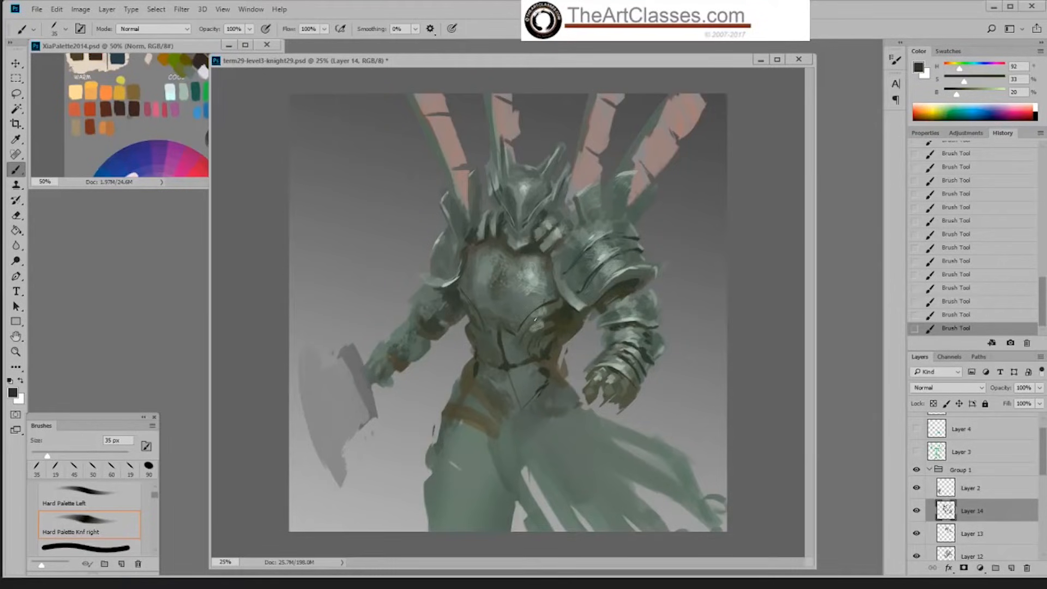
Step: Darken the chest plate's lower edge on the axe side in sampled dark green at 21% brightness
{"action": "left_click", "coordinate": [567, 313], "text": "alt"}
{"action": "left_click", "coordinate": [483, 314], "text": "alt"}
{"action": "left_click", "coordinate": [468, 305], "text": "alt"}
Step: Refine the centre of the chest plate's lower edge in grey-green at 36% brightness with the Hard Palette Left brush at 45 px
{"action": "right_click", "coordinate": [502, 307]}
{"action": "left_click", "coordinate": [621, 431]}
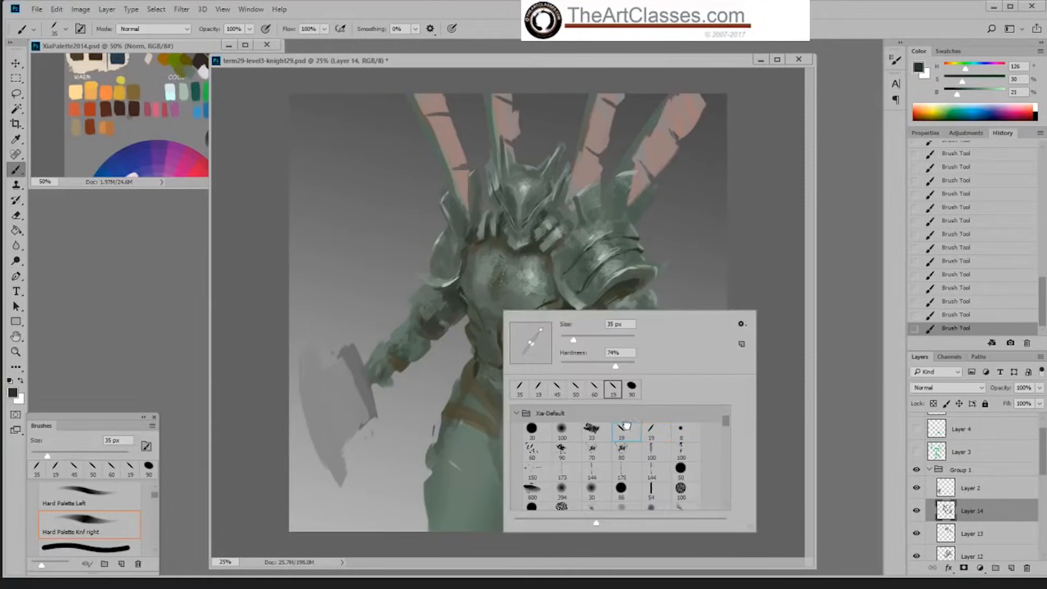
{"action": "key", "text": "Return"}
{"action": "key", "text": "bracketright"}
{"action": "key", "text": "bracketright"}
{"action": "key", "text": "bracketright"}
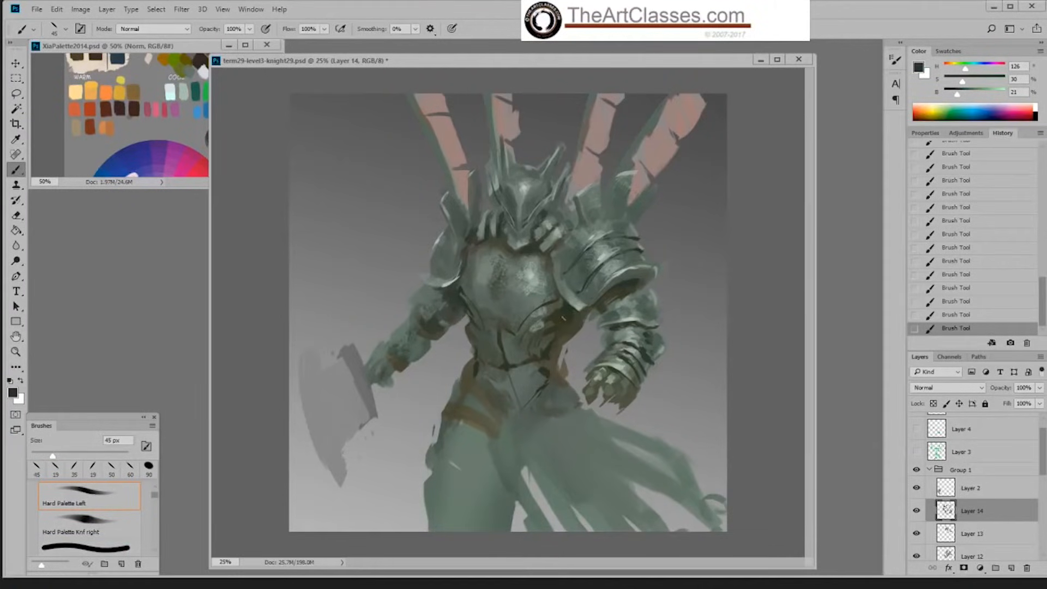
{"action": "left_click", "coordinate": [567, 312], "text": "alt"}
{"action": "left_click", "coordinate": [507, 334], "text": "alt"}
{"action": "left_click", "coordinate": [511, 323], "text": "alt"}
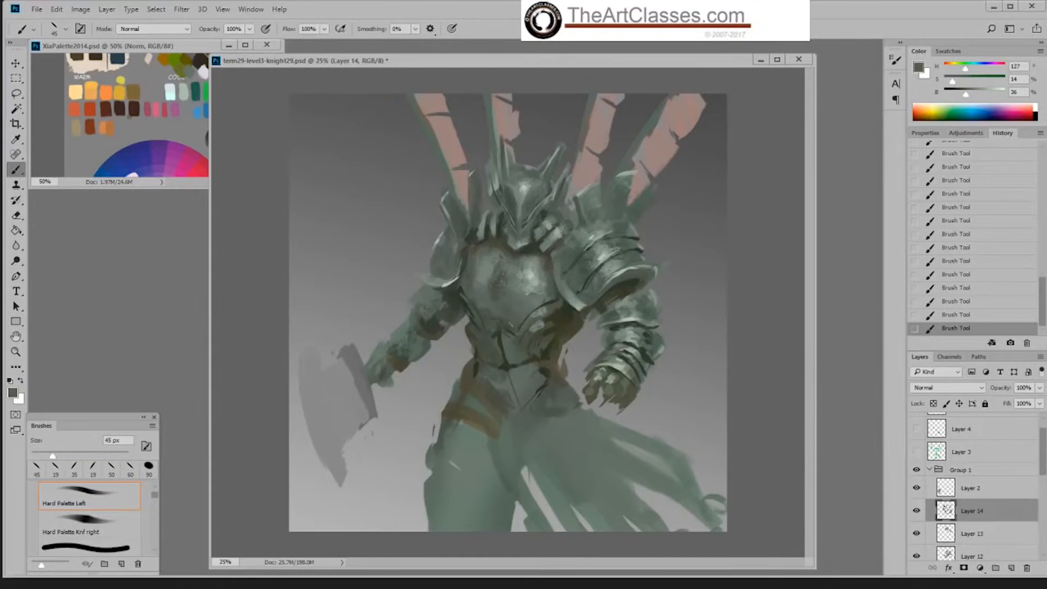
{"action": "left_click", "coordinate": [504, 334], "text": "alt"}
Step: Shade the abdomen below the chest plate with an 80 px brush in sampled dark olive at 22% brightness
{"action": "left_click", "coordinate": [558, 327], "text": "alt"}
{"action": "key", "text": "bracketright"}
{"action": "key", "text": "bracketright"}
{"action": "key", "text": "bracketright"}
{"action": "key", "text": "bracketright"}
{"action": "key", "text": "bracketright"}
{"action": "key", "text": "bracketleft"}
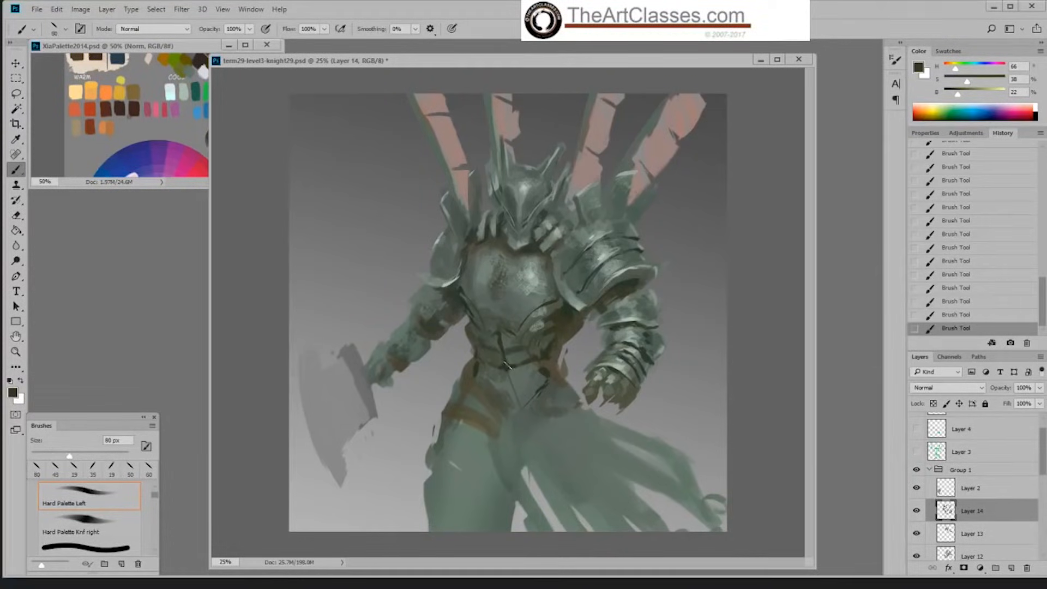
Step: Carve overlapping abdominal plates along the centre line with a 50 px brush in sampled dark green at 22% brightness
{"action": "left_click", "coordinate": [503, 365], "text": "alt"}
{"action": "key", "text": "bracketleft"}
{"action": "key", "text": "bracketleft"}
{"action": "key", "text": "bracketleft"}
{"action": "left_click", "coordinate": [507, 366], "text": "alt"}
{"action": "left_click_drag", "start_coordinate": [503, 353], "coordinate": [511, 355]}
Step: Refine the near side of the abdominal plates with a 40 px brush, adding grey-green at 52% brightness under the chest plate
{"action": "key", "text": "bracketleft"}
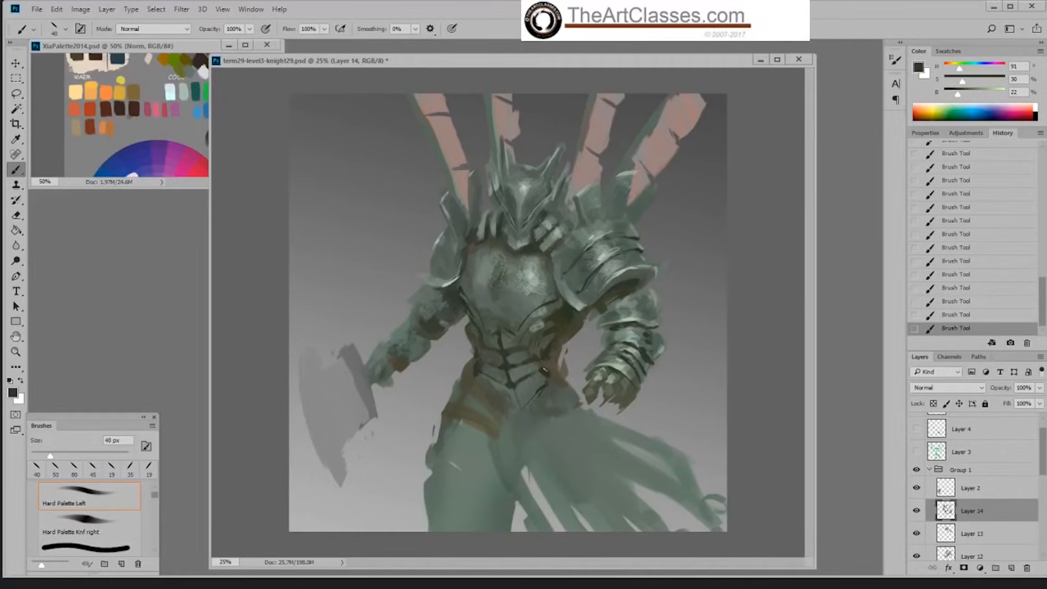
{"action": "left_click", "coordinate": [541, 367], "text": "alt"}
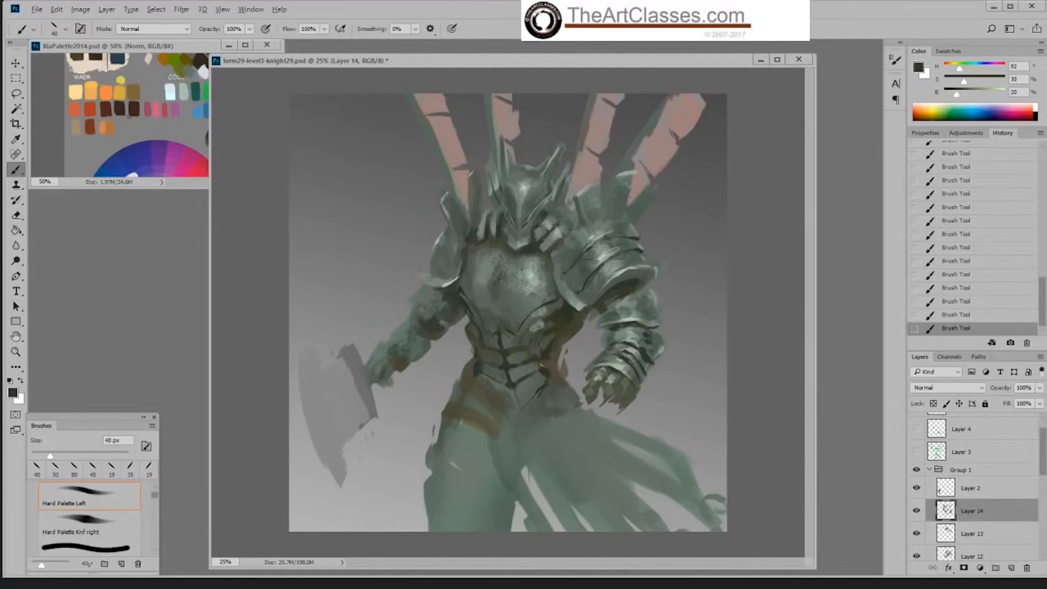
{"action": "left_click", "coordinate": [540, 327], "text": "alt"}
{"action": "left_click", "coordinate": [547, 322], "text": "alt"}
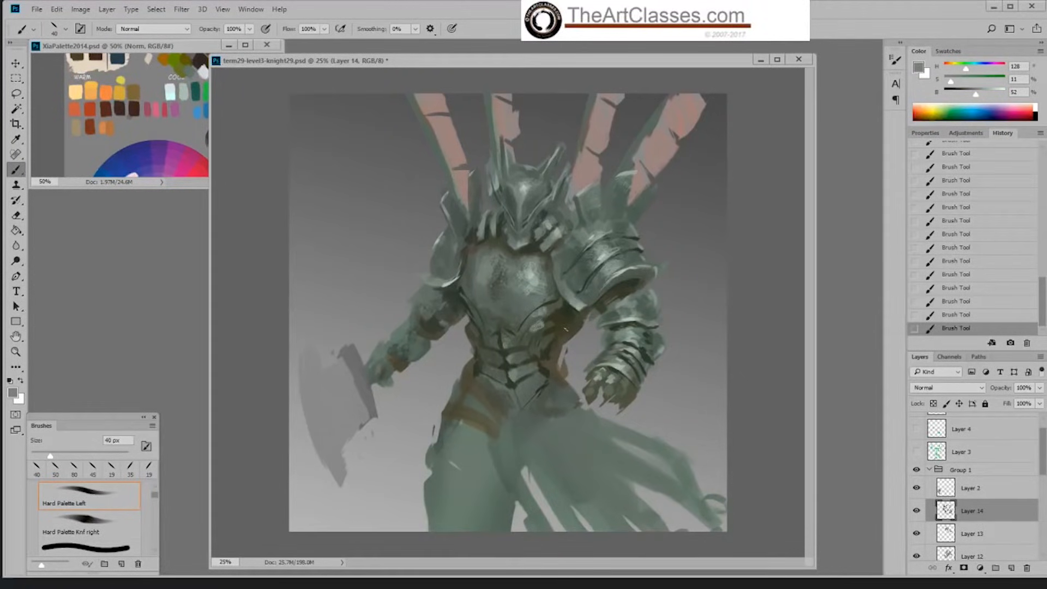
Step: Texture the abdominal plates in dark green at 20% brightness with Sampled Brush 3 3 reduced to 90 px
{"action": "left_click", "coordinate": [568, 323], "text": "alt"}
{"action": "right_click", "coordinate": [562, 341]}
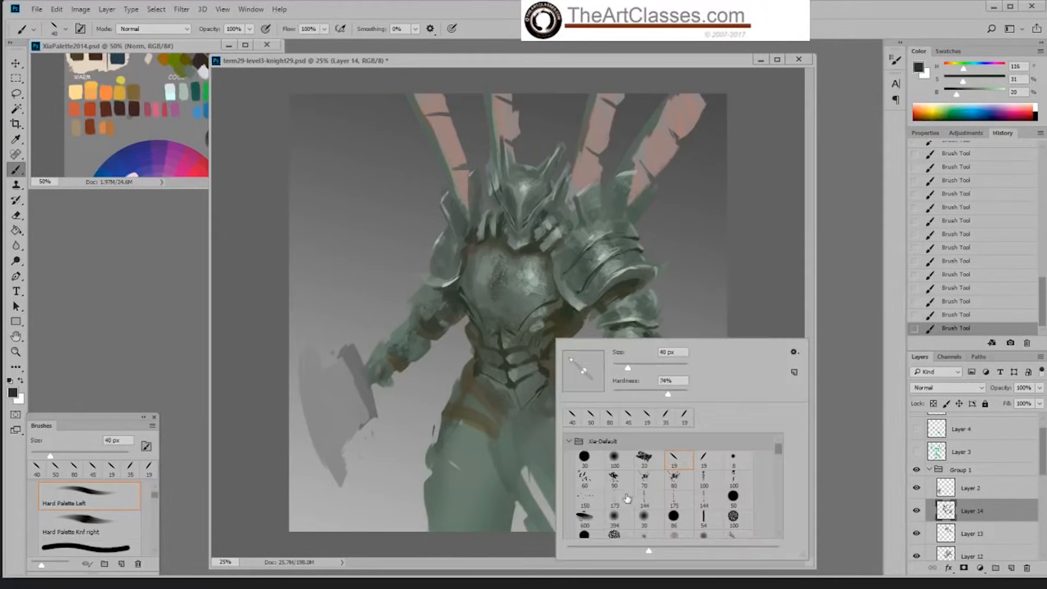
{"action": "left_click", "coordinate": [674, 498]}
{"action": "key", "text": "Return"}
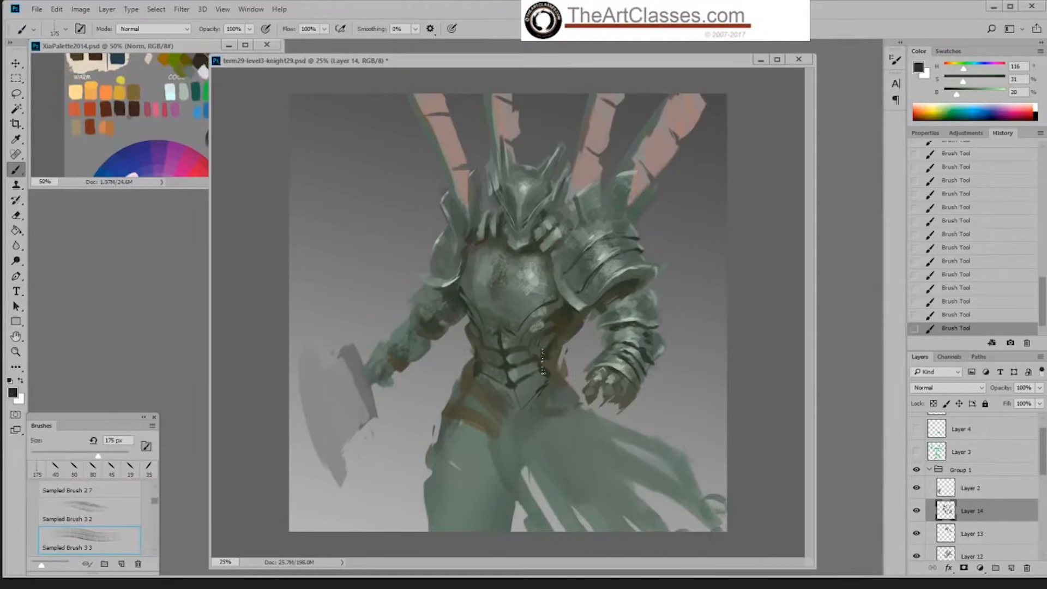
{"action": "key", "text": "bracketleft"}
{"action": "key", "text": "bracketleft"}
{"action": "key", "text": "bracketleft"}
{"action": "key", "text": "bracketleft"}
{"action": "left_click_drag", "start_coordinate": [510, 381], "coordinate": [527, 369]}
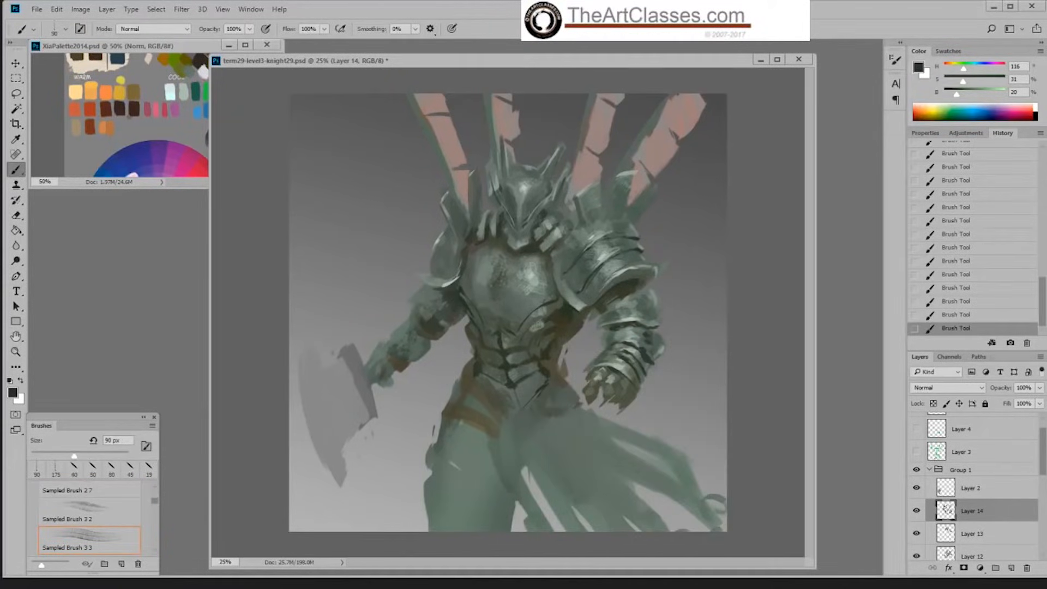
Step: Darken both sides of the waist at 20% brightness with the Hard Palette Left brush, enlarged from 25 to 50 px
{"action": "left_click", "coordinate": [476, 363], "text": "alt"}
{"action": "left_click", "coordinate": [550, 368], "text": "alt"}
{"action": "right_click", "coordinate": [528, 388]}
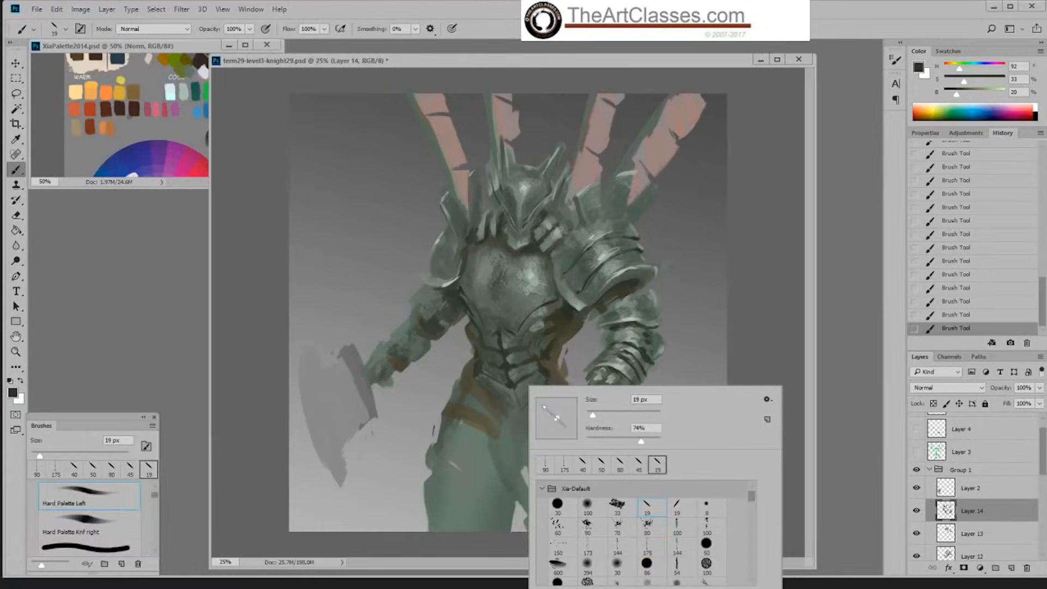
{"action": "double_click", "coordinate": [647, 505]}
{"action": "key", "text": "bracketright"}
{"action": "key", "text": "bracketright"}
{"action": "key", "text": "bracketright"}
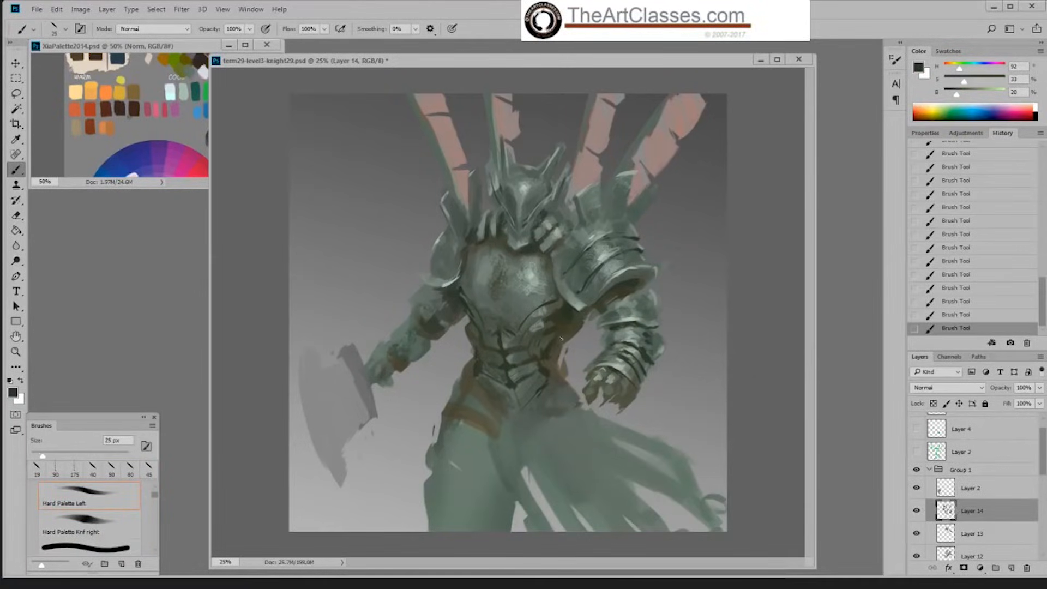
{"action": "left_click_drag", "start_coordinate": [567, 335], "coordinate": [565, 343]}
{"action": "key", "text": "bracketright"}
{"action": "key", "text": "bracketright"}
{"action": "key", "text": "bracketright"}
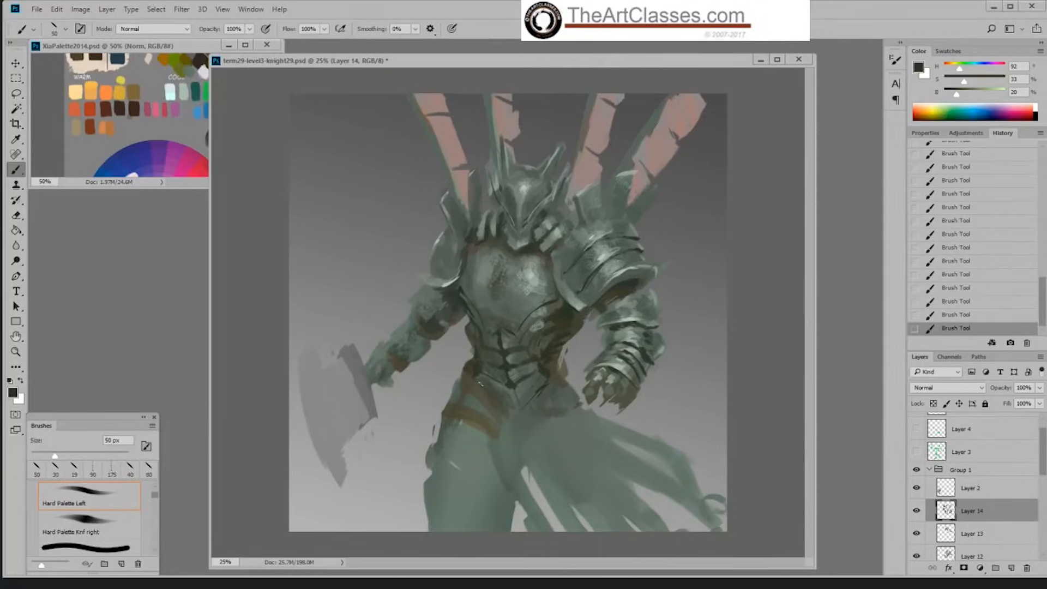
Step: Block dark plate breaks on the far arm at 21% brightness with the Hard Palette Knf right brush at 45 and 20 px
{"action": "right_click", "coordinate": [567, 371]}
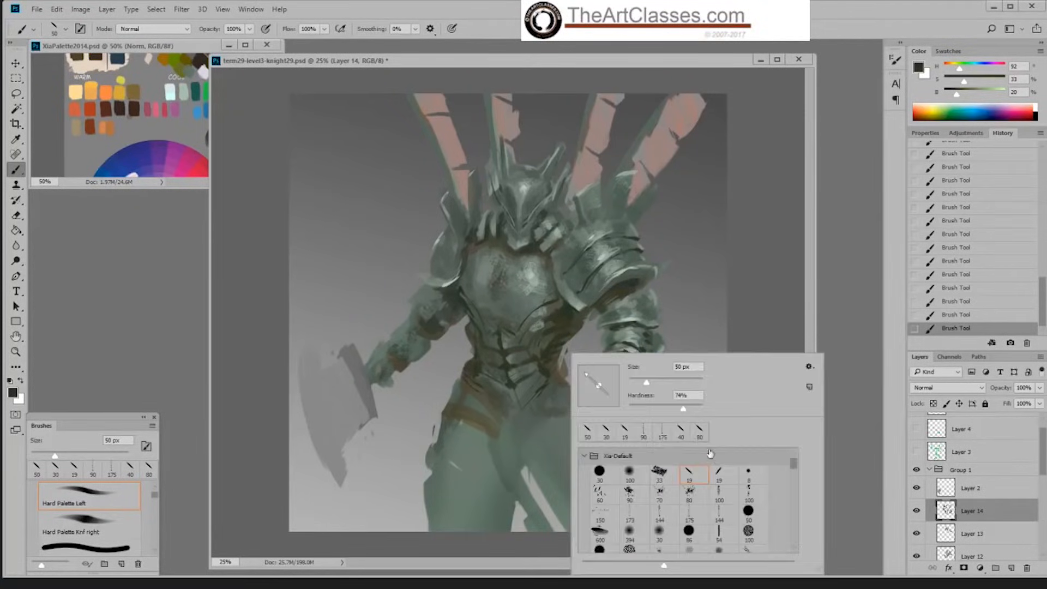
{"action": "double_click", "coordinate": [720, 473]}
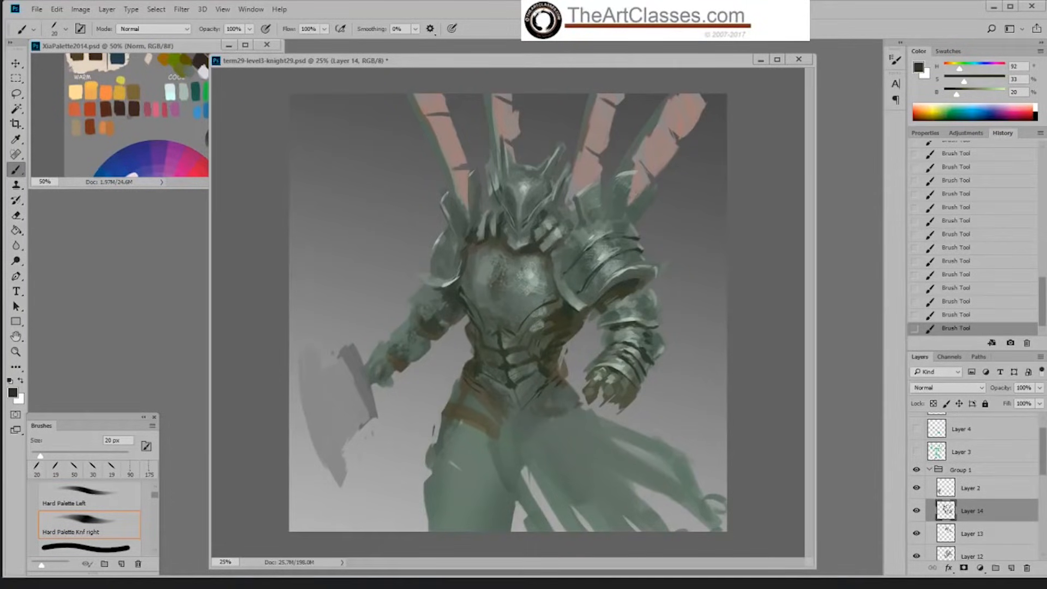
{"action": "left_click", "coordinate": [437, 322], "text": "alt"}
{"action": "left_click", "coordinate": [466, 294], "text": "alt"}
{"action": "key", "text": "bracketright"}
{"action": "key", "text": "bracketright"}
{"action": "key", "text": "bracketright"}
{"action": "key", "text": "bracketright"}
{"action": "key", "text": "bracketright"}
{"action": "mouse_move", "coordinate": [414, 308]}
{"action": "left_mouse_down"}
{"action": "mouse_move", "coordinate": [430, 317]}
{"action": "mouse_move", "coordinate": [418, 322]}
{"action": "left_mouse_up"}
{"action": "key", "text": "bracketleft"}
{"action": "key", "text": "bracketleft"}
{"action": "key", "text": "bracketleft"}
{"action": "key", "text": "bracketleft"}
Step: Define the far forearm's bands in dark green with the Hard Palette Left brush at 30 px
{"action": "right_click", "coordinate": [538, 445]}
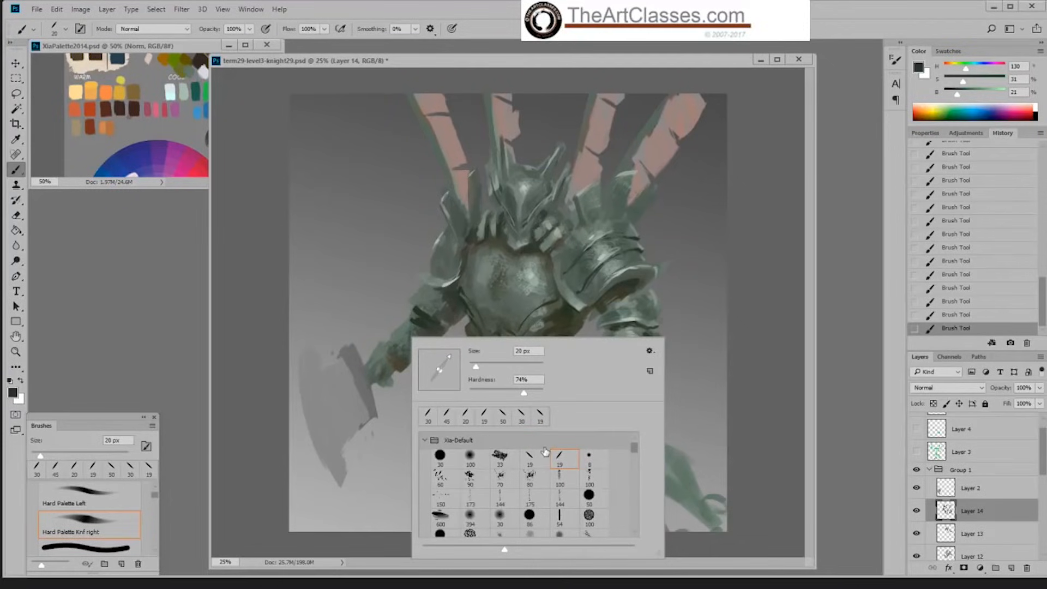
{"action": "left_click", "coordinate": [539, 464]}
{"action": "key", "text": "Return"}
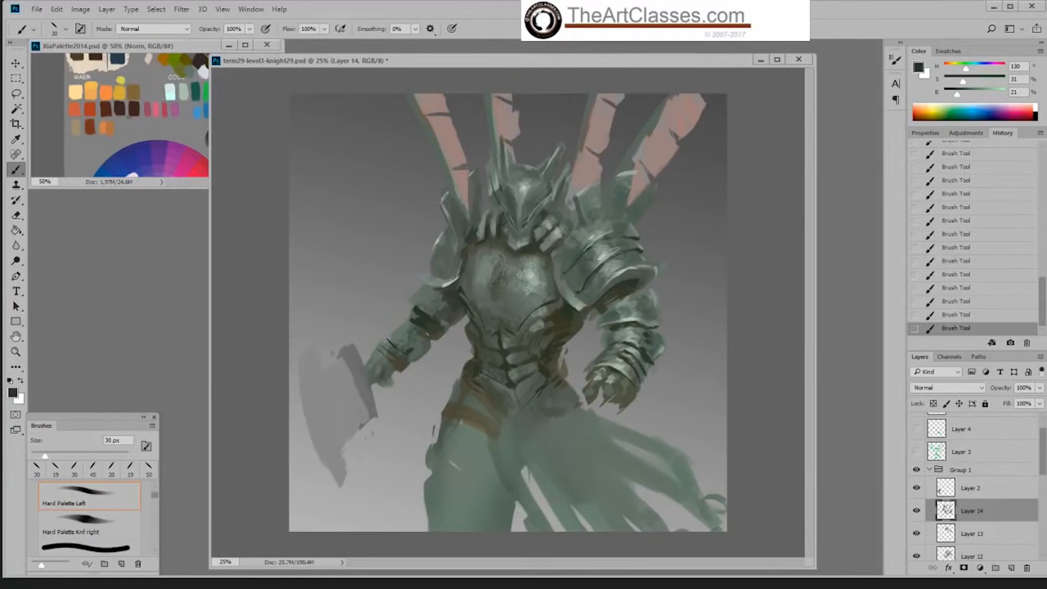
Step: Lighten the far forearm's plates with a 40 px brush in sampled grey-green at 53% brightness
{"action": "key", "text": "bracketleft"}
{"action": "left_click", "coordinate": [443, 276], "text": "alt"}
{"action": "key", "text": "bracketright"}
{"action": "key", "text": "bracketright"}
{"action": "key", "text": "bracketright"}
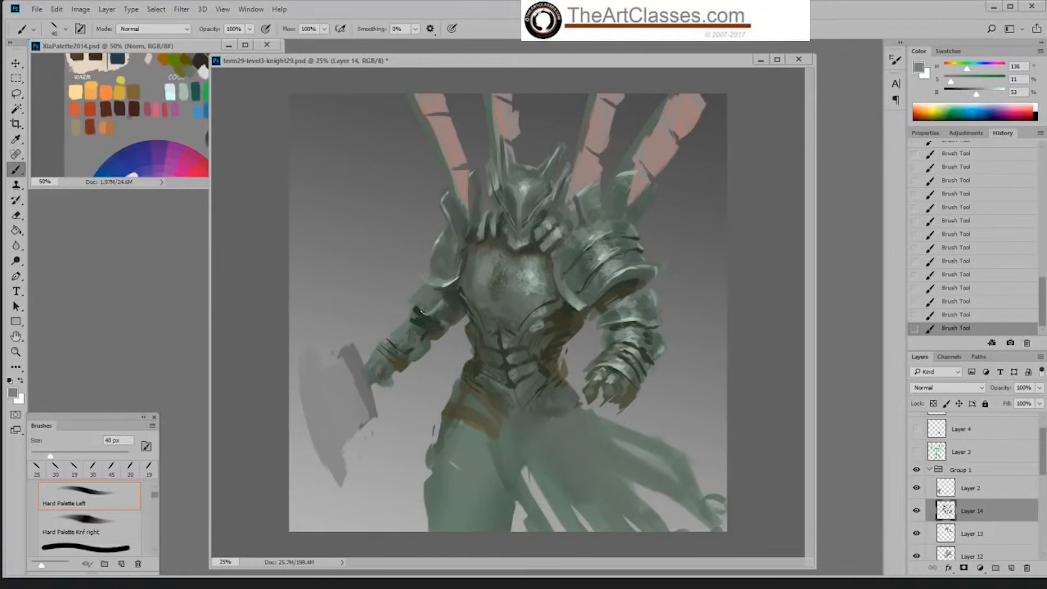
{"action": "left_click_drag", "start_coordinate": [401, 349], "coordinate": [419, 334]}
{"action": "left_click", "coordinate": [402, 356]}
Step: Deepen the gaps around the far elbow and upper arm in sampled dark greens at 22% and 21% brightness
{"action": "left_click", "coordinate": [436, 323], "text": "alt"}
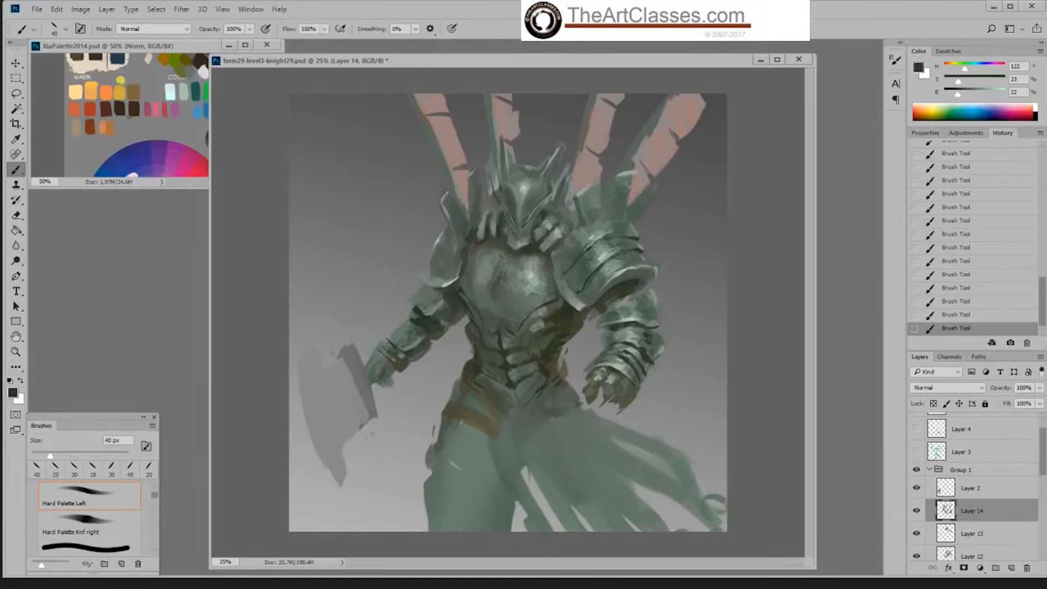
{"action": "left_click", "coordinate": [431, 325], "text": "alt"}
{"action": "left_click", "coordinate": [465, 295], "text": "alt"}
{"action": "left_click_drag", "start_coordinate": [431, 320], "coordinate": [448, 307]}
{"action": "left_click", "coordinate": [464, 312], "text": "alt"}
{"action": "left_click", "coordinate": [432, 326], "text": "alt"}
{"action": "left_click", "coordinate": [424, 322], "text": "alt"}
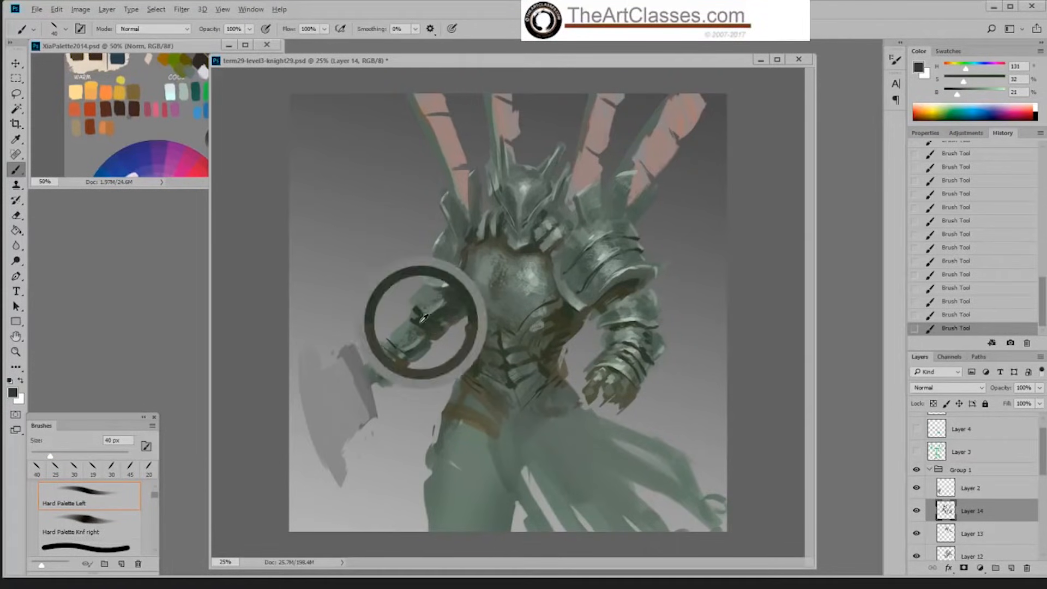
Step: Highlight the far elbow plate's edge at 76% brightness with the Hard Palette Knf right brush at 30 px
{"action": "left_click", "coordinate": [448, 289], "text": "alt"}
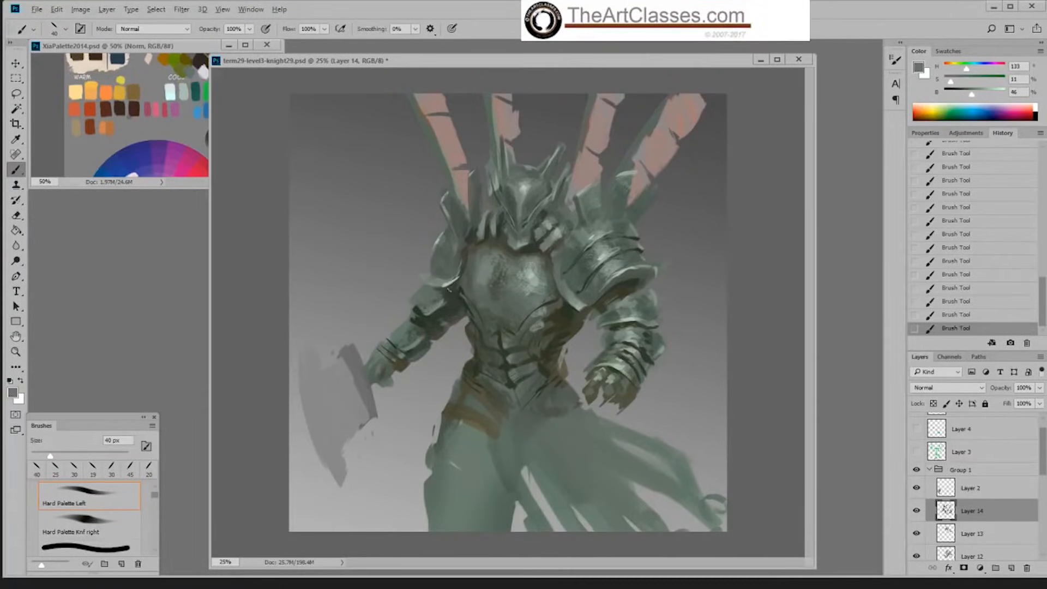
{"action": "left_click", "coordinate": [453, 278], "text": "alt"}
{"action": "right_click", "coordinate": [494, 273]}
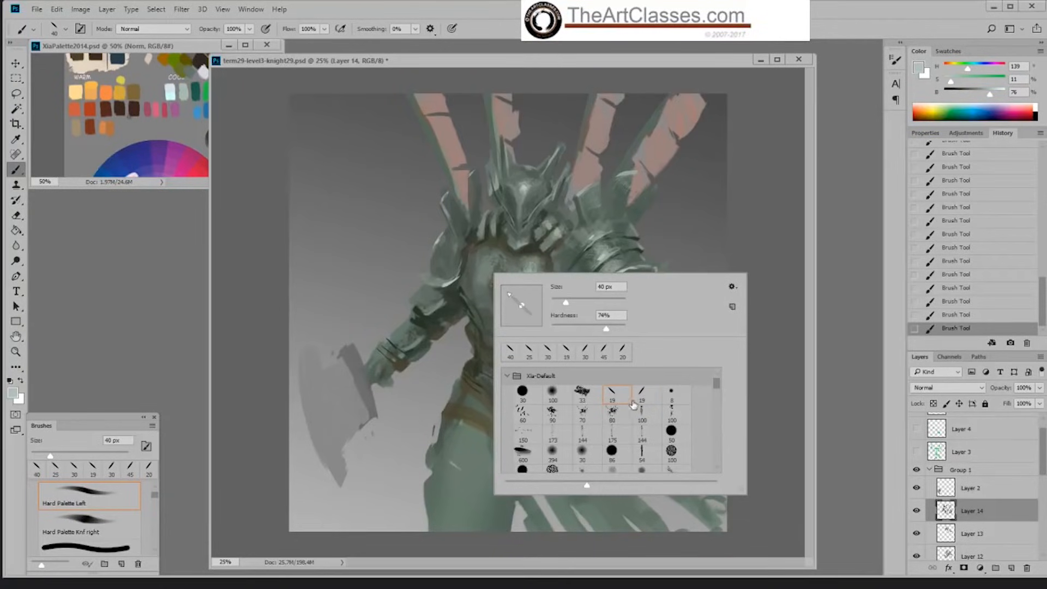
{"action": "left_click", "coordinate": [642, 394]}
{"action": "left_click", "coordinate": [414, 320]}
{"action": "key", "text": "bracketright"}
{"action": "key", "text": "bracketright"}
{"action": "key", "text": "bracketright"}
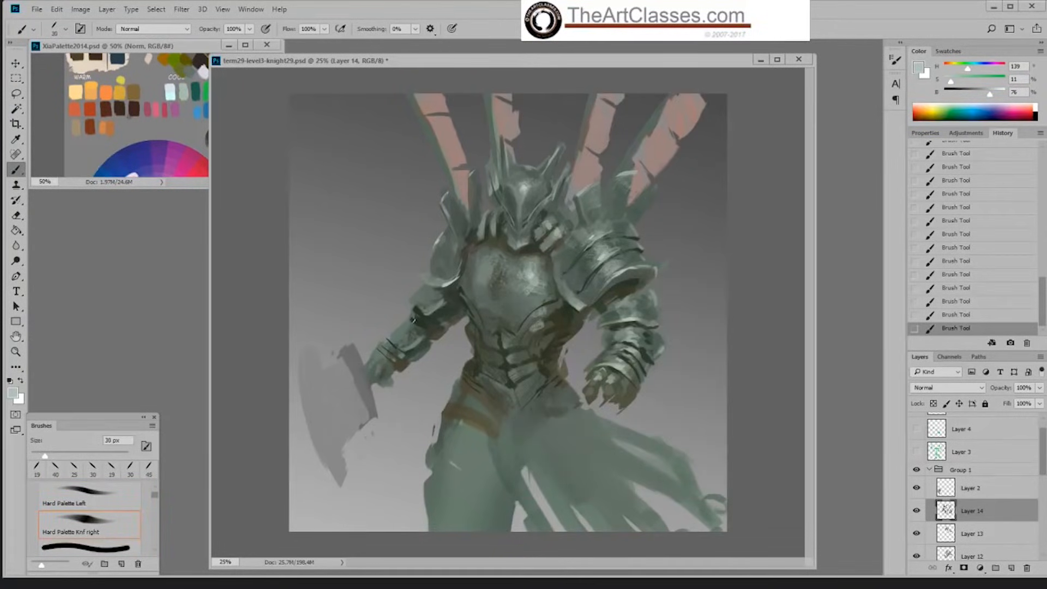
{"action": "left_click_drag", "start_coordinate": [413, 321], "coordinate": [423, 315]}
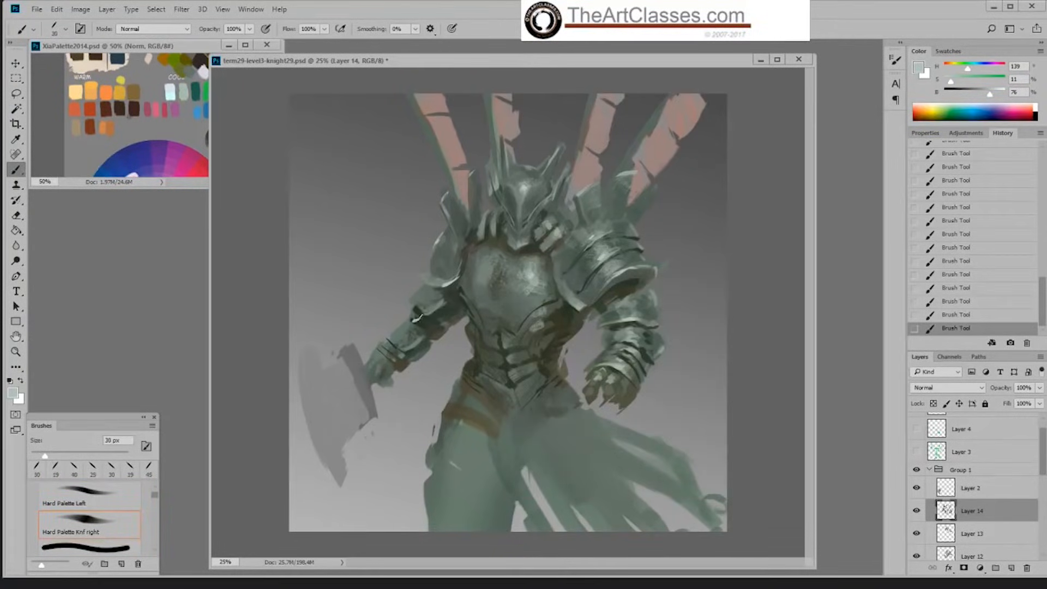
{"action": "left_click", "coordinate": [925, 317]}
{"action": "left_click_drag", "start_coordinate": [426, 312], "coordinate": [444, 303]}
Step: Soften the far elbow plate's surface in sampled grey-green at 51% brightness
{"action": "left_click", "coordinate": [443, 304], "text": "alt"}
{"action": "left_click", "coordinate": [444, 305], "text": "alt"}
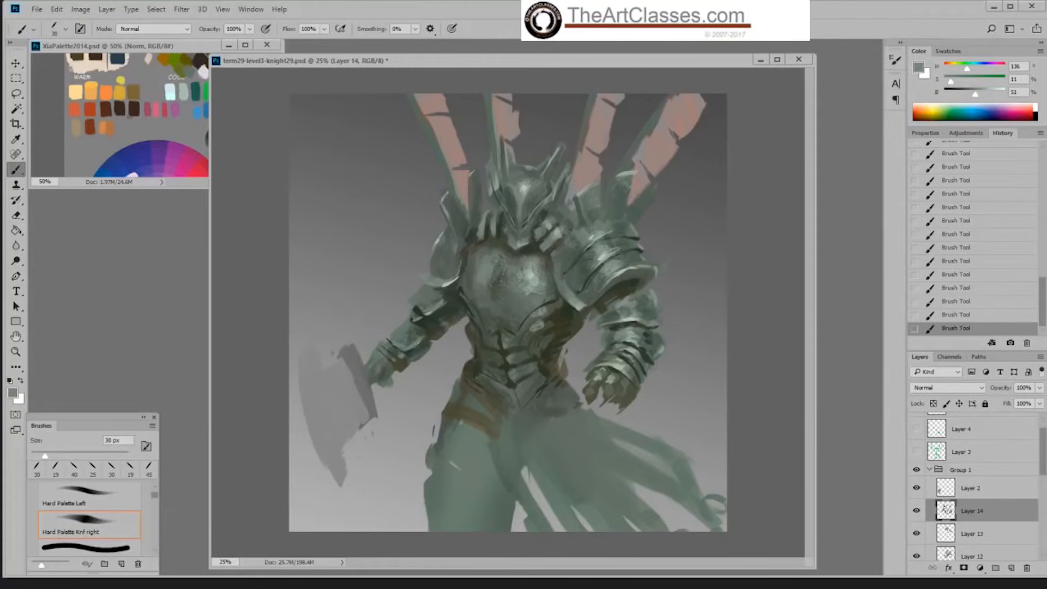
{"action": "left_click", "coordinate": [434, 312], "text": "alt"}
{"action": "left_click", "coordinate": [435, 309], "text": "alt"}
Step: Shade the far fist in sampled dark green at 22% brightness with the Hard Palette Left brush enlarged to 50 px
{"action": "left_click", "coordinate": [431, 324], "text": "alt"}
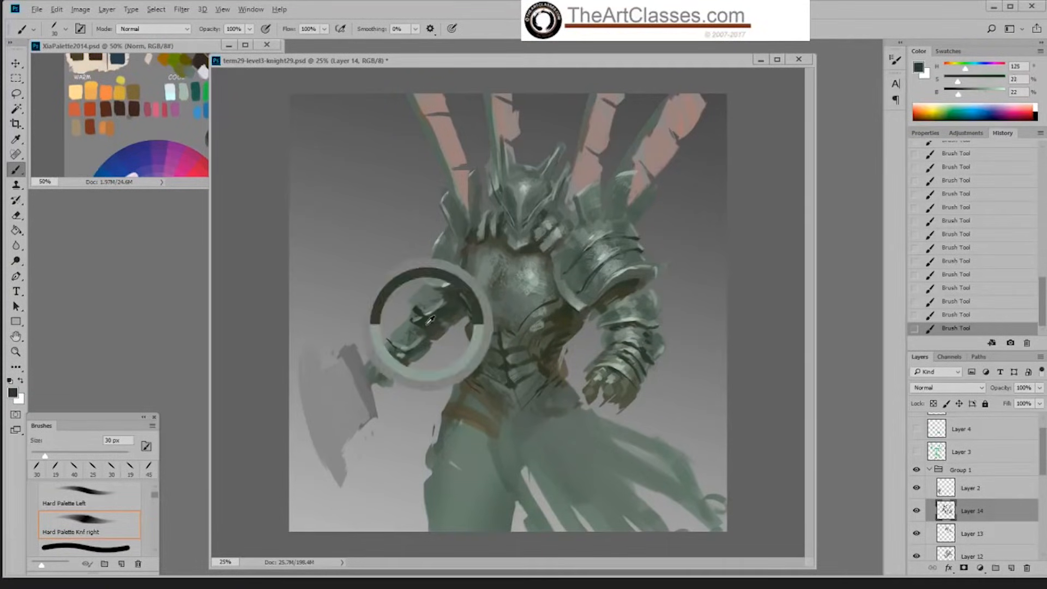
{"action": "right_click", "coordinate": [420, 333]}
{"action": "double_click", "coordinate": [531, 456]}
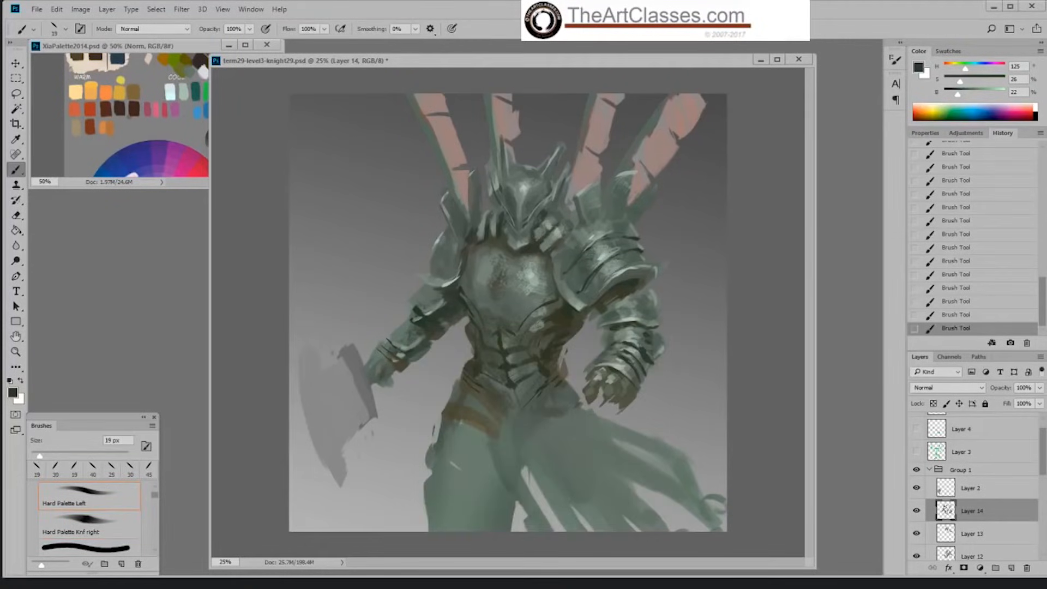
{"action": "key", "text": "bracketright"}
{"action": "key", "text": "bracketright"}
{"action": "key", "text": "bracketright"}
{"action": "key", "text": "bracketright"}
{"action": "key", "text": "bracketright"}
{"action": "key", "text": "bracketright"}
{"action": "key", "text": "bracketright"}
{"action": "left_click_drag", "start_coordinate": [373, 373], "coordinate": [384, 379]}
Step: Shape the fingers of the far fist in sampled dark brown at 28% brightness
{"action": "left_click", "coordinate": [385, 356], "text": "alt"}
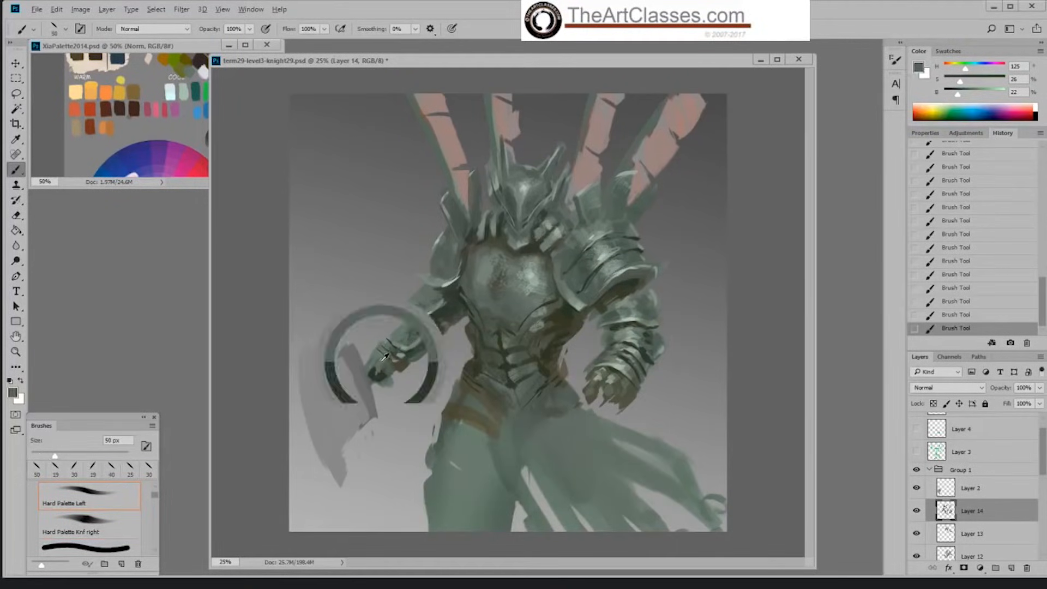
{"action": "left_click", "coordinate": [398, 367], "text": "alt"}
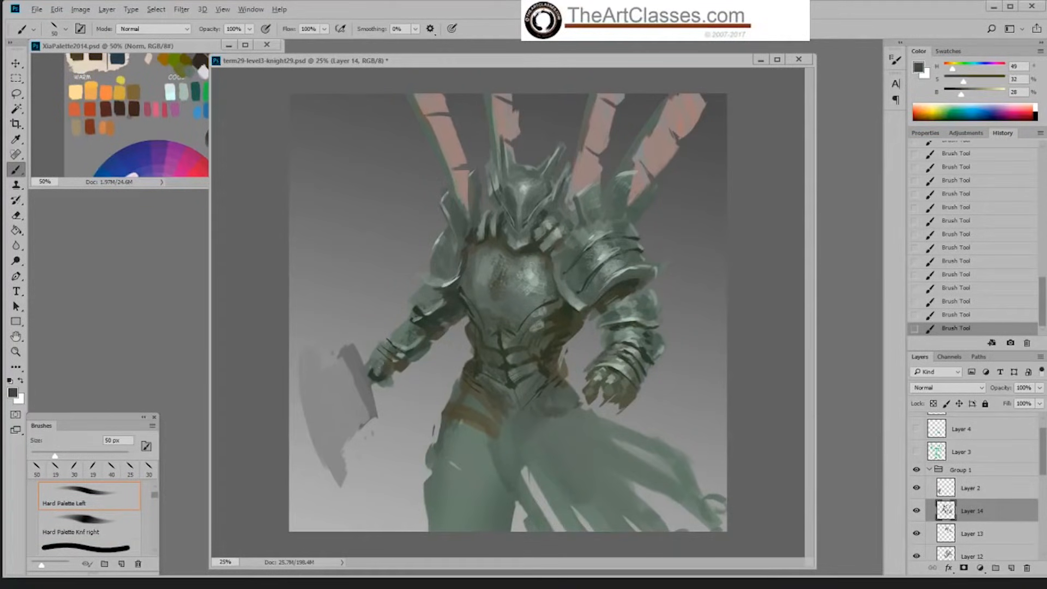
{"action": "left_click", "coordinate": [382, 374], "text": "alt"}
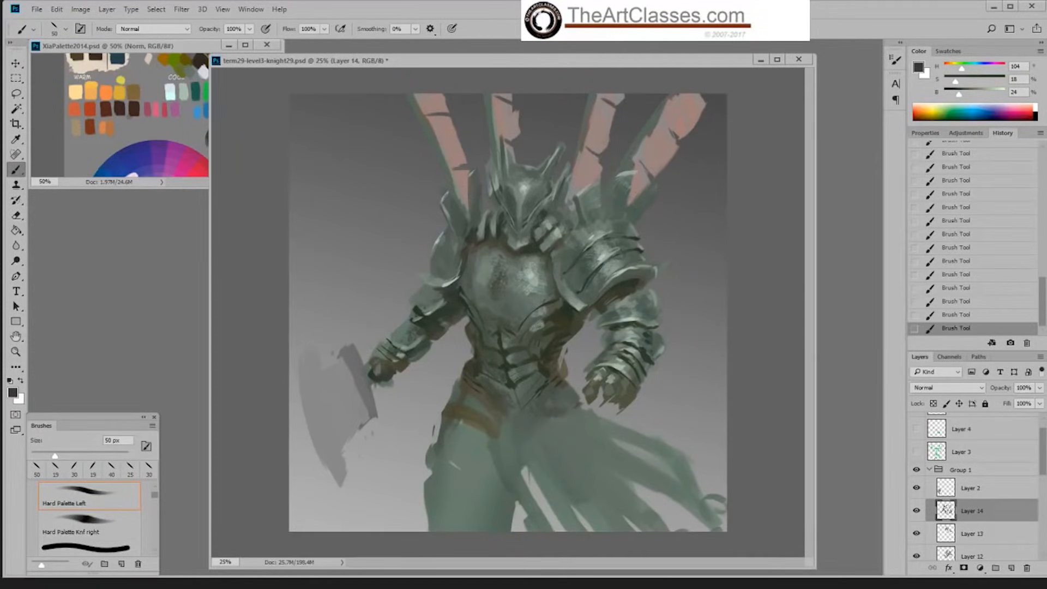
Step: Add a new layer for the armor, with sampled grey-green at 72% brightness and the Sampled Brush 2 13 brush chosen
{"action": "left_click", "coordinate": [534, 275], "text": "alt"}
{"action": "left_click", "coordinate": [987, 95]}
{"action": "right_click", "coordinate": [596, 297]}
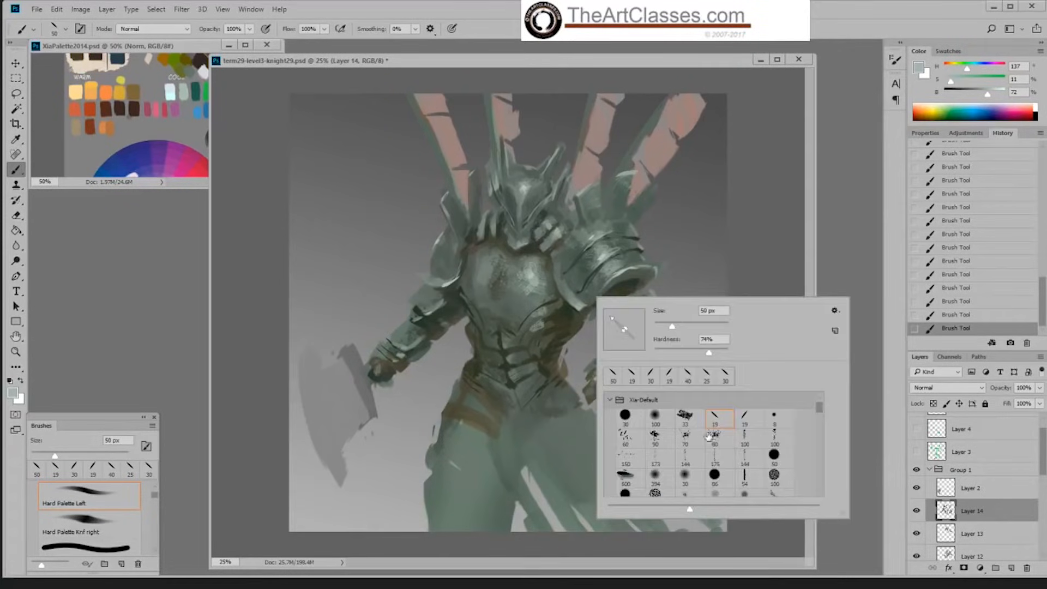
{"action": "left_click", "coordinate": [712, 434]}
{"action": "key", "text": "Return"}
{"action": "left_click", "coordinate": [1012, 568]}
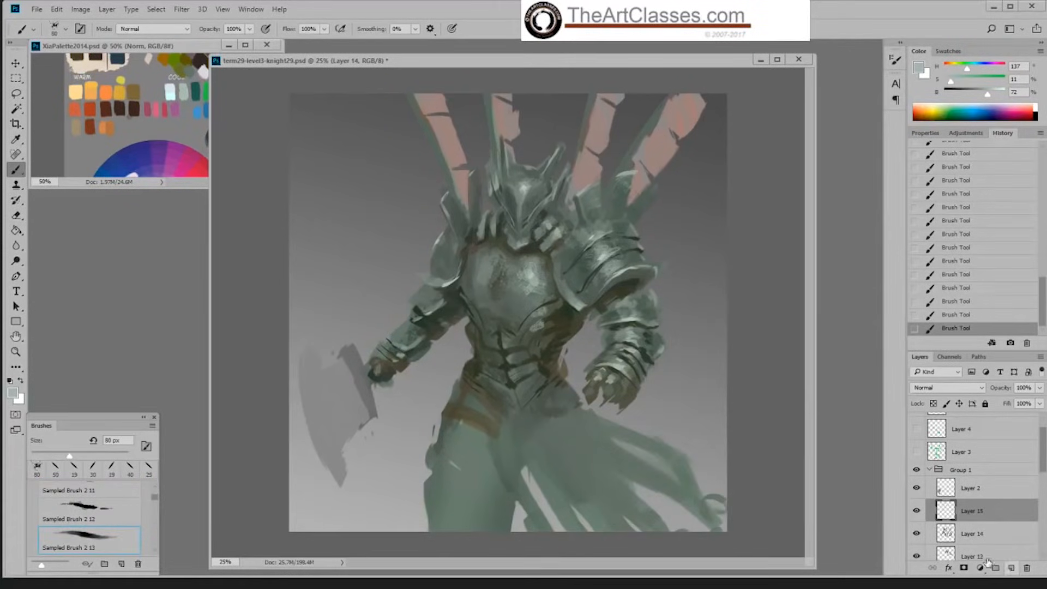
Step: Texture the breastplate with light grey-green dabs, enlarging the Sampled Brush 2 13 brush to 150 px
{"action": "key", "text": "bracketright"}
{"action": "key", "text": "bracketright"}
{"action": "left_click", "coordinate": [526, 274]}
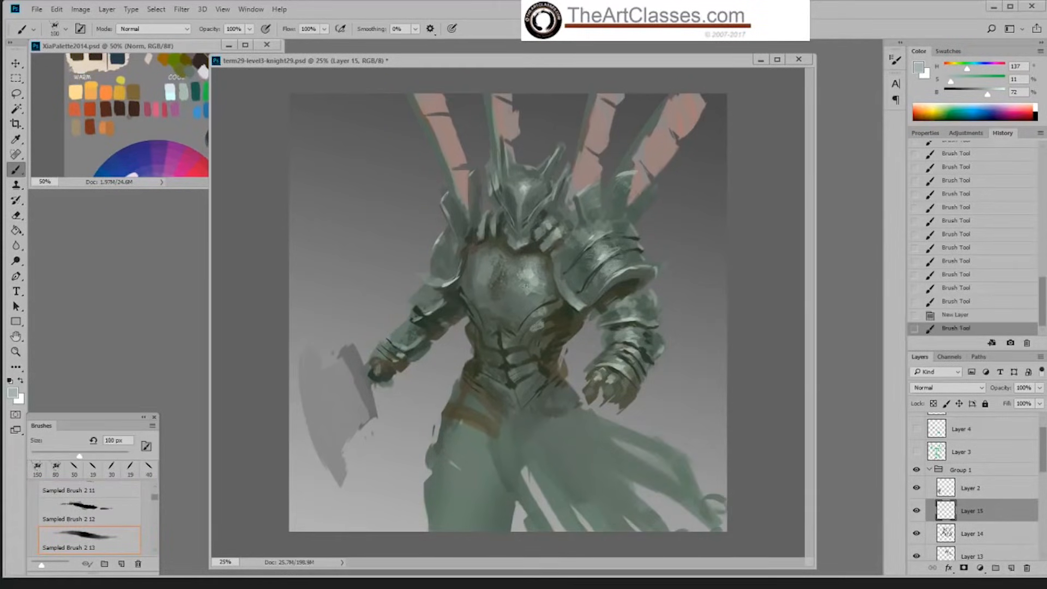
{"action": "left_click", "coordinate": [527, 286]}
{"action": "key", "text": "bracketright"}
{"action": "key", "text": "bracketright"}
{"action": "left_click", "coordinate": [540, 291]}
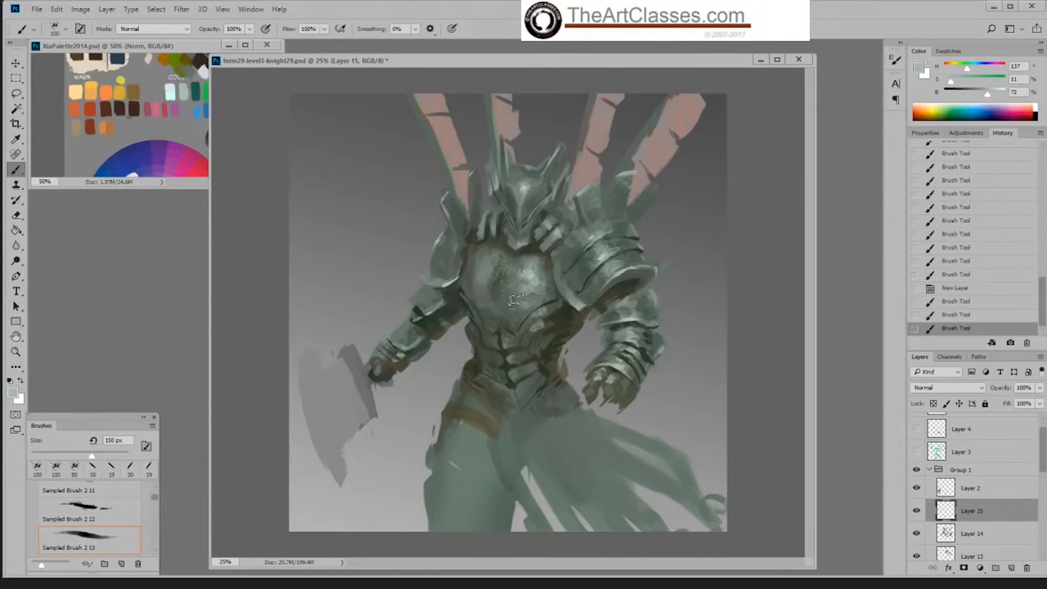
{"action": "left_click", "coordinate": [542, 324]}
{"action": "left_click", "coordinate": [509, 298]}
{"action": "left_click", "coordinate": [525, 322]}
{"action": "left_click", "coordinate": [498, 292]}
{"action": "left_click", "coordinate": [546, 357]}
Step: Refine the upper edge of the far shoulder guard in sampled grey-green with the Hard Palette Left brush at 50 px
{"action": "right_click", "coordinate": [524, 357]}
{"action": "left_click", "coordinate": [652, 483]}
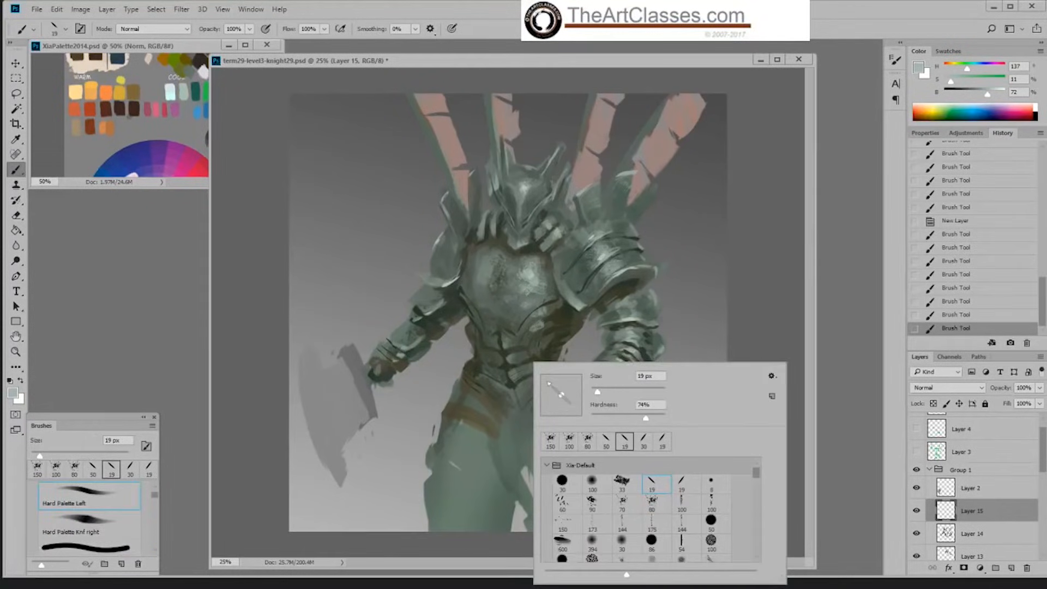
{"action": "left_click", "coordinate": [537, 276]}
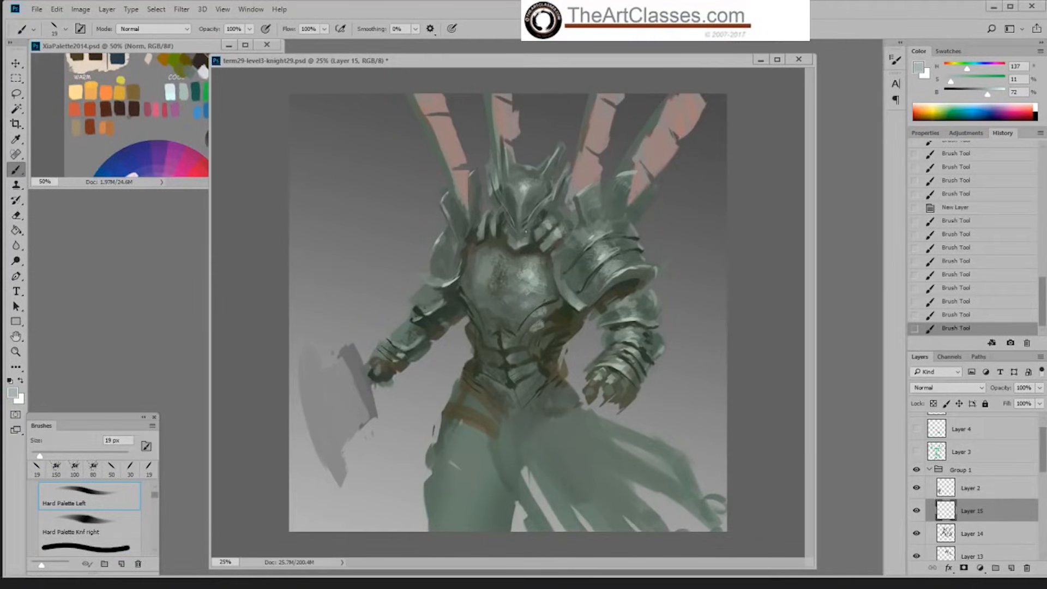
{"action": "left_click", "coordinate": [530, 197], "text": "alt"}
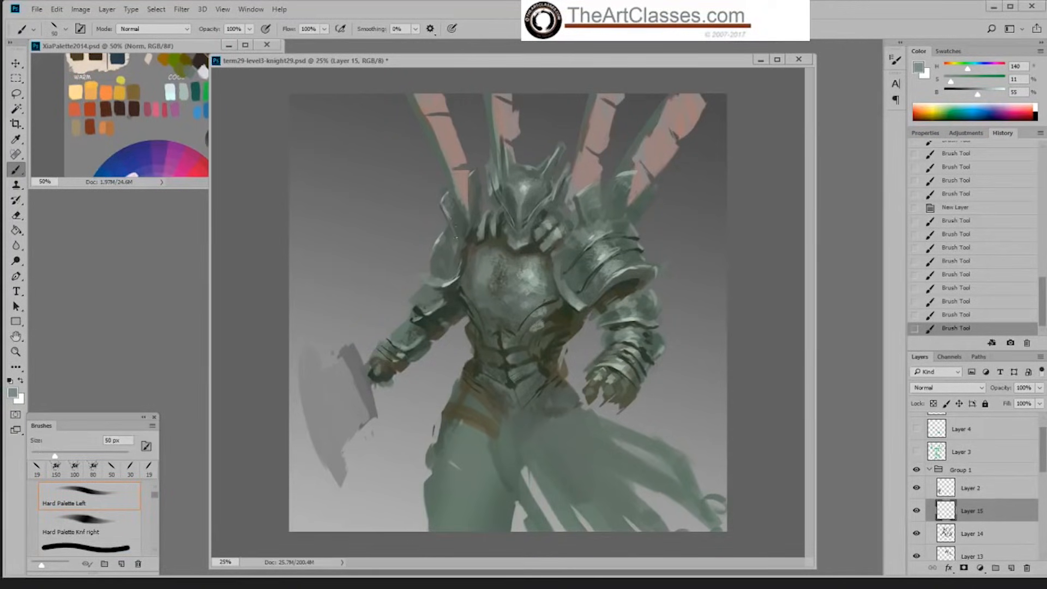
{"action": "left_click_drag", "start_coordinate": [457, 232], "coordinate": [462, 236]}
{"action": "left_click_drag", "start_coordinate": [457, 214], "coordinate": [464, 235]}
Step: Highlight the helmet in light grey-green at 84% brightness with the Hard Palette Left brush at 35 px
{"action": "left_click", "coordinate": [530, 185], "text": "alt"}
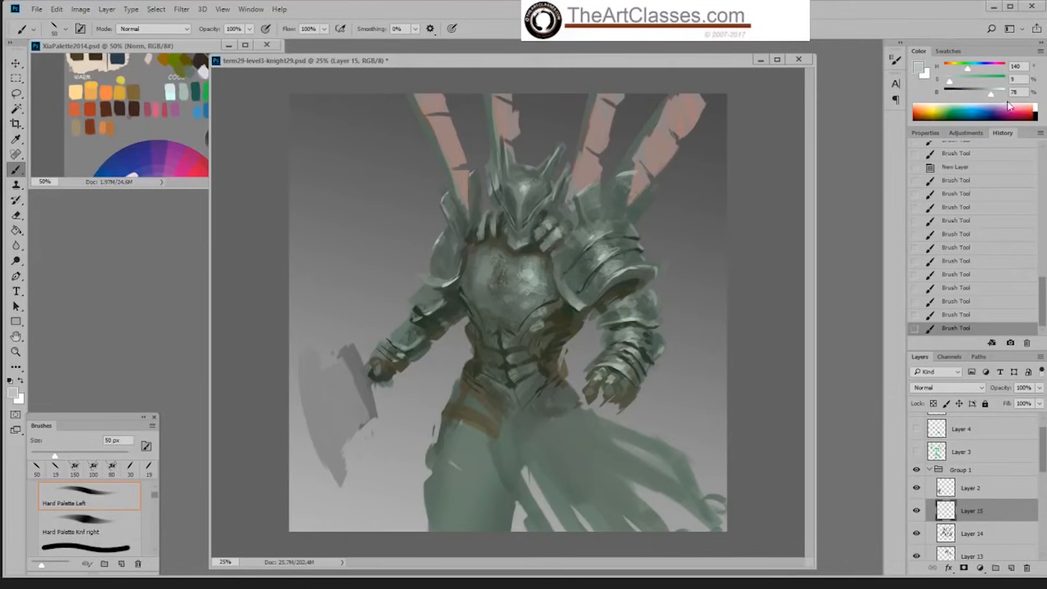
{"action": "left_click_drag", "start_coordinate": [995, 96], "coordinate": [990, 96]}
{"action": "left_click_drag", "start_coordinate": [522, 191], "coordinate": [523, 193]}
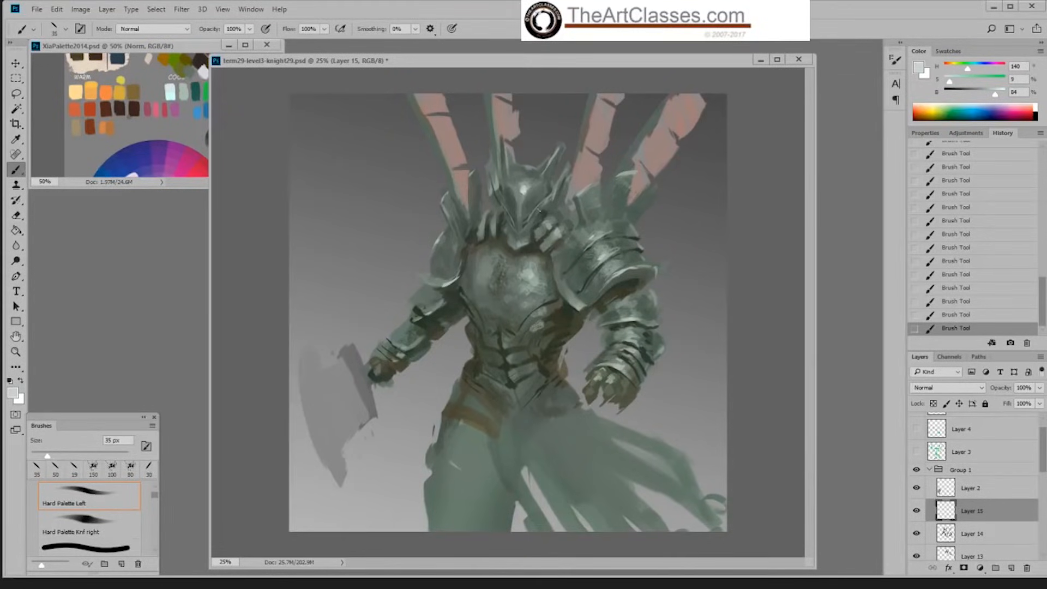
Step: Sharpen the helmet's light edges with the Hard Palette Knf right brush at 25 px
{"action": "right_click", "coordinate": [565, 194]}
{"action": "double_click", "coordinate": [715, 313]}
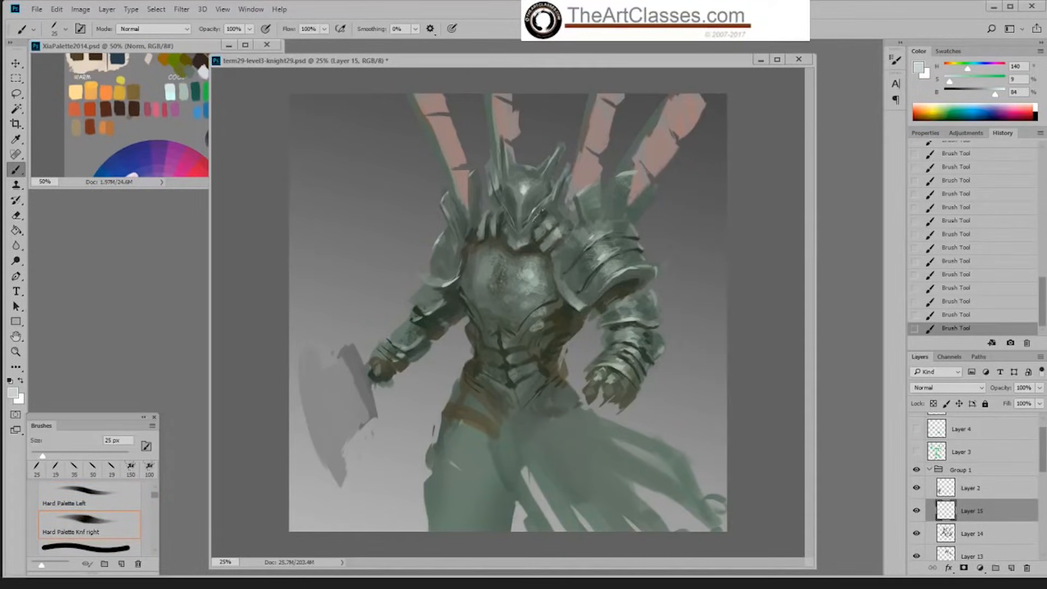
{"action": "right_click", "coordinate": [555, 202]}
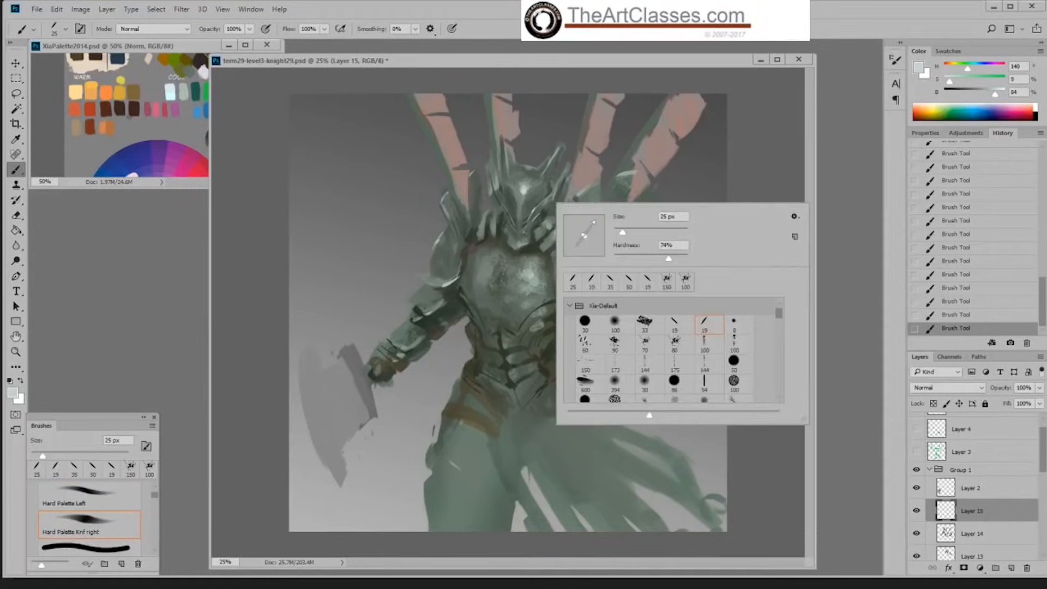
{"action": "key", "text": "Escape"}
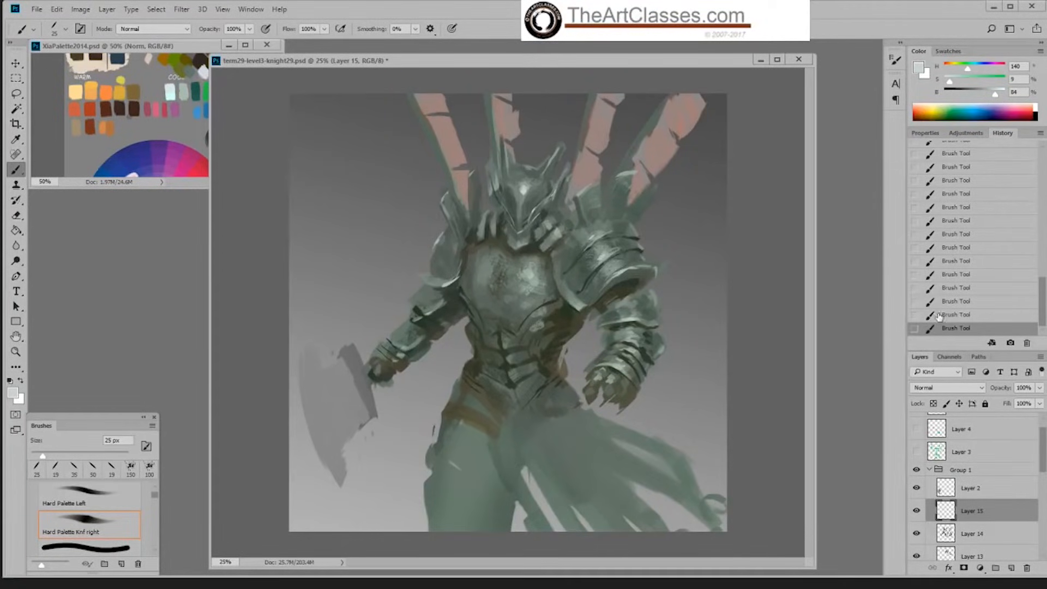
{"action": "key", "text": "ctrl+z"}
{"action": "key", "text": "ctrl+shift+z"}
Step: Brush soft light onto the armor at 89% brightness with the Default Soft round brush enlarged to 400 px
{"action": "left_click_drag", "start_coordinate": [996, 95], "coordinate": [999, 96]}
{"action": "right_click", "coordinate": [541, 237]}
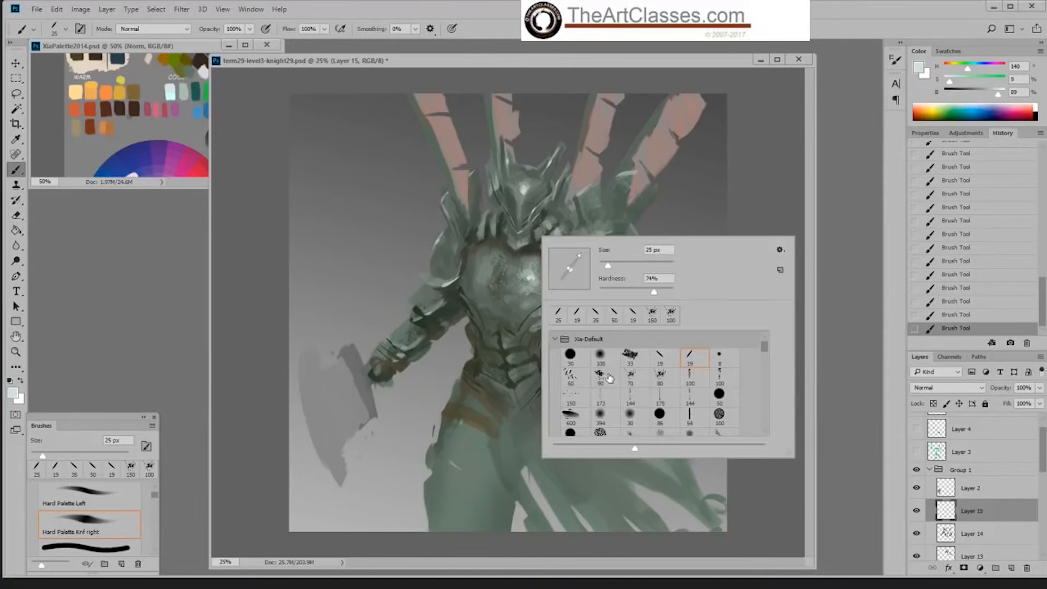
{"action": "left_click", "coordinate": [608, 379]}
{"action": "key", "text": "Return"}
{"action": "key", "text": "bracketright"}
{"action": "key", "text": "bracketright"}
{"action": "key", "text": "bracketright"}
{"action": "key", "text": "bracketright"}
{"action": "key", "text": "bracketright"}
{"action": "key", "text": "bracketright"}
{"action": "key", "text": "bracketright"}
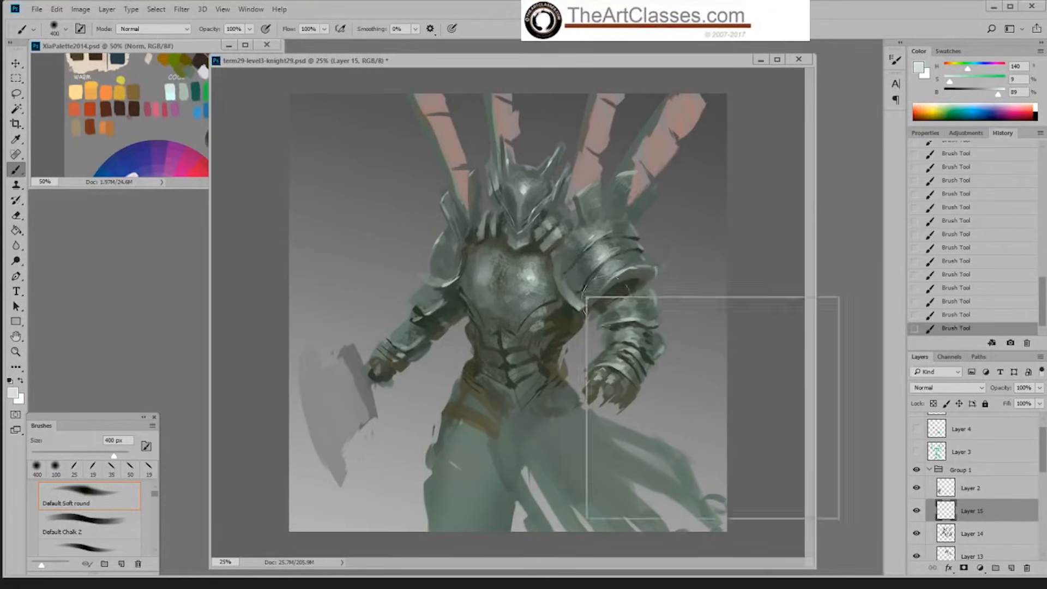
Step: Try to texture the near shoulder guard's lower tip with the Sampled Brush 2 13 brush at 125 px
{"action": "right_click", "coordinate": [587, 298]}
{"action": "left_click", "coordinate": [705, 437]}
{"action": "left_click", "coordinate": [753, 290]}
{"action": "key", "text": "bracketright"}
{"action": "key", "text": "bracketright"}
{"action": "key", "text": "bracketright"}
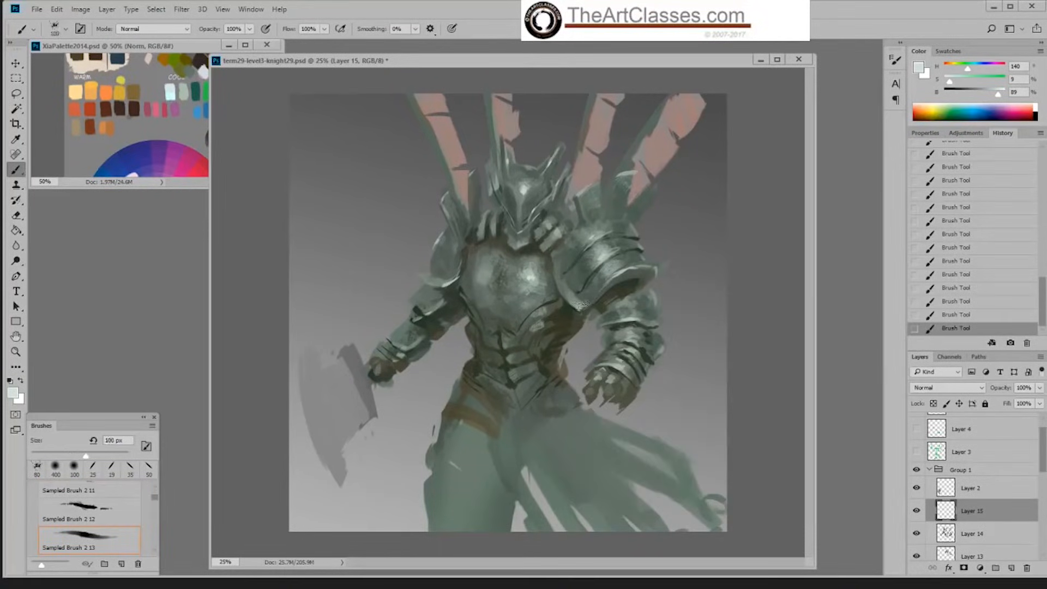
{"action": "left_click", "coordinate": [581, 303]}
{"action": "left_click", "coordinate": [960, 317]}
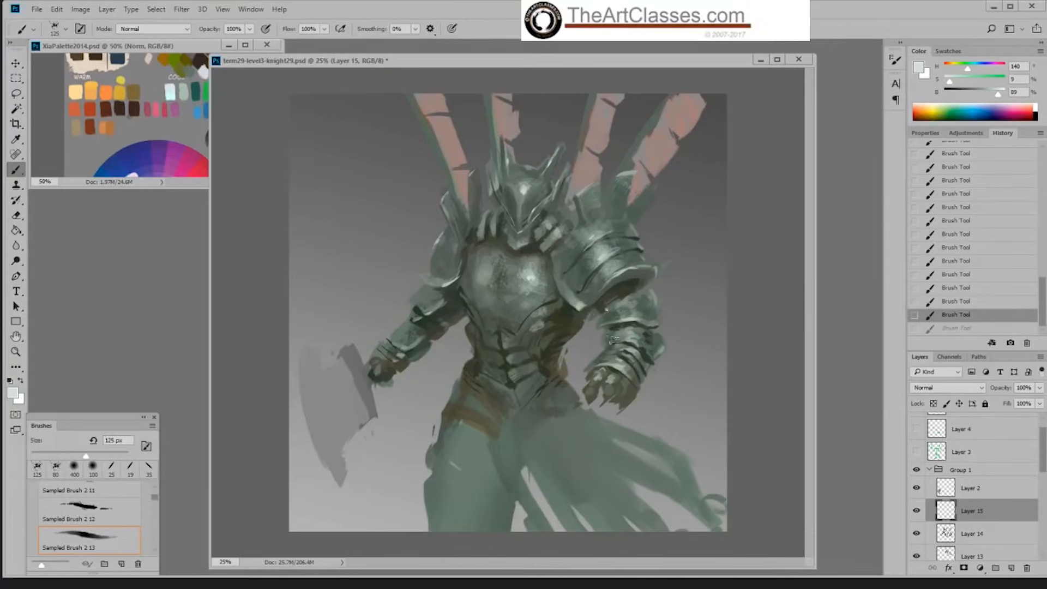
Step: Highlight the near shoulder guard's lower tip with the Hard Palette Knf right brush, enlarging it to 80 px
{"action": "right_click", "coordinate": [577, 313]}
{"action": "left_click", "coordinate": [753, 428]}
{"action": "left_click", "coordinate": [747, 298]}
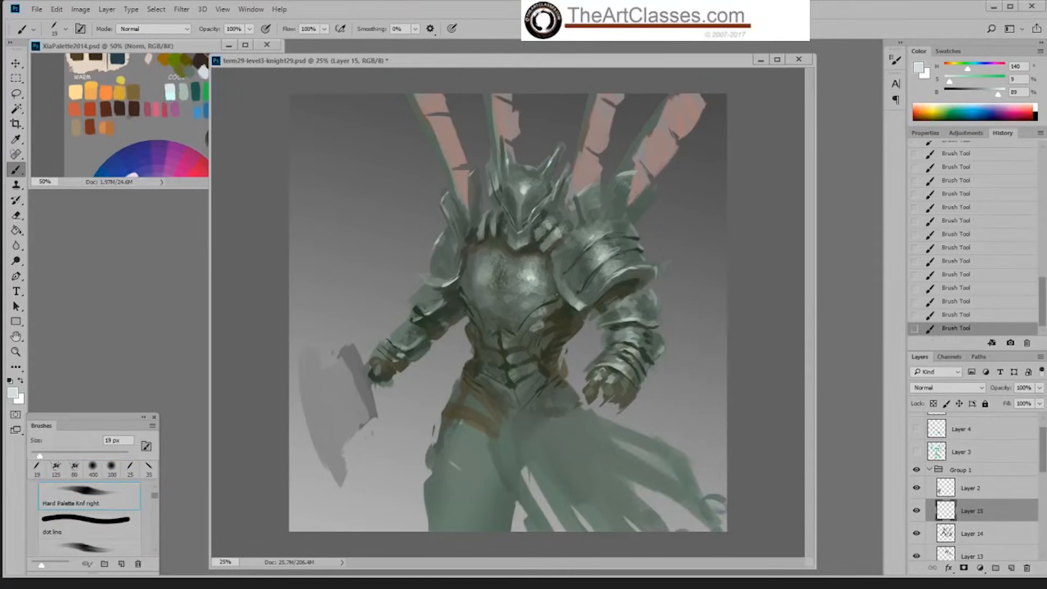
{"action": "left_click", "coordinate": [583, 300], "text": "alt"}
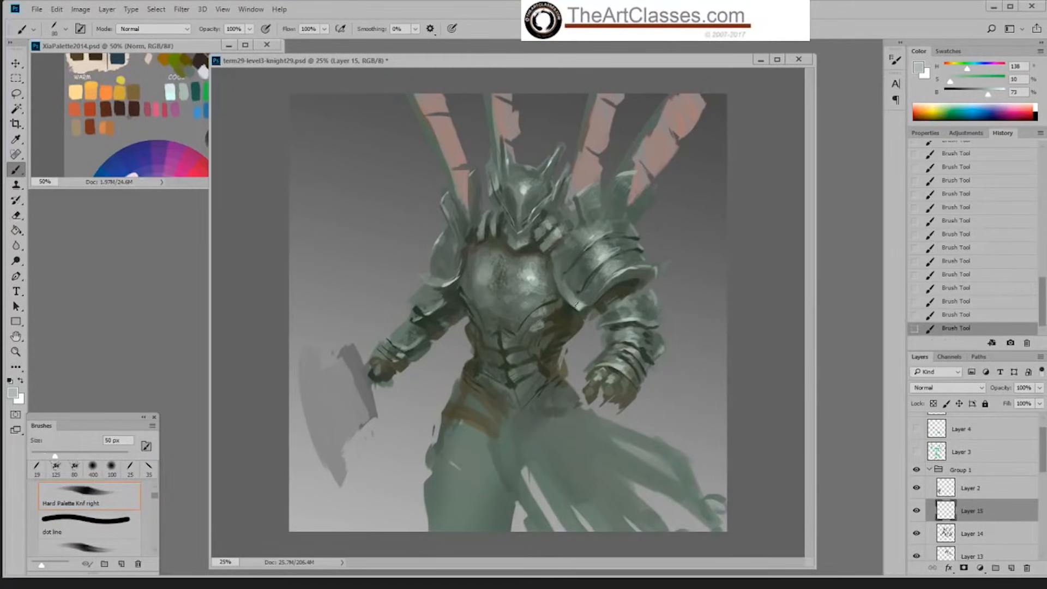
{"action": "key", "text": "bracketright"}
{"action": "key", "text": "bracketright"}
{"action": "key", "text": "bracketright"}
{"action": "left_click", "coordinate": [579, 296], "text": "alt"}
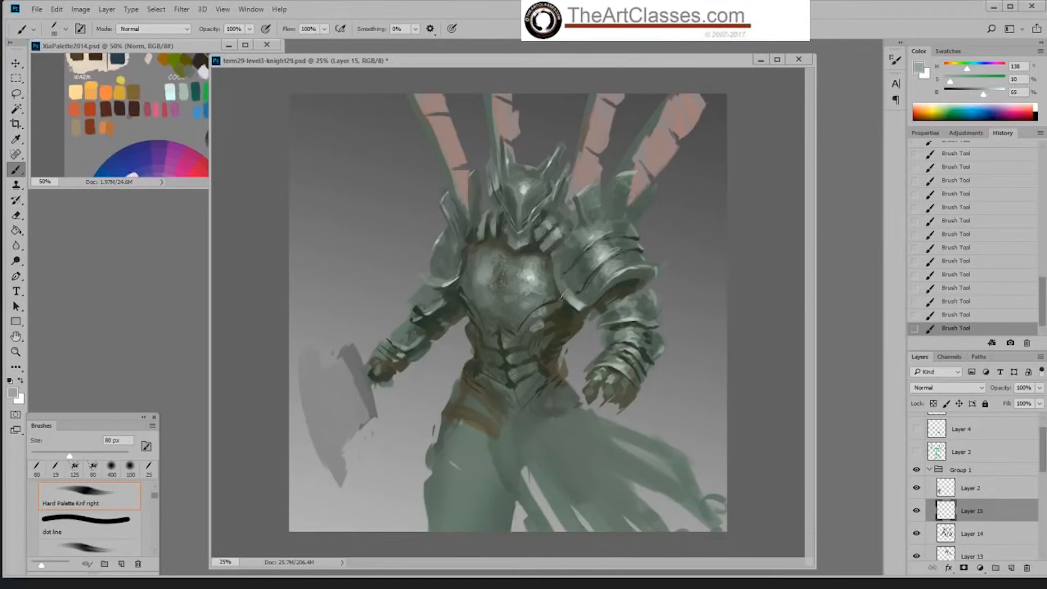
Step: Shade the near shoulder guard's lower edge in sampled dark greens with the Hard Palette Left brush at 45 px
{"action": "right_click", "coordinate": [576, 295]}
{"action": "left_click", "coordinate": [749, 274]}
{"action": "right_click", "coordinate": [661, 345]}
{"action": "double_click", "coordinate": [782, 461]}
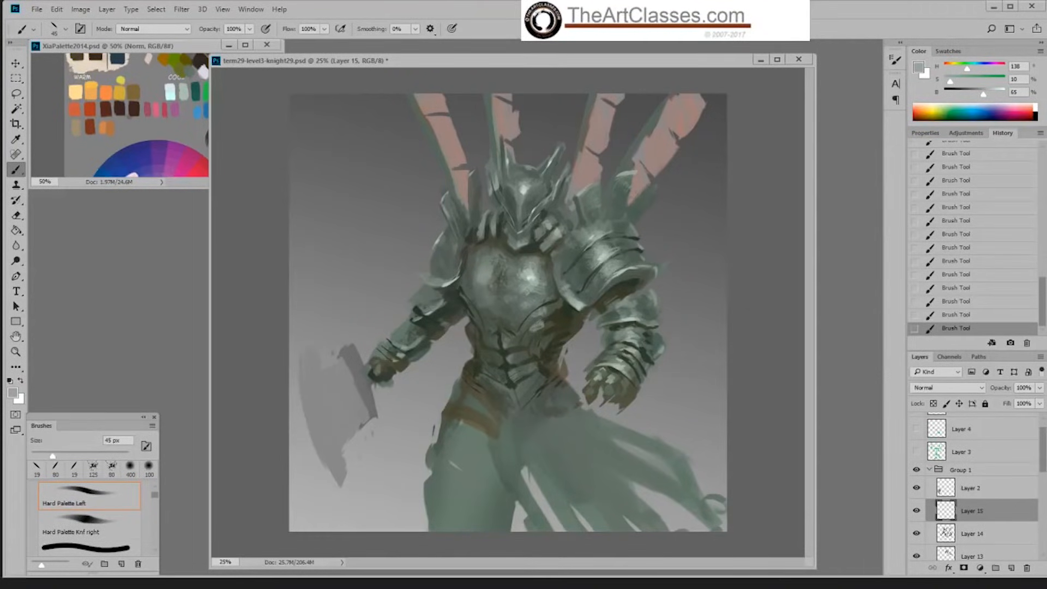
{"action": "left_click", "coordinate": [579, 277], "text": "alt"}
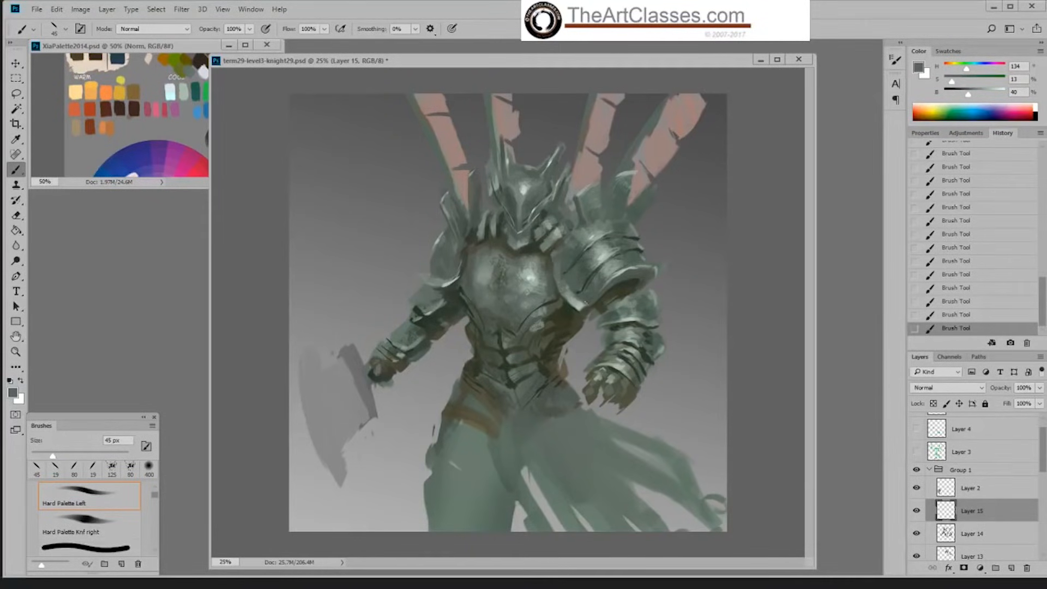
{"action": "left_click", "coordinate": [595, 292], "text": "alt"}
{"action": "left_click", "coordinate": [968, 315]}
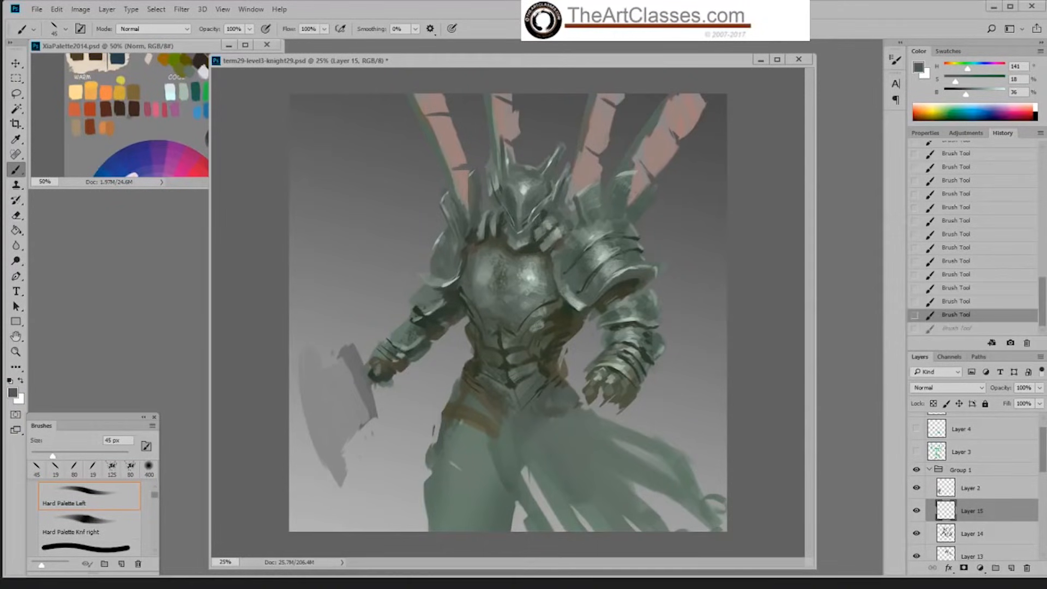
{"action": "left_click", "coordinate": [563, 298], "text": "alt"}
{"action": "left_click_drag", "start_coordinate": [562, 298], "coordinate": [580, 312]}
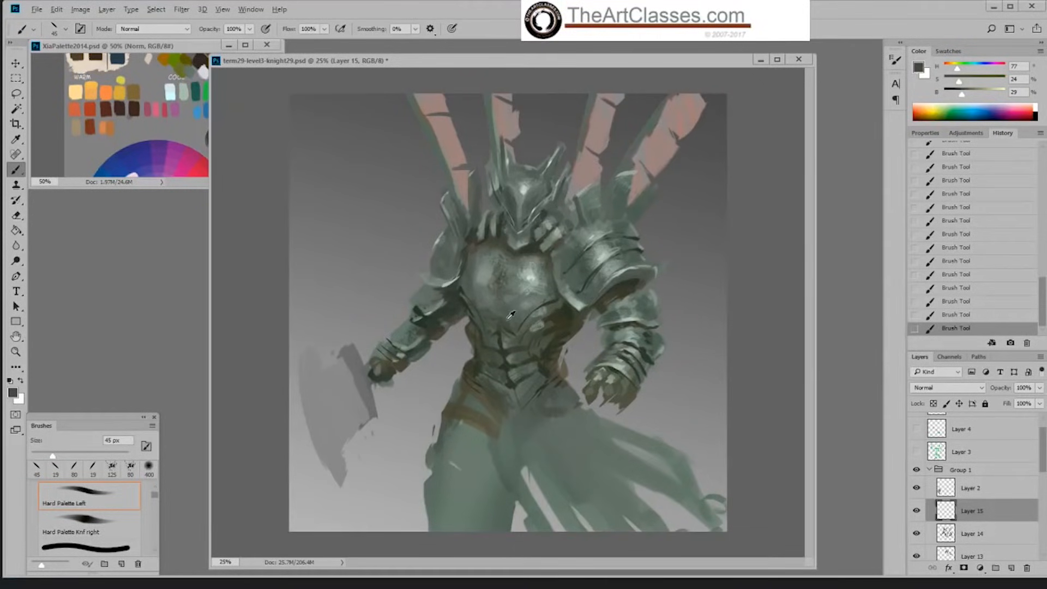
Step: Hatch a dark grey-green texture over the exposed thigh with the Sampled Brush 3 3 brush at 175 px
{"action": "left_click", "coordinate": [556, 365], "text": "alt"}
{"action": "right_click", "coordinate": [556, 363]}
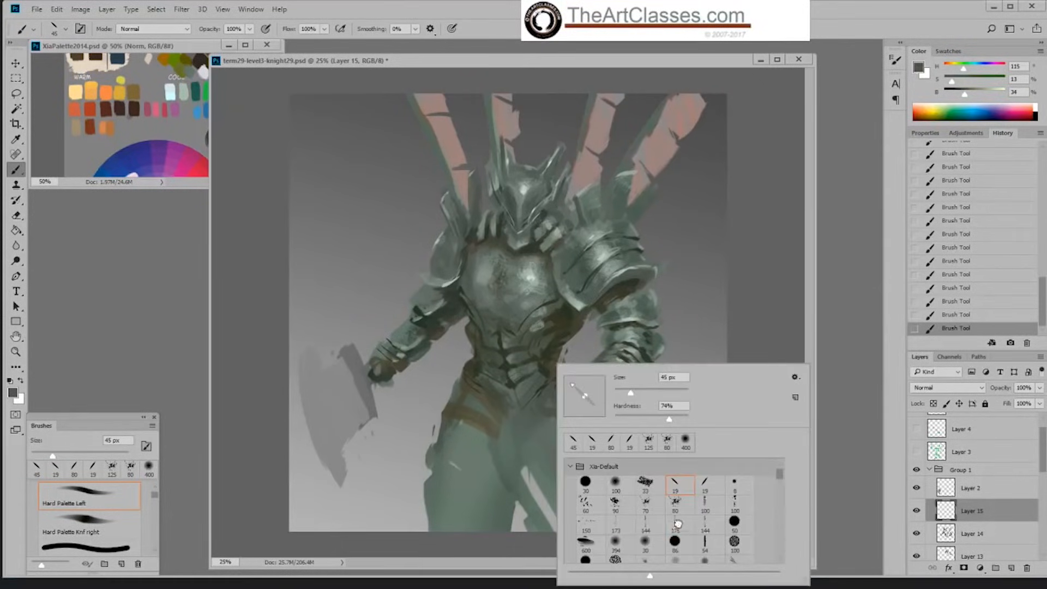
{"action": "double_click", "coordinate": [677, 522]}
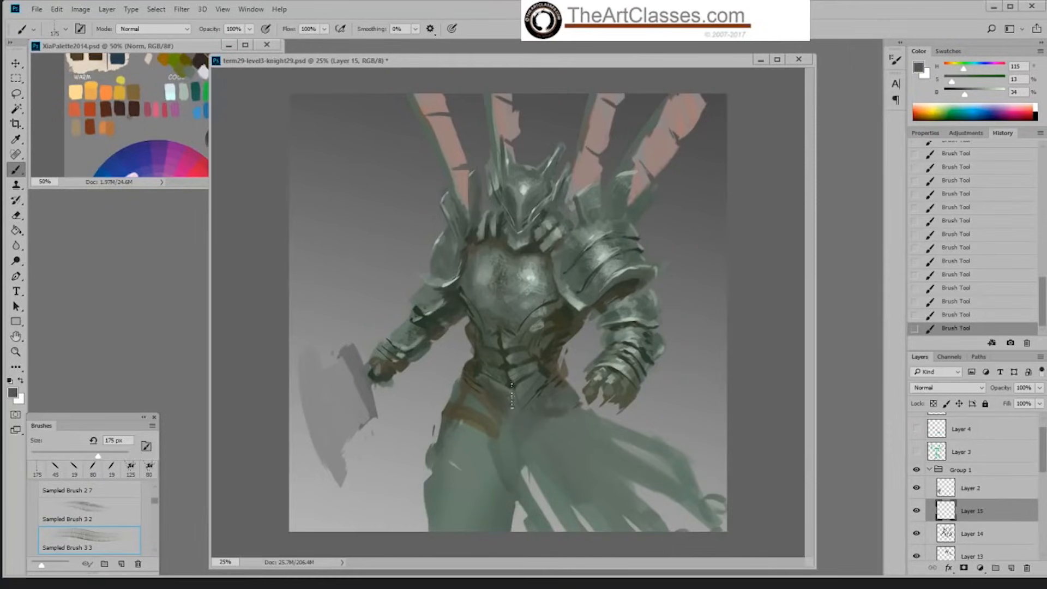
{"action": "left_click", "coordinate": [503, 395], "text": "alt"}
{"action": "mouse_move", "coordinate": [441, 515]}
{"action": "left_mouse_down"}
{"action": "mouse_move", "coordinate": [482, 475]}
{"action": "mouse_move", "coordinate": [455, 487]}
{"action": "mouse_move", "coordinate": [448, 479]}
{"action": "mouse_move", "coordinate": [470, 432]}
{"action": "left_mouse_up"}
{"action": "mouse_move", "coordinate": [467, 508]}
{"action": "left_mouse_down"}
{"action": "mouse_move", "coordinate": [451, 524]}
{"action": "mouse_move", "coordinate": [491, 524]}
{"action": "mouse_move", "coordinate": [480, 498]}
{"action": "left_mouse_up"}
Step: Add zigzag hatched highlights to the exposed thigh at 86% brightness with the Sampled Brush 3 3 brush reduced to 100 px
{"action": "left_click", "coordinate": [532, 278], "text": "alt"}
{"action": "key", "text": "bracketleft"}
{"action": "key", "text": "bracketleft"}
{"action": "key", "text": "bracketleft"}
{"action": "left_click_drag", "start_coordinate": [454, 483], "coordinate": [496, 446]}
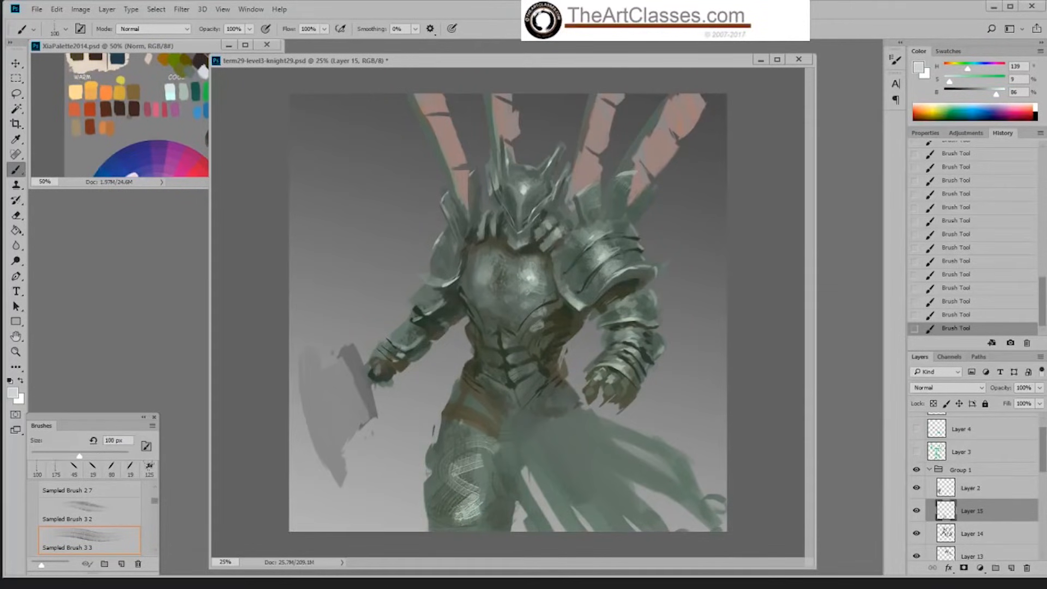
Step: Darken the exposed thigh's outer side in sampled dark olive at 23% brightness with the Sampled Brush 2 13 brush at up to 200 px
{"action": "right_click", "coordinate": [498, 451]}
{"action": "left_click", "coordinate": [632, 535]}
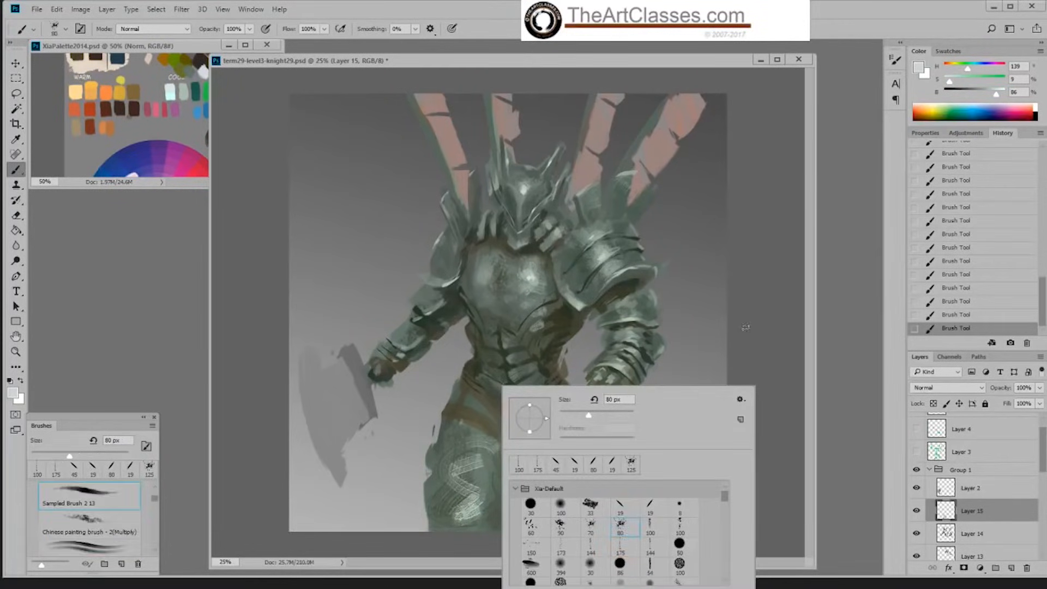
{"action": "left_click", "coordinate": [745, 328]}
{"action": "left_click", "coordinate": [477, 362], "text": "alt"}
{"action": "key", "text": "bracketright"}
{"action": "key", "text": "bracketright"}
{"action": "key", "text": "bracketright"}
{"action": "key", "text": "bracketright"}
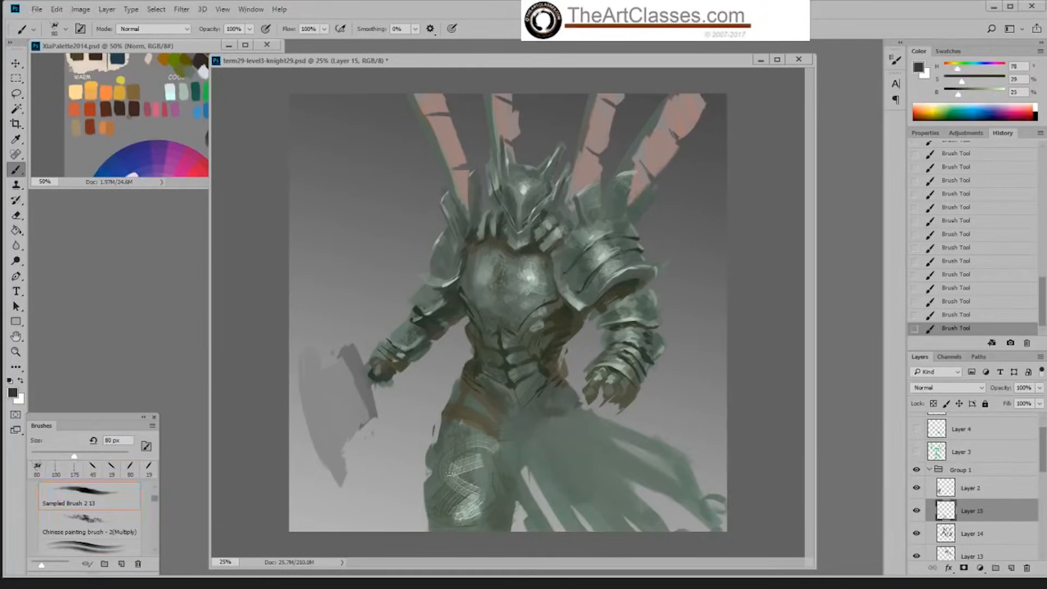
{"action": "key", "text": "bracketright"}
{"action": "key", "text": "bracketright"}
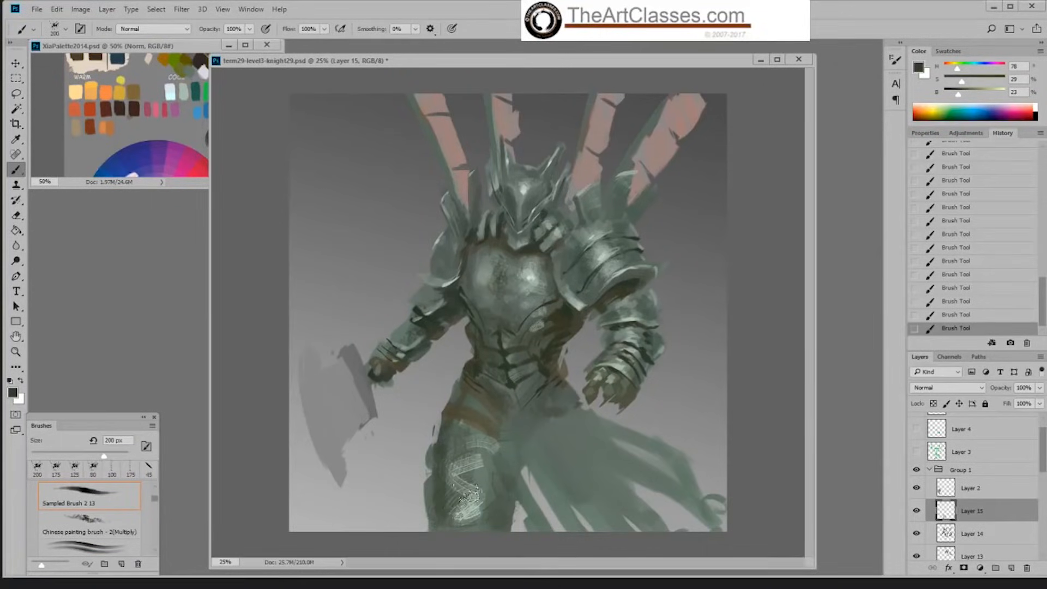
{"action": "key", "text": "bracketleft"}
{"action": "key", "text": "bracketleft"}
{"action": "key", "text": "bracketleft"}
{"action": "key", "text": "bracketleft"}
Step: Define the hip straps with dark olive-green strokes, enlarging the Hard Palette Left brush to 45 px
{"action": "right_click", "coordinate": [512, 386]}
{"action": "double_click", "coordinate": [623, 519]}
{"action": "key", "text": "bracketright"}
{"action": "key", "text": "bracketright"}
{"action": "key", "text": "bracketright"}
{"action": "key", "text": "bracketright"}
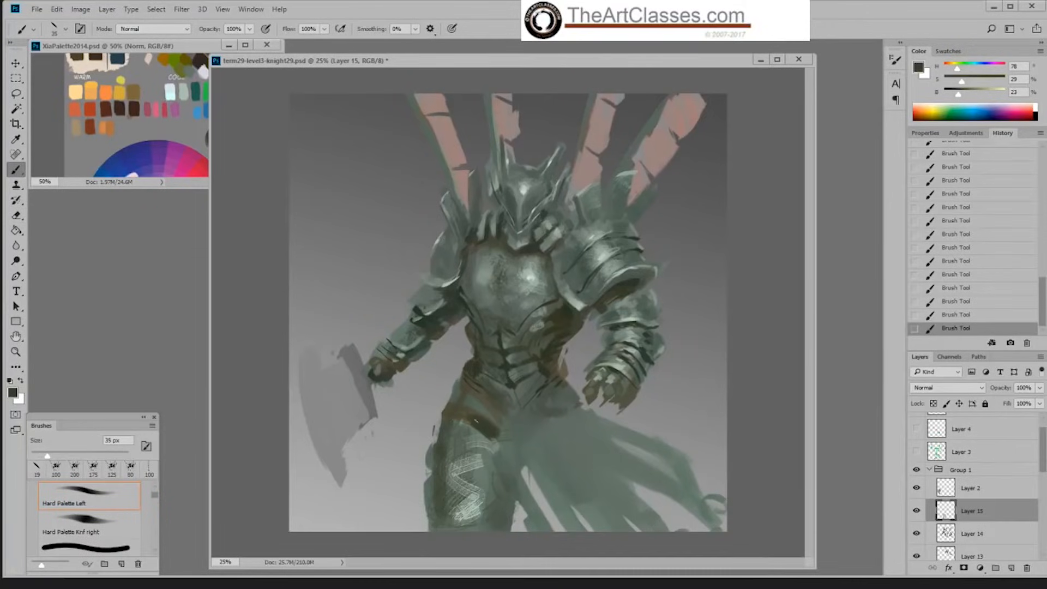
{"action": "key", "text": "bracketright"}
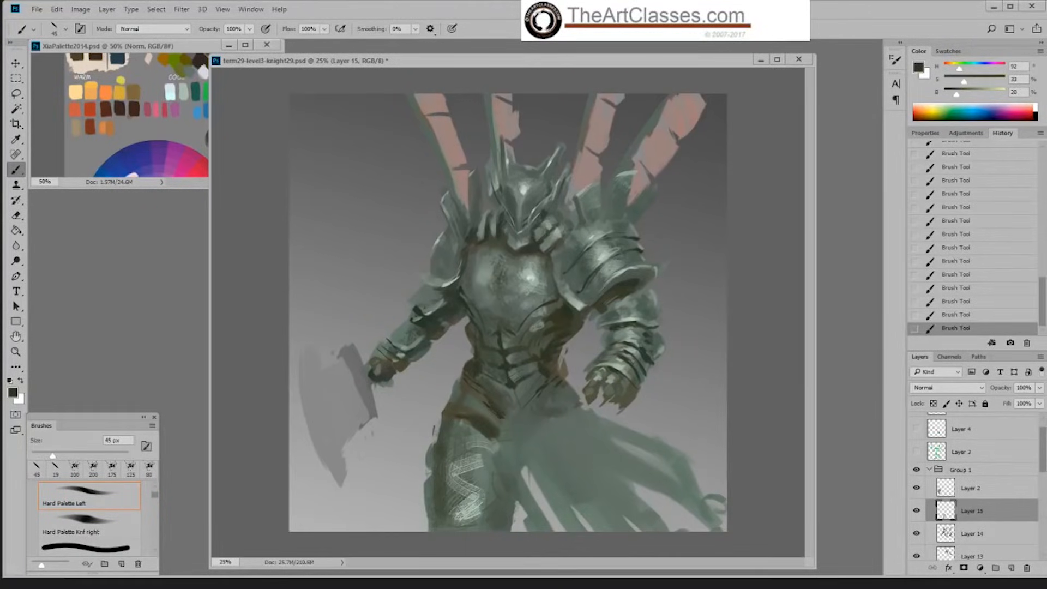
Step: Paint midtones on the hip bands in grey-green sampled from the torso and thigh, enlarging the Hard Palette Left brush to 100 px
{"action": "left_click", "coordinate": [513, 324], "text": "alt"}
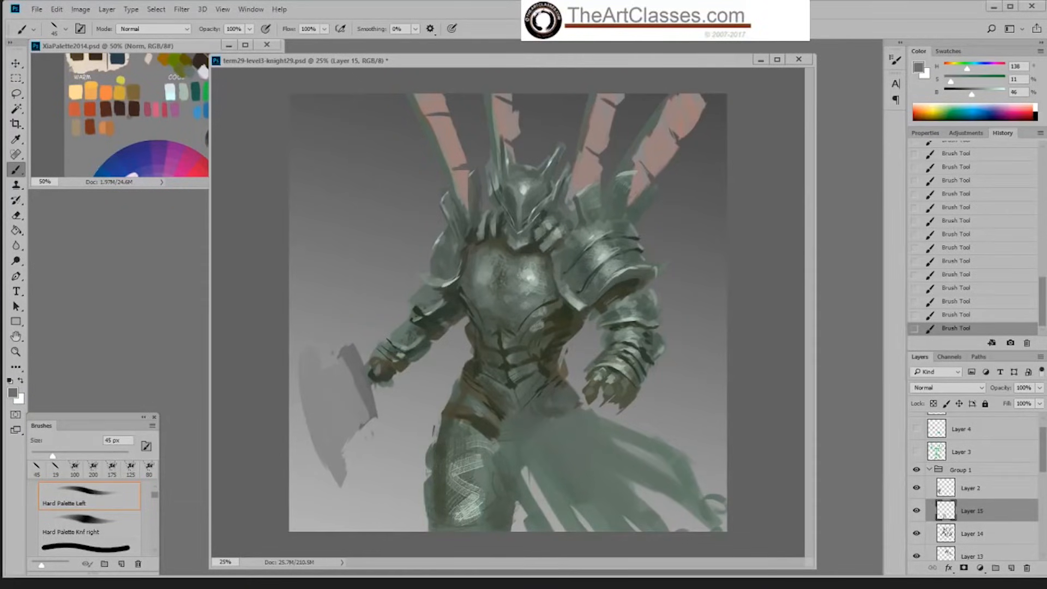
{"action": "left_click", "coordinate": [480, 457], "text": "alt"}
{"action": "key", "text": "bracketright"}
{"action": "key", "text": "bracketright"}
{"action": "key", "text": "bracketright"}
{"action": "key", "text": "bracketright"}
{"action": "key", "text": "bracketright"}
{"action": "key", "text": "bracketright"}
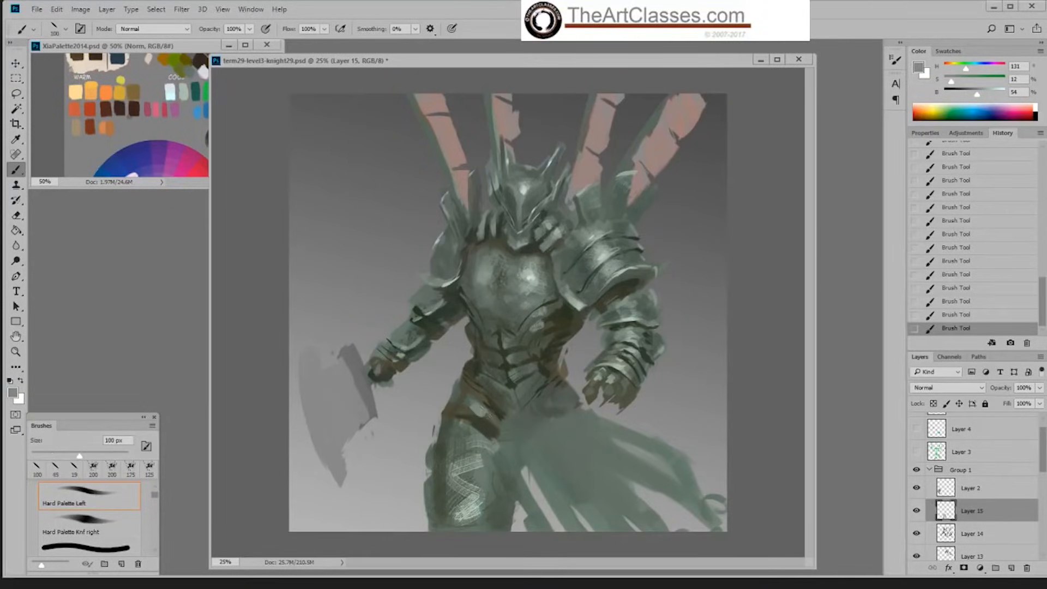
Step: Highlight the hip bands in sampled light grey-green at 68% brightness with the brush at 50 px, and undo the last stroke
{"action": "key", "text": "bracketleft"}
{"action": "left_click", "coordinate": [473, 506], "text": "alt"}
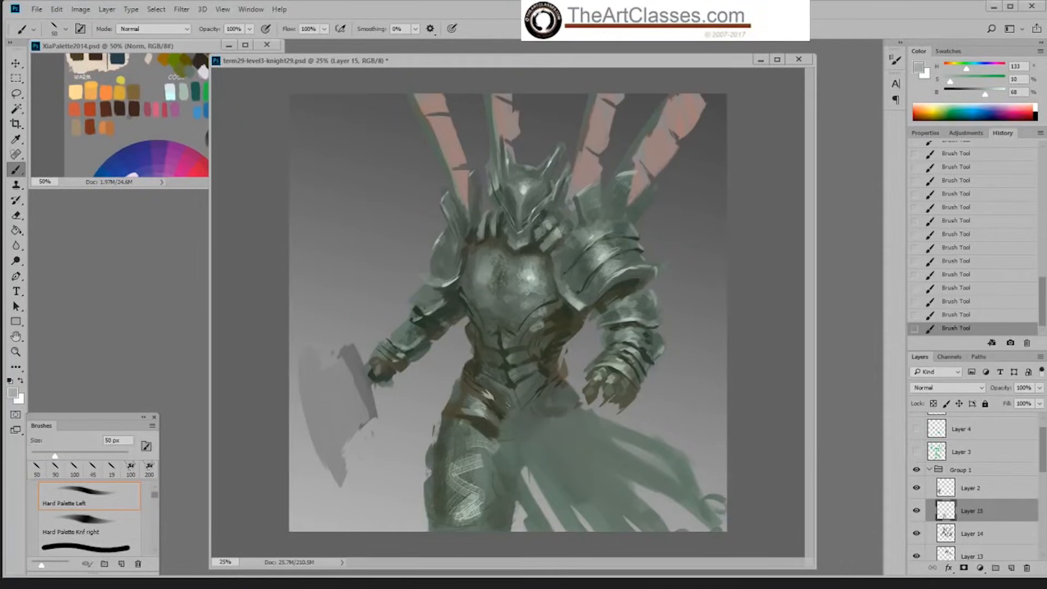
{"action": "left_click", "coordinate": [941, 316]}
Step: Soften the thigh's crosshatched highlights in grey-green sampled from the torso at 55% brightness with the Hard Palette Left brush at 50 px
{"action": "left_click", "coordinate": [510, 389], "text": "alt"}
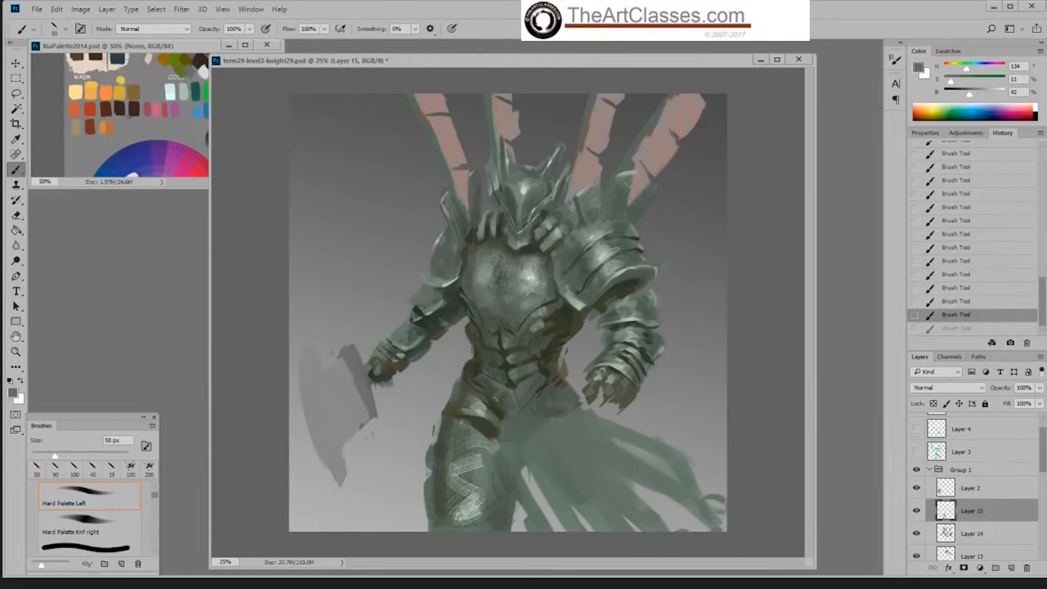
{"action": "left_click", "coordinate": [532, 319]}
{"action": "left_click", "coordinate": [526, 309], "text": "alt"}
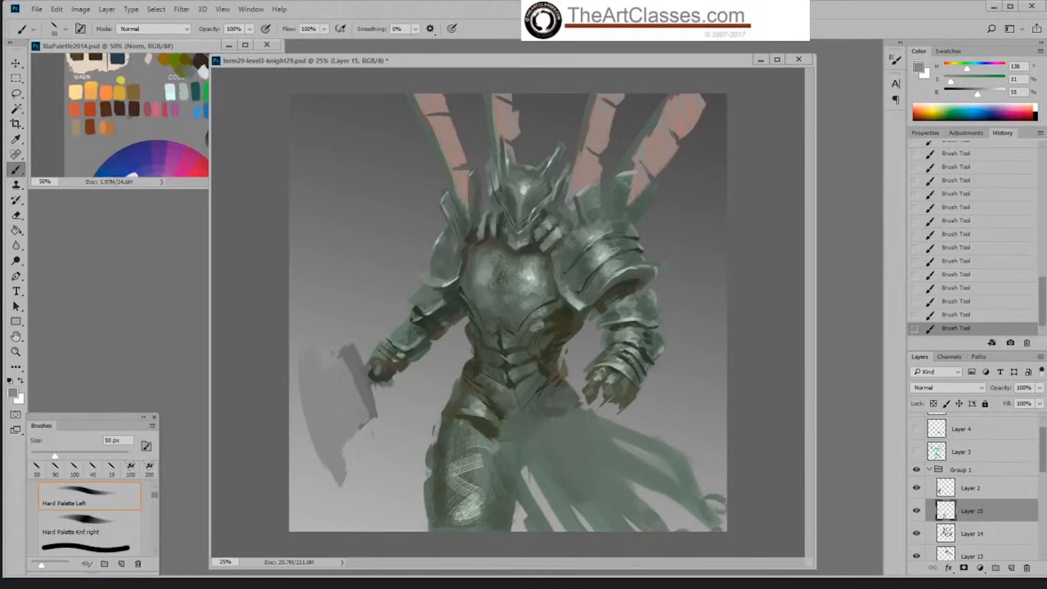
Step: Shade the thigh's inner and outer sides in sampled dark grey-green at 34% brightness, enlarging the Hard Palette Left brush to 200 px
{"action": "left_click", "coordinate": [499, 506], "text": "alt"}
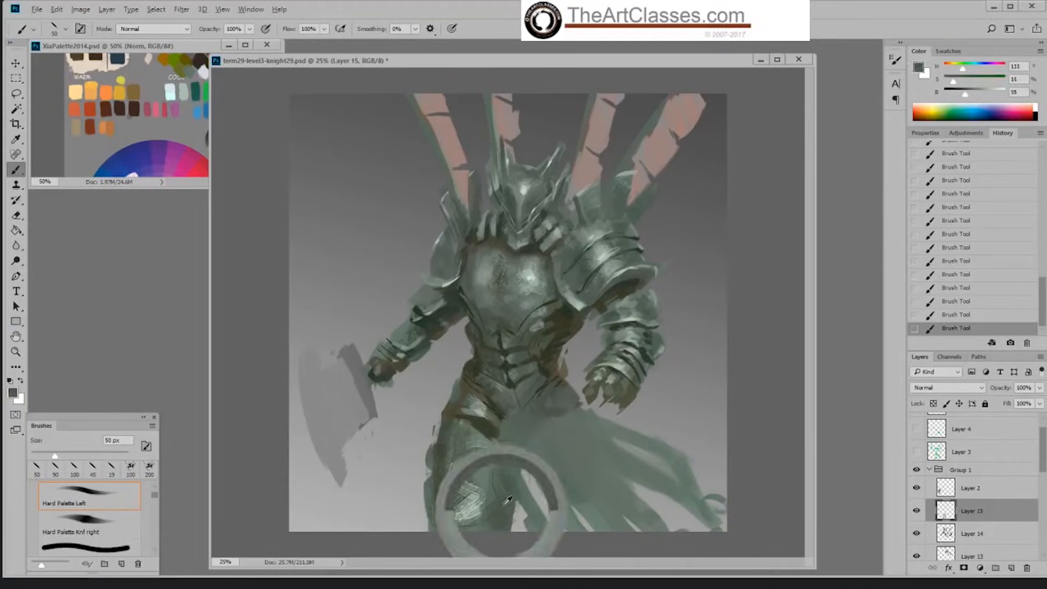
{"action": "key", "text": "]"}
{"action": "key", "text": "]"}
{"action": "key", "text": "]"}
{"action": "key", "text": "]"}
{"action": "key", "text": "]"}
{"action": "key", "text": "]"}
{"action": "key", "text": "]"}
{"action": "key", "text": "]"}
{"action": "key", "text": "]"}
{"action": "left_click_drag", "start_coordinate": [497, 449], "coordinate": [483, 522]}
{"action": "left_click_drag", "start_coordinate": [461, 454], "coordinate": [456, 517]}
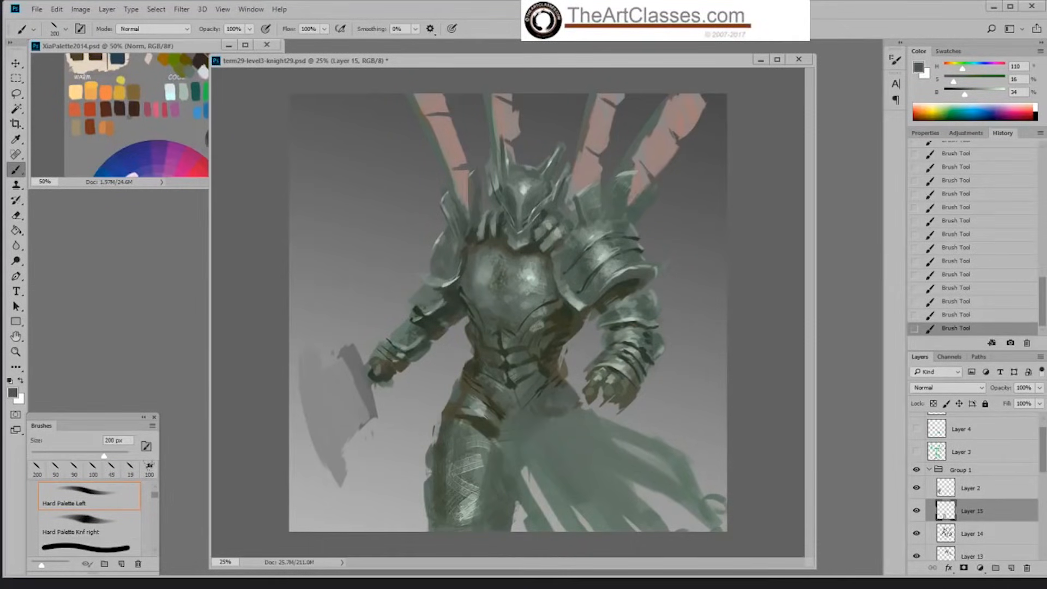
{"action": "left_click", "coordinate": [441, 475], "text": "alt"}
{"action": "mouse_move", "coordinate": [460, 438]}
{"action": "left_mouse_down"}
{"action": "mouse_move", "coordinate": [454, 483]}
{"action": "mouse_move", "coordinate": [473, 485]}
{"action": "left_mouse_up"}
{"action": "left_click", "coordinate": [473, 493], "text": "alt"}
{"action": "left_click", "coordinate": [464, 439], "text": "alt"}
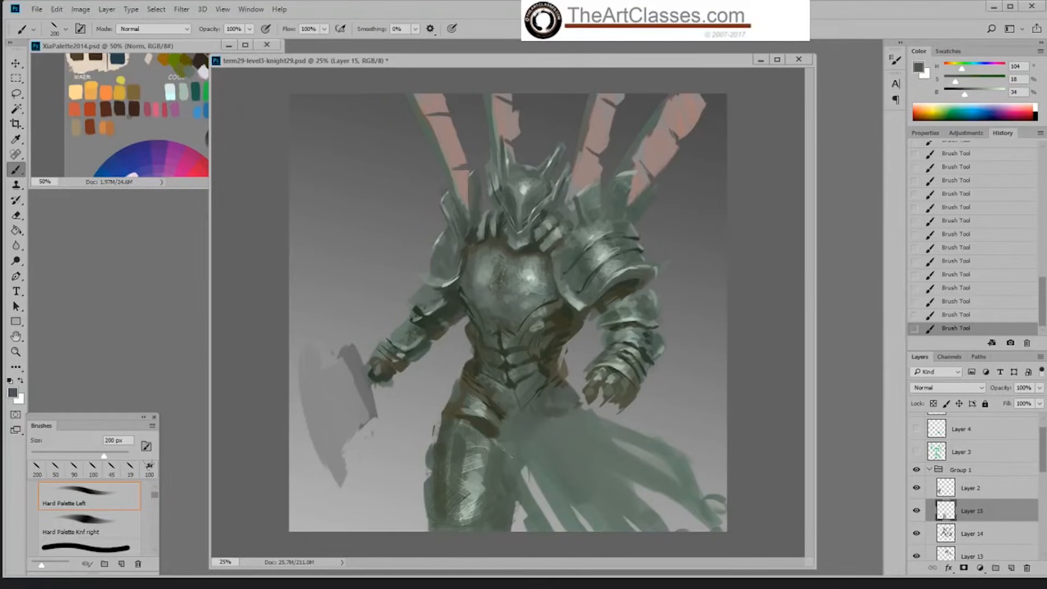
Step: Add a new layer and darken the thigh's inner edge in sampled dark green at 29% brightness with the Hard Palette Knf right brush at 50 px
{"action": "left_click", "coordinate": [577, 315], "text": "alt"}
{"action": "double_click", "coordinate": [688, 474]}
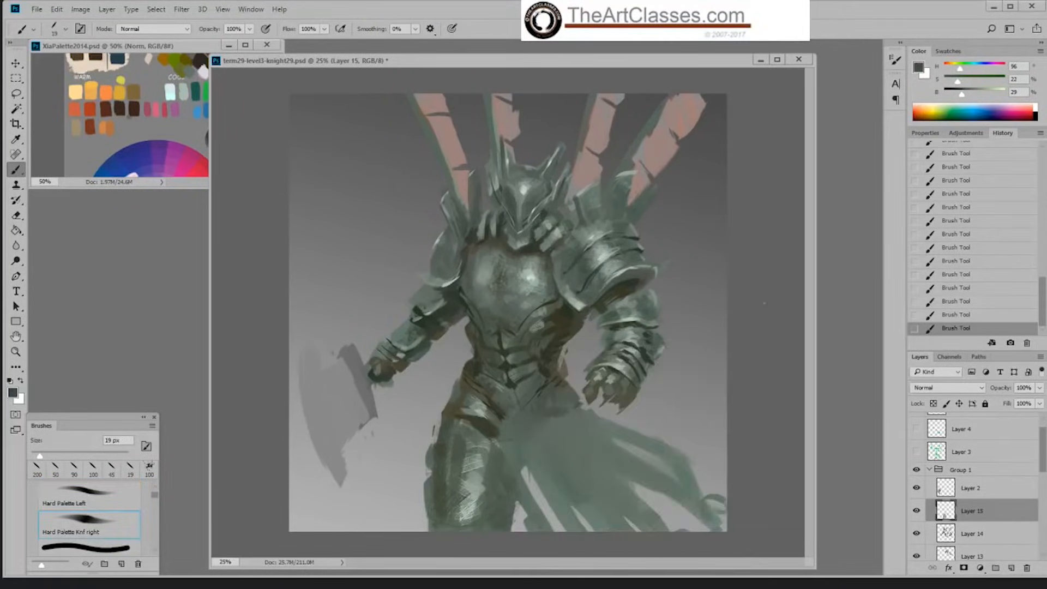
{"action": "left_click", "coordinate": [1013, 568]}
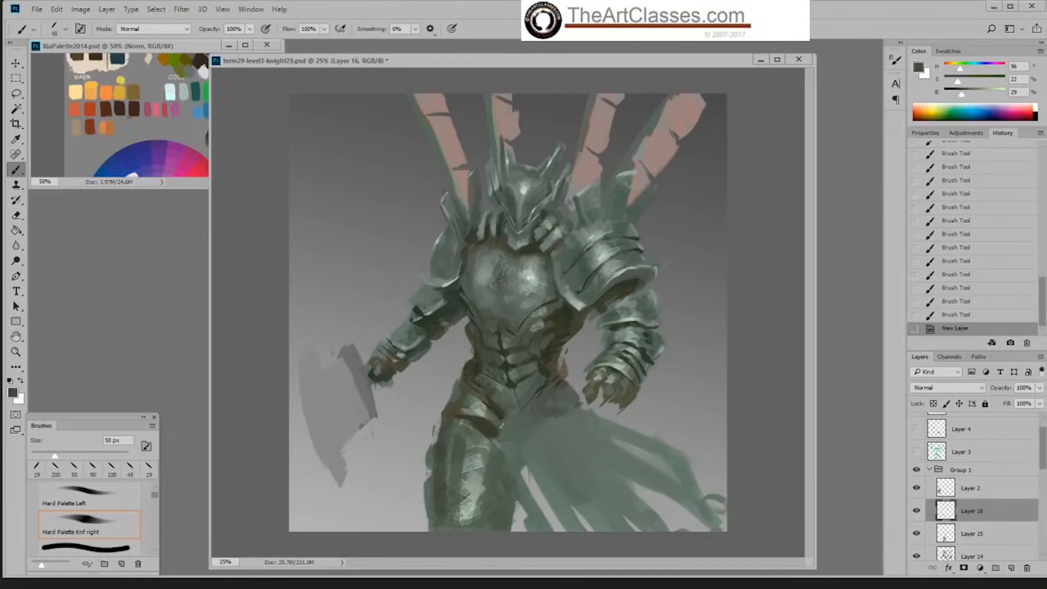
{"action": "mouse_move", "coordinate": [502, 425]}
{"action": "left_mouse_down"}
{"action": "mouse_move", "coordinate": [509, 465]}
{"action": "mouse_move", "coordinate": [507, 430]}
{"action": "left_mouse_up"}
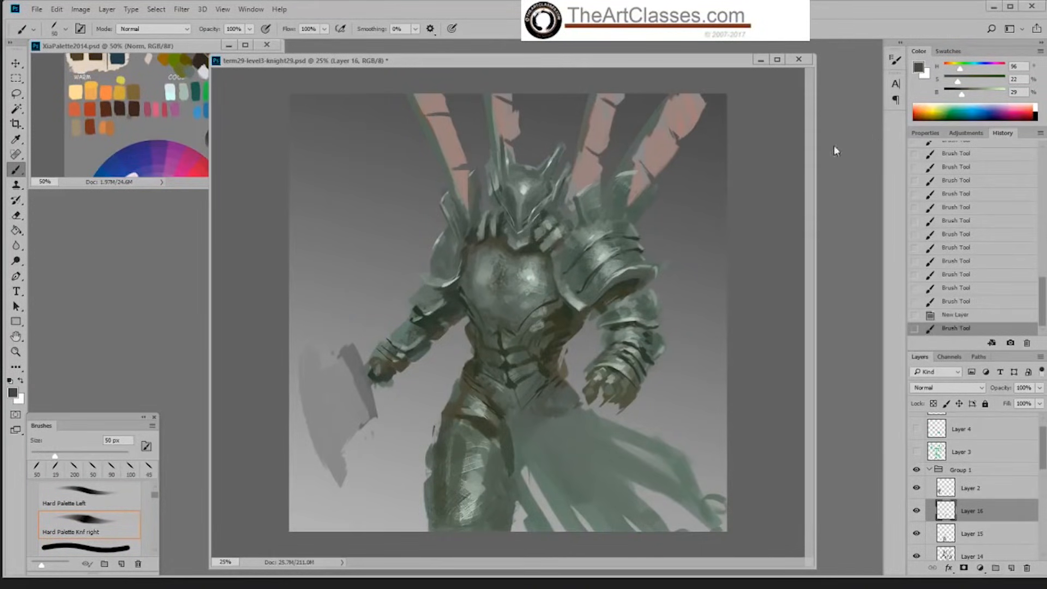
Step: Block in dark hanging bands beside the thigh in sampled dark olive at 26% brightness, enlarging the brush to 90 px
{"action": "left_click", "coordinate": [537, 343], "text": "alt"}
{"action": "key", "text": "bracketright"}
{"action": "key", "text": "bracketright"}
{"action": "key", "text": "bracketright"}
{"action": "key", "text": "bracketright"}
{"action": "mouse_move", "coordinate": [497, 415]}
{"action": "left_mouse_down"}
{"action": "mouse_move", "coordinate": [514, 500]}
{"action": "mouse_move", "coordinate": [527, 460]}
{"action": "mouse_move", "coordinate": [512, 473]}
{"action": "mouse_move", "coordinate": [557, 536]}
{"action": "left_mouse_up"}
{"action": "left_click_drag", "start_coordinate": [521, 496], "coordinate": [562, 553]}
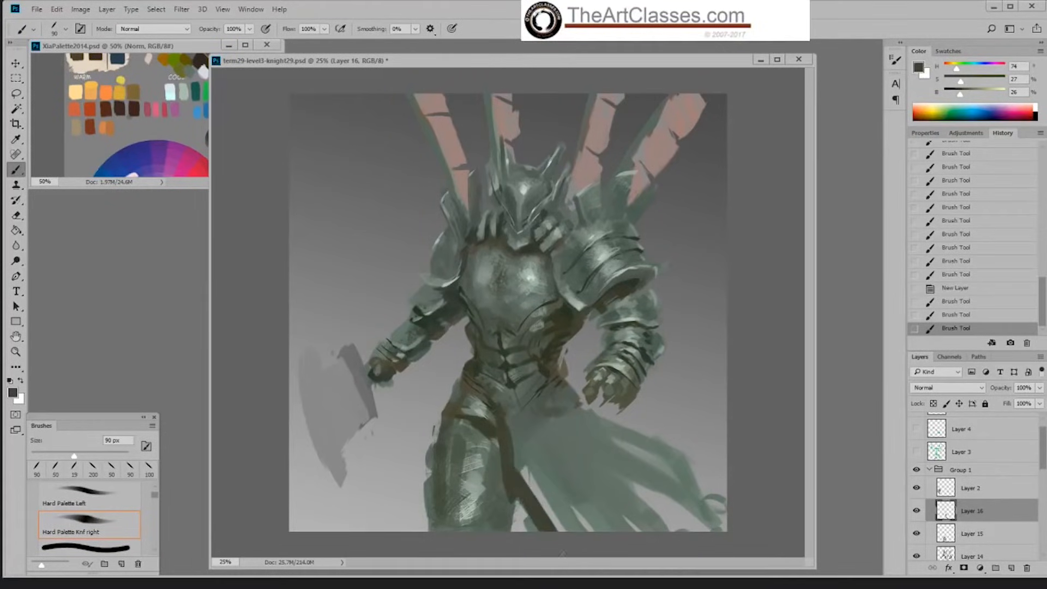
{"action": "mouse_move", "coordinate": [534, 465]}
{"action": "left_mouse_down"}
{"action": "mouse_move", "coordinate": [576, 525]}
{"action": "mouse_move", "coordinate": [530, 464]}
{"action": "left_mouse_up"}
{"action": "mouse_move", "coordinate": [520, 430]}
{"action": "left_mouse_down"}
{"action": "mouse_move", "coordinate": [605, 524]}
{"action": "mouse_move", "coordinate": [587, 494]}
{"action": "left_mouse_up"}
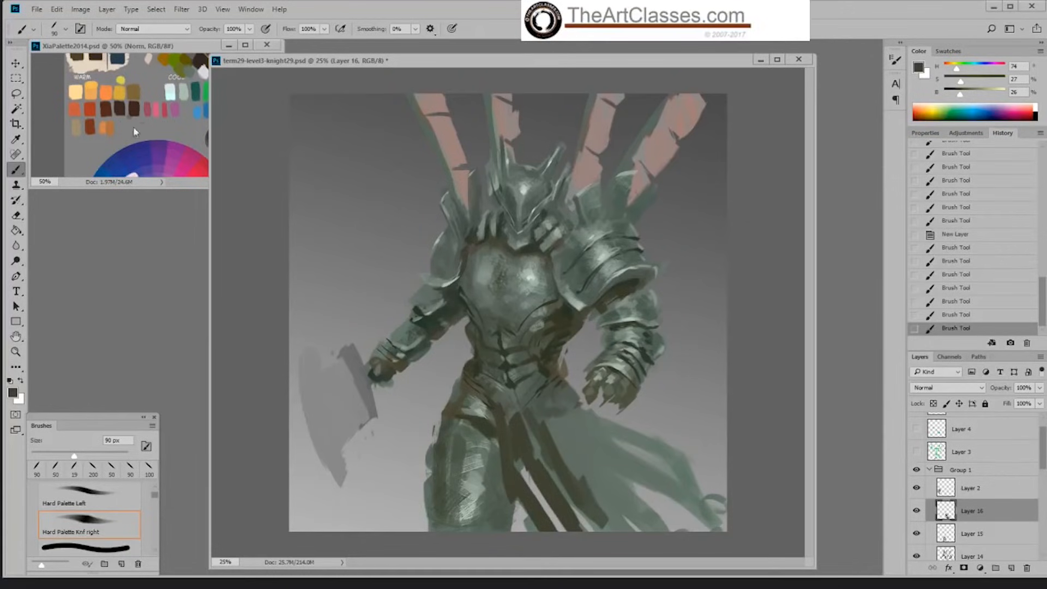
Step: Lay in the waistcloth over the bands in palette red-brown (H 16, S 76, B 46), enlarging the brush to 150 px
{"action": "left_click", "coordinate": [90, 112], "text": "alt"}
{"action": "key", "text": "bracketright"}
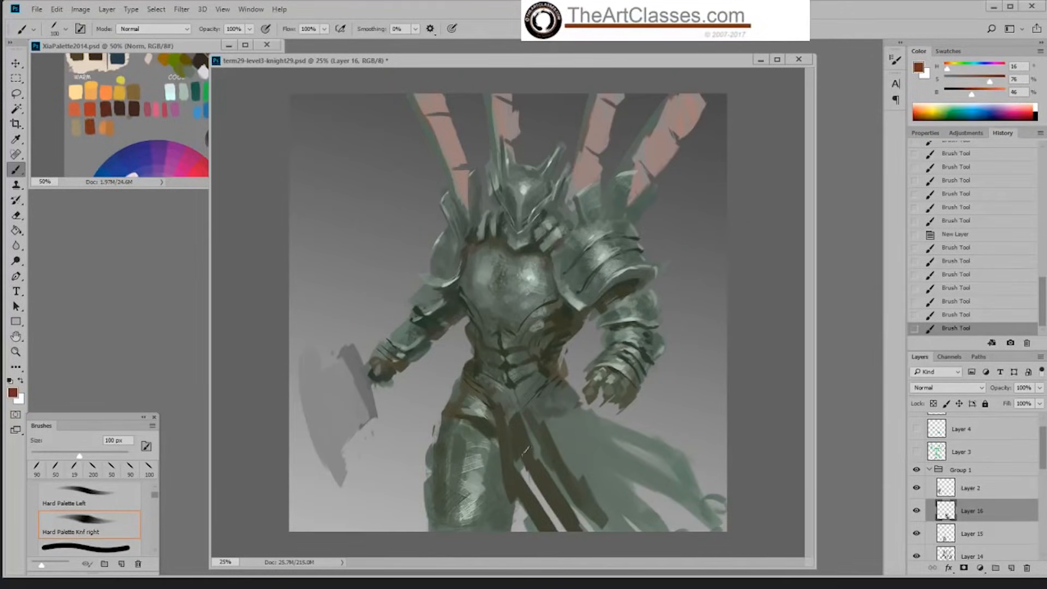
{"action": "key", "text": "bracketright"}
{"action": "key", "text": "bracketright"}
{"action": "left_click_drag", "start_coordinate": [540, 437], "coordinate": [603, 526]}
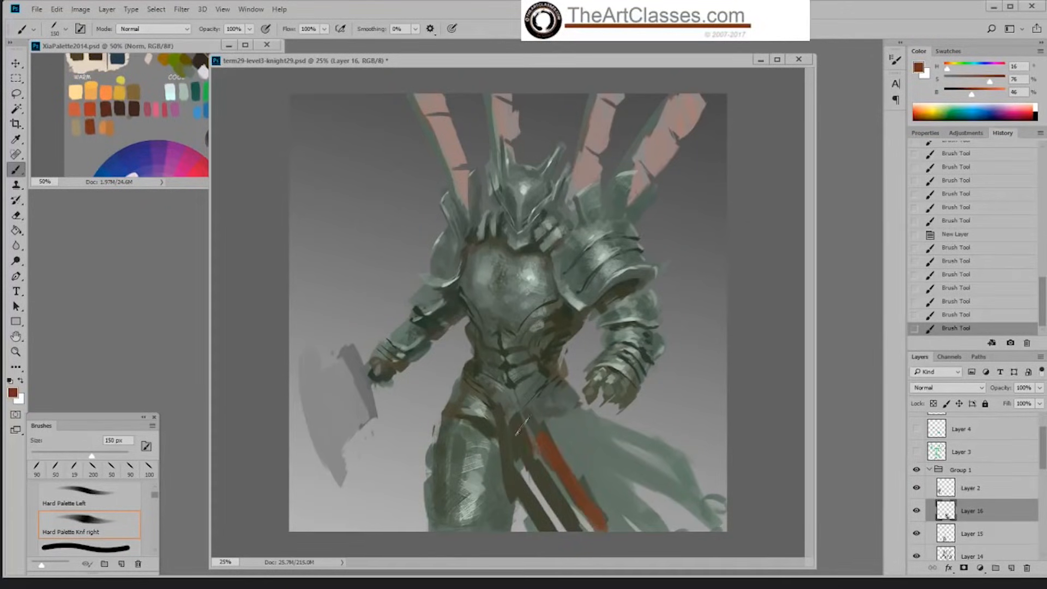
{"action": "mouse_move", "coordinate": [520, 425]}
{"action": "left_mouse_down"}
{"action": "mouse_move", "coordinate": [600, 524]}
{"action": "mouse_move", "coordinate": [576, 477]}
{"action": "mouse_move", "coordinate": [616, 493]}
{"action": "mouse_move", "coordinate": [626, 522]}
{"action": "mouse_move", "coordinate": [528, 415]}
{"action": "mouse_move", "coordinate": [542, 450]}
{"action": "mouse_move", "coordinate": [513, 423]}
{"action": "mouse_move", "coordinate": [527, 419]}
{"action": "mouse_move", "coordinate": [624, 511]}
{"action": "mouse_move", "coordinate": [614, 485]}
{"action": "left_mouse_up"}
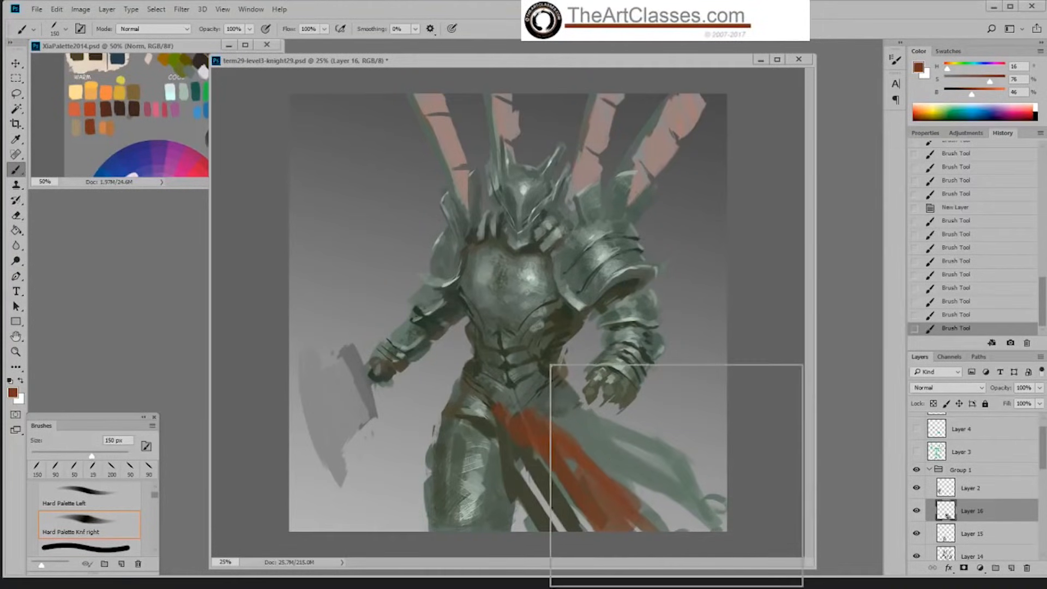
Step: Define the waistcloth's inner edge and upper part in red-brown tones with the Hard Palette Left brush at 70 px
{"action": "double_click", "coordinate": [669, 497]}
{"action": "key", "text": "bracketright"}
{"action": "key", "text": "bracketright"}
{"action": "key", "text": "bracketright"}
{"action": "key", "text": "bracketright"}
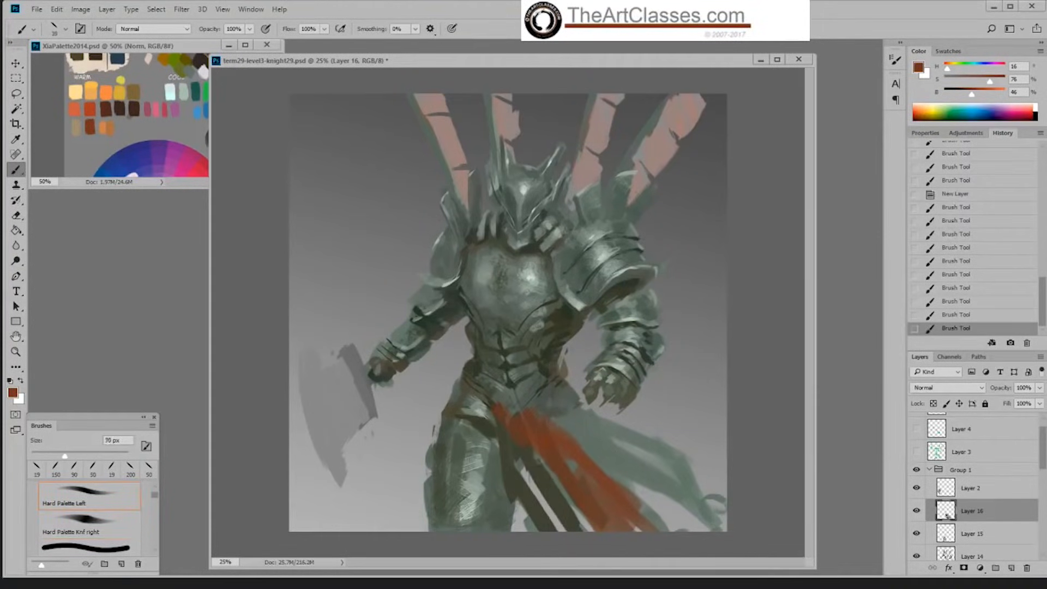
{"action": "left_click_drag", "start_coordinate": [540, 460], "coordinate": [594, 491]}
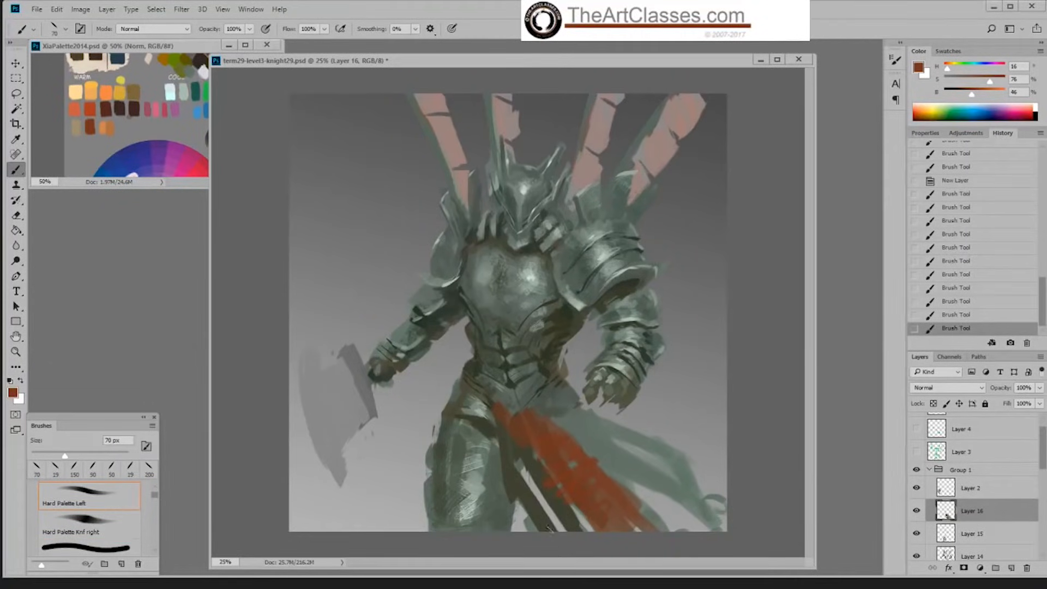
{"action": "left_click", "coordinate": [511, 416], "text": "alt"}
{"action": "left_click_drag", "start_coordinate": [559, 457], "coordinate": [571, 463]}
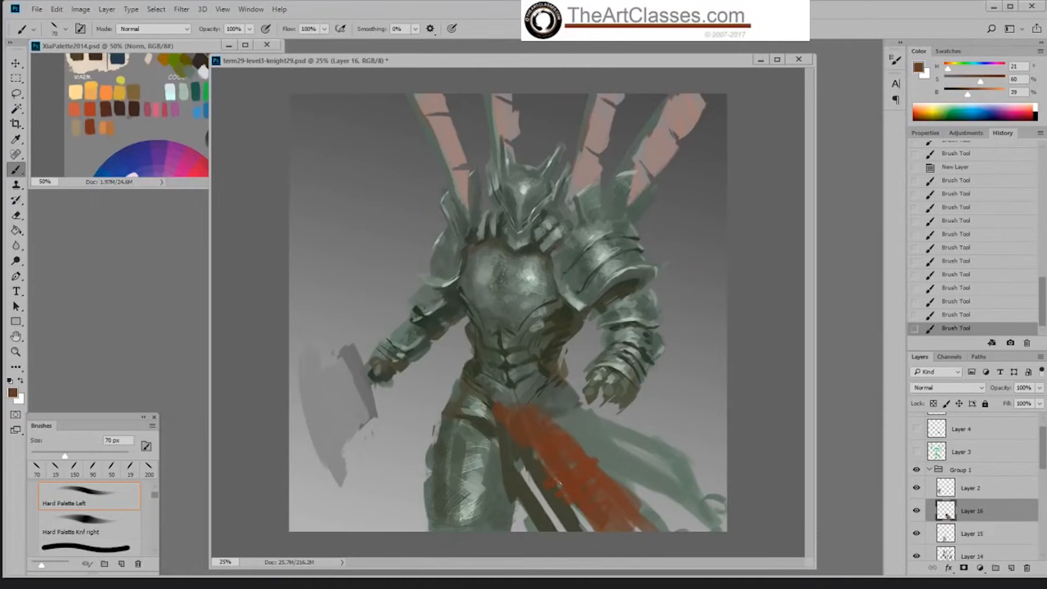
Step: Texture the lower waistcloth in sampled red-brown at 44% brightness with the Sampled Brush 2 13 brush, enlarged to 300 px
{"action": "left_click", "coordinate": [576, 491], "text": "alt"}
{"action": "right_click", "coordinate": [576, 491]}
{"action": "left_click", "coordinate": [690, 525]}
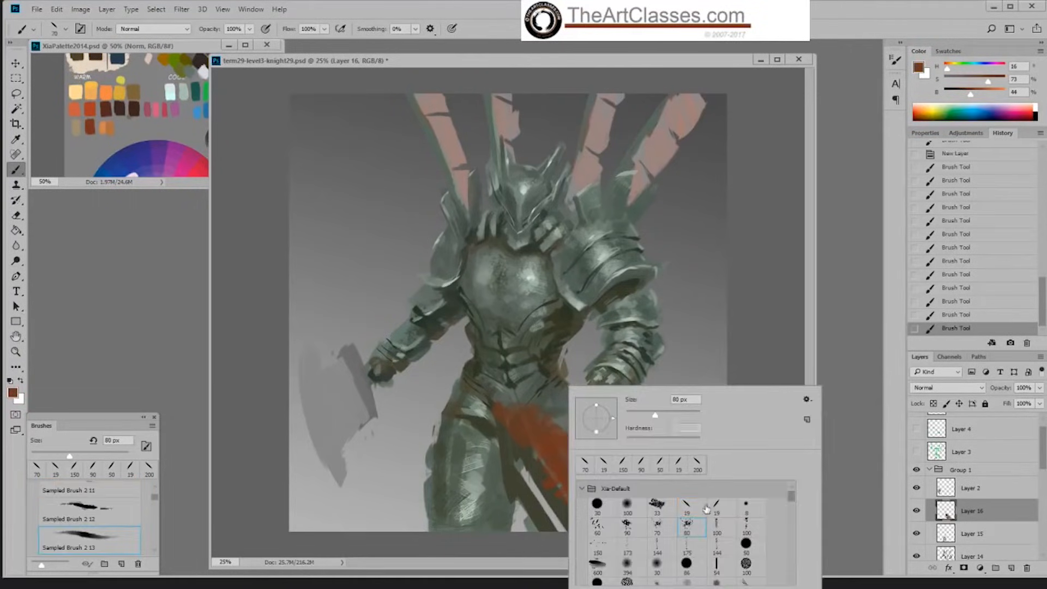
{"action": "left_click", "coordinate": [741, 341]}
{"action": "key", "text": "bracketright"}
{"action": "key", "text": "bracketright"}
{"action": "key", "text": "bracketright"}
{"action": "key", "text": "bracketright"}
{"action": "key", "text": "bracketright"}
{"action": "key", "text": "bracketright"}
{"action": "key", "text": "bracketright"}
{"action": "key", "text": "bracketright"}
{"action": "left_click_drag", "start_coordinate": [557, 454], "coordinate": [594, 510]}
Step: Extend the waistcloth's upper outer edge in red-brown darkened to 35% brightness, with the textured brush reduced to 150 px
{"action": "key", "text": "bracketleft"}
{"action": "key", "text": "bracketleft"}
{"action": "key", "text": "bracketleft"}
{"action": "key", "text": "bracketleft"}
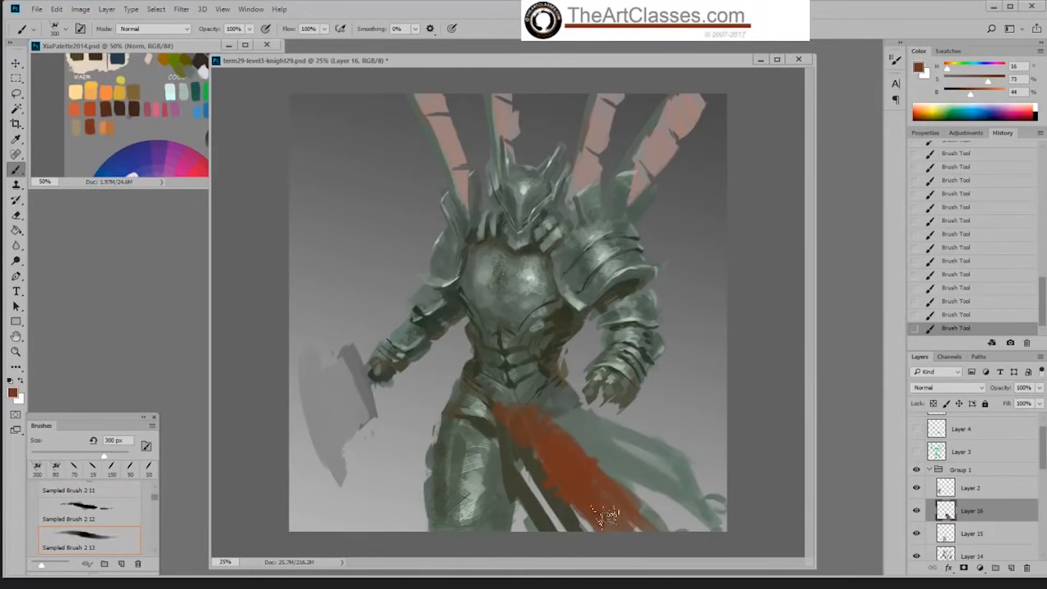
{"action": "left_click", "coordinate": [514, 413], "text": "alt"}
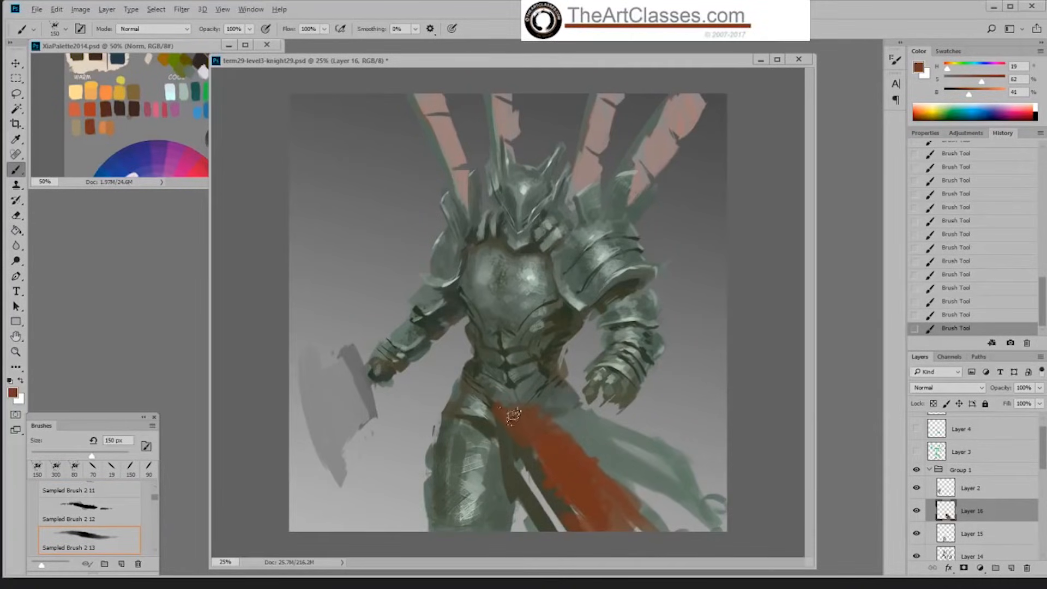
{"action": "left_click_drag", "start_coordinate": [969, 105], "coordinate": [969, 107]}
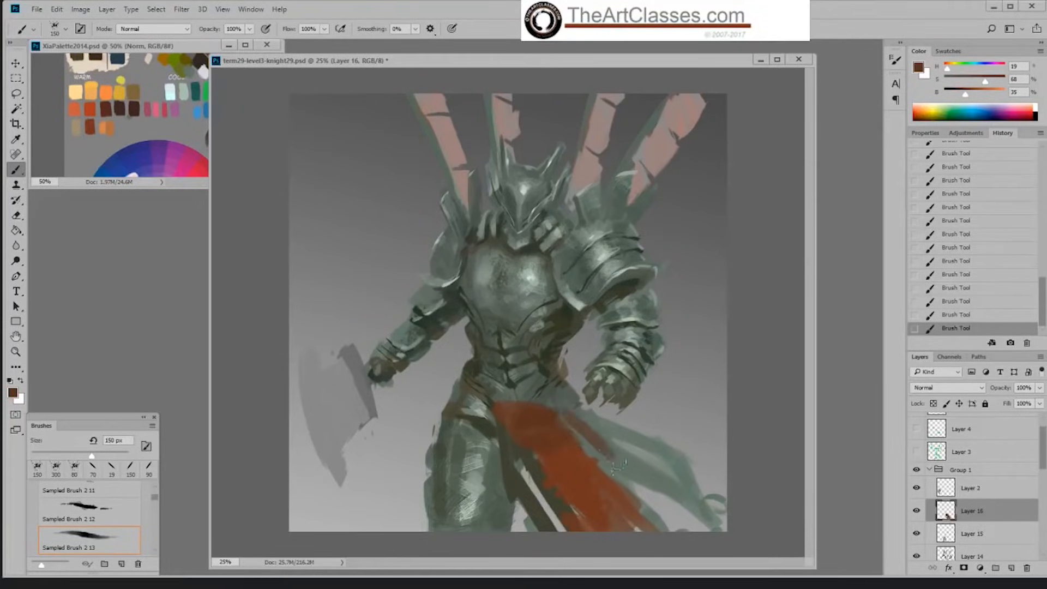
Step: Deepen the waistcloth's upper fold in dark red-brown with the Hard Palette Left brush, enlarging it to 70 px
{"action": "right_click", "coordinate": [611, 455]}
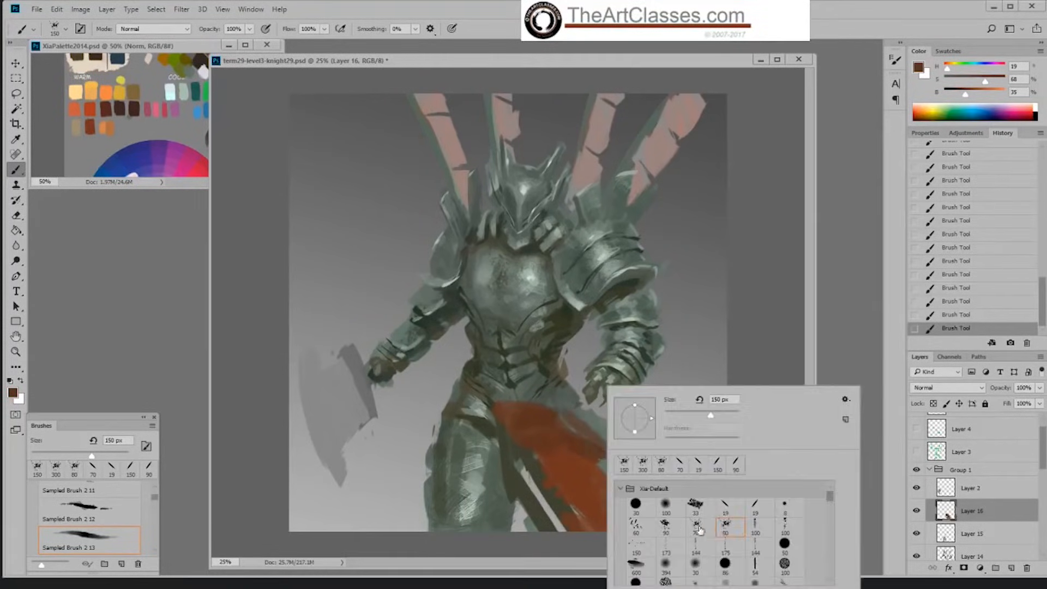
{"action": "double_click", "coordinate": [724, 507]}
{"action": "key", "text": "bracketright"}
{"action": "key", "text": "bracketright"}
{"action": "key", "text": "bracketright"}
{"action": "key", "text": "bracketright"}
{"action": "key", "text": "bracketright"}
{"action": "key", "text": "bracketright"}
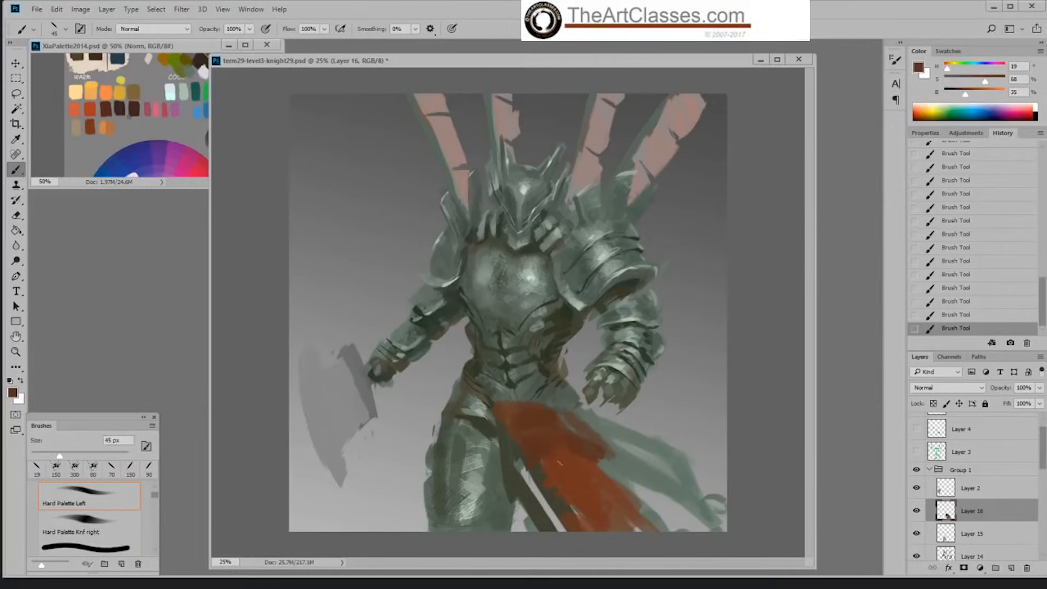
{"action": "key", "text": "bracketright"}
{"action": "key", "text": "bracketright"}
{"action": "key", "text": "bracketright"}
Step: Paint dark fold strokes down the waistcloth's lower outer side with the Hard Palette Knf right brush, enlarging it to 60 px
{"action": "right_click", "coordinate": [568, 464]}
{"action": "left_click", "coordinate": [723, 508]}
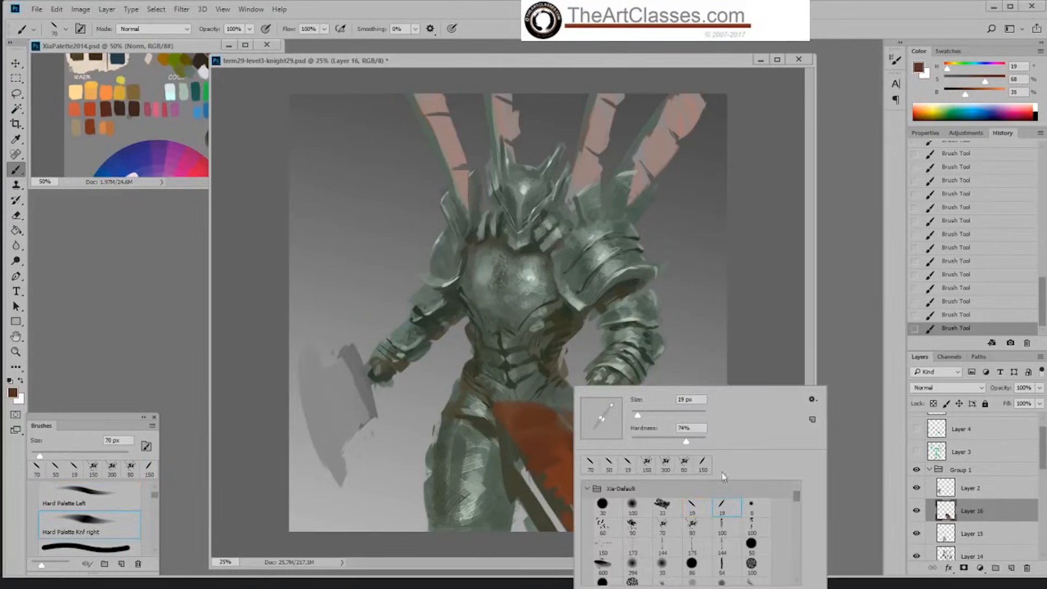
{"action": "left_click", "coordinate": [567, 438]}
{"action": "key", "text": "bracketright"}
{"action": "key", "text": "bracketright"}
{"action": "mouse_move", "coordinate": [594, 475]}
{"action": "left_mouse_down"}
{"action": "mouse_move", "coordinate": [627, 502]}
{"action": "mouse_move", "coordinate": [579, 451]}
{"action": "mouse_move", "coordinate": [599, 474]}
{"action": "mouse_move", "coordinate": [565, 452]}
{"action": "mouse_move", "coordinate": [630, 507]}
{"action": "left_mouse_up"}
{"action": "left_click_drag", "start_coordinate": [602, 469], "coordinate": [635, 503]}
{"action": "left_click", "coordinate": [593, 483], "text": "alt"}
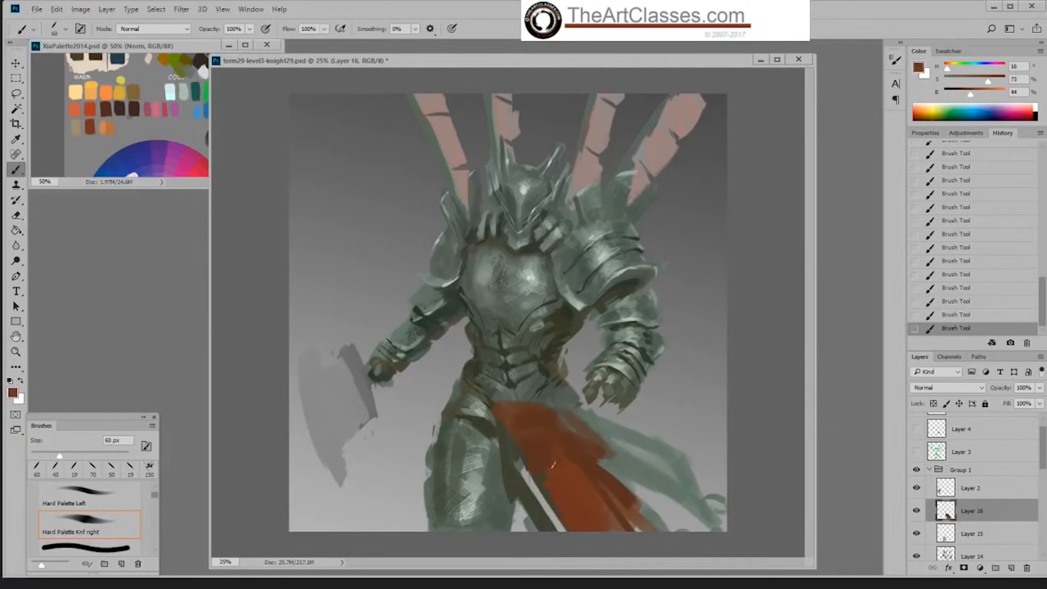
Step: Blend the waistcloth's middle and inner folds in sampled red-brown at 38% brightness with the brush at 60 px
{"action": "left_click", "coordinate": [563, 471], "text": "alt"}
{"action": "left_click", "coordinate": [559, 436], "text": "alt"}
{"action": "left_click", "coordinate": [519, 435], "text": "alt"}
{"action": "left_click_drag", "start_coordinate": [523, 444], "coordinate": [558, 497]}
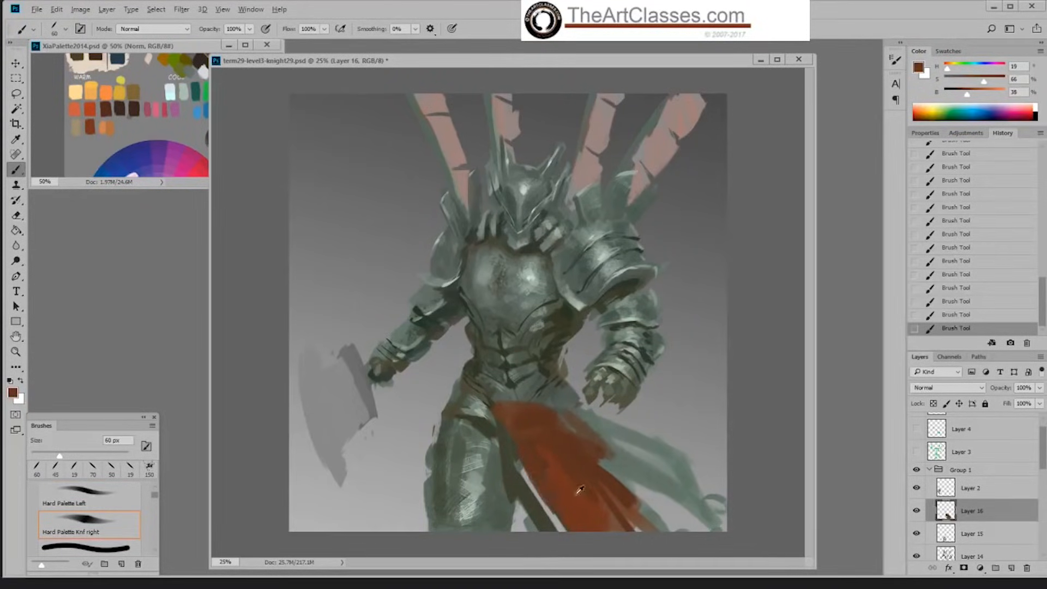
Step: Broaden the waistcloth's central folds in sampled red-brown at 44% brightness, enlarging the brush to 100 px
{"action": "left_click", "coordinate": [577, 494], "text": "alt"}
{"action": "key", "text": "bracketright"}
{"action": "key", "text": "bracketright"}
{"action": "key", "text": "bracketright"}
{"action": "key", "text": "bracketright"}
{"action": "key", "text": "bracketright"}
{"action": "left_click_drag", "start_coordinate": [535, 445], "coordinate": [610, 513]}
{"action": "left_click", "coordinate": [551, 432], "text": "alt"}
Step: Strengthen the waistcloth's outer edge and upper shadow in sampled dark red-brown at 35% brightness with the 100 px brush
{"action": "left_click", "coordinate": [606, 460], "text": "alt"}
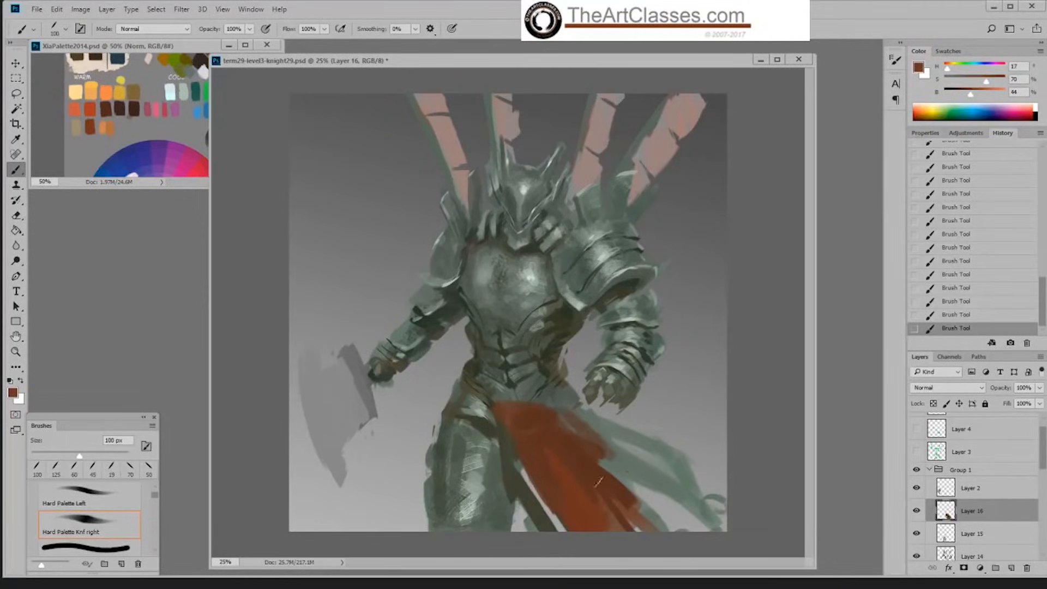
{"action": "left_click_drag", "start_coordinate": [600, 478], "coordinate": [657, 529]}
{"action": "left_click_drag", "start_coordinate": [619, 469], "coordinate": [647, 499]}
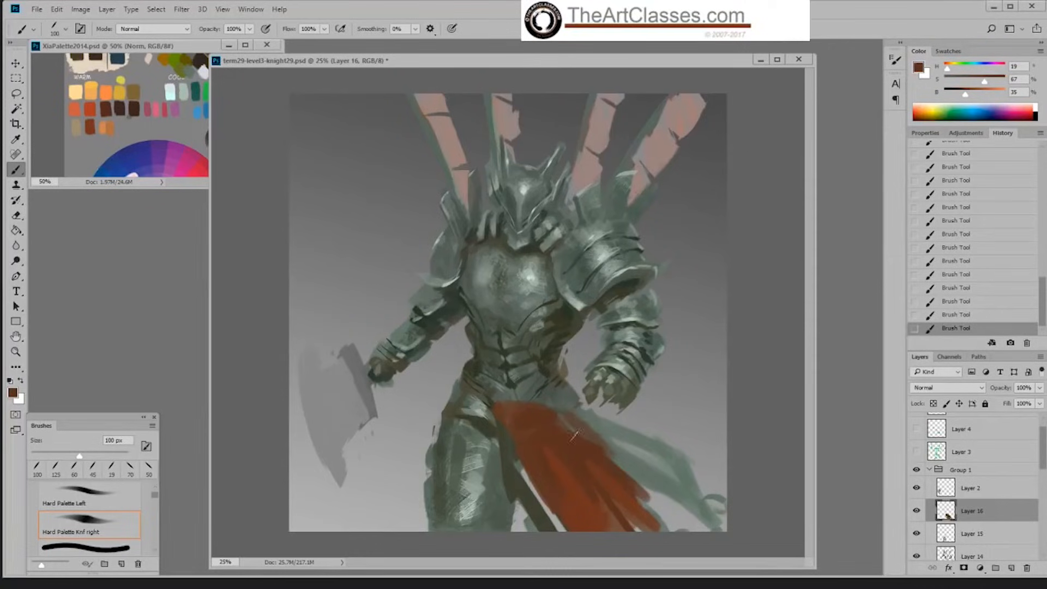
{"action": "left_click_drag", "start_coordinate": [562, 419], "coordinate": [592, 454]}
Step: Fill the gap between the waistcloth and the thigh in sampled red-brown at 44% brightness with the 100 px brush
{"action": "left_click", "coordinate": [571, 481], "text": "alt"}
{"action": "left_click_drag", "start_coordinate": [530, 483], "coordinate": [563, 529]}
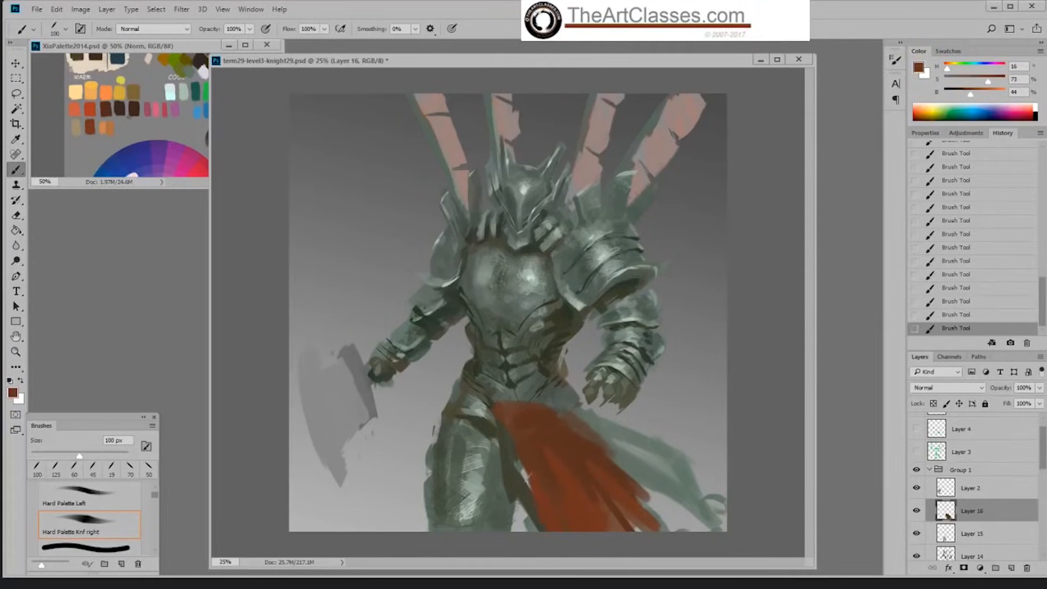
{"action": "left_click_drag", "start_coordinate": [520, 462], "coordinate": [532, 490]}
{"action": "left_click", "coordinate": [525, 429], "text": "alt"}
Step: Erase the excess red along the waistcloth's top edge below the belly plates to shape the waistline
{"action": "key", "text": "e"}
{"action": "left_click_drag", "start_coordinate": [503, 403], "coordinate": [527, 409]}
{"action": "mouse_move", "coordinate": [523, 403]}
{"action": "left_mouse_down"}
{"action": "mouse_move", "coordinate": [548, 445]}
{"action": "mouse_move", "coordinate": [543, 435]}
{"action": "mouse_move", "coordinate": [554, 434]}
{"action": "mouse_move", "coordinate": [517, 436]}
{"action": "left_mouse_up"}
{"action": "key", "text": "b"}
Step: Repaint the waistcloth's inner side and long folds in sampled red-browns at 37% and 44% brightness with the 100 px brush
{"action": "left_click", "coordinate": [552, 434], "text": "alt"}
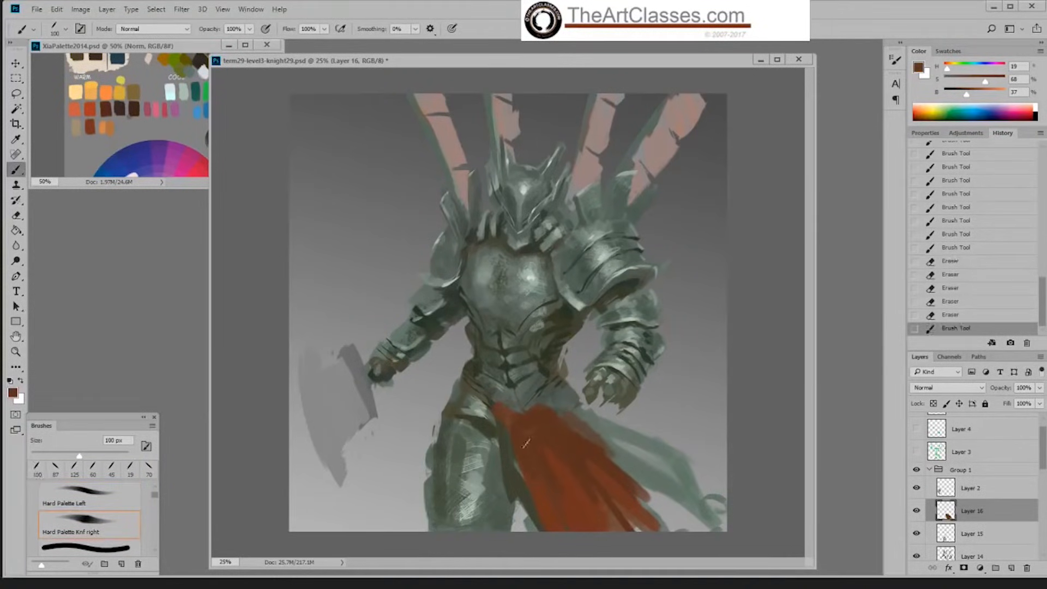
{"action": "left_click", "coordinate": [578, 498], "text": "alt"}
{"action": "left_click_drag", "start_coordinate": [550, 530], "coordinate": [546, 518]}
{"action": "mouse_move", "coordinate": [518, 437]}
{"action": "left_mouse_down"}
{"action": "mouse_move", "coordinate": [531, 461]}
{"action": "mouse_move", "coordinate": [521, 436]}
{"action": "mouse_move", "coordinate": [530, 431]}
{"action": "mouse_move", "coordinate": [532, 469]}
{"action": "mouse_move", "coordinate": [535, 453]}
{"action": "mouse_move", "coordinate": [567, 497]}
{"action": "mouse_move", "coordinate": [618, 524]}
{"action": "left_mouse_up"}
{"action": "left_click", "coordinate": [529, 427], "text": "alt"}
{"action": "left_click", "coordinate": [539, 475], "text": "alt"}
{"action": "left_click", "coordinate": [606, 513], "text": "alt"}
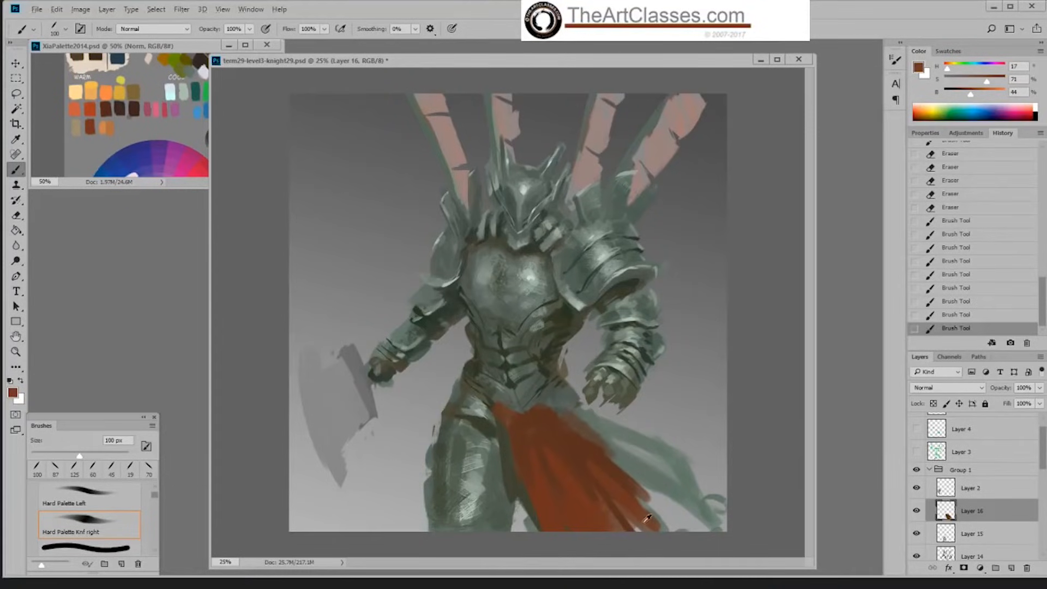
Step: Refine the waistcloth's outer contour from the waist down to the hem in sampled red-brown with the 100 px brush
{"action": "left_click", "coordinate": [649, 513], "text": "alt"}
{"action": "left_click_drag", "start_coordinate": [585, 455], "coordinate": [602, 477]}
{"action": "left_click", "coordinate": [574, 443], "text": "alt"}
{"action": "left_click_drag", "start_coordinate": [544, 411], "coordinate": [570, 424]}
{"action": "left_click_drag", "start_coordinate": [576, 423], "coordinate": [605, 453]}
{"action": "mouse_move", "coordinate": [605, 451]}
{"action": "left_mouse_down"}
{"action": "mouse_move", "coordinate": [629, 476]}
{"action": "mouse_move", "coordinate": [628, 497]}
{"action": "left_mouse_up"}
{"action": "left_click", "coordinate": [594, 463], "text": "alt"}
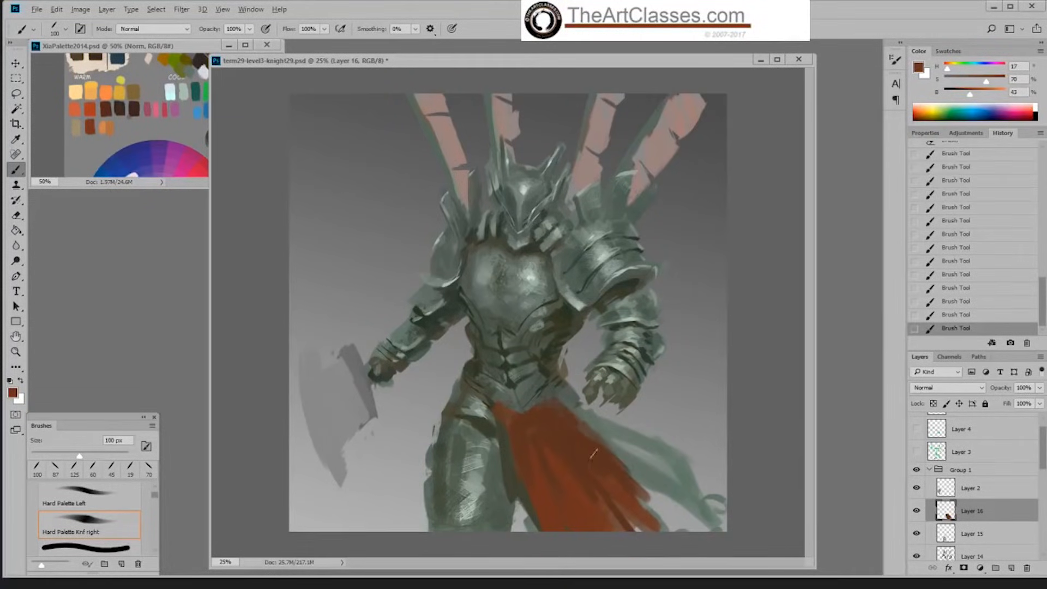
Step: Highlight the waistcloth's inner fold in lighter red-brown at 61% saturation and 55% brightness with the brush at 60 px
{"action": "left_click", "coordinate": [547, 488], "text": "alt"}
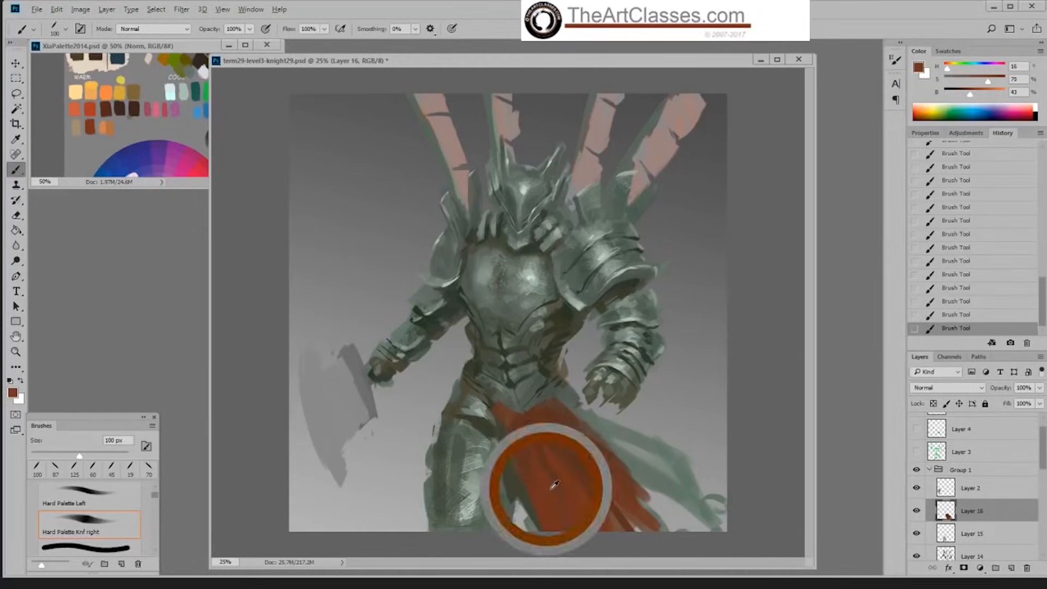
{"action": "left_click_drag", "start_coordinate": [981, 97], "coordinate": [981, 80]}
{"action": "left_click_drag", "start_coordinate": [535, 467], "coordinate": [550, 499]}
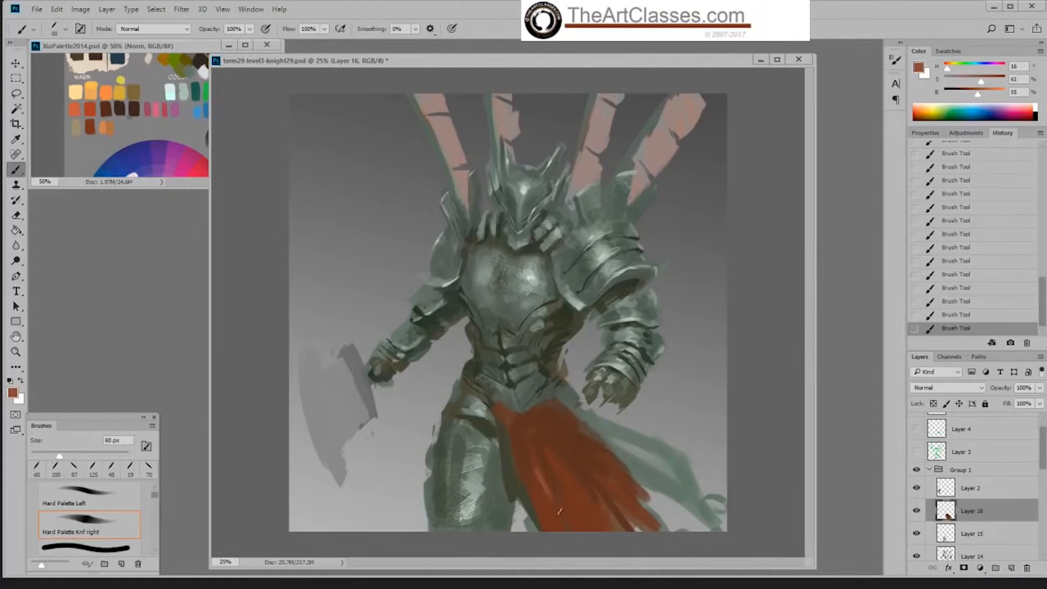
Step: Texture the waistcloth's inner folds in red-browns at 55% and 37% brightness with the Sampled Brush 2 13 brush, enlarged to 125 px
{"action": "right_click", "coordinate": [567, 493]}
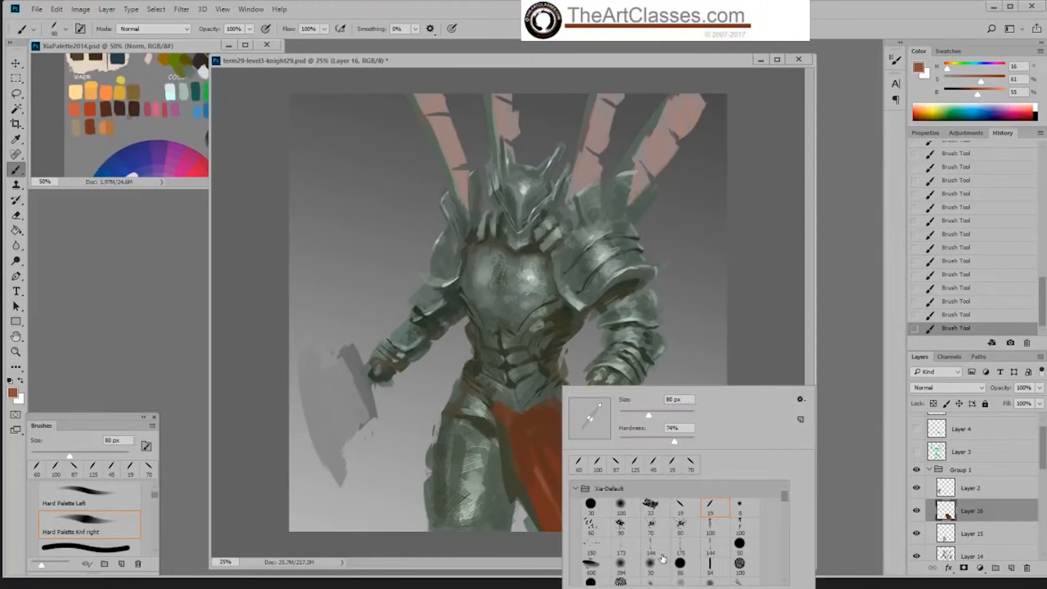
{"action": "left_click", "coordinate": [697, 548]}
{"action": "left_click", "coordinate": [686, 530]}
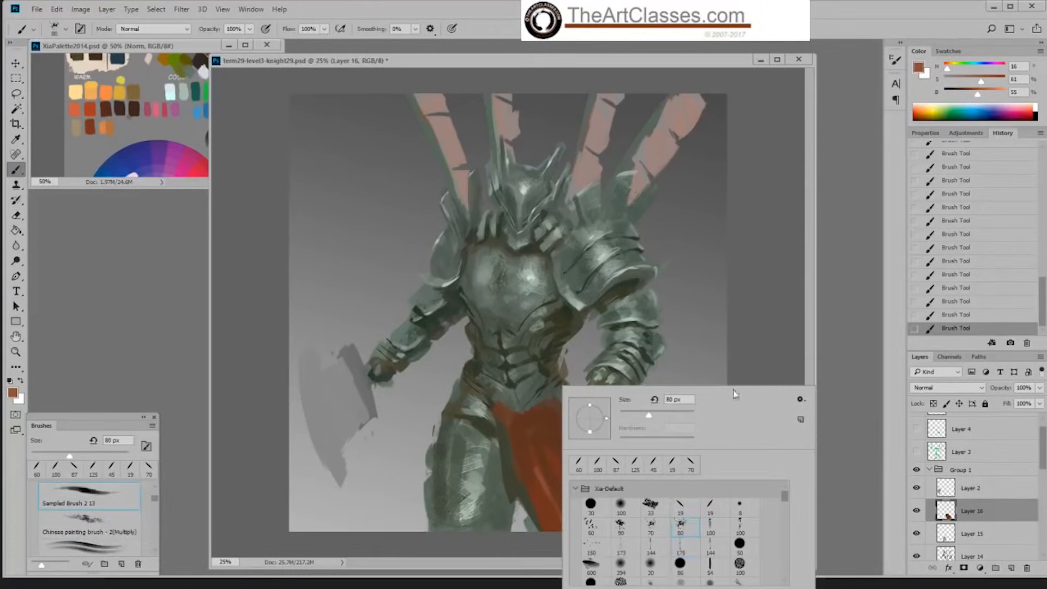
{"action": "left_click", "coordinate": [734, 381]}
{"action": "key", "text": "bracketright"}
{"action": "key", "text": "bracketright"}
{"action": "key", "text": "bracketright"}
{"action": "left_click_drag", "start_coordinate": [547, 491], "coordinate": [560, 535]}
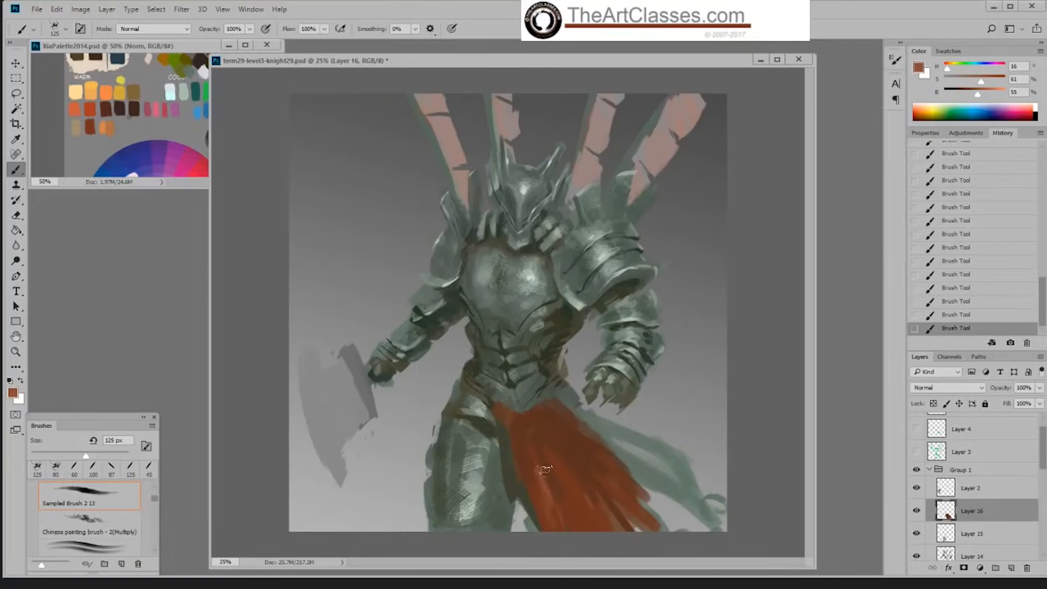
{"action": "left_click", "coordinate": [543, 468], "text": "alt"}
{"action": "left_click", "coordinate": [525, 442], "text": "alt"}
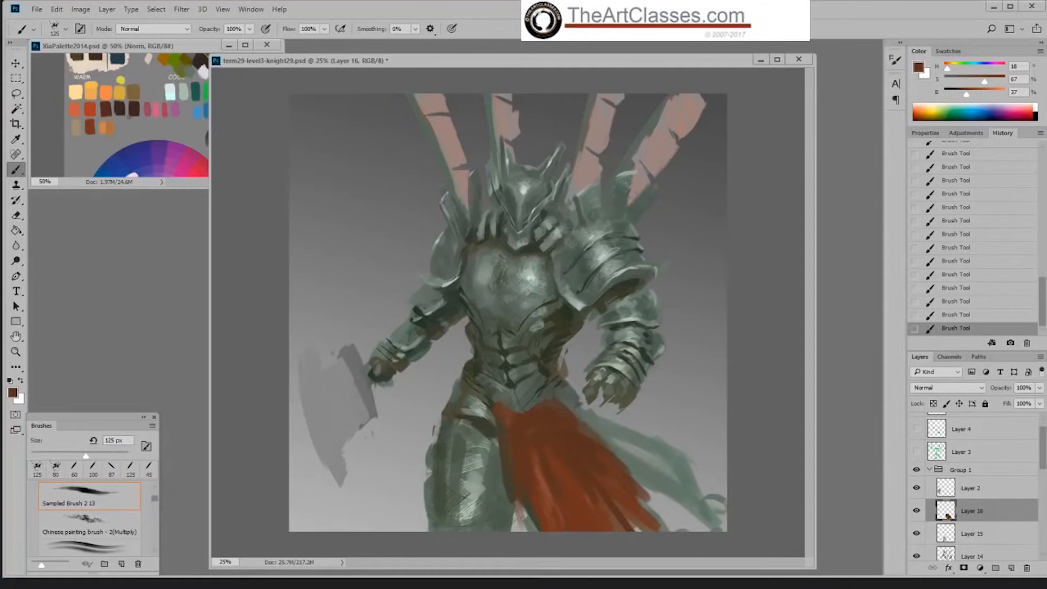
Step: Choose the Hard Palette Left brush and add a new layer directly above Layer 8
{"action": "right_click", "coordinate": [433, 342]}
{"action": "left_click", "coordinate": [573, 458]}
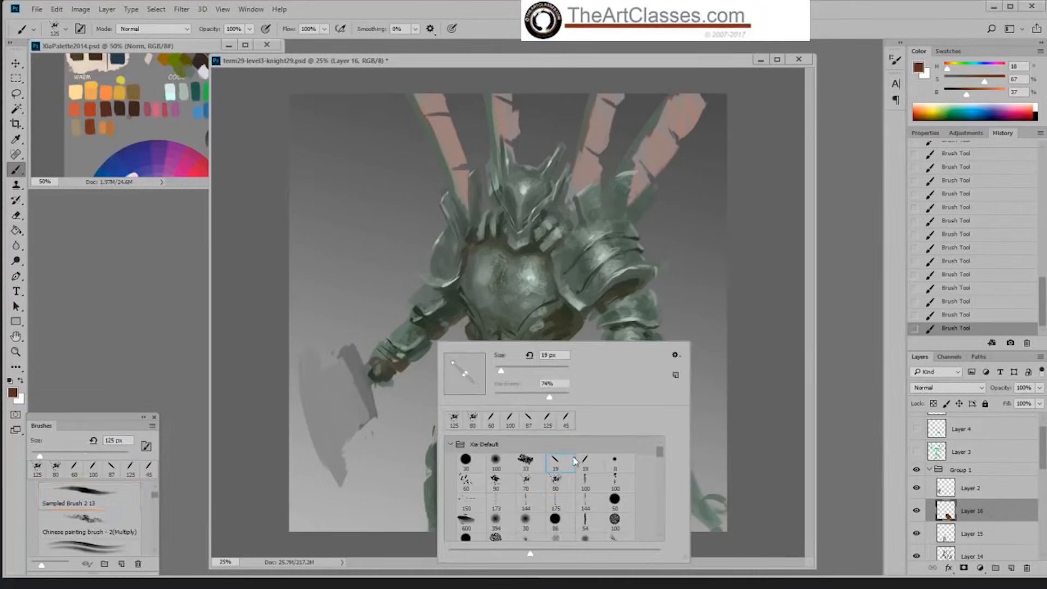
{"action": "left_click", "coordinate": [573, 459]}
{"action": "left_click", "coordinate": [573, 493], "text": "alt"}
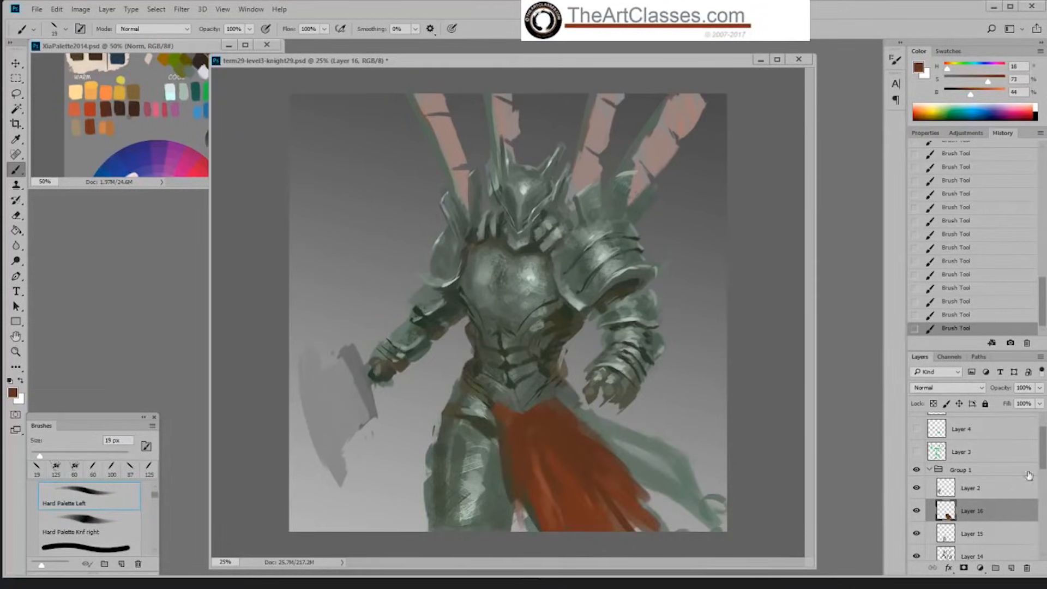
{"action": "left_click_drag", "start_coordinate": [1041, 469], "coordinate": [1040, 526]}
{"action": "left_click", "coordinate": [973, 524]}
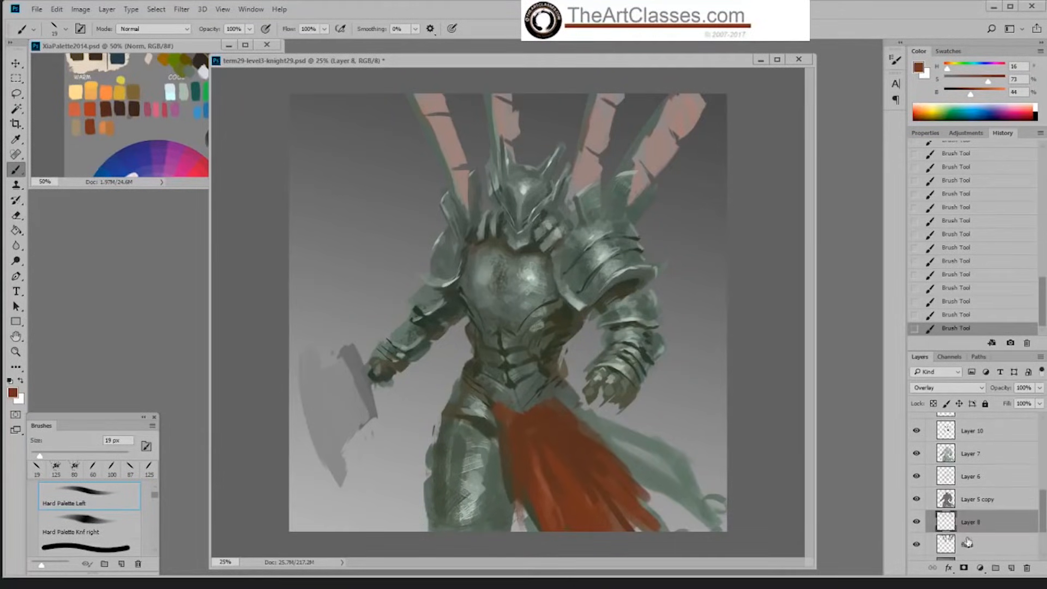
{"action": "left_click", "coordinate": [1012, 568]}
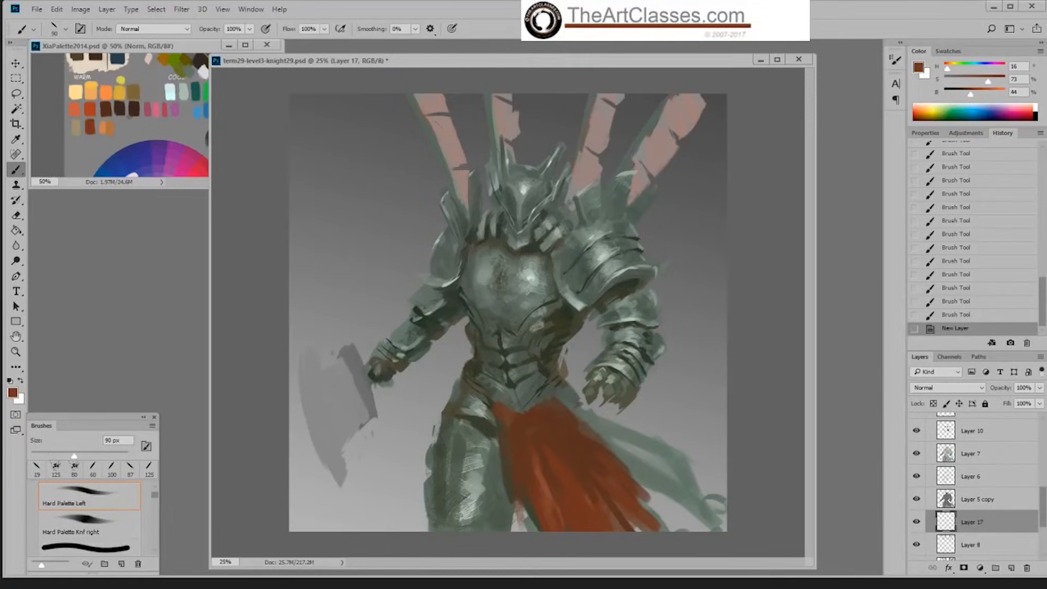
Step: Paint the leftmost banner behind the knight in red-browns at 44% and 50% brightness with the brush at 90 px
{"action": "left_click_drag", "start_coordinate": [434, 118], "coordinate": [457, 158]}
{"action": "left_click_drag", "start_coordinate": [971, 95], "coordinate": [984, 82]}
{"action": "mouse_move", "coordinate": [435, 121]}
{"action": "left_mouse_down"}
{"action": "mouse_move", "coordinate": [450, 126]}
{"action": "mouse_move", "coordinate": [446, 164]}
{"action": "mouse_move", "coordinate": [461, 159]}
{"action": "mouse_move", "coordinate": [453, 162]}
{"action": "mouse_move", "coordinate": [462, 205]}
{"action": "mouse_move", "coordinate": [468, 177]}
{"action": "mouse_move", "coordinate": [466, 204]}
{"action": "left_mouse_up"}
{"action": "left_click", "coordinate": [463, 154], "text": "alt"}
{"action": "left_click", "coordinate": [455, 132], "text": "alt"}
{"action": "left_click", "coordinate": [461, 149], "text": "alt"}
{"action": "left_click", "coordinate": [449, 126], "text": "alt"}
{"action": "left_click_drag", "start_coordinate": [448, 124], "coordinate": [435, 103]}
{"action": "left_click", "coordinate": [445, 133], "text": "alt"}
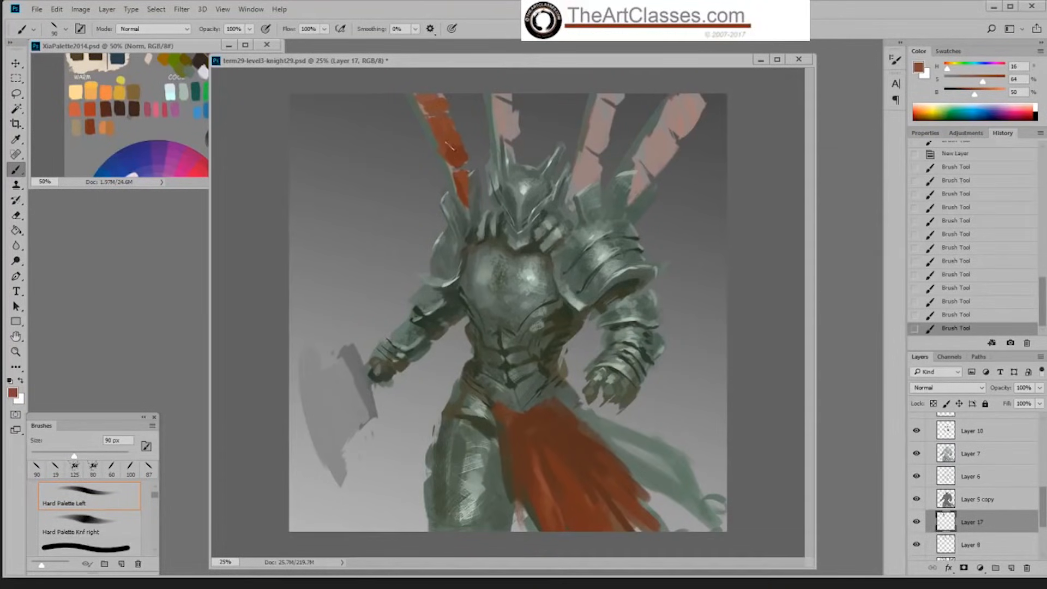
{"action": "left_click_drag", "start_coordinate": [448, 146], "coordinate": [454, 130]}
{"action": "left_click", "coordinate": [461, 156], "text": "alt"}
Step: Fill the second and third banners in red-brown at 73% saturation and 44% brightness with the 90 px brush
{"action": "mouse_move", "coordinate": [500, 104]}
{"action": "left_mouse_down"}
{"action": "mouse_move", "coordinate": [511, 140]}
{"action": "mouse_move", "coordinate": [517, 130]}
{"action": "left_mouse_up"}
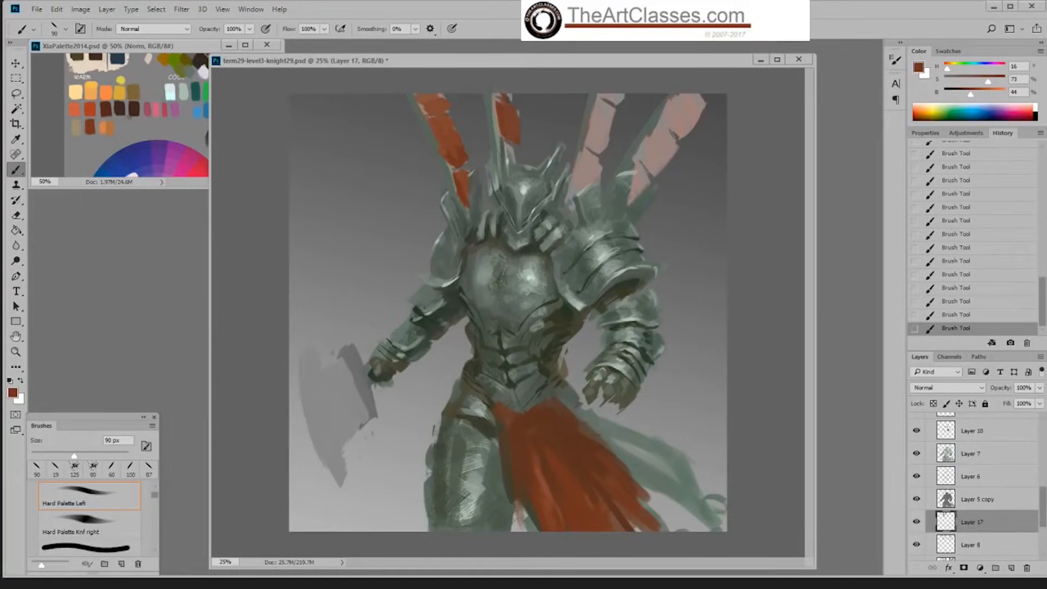
{"action": "left_click_drag", "start_coordinate": [495, 131], "coordinate": [498, 124]}
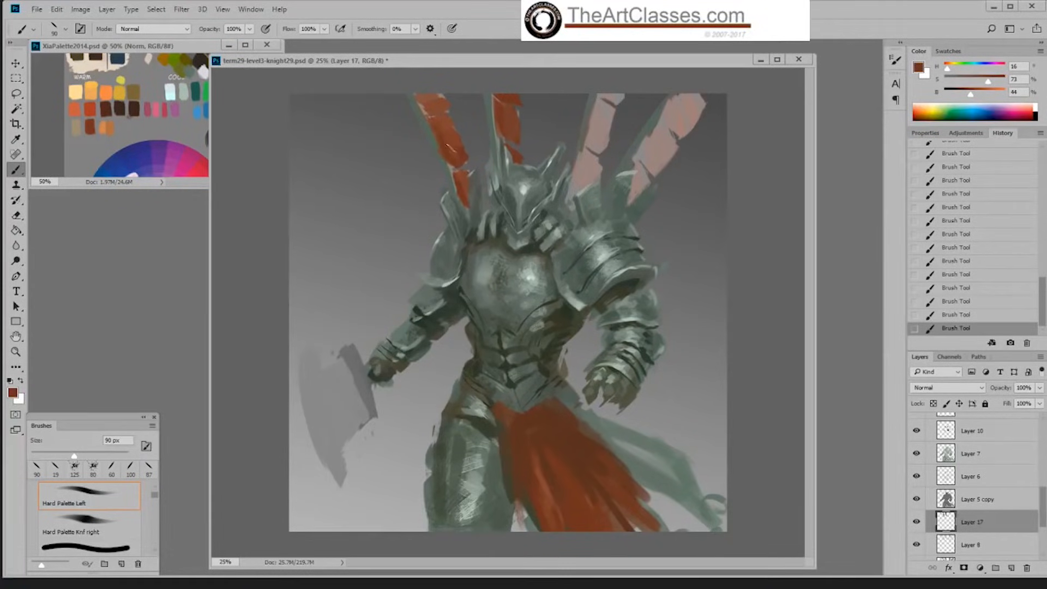
{"action": "left_click_drag", "start_coordinate": [587, 154], "coordinate": [571, 203]}
{"action": "left_click_drag", "start_coordinate": [596, 159], "coordinate": [586, 185]}
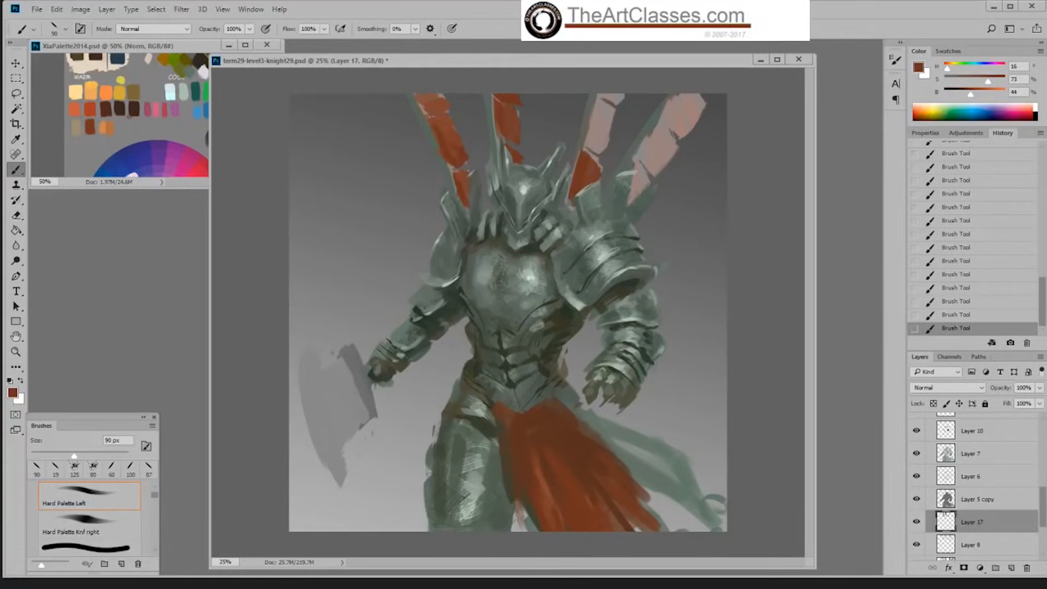
{"action": "left_click", "coordinate": [517, 126], "text": "alt"}
{"action": "left_click", "coordinate": [582, 179], "text": "alt"}
{"action": "mouse_move", "coordinate": [599, 116]}
{"action": "left_mouse_down"}
{"action": "mouse_move", "coordinate": [601, 147]}
{"action": "mouse_move", "coordinate": [607, 108]}
{"action": "mouse_move", "coordinate": [625, 105]}
{"action": "left_mouse_up"}
Step: Fill the rightmost banner from its base to its upper end in sampled red-browns with the 90 px brush
{"action": "mouse_move", "coordinate": [657, 146]}
{"action": "left_mouse_down"}
{"action": "mouse_move", "coordinate": [656, 136]}
{"action": "mouse_move", "coordinate": [666, 154]}
{"action": "left_mouse_up"}
{"action": "left_click", "coordinate": [579, 184], "text": "alt"}
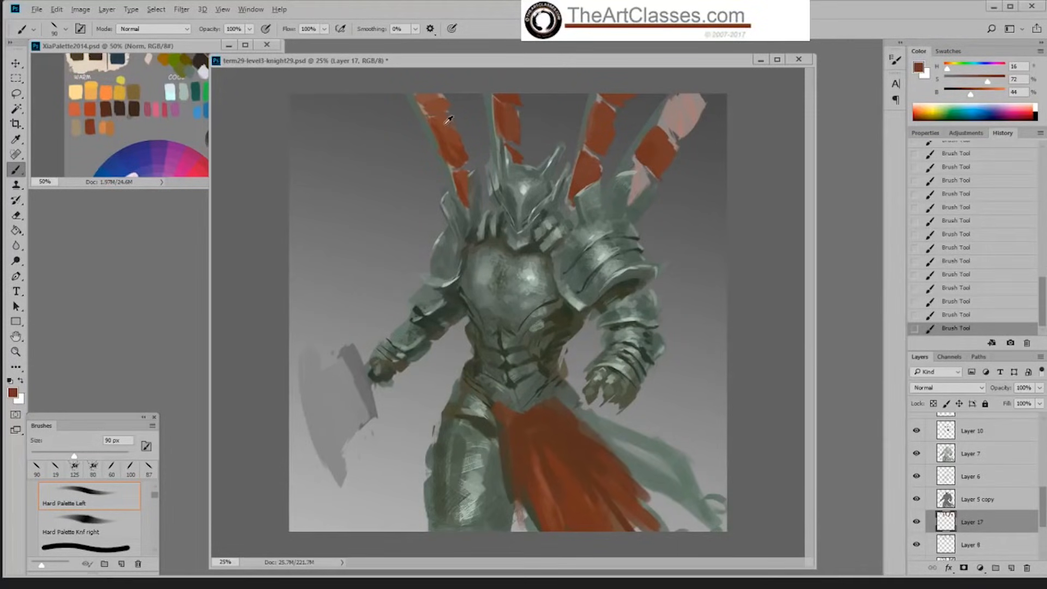
{"action": "left_click", "coordinate": [666, 139], "text": "alt"}
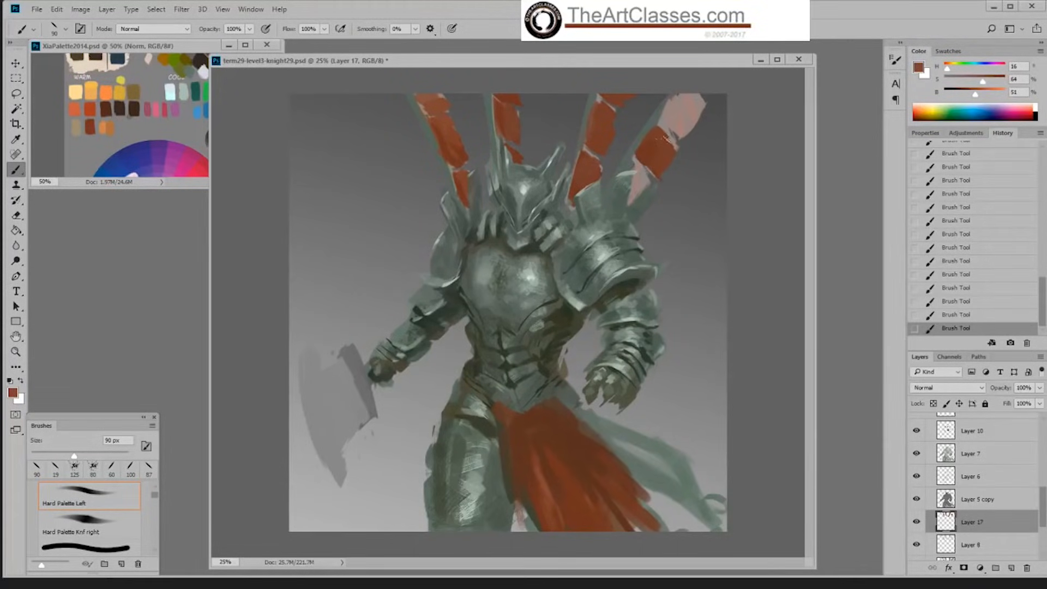
{"action": "left_click", "coordinate": [642, 163], "text": "alt"}
{"action": "left_click_drag", "start_coordinate": [639, 173], "coordinate": [633, 194]}
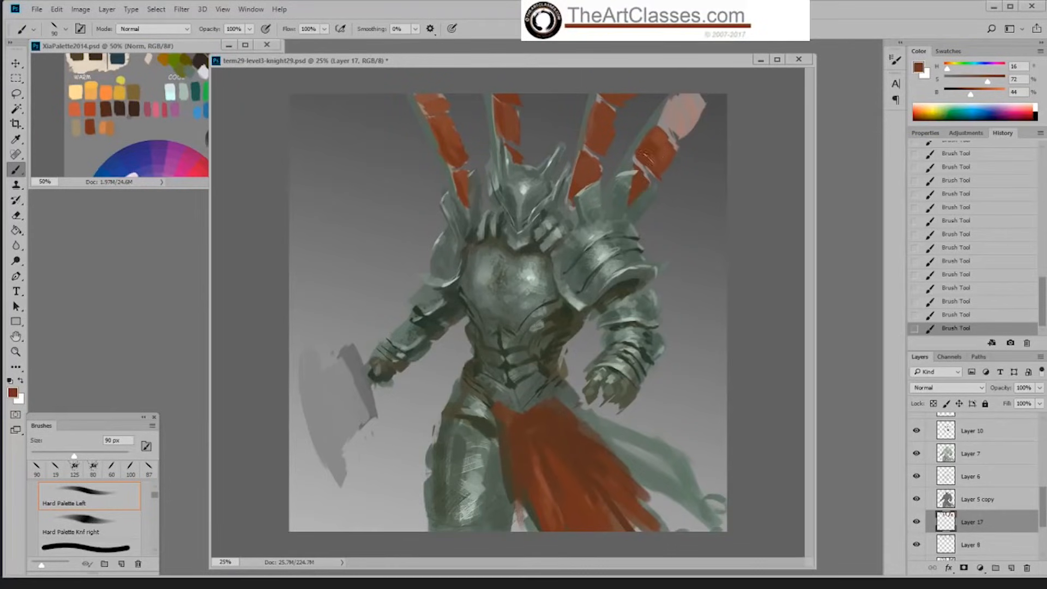
{"action": "mouse_move", "coordinate": [677, 95]}
{"action": "left_mouse_down"}
{"action": "mouse_move", "coordinate": [675, 131]}
{"action": "mouse_move", "coordinate": [701, 97]}
{"action": "mouse_move", "coordinate": [692, 90]}
{"action": "left_mouse_up"}
{"action": "left_click", "coordinate": [663, 135], "text": "alt"}
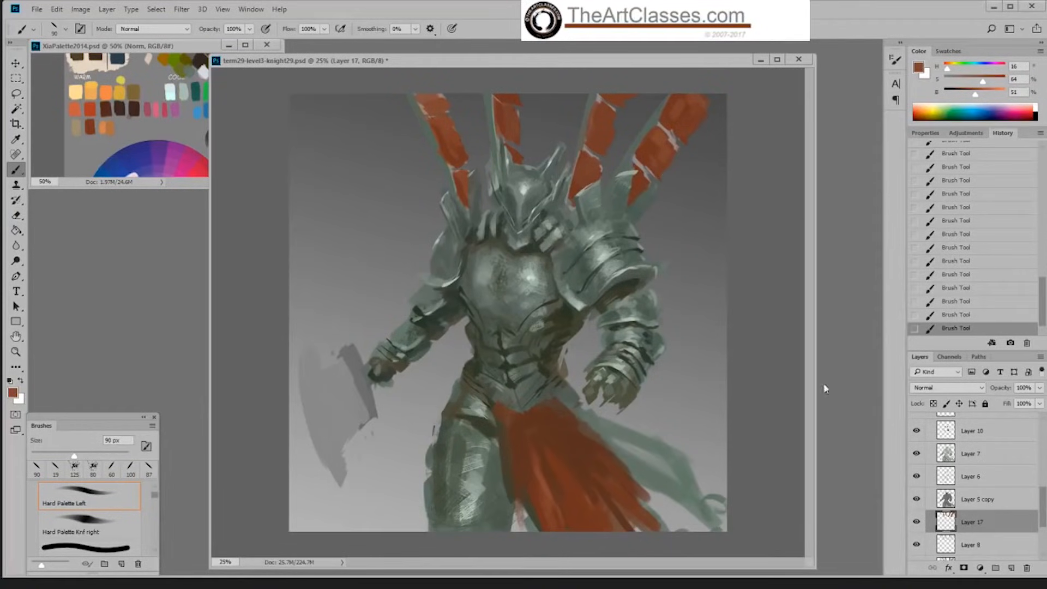
Step: Try painting the four banner poles in sampled dark olive-grey at 24% brightness, reducing the brush from 90 to 50 px
{"action": "left_click", "coordinate": [482, 230], "text": "alt"}
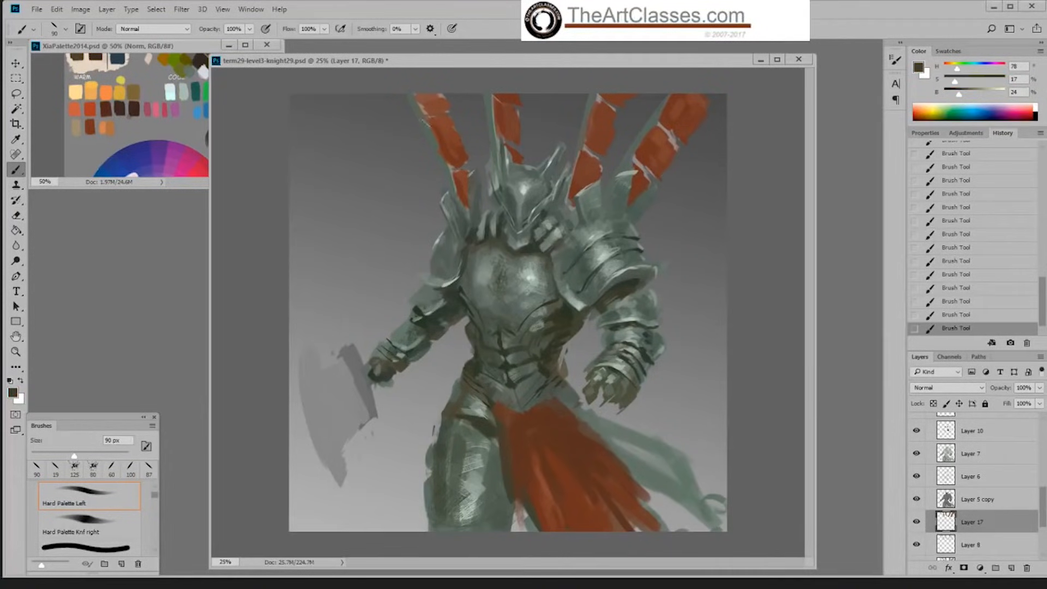
{"action": "left_click_drag", "start_coordinate": [409, 92], "coordinate": [452, 194]}
{"action": "key", "text": "["}
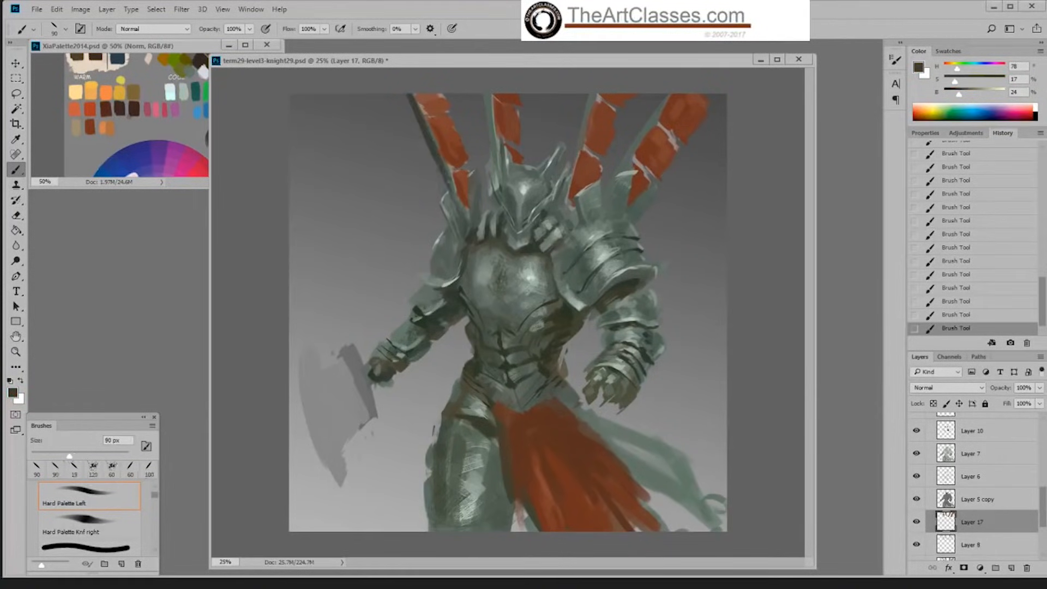
{"action": "left_click", "coordinate": [488, 152], "text": "alt"}
{"action": "mouse_move", "coordinate": [493, 93]}
{"action": "left_mouse_down"}
{"action": "mouse_move", "coordinate": [497, 169]}
{"action": "mouse_move", "coordinate": [491, 163]}
{"action": "left_mouse_up"}
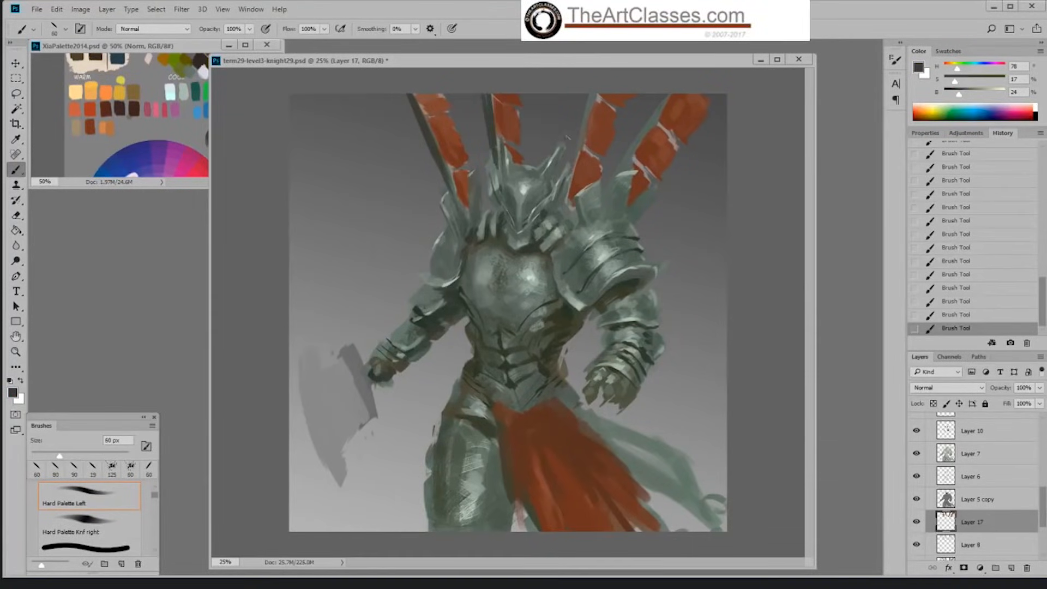
{"action": "mouse_move", "coordinate": [590, 102]}
{"action": "left_mouse_down"}
{"action": "mouse_move", "coordinate": [560, 221]}
{"action": "mouse_move", "coordinate": [575, 176]}
{"action": "left_mouse_up"}
{"action": "left_click_drag", "start_coordinate": [671, 95], "coordinate": [602, 202]}
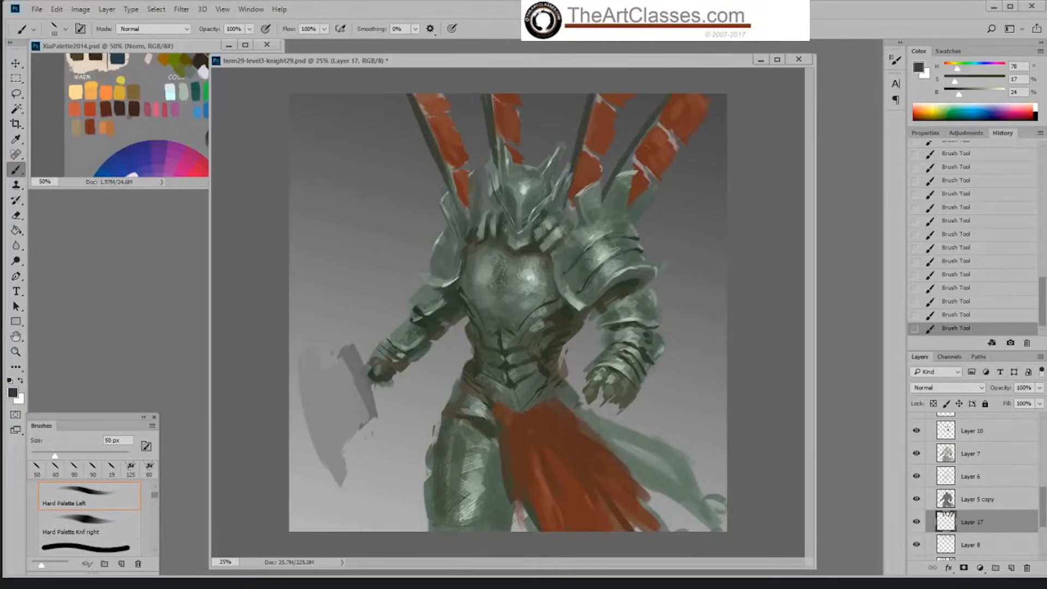
{"action": "mouse_move", "coordinate": [662, 112]}
{"action": "left_mouse_down"}
{"action": "mouse_move", "coordinate": [601, 206]}
{"action": "mouse_move", "coordinate": [604, 182]}
{"action": "left_mouse_up"}
{"action": "left_click", "coordinate": [523, 194], "text": "alt"}
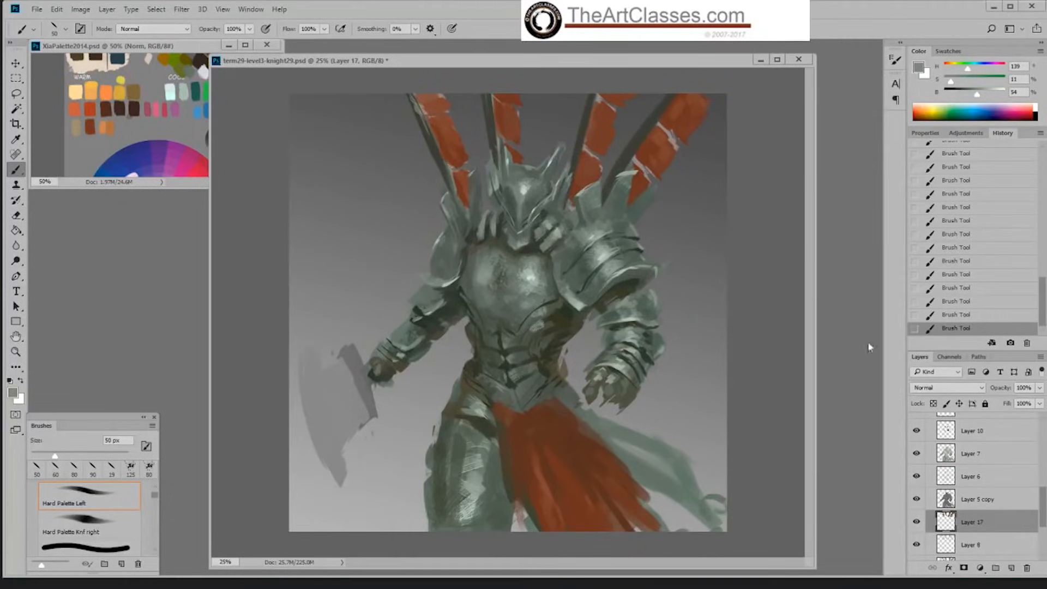
Step: Step back through the history to before the dark strokes on the banner poles
{"action": "left_click", "coordinate": [968, 274]}
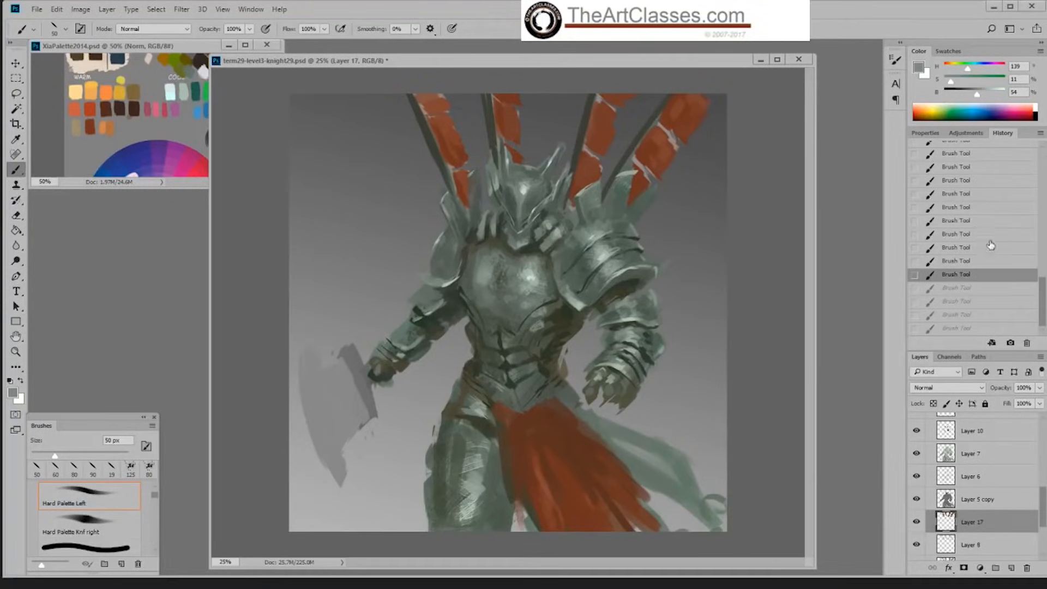
{"action": "left_click", "coordinate": [976, 234]}
{"action": "left_click", "coordinate": [969, 193]}
{"action": "left_click", "coordinate": [967, 180]}
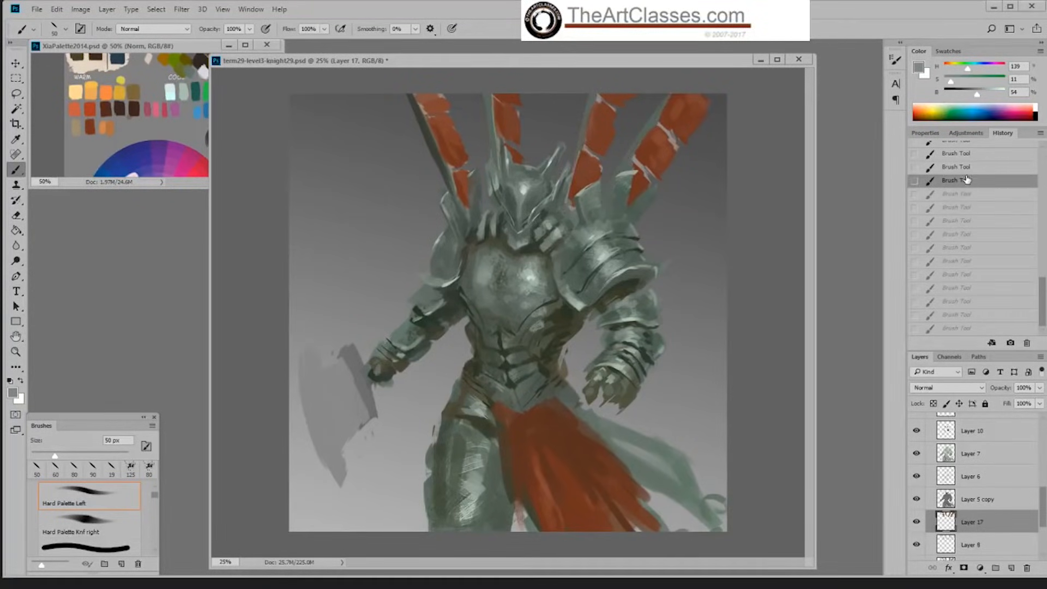
{"action": "left_click", "coordinate": [967, 166]}
{"action": "left_click", "coordinate": [966, 154]}
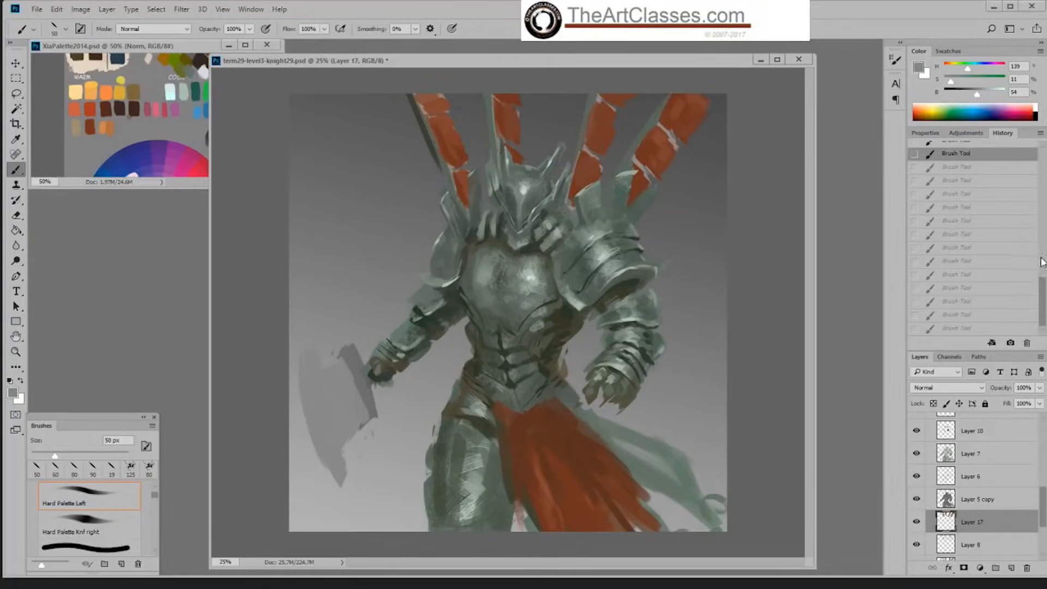
{"action": "left_click_drag", "start_coordinate": [1042, 285], "coordinate": [1042, 275]}
{"action": "left_click", "coordinate": [968, 185]}
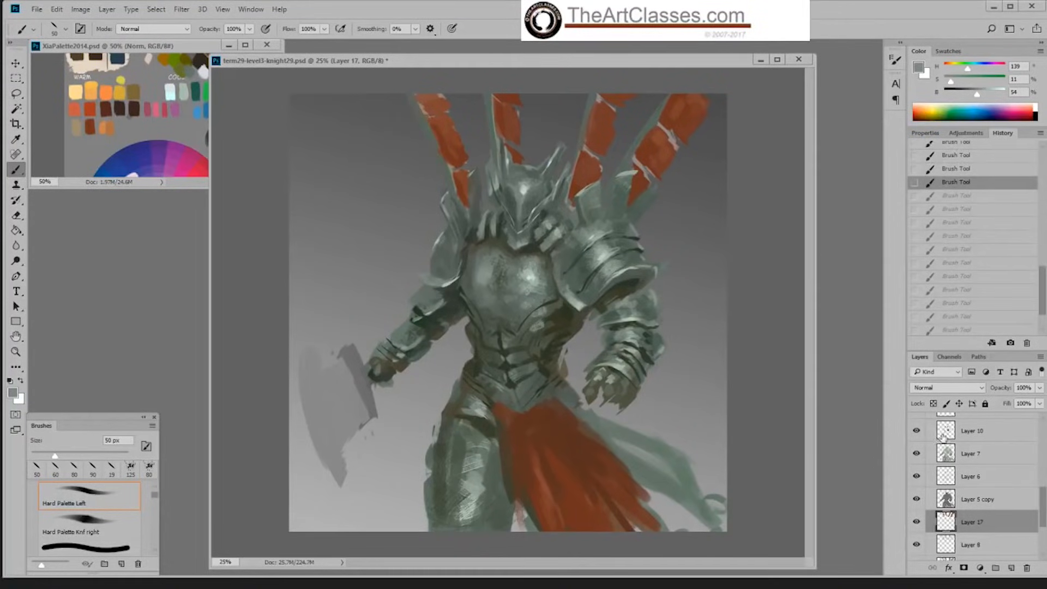
Step: On a new layer, paint the leftmost banner's pole in sampled dark grey-green at 23% brightness with the 50 px brush and erase its rough outer edge
{"action": "left_click", "coordinate": [1012, 567]}
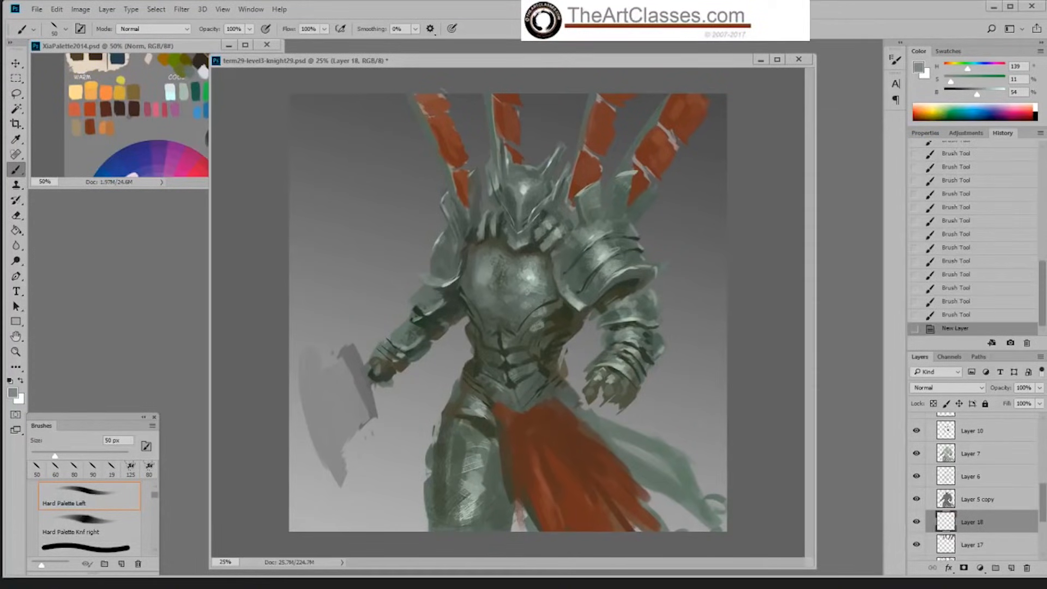
{"action": "left_click_drag", "start_coordinate": [409, 91], "coordinate": [468, 207]}
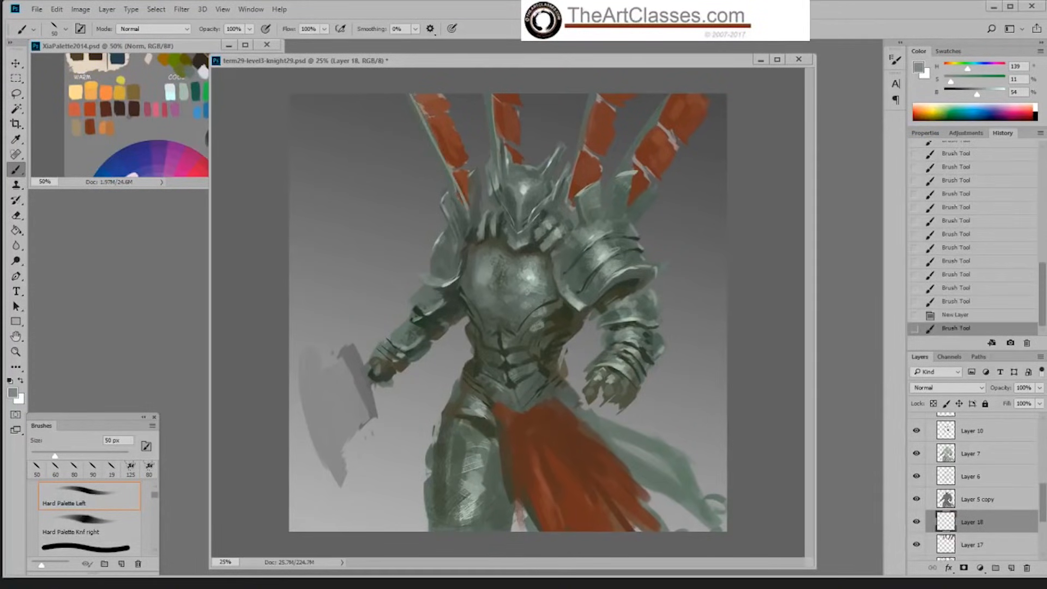
{"action": "left_click", "coordinate": [501, 234], "text": "alt"}
{"action": "left_click_drag", "start_coordinate": [409, 94], "coordinate": [467, 208]}
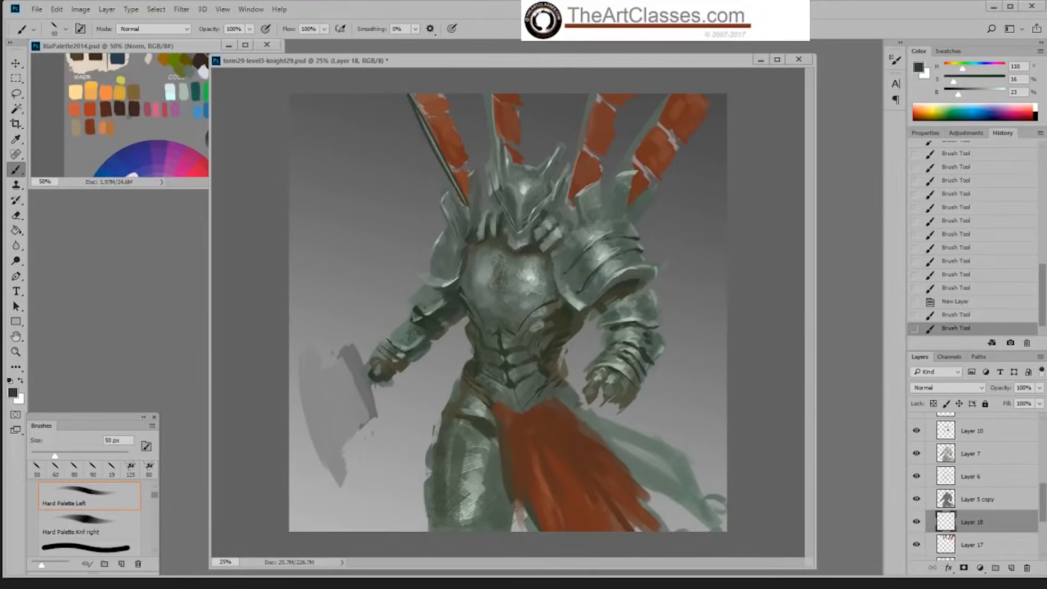
{"action": "mouse_move", "coordinate": [420, 116]}
{"action": "left_mouse_down"}
{"action": "mouse_move", "coordinate": [461, 197]}
{"action": "mouse_move", "coordinate": [406, 98]}
{"action": "mouse_move", "coordinate": [419, 127]}
{"action": "left_mouse_up"}
{"action": "key", "text": "e"}
{"action": "left_click_drag", "start_coordinate": [442, 167], "coordinate": [455, 190]}
{"action": "left_click_drag", "start_coordinate": [403, 95], "coordinate": [415, 117]}
Step: Paint the second and third banners' poles in dark grey-green at 23% brightness, using the brush at 50 and 40 px
{"action": "key", "text": "b"}
{"action": "left_click_drag", "start_coordinate": [488, 94], "coordinate": [495, 164]}
{"action": "left_click_drag", "start_coordinate": [493, 129], "coordinate": [498, 169]}
{"action": "left_click_drag", "start_coordinate": [590, 95], "coordinate": [567, 173]}
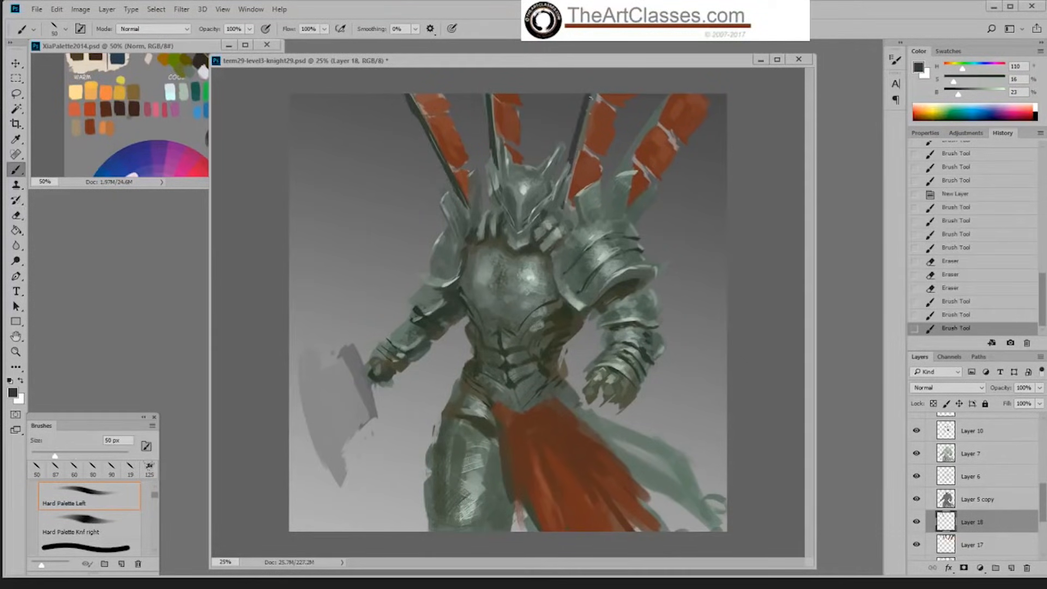
{"action": "left_click", "coordinate": [964, 318]}
{"action": "key", "text": "ctrl+z"}
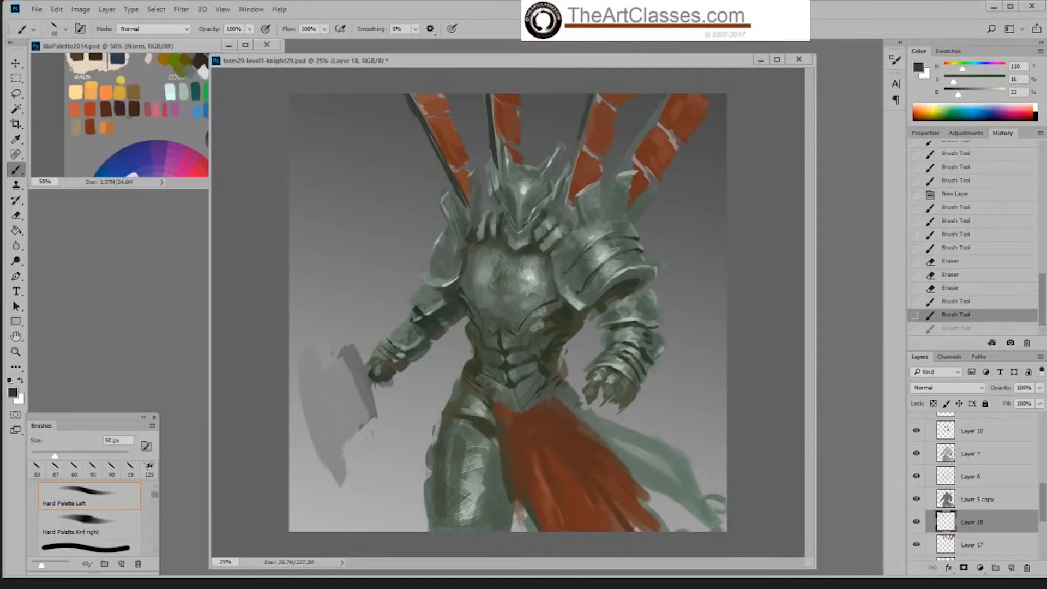
{"action": "left_click_drag", "start_coordinate": [587, 122], "coordinate": [570, 173]}
{"action": "key", "text": "e"}
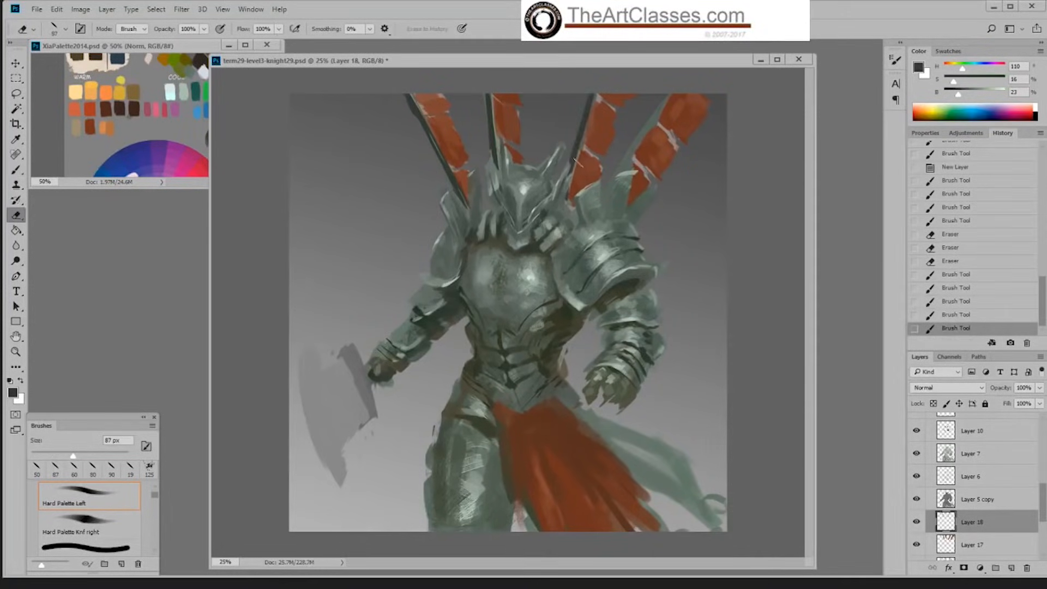
{"action": "key", "text": "b"}
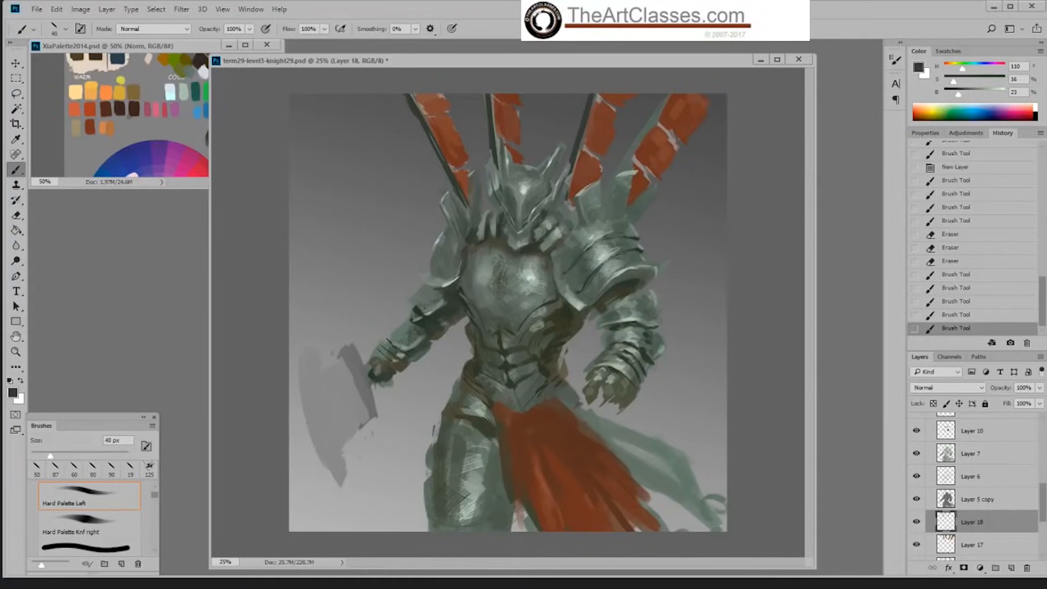
{"action": "left_click_drag", "start_coordinate": [587, 123], "coordinate": [577, 147]}
{"action": "left_click_drag", "start_coordinate": [583, 131], "coordinate": [573, 157]}
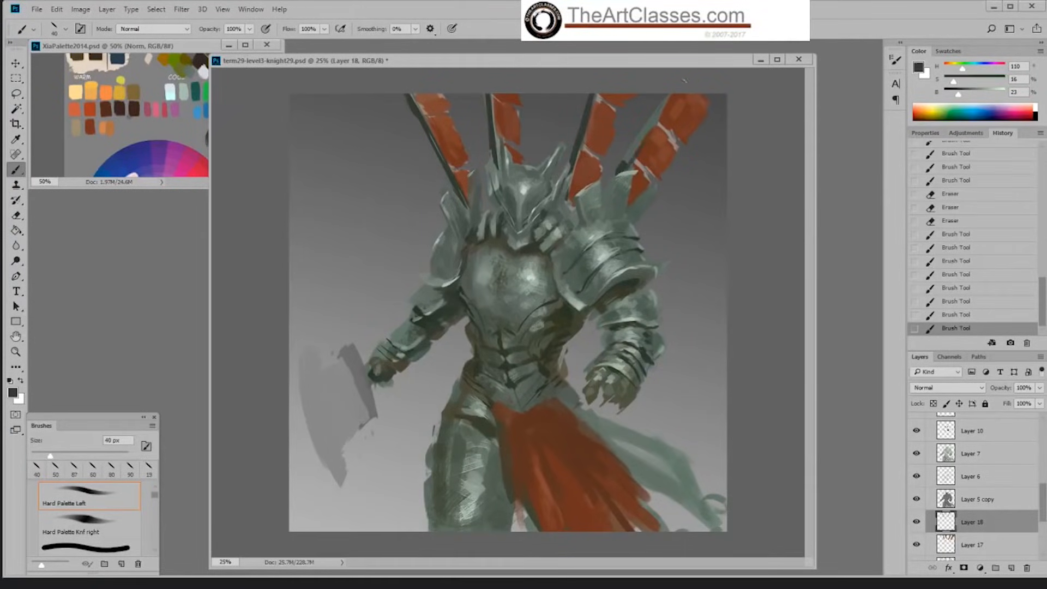
Step: Paint the rightmost banner's pole in dark grey-green with the 40 px brush and trim its outer edge with the 87 px eraser
{"action": "left_click_drag", "start_coordinate": [668, 97], "coordinate": [619, 164]}
{"action": "left_click_drag", "start_coordinate": [652, 117], "coordinate": [630, 159]}
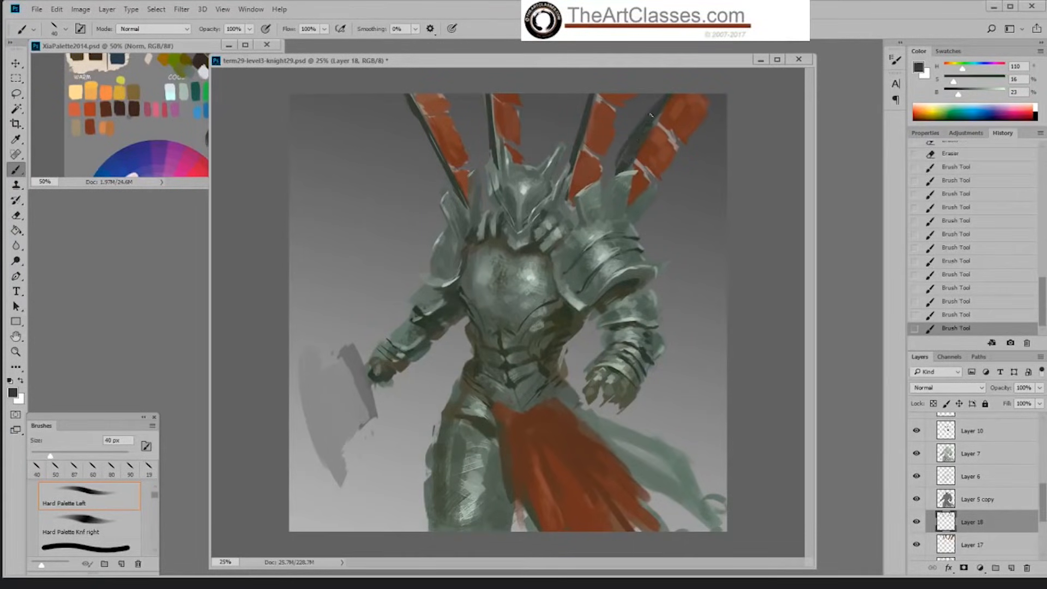
{"action": "key", "text": "e"}
{"action": "mouse_move", "coordinate": [637, 123]}
{"action": "left_mouse_down"}
{"action": "mouse_move", "coordinate": [616, 164]}
{"action": "mouse_move", "coordinate": [654, 98]}
{"action": "left_mouse_up"}
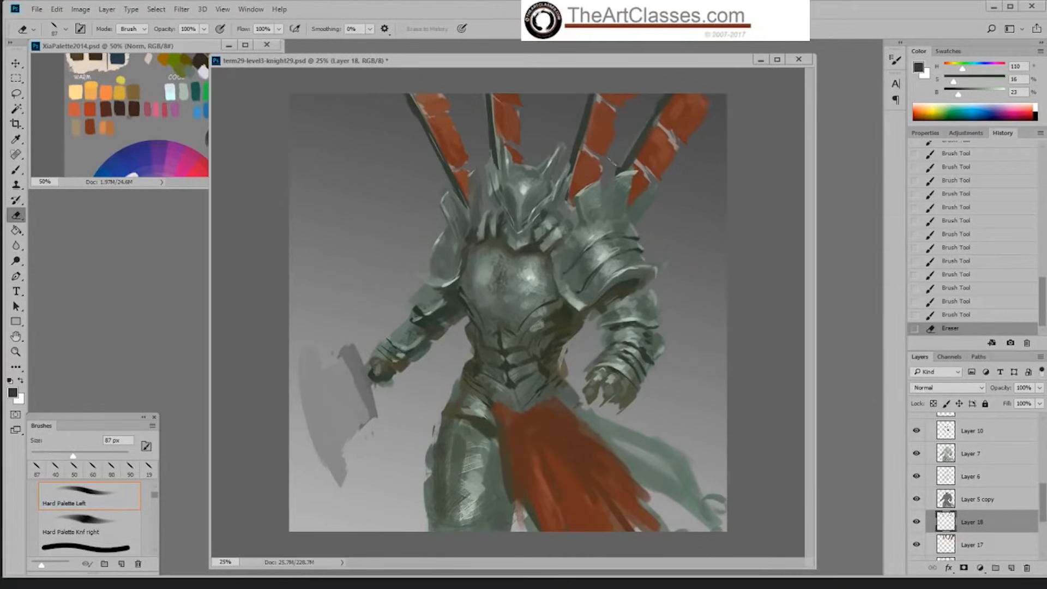
{"action": "key", "text": "b"}
{"action": "mouse_move", "coordinate": [613, 162]}
{"action": "left_mouse_down"}
{"action": "mouse_move", "coordinate": [626, 160]}
{"action": "mouse_move", "coordinate": [619, 170]}
{"action": "left_mouse_up"}
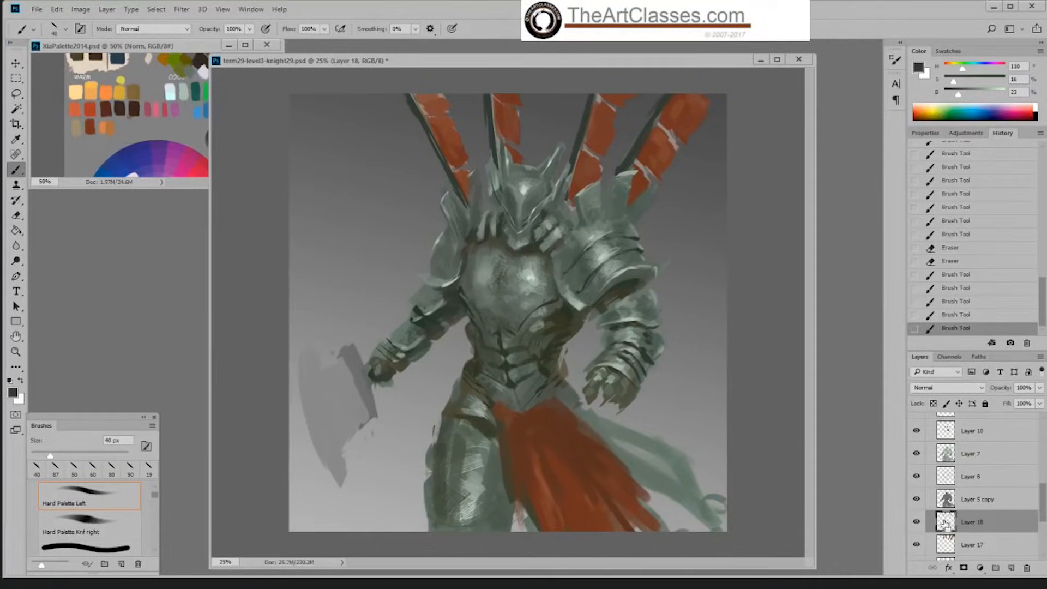
Step: Load the banner-pole layer as a selection, sample light grey-green at 60% brightness, choose Sampled Brush 2 13 and hide the selection edges
{"action": "left_click", "coordinate": [946, 523], "text": "ctrl"}
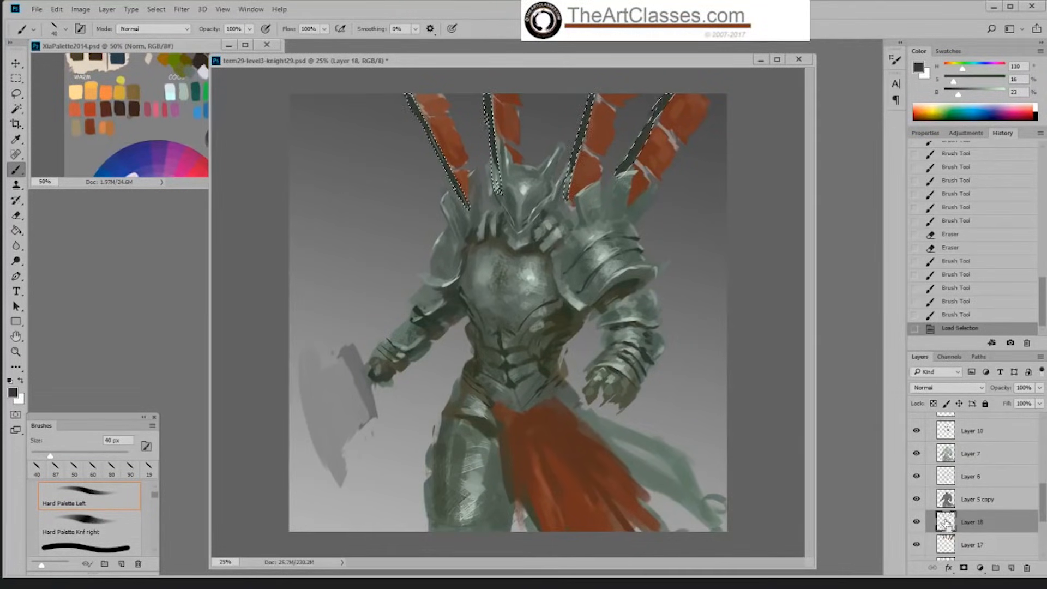
{"action": "left_click", "coordinate": [534, 274], "text": "alt"}
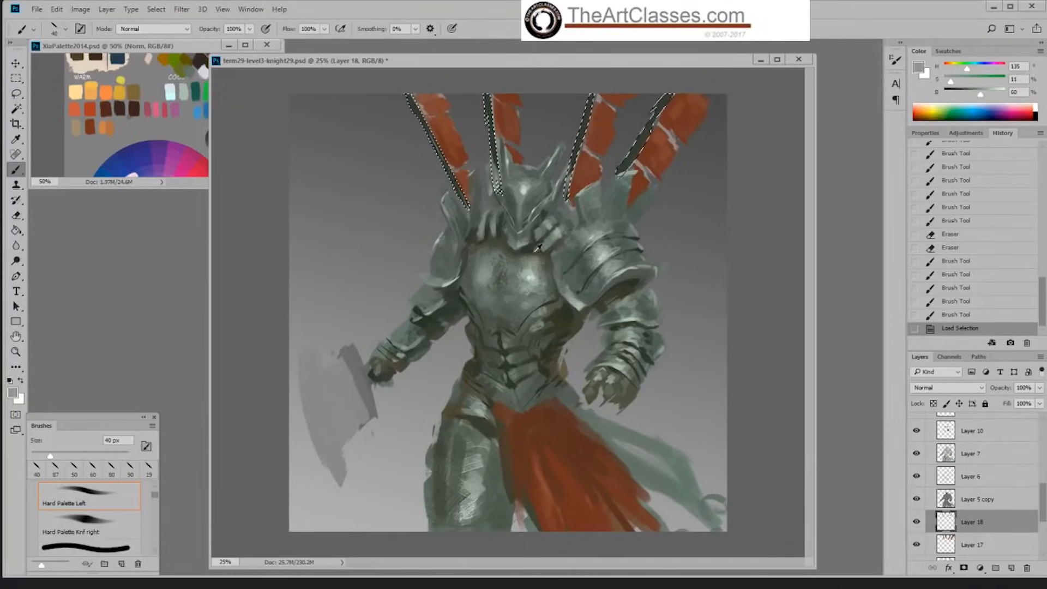
{"action": "right_click", "coordinate": [538, 236]}
{"action": "left_click", "coordinate": [657, 381]}
{"action": "left_click", "coordinate": [766, 188]}
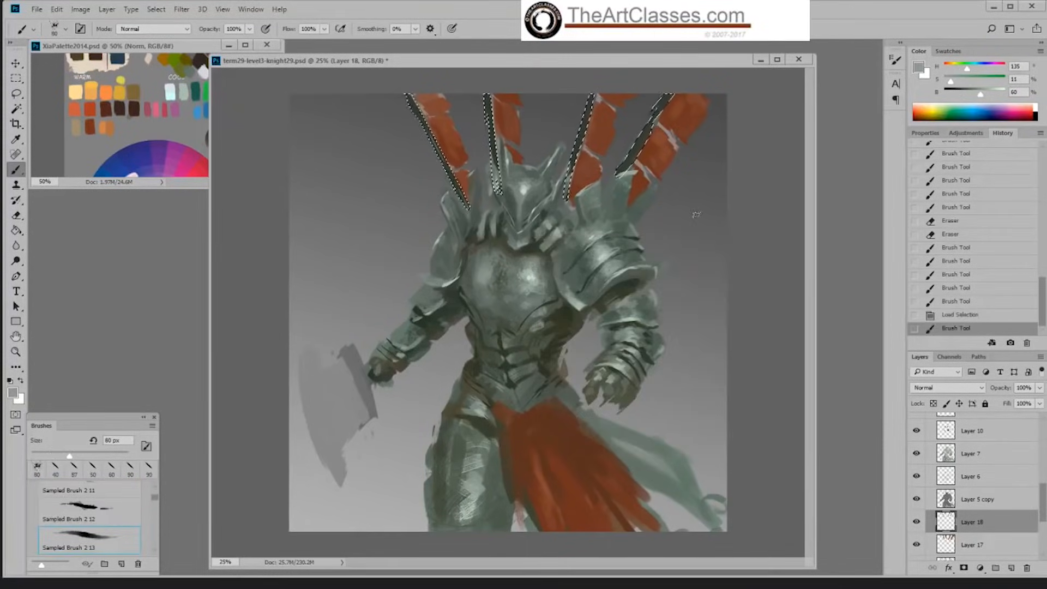
{"action": "key", "text": "ctrl+h"}
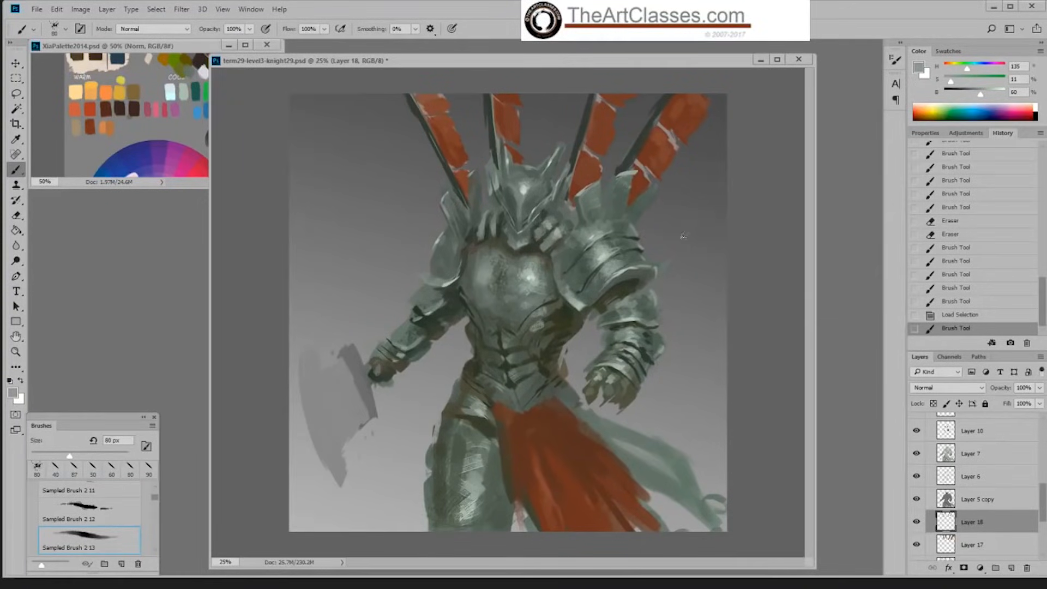
Step: Add light speckled texture to the leftmost banner pole with the brush at 67% opacity, using sizes 400 and 250 px
{"action": "key", "text": "bracketright"}
{"action": "key", "text": "bracketright"}
{"action": "key", "text": "bracketright"}
{"action": "key", "text": "bracketright"}
{"action": "left_click", "coordinate": [249, 29]}
{"action": "left_click_drag", "start_coordinate": [252, 42], "coordinate": [228, 46]}
{"action": "left_click", "coordinate": [797, 223]}
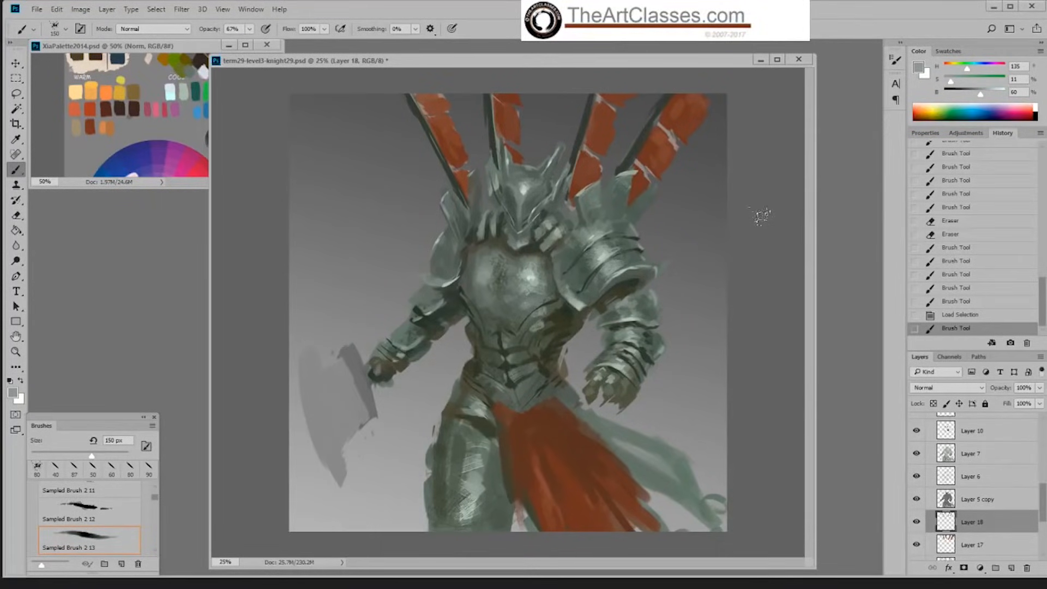
{"action": "key", "text": "bracketright"}
{"action": "key", "text": "bracketright"}
{"action": "key", "text": "bracketright"}
{"action": "key", "text": "bracketright"}
{"action": "key", "text": "bracketright"}
{"action": "left_click_drag", "start_coordinate": [416, 118], "coordinate": [448, 166]}
{"action": "key", "text": "bracketleft"}
{"action": "key", "text": "bracketleft"}
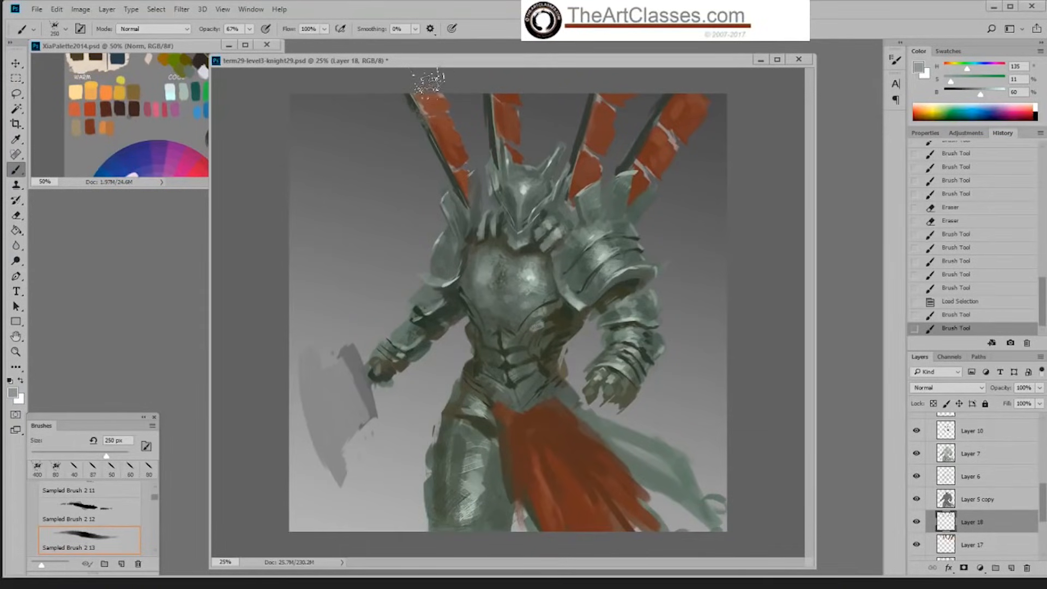
{"action": "mouse_move", "coordinate": [422, 112]}
{"action": "left_mouse_down"}
{"action": "mouse_move", "coordinate": [424, 170]}
{"action": "mouse_move", "coordinate": [431, 143]}
{"action": "left_mouse_up"}
{"action": "left_click_drag", "start_coordinate": [485, 179], "coordinate": [451, 166]}
Step: Speckle the second, third and rightmost banner poles with the same light grey-green texture brush at 250 and 400 px
{"action": "mouse_move", "coordinate": [498, 103]}
{"action": "left_mouse_down"}
{"action": "mouse_move", "coordinate": [475, 171]}
{"action": "mouse_move", "coordinate": [483, 157]}
{"action": "mouse_move", "coordinate": [517, 153]}
{"action": "left_mouse_up"}
{"action": "left_click_drag", "start_coordinate": [517, 153], "coordinate": [492, 132]}
{"action": "left_click_drag", "start_coordinate": [595, 144], "coordinate": [581, 99]}
{"action": "key", "text": "bracketright"}
{"action": "key", "text": "bracketright"}
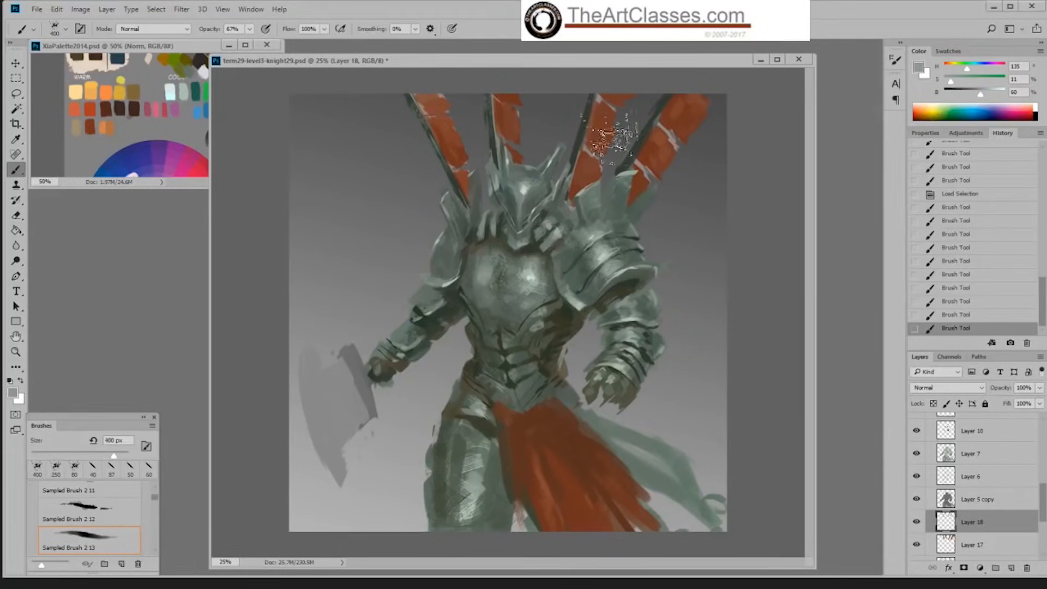
{"action": "left_click_drag", "start_coordinate": [612, 139], "coordinate": [571, 153]}
{"action": "left_click_drag", "start_coordinate": [613, 75], "coordinate": [562, 232]}
{"action": "left_click_drag", "start_coordinate": [658, 124], "coordinate": [582, 242]}
{"action": "mouse_move", "coordinate": [612, 207]}
{"action": "left_mouse_down"}
{"action": "mouse_move", "coordinate": [666, 113]}
{"action": "mouse_move", "coordinate": [631, 164]}
{"action": "left_mouse_up"}
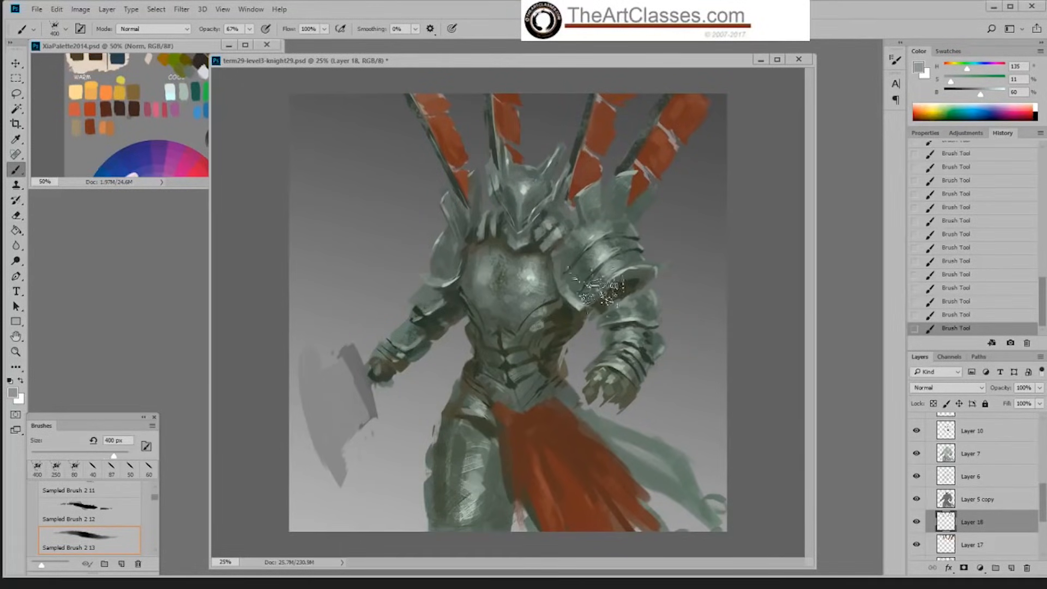
Step: Paint thin highlights along the banner poles with the Hard Palette Left brush at 20 to 25 px, in grey sampled at 84% brightness
{"action": "right_click", "coordinate": [601, 299]}
{"action": "double_click", "coordinate": [713, 409]}
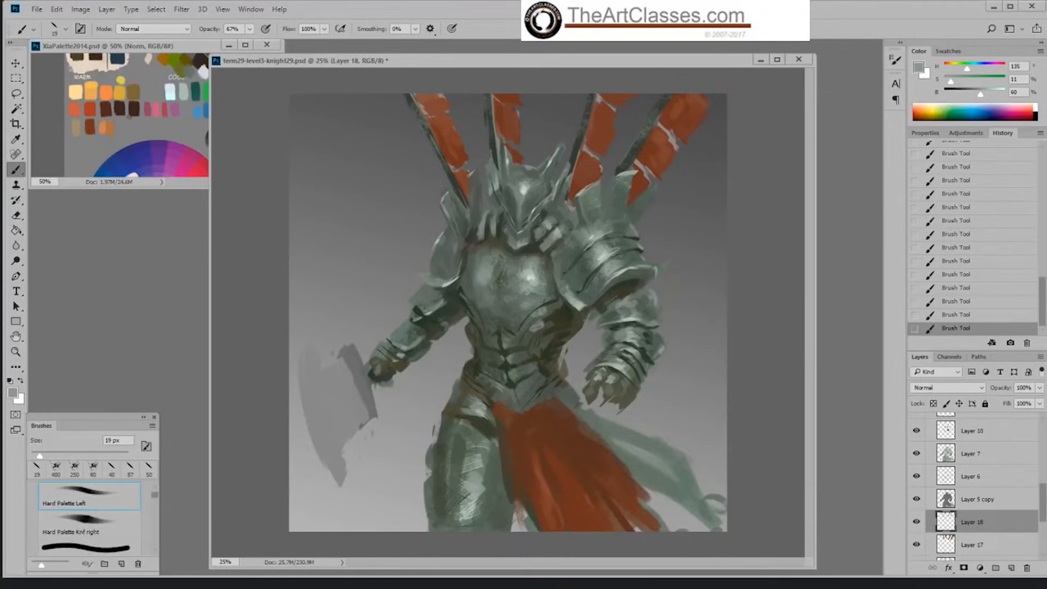
{"action": "left_click", "coordinate": [527, 186], "text": "alt"}
{"action": "mouse_move", "coordinate": [667, 97]}
{"action": "left_mouse_down"}
{"action": "mouse_move", "coordinate": [656, 119]}
{"action": "mouse_move", "coordinate": [663, 102]}
{"action": "left_mouse_up"}
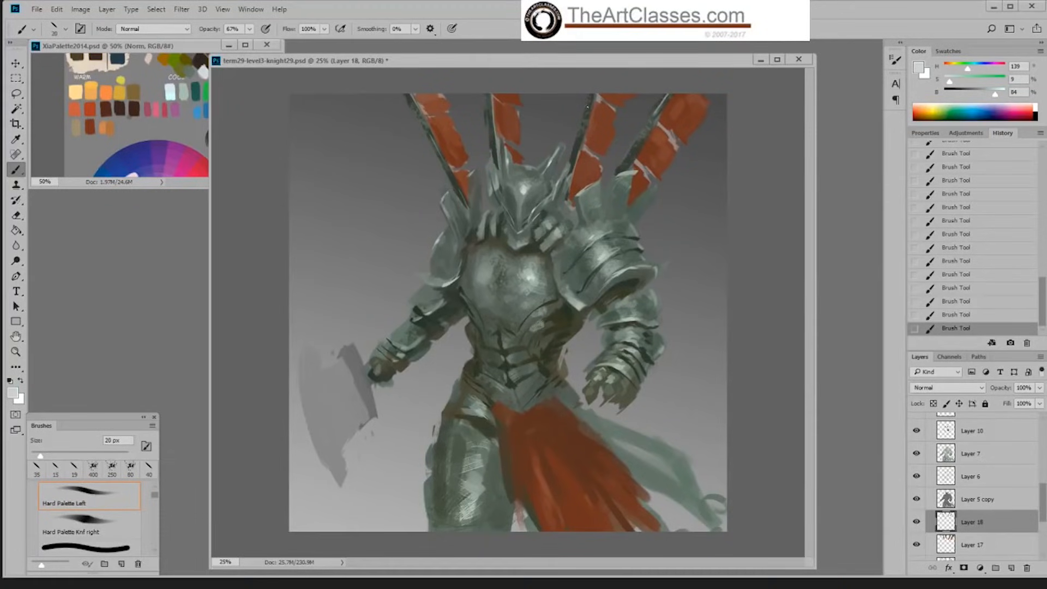
{"action": "left_click_drag", "start_coordinate": [577, 138], "coordinate": [585, 121]}
{"action": "left_click_drag", "start_coordinate": [489, 97], "coordinate": [486, 116]}
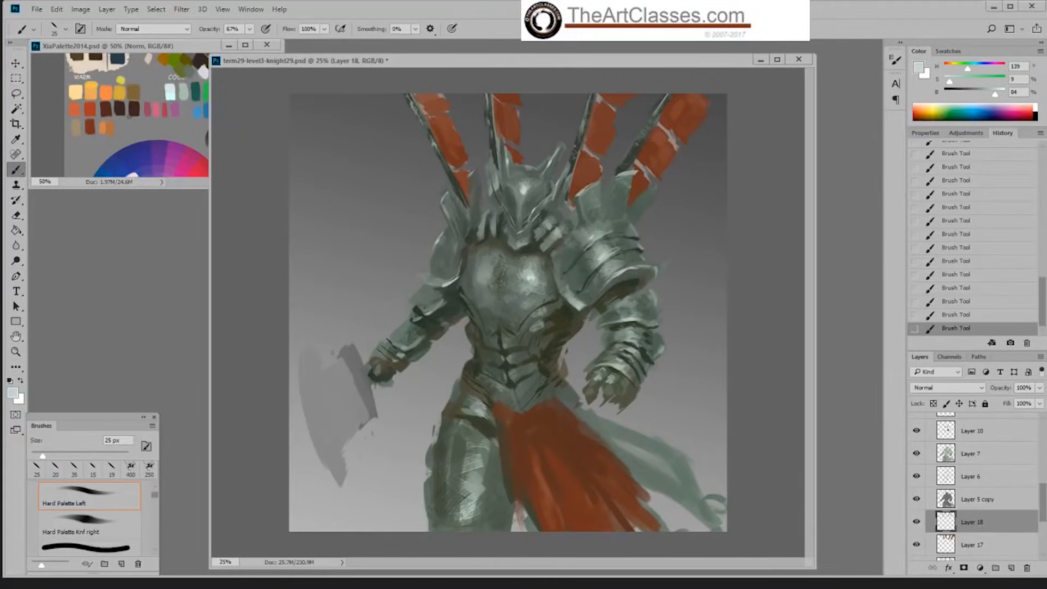
Step: Add textured light strokes to the banner poles with the Okragla textura brush, reduced to 25 px
{"action": "right_click", "coordinate": [619, 158]}
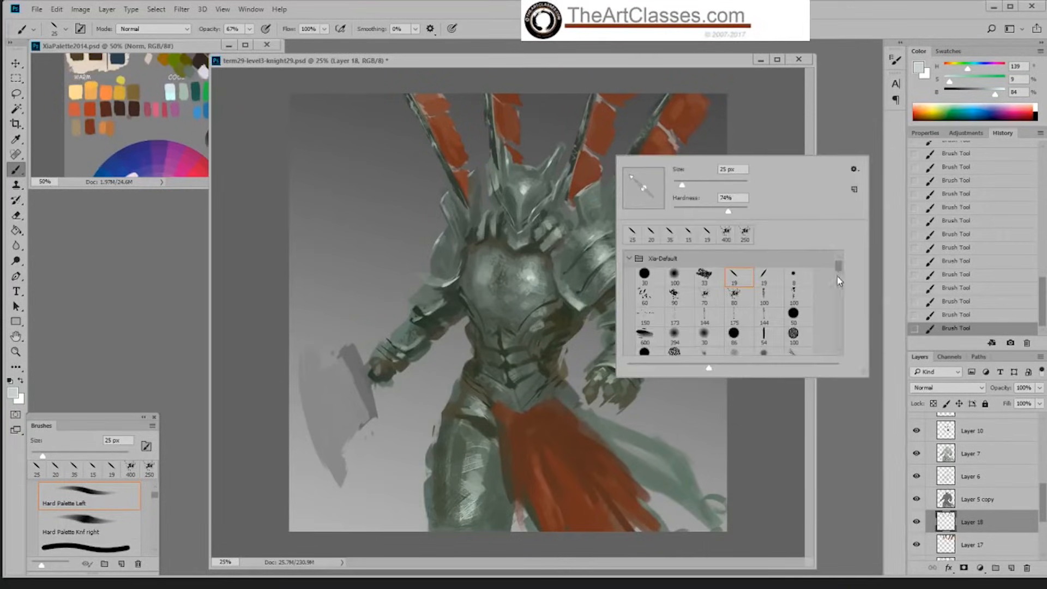
{"action": "left_click_drag", "start_coordinate": [839, 266], "coordinate": [839, 273]}
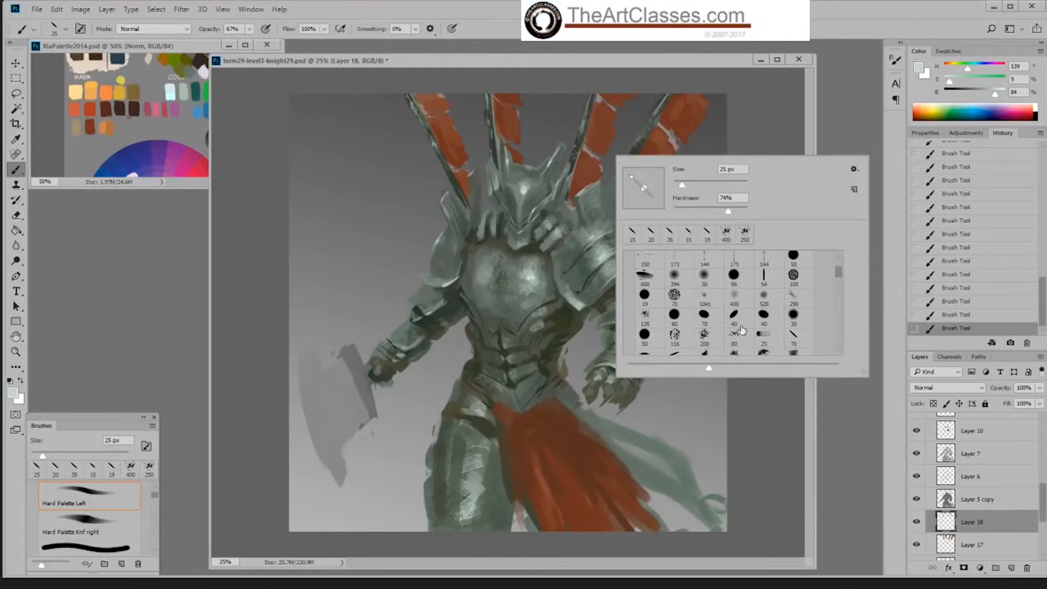
{"action": "left_click", "coordinate": [731, 318]}
{"action": "left_click", "coordinate": [642, 140]}
{"action": "left_click_drag", "start_coordinate": [643, 140], "coordinate": [625, 162]}
{"action": "key", "text": "bracketleft"}
{"action": "key", "text": "bracketleft"}
{"action": "key", "text": "bracketleft"}
{"action": "left_click_drag", "start_coordinate": [593, 94], "coordinate": [587, 107]}
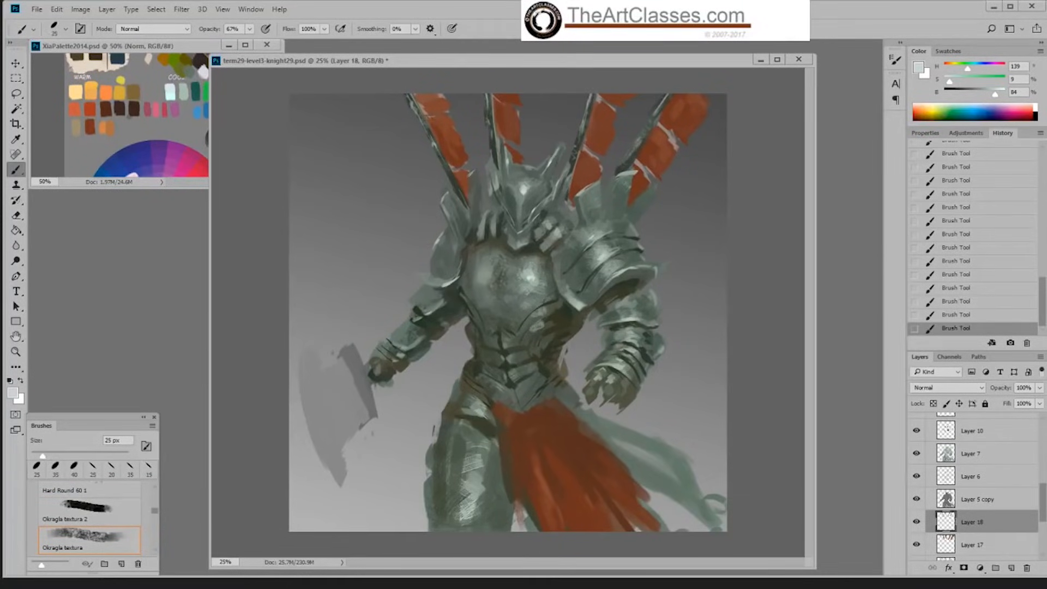
{"action": "left_click_drag", "start_coordinate": [491, 112], "coordinate": [494, 143]}
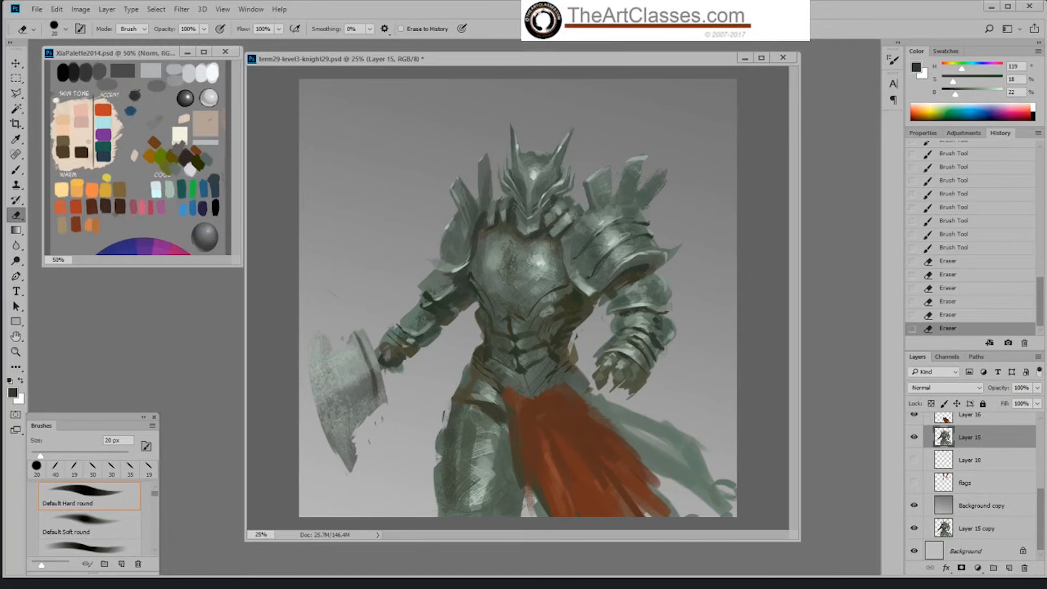
Step: Clean up the helmet's outer edge beside the right horn on Layer 15 with the 20 px hard round eraser
{"action": "left_click", "coordinate": [568, 194]}
{"action": "left_click_drag", "start_coordinate": [568, 195], "coordinate": [583, 200]}
{"action": "key", "text": "b"}
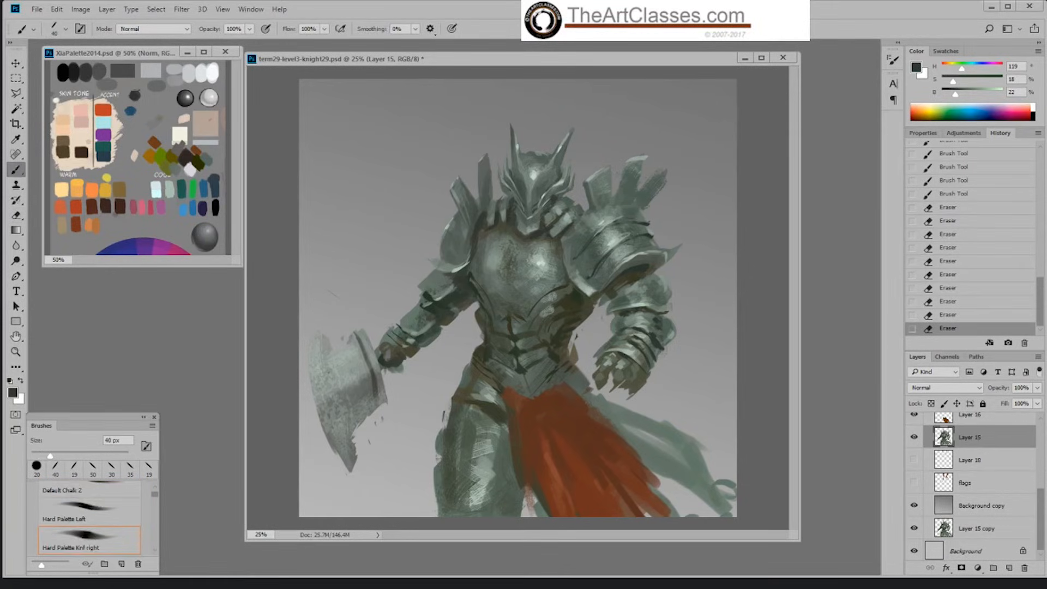
{"action": "key", "text": "e"}
{"action": "left_click_drag", "start_coordinate": [565, 162], "coordinate": [568, 164]}
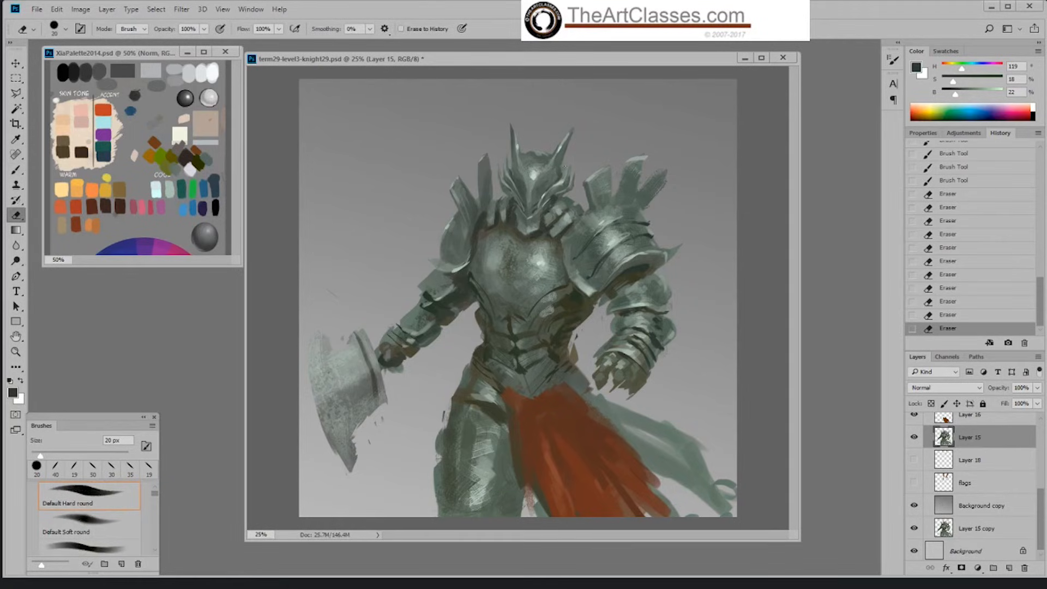
{"action": "left_click", "coordinate": [565, 166]}
{"action": "left_click", "coordinate": [565, 165]}
{"action": "left_click", "coordinate": [565, 165]}
Step: Repaint the helmet's side below the right horn in sampled grey-green at 36% brightness with the 40 px Hard Palette Knf right brush
{"action": "key", "text": "b"}
{"action": "left_click", "coordinate": [560, 175], "text": "alt"}
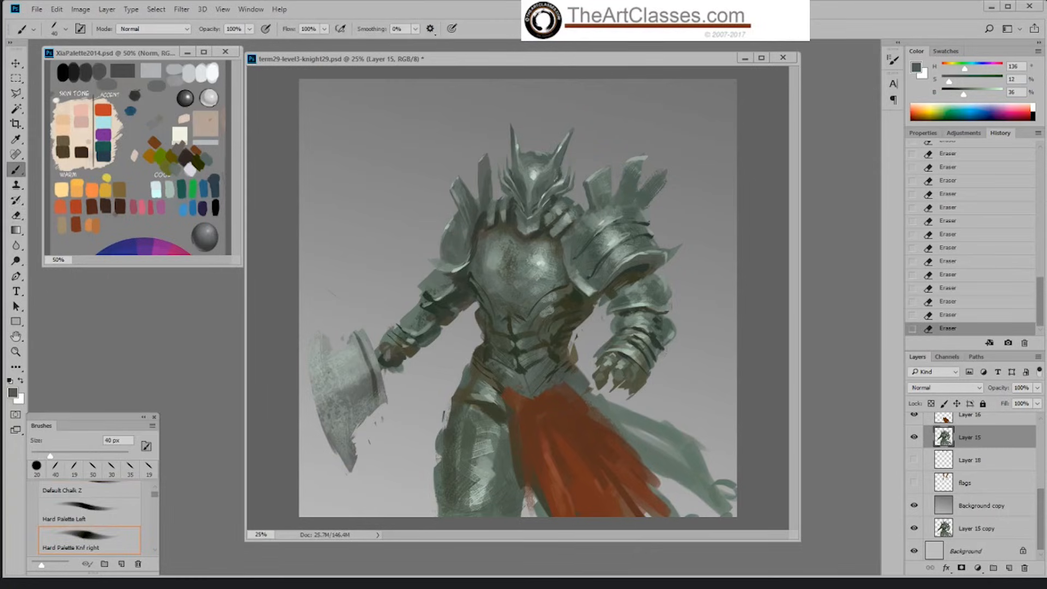
{"action": "left_click_drag", "start_coordinate": [560, 170], "coordinate": [548, 185]}
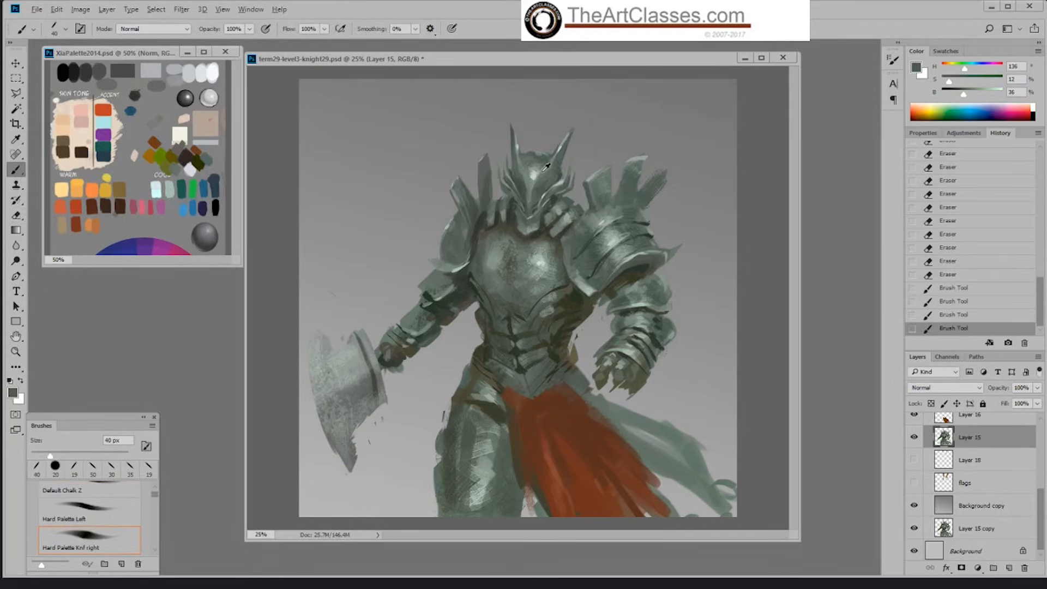
{"action": "left_click", "coordinate": [544, 173], "text": "alt"}
{"action": "left_click", "coordinate": [561, 171], "text": "alt"}
{"action": "left_click_drag", "start_coordinate": [555, 261], "coordinate": [561, 266]}
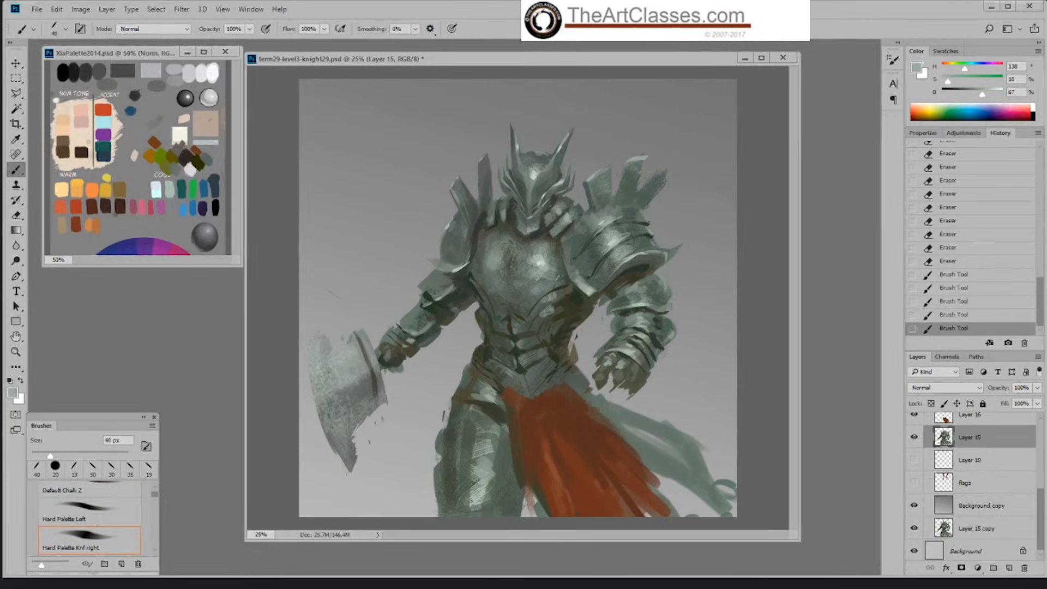
Step: Erase the spikes rising above the shoulder plate at the image's right with the hard round eraser, enlarged to 60 px
{"action": "key", "text": "e"}
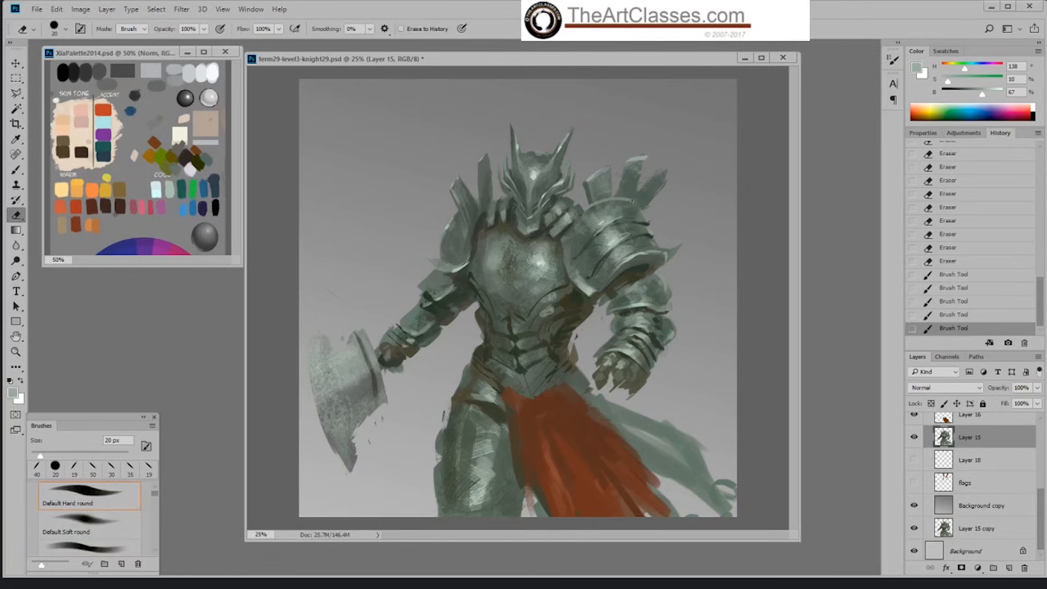
{"action": "left_click_drag", "start_coordinate": [642, 206], "coordinate": [676, 236]}
{"action": "key", "text": "b"}
{"action": "key", "text": "bracketright"}
{"action": "key", "text": "bracketright"}
{"action": "key", "text": "bracketright"}
{"action": "key", "text": "bracketright"}
{"action": "key", "text": "bracketright"}
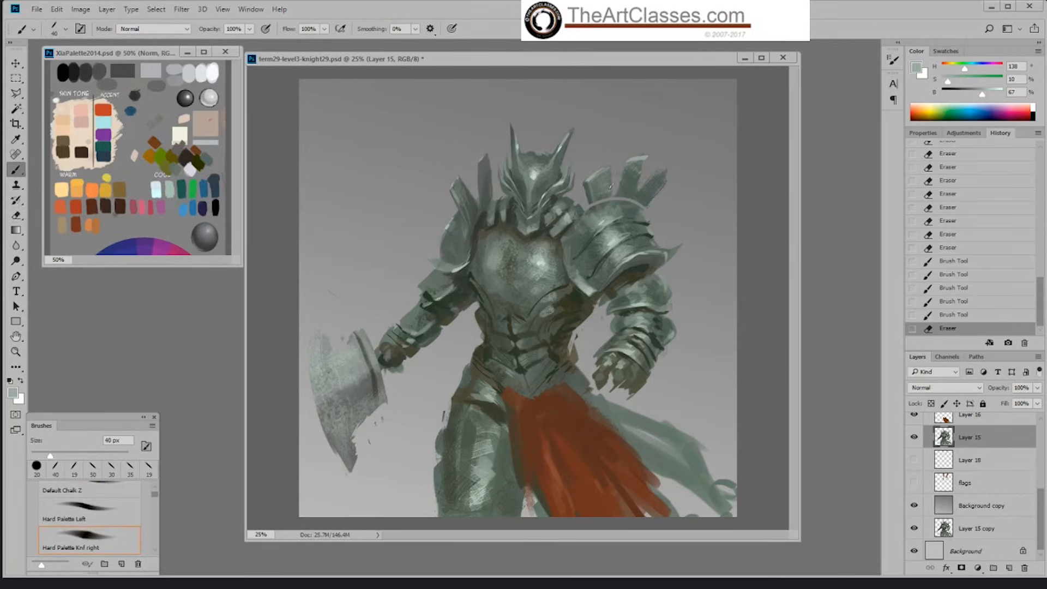
{"action": "key", "text": "e"}
{"action": "key", "text": "bracketright"}
{"action": "key", "text": "bracketright"}
{"action": "key", "text": "bracketright"}
{"action": "key", "text": "bracketright"}
{"action": "key", "text": "bracketright"}
{"action": "key", "text": "bracketright"}
{"action": "mouse_move", "coordinate": [591, 179]}
{"action": "left_mouse_down"}
{"action": "mouse_move", "coordinate": [642, 201]}
{"action": "mouse_move", "coordinate": [652, 187]}
{"action": "mouse_move", "coordinate": [651, 199]}
{"action": "mouse_move", "coordinate": [599, 194]}
{"action": "mouse_move", "coordinate": [605, 158]}
{"action": "mouse_move", "coordinate": [625, 158]}
{"action": "mouse_move", "coordinate": [615, 181]}
{"action": "mouse_move", "coordinate": [666, 178]}
{"action": "left_mouse_up"}
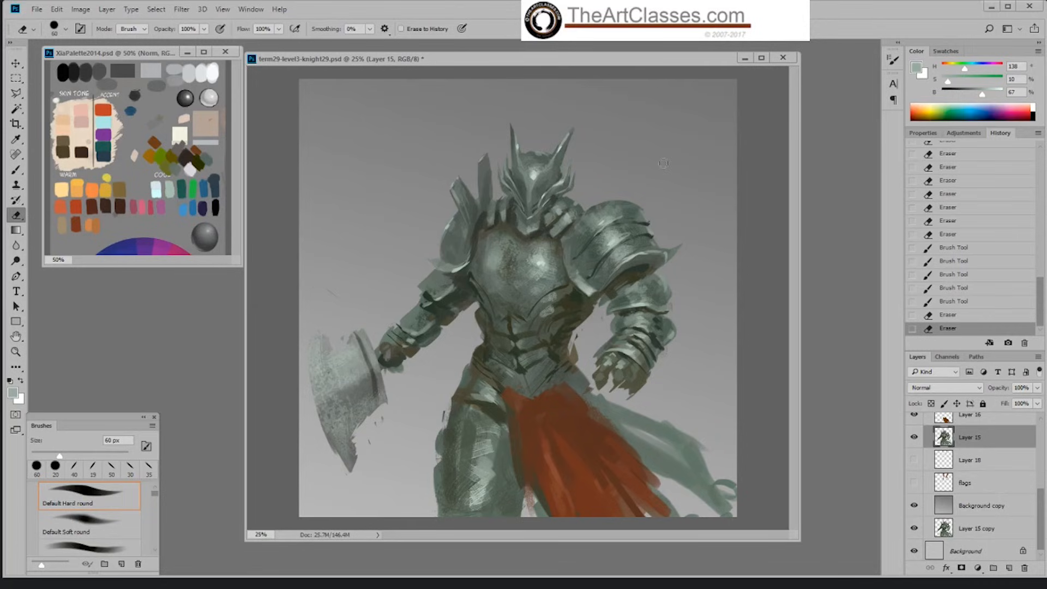
Step: Set the eraser to the 40 px Okragla textura 5 tip and dab the lower inner edge of the large shoulder plate
{"action": "right_click", "coordinate": [596, 279]}
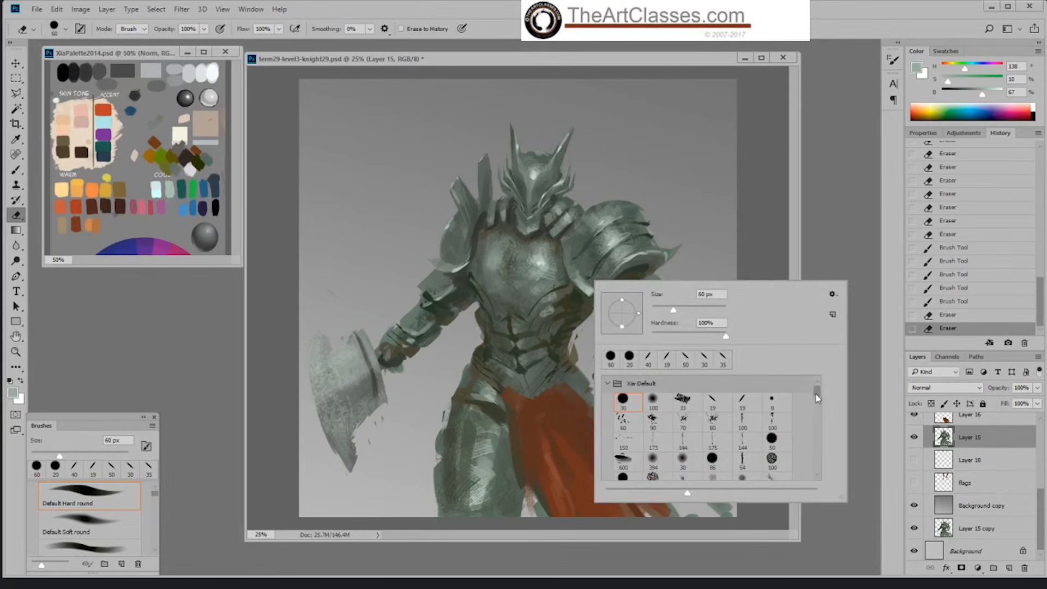
{"action": "scroll", "coordinate": [817, 398], "scroll_direction": "down", "scroll_amount": 2}
{"action": "left_click", "coordinate": [742, 467]}
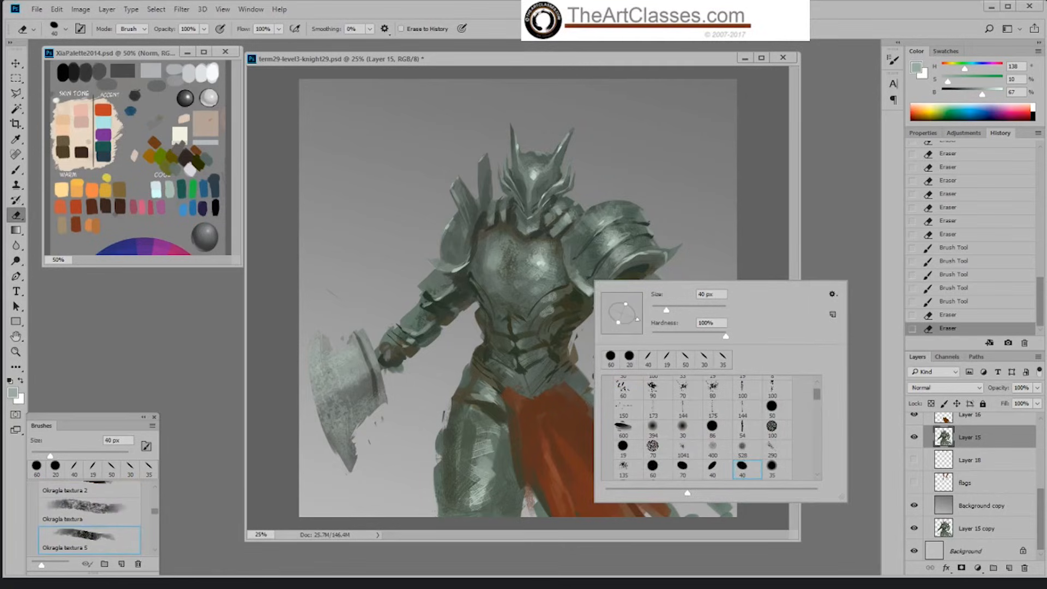
{"action": "left_click", "coordinate": [582, 284]}
Step: Try to erase along the large shoulder plate's lower edge with the 30 px hard round eraser, and step back before those strokes
{"action": "right_click", "coordinate": [573, 280]}
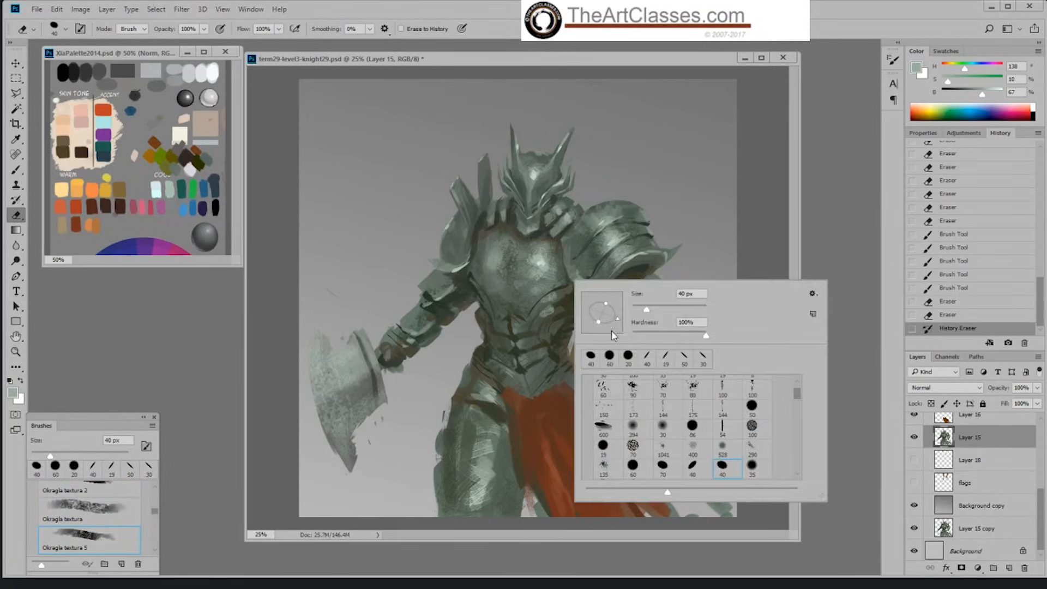
{"action": "left_click_drag", "start_coordinate": [798, 394], "coordinate": [797, 380]}
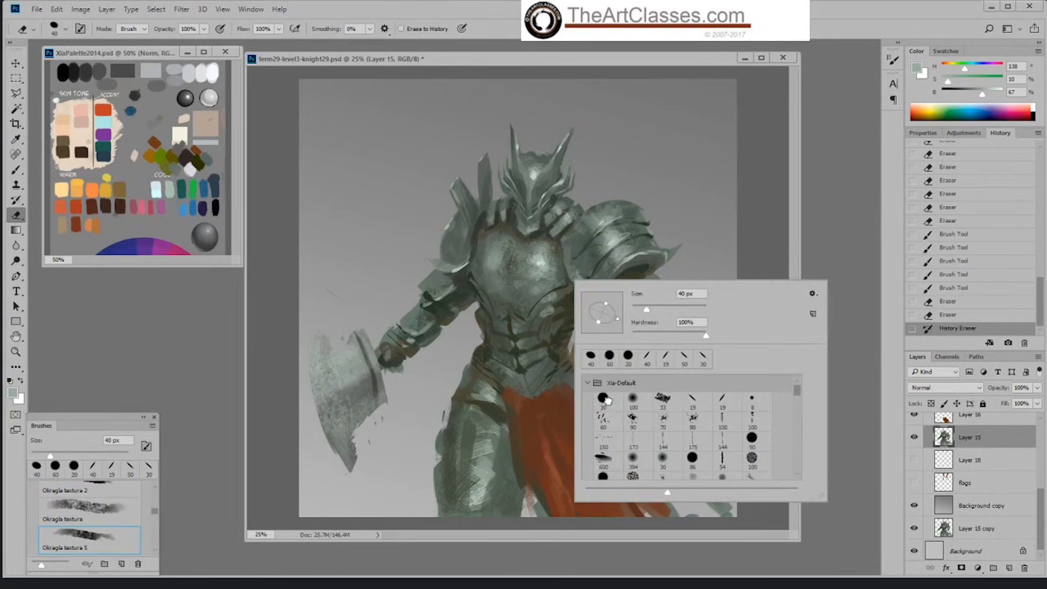
{"action": "left_click", "coordinate": [604, 397]}
{"action": "left_click", "coordinate": [643, 278]}
{"action": "left_click_drag", "start_coordinate": [585, 284], "coordinate": [584, 283]}
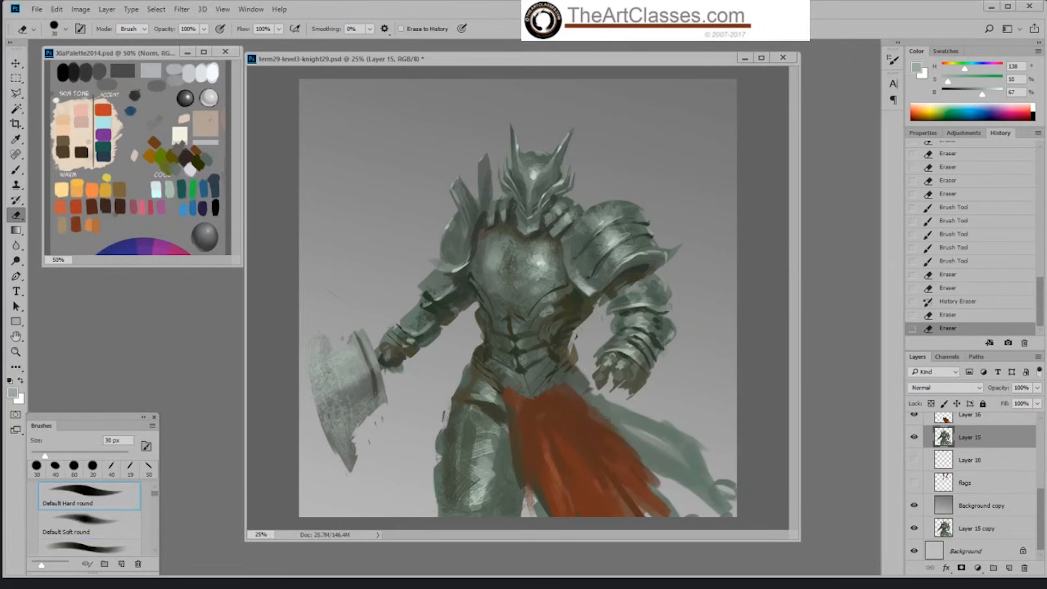
{"action": "left_click", "coordinate": [947, 317]}
{"action": "left_click", "coordinate": [949, 303]}
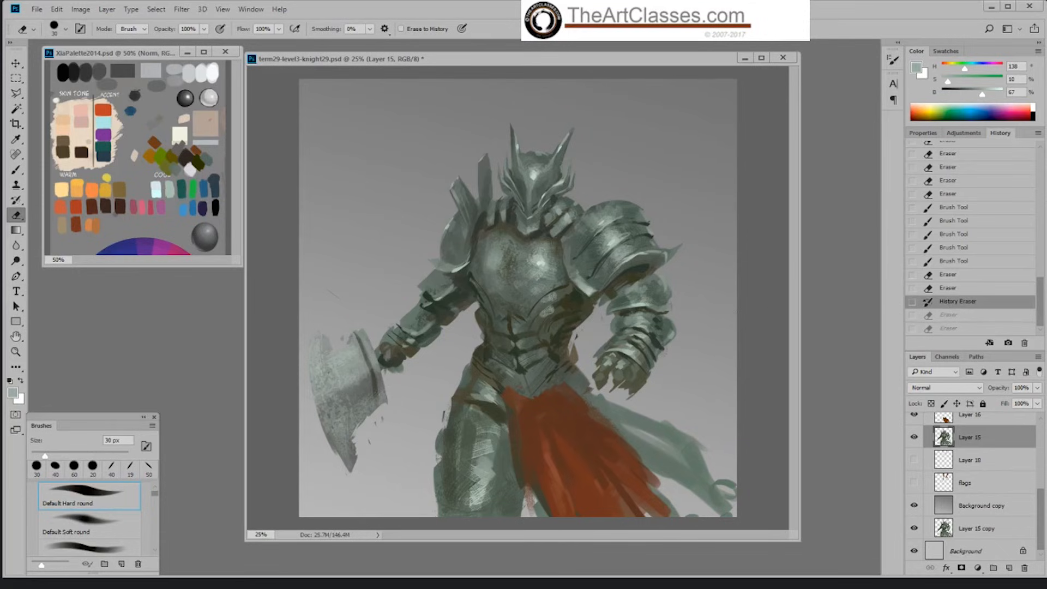
Step: Paint the large shoulder plate's inner edge in grey-green sampled at 64% brightness with the 40 px Okragla textura 5 brush
{"action": "key", "text": "b"}
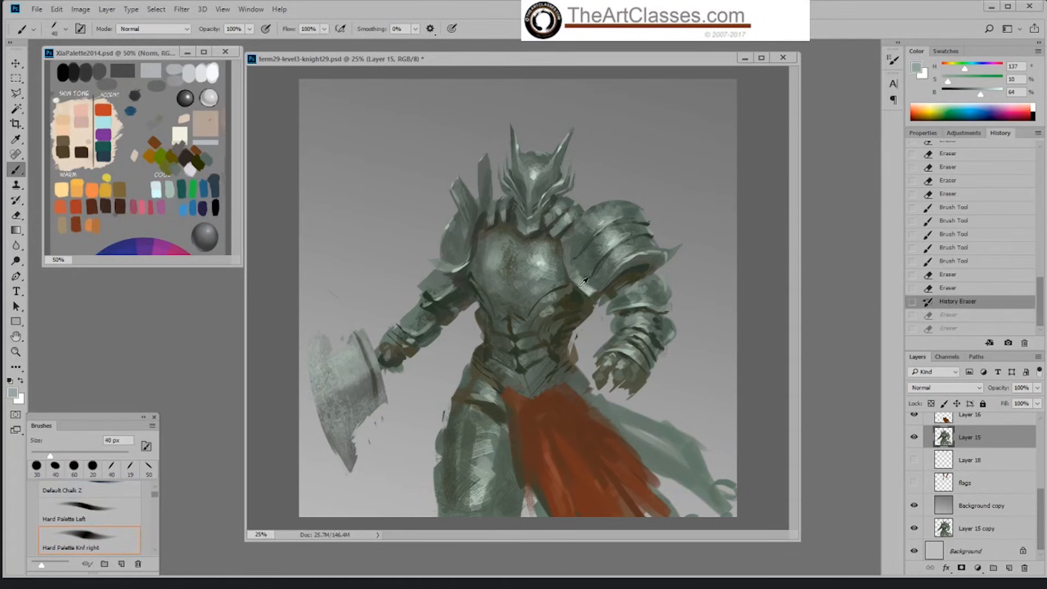
{"action": "right_click", "coordinate": [592, 294]}
{"action": "scroll", "coordinate": [815, 412], "scroll_direction": "down", "scroll_amount": 2}
{"action": "scroll", "coordinate": [815, 413], "scroll_direction": "down", "scroll_amount": 2}
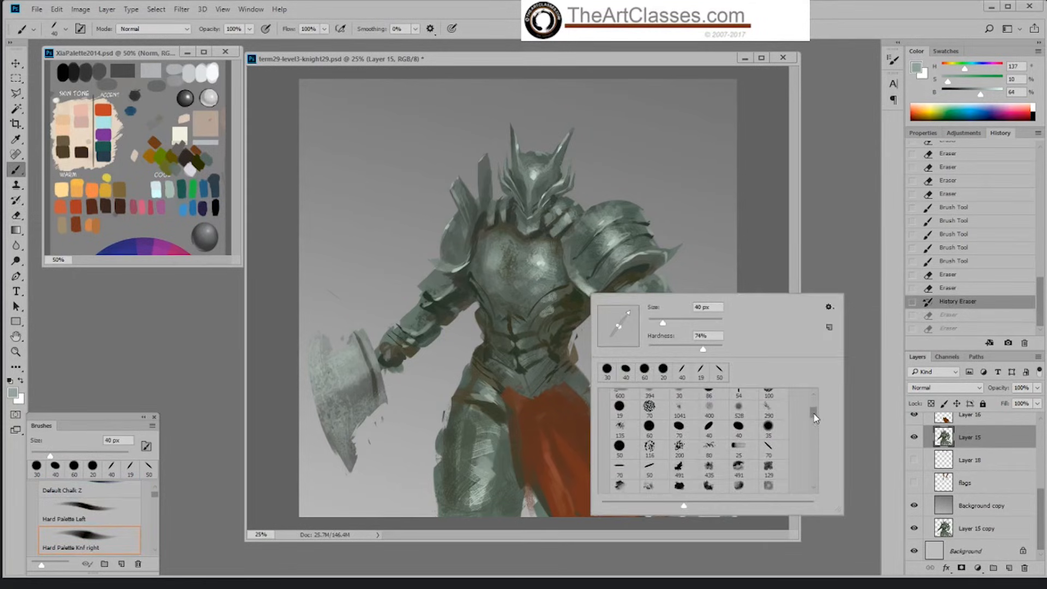
{"action": "left_click", "coordinate": [739, 427]}
{"action": "left_click_drag", "start_coordinate": [564, 256], "coordinate": [565, 270]}
Step: Rework the shoulder plate's inner rim with the textured brush at 60 px in grey-green sampled at 59% brightness
{"action": "key", "text": "]"}
{"action": "key", "text": "]"}
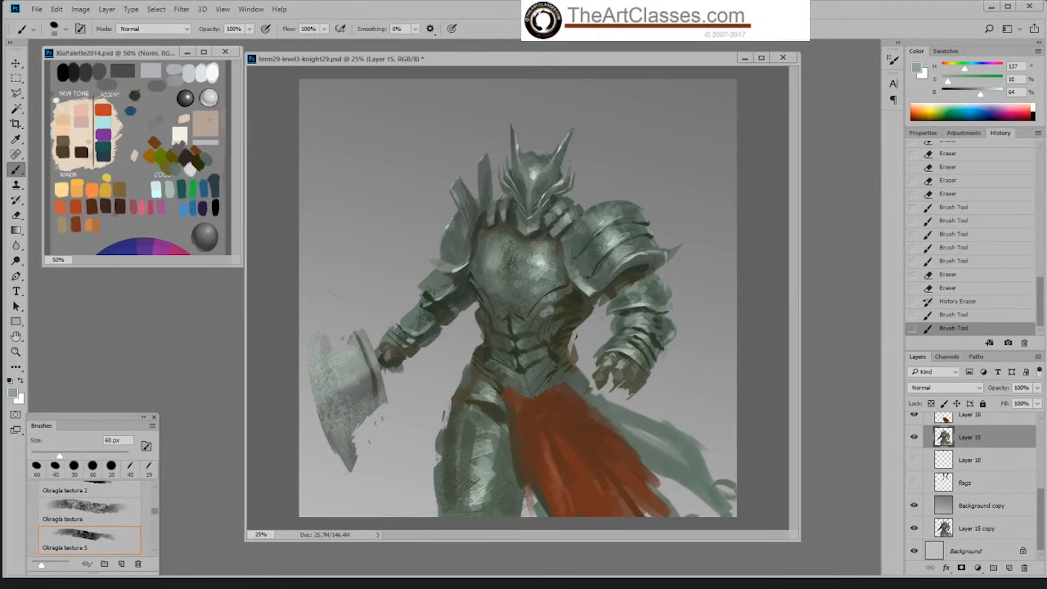
{"action": "left_click", "coordinate": [579, 282], "text": "alt"}
{"action": "left_click_drag", "start_coordinate": [570, 271], "coordinate": [569, 255]}
{"action": "key", "text": "bracketleft"}
{"action": "key", "text": "bracketleft"}
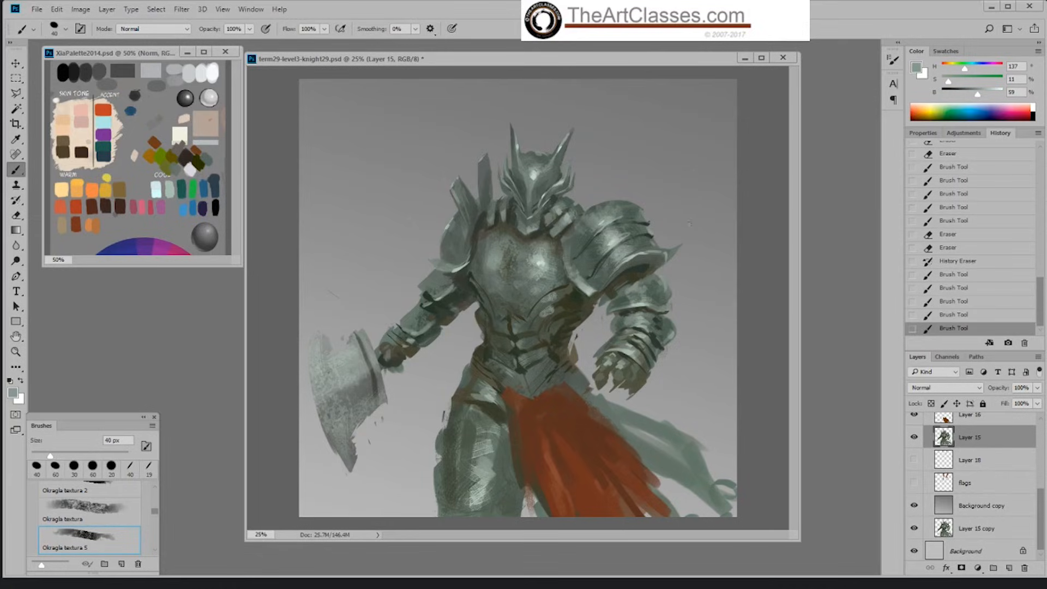
Step: Erase the spike off the large shoulder plate's outer corner and repaint that edge in grey-green at 35% brightness with the 40 px textured brush
{"action": "key", "text": "e"}
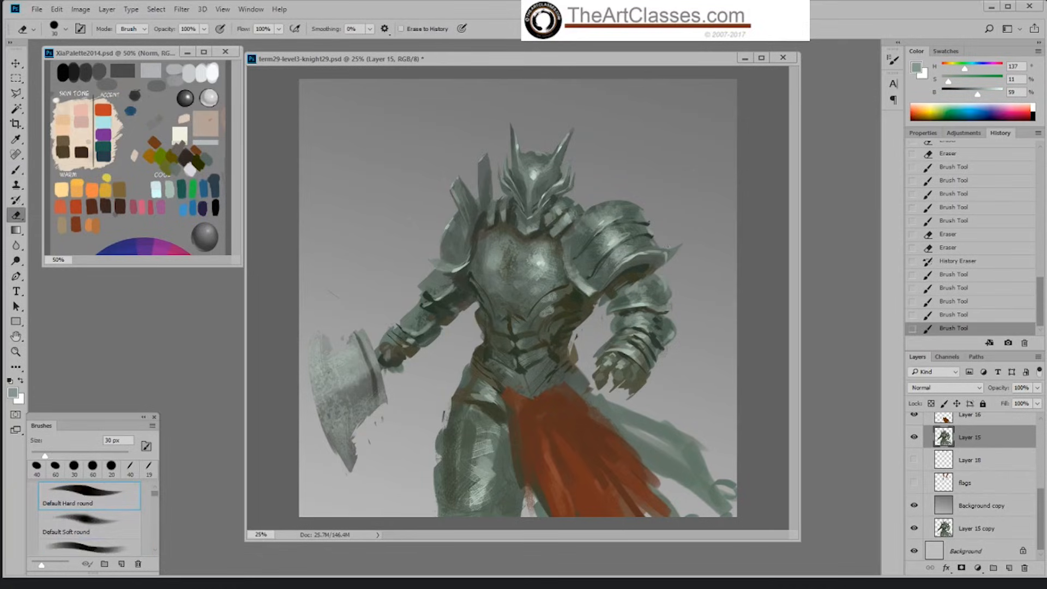
{"action": "left_click_drag", "start_coordinate": [673, 250], "coordinate": [676, 254]}
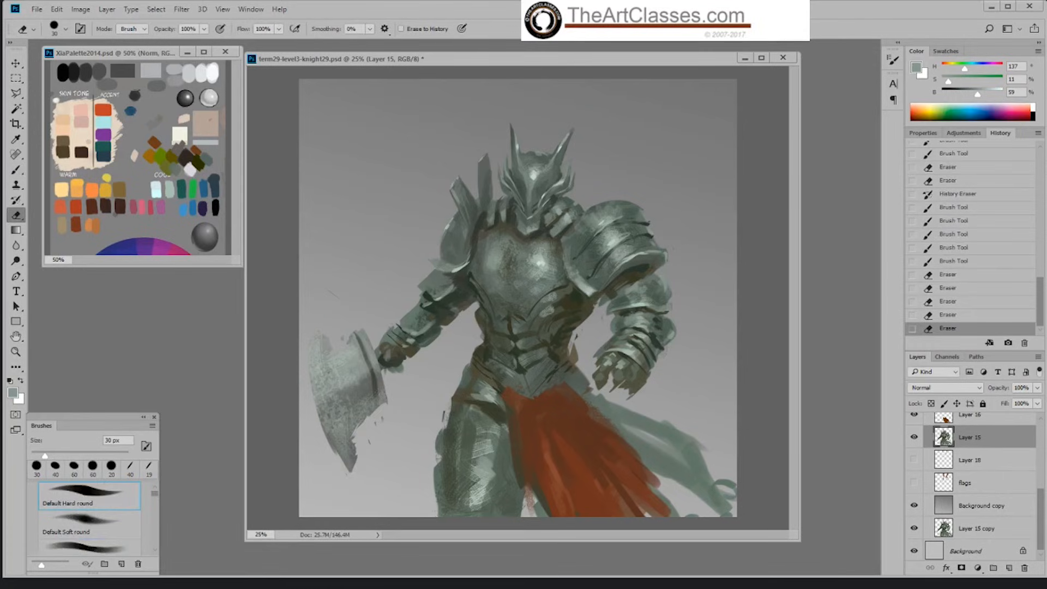
{"action": "key", "text": "b"}
{"action": "right_click", "coordinate": [700, 238]}
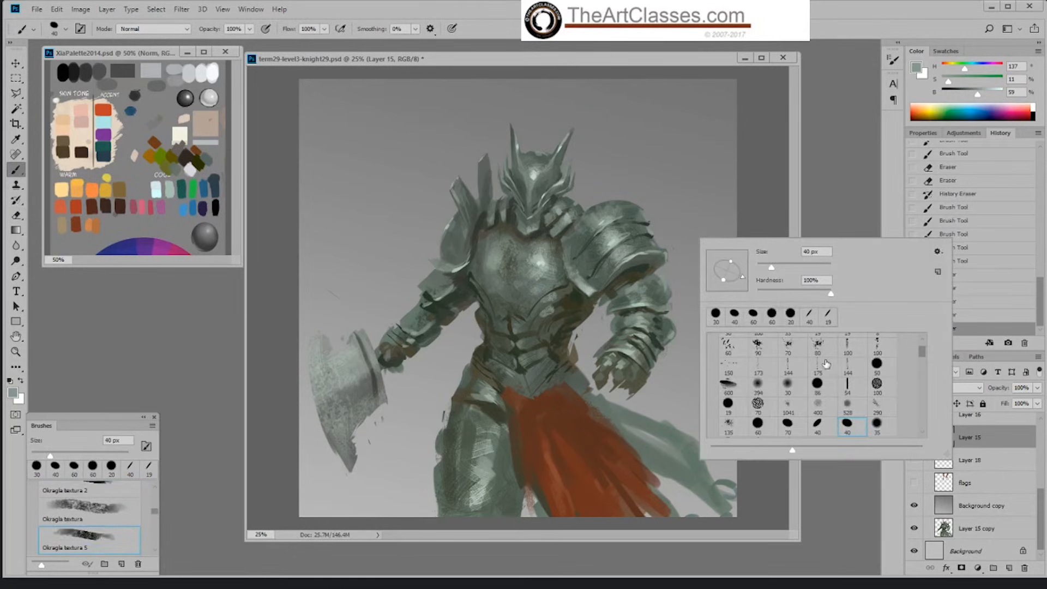
{"action": "left_click", "coordinate": [658, 256], "text": "alt"}
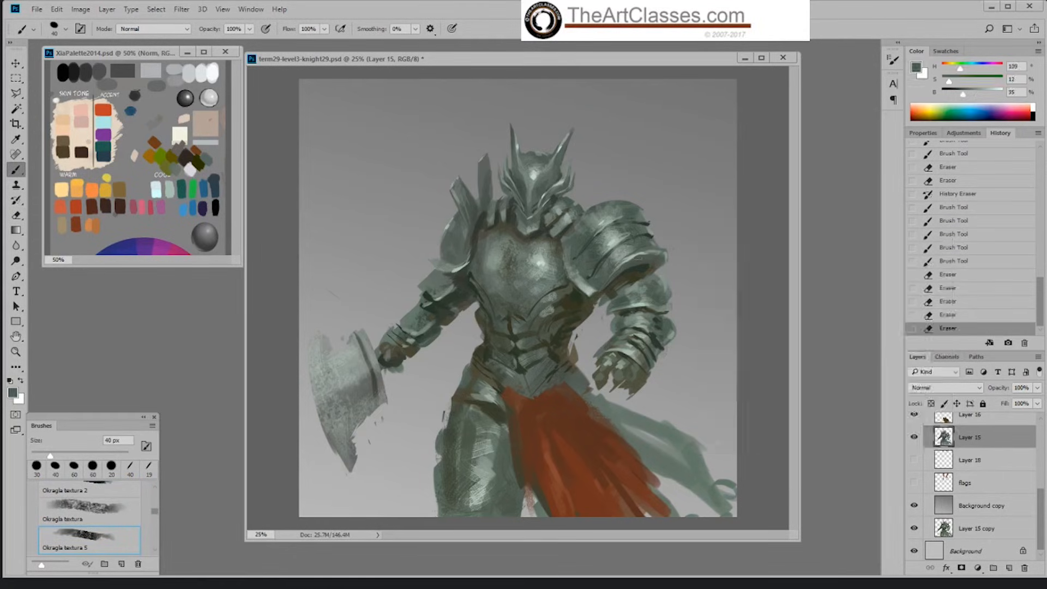
{"action": "mouse_move", "coordinate": [639, 256]}
{"action": "left_mouse_down"}
{"action": "mouse_move", "coordinate": [665, 253]}
{"action": "mouse_move", "coordinate": [643, 267]}
{"action": "mouse_move", "coordinate": [661, 259]}
{"action": "left_mouse_up"}
Step: Shade beneath the large shoulder plate's lower rim in dark grey-green sampled at 21% brightness with the Okragla textura 5 brush enlarged to 70 px
{"action": "left_click", "coordinate": [642, 270], "text": "alt"}
{"action": "key", "text": "bracketright"}
{"action": "key", "text": "bracketright"}
{"action": "key", "text": "bracketright"}
{"action": "key", "text": "bracketright"}
{"action": "key", "text": "bracketright"}
{"action": "key", "text": "bracketright"}
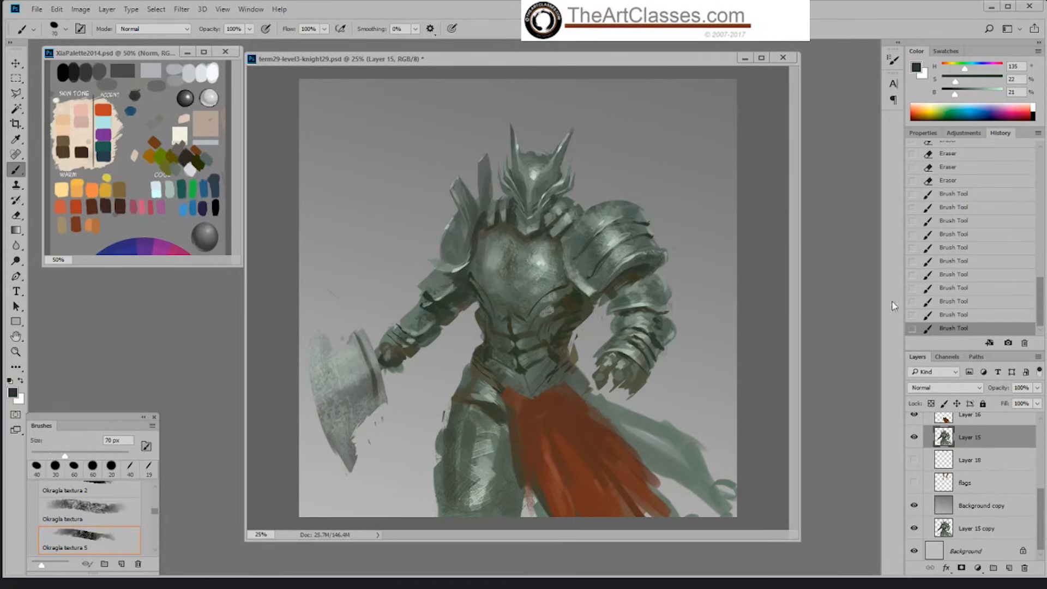
{"action": "key", "text": "ctrl+z"}
{"action": "left_click_drag", "start_coordinate": [647, 267], "coordinate": [651, 264]}
Step: Rework the shoulder plate's lower rim with the Hard Palette Left brush at 45 px, using sampled grey-greens at 52% and 35% brightness
{"action": "right_click", "coordinate": [683, 229]}
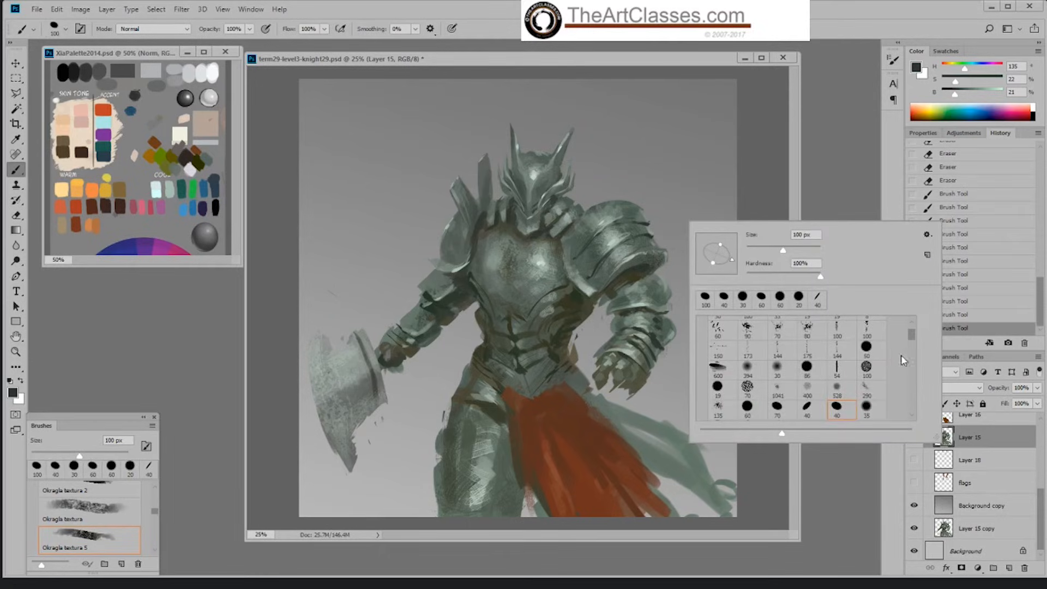
{"action": "scroll", "coordinate": [807, 339], "scroll_direction": "up", "scroll_amount": 1}
{"action": "left_click", "coordinate": [807, 340]}
{"action": "key", "text": "Return"}
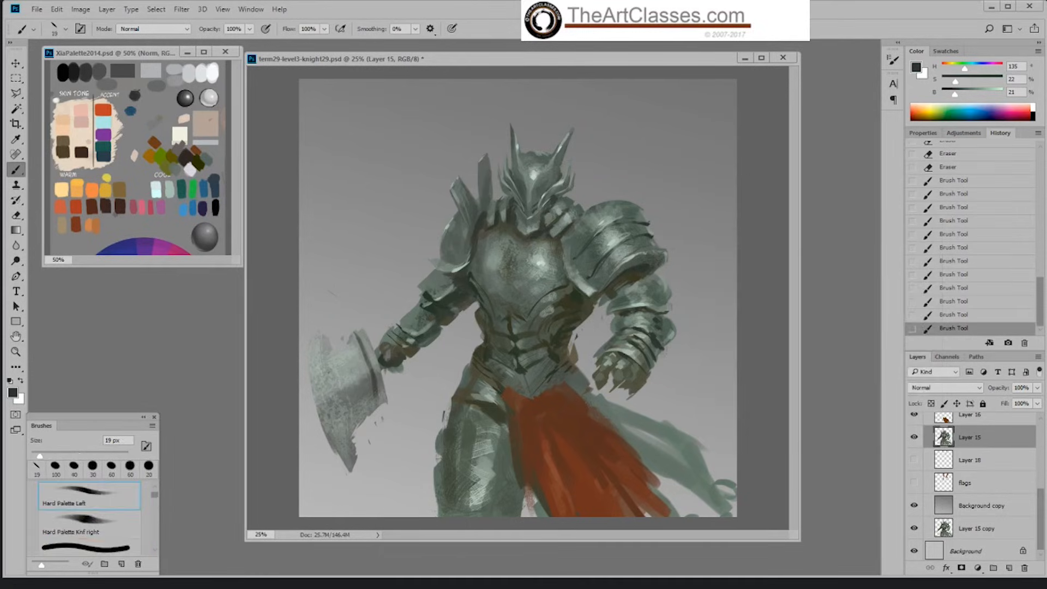
{"action": "left_click", "coordinate": [635, 244], "text": "alt"}
{"action": "key", "text": "bracketright"}
{"action": "key", "text": "bracketright"}
{"action": "key", "text": "bracketright"}
{"action": "key", "text": "bracketright"}
{"action": "key", "text": "bracketright"}
{"action": "key", "text": "bracketright"}
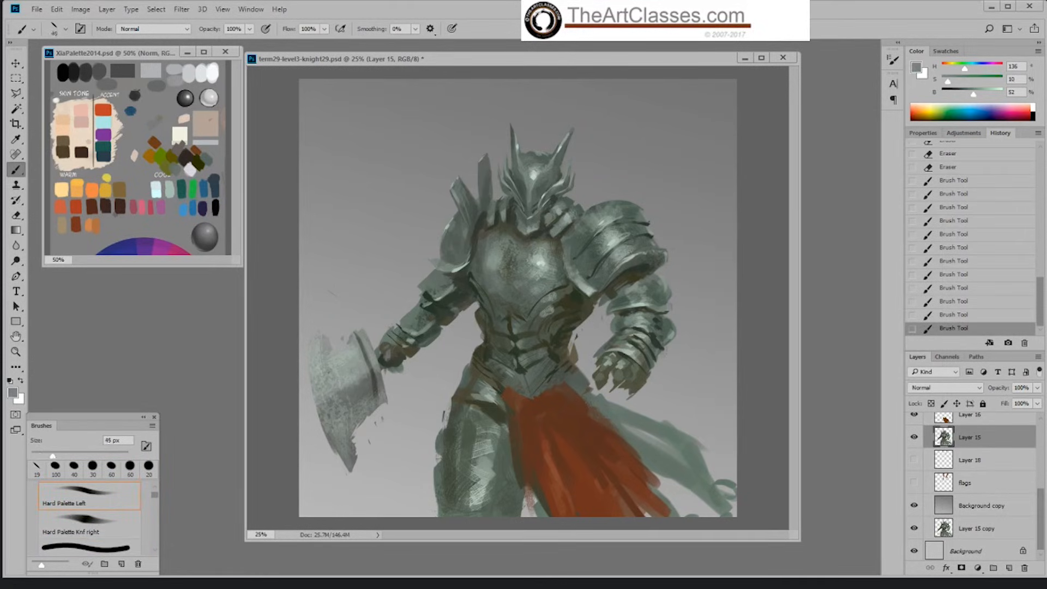
{"action": "left_click_drag", "start_coordinate": [636, 248], "coordinate": [657, 254]}
{"action": "left_click", "coordinate": [636, 262], "text": "alt"}
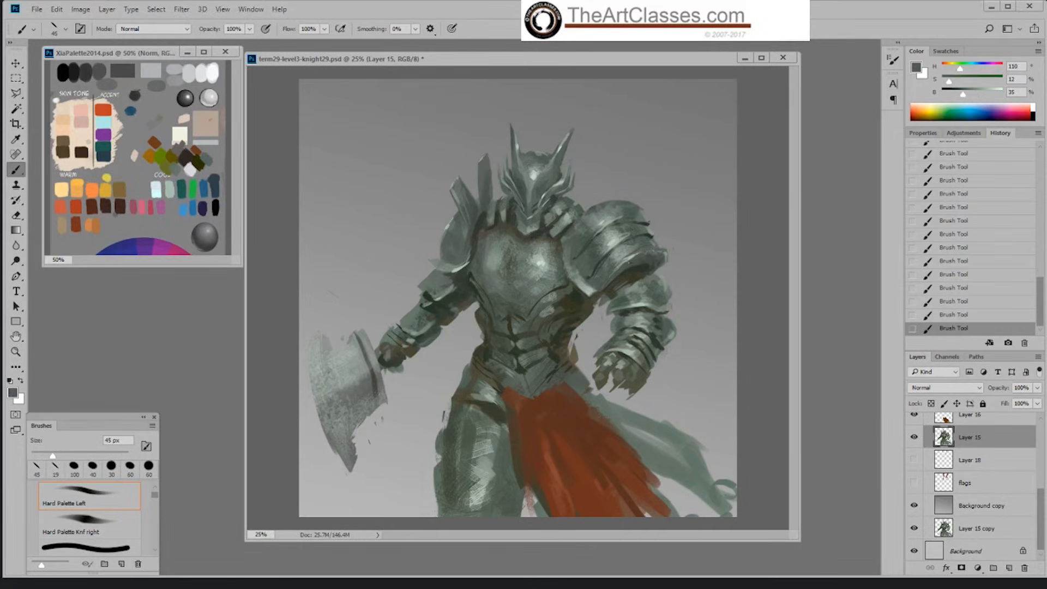
Step: Add highlights along the shoulder plate's lower rim in pale grey-green at 87% brightness with the brush at 35 px
{"action": "left_click", "coordinate": [627, 239], "text": "alt"}
{"action": "key", "text": "bracketleft"}
{"action": "key", "text": "bracketleft"}
{"action": "left_click_drag", "start_coordinate": [987, 94], "coordinate": [995, 96]}
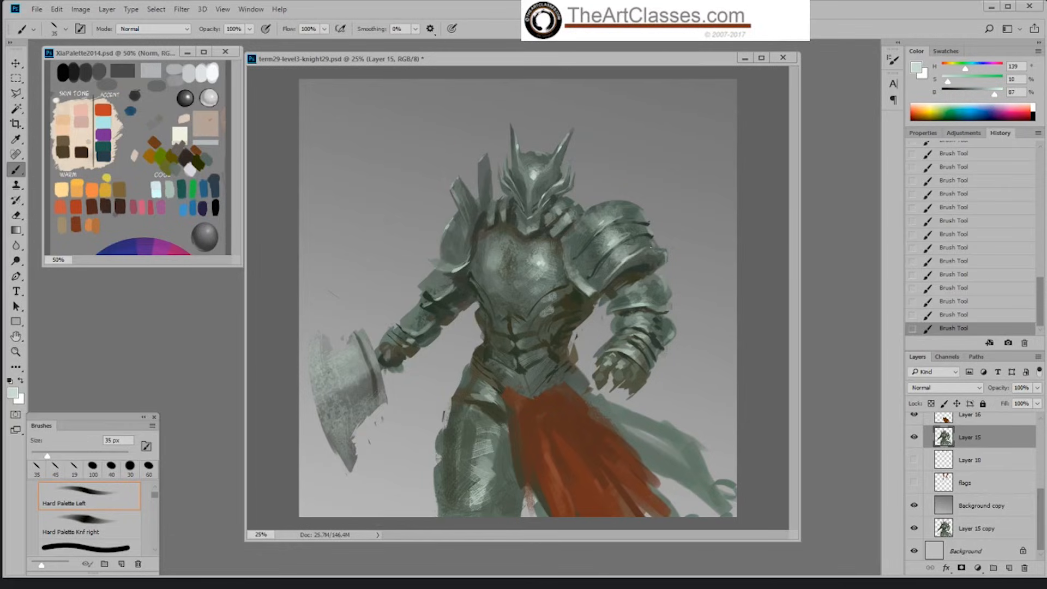
{"action": "left_click", "coordinate": [639, 242], "text": "alt"}
{"action": "left_click", "coordinate": [637, 254], "text": "alt"}
{"action": "left_click", "coordinate": [630, 258], "text": "alt"}
{"action": "left_click_drag", "start_coordinate": [631, 257], "coordinate": [620, 264]}
Step: Blend the rim highlights down the shoulder plate's lower edge with dabs of sampled grey-green at 45% brightness
{"action": "left_click", "coordinate": [641, 250], "text": "alt"}
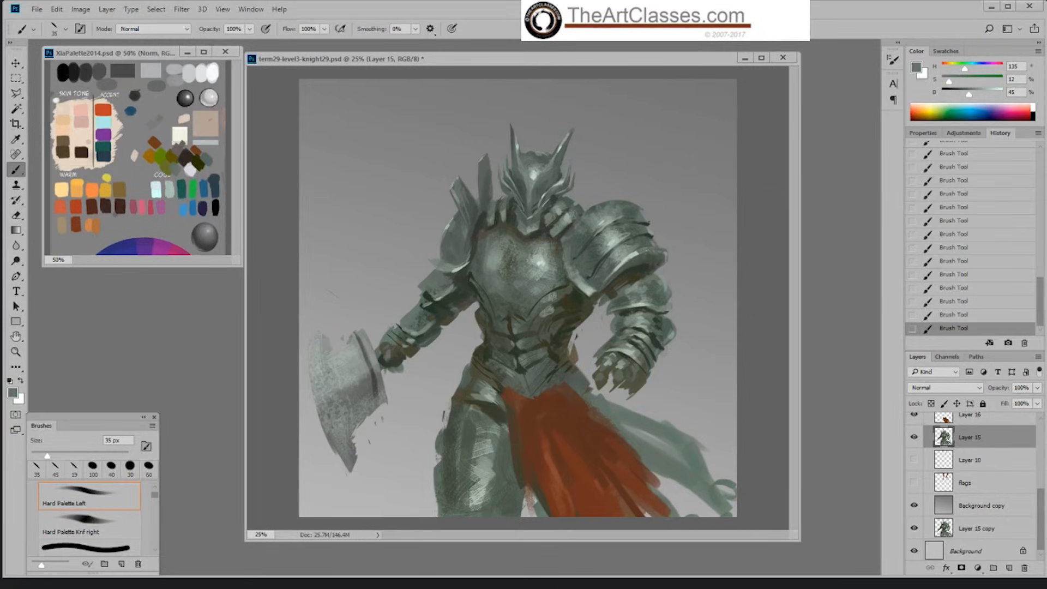
{"action": "left_click", "coordinate": [634, 254], "text": "alt"}
{"action": "left_click", "coordinate": [623, 263], "text": "alt"}
{"action": "left_click", "coordinate": [618, 268], "text": "alt"}
{"action": "left_click", "coordinate": [589, 268], "text": "alt"}
{"action": "left_click", "coordinate": [622, 264], "text": "alt"}
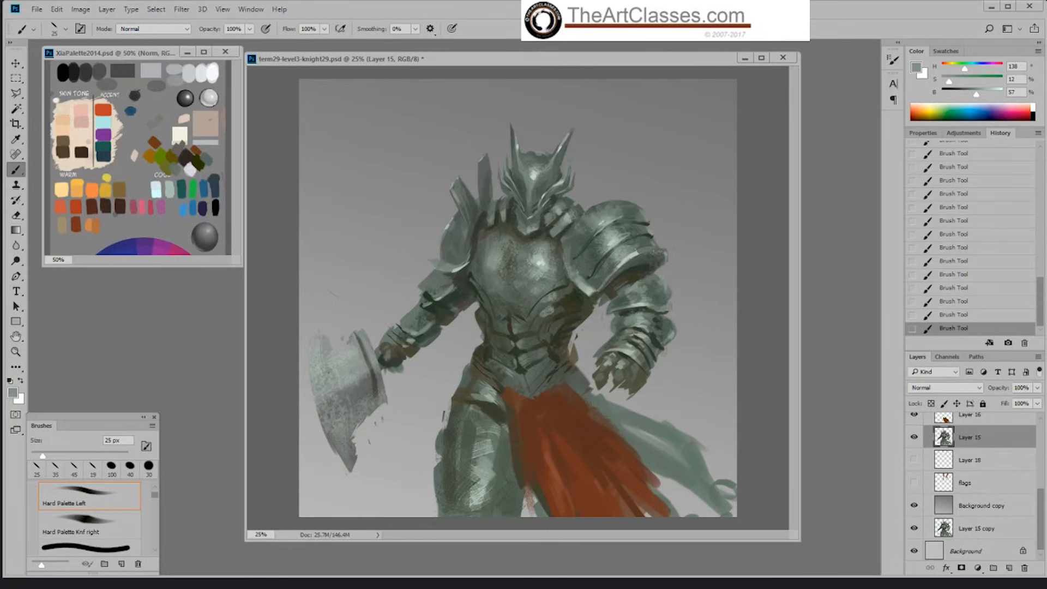
Step: Refine the outer tip of the shoulder plate's lower rim with sampled grey-greens at 57% and 44% brightness and the brush at 30 px
{"action": "left_click", "coordinate": [645, 249], "text": "alt"}
{"action": "left_click", "coordinate": [639, 251], "text": "alt"}
{"action": "key", "text": "bracketright"}
{"action": "left_click", "coordinate": [667, 249], "text": "alt"}
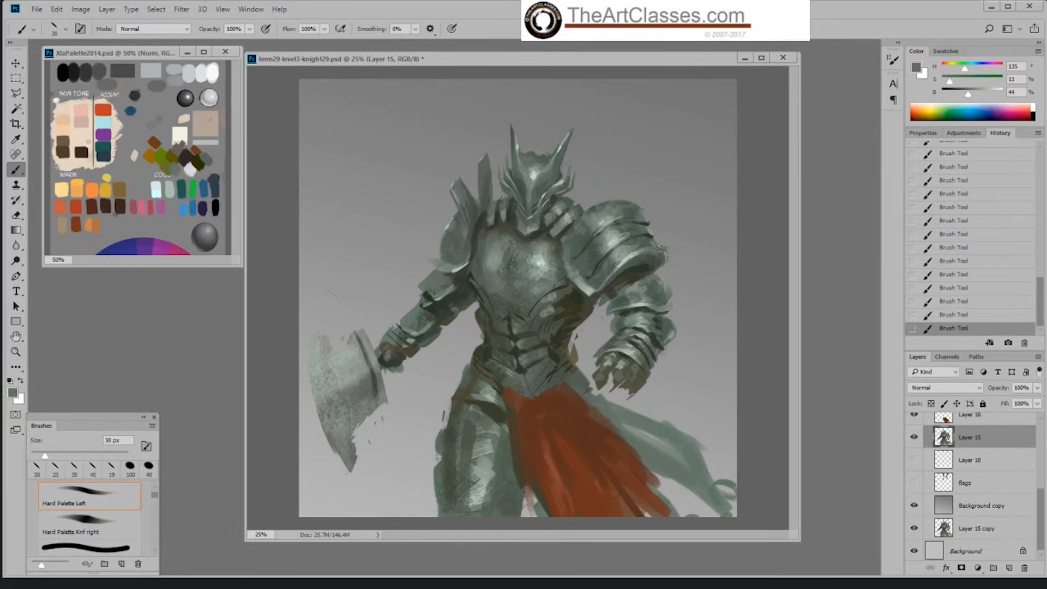
{"action": "left_click", "coordinate": [653, 266], "text": "alt"}
Step: Clean up the outer silhouette from the shoulder rim down the forearm armor with the 30 px Default Hard round eraser
{"action": "key", "text": "e"}
{"action": "left_click_drag", "start_coordinate": [670, 256], "coordinate": [672, 349]}
{"action": "left_click_drag", "start_coordinate": [672, 257], "coordinate": [675, 269]}
{"action": "key", "text": "b"}
{"action": "key", "text": "e"}
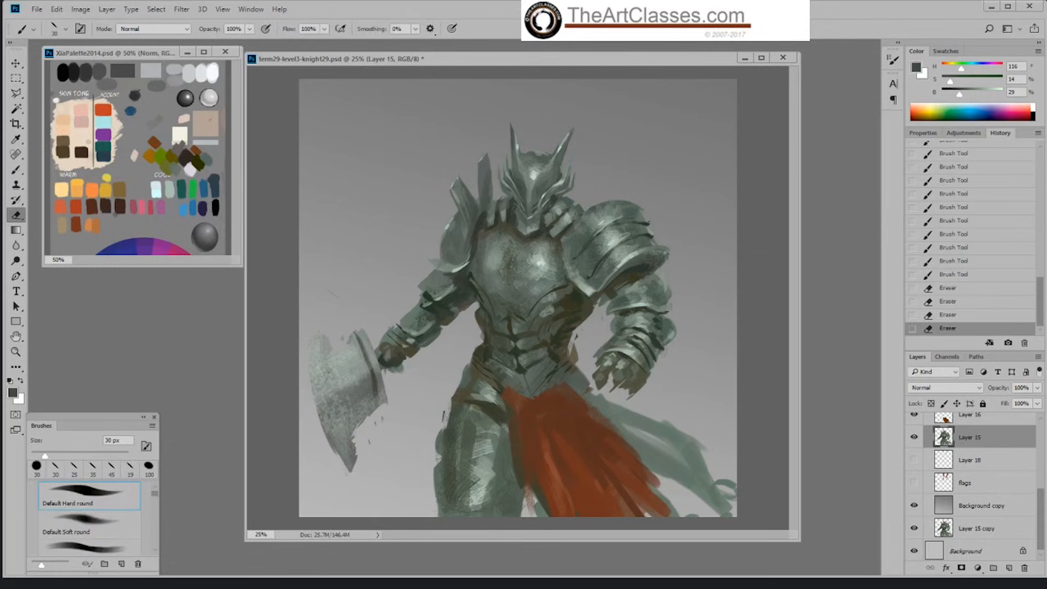
{"action": "left_click_drag", "start_coordinate": [674, 306], "coordinate": [669, 353]}
{"action": "left_click_drag", "start_coordinate": [670, 352], "coordinate": [661, 367]}
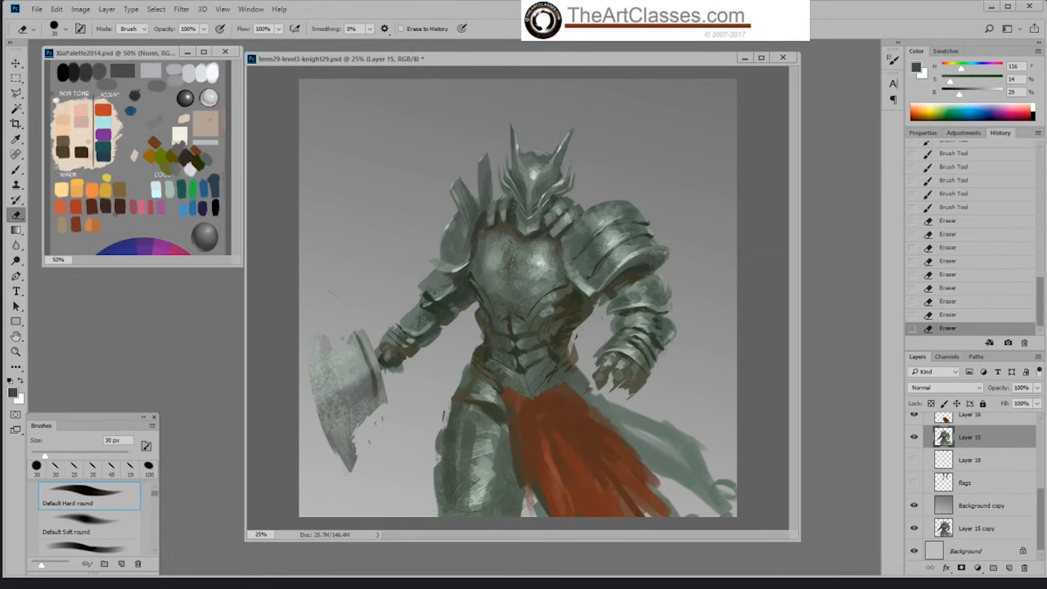
Step: Define the outer tip of the shoulder's upper plate in 61% grey at 30 px and dark grey-green at 21% brightness at 25 px
{"action": "key", "text": "b"}
{"action": "left_click", "coordinate": [657, 229], "text": "alt"}
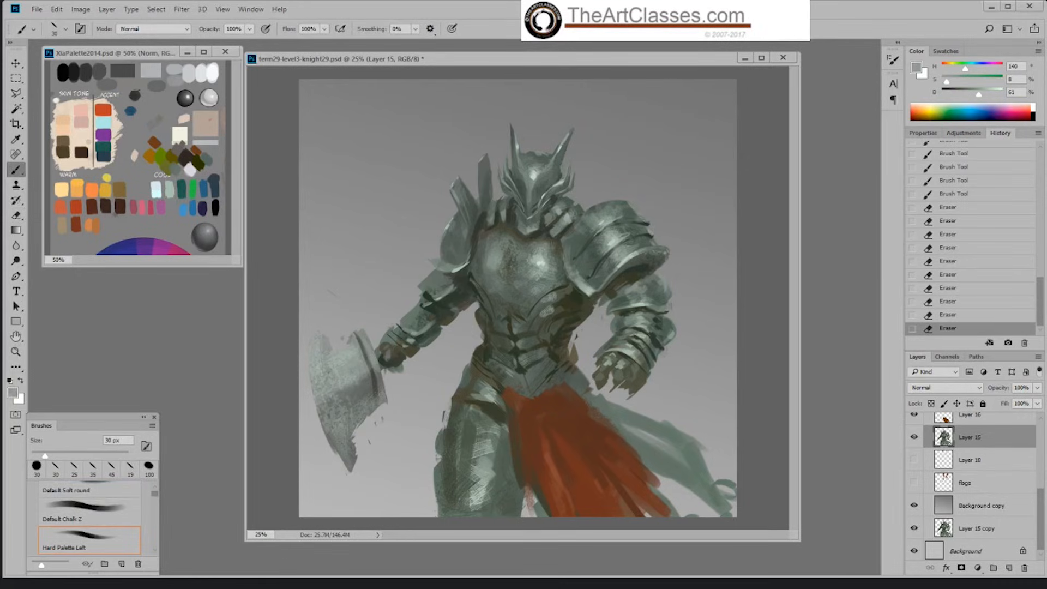
{"action": "left_click_drag", "start_coordinate": [641, 225], "coordinate": [651, 236]}
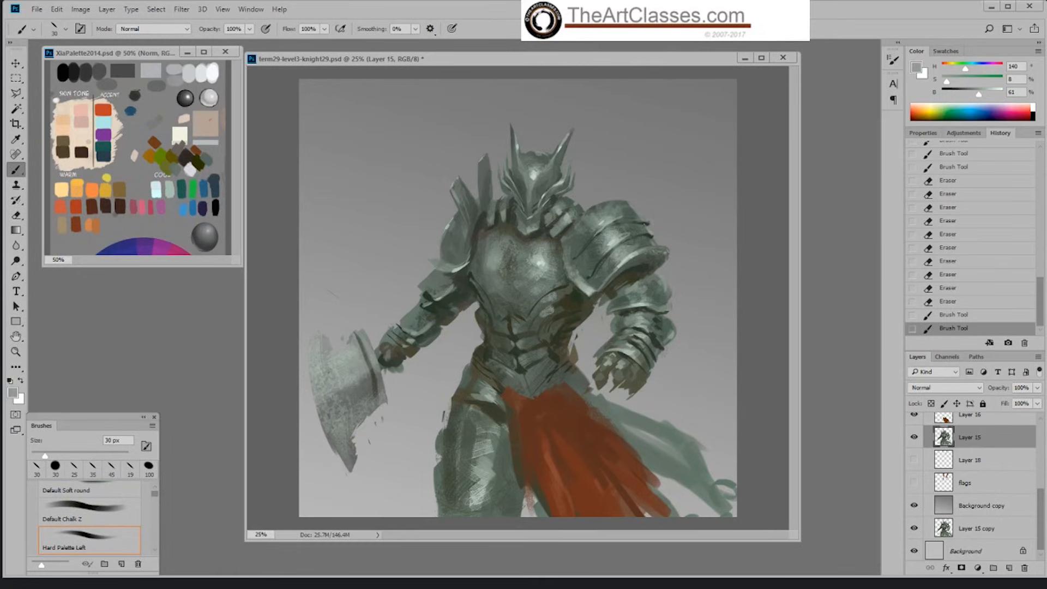
{"action": "left_click", "coordinate": [645, 221], "text": "alt"}
{"action": "key", "text": "bracketleft"}
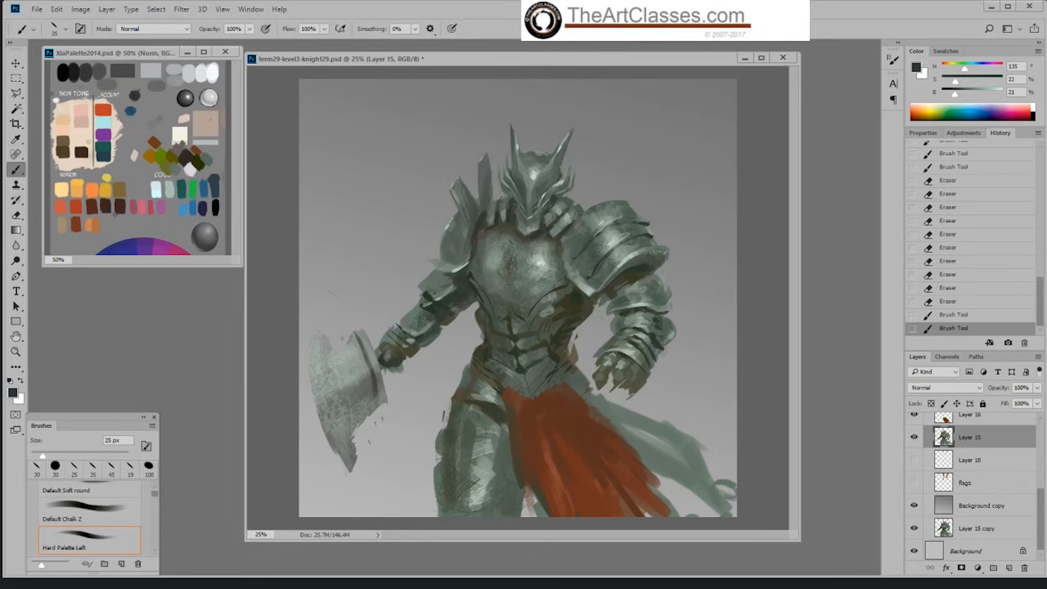
{"action": "left_click_drag", "start_coordinate": [639, 219], "coordinate": [646, 224]}
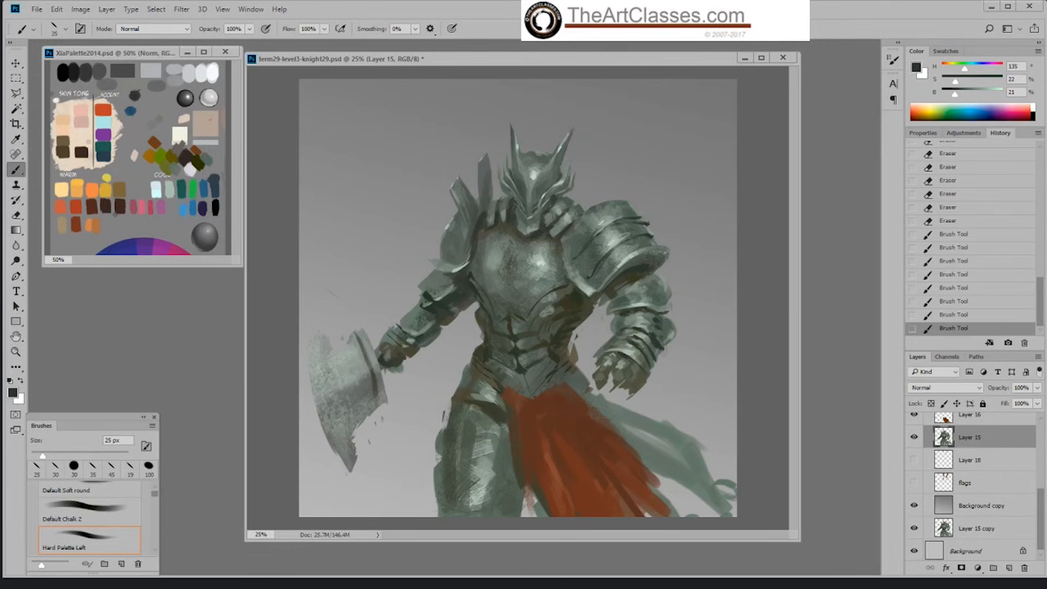
{"action": "left_click", "coordinate": [646, 222], "text": "alt"}
{"action": "left_click_drag", "start_coordinate": [641, 223], "coordinate": [647, 223]}
Step: Dab the upper plate's outer tip in light grey-green sampled at 70% brightness and trim it back with the 30 px eraser
{"action": "left_click", "coordinate": [621, 237], "text": "alt"}
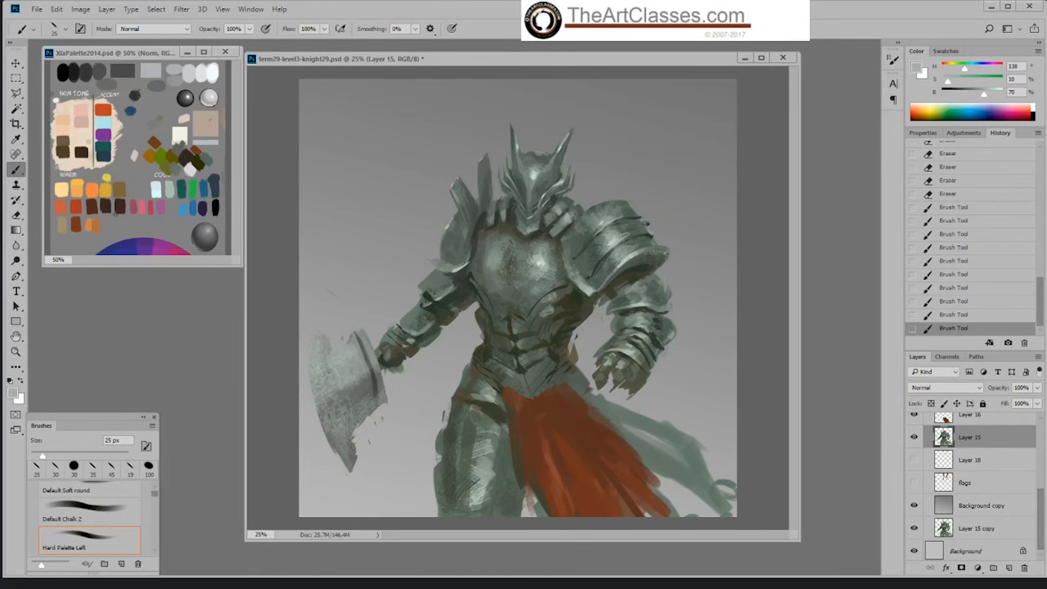
{"action": "left_click", "coordinate": [645, 222]}
{"action": "left_click", "coordinate": [646, 222]}
{"action": "key", "text": "e"}
{"action": "left_click", "coordinate": [646, 222]}
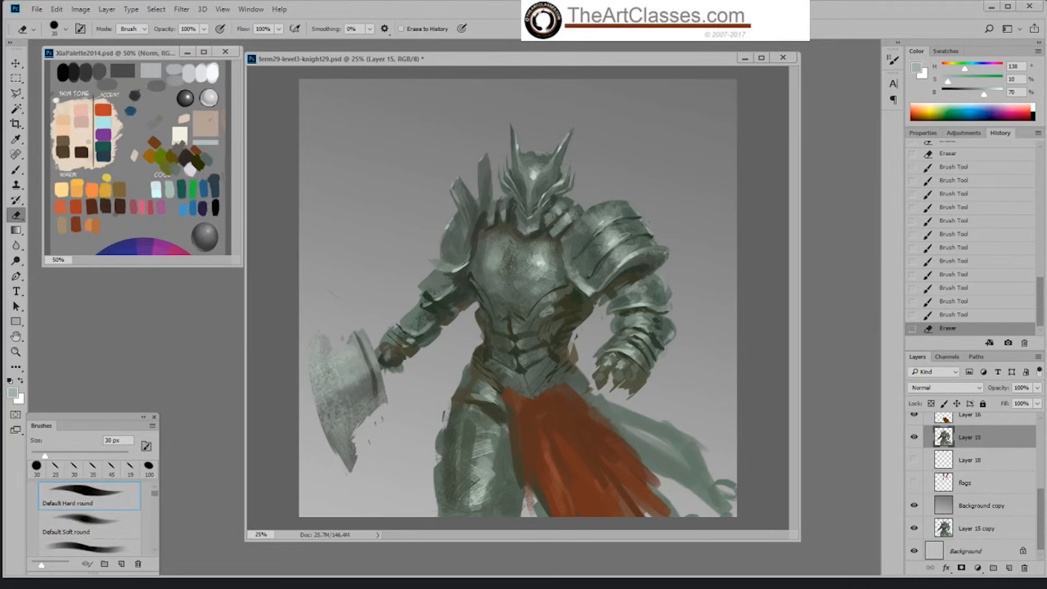
{"action": "left_click", "coordinate": [647, 222]}
Step: Texture the outer side of the shoulder plates with the Okragla textura brush at 40% opacity, in 67% brightness grey-green, finishing at 30 px
{"action": "key", "text": "b"}
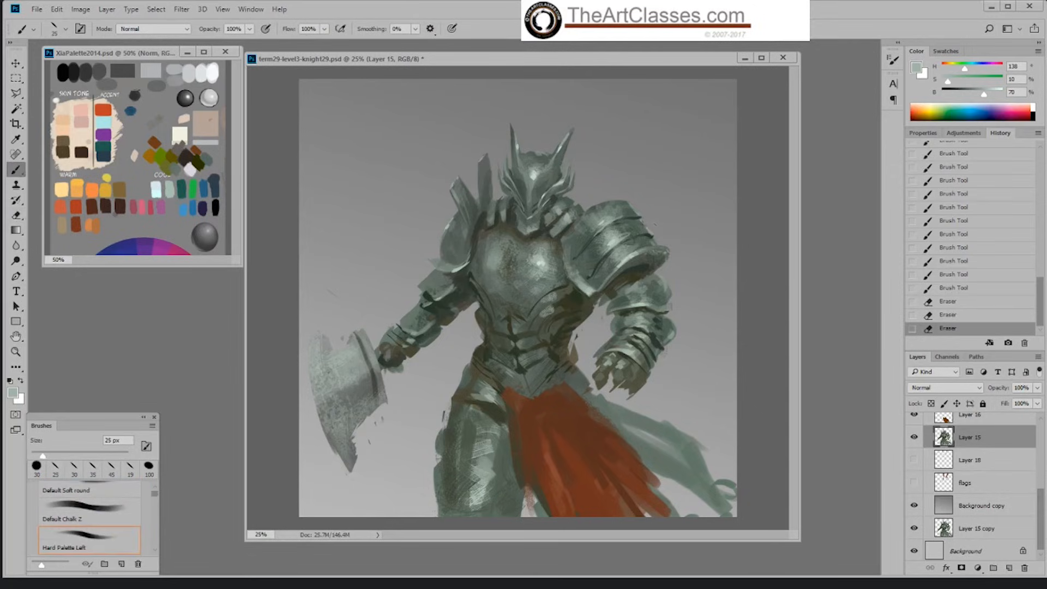
{"action": "left_click", "coordinate": [618, 231], "text": "alt"}
{"action": "right_click", "coordinate": [619, 232]}
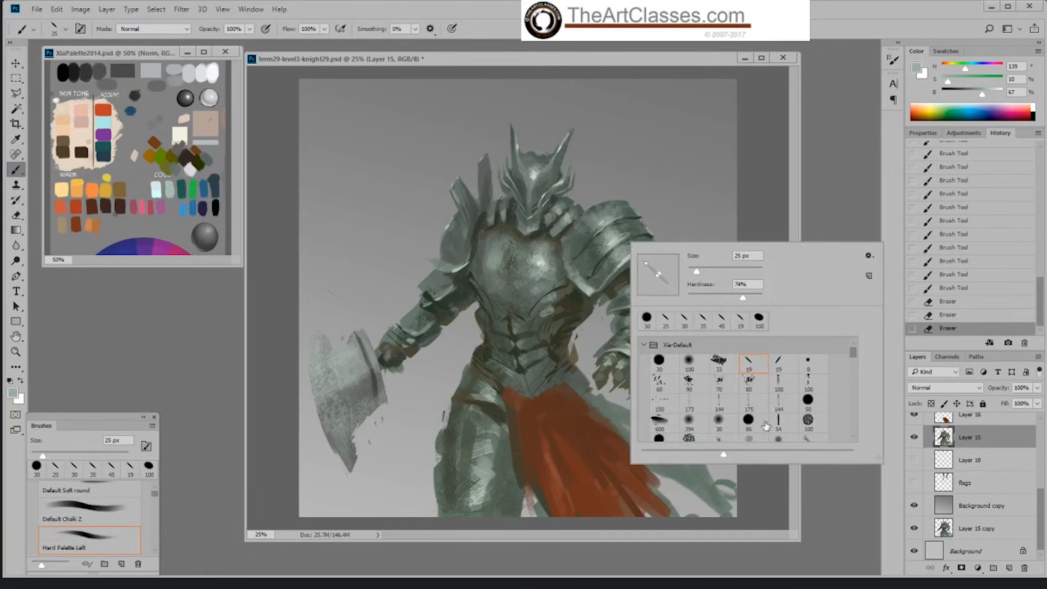
{"action": "scroll", "coordinate": [849, 368], "scroll_direction": "down", "scroll_amount": 3}
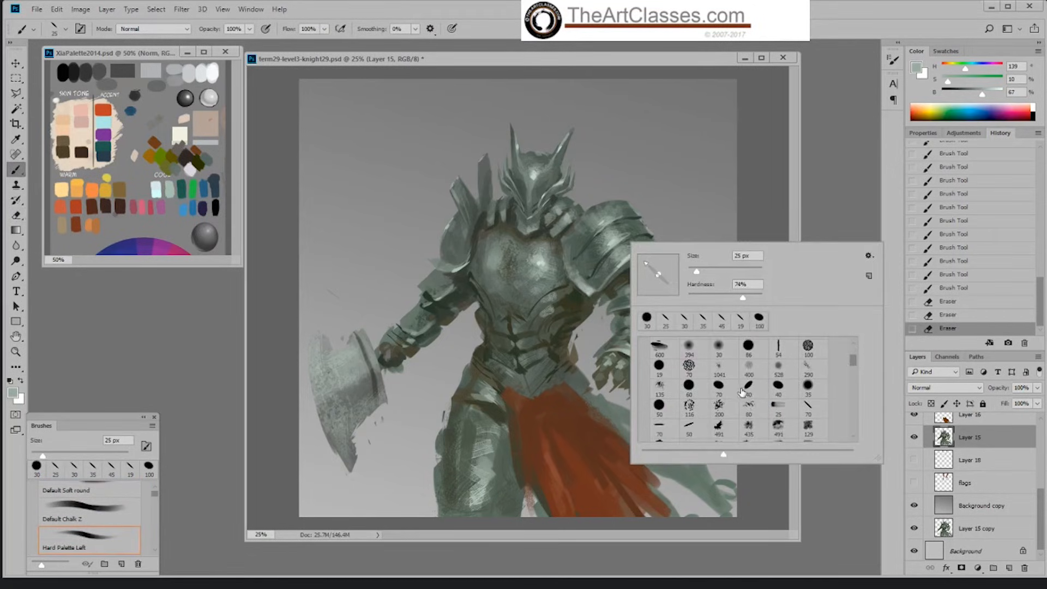
{"action": "left_click", "coordinate": [748, 388]}
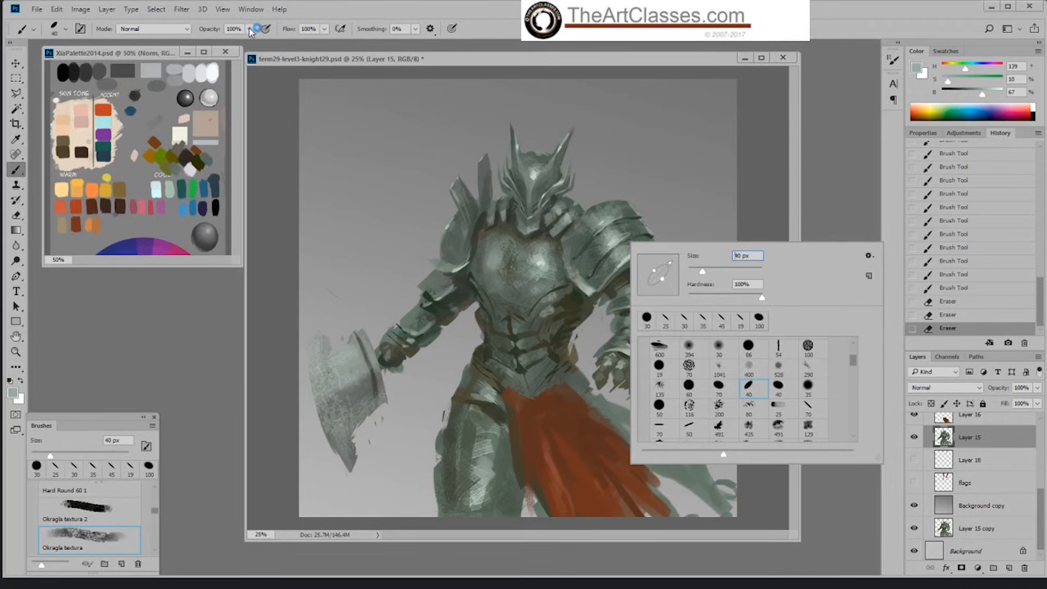
{"action": "left_click", "coordinate": [250, 29]}
{"action": "left_click_drag", "start_coordinate": [241, 50], "coordinate": [216, 49]}
{"action": "key", "text": "bracketright"}
{"action": "key", "text": "bracketright"}
{"action": "mouse_move", "coordinate": [644, 229]}
{"action": "left_mouse_down"}
{"action": "mouse_move", "coordinate": [651, 234]}
{"action": "mouse_move", "coordinate": [643, 220]}
{"action": "mouse_move", "coordinate": [654, 237]}
{"action": "left_mouse_up"}
{"action": "key", "text": "bracketleft"}
{"action": "key", "text": "bracketleft"}
{"action": "key", "text": "bracketleft"}
{"action": "key", "text": "bracketleft"}
{"action": "key", "text": "bracketleft"}
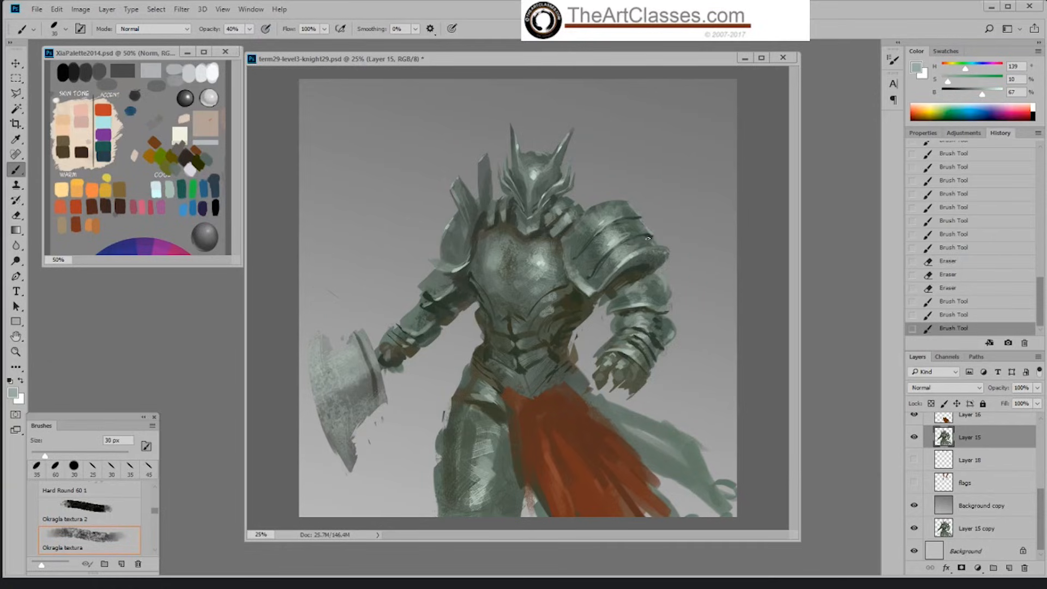
{"action": "left_click", "coordinate": [648, 237]}
Step: Brighten the outer end of the shoulder plate's lower rim with the Hard Palette Left brush at 85% opacity, enlarged to 40 px
{"action": "right_click", "coordinate": [743, 310]}
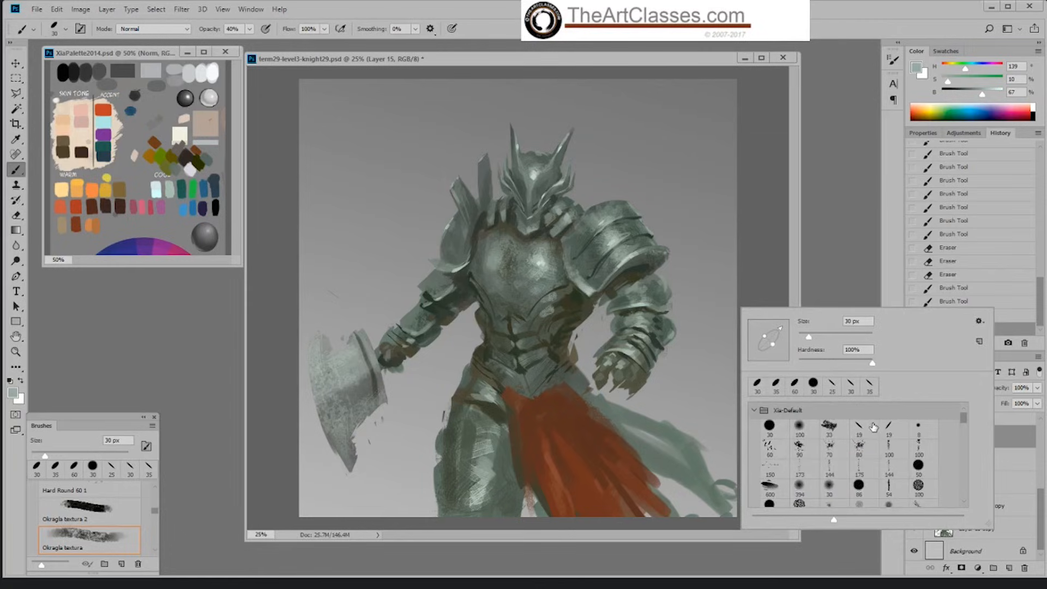
{"action": "left_click", "coordinate": [860, 426]}
{"action": "key", "text": "Return"}
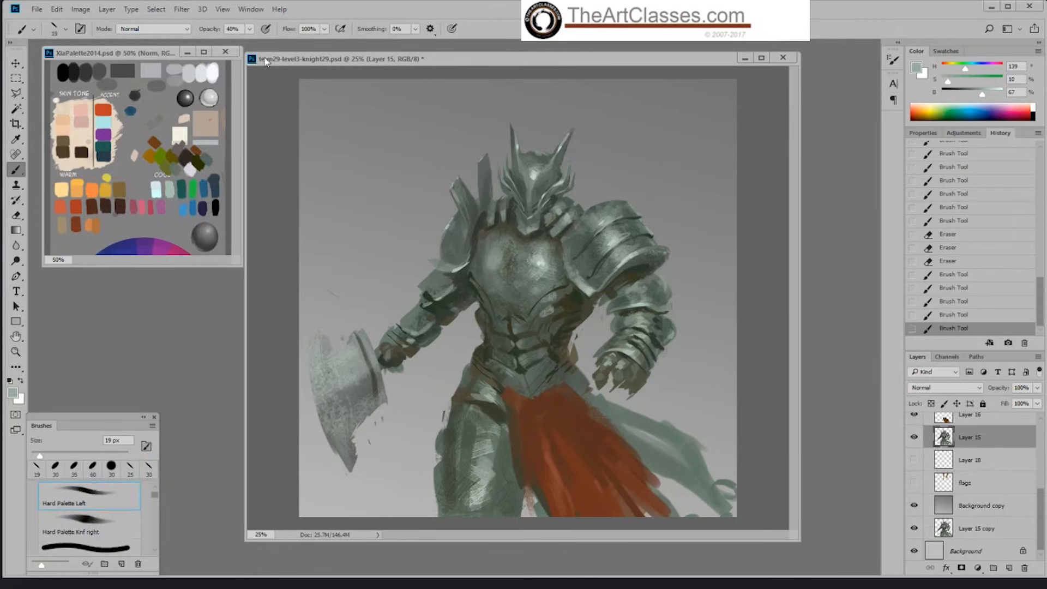
{"action": "left_click", "coordinate": [249, 30]}
{"action": "left_click_drag", "start_coordinate": [251, 43], "coordinate": [273, 44]}
{"action": "key", "text": "bracketright"}
{"action": "key", "text": "bracketright"}
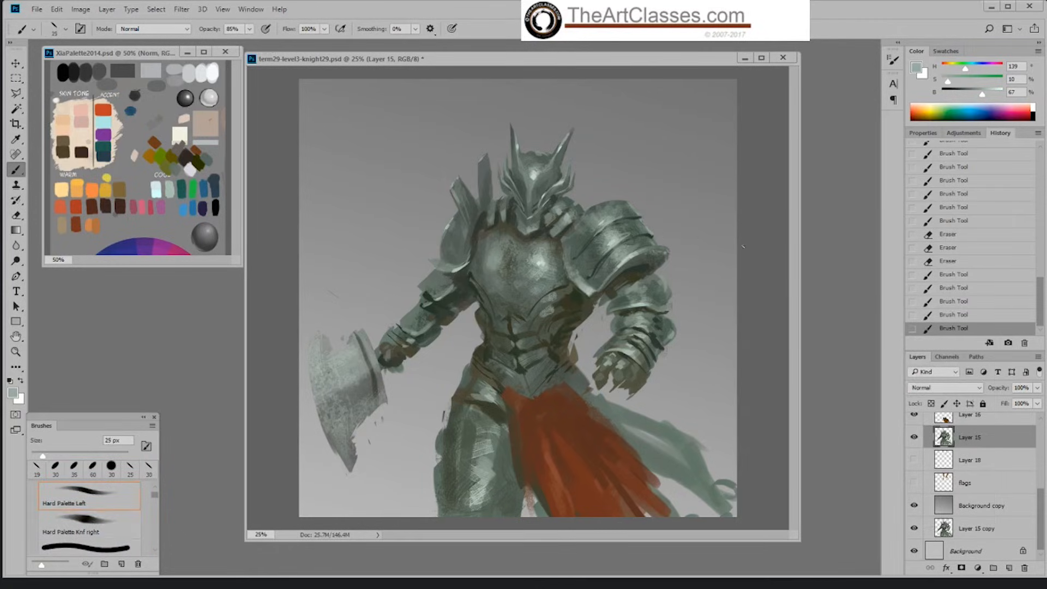
{"action": "key", "text": "bracketright"}
{"action": "key", "text": "bracketright"}
{"action": "left_click_drag", "start_coordinate": [649, 249], "coordinate": [667, 250]}
{"action": "key", "text": "bracketright"}
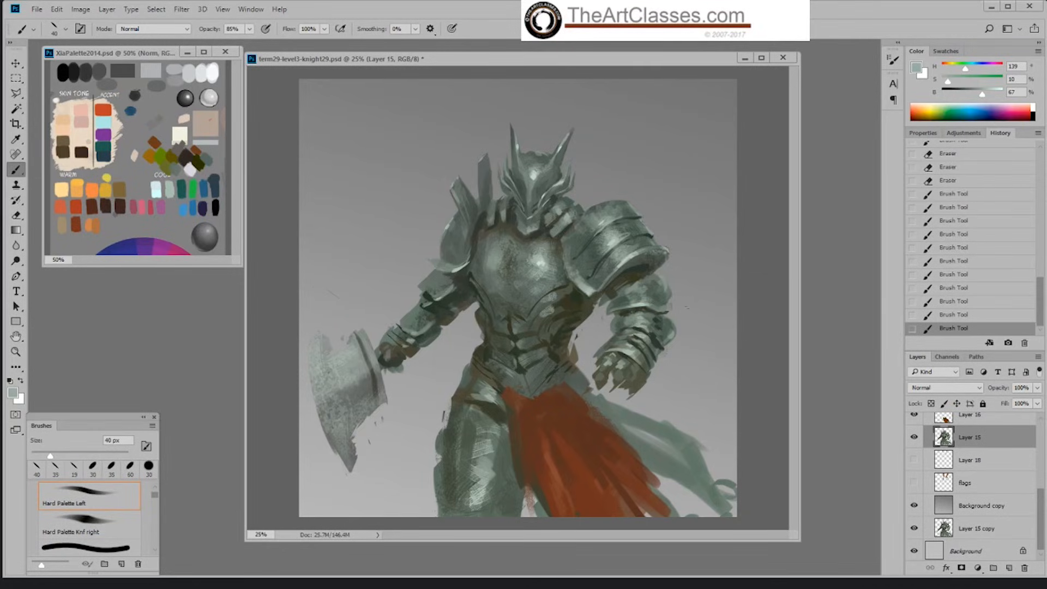
Step: Darken the gap between the breastplate and the large shoulder plate in dark grey-green sampled at 20% brightness
{"action": "left_click", "coordinate": [580, 282], "text": "alt"}
{"action": "left_click_drag", "start_coordinate": [560, 241], "coordinate": [575, 273]}
{"action": "left_click", "coordinate": [571, 287], "text": "alt"}
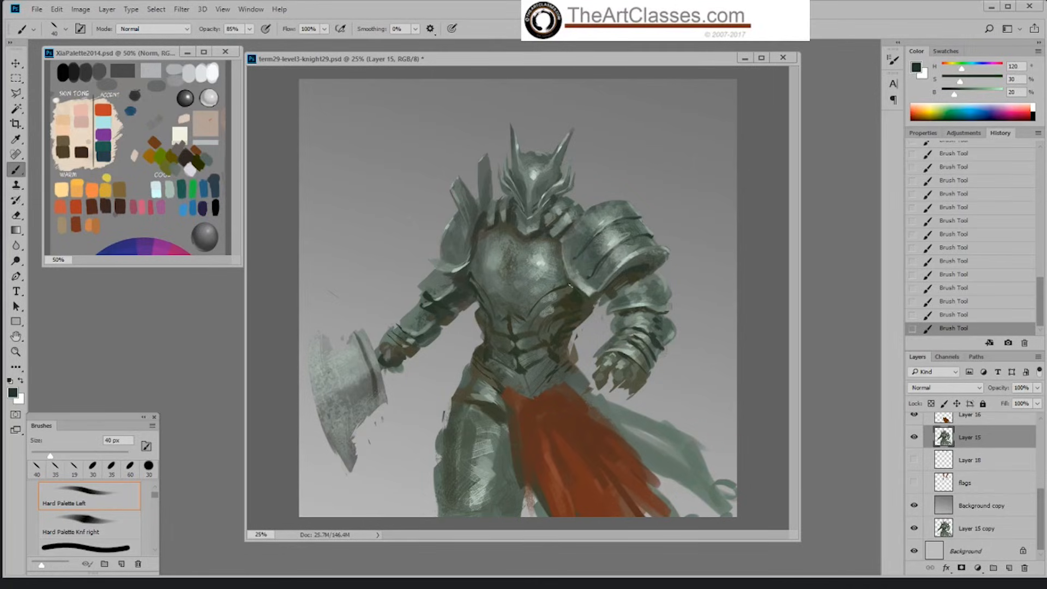
{"action": "left_click_drag", "start_coordinate": [568, 281], "coordinate": [567, 268]}
Step: Touch up both helmet horn tips, using the Hard Palette Knf right brush at 35 px in 39% brightness grey-green on the outward-slanting horn
{"action": "left_click", "coordinate": [512, 125], "text": "alt"}
{"action": "left_click", "coordinate": [515, 131], "text": "alt"}
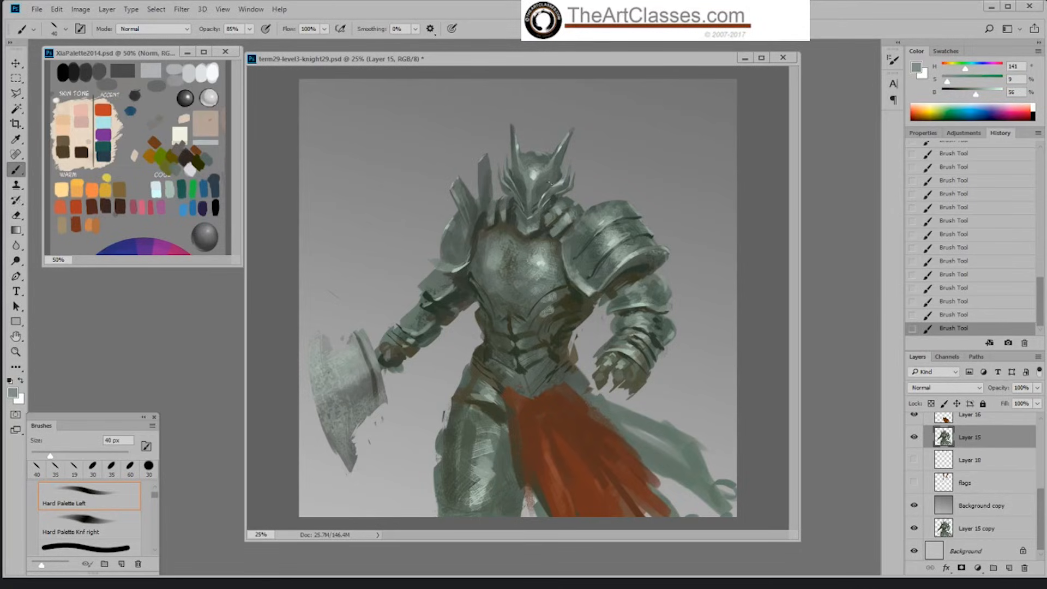
{"action": "left_click", "coordinate": [569, 140], "text": "alt"}
{"action": "right_click", "coordinate": [569, 142]}
{"action": "left_click", "coordinate": [751, 275]}
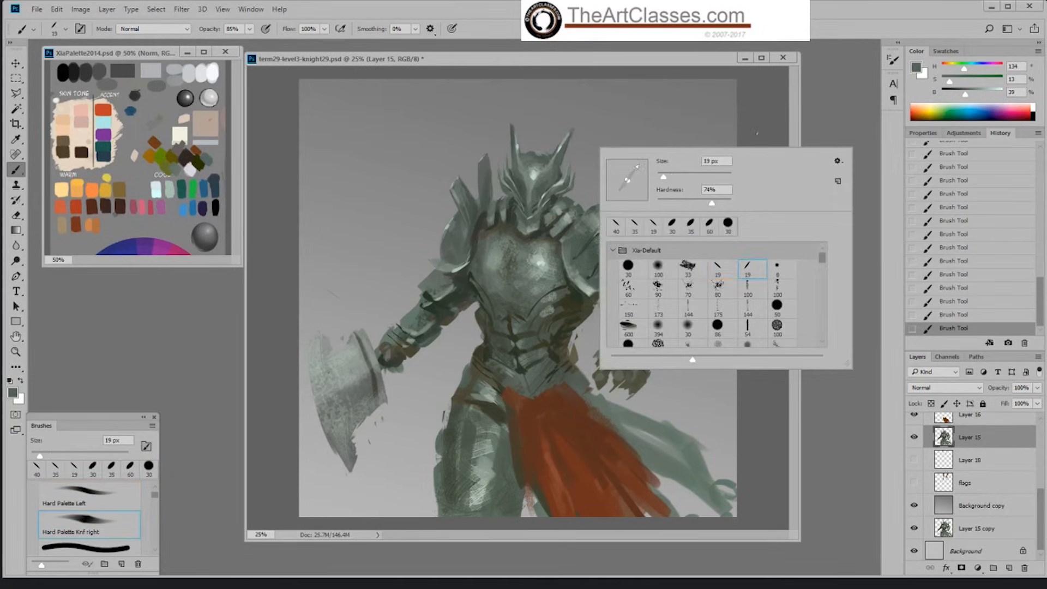
{"action": "key", "text": "Return"}
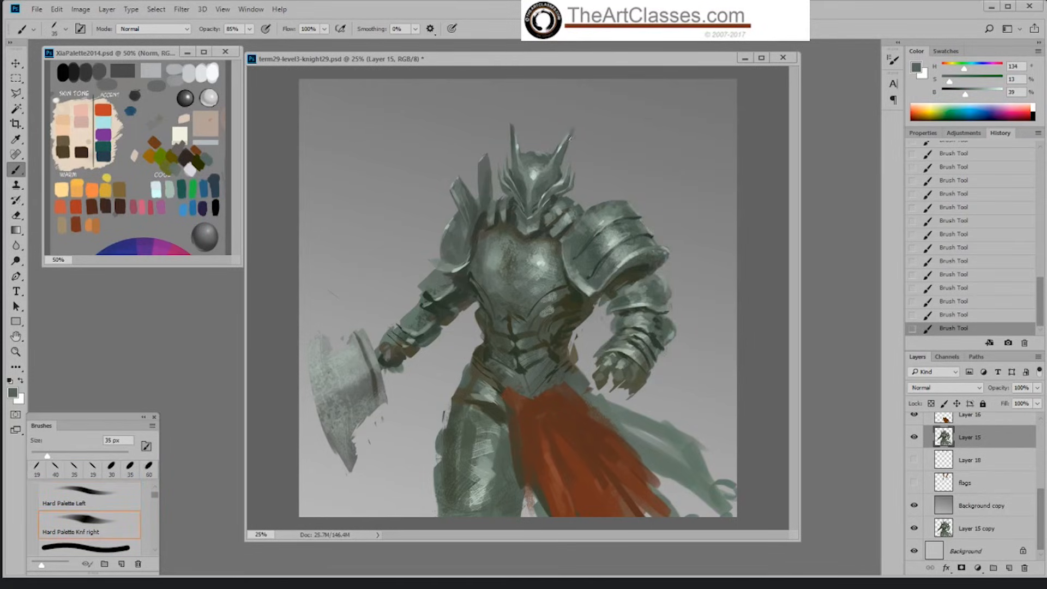
{"action": "left_click_drag", "start_coordinate": [569, 139], "coordinate": [573, 131]}
{"action": "left_click", "coordinate": [573, 130], "text": "alt"}
Step: Refine the upright helmet horn using the Hard Palette Left brush, starting at 19 px, with colour sampled beside the horn
{"action": "right_click", "coordinate": [570, 131]}
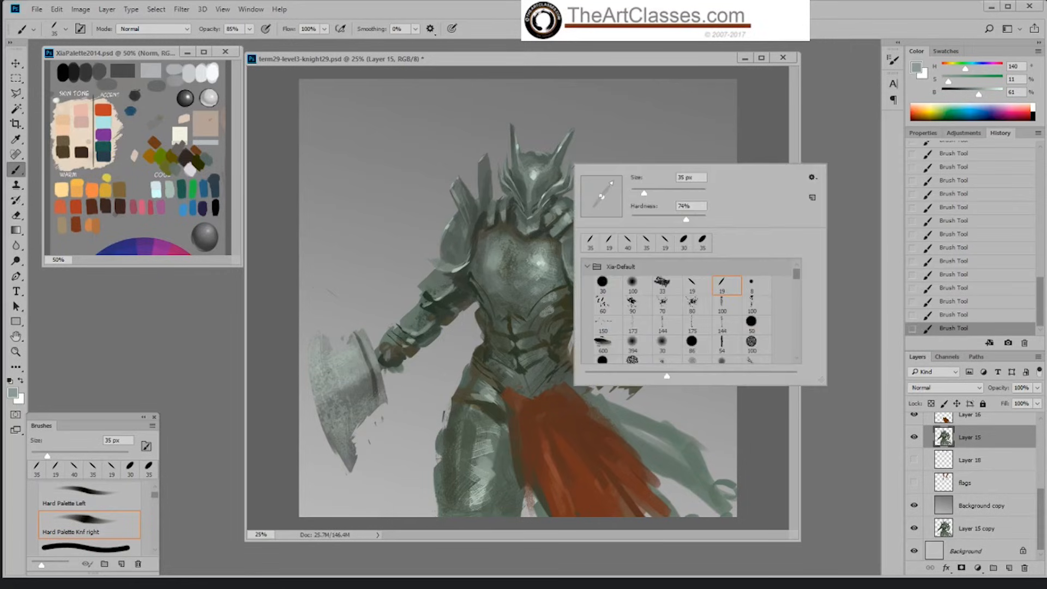
{"action": "left_click", "coordinate": [665, 244]}
{"action": "key", "text": "Return"}
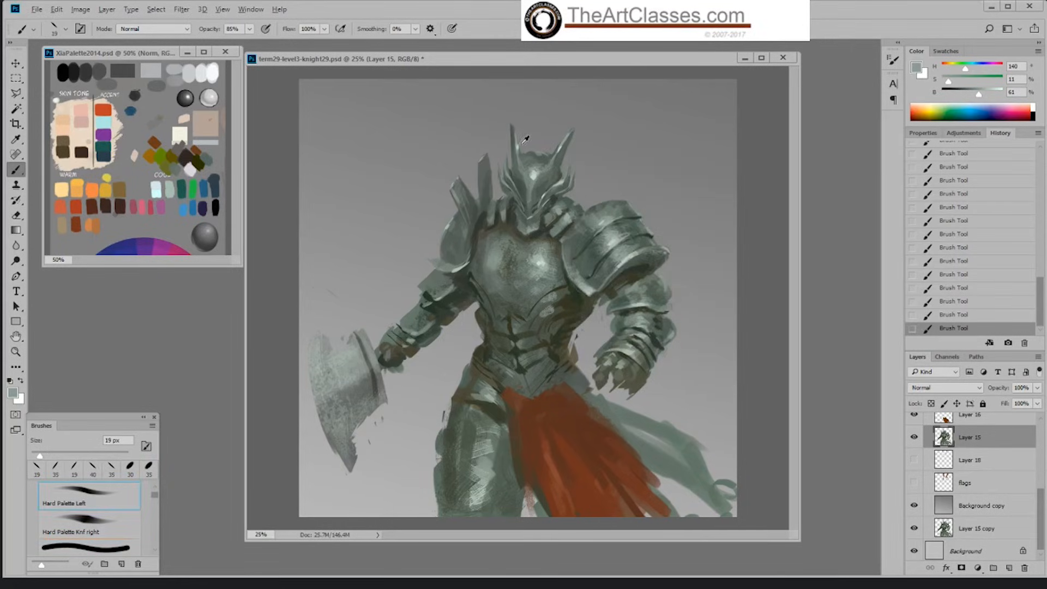
{"action": "left_click", "coordinate": [522, 136], "text": "alt"}
{"action": "key", "text": "bracketright"}
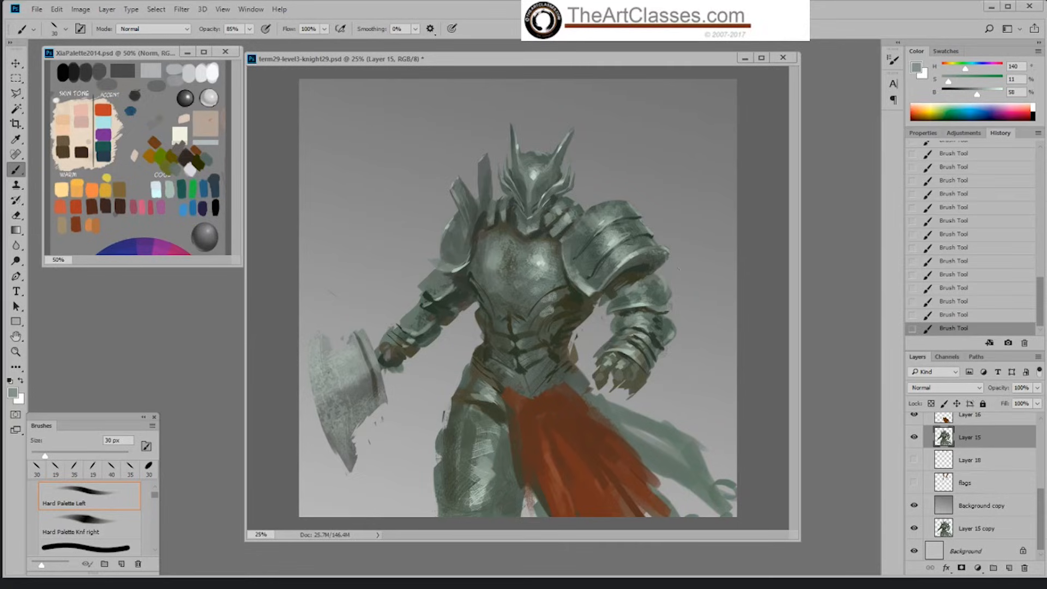
Step: Fill the gap between the axe-arm shoulder's spikes in 32% brightness grey-green with the Hard Palette Left brush enlarged from 30 px
{"action": "left_click", "coordinate": [487, 203], "text": "alt"}
{"action": "key", "text": "bracketright"}
{"action": "key", "text": "bracketright"}
{"action": "key", "text": "bracketright"}
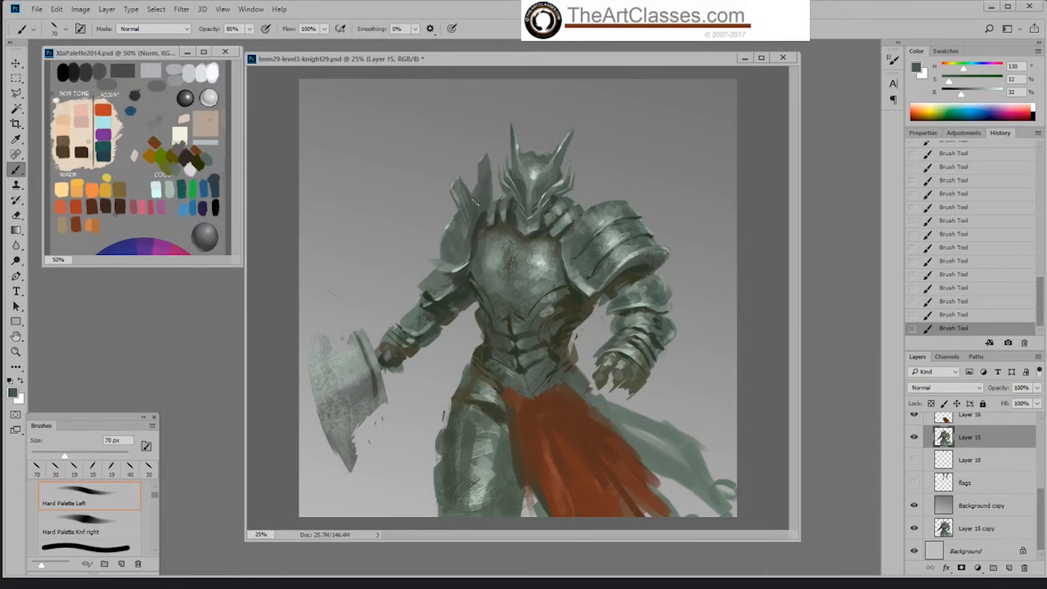
{"action": "mouse_move", "coordinate": [480, 191]}
{"action": "left_mouse_down"}
{"action": "mouse_move", "coordinate": [488, 178]}
{"action": "mouse_move", "coordinate": [486, 196]}
{"action": "left_mouse_up"}
{"action": "key", "text": "bracketleft"}
{"action": "key", "text": "bracketleft"}
{"action": "key", "text": "bracketleft"}
Step: Erase the spikes above the axe-arm shoulder into a rounded contour with the Default Hard round eraser at 30 px
{"action": "key", "text": "e"}
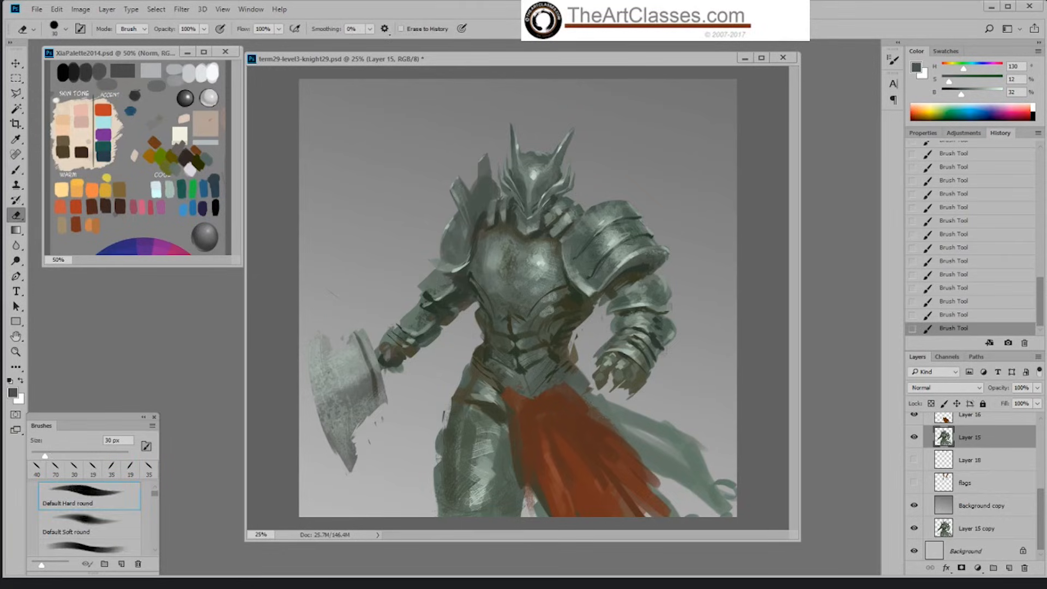
{"action": "mouse_move", "coordinate": [454, 181]}
{"action": "left_mouse_down"}
{"action": "mouse_move", "coordinate": [461, 204]}
{"action": "mouse_move", "coordinate": [482, 159]}
{"action": "mouse_move", "coordinate": [488, 165]}
{"action": "left_mouse_up"}
{"action": "left_click", "coordinate": [489, 169]}
Step: Repaint the rounded axe-arm shoulder plate in 37% brightness grey-green, adding lighter rim strokes with the Hard Palette Left brush at 35 px
{"action": "key", "text": "b"}
{"action": "left_click", "coordinate": [460, 269], "text": "alt"}
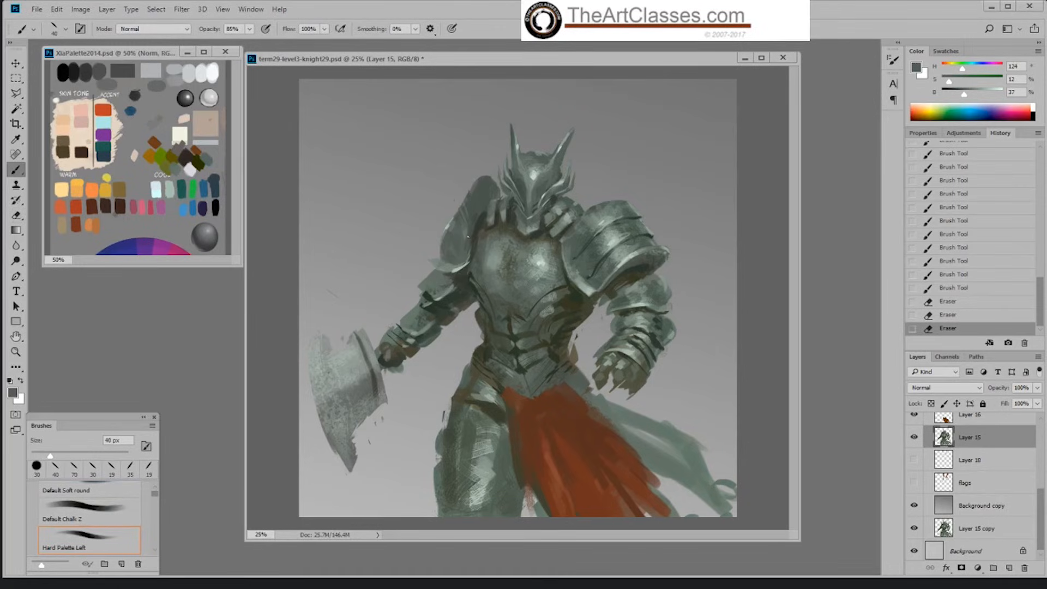
{"action": "key", "text": "bracketleft"}
{"action": "left_click_drag", "start_coordinate": [470, 197], "coordinate": [468, 210]}
{"action": "left_click", "coordinate": [461, 267], "text": "alt"}
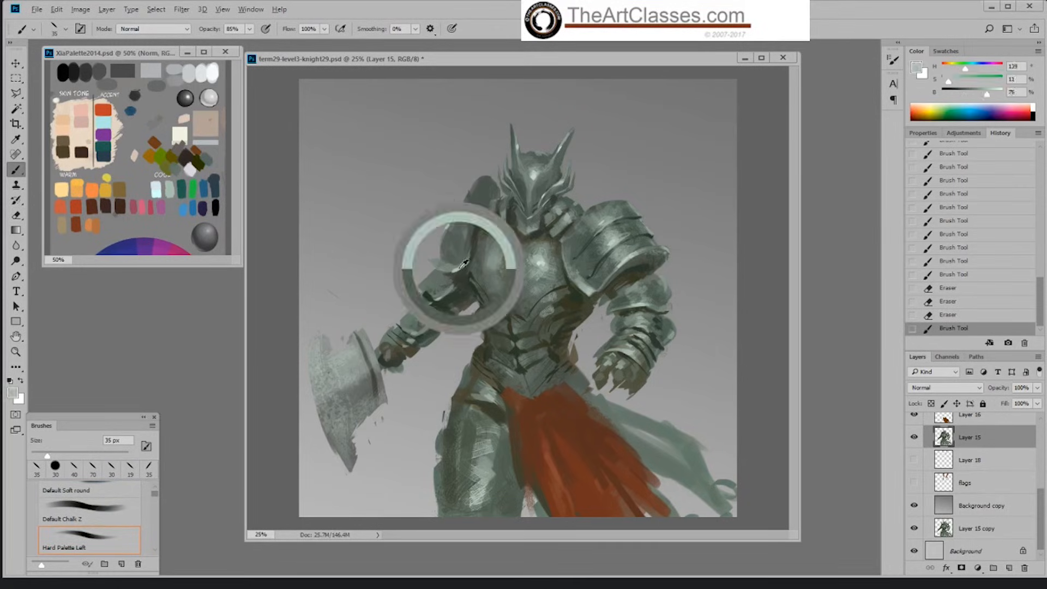
{"action": "mouse_move", "coordinate": [467, 198]}
{"action": "left_mouse_down"}
{"action": "mouse_move", "coordinate": [464, 262]}
{"action": "mouse_move", "coordinate": [468, 248]}
{"action": "left_mouse_up"}
Step: Trim the outer contour where the axe-arm shoulder's upper and lower plates meet with the Default Hard round eraser
{"action": "key", "text": "e"}
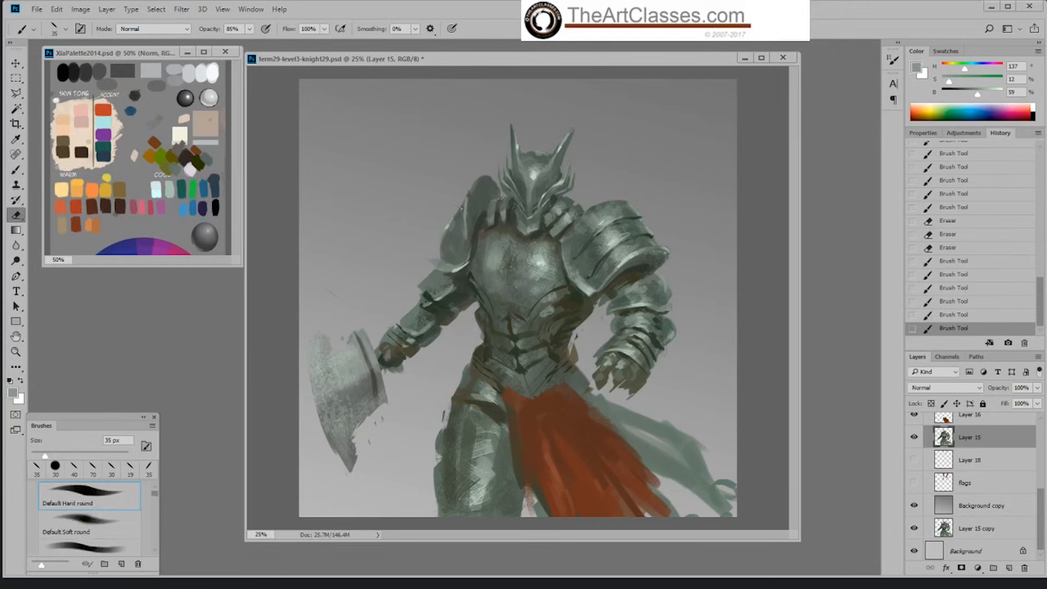
{"action": "left_click_drag", "start_coordinate": [464, 196], "coordinate": [451, 220]}
{"action": "key", "text": "b"}
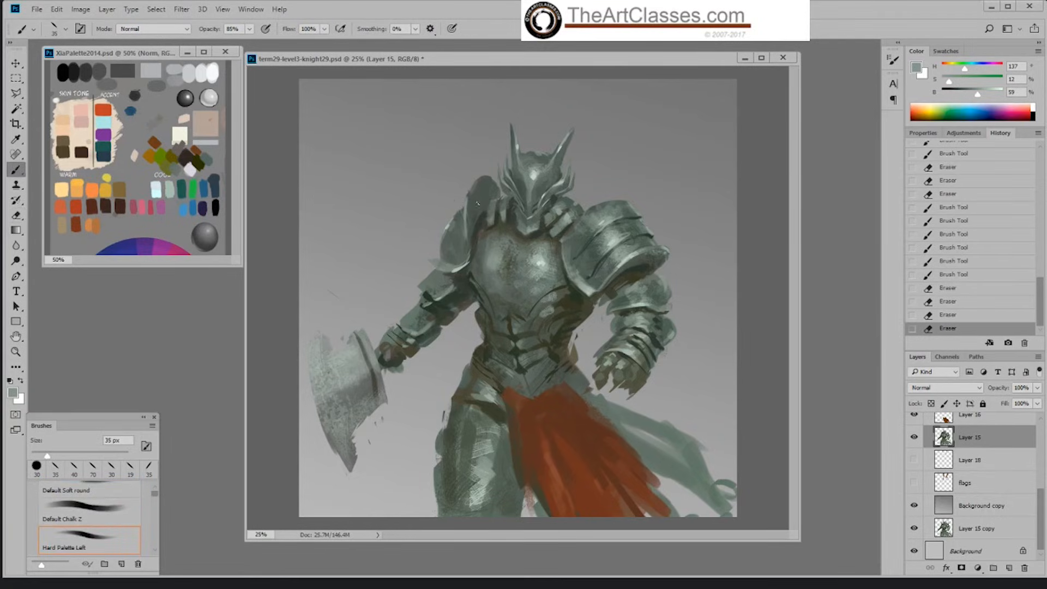
Step: Paint a lighter curved rim along the axe-arm shoulder's upper plate with sampled grey-greens, reducing the Hard Palette Left brush to 30 px
{"action": "left_click", "coordinate": [456, 273]}
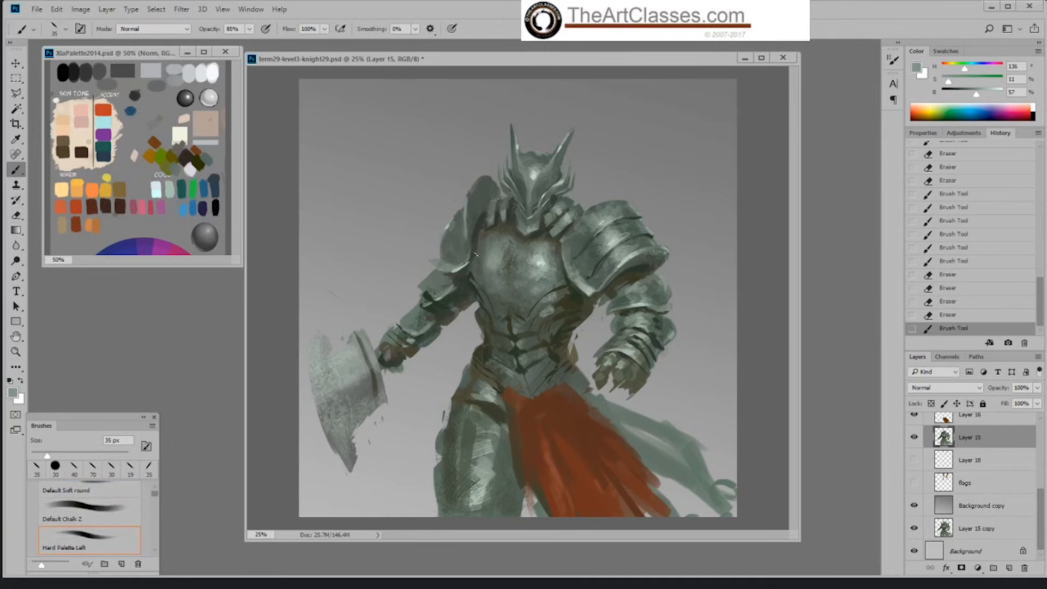
{"action": "left_click", "coordinate": [478, 224], "text": "alt"}
{"action": "mouse_move", "coordinate": [475, 231]}
{"action": "left_mouse_down"}
{"action": "mouse_move", "coordinate": [473, 245]}
{"action": "mouse_move", "coordinate": [479, 229]}
{"action": "left_mouse_up"}
{"action": "left_click", "coordinate": [478, 227], "text": "alt"}
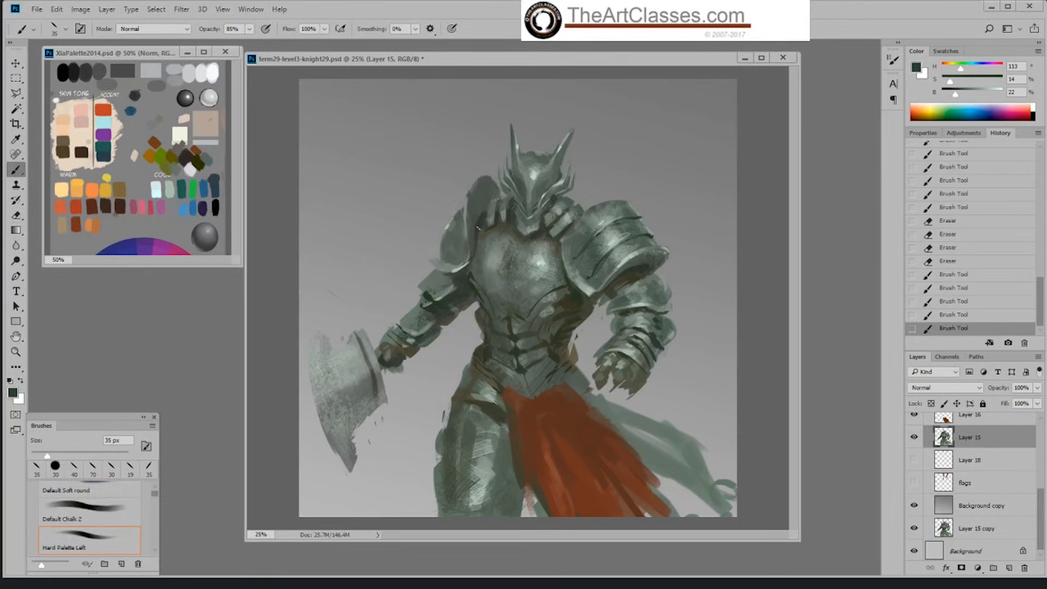
{"action": "left_click", "coordinate": [469, 263], "text": "alt"}
{"action": "key", "text": "bracketleft"}
{"action": "mouse_move", "coordinate": [466, 212]}
{"action": "left_mouse_down"}
{"action": "mouse_move", "coordinate": [467, 225]}
{"action": "mouse_move", "coordinate": [469, 196]}
{"action": "mouse_move", "coordinate": [487, 179]}
{"action": "left_mouse_up"}
Step: Brighten the lower end of the axe-arm shoulder's curved rim with sampled light grey-green at 83% brightness, using the 30 px brush
{"action": "left_click", "coordinate": [621, 204], "text": "alt"}
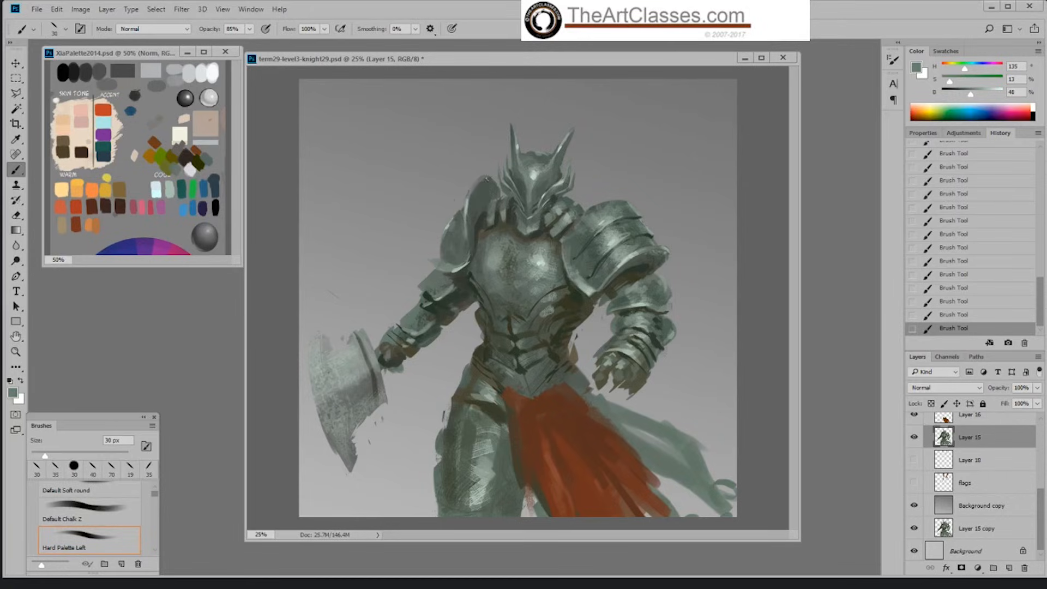
{"action": "left_click", "coordinate": [465, 264], "text": "alt"}
{"action": "left_click", "coordinate": [542, 166], "text": "alt"}
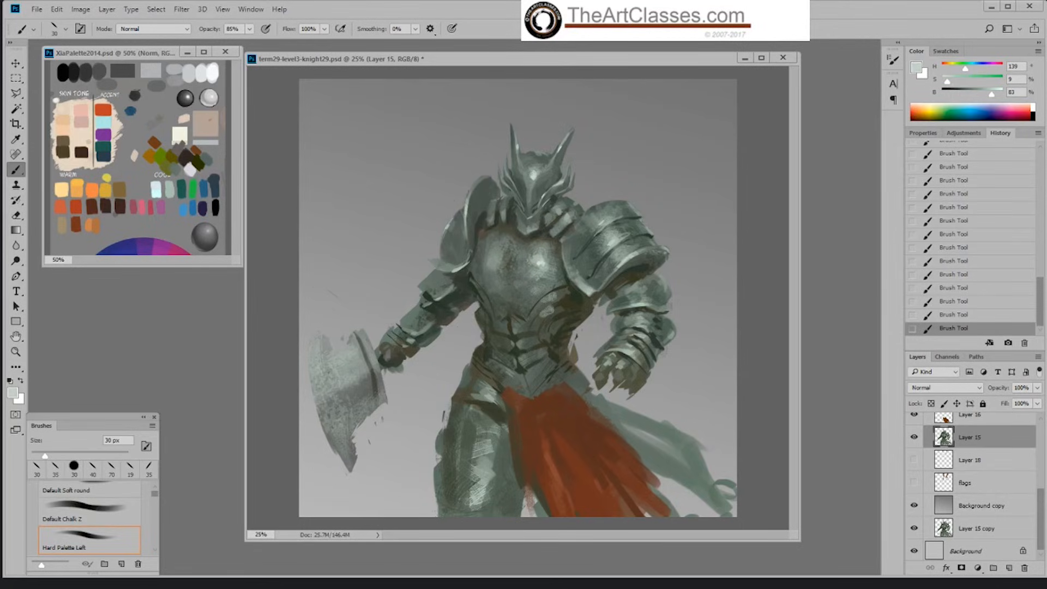
{"action": "left_click", "coordinate": [471, 227], "text": "alt"}
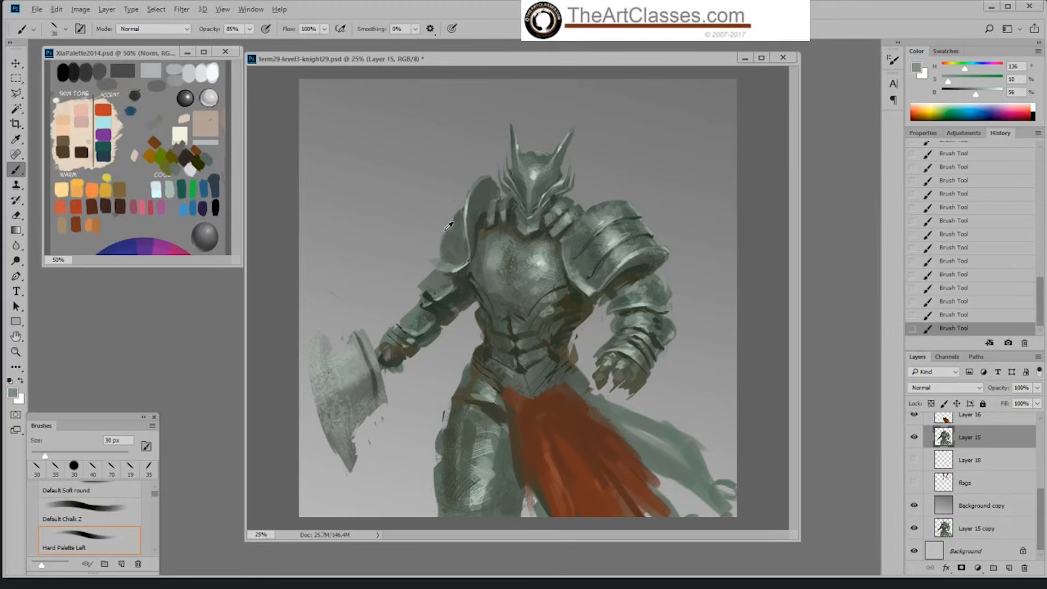
Step: Touch up the lower part of the axe-side shoulder plate with sampled grey-green tones
{"action": "left_click", "coordinate": [461, 250], "text": "alt"}
{"action": "left_click", "coordinate": [455, 256], "text": "alt"}
{"action": "left_click", "coordinate": [452, 264], "text": "alt"}
Step: Blend sampled darker grey-green tones into the axe-side shoulder plate using the Sampled Brush 2 13 brush at 90 px
{"action": "right_click", "coordinate": [466, 249]}
{"action": "left_click", "coordinate": [590, 392]}
{"action": "key", "text": "Return"}
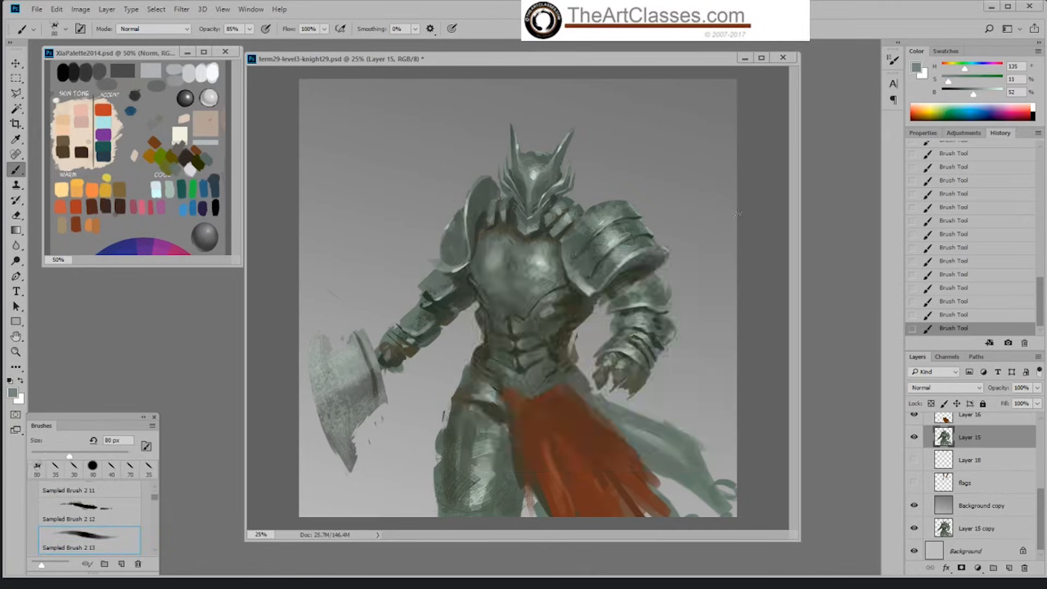
{"action": "key", "text": "bracketright"}
{"action": "key", "text": "bracketright"}
{"action": "key", "text": "bracketright"}
{"action": "key", "text": "bracketright"}
{"action": "key", "text": "bracketleft"}
{"action": "key", "text": "bracketleft"}
{"action": "key", "text": "bracketleft"}
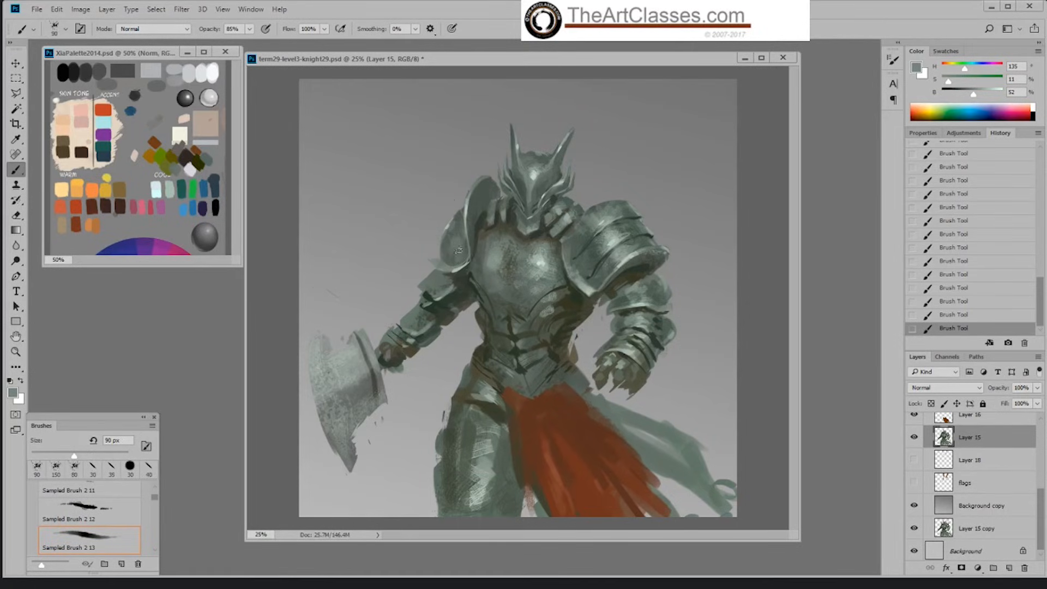
{"action": "left_click", "coordinate": [448, 259], "text": "alt"}
{"action": "left_click", "coordinate": [459, 236], "text": "alt"}
Step: Sample the pale breastplate highlight and paint it along the shoulder plate's lower rim at 70 px
{"action": "left_click", "coordinate": [453, 221], "text": "alt"}
{"action": "left_click", "coordinate": [550, 254], "text": "alt"}
{"action": "key", "text": "bracketleft"}
{"action": "key", "text": "bracketleft"}
{"action": "left_click_drag", "start_coordinate": [461, 259], "coordinate": [464, 269]}
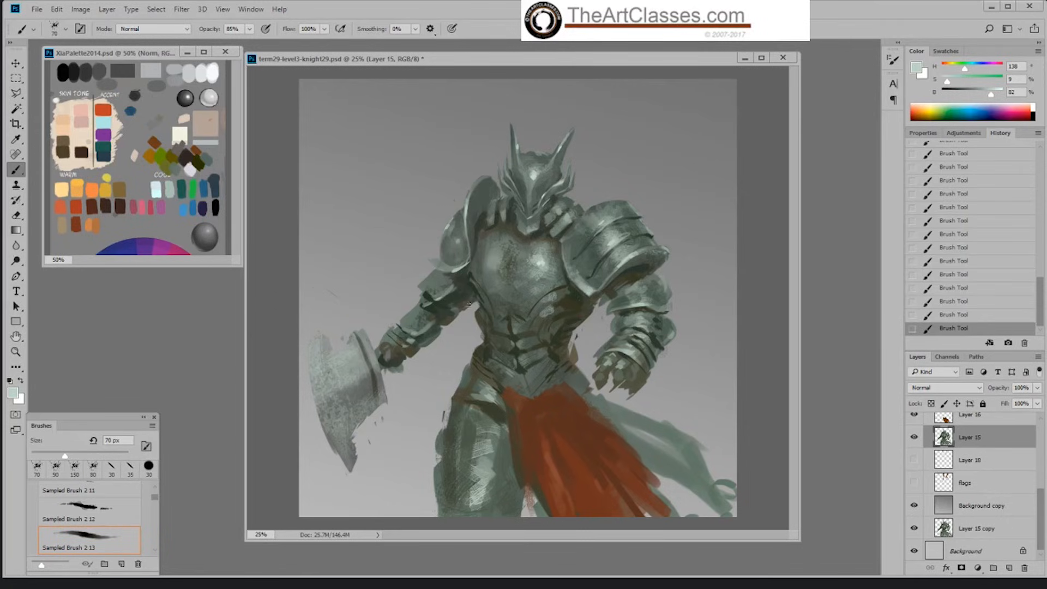
Step: Add a soft highlight in the middle of the axe-side shoulder plate with the Airbrush at 100 px and 39% opacity
{"action": "right_click", "coordinate": [471, 288]}
{"action": "left_click", "coordinate": [561, 466]}
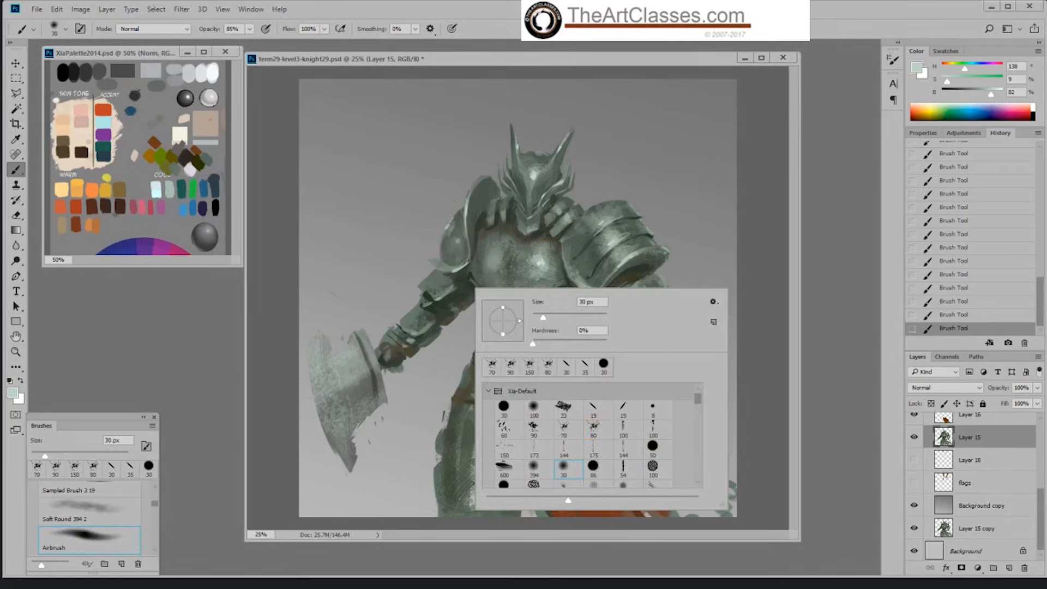
{"action": "key", "text": "Return"}
{"action": "left_click_drag", "start_coordinate": [250, 30], "coordinate": [226, 50]}
{"action": "key", "text": "bracketright"}
{"action": "key", "text": "bracketright"}
{"action": "key", "text": "bracketright"}
{"action": "key", "text": "bracketright"}
{"action": "key", "text": "bracketright"}
{"action": "key", "text": "bracketright"}
{"action": "key", "text": "bracketright"}
{"action": "left_click", "coordinate": [458, 251]}
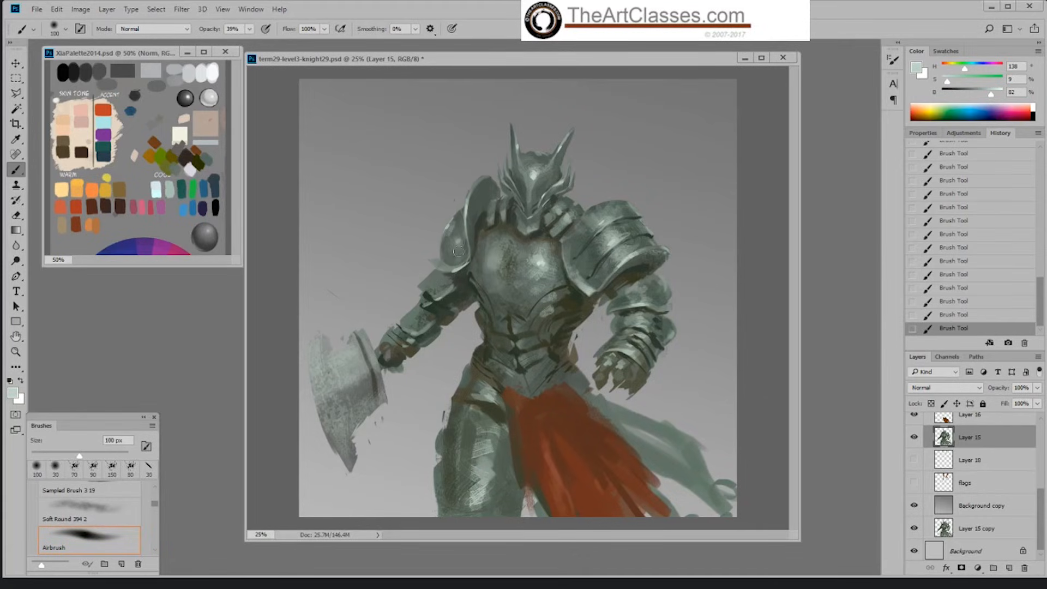
Step: Work over the shoulder plate's highlight with the Hard Palette Left brush at 80 px, sampling colours from the plate
{"action": "right_click", "coordinate": [460, 246]}
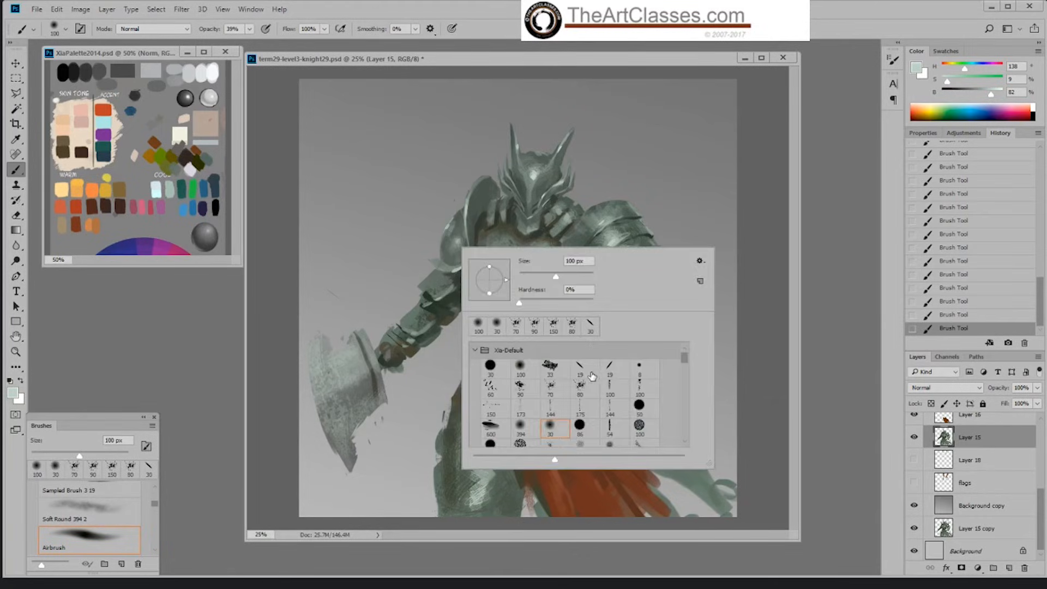
{"action": "left_click", "coordinate": [591, 376]}
{"action": "key", "text": "Return"}
{"action": "key", "text": "bracketright"}
{"action": "key", "text": "bracketright"}
{"action": "key", "text": "bracketright"}
{"action": "key", "text": "bracketright"}
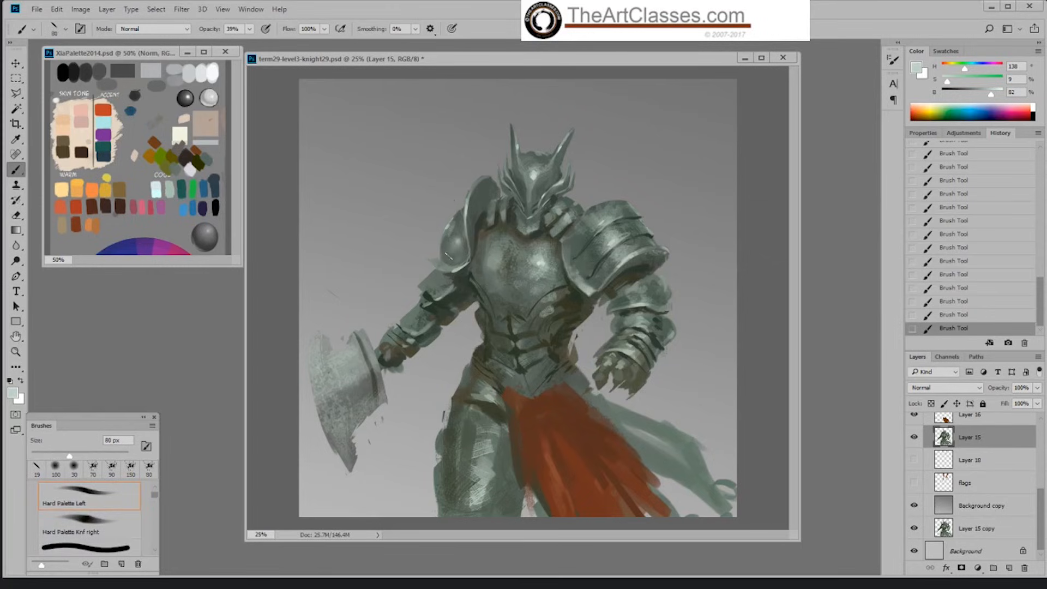
{"action": "left_click", "coordinate": [457, 250]}
{"action": "left_click", "coordinate": [461, 246], "text": "alt"}
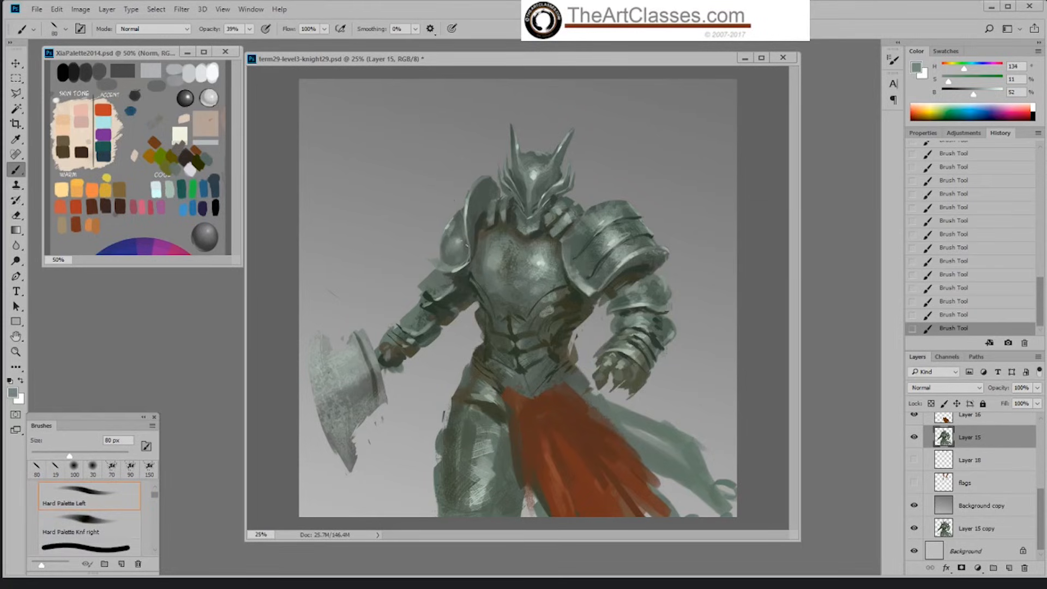
Step: Undo the last shoulder plate stroke and repaint the area with sampled grey tones
{"action": "key", "text": "ctrl+z"}
{"action": "left_click", "coordinate": [458, 248]}
{"action": "left_click", "coordinate": [453, 256], "text": "alt"}
Step: Set the brush opacity to 100% and refine the shoulder plate's shading at 60 px with sampled darker tones
{"action": "left_click", "coordinate": [249, 29]}
{"action": "left_click_drag", "start_coordinate": [247, 42], "coordinate": [281, 42]}
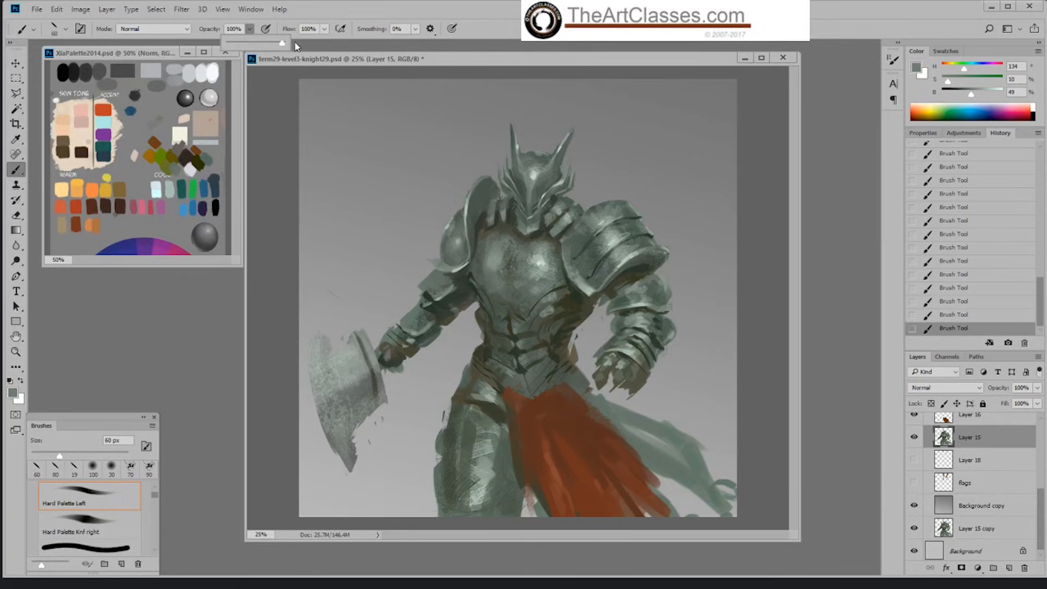
{"action": "left_click", "coordinate": [450, 257]}
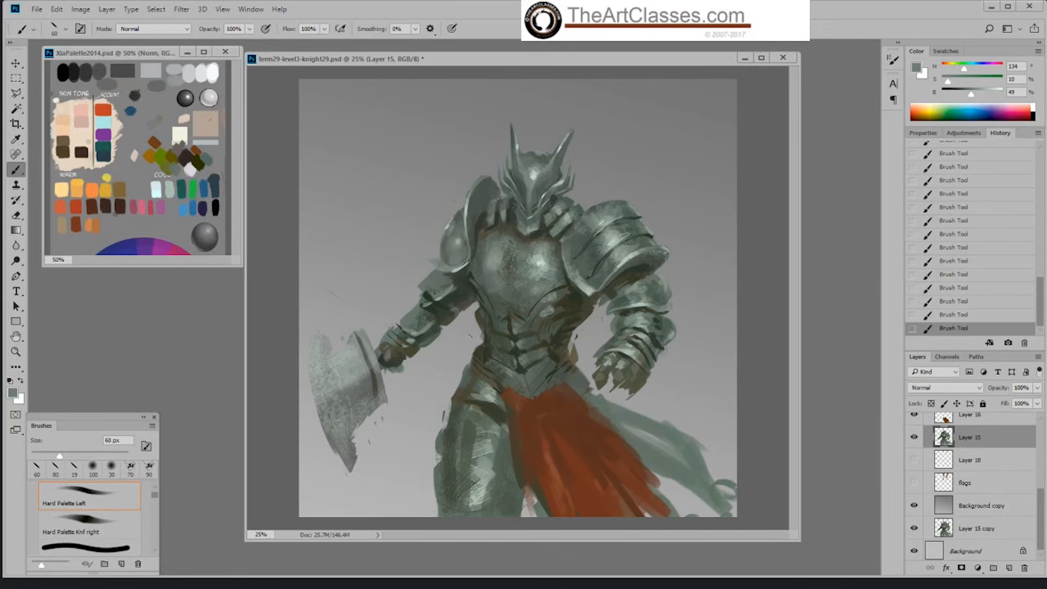
{"action": "left_click", "coordinate": [451, 239], "text": "alt"}
{"action": "left_click", "coordinate": [468, 240], "text": "alt"}
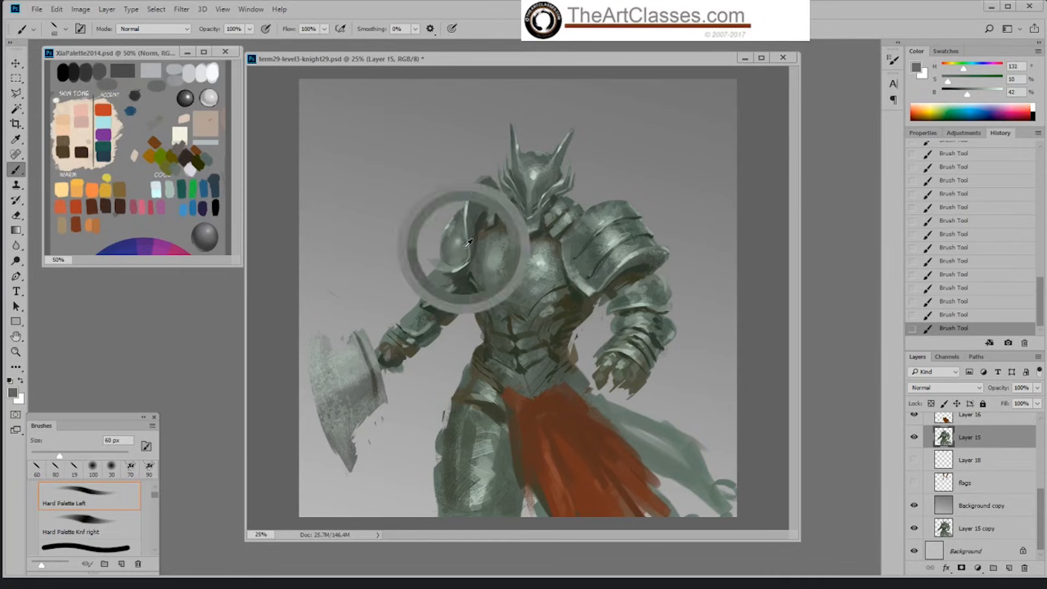
Step: Paint sampled light accents on the shoulder plate's lower rim and upper arm at 45 px, then step back one history state
{"action": "left_click", "coordinate": [466, 266], "text": "alt"}
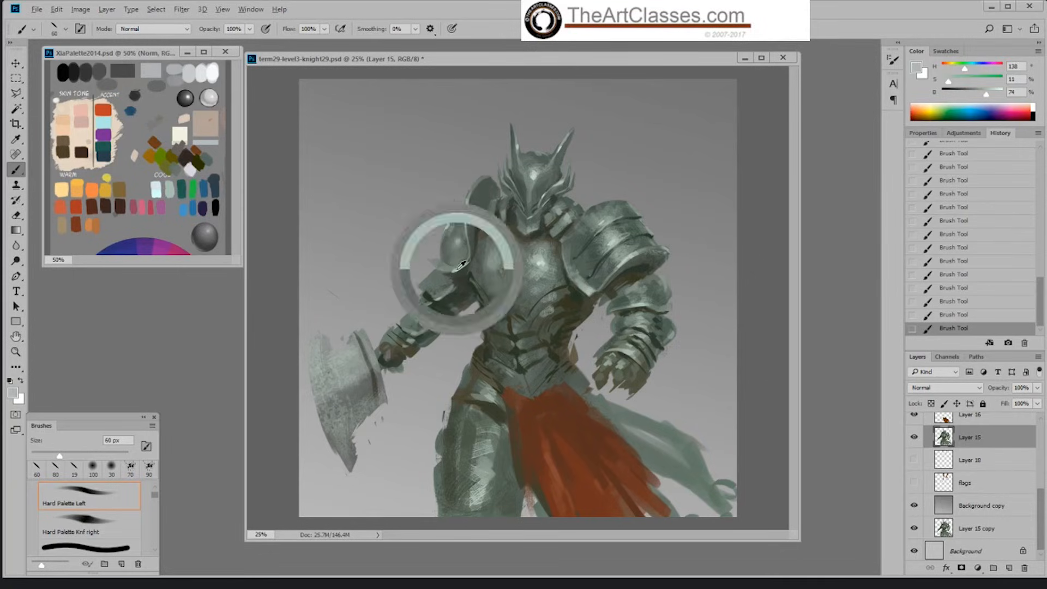
{"action": "key", "text": "bracketleft"}
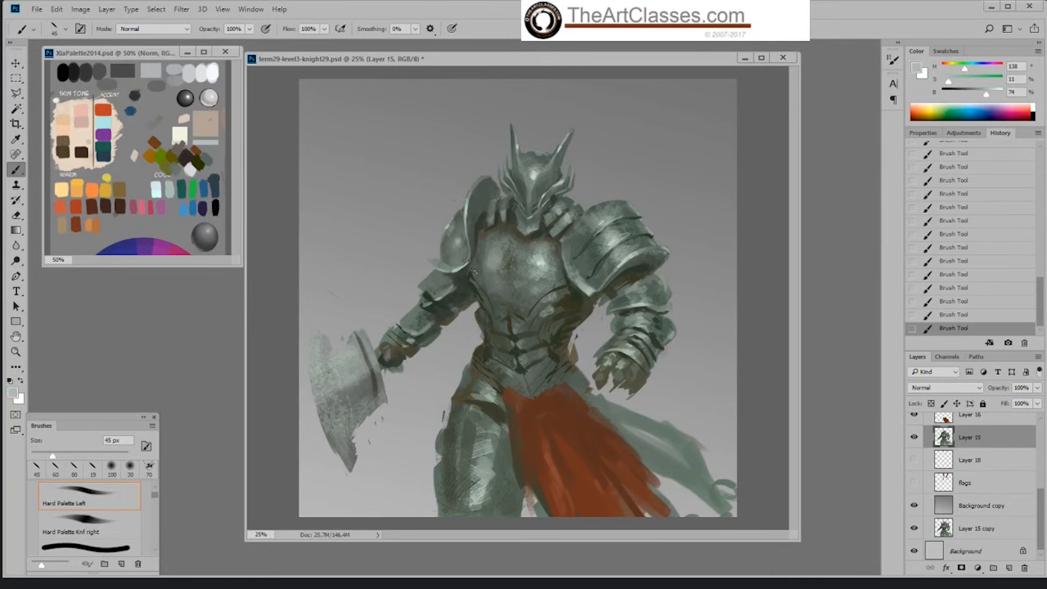
{"action": "left_click", "coordinate": [444, 267], "text": "alt"}
{"action": "left_click", "coordinate": [441, 267], "text": "alt"}
{"action": "left_click", "coordinate": [447, 236], "text": "alt"}
{"action": "left_click", "coordinate": [454, 282], "text": "alt"}
{"action": "left_click", "coordinate": [439, 299], "text": "alt"}
{"action": "left_click", "coordinate": [944, 316]}
Step: Start texturing the axe arm's upper plate with the Okragla textura 5 brush at 49% opacity
{"action": "right_click", "coordinate": [598, 411]}
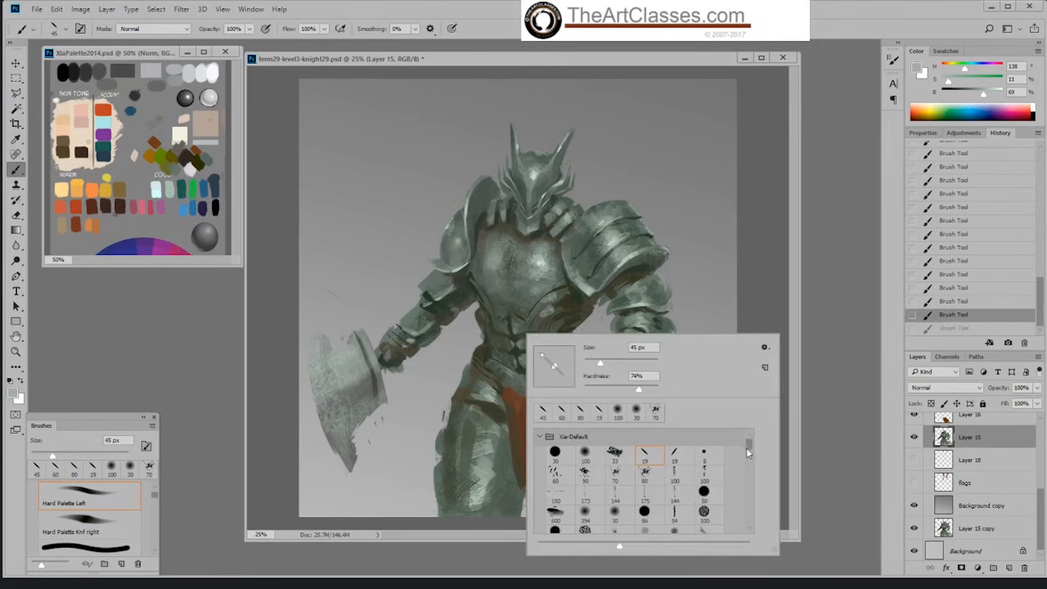
{"action": "scroll", "coordinate": [749, 452], "scroll_direction": "down", "scroll_amount": 3}
{"action": "left_click", "coordinate": [676, 506]}
{"action": "left_click", "coordinate": [752, 311]}
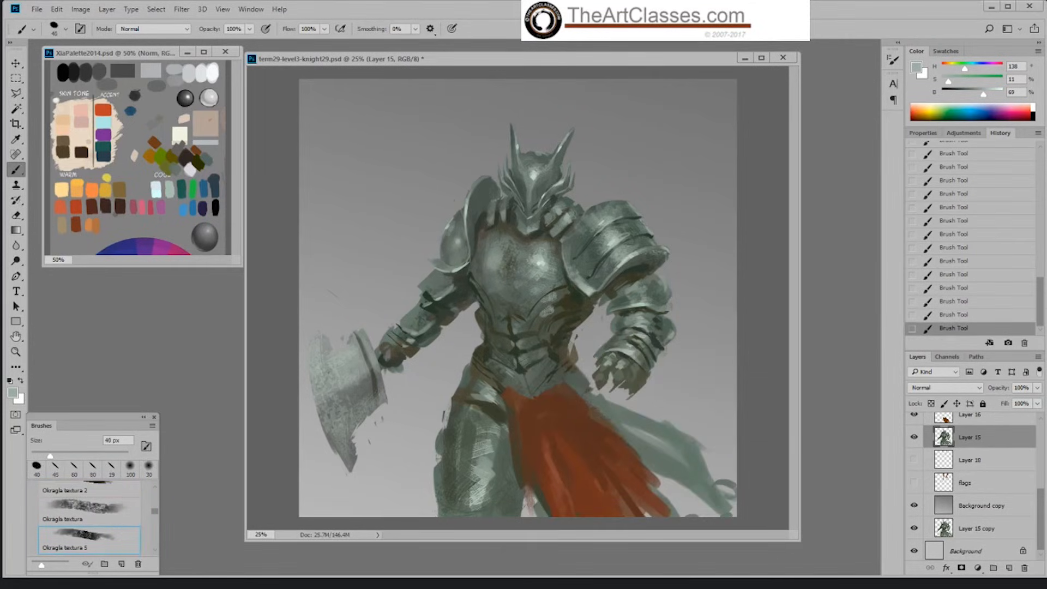
{"action": "left_click_drag", "start_coordinate": [251, 31], "coordinate": [222, 44]}
{"action": "left_click", "coordinate": [294, 246]}
{"action": "key", "text": "bracketright"}
{"action": "key", "text": "bracketright"}
{"action": "key", "text": "bracketright"}
{"action": "key", "text": "bracketright"}
{"action": "left_click", "coordinate": [457, 279]}
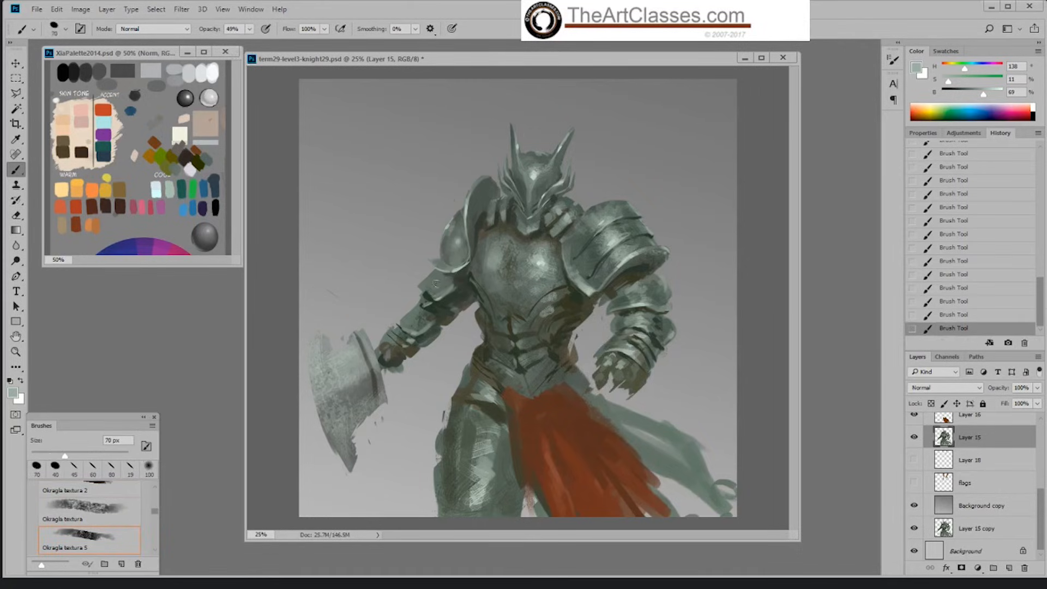
Step: Continue the texture strokes down the axe arm toward the elbow armour, finishing with the brush at 50 px
{"action": "key", "text": "bracketleft"}
{"action": "key", "text": "bracketleft"}
{"action": "mouse_move", "coordinate": [442, 282]}
{"action": "left_mouse_down"}
{"action": "mouse_move", "coordinate": [423, 303]}
{"action": "mouse_move", "coordinate": [424, 320]}
{"action": "left_mouse_up"}
{"action": "key", "text": "bracketleft"}
{"action": "key", "text": "bracketright"}
{"action": "key", "text": "bracketright"}
{"action": "key", "text": "bracketright"}
{"action": "key", "text": "bracketleft"}
{"action": "key", "text": "bracketleft"}
Step: Paint a light stroke across the axe arm's elbow plate with the Hard Palette Left brush at 45 px
{"action": "right_click", "coordinate": [470, 275]}
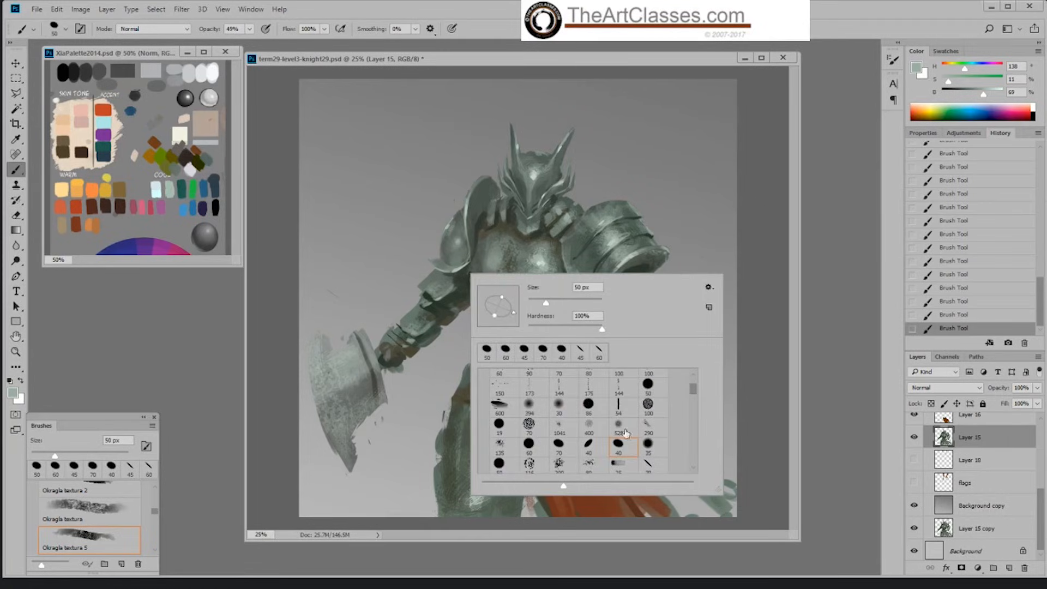
{"action": "left_click_drag", "start_coordinate": [692, 390], "coordinate": [690, 372]}
{"action": "left_click", "coordinate": [593, 395]}
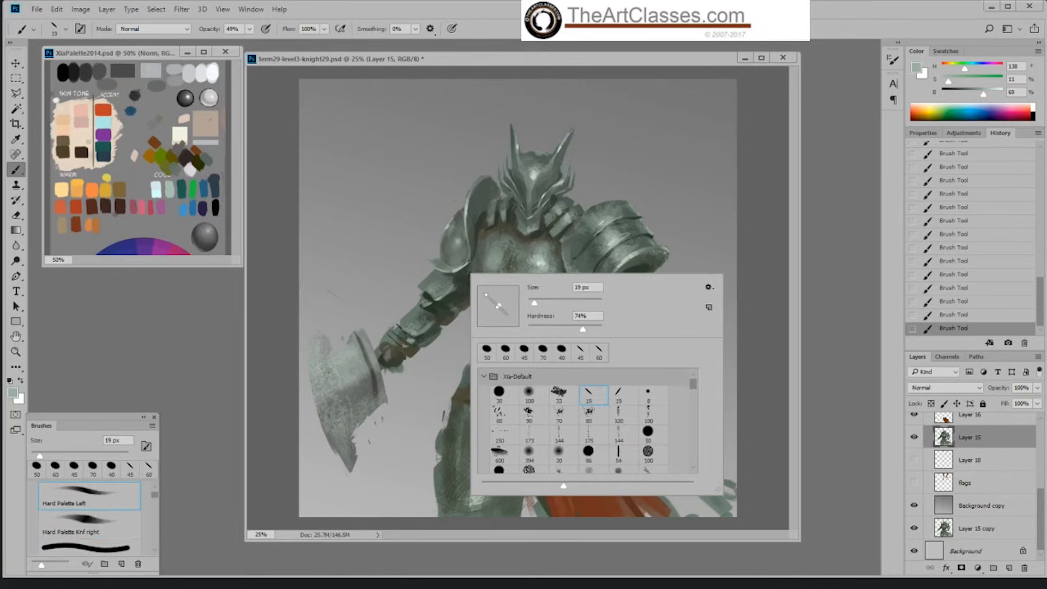
{"action": "key", "text": "Return"}
{"action": "key", "text": "bracketright"}
{"action": "key", "text": "bracketright"}
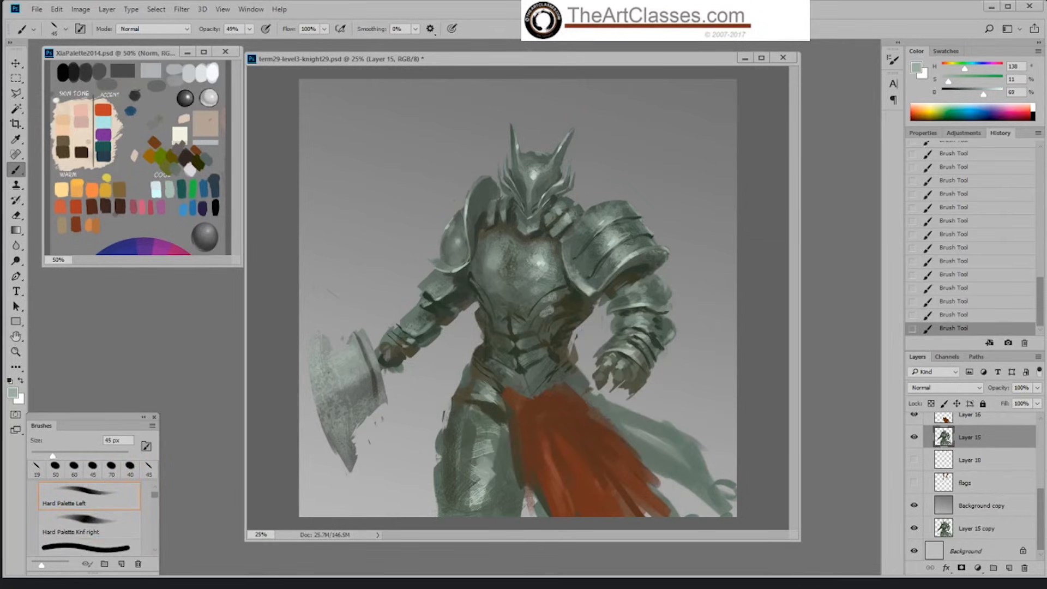
{"action": "left_click_drag", "start_coordinate": [426, 298], "coordinate": [443, 293]}
Step: Set the brush opacity to 100% and define the elbow plate with sampled grey-green tones
{"action": "left_click_drag", "start_coordinate": [251, 27], "coordinate": [278, 42]}
{"action": "left_click", "coordinate": [444, 296]}
{"action": "left_click", "coordinate": [443, 283], "text": "alt"}
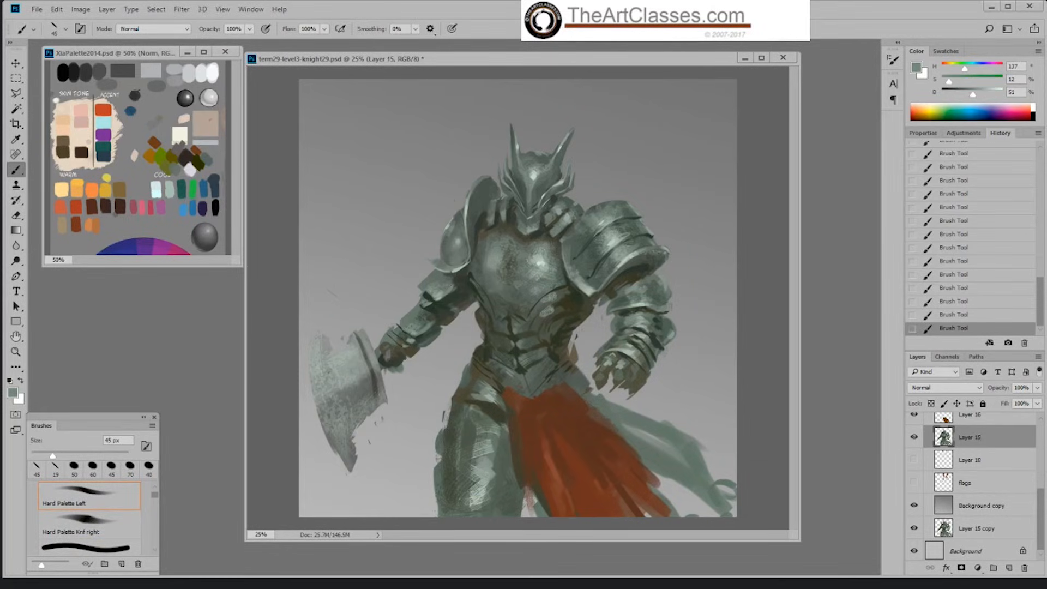
{"action": "left_click", "coordinate": [434, 295], "text": "alt"}
{"action": "left_click", "coordinate": [439, 295], "text": "alt"}
Step: Refine the edges and shadows of the axe arm's upper and elbow plates with sampled colours
{"action": "left_click_drag", "start_coordinate": [423, 301], "coordinate": [430, 304]}
{"action": "left_click", "coordinate": [424, 301], "text": "alt"}
{"action": "left_click", "coordinate": [437, 303], "text": "alt"}
{"action": "left_click", "coordinate": [428, 296], "text": "alt"}
{"action": "left_click", "coordinate": [431, 280], "text": "alt"}
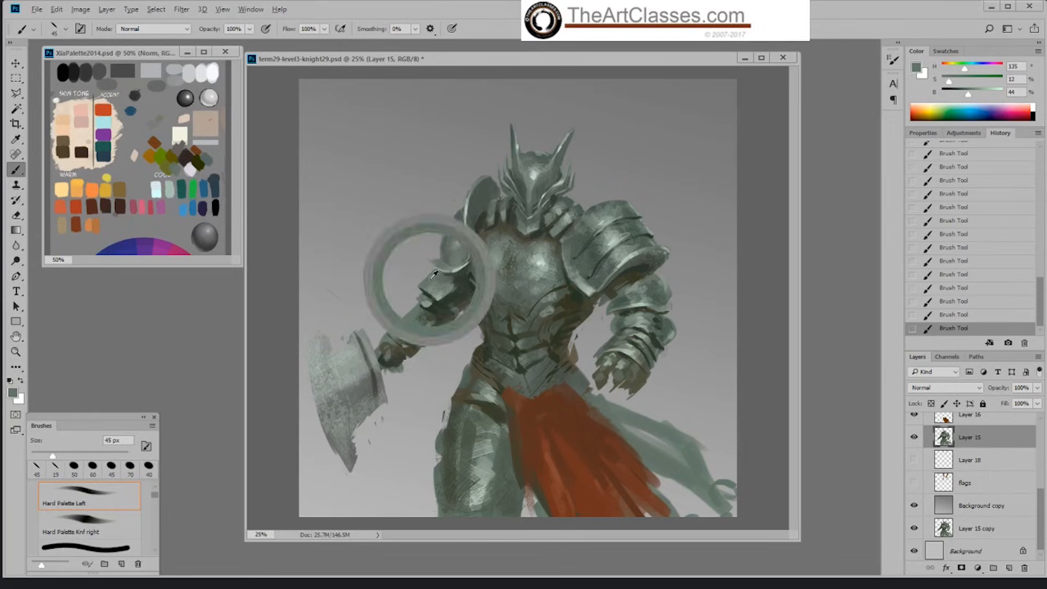
{"action": "left_click", "coordinate": [455, 285], "text": "alt"}
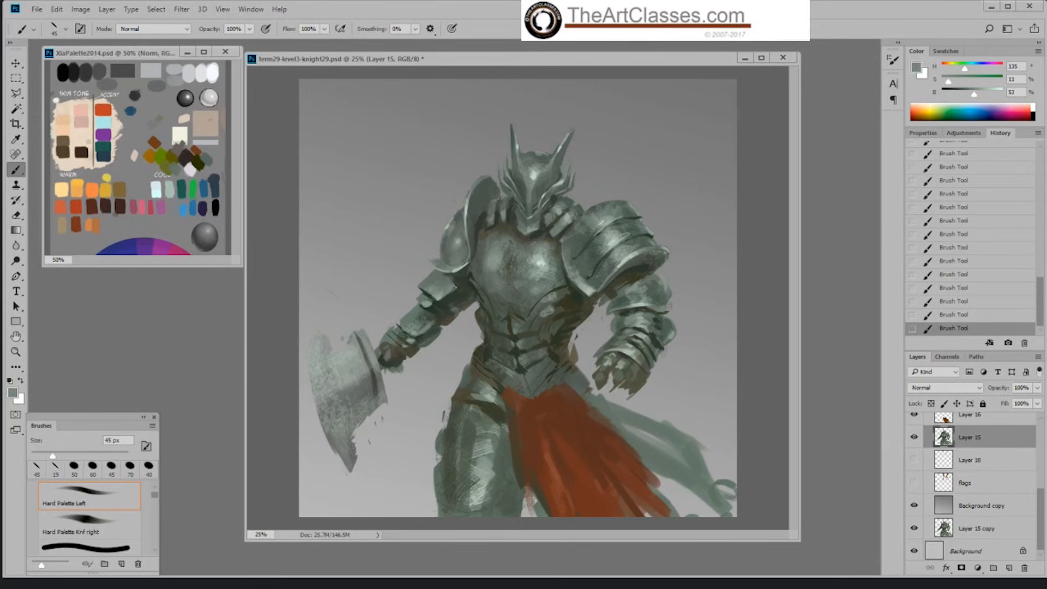
{"action": "left_click", "coordinate": [441, 283], "text": "alt"}
Step: Show the flags layer and erase its stray marks above the axe-side shoulder with a 90 px eraser
{"action": "left_click", "coordinate": [915, 483]}
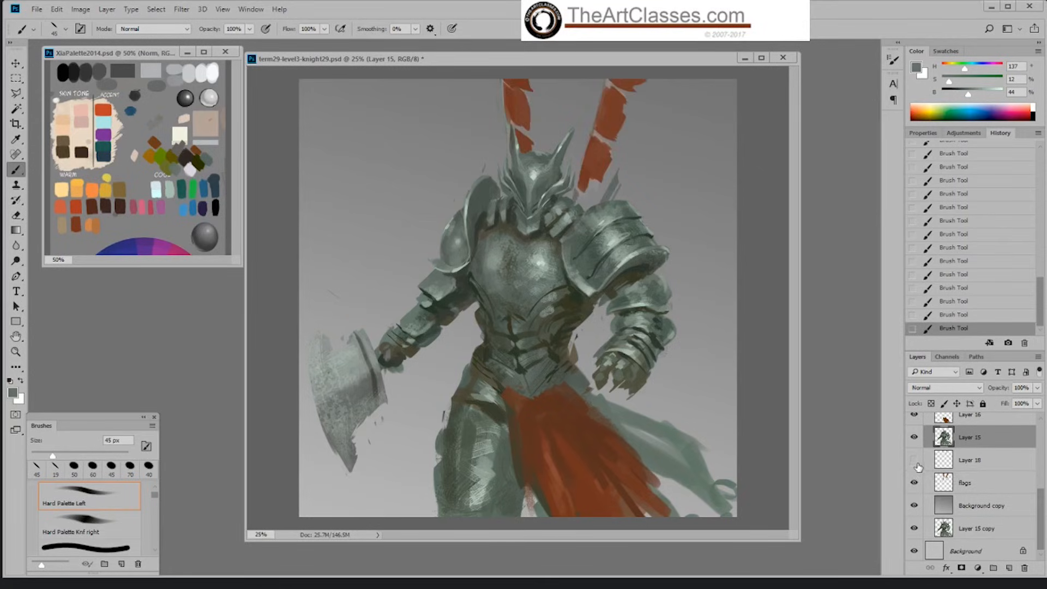
{"action": "left_click", "coordinate": [977, 484]}
{"action": "key", "text": "e"}
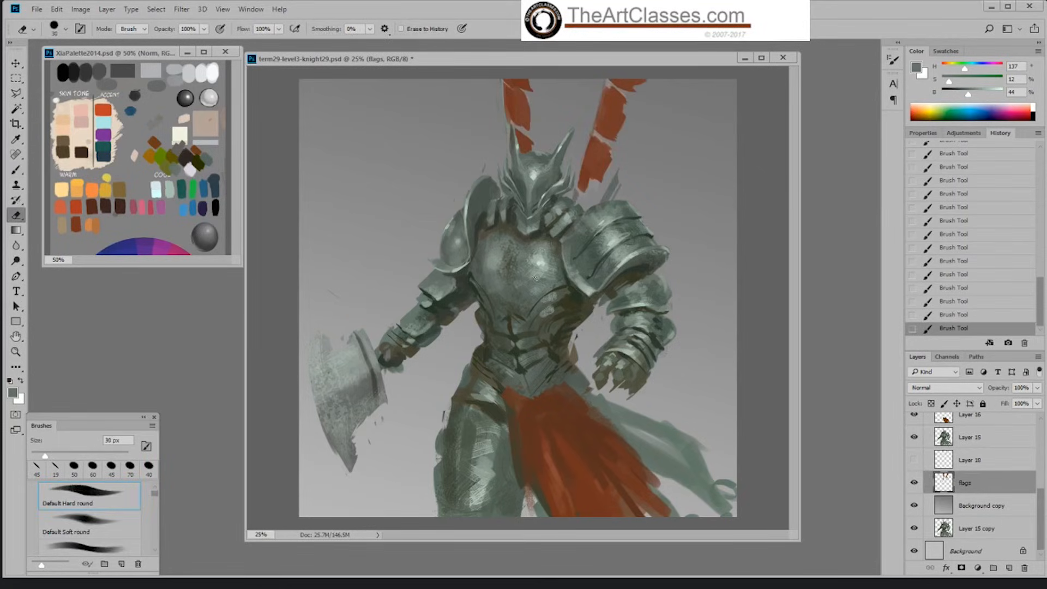
{"action": "key", "text": "bracketright"}
{"action": "key", "text": "bracketright"}
{"action": "key", "text": "bracketright"}
{"action": "key", "text": "bracketright"}
{"action": "key", "text": "bracketright"}
{"action": "key", "text": "bracketright"}
{"action": "left_click", "coordinate": [472, 170]}
Step: Show Layer 18 and add a new layer above the flags layer
{"action": "left_click", "coordinate": [914, 460]}
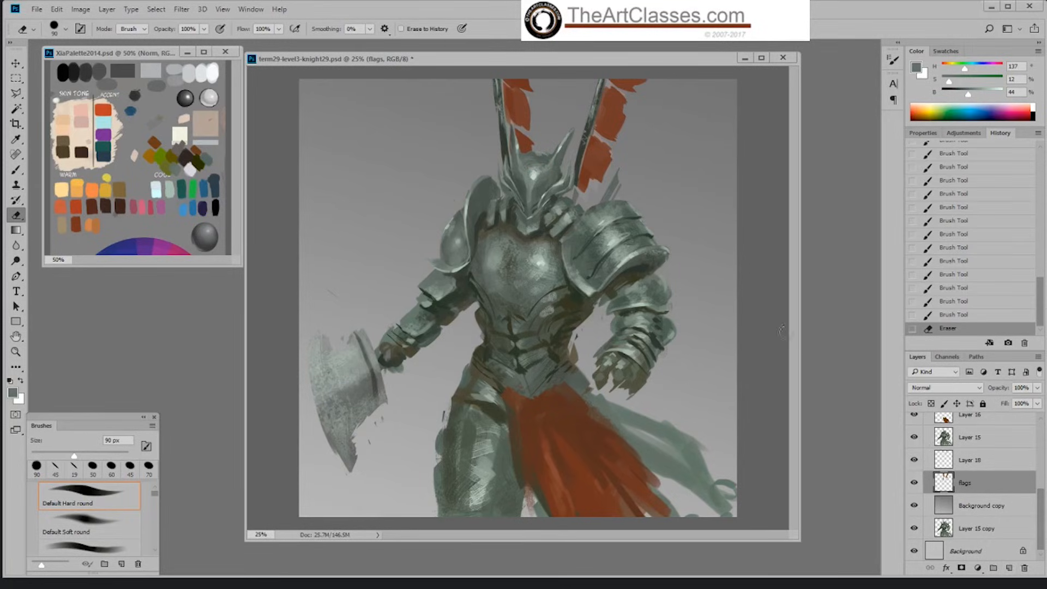
{"action": "left_click", "coordinate": [1009, 569]}
{"action": "right_click", "coordinate": [533, 97]}
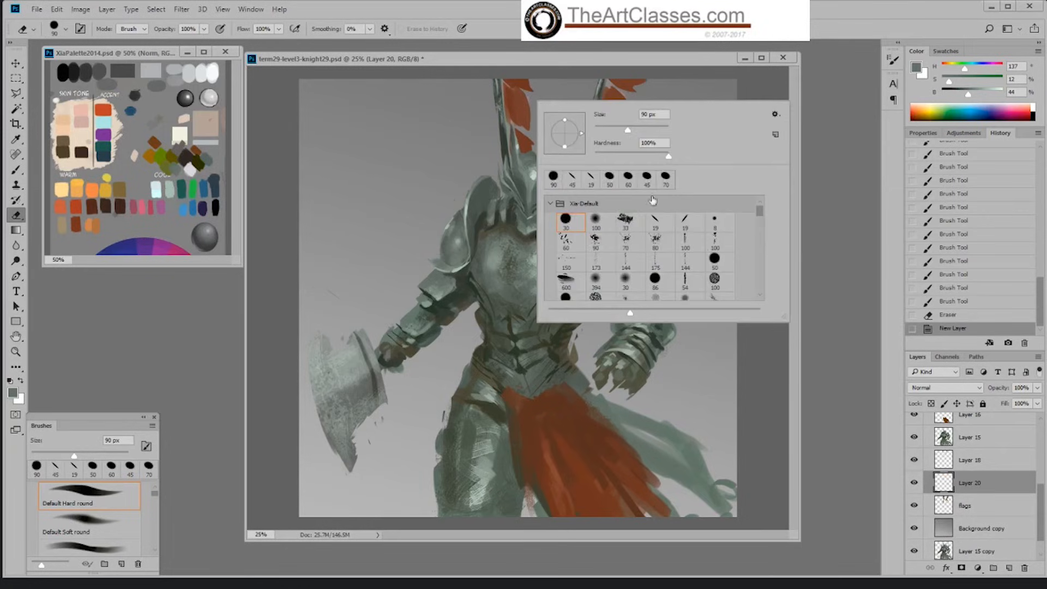
{"action": "left_click", "coordinate": [685, 220]}
{"action": "left_click", "coordinate": [761, 88]}
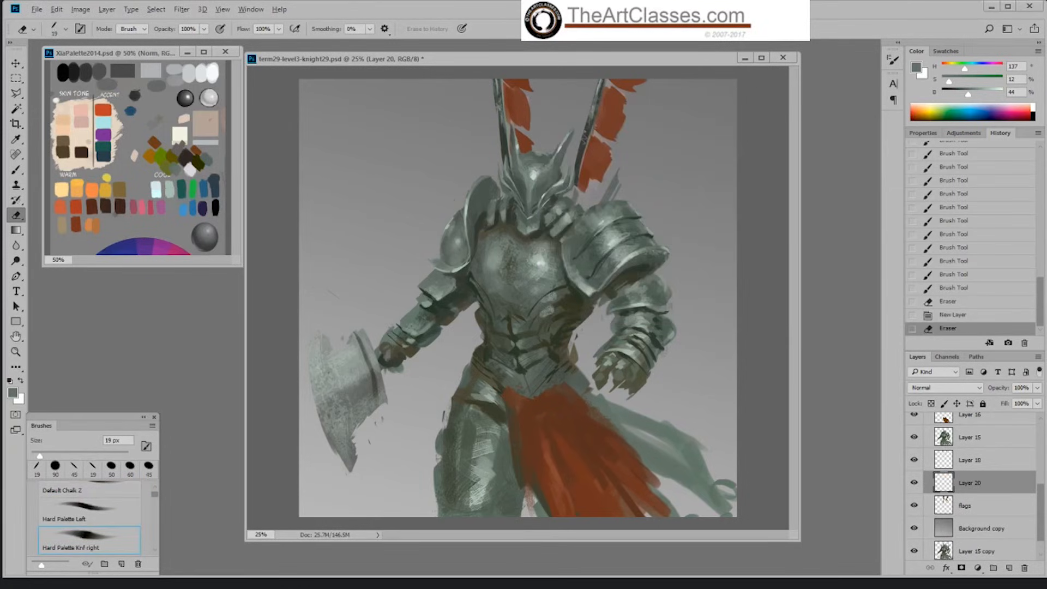
{"action": "left_click", "coordinate": [525, 105]}
{"action": "left_click", "coordinate": [529, 232]}
Step: Sample the flag's red and paint a first cloth stroke above the helmet with the Hard Palette Knf right brush at 100 px
{"action": "key", "text": "b"}
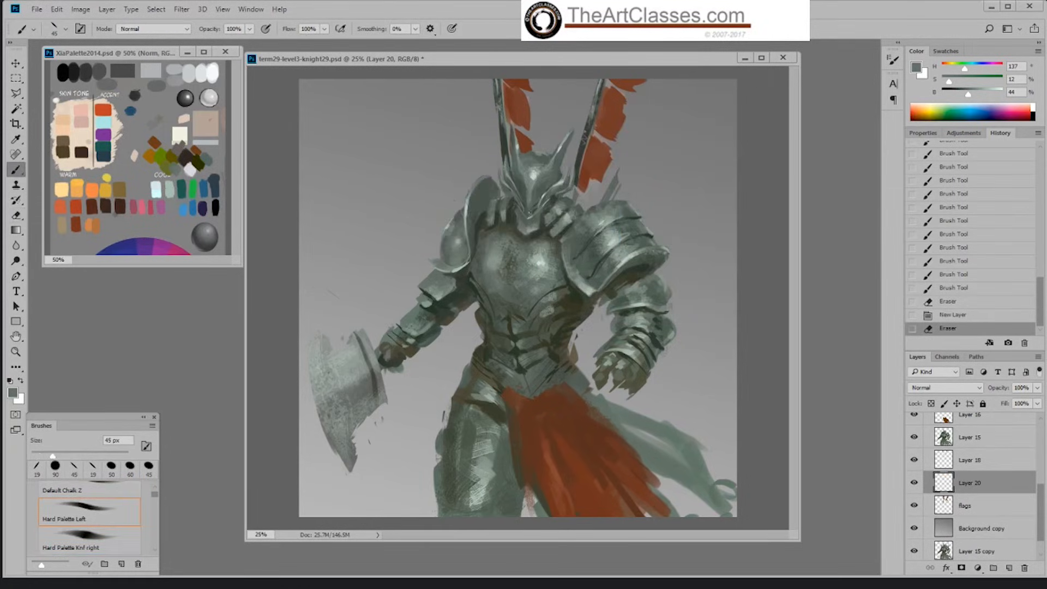
{"action": "left_click", "coordinate": [523, 103], "text": "alt"}
{"action": "right_click", "coordinate": [522, 116]}
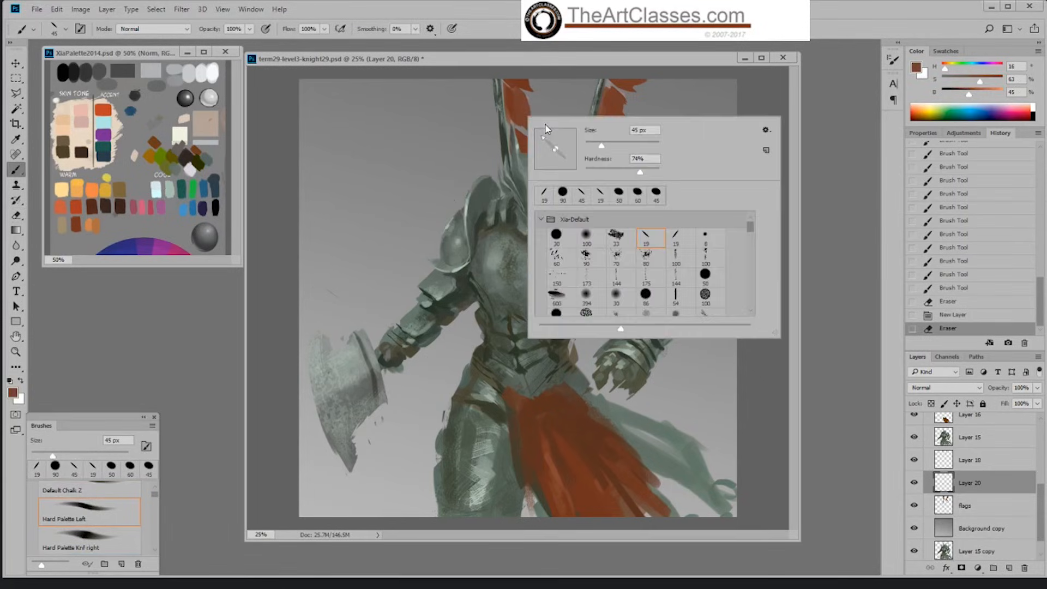
{"action": "left_click", "coordinate": [679, 240]}
{"action": "left_click", "coordinate": [619, 102]}
{"action": "key", "text": "bracketright"}
{"action": "key", "text": "bracketright"}
{"action": "key", "text": "bracketright"}
{"action": "key", "text": "bracketright"}
{"action": "key", "text": "bracketright"}
{"action": "key", "text": "bracketright"}
{"action": "key", "text": "bracketright"}
{"action": "key", "text": "bracketright"}
{"action": "key", "text": "bracketright"}
{"action": "key", "text": "bracketright"}
{"action": "key", "text": "bracketright"}
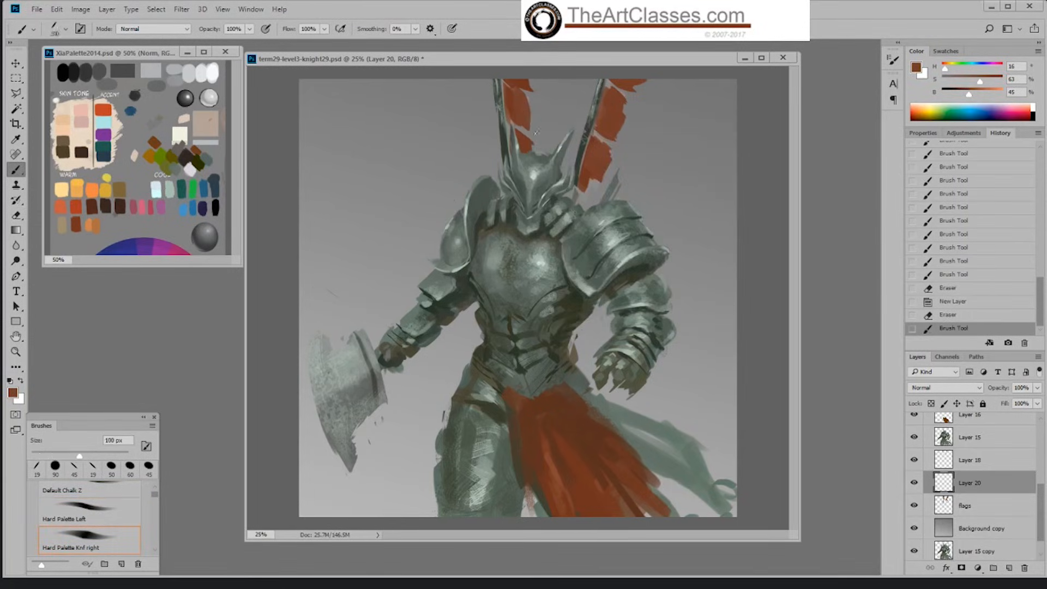
{"action": "left_click_drag", "start_coordinate": [529, 116], "coordinate": [557, 142]}
Step: Paint a long red streamer from the first flagpole behind the helmet out to the canvas edge at 90 px
{"action": "key", "text": "bracketleft"}
{"action": "left_click", "coordinate": [515, 94], "text": "alt"}
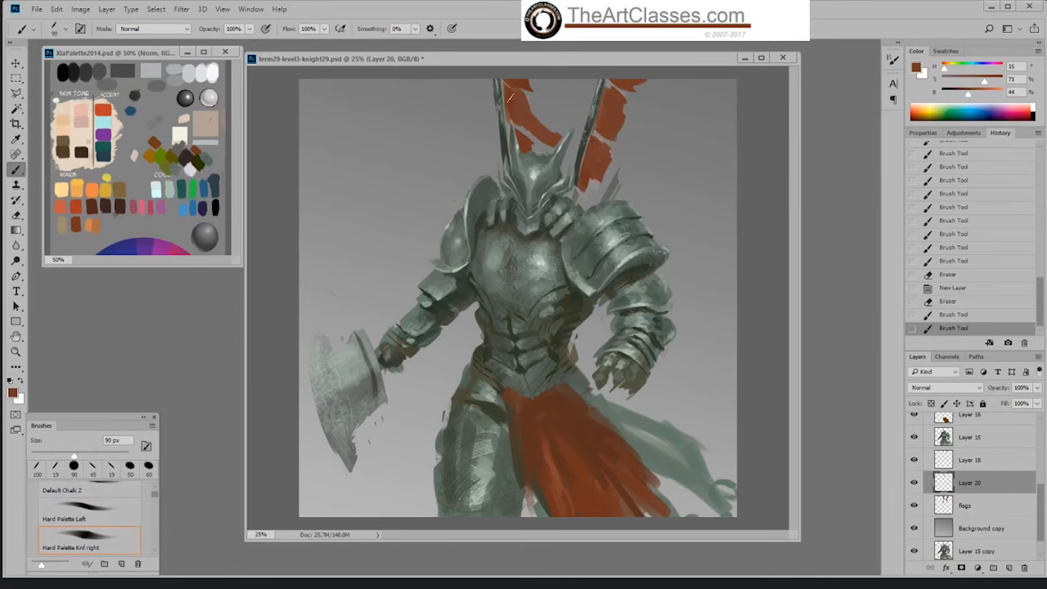
{"action": "mouse_move", "coordinate": [510, 95]}
{"action": "left_mouse_down"}
{"action": "mouse_move", "coordinate": [543, 131]}
{"action": "mouse_move", "coordinate": [514, 104]}
{"action": "mouse_move", "coordinate": [541, 123]}
{"action": "mouse_move", "coordinate": [520, 97]}
{"action": "mouse_move", "coordinate": [541, 114]}
{"action": "mouse_move", "coordinate": [513, 98]}
{"action": "mouse_move", "coordinate": [573, 144]}
{"action": "mouse_move", "coordinate": [593, 135]}
{"action": "mouse_move", "coordinate": [552, 130]}
{"action": "mouse_move", "coordinate": [585, 157]}
{"action": "mouse_move", "coordinate": [545, 130]}
{"action": "mouse_move", "coordinate": [594, 154]}
{"action": "mouse_move", "coordinate": [561, 120]}
{"action": "mouse_move", "coordinate": [664, 164]}
{"action": "mouse_move", "coordinate": [737, 171]}
{"action": "left_mouse_up"}
{"action": "left_click", "coordinate": [523, 94], "text": "alt"}
{"action": "key", "text": "bracketright"}
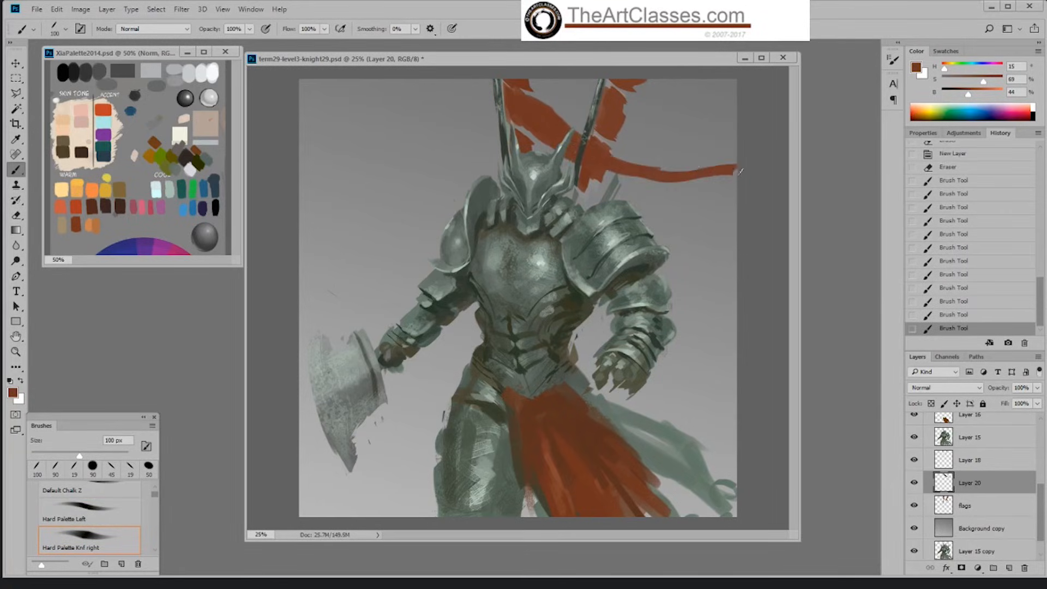
Step: Thicken the long red streamer and paint a second one beneath it, above the large pauldron, at 125 px
{"action": "left_click_drag", "start_coordinate": [600, 167], "coordinate": [736, 173]}
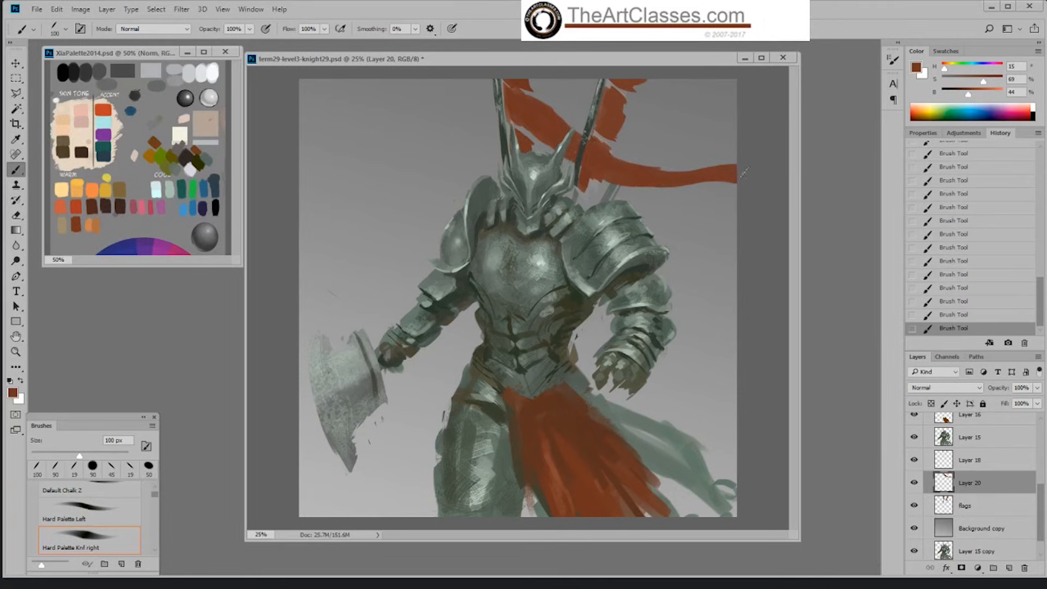
{"action": "left_click_drag", "start_coordinate": [645, 171], "coordinate": [754, 179]}
{"action": "key", "text": "bracketright"}
{"action": "mouse_move", "coordinate": [576, 188]}
{"action": "left_mouse_down"}
{"action": "mouse_move", "coordinate": [584, 203]}
{"action": "mouse_move", "coordinate": [725, 224]}
{"action": "mouse_move", "coordinate": [597, 197]}
{"action": "mouse_move", "coordinate": [730, 213]}
{"action": "mouse_move", "coordinate": [755, 238]}
{"action": "left_mouse_up"}
Step: Paint broad red cloth strokes from the top of the canvas across the second flagpole, enlarging the brush to 175 px
{"action": "key", "text": "bracketleft"}
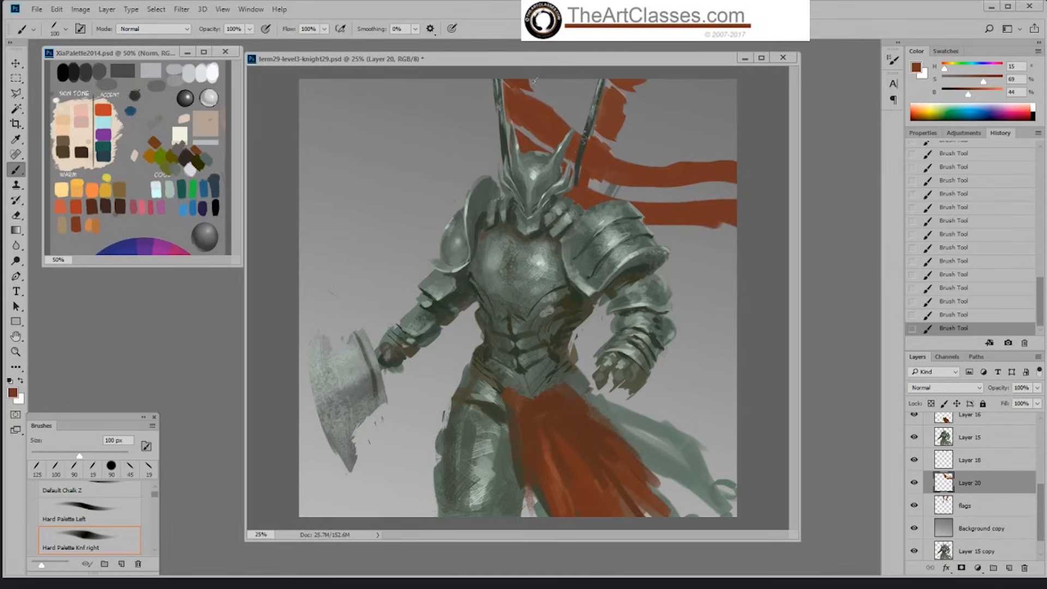
{"action": "mouse_move", "coordinate": [530, 82]}
{"action": "left_mouse_down"}
{"action": "mouse_move", "coordinate": [576, 100]}
{"action": "mouse_move", "coordinate": [537, 85]}
{"action": "mouse_move", "coordinate": [605, 128]}
{"action": "left_mouse_up"}
{"action": "key", "text": "bracketright"}
{"action": "key", "text": "bracketright"}
{"action": "key", "text": "bracketright"}
{"action": "left_click_drag", "start_coordinate": [537, 83], "coordinate": [625, 141]}
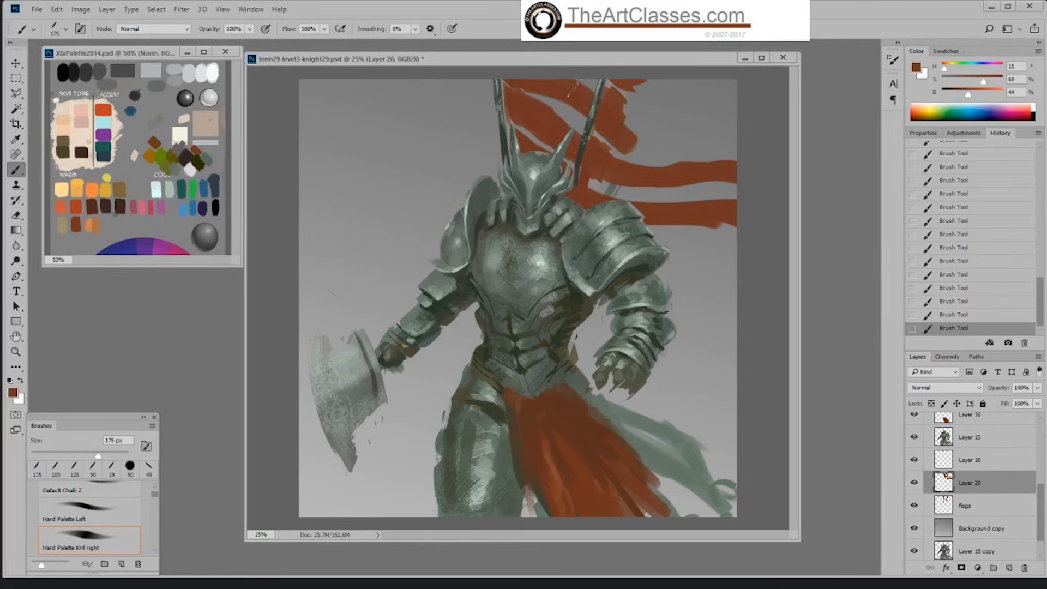
Step: Paint a broad red streamer diagonally to the canvas edge and roughen the streamers' edges with an 80 px Sampled Brush 2 13 eraser
{"action": "mouse_move", "coordinate": [576, 83]}
{"action": "left_mouse_down"}
{"action": "mouse_move", "coordinate": [676, 213]}
{"action": "mouse_move", "coordinate": [683, 205]}
{"action": "mouse_move", "coordinate": [734, 267]}
{"action": "left_mouse_up"}
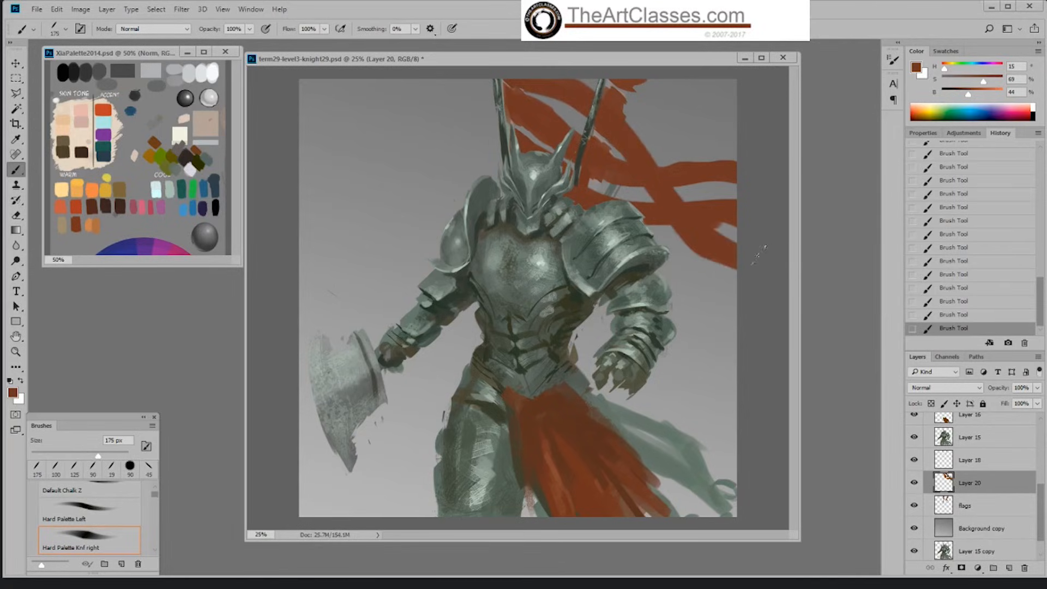
{"action": "key", "text": "e"}
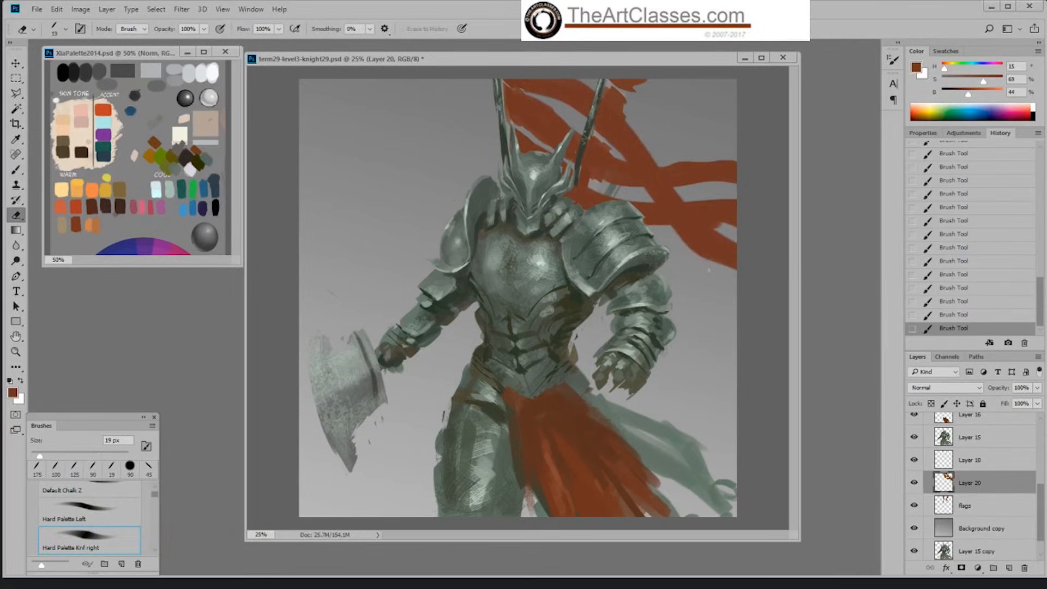
{"action": "right_click", "coordinate": [709, 269]}
{"action": "left_click", "coordinate": [706, 266]}
{"action": "right_click", "coordinate": [707, 267]}
{"action": "left_click", "coordinate": [817, 420]}
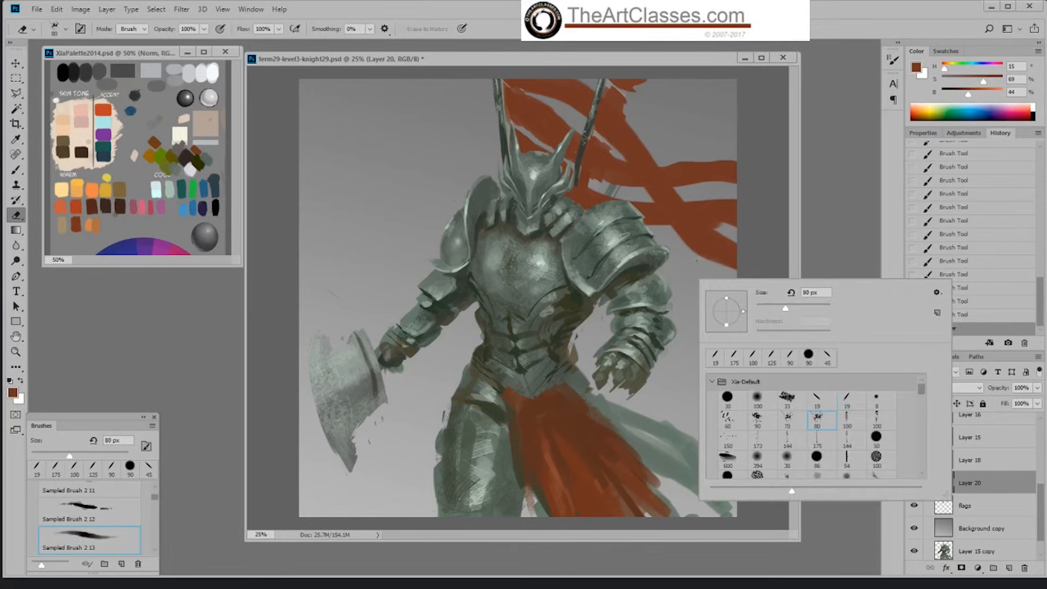
{"action": "mouse_move", "coordinate": [697, 259]}
{"action": "left_mouse_down"}
{"action": "mouse_move", "coordinate": [731, 270]}
{"action": "mouse_move", "coordinate": [714, 262]}
{"action": "left_mouse_up"}
{"action": "mouse_move", "coordinate": [678, 237]}
{"action": "left_mouse_down"}
{"action": "mouse_move", "coordinate": [691, 255]}
{"action": "mouse_move", "coordinate": [673, 230]}
{"action": "left_mouse_up"}
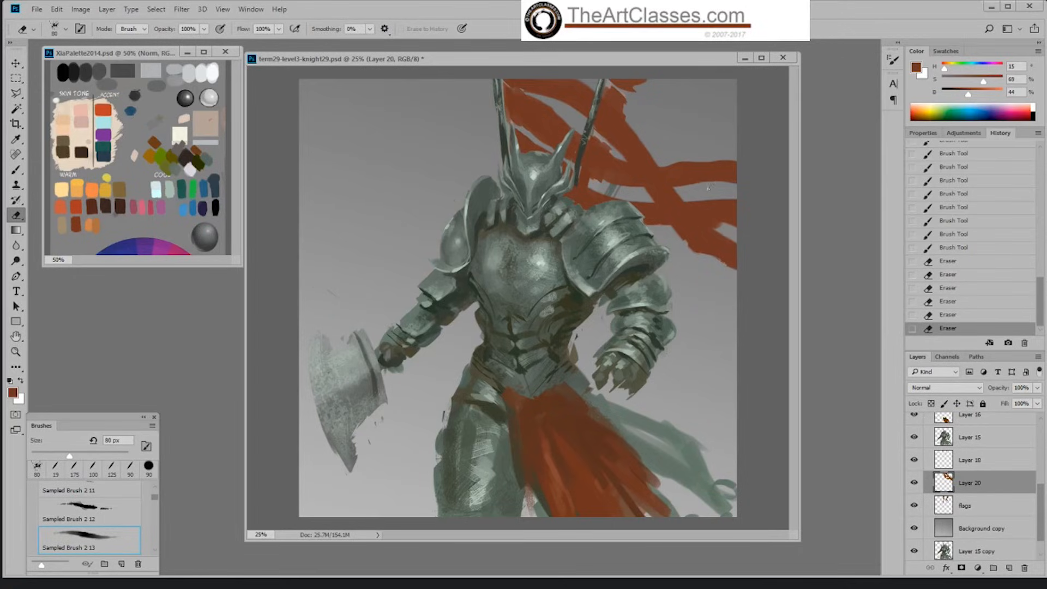
{"action": "mouse_move", "coordinate": [709, 187]}
{"action": "left_mouse_down"}
{"action": "mouse_move", "coordinate": [712, 157]}
{"action": "mouse_move", "coordinate": [739, 158]}
{"action": "mouse_move", "coordinate": [711, 202]}
{"action": "mouse_move", "coordinate": [726, 199]}
{"action": "mouse_move", "coordinate": [737, 228]}
{"action": "left_mouse_up"}
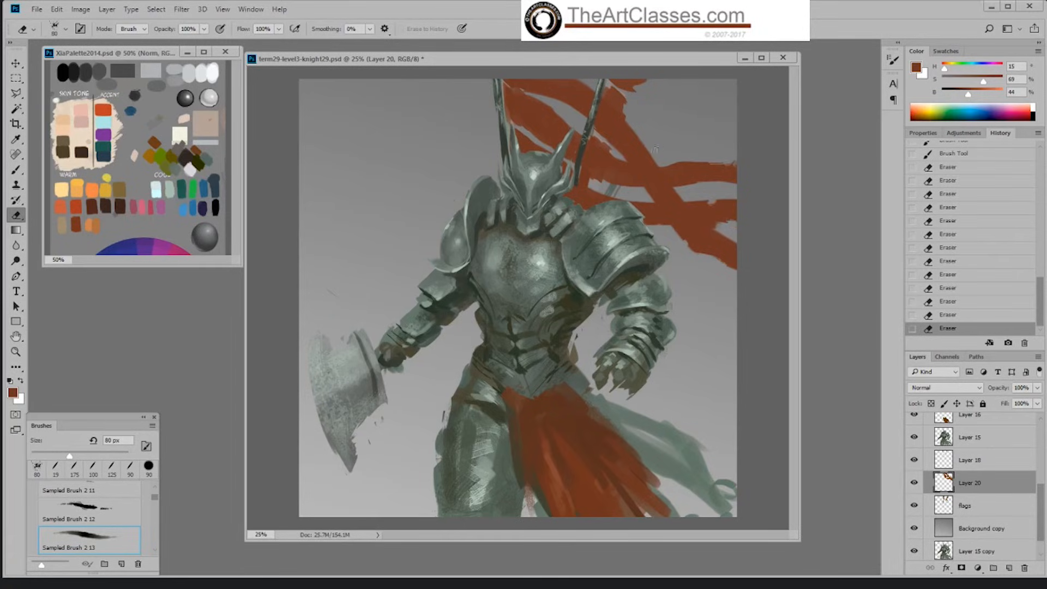
{"action": "left_click_drag", "start_coordinate": [648, 142], "coordinate": [649, 145]}
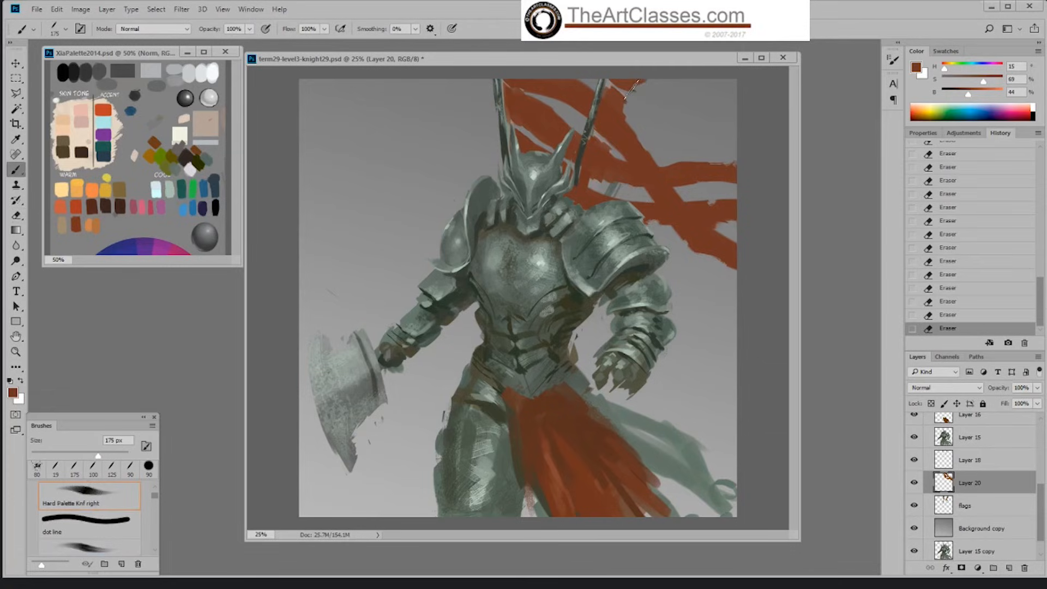
Step: Erase the paint beside the second flagpole on the flags layer with the Default Hard round eraser at 142 px
{"action": "right_click", "coordinate": [633, 92]}
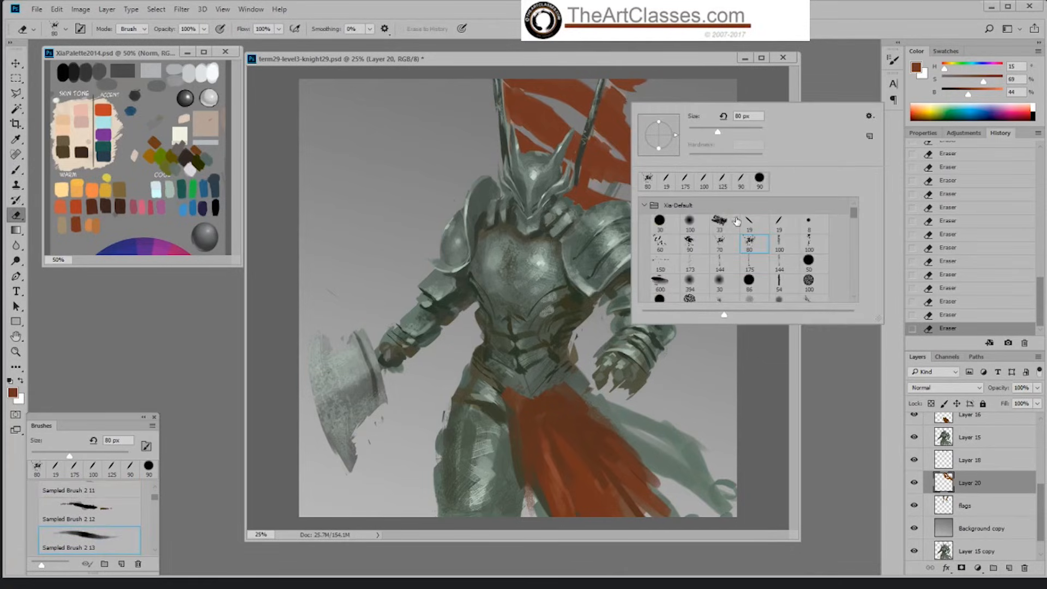
{"action": "left_click", "coordinate": [660, 221]}
{"action": "left_click", "coordinate": [772, 98]}
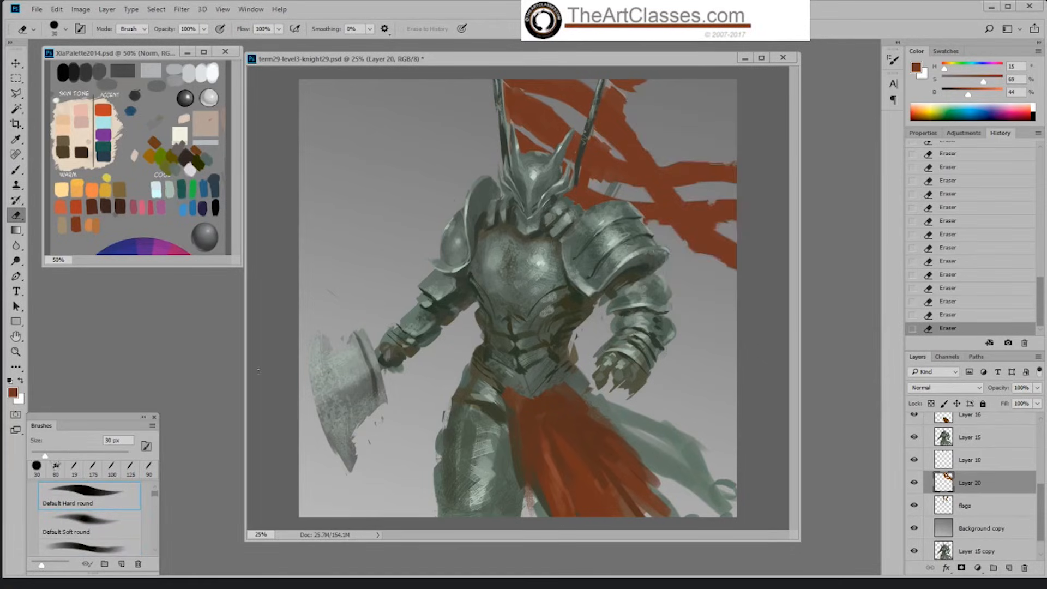
{"action": "left_click", "coordinate": [90, 453]}
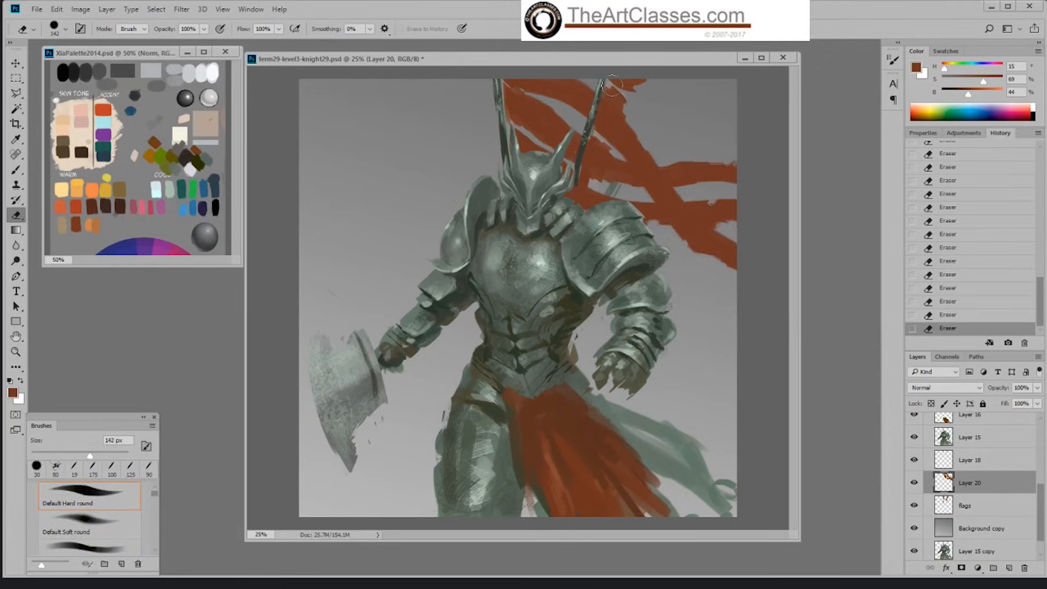
{"action": "key", "text": "b"}
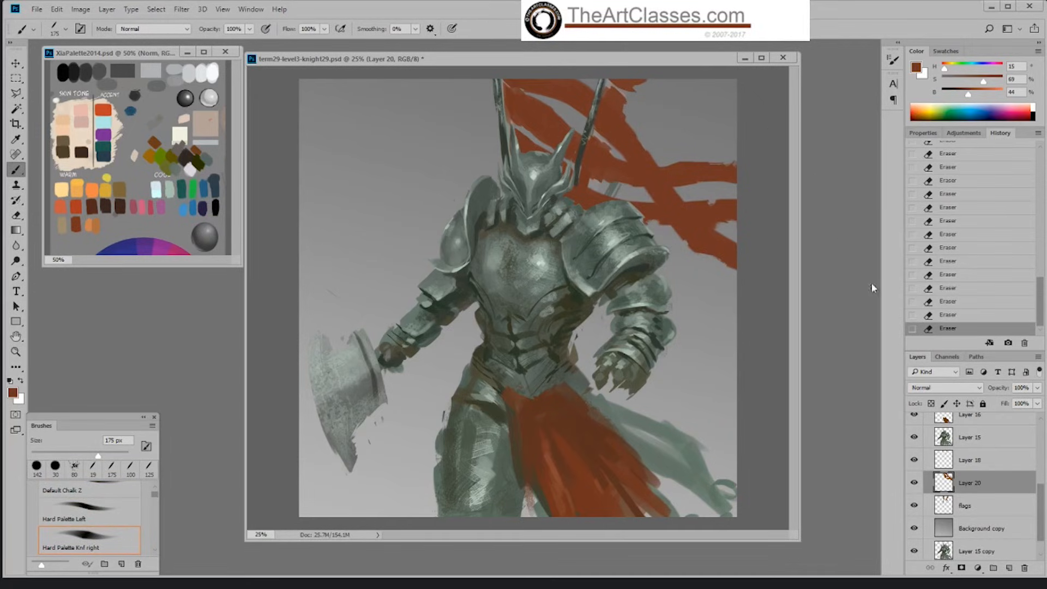
{"action": "left_click", "coordinate": [974, 510]}
{"action": "key", "text": "e"}
{"action": "mouse_move", "coordinate": [632, 81]}
{"action": "left_mouse_down"}
{"action": "mouse_move", "coordinate": [581, 195]}
{"action": "mouse_move", "coordinate": [606, 109]}
{"action": "mouse_move", "coordinate": [592, 162]}
{"action": "mouse_move", "coordinate": [600, 186]}
{"action": "mouse_move", "coordinate": [605, 177]}
{"action": "mouse_move", "coordinate": [582, 194]}
{"action": "left_mouse_up"}
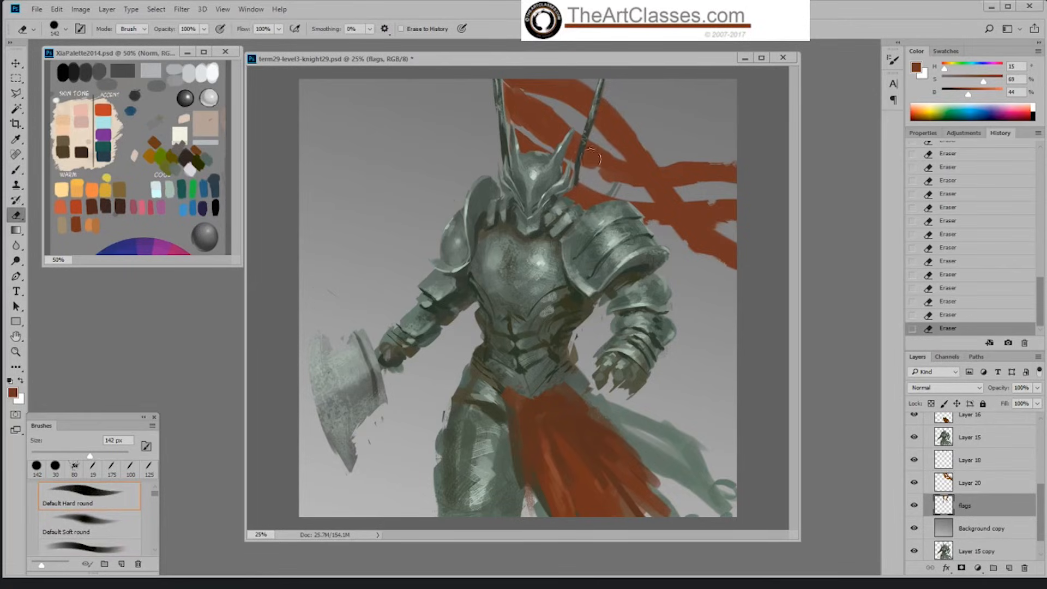
Step: Fill in the cloth beside the second flagpole on Layer 20 and trim its edges with the 80 px Sampled Brush 2 13 eraser
{"action": "key", "text": "b"}
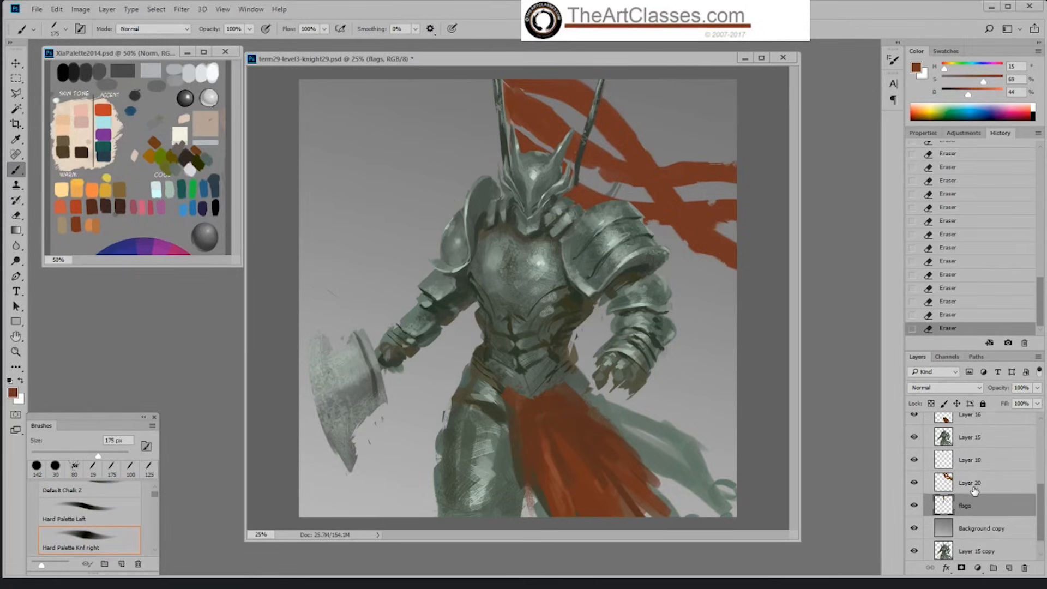
{"action": "left_click", "coordinate": [974, 488]}
{"action": "mouse_move", "coordinate": [591, 160]}
{"action": "left_mouse_down"}
{"action": "mouse_move", "coordinate": [631, 175]}
{"action": "mouse_move", "coordinate": [620, 173]}
{"action": "left_mouse_up"}
{"action": "key", "text": "e"}
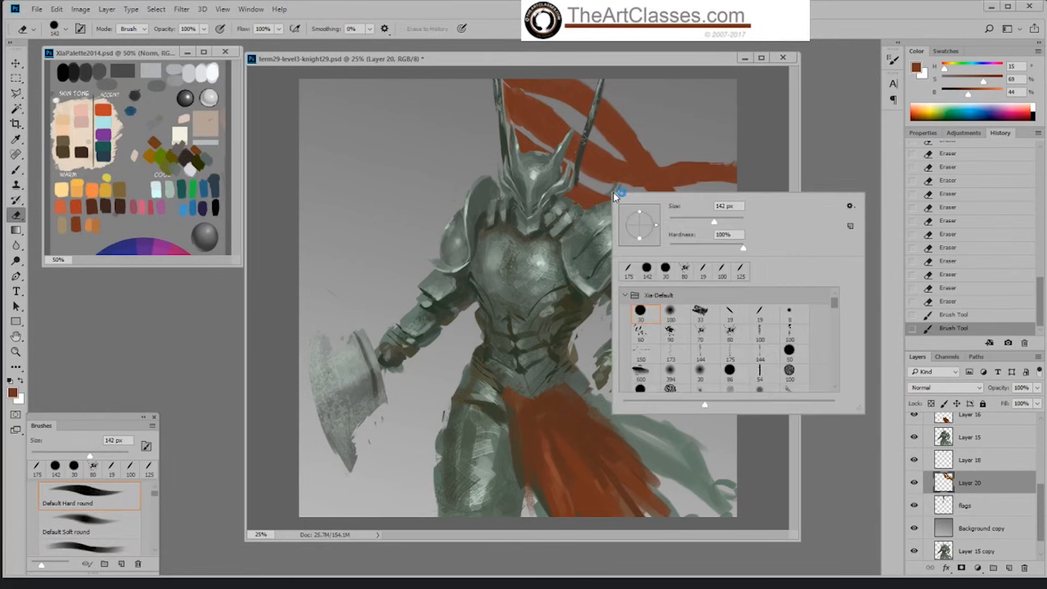
{"action": "right_click", "coordinate": [751, 189]}
{"action": "left_click", "coordinate": [756, 163]}
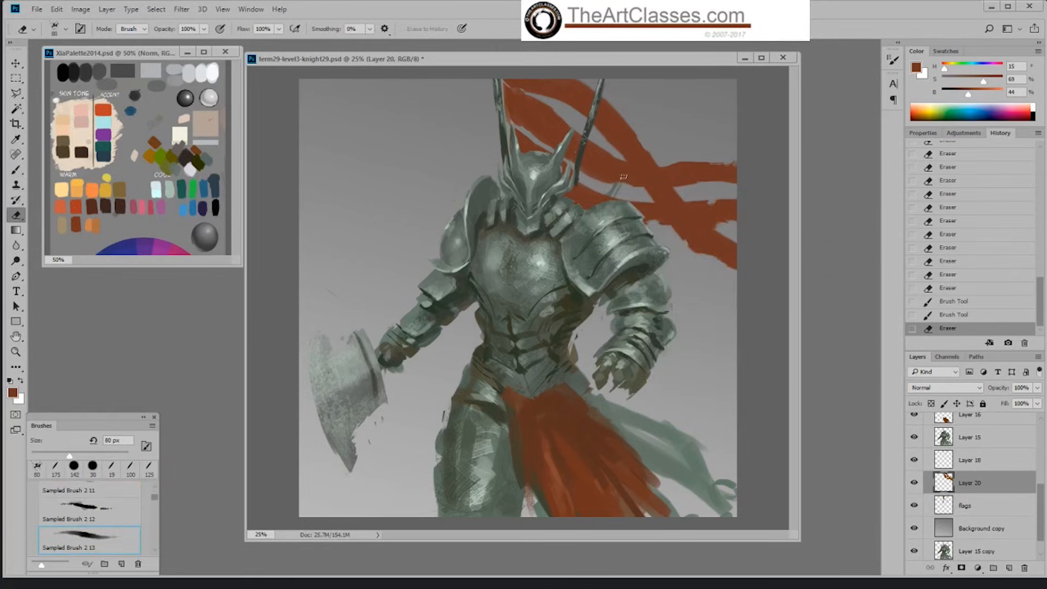
{"action": "left_click_drag", "start_coordinate": [599, 182], "coordinate": [602, 186]}
{"action": "left_click", "coordinate": [600, 181]}
{"action": "left_click", "coordinate": [603, 179]}
{"action": "left_click", "coordinate": [571, 124]}
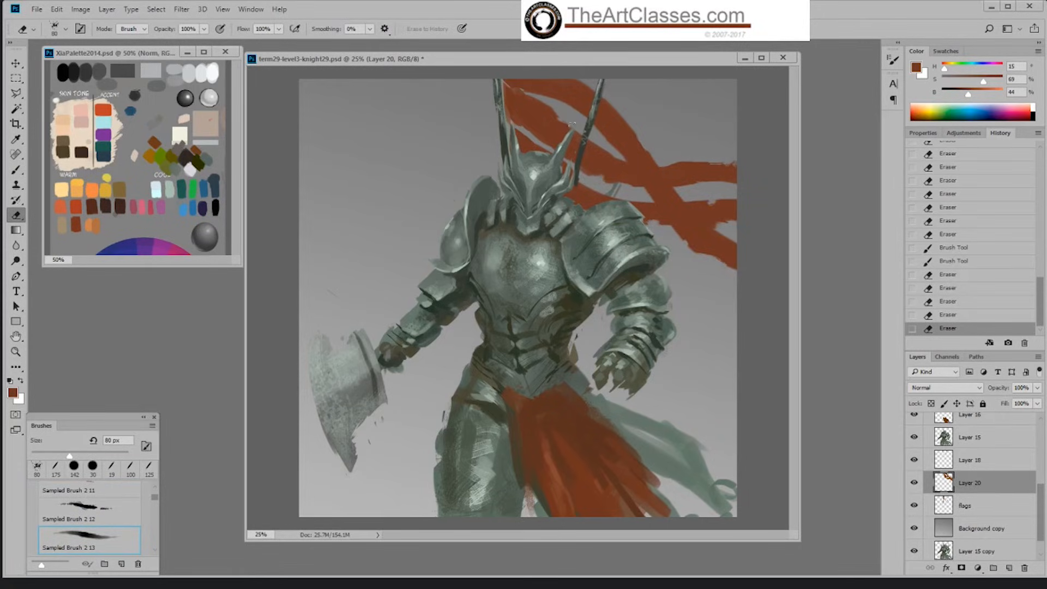
{"action": "left_click", "coordinate": [572, 125]}
{"action": "left_click", "coordinate": [625, 118]}
{"action": "left_click", "coordinate": [627, 124]}
{"action": "left_click", "coordinate": [630, 131]}
Step: Paint ragged red edges along the streamers with the Sampled Brush 2 12 brush, reduced to 35 px
{"action": "key", "text": "b"}
{"action": "right_click", "coordinate": [629, 161]}
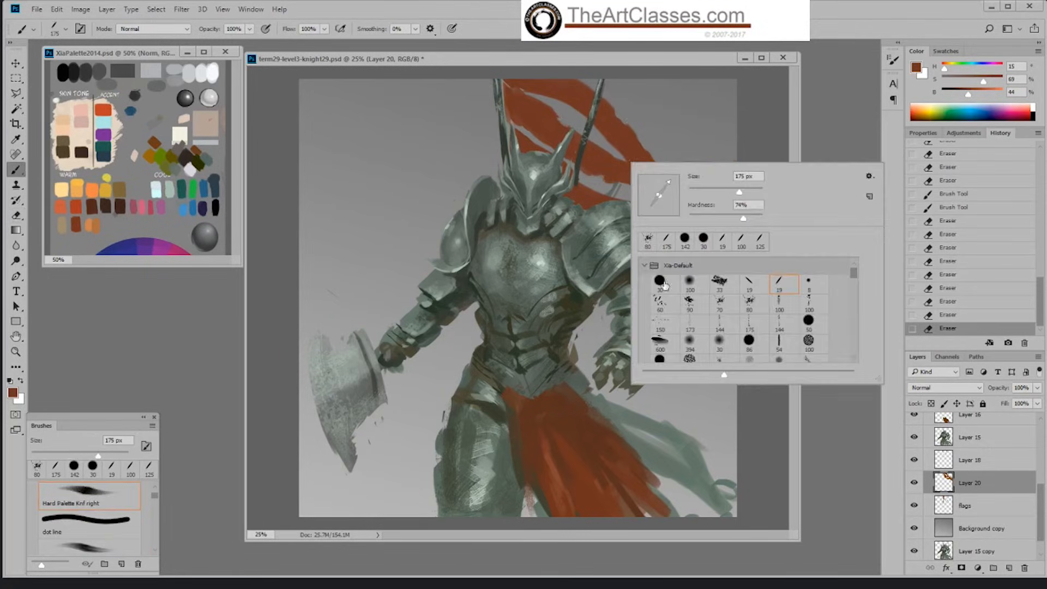
{"action": "left_click", "coordinate": [724, 303]}
{"action": "left_click", "coordinate": [692, 171]}
{"action": "key", "text": "bracketleft"}
{"action": "key", "text": "bracketleft"}
{"action": "key", "text": "bracketleft"}
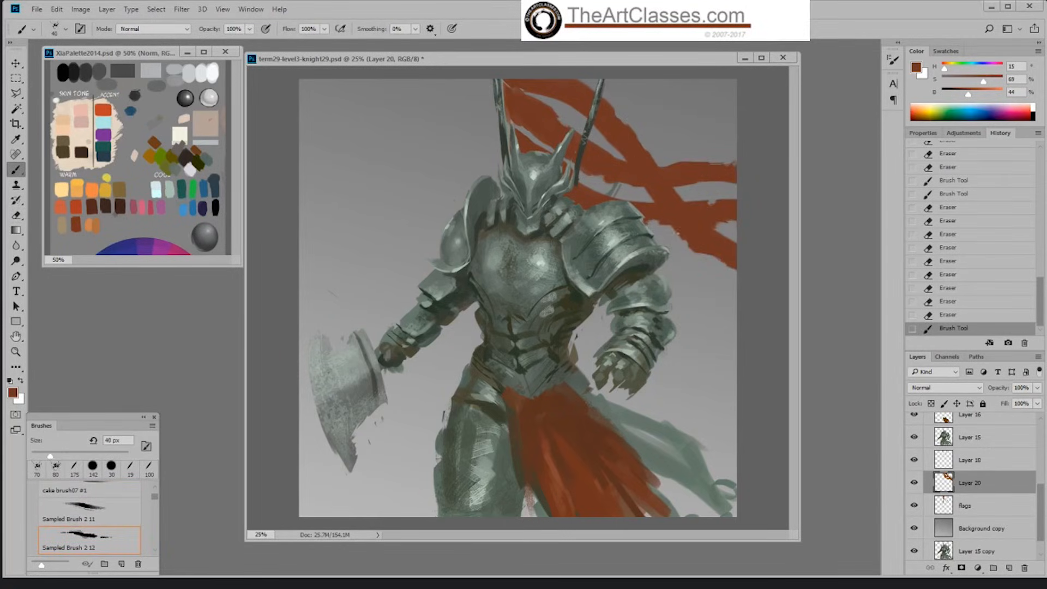
{"action": "left_click_drag", "start_coordinate": [700, 253], "coordinate": [719, 260]}
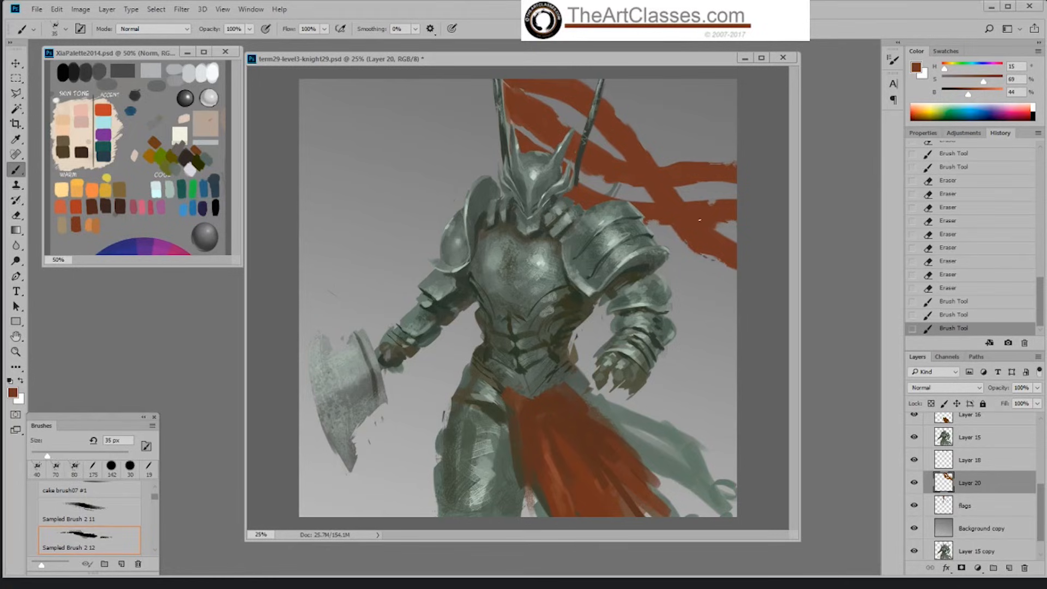
{"action": "left_click_drag", "start_coordinate": [661, 159], "coordinate": [639, 138]}
{"action": "left_click_drag", "start_coordinate": [599, 100], "coordinate": [650, 168]}
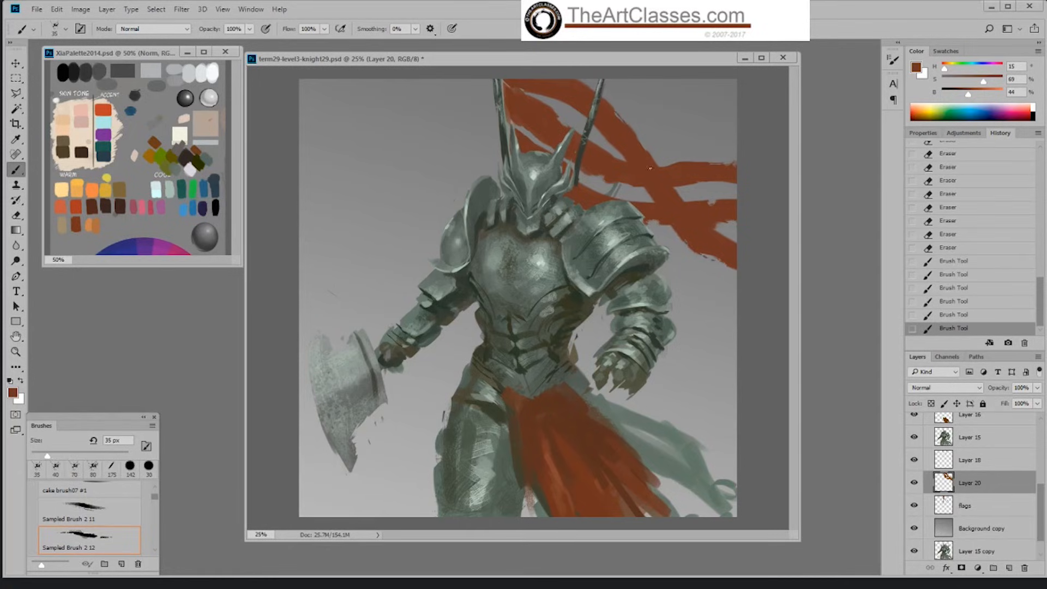
Step: Undo a test stroke by the second flagpole and add thin frayed red strokes along the cloth edges at 30 px
{"action": "left_click_drag", "start_coordinate": [603, 93], "coordinate": [626, 113]}
{"action": "key", "text": "ctrl+z"}
{"action": "key", "text": "bracketleft"}
{"action": "left_click_drag", "start_coordinate": [593, 91], "coordinate": [620, 114]}
{"action": "left_click_drag", "start_coordinate": [555, 113], "coordinate": [570, 127]}
{"action": "left_click_drag", "start_coordinate": [576, 187], "coordinate": [647, 202]}
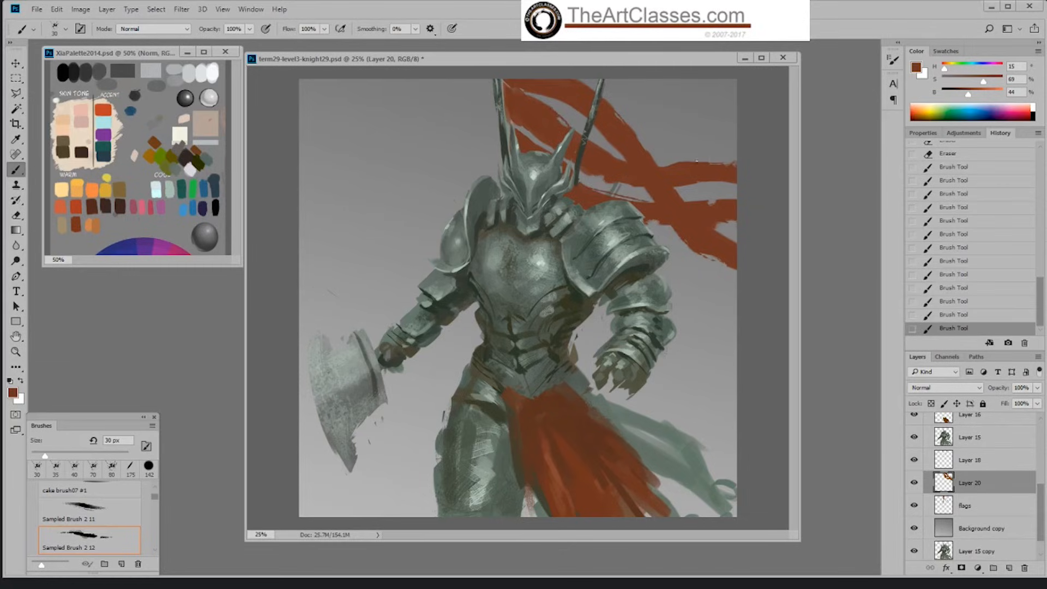
{"action": "left_click_drag", "start_coordinate": [696, 161], "coordinate": [694, 164]}
Step: Erase stray red beside the first flagpole and merge Layer 20 down into the flags layer
{"action": "key", "text": "e"}
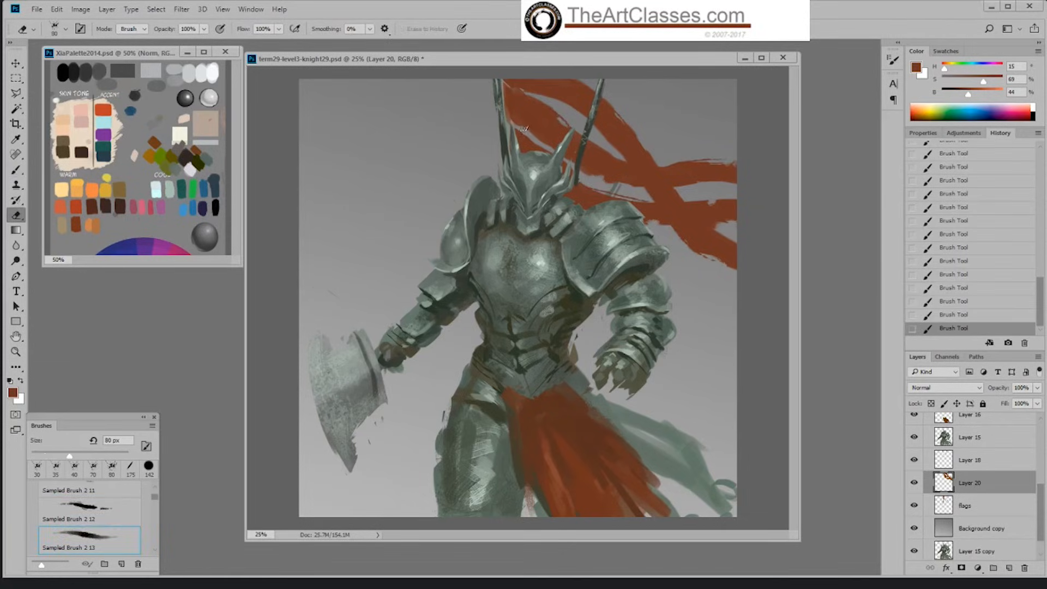
{"action": "left_click", "coordinate": [518, 129]}
{"action": "left_click", "coordinate": [510, 125]}
{"action": "left_click", "coordinate": [525, 127]}
{"action": "key", "text": "b"}
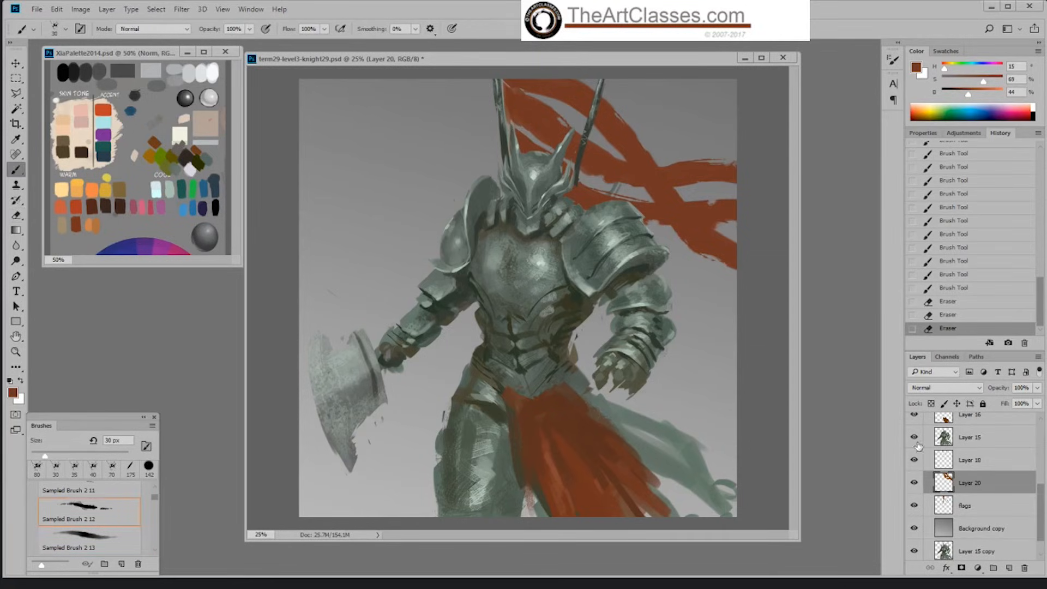
{"action": "right_click", "coordinate": [961, 483]}
{"action": "left_click", "coordinate": [739, 507]}
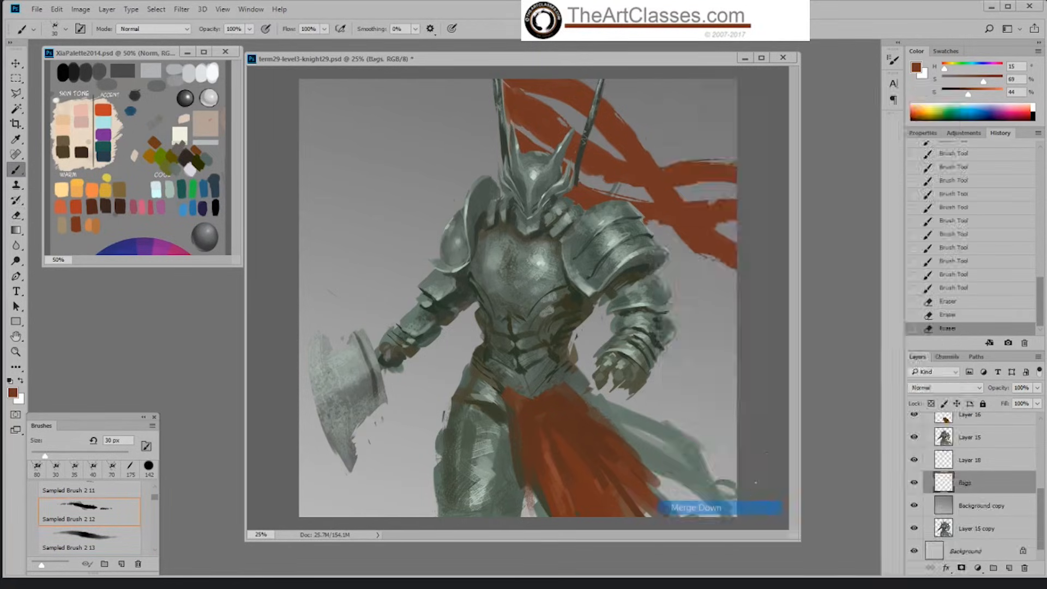
Step: Carve the cloth near the first flagpole with the 80 px eraser and repaint its edges with 30 px strokes
{"action": "key", "text": "e"}
{"action": "mouse_move", "coordinate": [527, 126]}
{"action": "left_mouse_down"}
{"action": "mouse_move", "coordinate": [514, 133]}
{"action": "mouse_move", "coordinate": [523, 129]}
{"action": "left_mouse_up"}
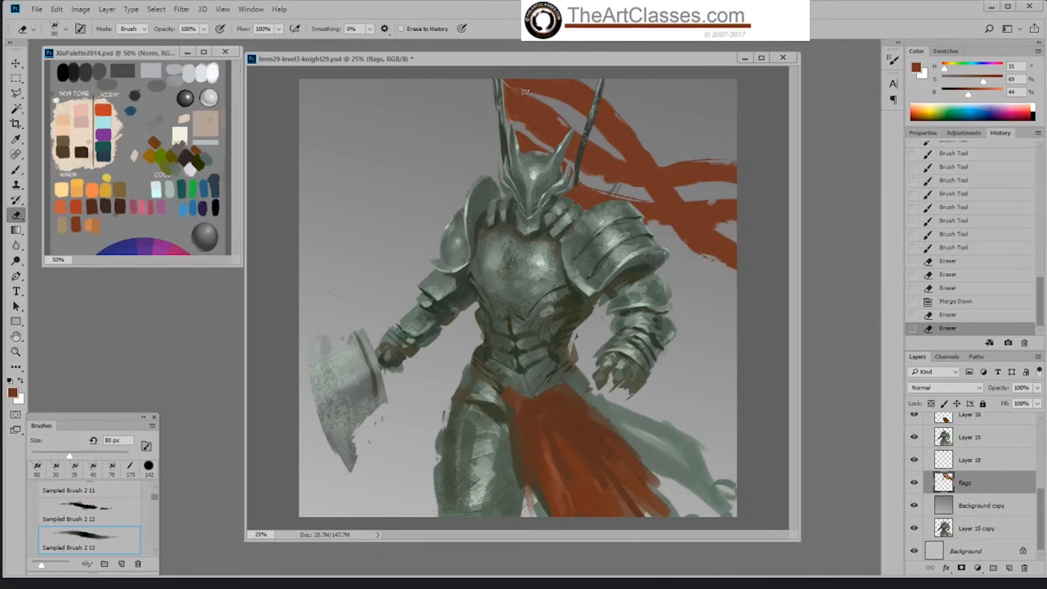
{"action": "mouse_move", "coordinate": [526, 92]}
{"action": "left_mouse_down"}
{"action": "mouse_move", "coordinate": [509, 85]}
{"action": "mouse_move", "coordinate": [517, 98]}
{"action": "mouse_move", "coordinate": [526, 94]}
{"action": "mouse_move", "coordinate": [507, 83]}
{"action": "mouse_move", "coordinate": [537, 89]}
{"action": "left_mouse_up"}
{"action": "key", "text": "b"}
{"action": "left_click_drag", "start_coordinate": [532, 87], "coordinate": [564, 104]}
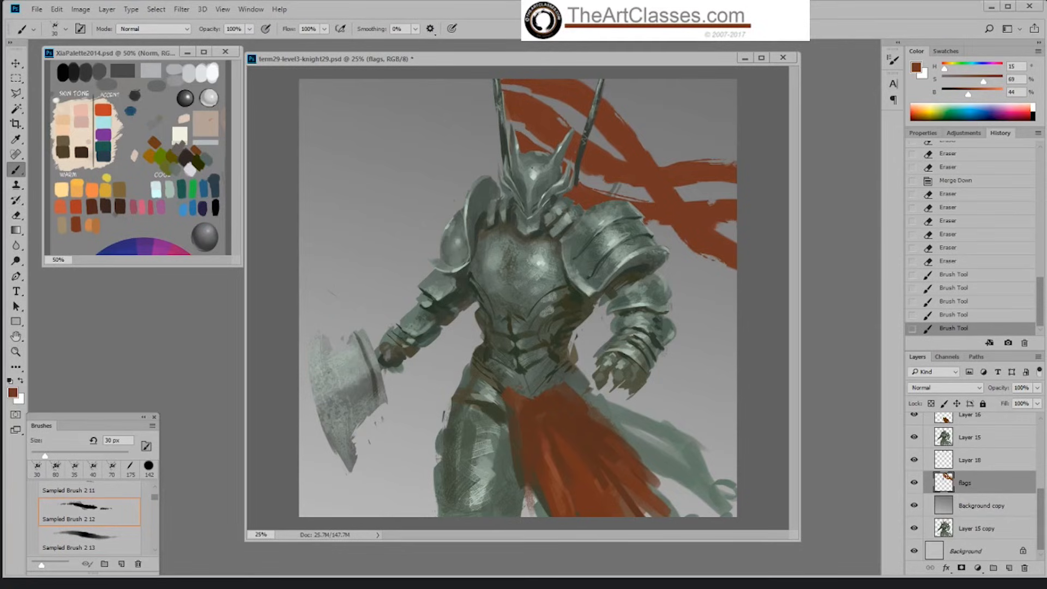
{"action": "left_click_drag", "start_coordinate": [508, 133], "coordinate": [510, 154]}
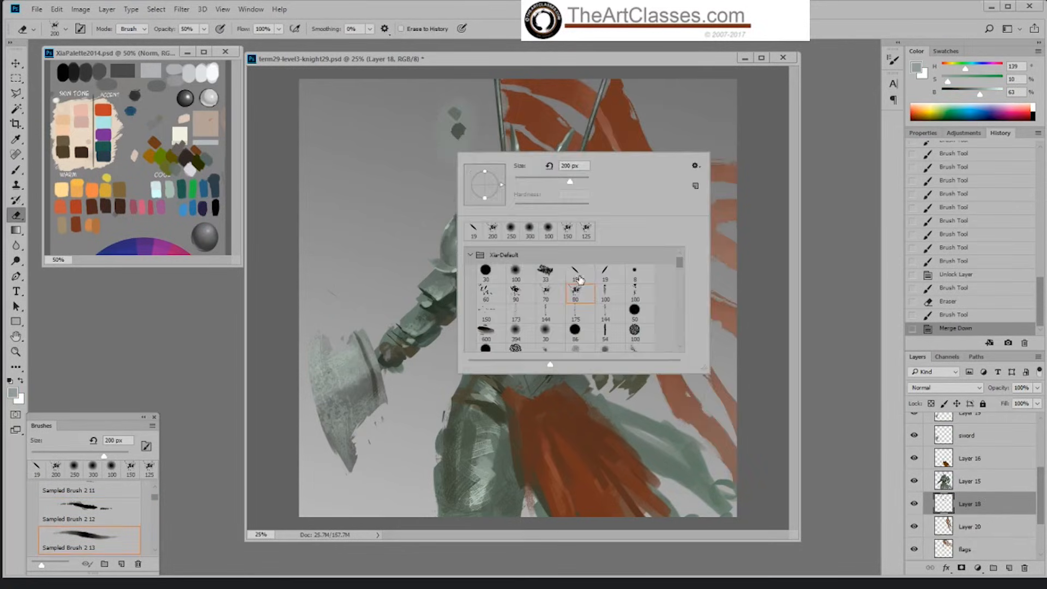
Step: Erase the colour test swatches beside the helmet on Layer 18 with the Hard Palette Left eraser at 100% opacity, enlarged to 159 px
{"action": "left_click", "coordinate": [579, 279]}
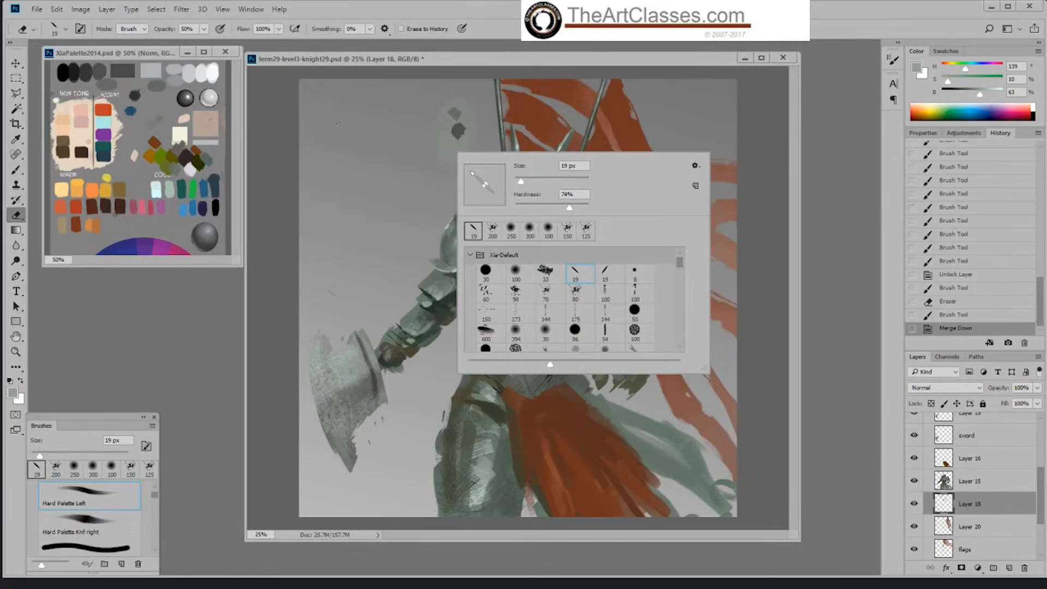
{"action": "left_click", "coordinate": [204, 29]}
{"action": "left_click_drag", "start_coordinate": [203, 44], "coordinate": [280, 43]}
{"action": "left_click", "coordinate": [461, 126]}
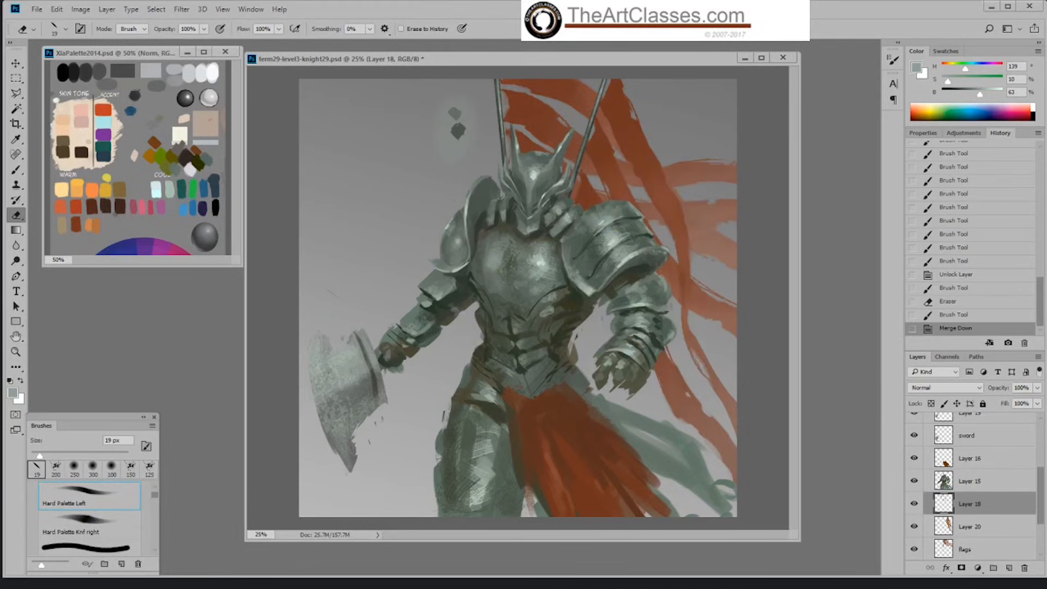
{"action": "mouse_move", "coordinate": [461, 125]}
{"action": "left_mouse_down"}
{"action": "mouse_move", "coordinate": [460, 146]}
{"action": "mouse_move", "coordinate": [446, 130]}
{"action": "mouse_move", "coordinate": [427, 151]}
{"action": "left_mouse_up"}
{"action": "left_click", "coordinate": [94, 456]}
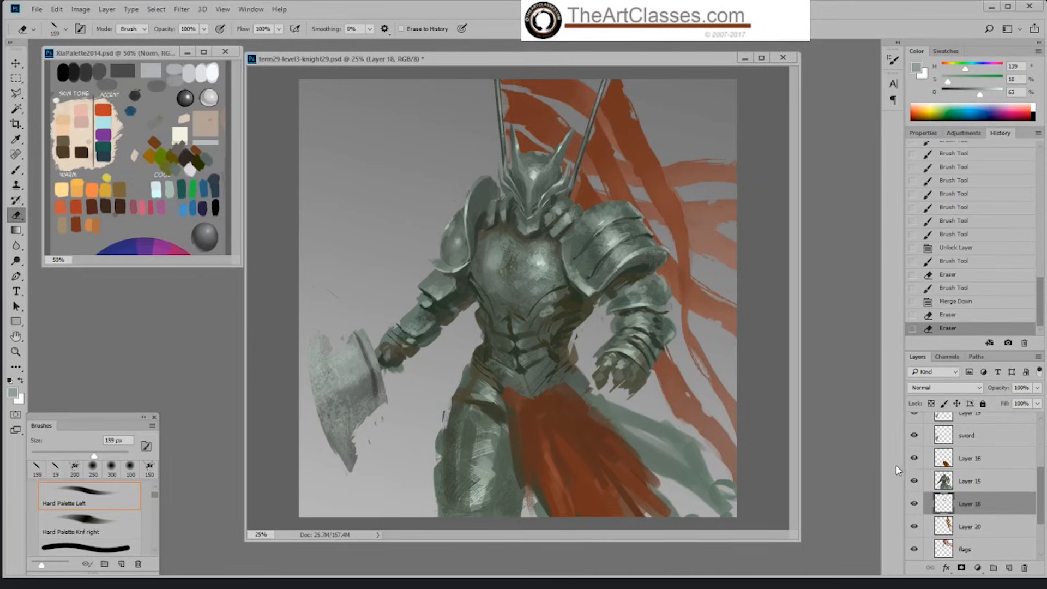
Step: Check Layer 19's content, merge it down into the sword layer, and erase the stray marks around the axe
{"action": "left_click", "coordinate": [976, 482]}
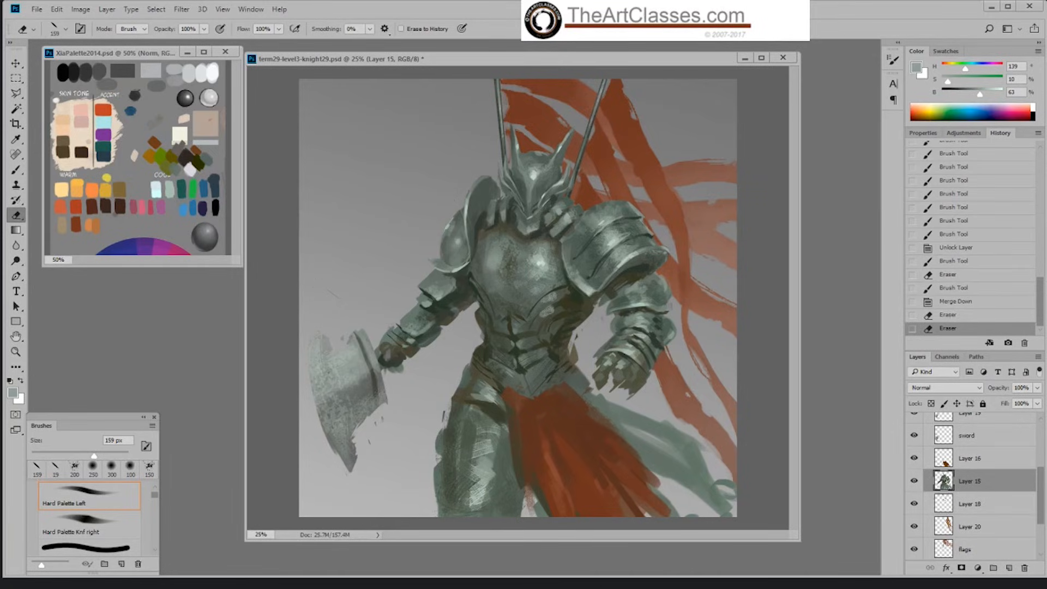
{"action": "scroll", "coordinate": [1009, 487], "scroll_direction": "up", "scroll_amount": 3}
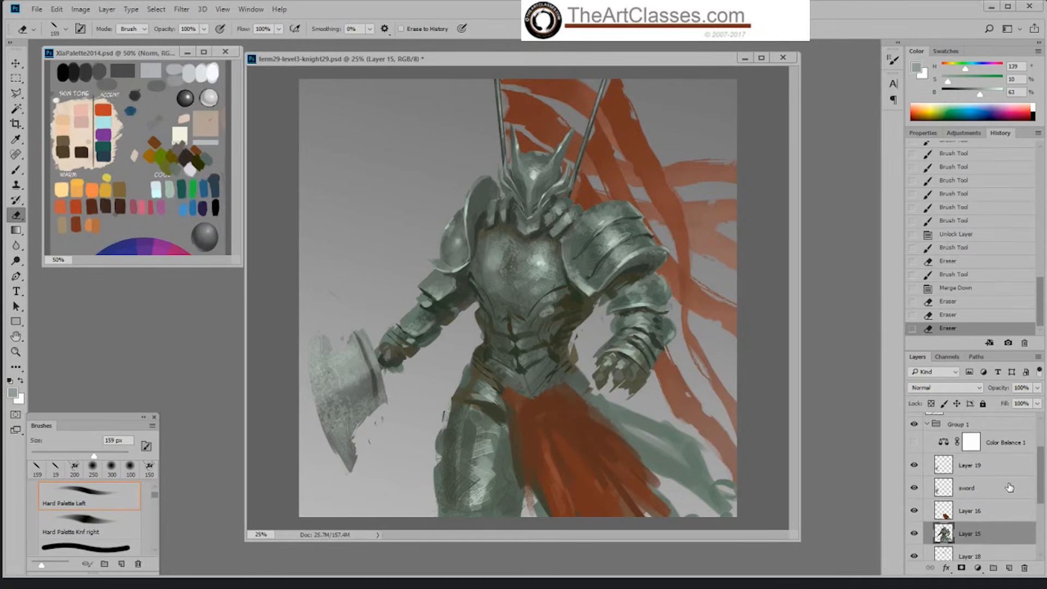
{"action": "left_click", "coordinate": [976, 466]}
{"action": "left_click", "coordinate": [914, 465]}
{"action": "left_click", "coordinate": [914, 465]}
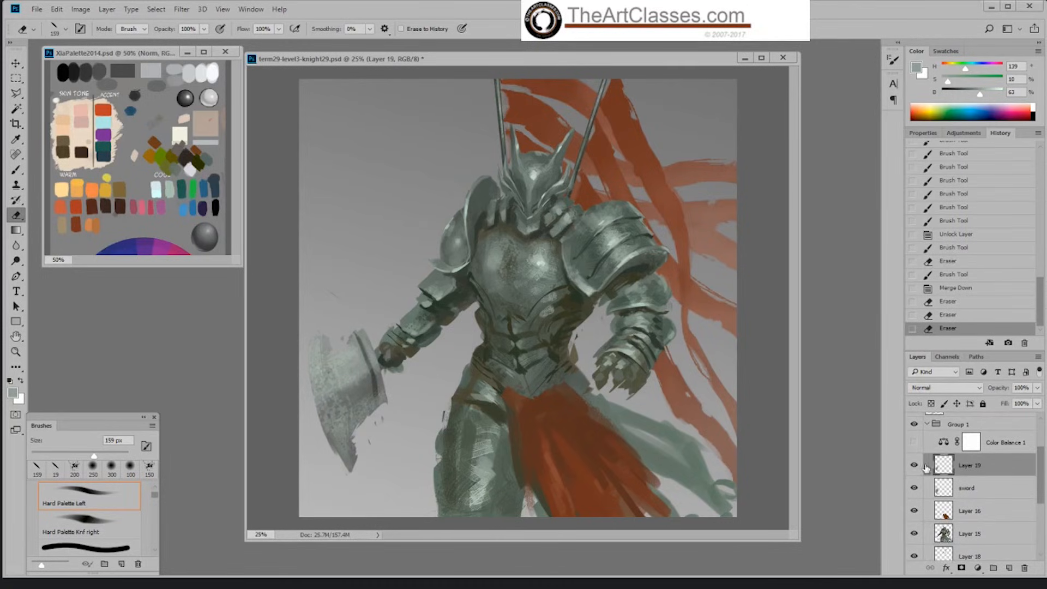
{"action": "right_click", "coordinate": [977, 468]}
{"action": "left_click", "coordinate": [754, 509]}
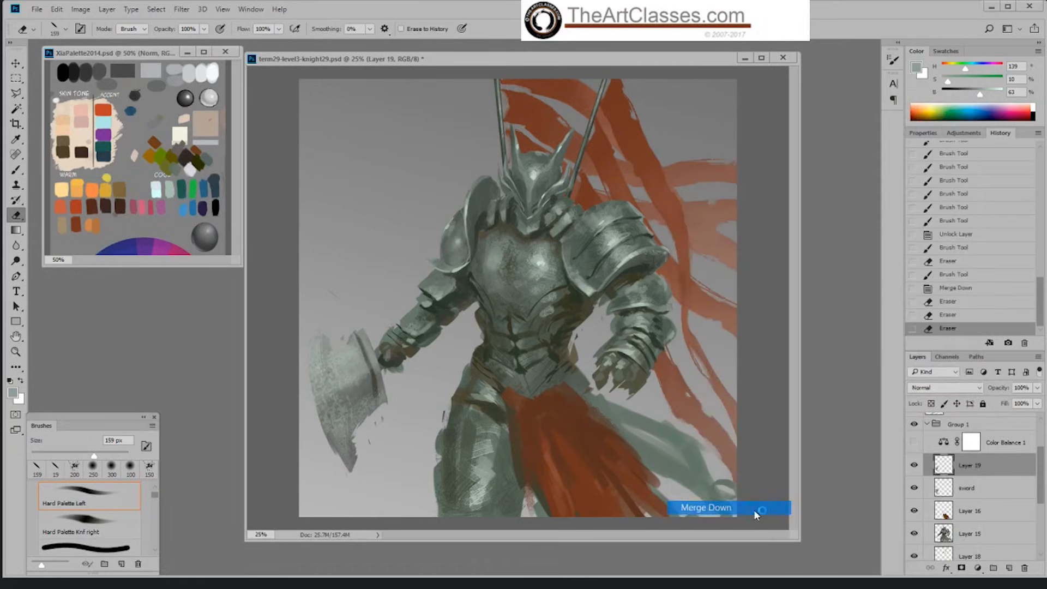
{"action": "mouse_move", "coordinate": [329, 295]}
{"action": "left_mouse_down"}
{"action": "mouse_move", "coordinate": [395, 434]}
{"action": "mouse_move", "coordinate": [376, 424]}
{"action": "mouse_move", "coordinate": [377, 443]}
{"action": "mouse_move", "coordinate": [379, 427]}
{"action": "mouse_move", "coordinate": [370, 438]}
{"action": "mouse_move", "coordinate": [433, 390]}
{"action": "mouse_move", "coordinate": [438, 423]}
{"action": "left_mouse_up"}
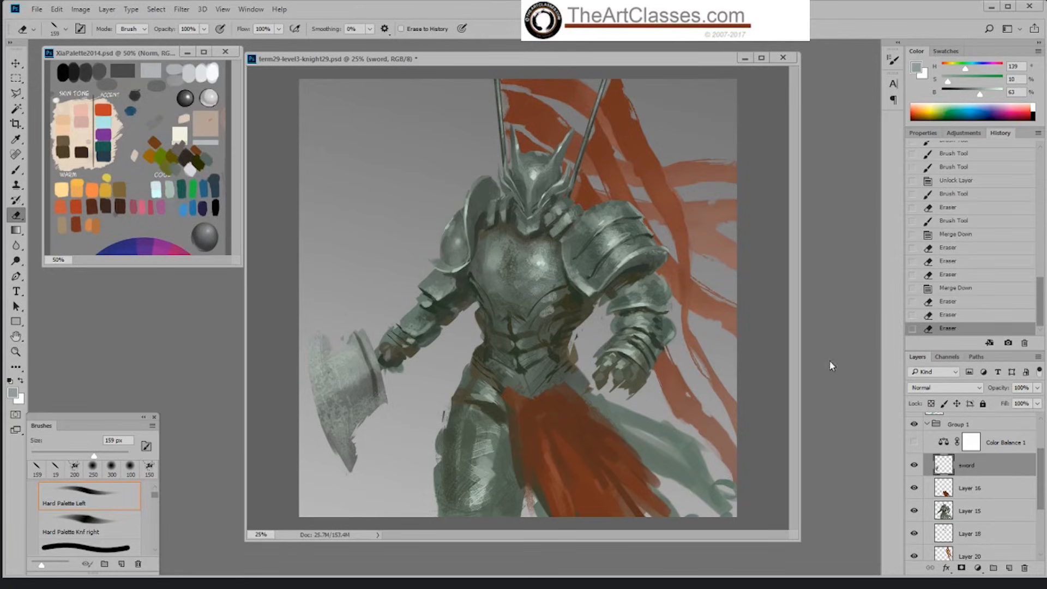
Step: On Layer 15, block in the hip plate above the thigh with the Hard Palette Left brush at 90 px and 100% opacity in sampled grey-green
{"action": "left_click", "coordinate": [970, 513]}
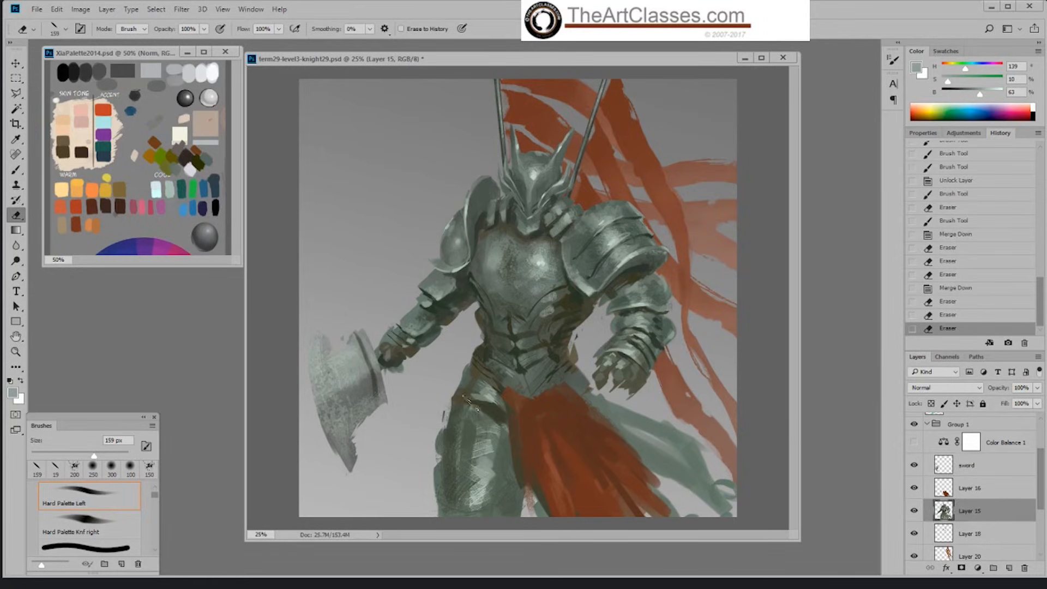
{"action": "key", "text": "alt"}
{"action": "left_click", "coordinate": [16, 169]}
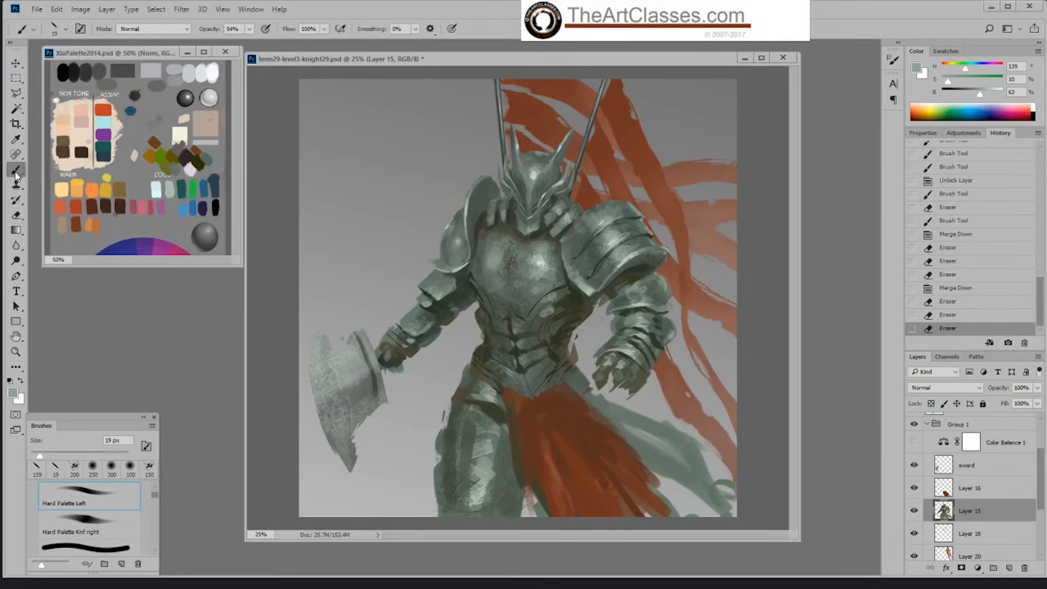
{"action": "left_click", "coordinate": [472, 378], "text": "alt"}
{"action": "right_click", "coordinate": [468, 386]}
{"action": "left_click", "coordinate": [586, 504]}
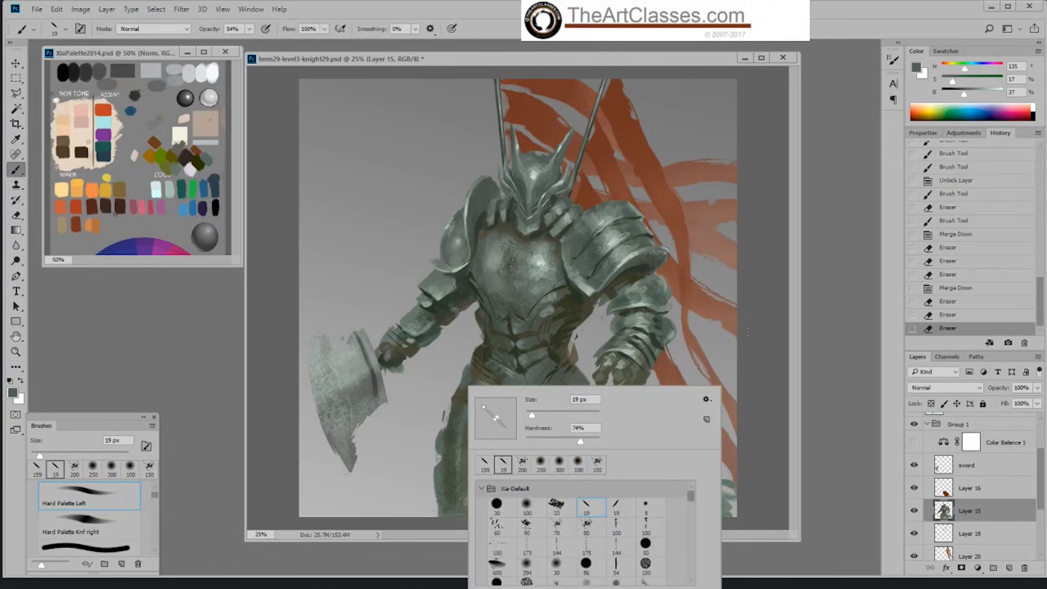
{"action": "left_click", "coordinate": [748, 332]}
{"action": "key", "text": "bracketright"}
{"action": "key", "text": "bracketright"}
{"action": "key", "text": "bracketright"}
{"action": "key", "text": "bracketright"}
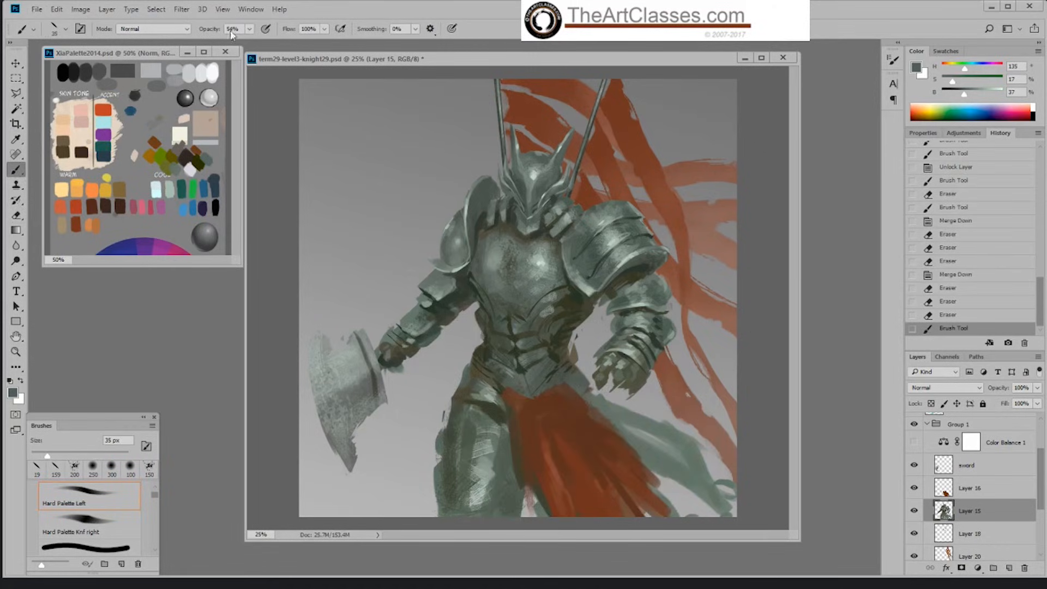
{"action": "left_click", "coordinate": [249, 30]}
{"action": "left_click_drag", "start_coordinate": [252, 45], "coordinate": [289, 46]}
{"action": "key", "text": "bracketright"}
{"action": "key", "text": "bracketright"}
{"action": "key", "text": "bracketright"}
{"action": "key", "text": "bracketright"}
{"action": "mouse_move", "coordinate": [447, 403]}
{"action": "left_mouse_down"}
{"action": "mouse_move", "coordinate": [461, 370]}
{"action": "mouse_move", "coordinate": [473, 371]}
{"action": "left_mouse_up"}
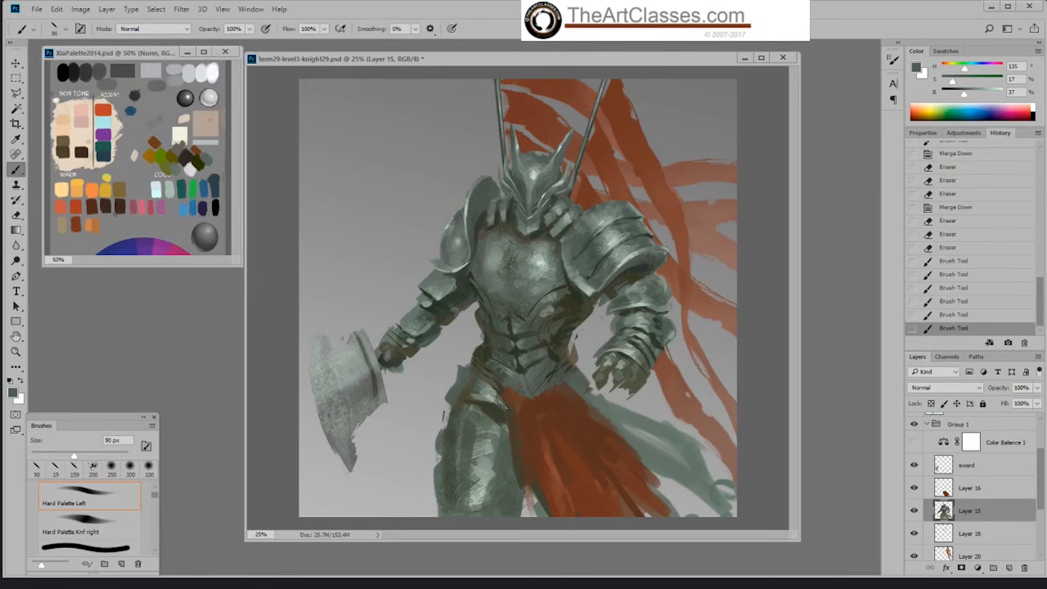
Step: Paint the hip plate's lower rim and the top of the thigh beneath it with strokes reduced to 60 px
{"action": "left_click", "coordinate": [458, 407], "text": "alt"}
{"action": "key", "text": "bracketleft"}
{"action": "key", "text": "bracketleft"}
{"action": "mouse_move", "coordinate": [449, 403]}
{"action": "left_mouse_down"}
{"action": "mouse_move", "coordinate": [475, 389]}
{"action": "mouse_move", "coordinate": [470, 409]}
{"action": "mouse_move", "coordinate": [451, 402]}
{"action": "mouse_move", "coordinate": [448, 425]}
{"action": "left_mouse_up"}
{"action": "key", "text": "bracketleft"}
{"action": "mouse_move", "coordinate": [450, 408]}
{"action": "left_mouse_down"}
{"action": "mouse_move", "coordinate": [462, 407]}
{"action": "mouse_move", "coordinate": [451, 427]}
{"action": "mouse_move", "coordinate": [458, 408]}
{"action": "mouse_move", "coordinate": [448, 411]}
{"action": "mouse_move", "coordinate": [467, 405]}
{"action": "mouse_move", "coordinate": [498, 400]}
{"action": "mouse_move", "coordinate": [502, 412]}
{"action": "left_mouse_up"}
{"action": "left_click", "coordinate": [459, 417], "text": "alt"}
{"action": "left_click", "coordinate": [458, 409], "text": "alt"}
{"action": "left_click", "coordinate": [487, 395], "text": "alt"}
{"action": "left_click", "coordinate": [501, 400], "text": "alt"}
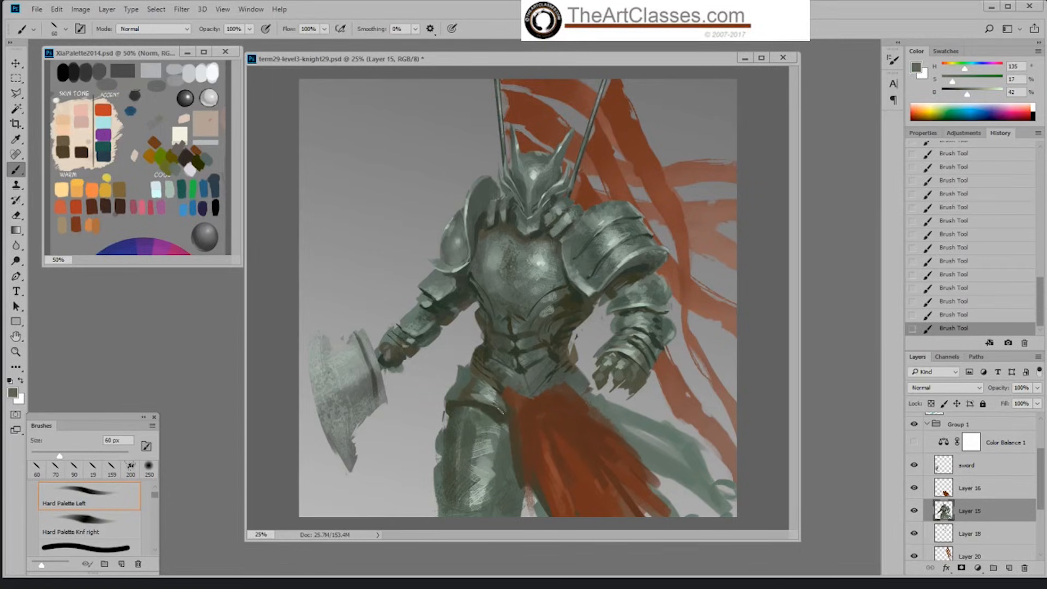
Step: Model the hip plate's form with sampled dark and light grey-greens, using the 60 px brush
{"action": "left_click", "coordinate": [496, 394], "text": "alt"}
{"action": "left_click", "coordinate": [504, 403], "text": "alt"}
{"action": "left_click", "coordinate": [480, 382], "text": "alt"}
{"action": "left_click", "coordinate": [460, 383], "text": "alt"}
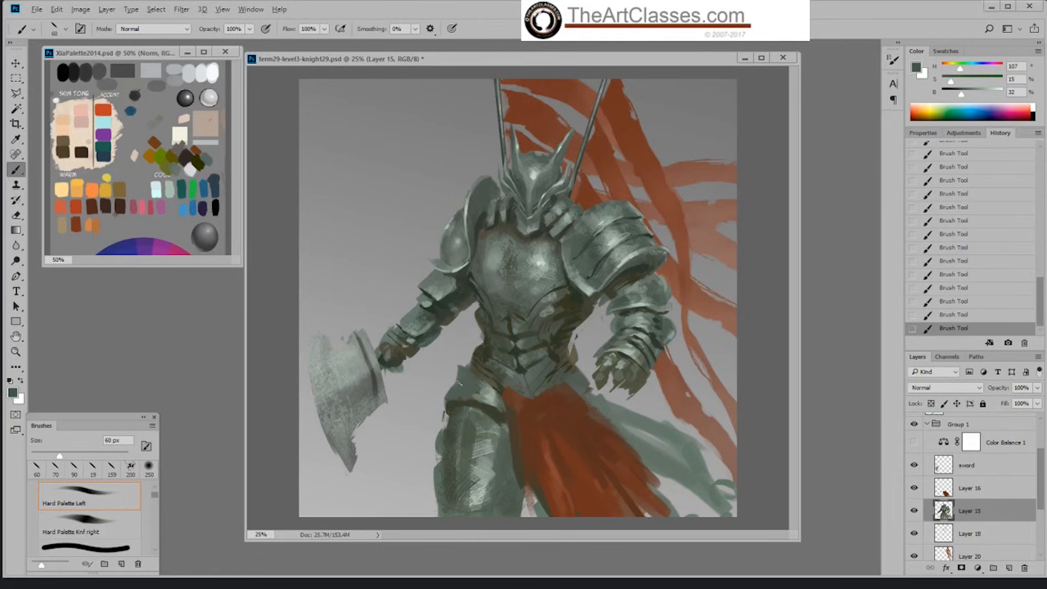
{"action": "mouse_move", "coordinate": [473, 394]}
{"action": "left_mouse_down"}
{"action": "mouse_move", "coordinate": [485, 385]}
{"action": "mouse_move", "coordinate": [479, 393]}
{"action": "left_mouse_up"}
{"action": "left_click", "coordinate": [498, 394], "text": "alt"}
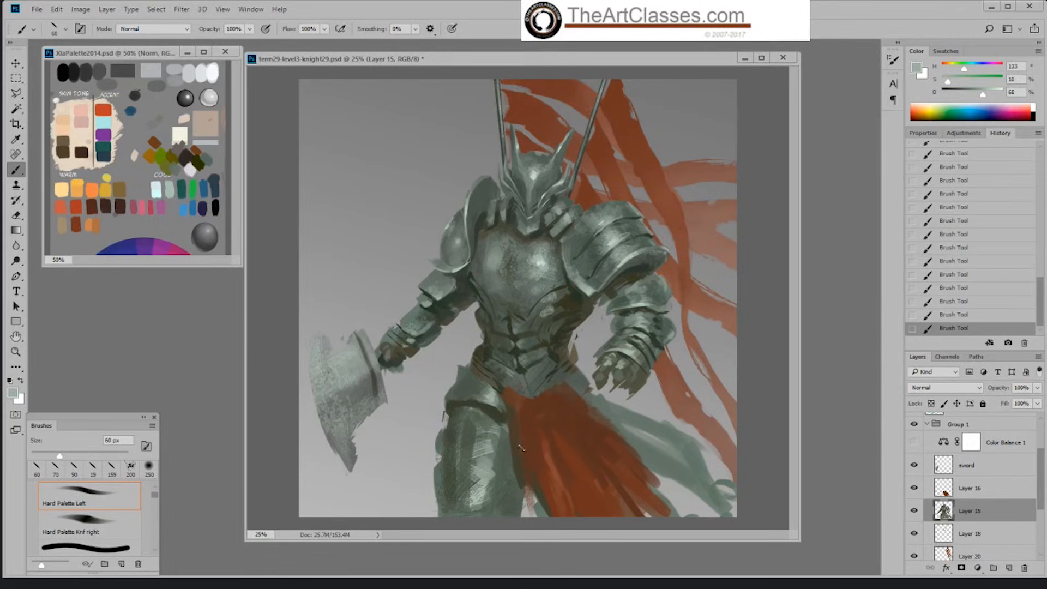
{"action": "left_click", "coordinate": [489, 388], "text": "alt"}
{"action": "left_click", "coordinate": [480, 389], "text": "alt"}
{"action": "left_click", "coordinate": [483, 397], "text": "alt"}
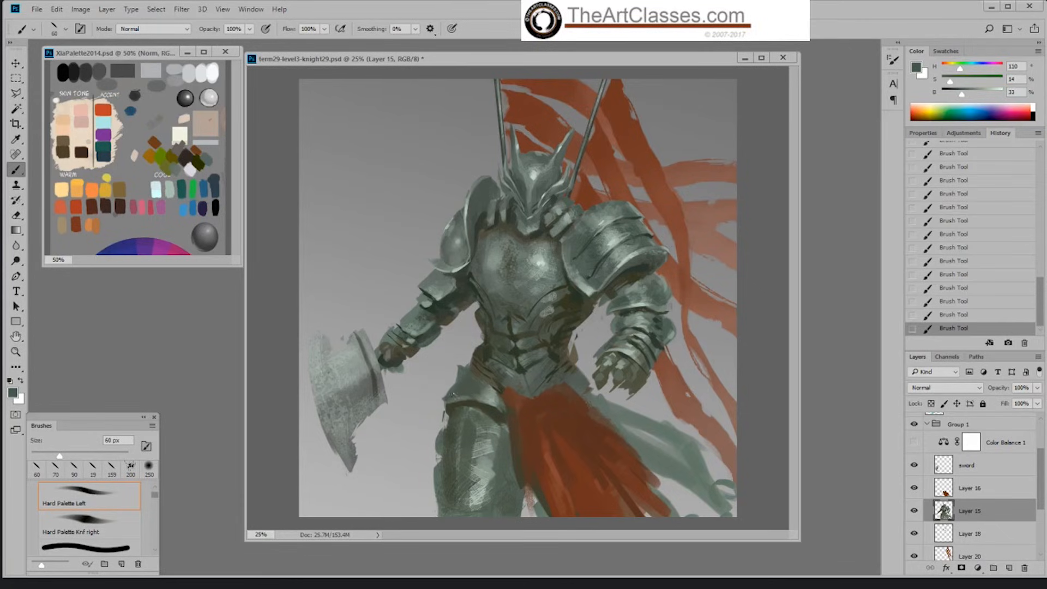
Step: Smooth the hip plate's shading and darken the gap between it and the thigh armour with 60 px strokes
{"action": "left_click", "coordinate": [459, 403], "text": "alt"}
{"action": "left_click", "coordinate": [469, 389], "text": "alt"}
{"action": "left_click", "coordinate": [460, 381], "text": "alt"}
{"action": "left_click", "coordinate": [461, 384], "text": "alt"}
{"action": "left_click", "coordinate": [478, 392], "text": "alt"}
{"action": "left_click", "coordinate": [467, 390], "text": "alt"}
{"action": "left_click", "coordinate": [452, 404], "text": "alt"}
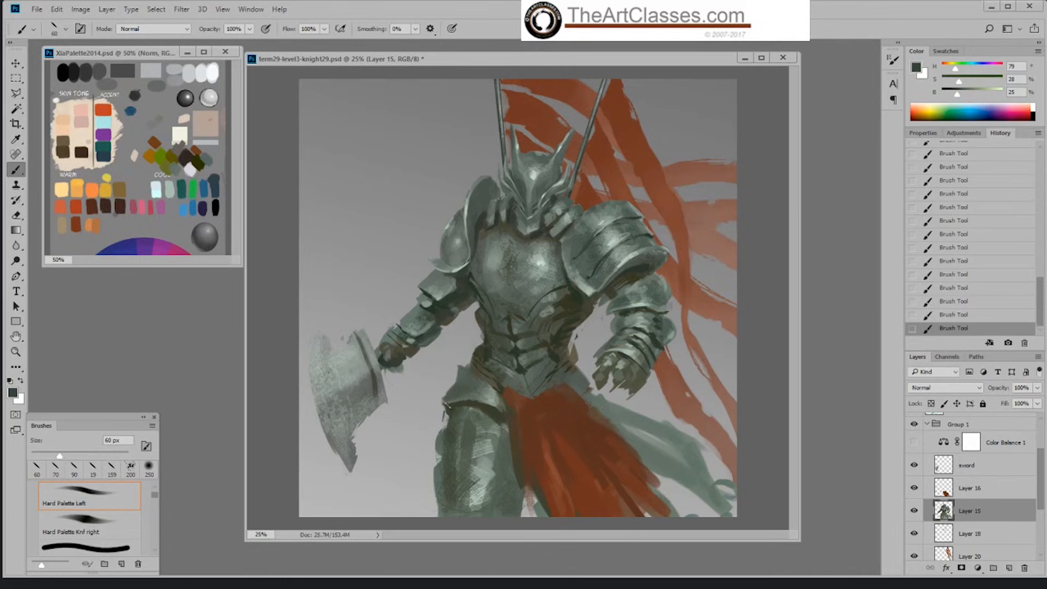
{"action": "left_click", "coordinate": [453, 393], "text": "alt"}
{"action": "left_click", "coordinate": [468, 371], "text": "alt"}
{"action": "left_click", "coordinate": [467, 389], "text": "alt"}
{"action": "left_click", "coordinate": [481, 405], "text": "alt"}
{"action": "left_click", "coordinate": [506, 413], "text": "alt"}
Step: Sharpen the hip plate's outer corner and lower rim with 35 px strokes in sampled armour tones
{"action": "key", "text": "bracketleft"}
{"action": "key", "text": "bracketleft"}
{"action": "key", "text": "bracketleft"}
{"action": "key", "text": "bracketleft"}
{"action": "left_click", "coordinate": [447, 398], "text": "alt"}
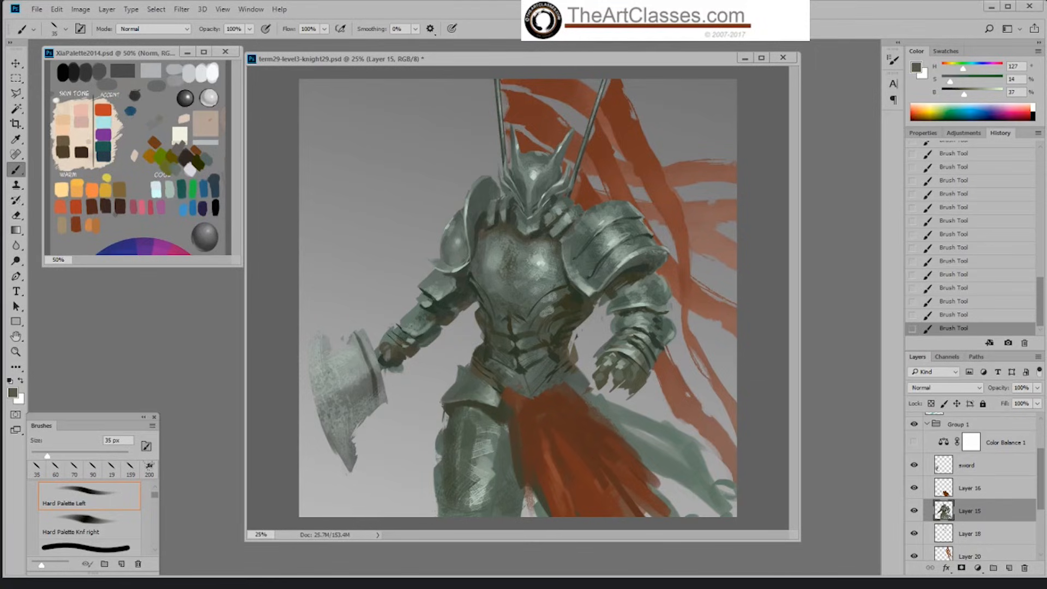
{"action": "left_click", "coordinate": [448, 404], "text": "alt"}
{"action": "left_click", "coordinate": [446, 408], "text": "alt"}
{"action": "left_click", "coordinate": [494, 411], "text": "alt"}
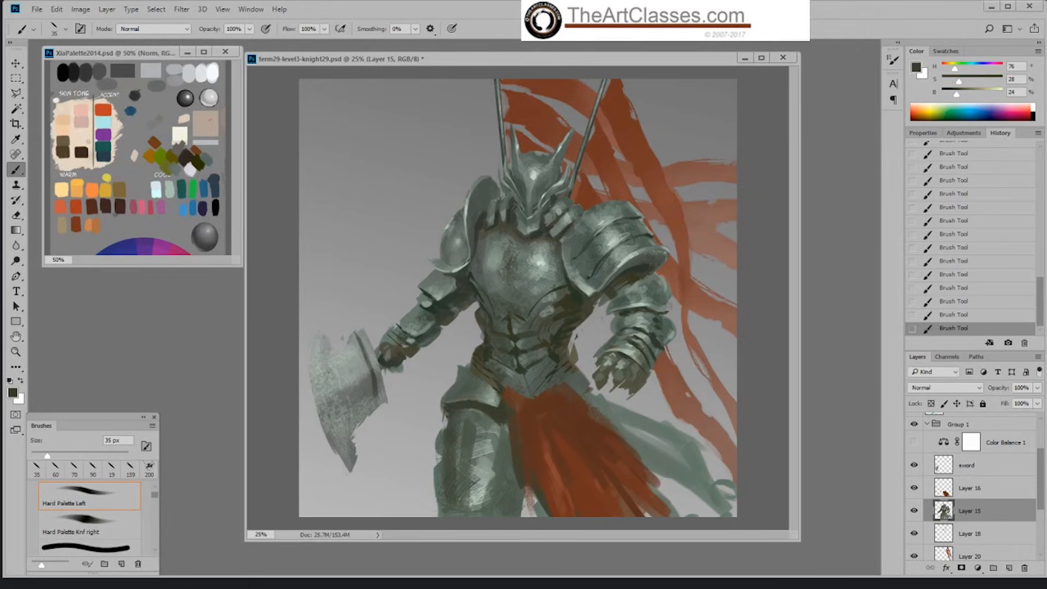
{"action": "left_click", "coordinate": [446, 400], "text": "alt"}
{"action": "left_click", "coordinate": [468, 387], "text": "alt"}
{"action": "left_click", "coordinate": [460, 383], "text": "alt"}
{"action": "left_click", "coordinate": [532, 351], "text": "alt"}
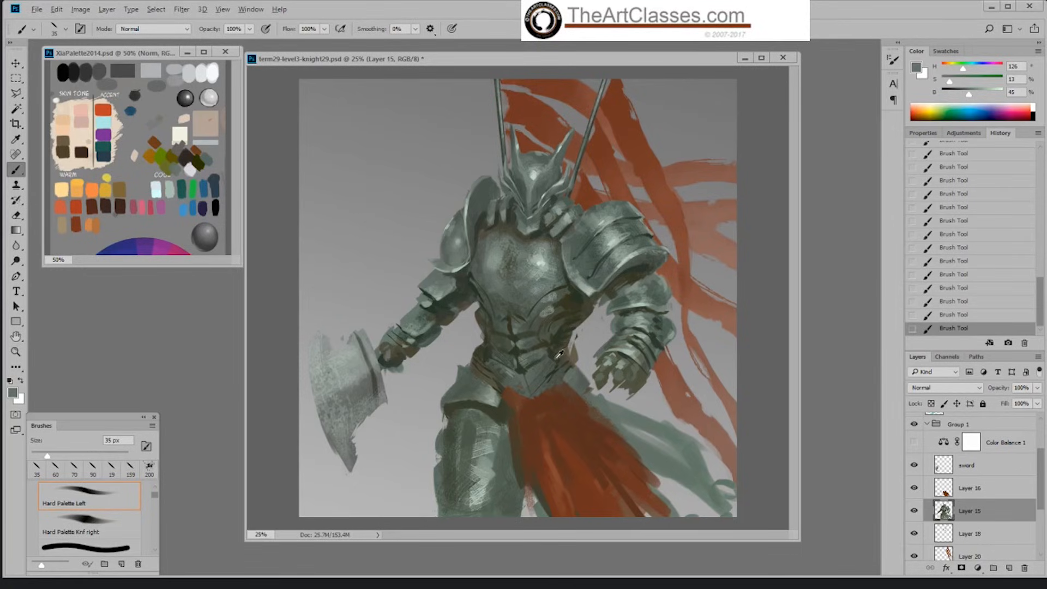
Step: Rough in the opposite hip armour beside the top of the red cloth with 80 px strokes in sampled grey-green
{"action": "left_click", "coordinate": [512, 339], "text": "alt"}
{"action": "key", "text": "bracketright"}
{"action": "key", "text": "bracketright"}
{"action": "key", "text": "bracketright"}
{"action": "key", "text": "bracketright"}
{"action": "key", "text": "bracketright"}
{"action": "key", "text": "bracketright"}
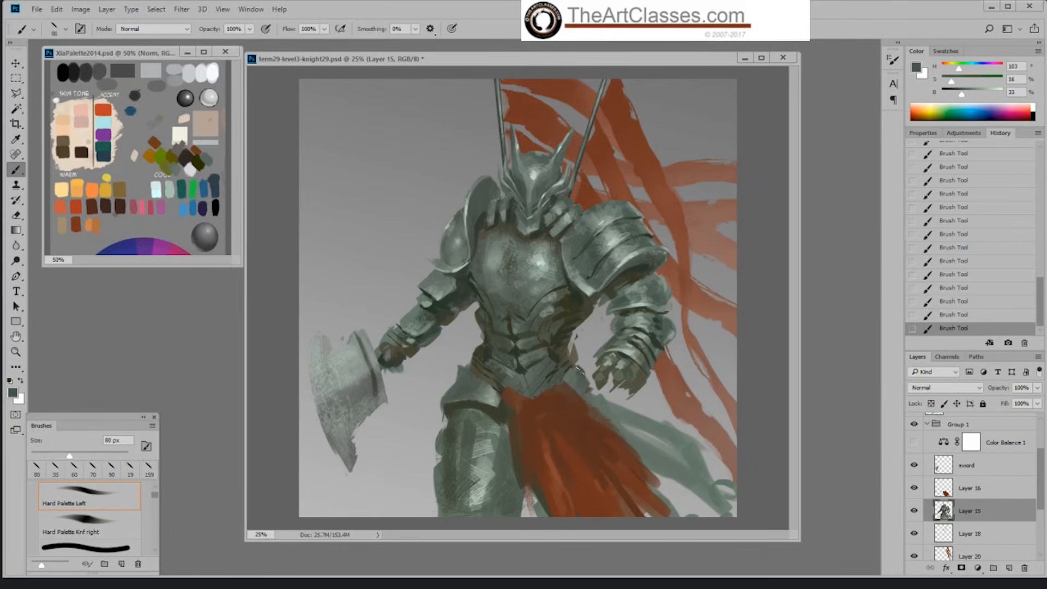
{"action": "left_click", "coordinate": [490, 388], "text": "alt"}
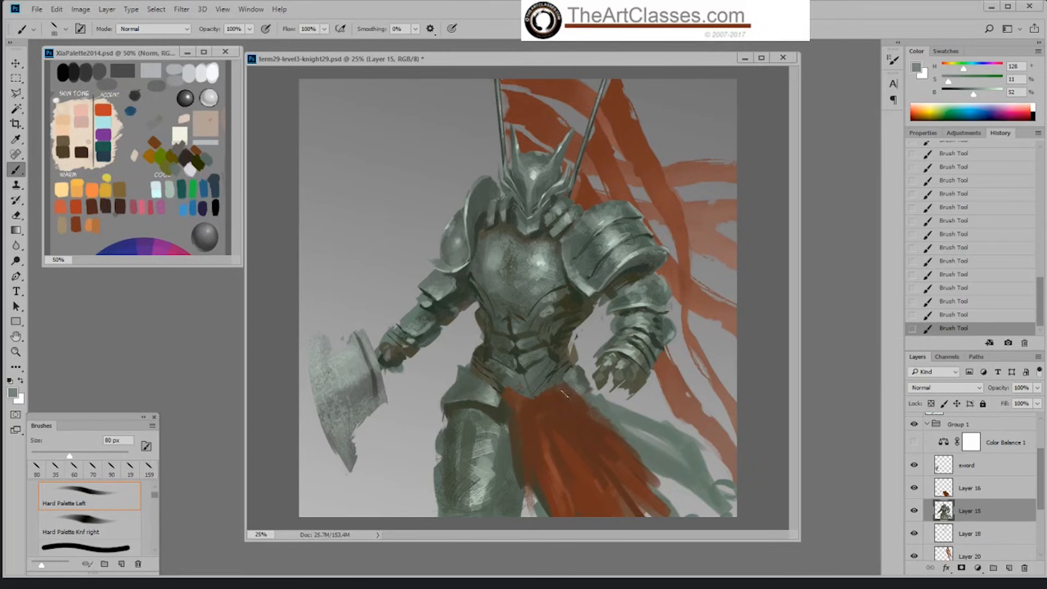
{"action": "left_click", "coordinate": [582, 377], "text": "alt"}
{"action": "left_click", "coordinate": [580, 380], "text": "alt"}
{"action": "left_click", "coordinate": [578, 381], "text": "alt"}
{"action": "left_click", "coordinate": [516, 398], "text": "alt"}
Step: Refine the waist and hip armour around the top of the red cloth with 40 px strokes in dark olive and grey-green
{"action": "right_click", "coordinate": [580, 379]}
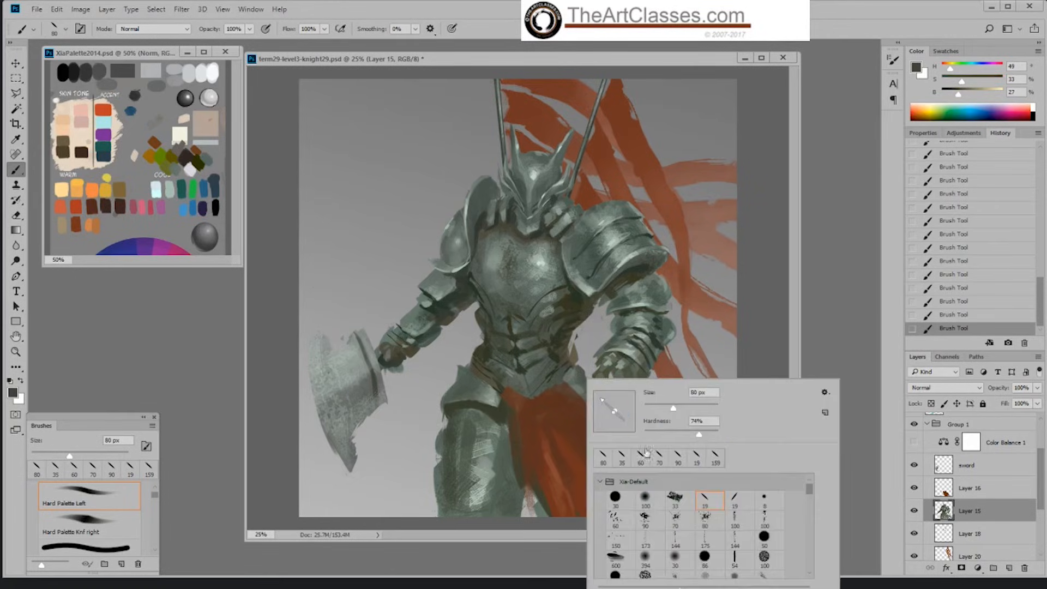
{"action": "left_click", "coordinate": [743, 374]}
{"action": "key", "text": "["}
{"action": "key", "text": "["}
{"action": "key", "text": "["}
{"action": "key", "text": "["}
{"action": "key", "text": "["}
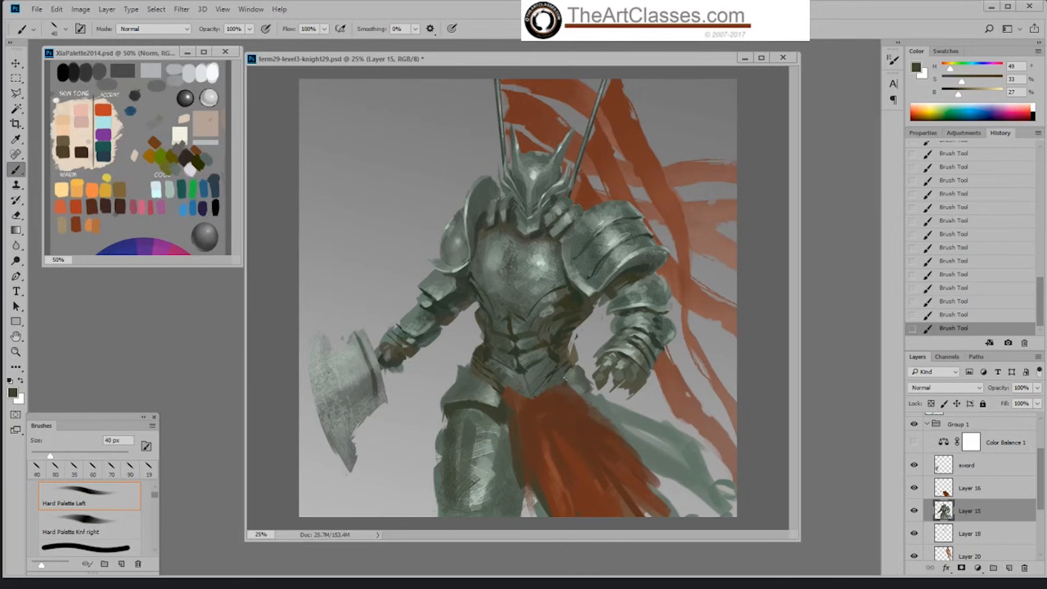
{"action": "left_click", "coordinate": [505, 406], "text": "alt"}
{"action": "left_click", "coordinate": [559, 352], "text": "alt"}
{"action": "left_click", "coordinate": [494, 416], "text": "alt"}
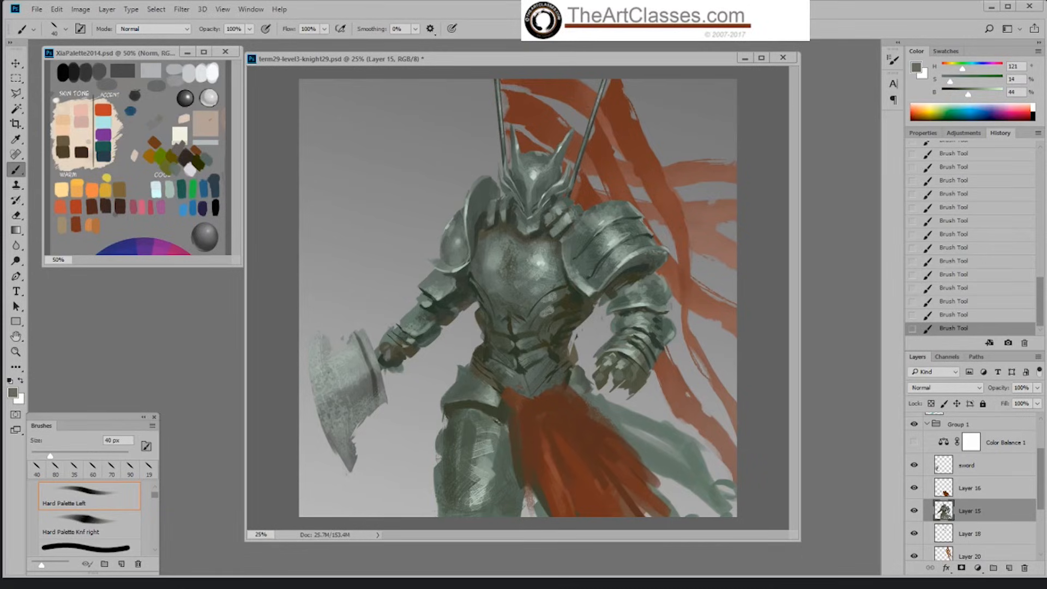
Step: Paint curved overlapping plate bands across the upper thigh armour with 40 px strokes
{"action": "left_click", "coordinate": [502, 407], "text": "alt"}
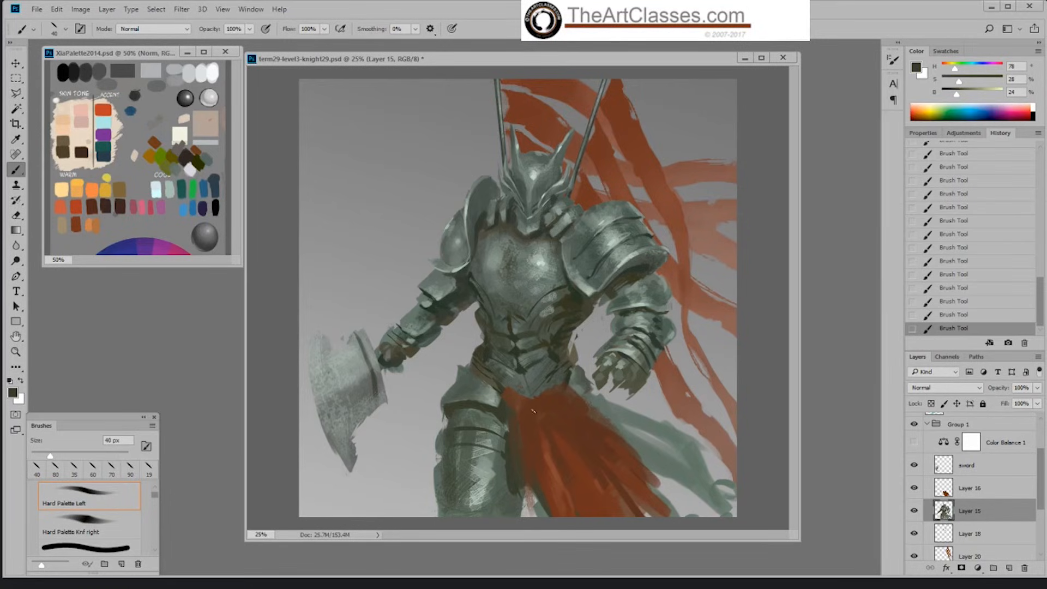
{"action": "left_click", "coordinate": [451, 423], "text": "alt"}
{"action": "left_click", "coordinate": [447, 430], "text": "alt"}
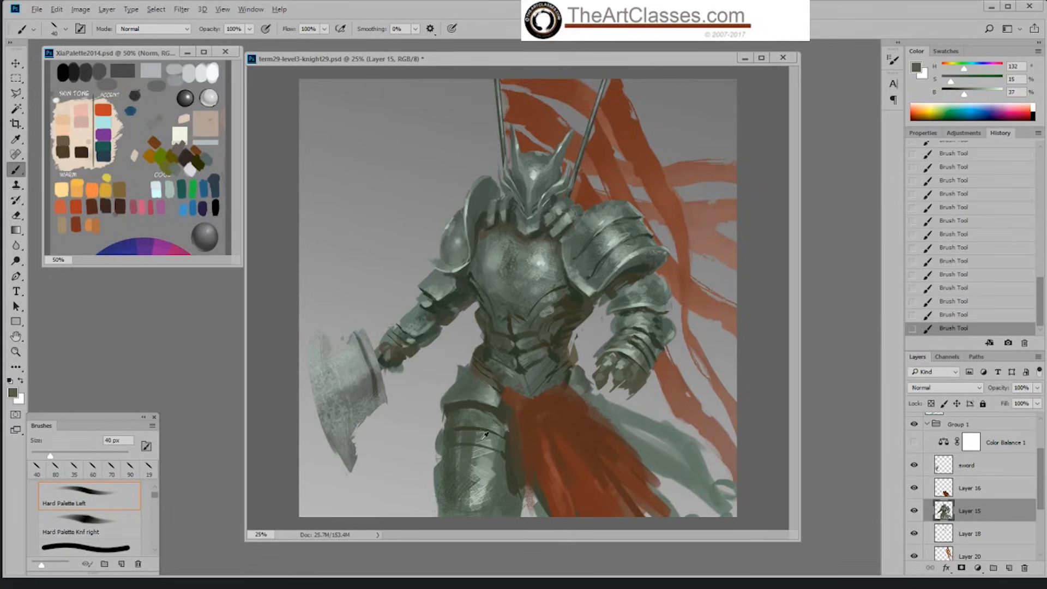
{"action": "left_click", "coordinate": [444, 435], "text": "alt"}
Step: Trim the outer and inner silhouette of the armoured thigh with the 159 px eraser
{"action": "key", "text": "e"}
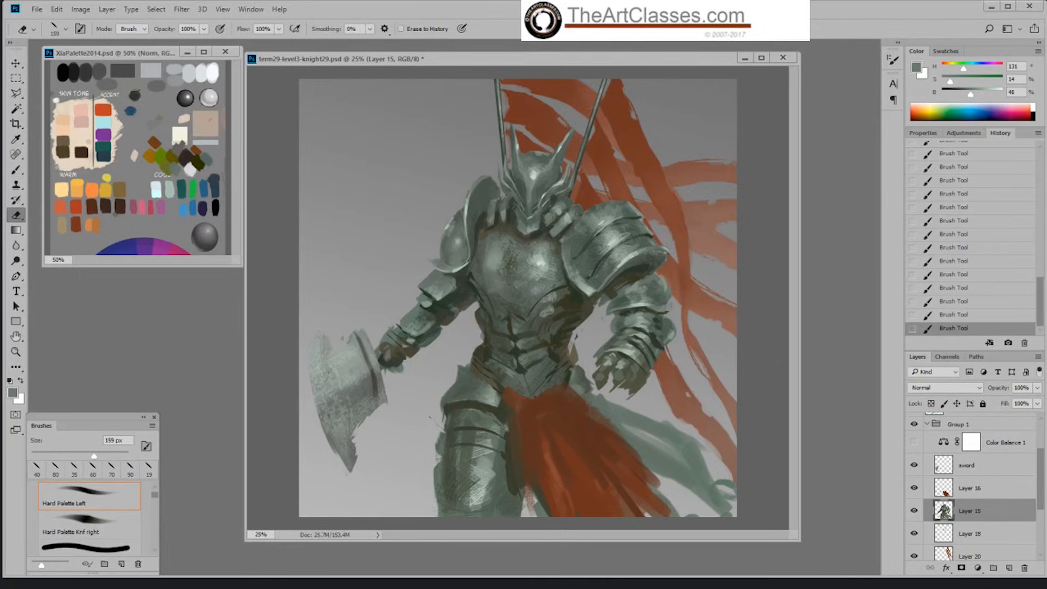
{"action": "mouse_move", "coordinate": [437, 425]}
{"action": "left_mouse_down"}
{"action": "mouse_move", "coordinate": [431, 440]}
{"action": "mouse_move", "coordinate": [432, 395]}
{"action": "mouse_move", "coordinate": [431, 507]}
{"action": "left_mouse_up"}
{"action": "key", "text": "b"}
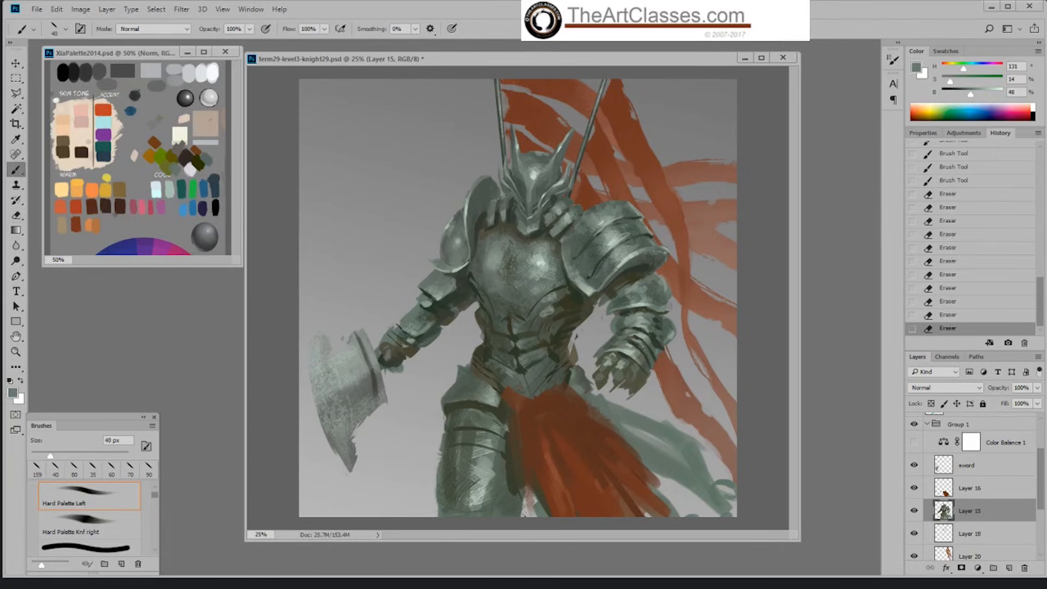
{"action": "key", "text": "e"}
{"action": "left_click_drag", "start_coordinate": [526, 494], "coordinate": [512, 525]}
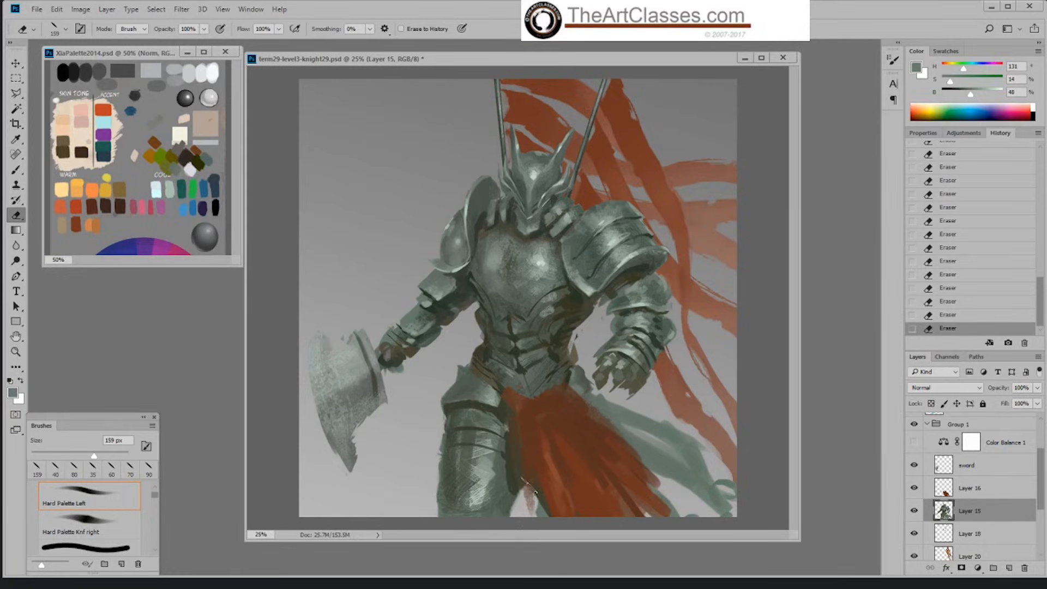
{"action": "key", "text": "b"}
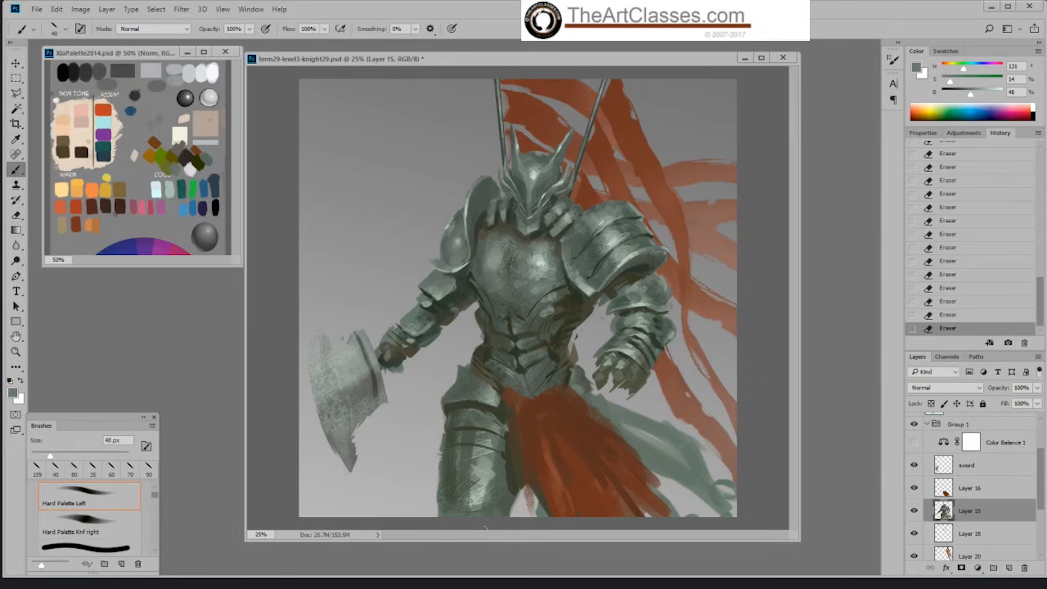
Step: Repaint the shadowed inner edge of the thigh armour beside the red cloth with 40 px strokes in sampled dark tones
{"action": "left_click", "coordinate": [515, 490], "text": "alt"}
{"action": "left_click", "coordinate": [514, 469]}
{"action": "left_click", "coordinate": [514, 467]}
{"action": "left_click", "coordinate": [510, 471], "text": "alt"}
{"action": "mouse_move", "coordinate": [505, 478]}
{"action": "left_mouse_down"}
{"action": "mouse_move", "coordinate": [507, 490]}
{"action": "mouse_move", "coordinate": [504, 467]}
{"action": "mouse_move", "coordinate": [519, 469]}
{"action": "mouse_move", "coordinate": [513, 494]}
{"action": "mouse_move", "coordinate": [526, 476]}
{"action": "left_mouse_up"}
{"action": "left_click", "coordinate": [498, 470], "text": "alt"}
{"action": "left_click", "coordinate": [516, 477], "text": "alt"}
{"action": "left_click", "coordinate": [513, 499], "text": "alt"}
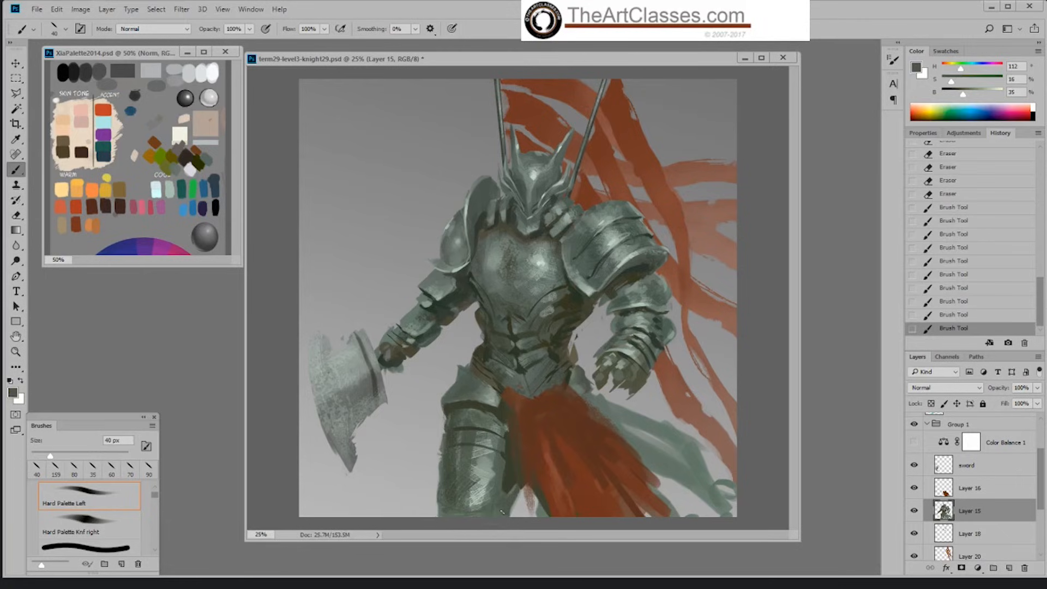
{"action": "left_click", "coordinate": [513, 472], "text": "alt"}
Step: Paint a dark plate band across the lower thigh and trim the thigh's outer edge with the 159 px eraser
{"action": "mouse_move", "coordinate": [445, 507]}
{"action": "left_mouse_down"}
{"action": "mouse_move", "coordinate": [502, 532]}
{"action": "mouse_move", "coordinate": [442, 505]}
{"action": "left_mouse_up"}
{"action": "left_click", "coordinate": [447, 485], "text": "alt"}
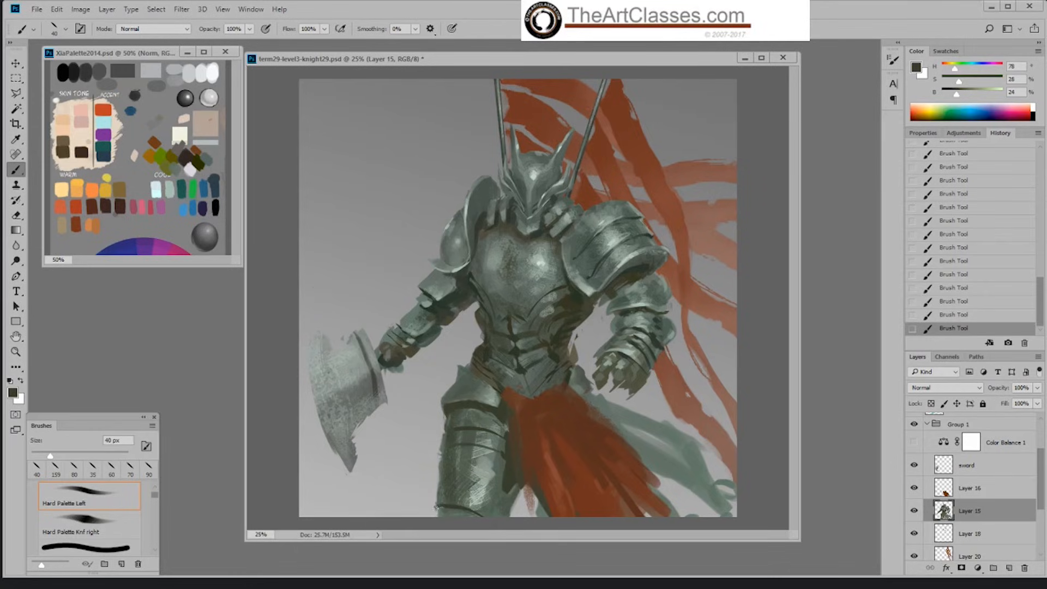
{"action": "left_click", "coordinate": [422, 484], "text": "alt"}
{"action": "key", "text": "e"}
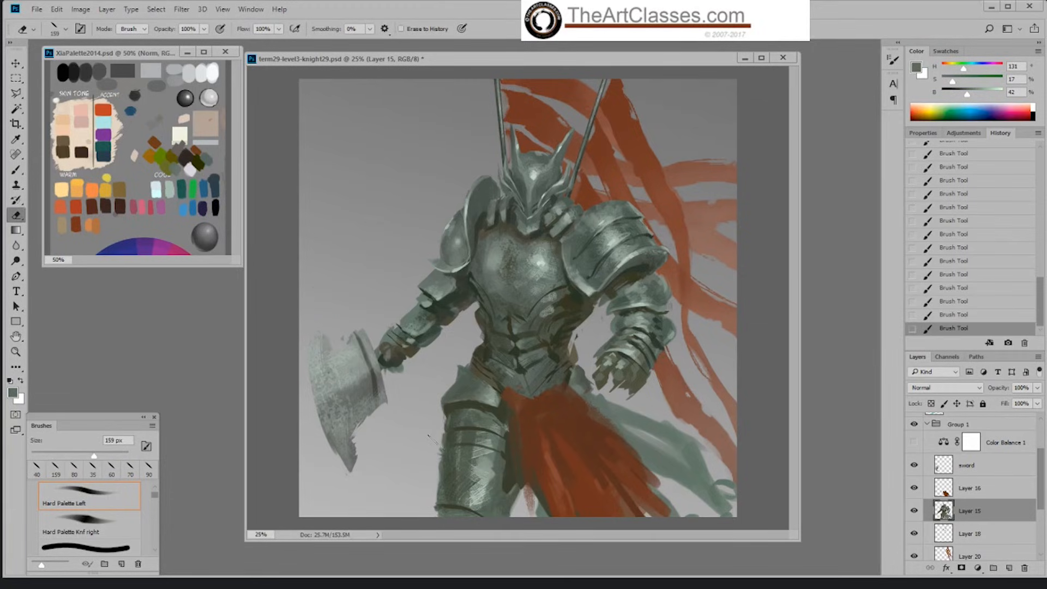
{"action": "left_click_drag", "start_coordinate": [434, 441], "coordinate": [432, 472]}
{"action": "key", "text": "b"}
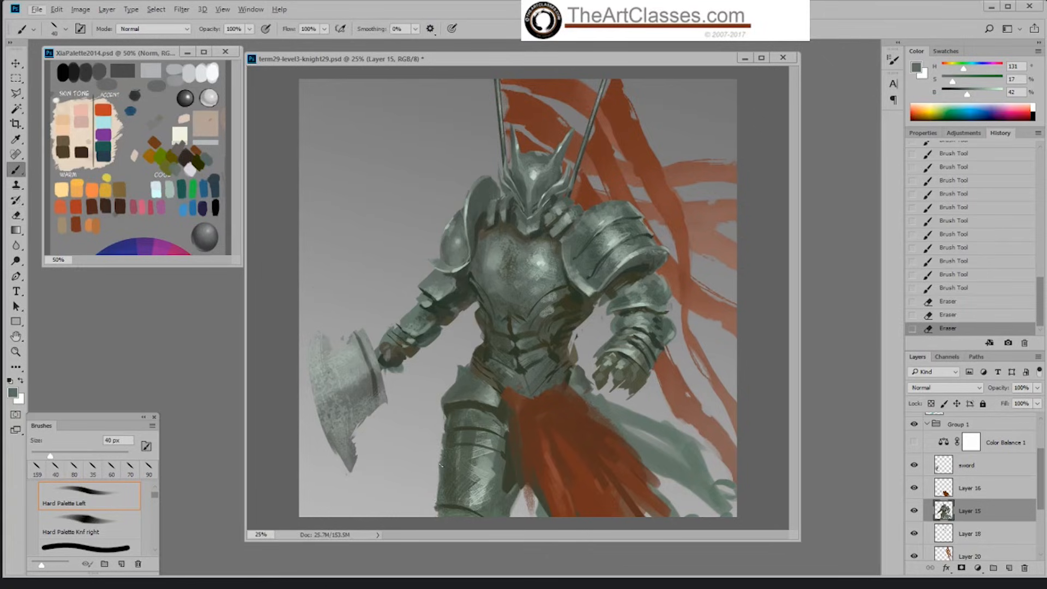
Step: Redefine the thigh bands' outer edges and touch up the inner thigh shadow with 40 px strokes in sampled dark grey-greens
{"action": "left_click", "coordinate": [441, 465], "text": "alt"}
{"action": "left_click", "coordinate": [442, 467]}
{"action": "left_click", "coordinate": [445, 444], "text": "alt"}
{"action": "left_click", "coordinate": [445, 444]}
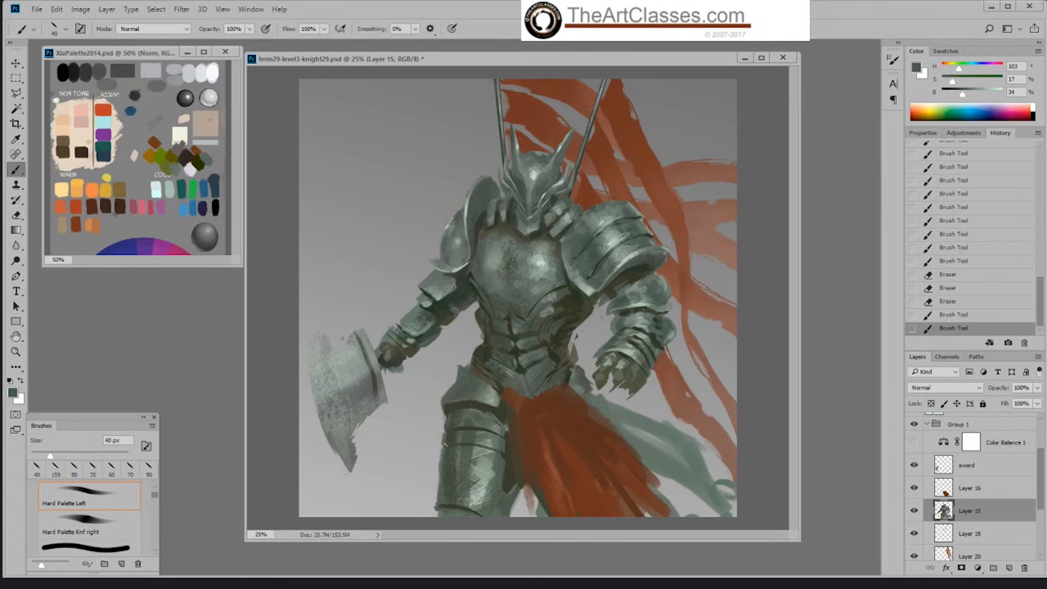
{"action": "left_click_drag", "start_coordinate": [442, 443], "coordinate": [443, 434]}
{"action": "mouse_move", "coordinate": [443, 437]}
{"action": "left_mouse_down"}
{"action": "mouse_move", "coordinate": [445, 423]}
{"action": "mouse_move", "coordinate": [441, 451]}
{"action": "left_mouse_up"}
{"action": "left_click", "coordinate": [454, 414], "text": "alt"}
{"action": "left_click", "coordinate": [443, 451], "text": "alt"}
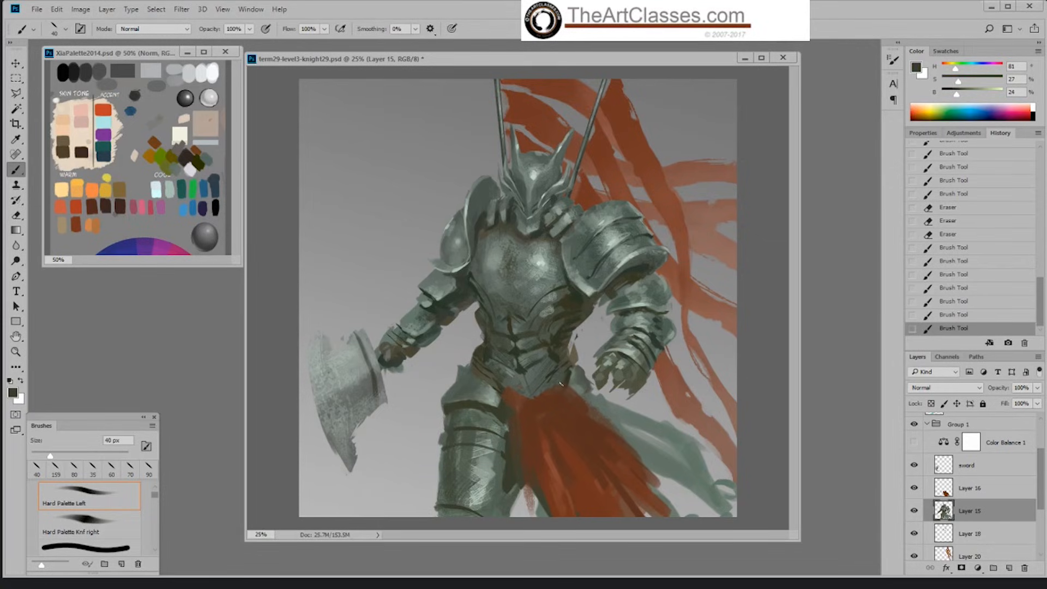
{"action": "left_click", "coordinate": [519, 480], "text": "alt"}
{"action": "left_click_drag", "start_coordinate": [529, 480], "coordinate": [535, 466]}
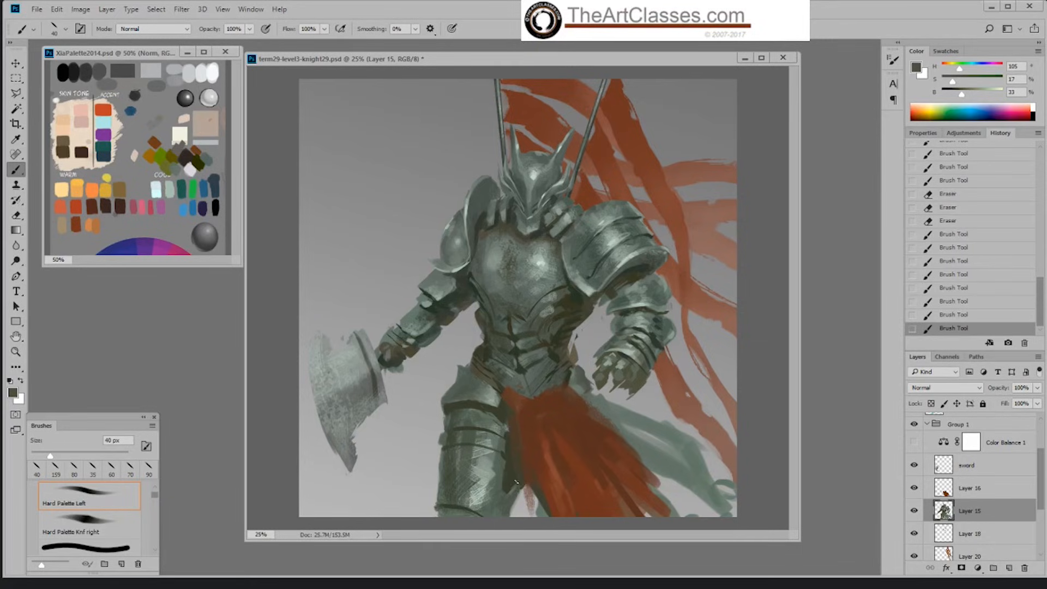
Step: Compare the painting with and without the Color Balance 1 adjustment, leave it hidden, and save the document
{"action": "left_click", "coordinate": [914, 442]}
{"action": "left_click", "coordinate": [913, 445]}
{"action": "left_click", "coordinate": [913, 445]}
{"action": "left_click", "coordinate": [911, 447]}
{"action": "key", "text": "ctrl+s"}
Step: Check Layer 16's content and try erasing along the edge of the red cloth on Layer 15
{"action": "left_click", "coordinate": [914, 488]}
{"action": "left_click", "coordinate": [914, 487]}
{"action": "key", "text": "e"}
{"action": "left_click_drag", "start_coordinate": [591, 401], "coordinate": [613, 426]}
{"action": "key", "text": "b"}
{"action": "key", "text": "ctrl+z"}
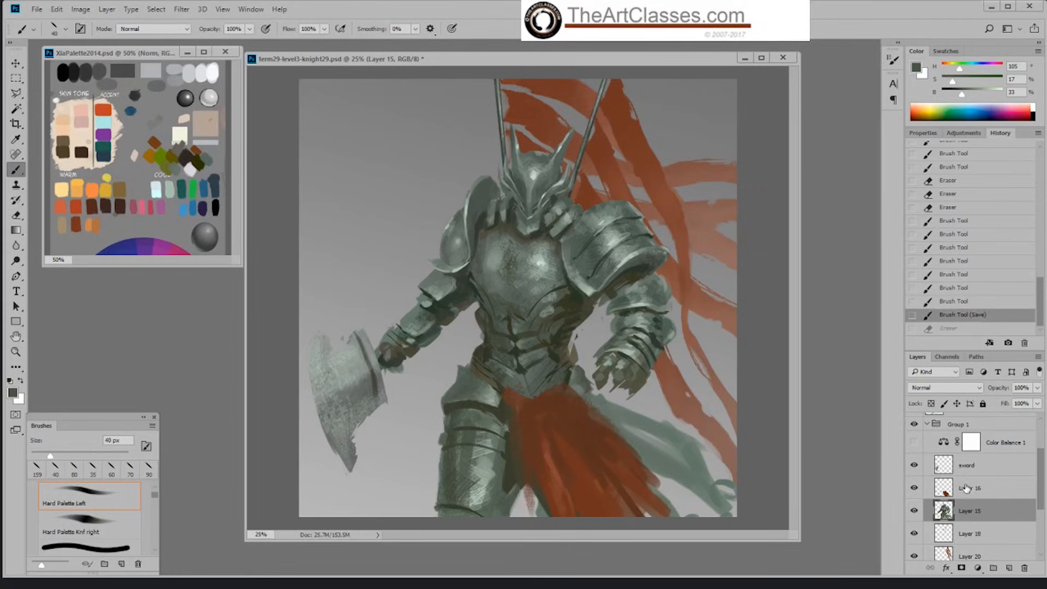
Step: Duplicate Layer 15 as a backup and move the copy below the Background copy layer
{"action": "left_click", "coordinate": [968, 490]}
{"action": "scroll", "coordinate": [1039, 502], "scroll_direction": "down", "scroll_amount": 2}
{"action": "left_click", "coordinate": [993, 476]}
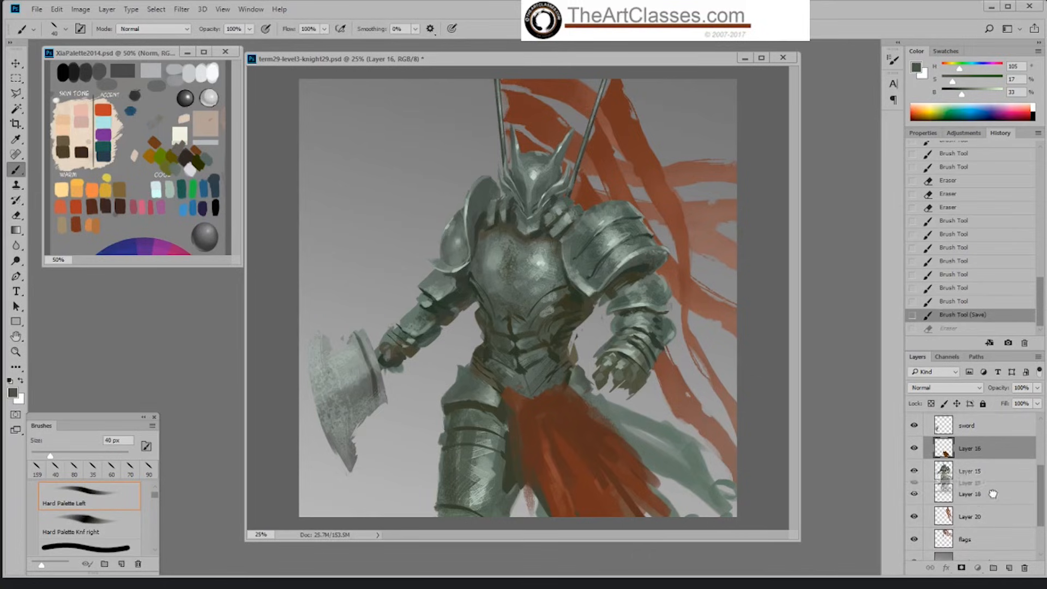
{"action": "key", "text": "ctrl+j"}
{"action": "left_click_drag", "start_coordinate": [996, 478], "coordinate": [1003, 542]}
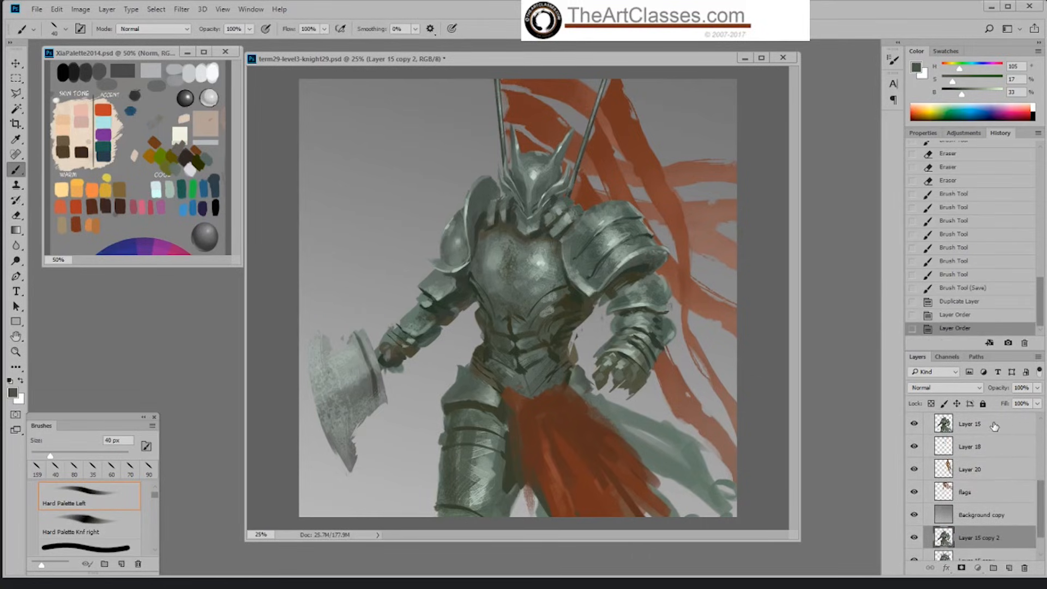
{"action": "left_click", "coordinate": [995, 425]}
{"action": "scroll", "coordinate": [1040, 505], "scroll_direction": "up", "scroll_amount": 2}
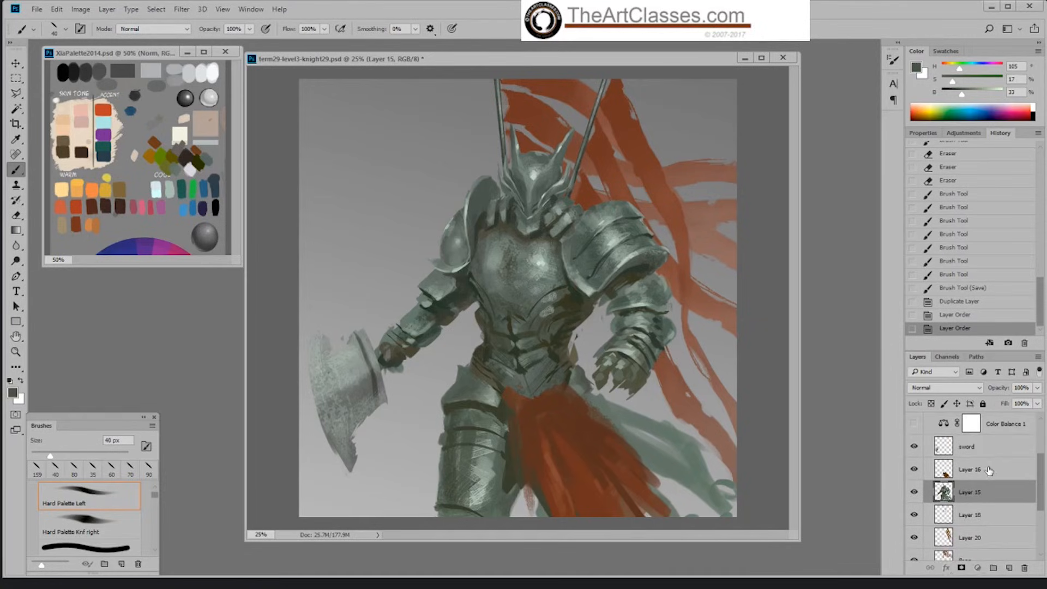
Step: Trim the outer edge of the red waist cloth on Layer 16 into a cleaner diagonal with the 159 px eraser
{"action": "left_click", "coordinate": [971, 469]}
{"action": "key", "text": "e"}
{"action": "left_click_drag", "start_coordinate": [591, 407], "coordinate": [659, 483]}
{"action": "left_click_drag", "start_coordinate": [606, 420], "coordinate": [653, 478]}
{"action": "left_click_drag", "start_coordinate": [578, 403], "coordinate": [660, 483]}
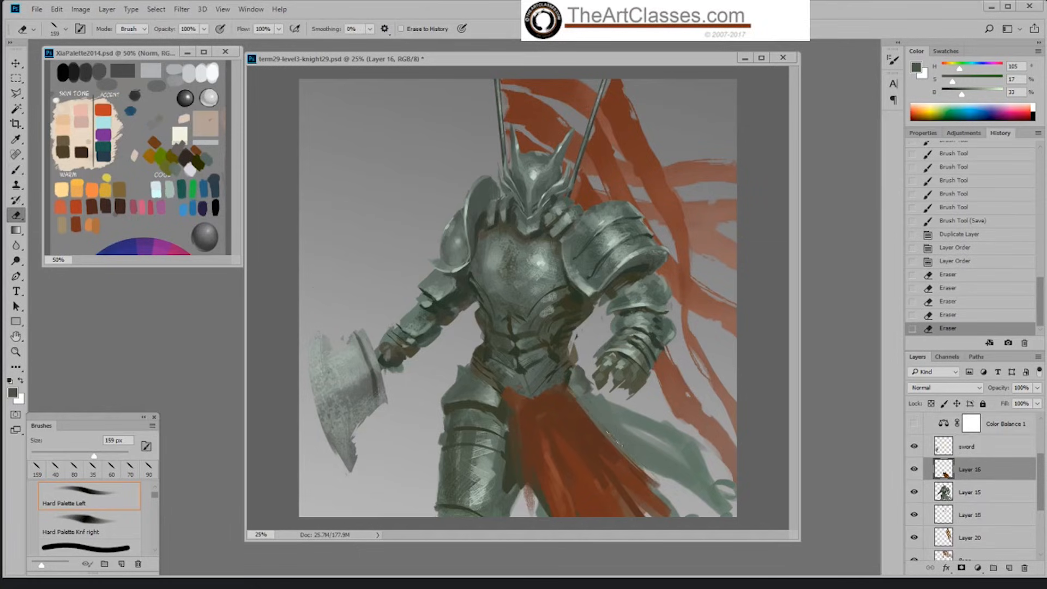
Step: Erase along both sides of the red waist cloth on Layer 16 to tidy its silhouette
{"action": "mouse_move", "coordinate": [569, 384]}
{"action": "left_mouse_down"}
{"action": "mouse_move", "coordinate": [542, 385]}
{"action": "mouse_move", "coordinate": [557, 386]}
{"action": "left_mouse_up"}
{"action": "left_click_drag", "start_coordinate": [624, 447], "coordinate": [664, 489]}
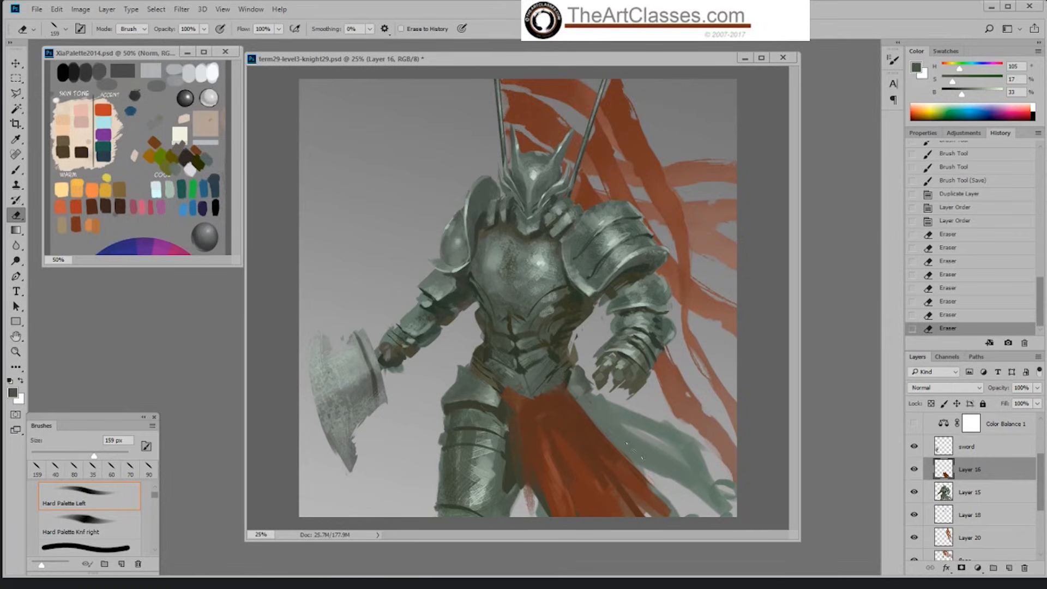
{"action": "left_click_drag", "start_coordinate": [634, 451], "coordinate": [644, 463]}
{"action": "mouse_move", "coordinate": [498, 383]}
{"action": "left_mouse_down"}
{"action": "mouse_move", "coordinate": [507, 385]}
{"action": "mouse_move", "coordinate": [514, 443]}
{"action": "left_mouse_up"}
{"action": "left_click_drag", "start_coordinate": [512, 444], "coordinate": [523, 477]}
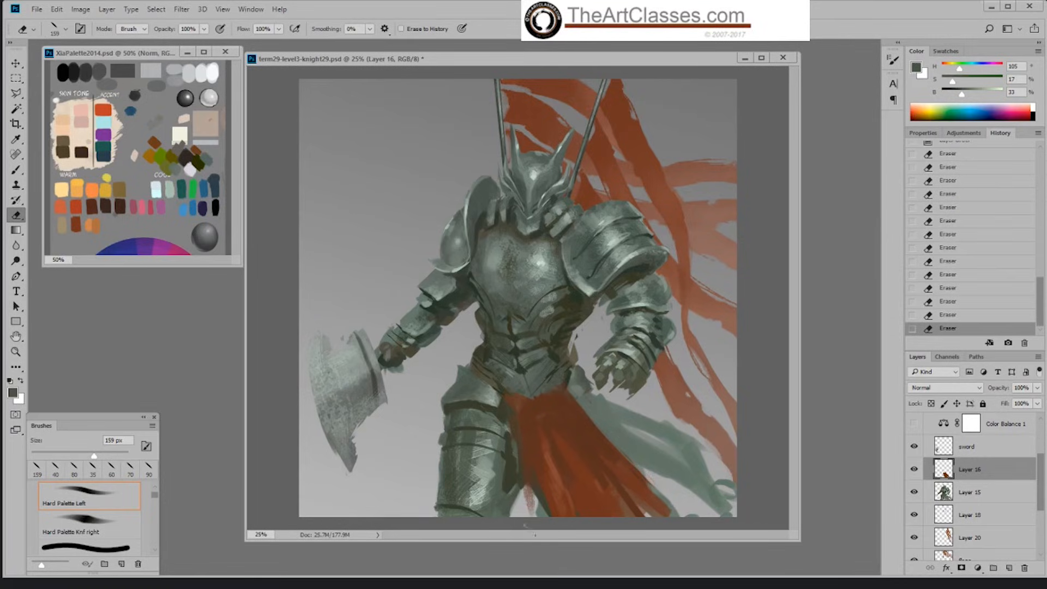
Step: Paint the inner edge and lower part of the red cloth with sampled dark brown and red, using a 40 px then 70 px brush
{"action": "key", "text": "b"}
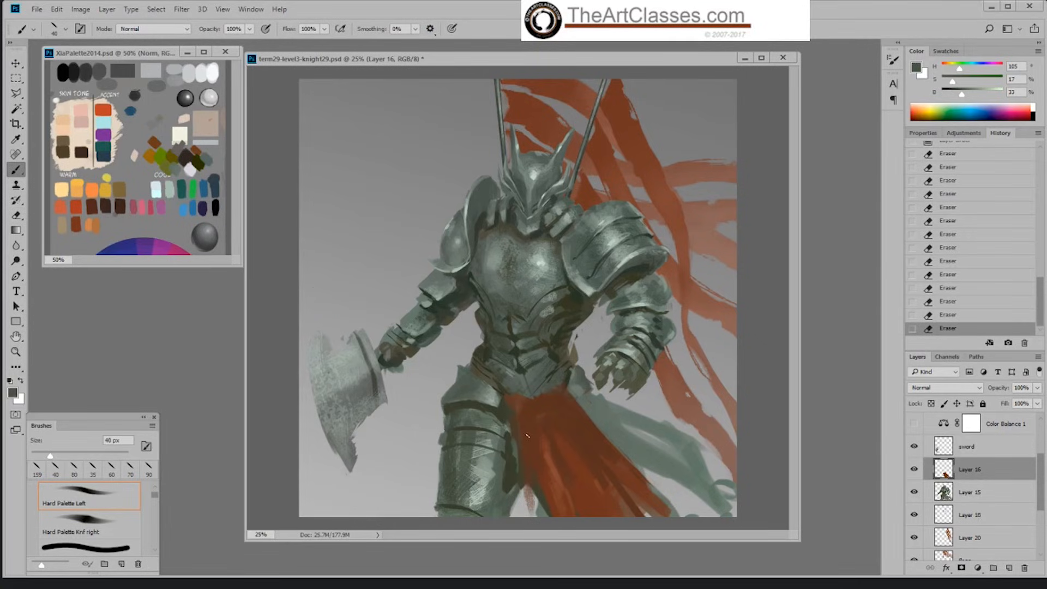
{"action": "left_click", "coordinate": [526, 433], "text": "alt"}
{"action": "left_click_drag", "start_coordinate": [519, 490], "coordinate": [519, 514]}
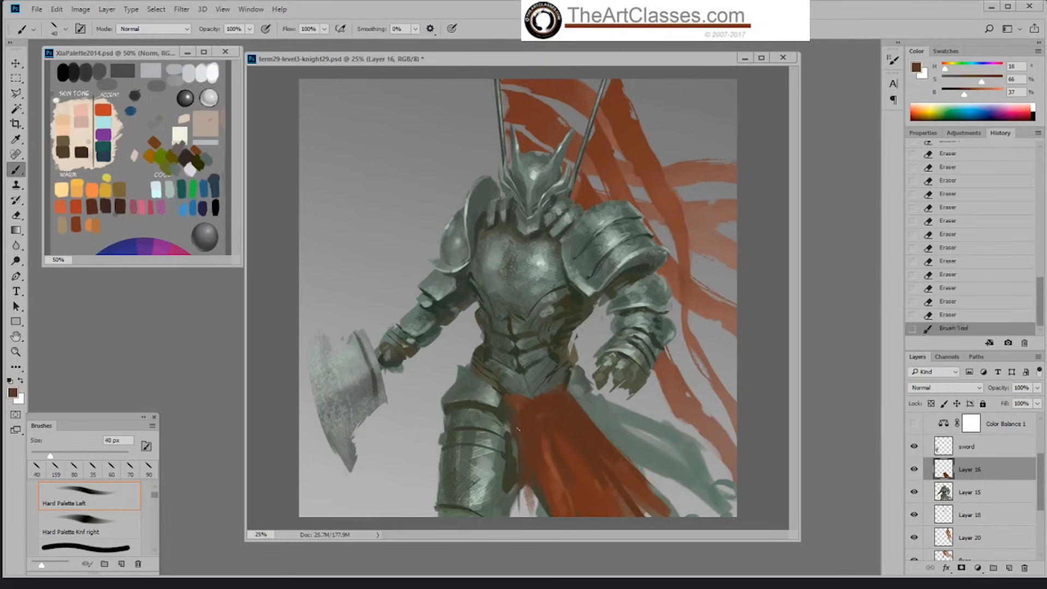
{"action": "mouse_move", "coordinate": [515, 447]}
{"action": "left_mouse_down"}
{"action": "mouse_move", "coordinate": [516, 517]}
{"action": "mouse_move", "coordinate": [523, 489]}
{"action": "mouse_move", "coordinate": [527, 515]}
{"action": "mouse_move", "coordinate": [535, 501]}
{"action": "mouse_move", "coordinate": [524, 516]}
{"action": "mouse_move", "coordinate": [519, 507]}
{"action": "left_mouse_up"}
{"action": "left_click", "coordinate": [554, 497], "text": "alt"}
{"action": "key", "text": "bracketright"}
{"action": "key", "text": "bracketright"}
{"action": "key", "text": "bracketright"}
{"action": "left_click", "coordinate": [587, 499], "text": "alt"}
{"action": "left_click", "coordinate": [555, 465], "text": "alt"}
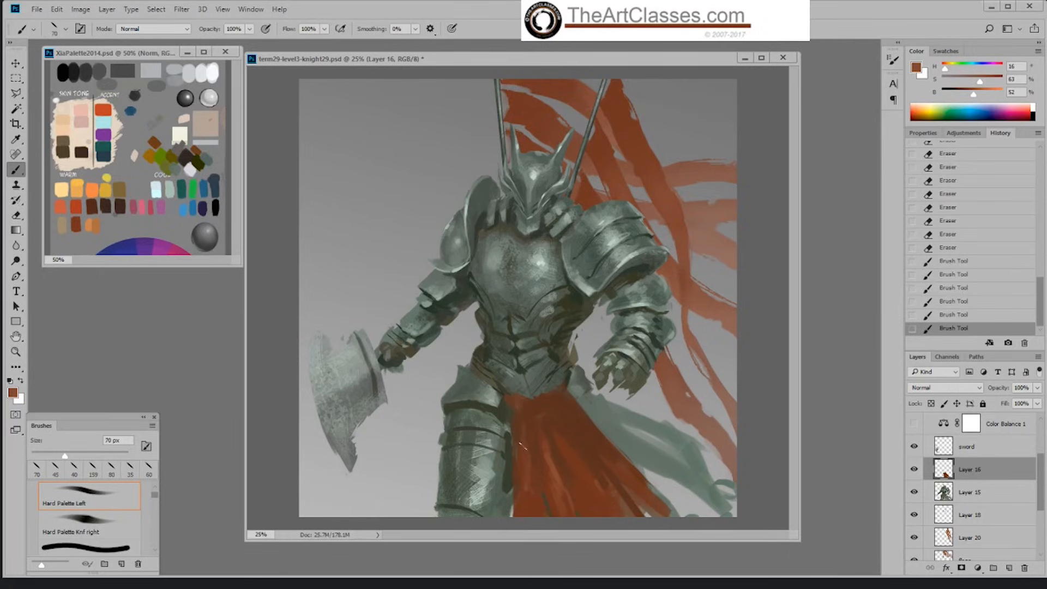
Step: Paint the red cloth's long folds below the waist with sampled reds and browns at 70 px
{"action": "mouse_move", "coordinate": [521, 445]}
{"action": "left_mouse_down"}
{"action": "mouse_move", "coordinate": [526, 508]}
{"action": "mouse_move", "coordinate": [552, 530]}
{"action": "left_mouse_up"}
{"action": "left_click", "coordinate": [547, 473], "text": "alt"}
{"action": "left_click", "coordinate": [537, 448], "text": "alt"}
{"action": "left_click", "coordinate": [530, 459], "text": "alt"}
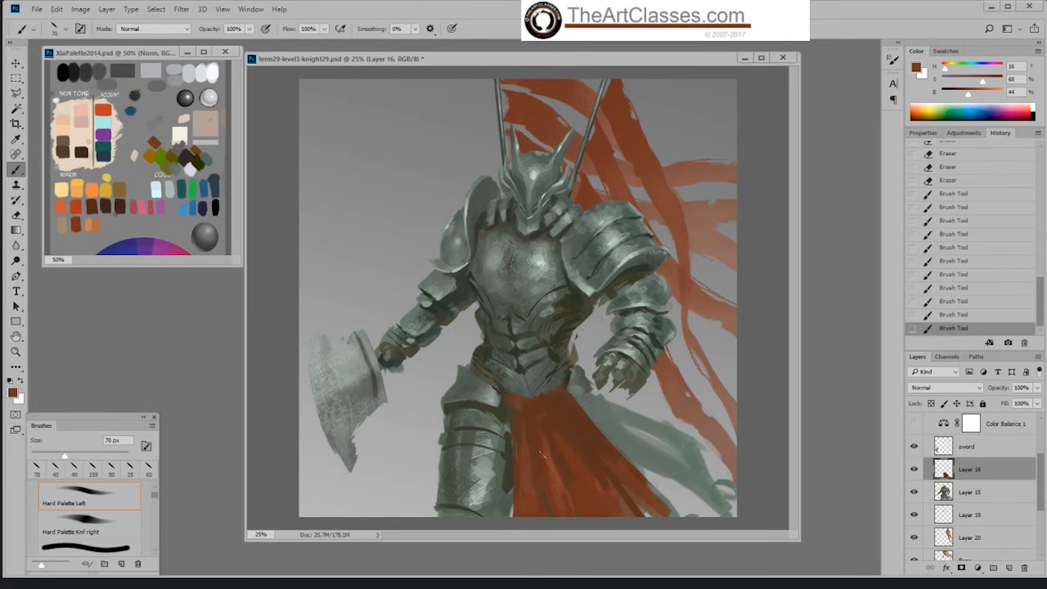
{"action": "left_click", "coordinate": [586, 480], "text": "alt"}
{"action": "mouse_move", "coordinate": [527, 483]}
{"action": "left_mouse_down"}
{"action": "mouse_move", "coordinate": [558, 476]}
{"action": "mouse_move", "coordinate": [537, 483]}
{"action": "left_mouse_up"}
{"action": "left_click", "coordinate": [555, 465], "text": "alt"}
{"action": "left_click", "coordinate": [536, 458], "text": "alt"}
{"action": "left_click", "coordinate": [527, 443], "text": "alt"}
{"action": "left_click", "coordinate": [515, 410], "text": "alt"}
{"action": "left_click", "coordinate": [521, 436], "text": "alt"}
{"action": "left_click", "coordinate": [533, 448], "text": "alt"}
Step: Cut back the red cloth's outer diagonal and lower corner with the 159 px eraser
{"action": "key", "text": "e"}
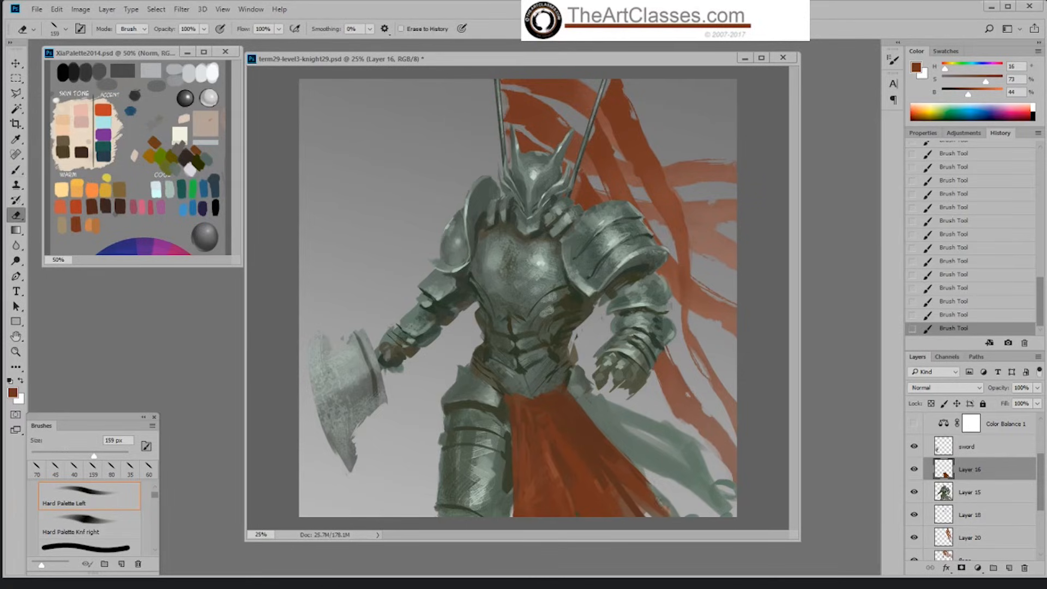
{"action": "left_click_drag", "start_coordinate": [623, 420], "coordinate": [649, 472]}
{"action": "left_click_drag", "start_coordinate": [638, 454], "coordinate": [659, 497]}
{"action": "mouse_move", "coordinate": [661, 499]}
{"action": "left_mouse_down"}
{"action": "mouse_move", "coordinate": [654, 514]}
{"action": "mouse_move", "coordinate": [685, 511]}
{"action": "left_mouse_up"}
{"action": "left_click_drag", "start_coordinate": [622, 506], "coordinate": [636, 518]}
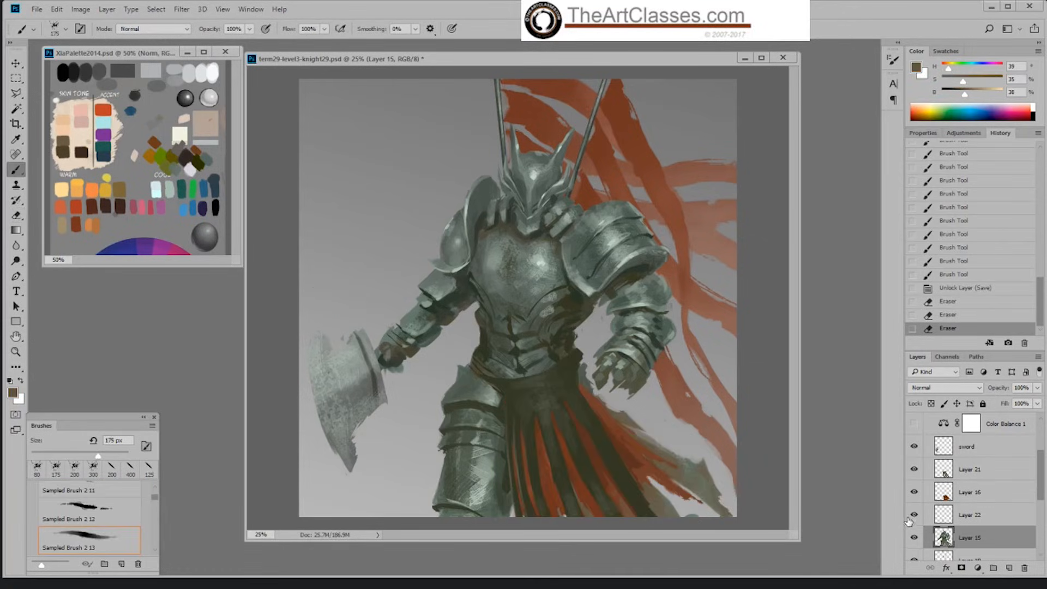
Step: Check Layer 22 and Layer 18 by toggling their visibility, leaving both visible and Layer 18 active
{"action": "left_click", "coordinate": [915, 515]}
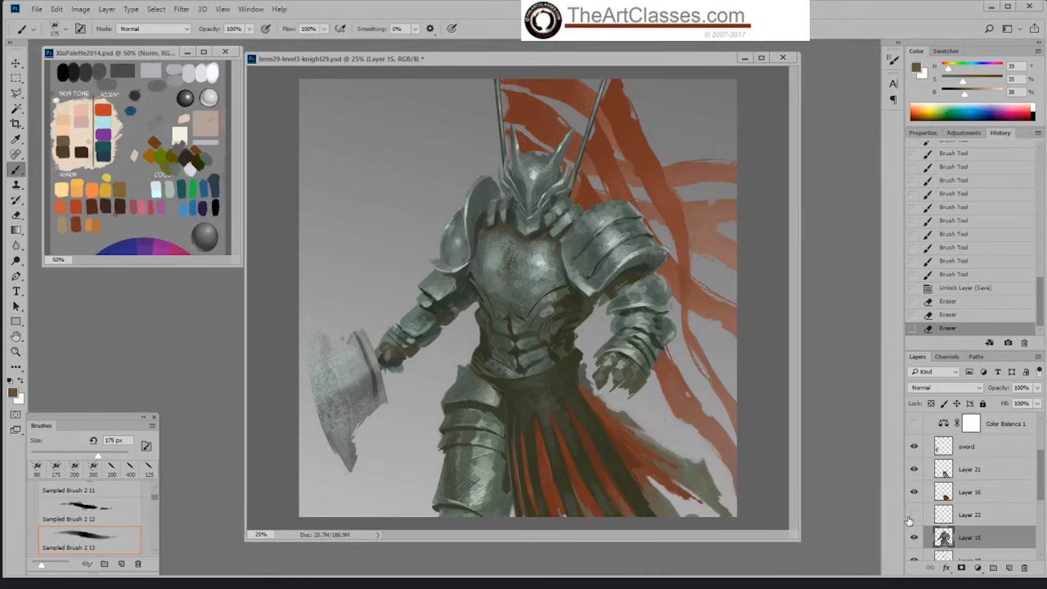
{"action": "left_click", "coordinate": [914, 515]}
{"action": "left_click_drag", "start_coordinate": [1039, 479], "coordinate": [1035, 503]}
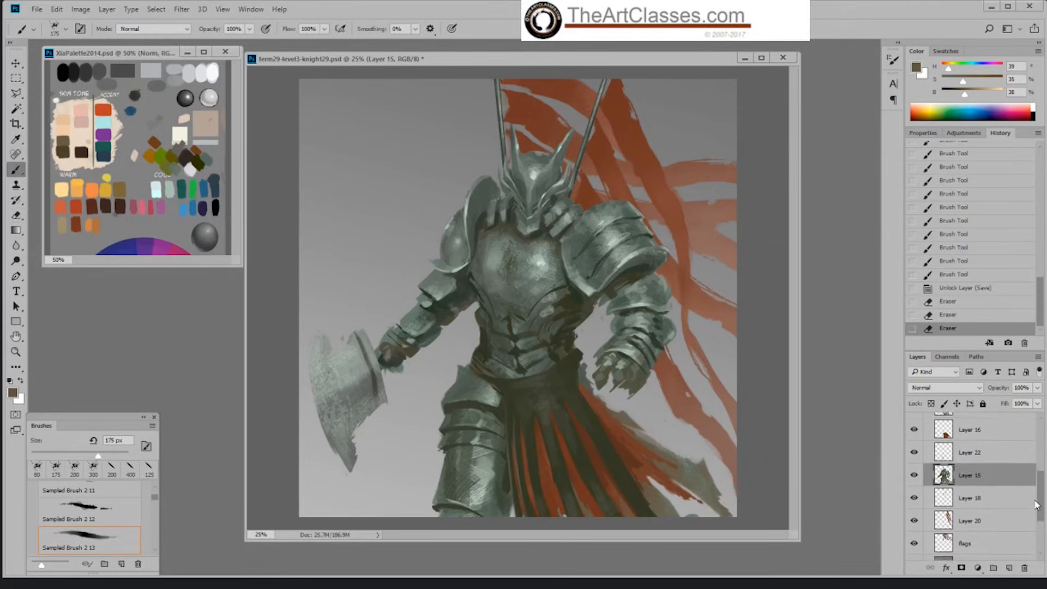
{"action": "left_click", "coordinate": [974, 505]}
{"action": "left_click", "coordinate": [913, 505]}
{"action": "left_click", "coordinate": [913, 505]}
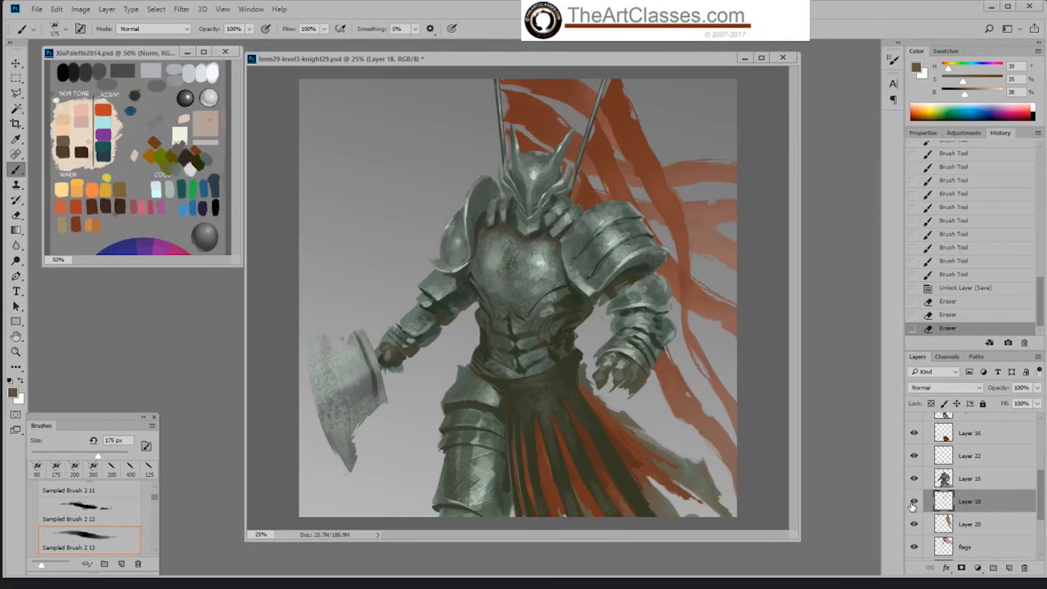
Step: Block in a grey-brown cloth behind the axe-side thigh on Layer 18 with the Hard Palette Left brush at 150 px
{"action": "left_click", "coordinate": [696, 467], "text": "alt"}
{"action": "right_click", "coordinate": [448, 428]}
{"action": "left_click", "coordinate": [572, 507]}
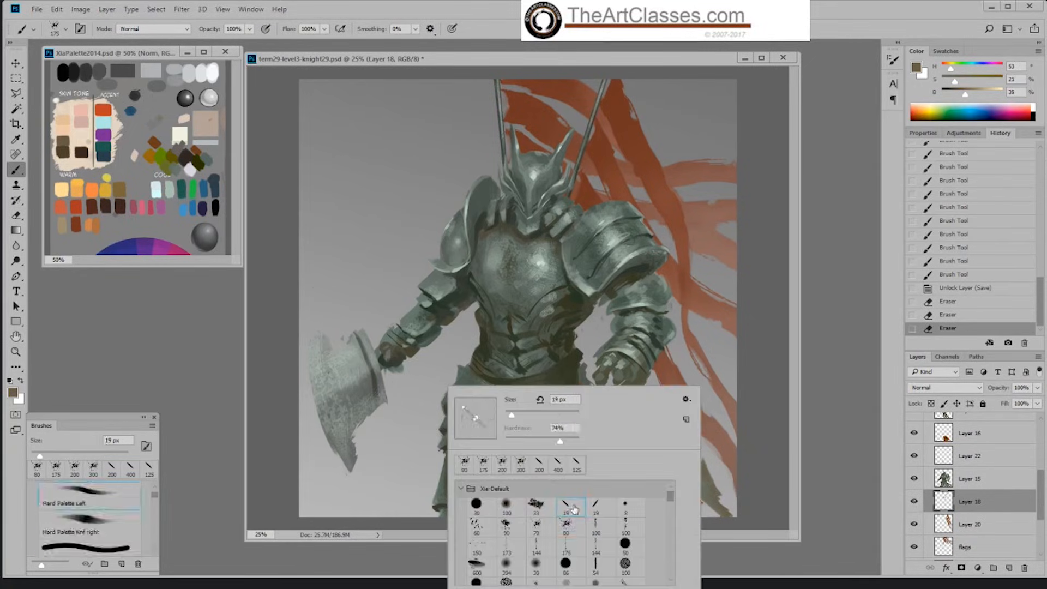
{"action": "left_click", "coordinate": [443, 416]}
{"action": "key", "text": "bracketright"}
{"action": "key", "text": "bracketright"}
{"action": "key", "text": "bracketright"}
{"action": "key", "text": "bracketright"}
{"action": "key", "text": "bracketright"}
{"action": "key", "text": "bracketright"}
{"action": "key", "text": "bracketright"}
{"action": "key", "text": "bracketright"}
{"action": "key", "text": "bracketright"}
{"action": "key", "text": "bracketright"}
{"action": "key", "text": "bracketright"}
{"action": "key", "text": "bracketright"}
{"action": "key", "text": "bracketright"}
{"action": "key", "text": "bracketright"}
{"action": "mouse_move", "coordinate": [448, 414]}
{"action": "left_mouse_down"}
{"action": "mouse_move", "coordinate": [406, 484]}
{"action": "mouse_move", "coordinate": [431, 463]}
{"action": "mouse_move", "coordinate": [408, 473]}
{"action": "mouse_move", "coordinate": [444, 450]}
{"action": "mouse_move", "coordinate": [401, 525]}
{"action": "left_mouse_up"}
{"action": "left_click_drag", "start_coordinate": [429, 483], "coordinate": [424, 509]}
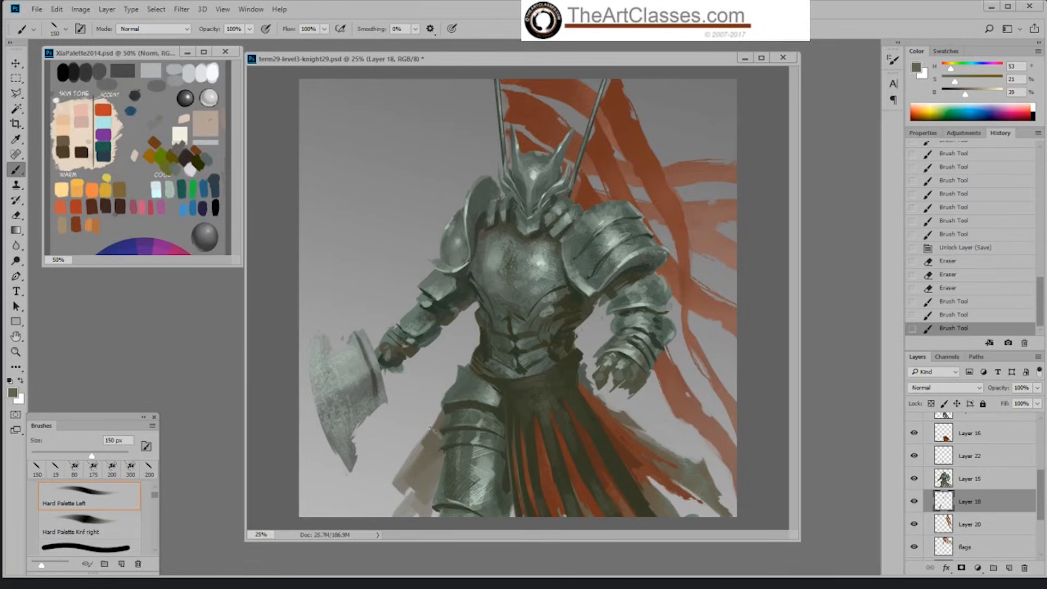
Step: Widen the grey-brown cloth outward toward the axe and fill its gaps with a sampled browner tone
{"action": "left_click_drag", "start_coordinate": [440, 416], "coordinate": [393, 465]}
{"action": "mouse_move", "coordinate": [443, 406]}
{"action": "left_mouse_down"}
{"action": "mouse_move", "coordinate": [413, 433]}
{"action": "mouse_move", "coordinate": [427, 425]}
{"action": "mouse_move", "coordinate": [379, 499]}
{"action": "mouse_move", "coordinate": [427, 492]}
{"action": "mouse_move", "coordinate": [426, 525]}
{"action": "left_mouse_up"}
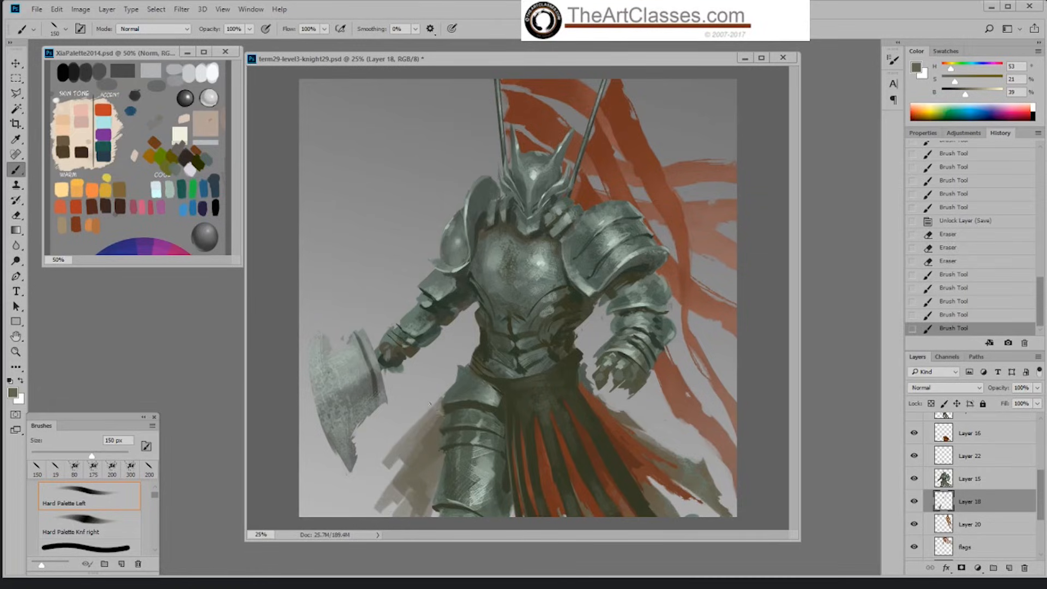
{"action": "left_click_drag", "start_coordinate": [430, 404], "coordinate": [443, 418]}
{"action": "mouse_move", "coordinate": [435, 470]}
{"action": "left_mouse_down"}
{"action": "mouse_move", "coordinate": [410, 484]}
{"action": "mouse_move", "coordinate": [417, 451]}
{"action": "mouse_move", "coordinate": [370, 517]}
{"action": "left_mouse_up"}
{"action": "mouse_move", "coordinate": [389, 464]}
{"action": "left_mouse_down"}
{"action": "mouse_move", "coordinate": [459, 375]}
{"action": "mouse_move", "coordinate": [433, 425]}
{"action": "mouse_move", "coordinate": [383, 471]}
{"action": "mouse_move", "coordinate": [404, 512]}
{"action": "mouse_move", "coordinate": [439, 497]}
{"action": "left_mouse_up"}
{"action": "left_click", "coordinate": [623, 419], "text": "alt"}
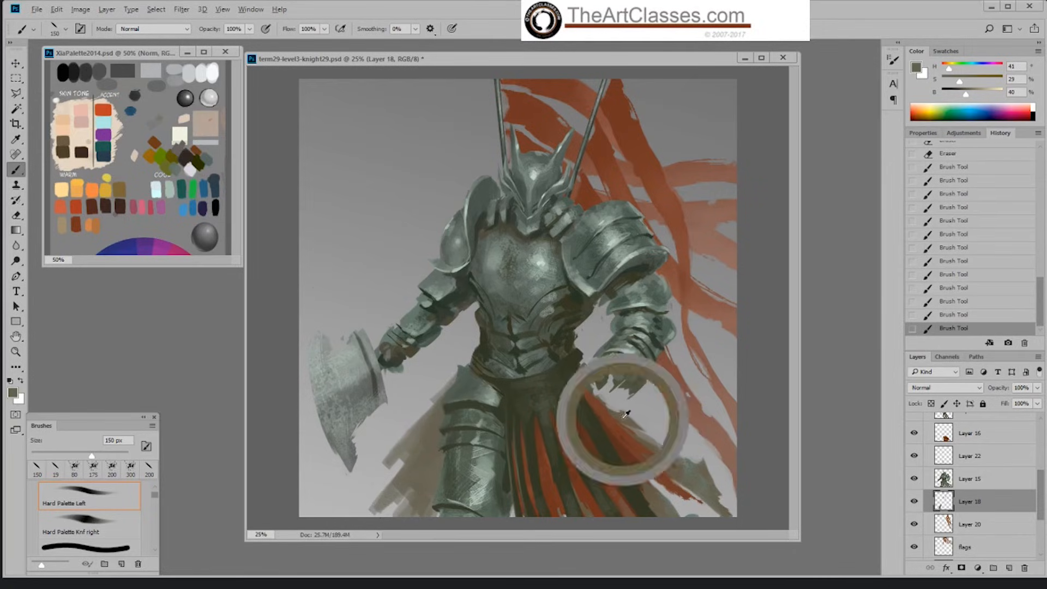
{"action": "left_click_drag", "start_coordinate": [443, 421], "coordinate": [438, 450]}
Step: Paint texture over the lower part of the grey-brown cloth with Sampled Brush 2 13 at 500 px
{"action": "right_click", "coordinate": [446, 448]}
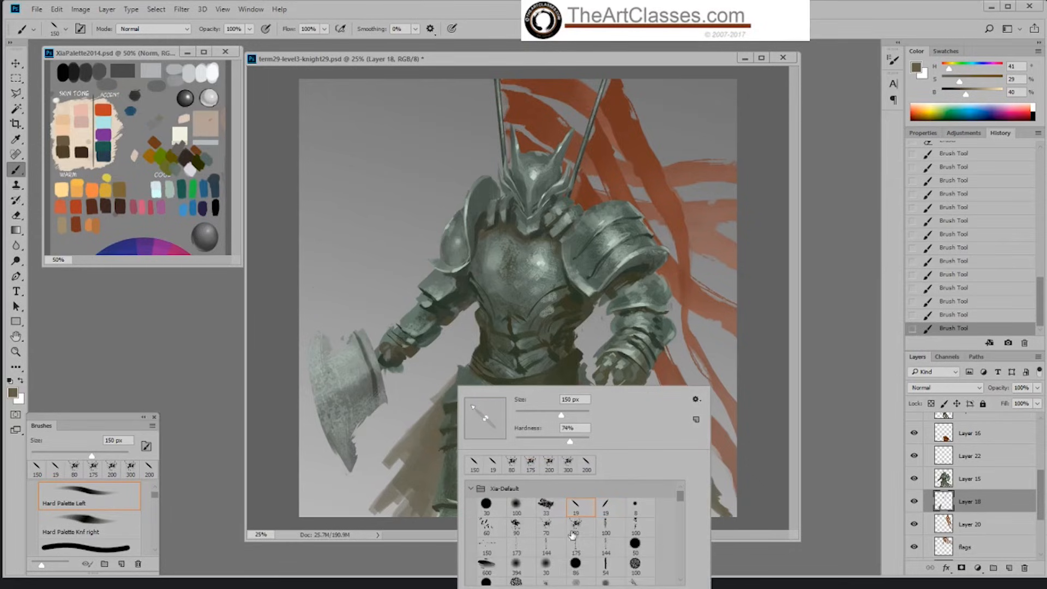
{"action": "left_click", "coordinate": [571, 526]}
{"action": "left_click", "coordinate": [753, 394]}
{"action": "key", "text": "bracketright"}
{"action": "key", "text": "bracketright"}
{"action": "key", "text": "bracketright"}
{"action": "key", "text": "bracketright"}
{"action": "key", "text": "bracketright"}
{"action": "key", "text": "bracketright"}
{"action": "key", "text": "bracketright"}
{"action": "key", "text": "bracketright"}
{"action": "key", "text": "bracketright"}
{"action": "key", "text": "bracketright"}
{"action": "left_click_drag", "start_coordinate": [451, 485], "coordinate": [495, 502]}
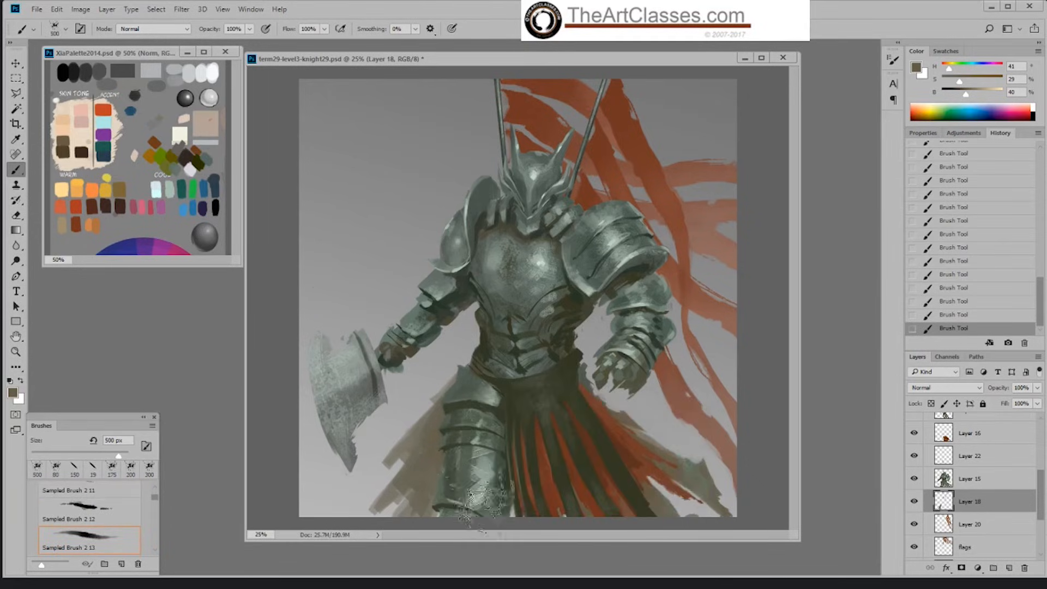
Step: Roughen the cloth's outer edge from the hip downward with the textured brush at 200 px, then at 400 px
{"action": "key", "text": "bracketleft"}
{"action": "key", "text": "bracketleft"}
{"action": "key", "text": "bracketleft"}
{"action": "key", "text": "bracketleft"}
{"action": "left_click_drag", "start_coordinate": [457, 386], "coordinate": [401, 443]}
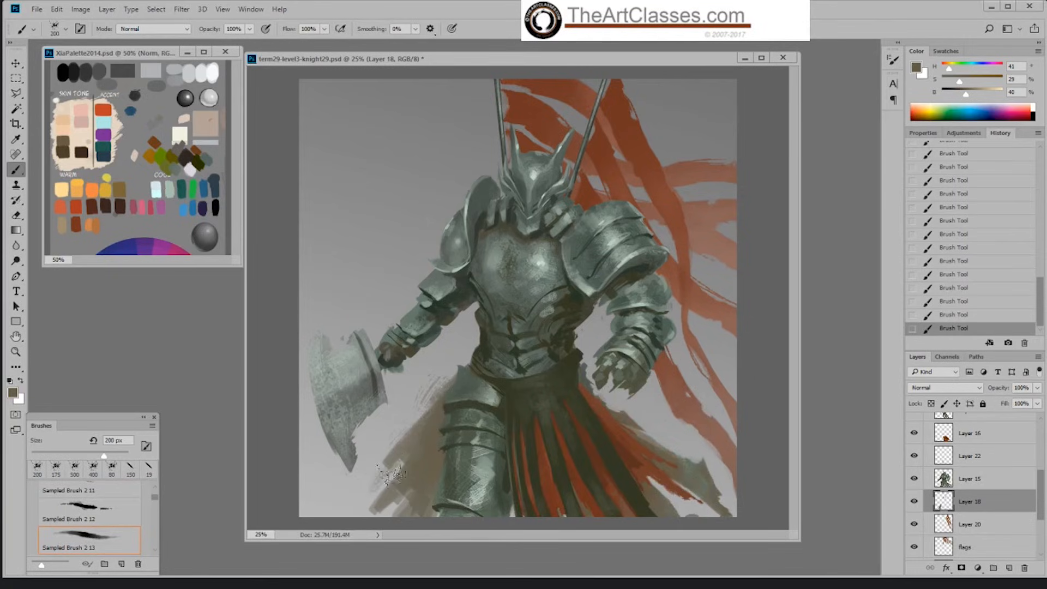
{"action": "key", "text": "bracketright"}
{"action": "key", "text": "bracketright"}
{"action": "key", "text": "bracketright"}
{"action": "mouse_move", "coordinate": [406, 476]}
{"action": "left_mouse_down"}
{"action": "mouse_move", "coordinate": [381, 507]}
{"action": "mouse_move", "coordinate": [376, 483]}
{"action": "mouse_move", "coordinate": [358, 480]}
{"action": "mouse_move", "coordinate": [381, 464]}
{"action": "mouse_move", "coordinate": [367, 475]}
{"action": "mouse_move", "coordinate": [441, 370]}
{"action": "mouse_move", "coordinate": [449, 377]}
{"action": "mouse_move", "coordinate": [376, 463]}
{"action": "left_mouse_up"}
Step: Erase stray texture along the outer edge of the grey-brown cloth with the 80 px textured eraser
{"action": "key", "text": "e"}
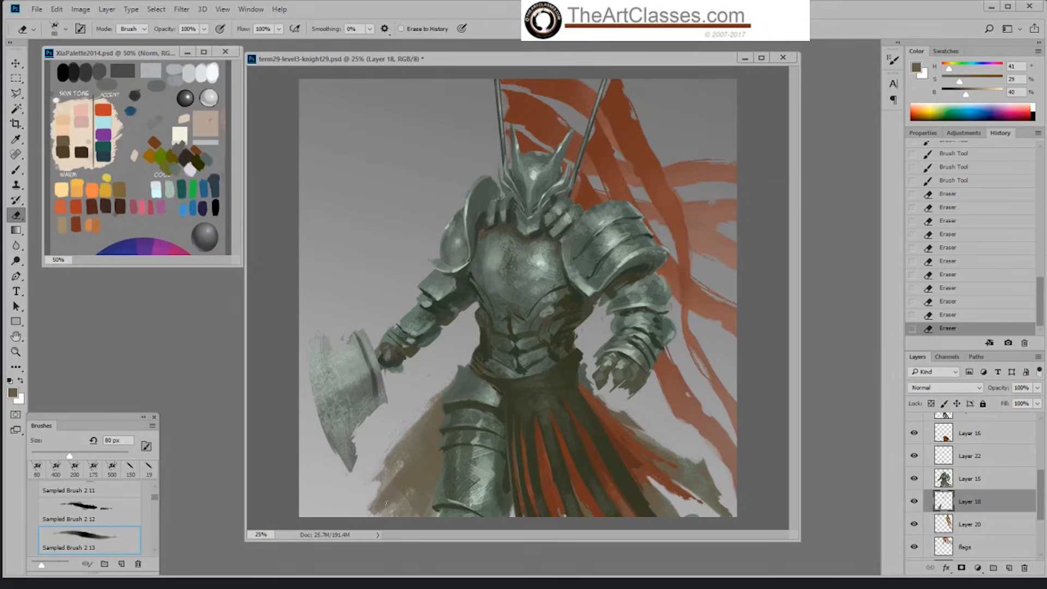
{"action": "left_click_drag", "start_coordinate": [384, 520], "coordinate": [404, 480]}
{"action": "left_click_drag", "start_coordinate": [393, 491], "coordinate": [414, 459]}
{"action": "left_click_drag", "start_coordinate": [440, 384], "coordinate": [387, 458]}
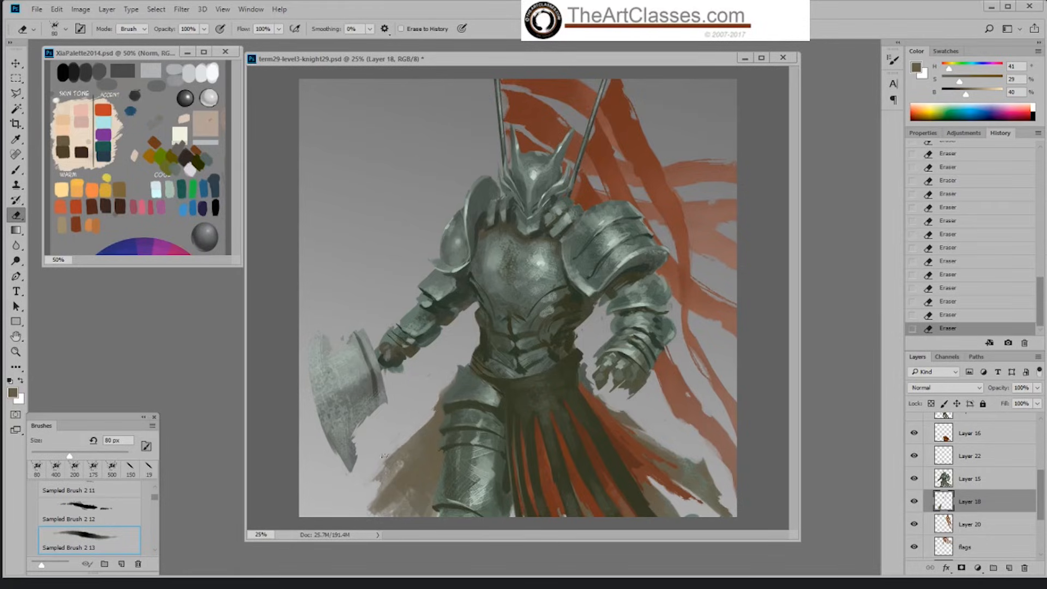
Step: Fray the cloth's outer edge with the Sampled Brush 2 11 eraser, reducing it from 90 px to 32 px
{"action": "right_click", "coordinate": [436, 489]}
{"action": "left_click", "coordinate": [479, 525]}
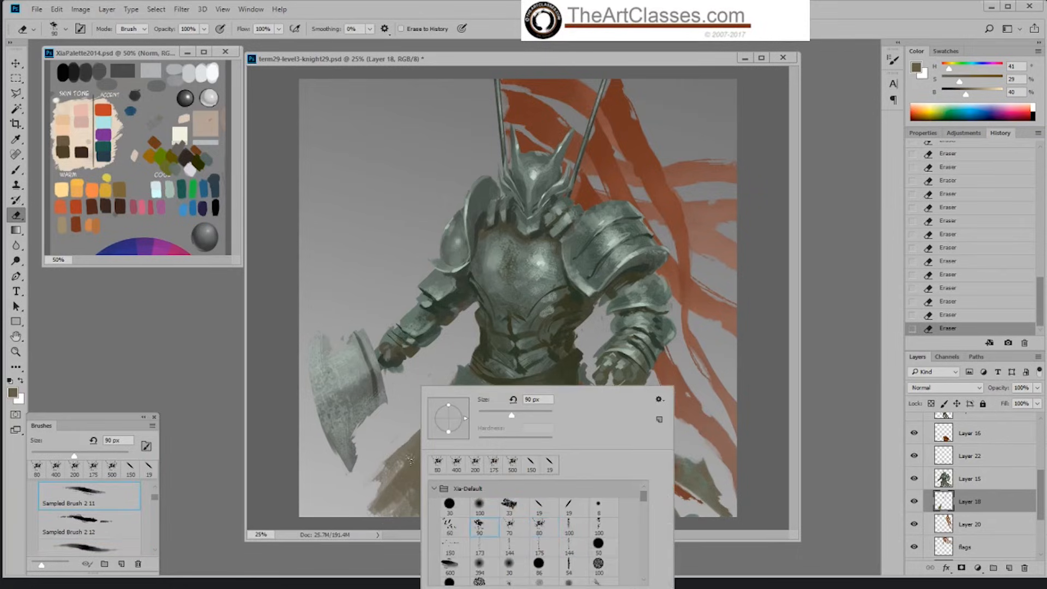
{"action": "left_click", "coordinate": [375, 466]}
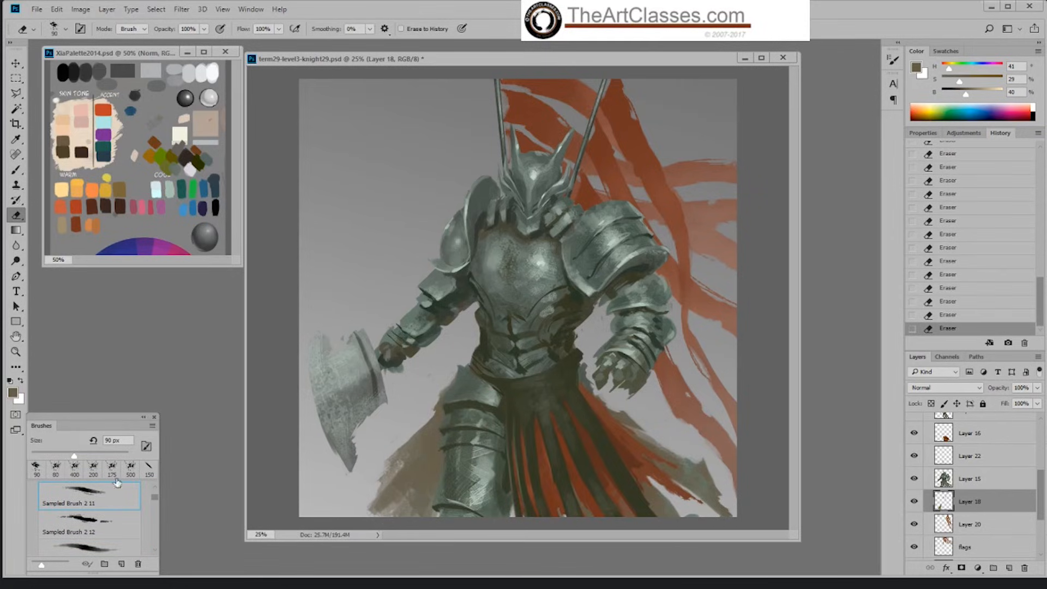
{"action": "left_click_drag", "start_coordinate": [74, 456], "coordinate": [46, 456]}
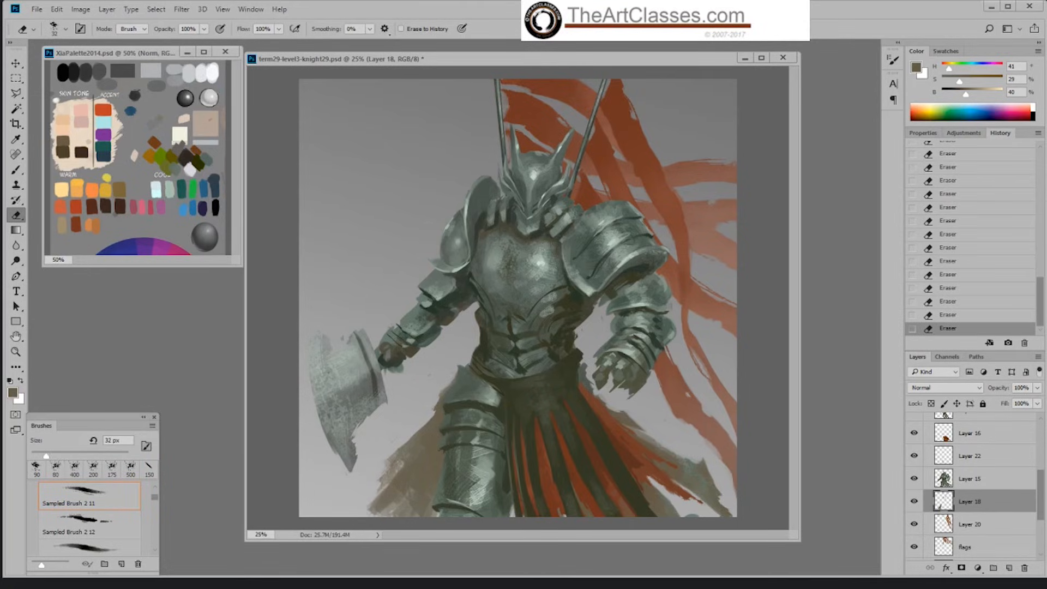
{"action": "mouse_move", "coordinate": [383, 486]}
{"action": "left_mouse_down"}
{"action": "mouse_move", "coordinate": [395, 478]}
{"action": "mouse_move", "coordinate": [389, 487]}
{"action": "left_mouse_up"}
Step: Paint thin tattered strands along the grey-brown cloth's outer edge with the textured brush at 50 px
{"action": "key", "text": "b"}
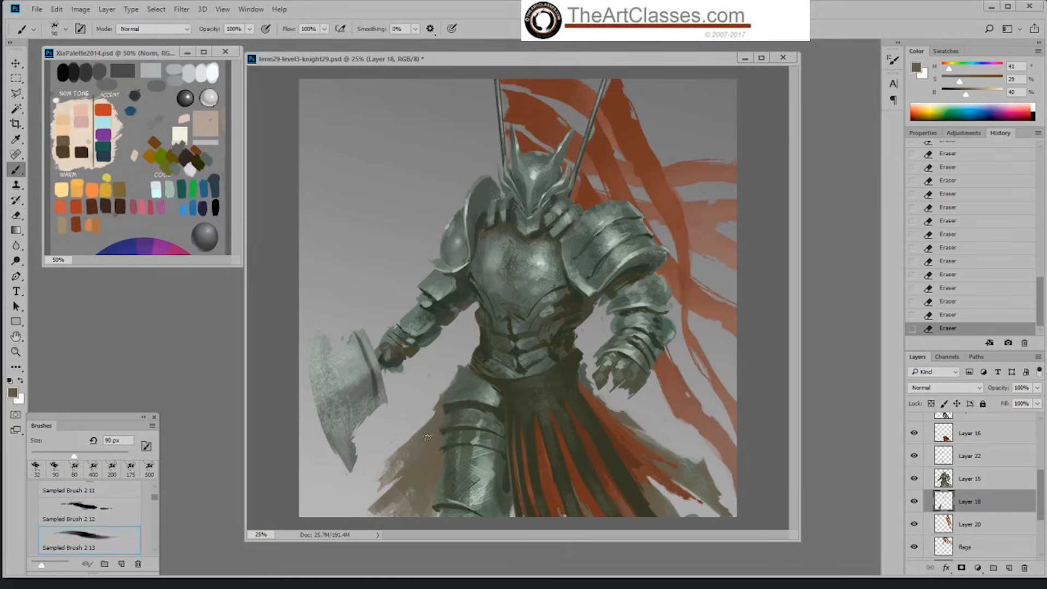
{"action": "key", "text": "bracketleft"}
{"action": "key", "text": "bracketleft"}
{"action": "left_click", "coordinate": [393, 449], "text": "alt"}
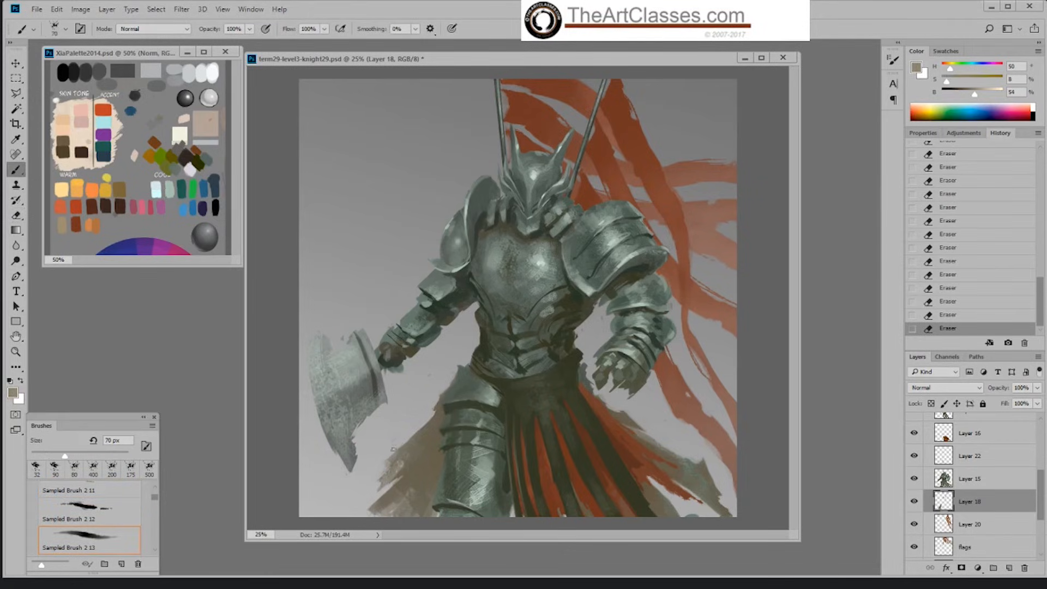
{"action": "key", "text": "bracketleft"}
{"action": "key", "text": "bracketleft"}
{"action": "mouse_move", "coordinate": [385, 447]}
{"action": "left_mouse_down"}
{"action": "mouse_move", "coordinate": [438, 411]}
{"action": "mouse_move", "coordinate": [369, 461]}
{"action": "mouse_move", "coordinate": [371, 506]}
{"action": "left_mouse_up"}
{"action": "left_click", "coordinate": [440, 419], "text": "alt"}
{"action": "left_click", "coordinate": [424, 437], "text": "alt"}
{"action": "left_click_drag", "start_coordinate": [390, 472], "coordinate": [375, 495]}
{"action": "left_click", "coordinate": [444, 403], "text": "alt"}
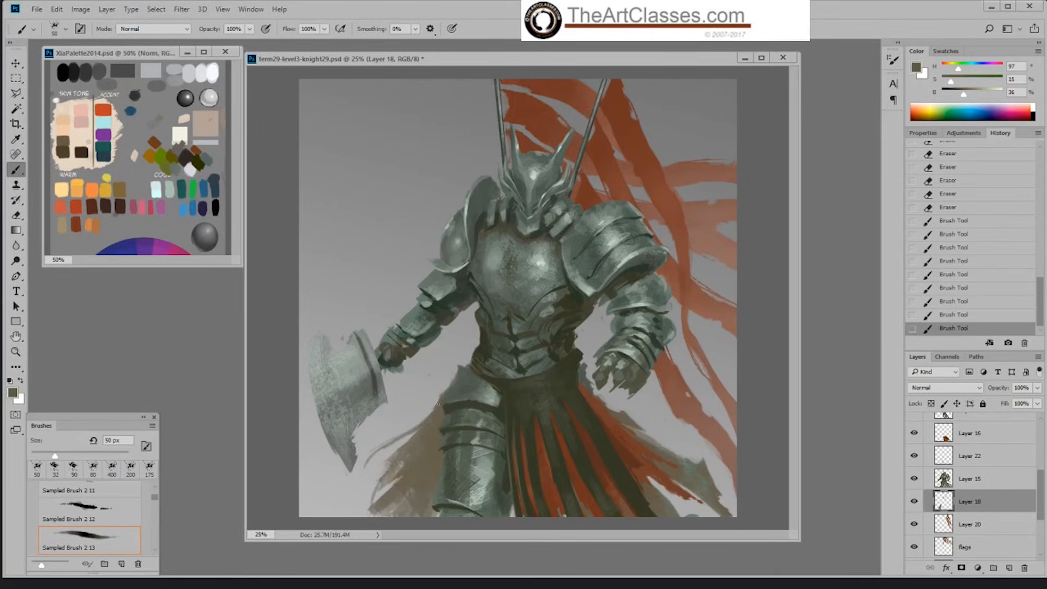
Step: Add fold strokes from the hip to the lower hem of the grey-brown cloth using sampled tones
{"action": "left_click_drag", "start_coordinate": [439, 404], "coordinate": [407, 433]}
{"action": "left_click", "coordinate": [405, 491], "text": "alt"}
{"action": "left_click_drag", "start_coordinate": [396, 498], "coordinate": [386, 514]}
{"action": "left_click", "coordinate": [418, 474], "text": "alt"}
{"action": "left_click_drag", "start_coordinate": [412, 479], "coordinate": [397, 508]}
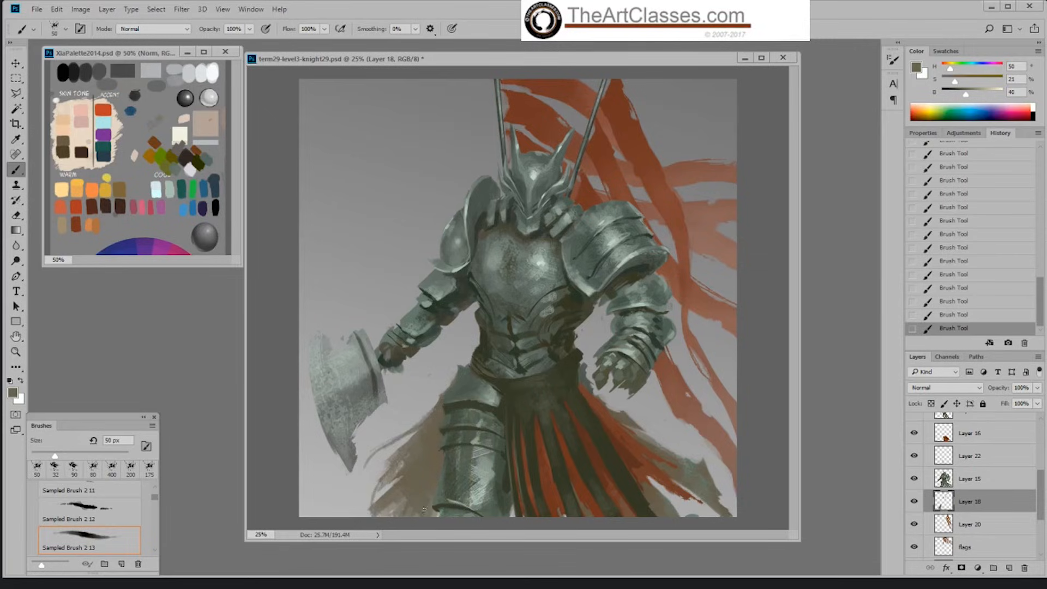
Step: Raise the brown's saturation and shade the cloth beside the thigh armour with the textured brush at 175 px
{"action": "mouse_move", "coordinate": [955, 82]}
{"action": "left_mouse_down"}
{"action": "mouse_move", "coordinate": [963, 95]}
{"action": "mouse_move", "coordinate": [971, 82]}
{"action": "left_mouse_up"}
{"action": "key", "text": "bracketright"}
{"action": "key", "text": "bracketright"}
{"action": "key", "text": "bracketright"}
{"action": "key", "text": "bracketright"}
{"action": "key", "text": "bracketright"}
{"action": "key", "text": "bracketright"}
{"action": "key", "text": "bracketright"}
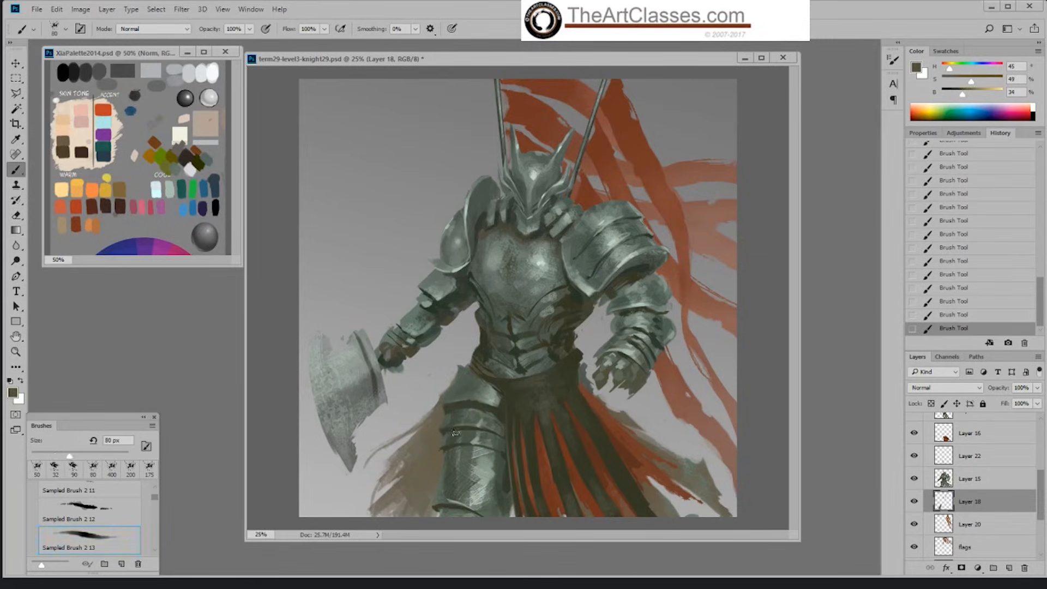
{"action": "key", "text": "bracketright"}
{"action": "mouse_move", "coordinate": [447, 417]}
{"action": "left_mouse_down"}
{"action": "mouse_move", "coordinate": [446, 465]}
{"action": "mouse_move", "coordinate": [451, 408]}
{"action": "mouse_move", "coordinate": [416, 469]}
{"action": "mouse_move", "coordinate": [433, 447]}
{"action": "mouse_move", "coordinate": [456, 474]}
{"action": "mouse_move", "coordinate": [446, 453]}
{"action": "mouse_move", "coordinate": [423, 498]}
{"action": "left_mouse_up"}
{"action": "key", "text": "bracketright"}
{"action": "key", "text": "bracketright"}
{"action": "key", "text": "bracketleft"}
{"action": "key", "text": "bracketleft"}
{"action": "mouse_move", "coordinate": [447, 457]}
{"action": "left_mouse_down"}
{"action": "mouse_move", "coordinate": [426, 506]}
{"action": "mouse_move", "coordinate": [437, 472]}
{"action": "left_mouse_up"}
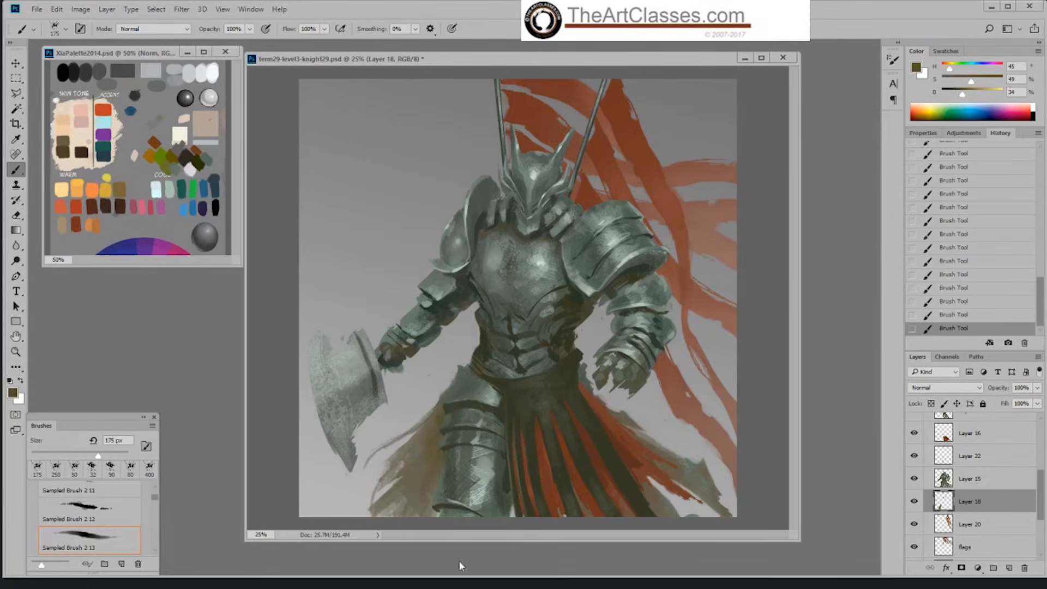
Step: Add light tan strands to the cloth's outer edge with the Hard Palette Knf right brush at 50 px
{"action": "left_click", "coordinate": [416, 481], "text": "alt"}
{"action": "right_click", "coordinate": [429, 455]}
{"action": "left_click", "coordinate": [579, 511]}
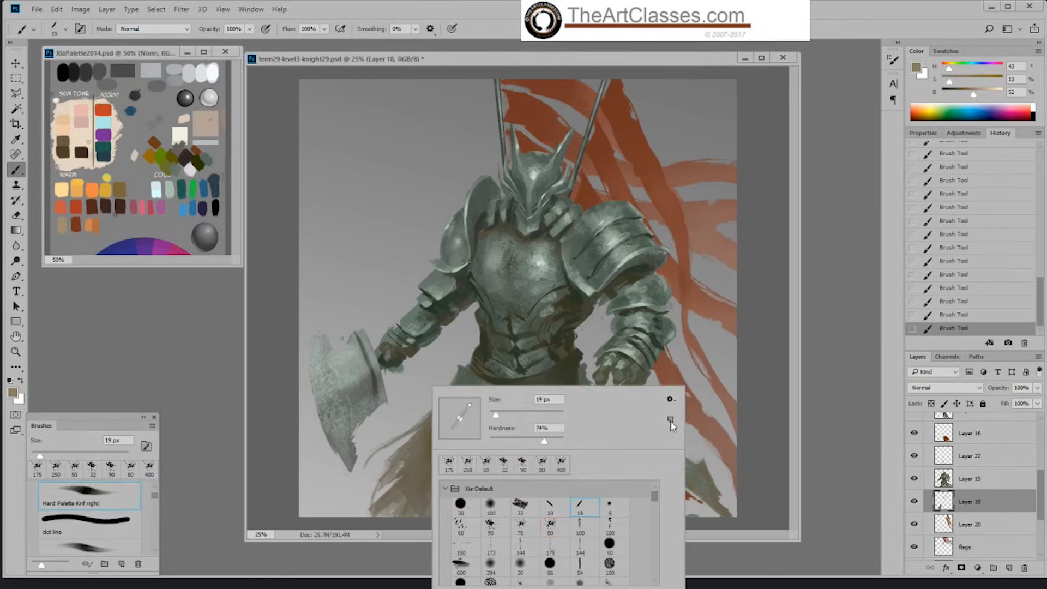
{"action": "left_click", "coordinate": [766, 339]}
{"action": "key", "text": "bracketright"}
{"action": "key", "text": "bracketright"}
{"action": "key", "text": "bracketright"}
{"action": "key", "text": "bracketright"}
{"action": "key", "text": "bracketright"}
{"action": "key", "text": "bracketright"}
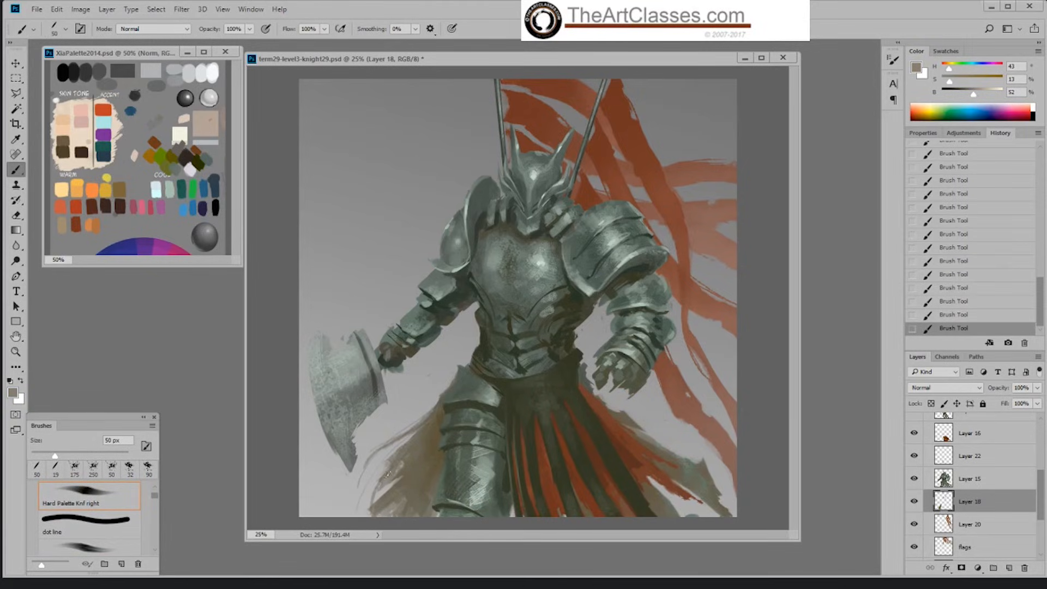
Step: Texture the lower cloth beside the leg with a sampled dark olive, using Sampled Brush 2 13 at 300 px
{"action": "left_click", "coordinate": [473, 405], "text": "alt"}
{"action": "right_click", "coordinate": [474, 397]}
{"action": "left_click", "coordinate": [589, 527]}
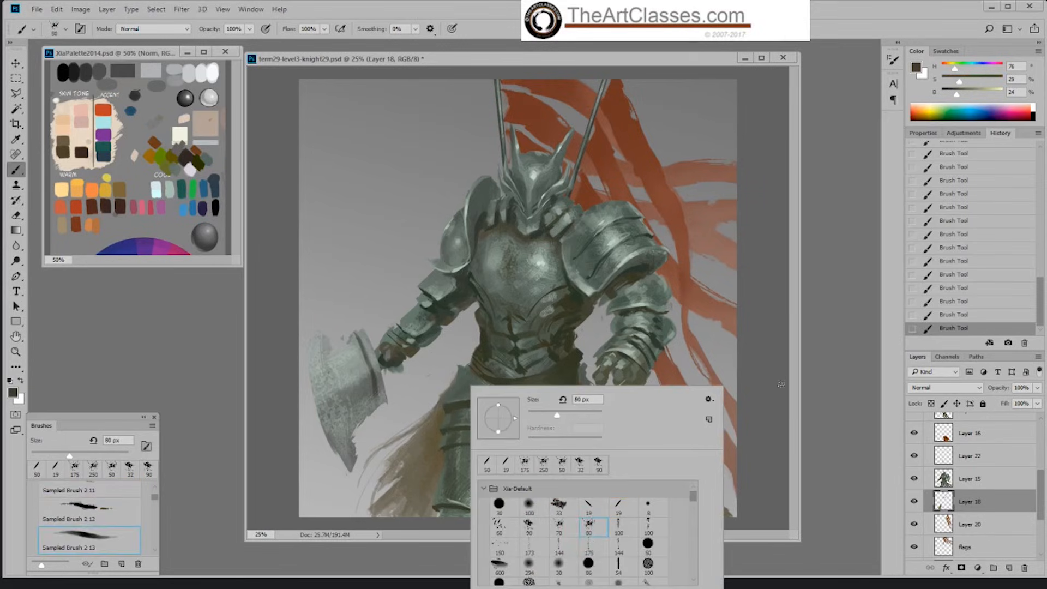
{"action": "left_click", "coordinate": [781, 384]}
{"action": "key", "text": "bracketright"}
{"action": "key", "text": "bracketright"}
{"action": "key", "text": "bracketright"}
{"action": "key", "text": "bracketright"}
{"action": "key", "text": "bracketright"}
{"action": "key", "text": "bracketright"}
{"action": "key", "text": "bracketright"}
{"action": "key", "text": "bracketright"}
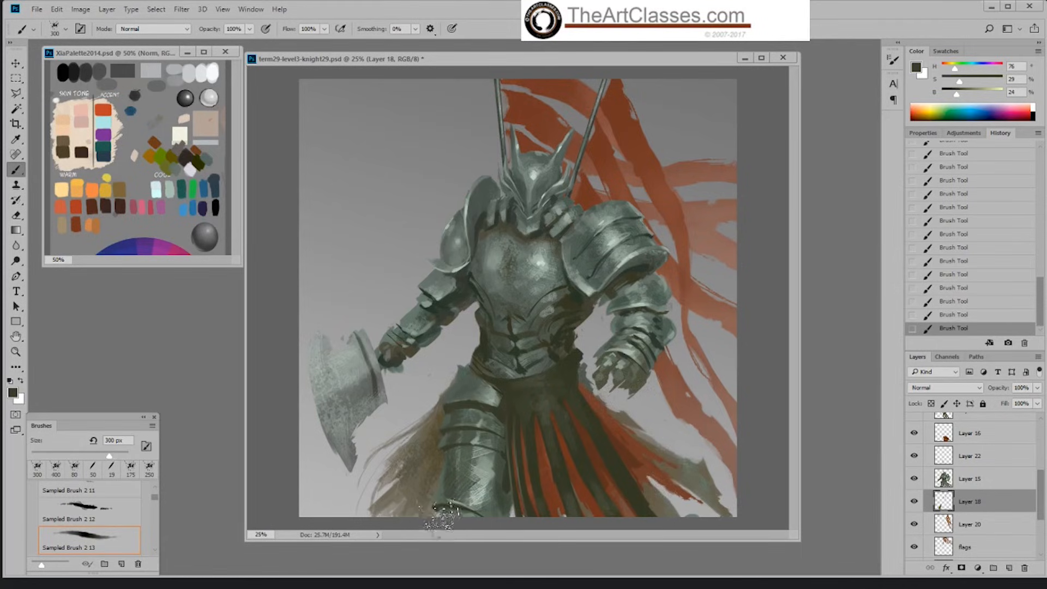
Step: Paint a dark strap down the axe-side edge of the breastplate on Layer 21 with the Hard Palette Left brush at 40 px
{"action": "left_click", "coordinate": [1007, 463]}
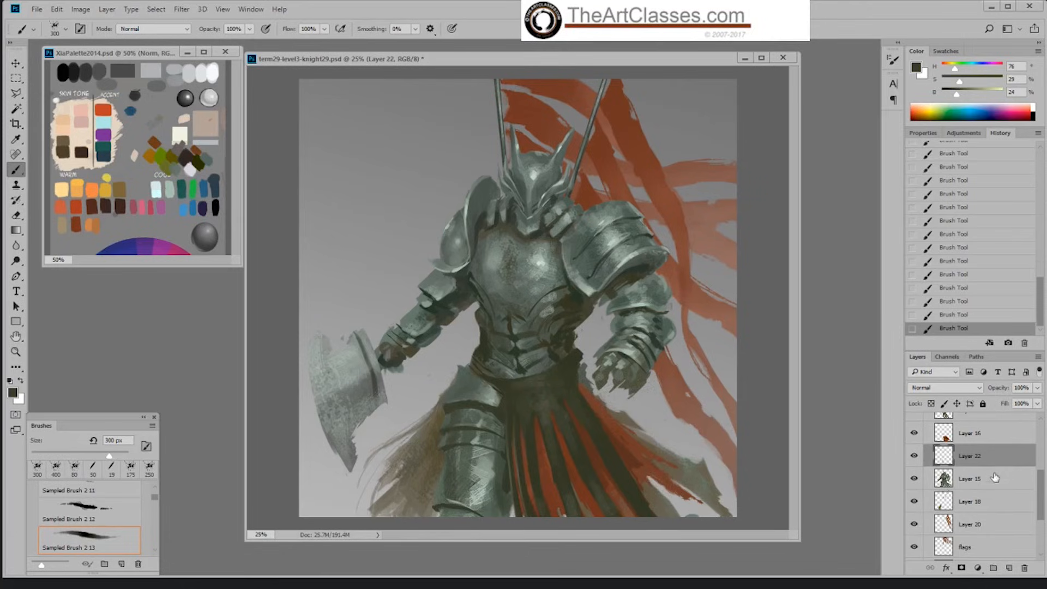
{"action": "scroll", "coordinate": [998, 469], "scroll_direction": "up", "scroll_amount": 2}
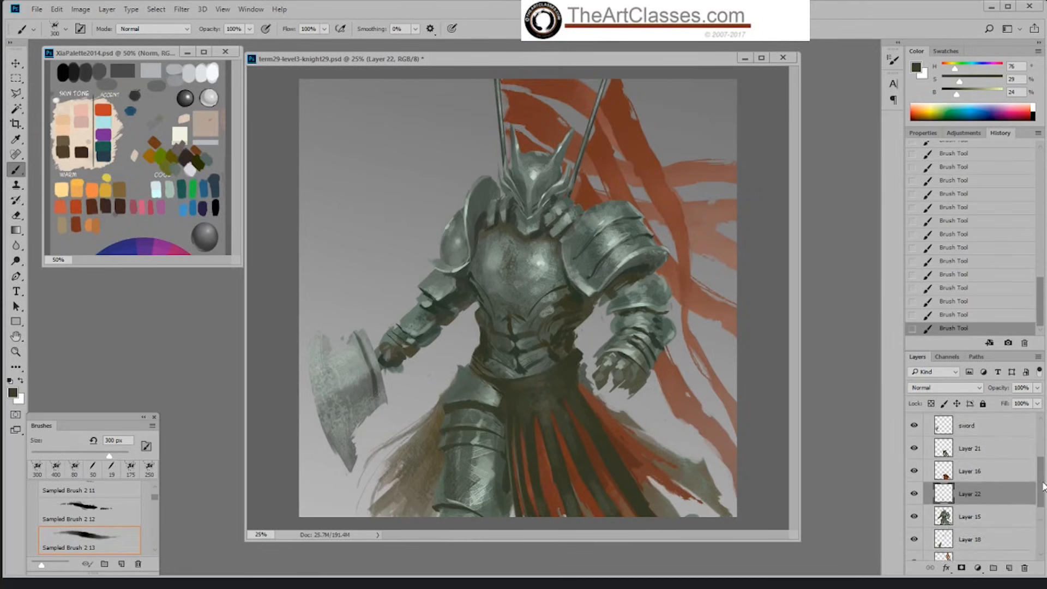
{"action": "left_click", "coordinate": [1001, 459]}
{"action": "right_click", "coordinate": [600, 345]}
{"action": "left_click", "coordinate": [724, 459]}
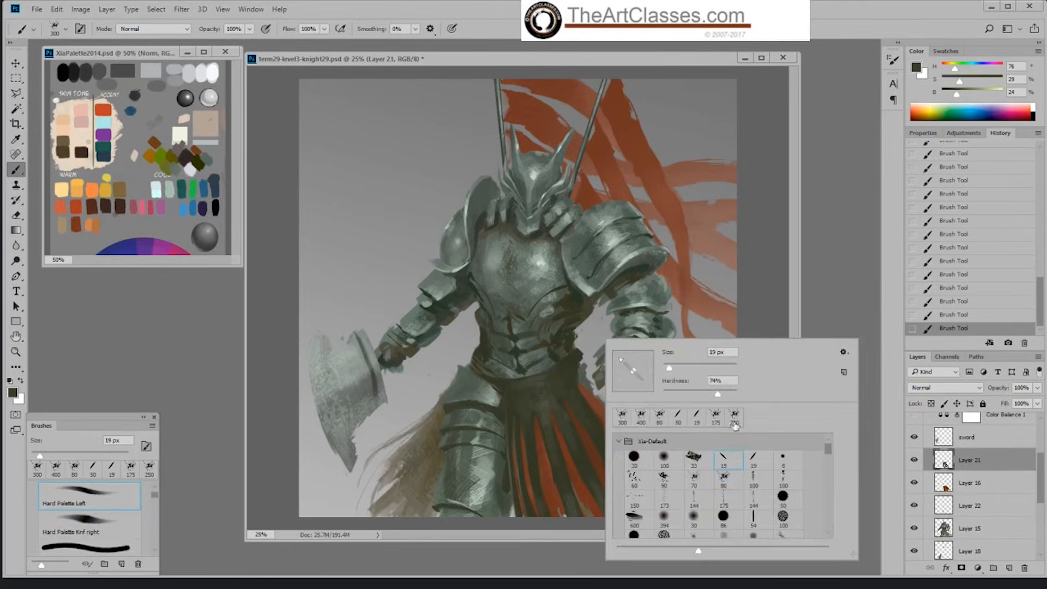
{"action": "left_click", "coordinate": [577, 360]}
{"action": "left_click", "coordinate": [570, 366], "text": "alt"}
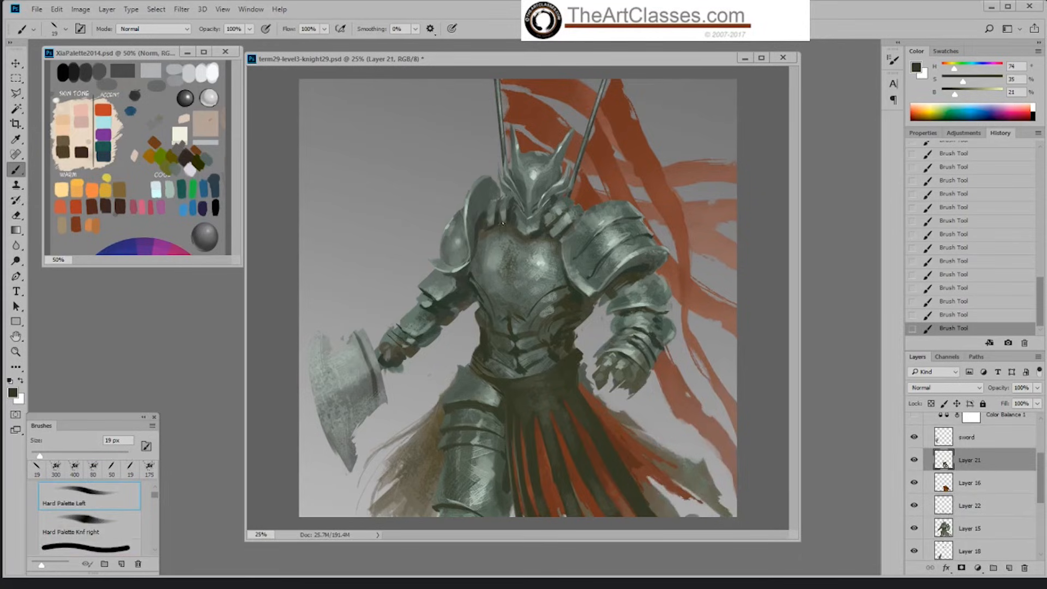
{"action": "key", "text": "bracketright"}
{"action": "key", "text": "bracketright"}
{"action": "key", "text": "bracketright"}
{"action": "key", "text": "bracketright"}
{"action": "left_click_drag", "start_coordinate": [507, 197], "coordinate": [482, 297]}
{"action": "left_click_drag", "start_coordinate": [500, 232], "coordinate": [481, 287]}
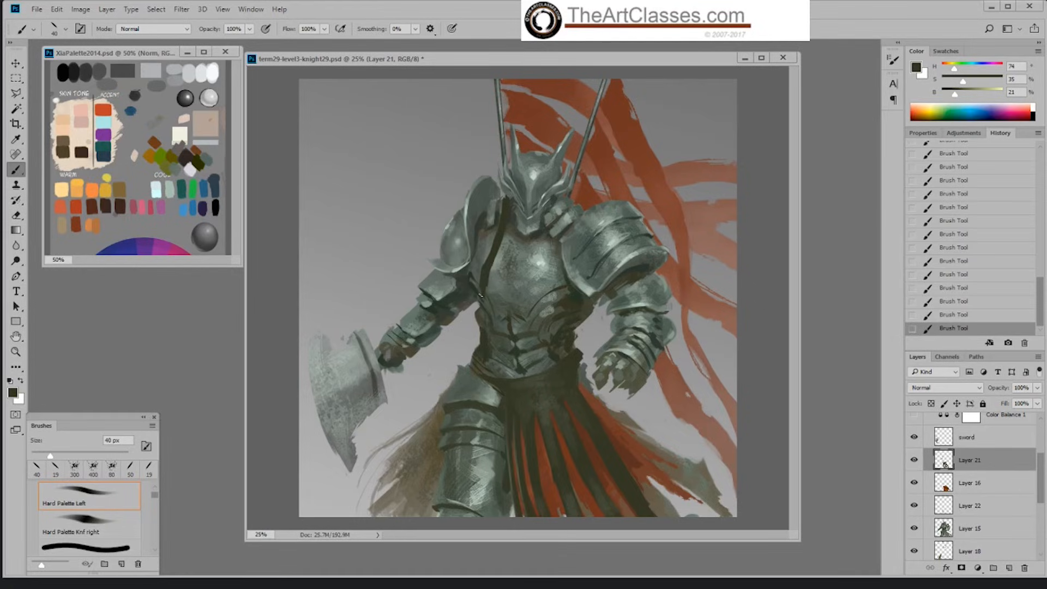
Step: Extend the axe-side strap and start a second dark strap down the breastplate with the Hard Palette Knf right brush at 50 px
{"action": "left_click_drag", "start_coordinate": [494, 240], "coordinate": [482, 267]}
{"action": "right_click", "coordinate": [546, 226]}
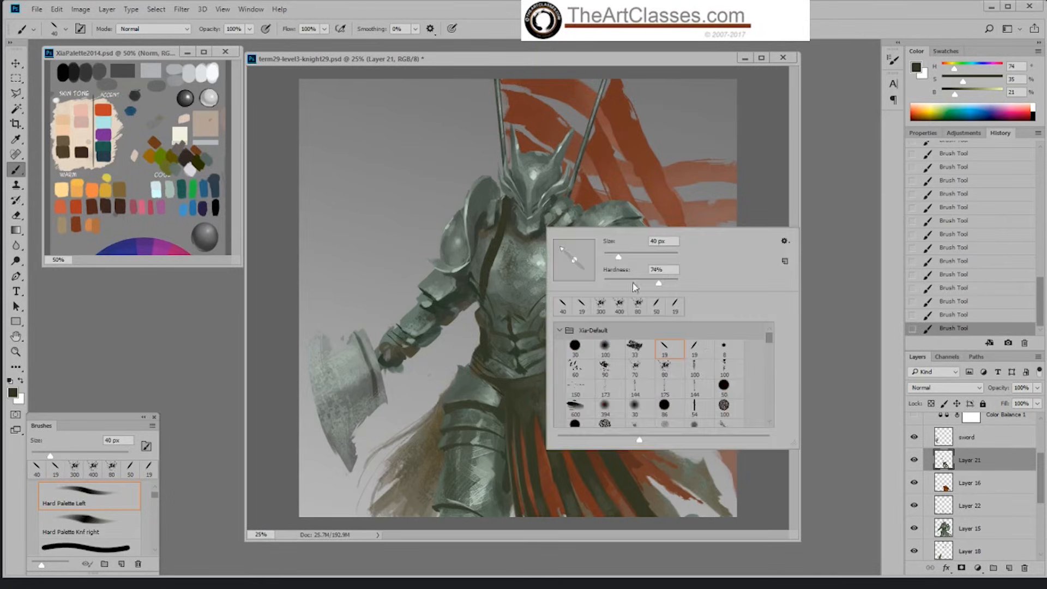
{"action": "double_click", "coordinate": [695, 343]}
{"action": "key", "text": "]"}
{"action": "key", "text": "]"}
{"action": "key", "text": "]"}
{"action": "key", "text": "]"}
{"action": "left_click_drag", "start_coordinate": [553, 204], "coordinate": [548, 273]}
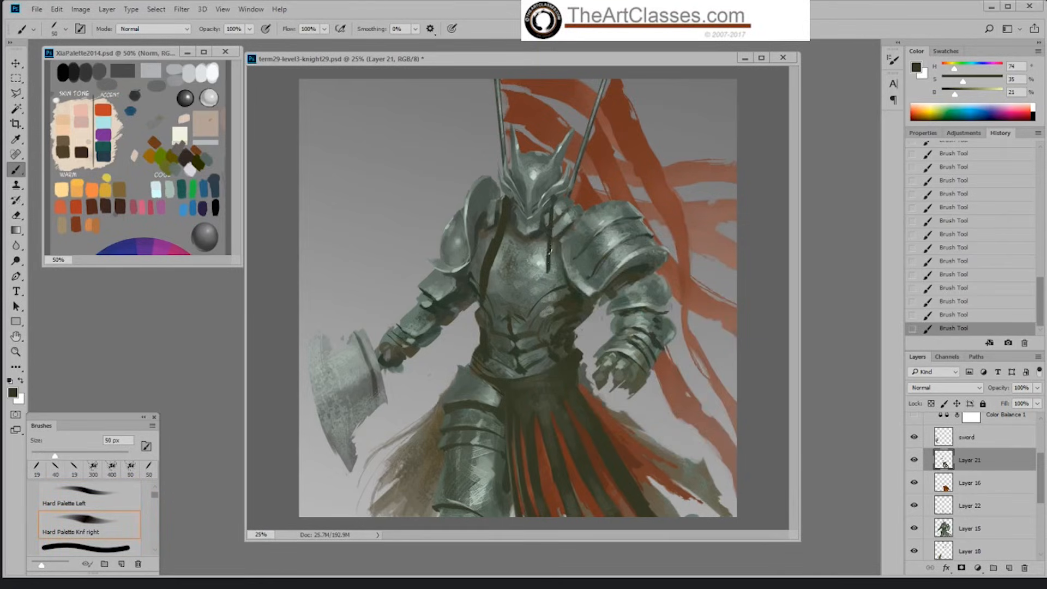
{"action": "left_click_drag", "start_coordinate": [552, 207], "coordinate": [550, 226]}
Step: Trim the second strap with the eraser, then thicken it and curve it down to the waist at 50 px
{"action": "key", "text": "e"}
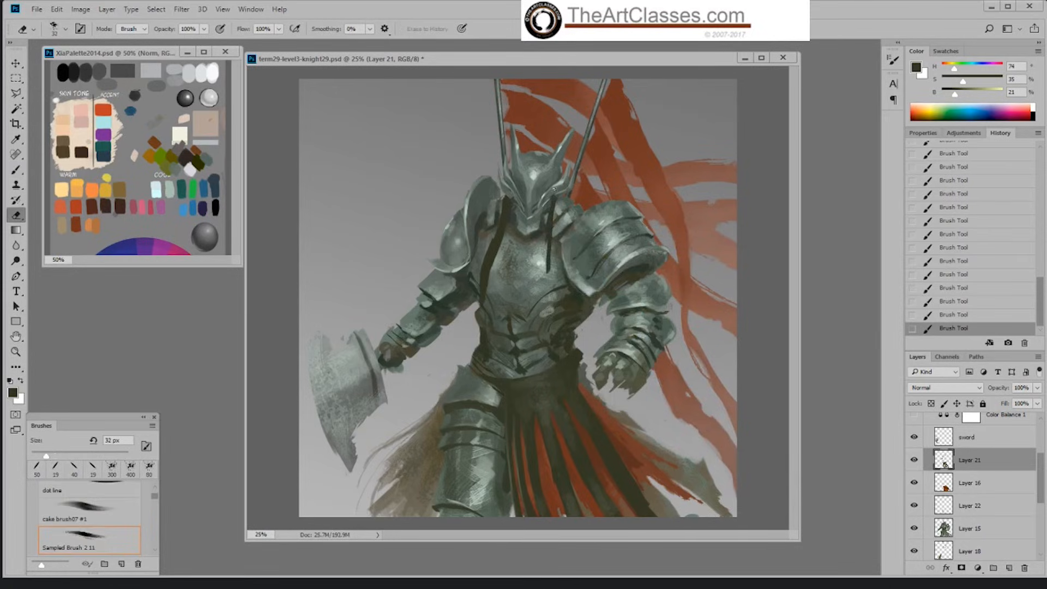
{"action": "key", "text": "b"}
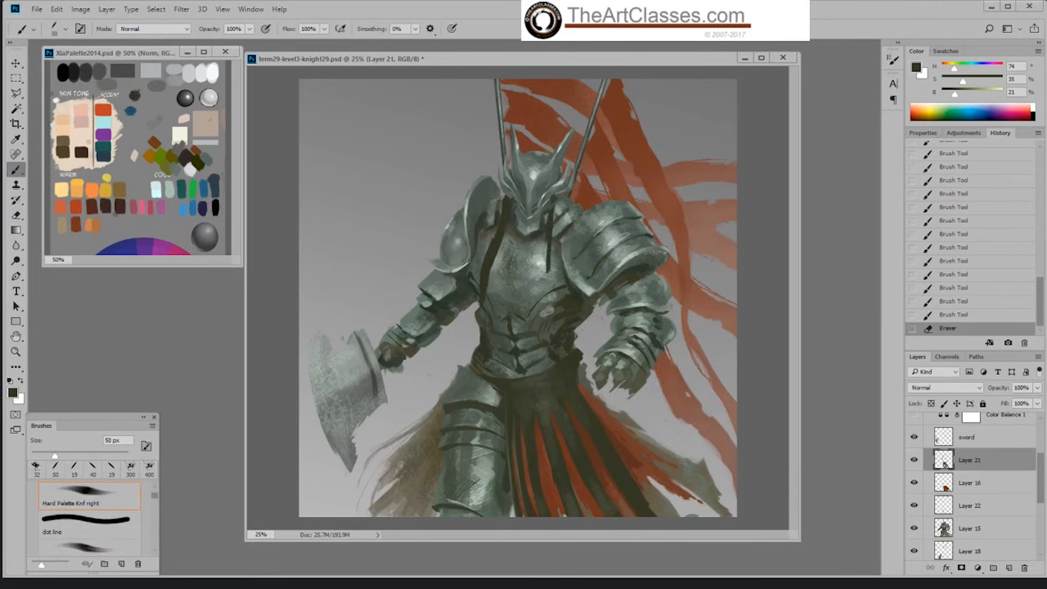
{"action": "left_click_drag", "start_coordinate": [554, 205], "coordinate": [545, 283]}
{"action": "mouse_move", "coordinate": [548, 243]}
{"action": "left_mouse_down"}
{"action": "mouse_move", "coordinate": [551, 302]}
{"action": "mouse_move", "coordinate": [546, 273]}
{"action": "mouse_move", "coordinate": [554, 313]}
{"action": "left_mouse_up"}
{"action": "mouse_move", "coordinate": [557, 275]}
{"action": "left_mouse_down"}
{"action": "mouse_move", "coordinate": [551, 300]}
{"action": "mouse_move", "coordinate": [543, 287]}
{"action": "mouse_move", "coordinate": [547, 272]}
{"action": "mouse_move", "coordinate": [565, 323]}
{"action": "left_mouse_up"}
{"action": "left_click_drag", "start_coordinate": [552, 256], "coordinate": [547, 270]}
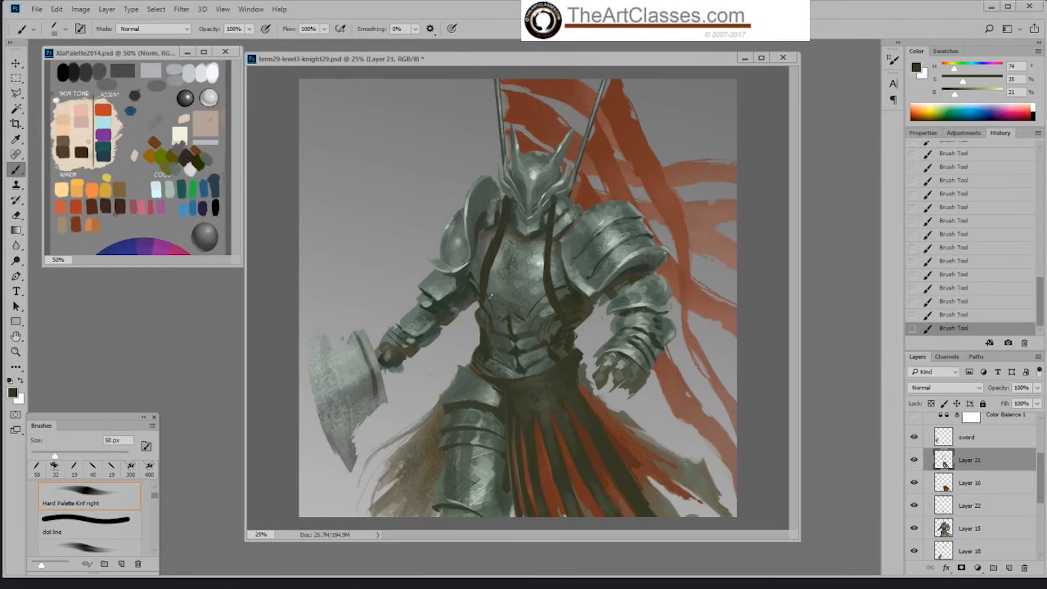
Step: Continue the axe-side strap down from the chest to the waist with the Hard Palette Left brush, redoing the first stroke
{"action": "right_click", "coordinate": [491, 296]}
{"action": "left_click", "coordinate": [614, 413]}
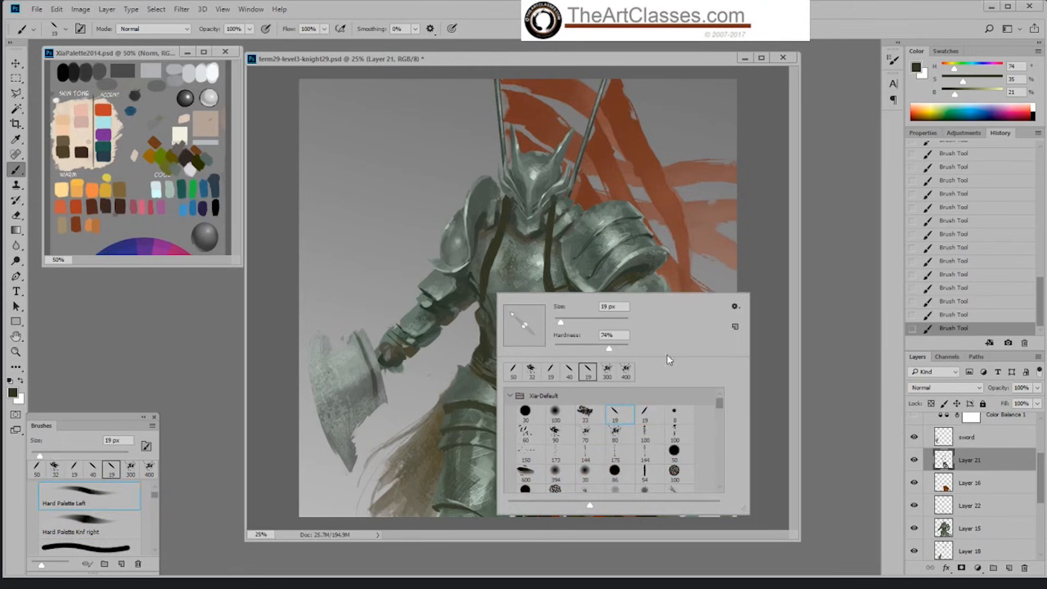
{"action": "left_click", "coordinate": [682, 247]}
{"action": "key", "text": "bracketright"}
{"action": "key", "text": "bracketright"}
{"action": "key", "text": "bracketright"}
{"action": "key", "text": "bracketright"}
{"action": "key", "text": "bracketright"}
{"action": "key", "text": "bracketright"}
{"action": "key", "text": "bracketright"}
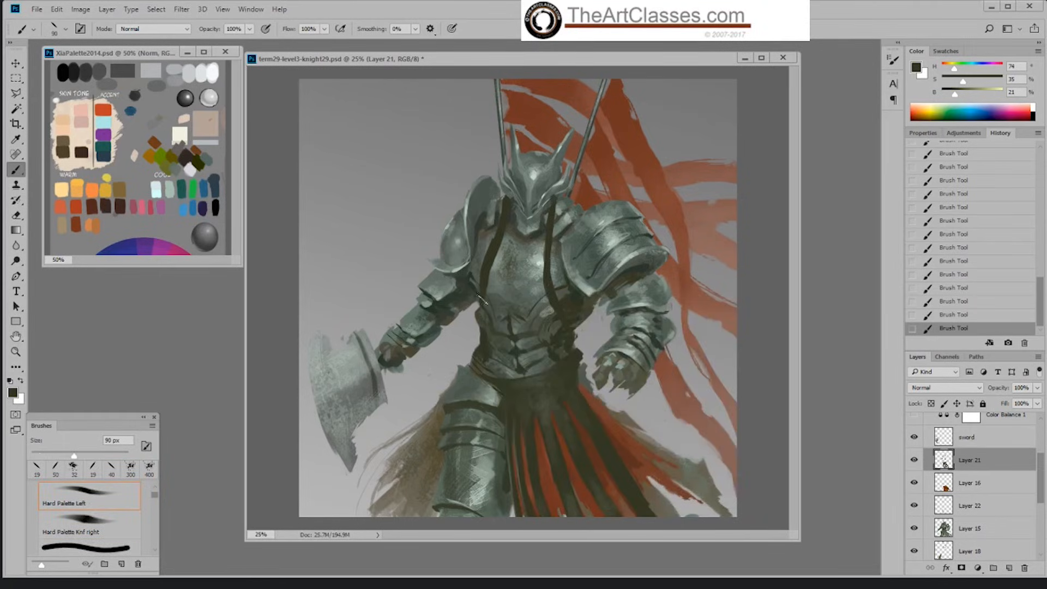
{"action": "left_click_drag", "start_coordinate": [483, 297], "coordinate": [494, 350]}
{"action": "left_click", "coordinate": [966, 316]}
{"action": "left_click_drag", "start_coordinate": [485, 293], "coordinate": [495, 336]}
Step: Paint a small dark ring at the waist below the second strap with the Hard Palette Left brush, redoing it at 30 px
{"action": "key", "text": "bracketleft"}
{"action": "key", "text": "bracketleft"}
{"action": "key", "text": "bracketleft"}
{"action": "key", "text": "bracketleft"}
{"action": "key", "text": "bracketleft"}
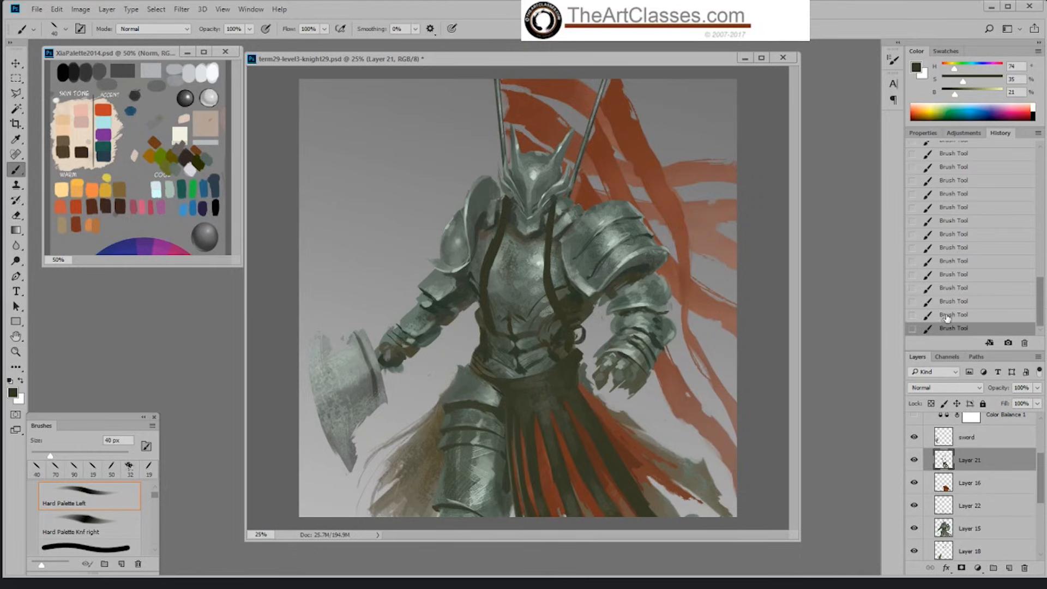
{"action": "key", "text": "ctrl+z"}
{"action": "left_click_drag", "start_coordinate": [576, 330], "coordinate": [580, 340]}
Step: Touch up the helmet's cheek edge above the second strap on Layer 15 with a sampled grey-green
{"action": "left_click", "coordinate": [964, 527]}
{"action": "left_click", "coordinate": [561, 192], "text": "alt"}
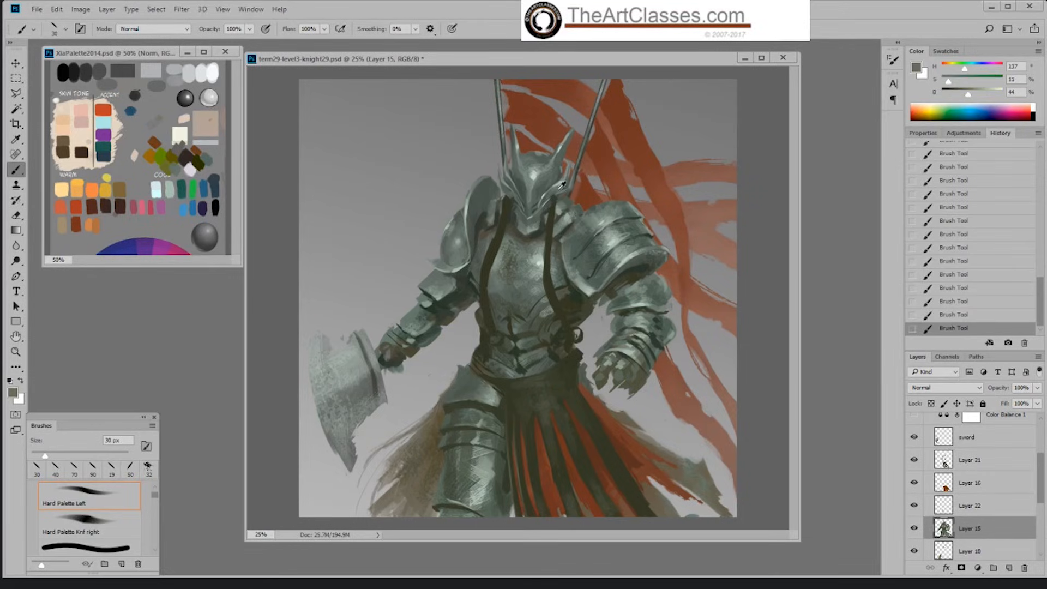
{"action": "left_click", "coordinate": [552, 201], "text": "alt"}
Step: Retouch the top of the axe-side strap on Layer 21 with a sampled dark olive and trim its edge with the eraser
{"action": "left_click", "coordinate": [994, 459]}
{"action": "left_click", "coordinate": [509, 205], "text": "alt"}
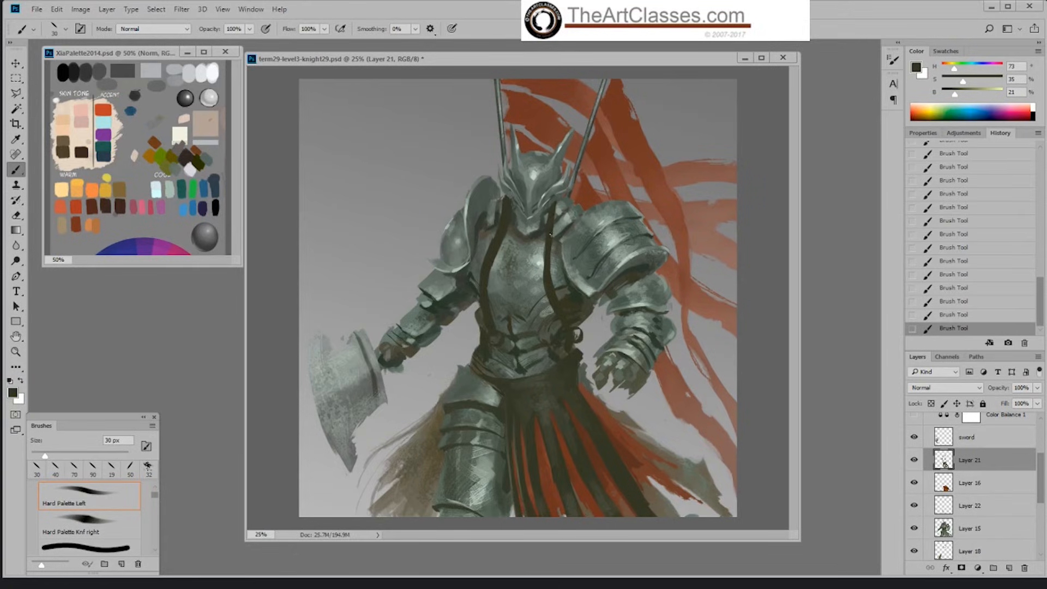
{"action": "key", "text": "e"}
{"action": "left_click_drag", "start_coordinate": [504, 197], "coordinate": [510, 218]}
{"action": "left_click_drag", "start_coordinate": [513, 212], "coordinate": [509, 220]}
{"action": "key", "text": "b"}
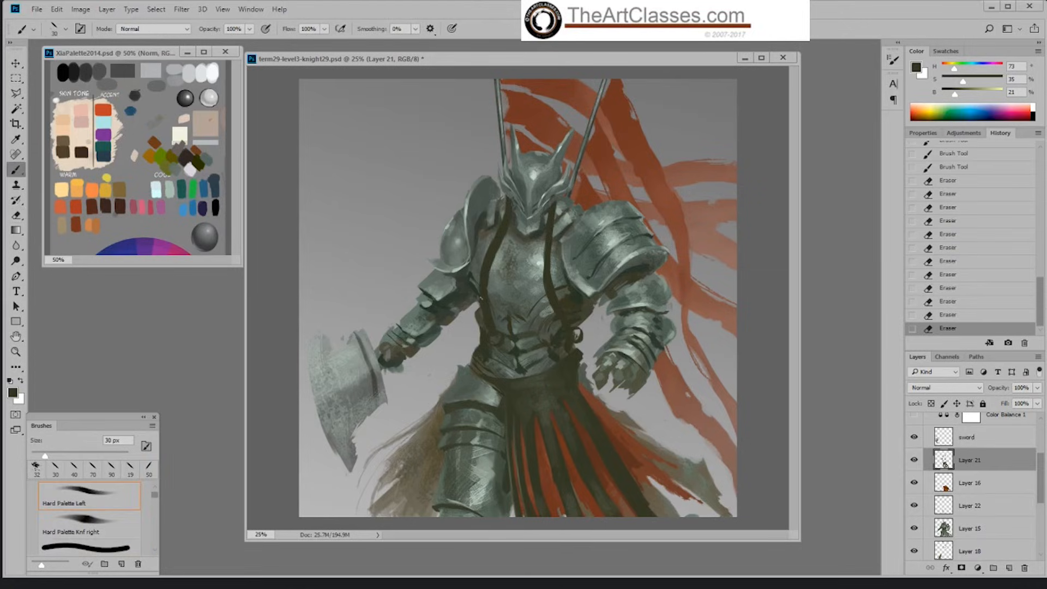
Step: Refine the axe-side strap's edges and its lower end at the waist, alternating the 30 px brush and the 32 px eraser
{"action": "mouse_move", "coordinate": [489, 259]}
{"action": "left_mouse_down"}
{"action": "mouse_move", "coordinate": [484, 273]}
{"action": "mouse_move", "coordinate": [482, 264]}
{"action": "left_mouse_up"}
{"action": "key", "text": "e"}
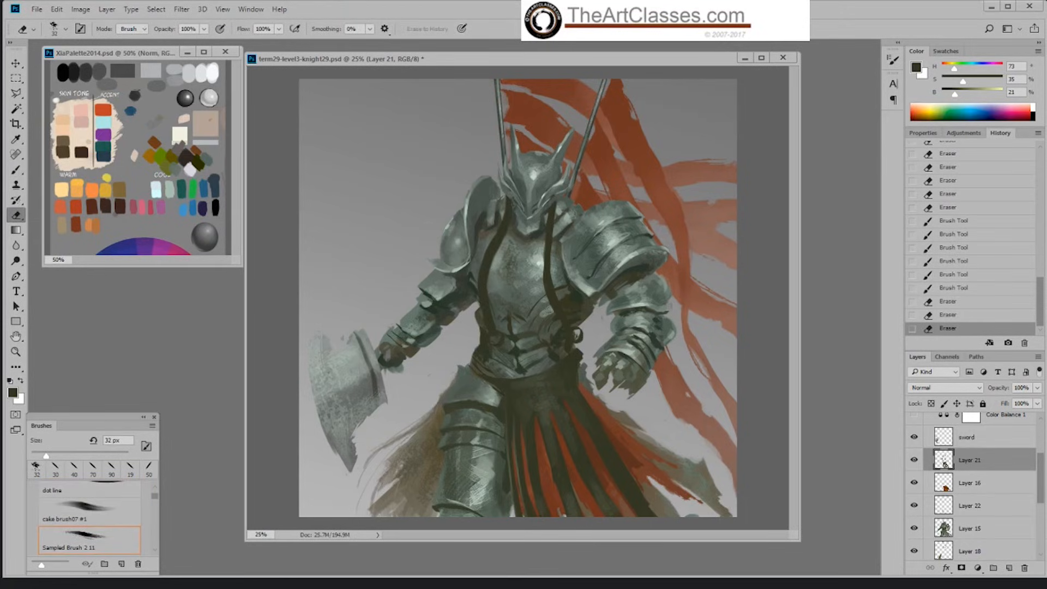
{"action": "left_click_drag", "start_coordinate": [494, 364], "coordinate": [521, 373]}
{"action": "left_click_drag", "start_coordinate": [519, 367], "coordinate": [532, 372]}
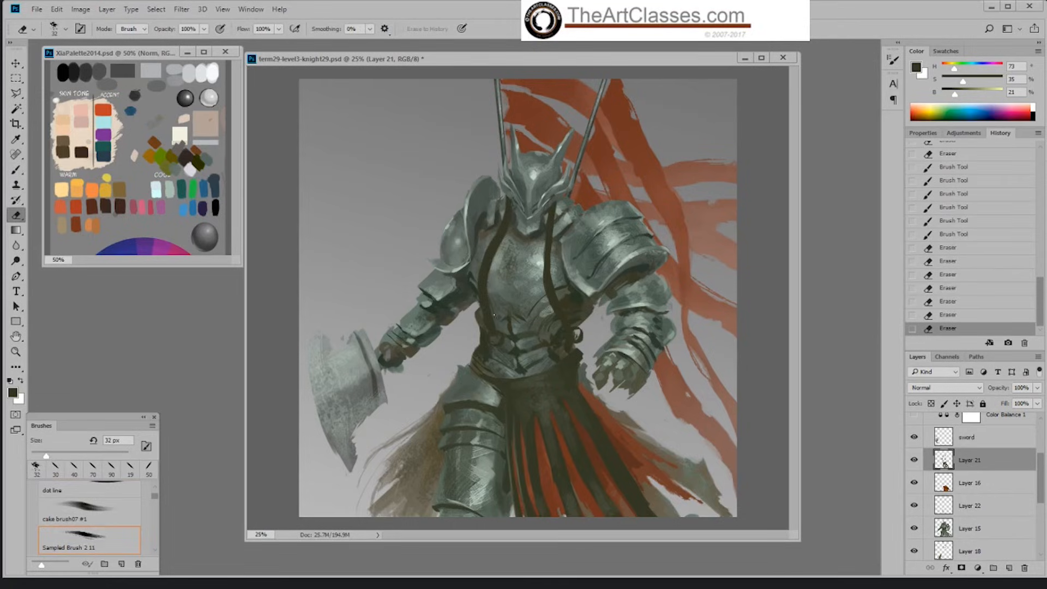
{"action": "left_click_drag", "start_coordinate": [494, 315], "coordinate": [492, 308]}
{"action": "left_click_drag", "start_coordinate": [493, 309], "coordinate": [490, 270]}
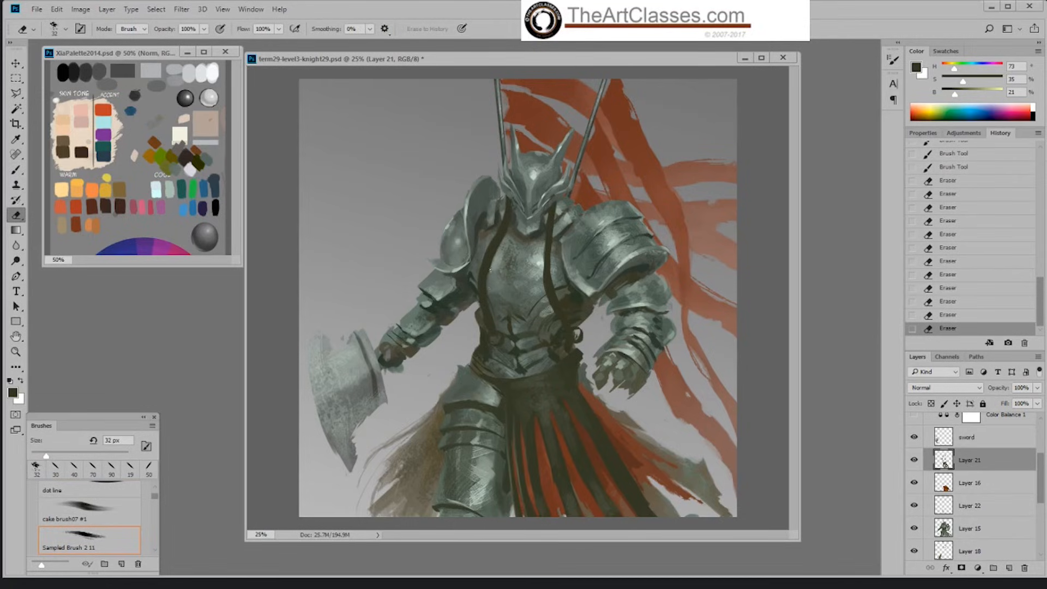
{"action": "key", "text": "b"}
{"action": "left_click_drag", "start_coordinate": [497, 343], "coordinate": [502, 352]}
{"action": "left_click_drag", "start_coordinate": [499, 348], "coordinate": [502, 353]}
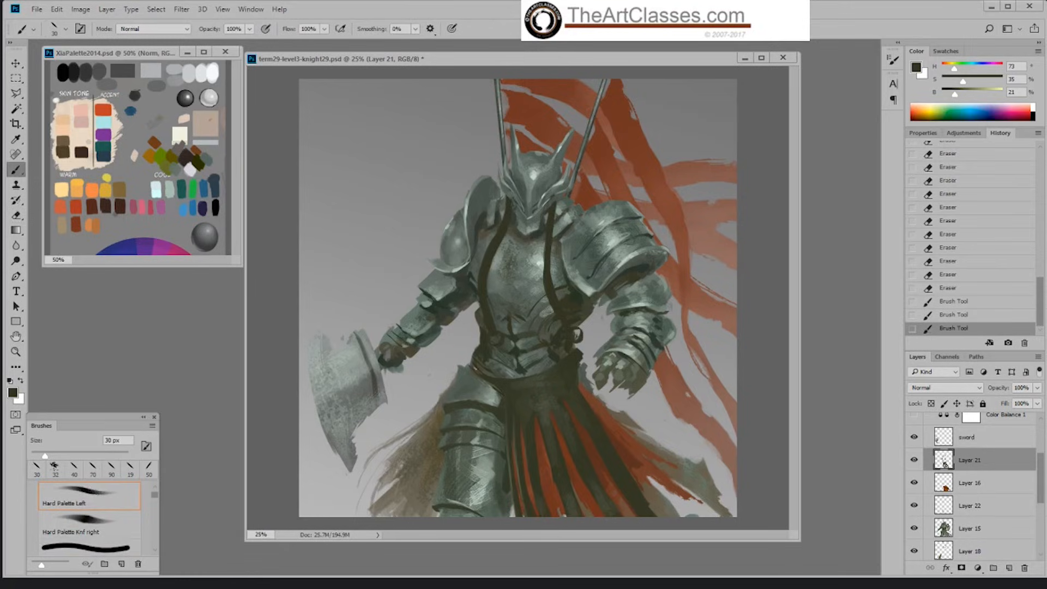
Step: Lock Layer 21's transparent pixels and tint the axe-side strap with a sampled grey-olive, using Sampled Brush 2 13 enlarged to 200 px
{"action": "left_click", "coordinate": [931, 403]}
{"action": "left_click", "coordinate": [550, 400], "text": "alt"}
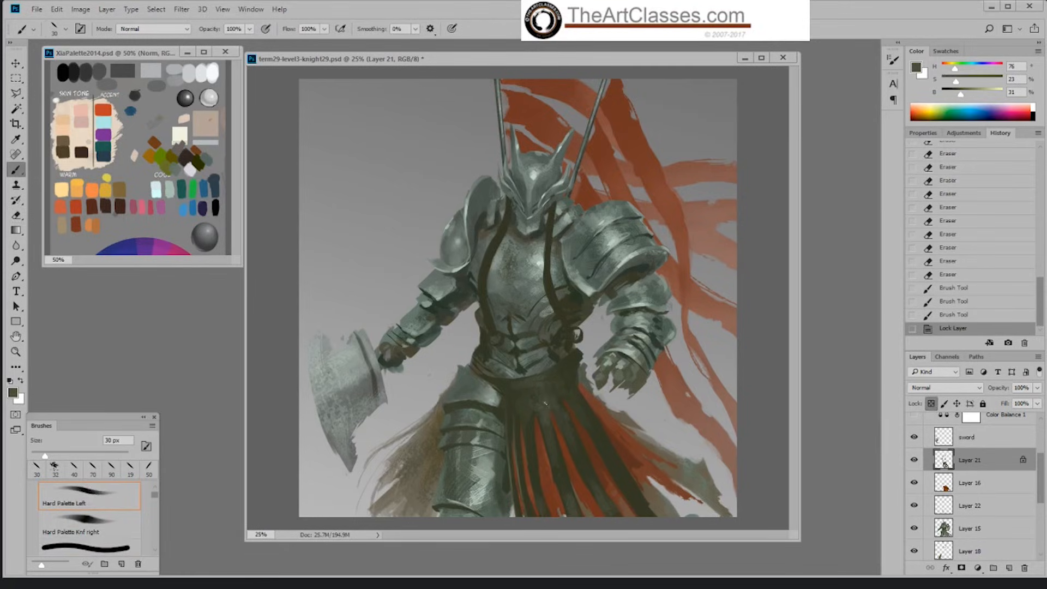
{"action": "right_click", "coordinate": [553, 399]}
{"action": "left_click", "coordinate": [680, 525]}
{"action": "left_click", "coordinate": [728, 374]}
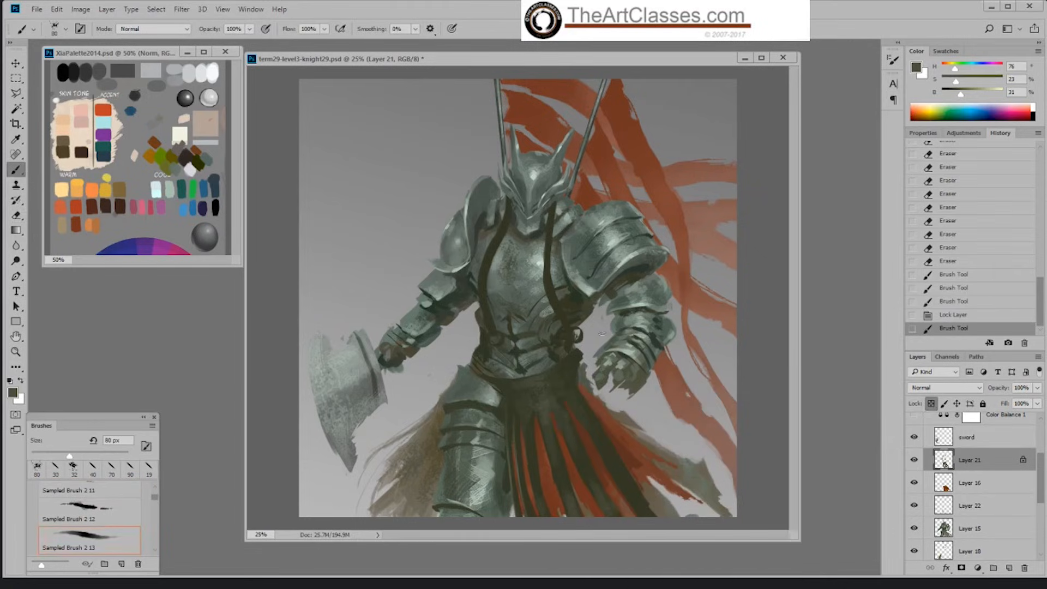
{"action": "key", "text": "bracketright"}
{"action": "key", "text": "bracketright"}
{"action": "key", "text": "bracketright"}
{"action": "key", "text": "bracketright"}
{"action": "key", "text": "bracketright"}
{"action": "key", "text": "bracketright"}
{"action": "left_click_drag", "start_coordinate": [487, 264], "coordinate": [492, 315]}
Step: Texture both straps and their lower ends near the waist with Sampled Brush 2 13 at 90 to 150 px
{"action": "key", "text": "bracketleft"}
{"action": "key", "text": "bracketleft"}
{"action": "key", "text": "bracketleft"}
{"action": "key", "text": "bracketleft"}
{"action": "key", "text": "bracketleft"}
{"action": "left_click_drag", "start_coordinate": [494, 248], "coordinate": [519, 229]}
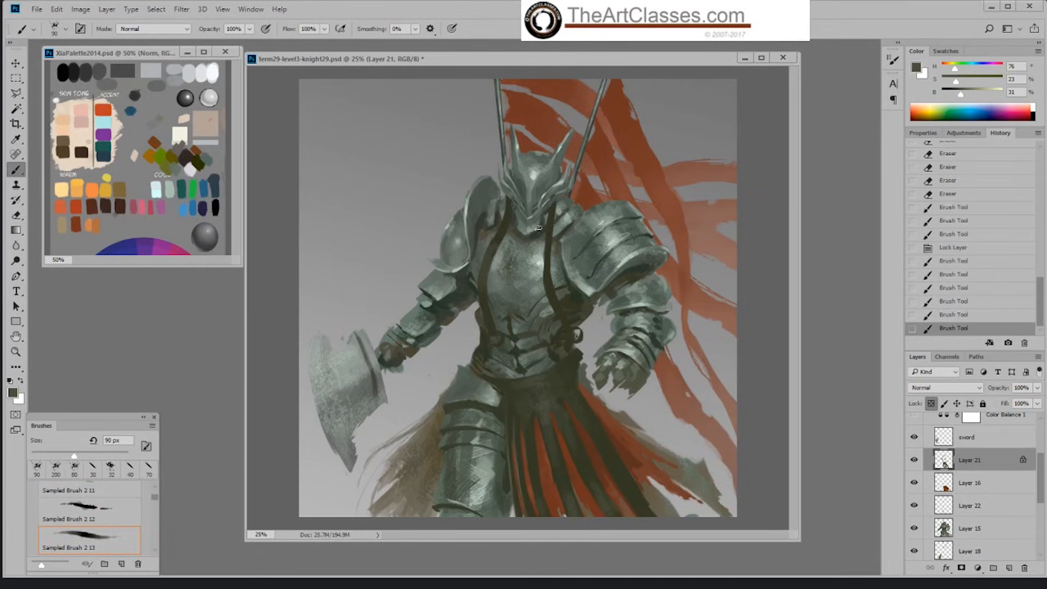
{"action": "key", "text": "bracketright"}
{"action": "mouse_move", "coordinate": [550, 262]}
{"action": "left_mouse_down"}
{"action": "mouse_move", "coordinate": [550, 294]}
{"action": "mouse_move", "coordinate": [569, 315]}
{"action": "left_mouse_up"}
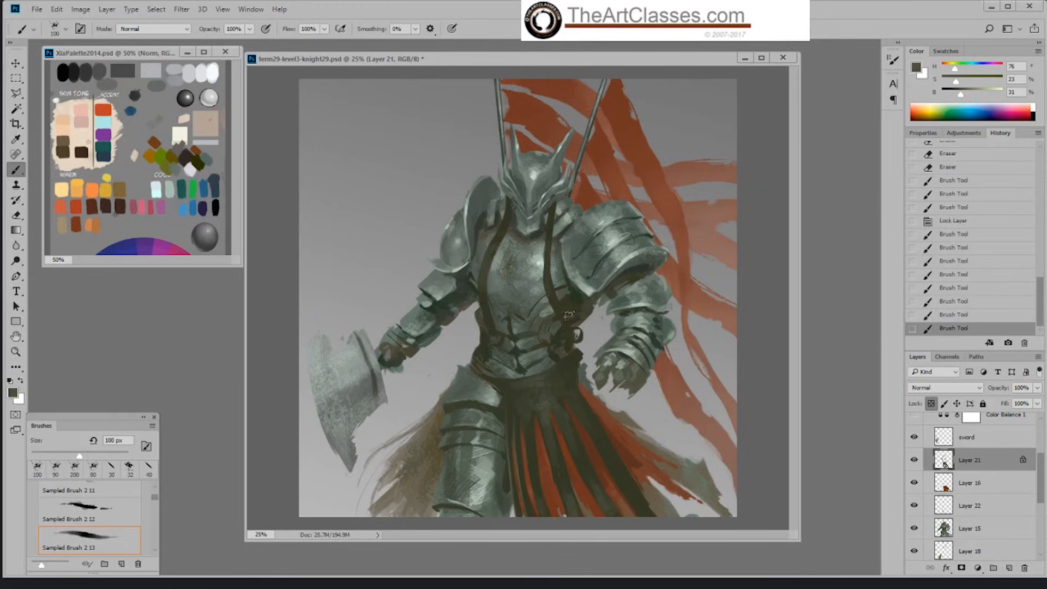
{"action": "key", "text": "bracketright"}
{"action": "key", "text": "bracketright"}
{"action": "left_click_drag", "start_coordinate": [497, 327], "coordinate": [486, 324]}
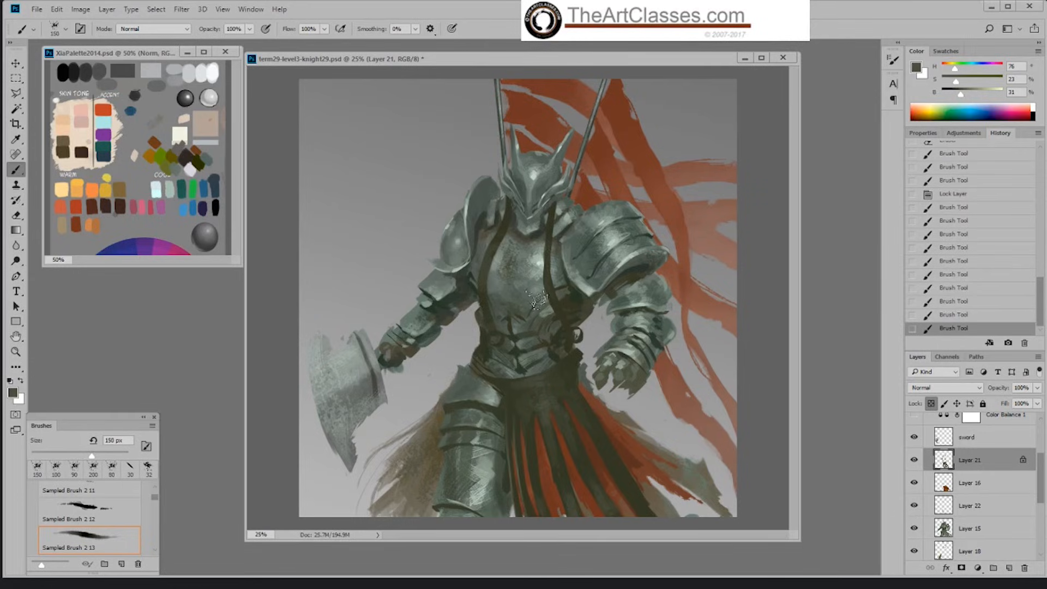
{"action": "left_click_drag", "start_coordinate": [578, 321], "coordinate": [564, 319]}
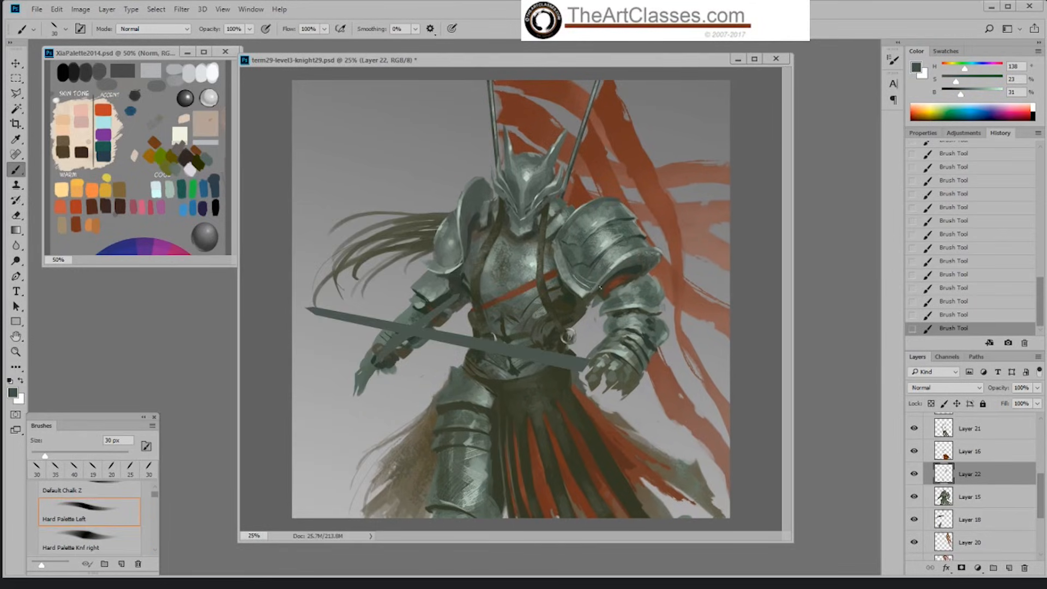
Step: Paint light grey-green highlights on the large shoulder armour on Layer 22 with the Hard Palette Left brush at 30 px
{"action": "left_click", "coordinate": [603, 272], "text": "alt"}
{"action": "left_click", "coordinate": [618, 254], "text": "alt"}
{"action": "left_click", "coordinate": [589, 264], "text": "alt"}
{"action": "left_click", "coordinate": [607, 255], "text": "alt"}
{"action": "left_click", "coordinate": [603, 242], "text": "alt"}
{"action": "left_click", "coordinate": [594, 222], "text": "alt"}
{"action": "left_click", "coordinate": [639, 240], "text": "alt"}
{"action": "left_click", "coordinate": [613, 269], "text": "alt"}
{"action": "left_click", "coordinate": [610, 269], "text": "alt"}
{"action": "left_click", "coordinate": [621, 257], "text": "alt"}
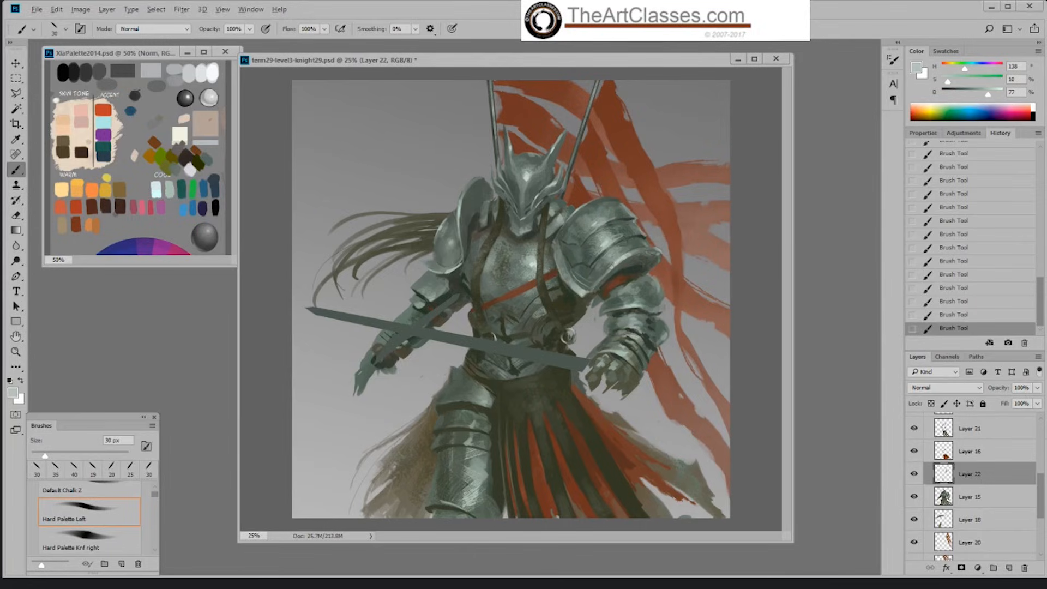
Step: Shade the lower rim and inner edge of the large shoulder armour with sampled dark green, then sample a light grey for its plates
{"action": "left_click", "coordinate": [600, 285], "text": "alt"}
{"action": "left_click", "coordinate": [575, 275], "text": "alt"}
{"action": "left_click", "coordinate": [574, 277], "text": "alt"}
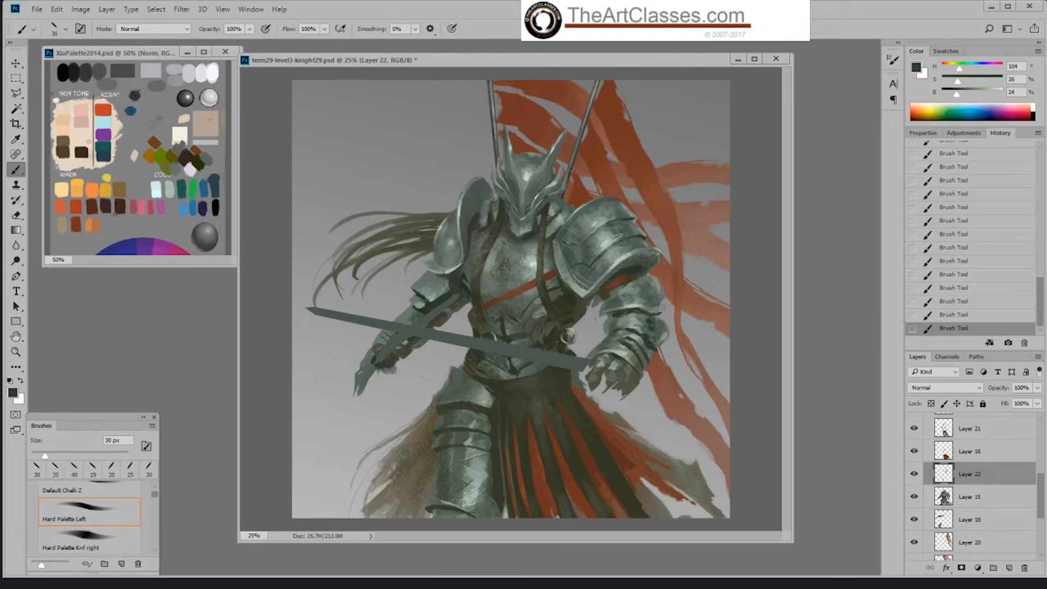
{"action": "left_click", "coordinate": [564, 246], "text": "alt"}
{"action": "left_click", "coordinate": [562, 240], "text": "alt"}
{"action": "left_click", "coordinate": [619, 269], "text": "alt"}
{"action": "left_click", "coordinate": [606, 245], "text": "alt"}
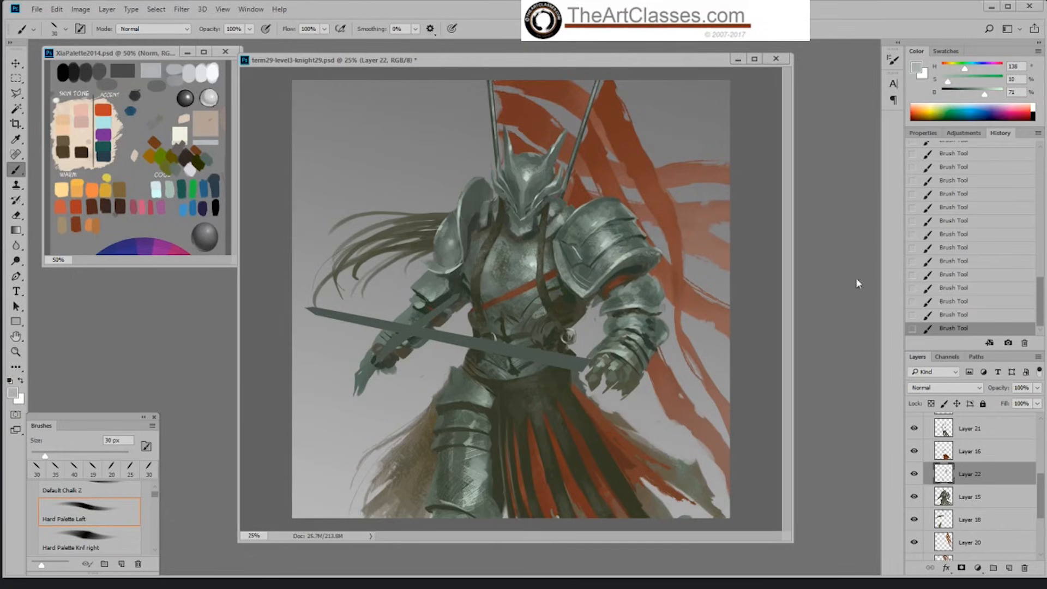
Step: Undo the last highlight stroke and rework the shoulder plates with a sampled mid grey-green, reducing the brush to 25 px
{"action": "key", "text": "ctrl+z"}
{"action": "left_click", "coordinate": [594, 224], "text": "alt"}
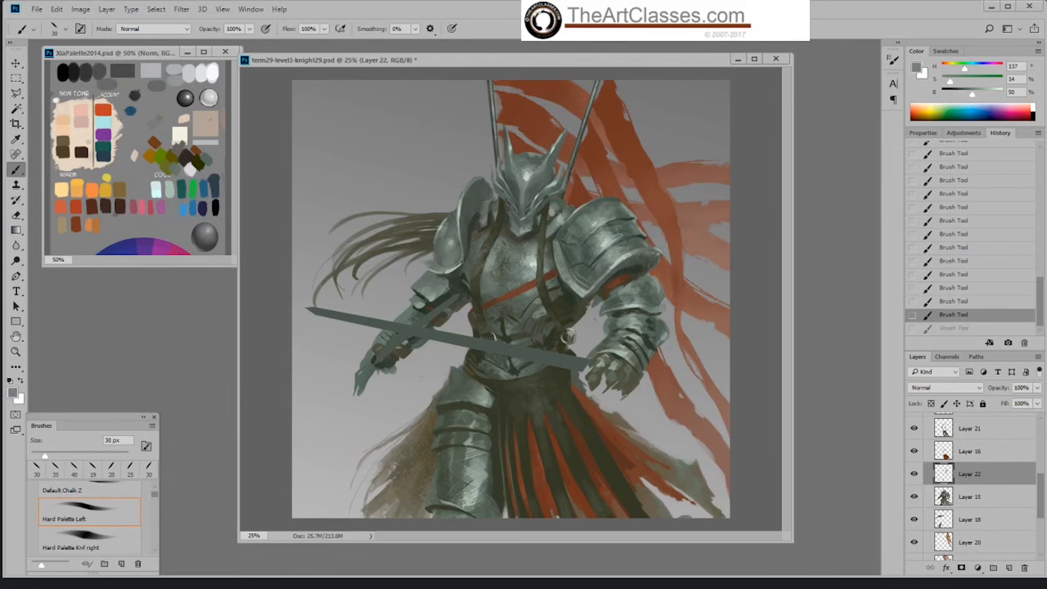
{"action": "left_click_drag", "start_coordinate": [593, 220], "coordinate": [585, 226]}
{"action": "left_click", "coordinate": [586, 223], "text": "alt"}
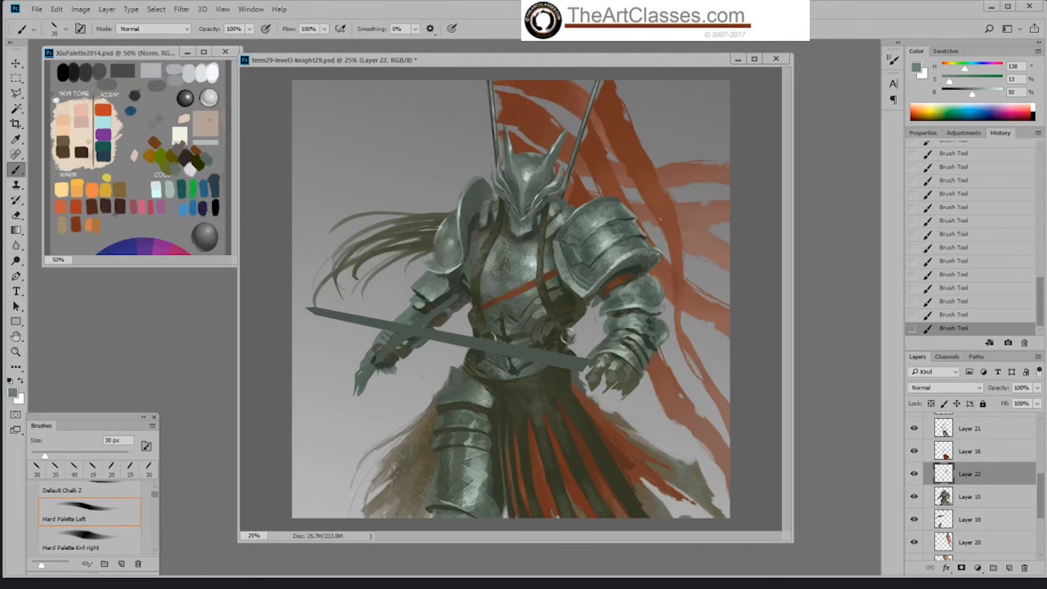
{"action": "left_click", "coordinate": [951, 288]}
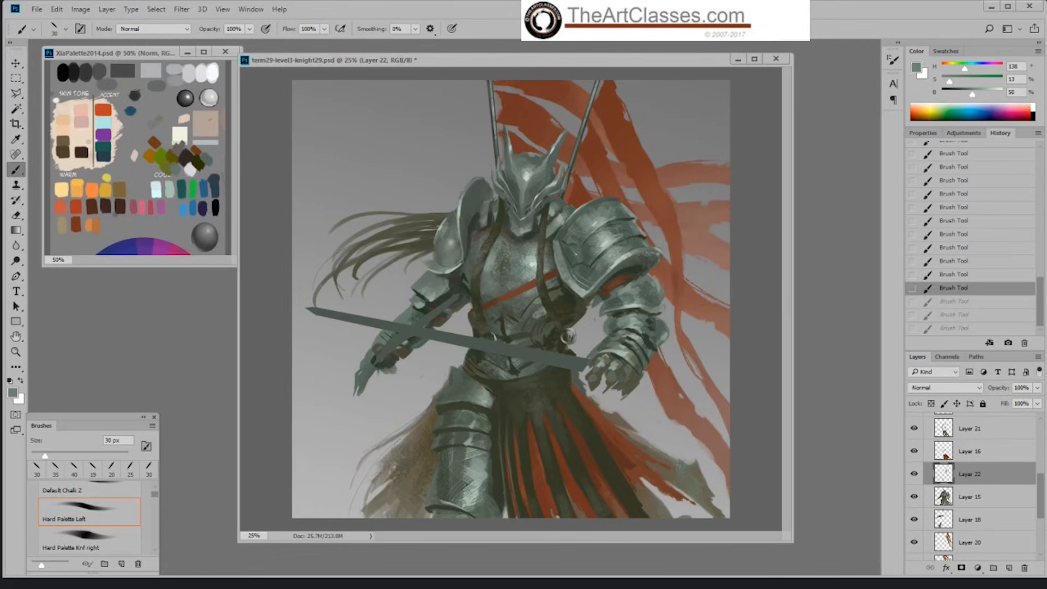
{"action": "left_click_drag", "start_coordinate": [576, 253], "coordinate": [591, 258]}
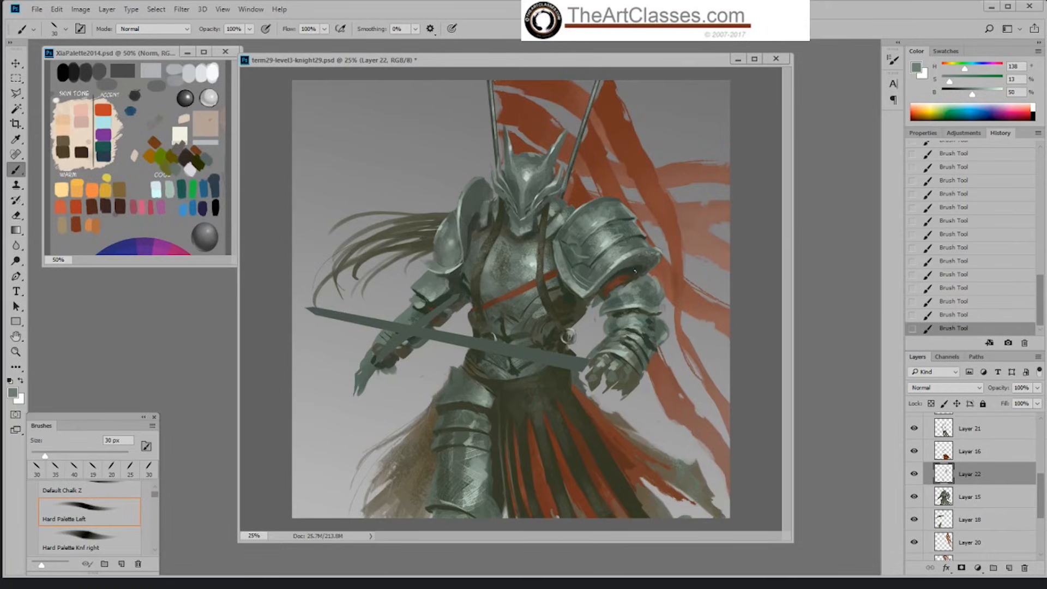
{"action": "left_click", "coordinate": [949, 314]}
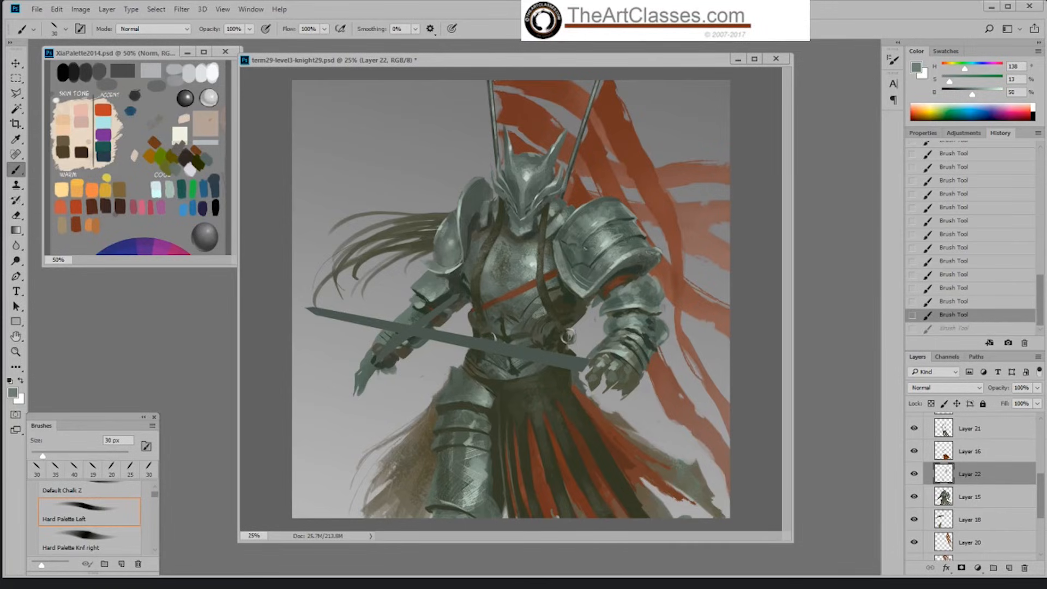
{"action": "left_click_drag", "start_coordinate": [578, 254], "coordinate": [590, 257]}
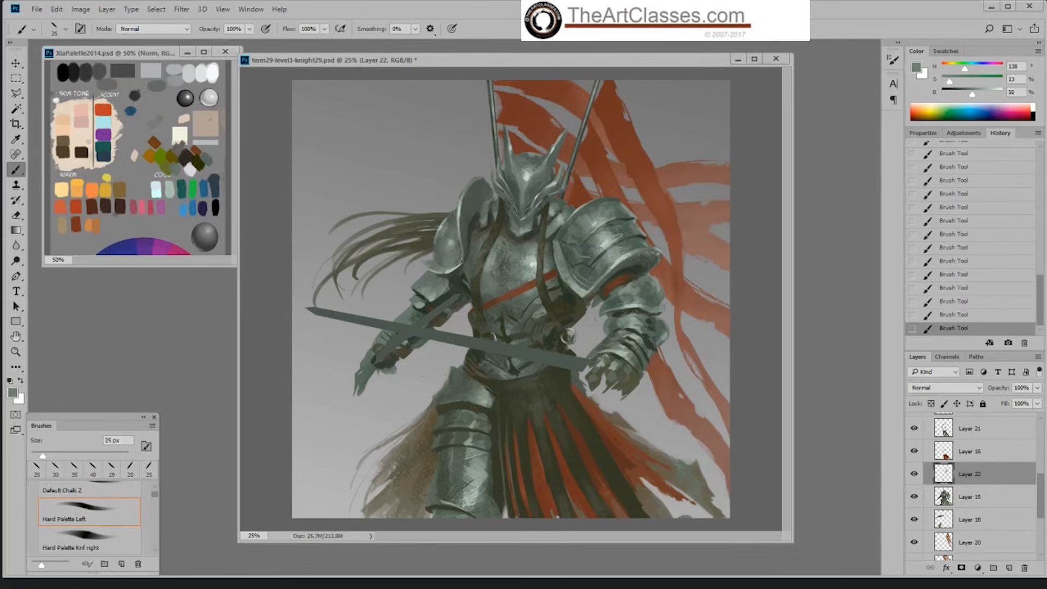
Step: Add fine light grey highlights to the middle of the shoulder armour with the Hard Palette Knf right brush at 19 px
{"action": "left_click", "coordinate": [602, 248], "text": "alt"}
{"action": "right_click", "coordinate": [607, 248]}
{"action": "left_click", "coordinate": [760, 232]}
{"action": "right_click", "coordinate": [660, 327]}
{"action": "left_click", "coordinate": [809, 448]}
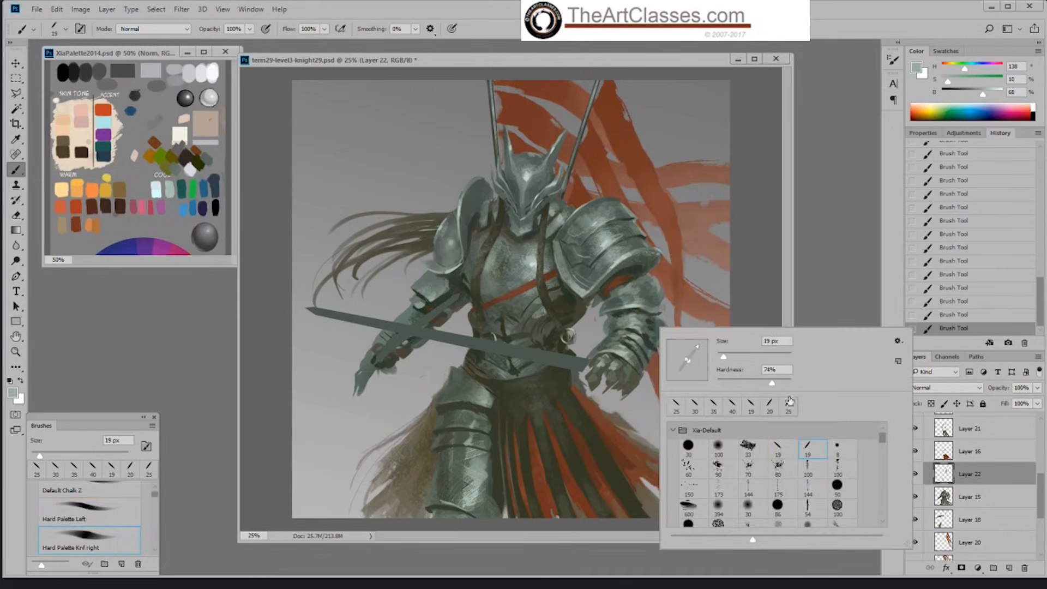
{"action": "left_click", "coordinate": [673, 262]}
{"action": "left_click", "coordinate": [603, 247], "text": "alt"}
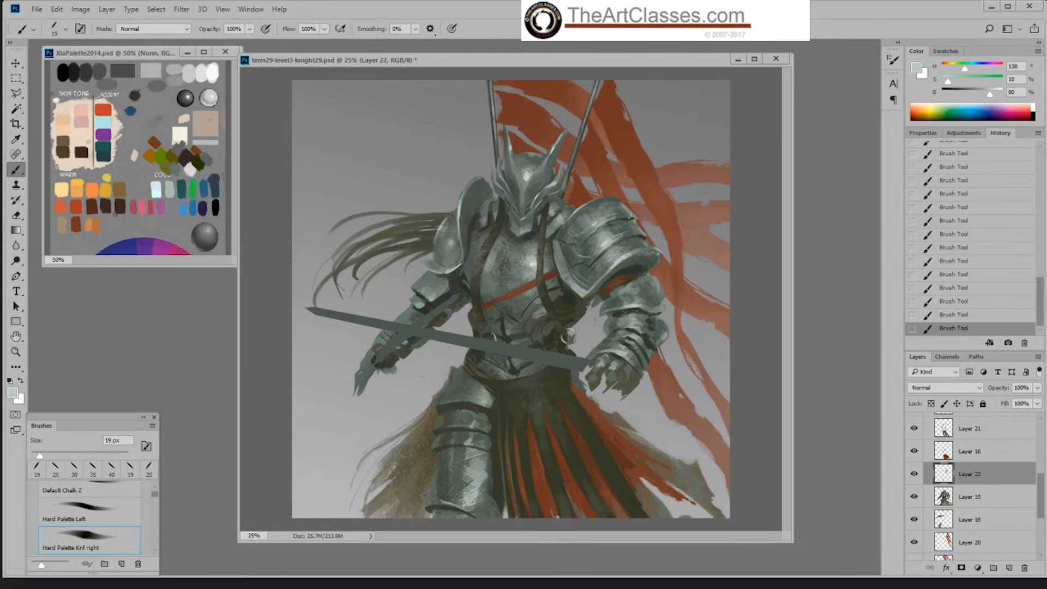
Step: Detail the outer shoulder plates and the rim above the upper arm with sampled light and dark tones at 19 px
{"action": "left_click", "coordinate": [623, 219], "text": "alt"}
{"action": "left_click", "coordinate": [621, 219], "text": "alt"}
{"action": "left_click", "coordinate": [644, 235], "text": "alt"}
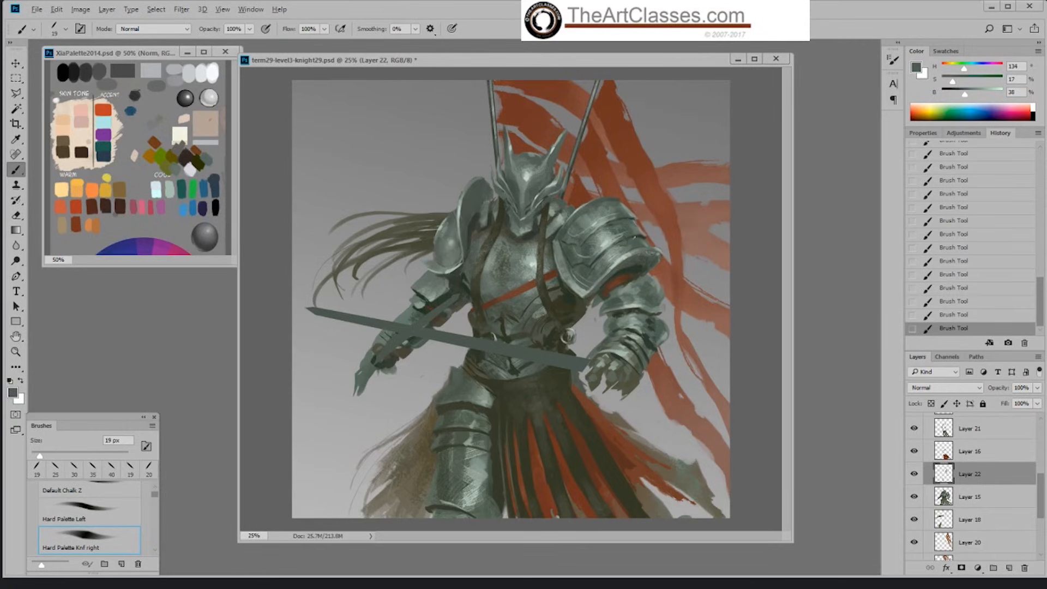
{"action": "left_click", "coordinate": [620, 235], "text": "alt"}
{"action": "left_click", "coordinate": [619, 235], "text": "alt"}
{"action": "left_click", "coordinate": [628, 282], "text": "alt"}
{"action": "left_click", "coordinate": [631, 264], "text": "alt"}
Step: Erase jagged notches into the axe-side shoulder plate's upper edge on Layer 15 with the Default Hard round eraser at 30 px
{"action": "left_click", "coordinate": [993, 496]}
{"action": "key", "text": "e"}
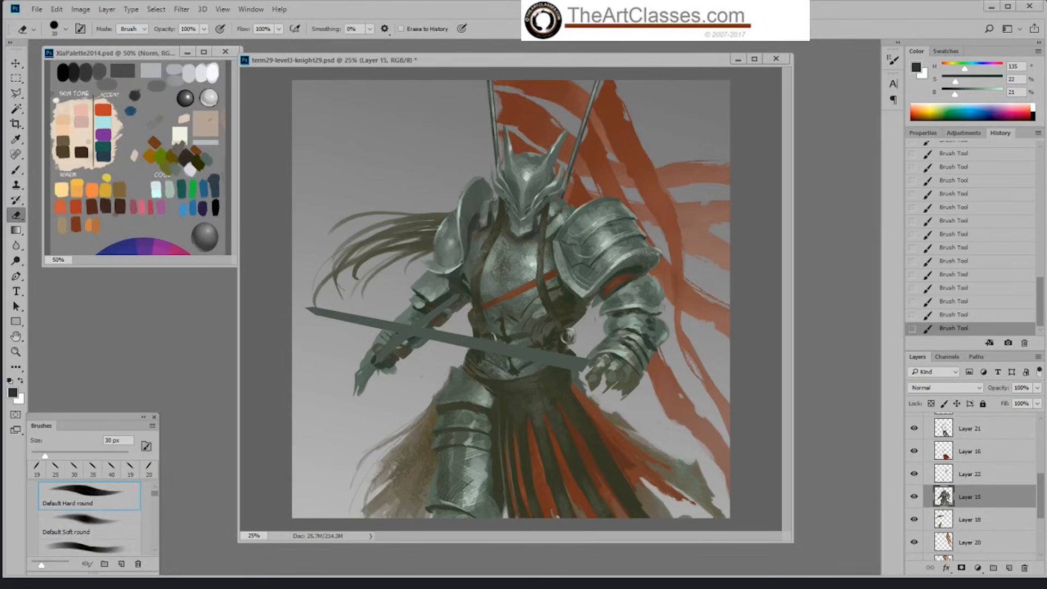
{"action": "mouse_move", "coordinate": [476, 190]}
{"action": "left_mouse_down"}
{"action": "mouse_move", "coordinate": [481, 180]}
{"action": "mouse_move", "coordinate": [478, 188]}
{"action": "left_mouse_up"}
Step: Paint the notched upper edge of the axe-side shoulder plate on Layer 15 with the Hard Palette Left brush in a sampled mid grey-green
{"action": "key", "text": "b"}
{"action": "right_click", "coordinate": [573, 275]}
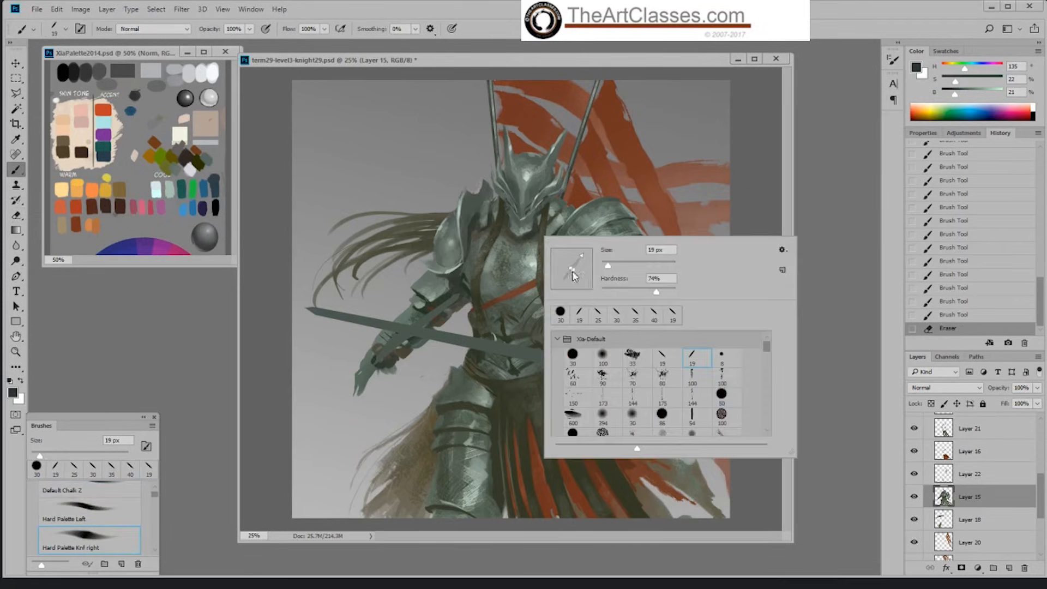
{"action": "left_click", "coordinate": [662, 361]}
{"action": "left_click", "coordinate": [736, 204]}
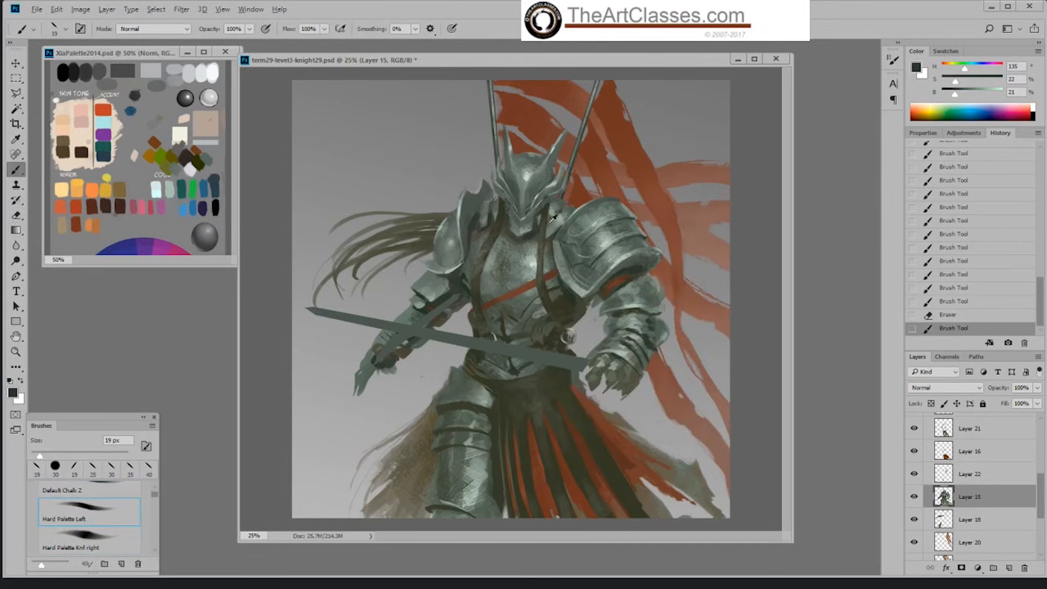
{"action": "left_click", "coordinate": [574, 218], "text": "alt"}
{"action": "key", "text": "bracketright"}
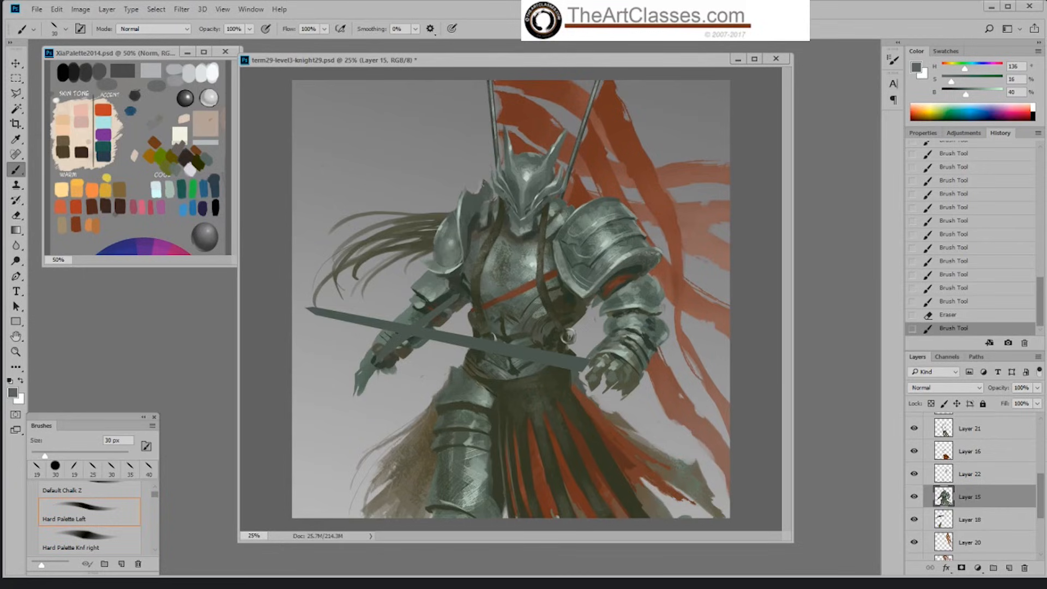
{"action": "key", "text": "bracketright"}
{"action": "left_click", "coordinate": [480, 186]}
{"action": "key", "text": "bracketleft"}
{"action": "key", "text": "bracketleft"}
{"action": "key", "text": "bracketleft"}
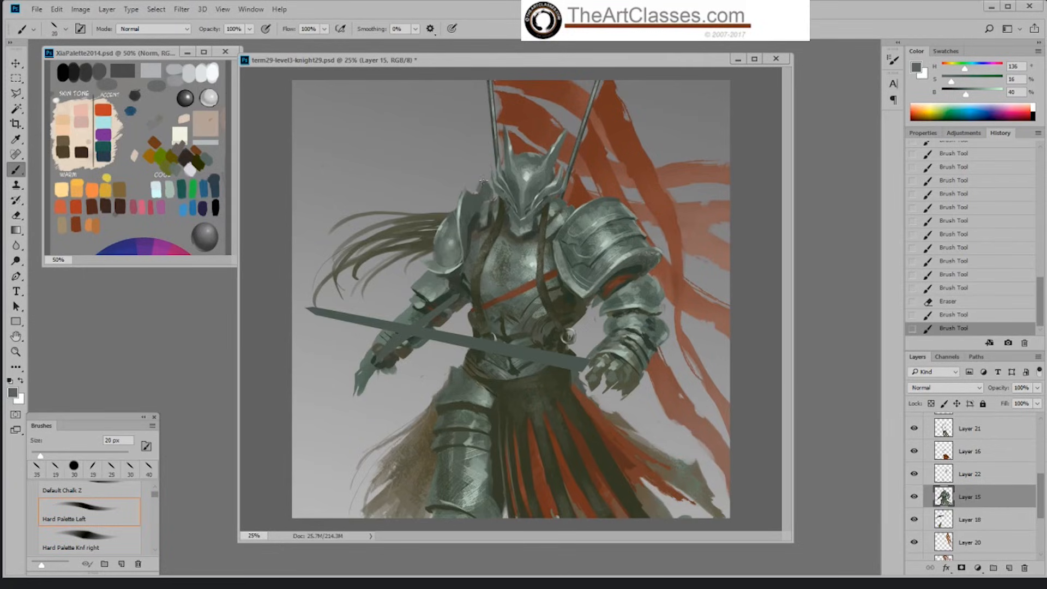
Step: Undo the last stroke and rework the notched shoulder plate edge in grey-green at 35 px, reducing the brush to 30 px
{"action": "key", "text": "ctrl+z"}
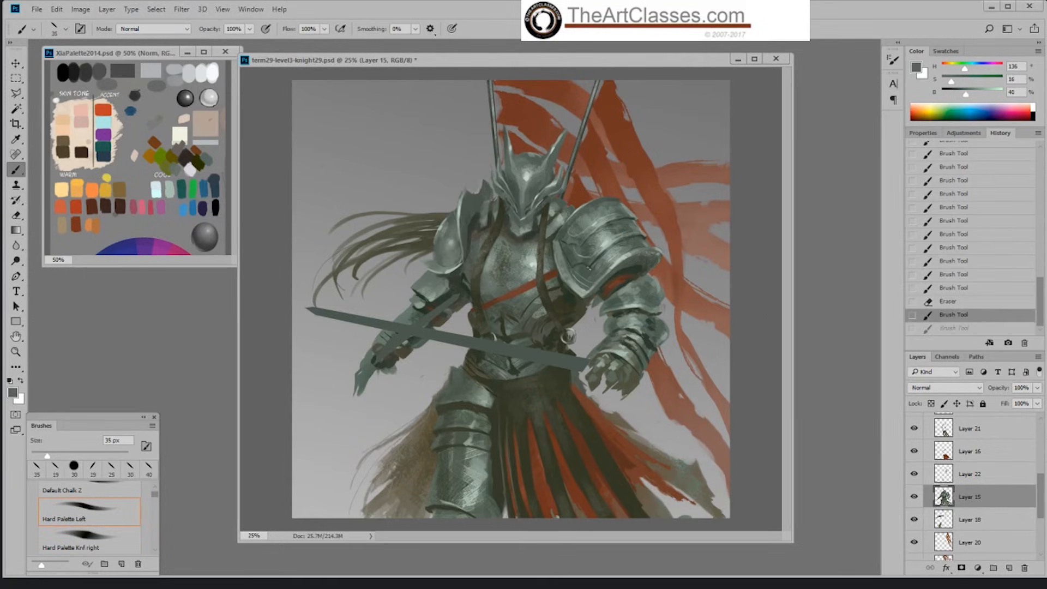
{"action": "left_click", "coordinate": [481, 185]}
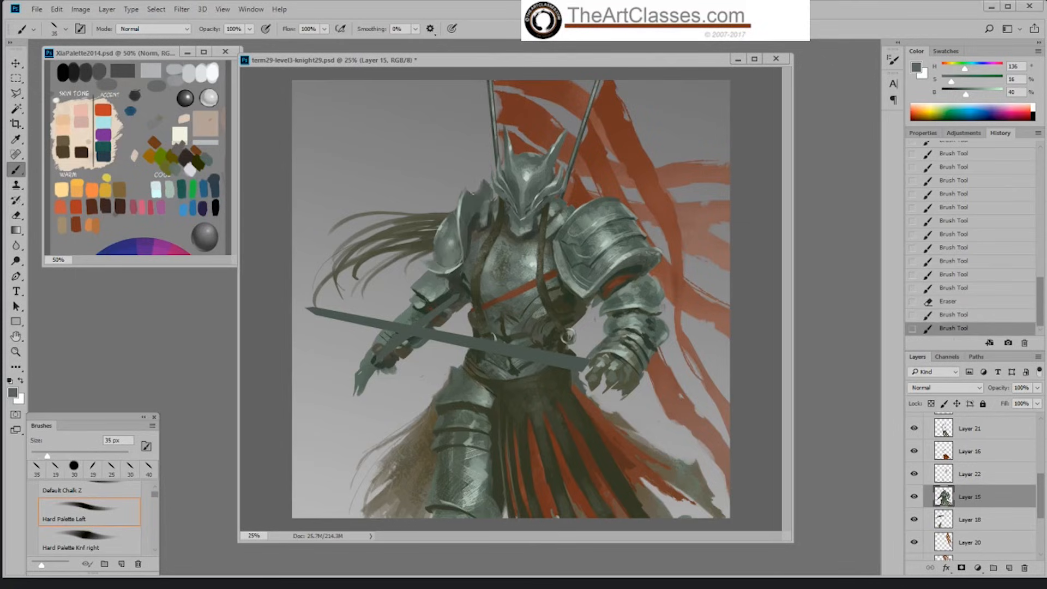
{"action": "mouse_move", "coordinate": [482, 181]}
{"action": "left_mouse_down"}
{"action": "mouse_move", "coordinate": [461, 199]}
{"action": "mouse_move", "coordinate": [507, 173]}
{"action": "left_mouse_up"}
{"action": "key", "text": "bracketleft"}
{"action": "left_click", "coordinate": [463, 200], "text": "alt"}
{"action": "left_click", "coordinate": [463, 203], "text": "alt"}
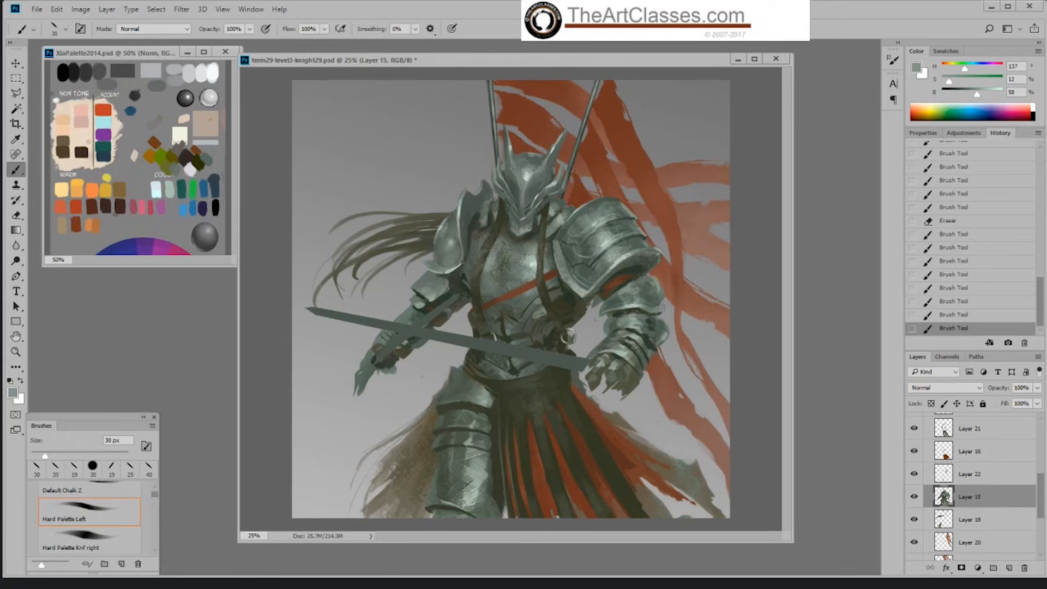
Step: Highlight the notched rim with lighter sampled grey-greens at 30 px and trim its upper edge with the Default Hard round eraser
{"action": "left_click", "coordinate": [466, 205], "text": "alt"}
{"action": "left_click_drag", "start_coordinate": [482, 182], "coordinate": [485, 189]}
{"action": "left_click", "coordinate": [468, 204], "text": "alt"}
{"action": "left_click", "coordinate": [465, 206], "text": "alt"}
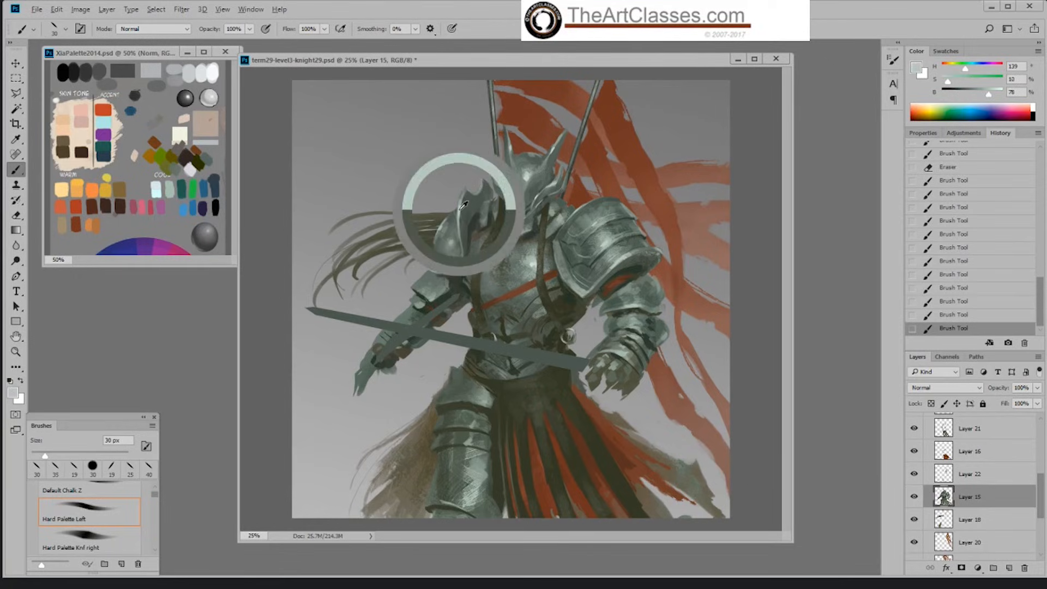
{"action": "left_click_drag", "start_coordinate": [485, 182], "coordinate": [485, 188]}
{"action": "key", "text": "e"}
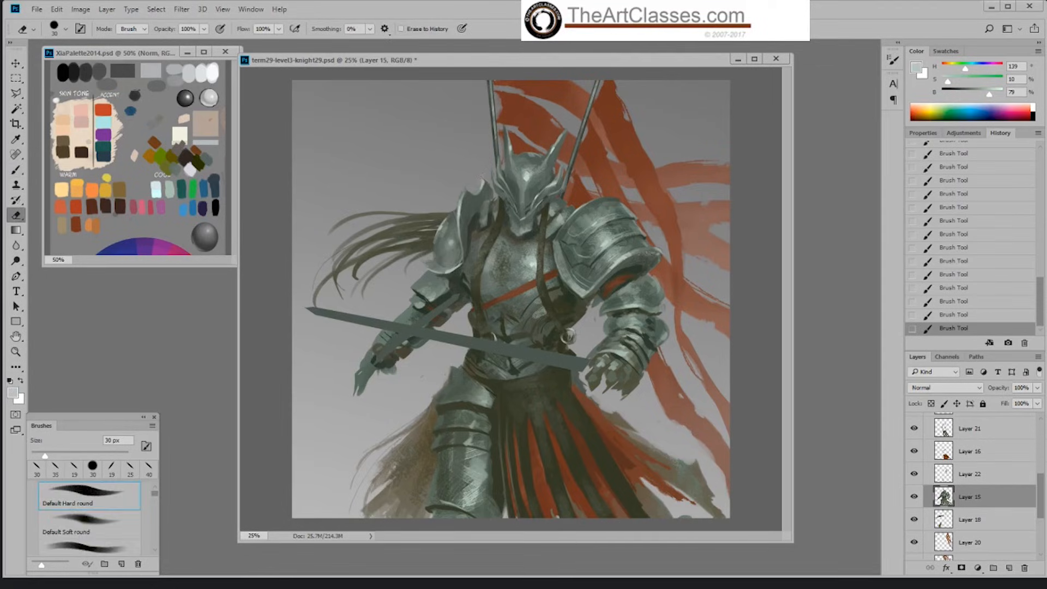
{"action": "left_click_drag", "start_coordinate": [478, 178], "coordinate": [484, 172]}
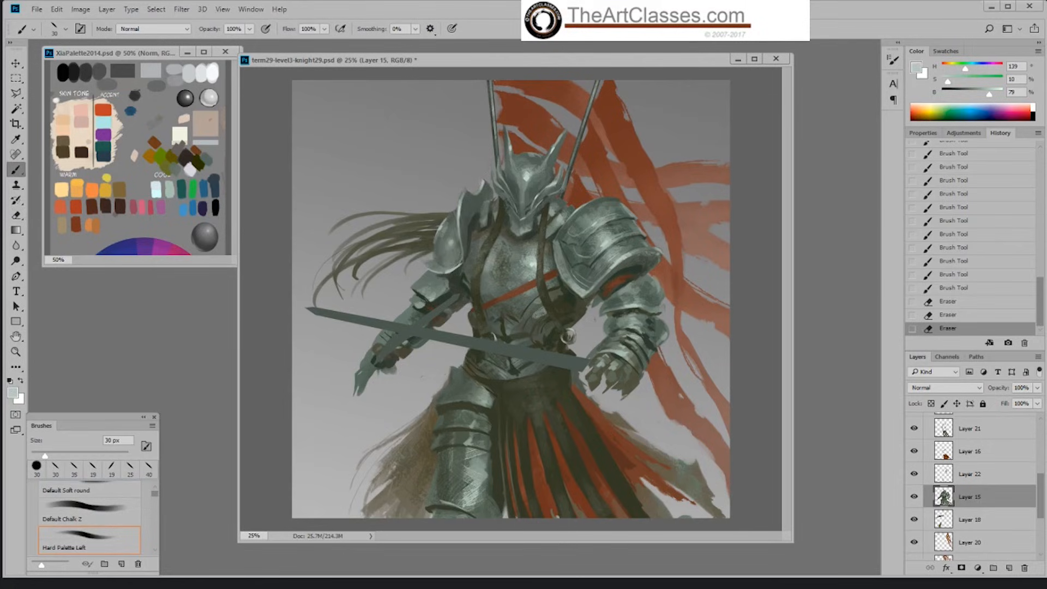
Step: Detail the rounded shoulder cap below the notched plate with sampled light grey-green, using the Hard Palette Left brush at 30 px
{"action": "left_click", "coordinate": [454, 235], "text": "alt"}
{"action": "mouse_move", "coordinate": [449, 229]}
{"action": "left_mouse_down"}
{"action": "mouse_move", "coordinate": [462, 253]}
{"action": "mouse_move", "coordinate": [453, 252]}
{"action": "mouse_move", "coordinate": [479, 255]}
{"action": "left_mouse_up"}
{"action": "left_click", "coordinate": [459, 264], "text": "alt"}
{"action": "left_click", "coordinate": [457, 263], "text": "alt"}
{"action": "left_click", "coordinate": [524, 177], "text": "alt"}
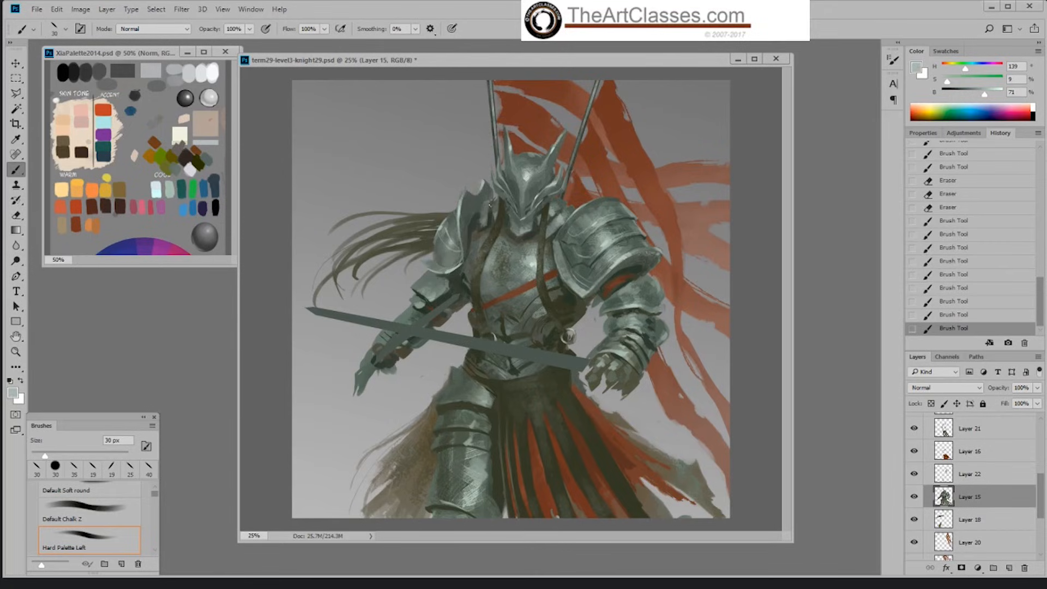
Step: Shade the inner edge of the layered shoulder armour with sampled grey-green and dark tones using the Default Hard round brush at 30 px
{"action": "left_click", "coordinate": [586, 205], "text": "alt"}
{"action": "right_click", "coordinate": [582, 253]}
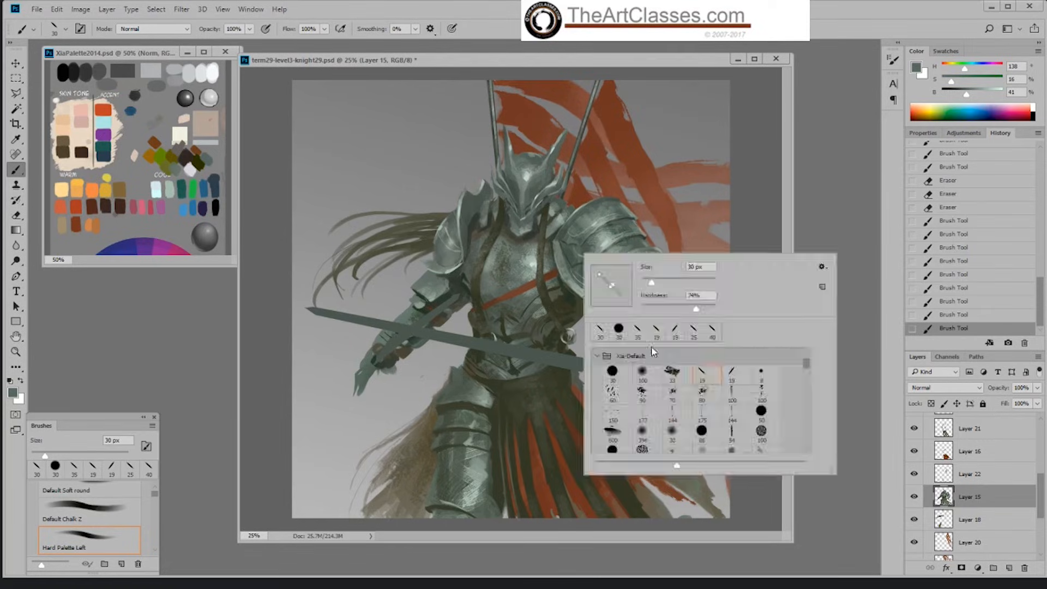
{"action": "double_click", "coordinate": [622, 377]}
{"action": "left_click", "coordinate": [761, 221]}
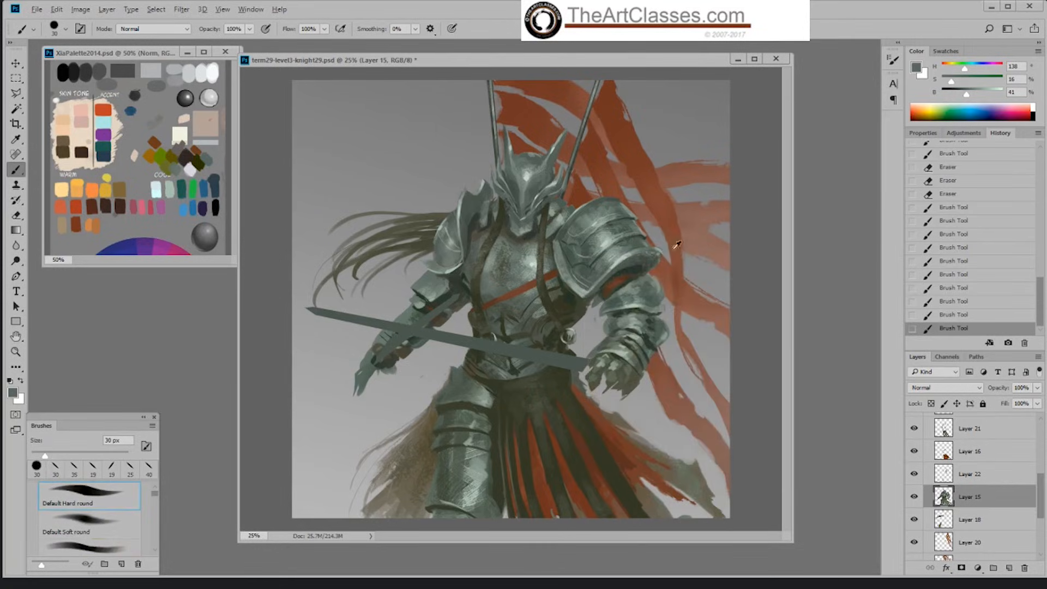
{"action": "left_click", "coordinate": [589, 266], "text": "alt"}
{"action": "left_click_drag", "start_coordinate": [573, 260], "coordinate": [579, 247]}
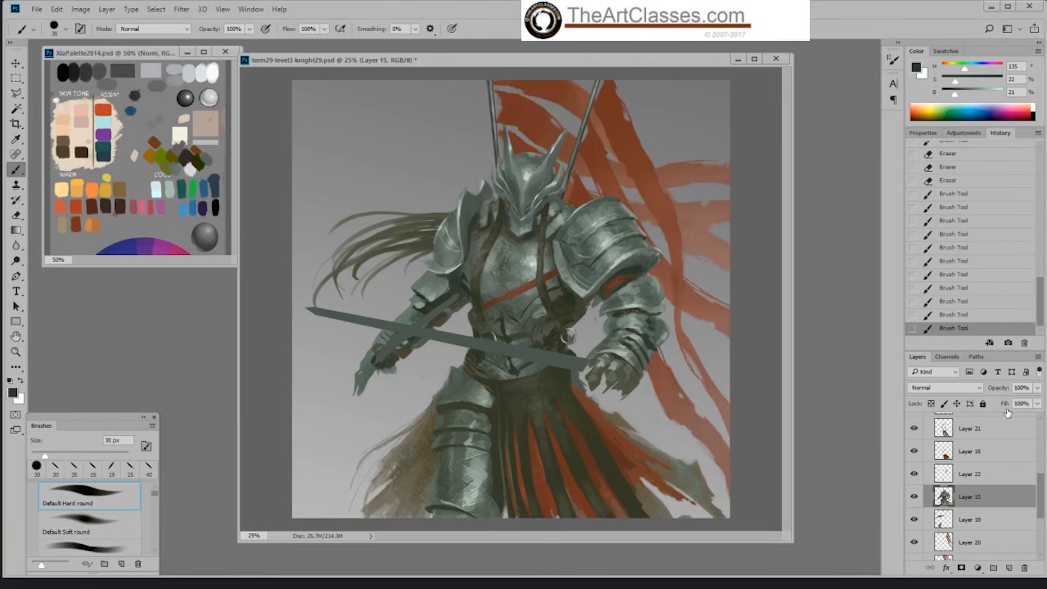
Step: Step back one stroke in the history and paint the dark grey-green accents beside the layered shoulder armour on Layer 22 at 20 px
{"action": "left_click", "coordinate": [980, 316]}
{"action": "left_click", "coordinate": [982, 474]}
{"action": "key", "text": "bracketleft"}
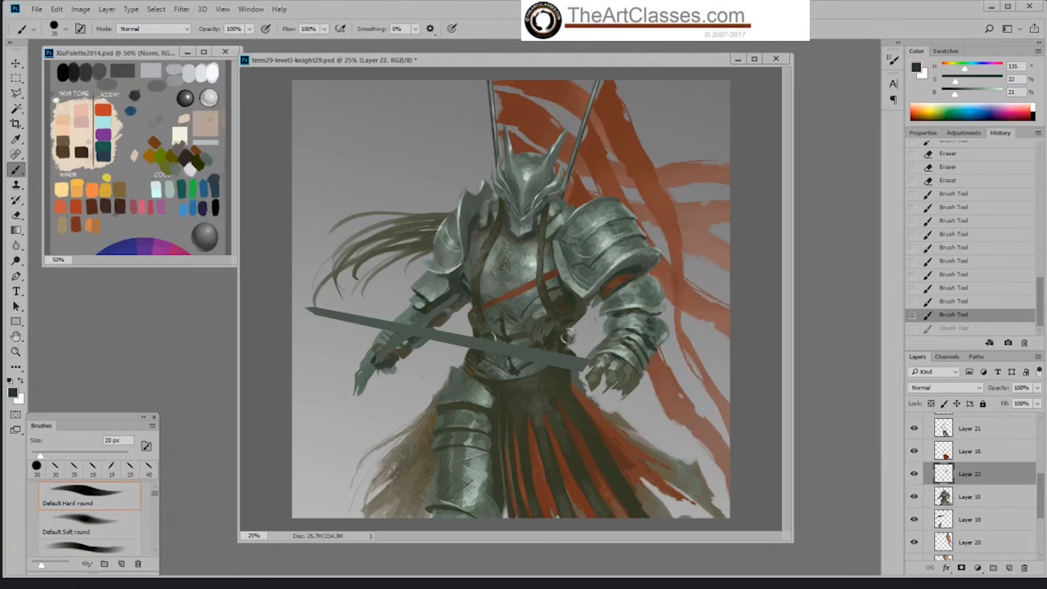
{"action": "mouse_move", "coordinate": [573, 264]}
{"action": "left_mouse_down"}
{"action": "mouse_move", "coordinate": [571, 238]}
{"action": "mouse_move", "coordinate": [591, 237]}
{"action": "left_mouse_up"}
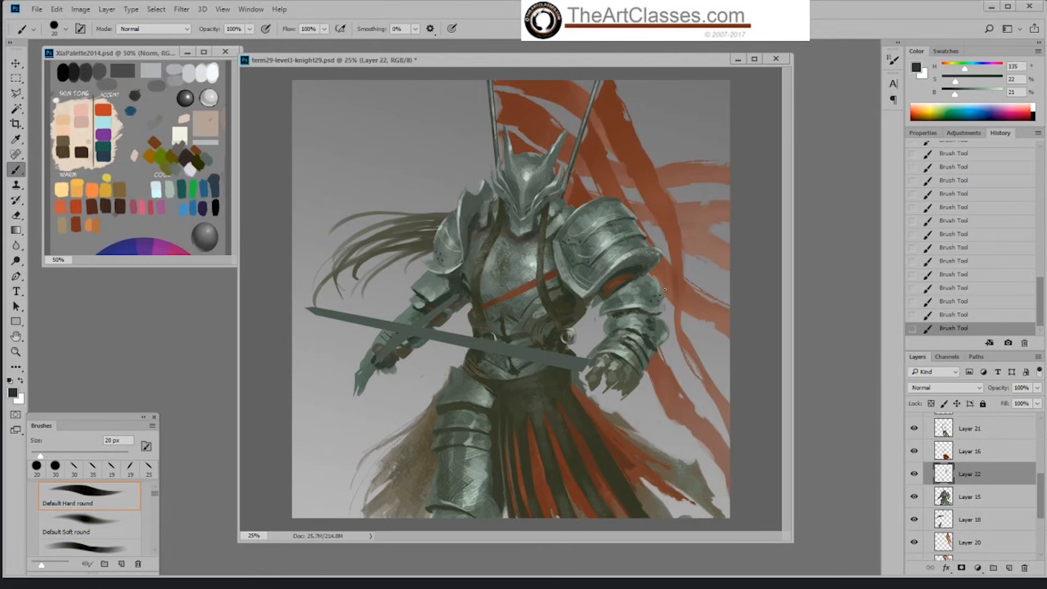
Step: Undo the misplaced dark rivet dots on the forearm plate on Layer 22 and repaint them with the 20 px Default Hard round brush
{"action": "key", "text": "ctrl+z"}
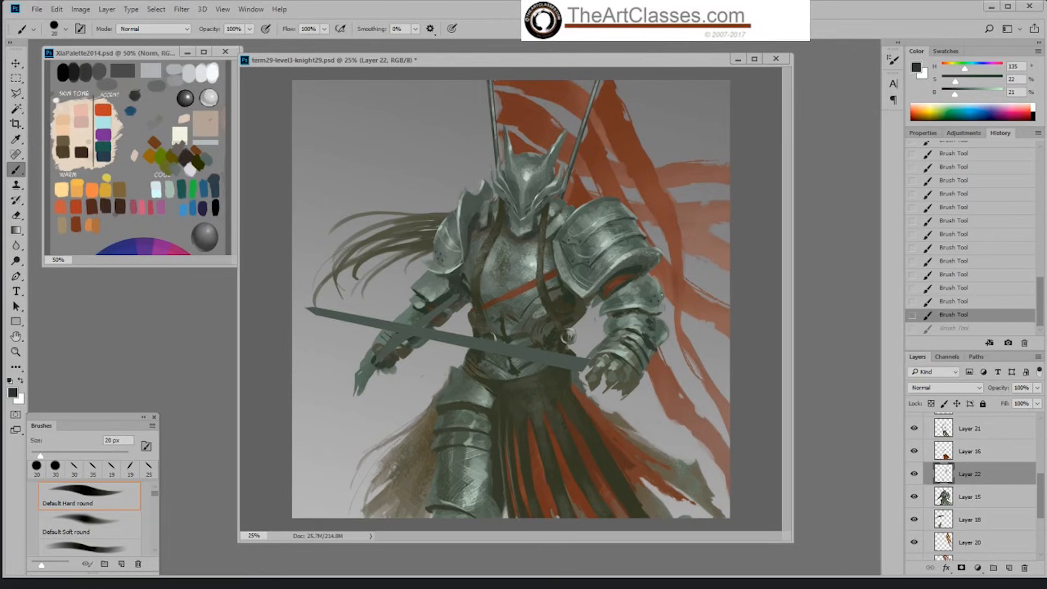
{"action": "key", "text": "ctrl+z"}
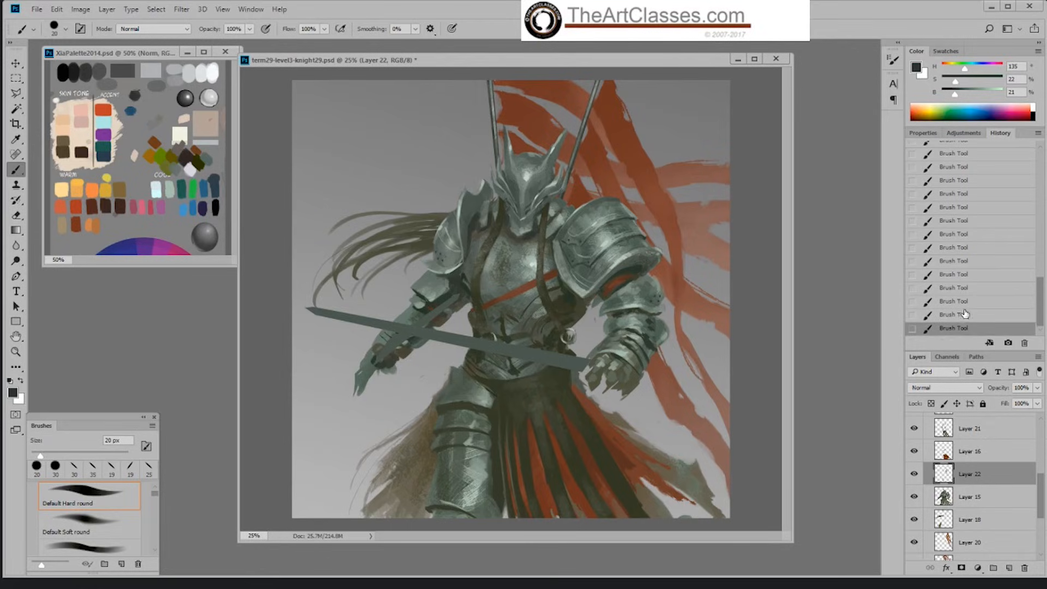
{"action": "key", "text": "ctrl+z"}
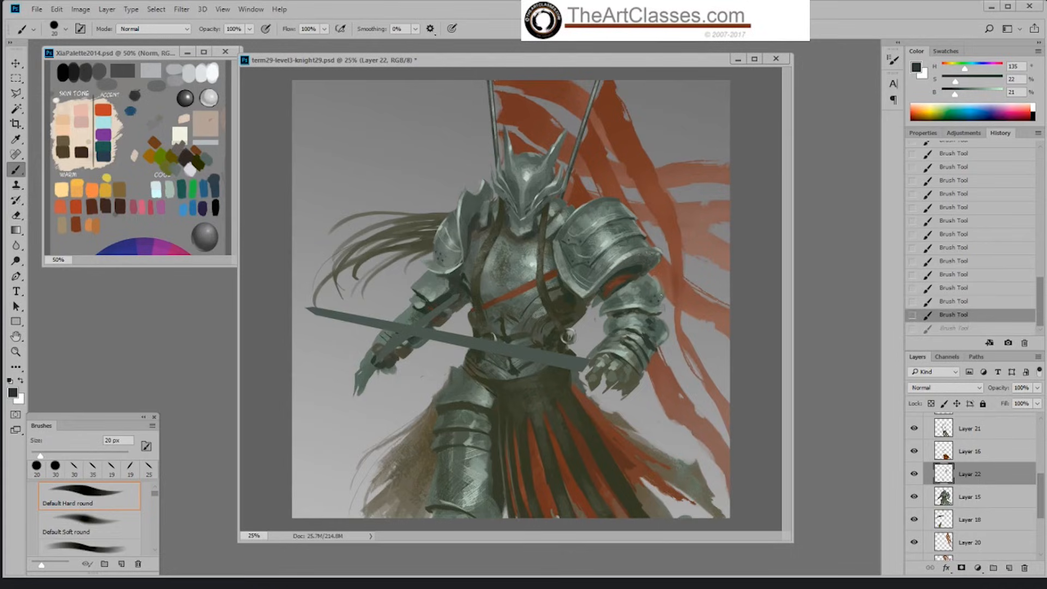
{"action": "key", "text": "ctrl+z"}
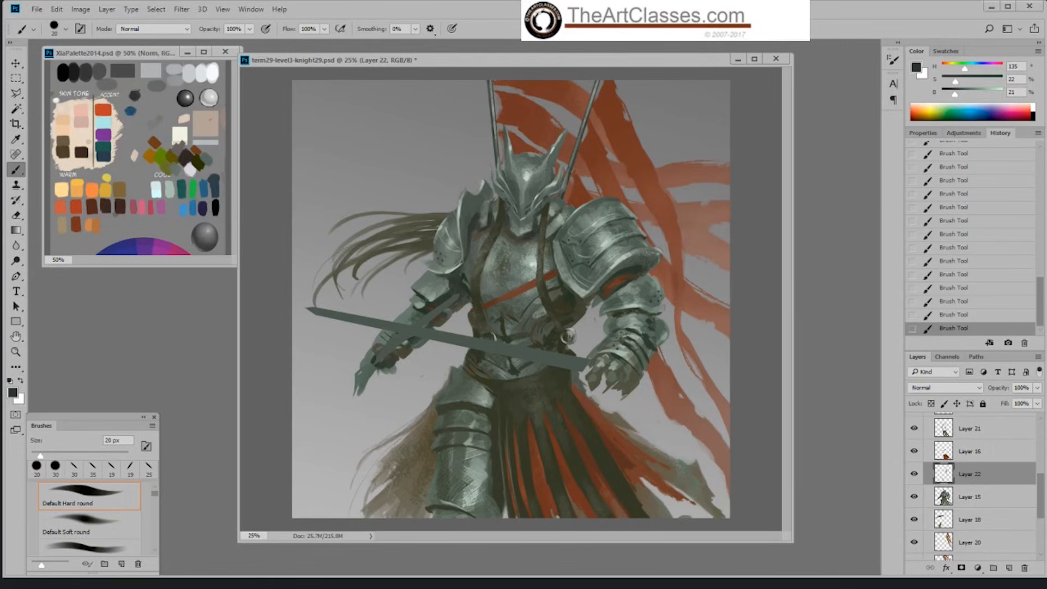
Step: Identify the layer holding the leather straps by toggling Layer 21, and erase the lower chest strap there with a 30 px eraser
{"action": "left_click", "coordinate": [973, 452]}
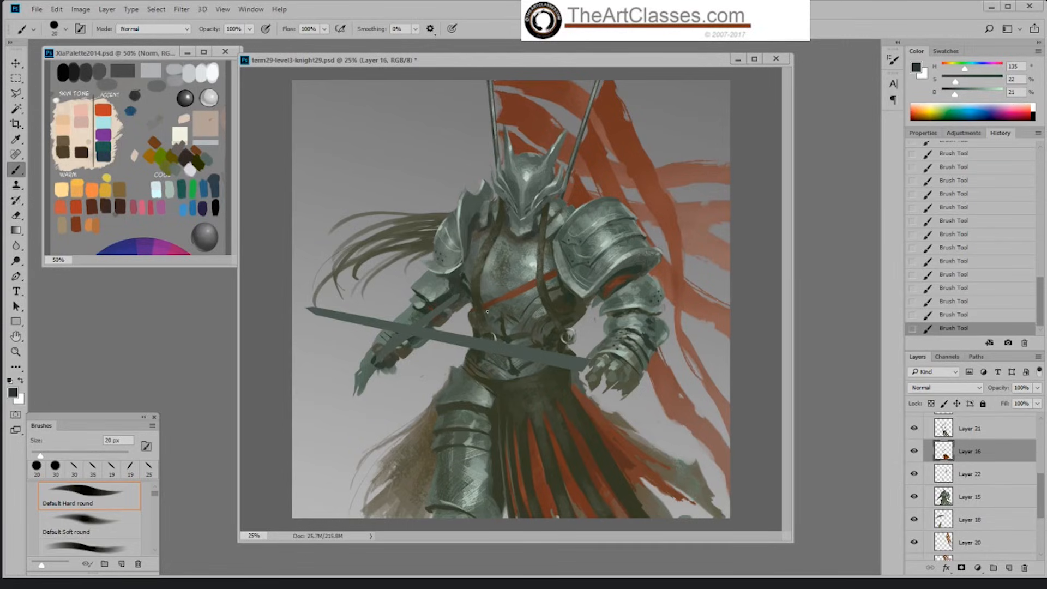
{"action": "left_click", "coordinate": [915, 429]}
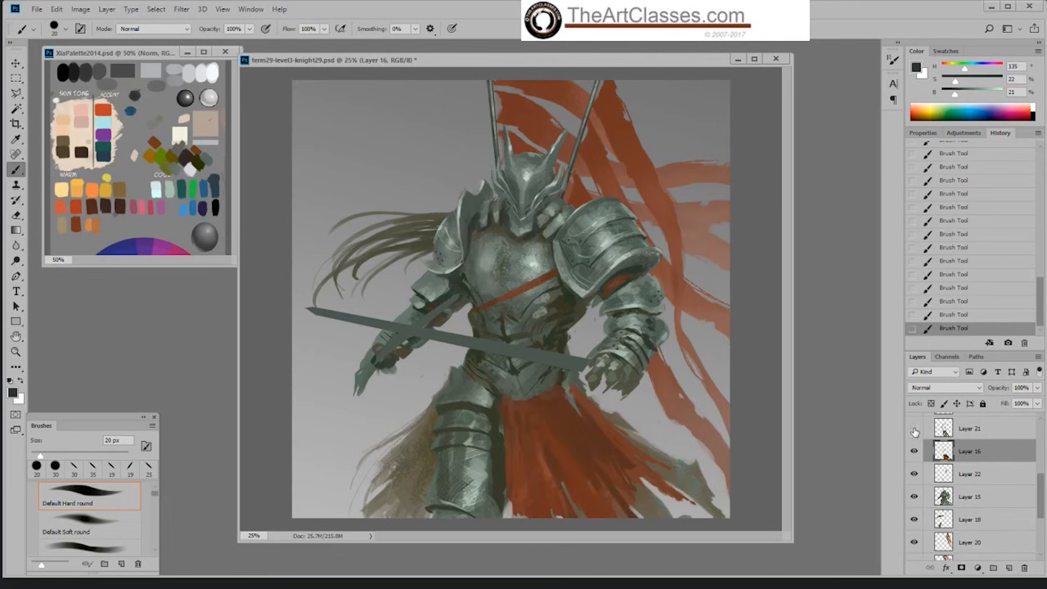
{"action": "left_click", "coordinate": [914, 429]}
{"action": "left_click", "coordinate": [960, 429]}
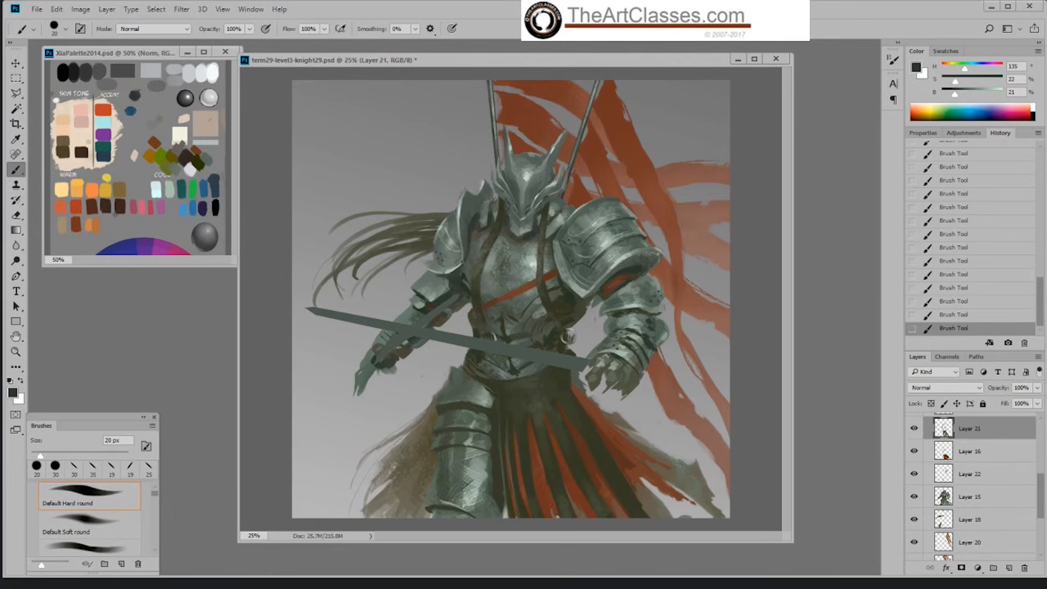
{"action": "key", "text": "e"}
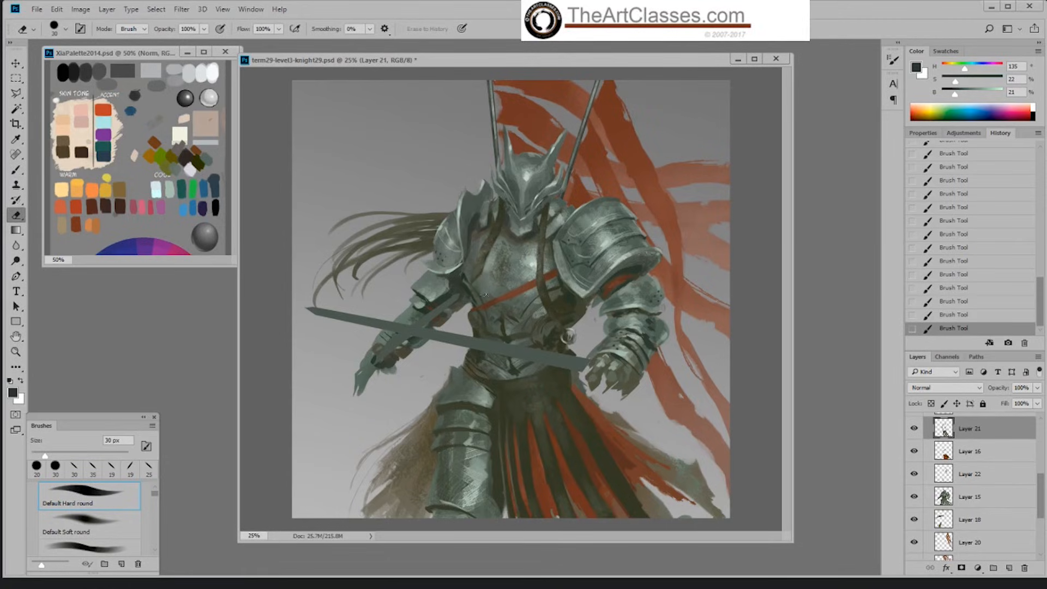
{"action": "left_click", "coordinate": [479, 265]}
Step: Repaint the strap on Layer 21 as a curve from the neck across the chest with Hard Palette Left, cleaning its edges with the eraser
{"action": "key", "text": "b"}
{"action": "right_click", "coordinate": [494, 313]}
{"action": "left_click", "coordinate": [614, 435]}
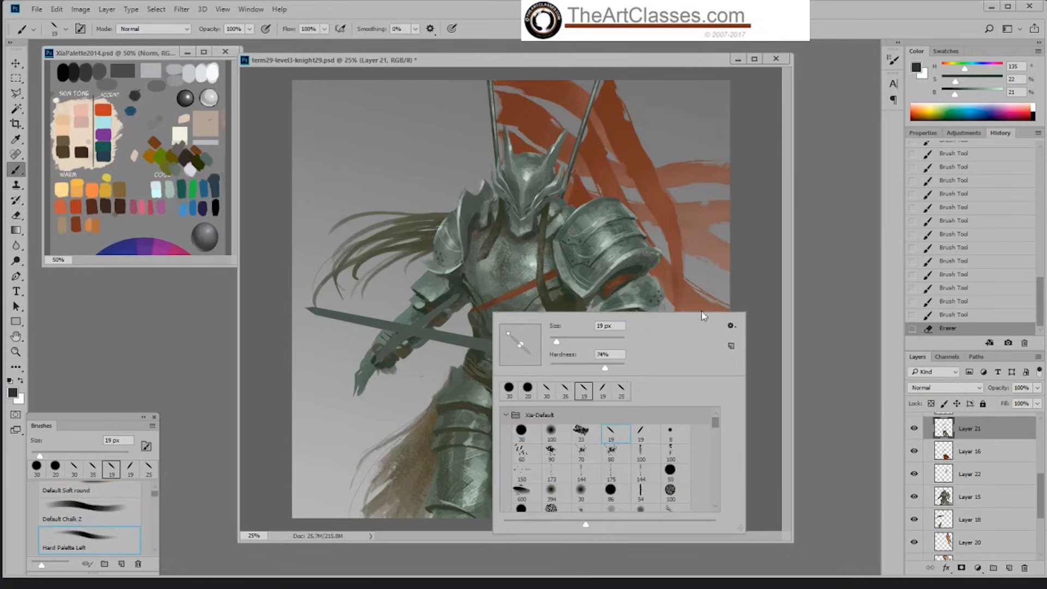
{"action": "left_click", "coordinate": [489, 230]}
{"action": "left_click", "coordinate": [494, 239], "text": "alt"}
{"action": "mouse_move", "coordinate": [497, 234]}
{"action": "left_mouse_down"}
{"action": "mouse_move", "coordinate": [474, 276]}
{"action": "mouse_move", "coordinate": [518, 288]}
{"action": "mouse_move", "coordinate": [486, 268]}
{"action": "mouse_move", "coordinate": [494, 243]}
{"action": "left_mouse_up"}
{"action": "key", "text": "bracketright"}
{"action": "key", "text": "bracketright"}
{"action": "key", "text": "bracketright"}
{"action": "key", "text": "bracketright"}
{"action": "key", "text": "bracketright"}
{"action": "key", "text": "bracketright"}
{"action": "key", "text": "bracketleft"}
{"action": "key", "text": "bracketleft"}
{"action": "key", "text": "bracketleft"}
{"action": "key", "text": "bracketleft"}
{"action": "key", "text": "e"}
{"action": "key", "text": "b"}
{"action": "key", "text": "e"}
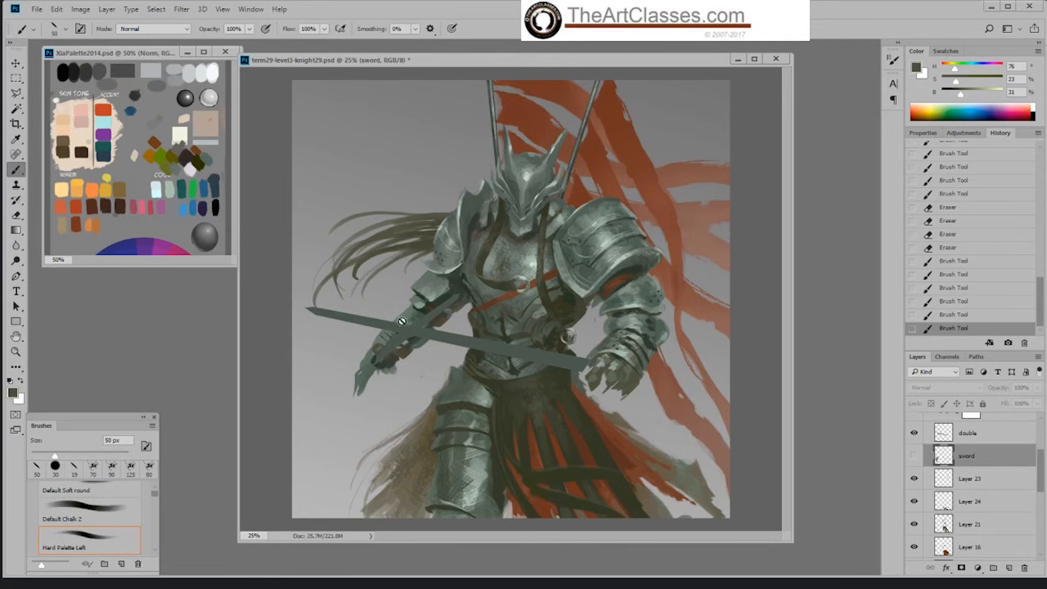
Step: Sample the sword blade's grey-green and erase the hair strand's end behind the sword tip on Layer 18
{"action": "left_click", "coordinate": [955, 436]}
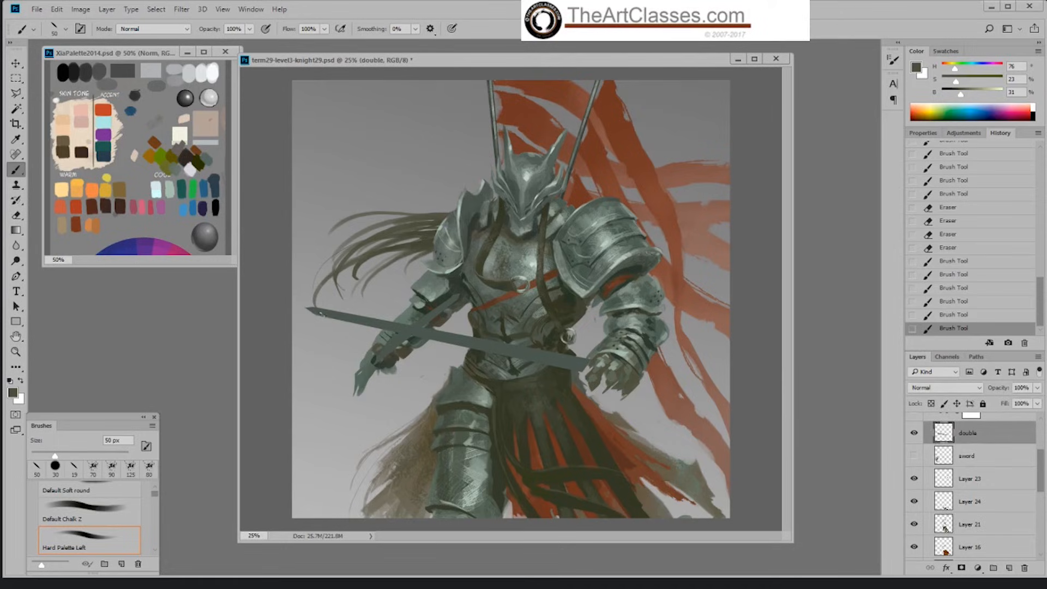
{"action": "left_click", "coordinate": [313, 310], "text": "alt"}
{"action": "key", "text": "bracketleft"}
{"action": "key", "text": "bracketleft"}
{"action": "key", "text": "bracketleft"}
{"action": "left_click_drag", "start_coordinate": [1041, 488], "coordinate": [1040, 519]}
{"action": "left_click", "coordinate": [1002, 516]}
{"action": "key", "text": "e"}
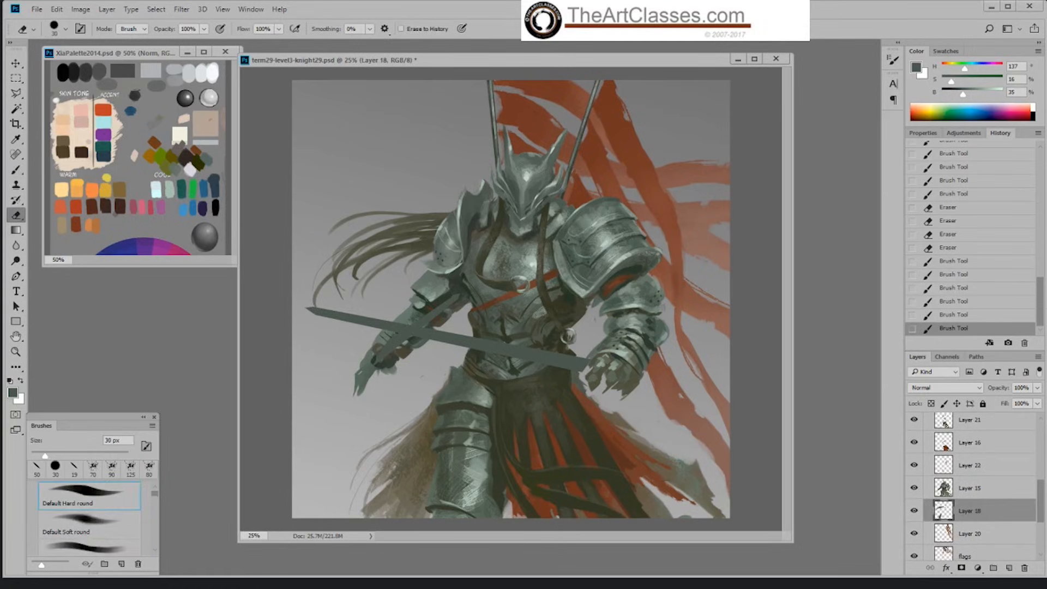
{"action": "left_click_drag", "start_coordinate": [318, 311], "coordinate": [312, 307]}
{"action": "key", "text": "b"}
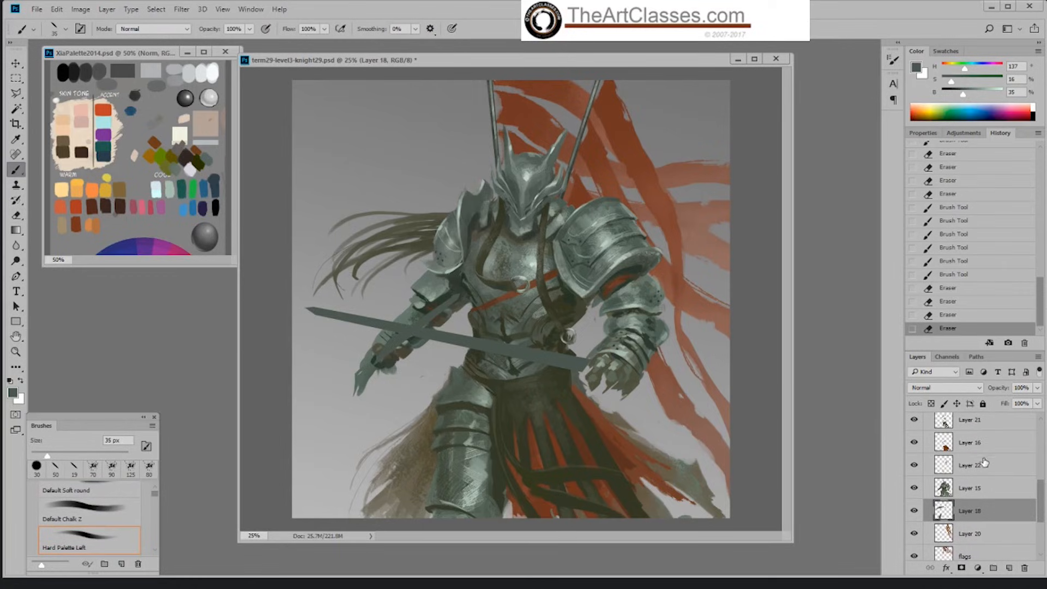
Step: Shorten and reshape the sword tip on the double layer, alternating the eraser with the 35 px Hard Palette Left brush
{"action": "scroll", "coordinate": [998, 427], "scroll_direction": "up", "scroll_amount": 4}
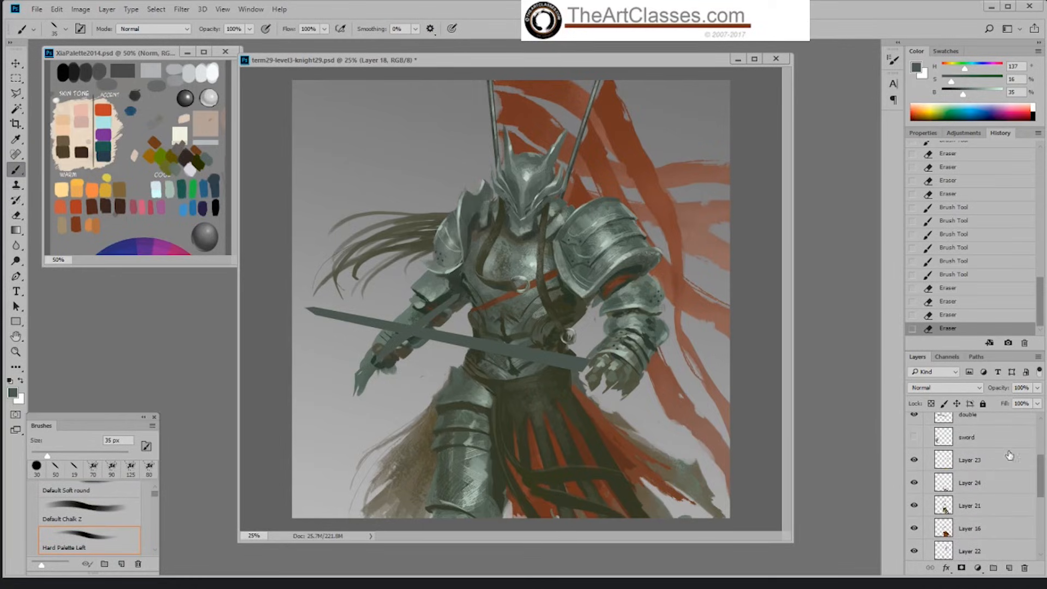
{"action": "left_click", "coordinate": [1002, 426]}
{"action": "key", "text": "e"}
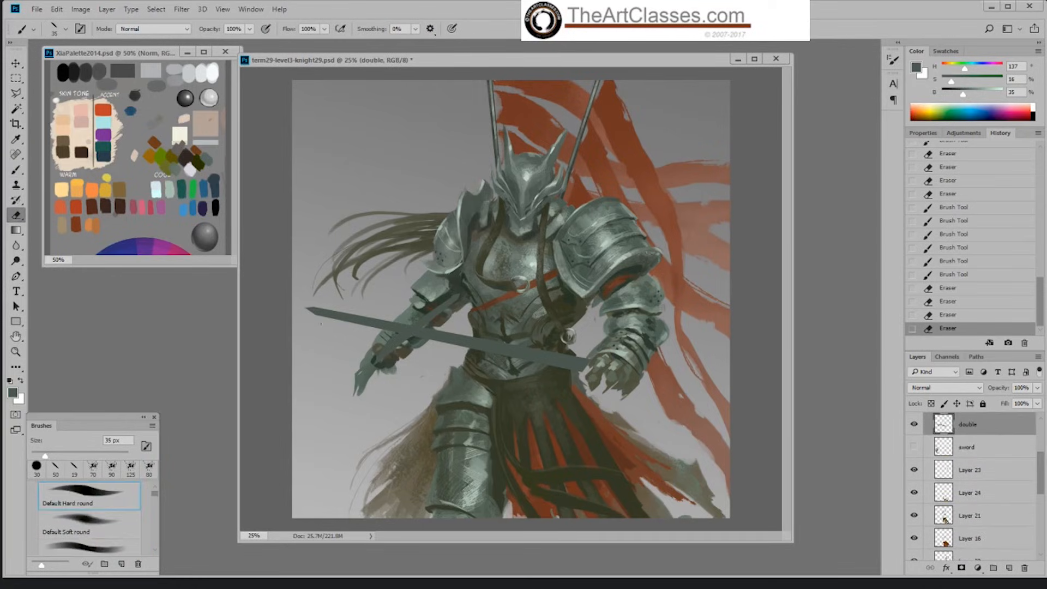
{"action": "mouse_move", "coordinate": [304, 306]}
{"action": "left_mouse_down"}
{"action": "mouse_move", "coordinate": [323, 309]}
{"action": "mouse_move", "coordinate": [312, 311]}
{"action": "mouse_move", "coordinate": [326, 321]}
{"action": "mouse_move", "coordinate": [337, 307]}
{"action": "mouse_move", "coordinate": [315, 311]}
{"action": "mouse_move", "coordinate": [324, 311]}
{"action": "left_mouse_up"}
{"action": "key", "text": "b"}
{"action": "key", "text": "e"}
{"action": "key", "text": "b"}
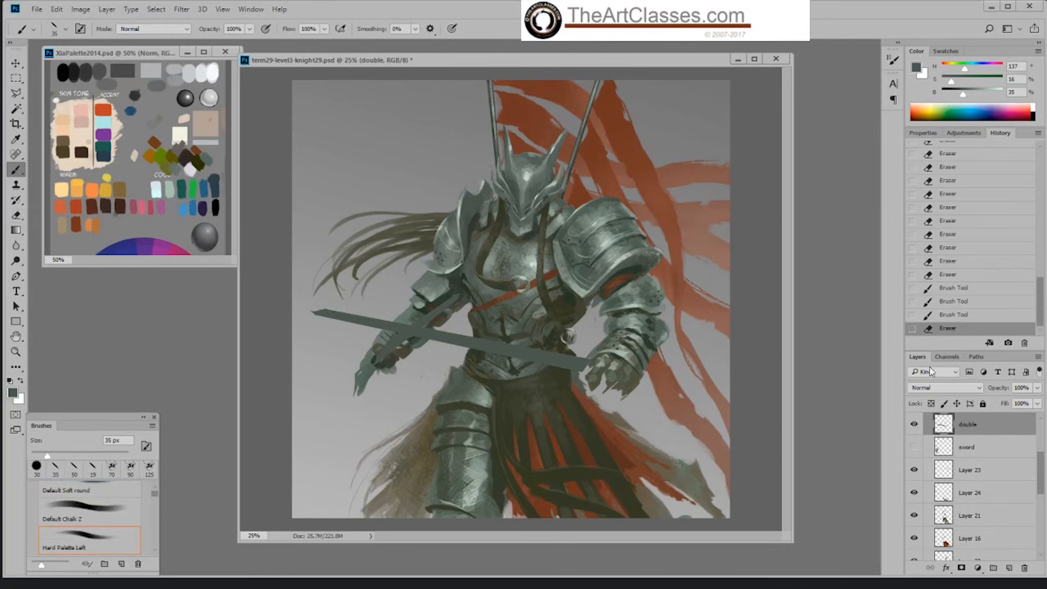
Step: Step back one erasure in the history, recut the sword tip at 30 px and trim the crossing blade's end beside the forearm
{"action": "left_click", "coordinate": [932, 317]}
{"action": "key", "text": "e"}
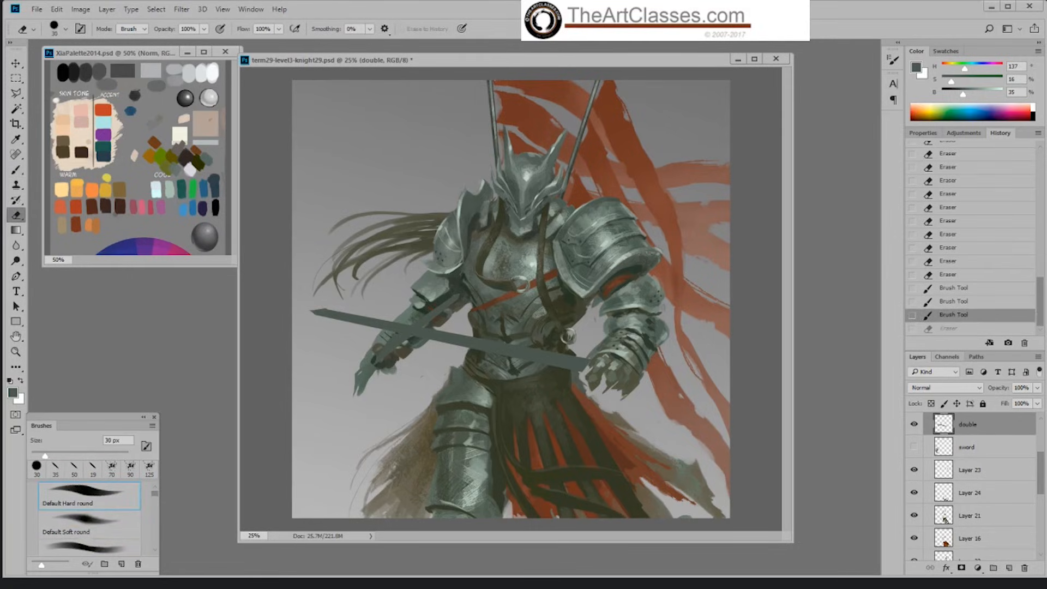
{"action": "mouse_move", "coordinate": [327, 307]}
{"action": "left_mouse_down"}
{"action": "mouse_move", "coordinate": [309, 314]}
{"action": "mouse_move", "coordinate": [320, 319]}
{"action": "mouse_move", "coordinate": [311, 309]}
{"action": "left_mouse_up"}
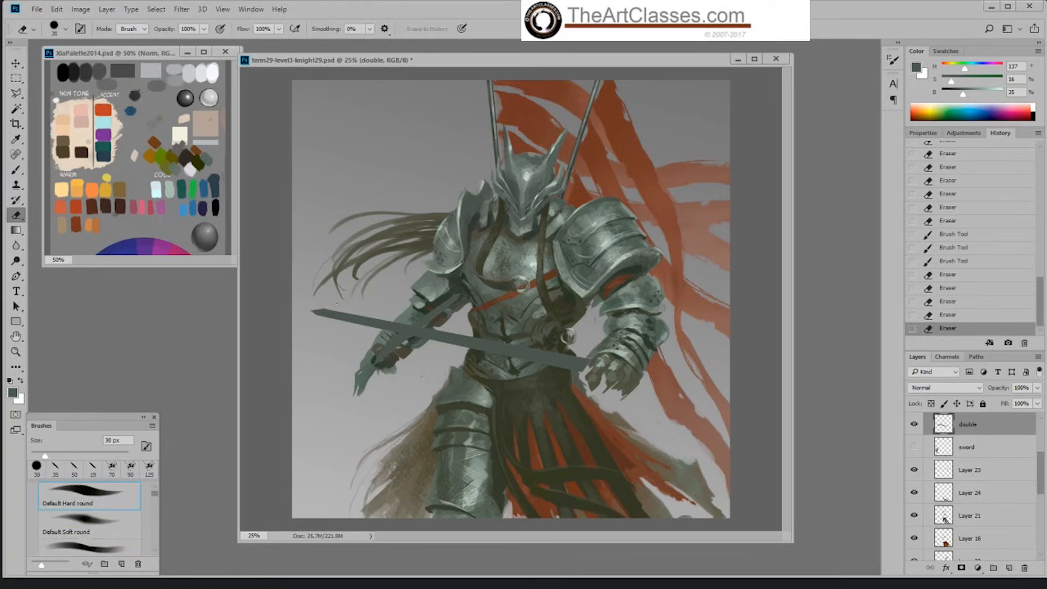
{"action": "key", "text": "b"}
{"action": "key", "text": "e"}
{"action": "left_click_drag", "start_coordinate": [454, 306], "coordinate": [455, 294]}
{"action": "left_click", "coordinate": [452, 293]}
{"action": "key", "text": "b"}
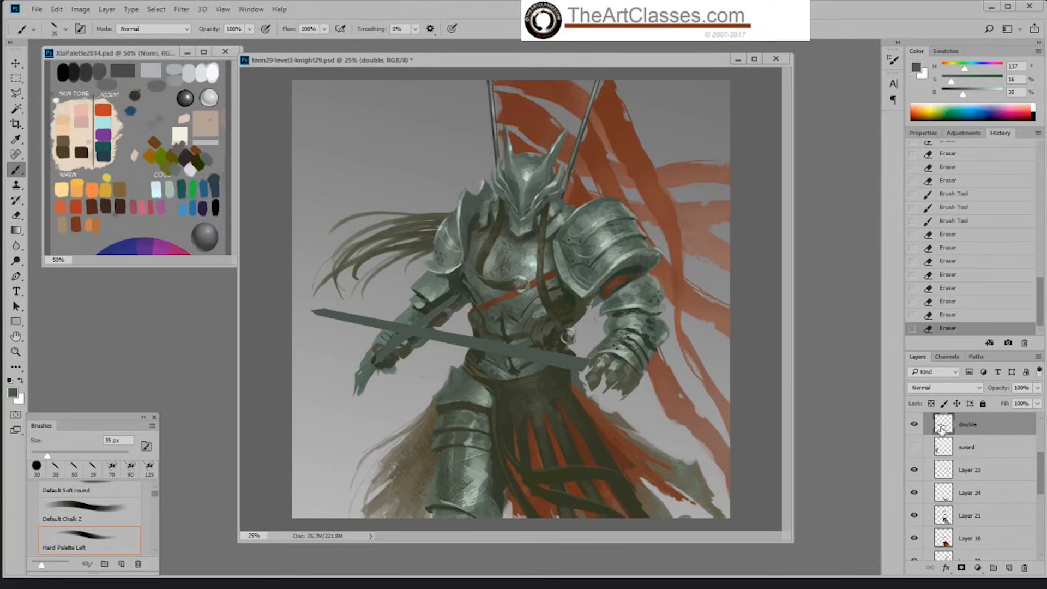
Step: Lock the double layer's transparent pixels and darken the sampled blade colour to 21% saturation and 22% brightness
{"action": "left_click", "coordinate": [931, 404]}
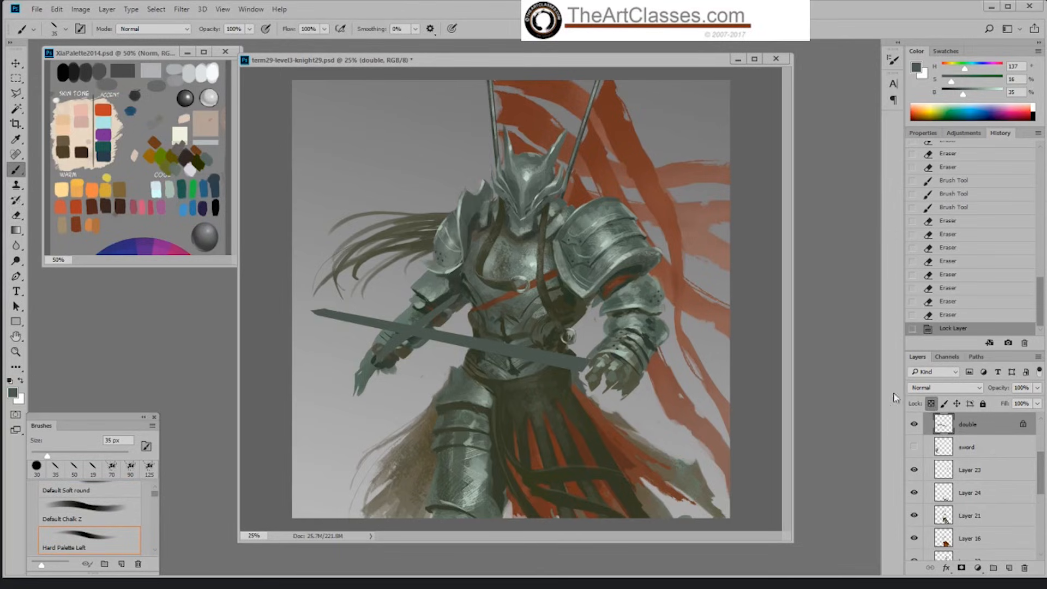
{"action": "left_click", "coordinate": [562, 362], "text": "alt"}
{"action": "left_click", "coordinate": [955, 81]}
{"action": "left_click_drag", "start_coordinate": [963, 94], "coordinate": [955, 95]}
Step: Shade both crossing blades with dark textured strokes of Sampled Brush 2 13, reducing the brush from 400 to 250 px
{"action": "right_click", "coordinate": [573, 361]}
{"action": "left_click", "coordinate": [650, 491]}
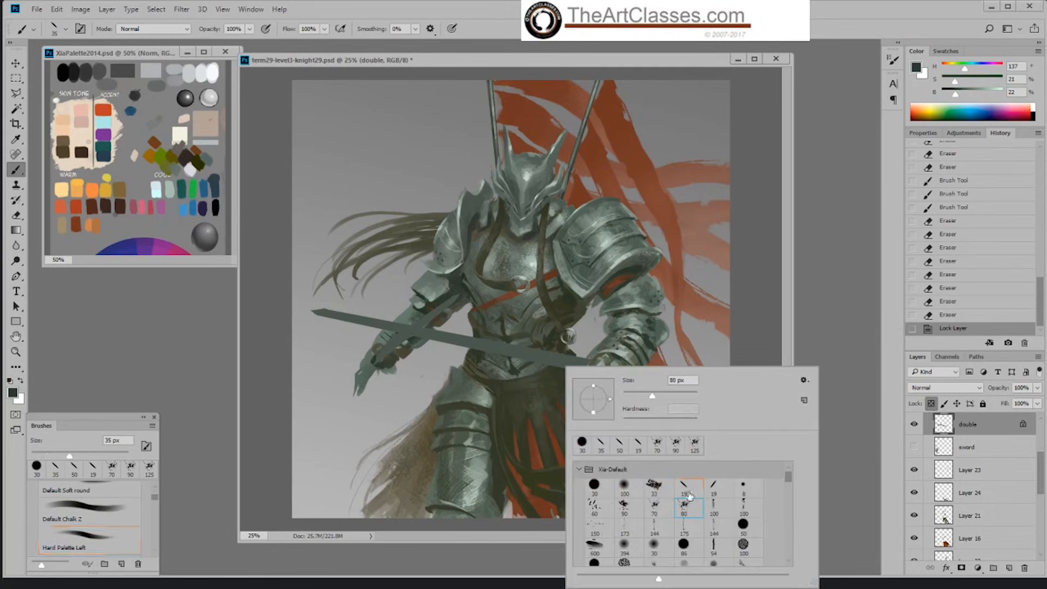
{"action": "left_click", "coordinate": [384, 335]}
{"action": "left_click_drag", "start_coordinate": [384, 336], "coordinate": [570, 361]}
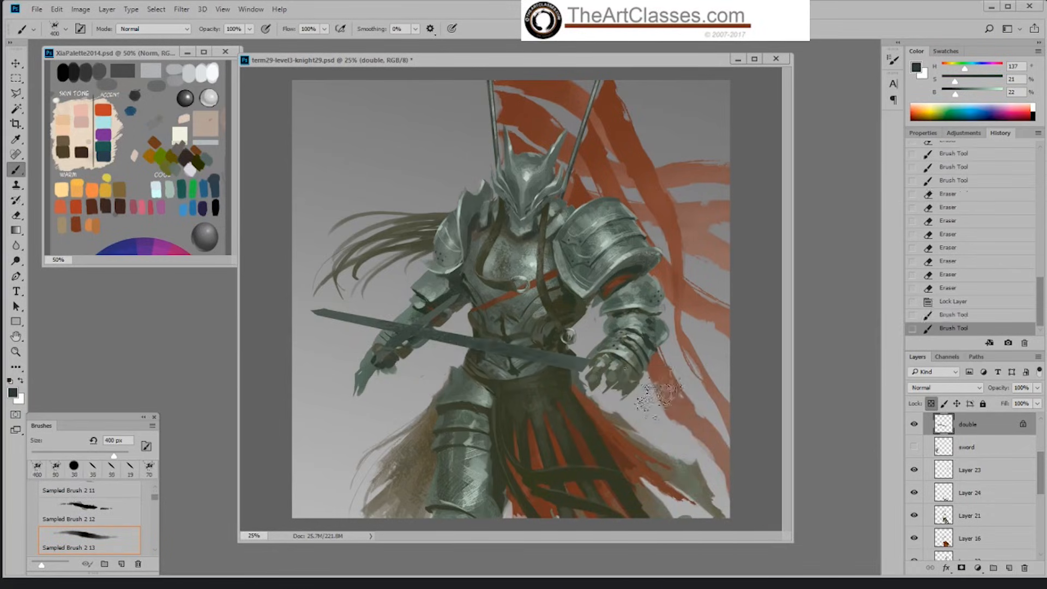
{"action": "key", "text": "bracketright"}
{"action": "key", "text": "bracketright"}
{"action": "key", "text": "bracketright"}
{"action": "key", "text": "bracketright"}
{"action": "key", "text": "bracketleft"}
{"action": "key", "text": "bracketleft"}
{"action": "mouse_move", "coordinate": [392, 366]}
{"action": "left_mouse_down"}
{"action": "mouse_move", "coordinate": [424, 329]}
{"action": "mouse_move", "coordinate": [459, 318]}
{"action": "mouse_move", "coordinate": [377, 356]}
{"action": "mouse_move", "coordinate": [478, 286]}
{"action": "left_mouse_up"}
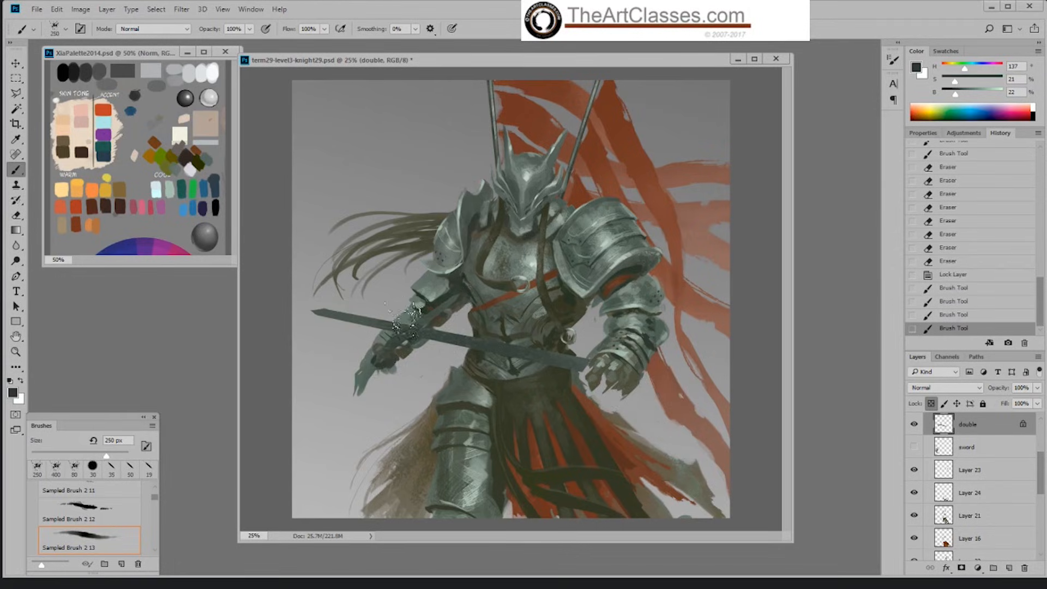
{"action": "left_click_drag", "start_coordinate": [368, 322], "coordinate": [638, 364]}
Step: Highlight the sword near its tip with grey-green at 60% brightness, using Hard Palette Left at 50 px and 43% opacity
{"action": "left_click", "coordinate": [581, 360], "text": "alt"}
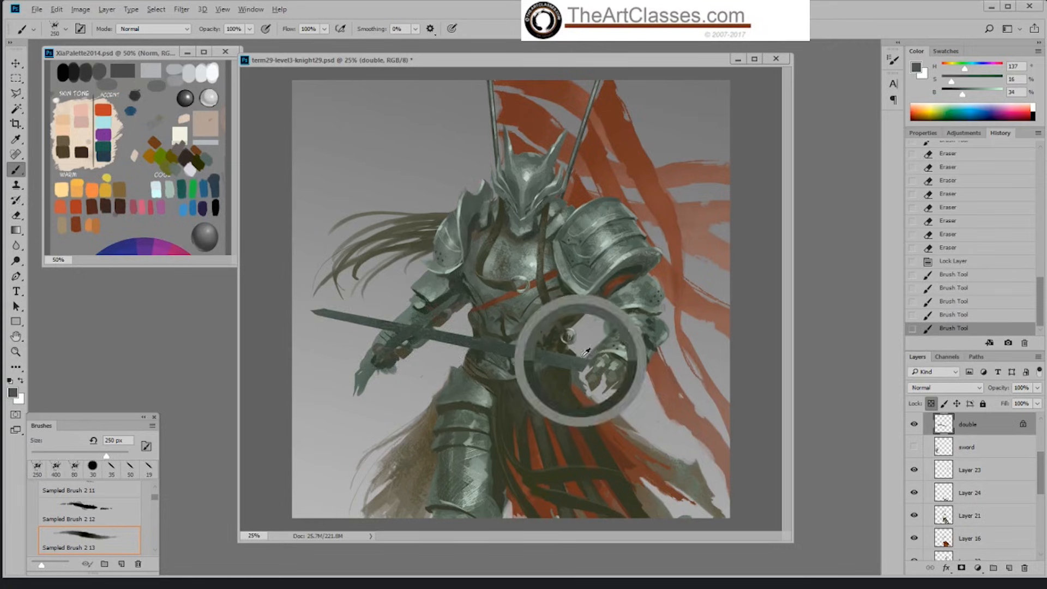
{"action": "mouse_move", "coordinate": [963, 93]}
{"action": "left_mouse_down"}
{"action": "mouse_move", "coordinate": [949, 81]}
{"action": "mouse_move", "coordinate": [978, 94]}
{"action": "left_mouse_up"}
{"action": "right_click", "coordinate": [562, 347]}
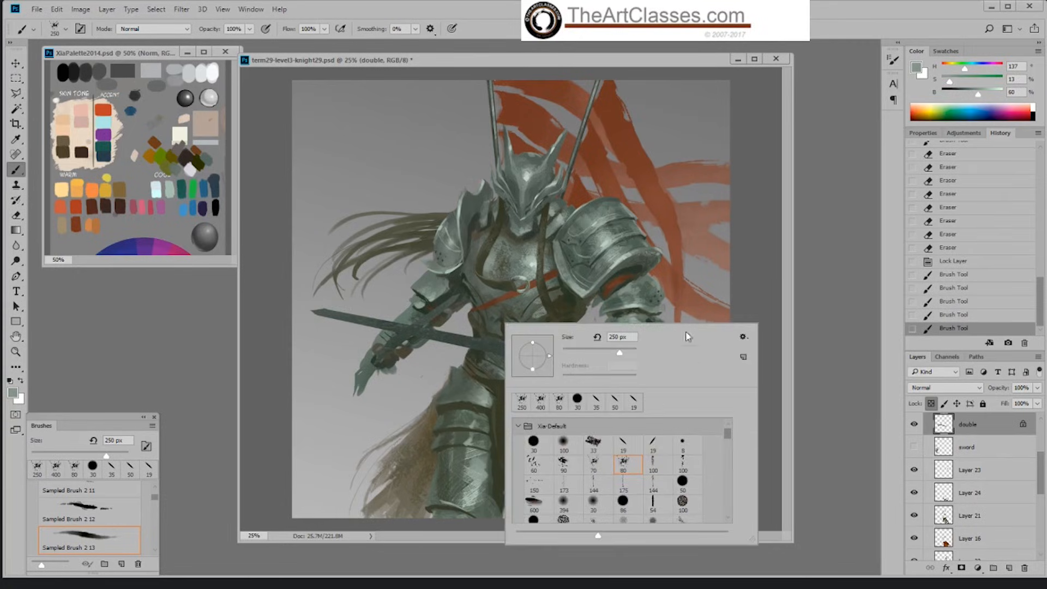
{"action": "left_click", "coordinate": [623, 442]}
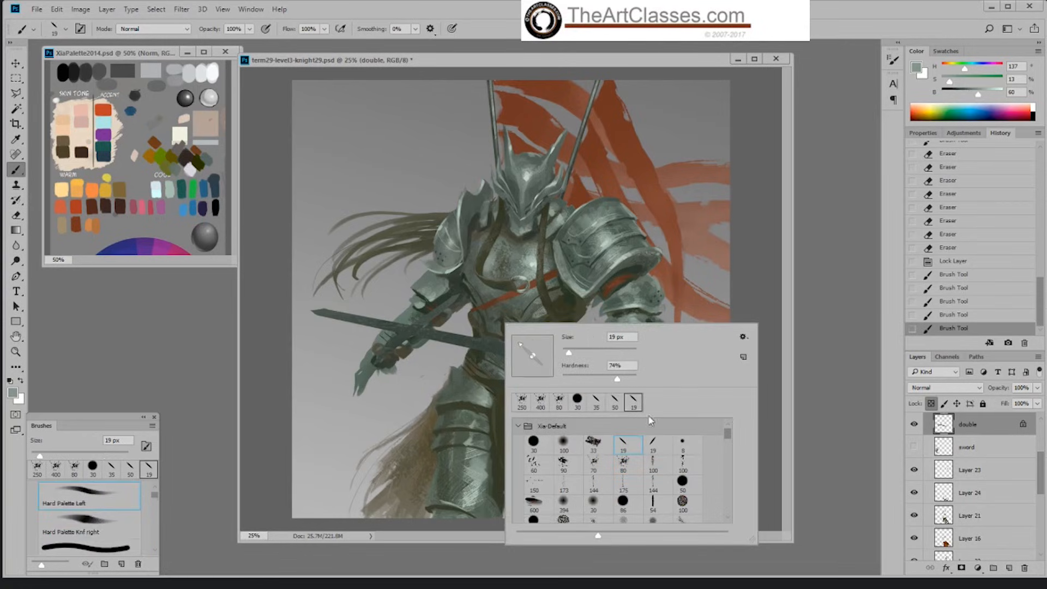
{"action": "key", "text": "Return"}
{"action": "key", "text": "]"}
{"action": "key", "text": "]"}
{"action": "key", "text": "]"}
{"action": "key", "text": "]"}
{"action": "key", "text": "]"}
{"action": "key", "text": "]"}
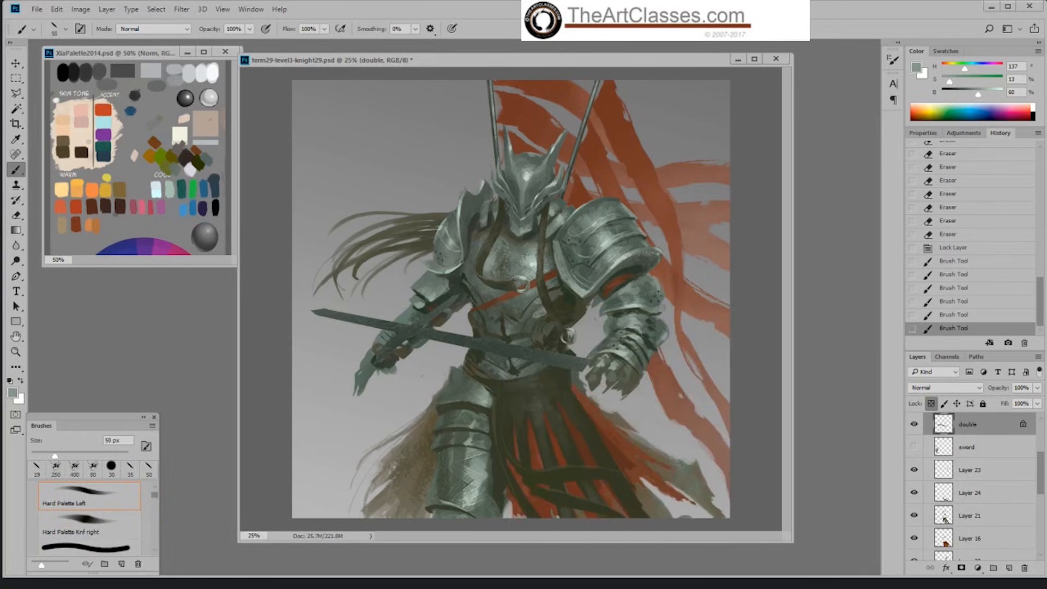
{"action": "left_click_drag", "start_coordinate": [250, 29], "coordinate": [221, 60]}
{"action": "left_click_drag", "start_coordinate": [313, 309], "coordinate": [397, 323]}
{"action": "left_click_drag", "start_coordinate": [340, 315], "coordinate": [384, 321]}
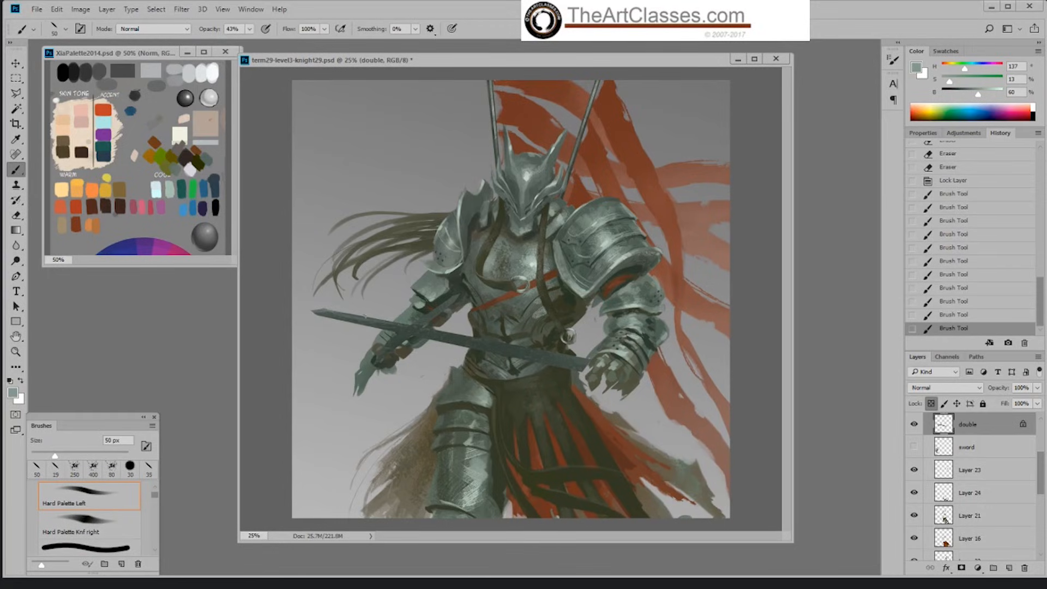
Step: Revert the last blade highlights in the history, repaint them along the blade at 40 px, and undo the last strokes
{"action": "key", "text": "bracketleft"}
{"action": "left_click", "coordinate": [930, 316]}
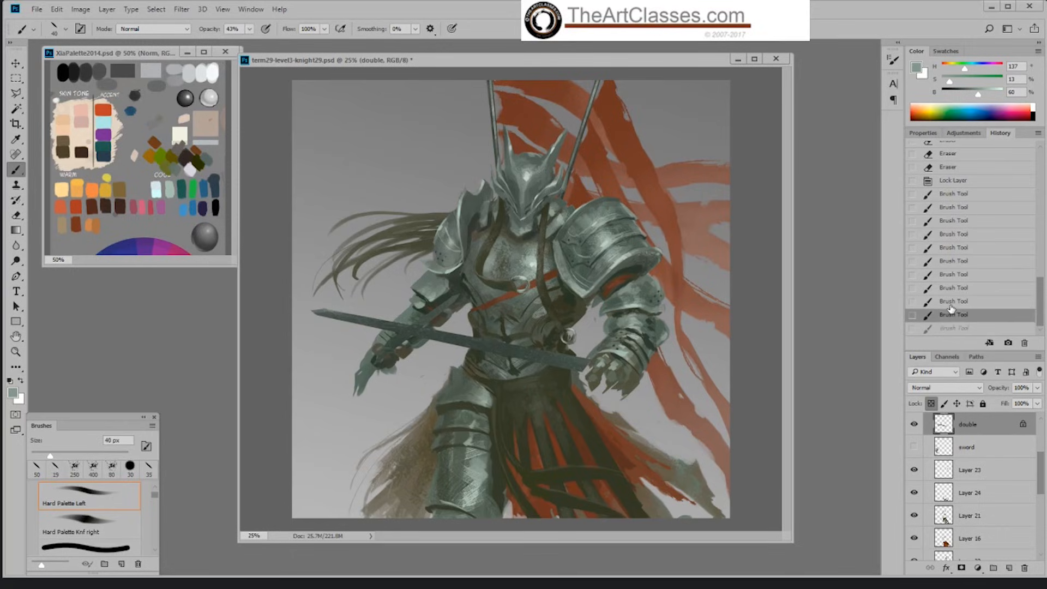
{"action": "left_click", "coordinate": [956, 301]}
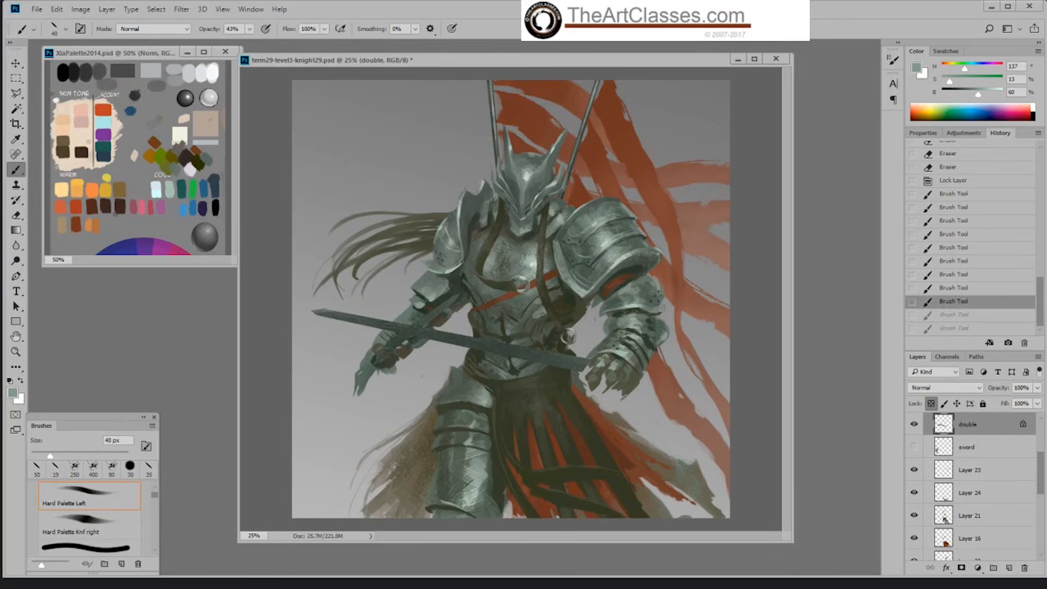
{"action": "mouse_move", "coordinate": [325, 312]}
{"action": "left_mouse_down"}
{"action": "mouse_move", "coordinate": [377, 320]}
{"action": "mouse_move", "coordinate": [315, 310]}
{"action": "mouse_move", "coordinate": [414, 326]}
{"action": "mouse_move", "coordinate": [446, 294]}
{"action": "mouse_move", "coordinate": [412, 322]}
{"action": "left_mouse_up"}
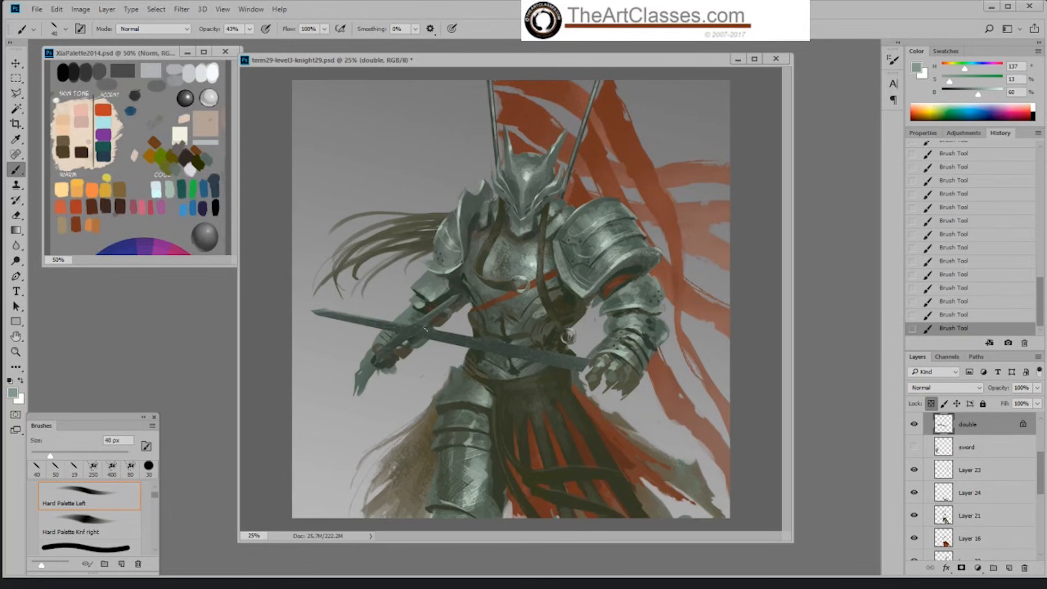
{"action": "left_click_drag", "start_coordinate": [433, 331], "coordinate": [485, 341]}
{"action": "key", "text": "ctrl+z"}
{"action": "key", "text": "ctrl+z"}
Step: Brighten the blade highlights with grey-green at 77% brightness, then with a paler grey at 5% saturation and 82% brightness
{"action": "left_click", "coordinate": [988, 94]}
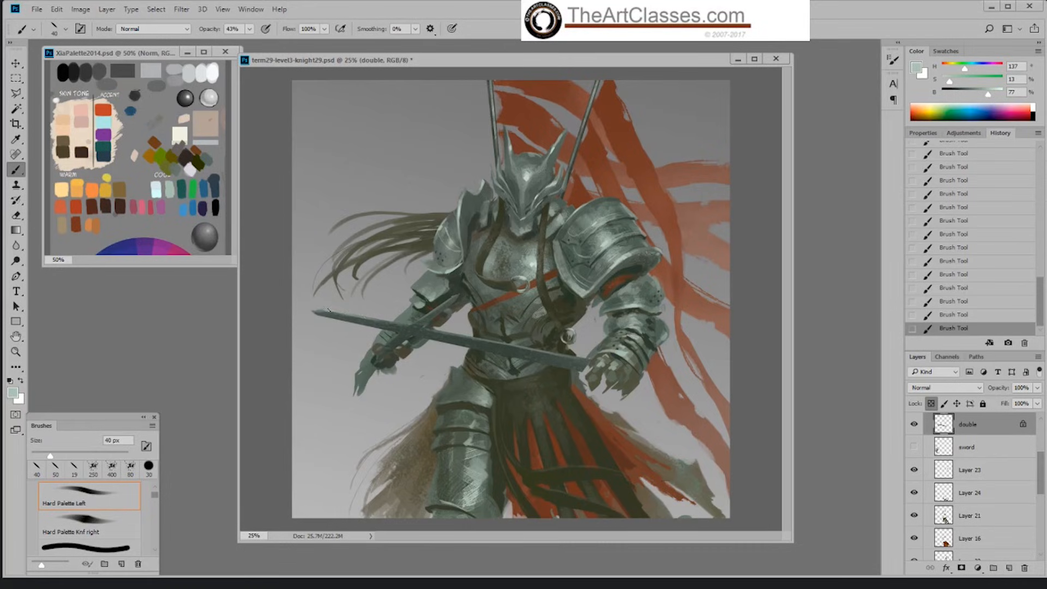
{"action": "left_click_drag", "start_coordinate": [367, 317], "coordinate": [389, 322]}
{"action": "left_click", "coordinate": [991, 94]}
{"action": "left_click_drag", "start_coordinate": [950, 83], "coordinate": [945, 82]}
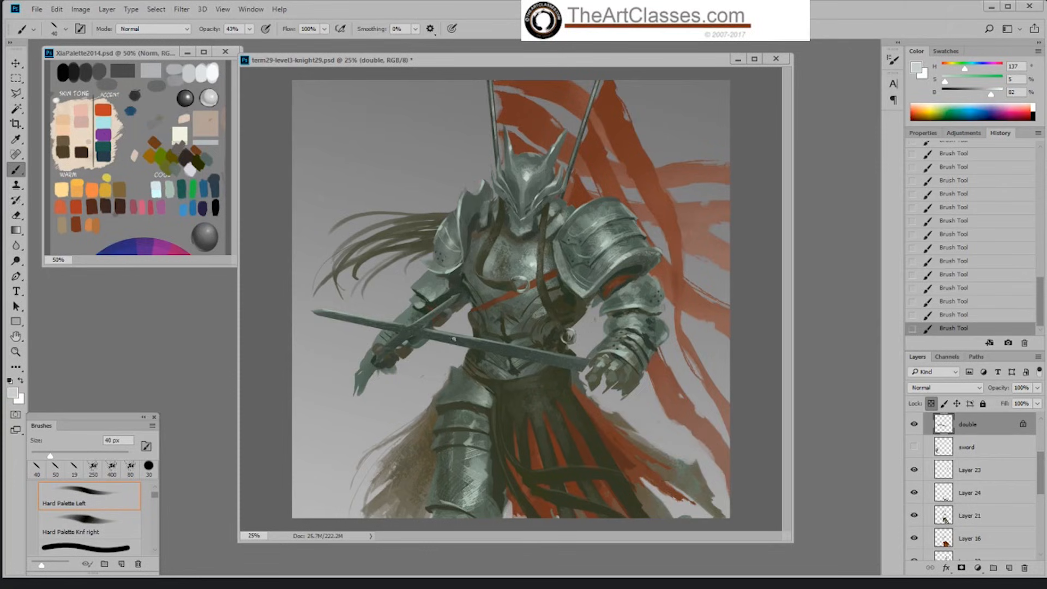
Step: Soften the blade shading with Hard Round 86 1 at 28% opacity, reducing the brush from 125 to 70 px
{"action": "right_click", "coordinate": [453, 337]}
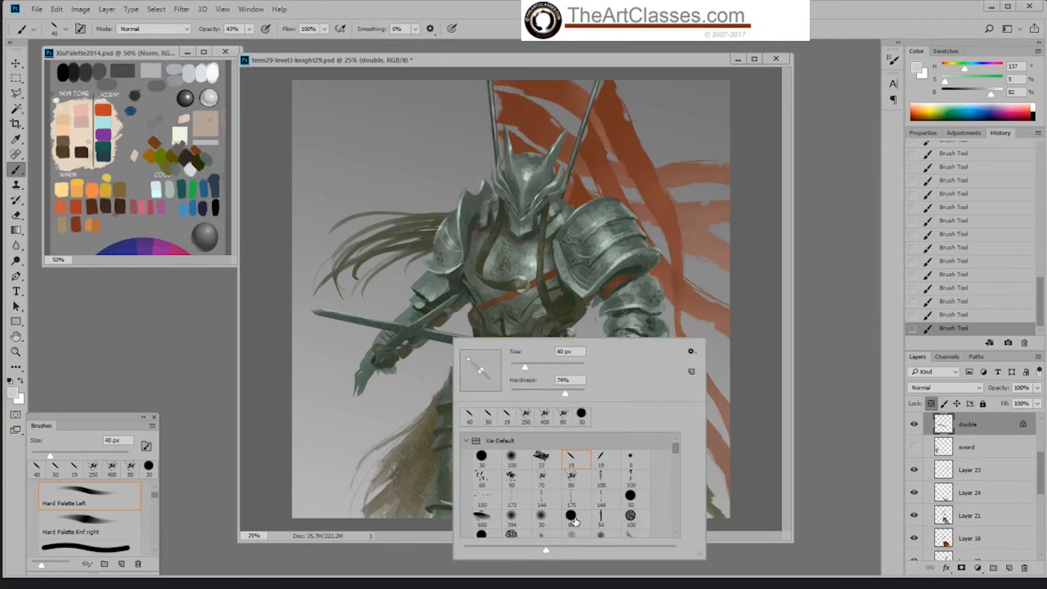
{"action": "left_click", "coordinate": [570, 516]}
{"action": "left_click", "coordinate": [738, 337]}
{"action": "key", "text": "bracketright"}
{"action": "key", "text": "bracketright"}
{"action": "key", "text": "bracketright"}
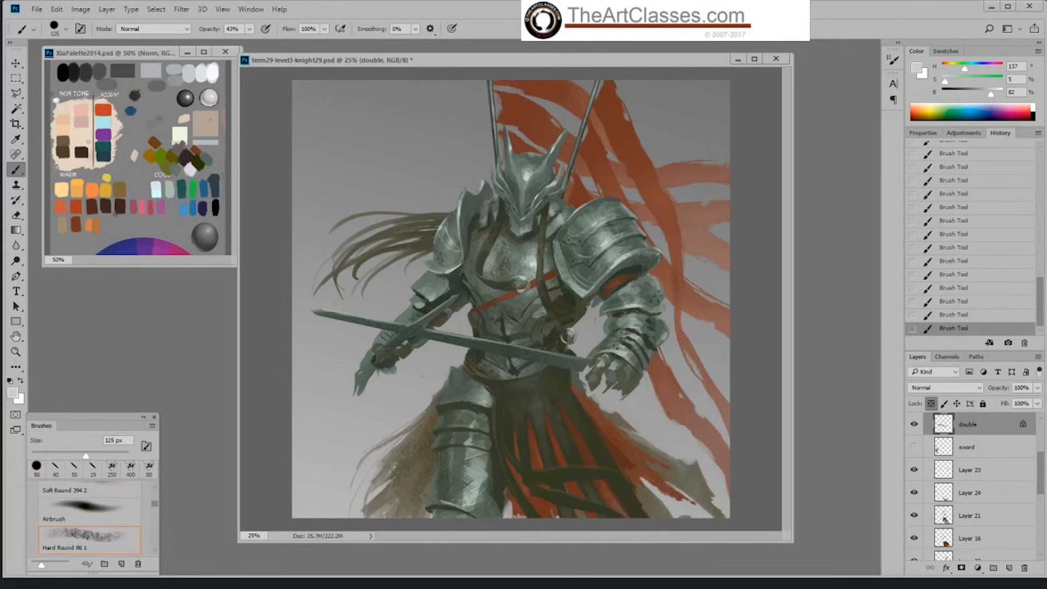
{"action": "left_click", "coordinate": [250, 29]}
{"action": "left_click_drag", "start_coordinate": [250, 43], "coordinate": [241, 46]}
{"action": "key", "text": "bracketleft"}
{"action": "key", "text": "bracketleft"}
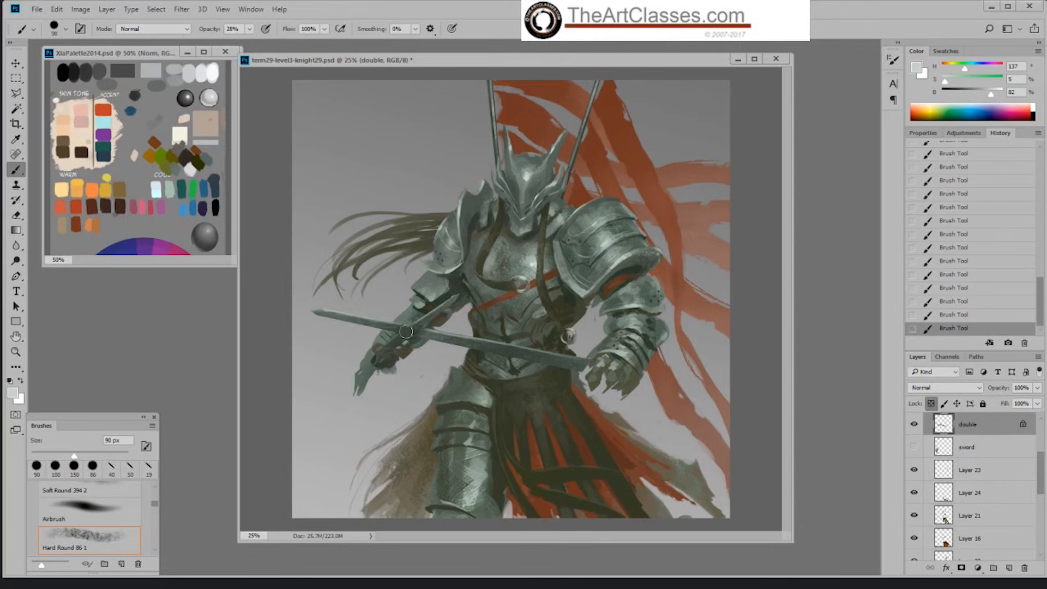
{"action": "key", "text": "bracketleft"}
{"action": "key", "text": "bracketleft"}
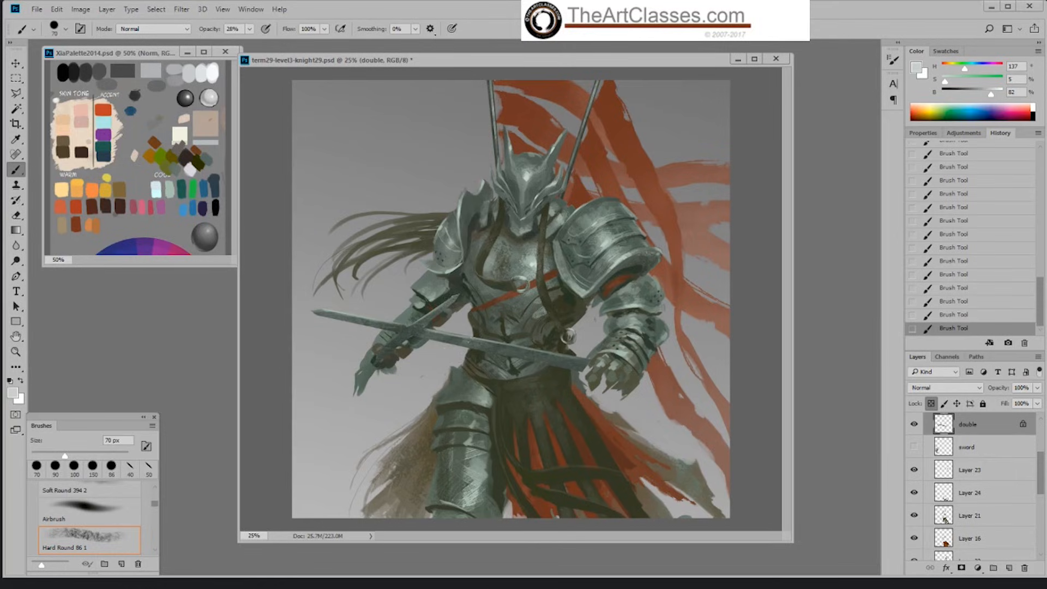
Step: Refine the long blade's tip with a dark grey-green sampled from it, using Hard Palette Left at 19 px and 100% opacity
{"action": "right_click", "coordinate": [459, 334]}
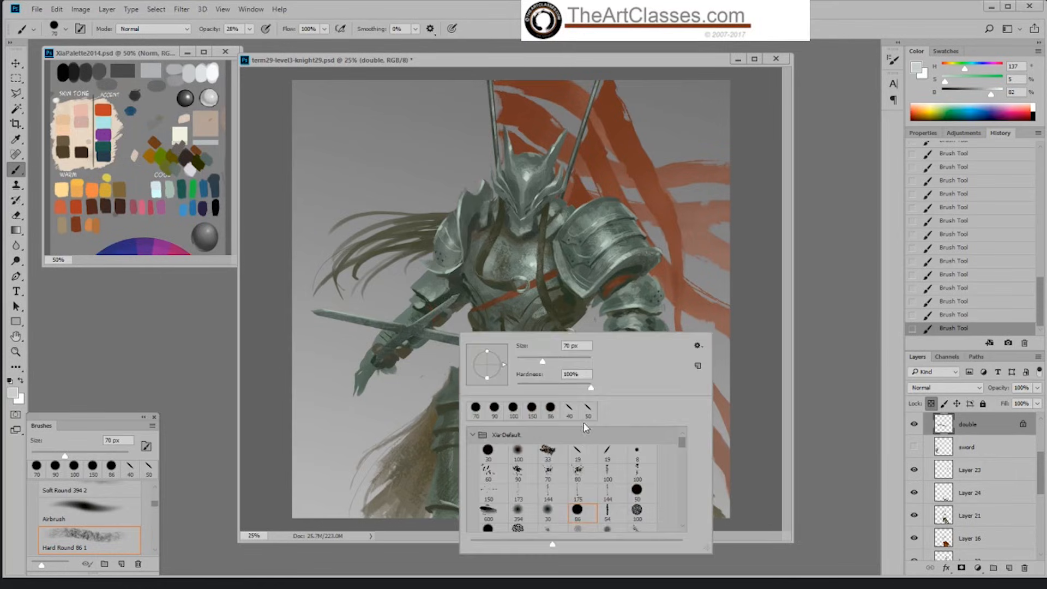
{"action": "left_click", "coordinate": [578, 454]}
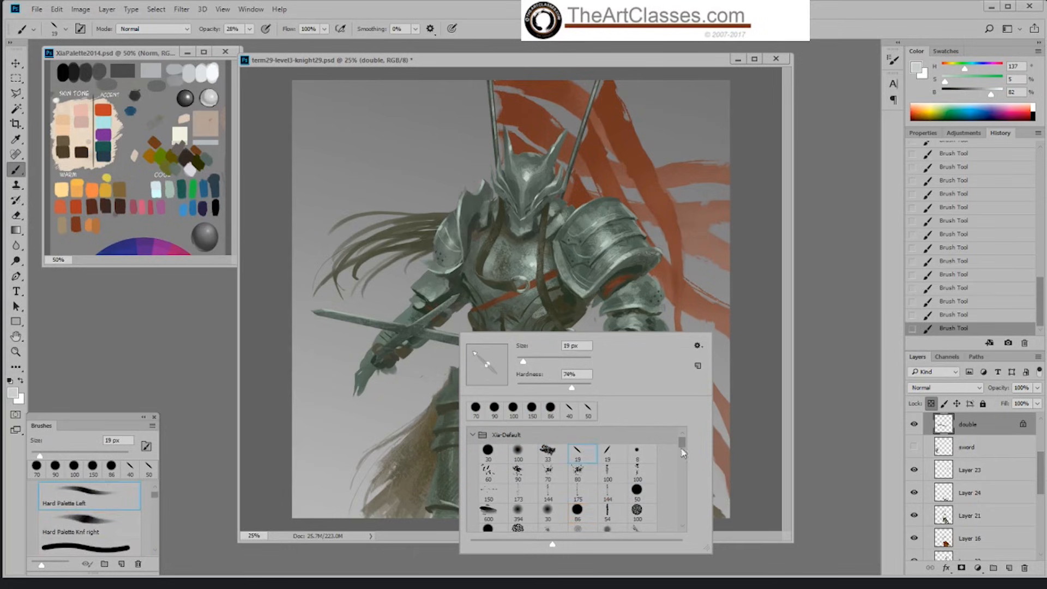
{"action": "left_click", "coordinate": [798, 557]}
{"action": "key", "text": "ctrl+plus"}
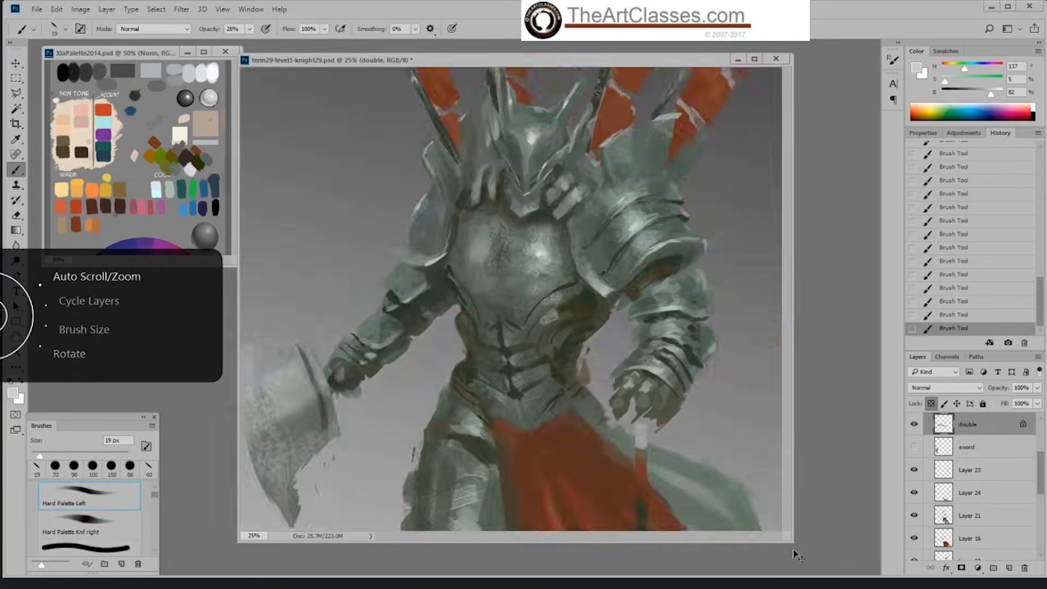
{"action": "key", "text": "ctrl+plus"}
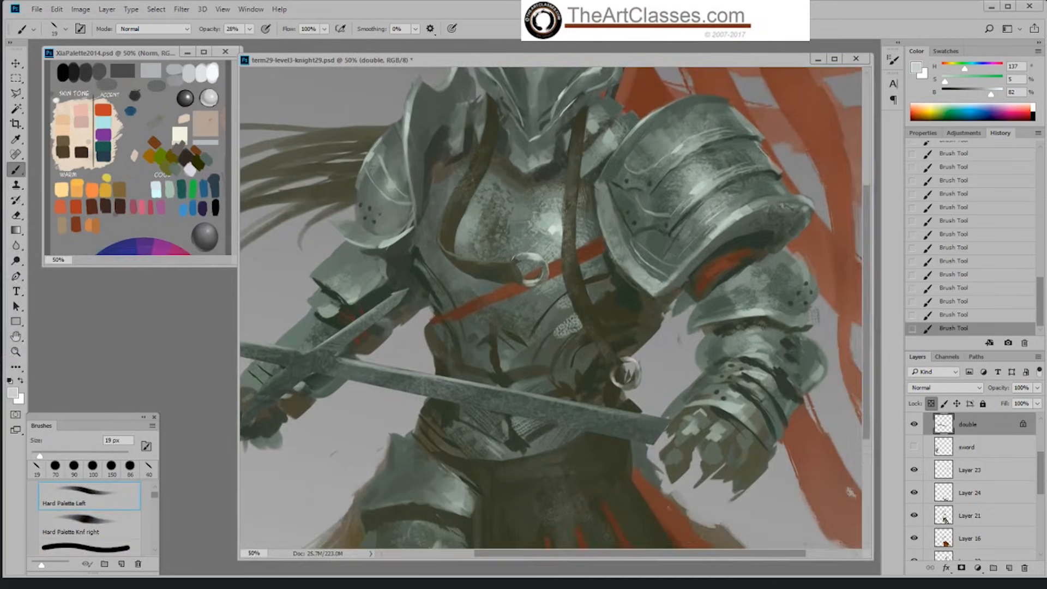
{"action": "left_click_drag", "start_coordinate": [650, 556], "coordinate": [560, 556]}
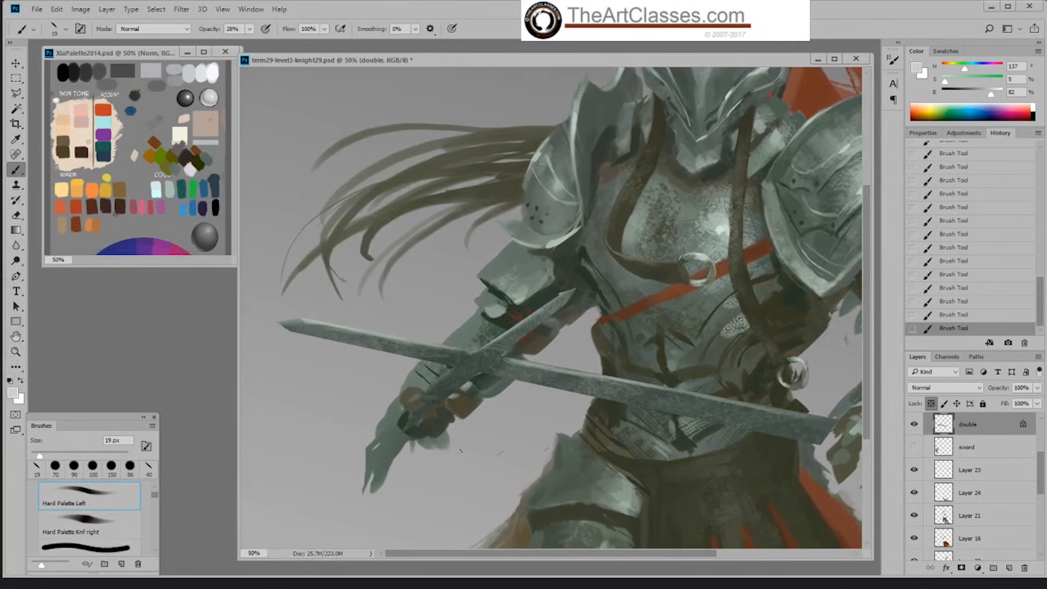
{"action": "left_click", "coordinate": [318, 326], "text": "alt"}
{"action": "left_click", "coordinate": [249, 28]}
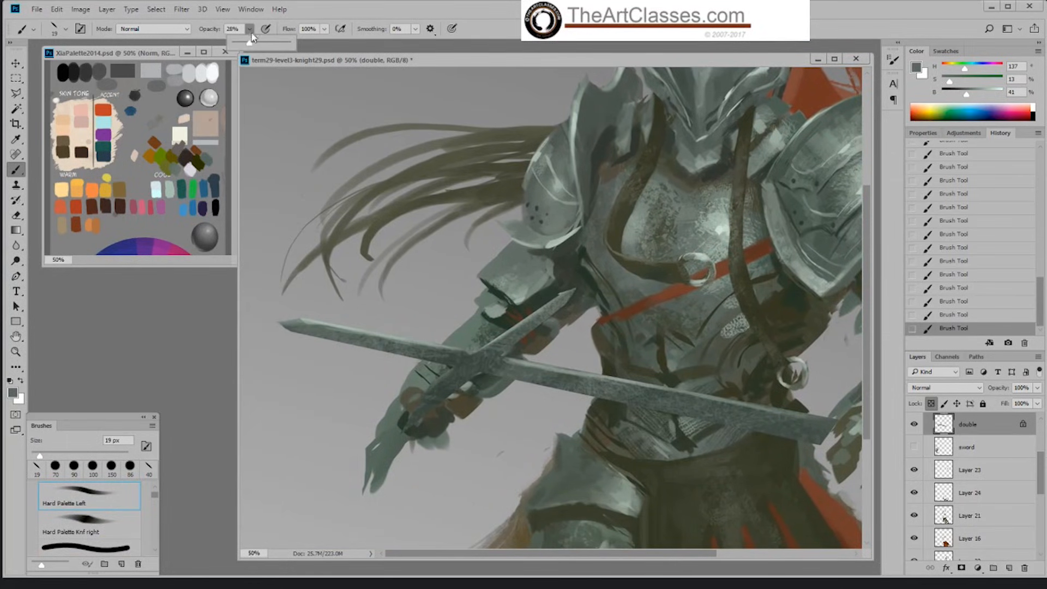
{"action": "left_click_drag", "start_coordinate": [246, 43], "coordinate": [294, 44]}
{"action": "left_click", "coordinate": [304, 333]}
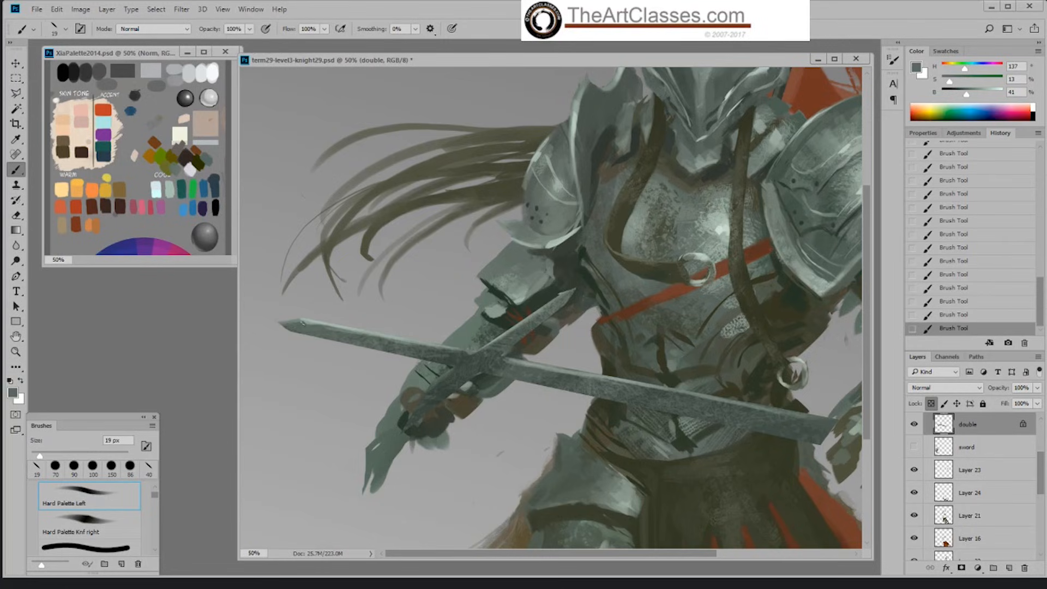
{"action": "left_click_drag", "start_coordinate": [304, 323], "coordinate": [317, 325]}
Step: Clean up the long blade around the crossing with grey-greens sampled from the sword
{"action": "left_click", "coordinate": [555, 369], "text": "alt"}
{"action": "left_click", "coordinate": [548, 367], "text": "alt"}
{"action": "left_click", "coordinate": [543, 368], "text": "alt"}
{"action": "left_click", "coordinate": [502, 345], "text": "alt"}
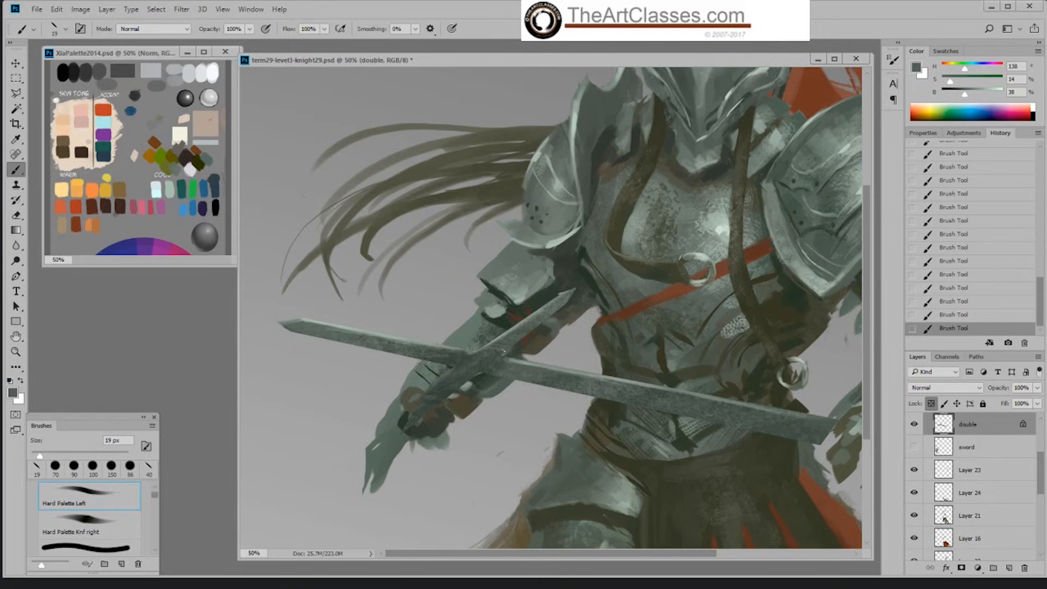
{"action": "left_click", "coordinate": [448, 348], "text": "alt"}
{"action": "left_click", "coordinate": [520, 361], "text": "alt"}
Step: Highlight the blade edges near the crossing and the short blade's tip with pale grey-green at 9% saturation and 90% brightness
{"action": "left_click_drag", "start_coordinate": [979, 93], "coordinate": [947, 83]}
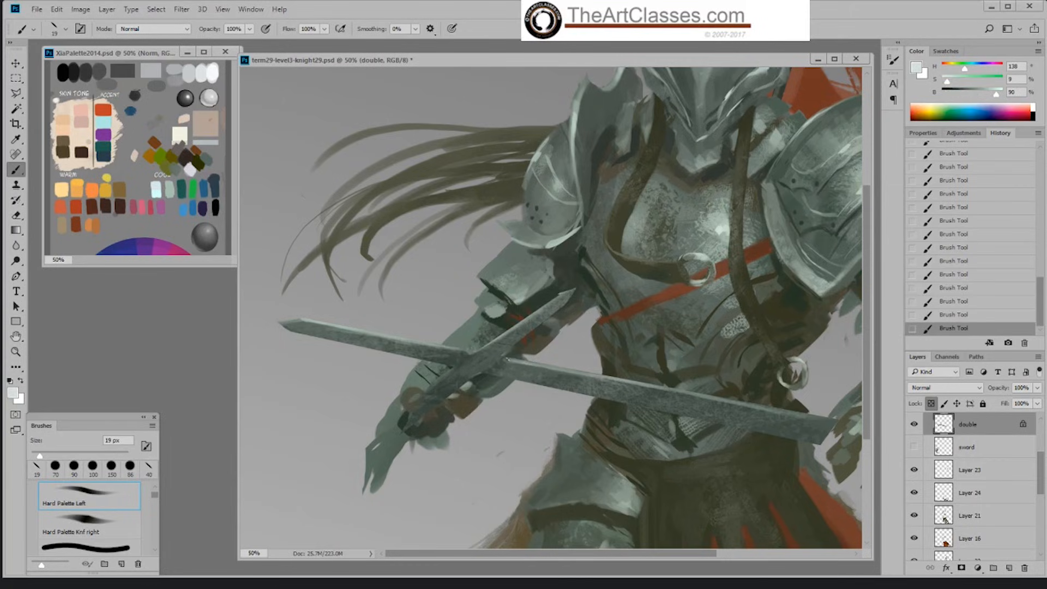
{"action": "left_click_drag", "start_coordinate": [476, 352], "coordinate": [453, 348]}
{"action": "left_click_drag", "start_coordinate": [553, 299], "coordinate": [540, 310]}
Step: Unlock transparent pixels on the double layer, reshape the short blade's tip and edge with brush and eraser, and lock them again
{"action": "left_click", "coordinate": [931, 403]}
{"action": "left_click", "coordinate": [545, 309], "text": "alt"}
{"action": "mouse_move", "coordinate": [552, 305]}
{"action": "left_mouse_down"}
{"action": "mouse_move", "coordinate": [523, 323]}
{"action": "mouse_move", "coordinate": [565, 293]}
{"action": "mouse_move", "coordinate": [495, 343]}
{"action": "mouse_move", "coordinate": [567, 295]}
{"action": "left_mouse_up"}
{"action": "left_click", "coordinate": [522, 333], "text": "alt"}
{"action": "left_click", "coordinate": [561, 297], "text": "alt"}
{"action": "mouse_move", "coordinate": [552, 301]}
{"action": "left_mouse_down"}
{"action": "mouse_move", "coordinate": [585, 284]}
{"action": "mouse_move", "coordinate": [526, 321]}
{"action": "left_mouse_up"}
{"action": "key", "text": "e"}
{"action": "key", "text": "b"}
{"action": "left_click_drag", "start_coordinate": [528, 320], "coordinate": [504, 338]}
{"action": "left_click", "coordinate": [931, 403]}
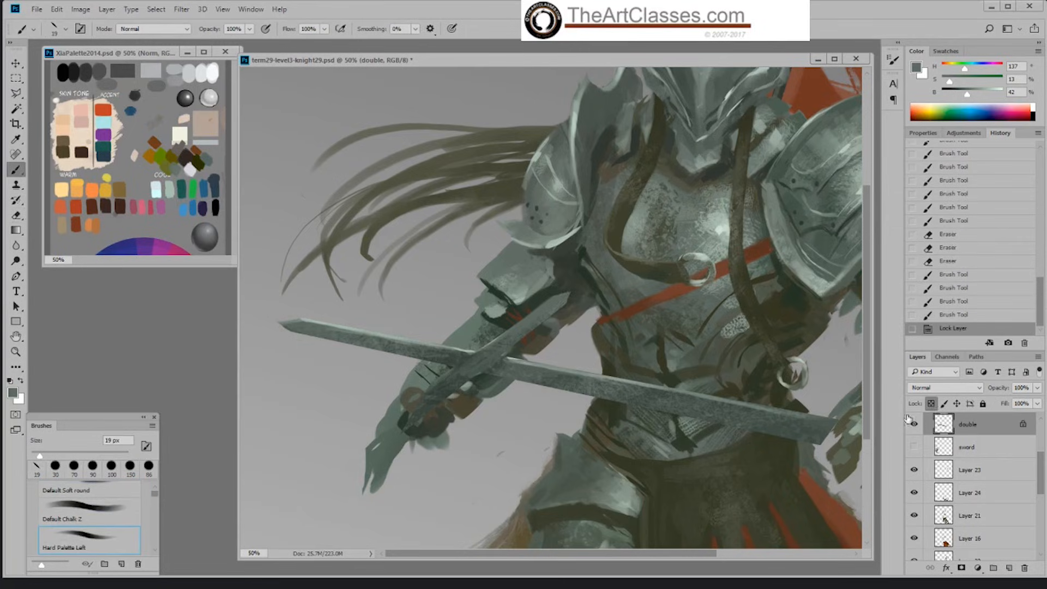
Step: Highlight the edges of both blades near their tips with pale grey-green at 8% saturation and 85% brightness
{"action": "left_click", "coordinate": [316, 312], "text": "alt"}
{"action": "left_click_drag", "start_coordinate": [981, 100], "coordinate": [994, 100]}
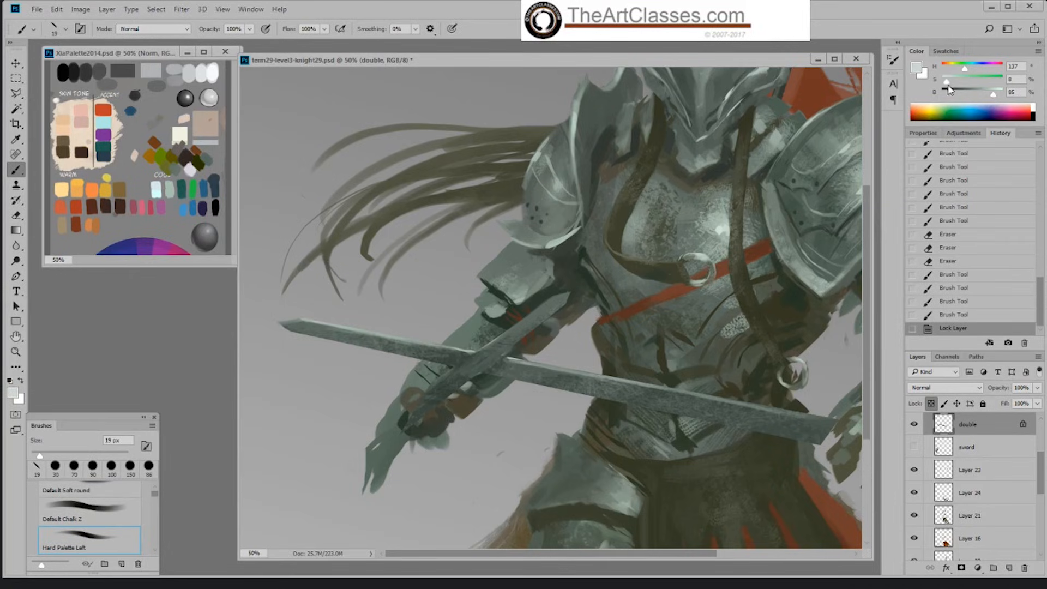
{"action": "mouse_move", "coordinate": [310, 315]}
{"action": "left_mouse_down"}
{"action": "mouse_move", "coordinate": [373, 334]}
{"action": "mouse_move", "coordinate": [300, 319]}
{"action": "mouse_move", "coordinate": [363, 333]}
{"action": "left_mouse_up"}
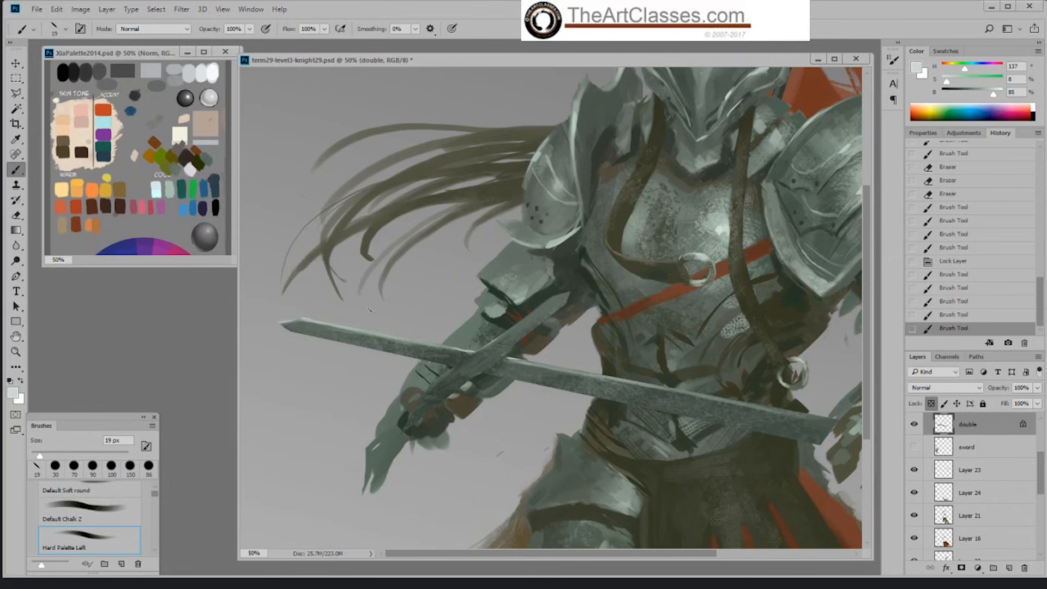
{"action": "left_click_drag", "start_coordinate": [548, 297], "coordinate": [569, 293]}
{"action": "left_click_drag", "start_coordinate": [568, 293], "coordinate": [545, 305]}
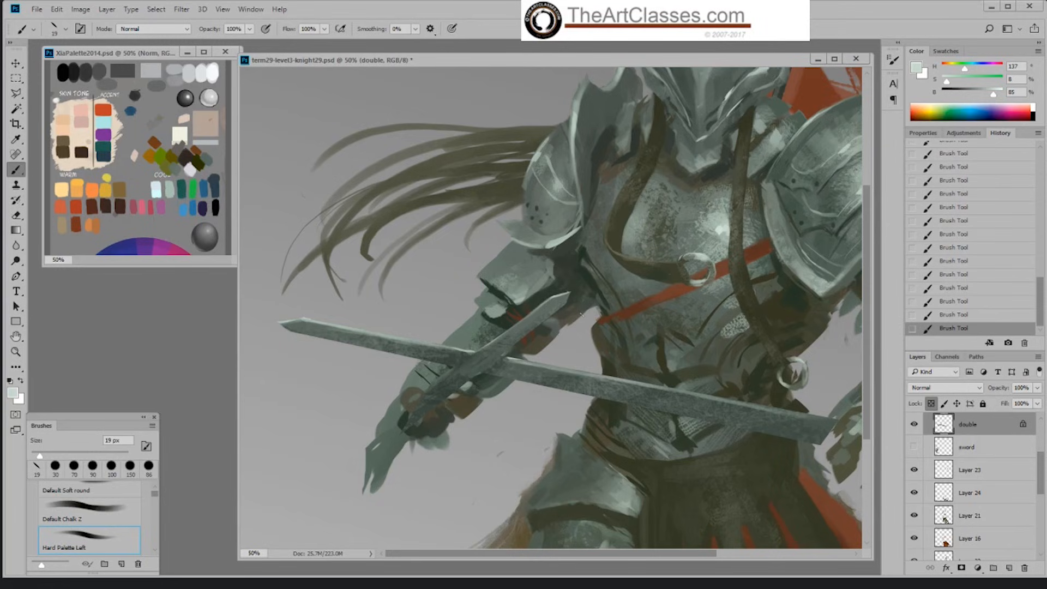
Step: Select the double layer again, unlock its transparent pixels, and reduce the brush to 3 px
{"action": "key", "text": "alt+bracketright"}
{"action": "key", "text": "alt+bracketright"}
{"action": "key", "text": "alt+bracketright"}
{"action": "key", "text": "alt+bracketright"}
{"action": "key", "text": "alt+bracketright"}
{"action": "key", "text": "alt+bracketright"}
{"action": "key", "text": "alt+bracketright"}
{"action": "key", "text": "alt+bracketright"}
{"action": "key", "text": "alt+bracketright"}
{"action": "key", "text": "alt+bracketright"}
{"action": "key", "text": "alt+bracketright"}
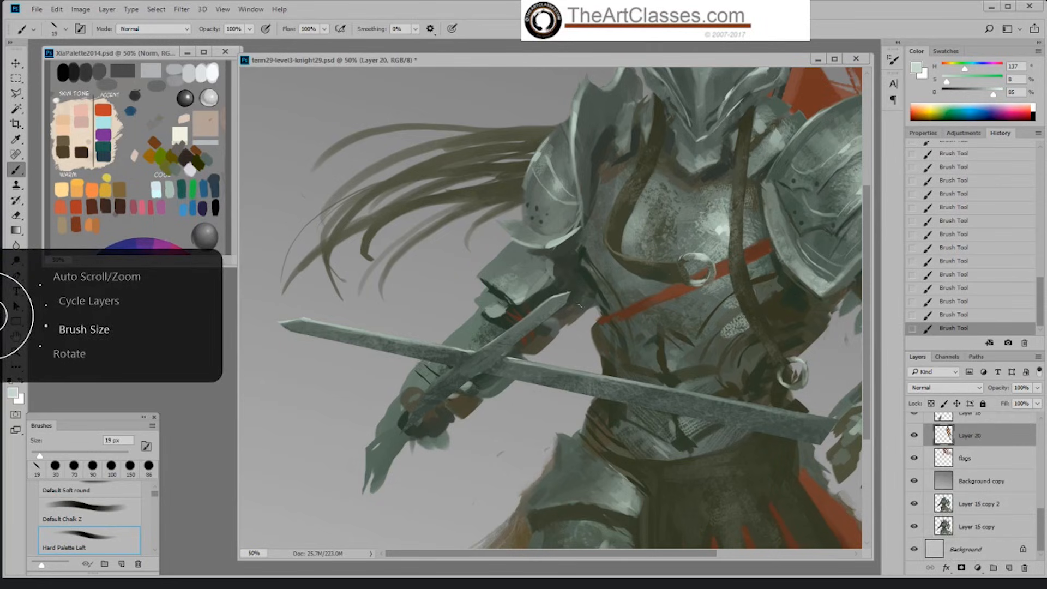
{"action": "left_click_drag", "start_coordinate": [1041, 515], "coordinate": [1043, 450]}
{"action": "left_click", "coordinate": [990, 457]}
{"action": "left_click", "coordinate": [1023, 453]}
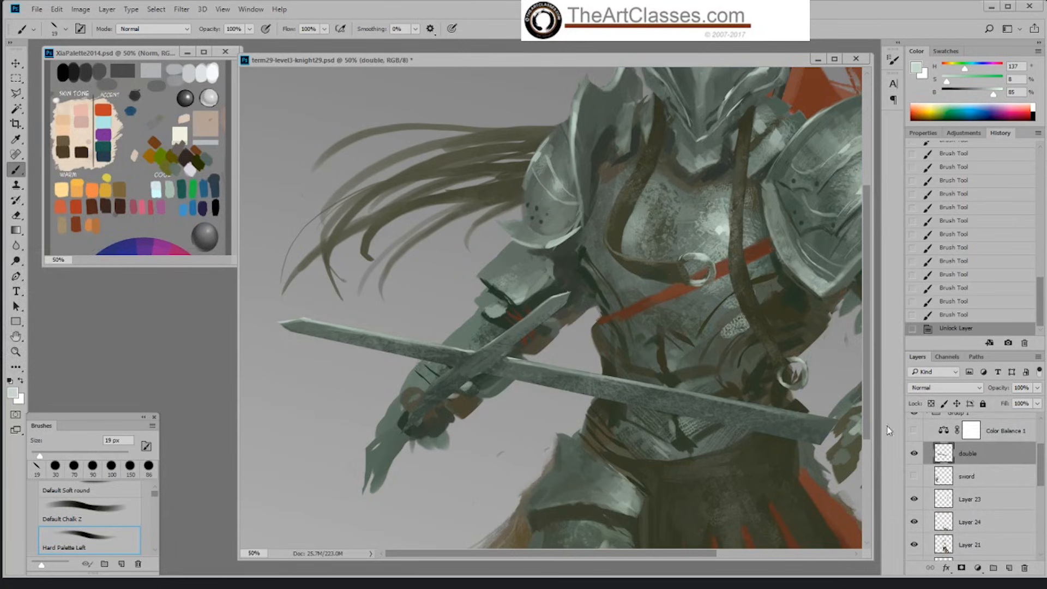
{"action": "key", "text": "bracketleft"}
{"action": "key", "text": "bracketleft"}
{"action": "key", "text": "bracketleft"}
{"action": "key", "text": "bracketleft"}
{"action": "key", "text": "bracketleft"}
{"action": "key", "text": "bracketleft"}
{"action": "key", "text": "bracketleft"}
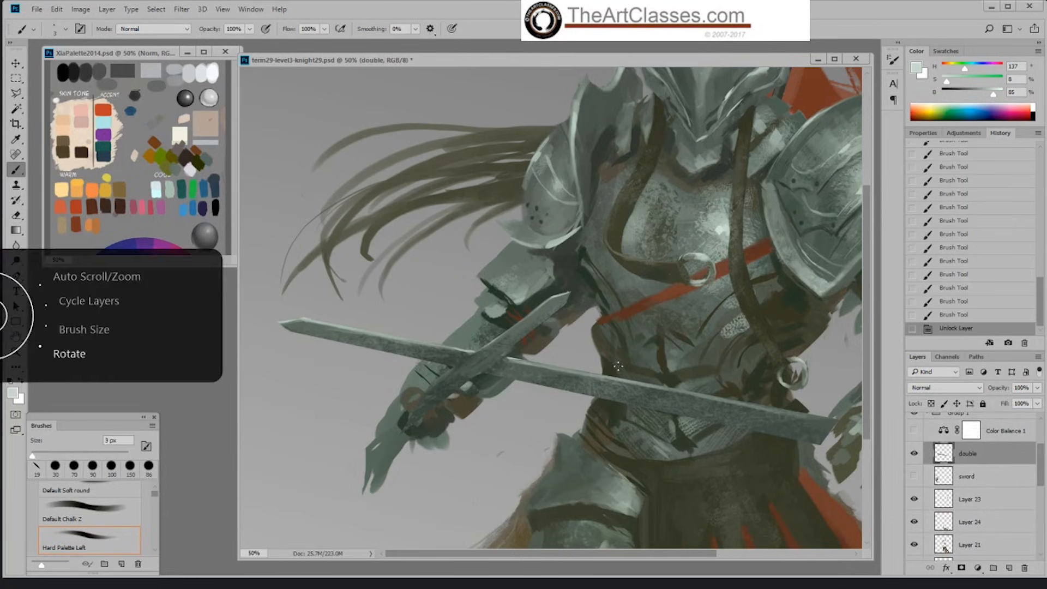
Step: Brighten the blades with the Dodge tool on highlights at 25% exposure, using Hard Palette Left at 700 px and 400 px
{"action": "key", "text": "ctrl+minus"}
{"action": "key", "text": "ctrl+minus"}
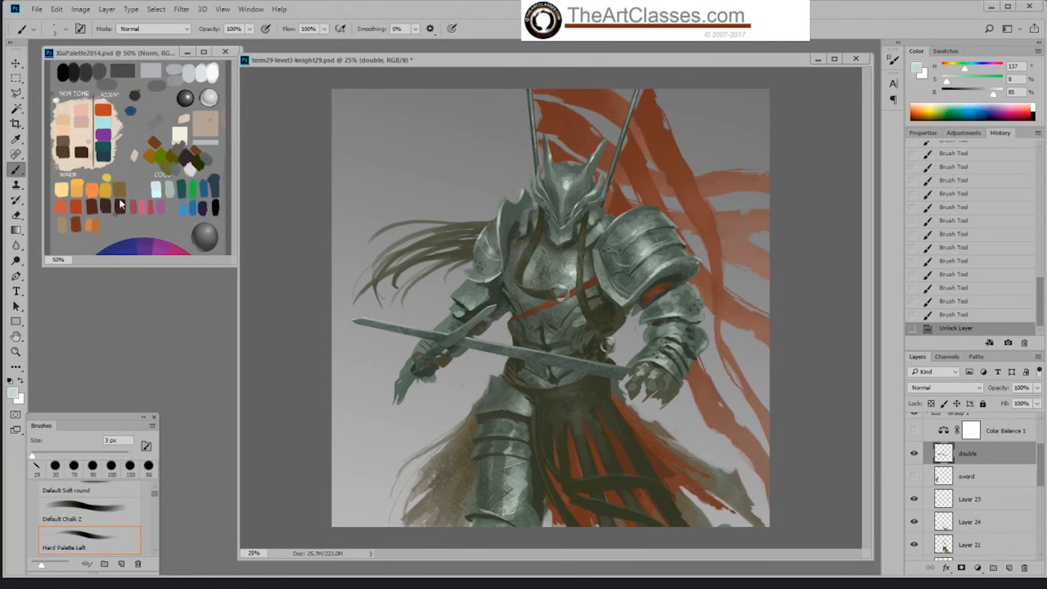
{"action": "left_click", "coordinate": [16, 260]}
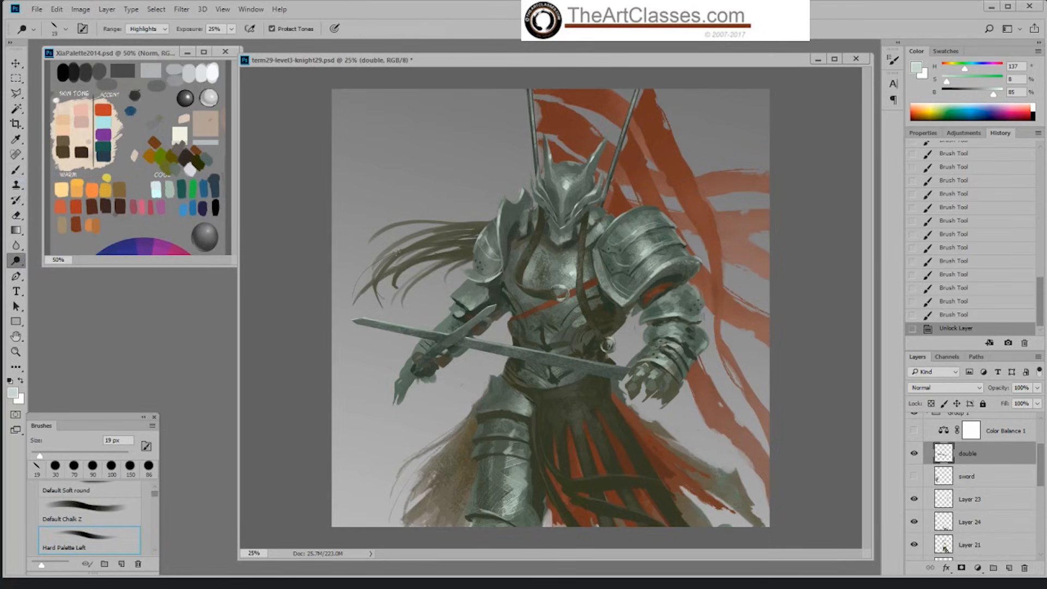
{"action": "scroll", "coordinate": [556, 314], "scroll_direction": "up", "scroll_amount": 3}
{"action": "scroll", "coordinate": [555, 314], "scroll_direction": "down", "scroll_amount": 3}
{"action": "key", "text": "bracketright"}
{"action": "key", "text": "bracketright"}
{"action": "key", "text": "bracketright"}
{"action": "key", "text": "bracketright"}
{"action": "key", "text": "bracketright"}
{"action": "key", "text": "bracketright"}
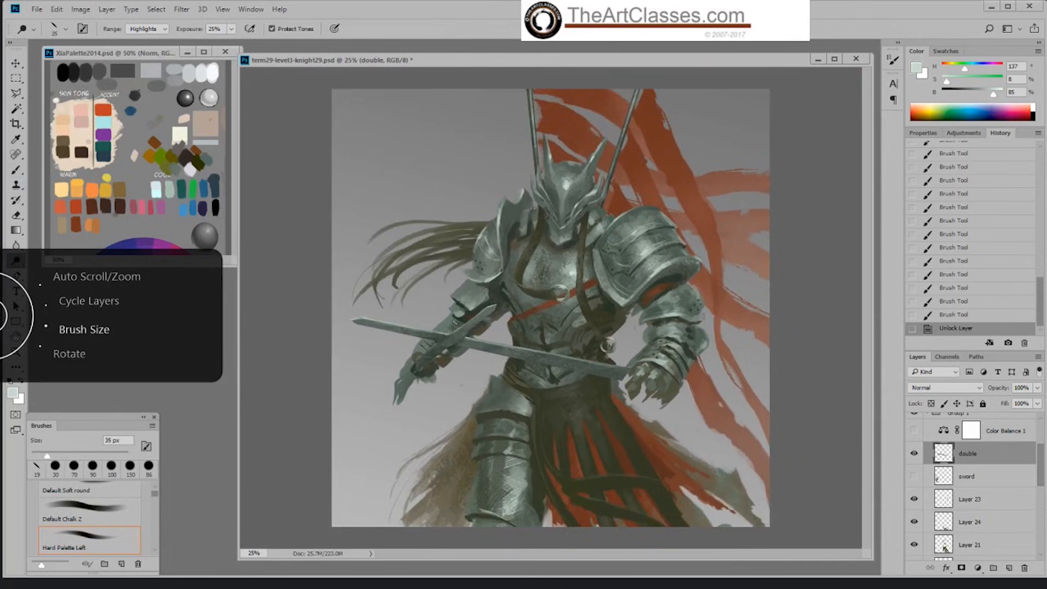
{"action": "right_click", "coordinate": [461, 321]}
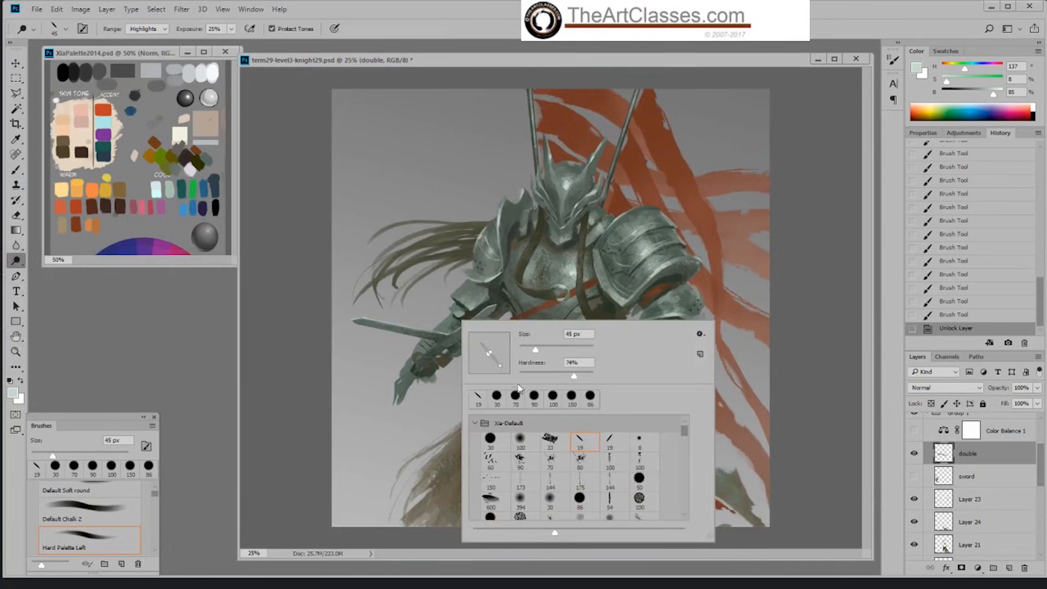
{"action": "left_click", "coordinate": [375, 351]}
{"action": "key", "text": "bracketright"}
{"action": "key", "text": "bracketright"}
{"action": "key", "text": "bracketright"}
{"action": "key", "text": "bracketright"}
{"action": "key", "text": "bracketright"}
{"action": "key", "text": "bracketright"}
{"action": "key", "text": "bracketright"}
{"action": "key", "text": "bracketright"}
{"action": "key", "text": "bracketright"}
{"action": "key", "text": "bracketright"}
{"action": "key", "text": "bracketright"}
{"action": "key", "text": "bracketright"}
{"action": "key", "text": "bracketright"}
{"action": "key", "text": "bracketright"}
{"action": "key", "text": "bracketright"}
{"action": "key", "text": "bracketright"}
{"action": "mouse_move", "coordinate": [354, 321]}
{"action": "left_mouse_down"}
{"action": "mouse_move", "coordinate": [448, 339]}
{"action": "mouse_move", "coordinate": [492, 308]}
{"action": "left_mouse_up"}
{"action": "key", "text": "bracketleft"}
{"action": "key", "text": "bracketleft"}
{"action": "key", "text": "bracketleft"}
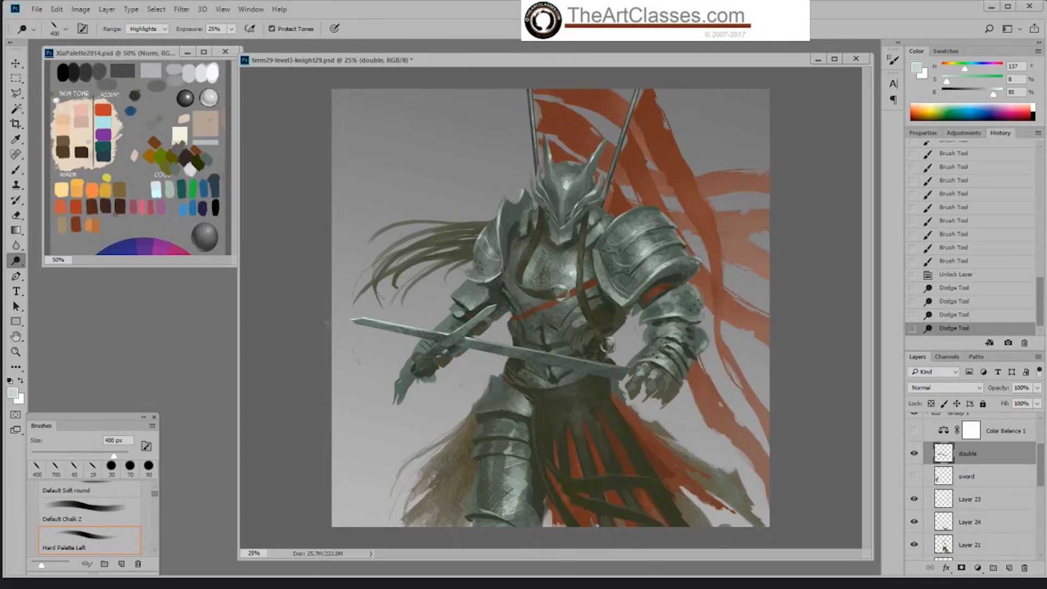
{"action": "left_click_drag", "start_coordinate": [383, 325], "coordinate": [424, 331]}
Step: Dodge the long blade and the crossing with Default Soft round at 600 to 700 px, and preview the painting with Color Balance 1 shown
{"action": "right_click", "coordinate": [481, 345]}
{"action": "left_click", "coordinate": [542, 467]}
{"action": "left_click", "coordinate": [467, 354]}
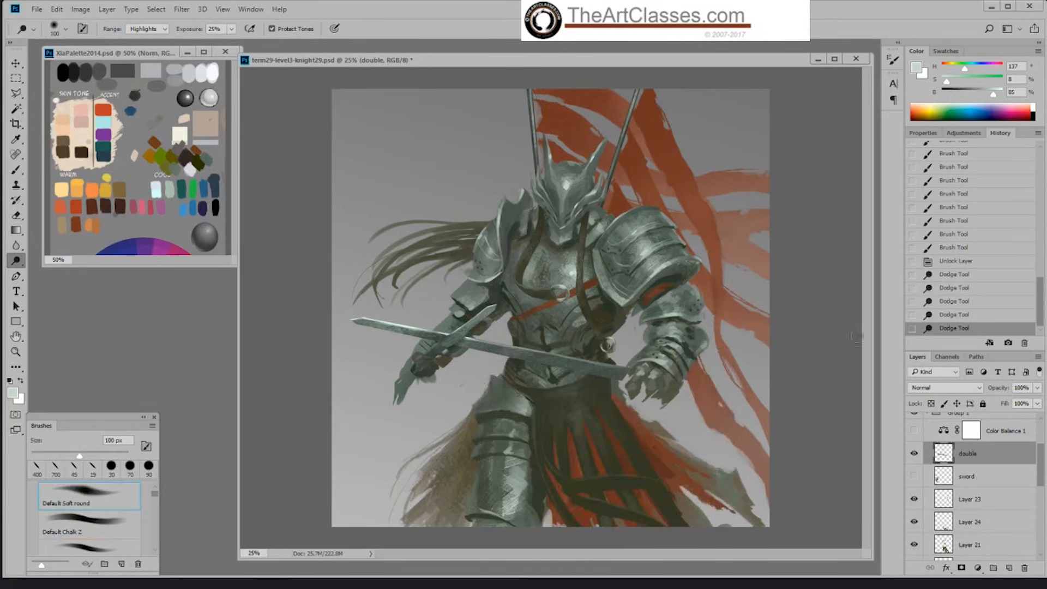
{"action": "key", "text": "bracketright"}
{"action": "key", "text": "bracketright"}
{"action": "key", "text": "bracketright"}
{"action": "key", "text": "bracketright"}
{"action": "key", "text": "bracketright"}
{"action": "key", "text": "bracketright"}
{"action": "key", "text": "bracketright"}
{"action": "key", "text": "bracketright"}
{"action": "key", "text": "bracketright"}
{"action": "key", "text": "bracketright"}
{"action": "mouse_move", "coordinate": [500, 343]}
{"action": "left_mouse_down"}
{"action": "mouse_move", "coordinate": [537, 361]}
{"action": "mouse_move", "coordinate": [560, 343]}
{"action": "mouse_move", "coordinate": [583, 351]}
{"action": "mouse_move", "coordinate": [575, 360]}
{"action": "mouse_move", "coordinate": [599, 358]}
{"action": "left_mouse_up"}
{"action": "key", "text": "bracketleft"}
{"action": "key", "text": "bracketright"}
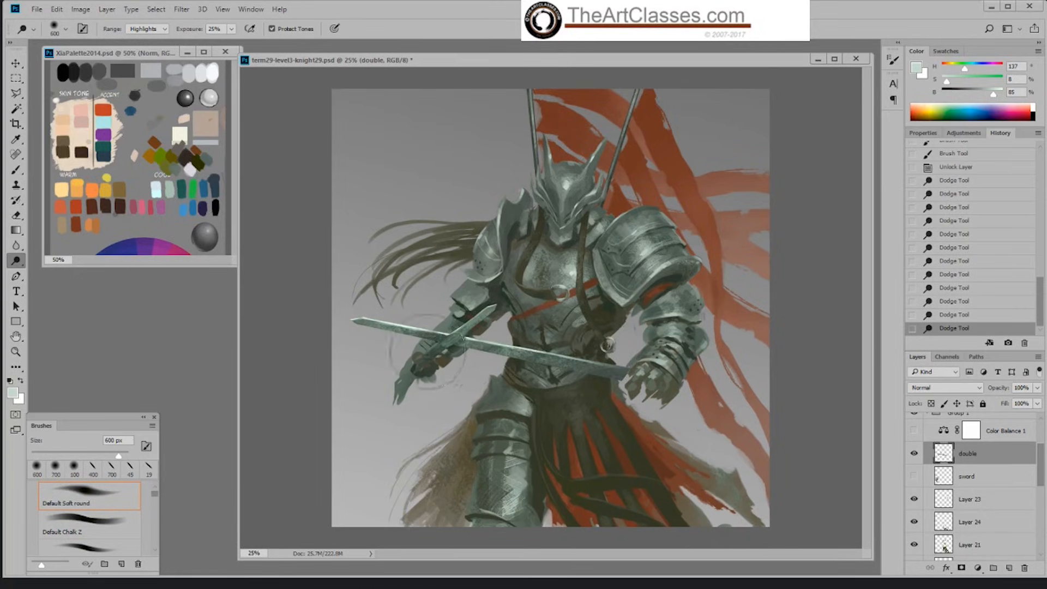
{"action": "mouse_move", "coordinate": [451, 354]}
{"action": "left_mouse_down"}
{"action": "mouse_move", "coordinate": [435, 353]}
{"action": "mouse_move", "coordinate": [434, 375]}
{"action": "left_mouse_up"}
{"action": "key", "text": "bracketleft"}
{"action": "left_click", "coordinate": [914, 431]}
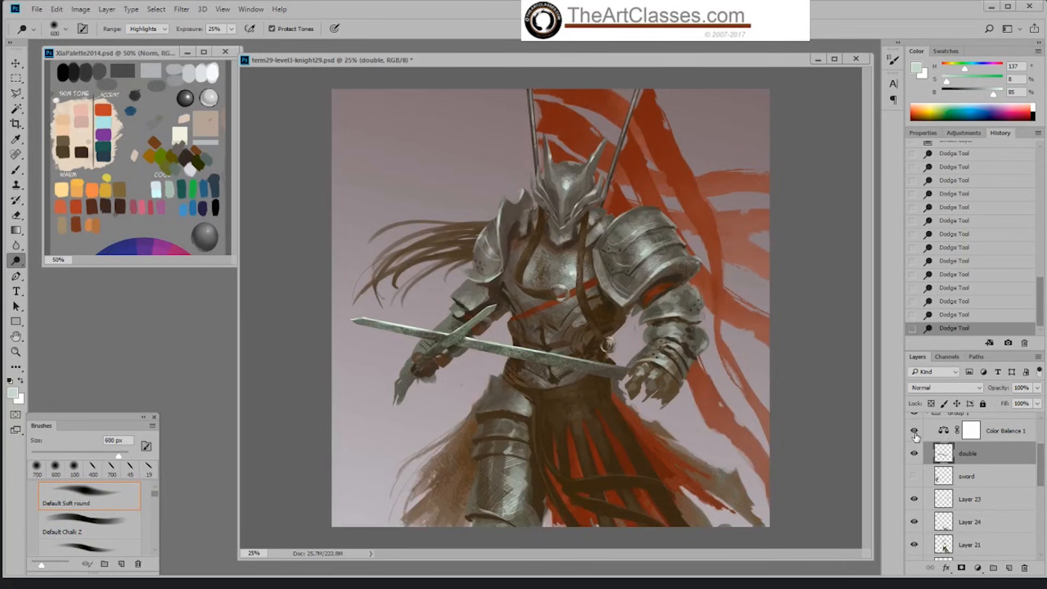
{"action": "left_click", "coordinate": [914, 431]}
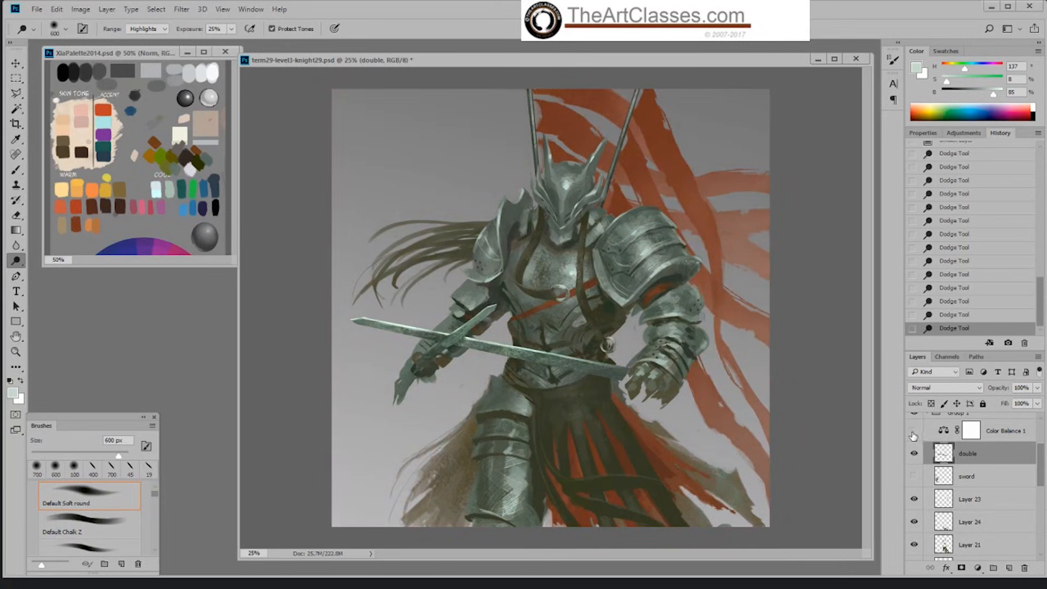
Step: Load the double layer's outline as a selection and subtract the area below the long blade's centre line with the Polygonal Lasso
{"action": "left_click", "coordinate": [942, 454], "text": "ctrl"}
{"action": "key", "text": "l"}
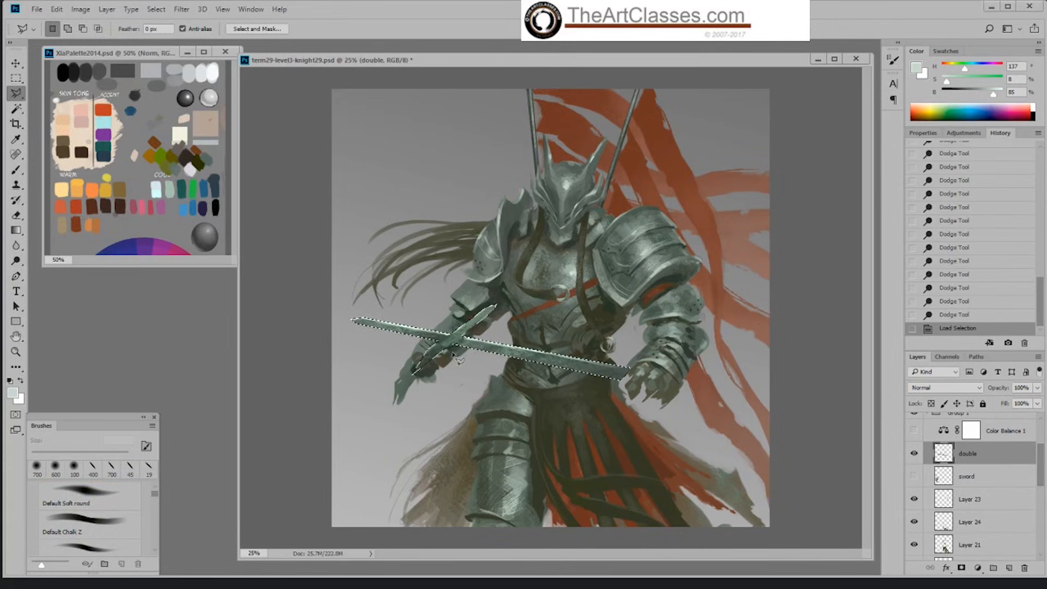
{"action": "key", "text": "shift"}
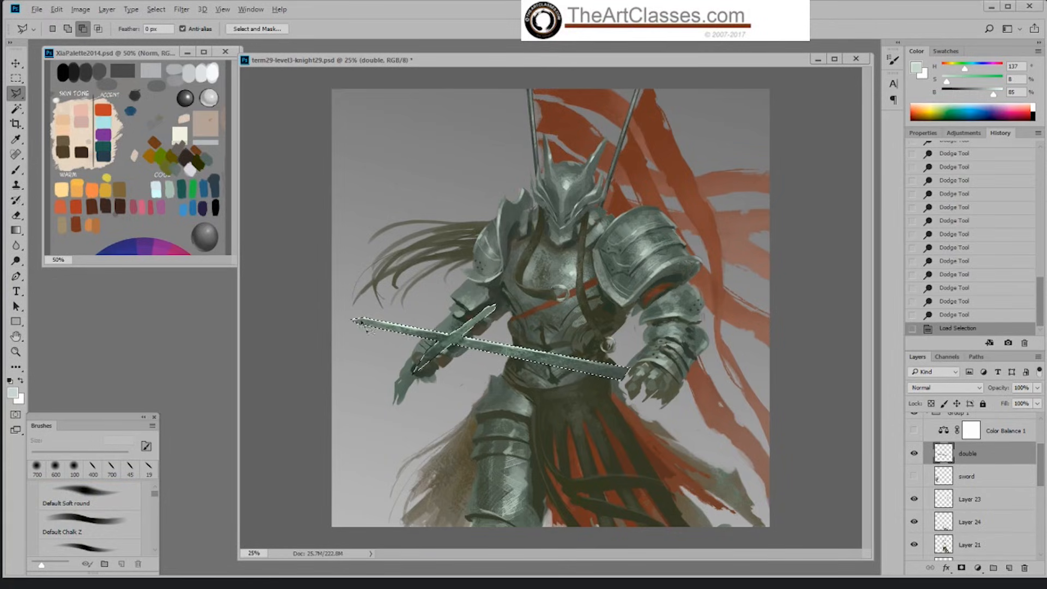
{"action": "left_click", "coordinate": [358, 321], "text": "alt"}
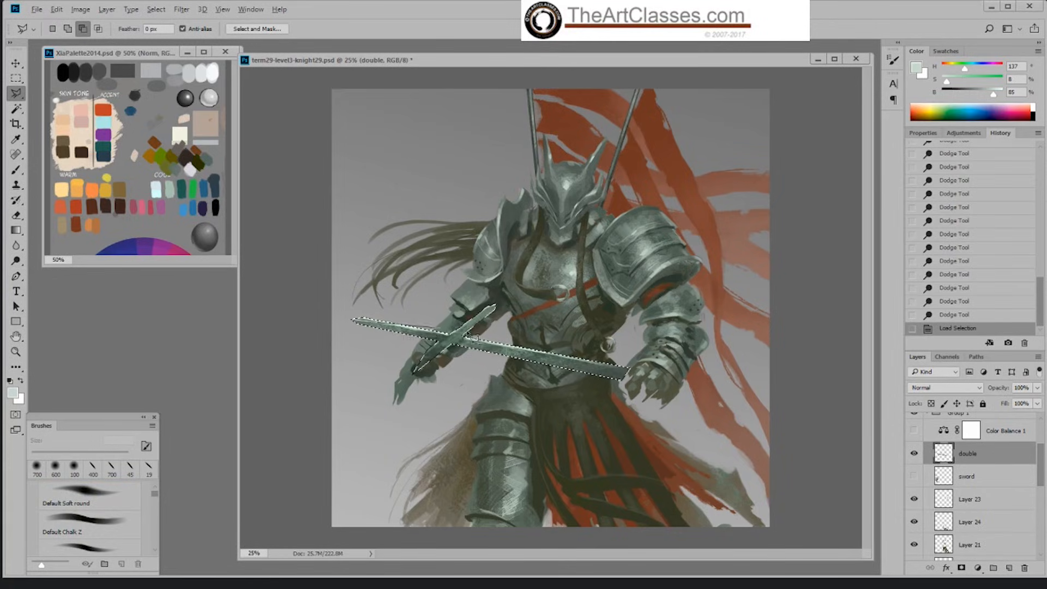
{"action": "left_click", "coordinate": [641, 378]}
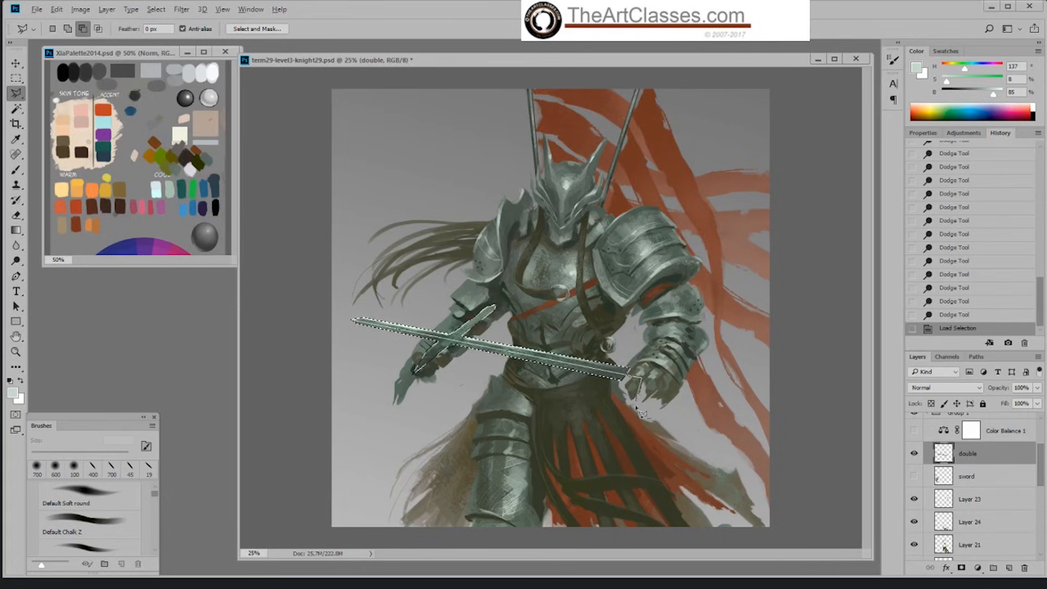
{"action": "left_click", "coordinate": [632, 408]}
{"action": "left_click", "coordinate": [365, 391]}
{"action": "left_click", "coordinate": [338, 345]}
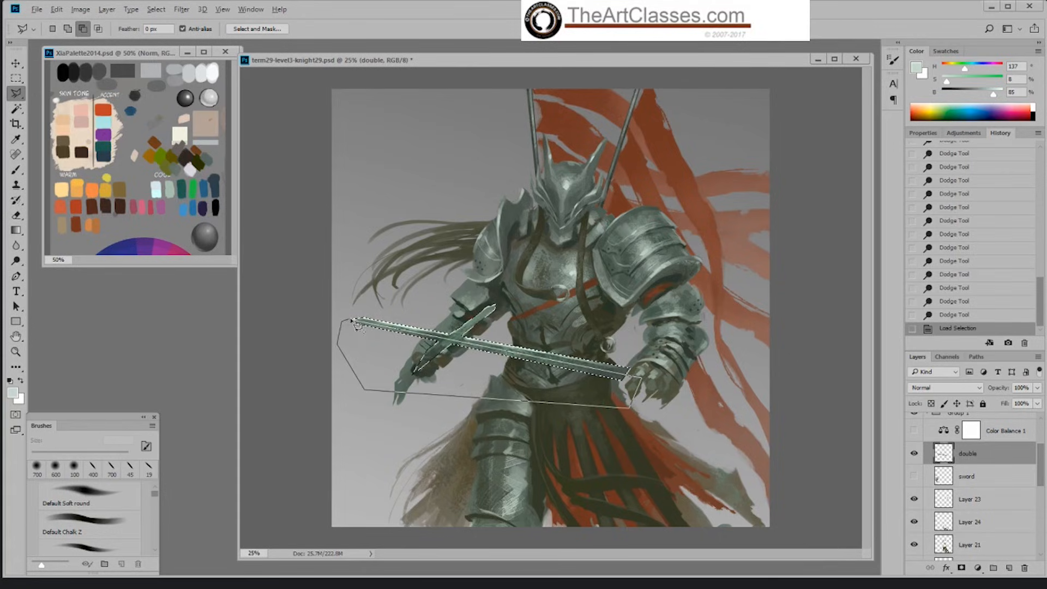
{"action": "left_click", "coordinate": [355, 322]}
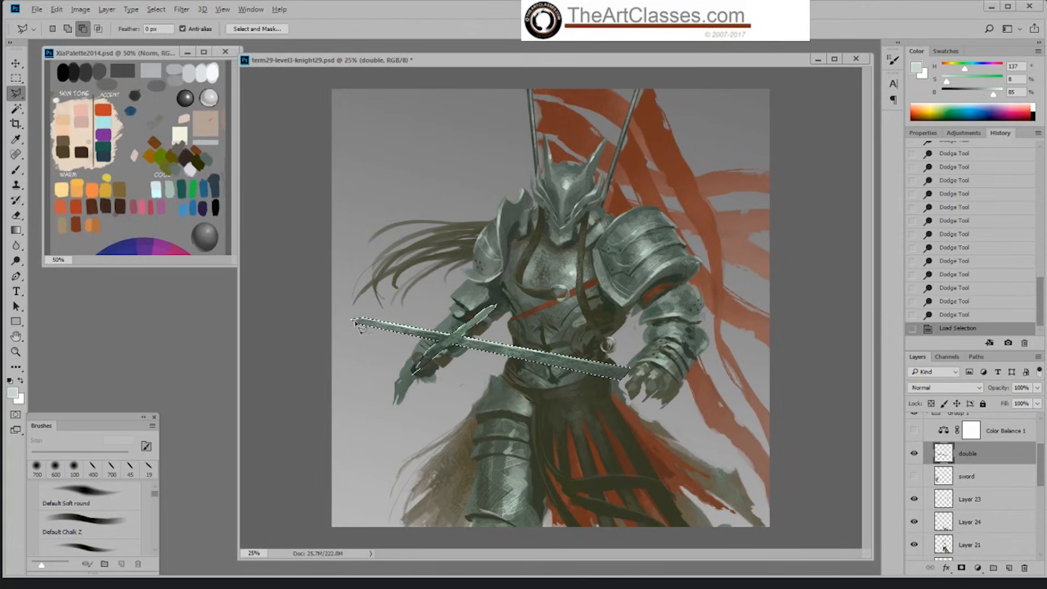
Step: Close the lasso to keep only the long blade's upper half selected, hide the selection edges, and switch to the 30 px Airbrush
{"action": "left_click", "coordinate": [354, 320]}
{"action": "left_click", "coordinate": [355, 322]}
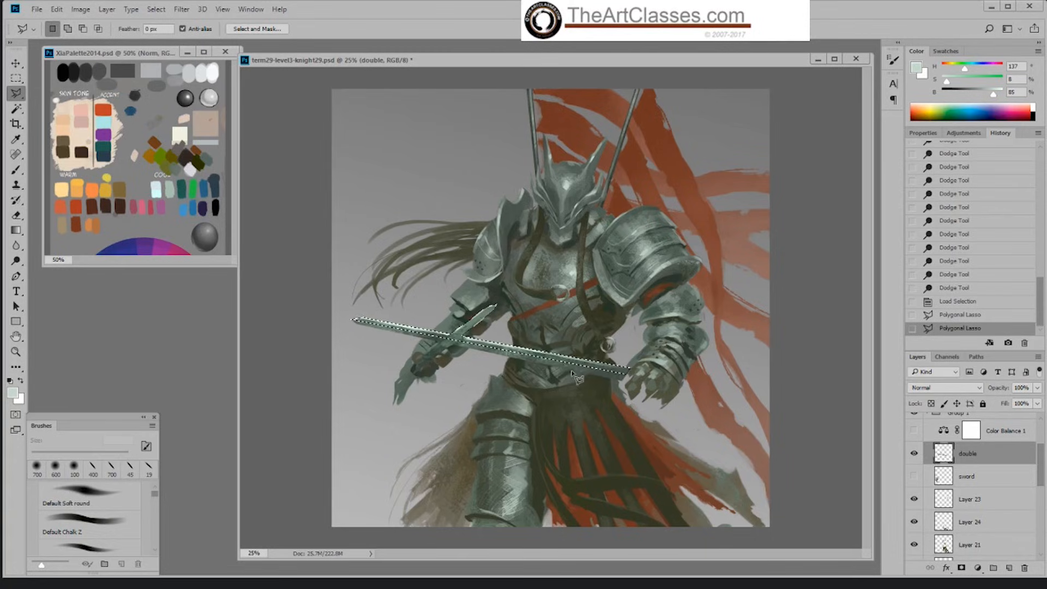
{"action": "key", "text": "ctrl+d"}
{"action": "key", "text": "b"}
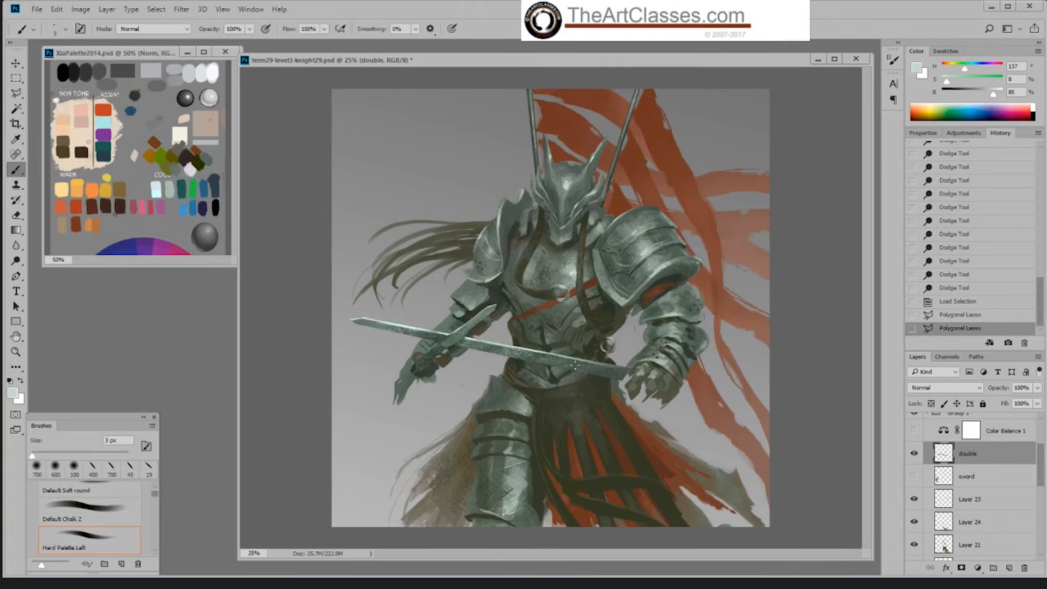
{"action": "right_click", "coordinate": [579, 365]}
{"action": "left_click", "coordinate": [670, 541]}
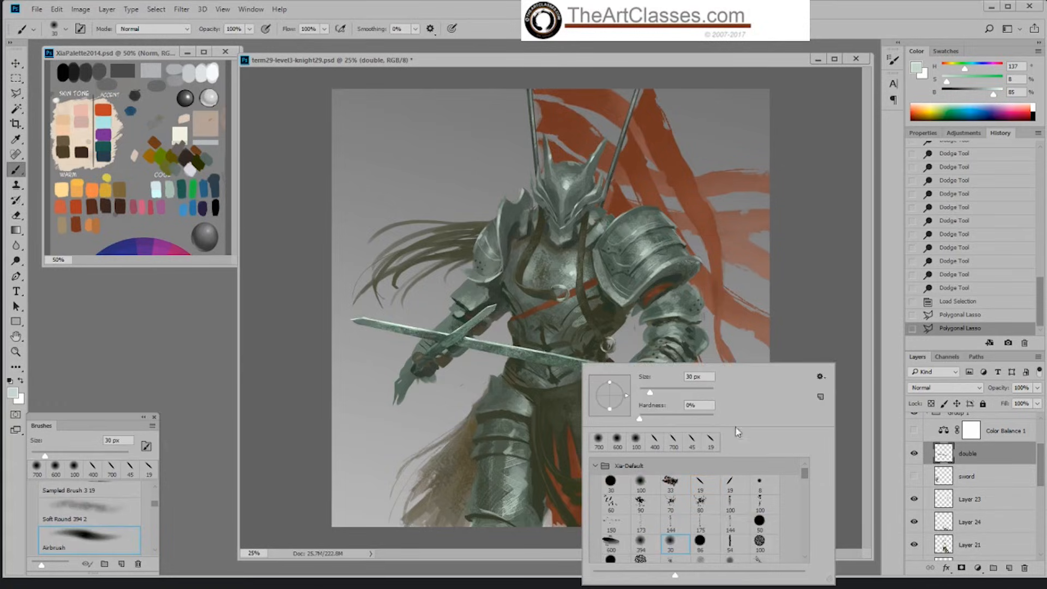
Step: Lighten the selected half of the long blade with soft Airbrush strokes, setting the opacity to 36% and the size to 150 px
{"action": "left_click", "coordinate": [813, 338]}
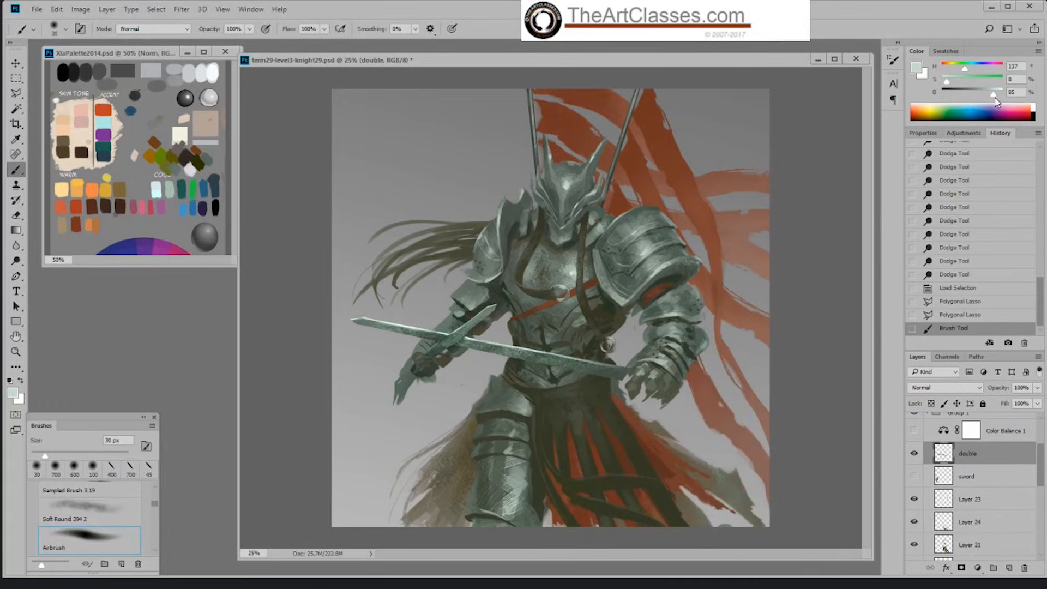
{"action": "mouse_move", "coordinate": [249, 29]}
{"action": "left_mouse_down"}
{"action": "mouse_move", "coordinate": [248, 46]}
{"action": "mouse_move", "coordinate": [214, 47]}
{"action": "left_mouse_up"}
{"action": "key", "text": "bracketright"}
{"action": "key", "text": "bracketright"}
{"action": "key", "text": "bracketright"}
{"action": "key", "text": "bracketright"}
{"action": "key", "text": "bracketright"}
{"action": "key", "text": "bracketright"}
{"action": "key", "text": "bracketright"}
{"action": "key", "text": "bracketright"}
{"action": "key", "text": "bracketright"}
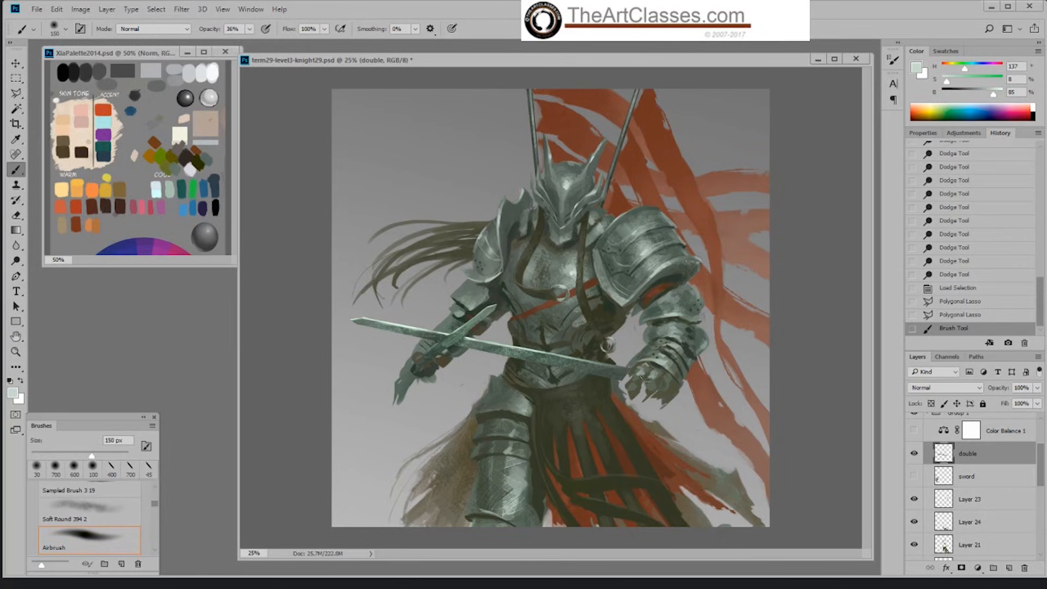
{"action": "left_click_drag", "start_coordinate": [496, 349], "coordinate": [616, 369]}
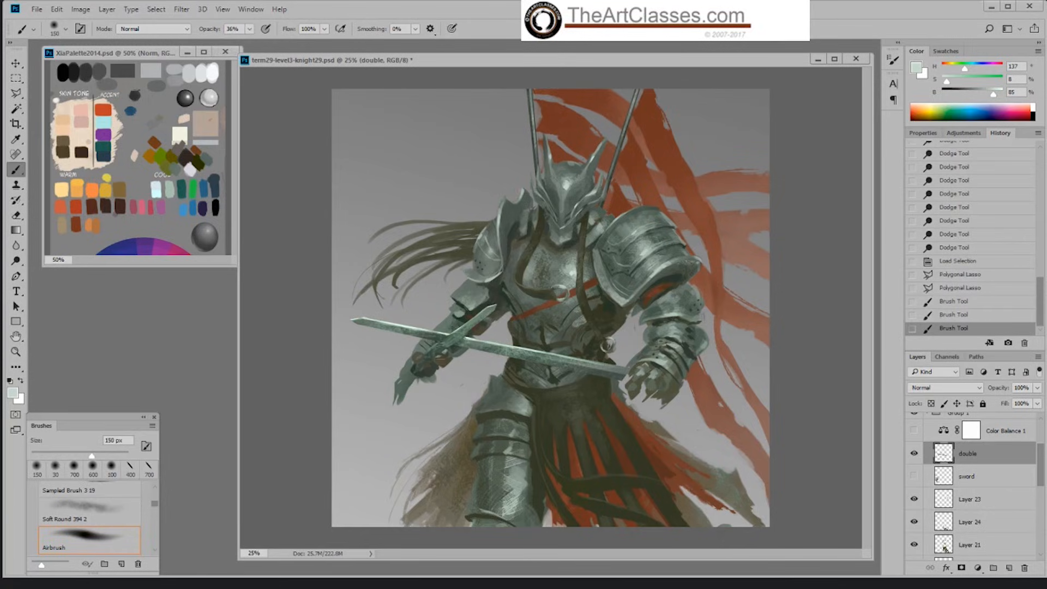
{"action": "mouse_move", "coordinate": [433, 335]}
{"action": "left_mouse_down"}
{"action": "mouse_move", "coordinate": [445, 329]}
{"action": "mouse_move", "coordinate": [512, 353]}
{"action": "left_mouse_up"}
{"action": "key", "text": "bracketleft"}
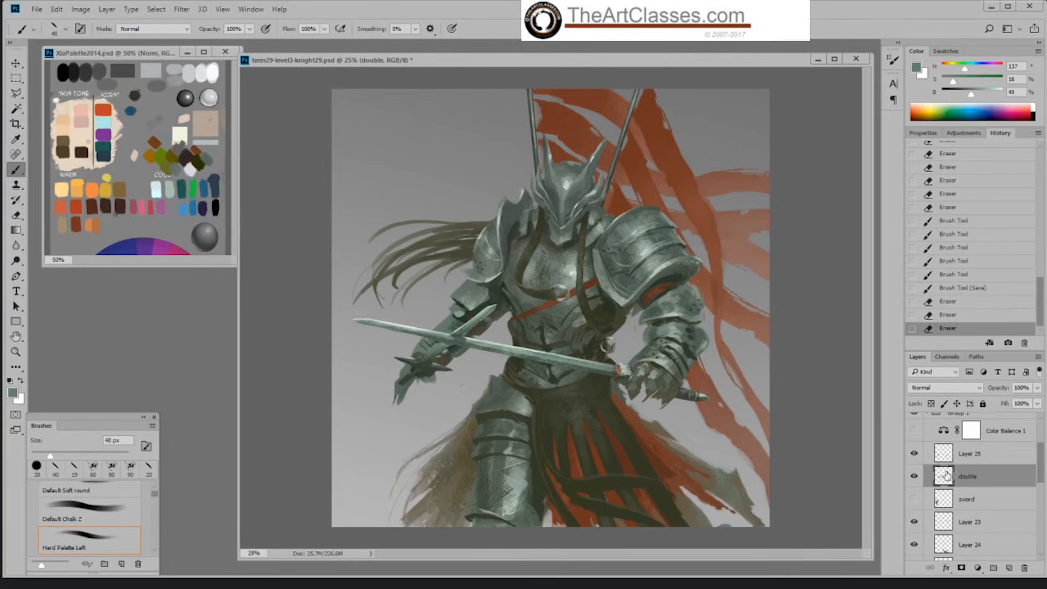
Step: Paint pale green-grey highlights along the long blade on the double layer with Hard Palette Left at 40 px
{"action": "left_click", "coordinate": [519, 341], "text": "alt"}
{"action": "mouse_move", "coordinate": [488, 337]}
{"action": "left_mouse_down"}
{"action": "mouse_move", "coordinate": [478, 335]}
{"action": "mouse_move", "coordinate": [611, 372]}
{"action": "left_mouse_up"}
{"action": "left_click", "coordinate": [412, 328], "text": "alt"}
{"action": "left_click", "coordinate": [509, 349], "text": "alt"}
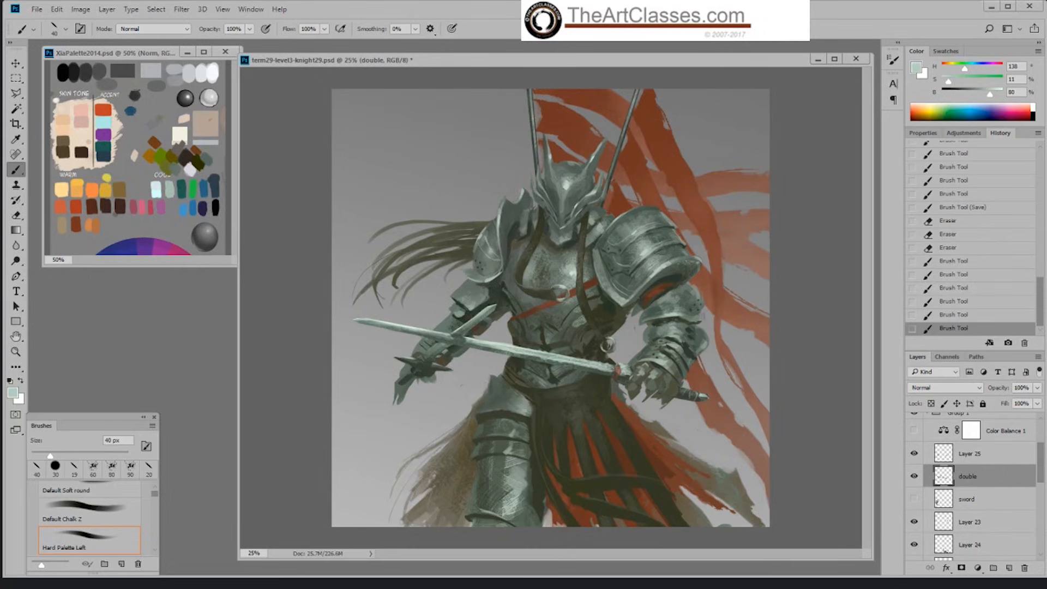
Step: Sample a dark green-grey, undo the last stroke on the blade, and repaint the dark shading between its middle and the crossing
{"action": "left_click", "coordinate": [600, 367], "text": "alt"}
{"action": "left_click_drag", "start_coordinate": [536, 359], "coordinate": [556, 359]}
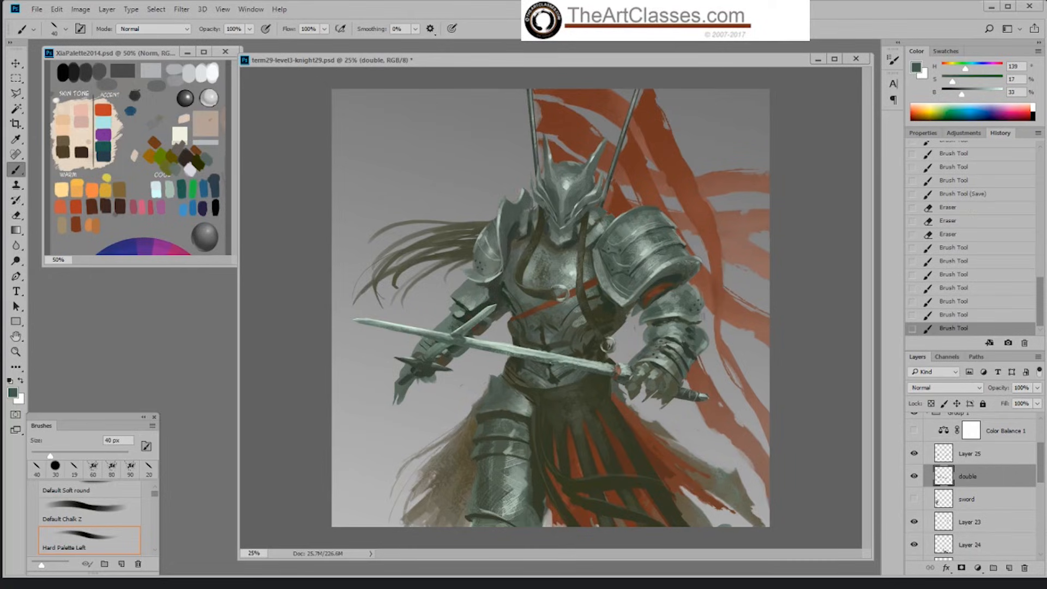
{"action": "left_click", "coordinate": [952, 314]}
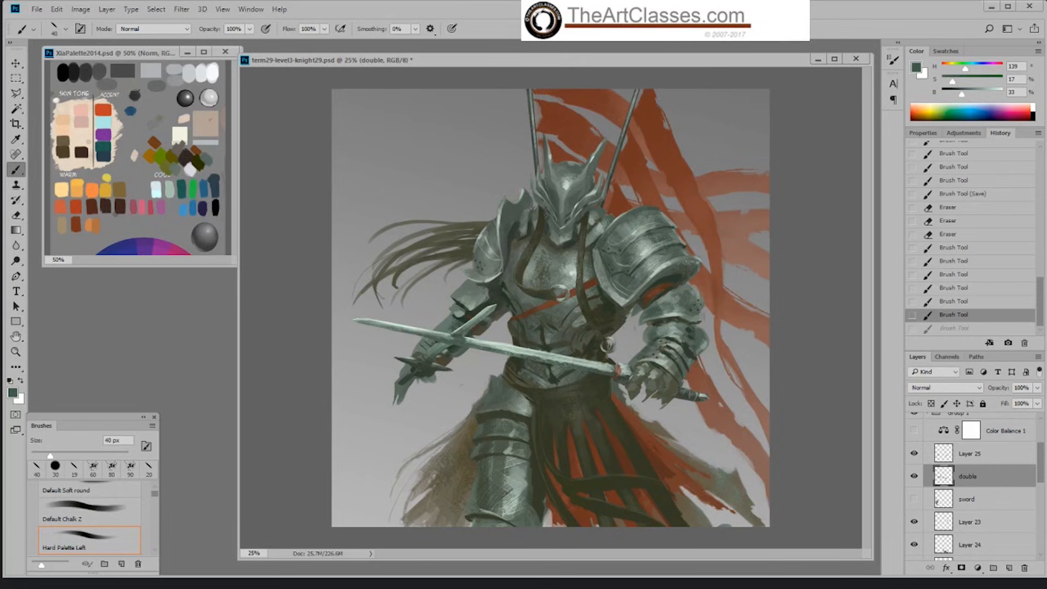
{"action": "left_click_drag", "start_coordinate": [569, 364], "coordinate": [482, 349]}
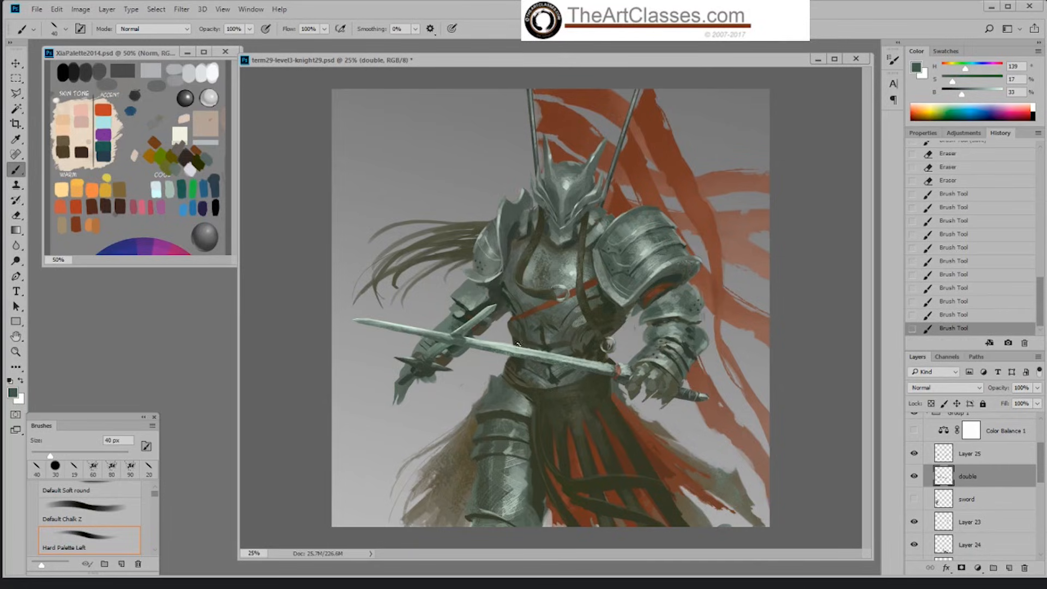
Step: Clean up the long blade's edges with the Eraser, from the crossing to the hilt
{"action": "key", "text": "e"}
{"action": "left_click_drag", "start_coordinate": [567, 367], "coordinate": [491, 354]}
{"action": "left_click_drag", "start_coordinate": [592, 357], "coordinate": [603, 361]}
{"action": "left_click_drag", "start_coordinate": [596, 359], "coordinate": [604, 363]}
Step: Touch up the long blade's light edge near the crossing and darken its base beside the gauntlet with sampled colours
{"action": "key", "text": "b"}
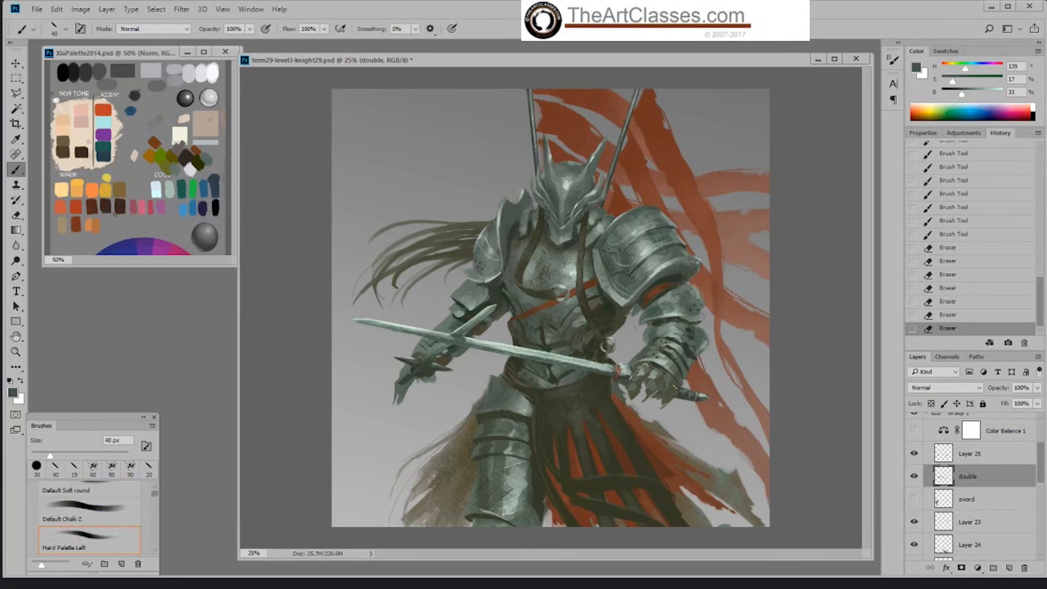
{"action": "left_click", "coordinate": [502, 343], "text": "alt"}
{"action": "mouse_move", "coordinate": [495, 345]}
{"action": "left_mouse_down"}
{"action": "mouse_move", "coordinate": [514, 349]}
{"action": "mouse_move", "coordinate": [502, 347]}
{"action": "left_mouse_up"}
{"action": "left_click", "coordinate": [492, 342], "text": "alt"}
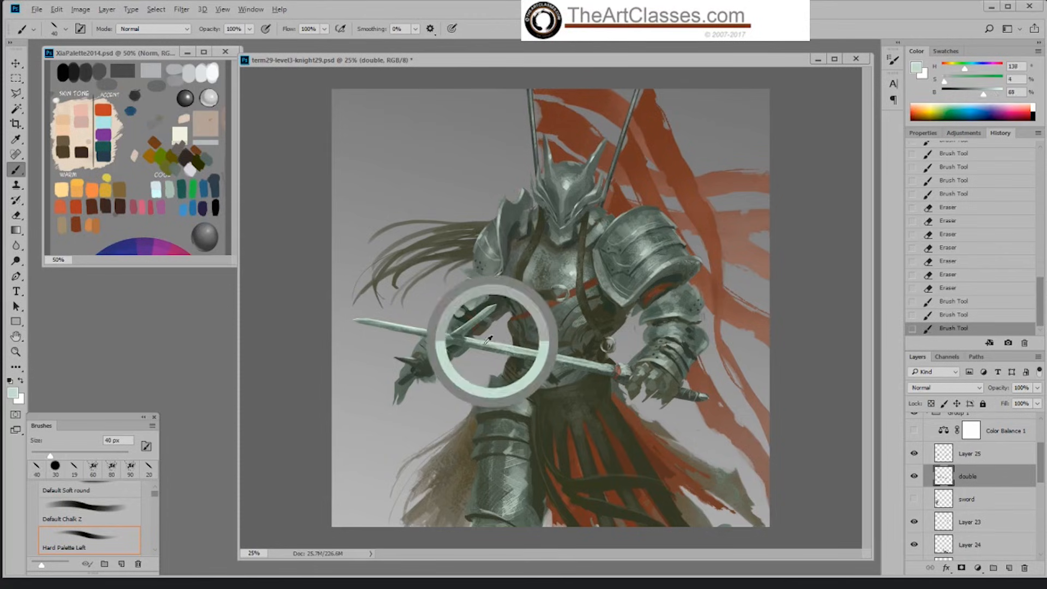
{"action": "left_click", "coordinate": [625, 378], "text": "alt"}
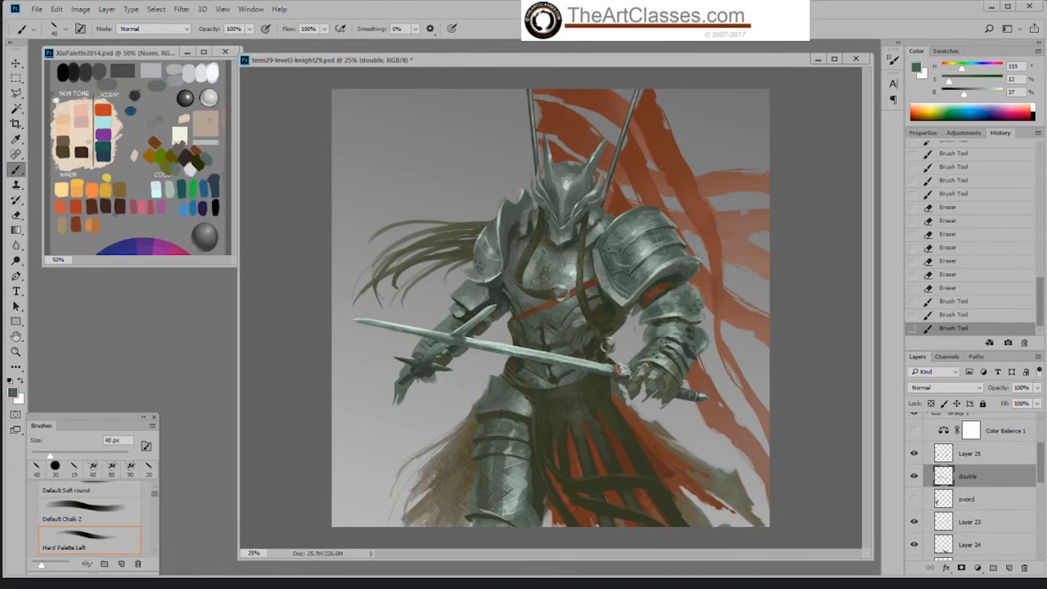
{"action": "left_click", "coordinate": [624, 376]}
{"action": "left_click", "coordinate": [626, 376], "text": "alt"}
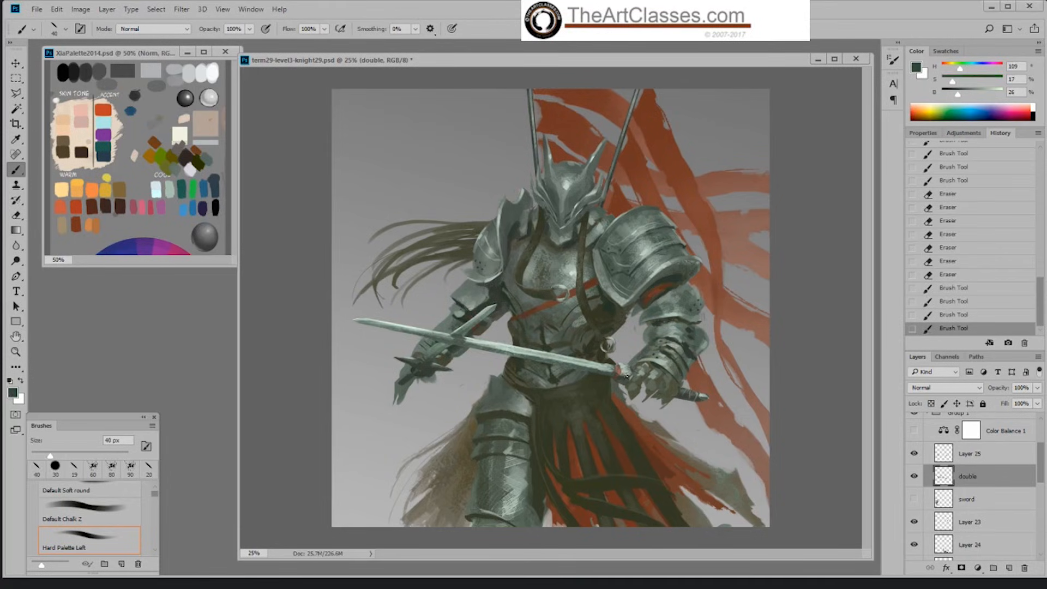
{"action": "left_click", "coordinate": [626, 376]}
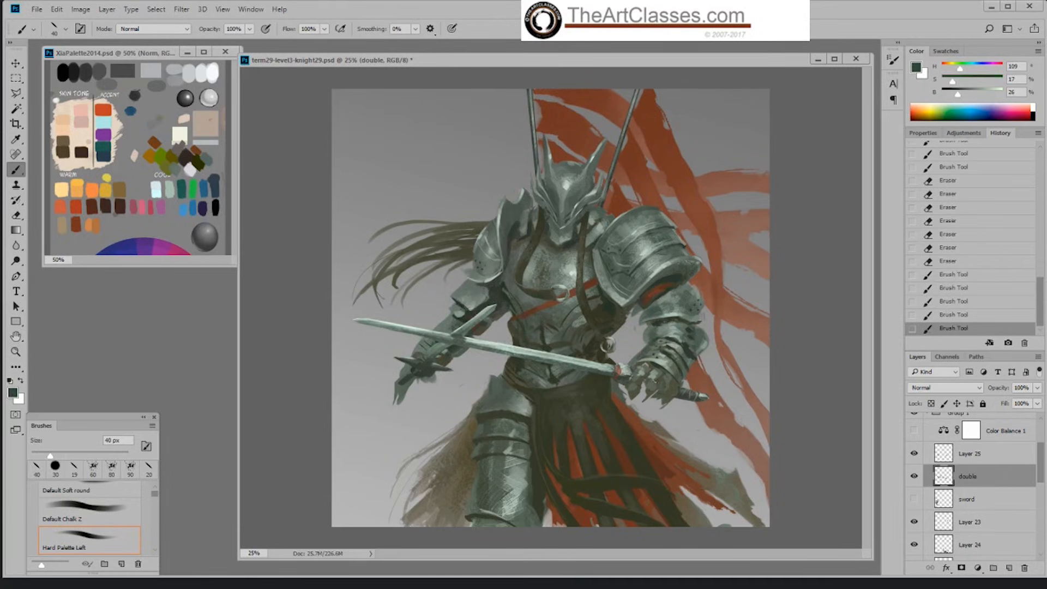
Step: Compare the painting with Layer 25 hidden and shown, and erase stray paint below the short sword's guard at 30 px
{"action": "left_click", "coordinate": [966, 456]}
{"action": "left_click", "coordinate": [914, 455]}
{"action": "left_click", "coordinate": [915, 456]}
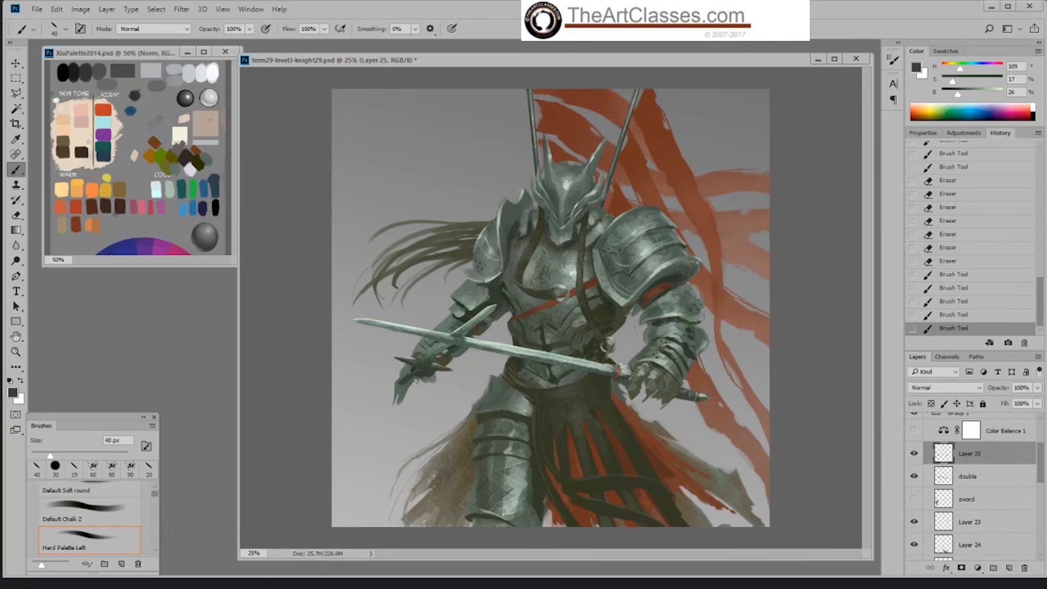
{"action": "key", "text": "e"}
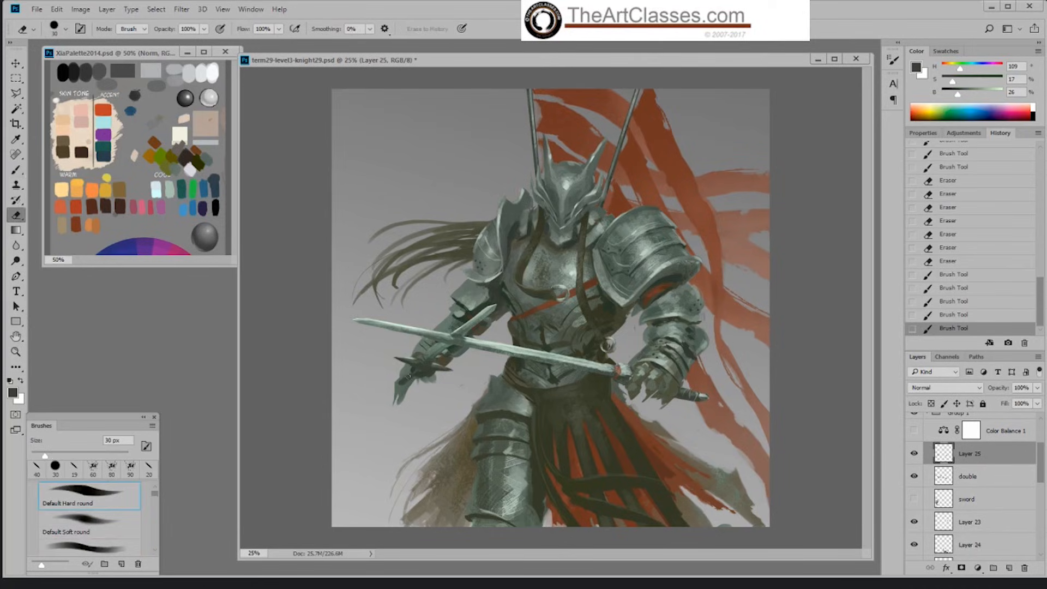
{"action": "left_click_drag", "start_coordinate": [418, 377], "coordinate": [412, 378]}
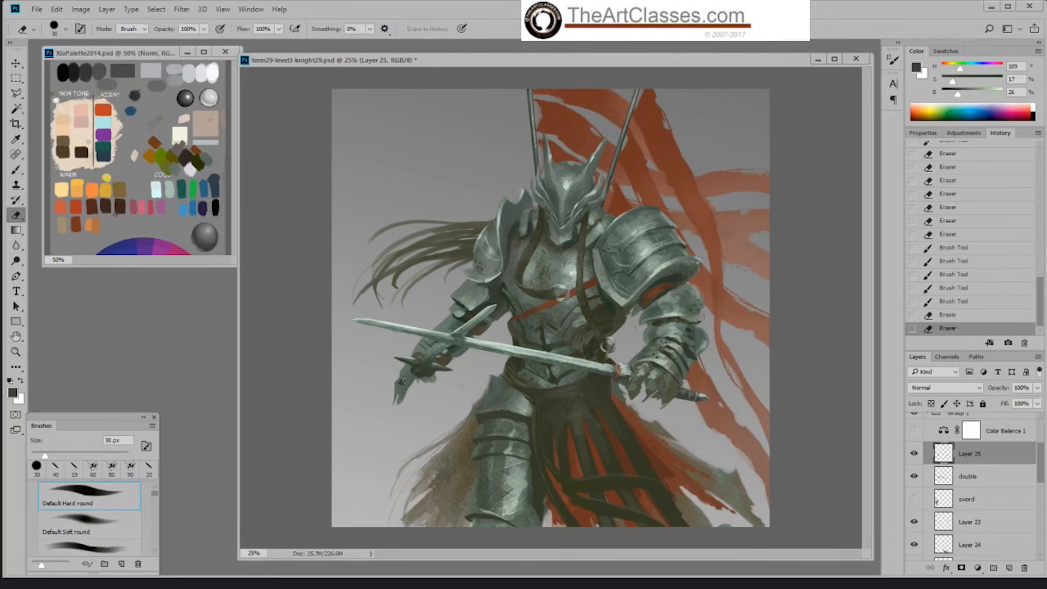
Step: Check Layer 24 by hiding and showing it, and merge it down into Layer 21
{"action": "key", "text": "b"}
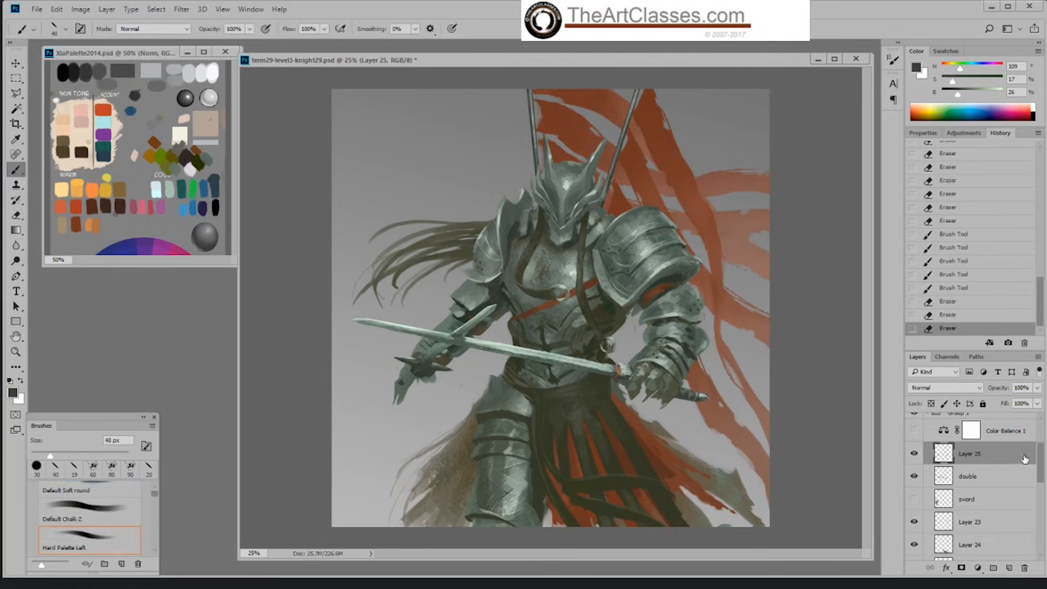
{"action": "left_click_drag", "start_coordinate": [1039, 470], "coordinate": [1039, 493]}
{"action": "left_click", "coordinate": [994, 470]}
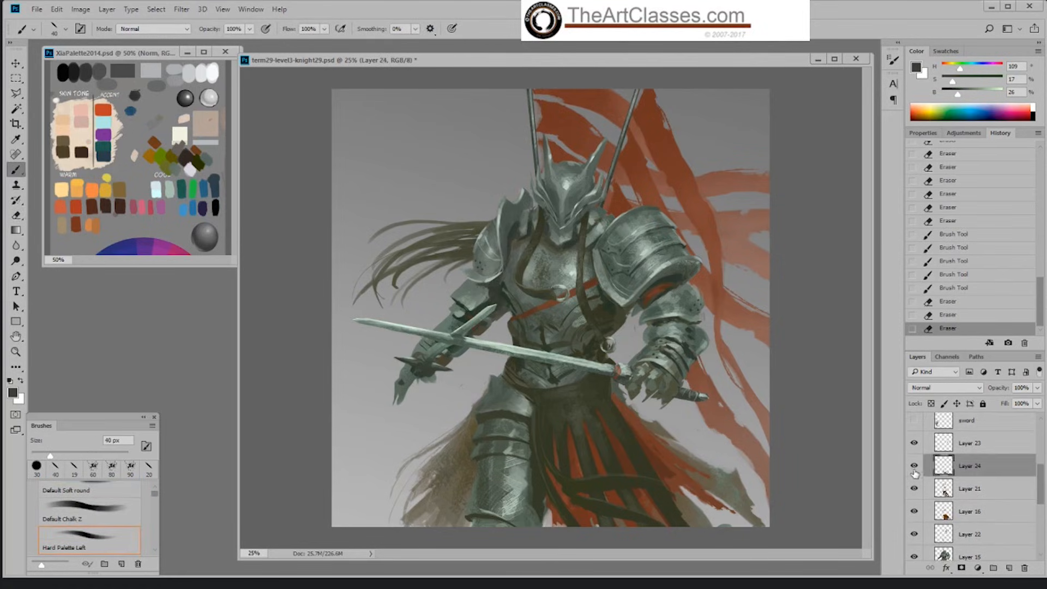
{"action": "left_click", "coordinate": [915, 467]}
{"action": "left_click", "coordinate": [915, 467]}
{"action": "right_click", "coordinate": [973, 468]}
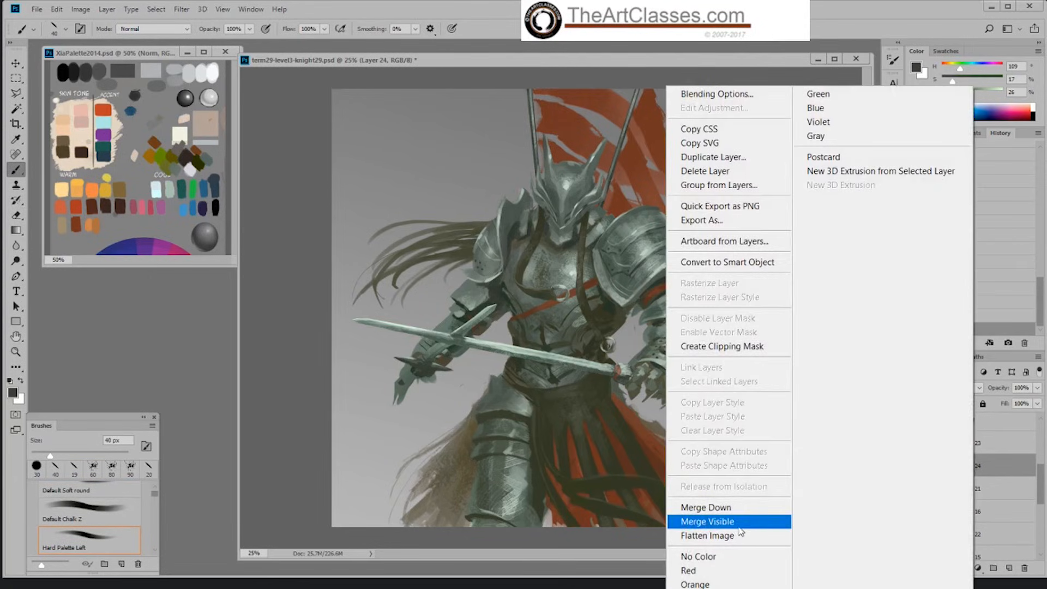
{"action": "left_click", "coordinate": [743, 515]}
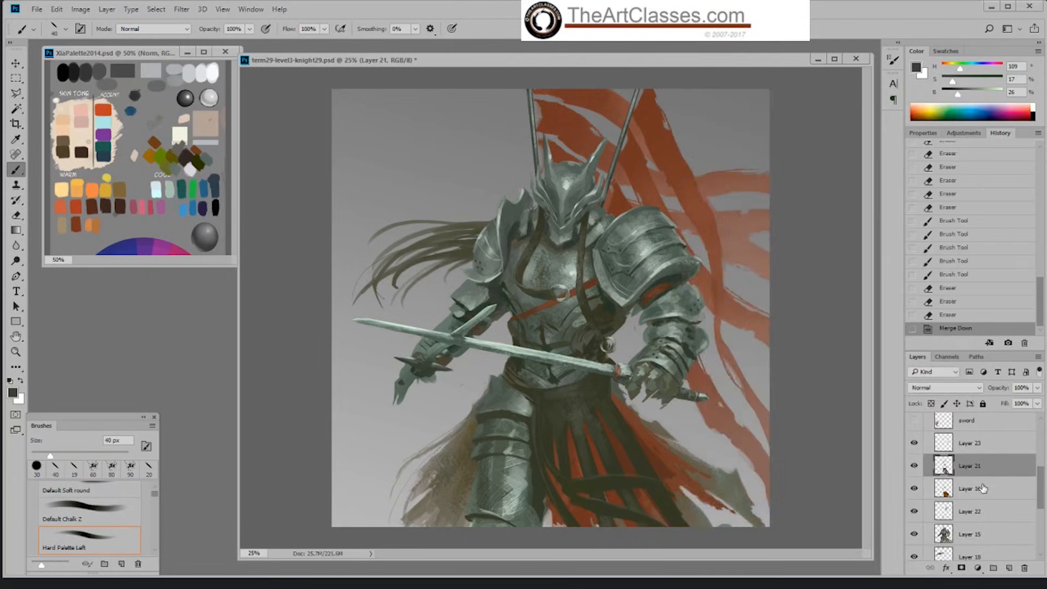
Step: Shade the folds of the red skirt on Layer 16 with sampled reddish browns, using Hard Palette Left at 70 to 80 px
{"action": "left_click", "coordinate": [576, 447], "text": "alt"}
{"action": "key", "text": "bracketright"}
{"action": "key", "text": "bracketright"}
{"action": "key", "text": "bracketright"}
{"action": "key", "text": "bracketright"}
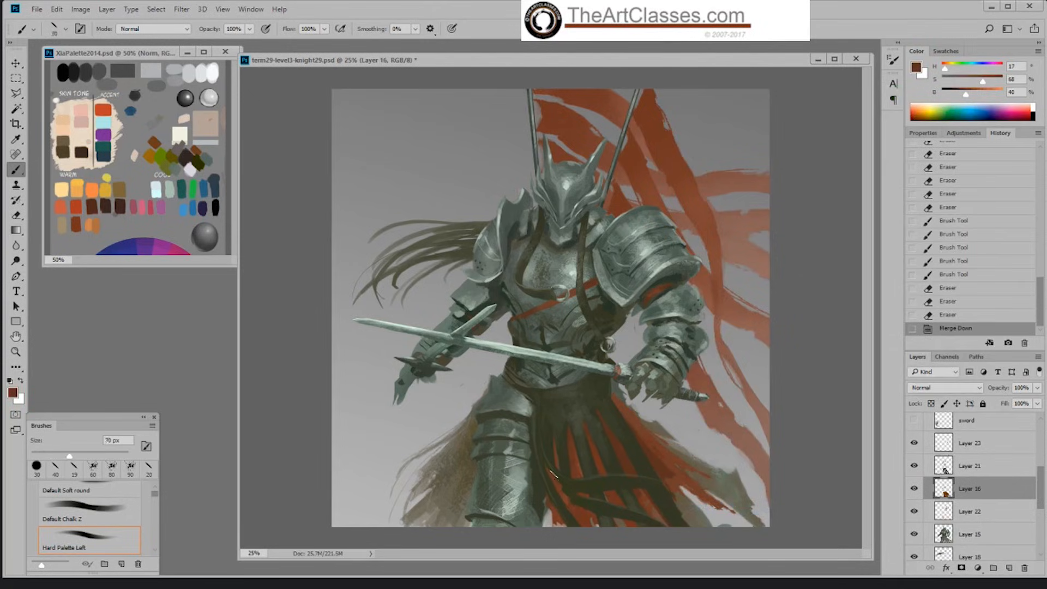
{"action": "left_click_drag", "start_coordinate": [576, 509], "coordinate": [589, 521]}
{"action": "left_click", "coordinate": [650, 457], "text": "alt"}
{"action": "left_click_drag", "start_coordinate": [590, 481], "coordinate": [598, 463]}
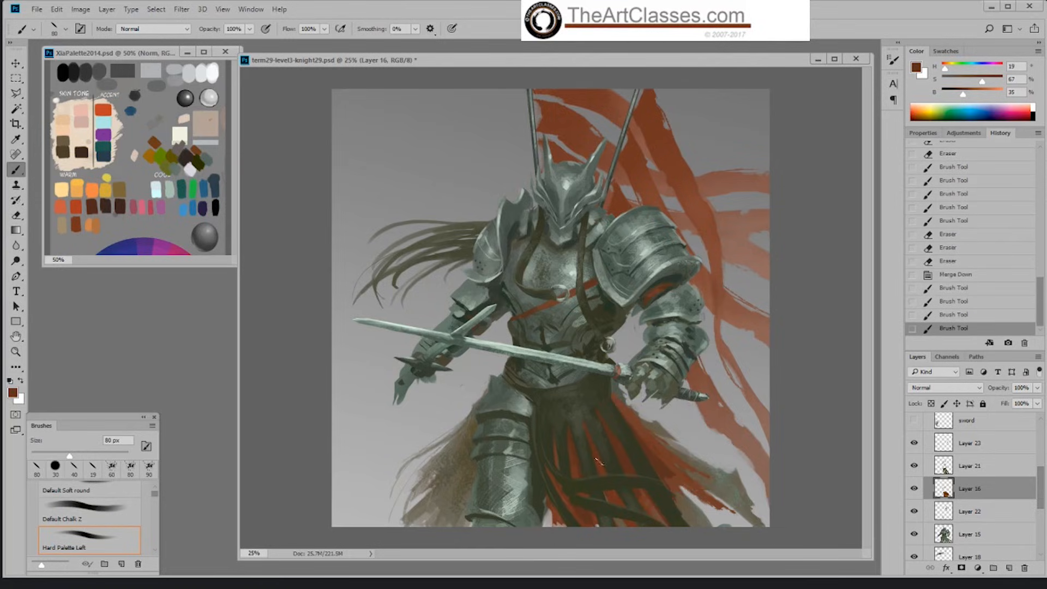
{"action": "left_click_drag", "start_coordinate": [619, 499], "coordinate": [623, 505]}
{"action": "left_click_drag", "start_coordinate": [616, 494], "coordinate": [616, 501]}
{"action": "mouse_move", "coordinate": [552, 440]}
{"action": "left_mouse_down"}
{"action": "mouse_move", "coordinate": [556, 507]}
{"action": "mouse_move", "coordinate": [554, 453]}
{"action": "mouse_move", "coordinate": [545, 474]}
{"action": "mouse_move", "coordinate": [574, 519]}
{"action": "mouse_move", "coordinate": [554, 492]}
{"action": "mouse_move", "coordinate": [575, 518]}
{"action": "left_mouse_up"}
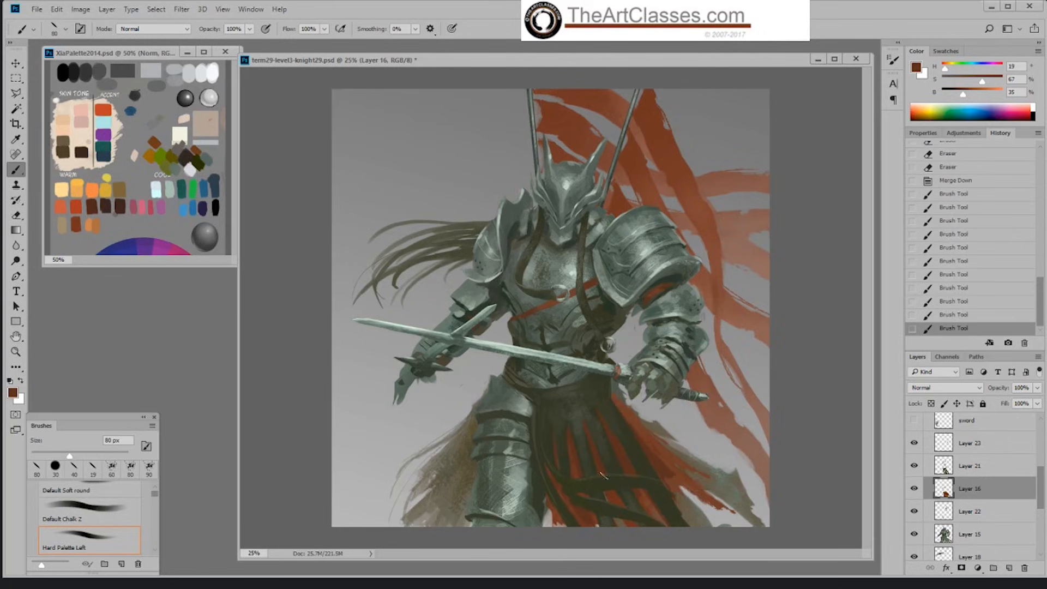
Step: Check Layer 21 by hiding and showing it, and paint dark finger separations on the gauntlet gripping the long sword at 40 px
{"action": "left_click", "coordinate": [970, 466]}
{"action": "left_click", "coordinate": [914, 466]}
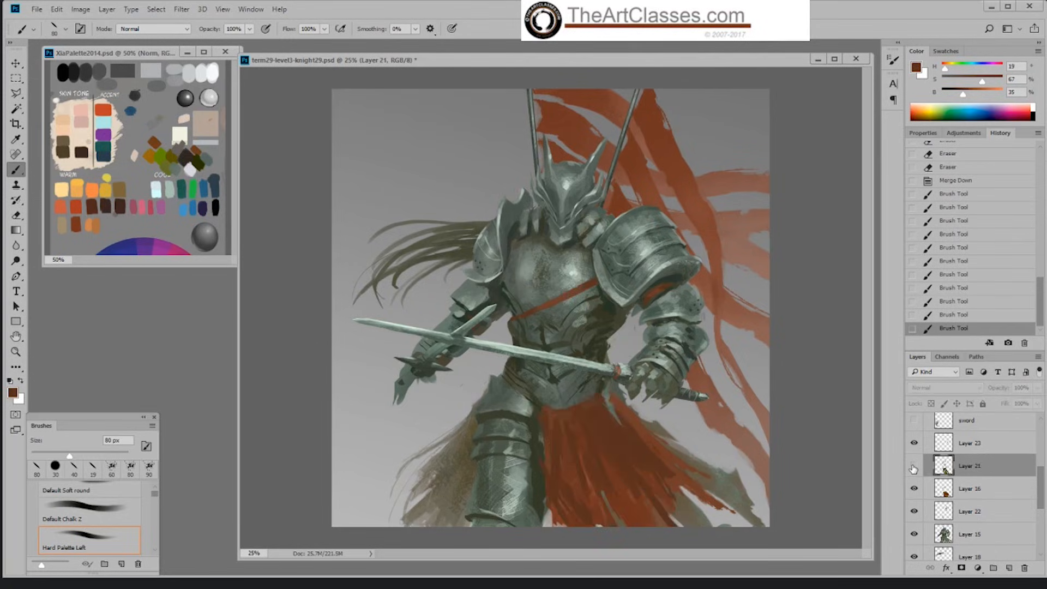
{"action": "left_click", "coordinate": [915, 466]}
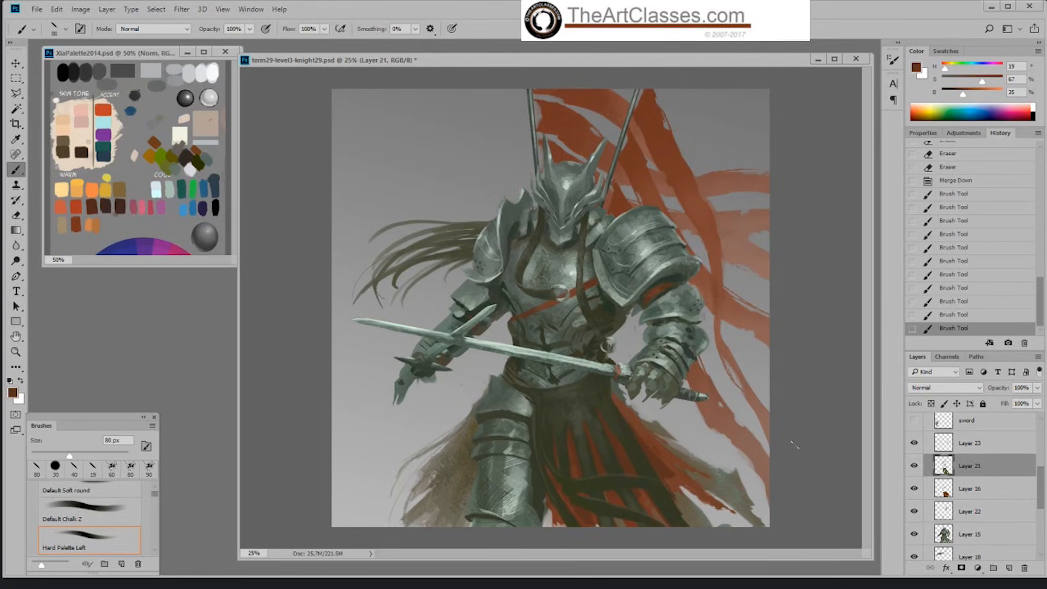
{"action": "left_click", "coordinate": [658, 369]}
{"action": "left_click", "coordinate": [660, 366], "text": "alt"}
{"action": "key", "text": "bracketleft"}
{"action": "key", "text": "bracketleft"}
{"action": "key", "text": "bracketleft"}
{"action": "key", "text": "bracketleft"}
{"action": "mouse_move", "coordinate": [649, 366]}
{"action": "left_mouse_down"}
{"action": "mouse_move", "coordinate": [642, 361]}
{"action": "mouse_move", "coordinate": [660, 382]}
{"action": "left_mouse_up"}
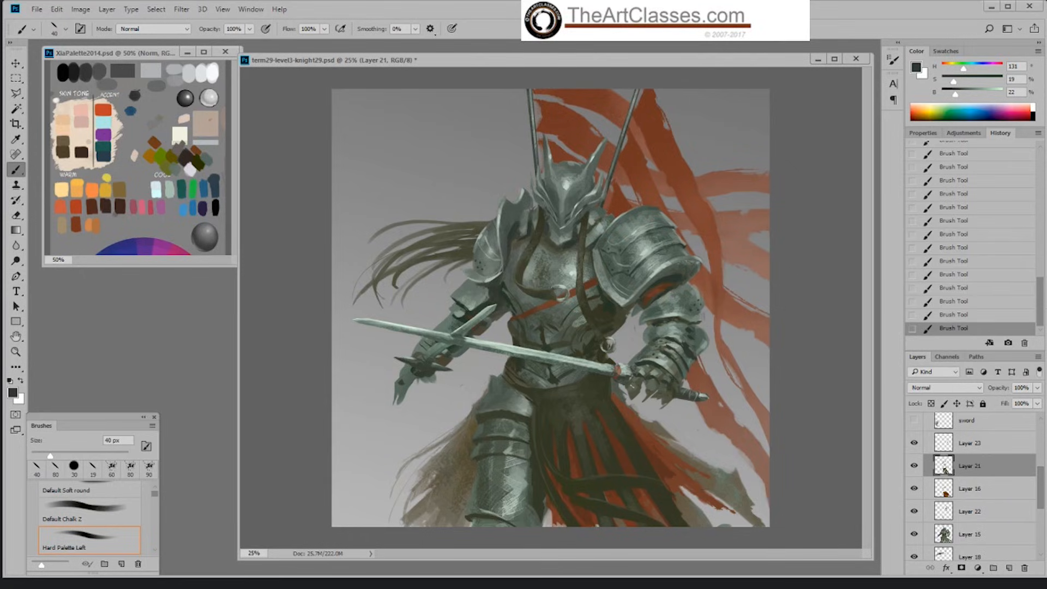
Step: Shape the gauntlet's fingertips with light green-grey strokes against dark tones sampled from the armour
{"action": "left_click_drag", "start_coordinate": [632, 386], "coordinate": [636, 388]}
{"action": "left_click", "coordinate": [634, 385], "text": "alt"}
{"action": "left_click", "coordinate": [642, 370], "text": "alt"}
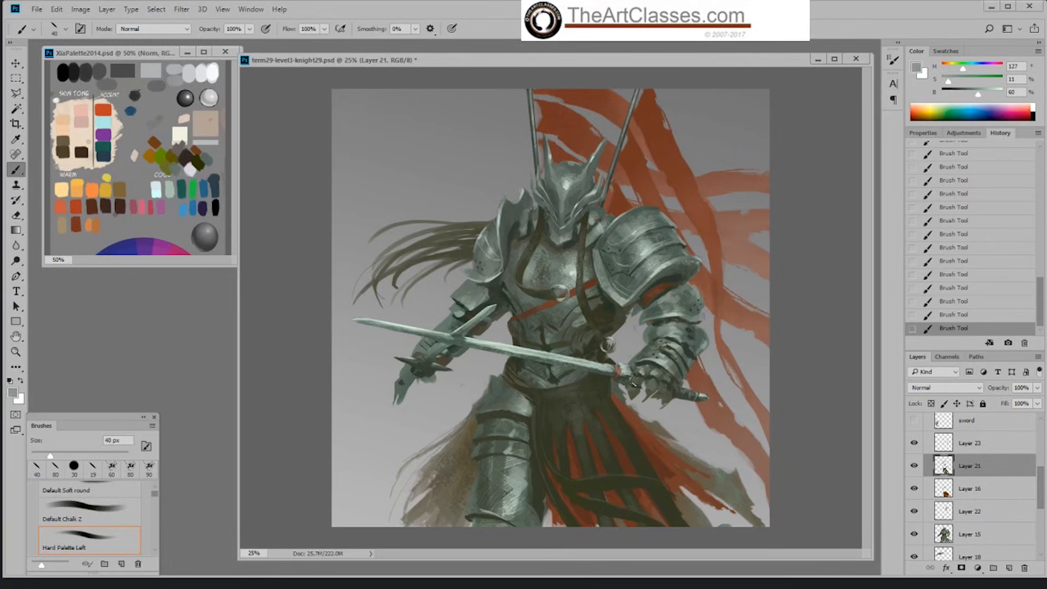
{"action": "left_click", "coordinate": [668, 380], "text": "alt"}
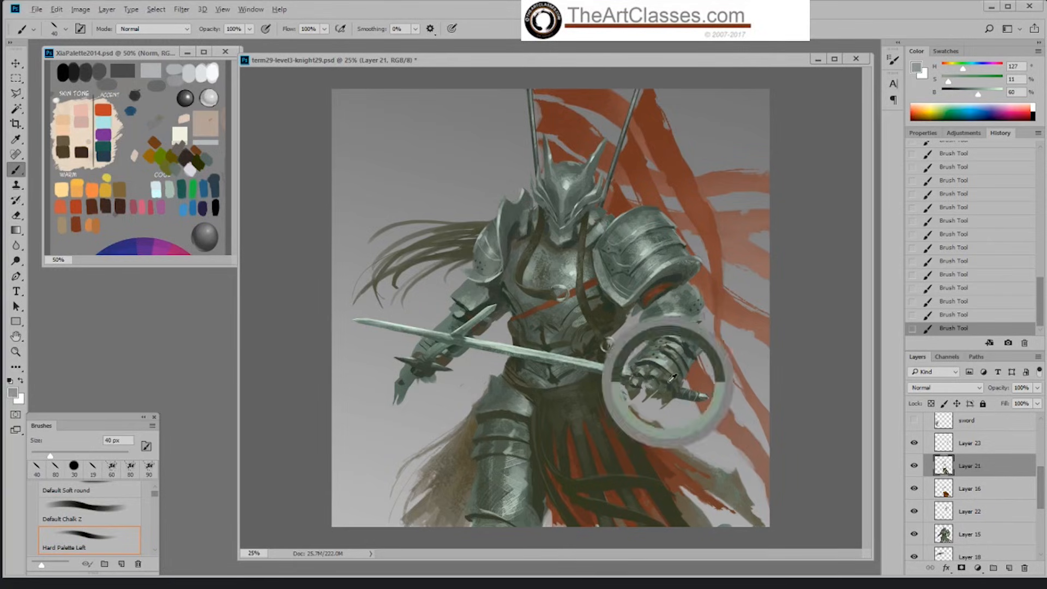
{"action": "left_click", "coordinate": [667, 386], "text": "alt"}
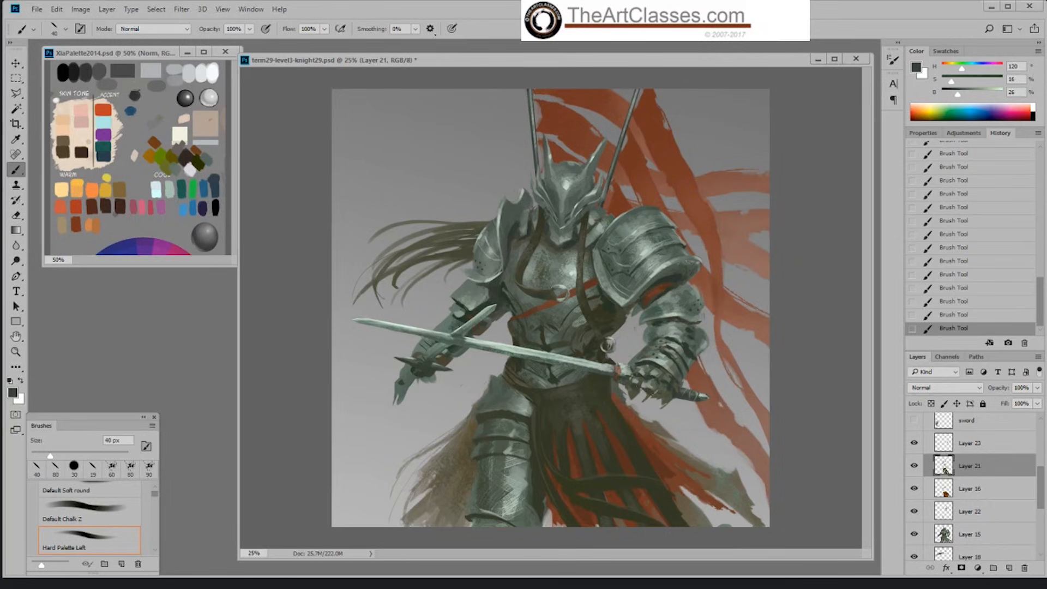
Step: Define the gauntlet's lower edge and finger plates with dark and mid-grey strokes
{"action": "left_click_drag", "start_coordinate": [664, 397], "coordinate": [657, 393]}
{"action": "left_click", "coordinate": [636, 385], "text": "alt"}
{"action": "left_click", "coordinate": [649, 378], "text": "alt"}
{"action": "left_click", "coordinate": [651, 368], "text": "alt"}
{"action": "left_click", "coordinate": [646, 385], "text": "alt"}
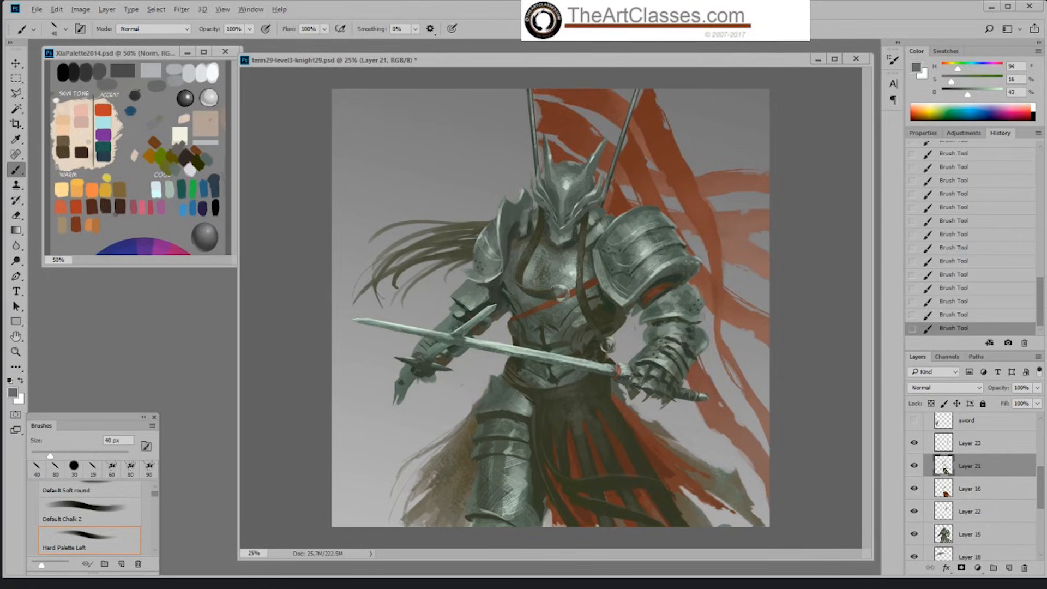
Step: Highlight the gauntlet's front finger plates beside the sword hilt with sampled light green-grey
{"action": "left_click", "coordinate": [641, 375], "text": "alt"}
{"action": "left_click", "coordinate": [634, 376], "text": "alt"}
{"action": "left_click", "coordinate": [635, 372], "text": "alt"}
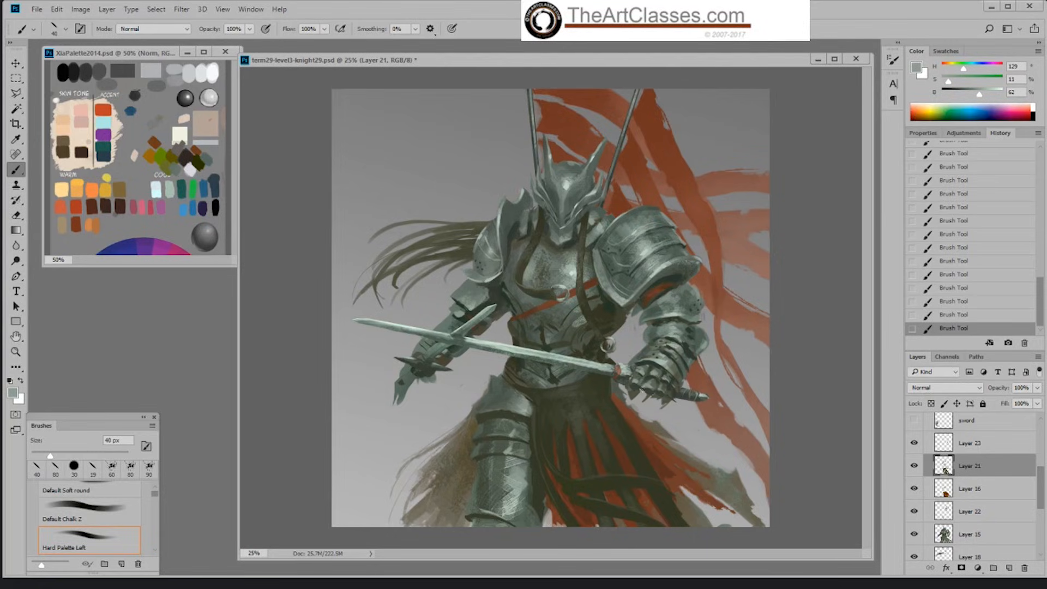
{"action": "left_click", "coordinate": [639, 383], "text": "alt"}
Step: Refine the gauntlet's fingers with alternating mid and light grey sampled strokes, reducing the brush to 35 px
{"action": "left_click", "coordinate": [634, 387], "text": "alt"}
{"action": "left_click", "coordinate": [641, 379], "text": "alt"}
{"action": "left_click", "coordinate": [642, 375], "text": "alt"}
{"action": "left_click", "coordinate": [635, 384], "text": "alt"}
{"action": "key", "text": "bracketleft"}
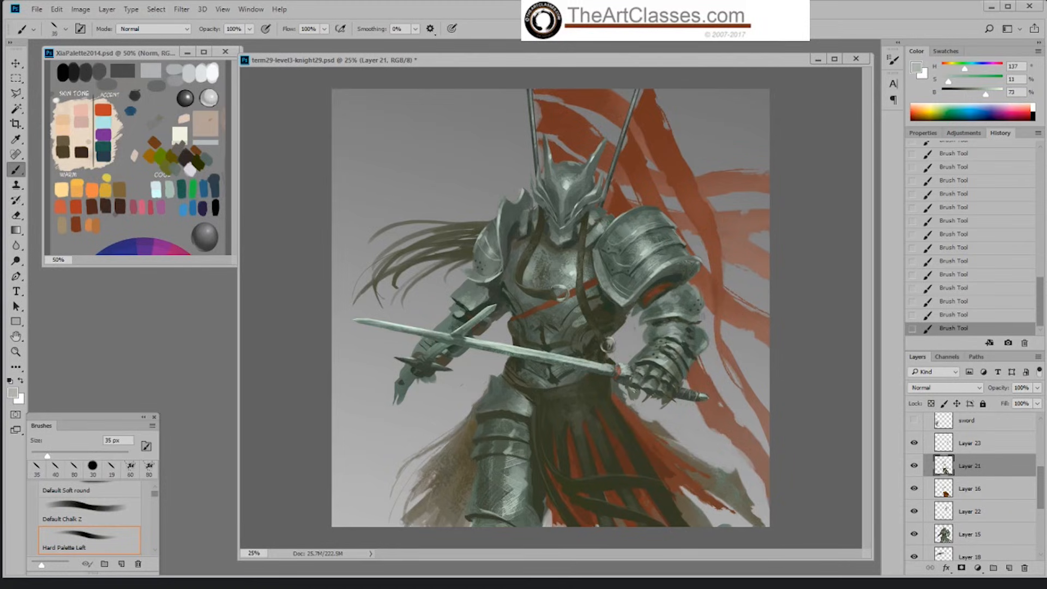
{"action": "left_click", "coordinate": [641, 391], "text": "alt"}
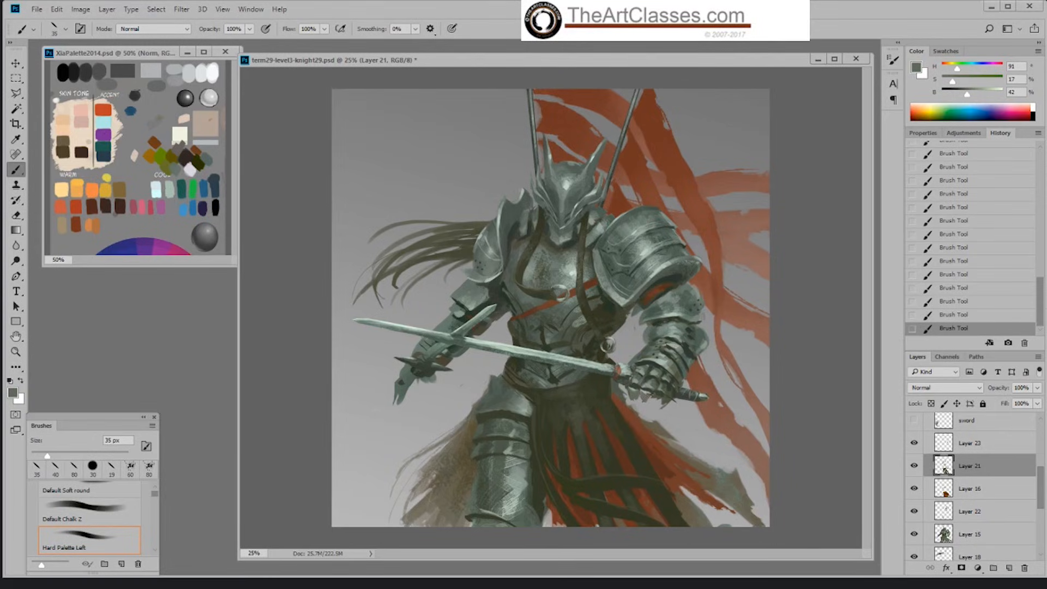
Step: Highlight the gauntlet's knuckles and upper finger plates with light green-grey sampled from the armour, reducing the brush to 25 px
{"action": "left_click", "coordinate": [669, 399], "text": "alt"}
{"action": "left_click", "coordinate": [641, 387], "text": "alt"}
{"action": "left_click", "coordinate": [668, 360], "text": "alt"}
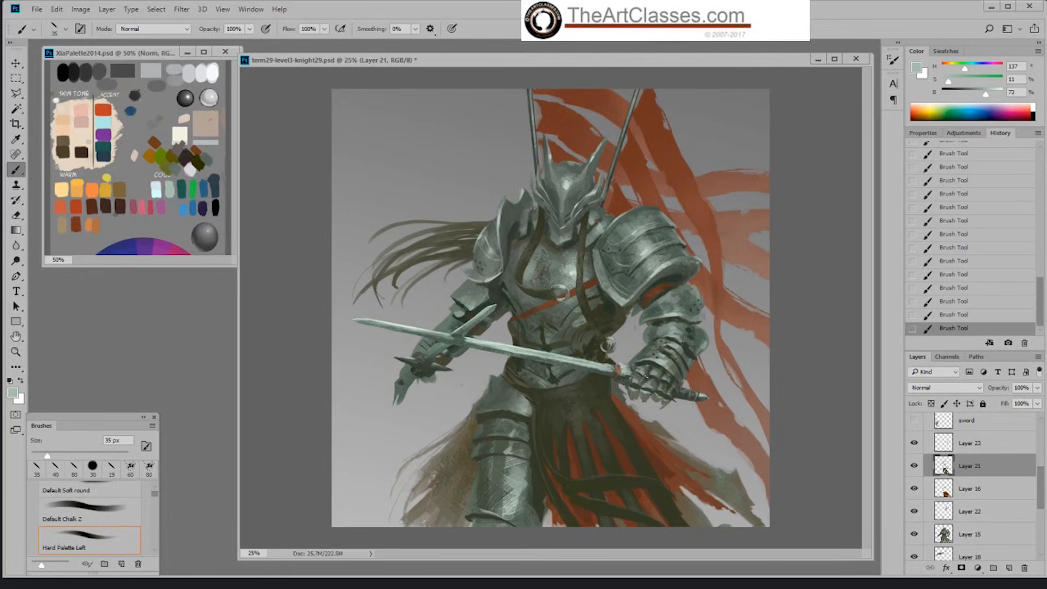
{"action": "left_click", "coordinate": [652, 375], "text": "alt"}
{"action": "left_click", "coordinate": [650, 363], "text": "alt"}
{"action": "left_click", "coordinate": [654, 371], "text": "alt"}
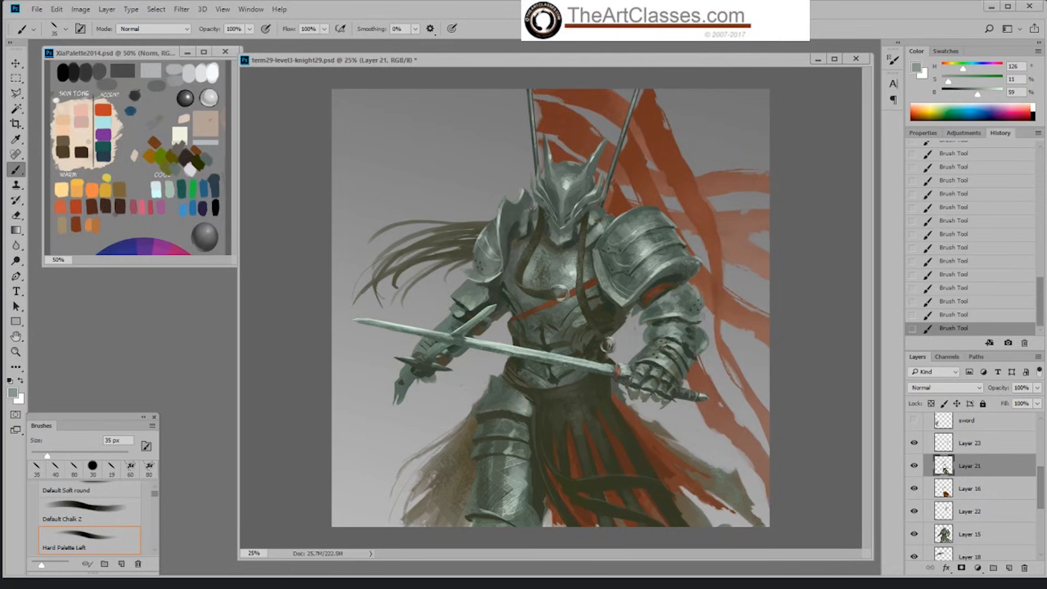
{"action": "left_click", "coordinate": [663, 359], "text": "alt"}
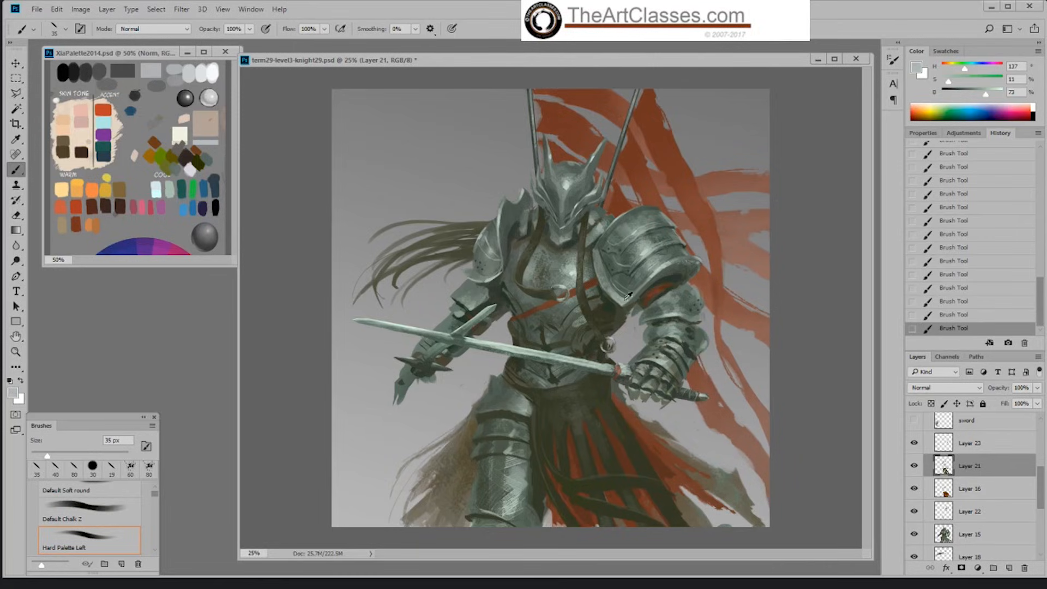
{"action": "left_click", "coordinate": [580, 266], "text": "alt"}
{"action": "left_click_drag", "start_coordinate": [638, 372], "coordinate": [640, 369]}
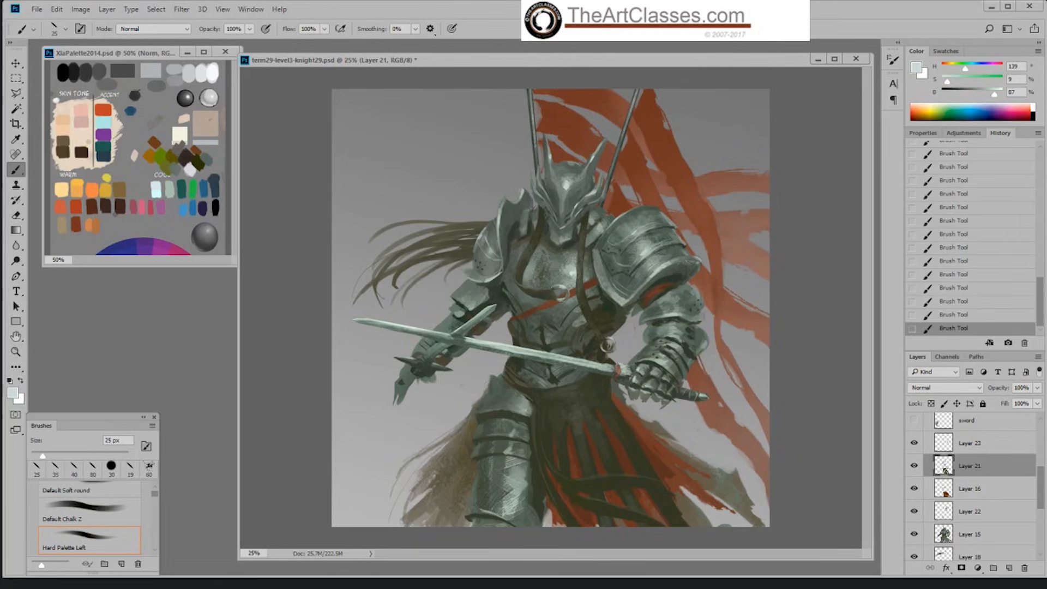
Step: Separate the gauntlet's fingers with near-black green strokes and brighten their plates with pale green-grey sampled from the breastplate
{"action": "left_click", "coordinate": [642, 380], "text": "alt"}
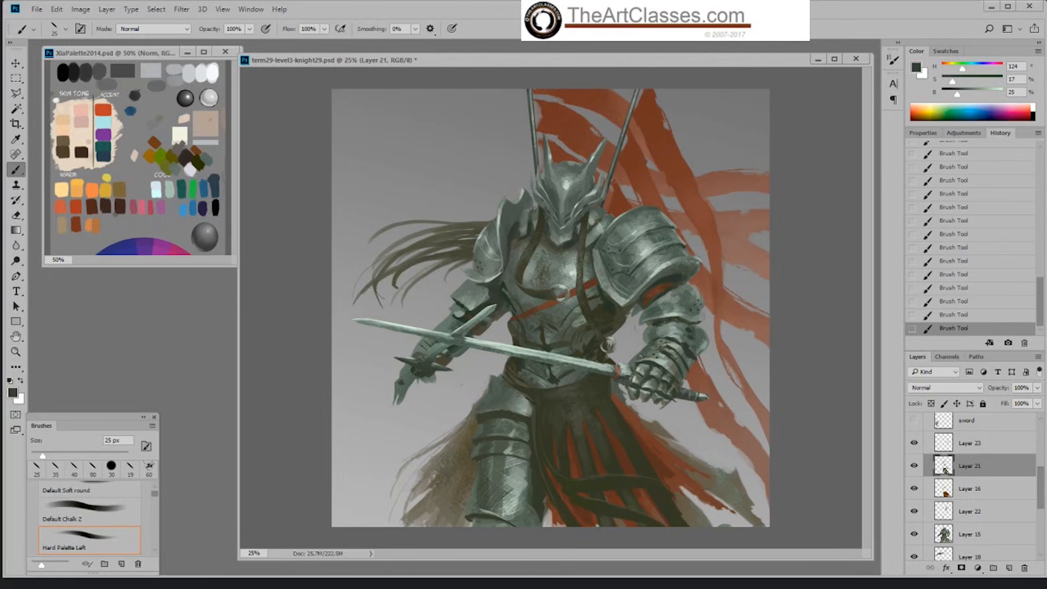
{"action": "left_click", "coordinate": [578, 268], "text": "alt"}
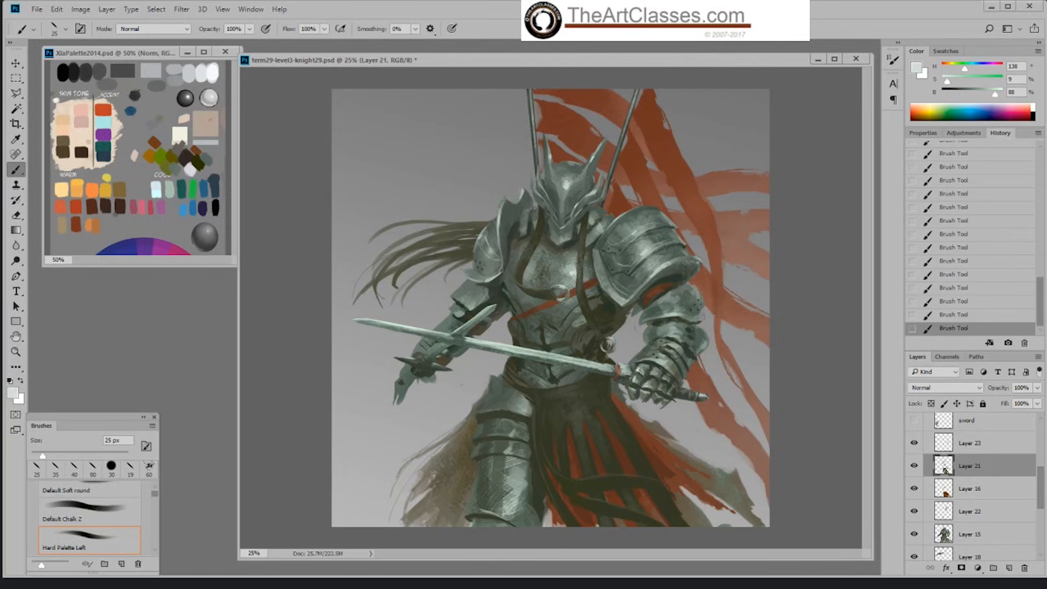
{"action": "left_click", "coordinate": [659, 371], "text": "alt"}
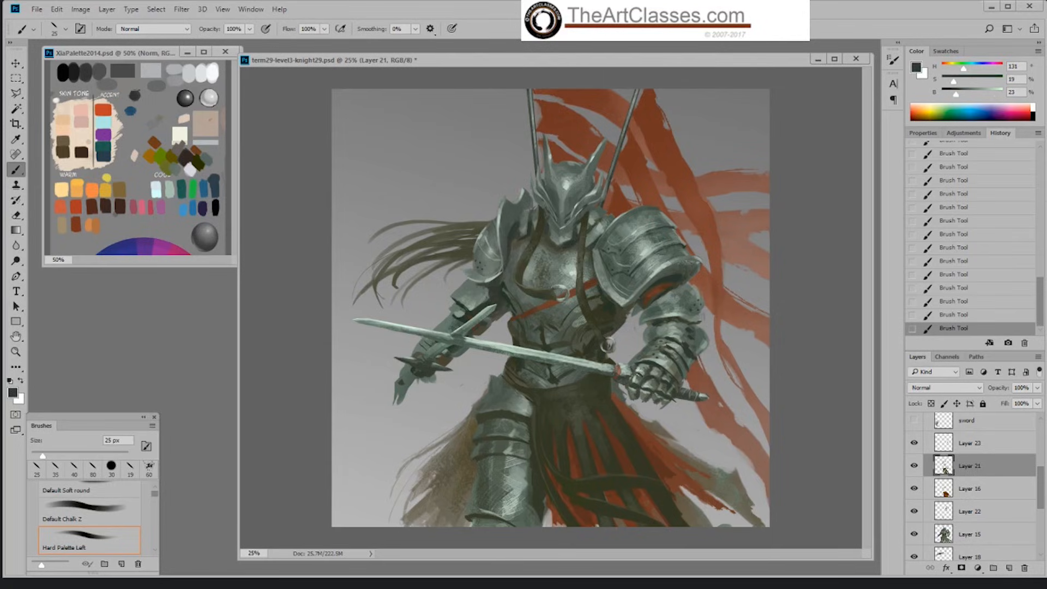
{"action": "left_click", "coordinate": [639, 374], "text": "alt"}
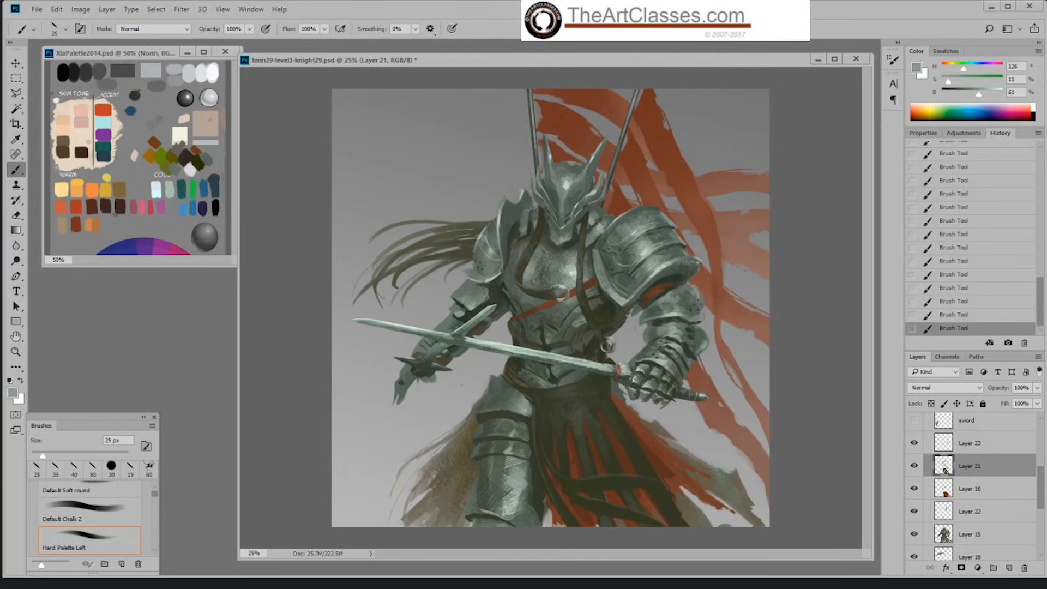
{"action": "left_click", "coordinate": [654, 379], "text": "alt"}
{"action": "left_click", "coordinate": [657, 362], "text": "alt"}
{"action": "left_click", "coordinate": [651, 370], "text": "alt"}
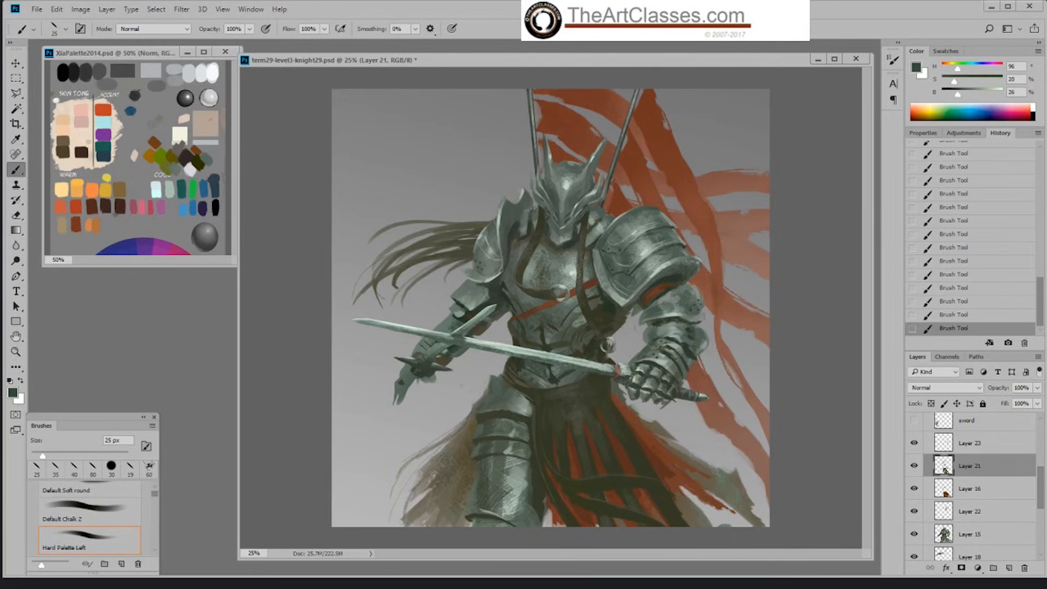
{"action": "left_click", "coordinate": [661, 358], "text": "alt"}
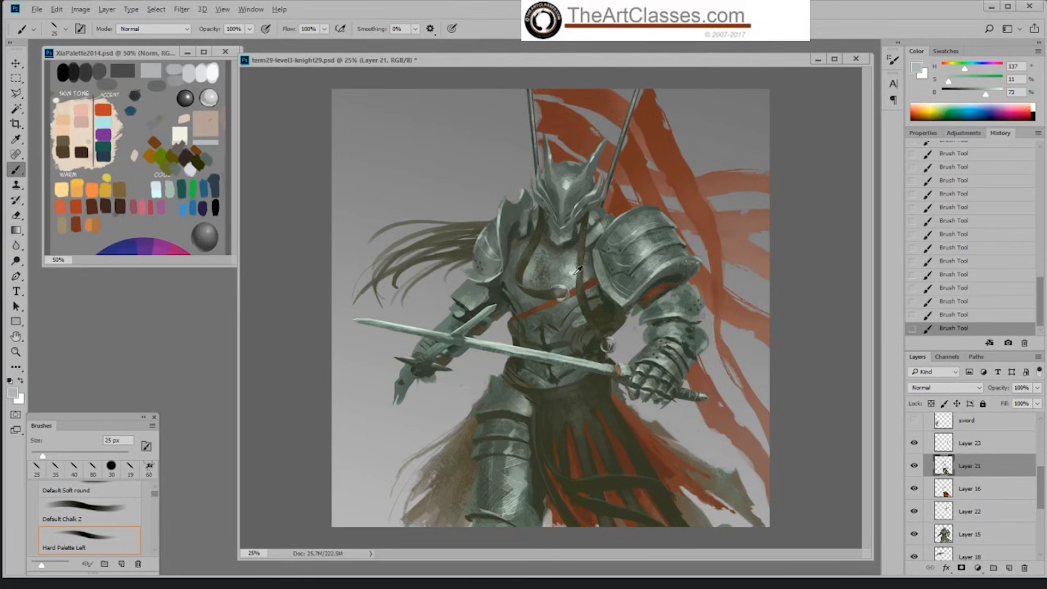
Step: Deepen the gaps between the gauntlet's fingers with sampled dark tones and shape the rear finger plates in mid-grey
{"action": "left_click", "coordinate": [604, 292], "text": "alt"}
{"action": "left_click", "coordinate": [649, 376], "text": "alt"}
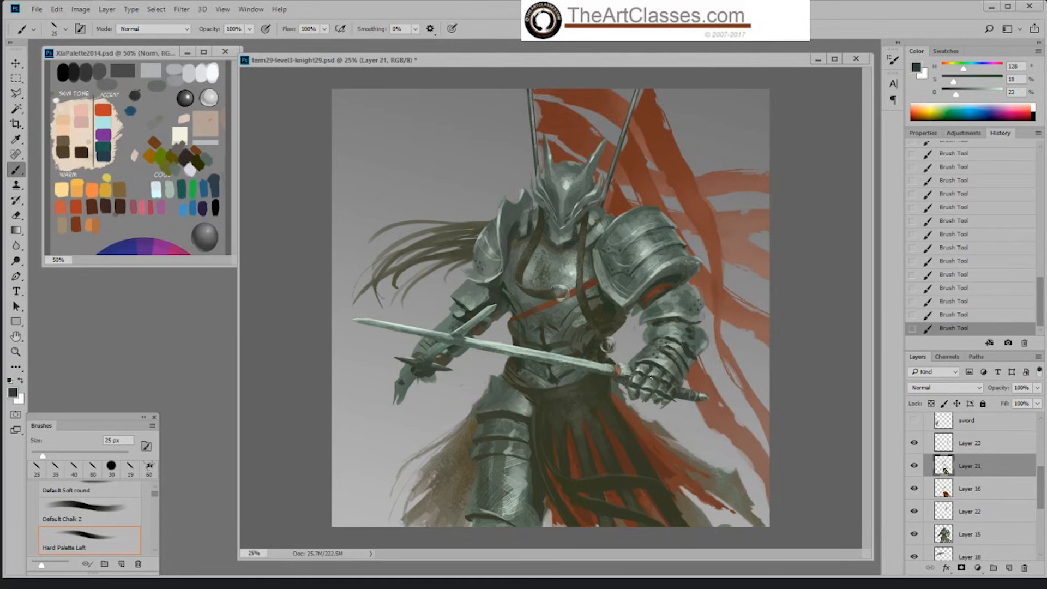
{"action": "left_click", "coordinate": [663, 372], "text": "alt"}
{"action": "left_click", "coordinate": [661, 381], "text": "alt"}
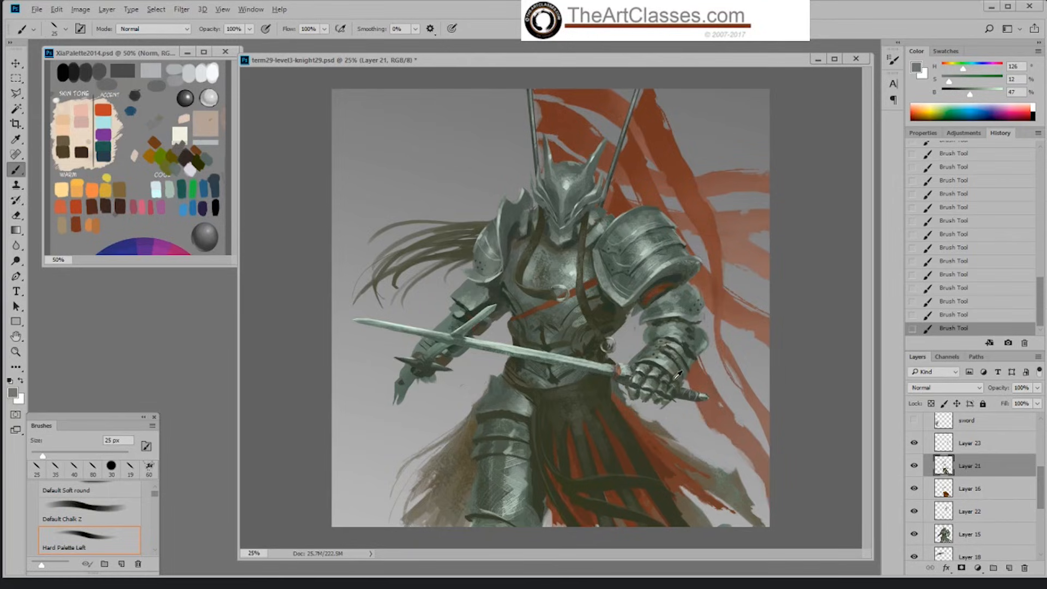
{"action": "left_click", "coordinate": [674, 391], "text": "alt"}
{"action": "left_click", "coordinate": [666, 378], "text": "alt"}
{"action": "left_click", "coordinate": [644, 372], "text": "alt"}
Step: Switch to the textured Sampled Brush 2 13 at 80 px and adjust its size for the gauntlet
{"action": "right_click", "coordinate": [656, 376]}
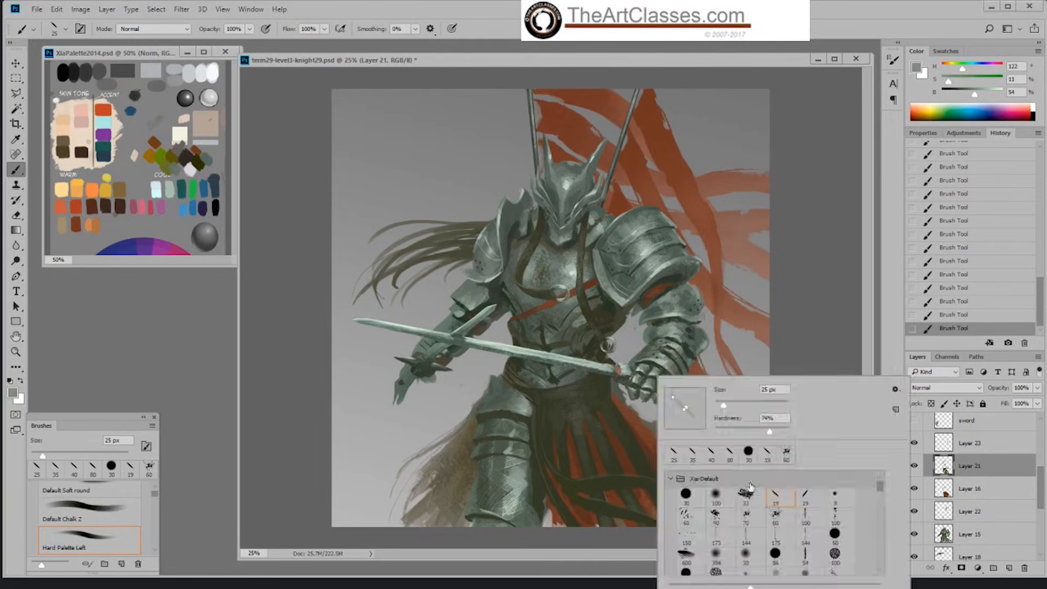
{"action": "left_click", "coordinate": [777, 518]}
{"action": "left_click", "coordinate": [655, 377]}
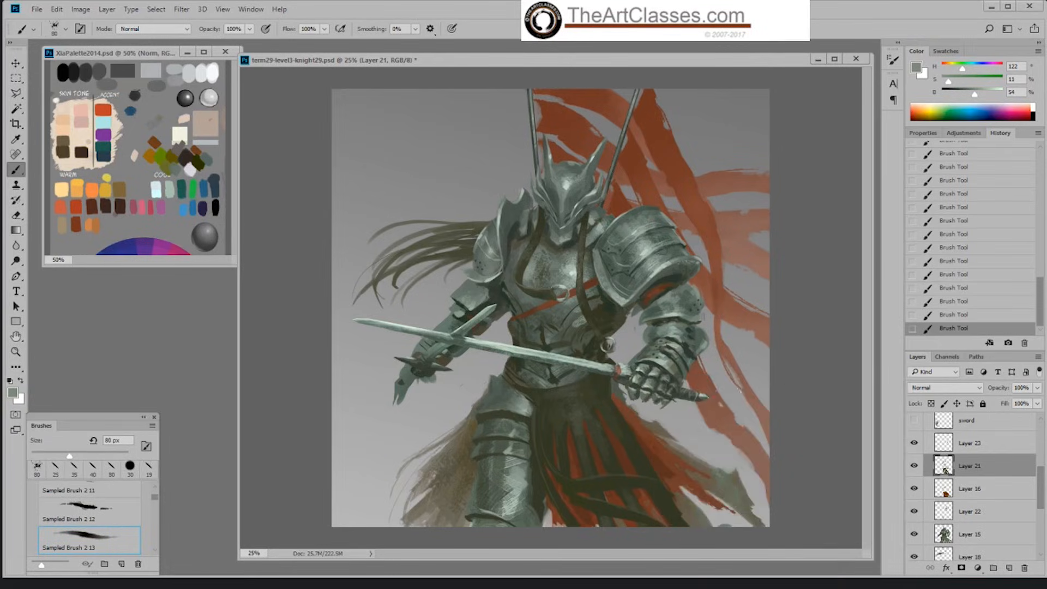
{"action": "key", "text": "bracketright"}
{"action": "key", "text": "bracketright"}
{"action": "key", "text": "bracketright"}
{"action": "key", "text": "bracketright"}
{"action": "key", "text": "bracketright"}
{"action": "key", "text": "bracketright"}
{"action": "key", "text": "bracketright"}
{"action": "key", "text": "bracketright"}
{"action": "key", "text": "bracketleft"}
{"action": "key", "text": "bracketleft"}
{"action": "key", "text": "bracketleft"}
{"action": "key", "text": "bracketleft"}
{"action": "key", "text": "bracketleft"}
{"action": "key", "text": "bracketleft"}
{"action": "key", "text": "bracketleft"}
{"action": "key", "text": "bracketleft"}
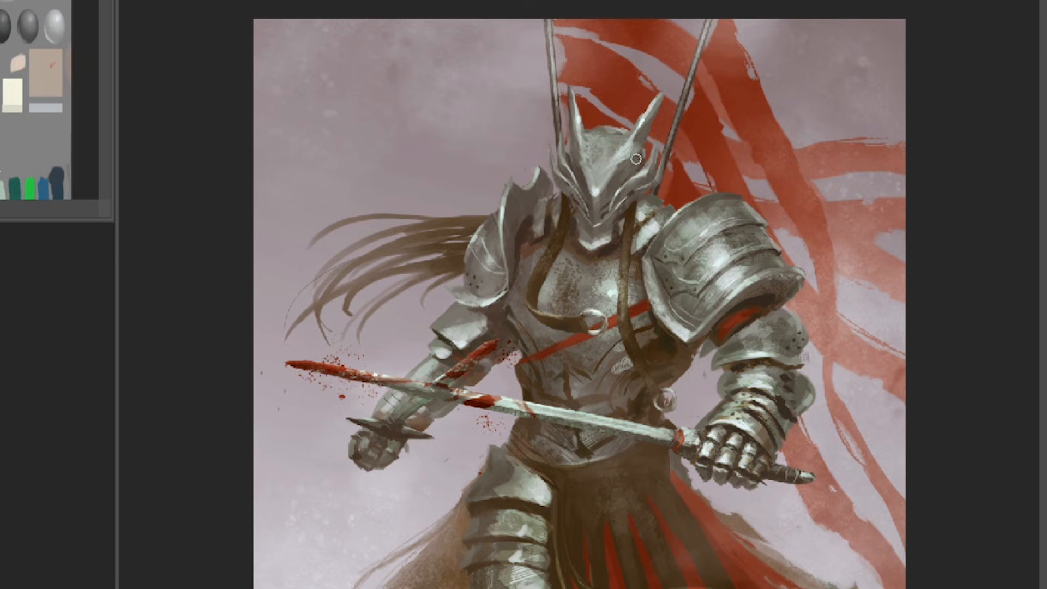
Step: Paint broad grey ear-shaped plates over both horns of the knight's helmet
{"action": "mouse_move", "coordinate": [650, 124]}
{"action": "left_mouse_down"}
{"action": "mouse_move", "coordinate": [681, 126]}
{"action": "mouse_move", "coordinate": [680, 149]}
{"action": "mouse_move", "coordinate": [640, 161]}
{"action": "mouse_move", "coordinate": [649, 132]}
{"action": "mouse_move", "coordinate": [651, 152]}
{"action": "mouse_move", "coordinate": [677, 135]}
{"action": "mouse_move", "coordinate": [649, 129]}
{"action": "mouse_move", "coordinate": [663, 113]}
{"action": "mouse_move", "coordinate": [681, 130]}
{"action": "mouse_move", "coordinate": [673, 118]}
{"action": "mouse_move", "coordinate": [675, 146]}
{"action": "mouse_move", "coordinate": [637, 167]}
{"action": "mouse_move", "coordinate": [658, 145]}
{"action": "mouse_move", "coordinate": [636, 160]}
{"action": "mouse_move", "coordinate": [650, 127]}
{"action": "mouse_move", "coordinate": [639, 132]}
{"action": "mouse_move", "coordinate": [695, 133]}
{"action": "mouse_move", "coordinate": [689, 122]}
{"action": "mouse_move", "coordinate": [679, 164]}
{"action": "left_mouse_up"}
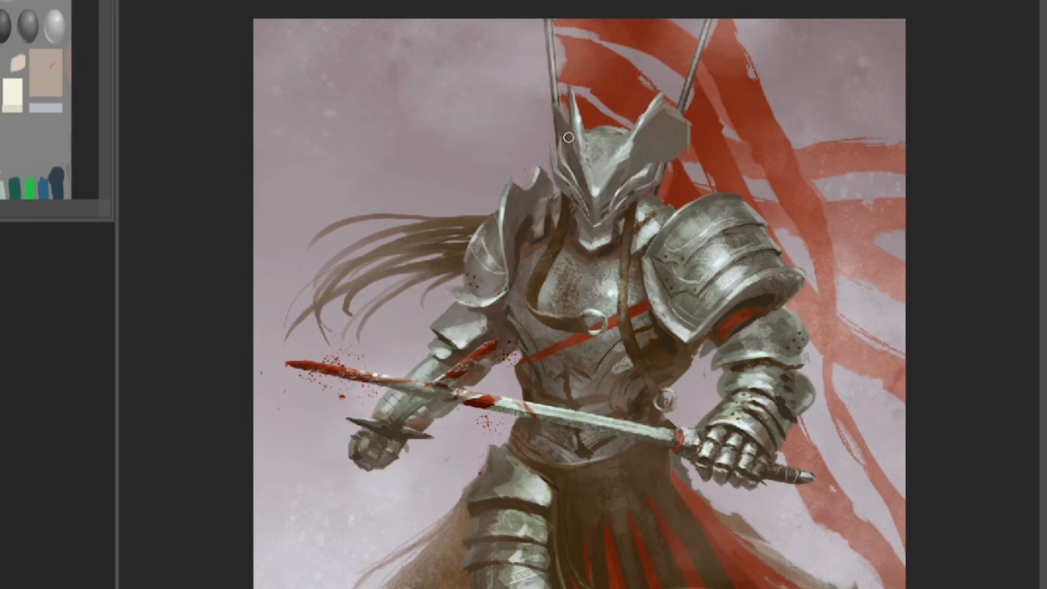
{"action": "mouse_move", "coordinate": [557, 115]}
{"action": "left_mouse_down"}
{"action": "mouse_move", "coordinate": [548, 131]}
{"action": "mouse_move", "coordinate": [547, 110]}
{"action": "mouse_move", "coordinate": [545, 119]}
{"action": "mouse_move", "coordinate": [559, 152]}
{"action": "mouse_move", "coordinate": [549, 125]}
{"action": "mouse_move", "coordinate": [571, 135]}
{"action": "mouse_move", "coordinate": [553, 110]}
{"action": "mouse_move", "coordinate": [573, 127]}
{"action": "mouse_move", "coordinate": [552, 94]}
{"action": "mouse_move", "coordinate": [575, 134]}
{"action": "left_mouse_up"}
{"action": "left_click", "coordinate": [590, 146], "text": "alt"}
{"action": "left_click", "coordinate": [562, 103], "text": "alt"}
{"action": "left_click", "coordinate": [591, 140], "text": "alt"}
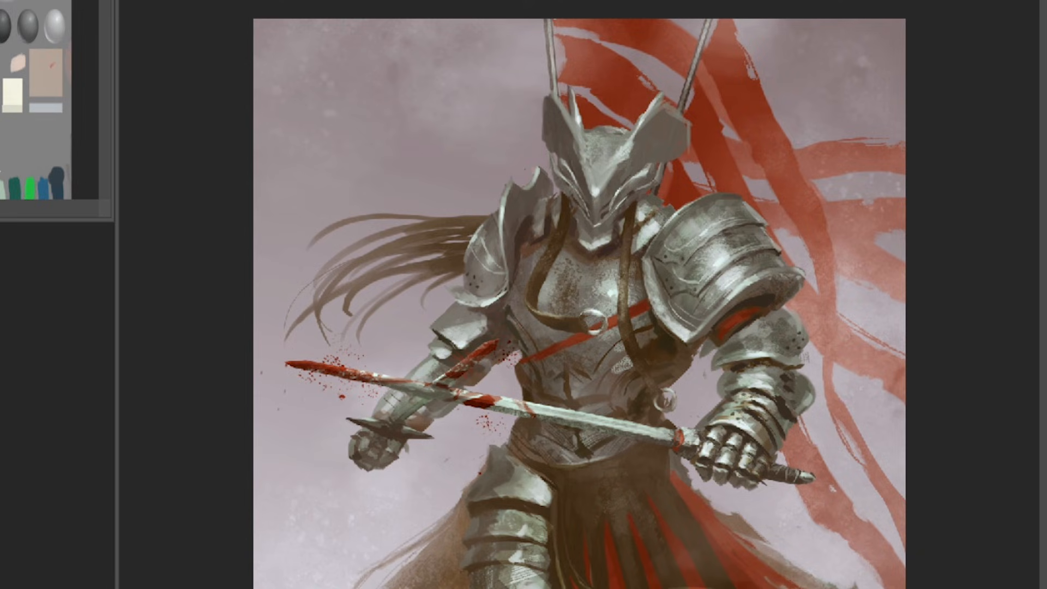
Step: Clean up the inner edges of the helmet's ear plates and darken the eye and muzzle openings
{"action": "left_click", "coordinate": [607, 98], "text": "alt"}
{"action": "mouse_move", "coordinate": [575, 105]}
{"action": "left_mouse_down"}
{"action": "mouse_move", "coordinate": [579, 121]}
{"action": "mouse_move", "coordinate": [571, 106]}
{"action": "mouse_move", "coordinate": [579, 99]}
{"action": "mouse_move", "coordinate": [565, 88]}
{"action": "left_mouse_up"}
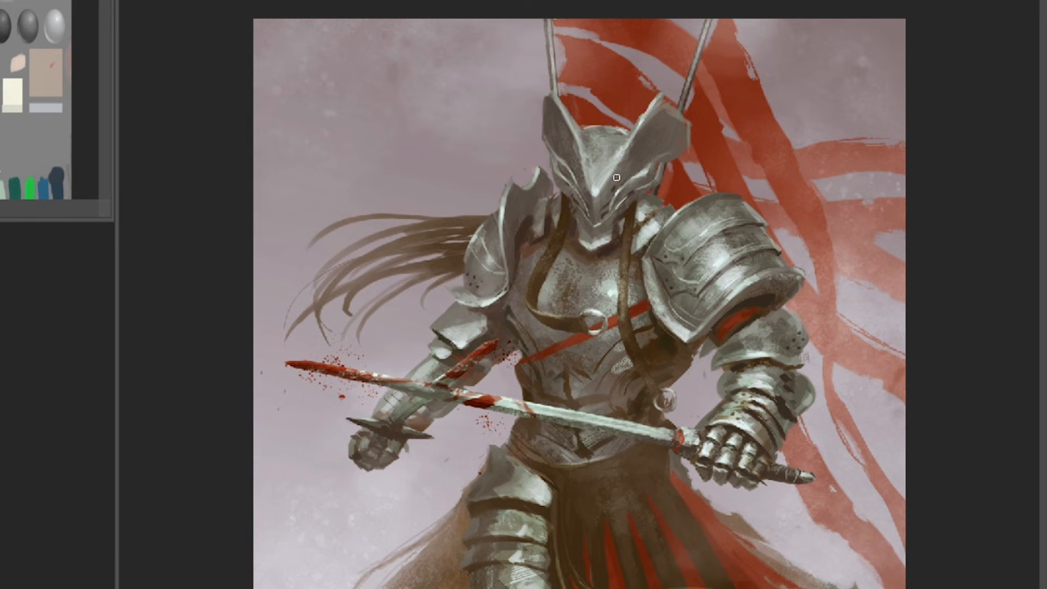
{"action": "left_click_drag", "start_coordinate": [612, 189], "coordinate": [621, 185]}
{"action": "mouse_move", "coordinate": [594, 204]}
{"action": "left_mouse_down"}
{"action": "mouse_move", "coordinate": [594, 224]}
{"action": "mouse_move", "coordinate": [595, 205]}
{"action": "left_mouse_up"}
Step: Paint a dark vertical slit down the middle of the helmet's muzzle
{"action": "key", "text": "ctrl+plus"}
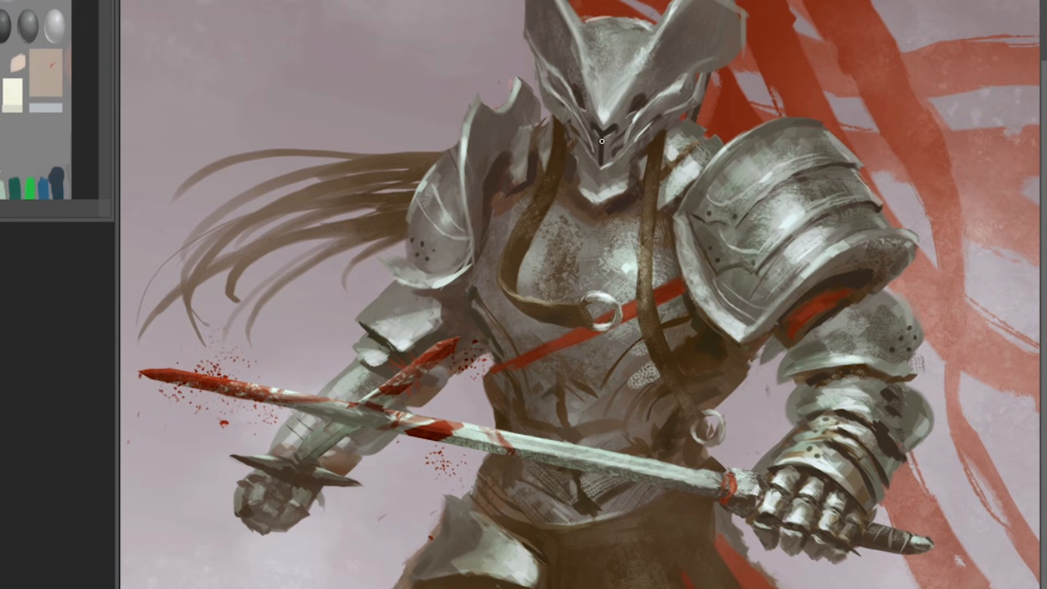
{"action": "left_click_drag", "start_coordinate": [599, 134], "coordinate": [599, 163]}
{"action": "left_click_drag", "start_coordinate": [601, 136], "coordinate": [601, 158]}
{"action": "key", "text": "ctrl+minus"}
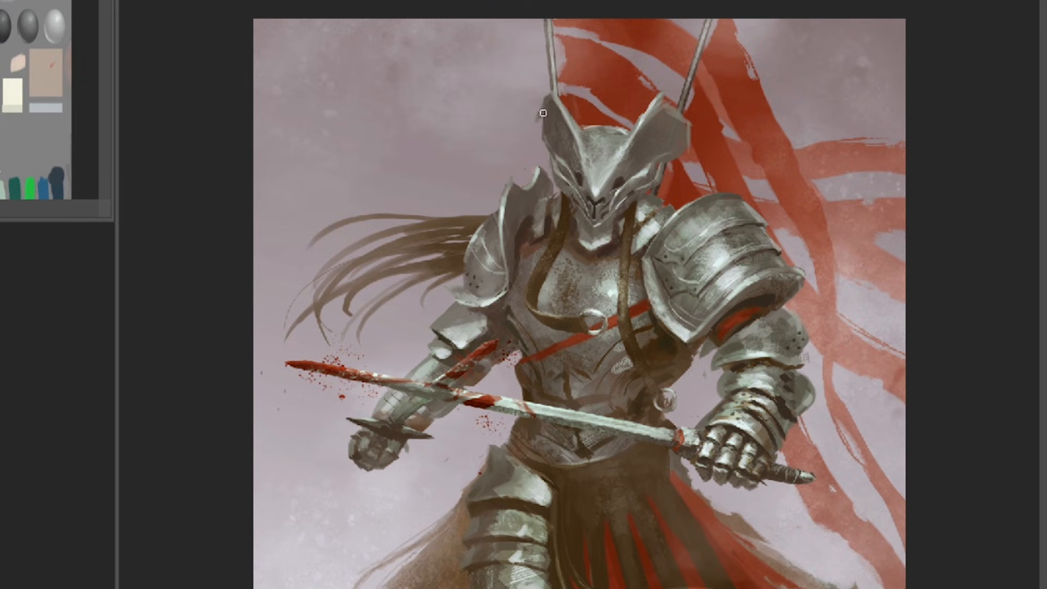
Step: Round the outer edge of one helmet ear plate and shade the inner hollows of both ears
{"action": "left_click_drag", "start_coordinate": [547, 101], "coordinate": [543, 128]}
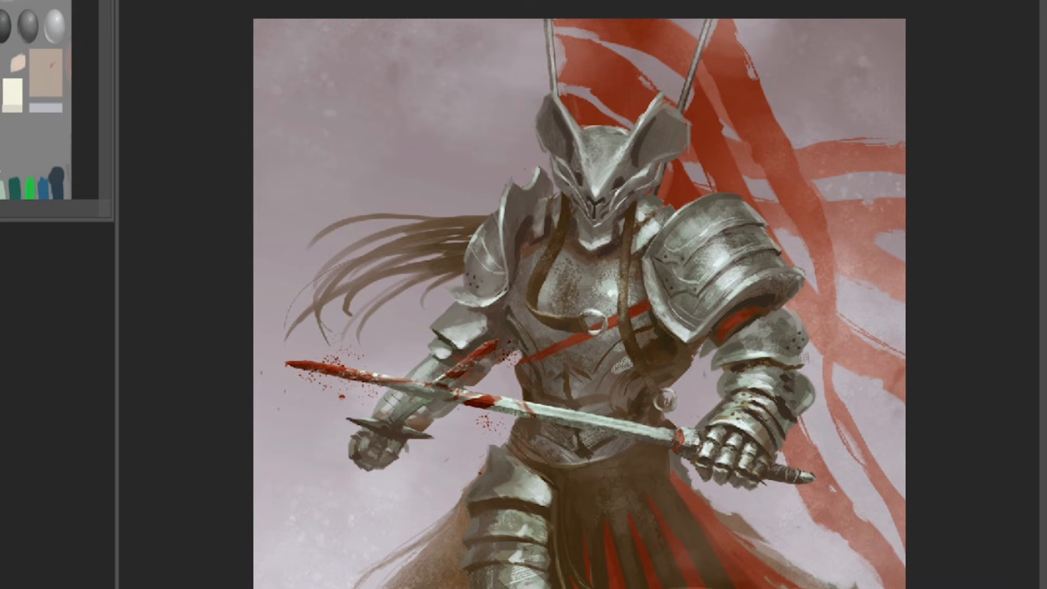
{"action": "left_click_drag", "start_coordinate": [573, 157], "coordinate": [563, 126]}
{"action": "left_click_drag", "start_coordinate": [643, 147], "coordinate": [653, 119]}
{"action": "left_click_drag", "start_coordinate": [636, 160], "coordinate": [649, 128]}
{"action": "left_click", "coordinate": [631, 165], "text": "alt"}
{"action": "mouse_move", "coordinate": [627, 167]}
{"action": "left_mouse_down"}
{"action": "mouse_move", "coordinate": [638, 156]}
{"action": "mouse_move", "coordinate": [629, 148]}
{"action": "mouse_move", "coordinate": [623, 157]}
{"action": "left_mouse_up"}
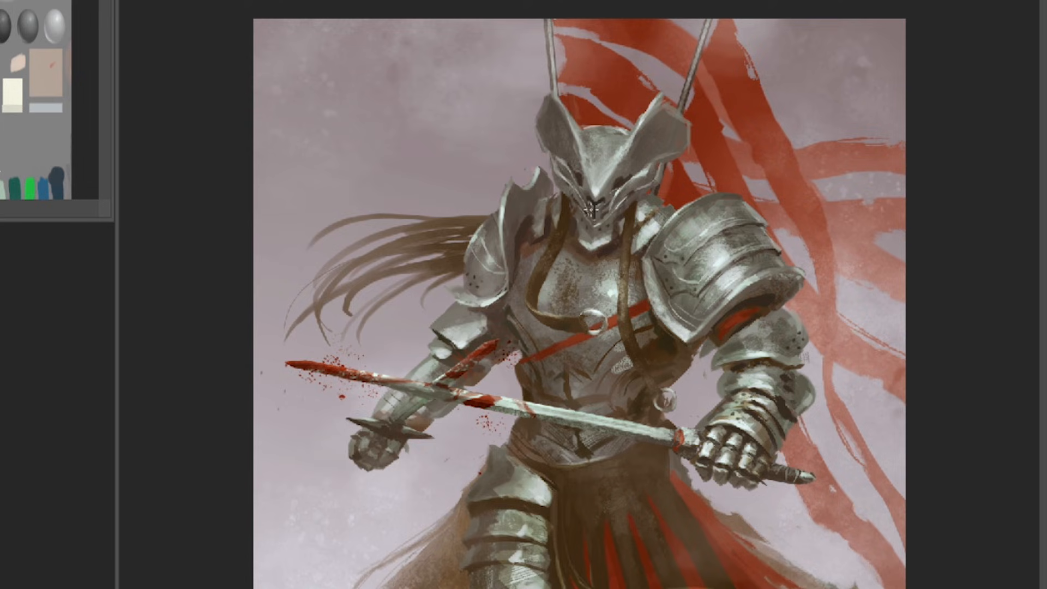
Step: Refine the nose and mouth of the helmet's muzzle with a short stroke, comparing it by undoing and redoing
{"action": "left_click_drag", "start_coordinate": [596, 205], "coordinate": [607, 199]}
{"action": "key", "text": "ctrl+z"}
{"action": "key", "text": "ctrl+shift+z"}
{"action": "key", "text": "ctrl+plus"}
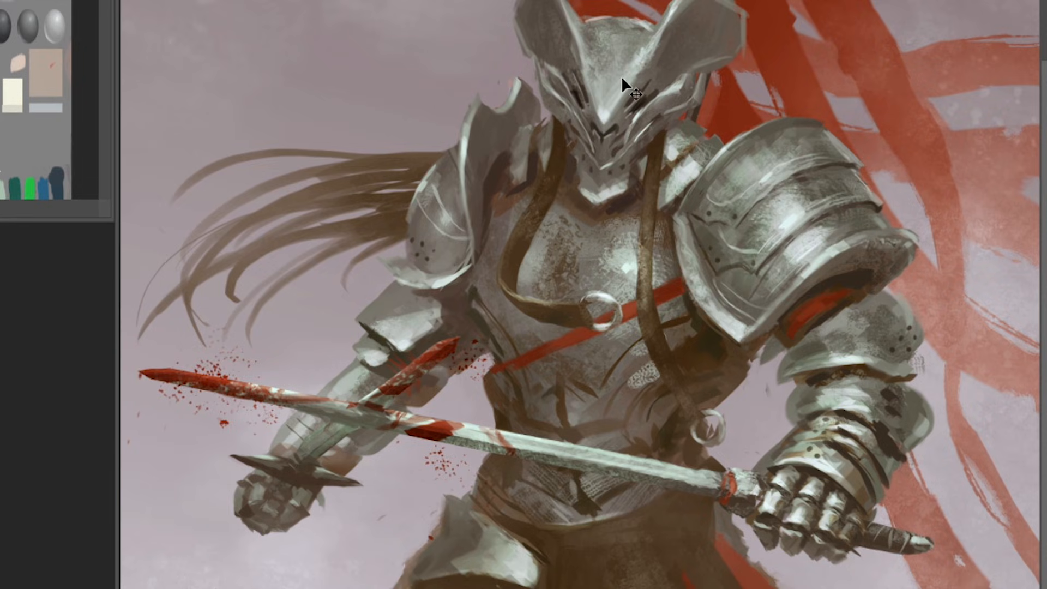
{"action": "key", "text": "ctrl+minus"}
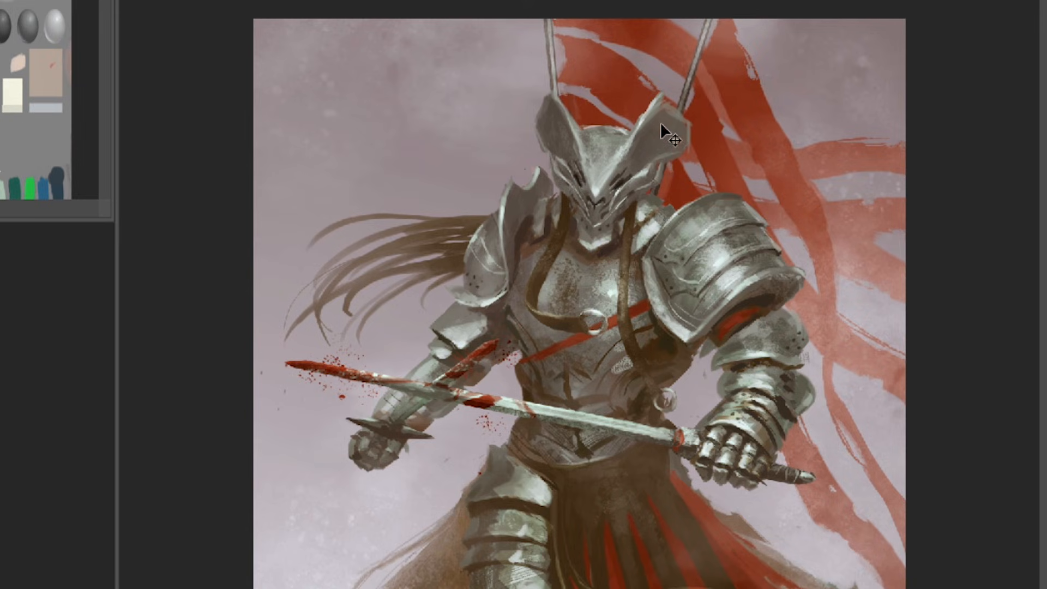
{"action": "key", "text": "ctrl+plus"}
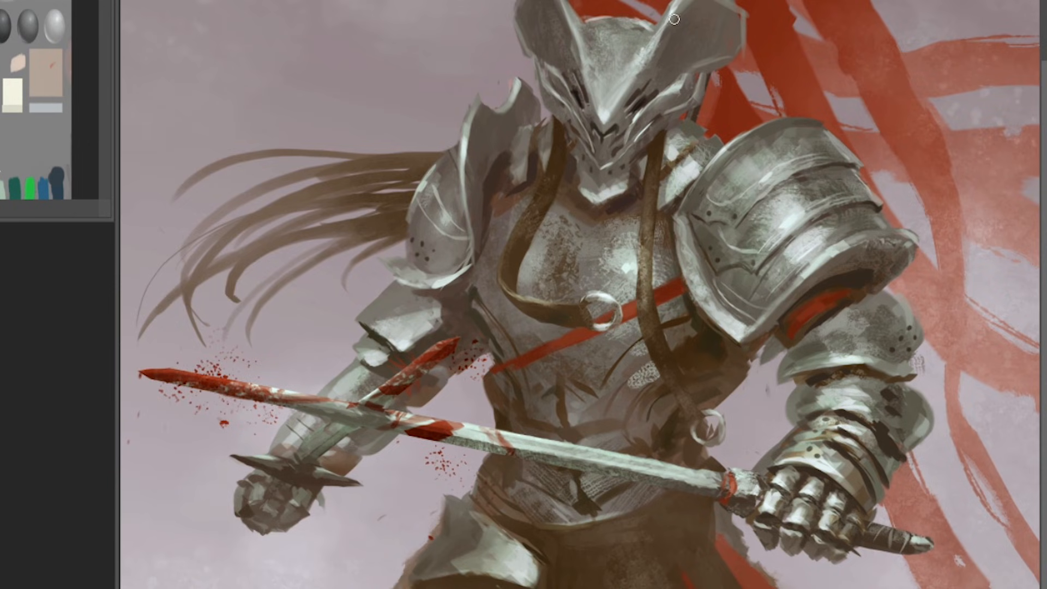